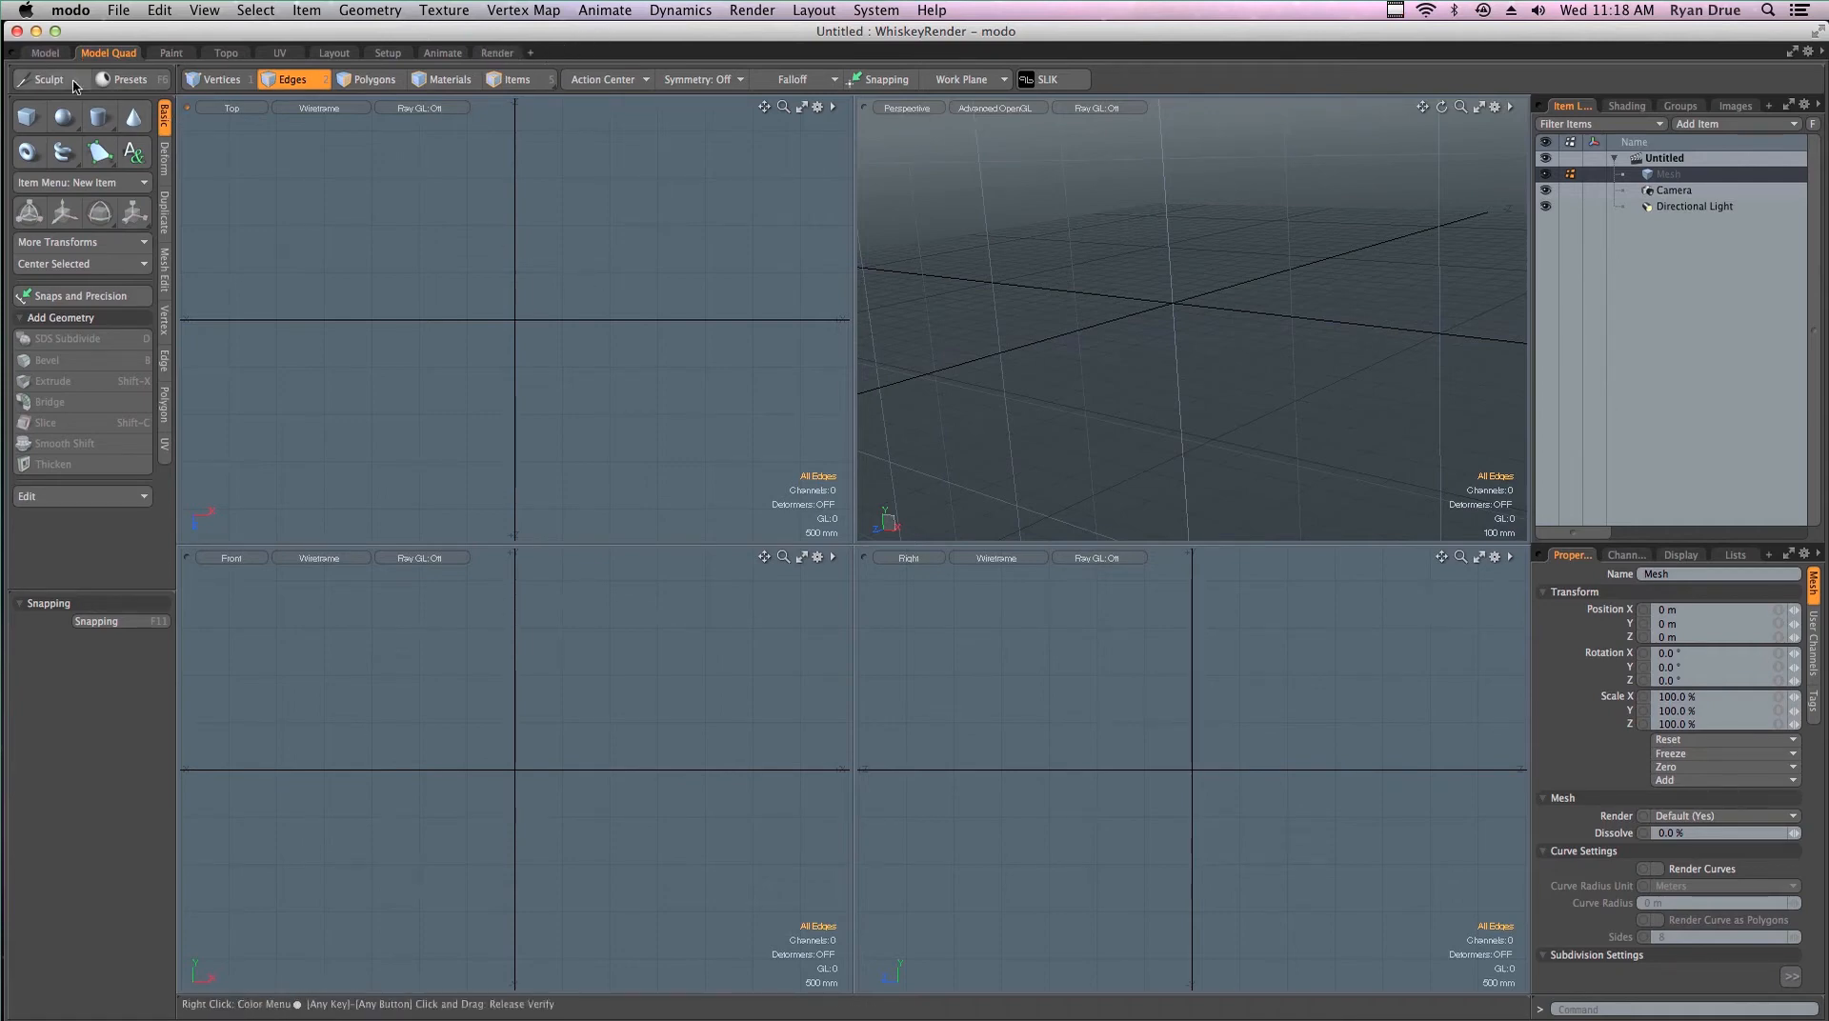
Examine the Model, Paint, Topo and UV workspaces in turn
{"action": "left_click", "coordinate": [45, 53]}
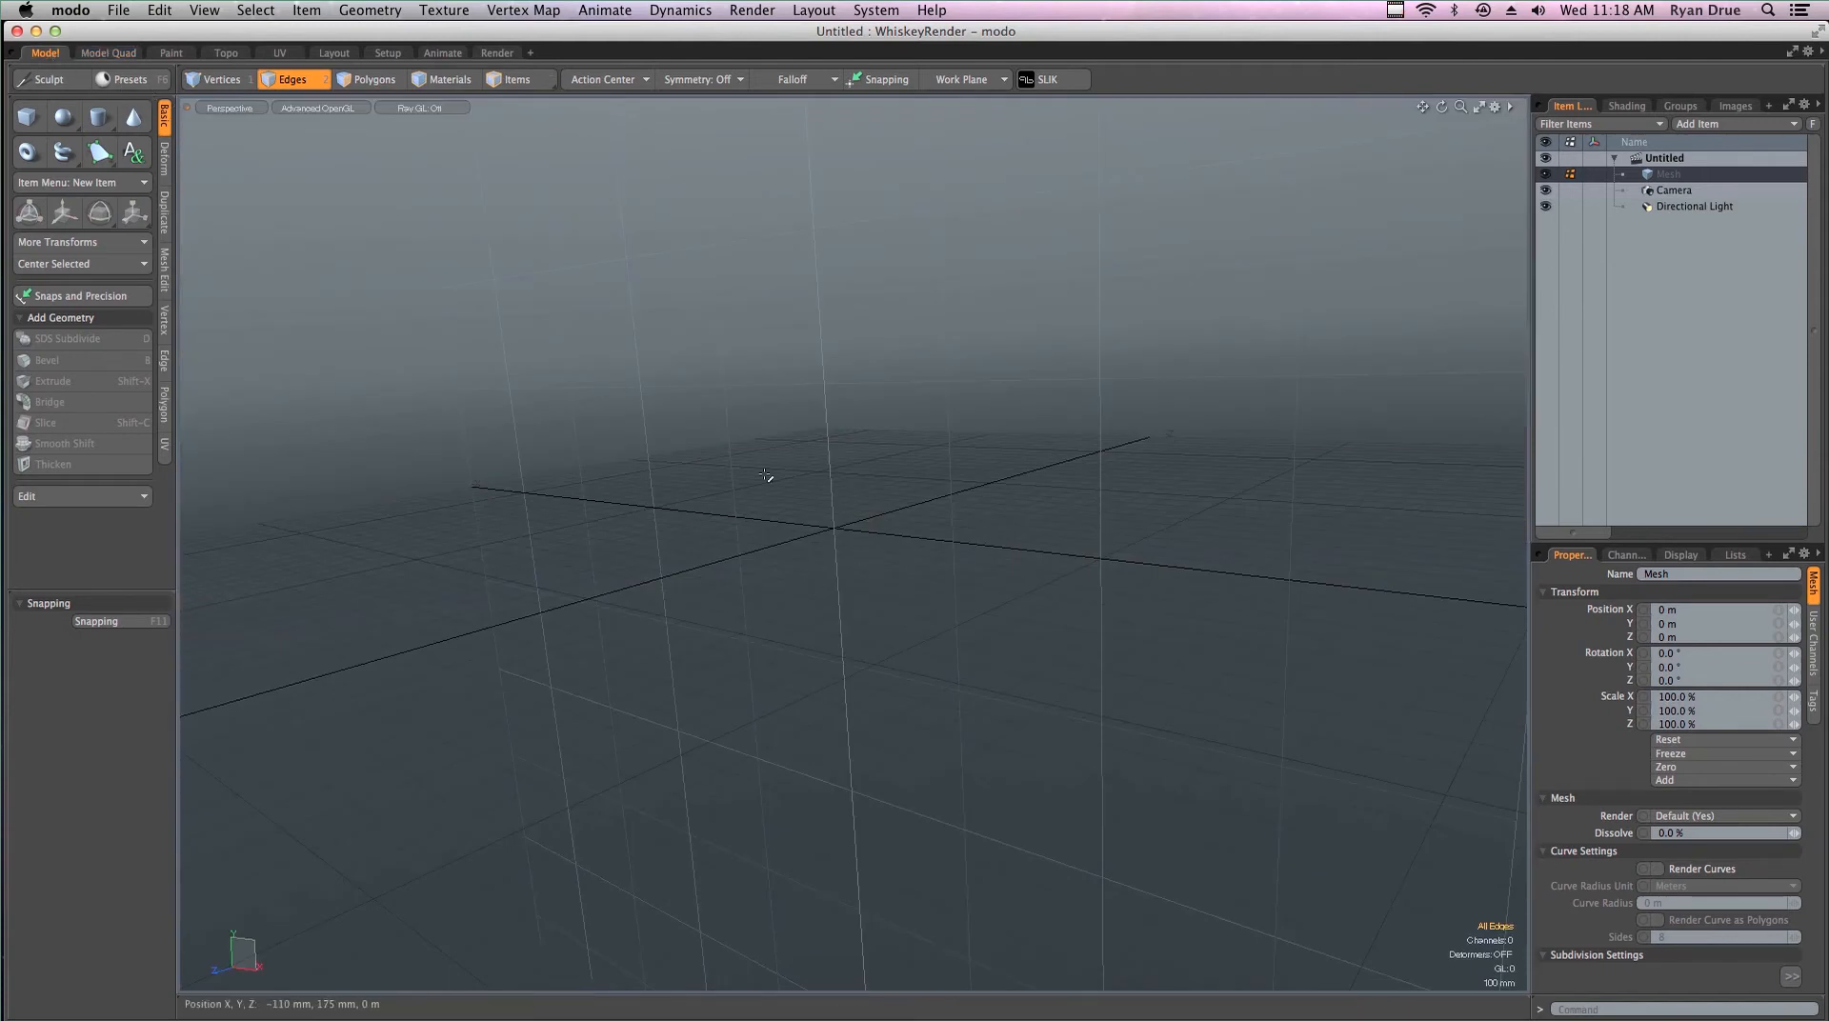
{"action": "left_click", "coordinate": [174, 54]}
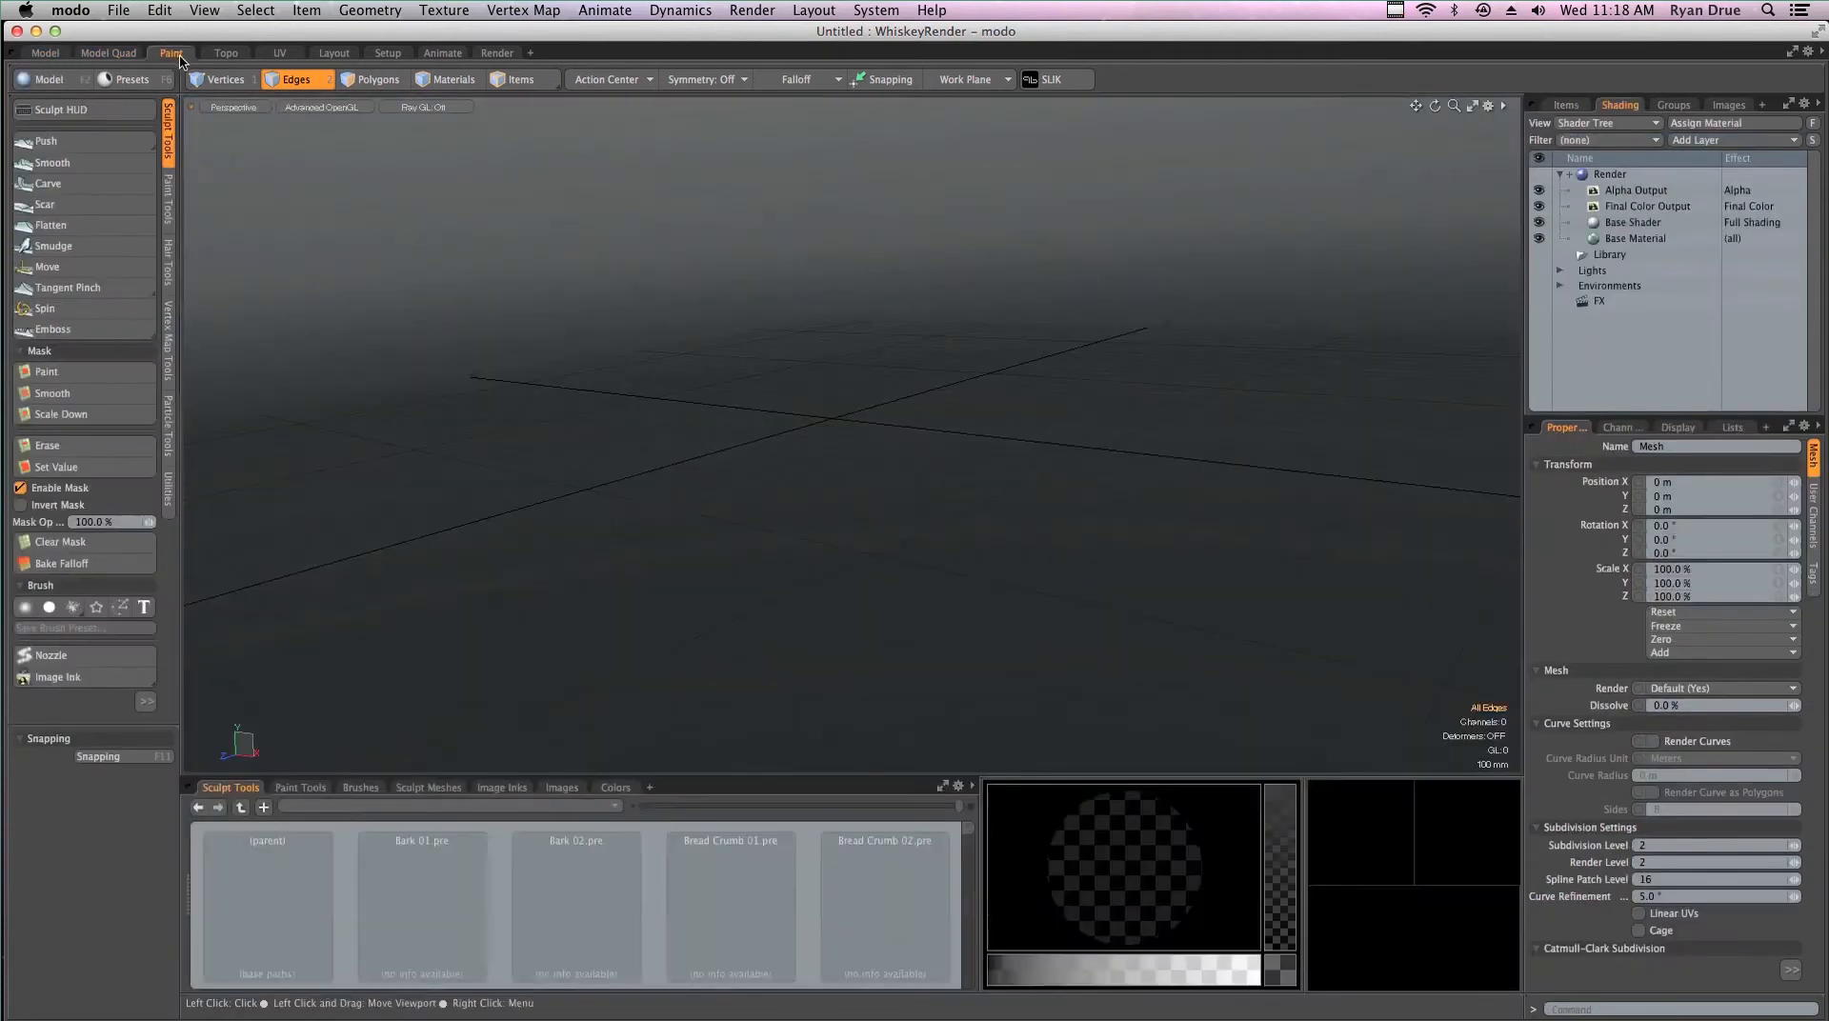
{"action": "left_click_drag", "start_coordinate": [905, 416], "coordinate": [704, 488], "text": "alt"}
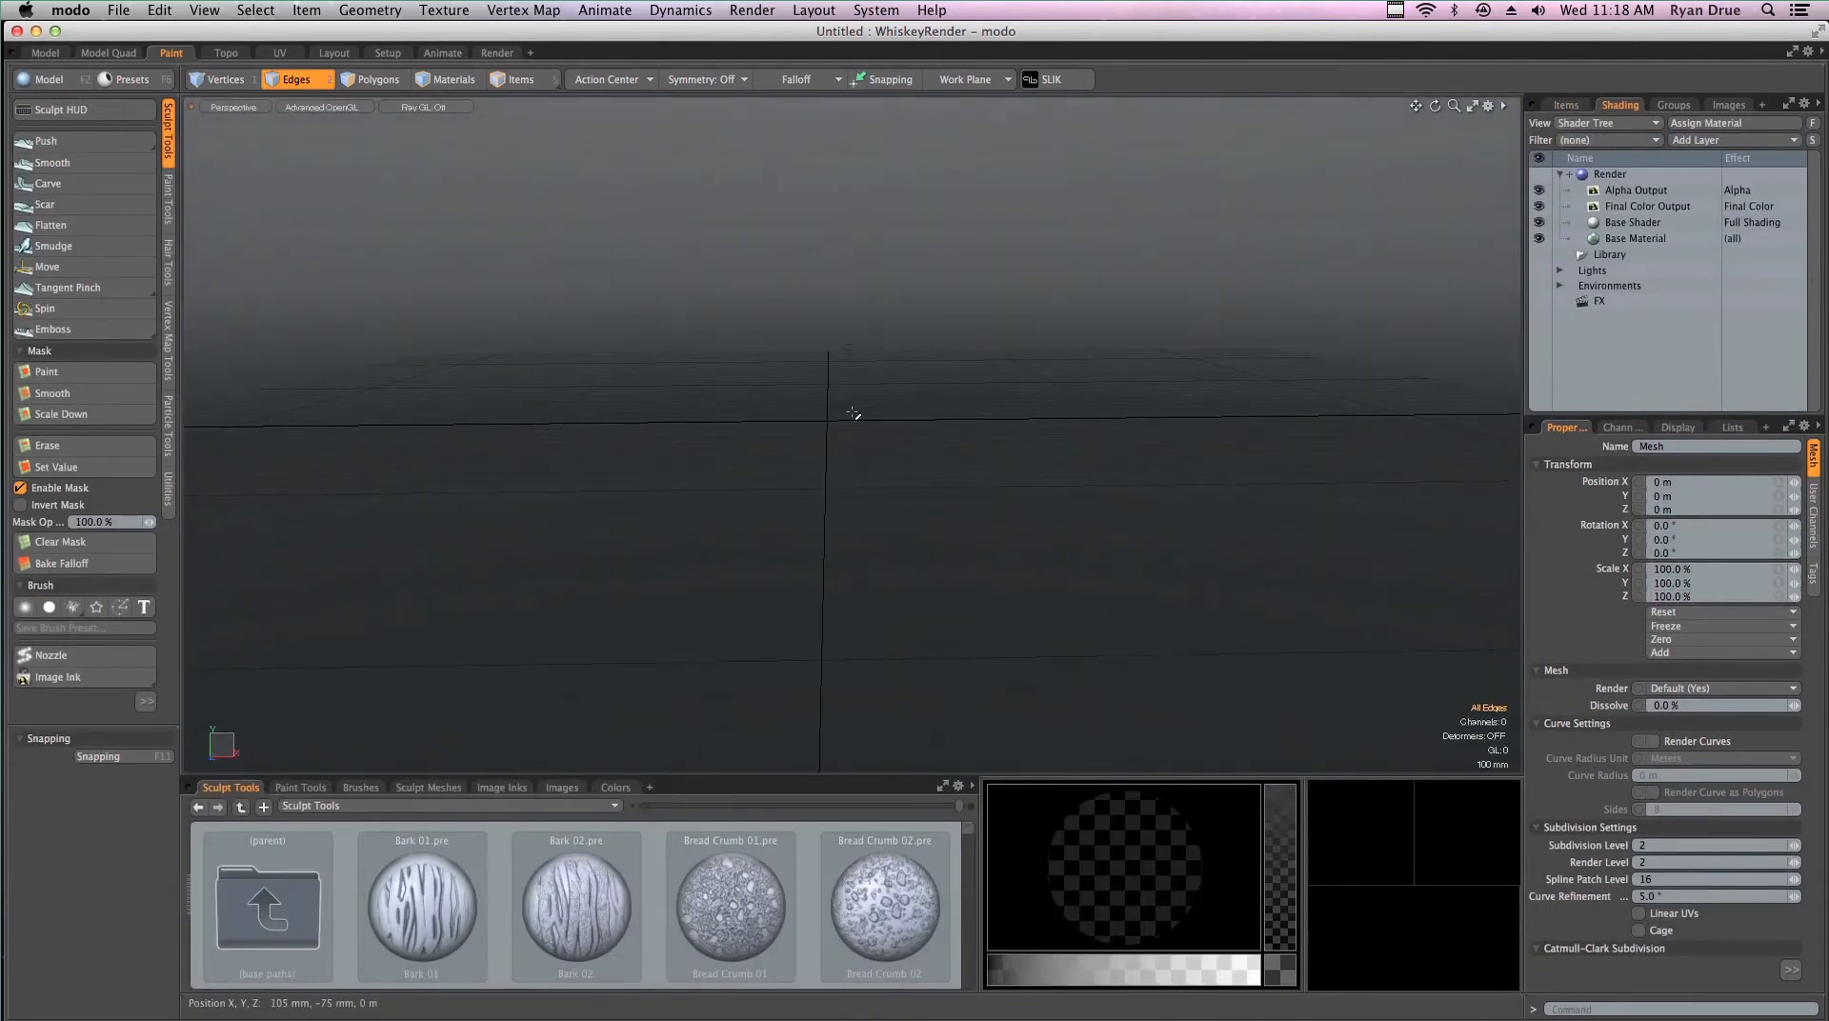
{"action": "left_click", "coordinate": [226, 53]}
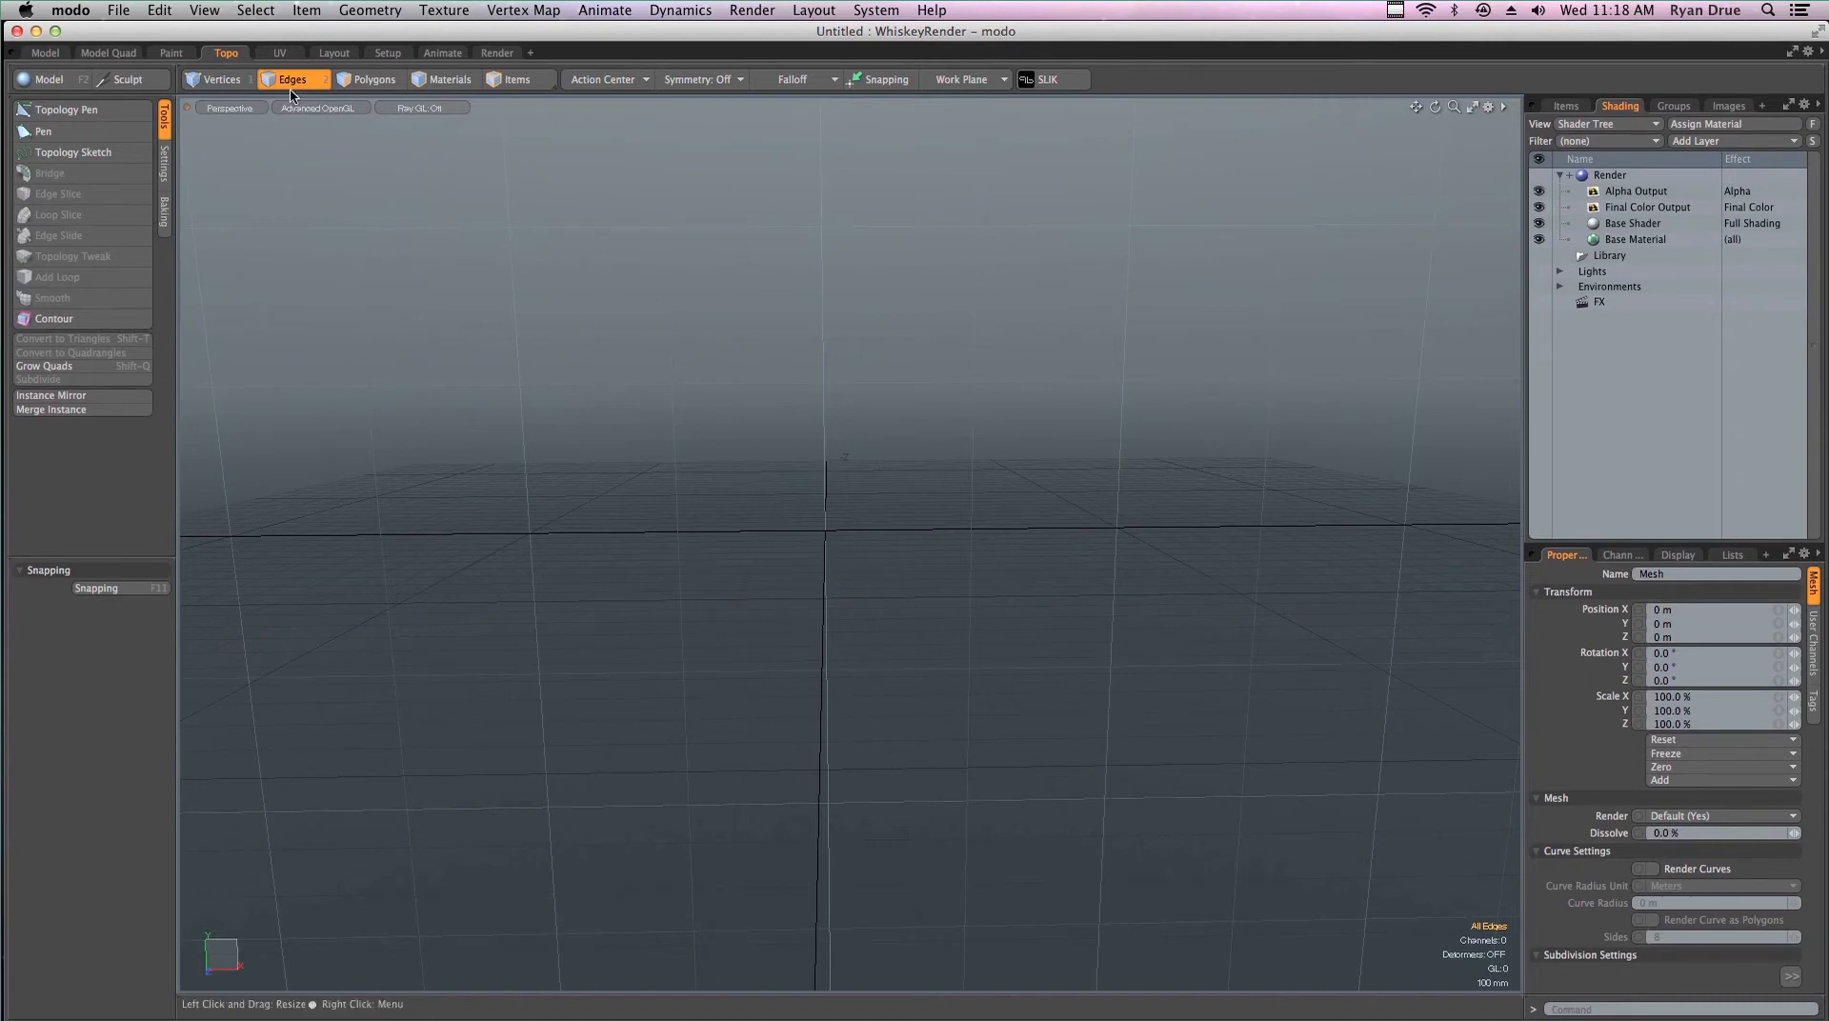
{"action": "left_click", "coordinate": [281, 53]}
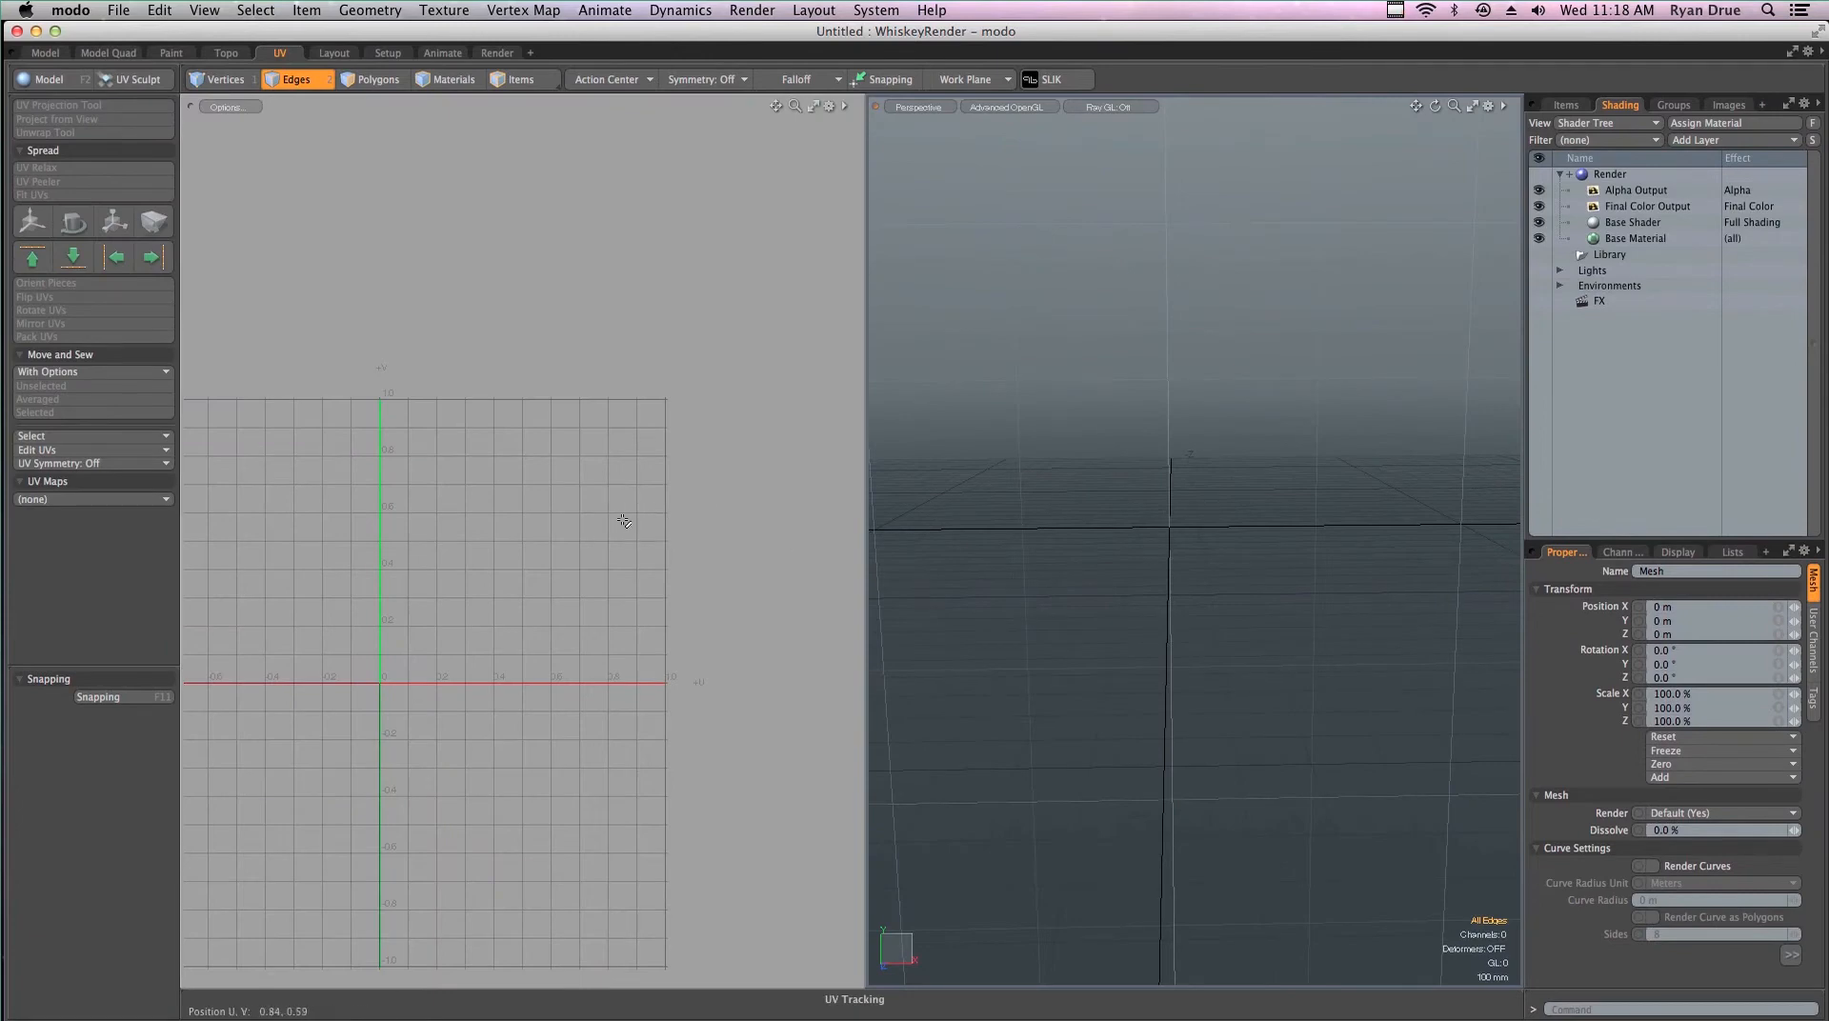
Try adding the Turnstile 01 mesh preset from Exterior > Miscellaneous to the scene in the Layout workspace, and undo the addition
{"action": "left_click", "coordinate": [333, 54]}
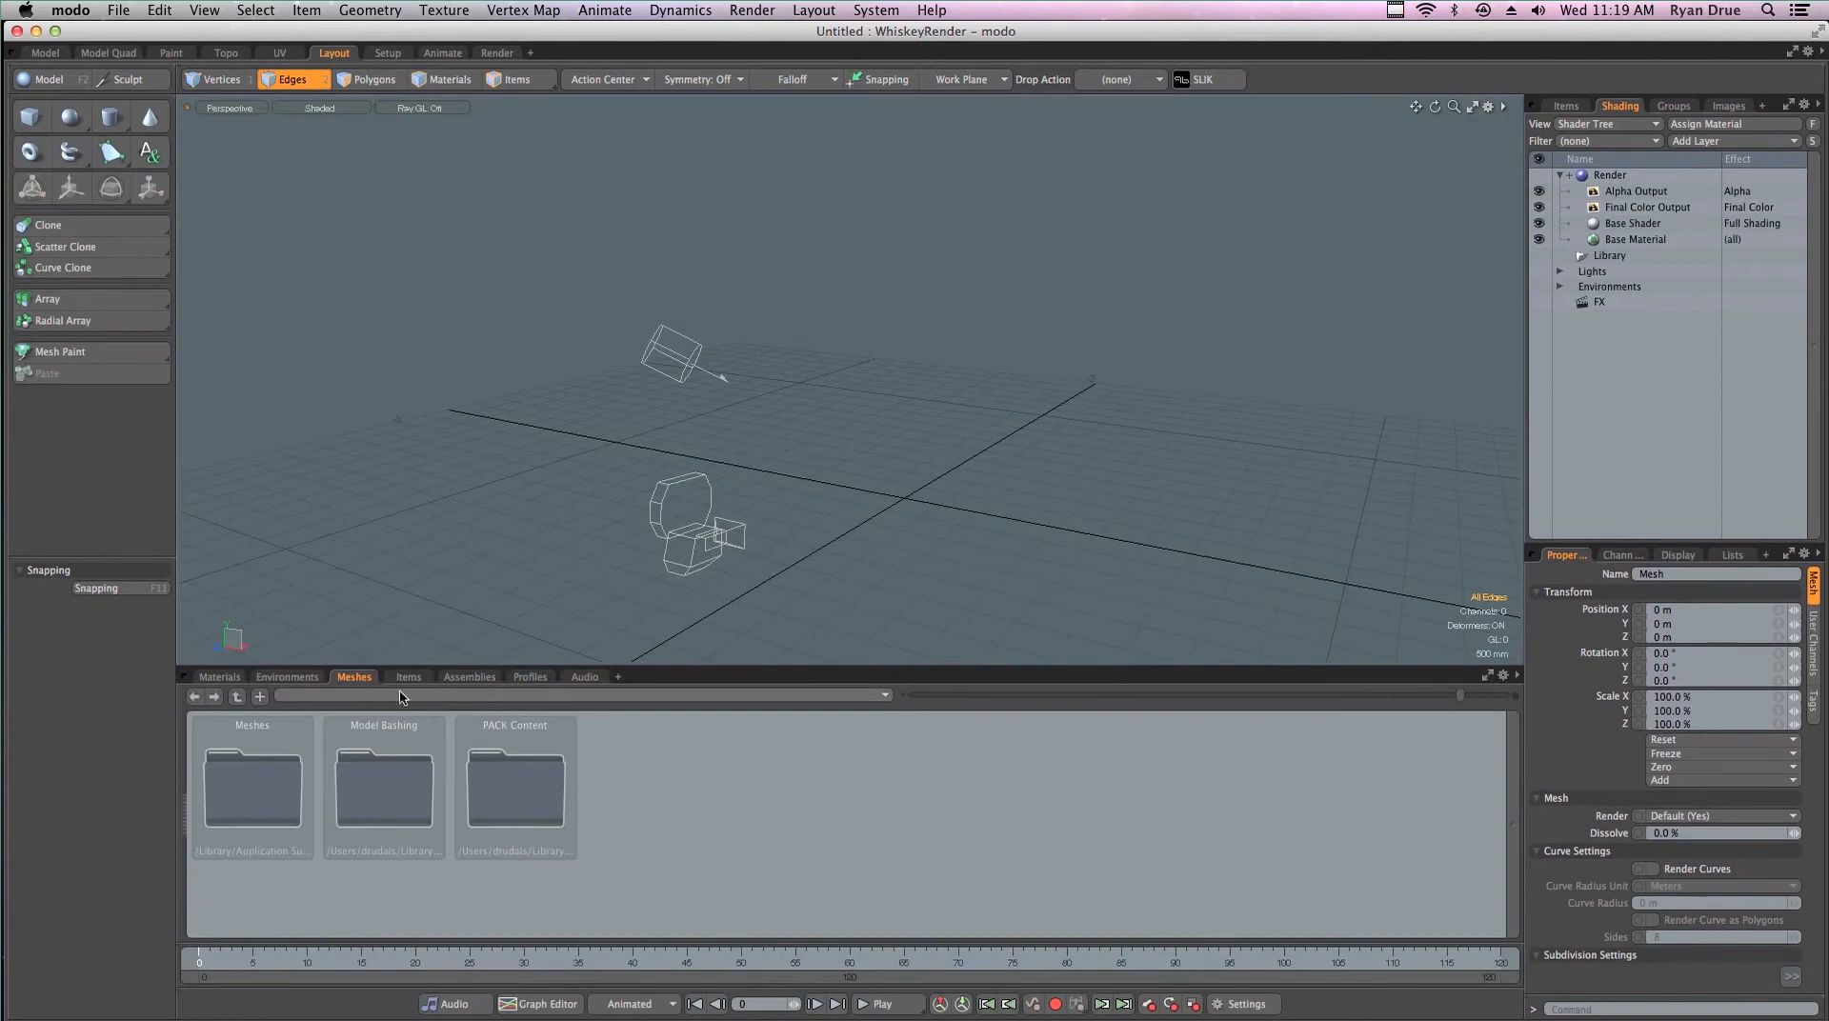
{"action": "double_click", "coordinate": [265, 799]}
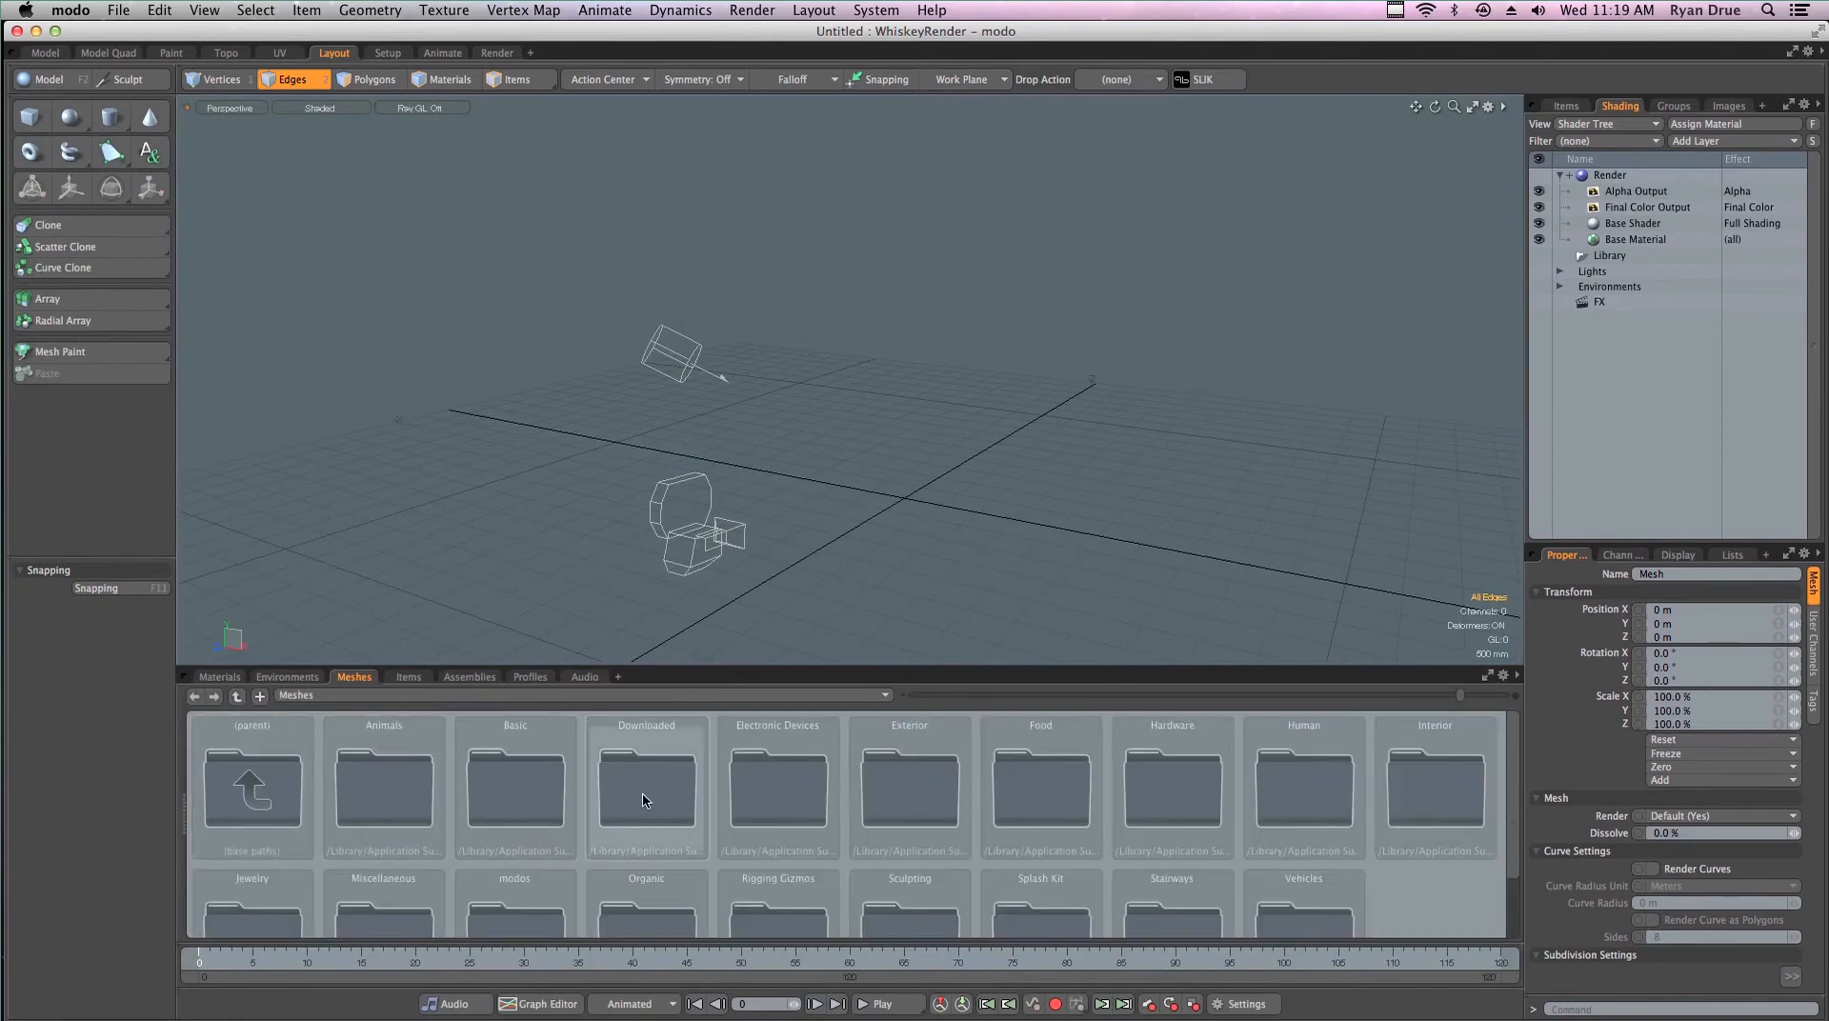
{"action": "double_click", "coordinate": [908, 801]}
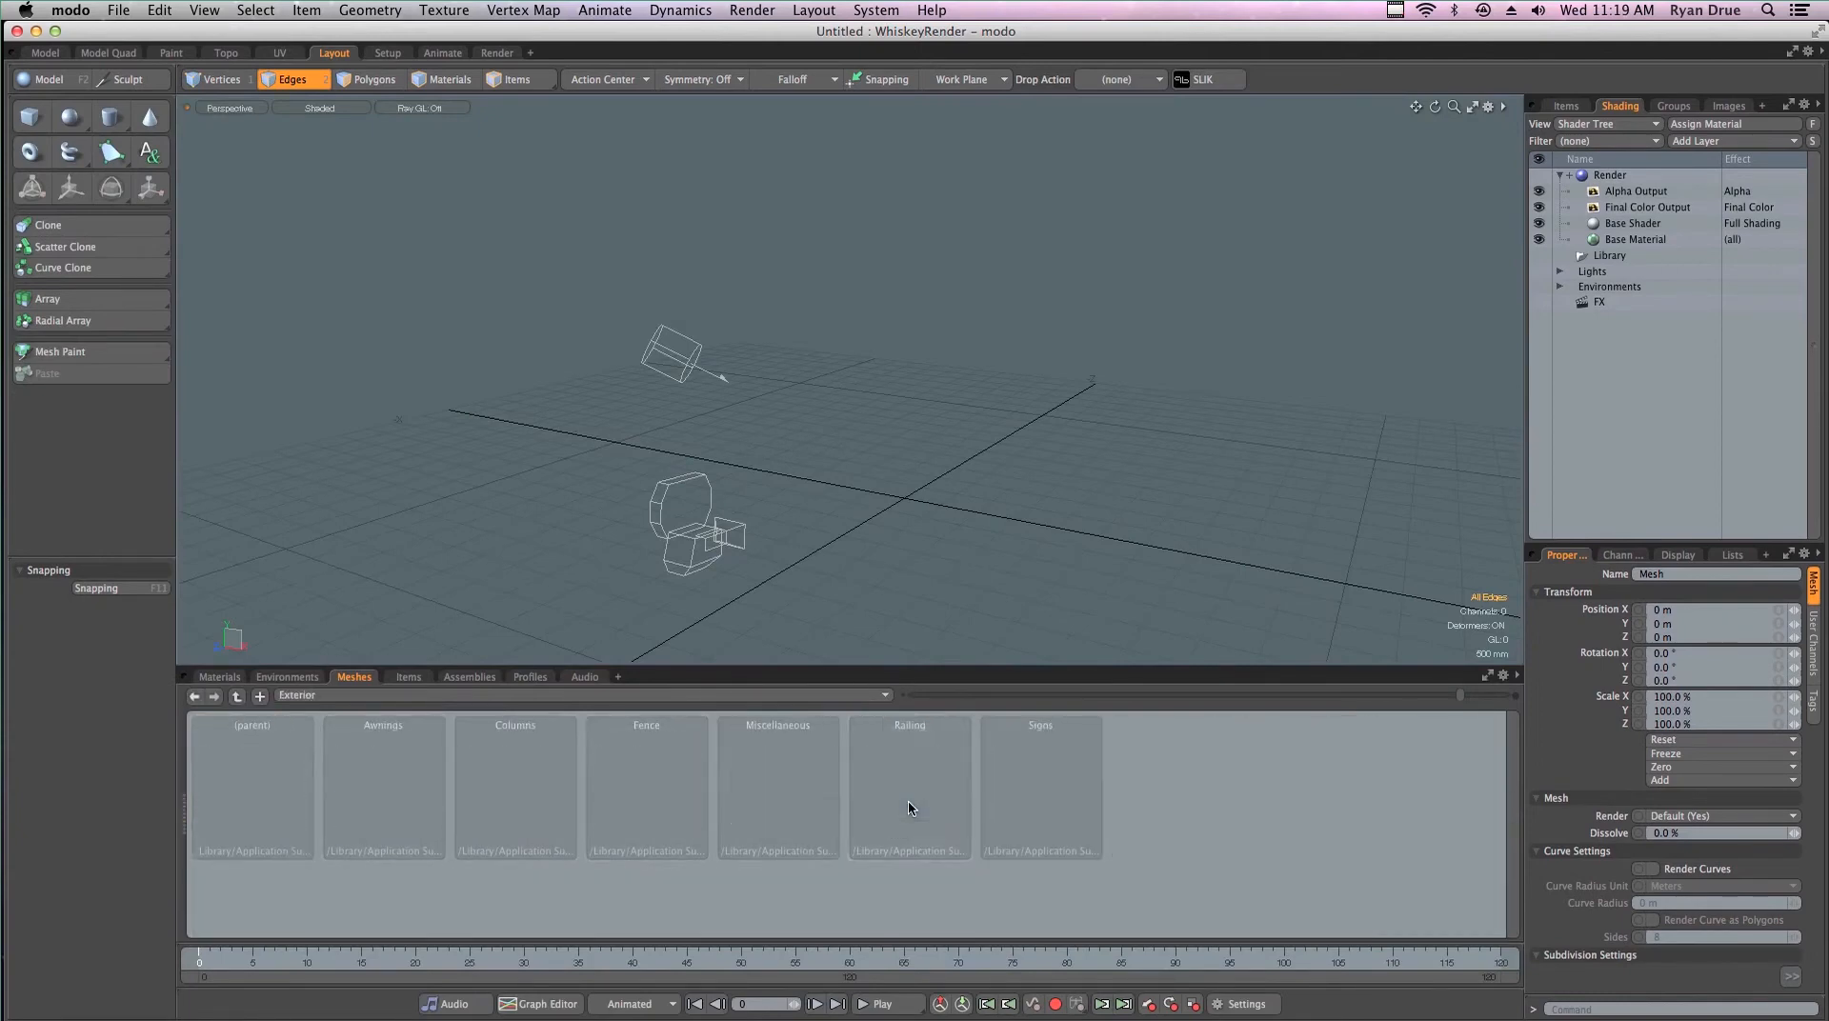
{"action": "double_click", "coordinate": [764, 804]}
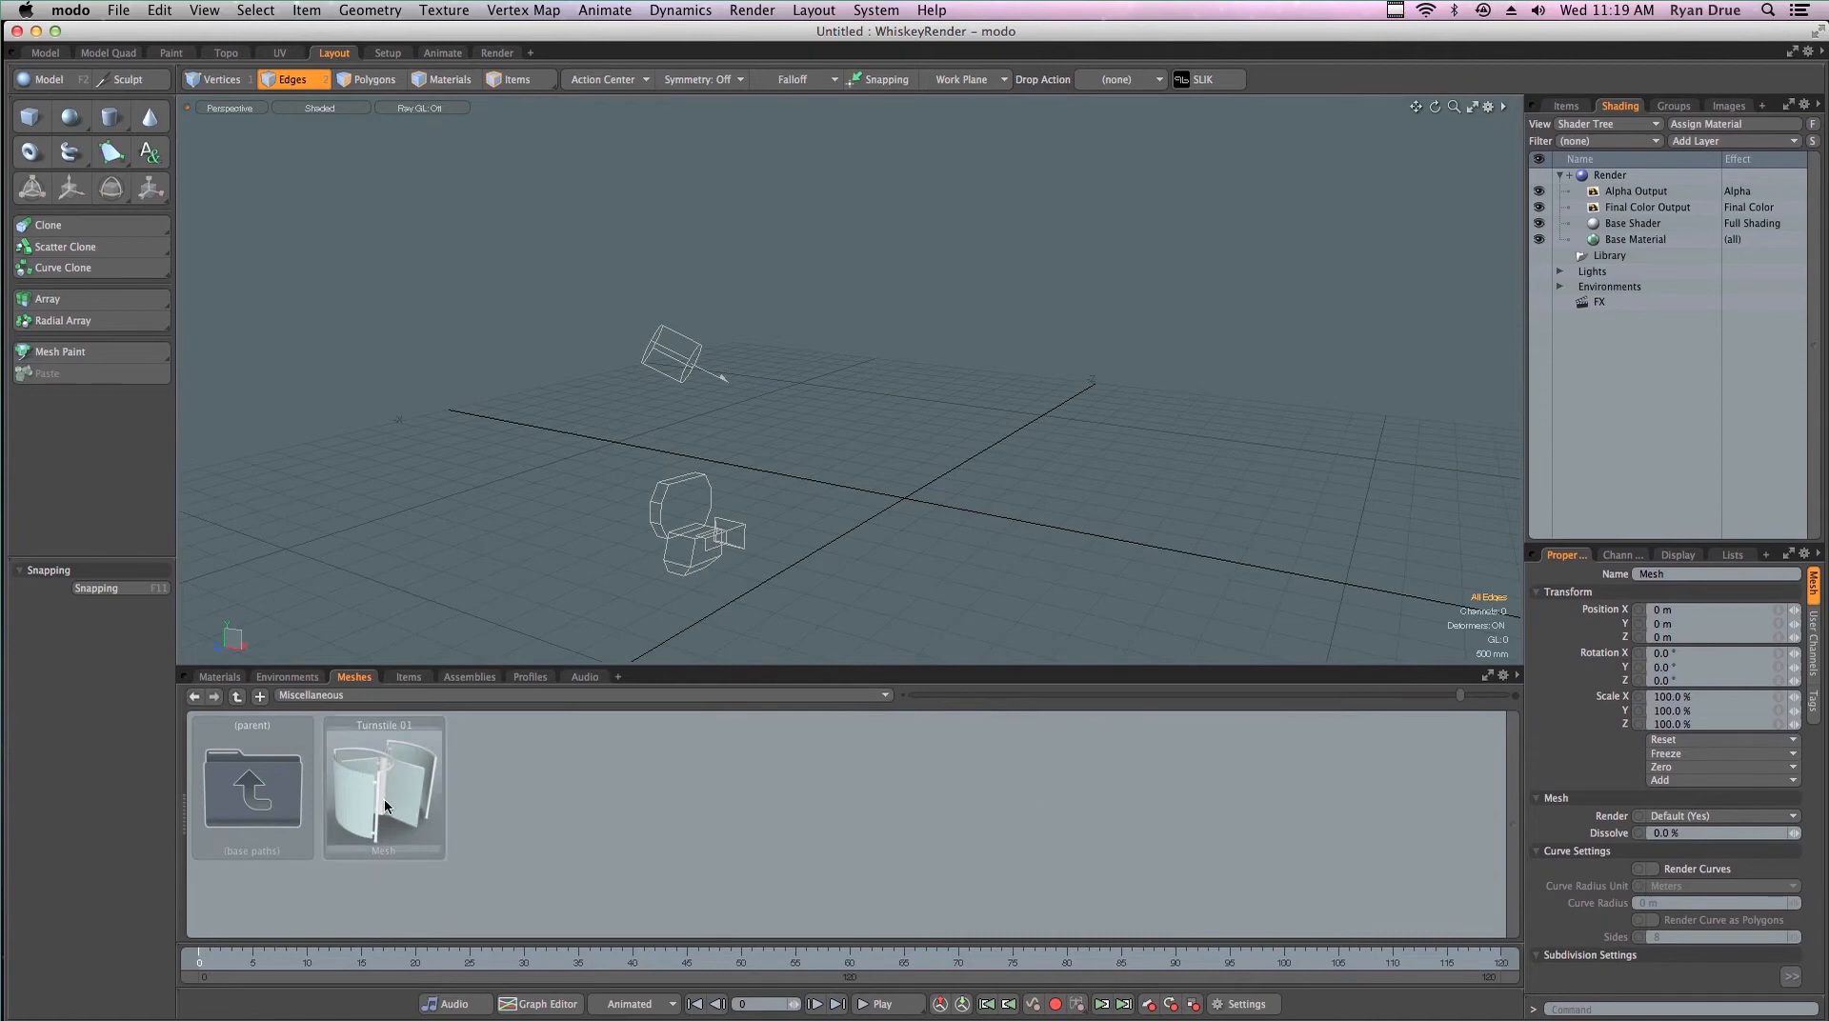
{"action": "left_click_drag", "start_coordinate": [386, 802], "coordinate": [985, 497]}
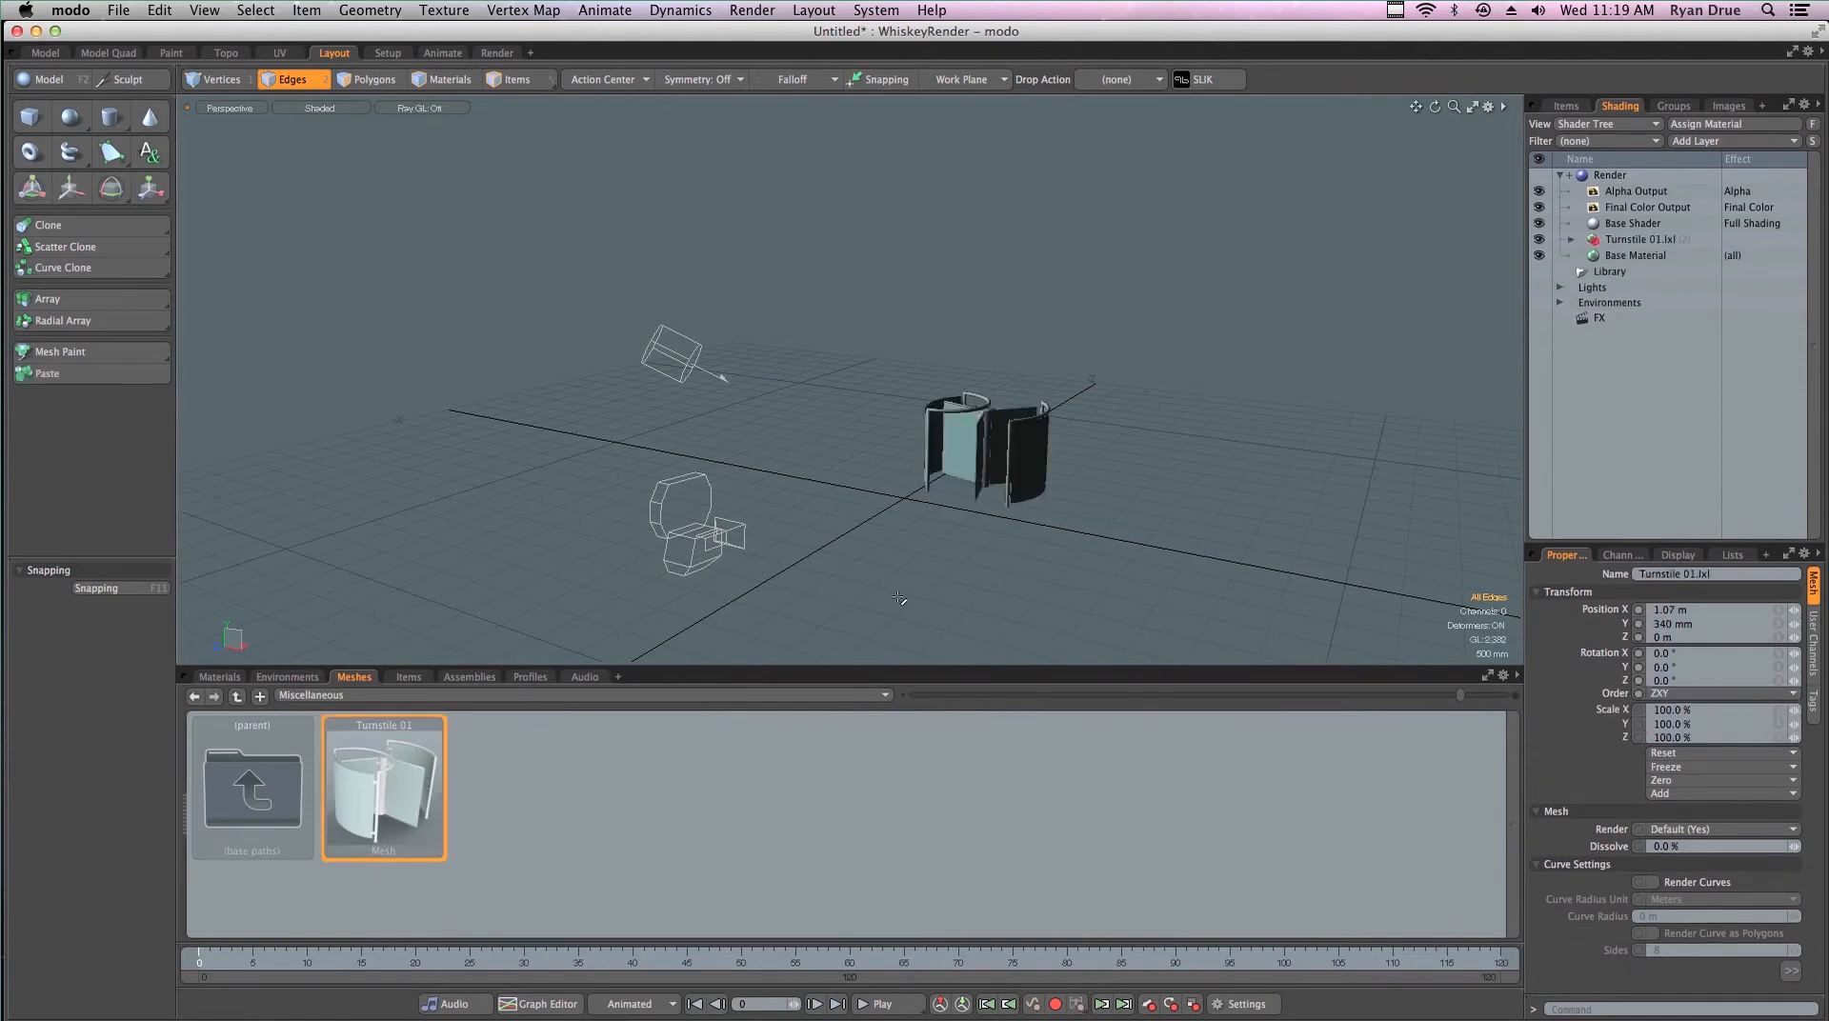
{"action": "key", "text": "super+z"}
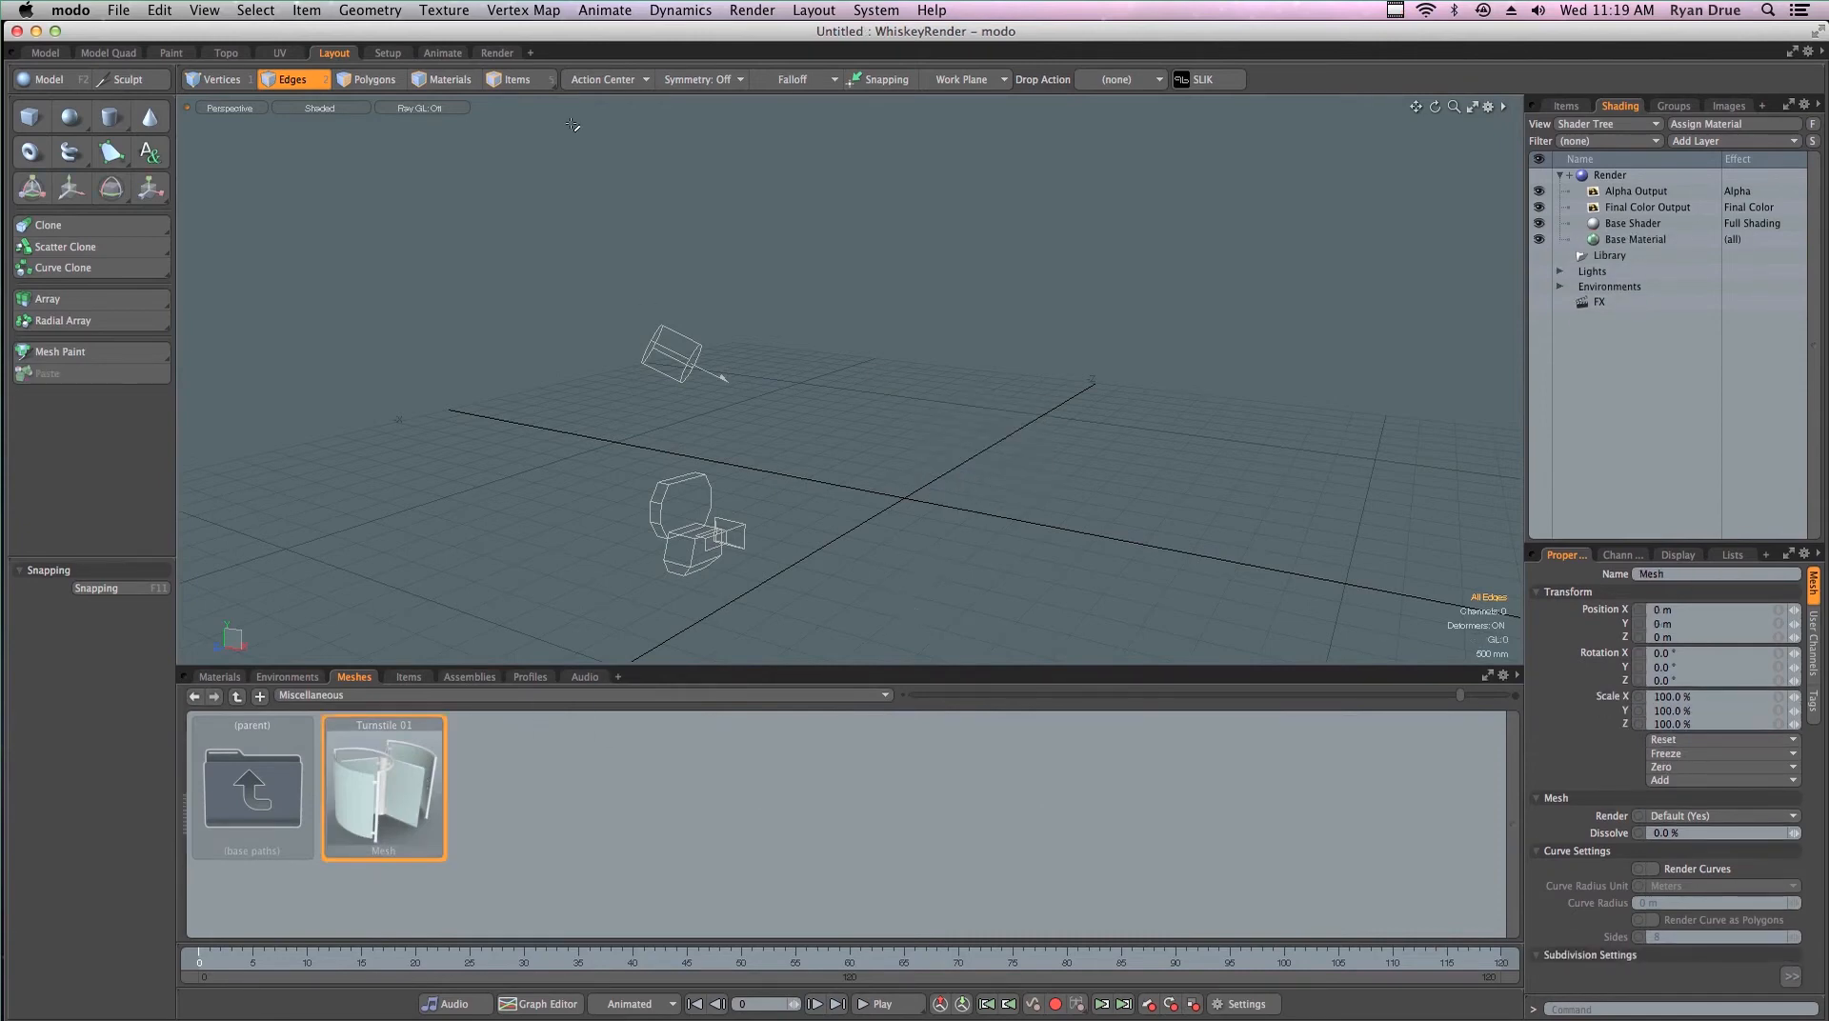
Examine the Setup, Animate and Render workspaces, and return to the Model Quad workspace
{"action": "left_click", "coordinate": [388, 54]}
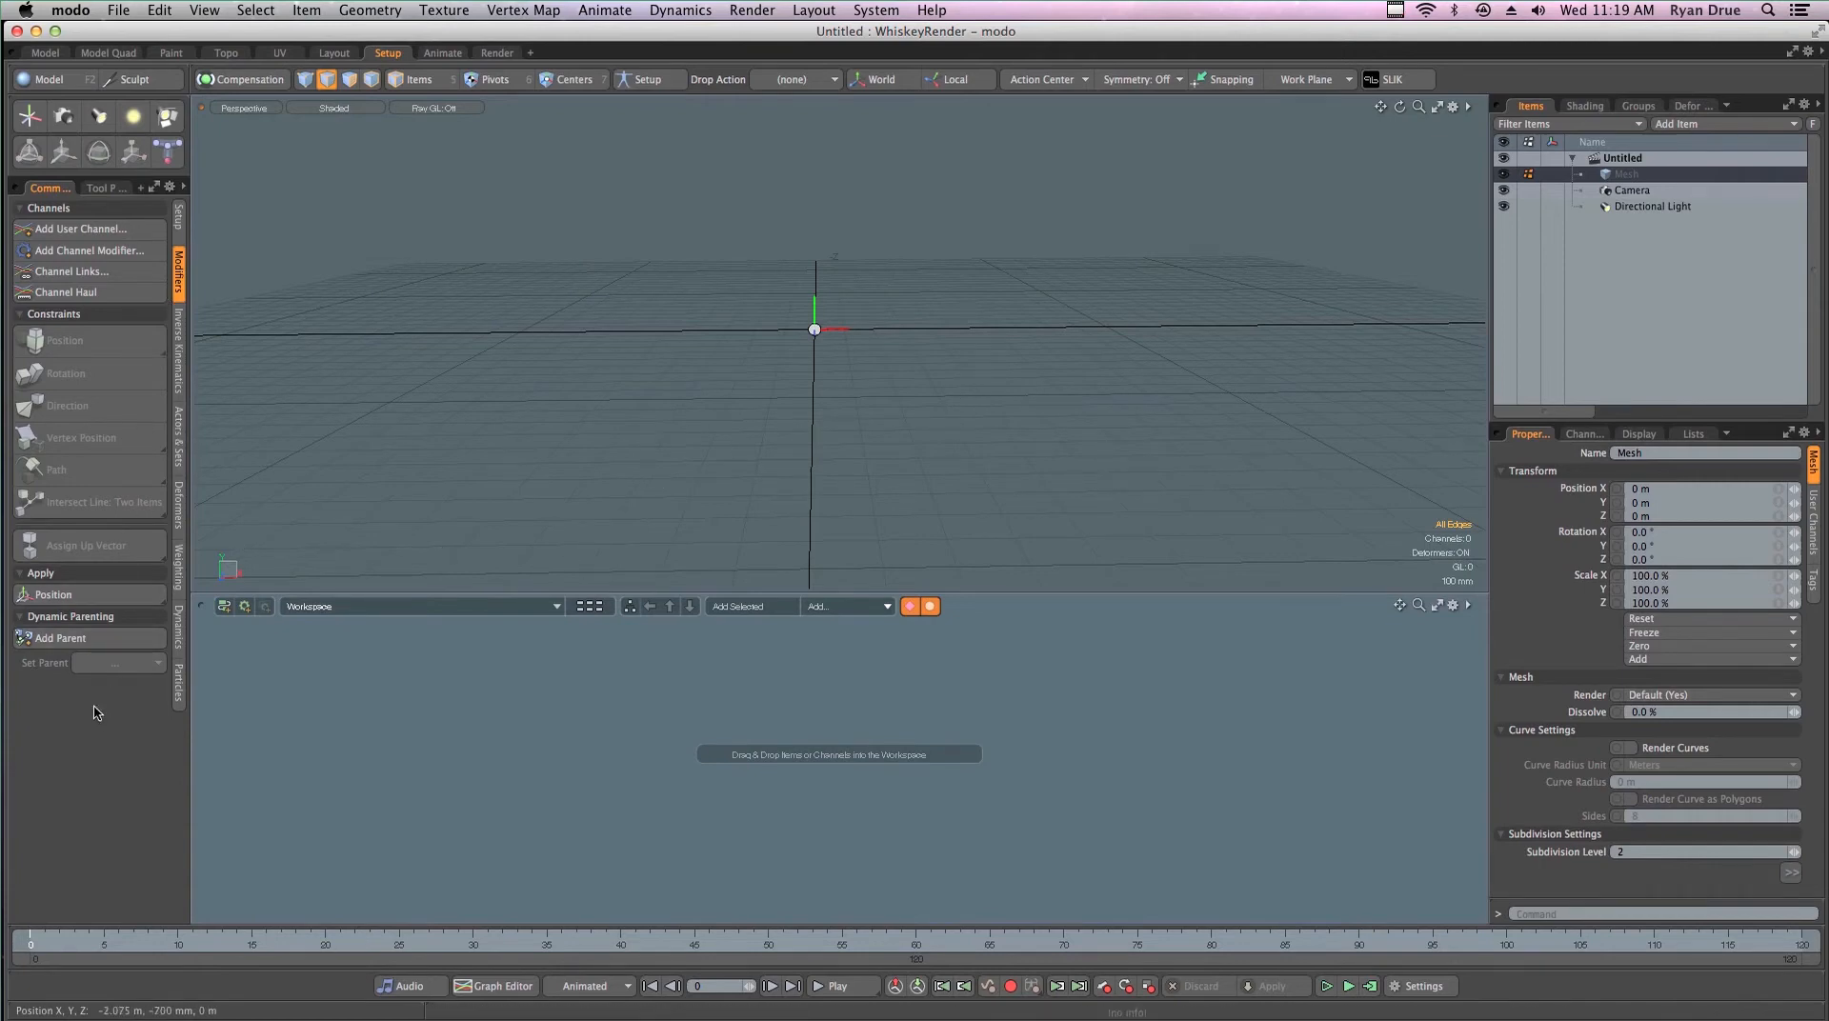
{"action": "left_click", "coordinate": [443, 53]}
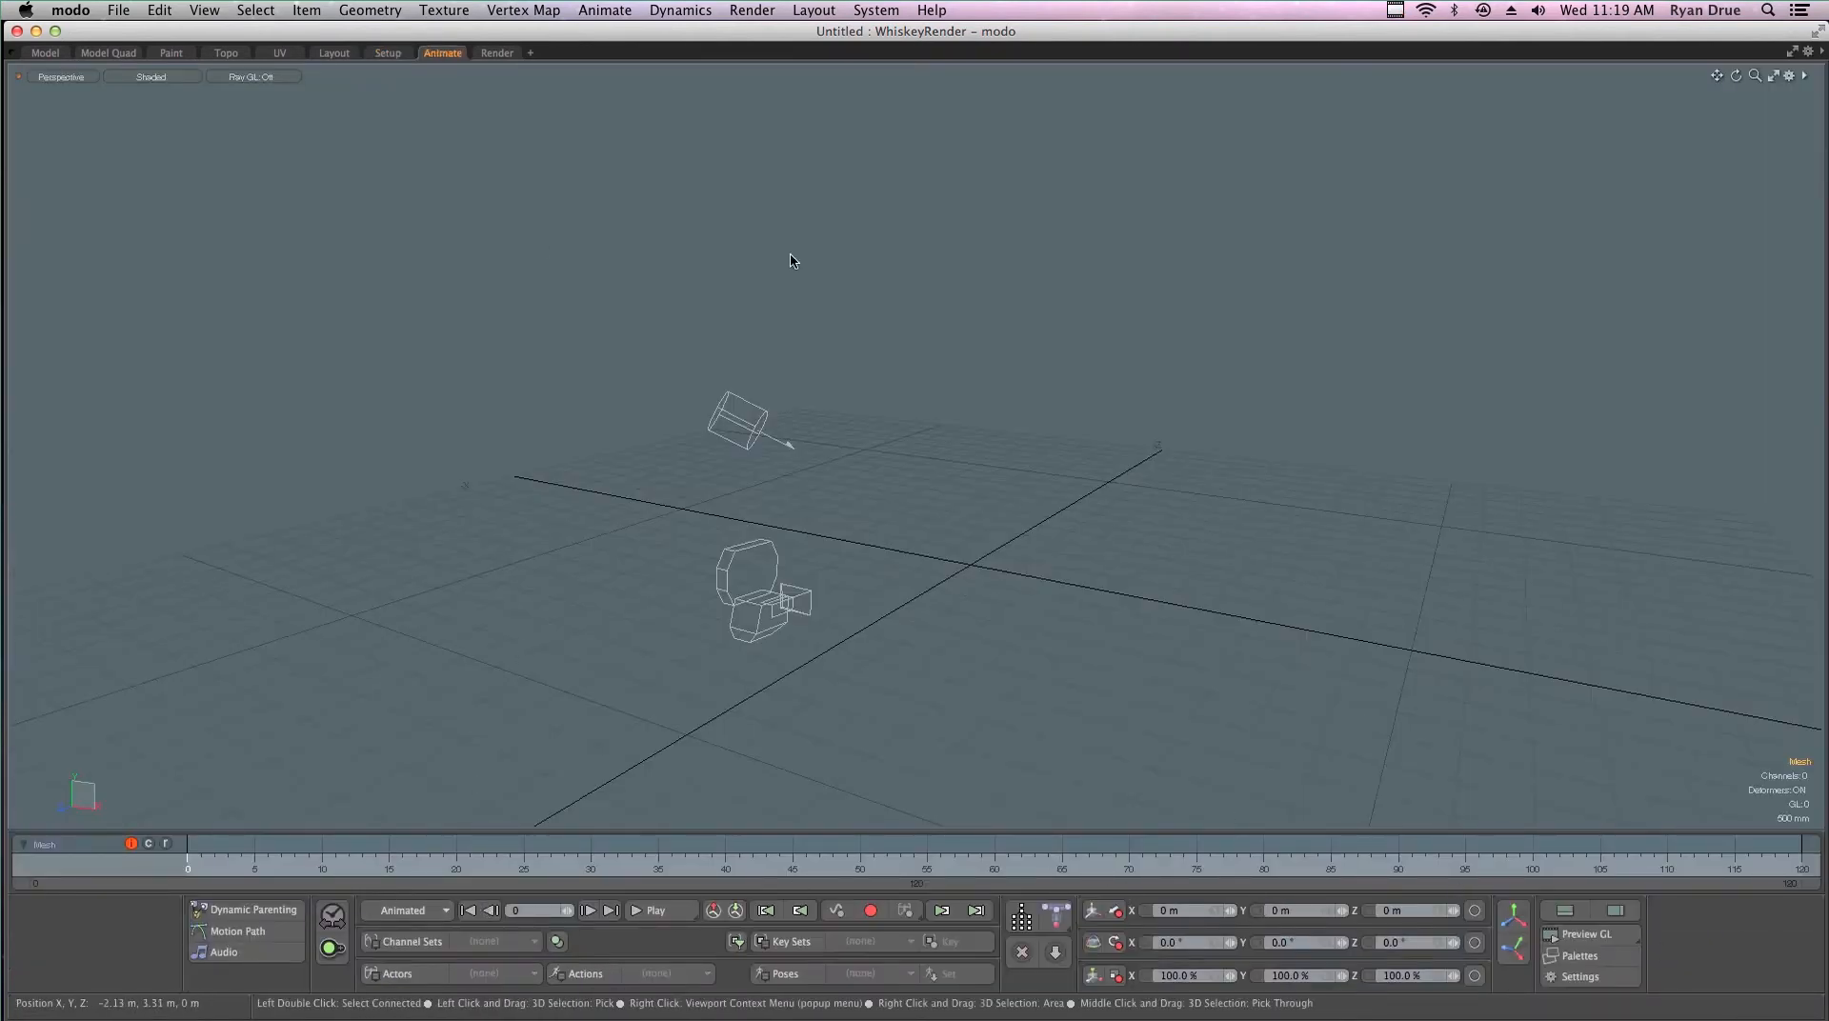
{"action": "left_click", "coordinate": [497, 53]}
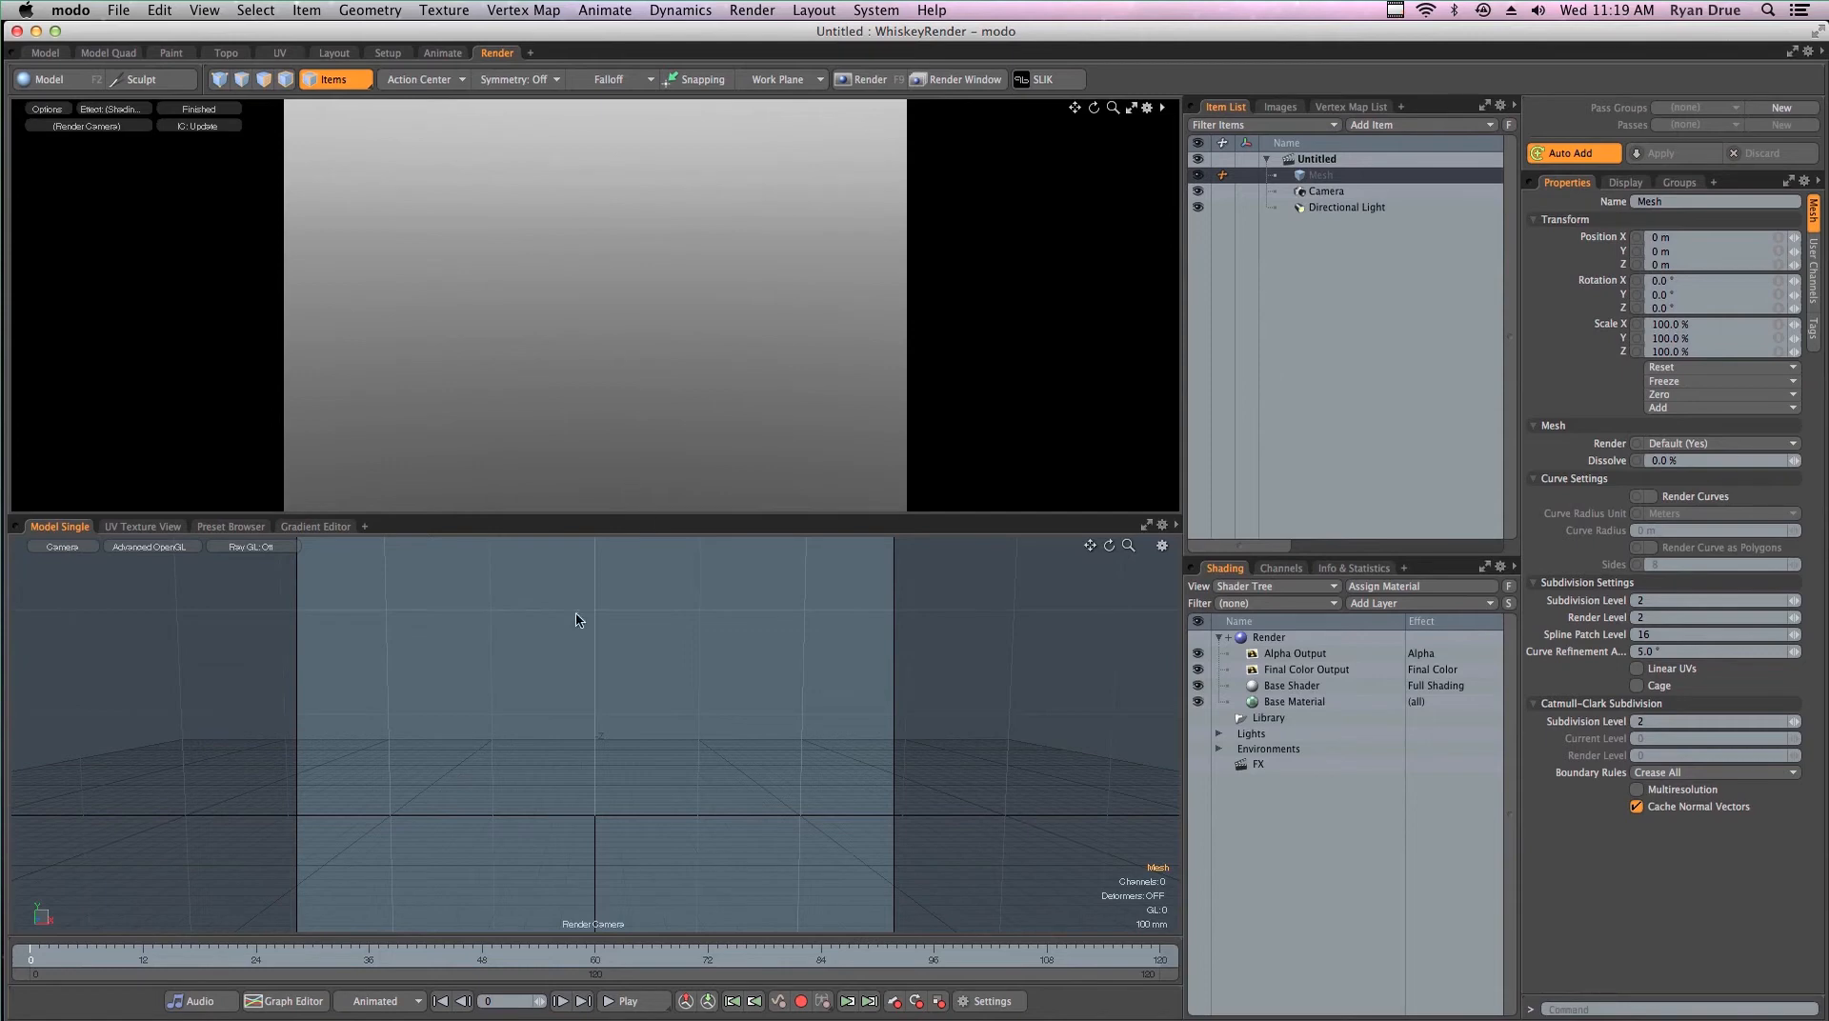
{"action": "left_click", "coordinate": [118, 51]}
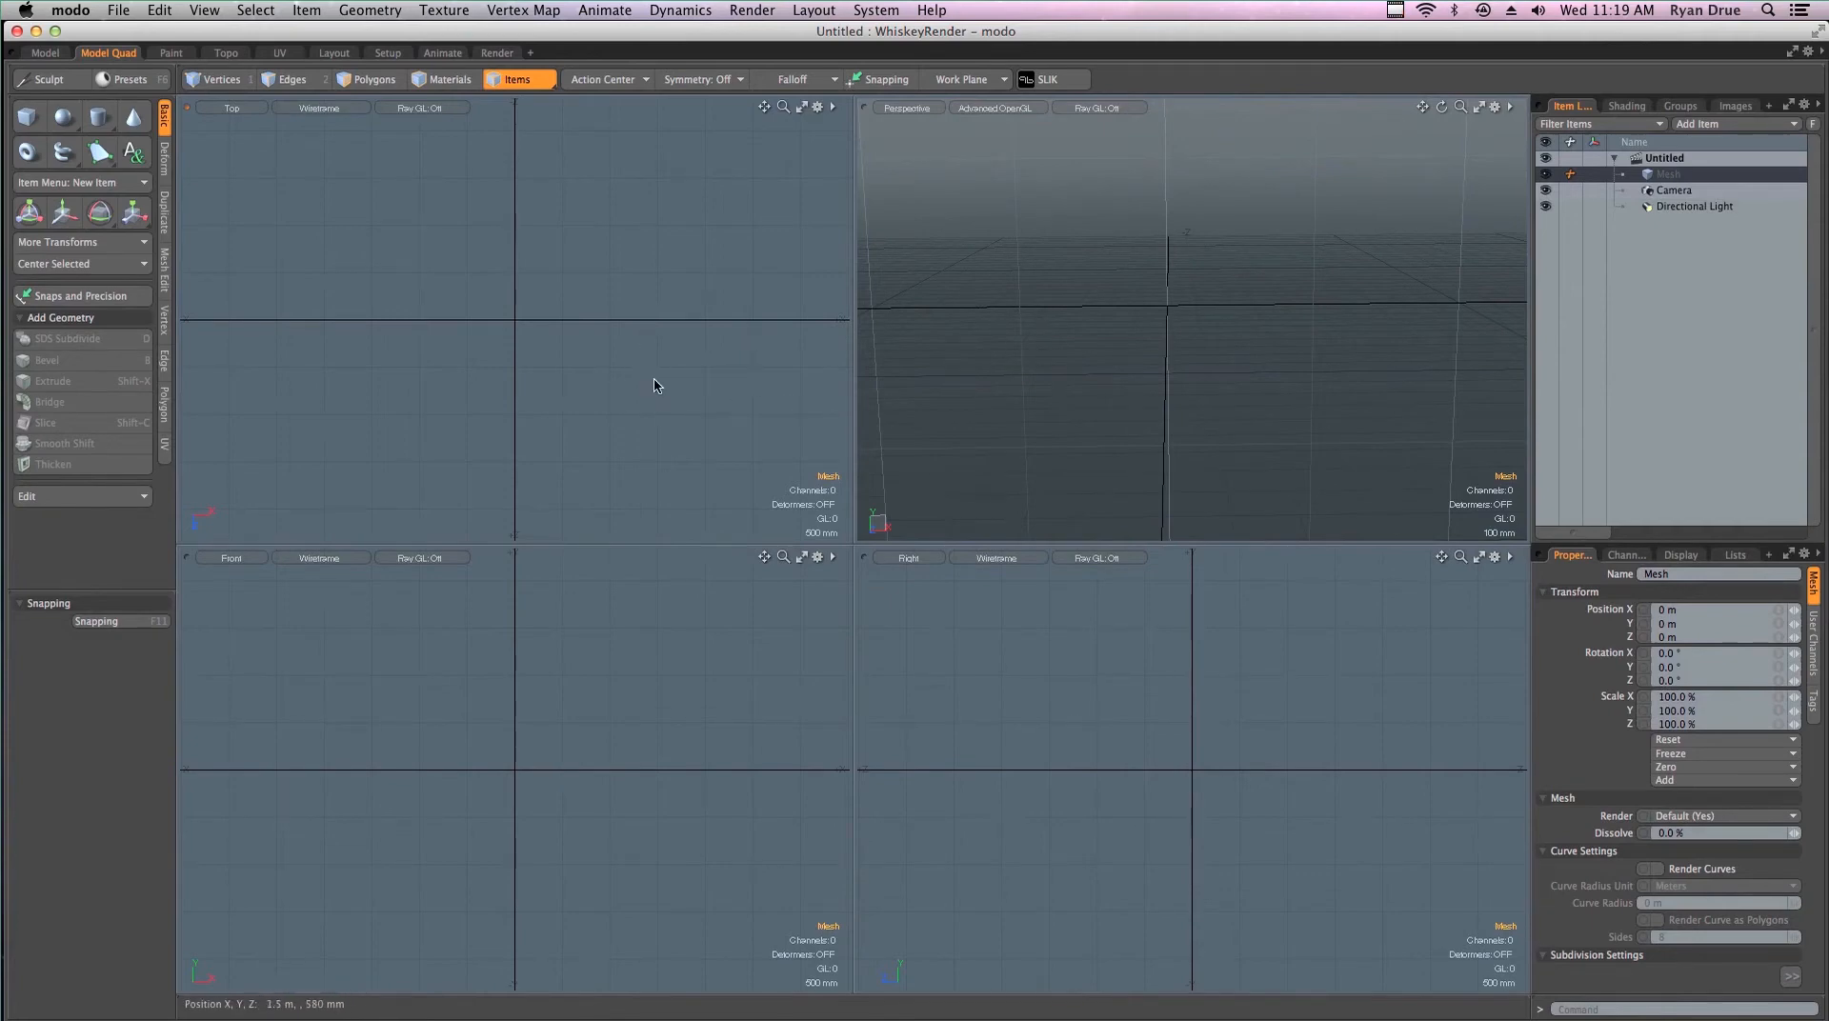
Cycle through the available layouts in the layout switcher and switch to the full-screen Render layout
{"action": "key", "text": "ctrl"}
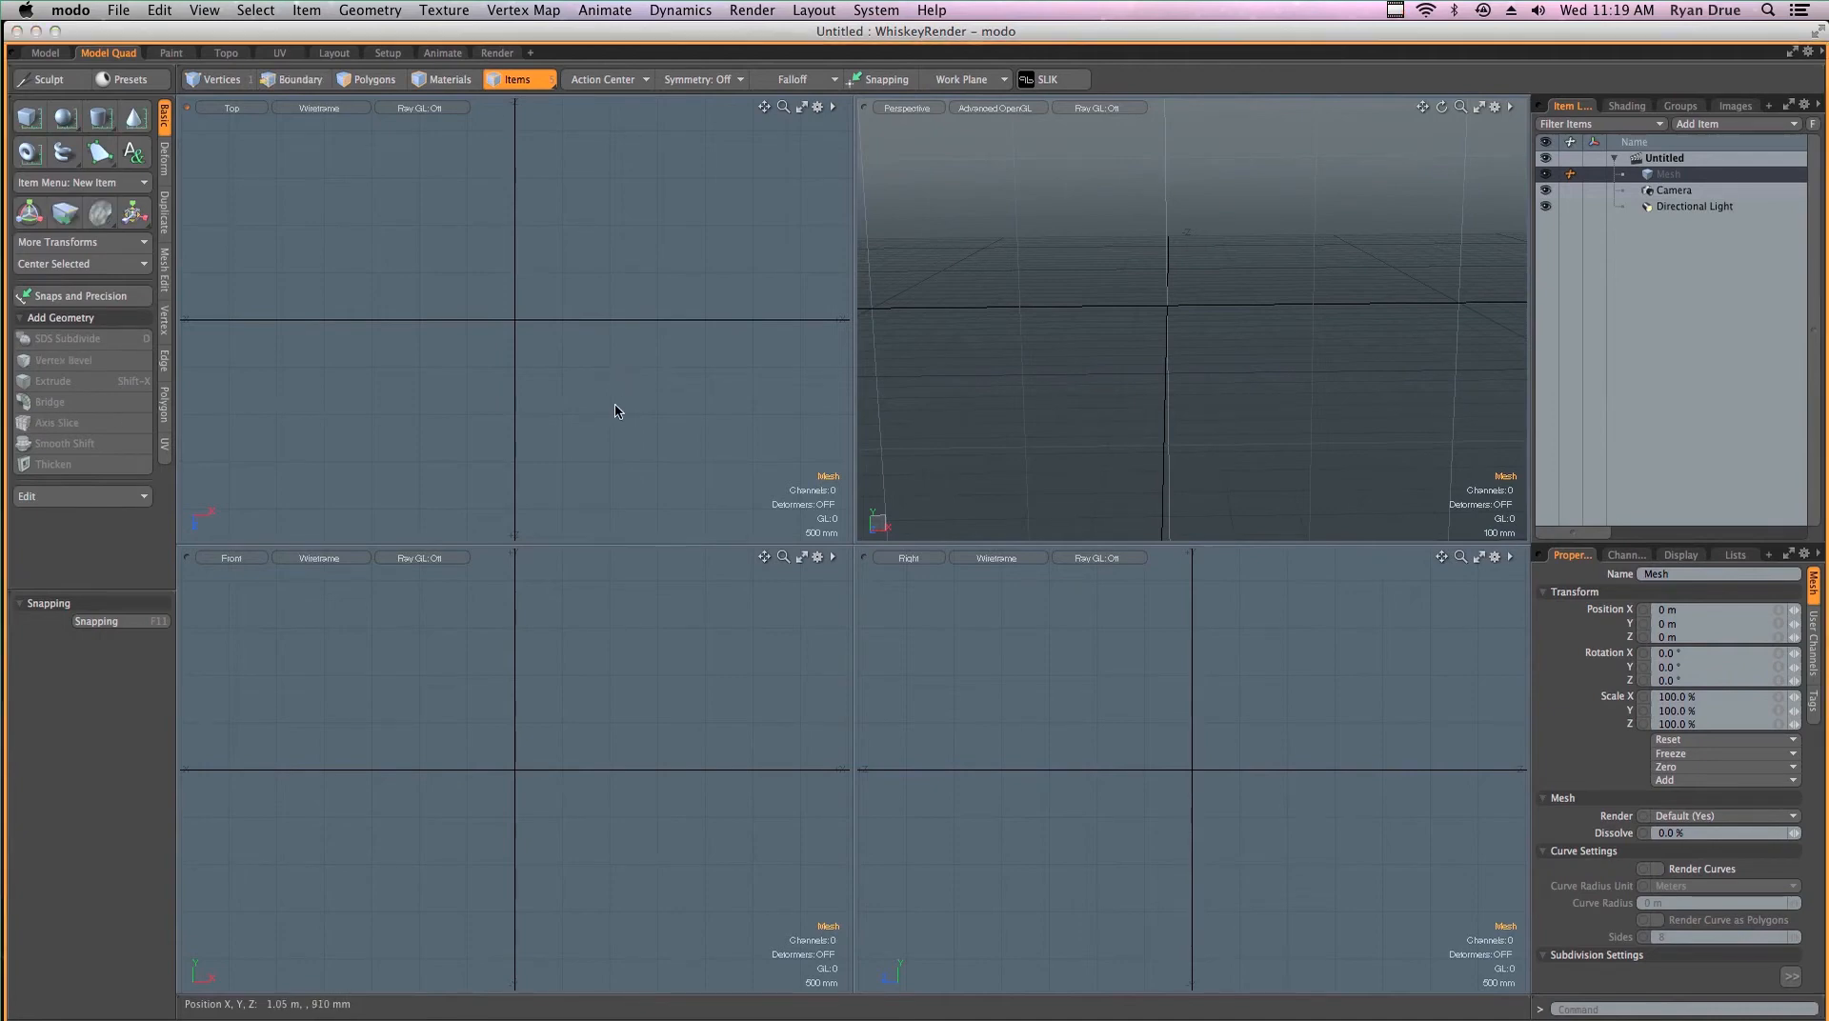
{"action": "key", "text": "ctrl+Tab"}
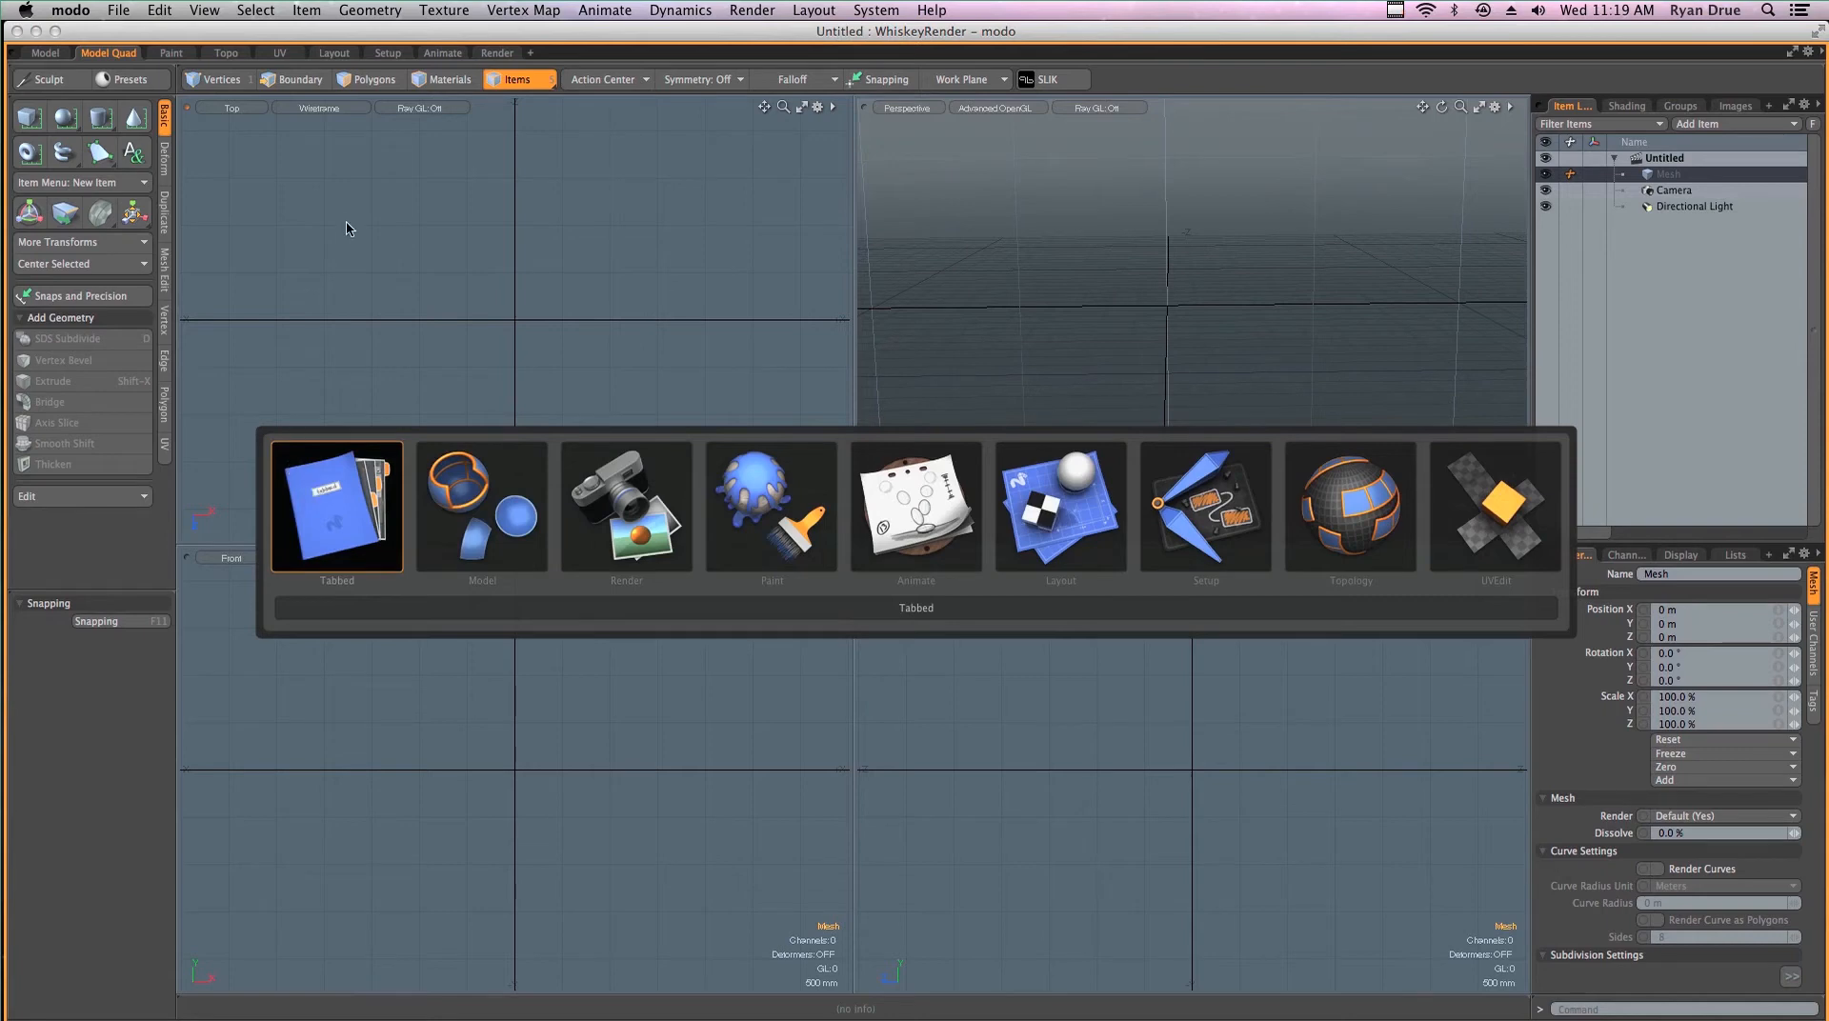
{"action": "key", "text": "ctrl+Tab"}
{"action": "key", "text": "ctrl+Tab"}
{"action": "key", "text": "ctrl+Tab"}
{"action": "key", "text": "ctrl+Tab"}
{"action": "key", "text": "ctrl+Tab"}
{"action": "key", "text": "ctrl+Tab"}
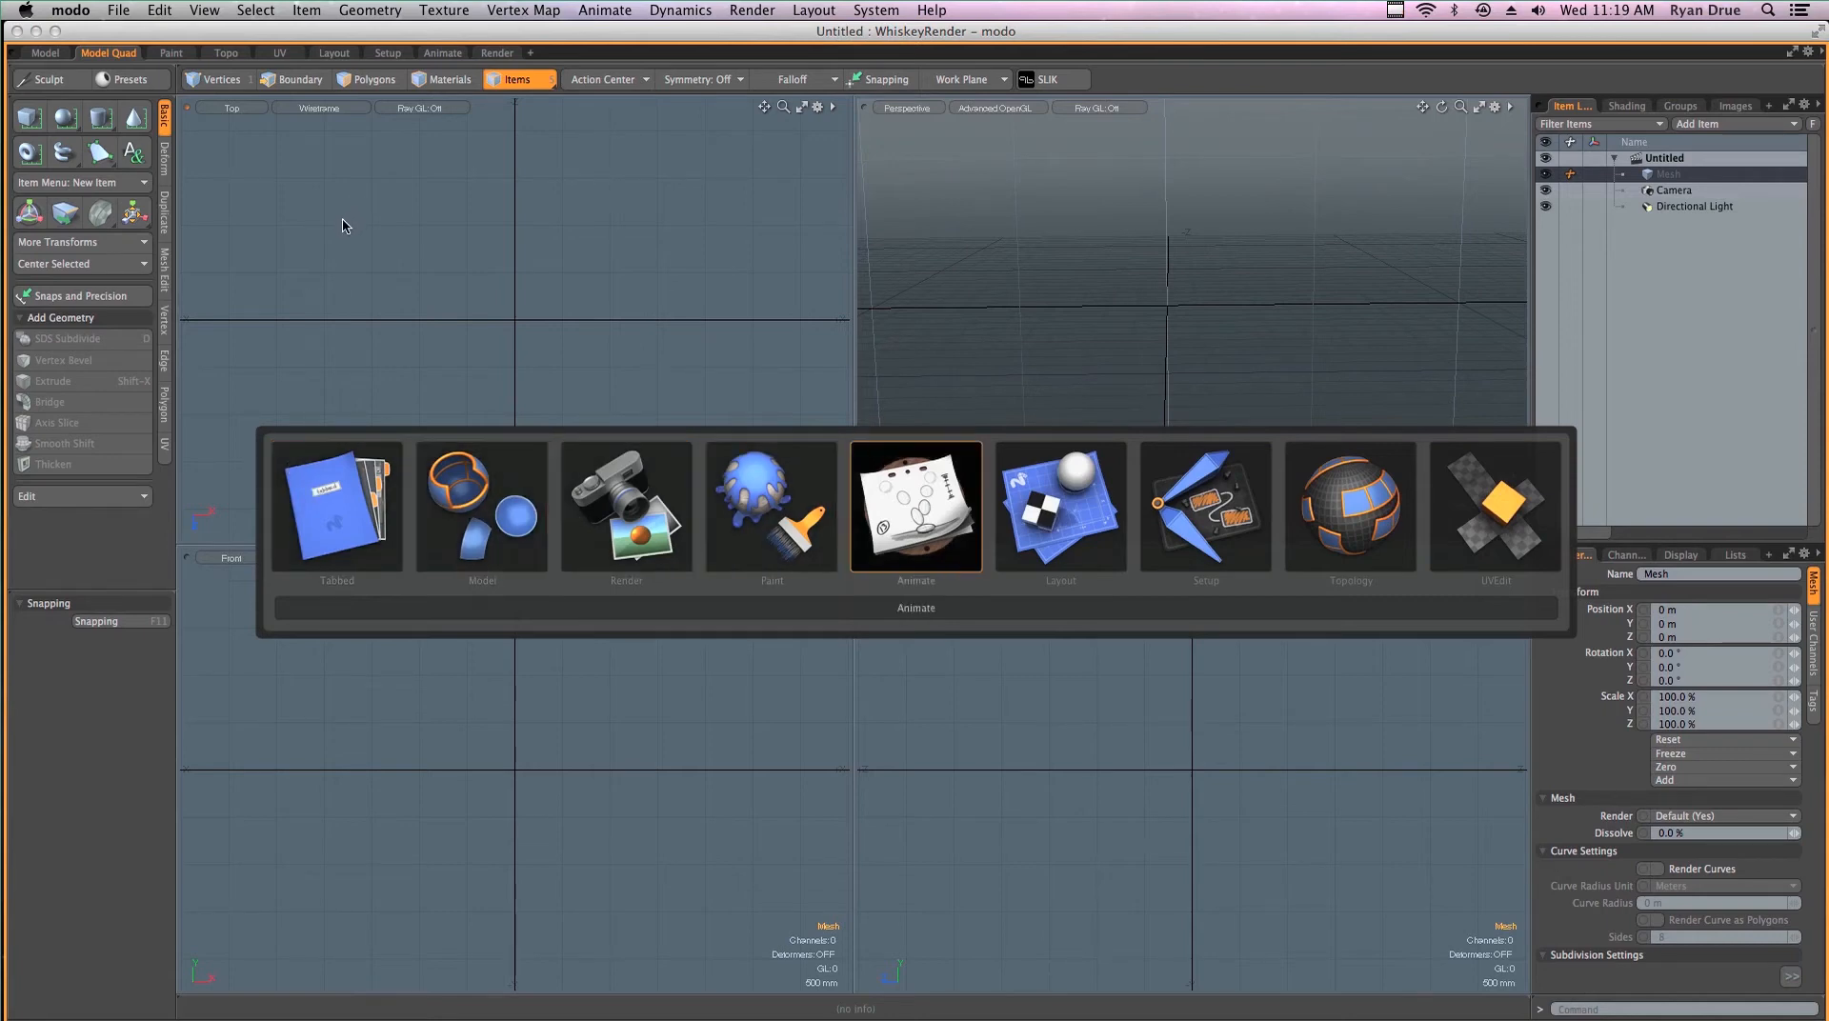
{"action": "key", "text": "ctrl+Tab"}
{"action": "key", "text": "ctrl+Tab"}
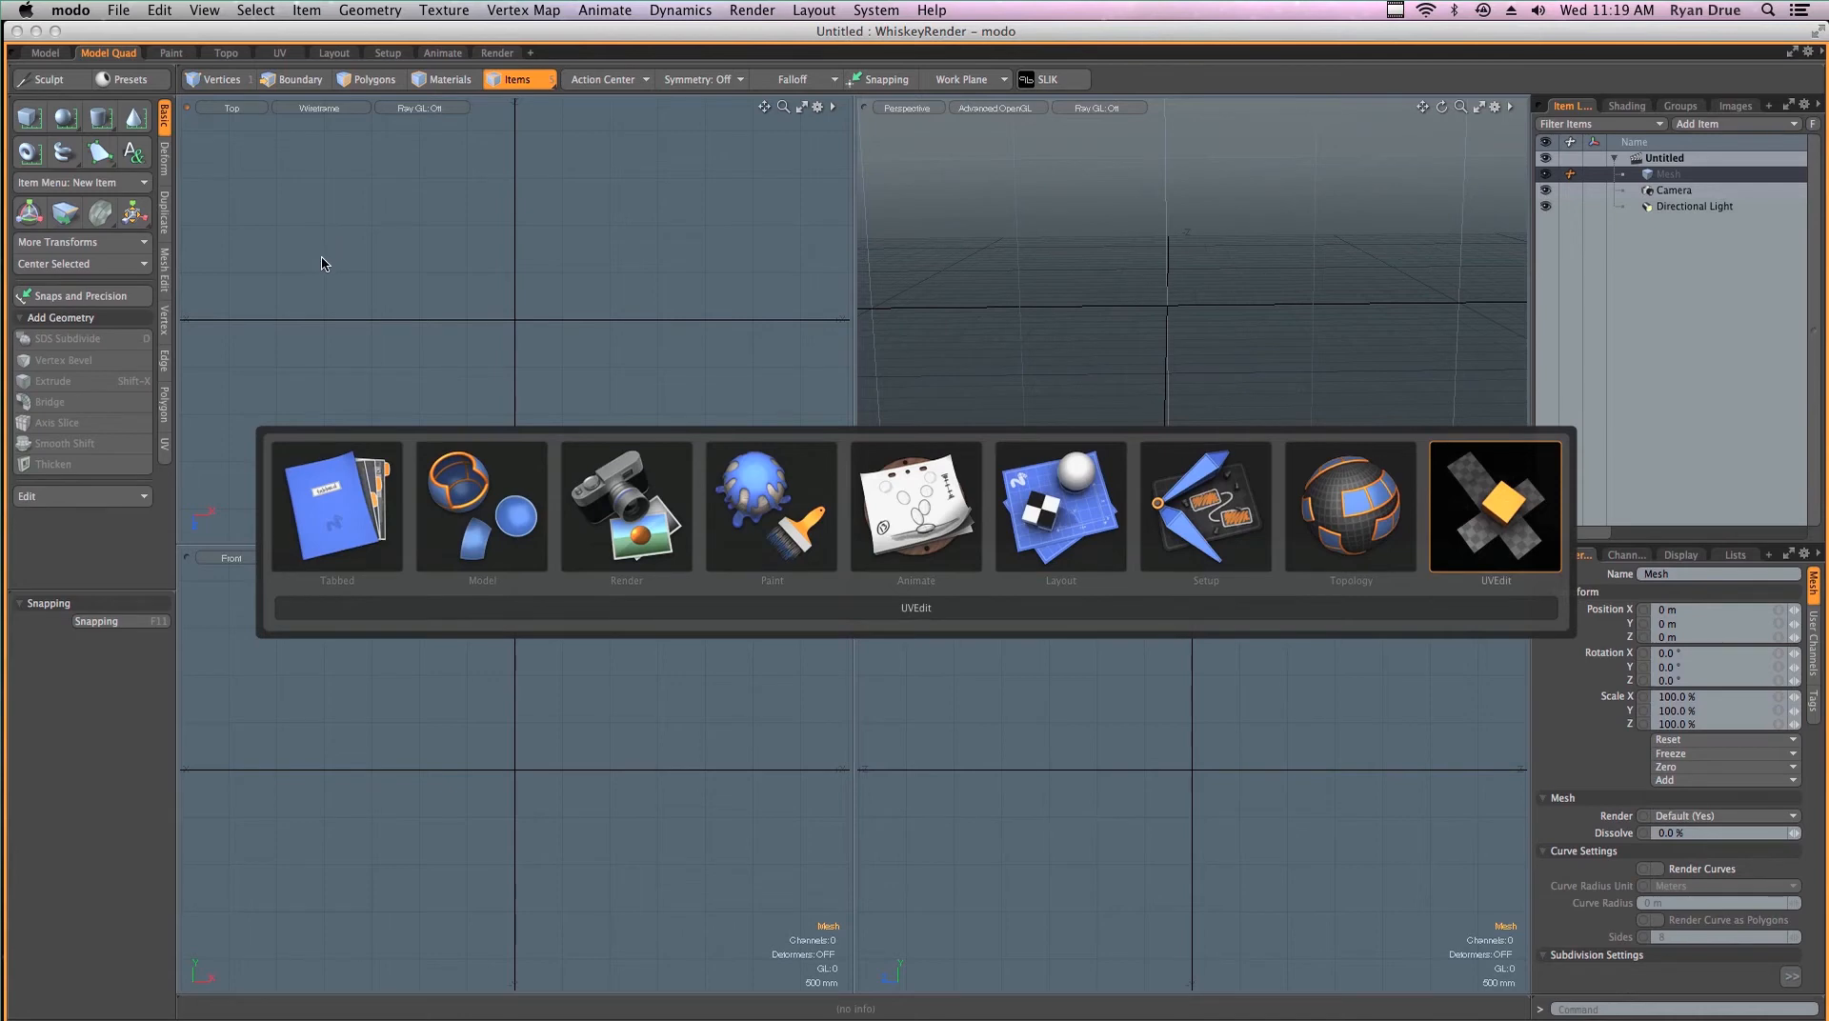
{"action": "key", "text": "ctrl+Tab"}
{"action": "key", "text": "ctrl+Tab"}
{"action": "key", "text": "ctrl+Tab"}
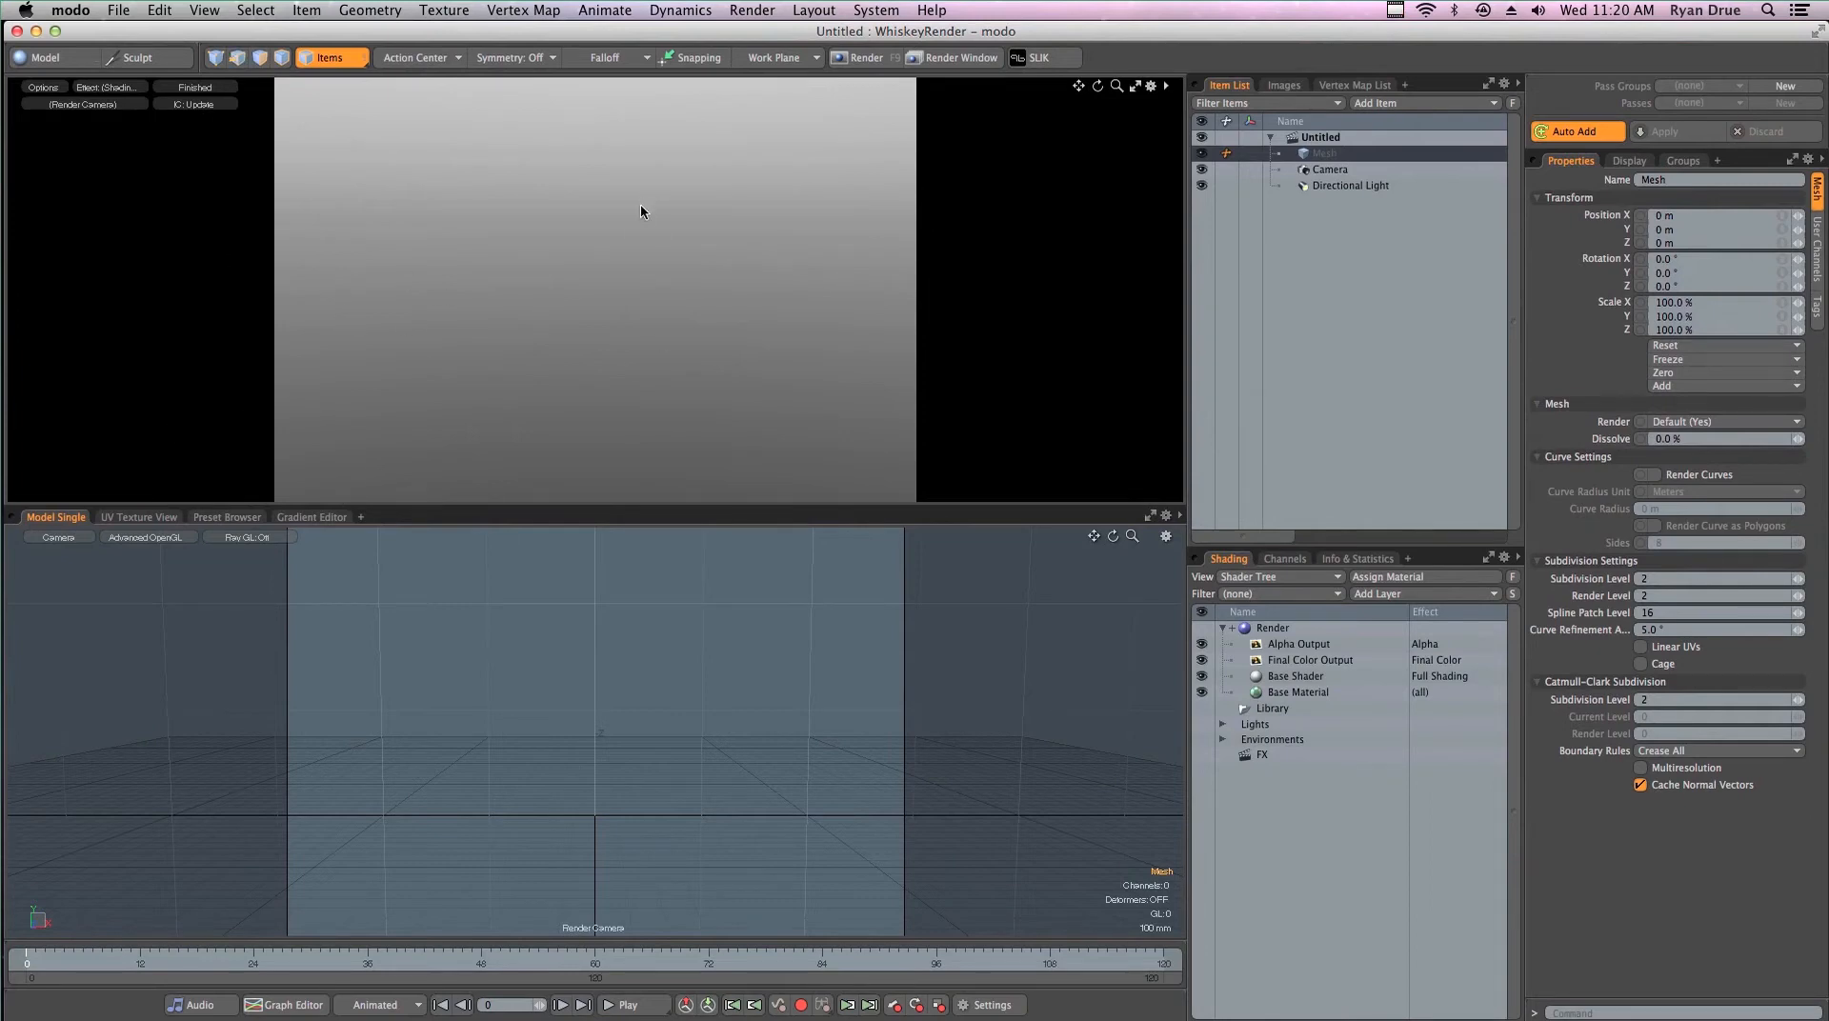
Switch to the full-screen Model layout, and return to the Tabbed layout
{"action": "key", "text": "ctrl+Tab"}
{"action": "key", "text": "ctrl+Tab"}
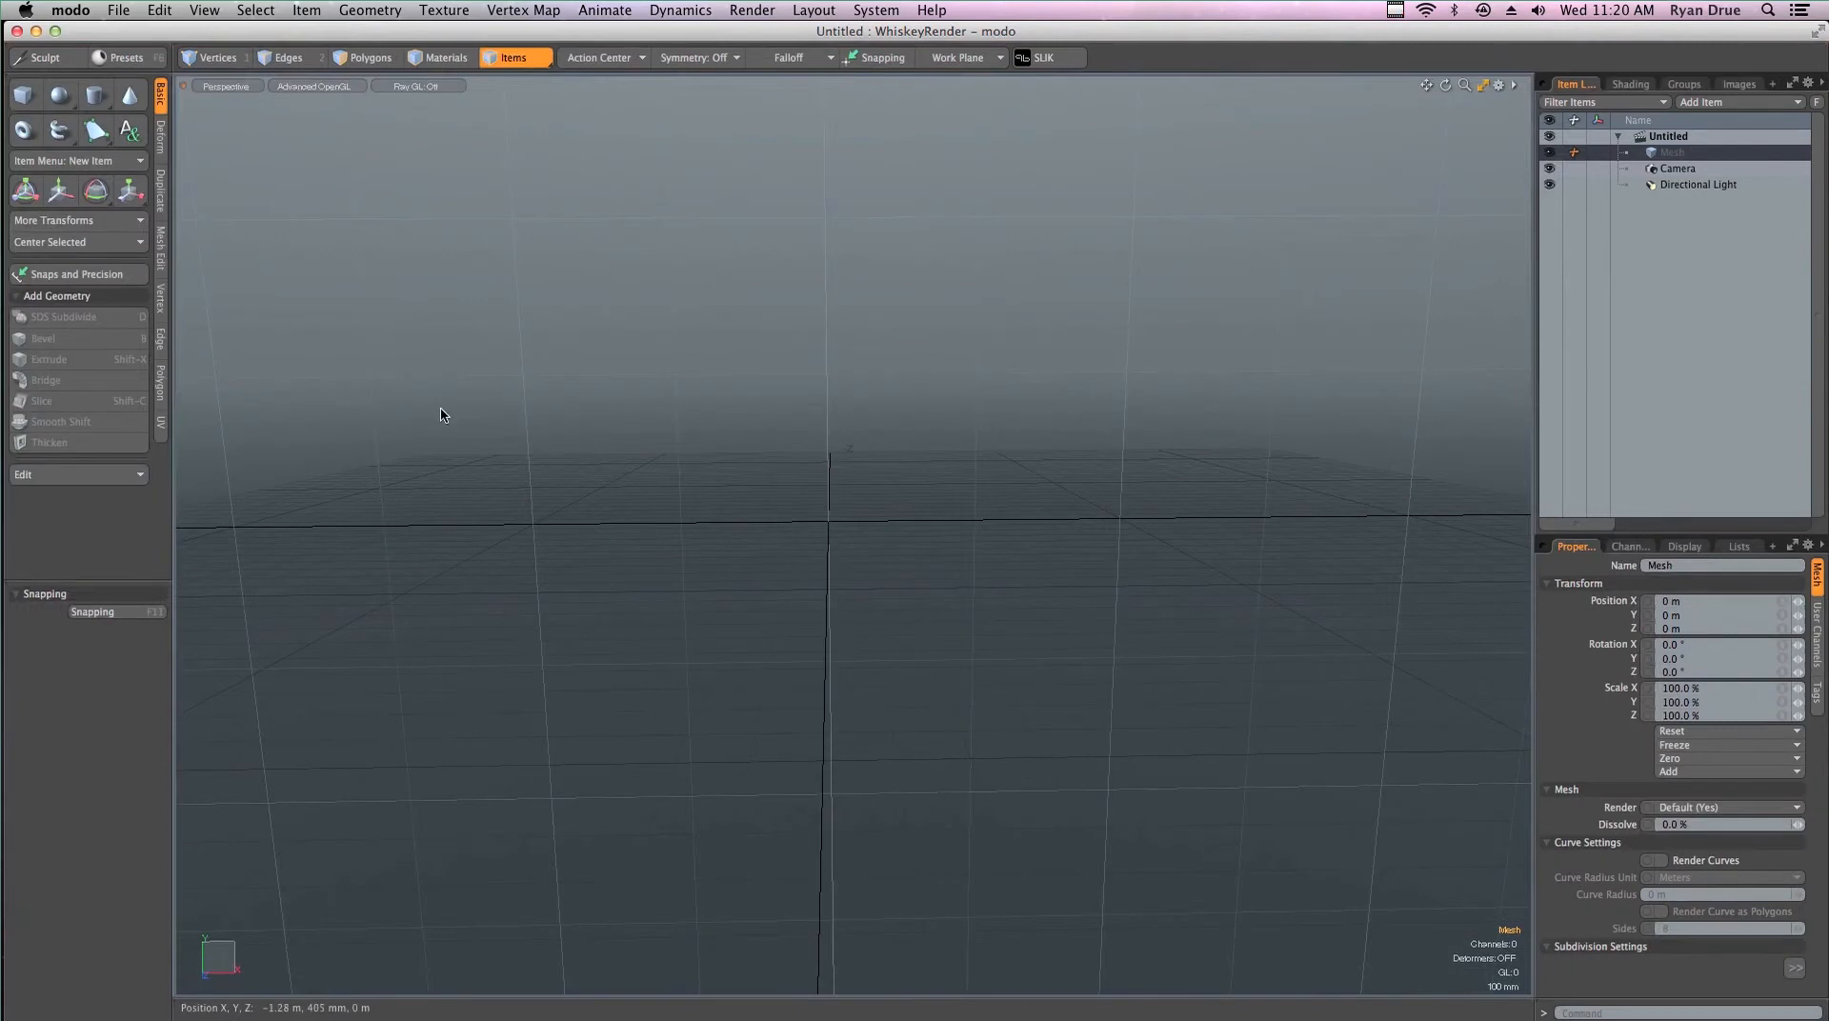
{"action": "key", "text": "ctrl+Tab"}
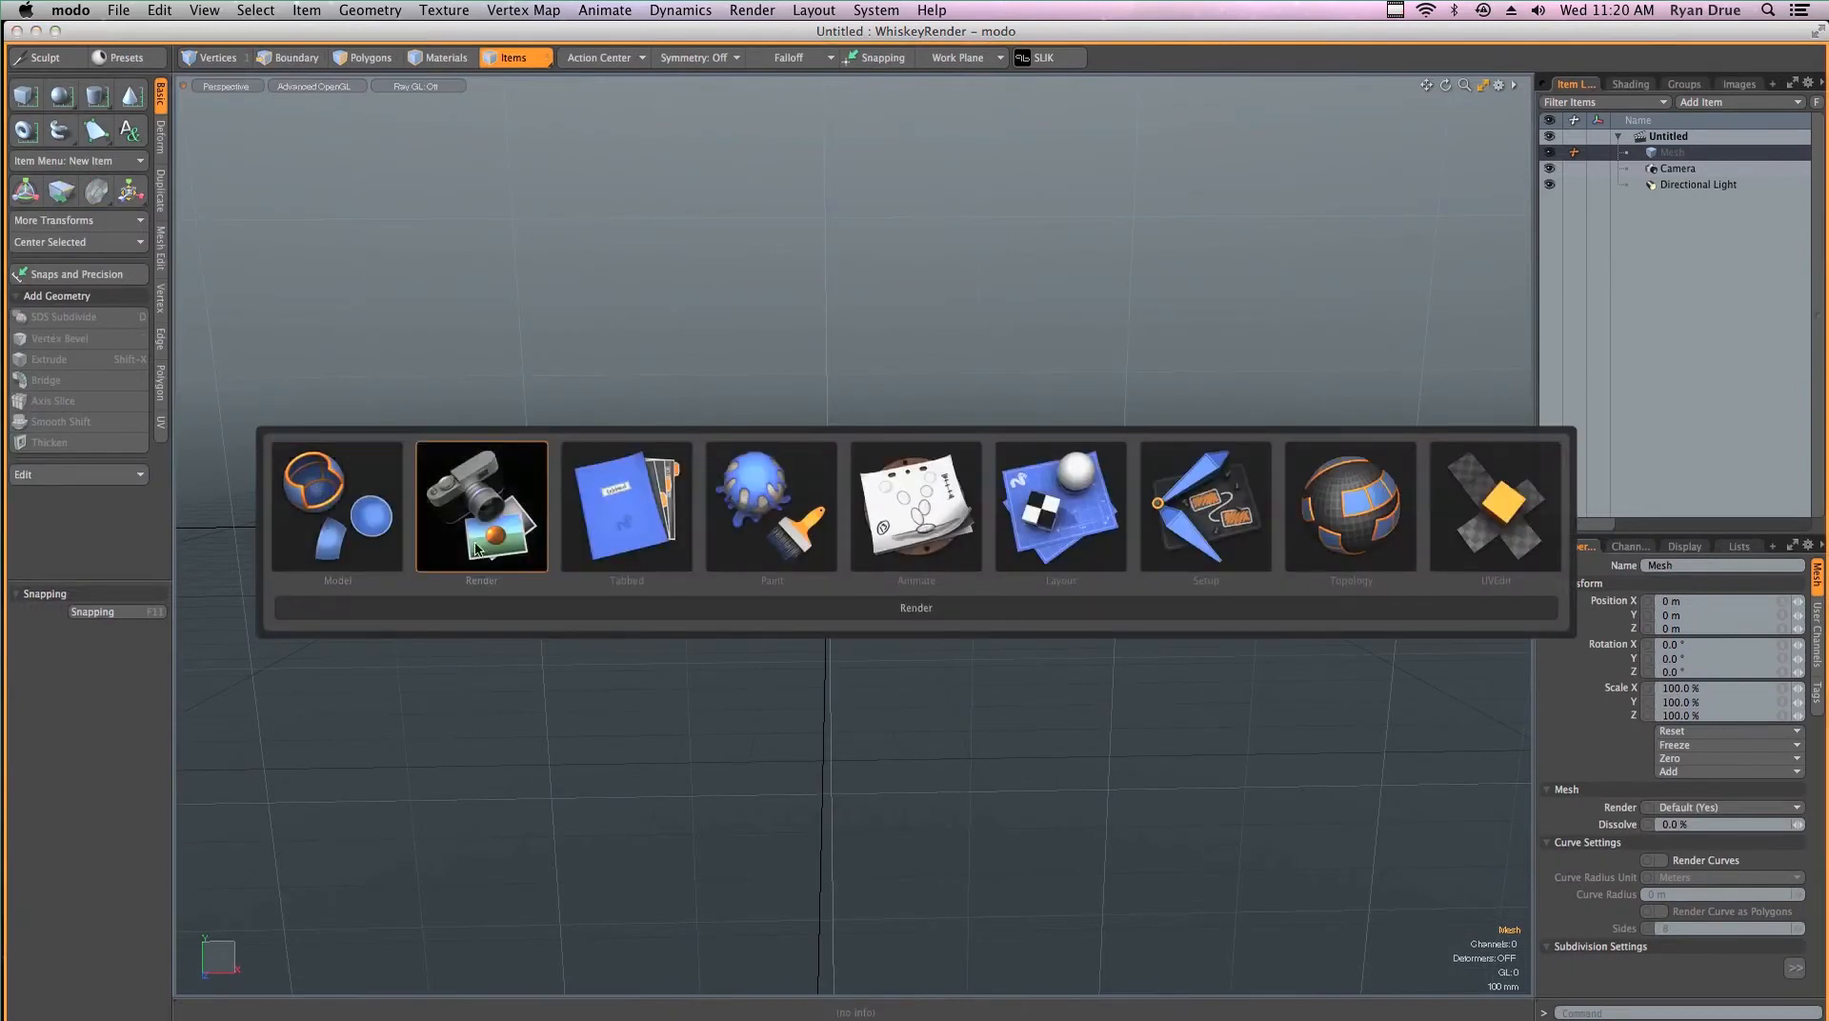
{"action": "left_click", "coordinate": [641, 536]}
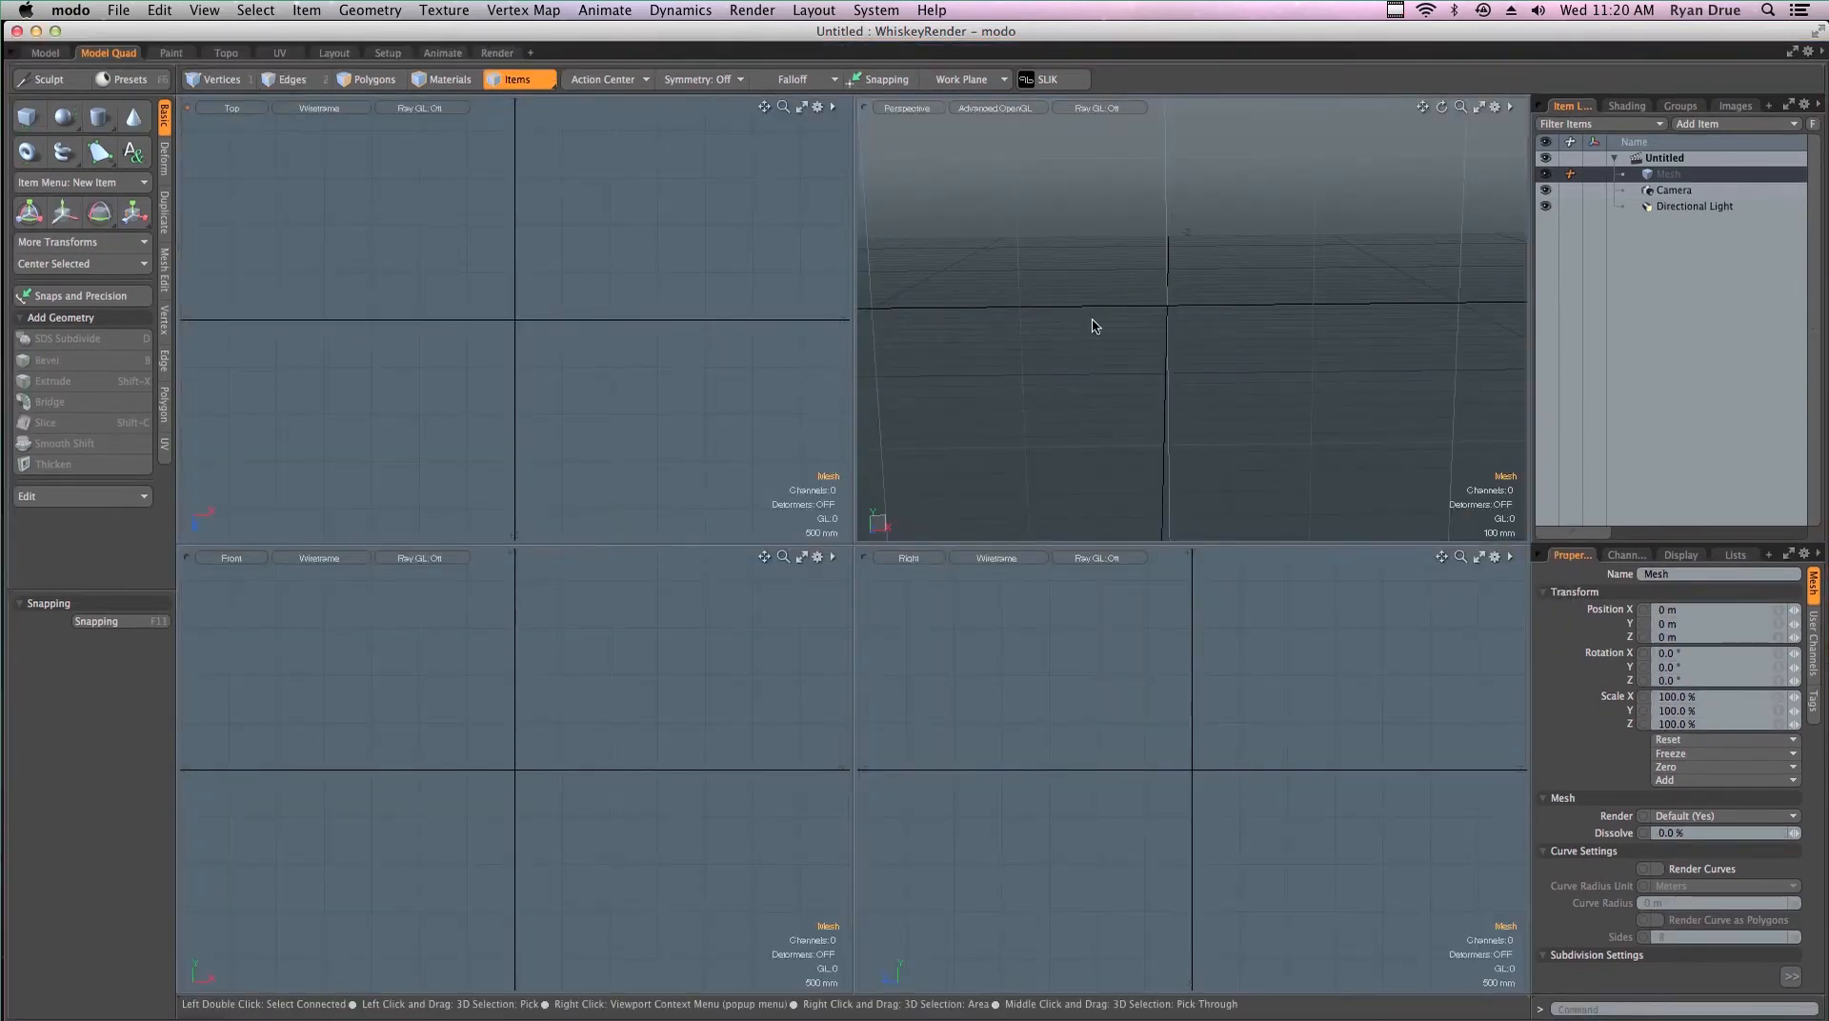
Maximize the Perspective and Right viewports in turn, restoring the four-view arrangement after each one
{"action": "key", "text": "ctrl+space"}
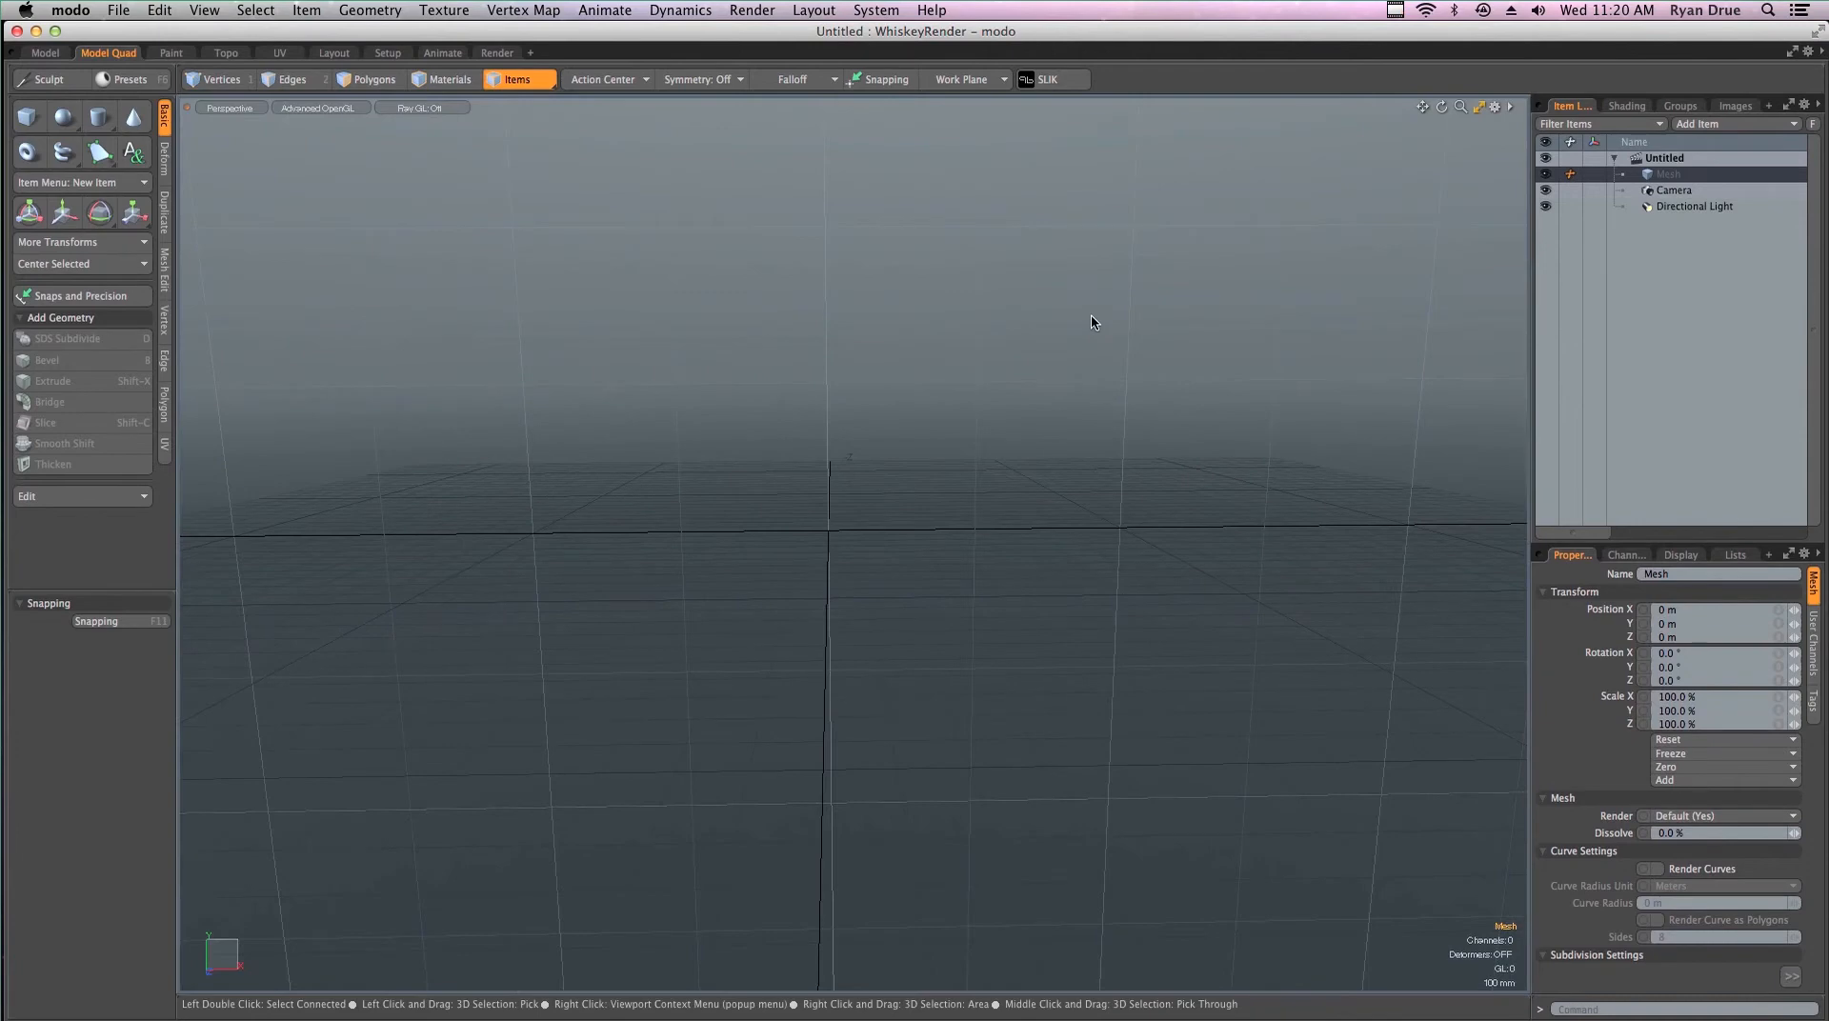
{"action": "key", "text": "ctrl+space"}
{"action": "key", "text": "ctrl+space"}
{"action": "key", "text": "ctrl+space"}
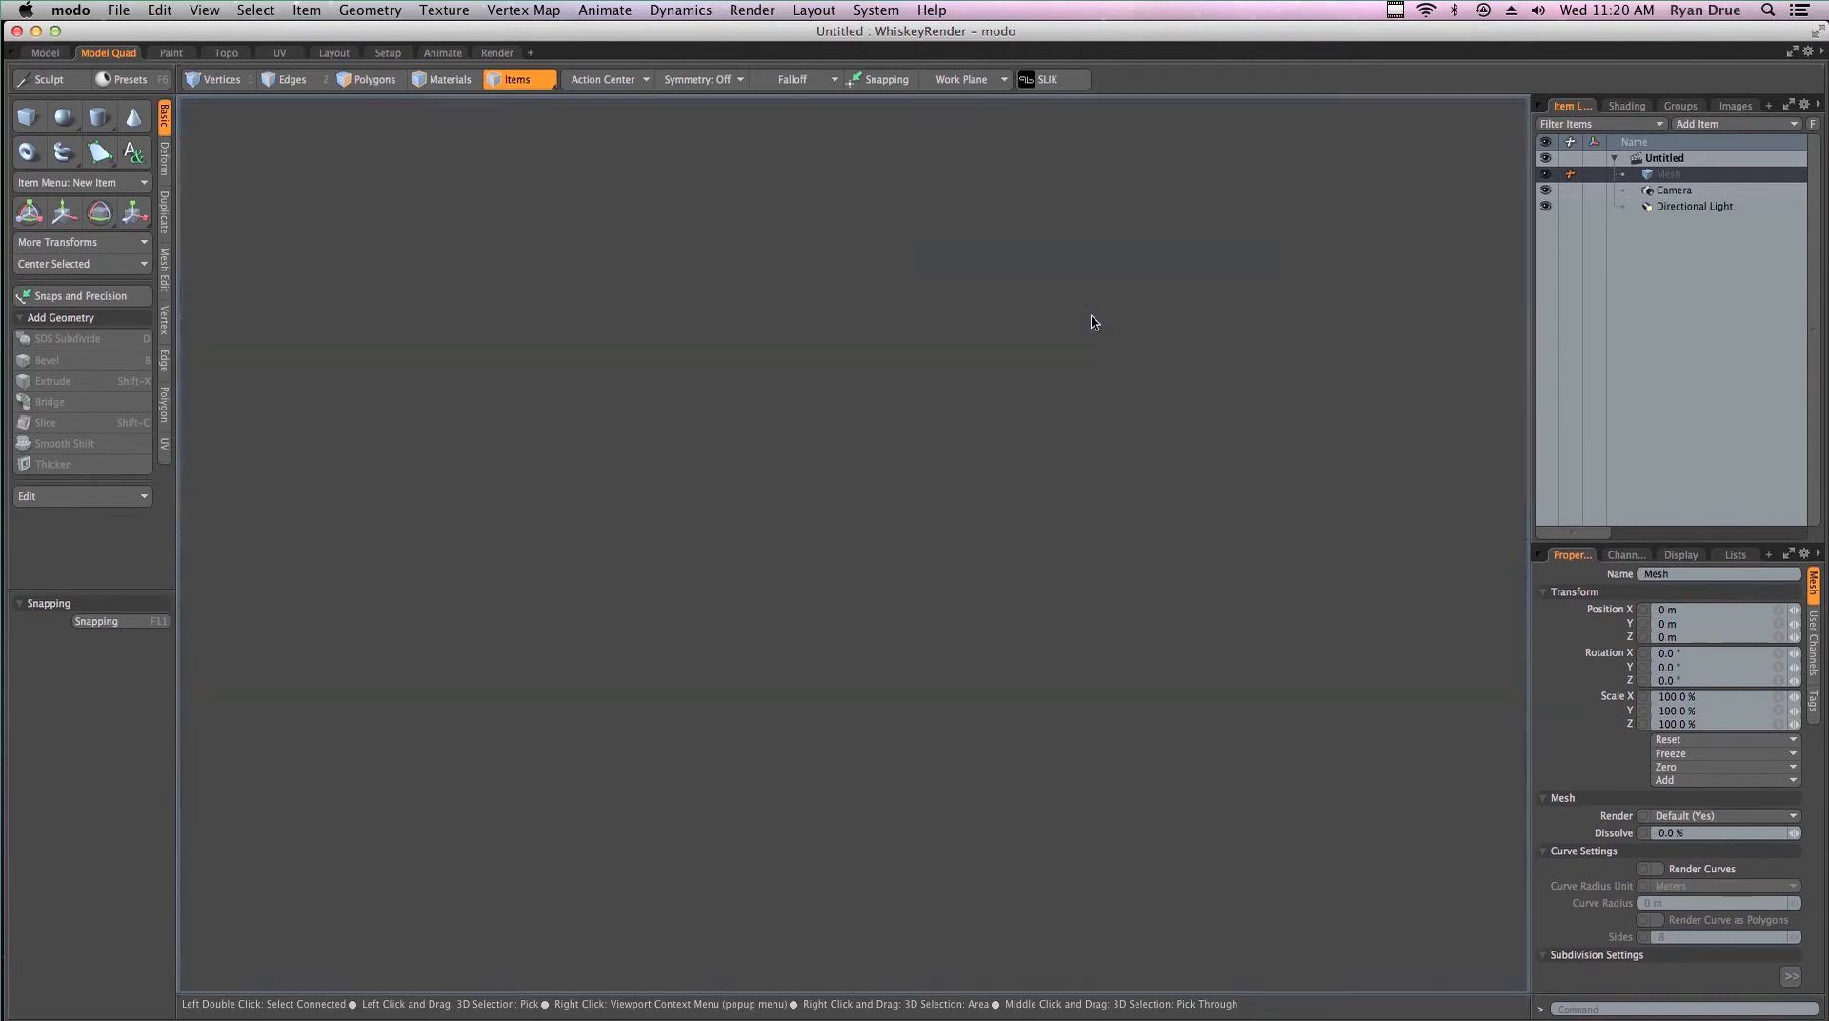
{"action": "key", "text": "ctrl+space"}
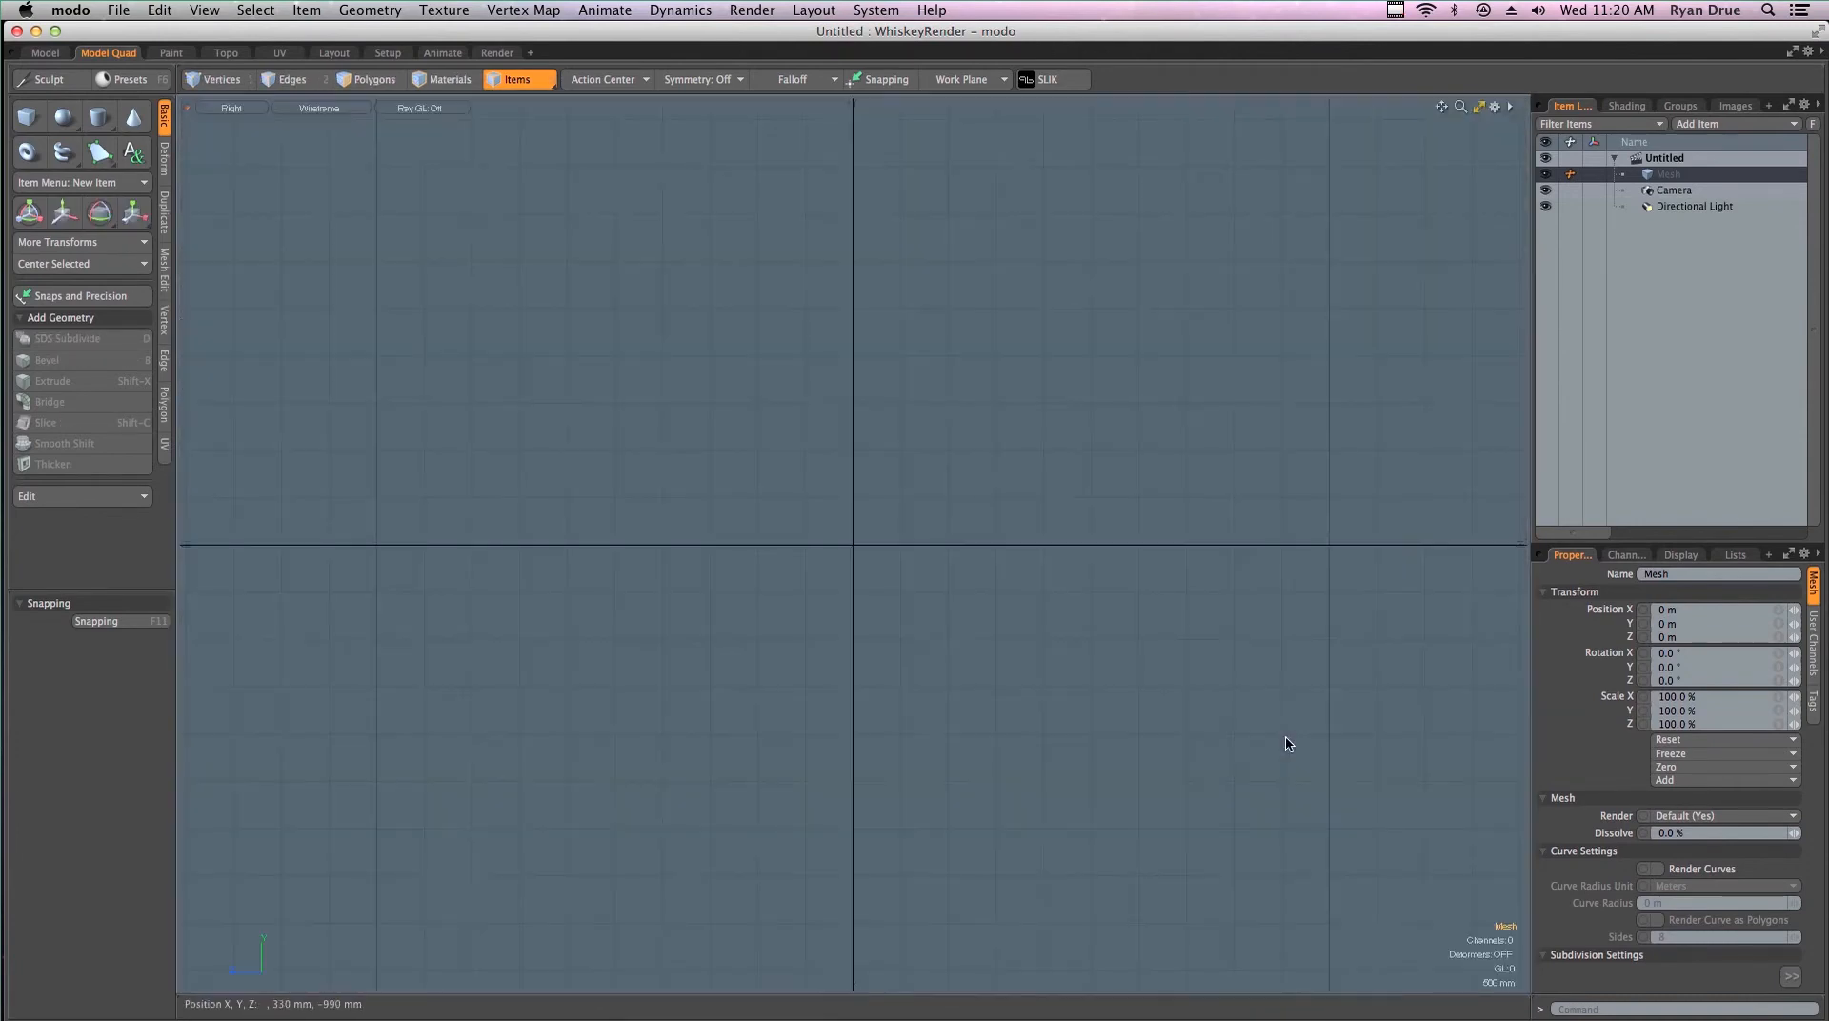
{"action": "key", "text": "ctrl+space"}
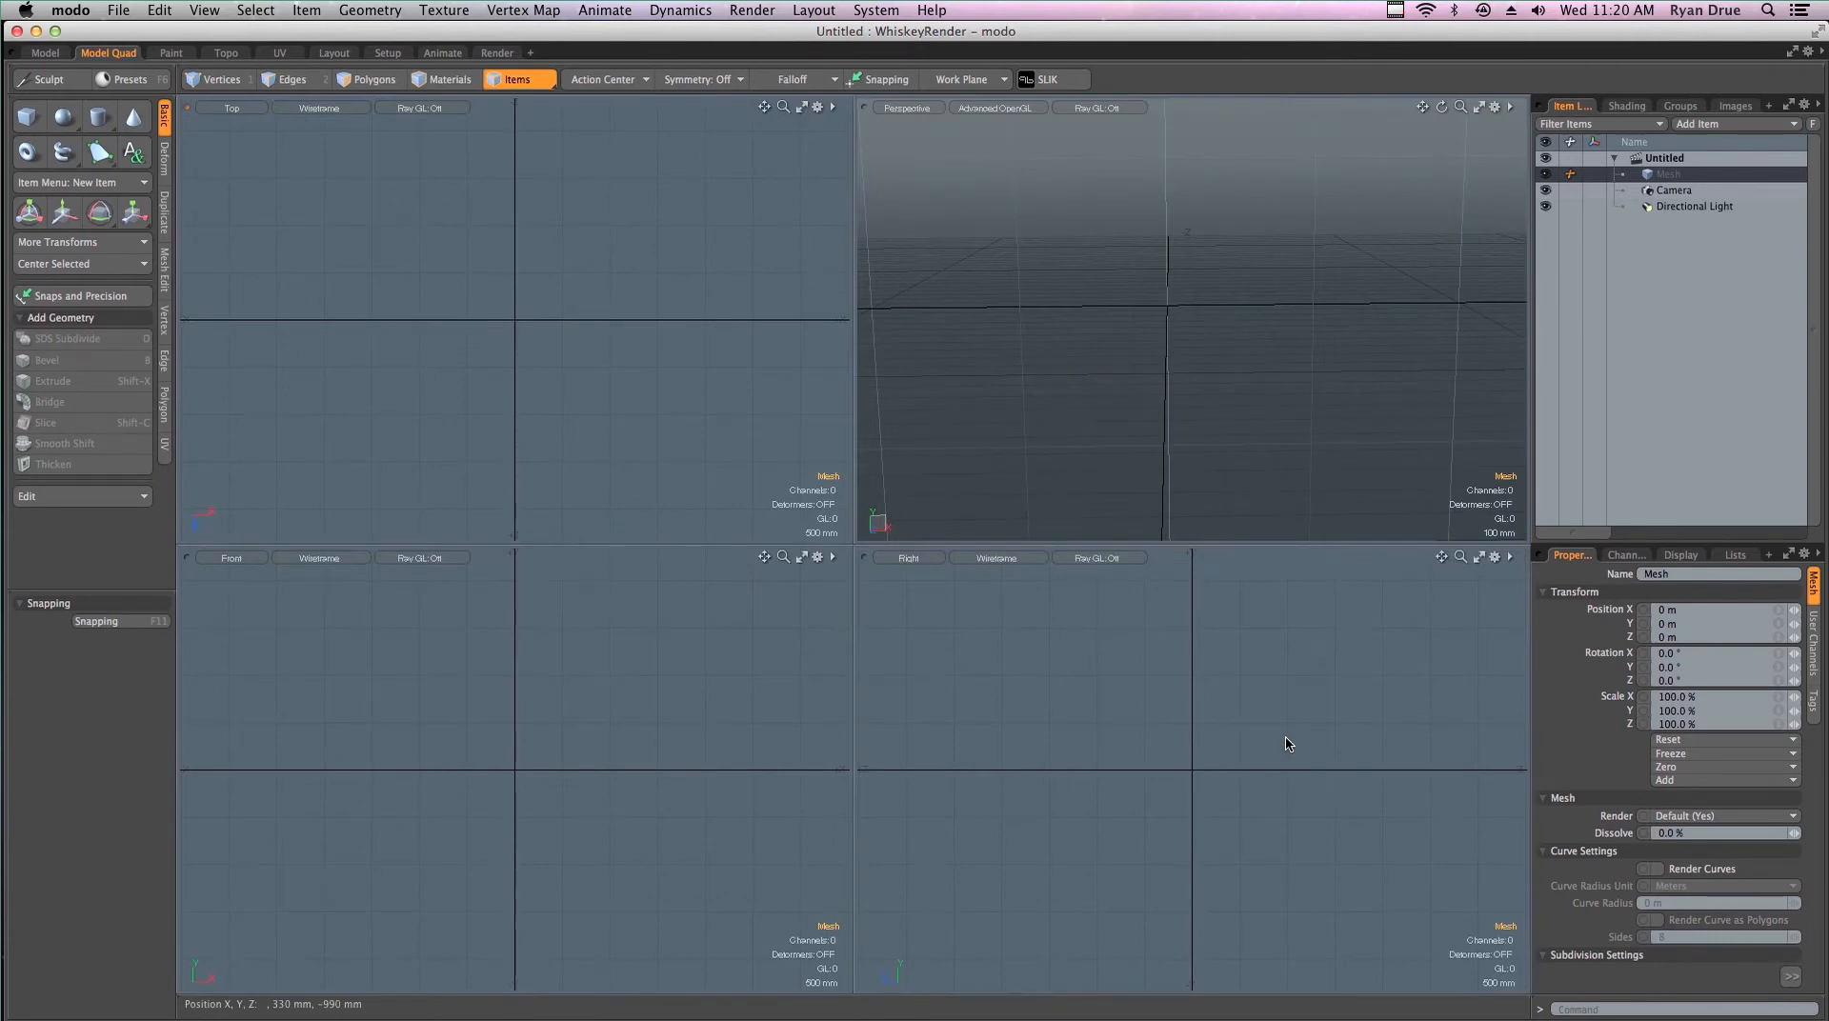
Look through the System commands, and expand the Right viewport to full size before restoring the four views
{"action": "left_click", "coordinate": [878, 11]}
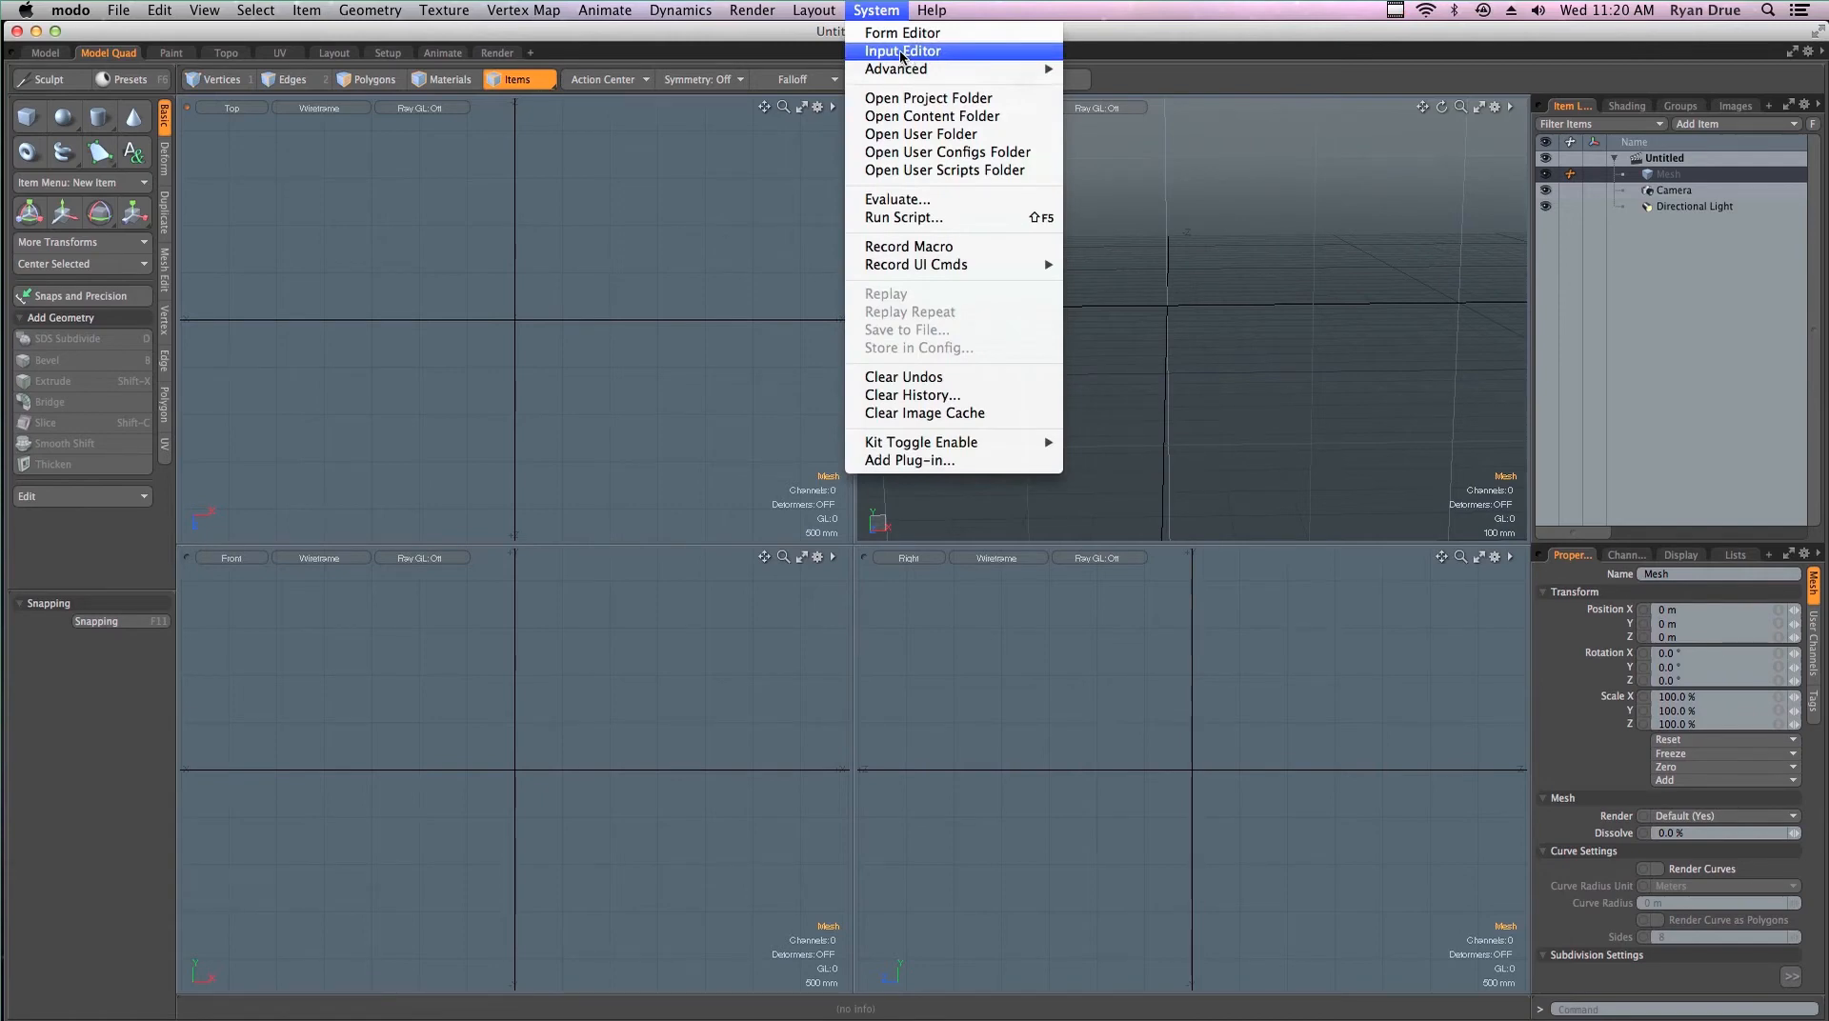
{"action": "left_click", "coordinate": [1511, 558]}
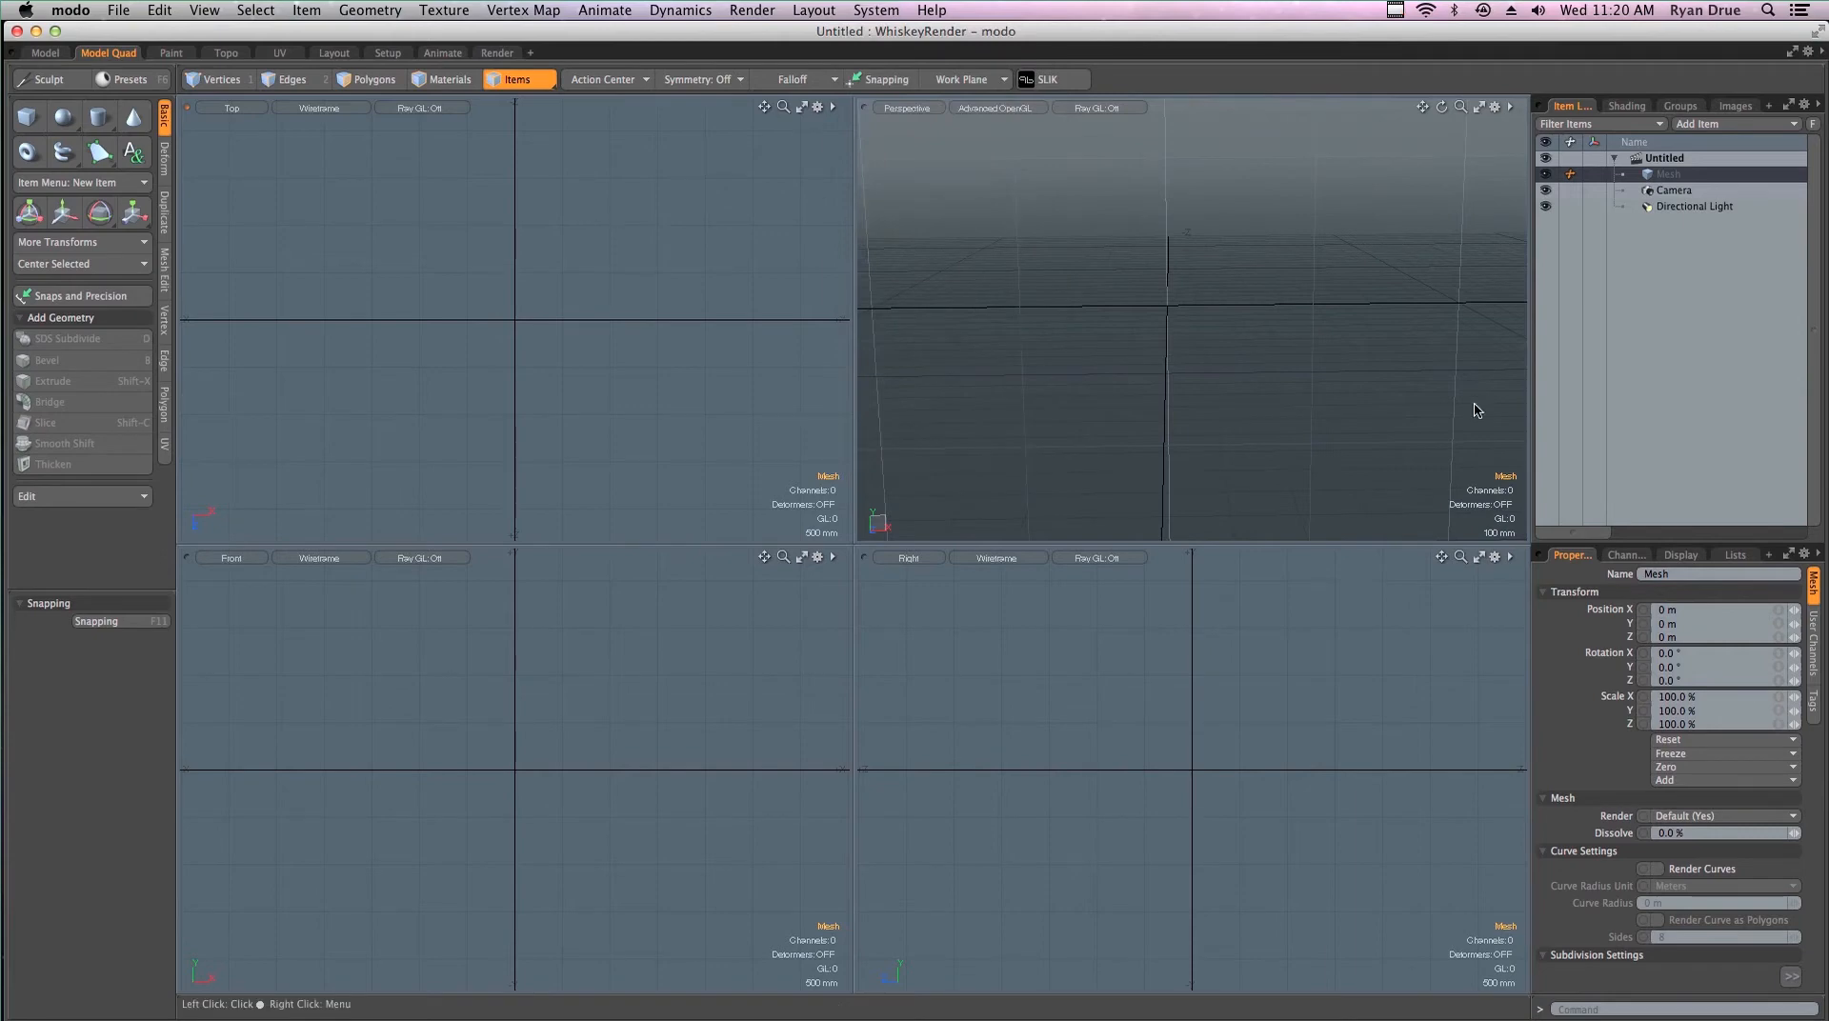
{"action": "left_click", "coordinate": [1481, 561]}
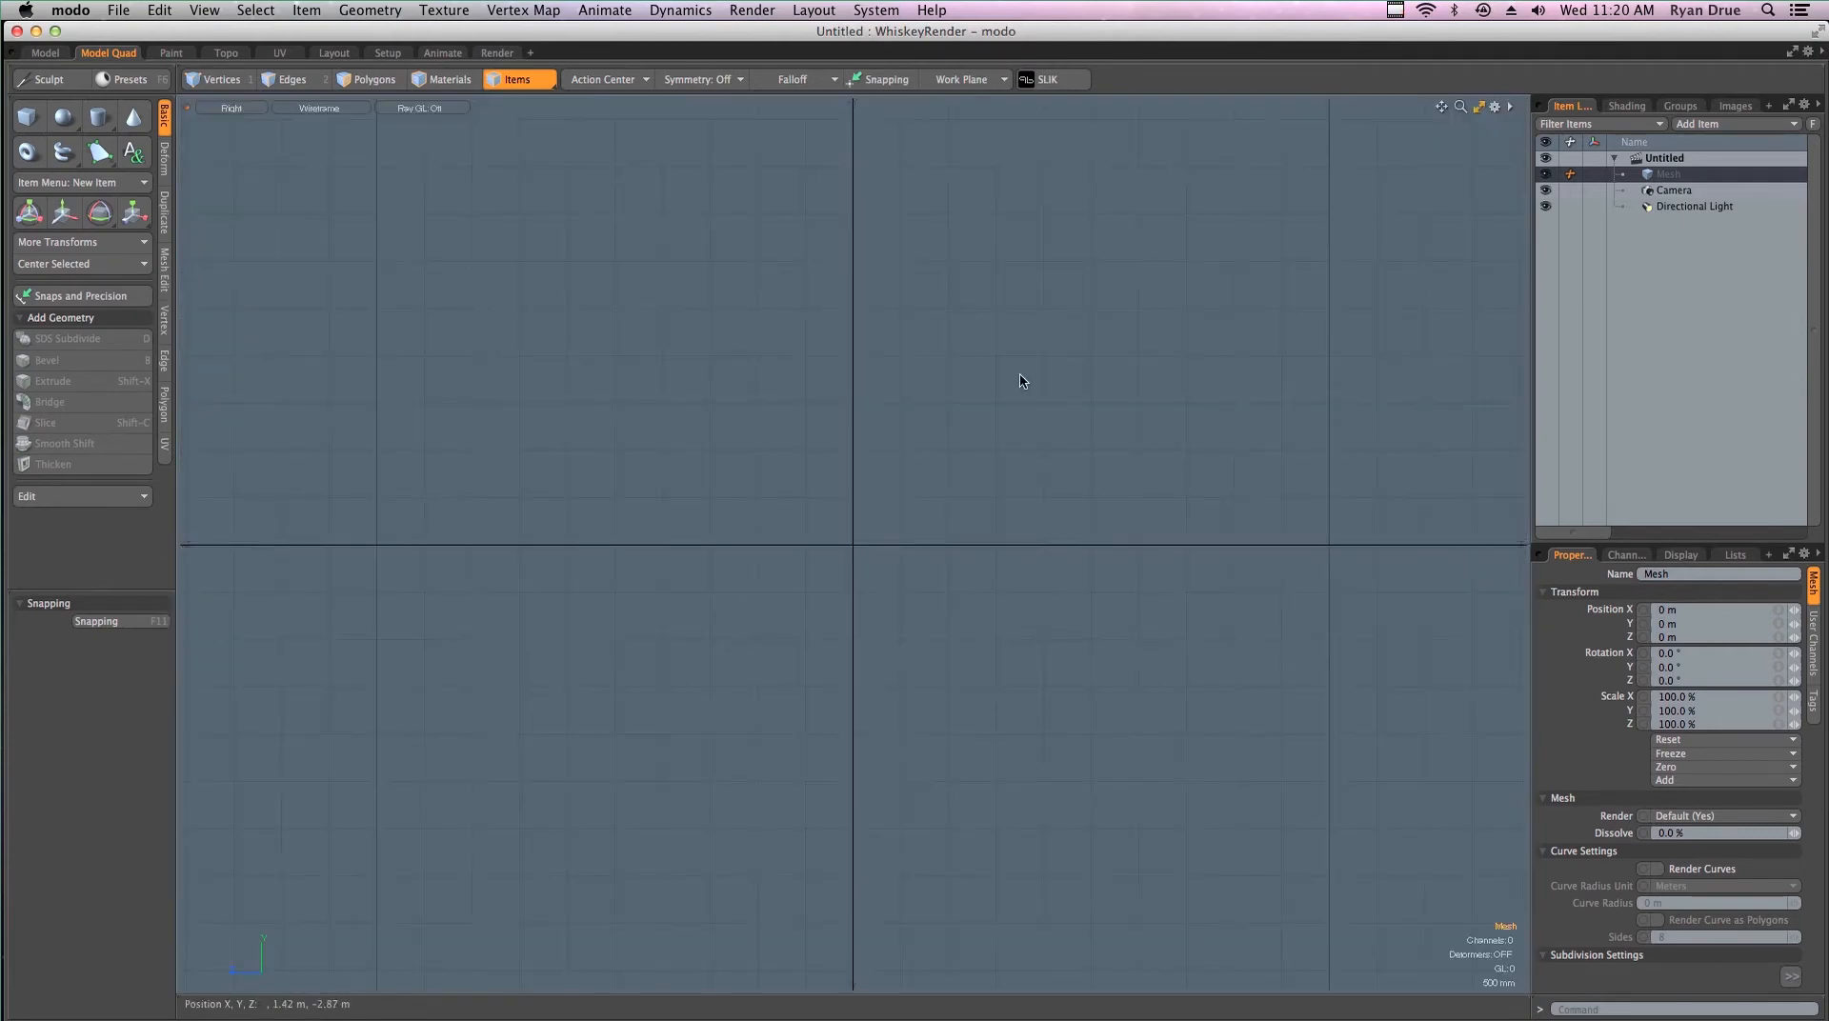
{"action": "left_click", "coordinate": [1480, 107]}
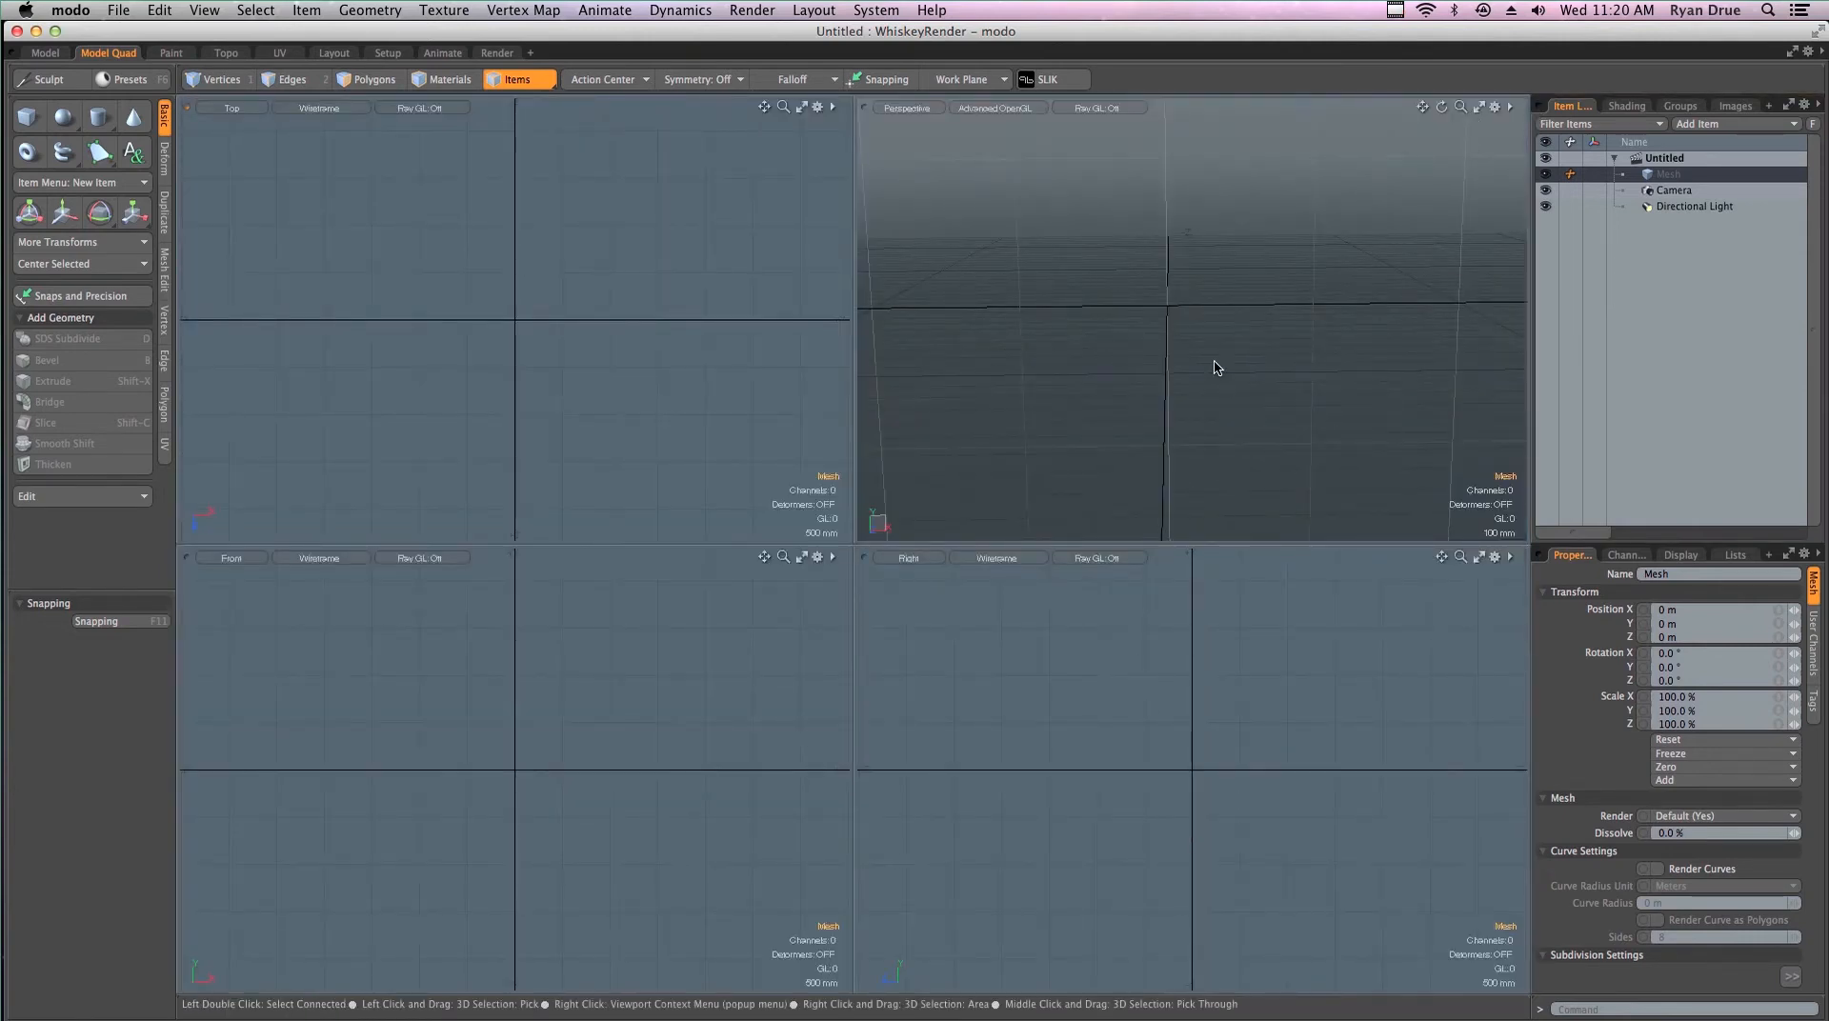
Toggle the Perspective and Top viewports between full size and quad view, and switch to the single-view Model workspace
{"action": "key", "text": "KP_0"}
{"action": "key", "text": "KP_0"}
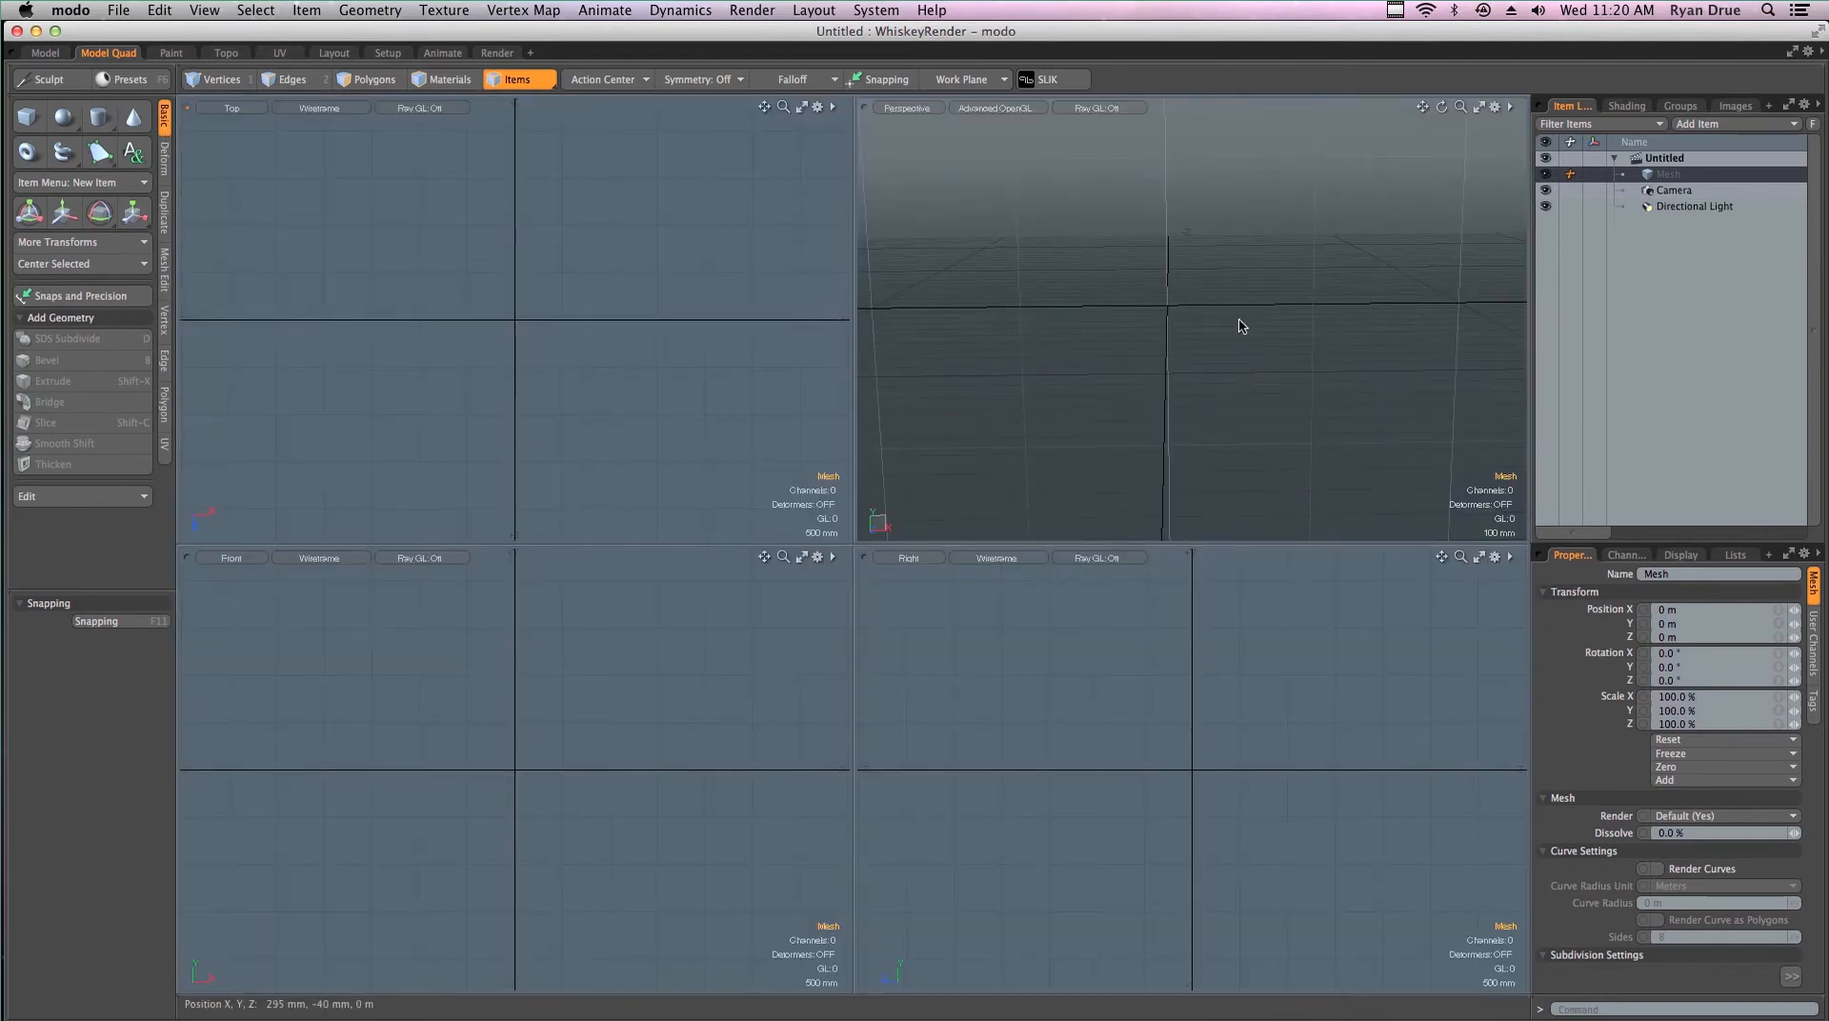
{"action": "key", "text": "KP_0"}
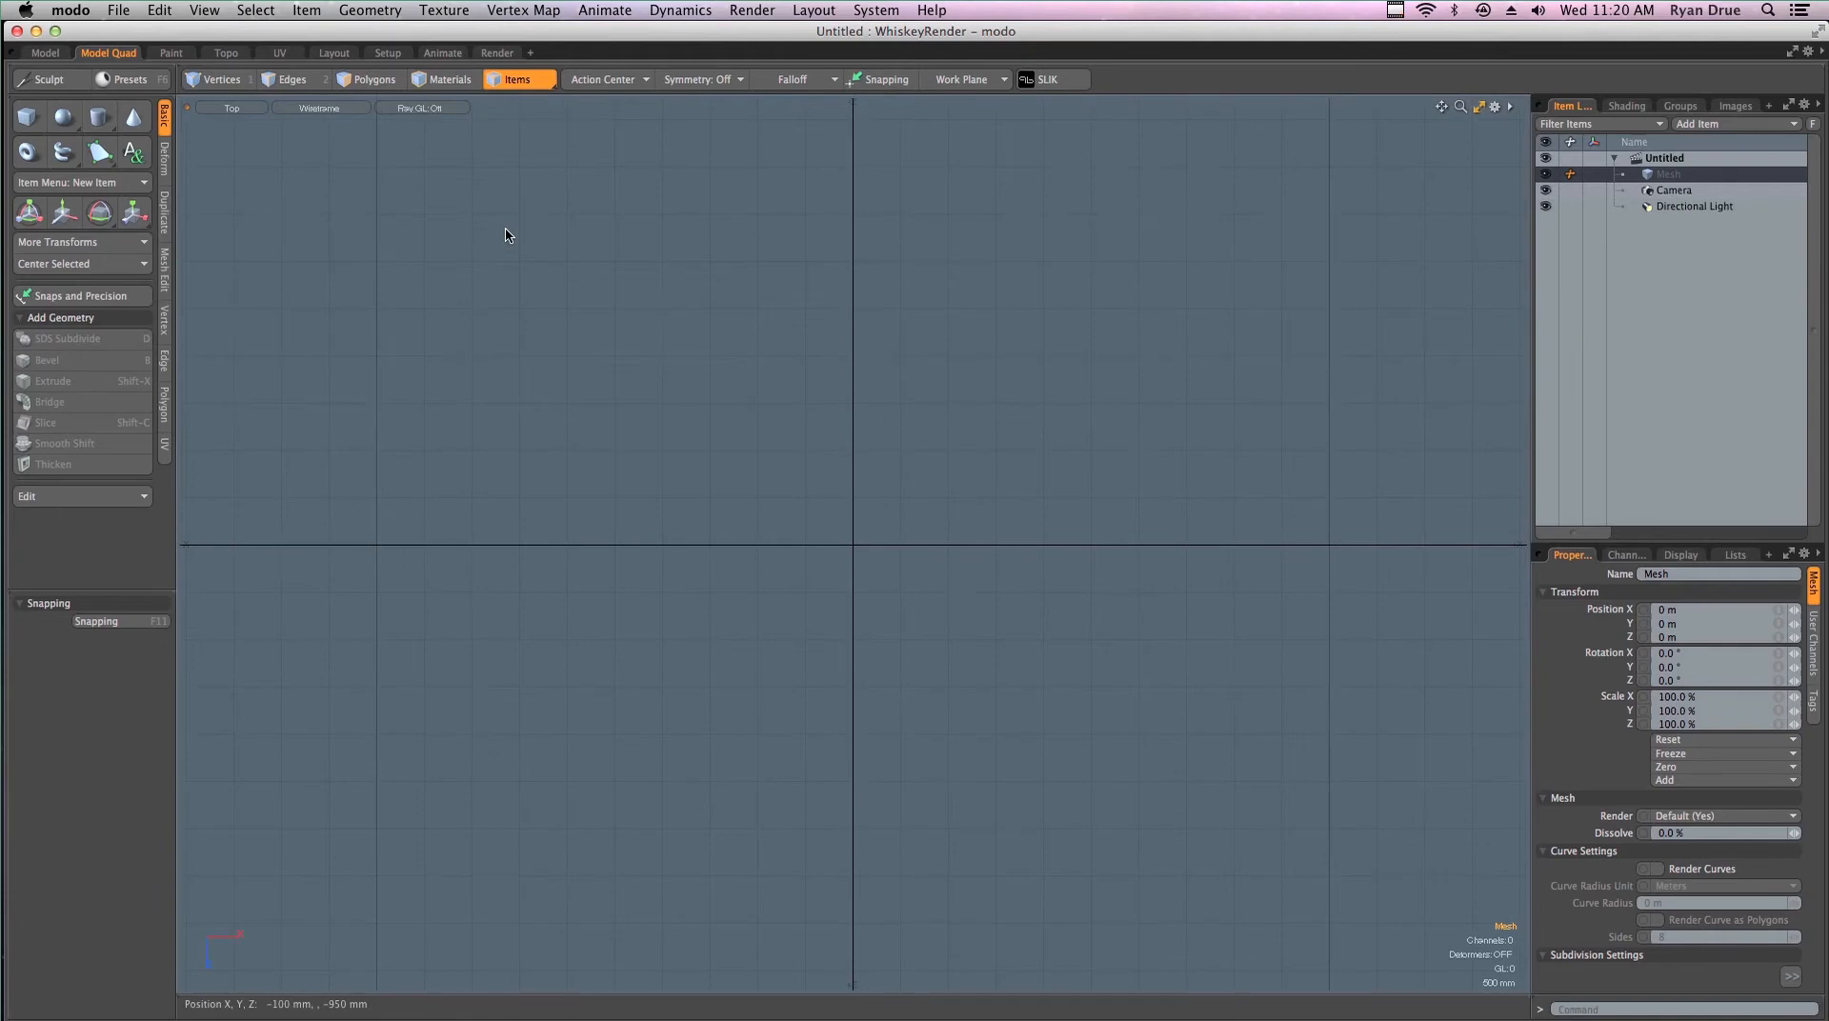
{"action": "key", "text": "KP_0"}
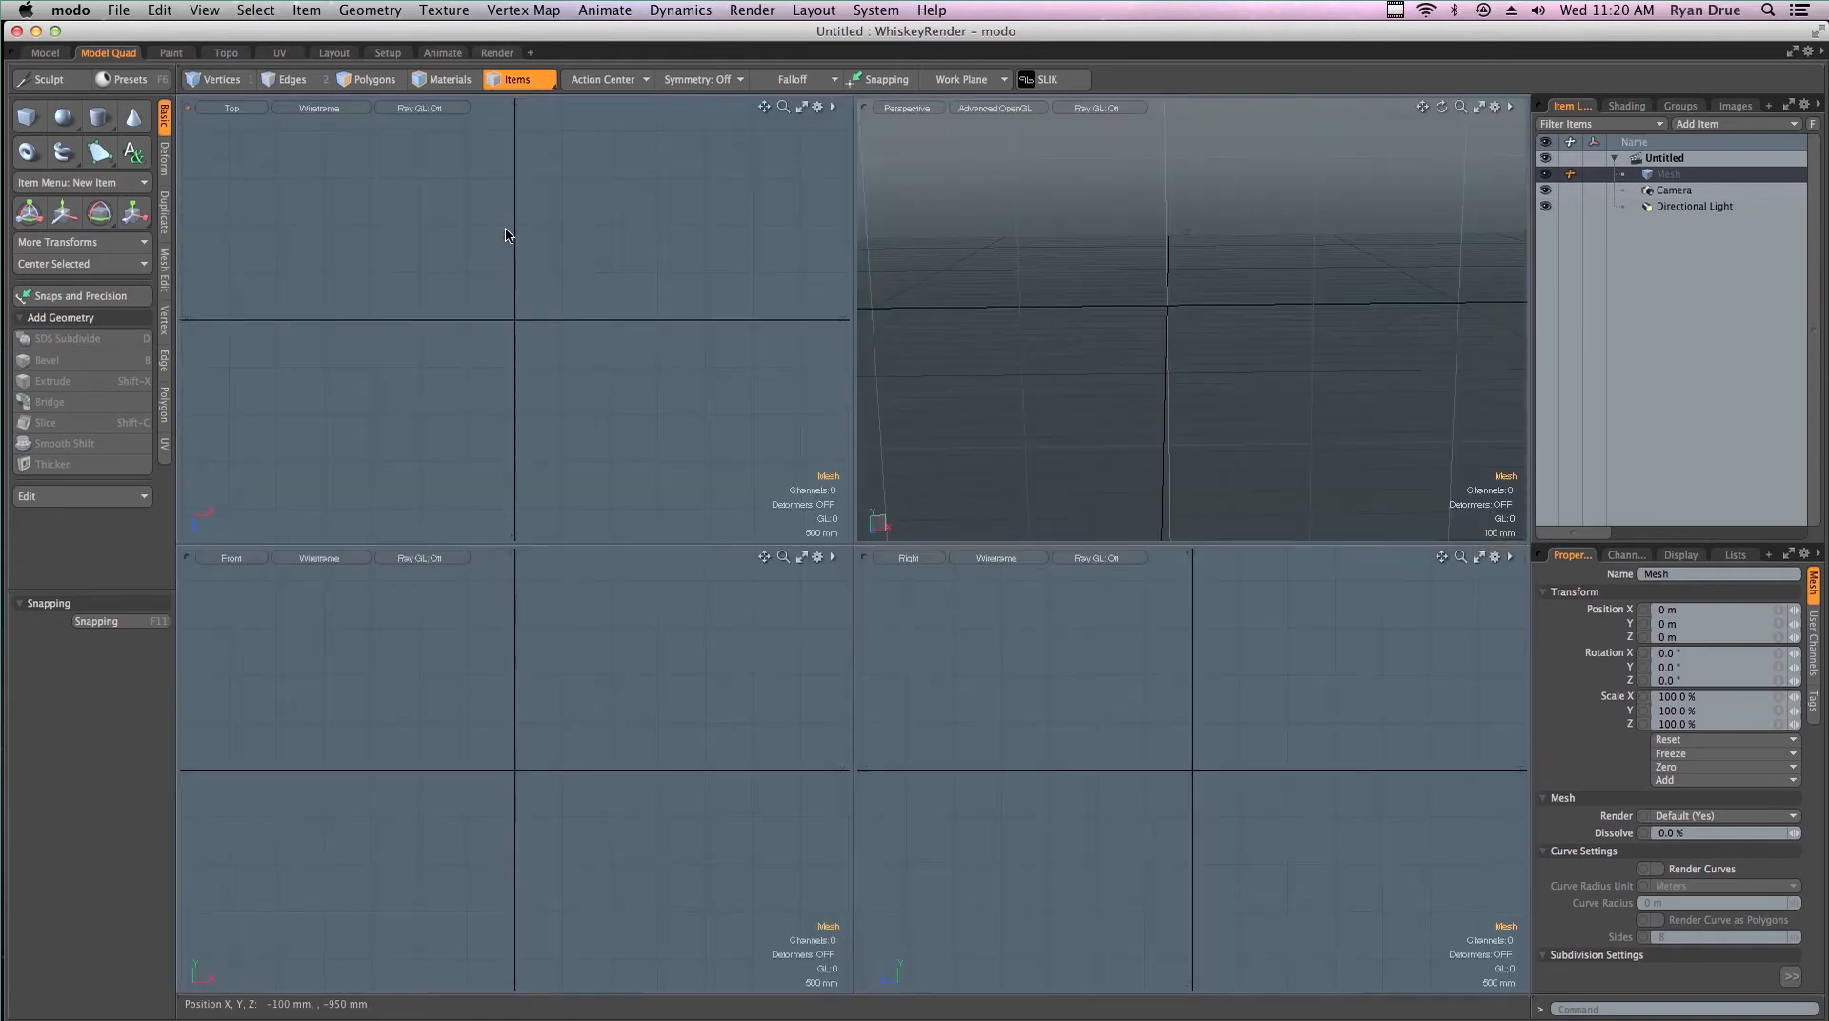
{"action": "left_click", "coordinate": [45, 53]}
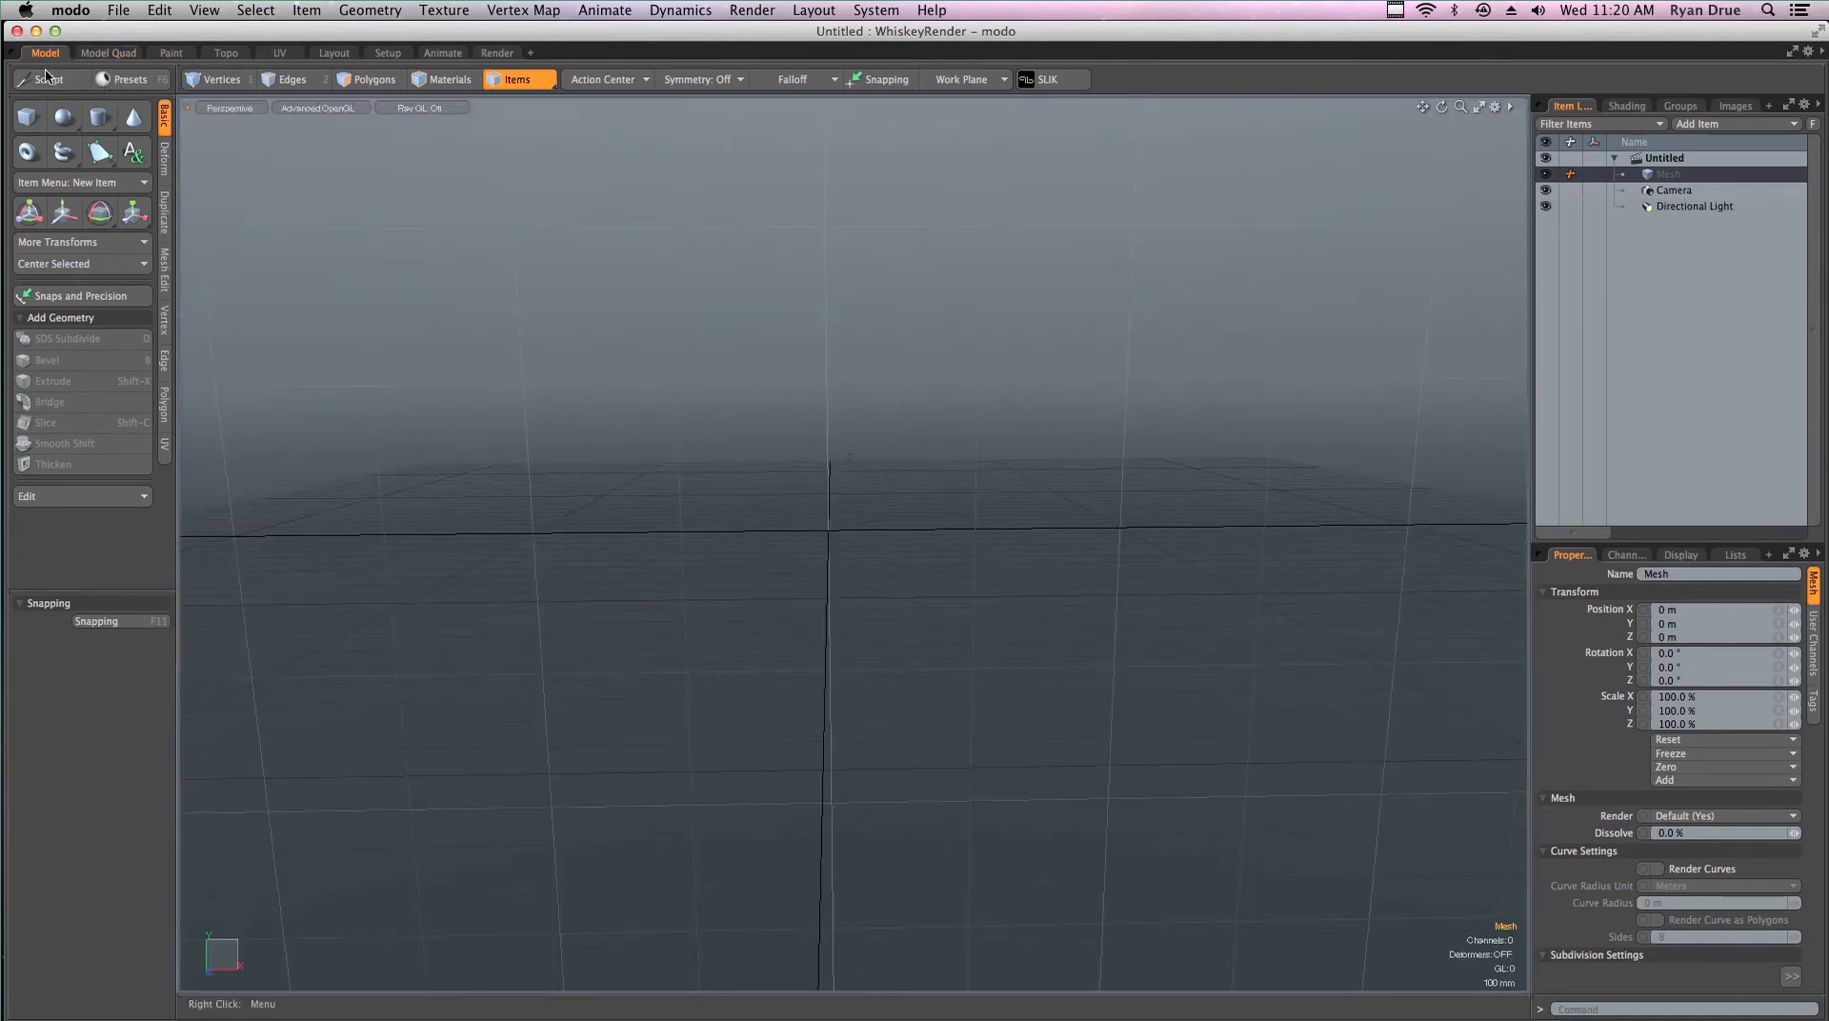
Orbit the Perspective view at normal size and maximized, and restore the viewport to its normal size
{"action": "left_click_drag", "start_coordinate": [1220, 498], "coordinate": [927, 486], "text": "alt"}
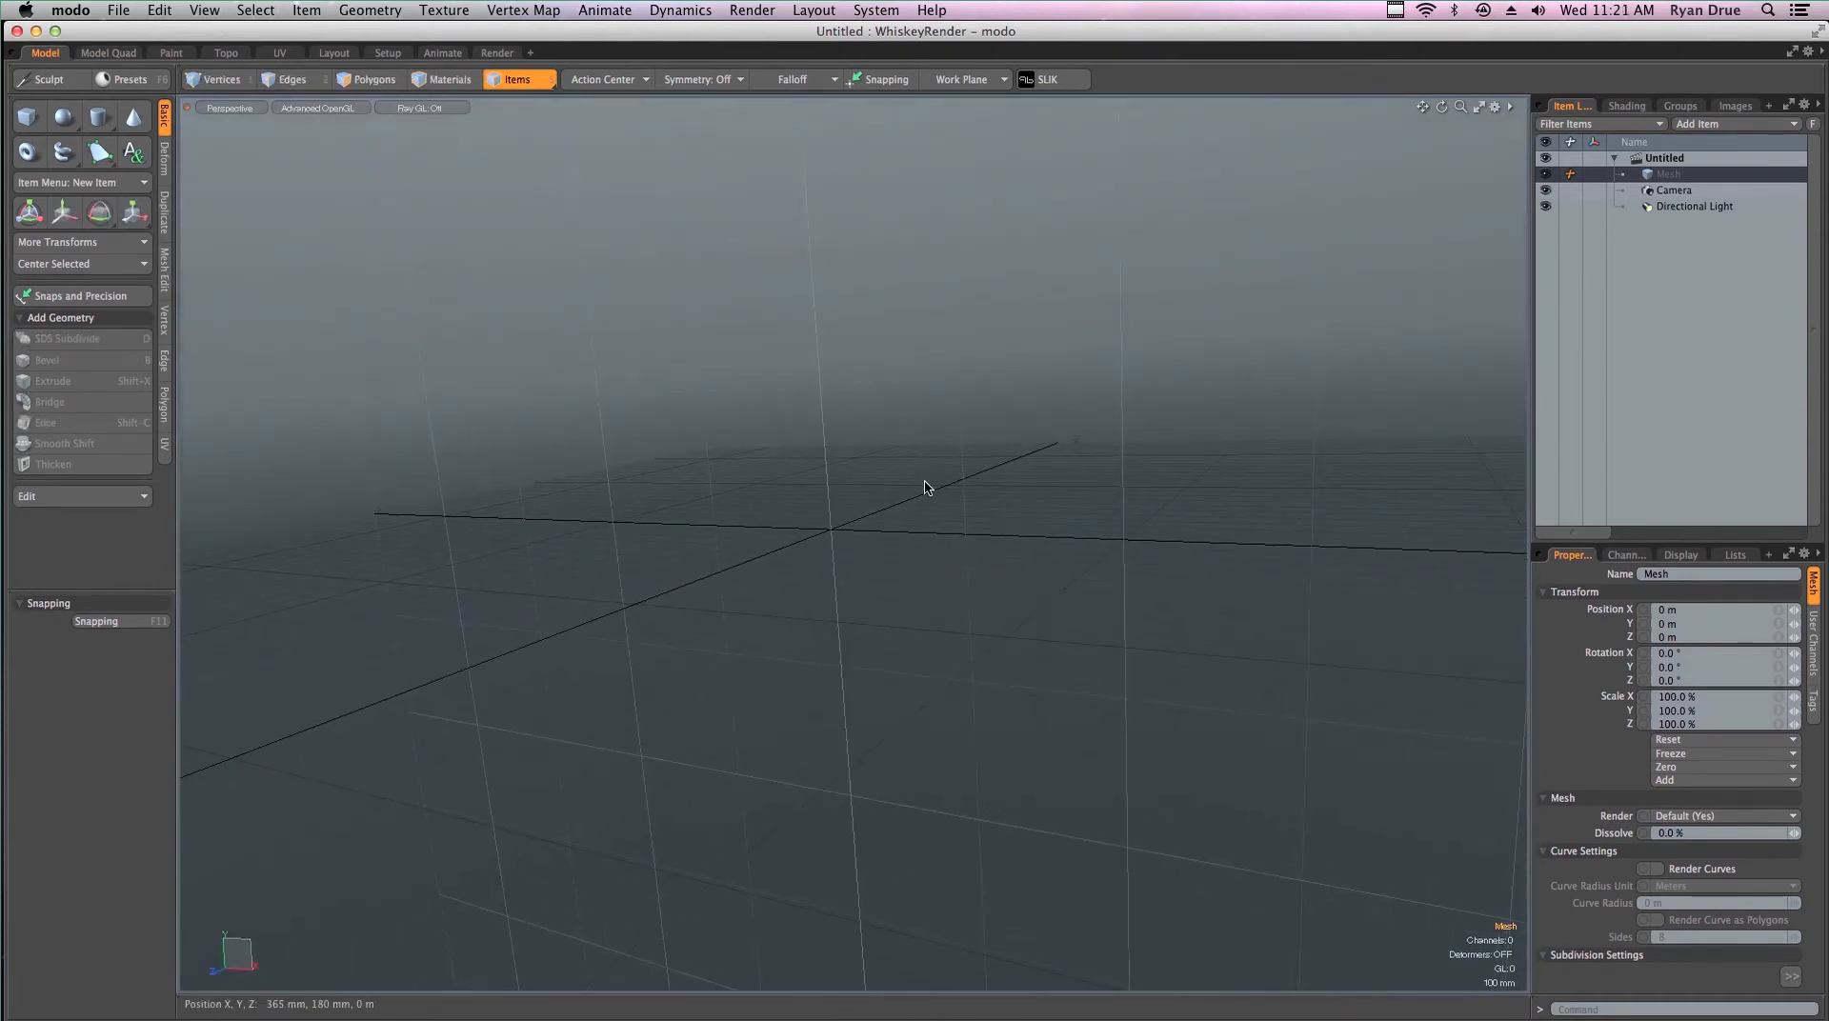
{"action": "key", "text": "ctrl+space"}
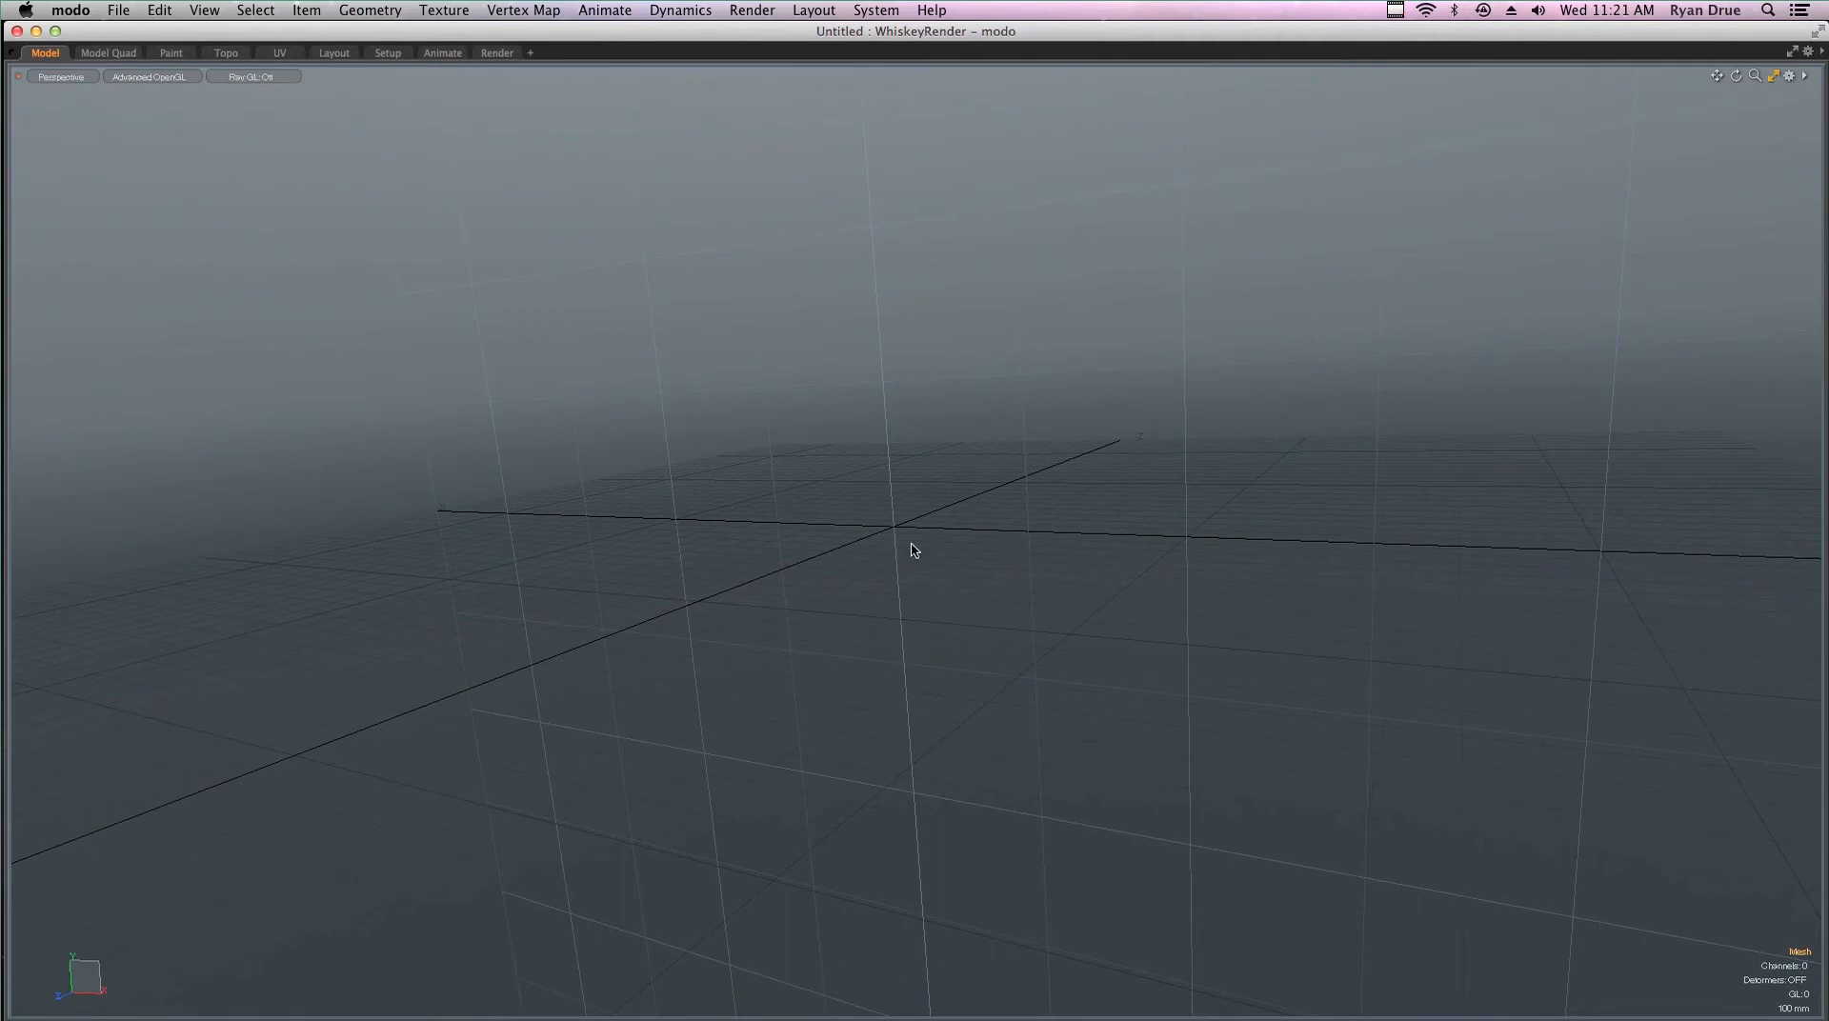
{"action": "left_click_drag", "start_coordinate": [1460, 562], "coordinate": [1600, 612], "text": "alt"}
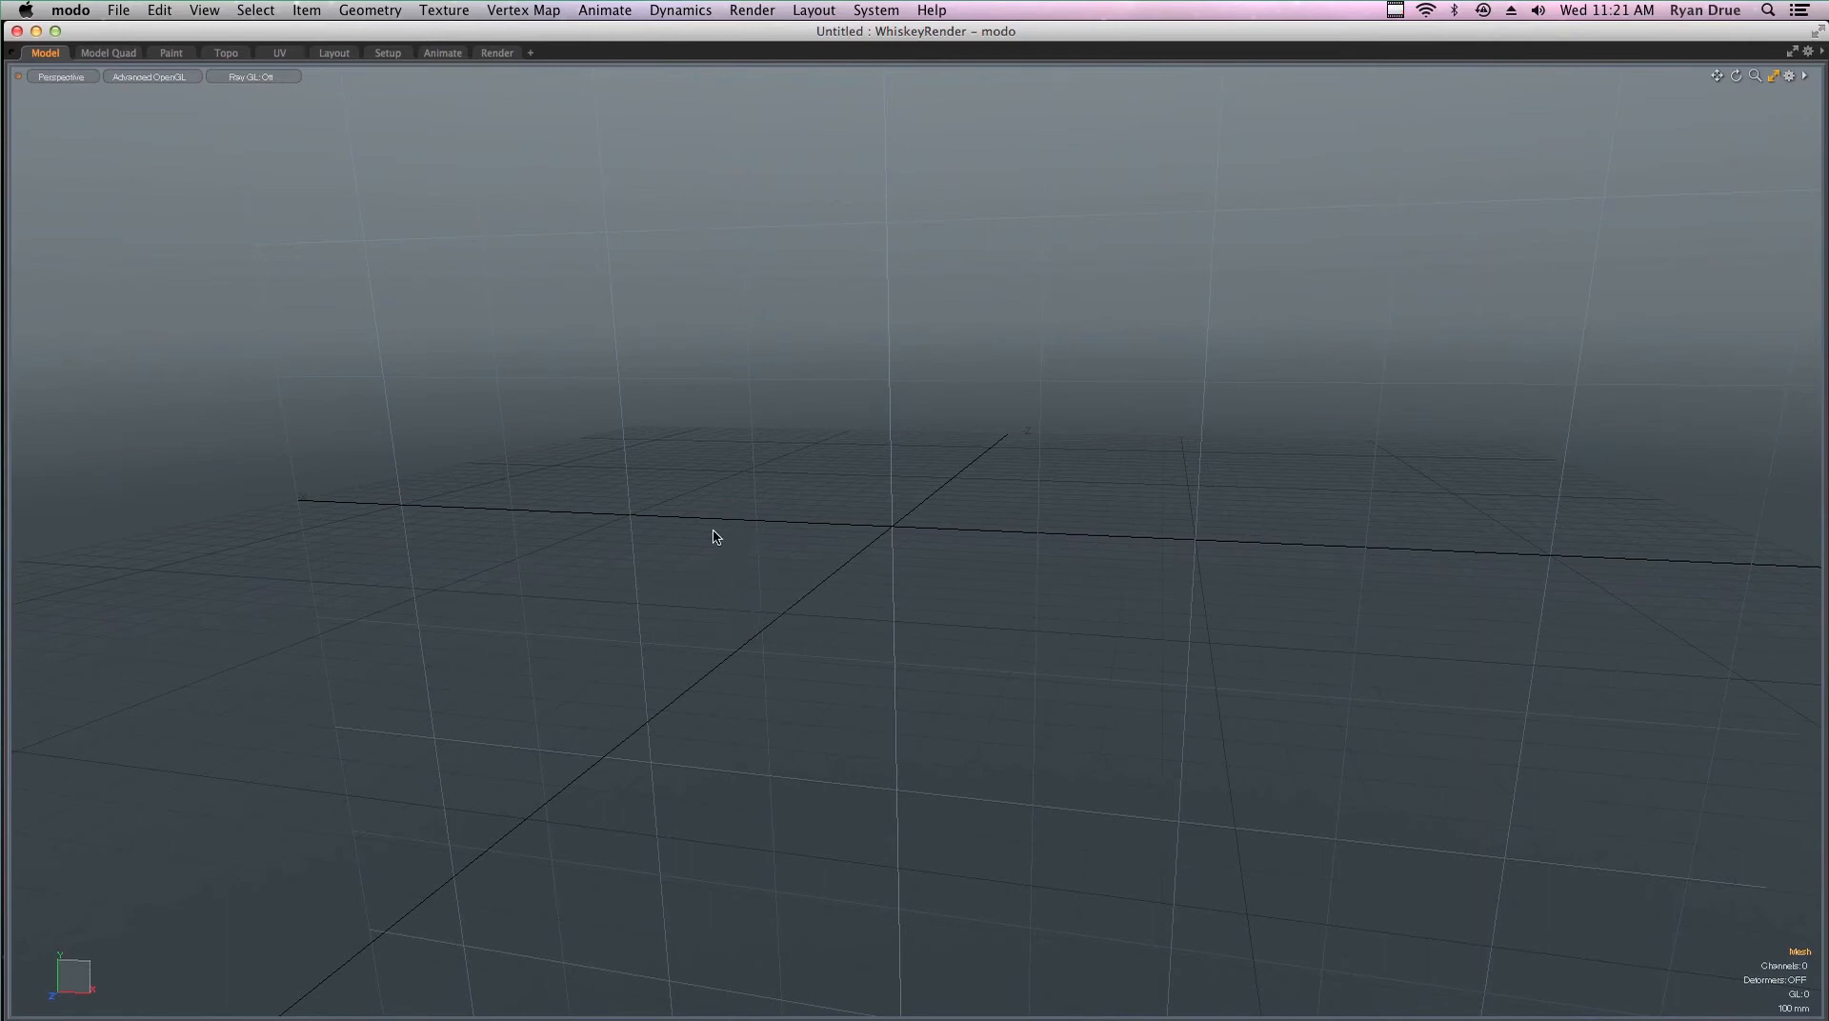
{"action": "key", "text": "ctrl+space"}
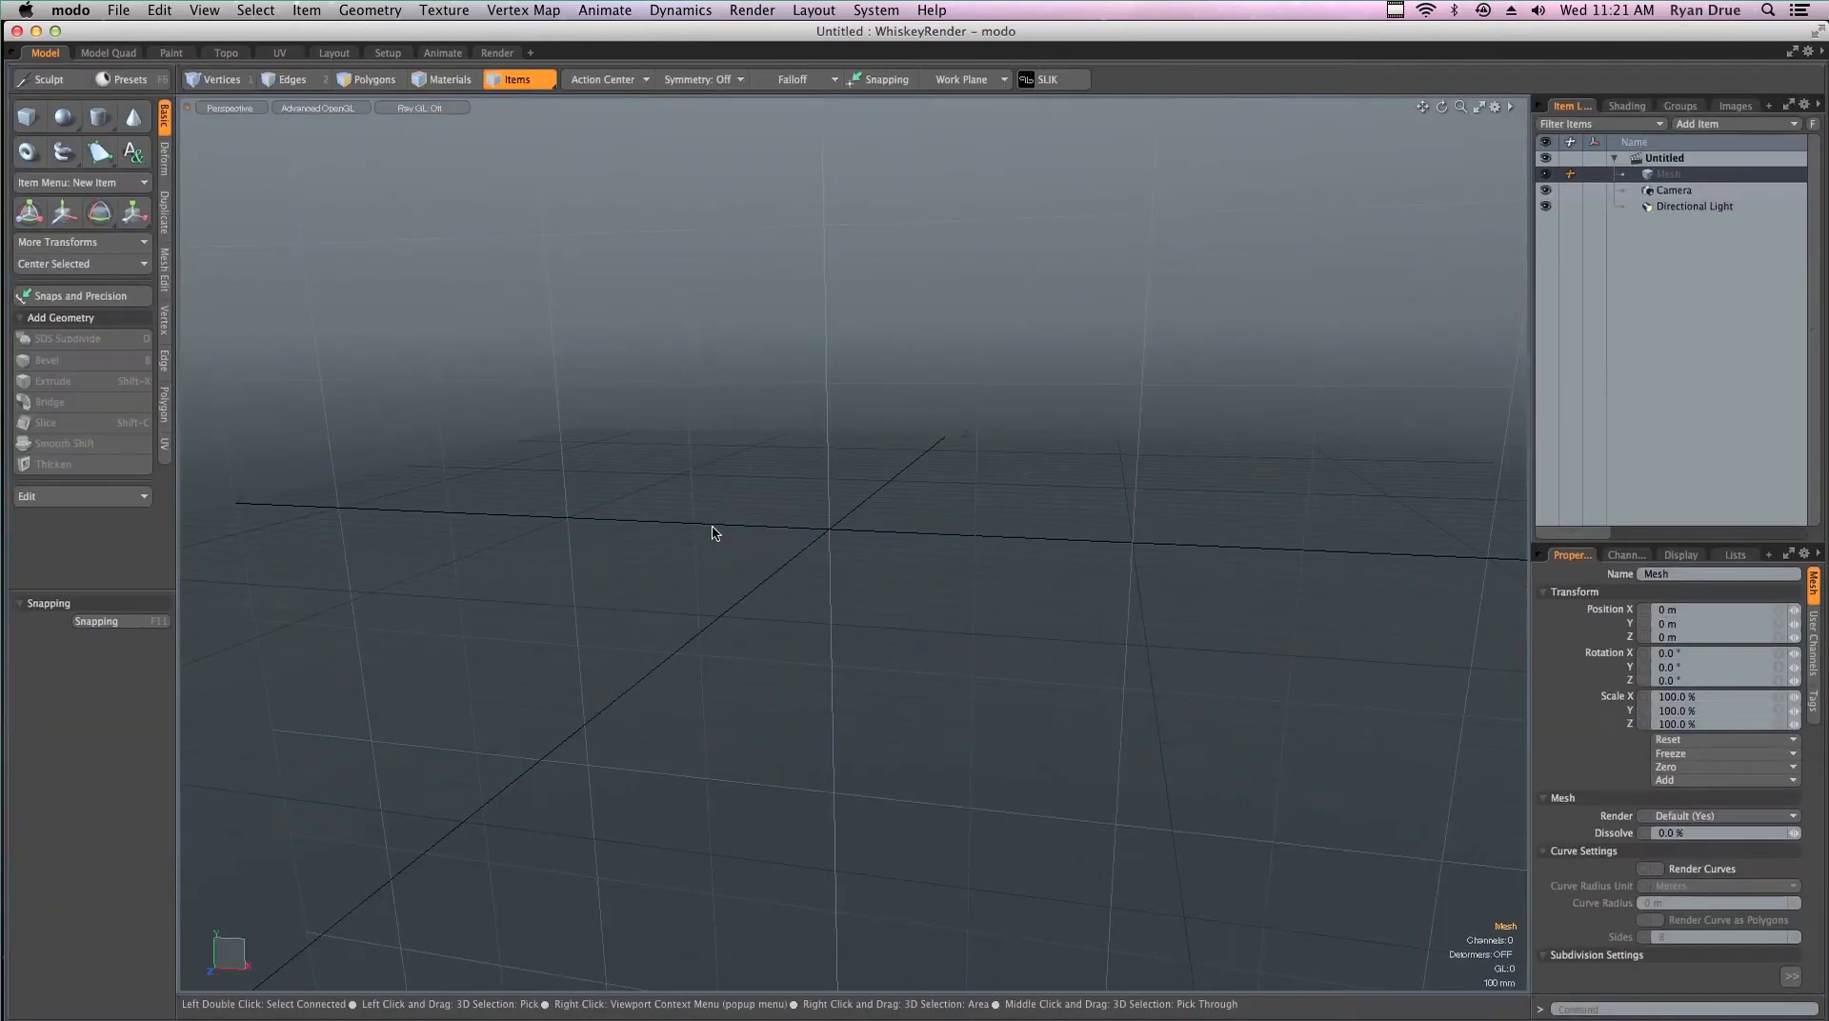
{"action": "left_click", "coordinate": [1478, 105]}
{"action": "left_click", "coordinate": [1774, 78]}
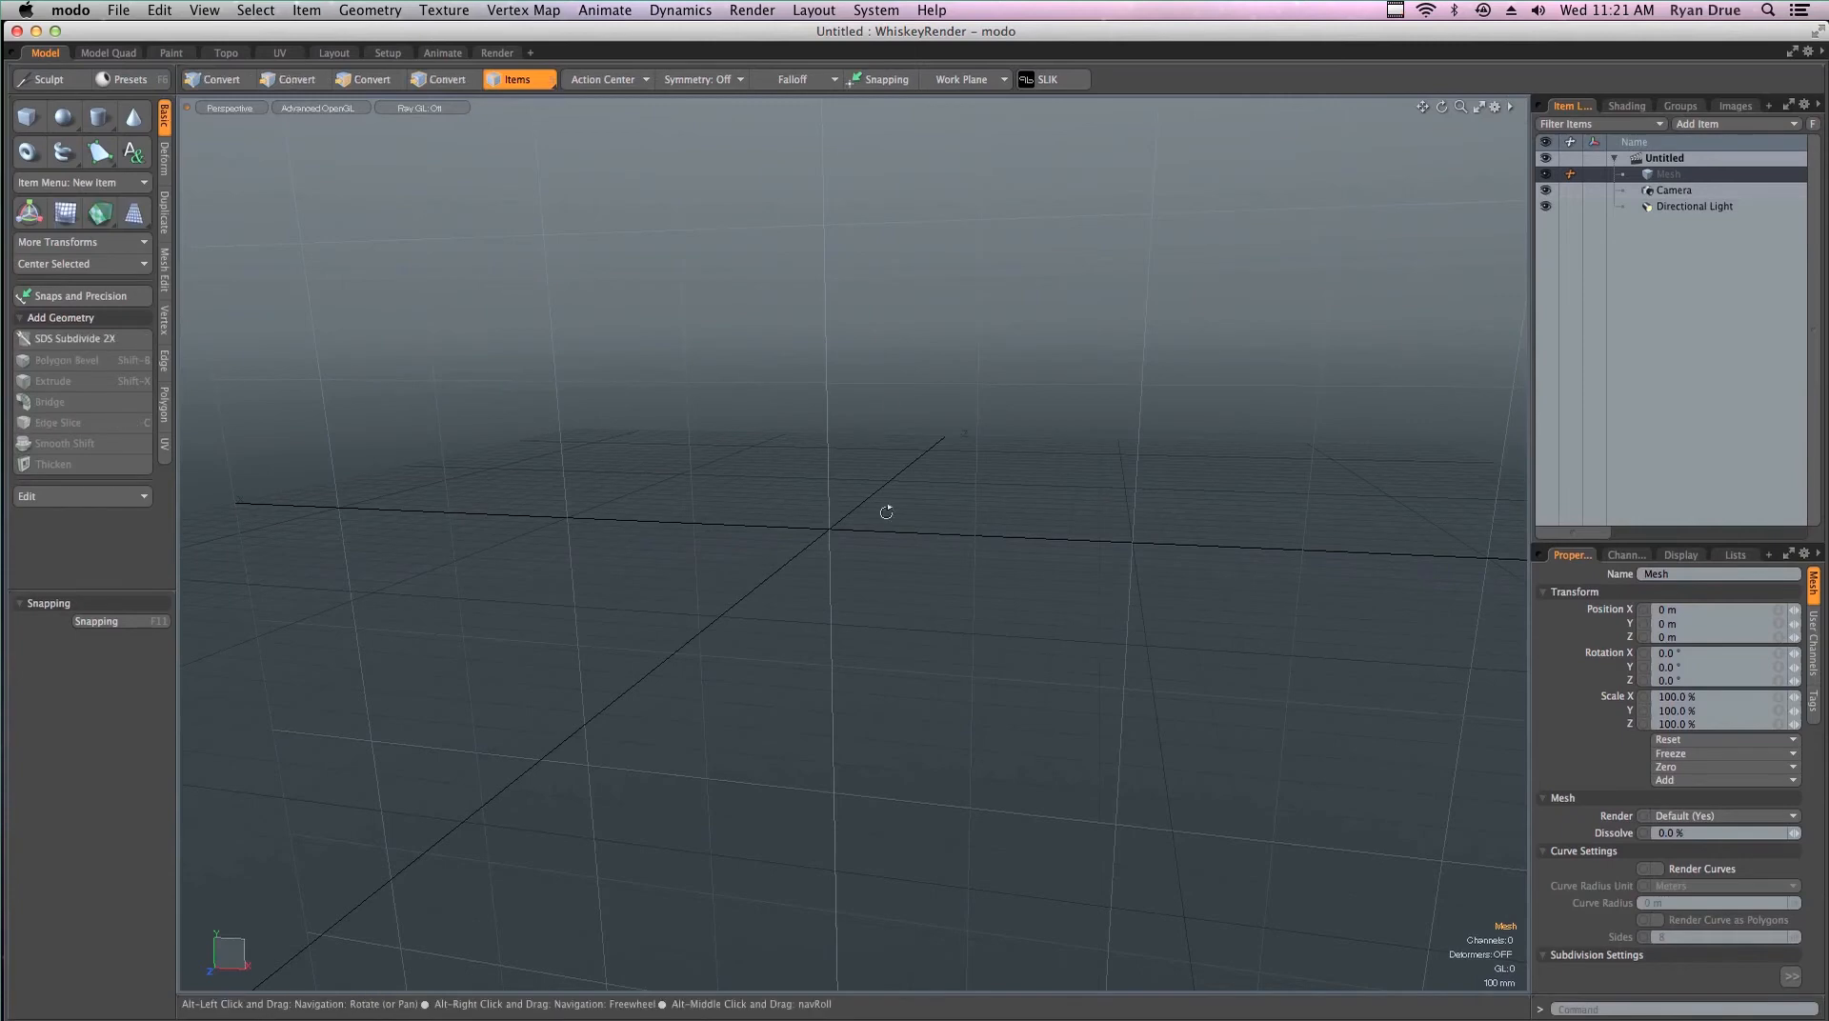
{"action": "left_click_drag", "start_coordinate": [878, 511], "coordinate": [702, 625], "text": "alt"}
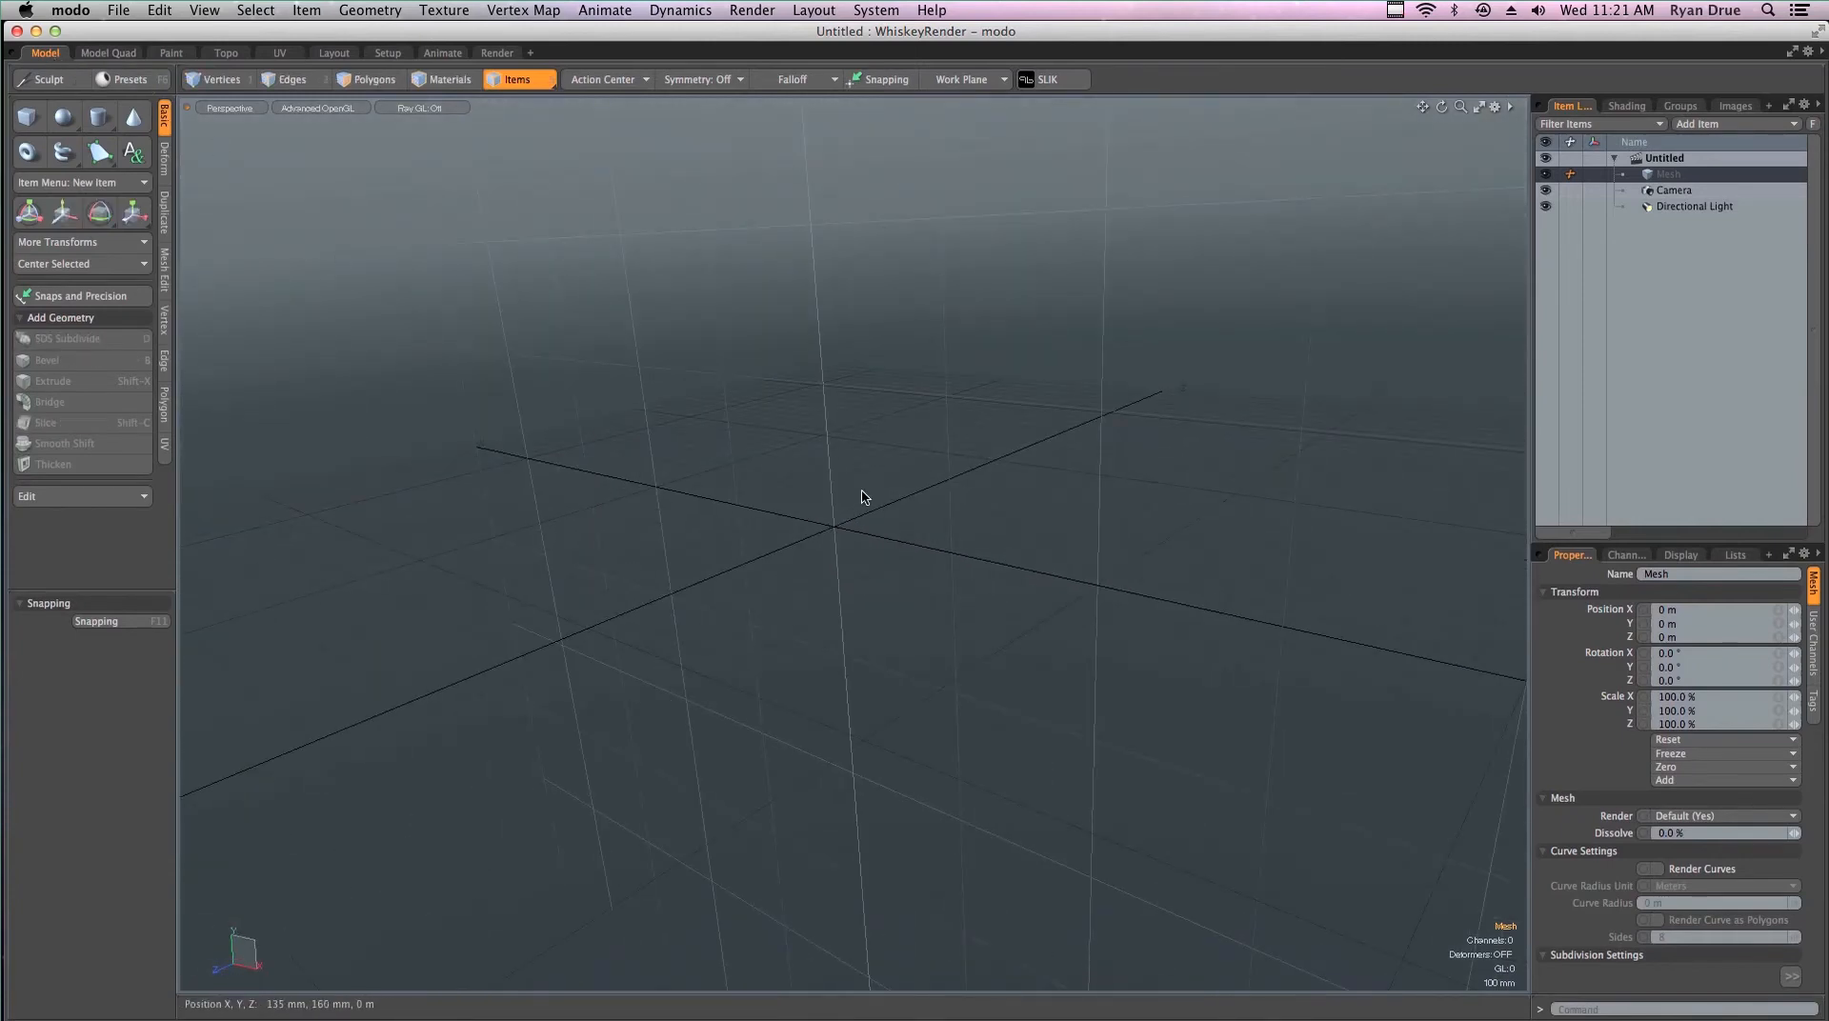
Cycle the viewport through the Top, Front, Right, Perspective and Camera views, and return to Perspective
{"action": "key", "text": "KP_1"}
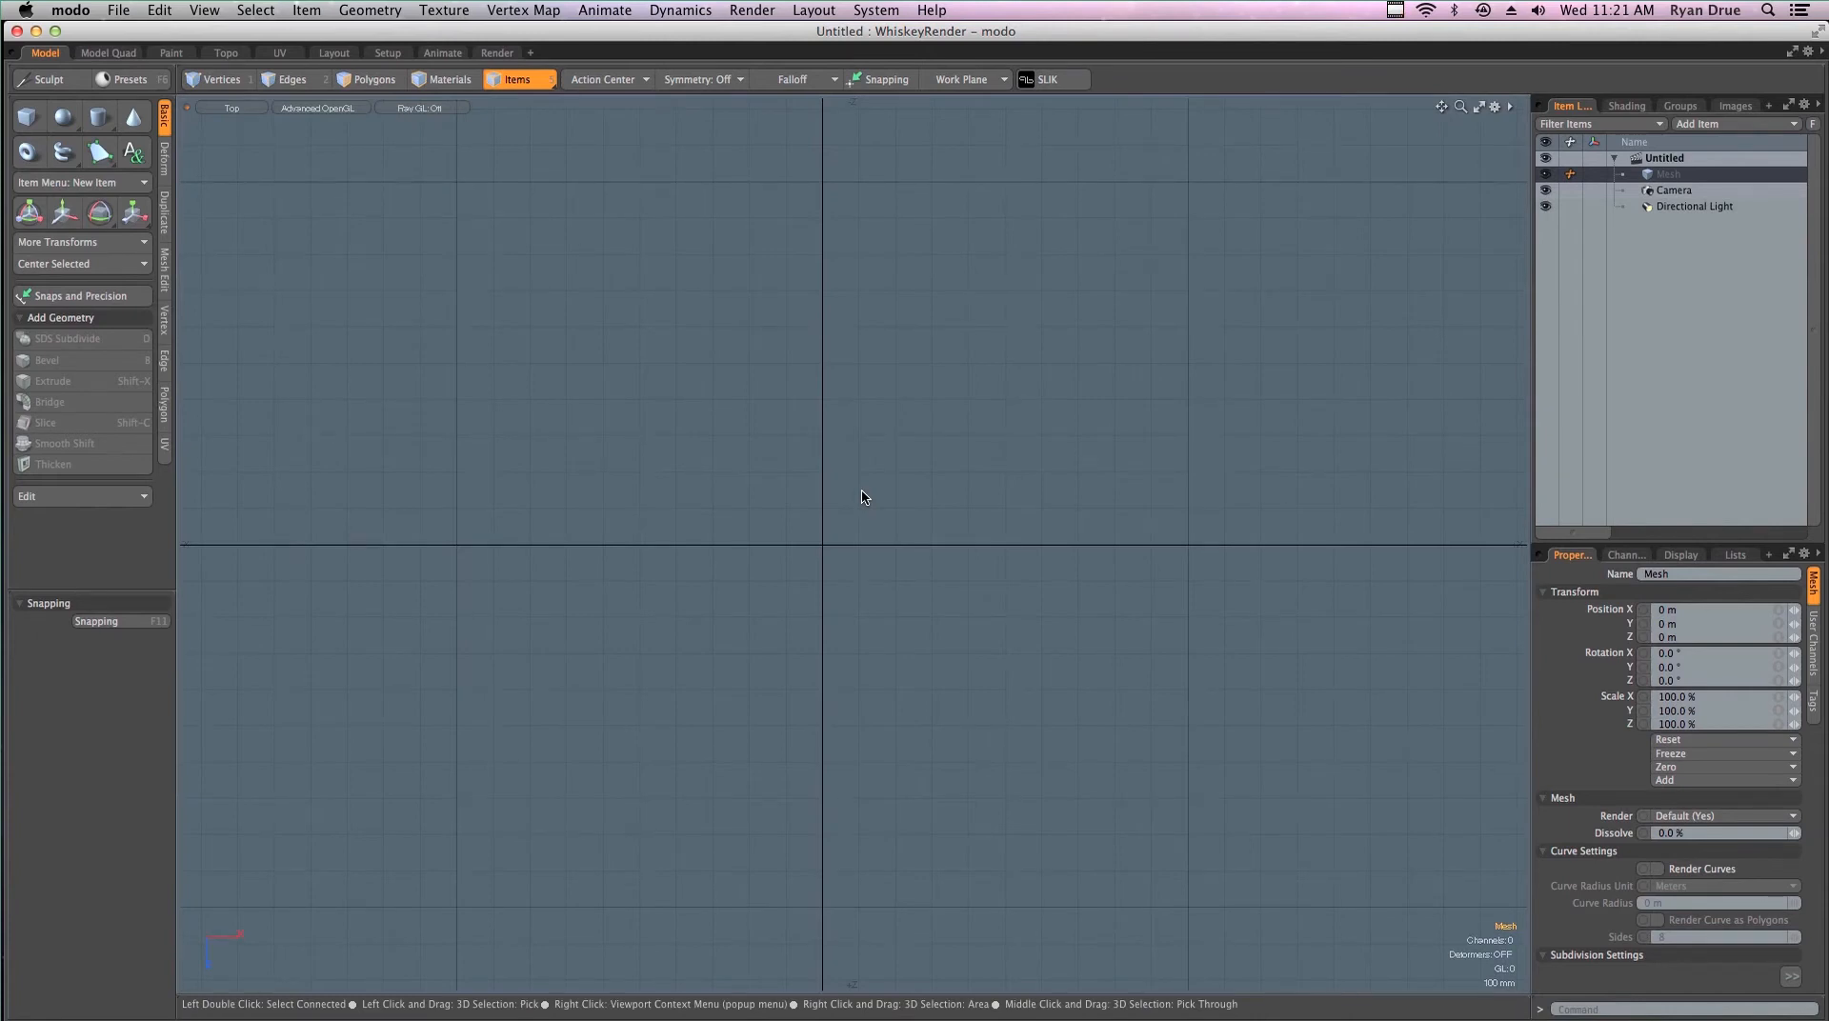
{"action": "key", "text": "KP_2"}
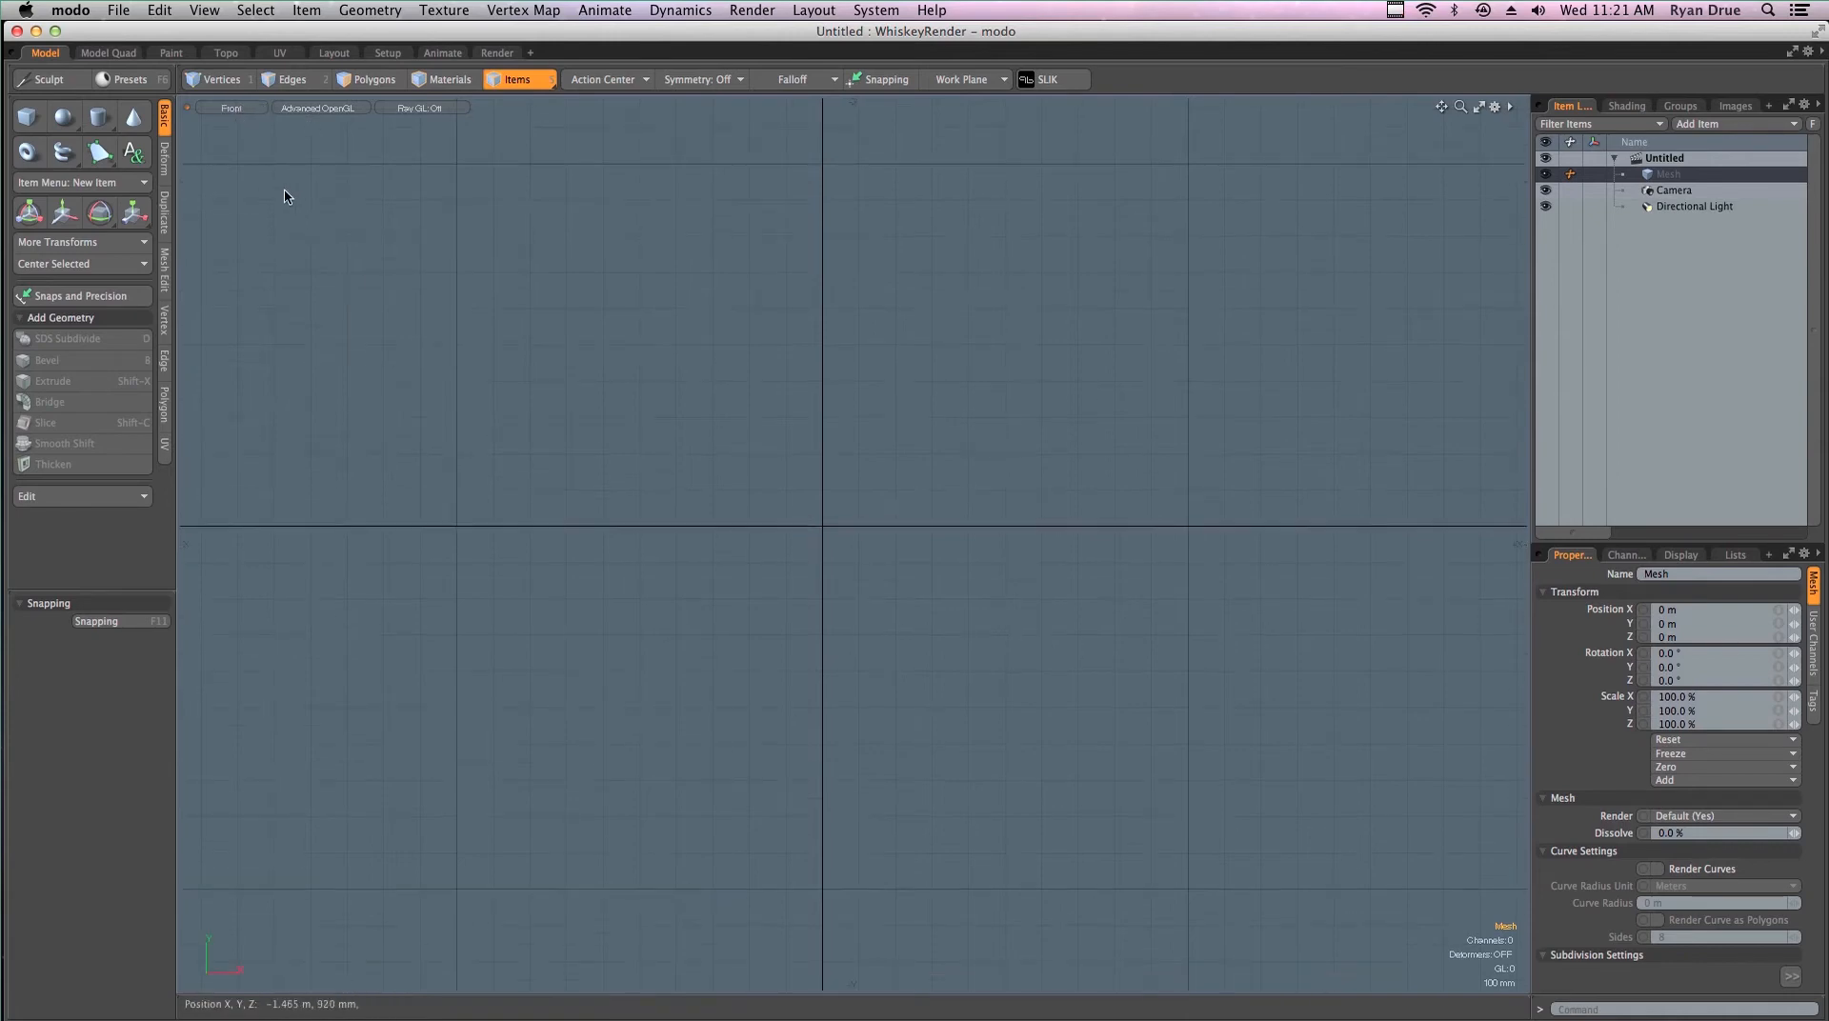
{"action": "key", "text": "KP_3"}
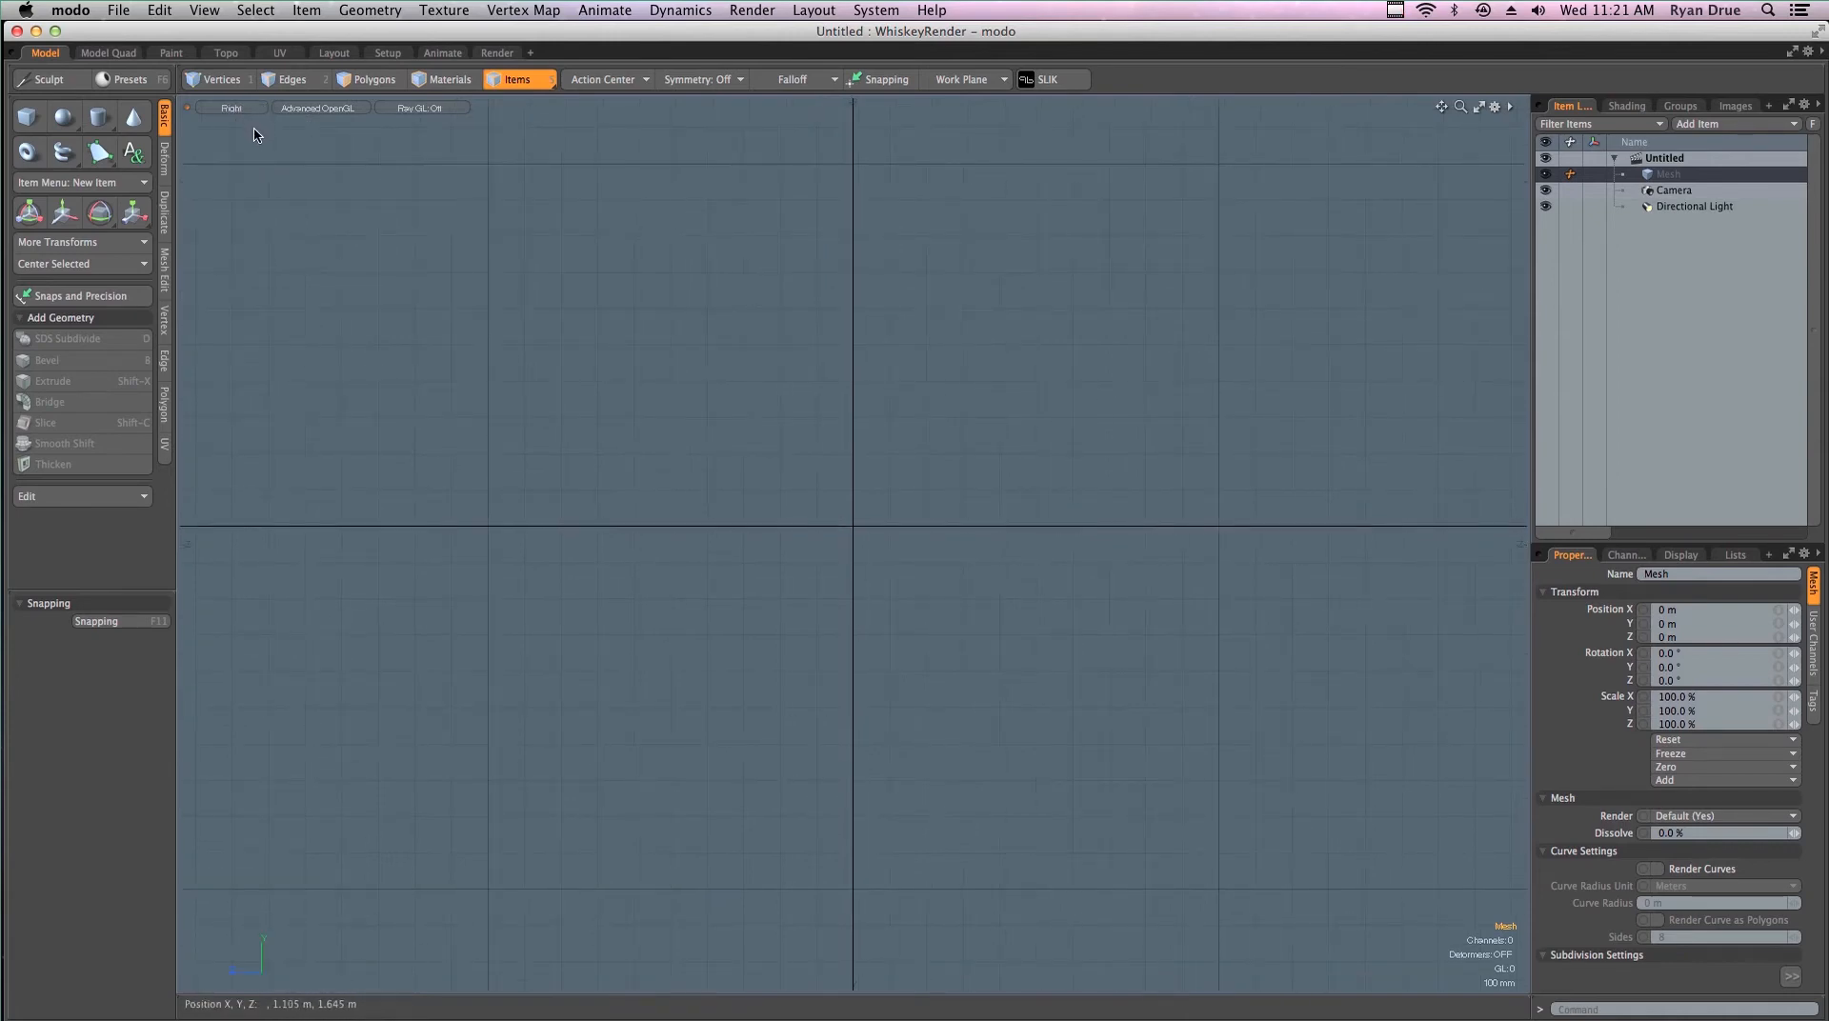
{"action": "key", "text": "KP_0"}
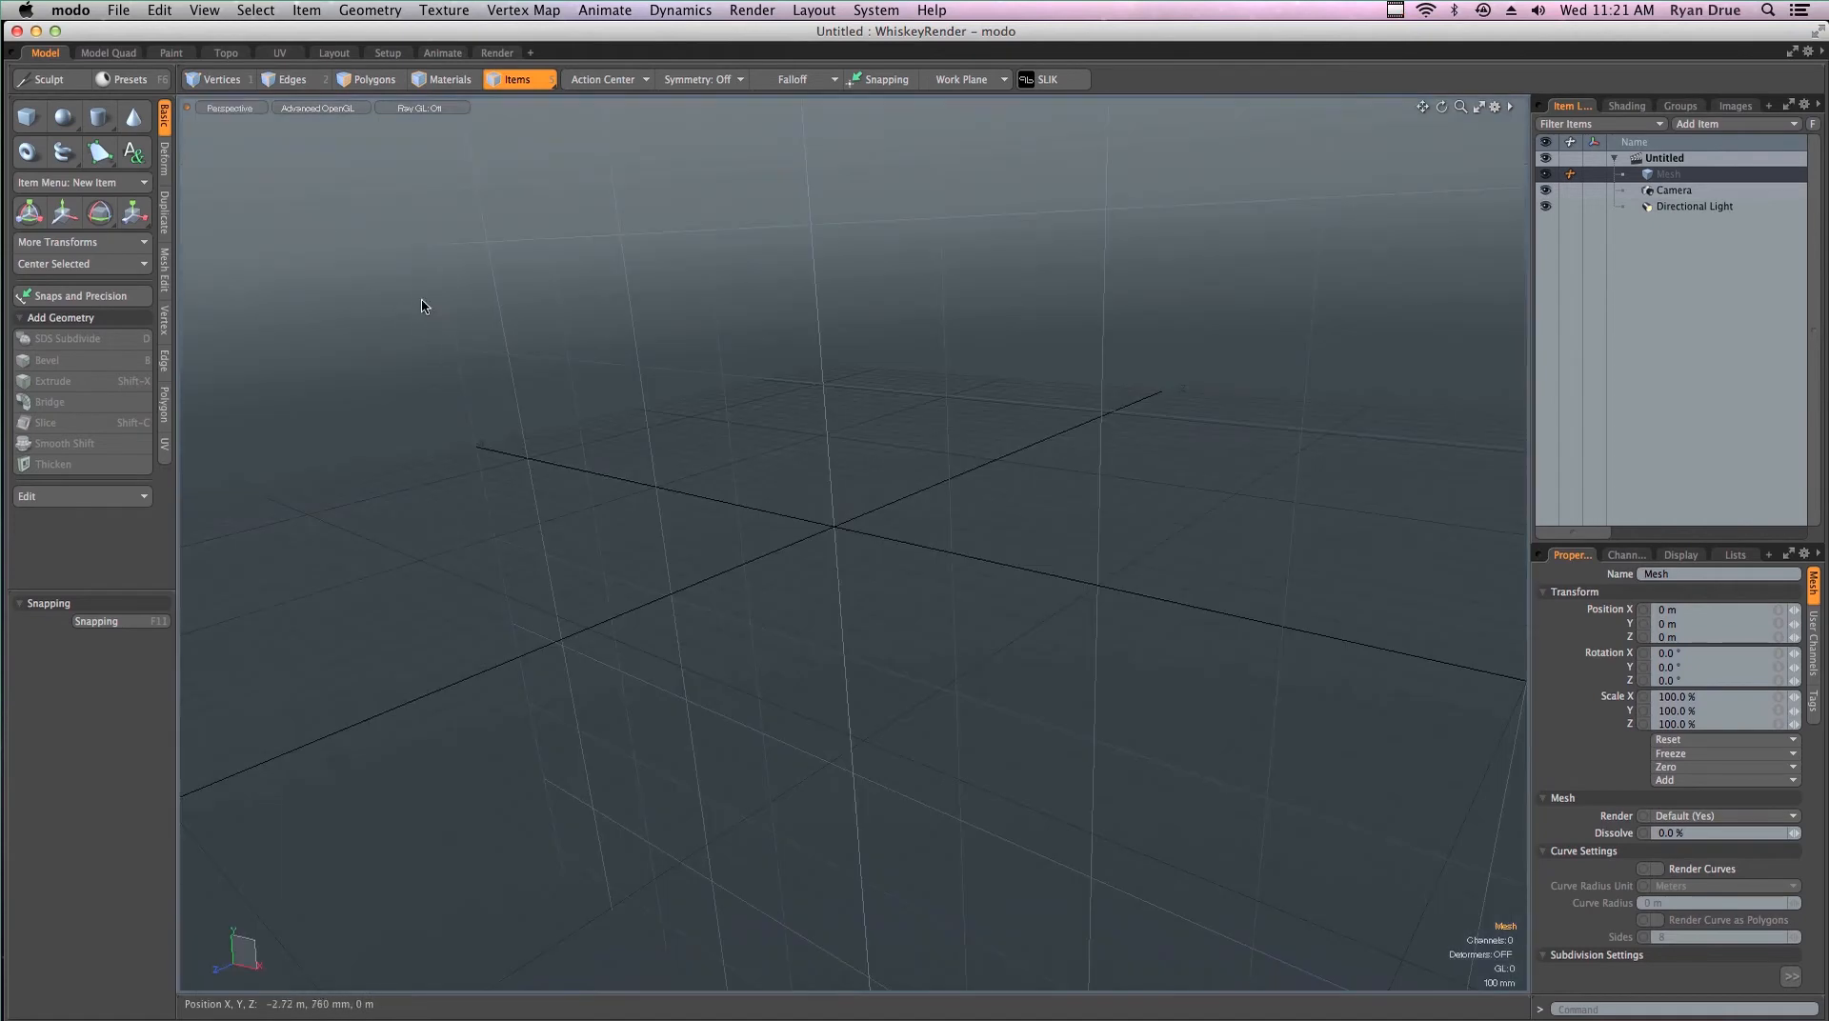
{"action": "key", "text": "KP_Decimal"}
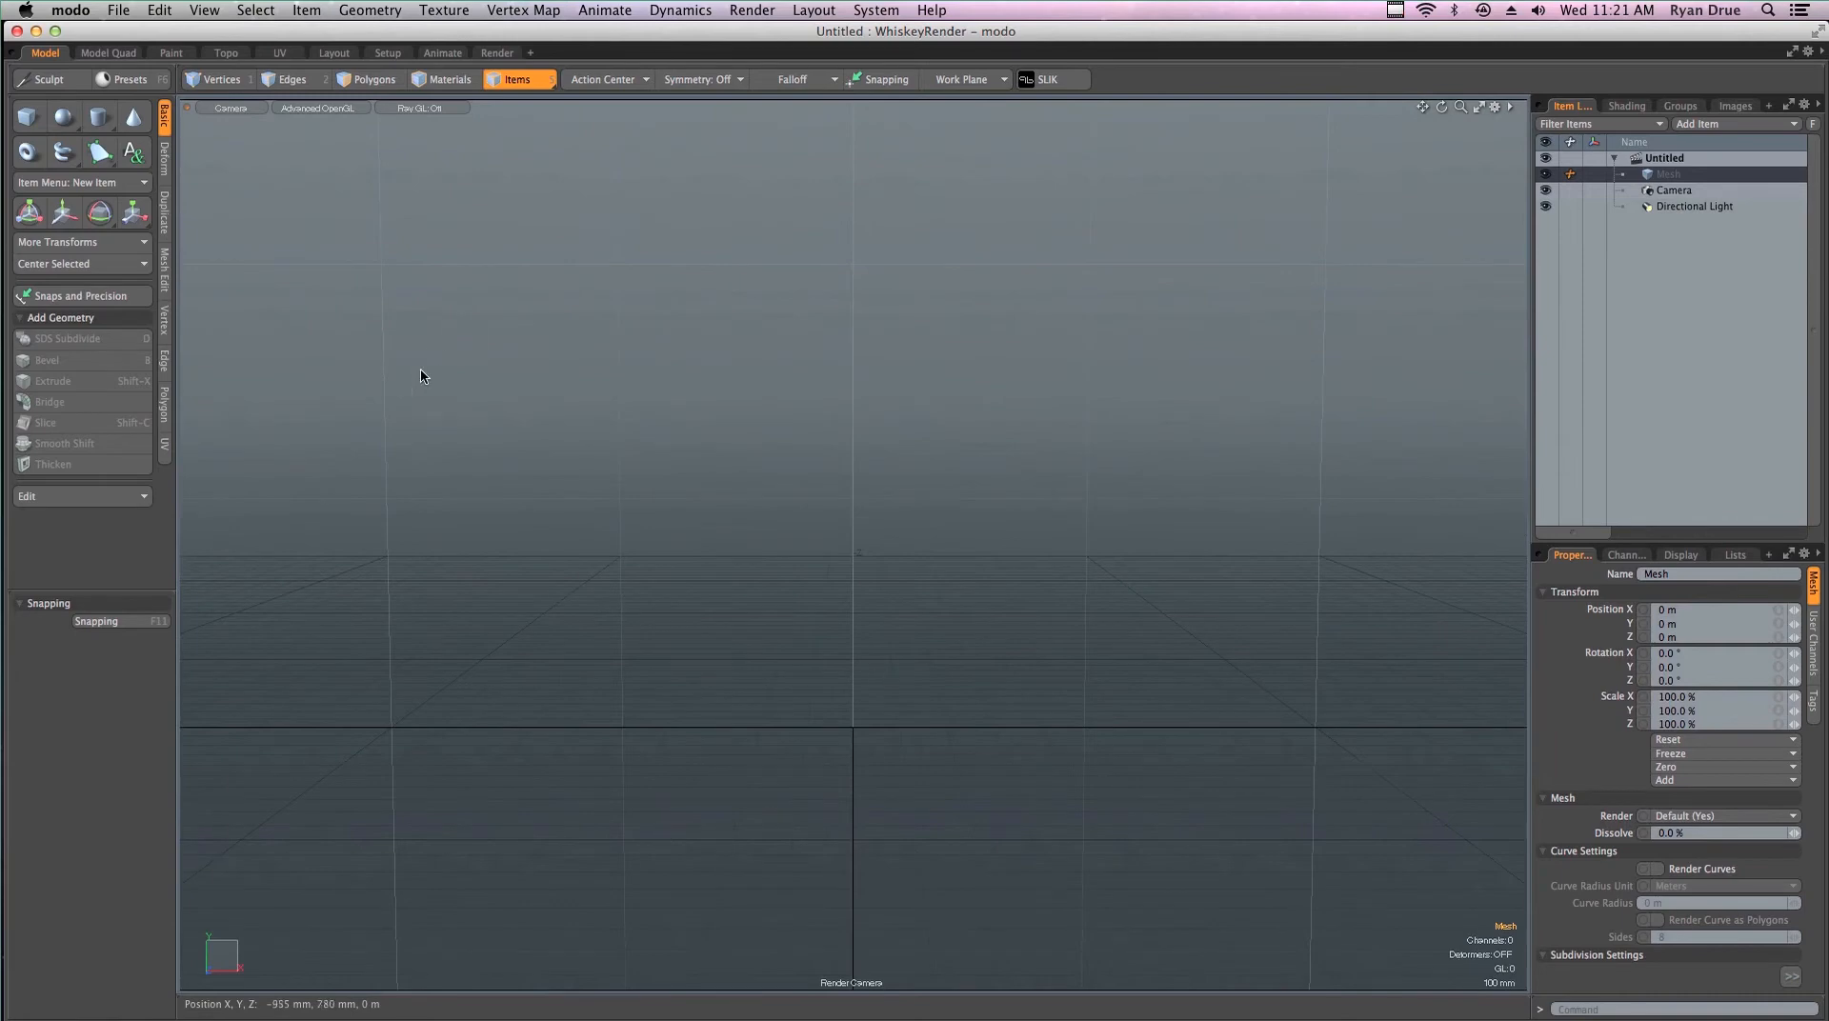
{"action": "key", "text": "KP_0"}
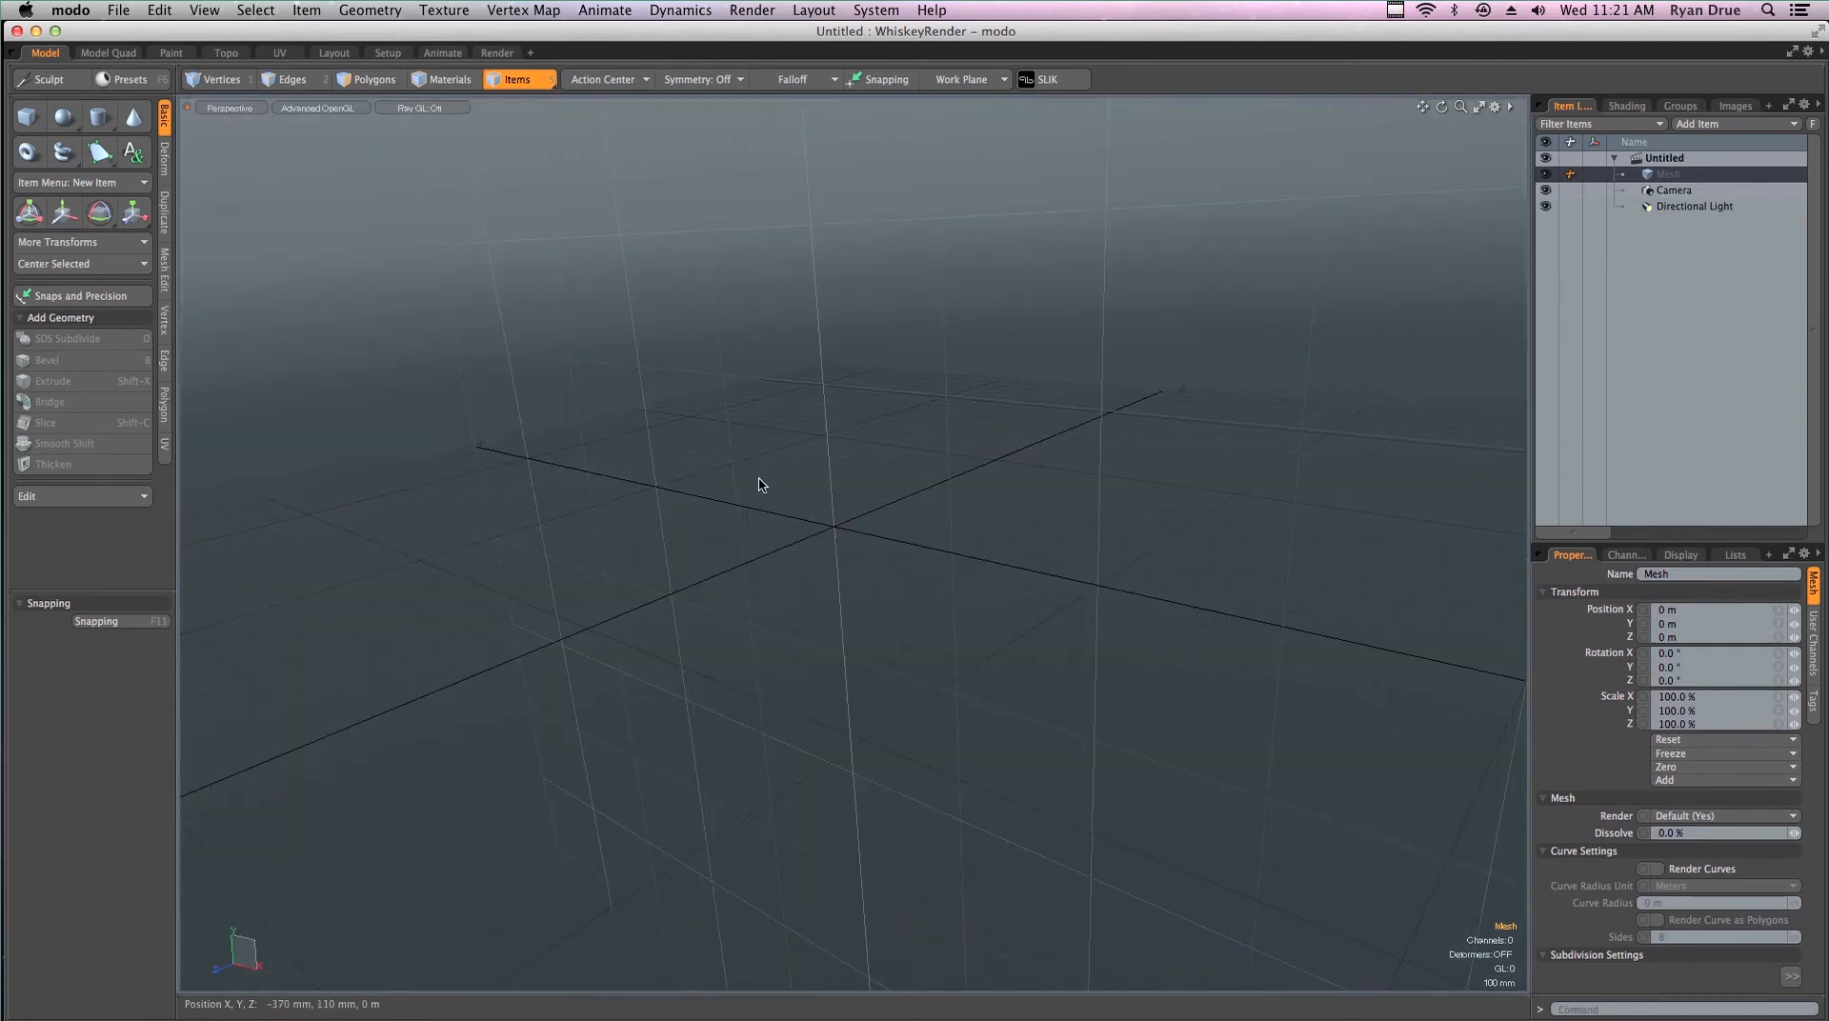
Use the view pie menu to change the viewport to Top and Bottom, and return it to Perspective
{"action": "key", "text": "ctrl"}
{"action": "key", "text": "ctrl+space"}
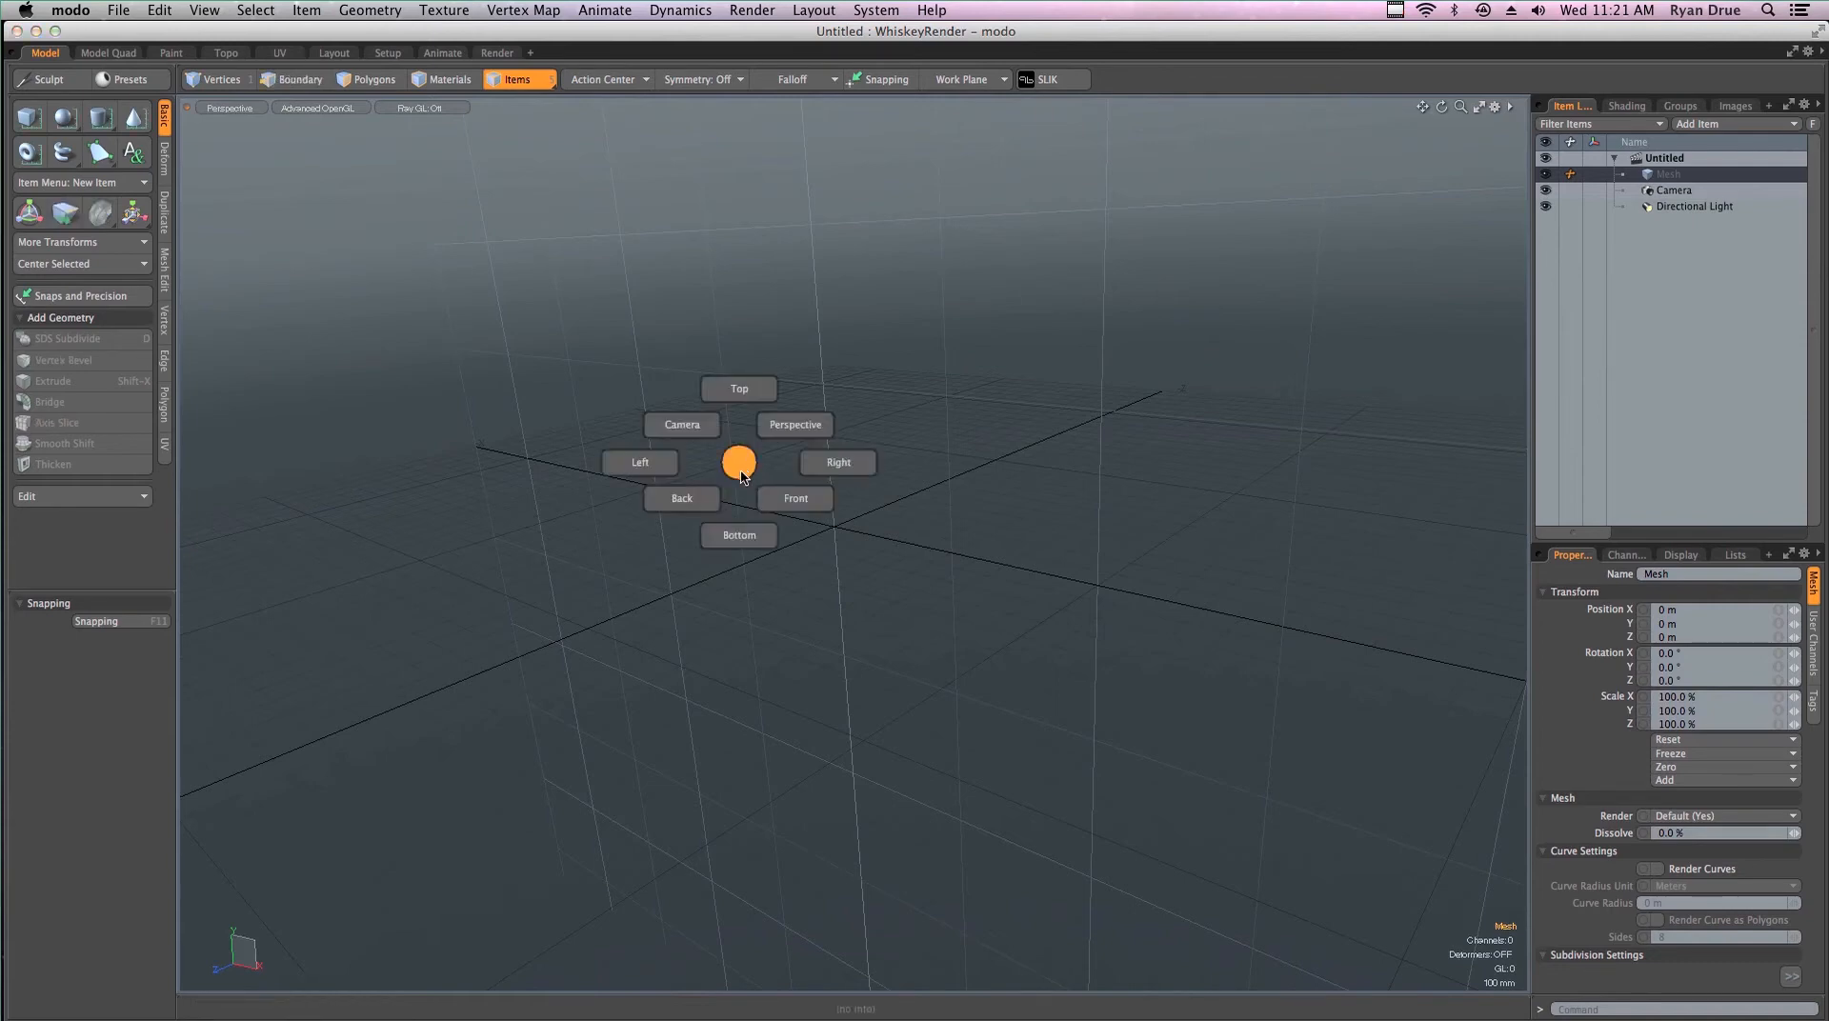
{"action": "left_click", "coordinate": [733, 341]}
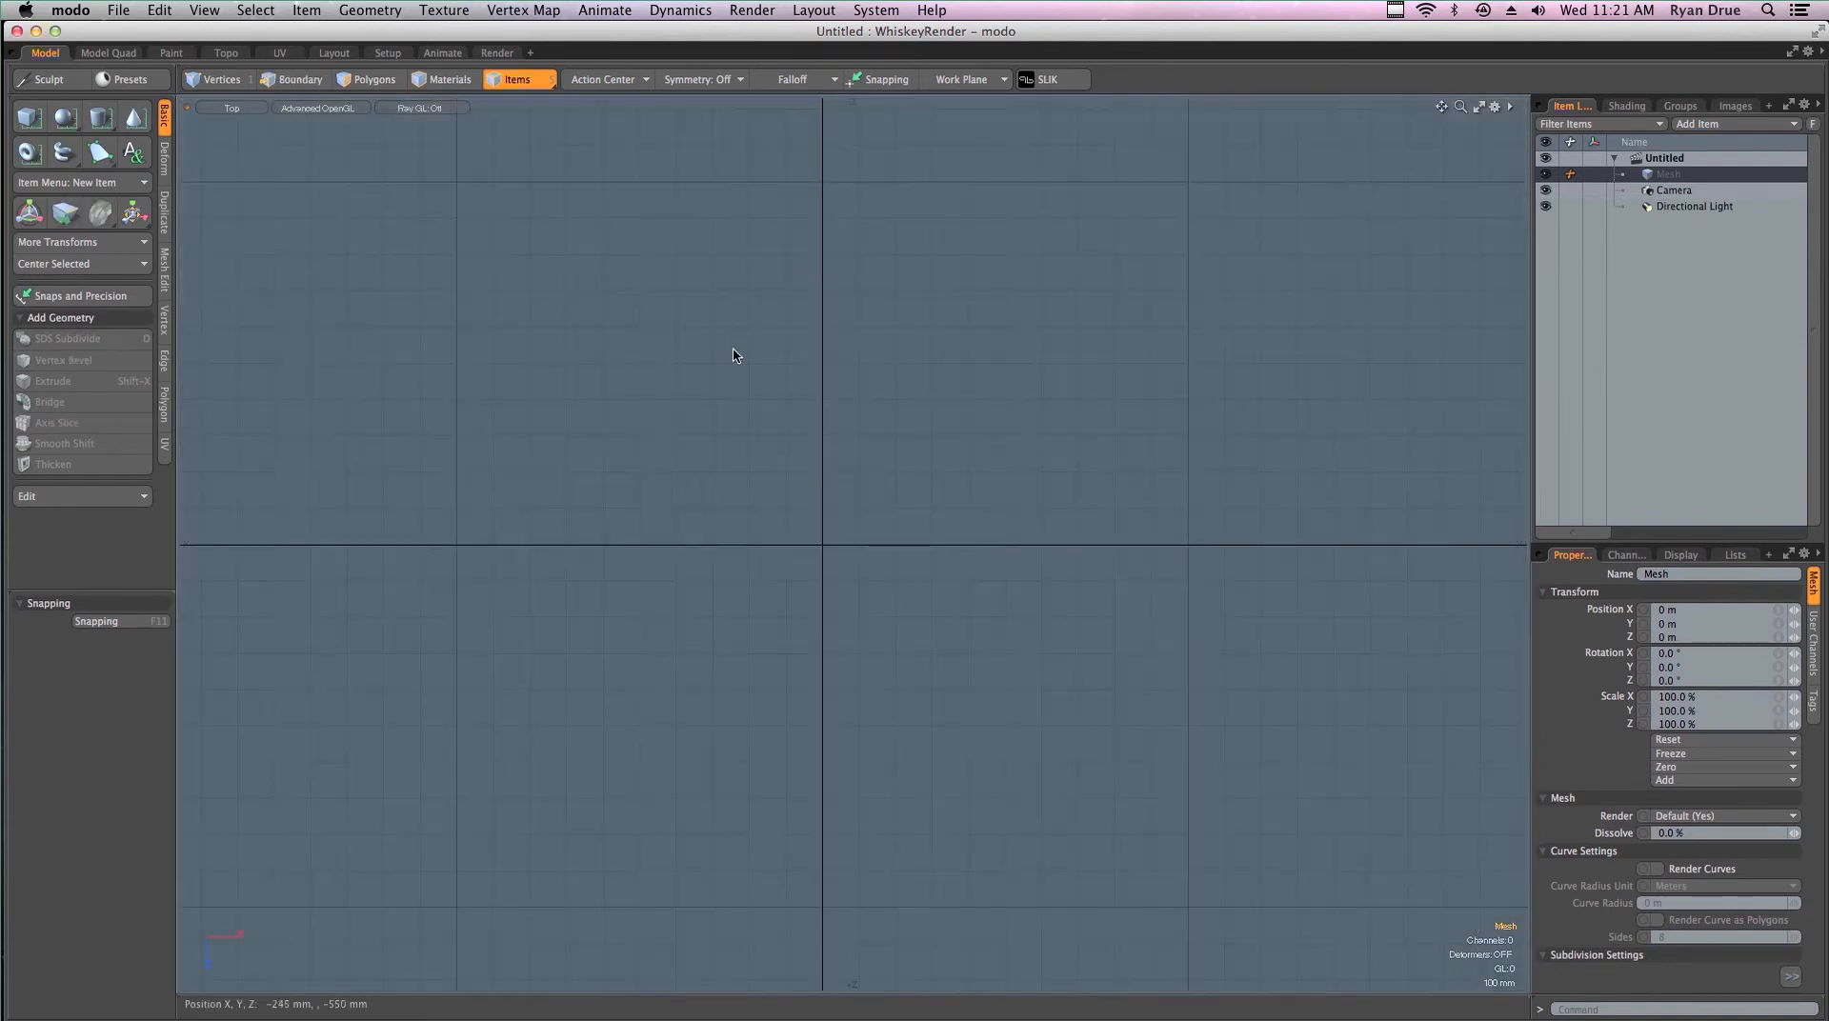
{"action": "key", "text": "ctrl+space"}
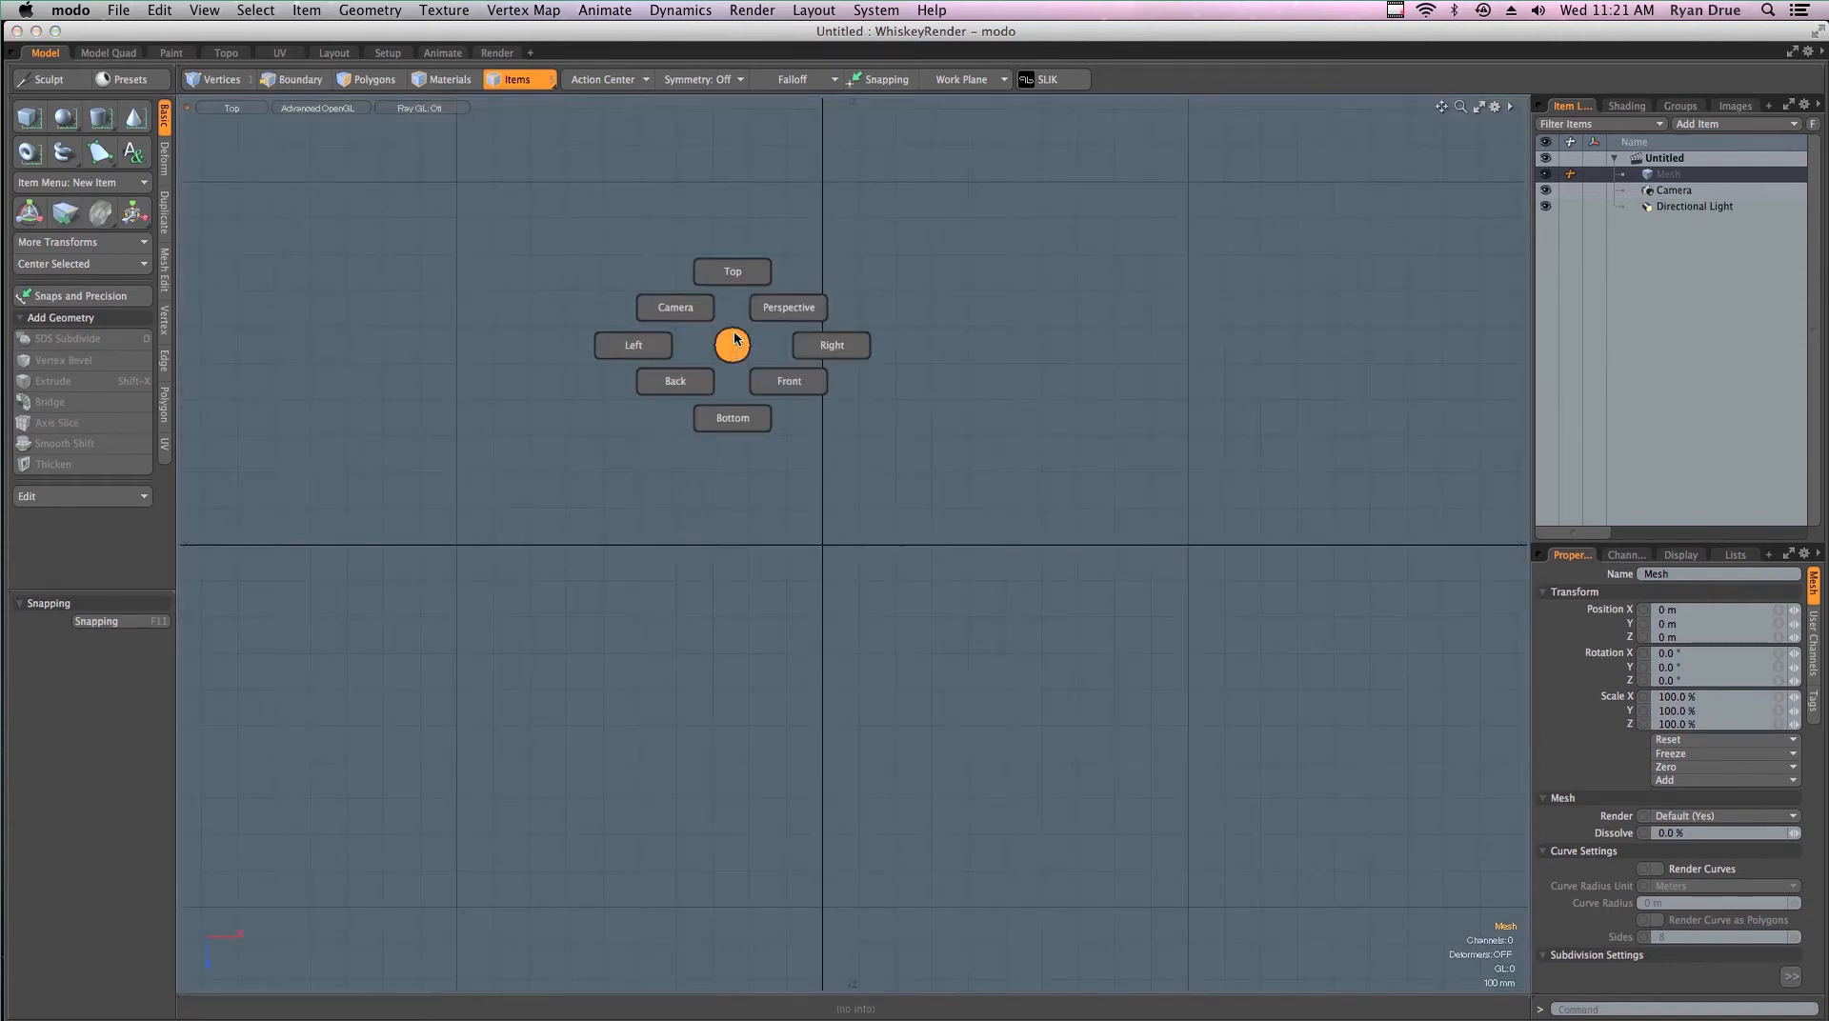
{"action": "left_click", "coordinate": [740, 446]}
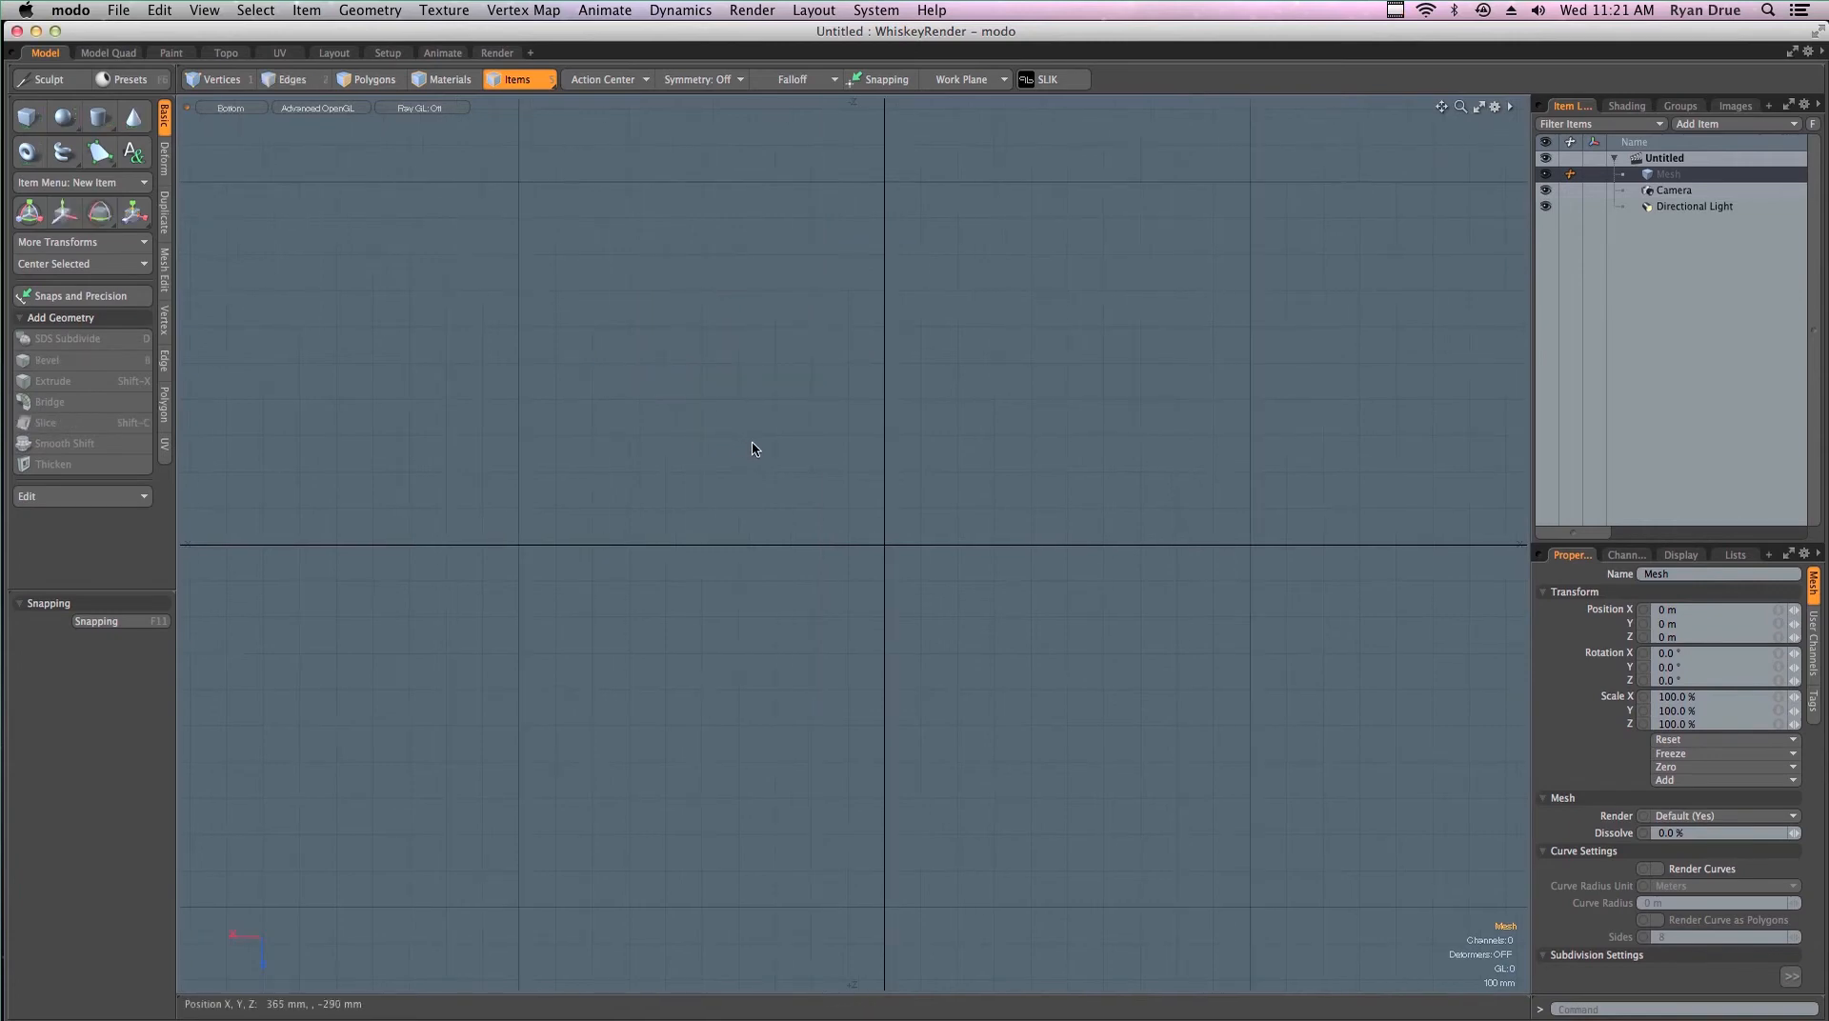
{"action": "key", "text": "ctrl+space"}
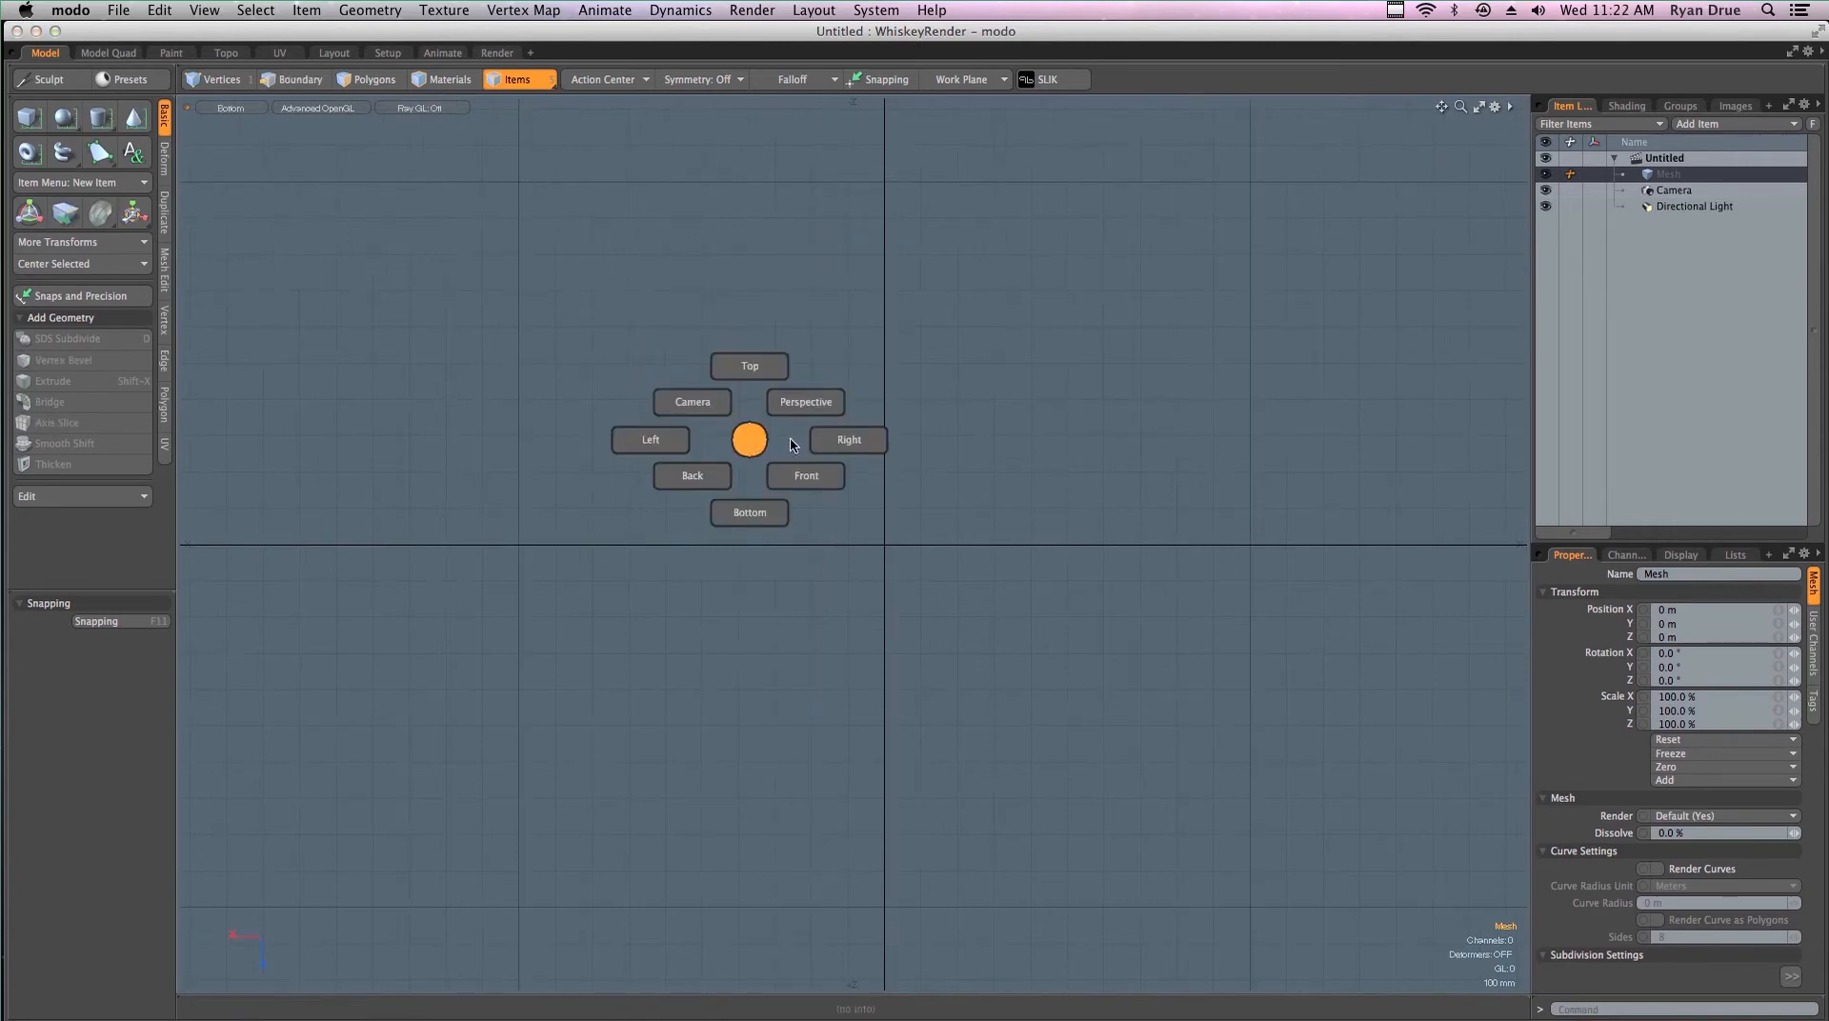
{"action": "left_click", "coordinate": [801, 404]}
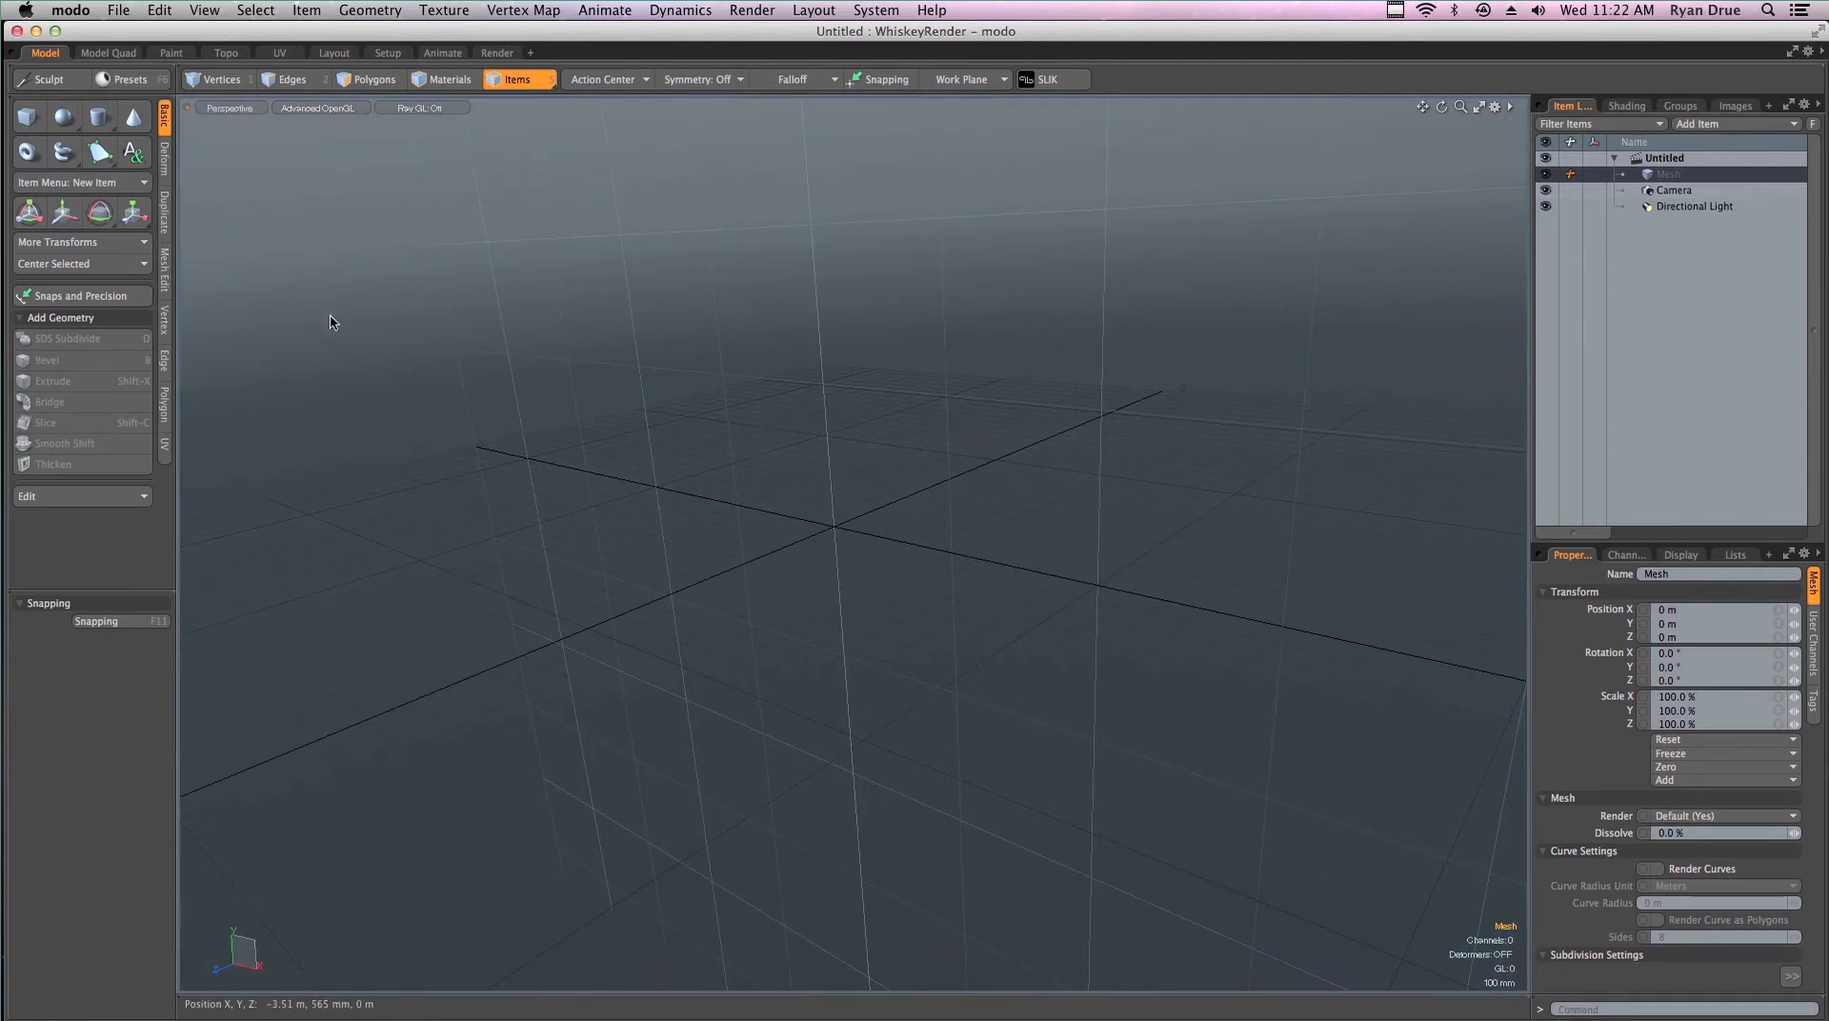
Switch to the Model Quad workspace and select the Camera and Directional Light items in turn to inspect their properties
{"action": "left_click", "coordinate": [119, 55]}
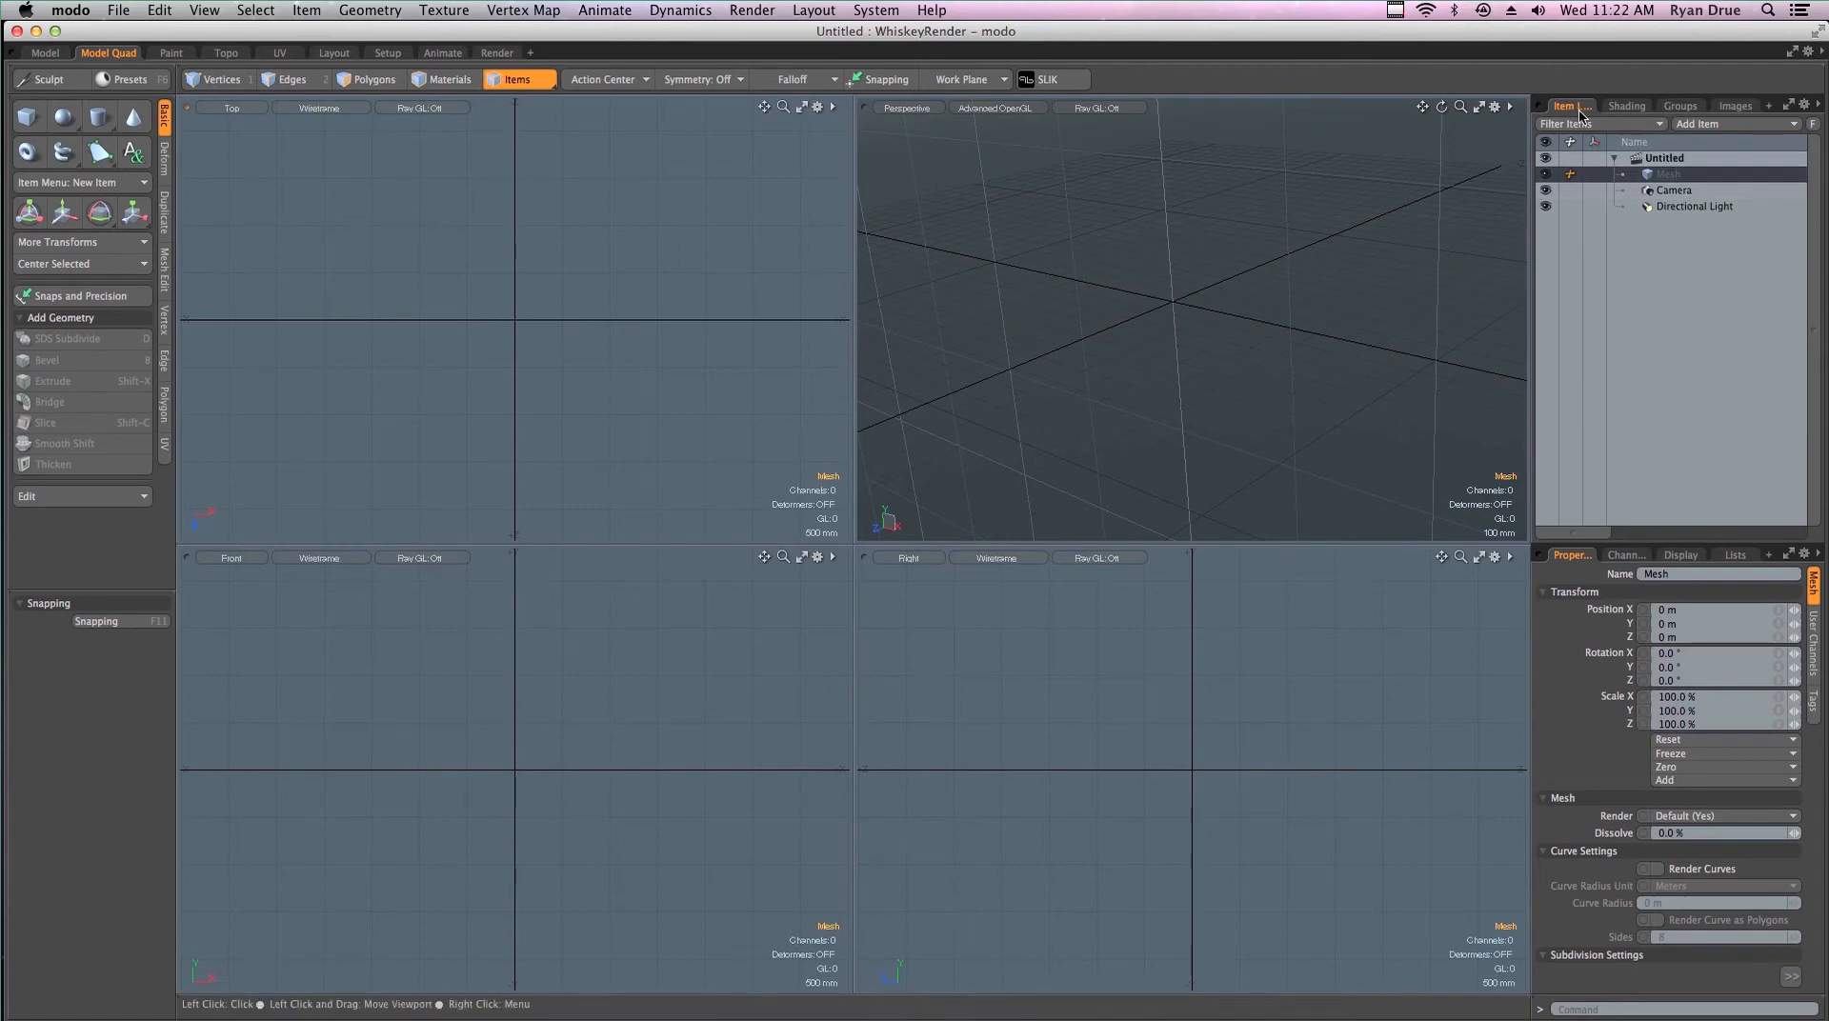
{"action": "left_click", "coordinate": [1677, 193]}
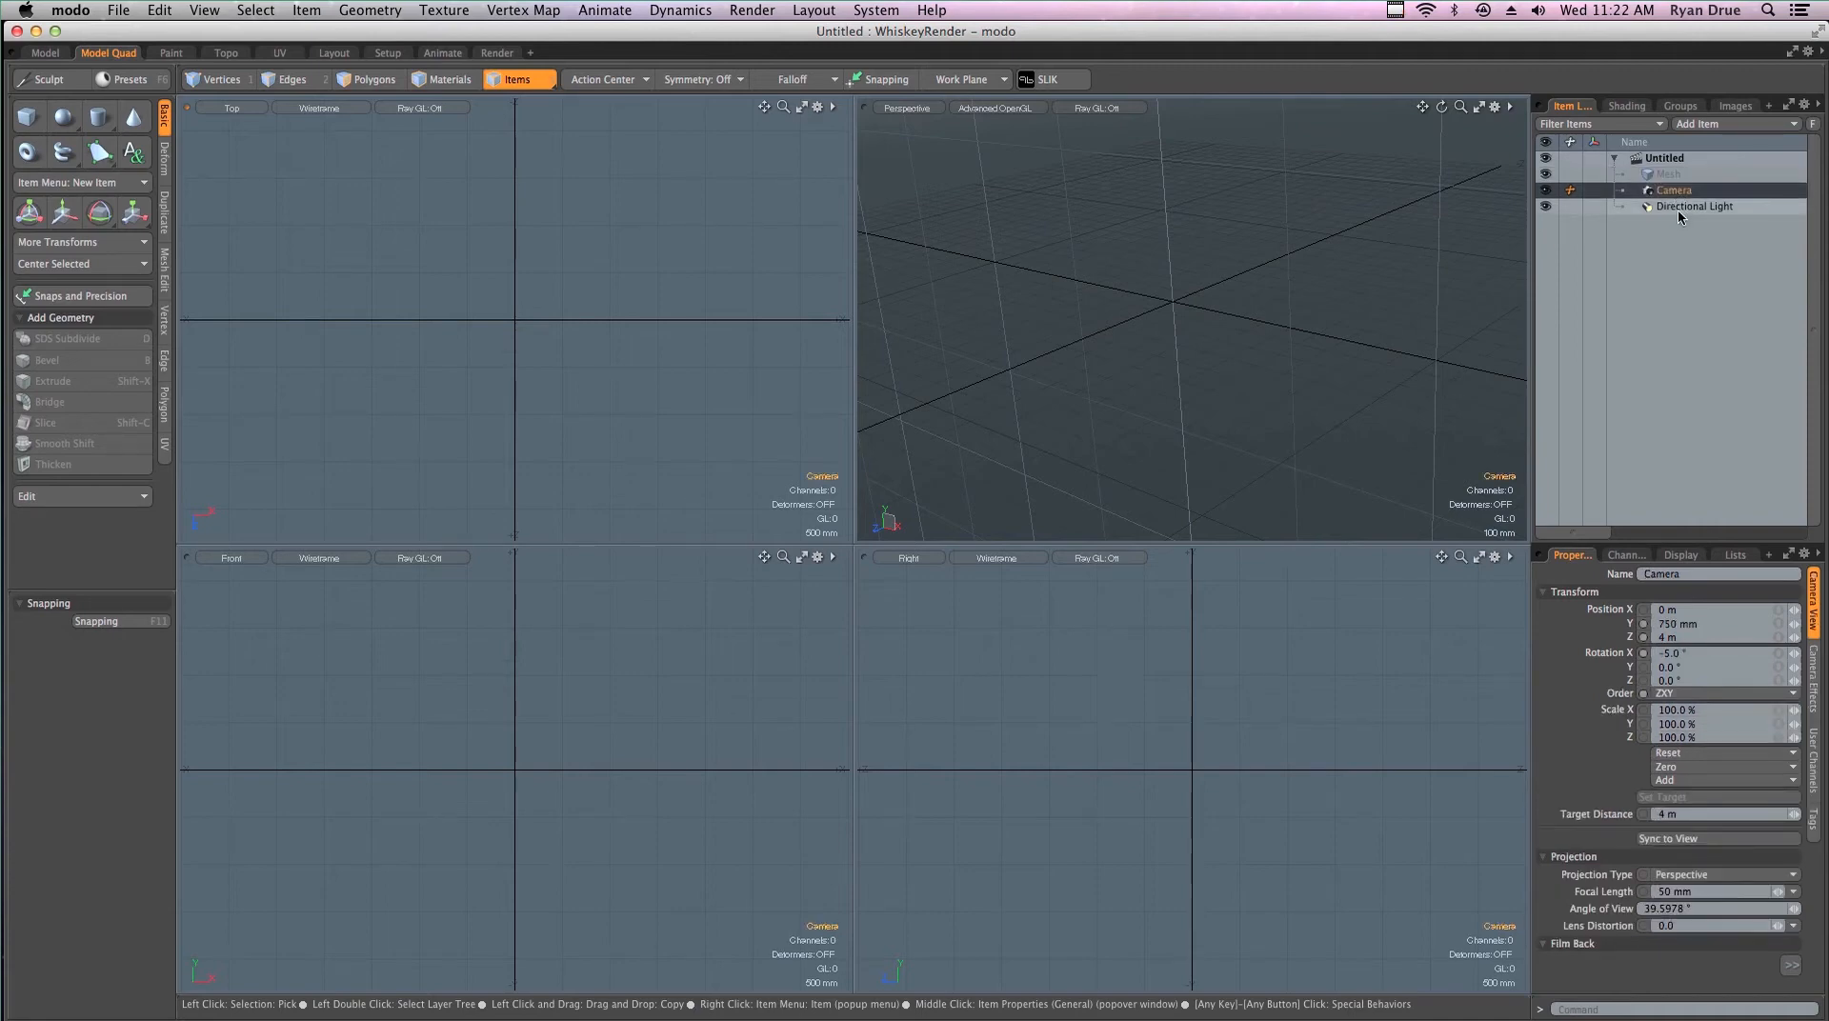
{"action": "left_click", "coordinate": [1677, 209]}
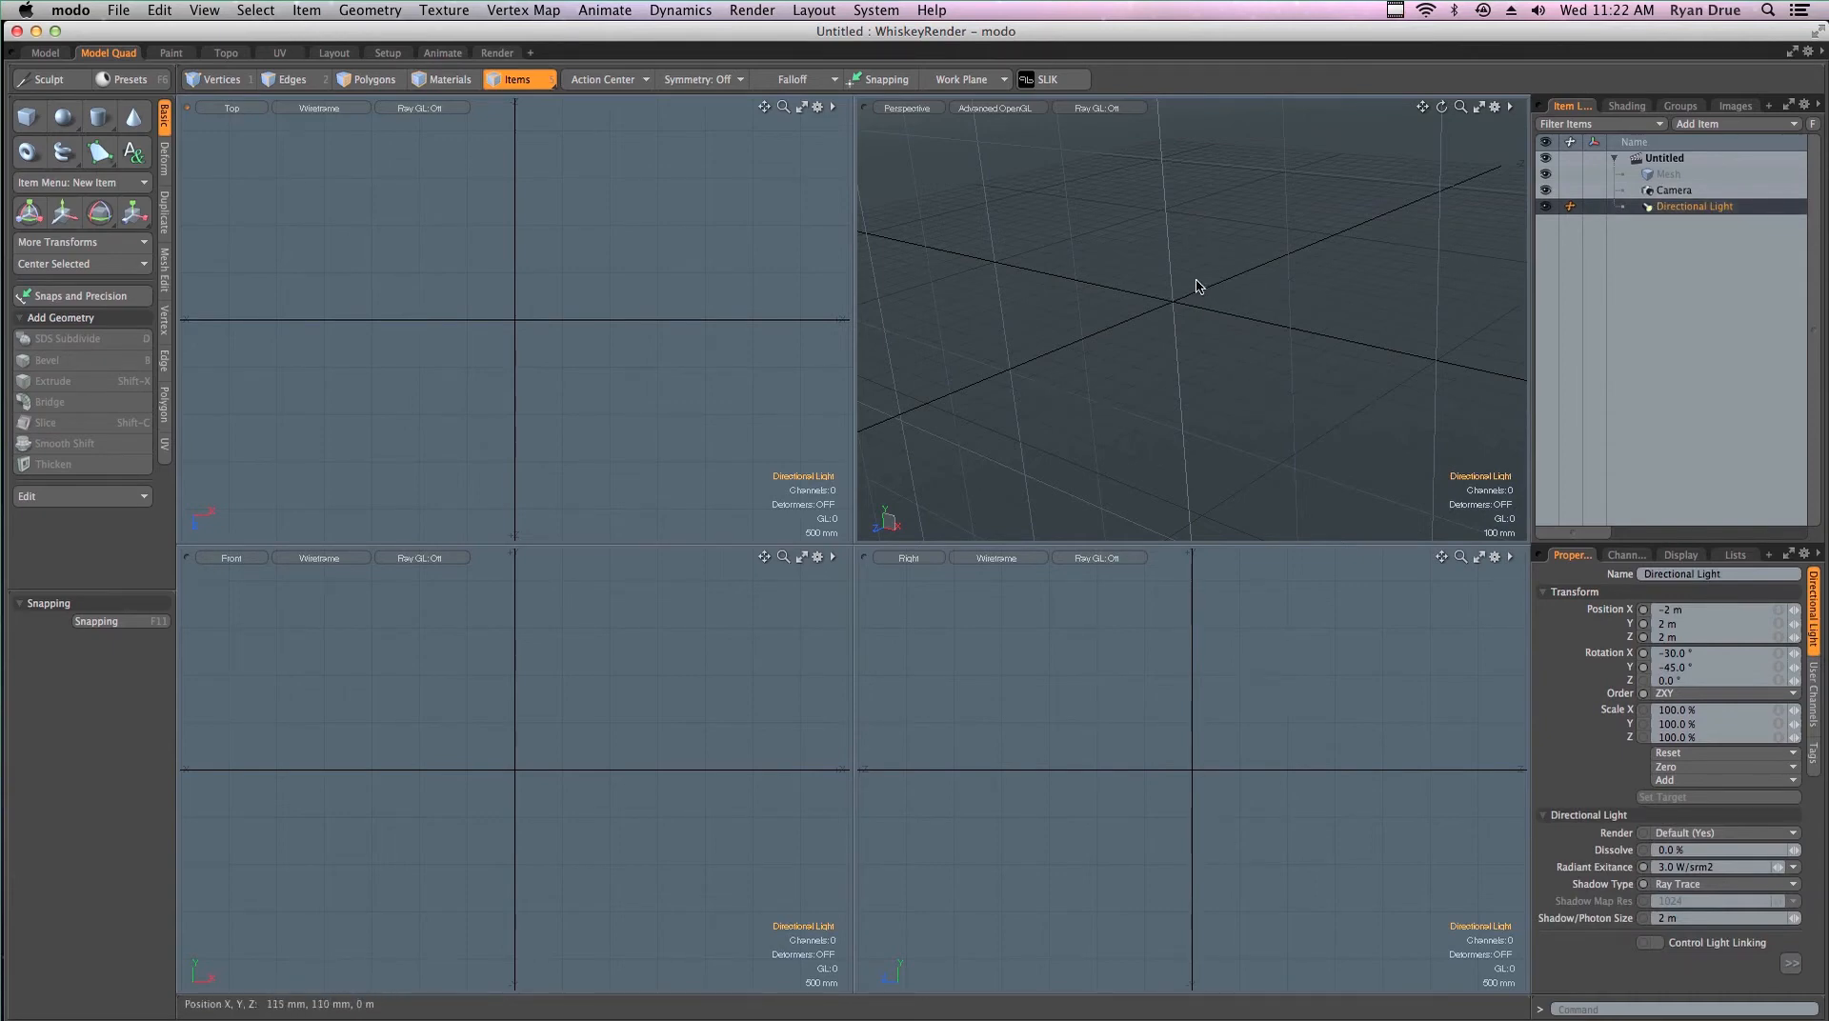
Start saving the scene under a new name, choosing the Scenes folder of the WhiskeyRender project
{"action": "left_click", "coordinate": [118, 10]}
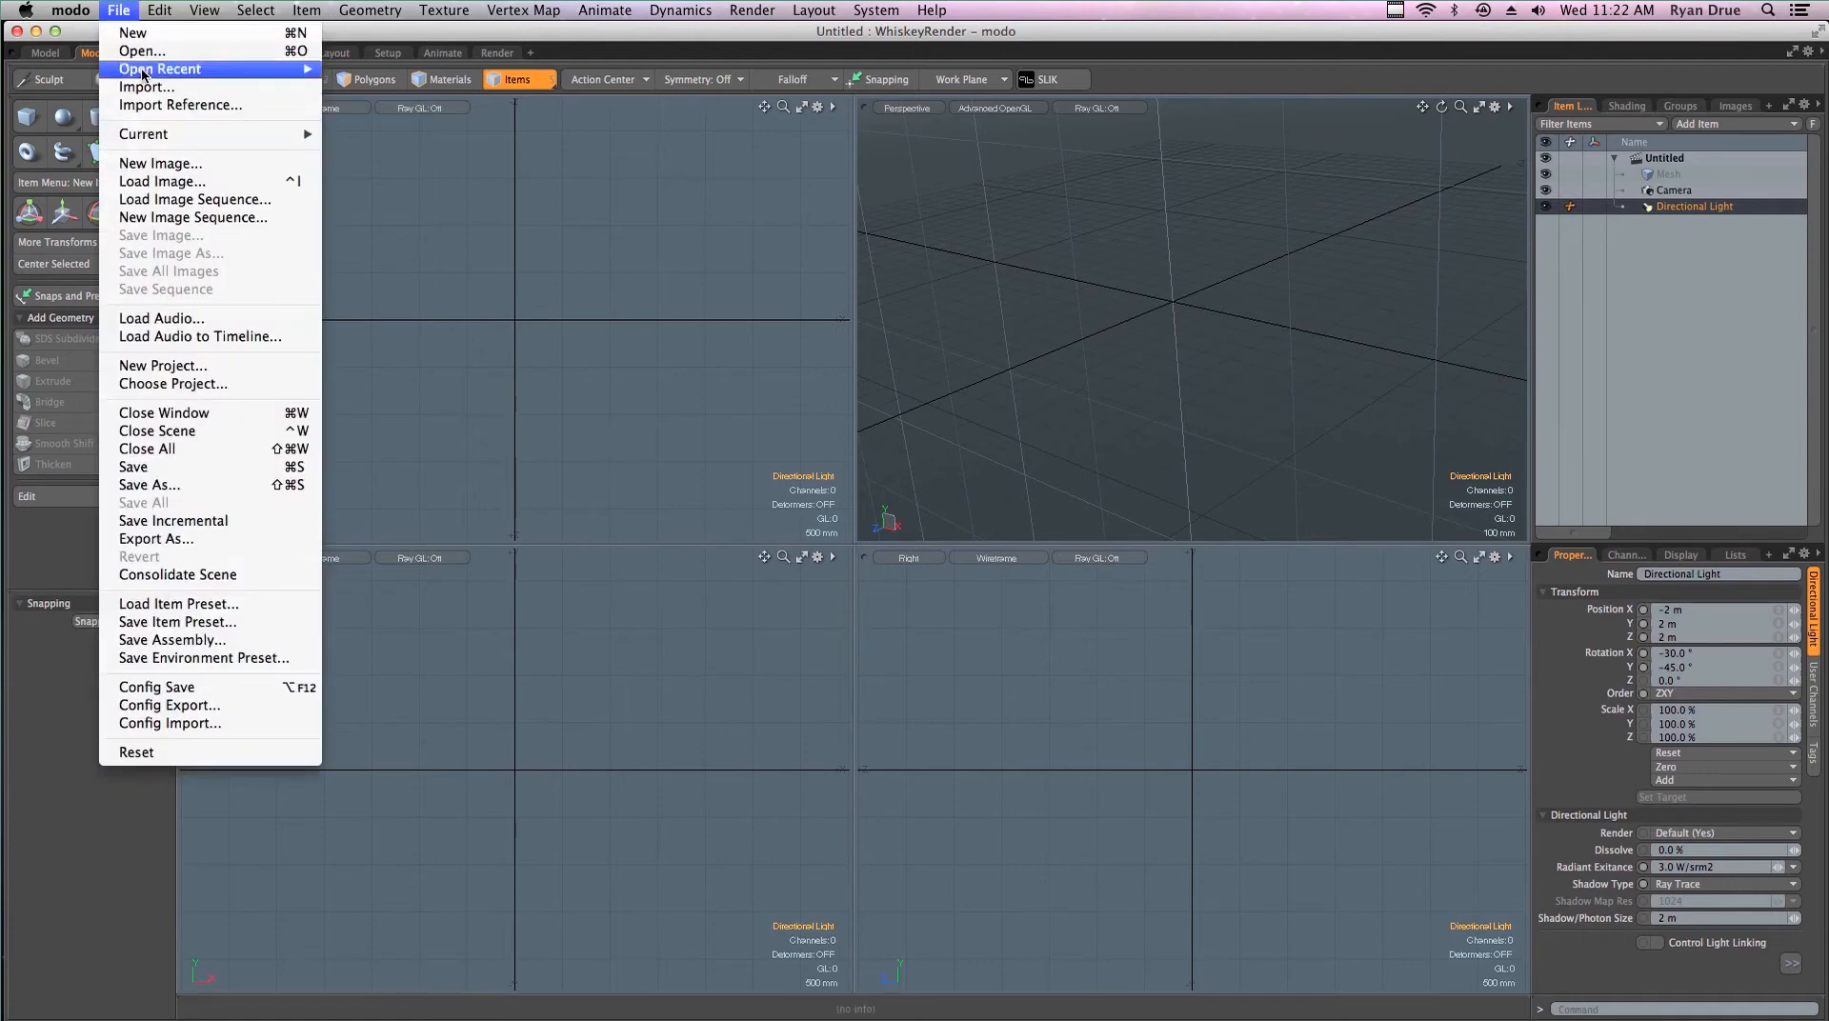
{"action": "left_click", "coordinate": [165, 490]}
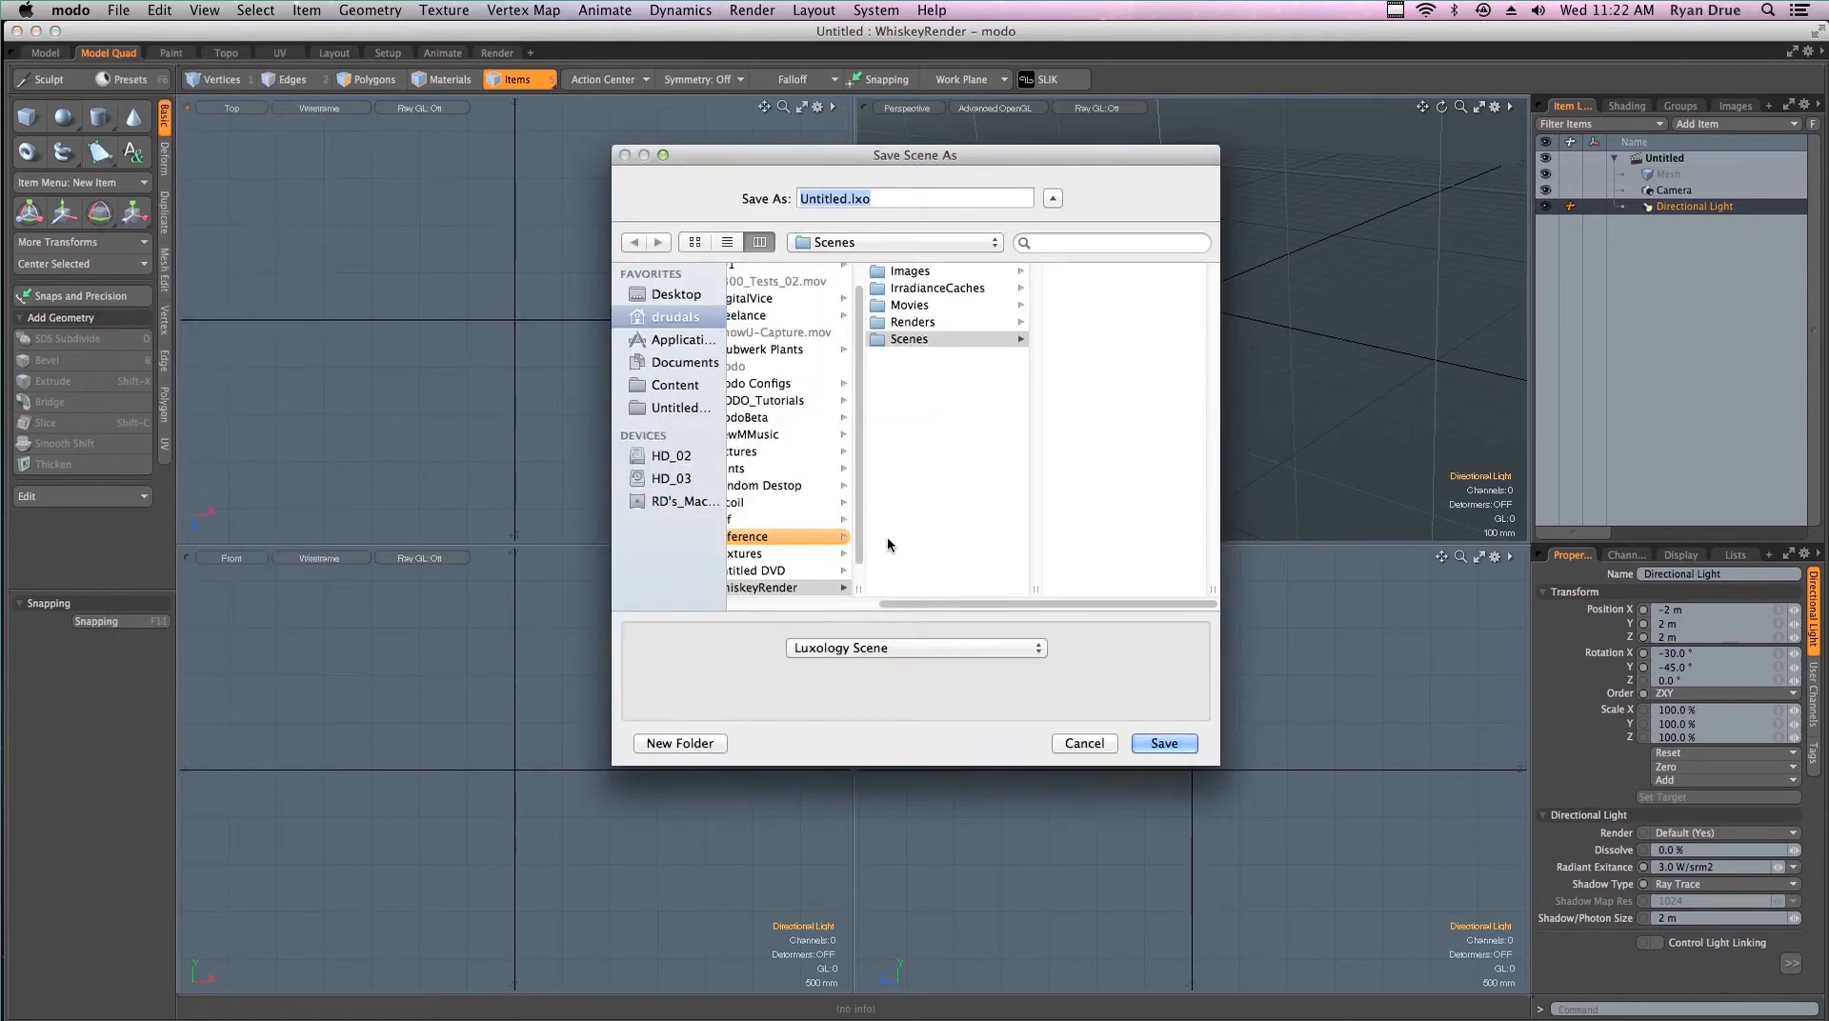
{"action": "left_click_drag", "start_coordinate": [904, 604], "coordinate": [827, 591]}
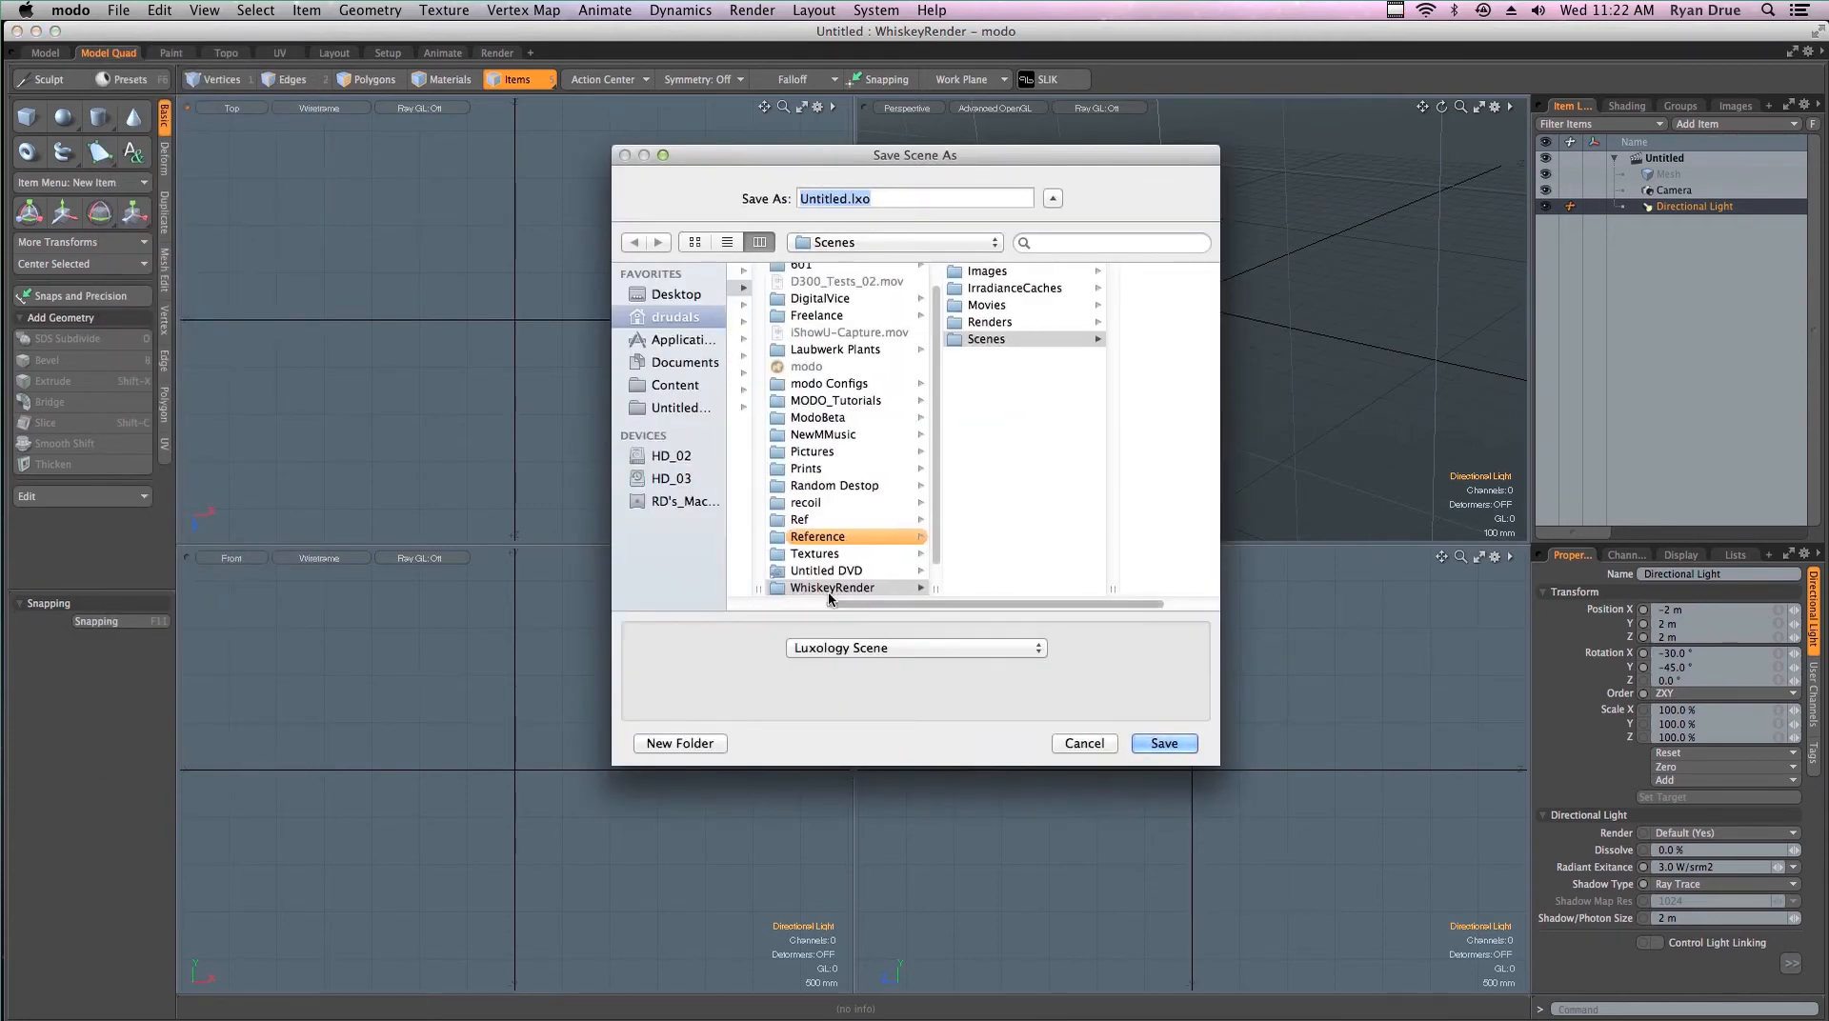
{"action": "left_click", "coordinate": [990, 337]}
Name the scene file WhiskeyGlass_01.lxo and save it
{"action": "left_click_drag", "start_coordinate": [849, 201], "coordinate": [682, 189]}
{"action": "type", "text": "Gla"}
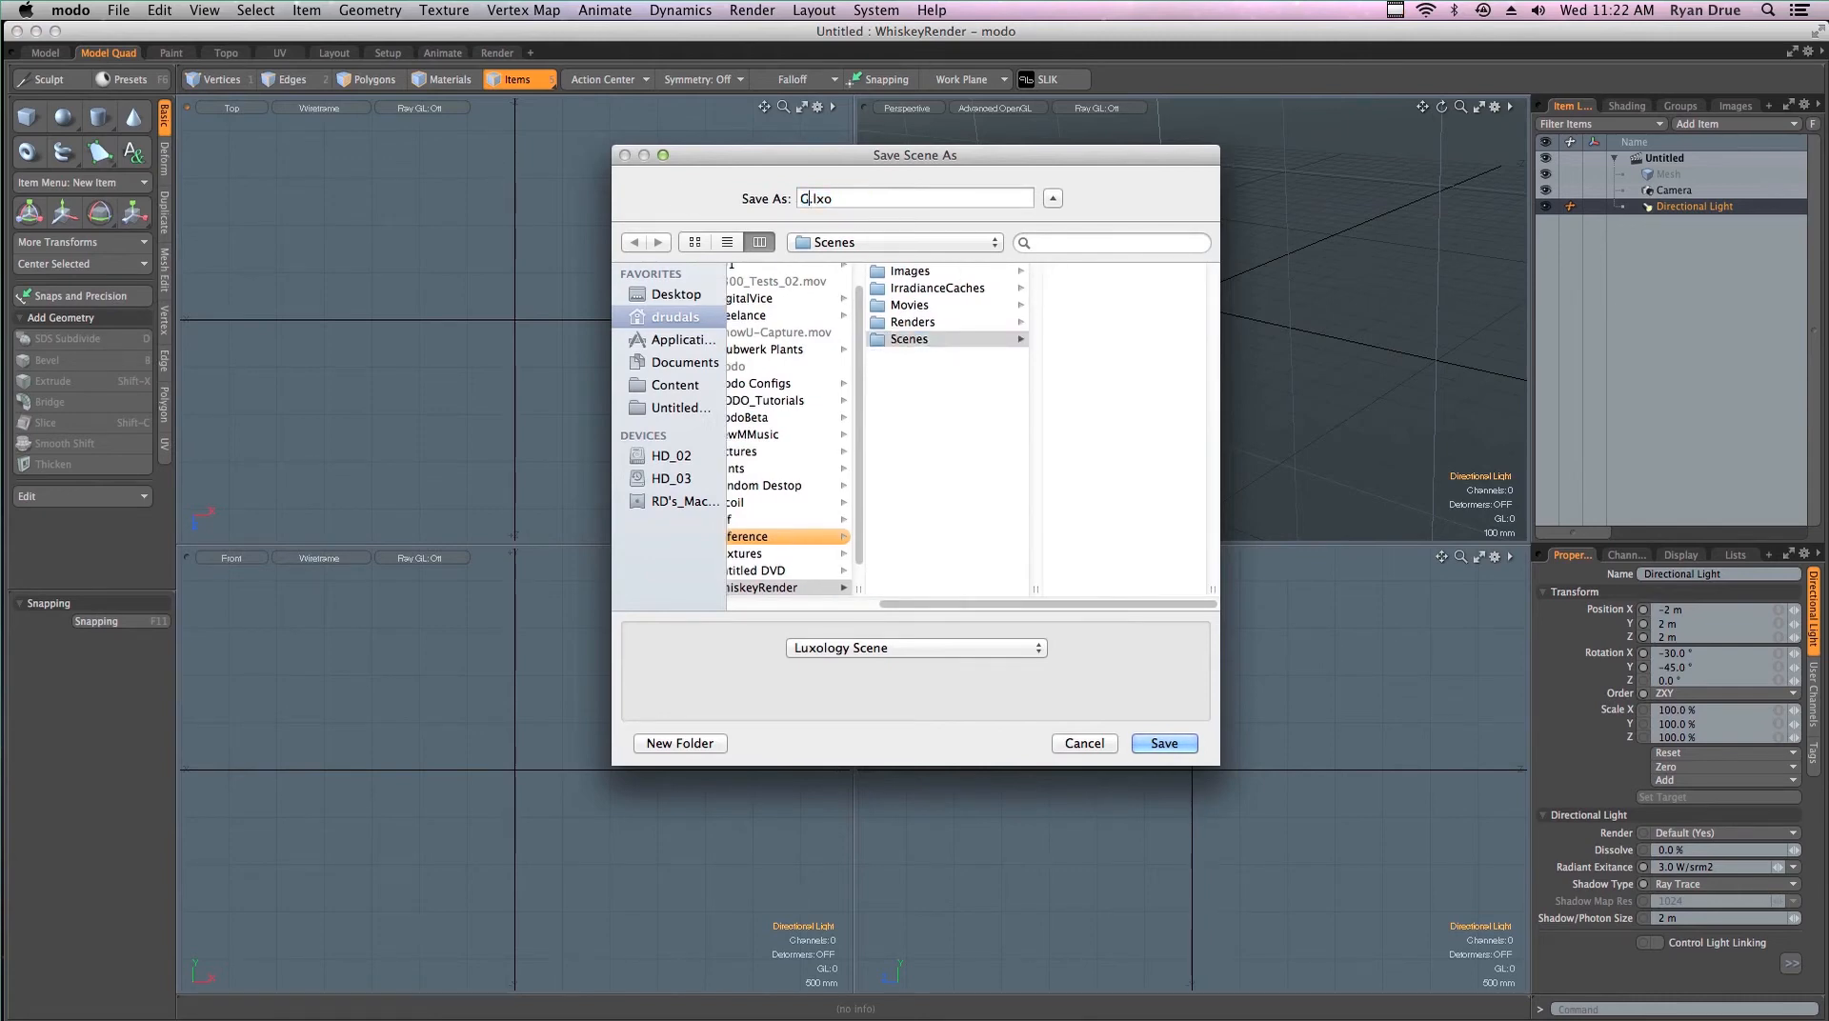
{"action": "key", "text": "BackSpace"}
{"action": "key", "text": "BackSpace"}
{"action": "key", "text": "BackSpace"}
{"action": "type", "text": "WhiskeyGlass"}
{"action": "type", "text": "_01"}
{"action": "left_click", "coordinate": [851, 200]}
{"action": "key", "text": "BackSpace"}
{"action": "left_click", "coordinate": [1185, 745]}
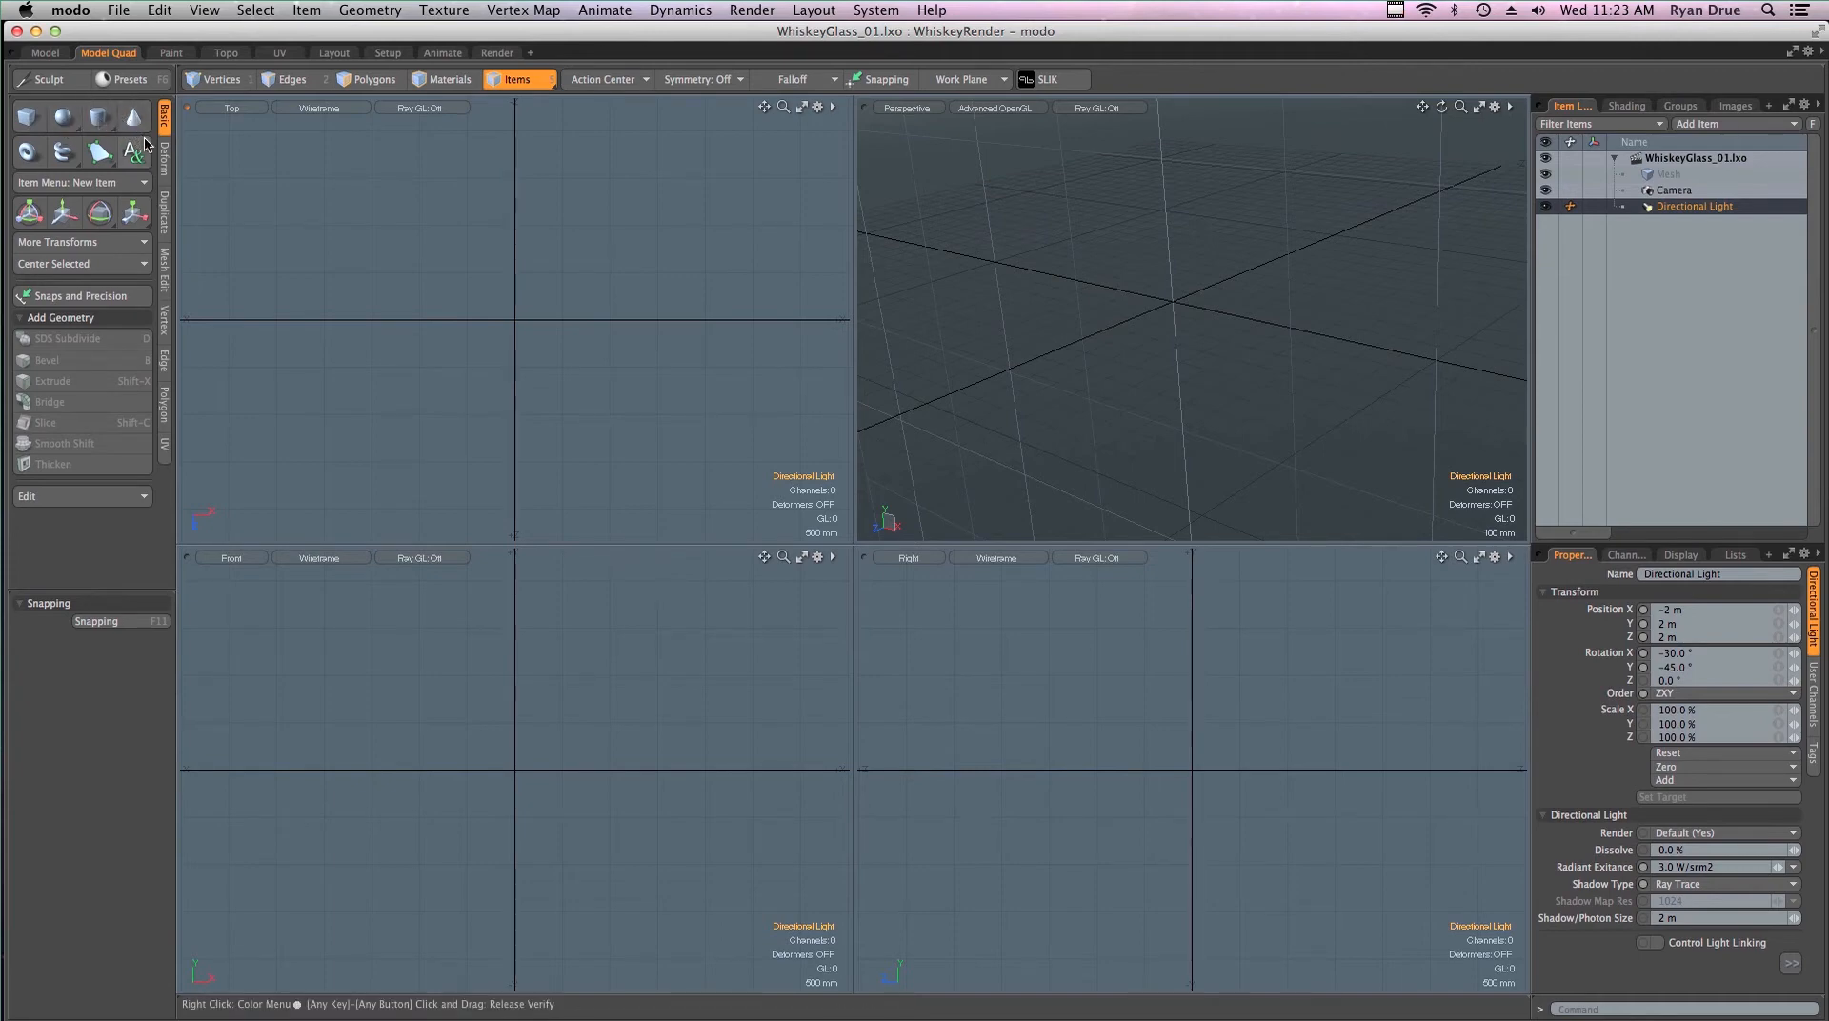
Add a default cube as a separate mesh item, and undo its creation
{"action": "key", "text": "shift"}
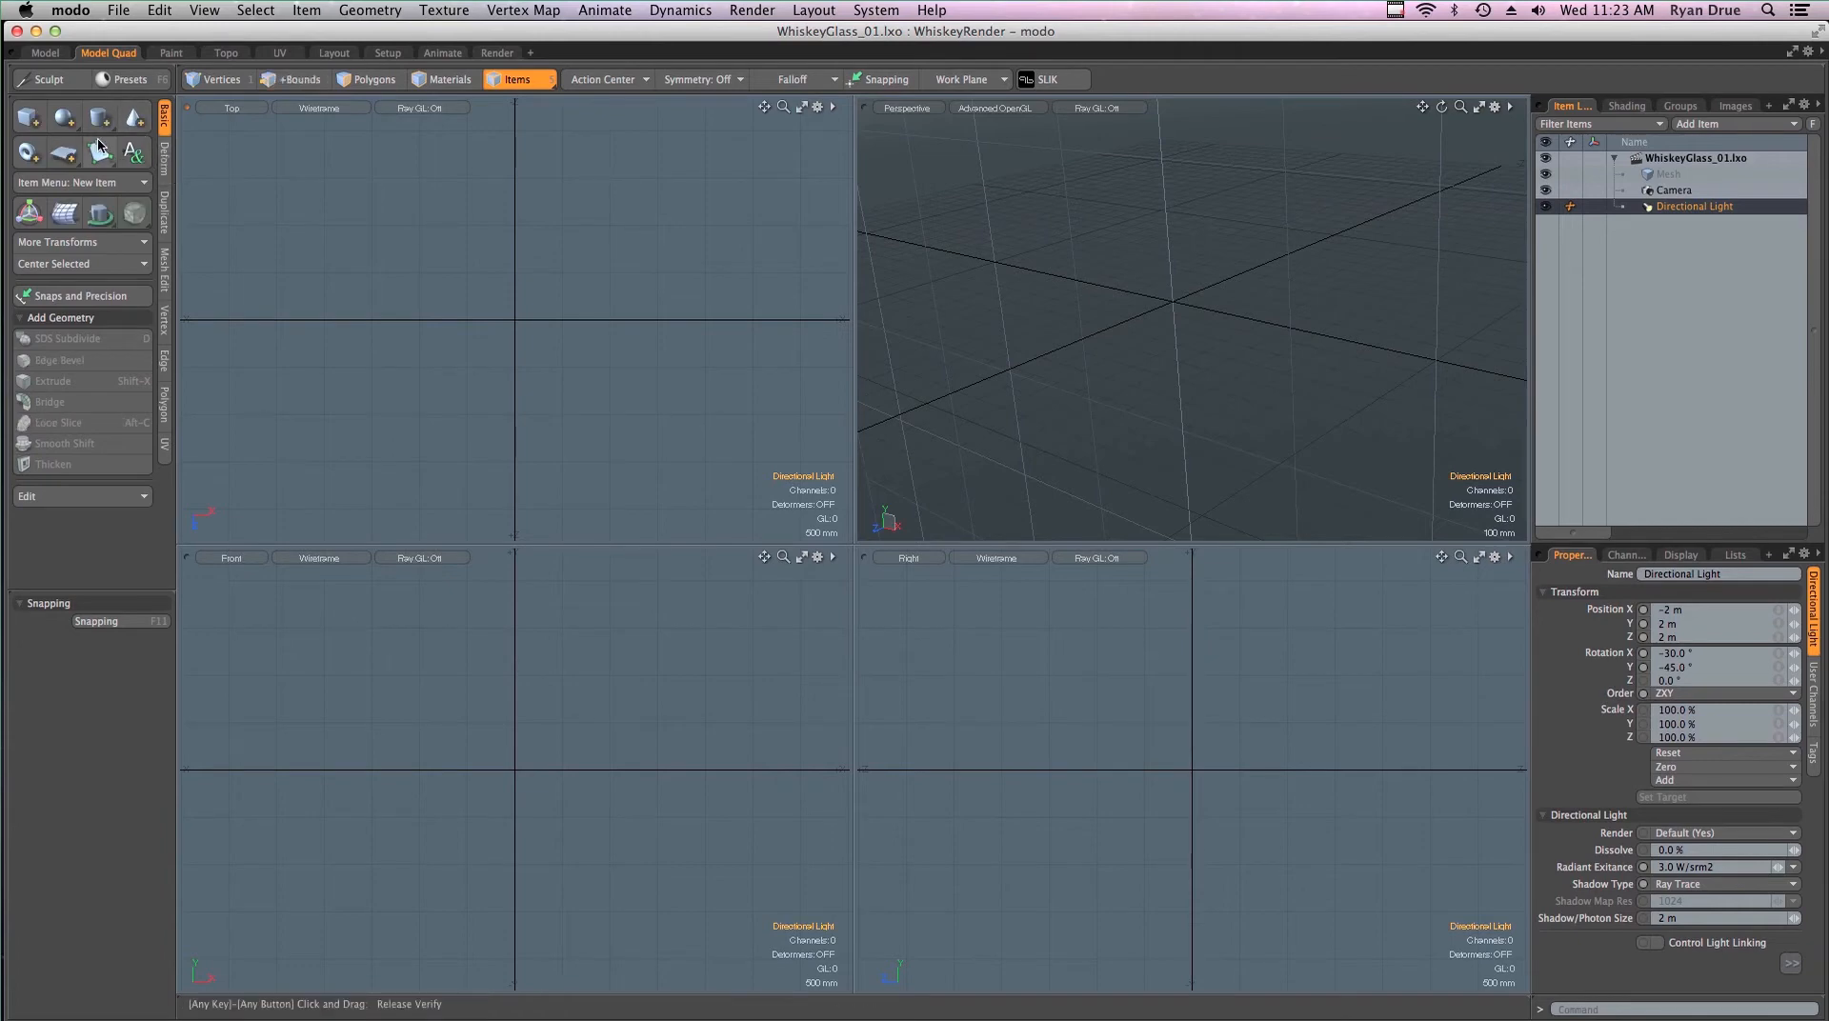
{"action": "left_click", "coordinate": [31, 121], "text": "shift"}
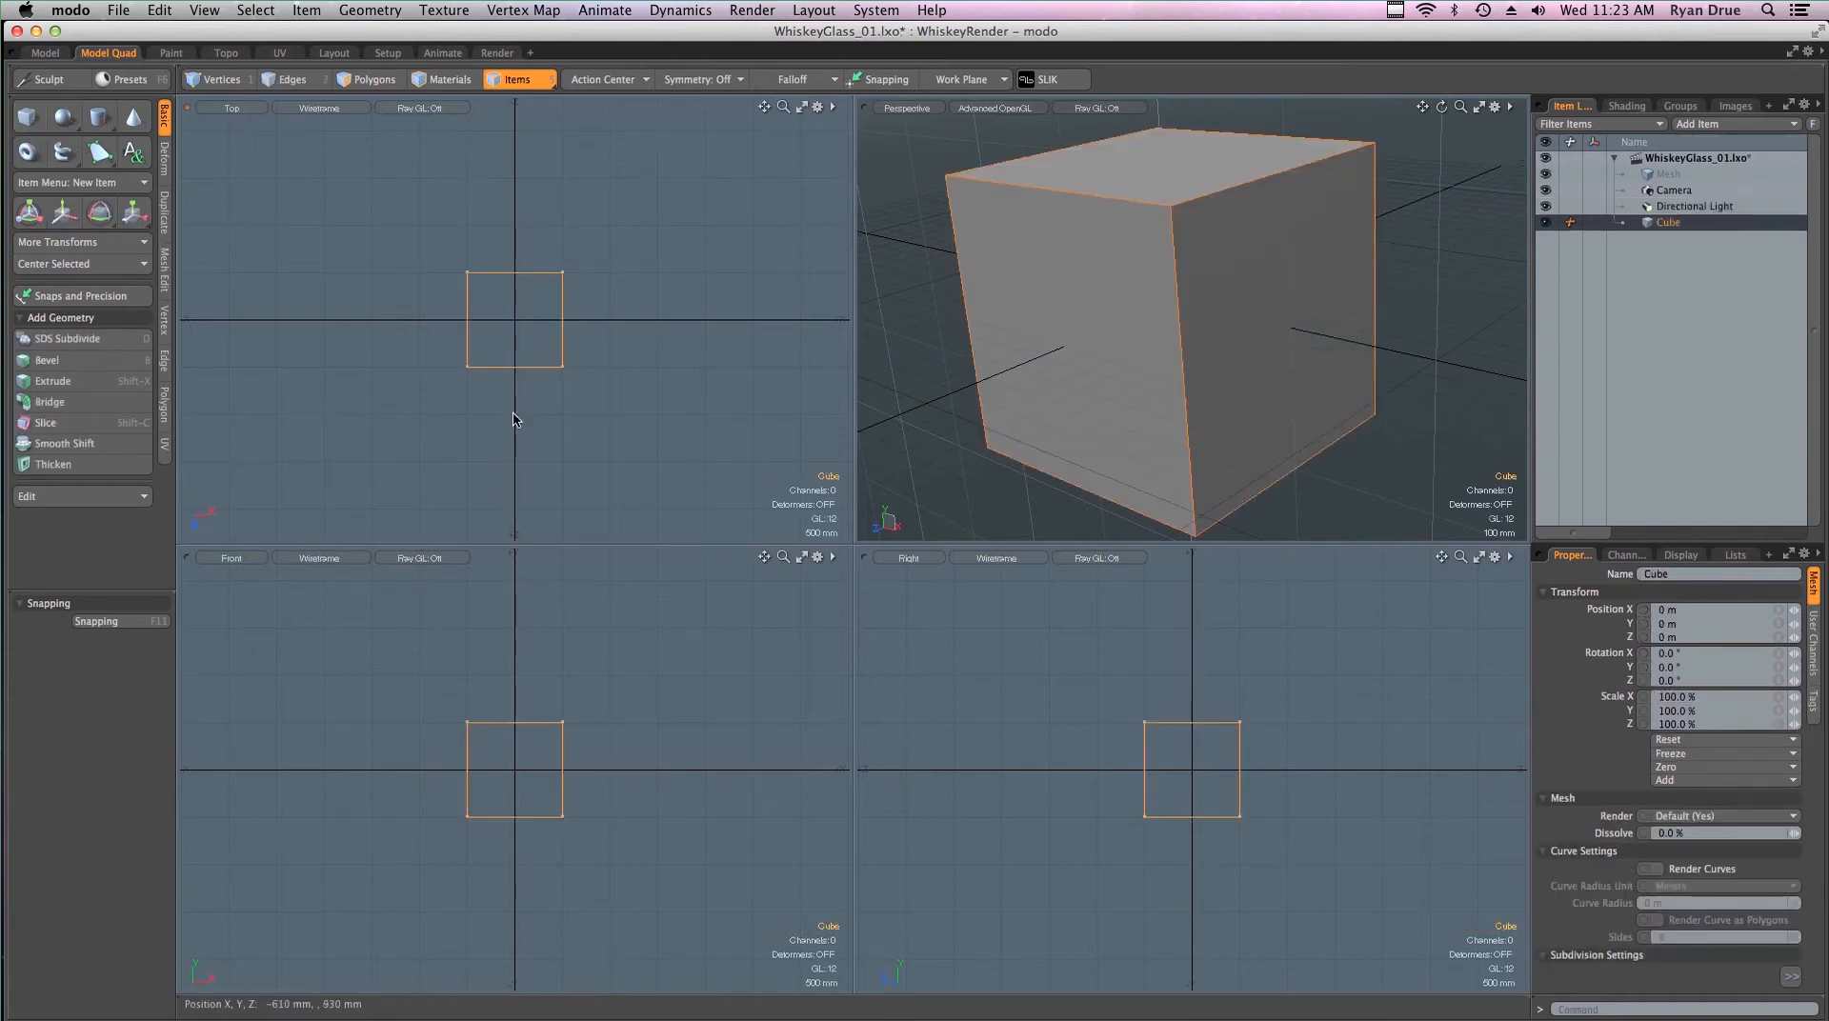
{"action": "left_click", "coordinate": [1685, 223]}
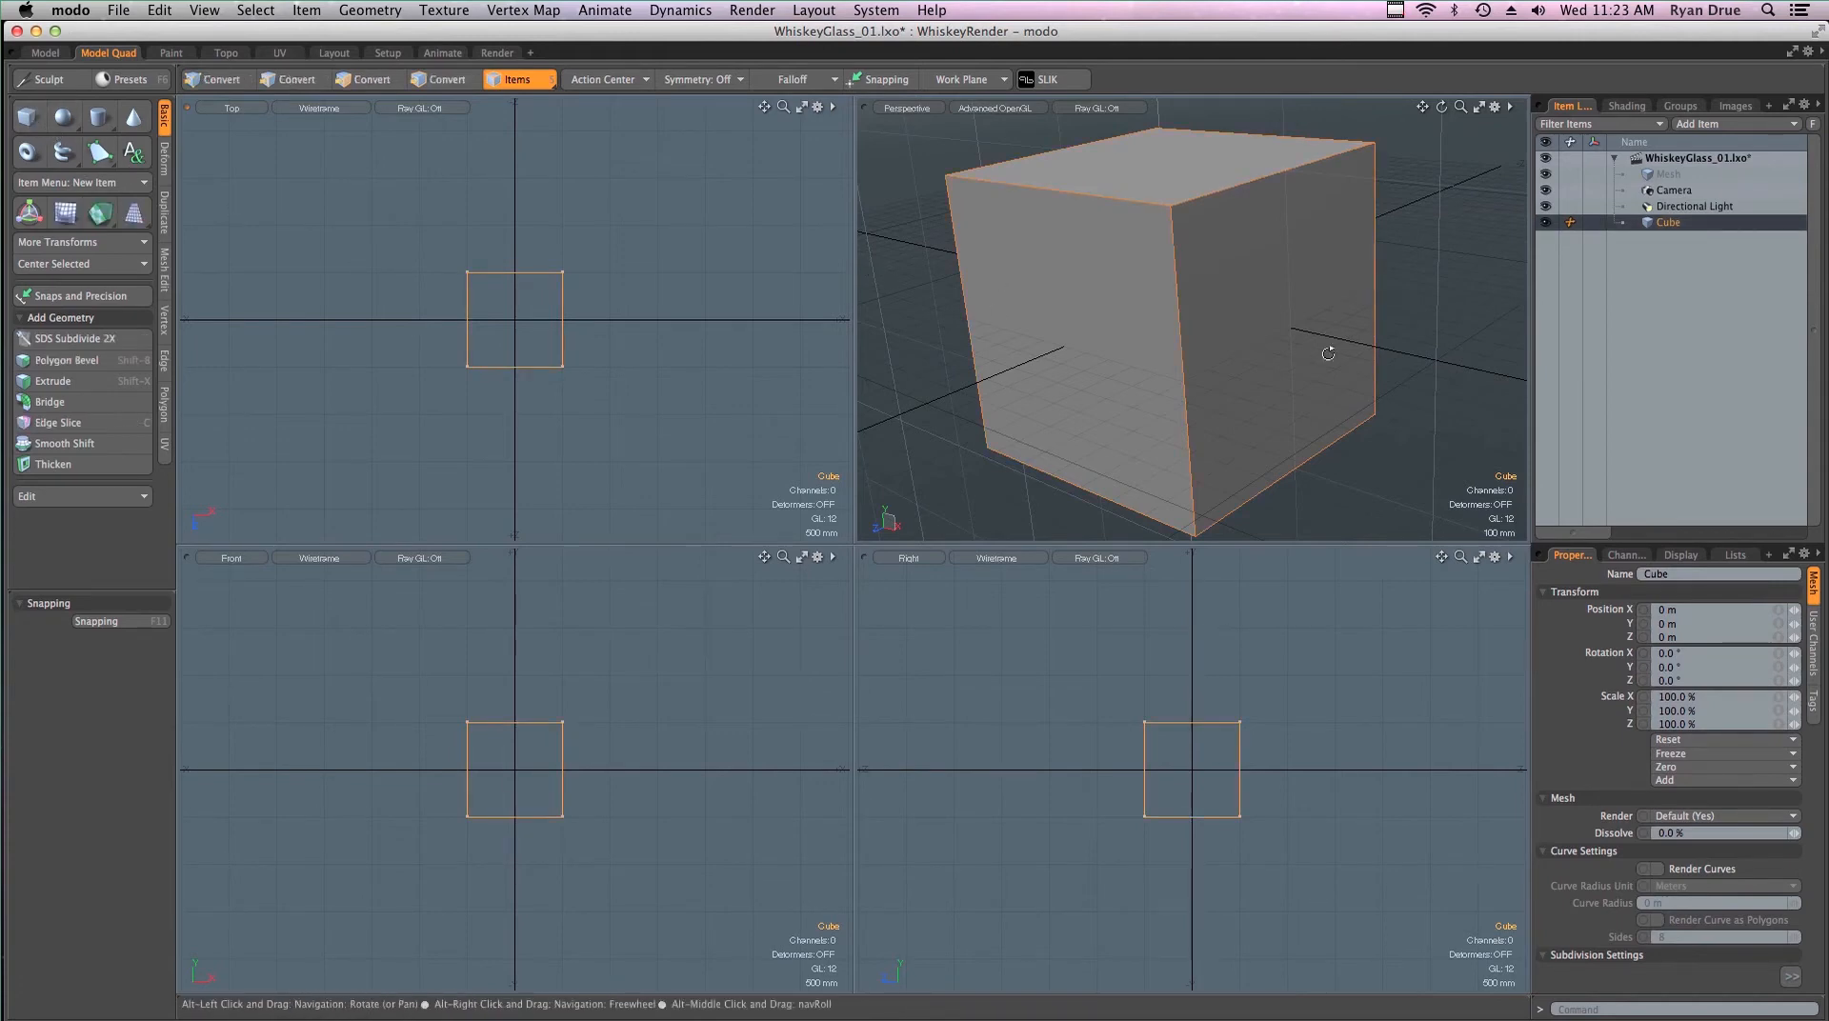
{"action": "left_click_drag", "start_coordinate": [1238, 371], "coordinate": [1357, 366], "text": "alt"}
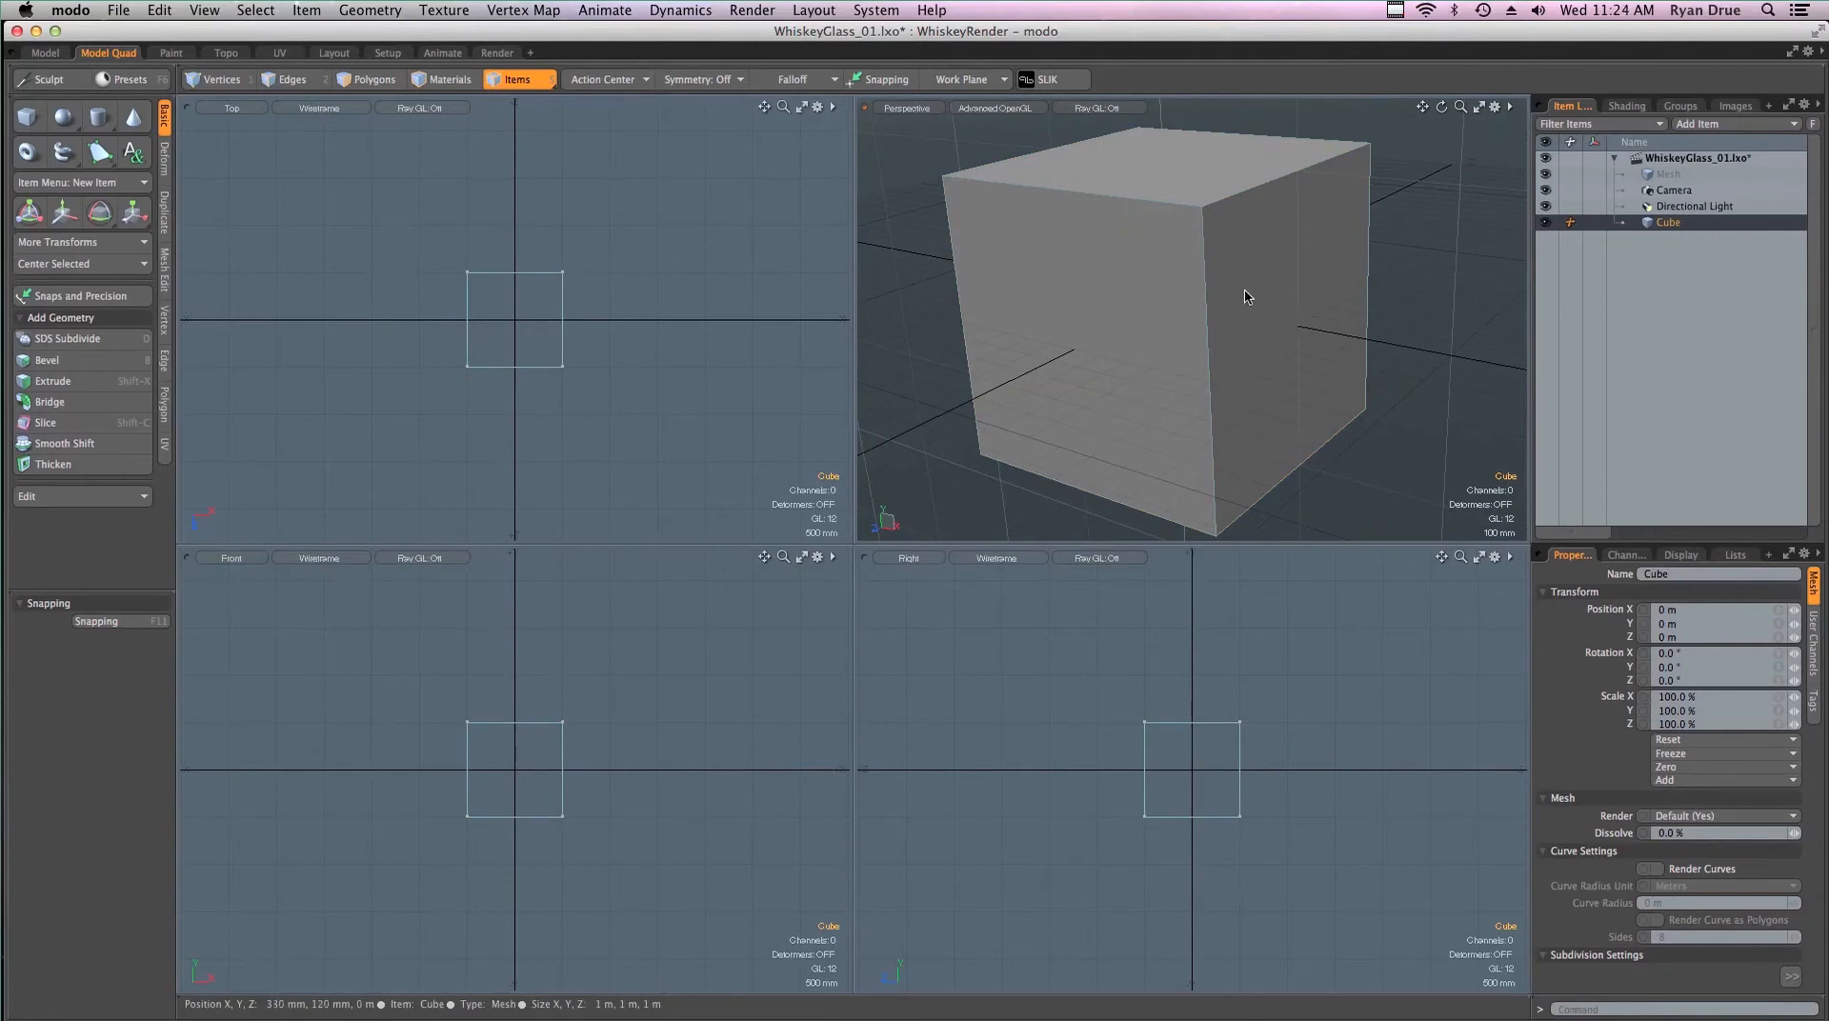
{"action": "key", "text": "super+z"}
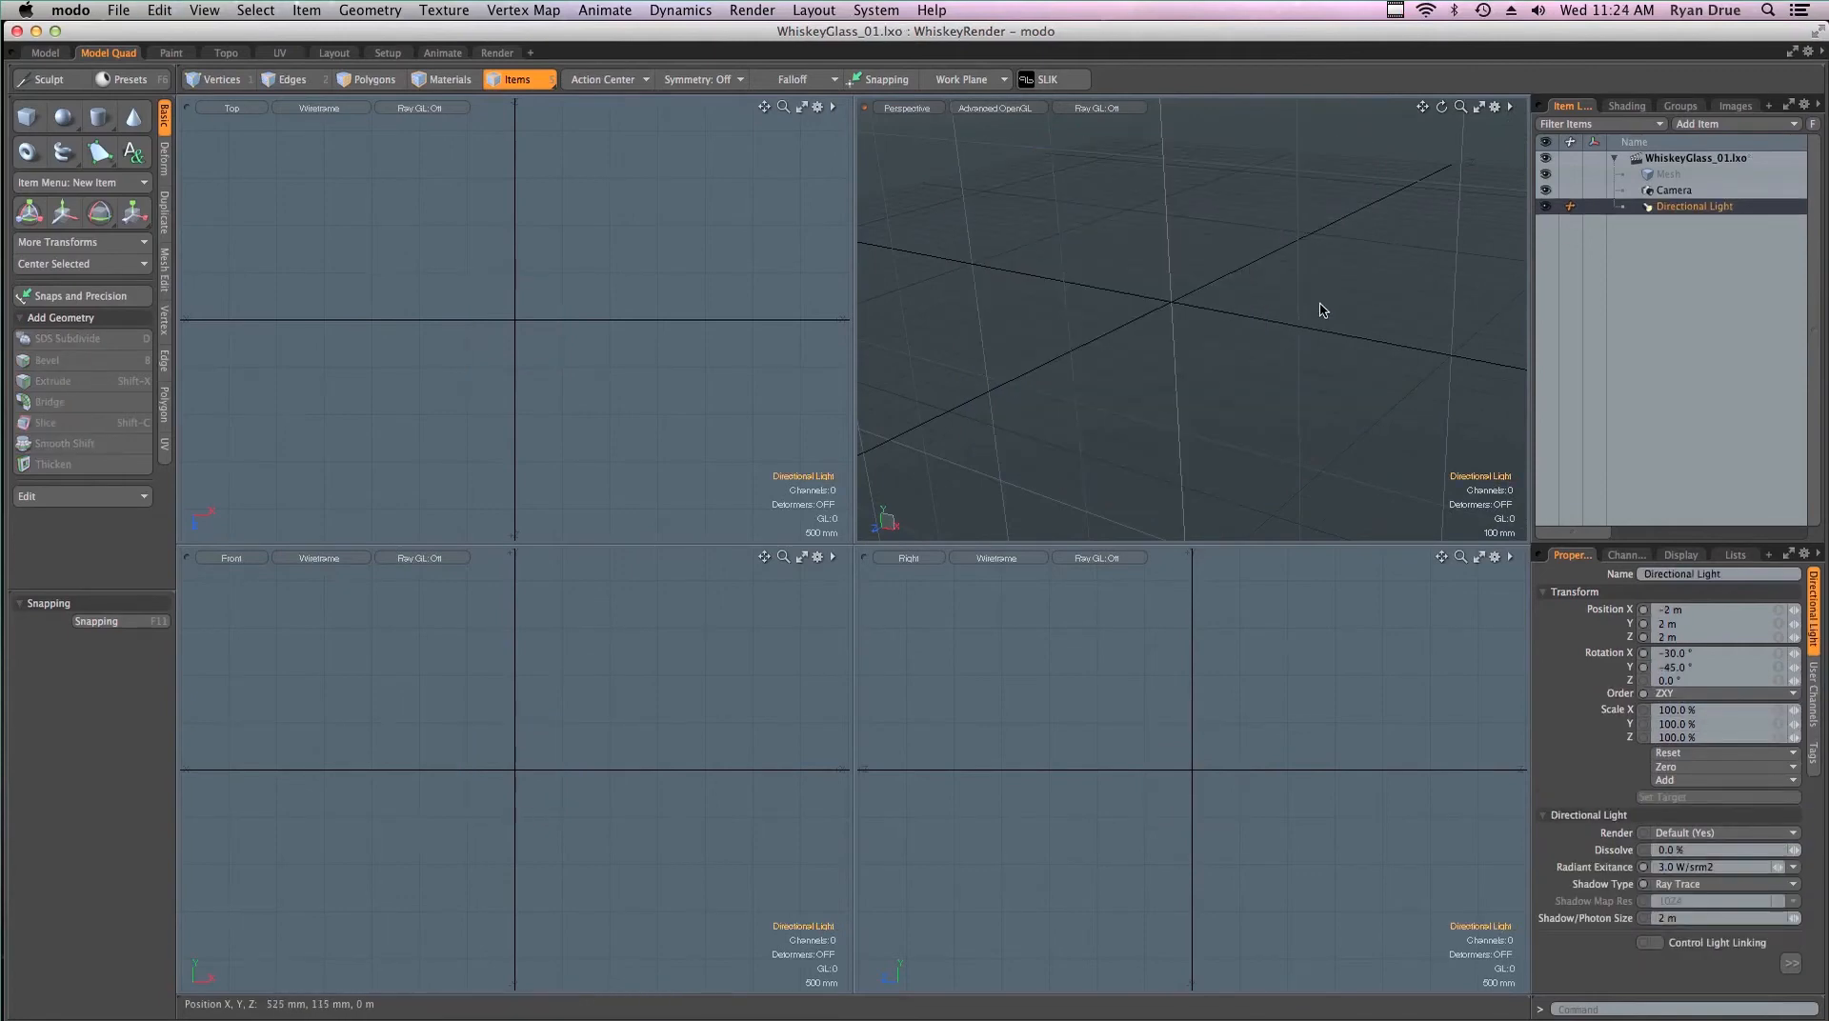
Draw a cube in the empty Mesh item, about 1.21 m by 940 mm in the Top view and about 740 mm high
{"action": "left_click", "coordinate": [1672, 177]}
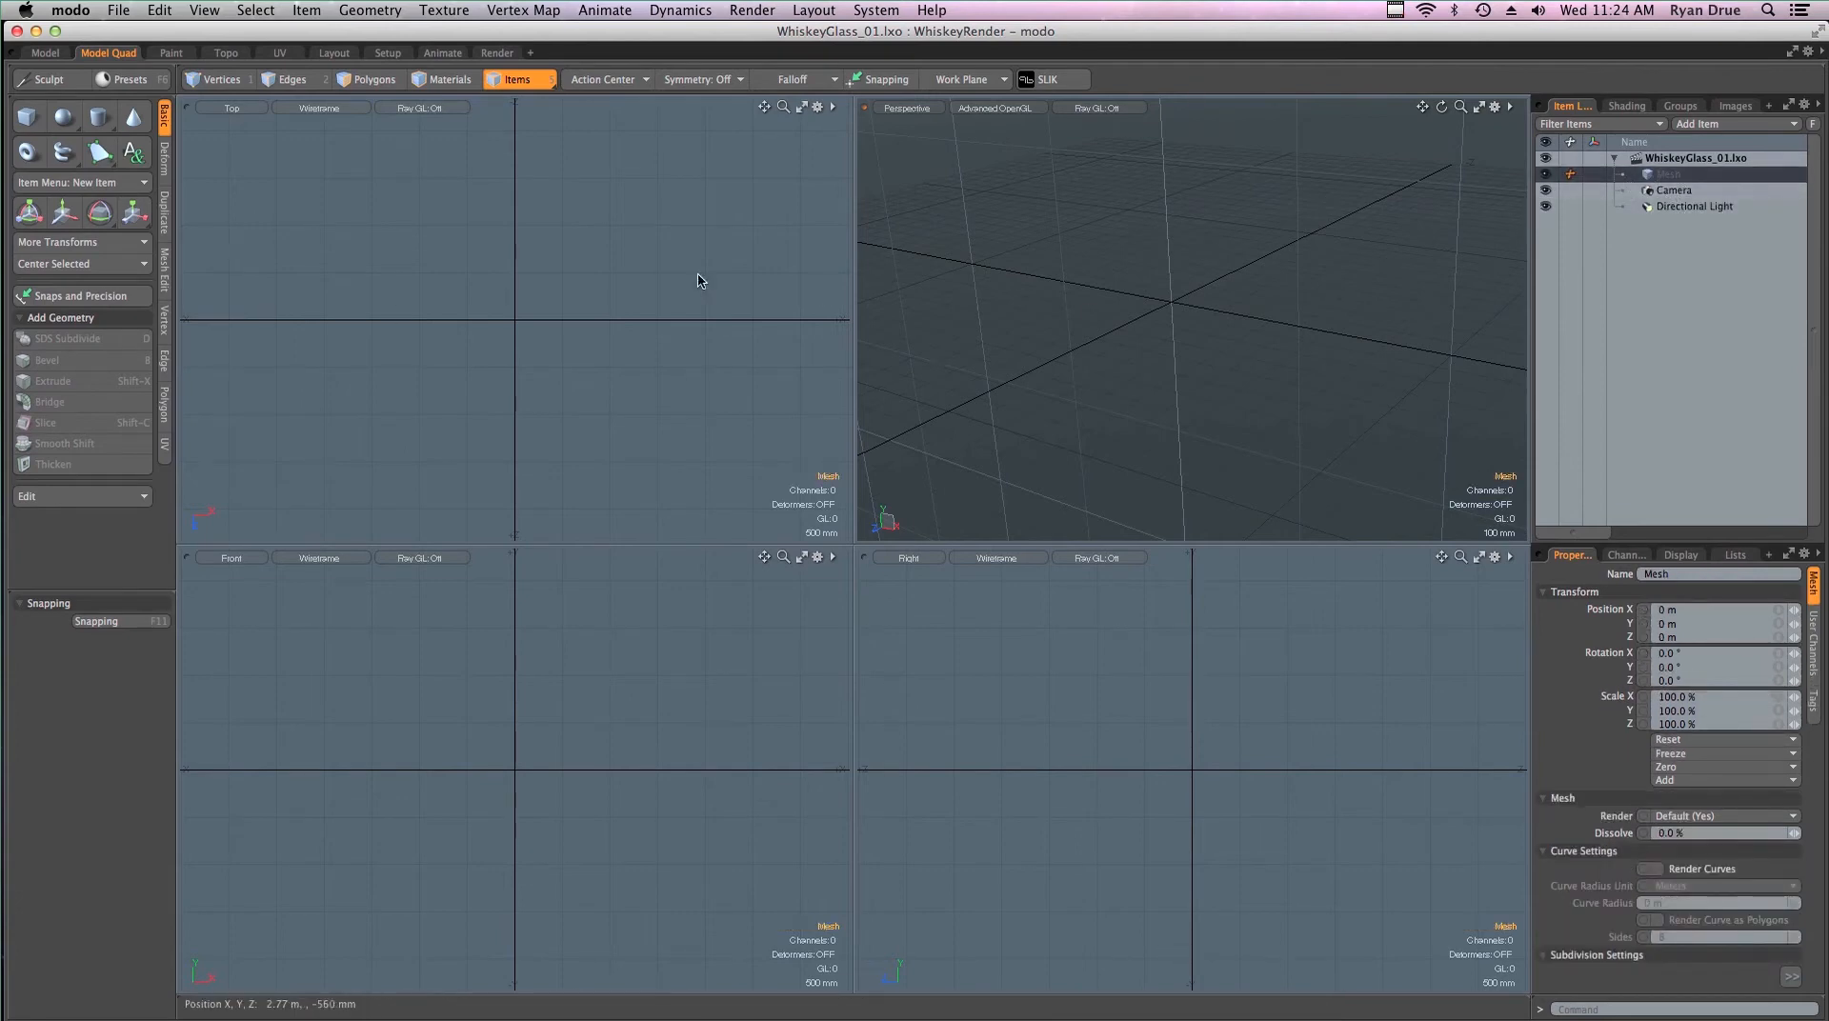
{"action": "left_click", "coordinate": [29, 117]}
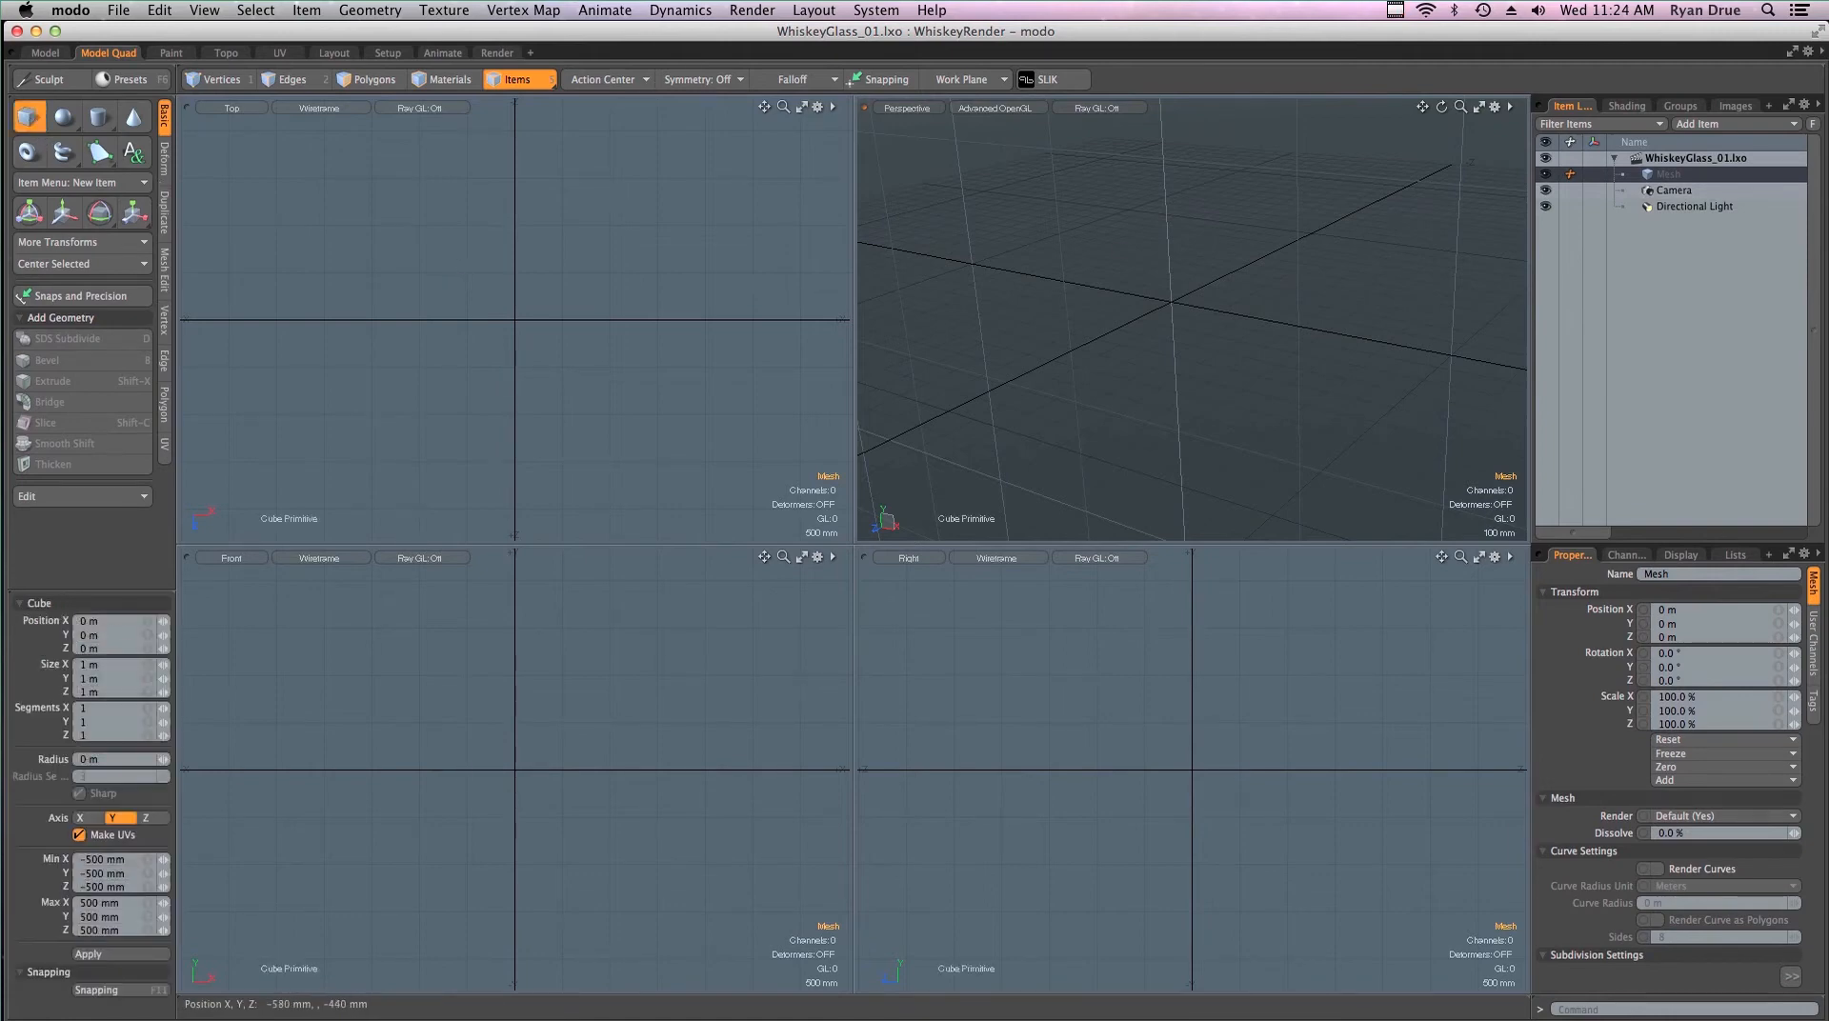
{"action": "left_click_drag", "start_coordinate": [458, 278], "coordinate": [574, 367]}
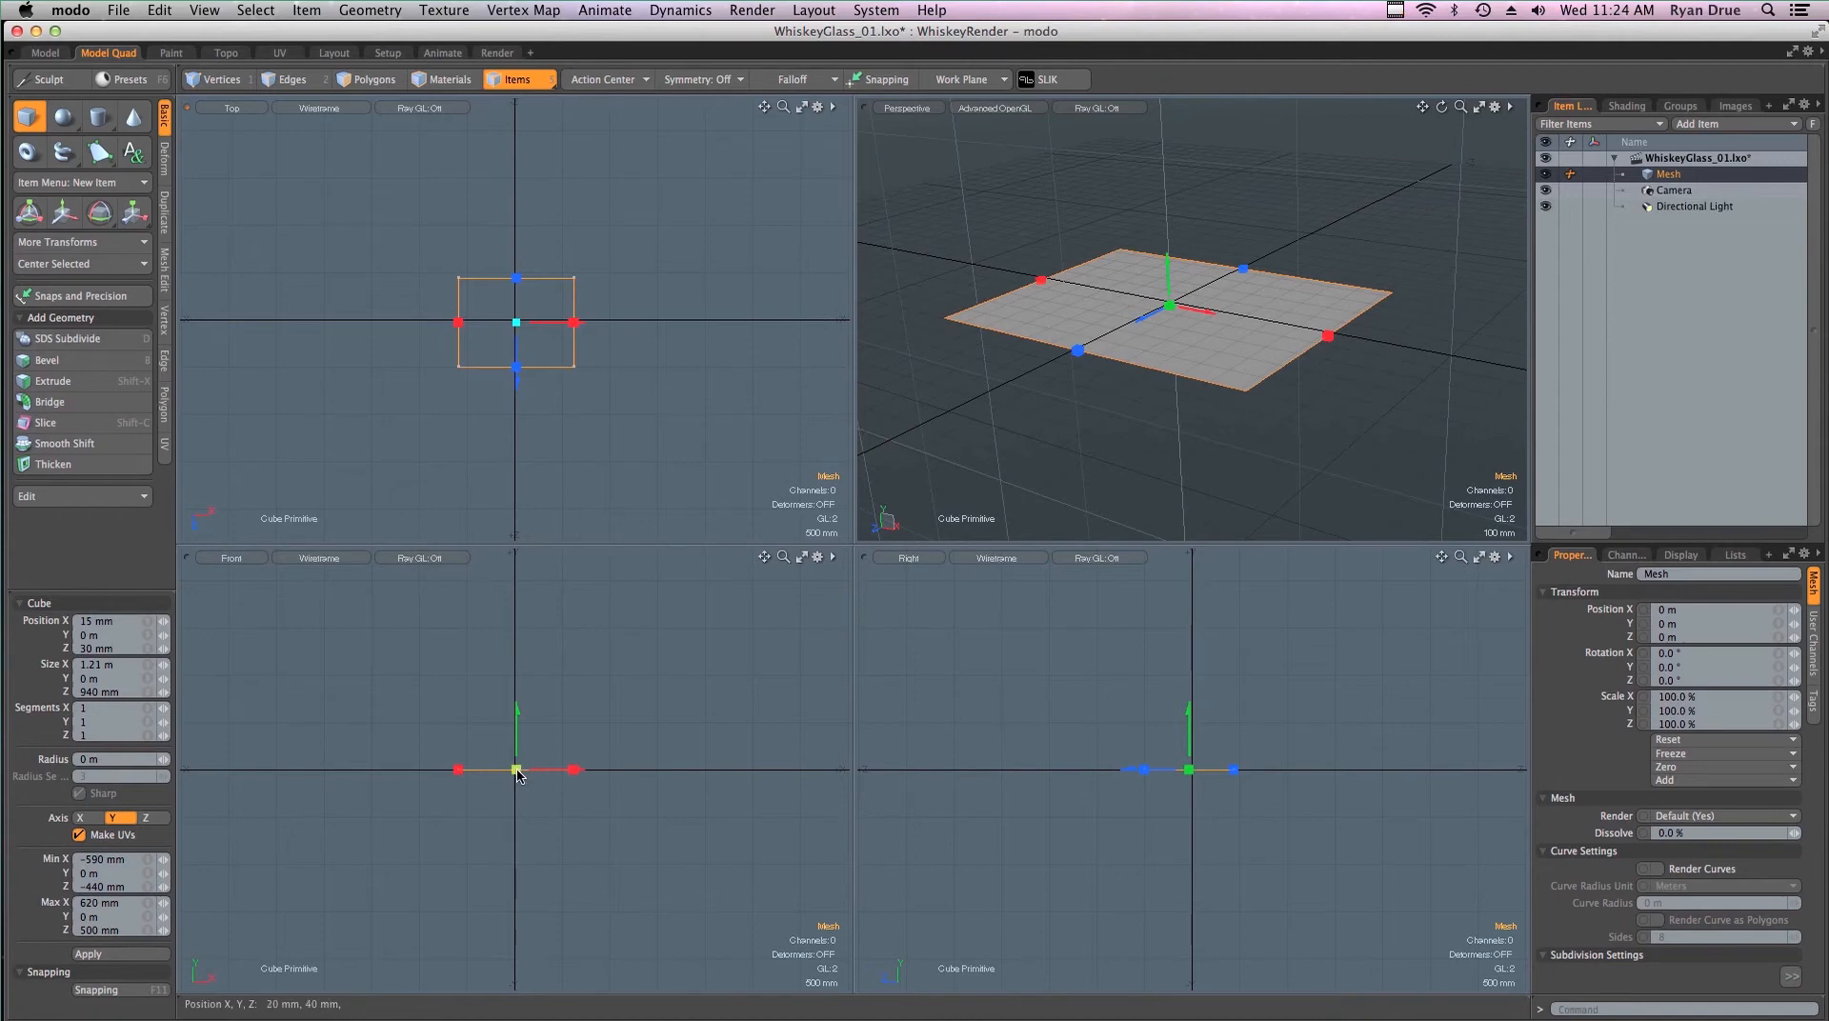
{"action": "left_click_drag", "start_coordinate": [521, 767], "coordinate": [517, 700]}
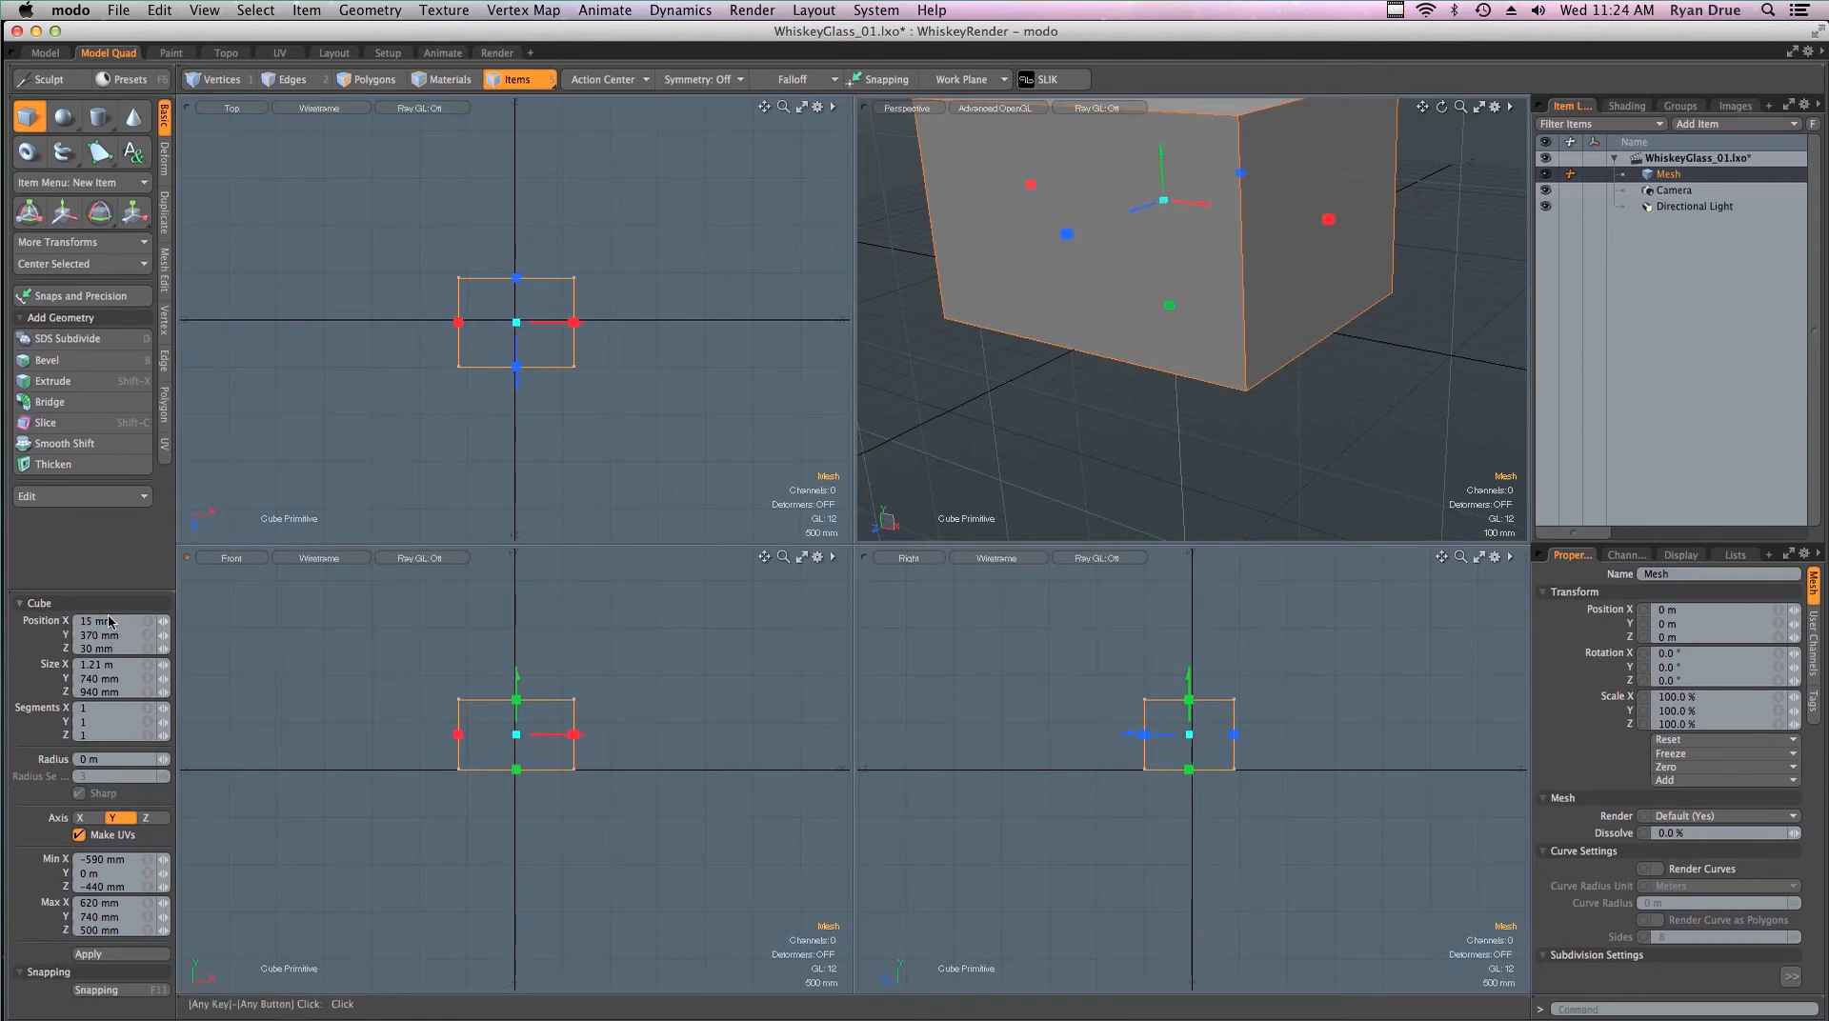
Set the cube's X size to 1 m, and change it to 1' using imperial units
{"action": "left_click", "coordinate": [108, 665]}
{"action": "type", "text": "1"}
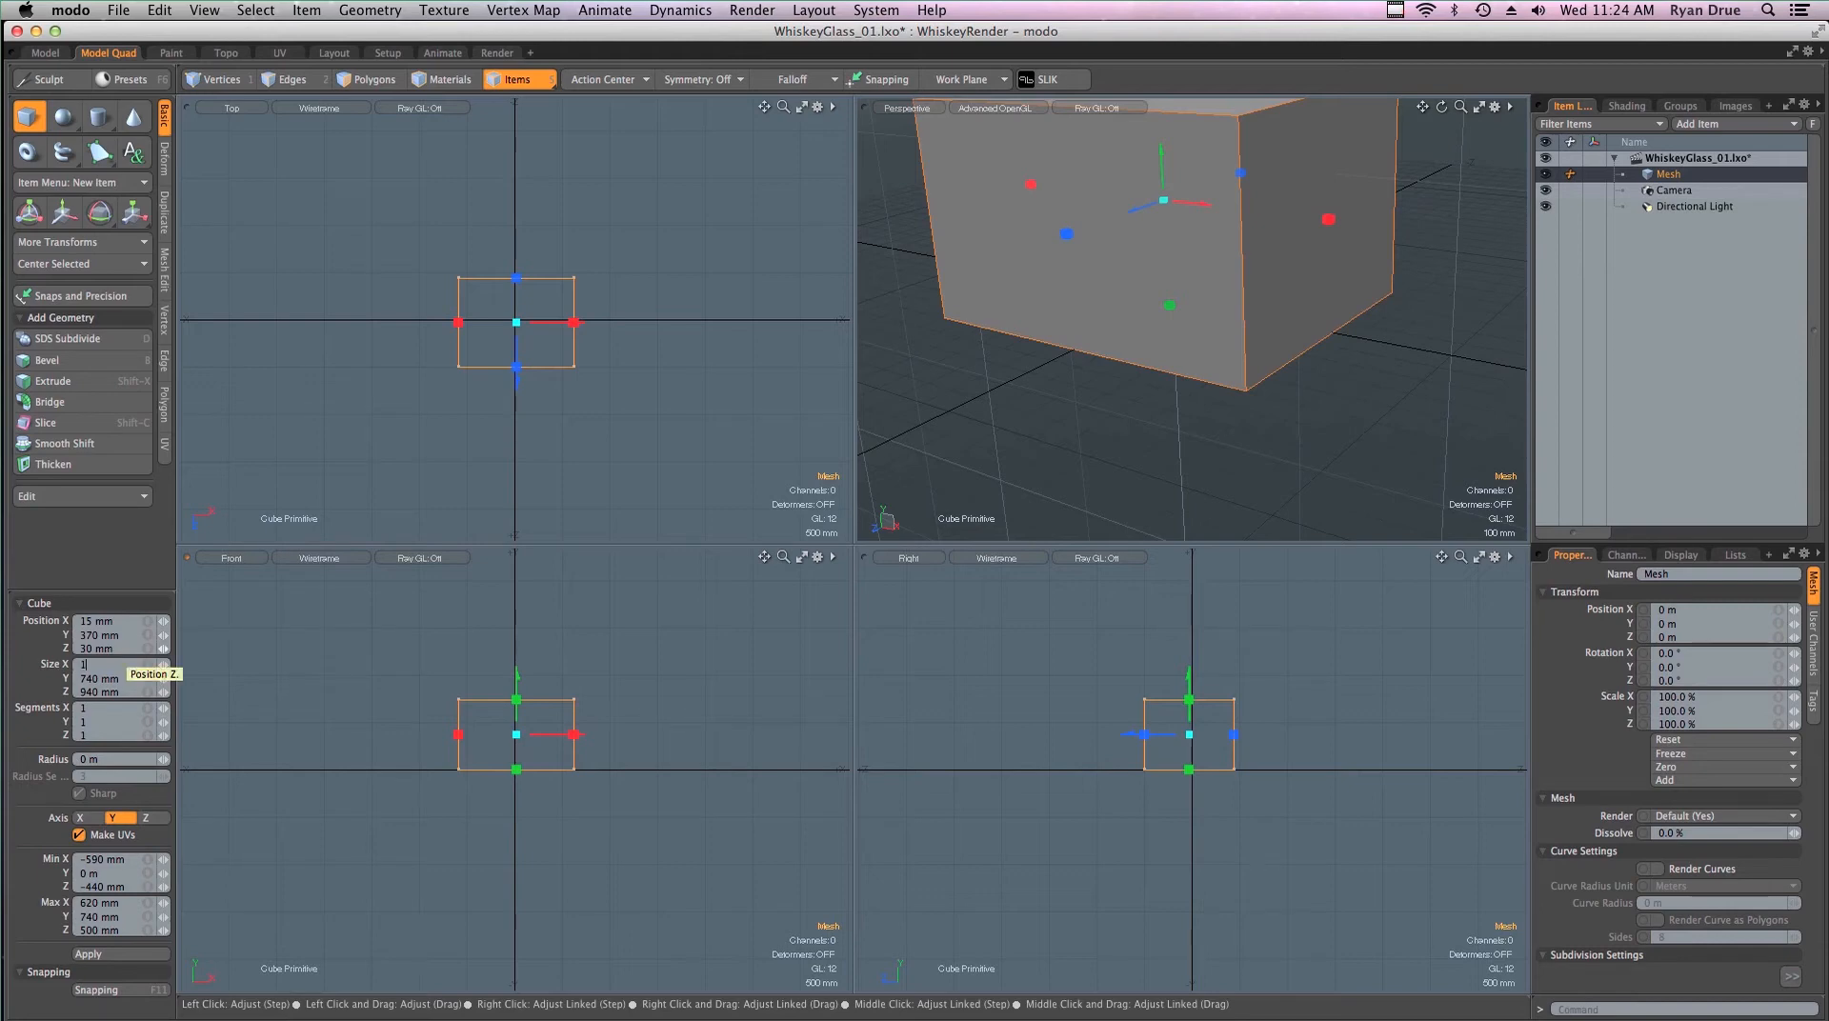
{"action": "key", "text": "Return"}
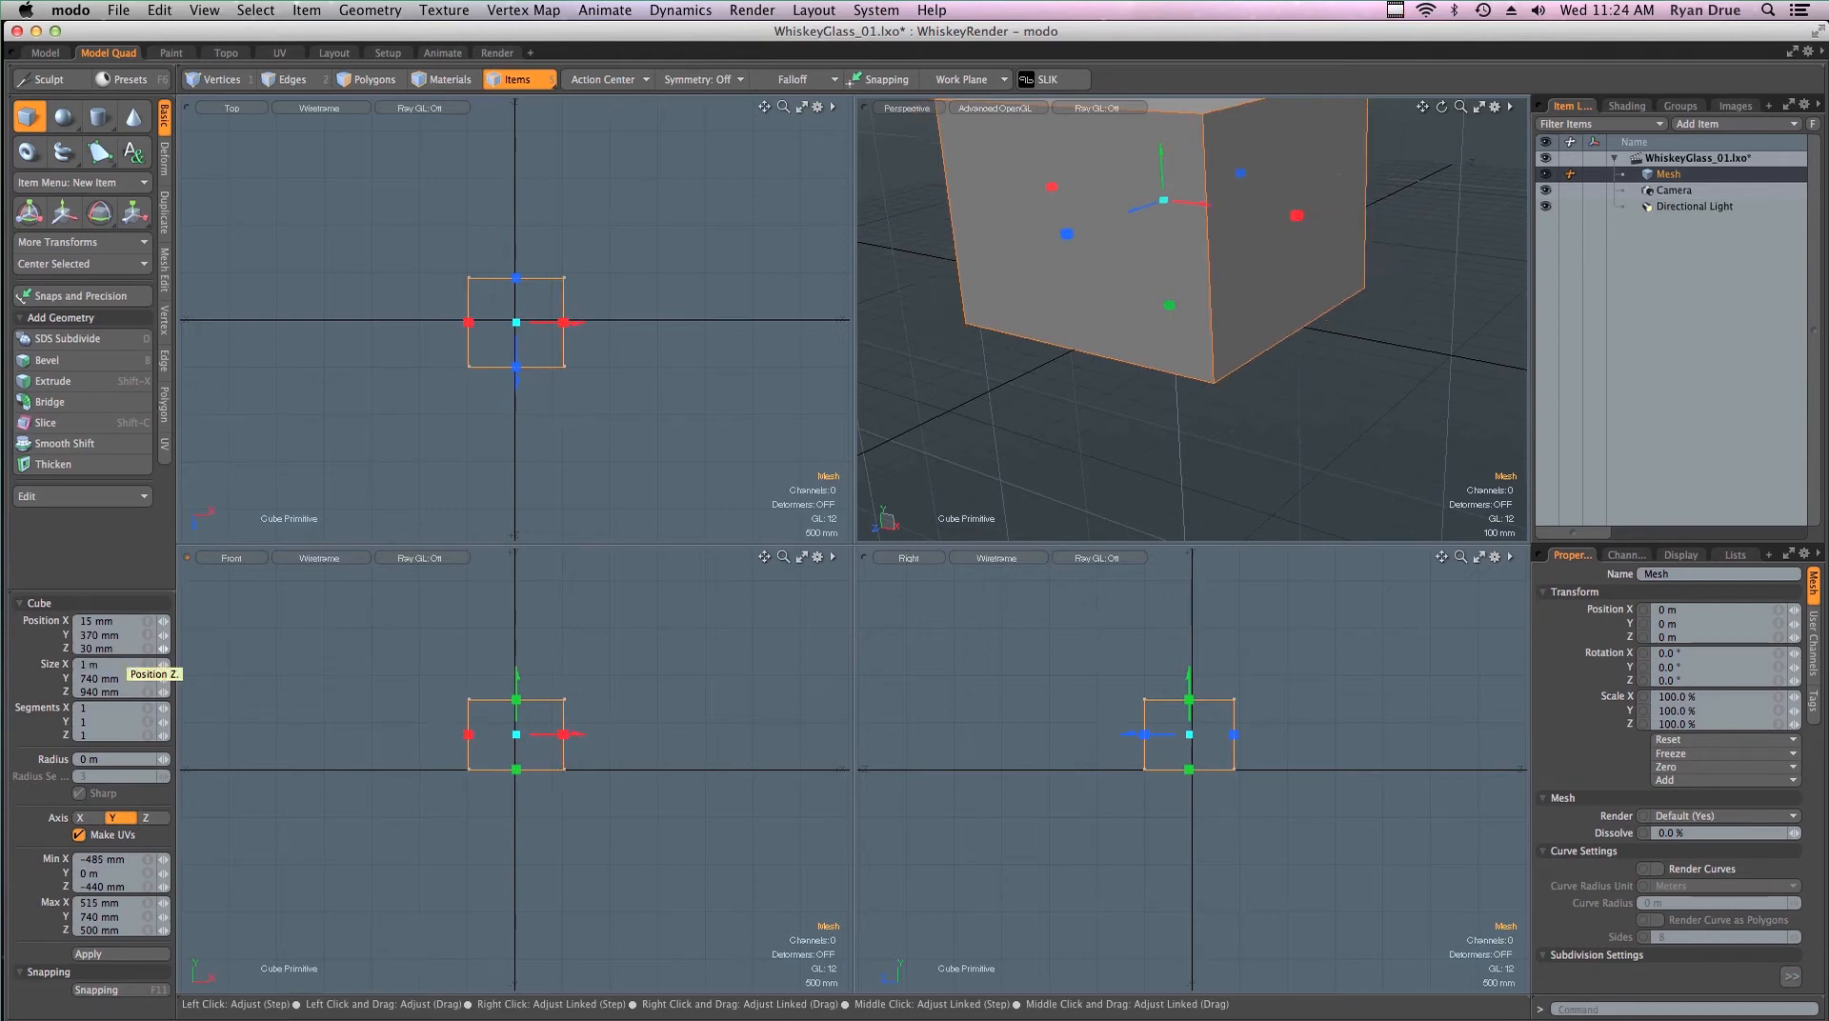
{"action": "left_click", "coordinate": [109, 665]}
{"action": "type", "text": "1'"}
{"action": "key", "text": "Return"}
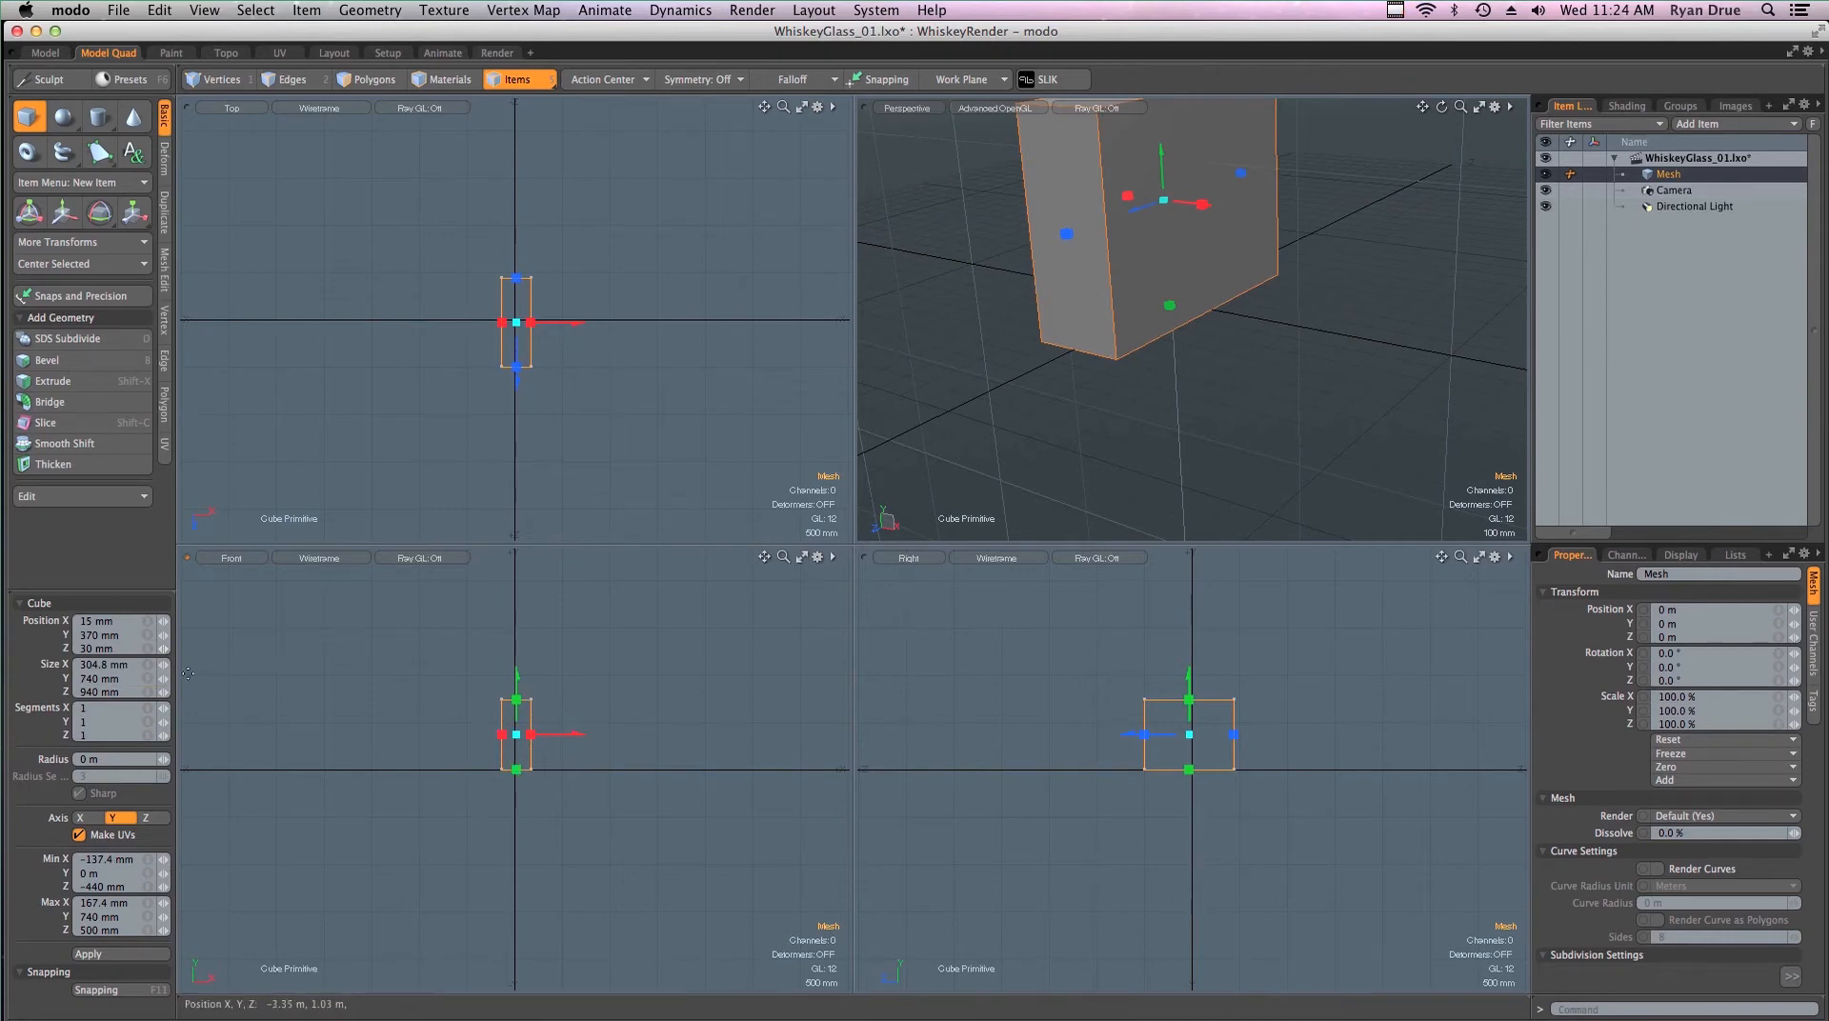
Try to apply the cube's settings, drop the Cube tool, and fit the cube in the Perspective view
{"action": "left_click", "coordinate": [117, 663]}
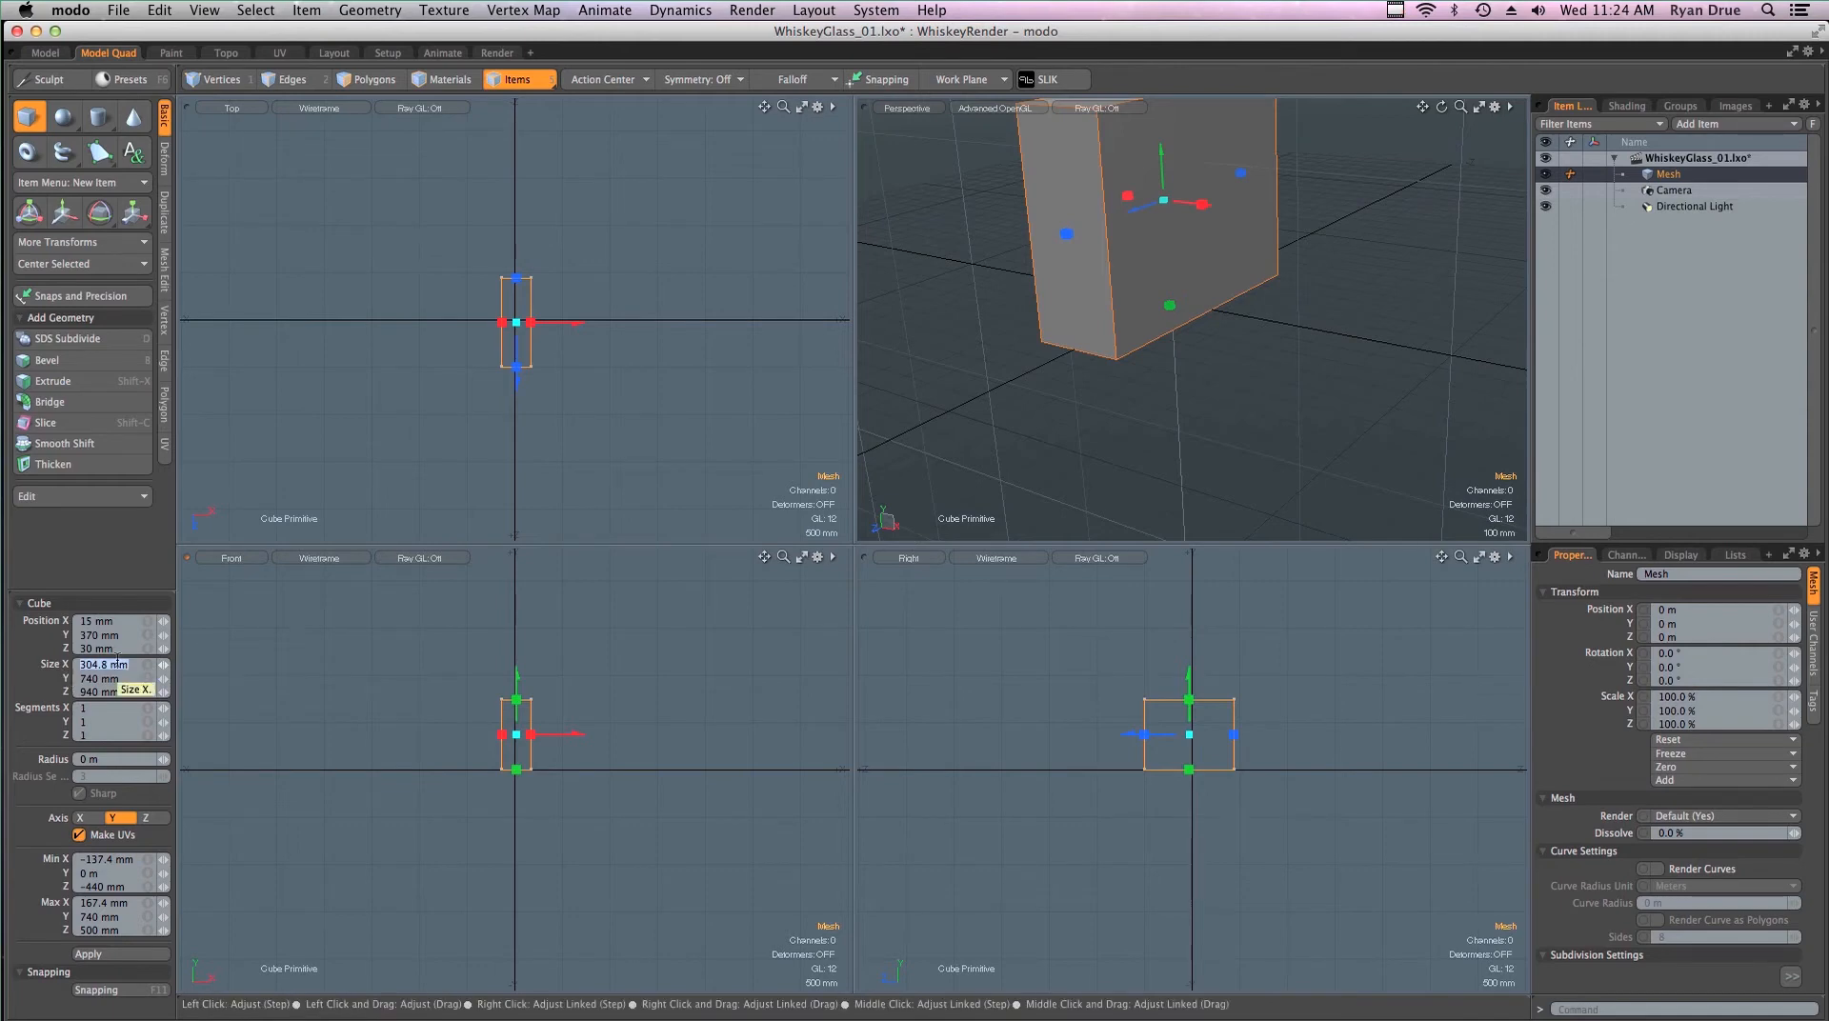
{"action": "left_click", "coordinate": [153, 954]}
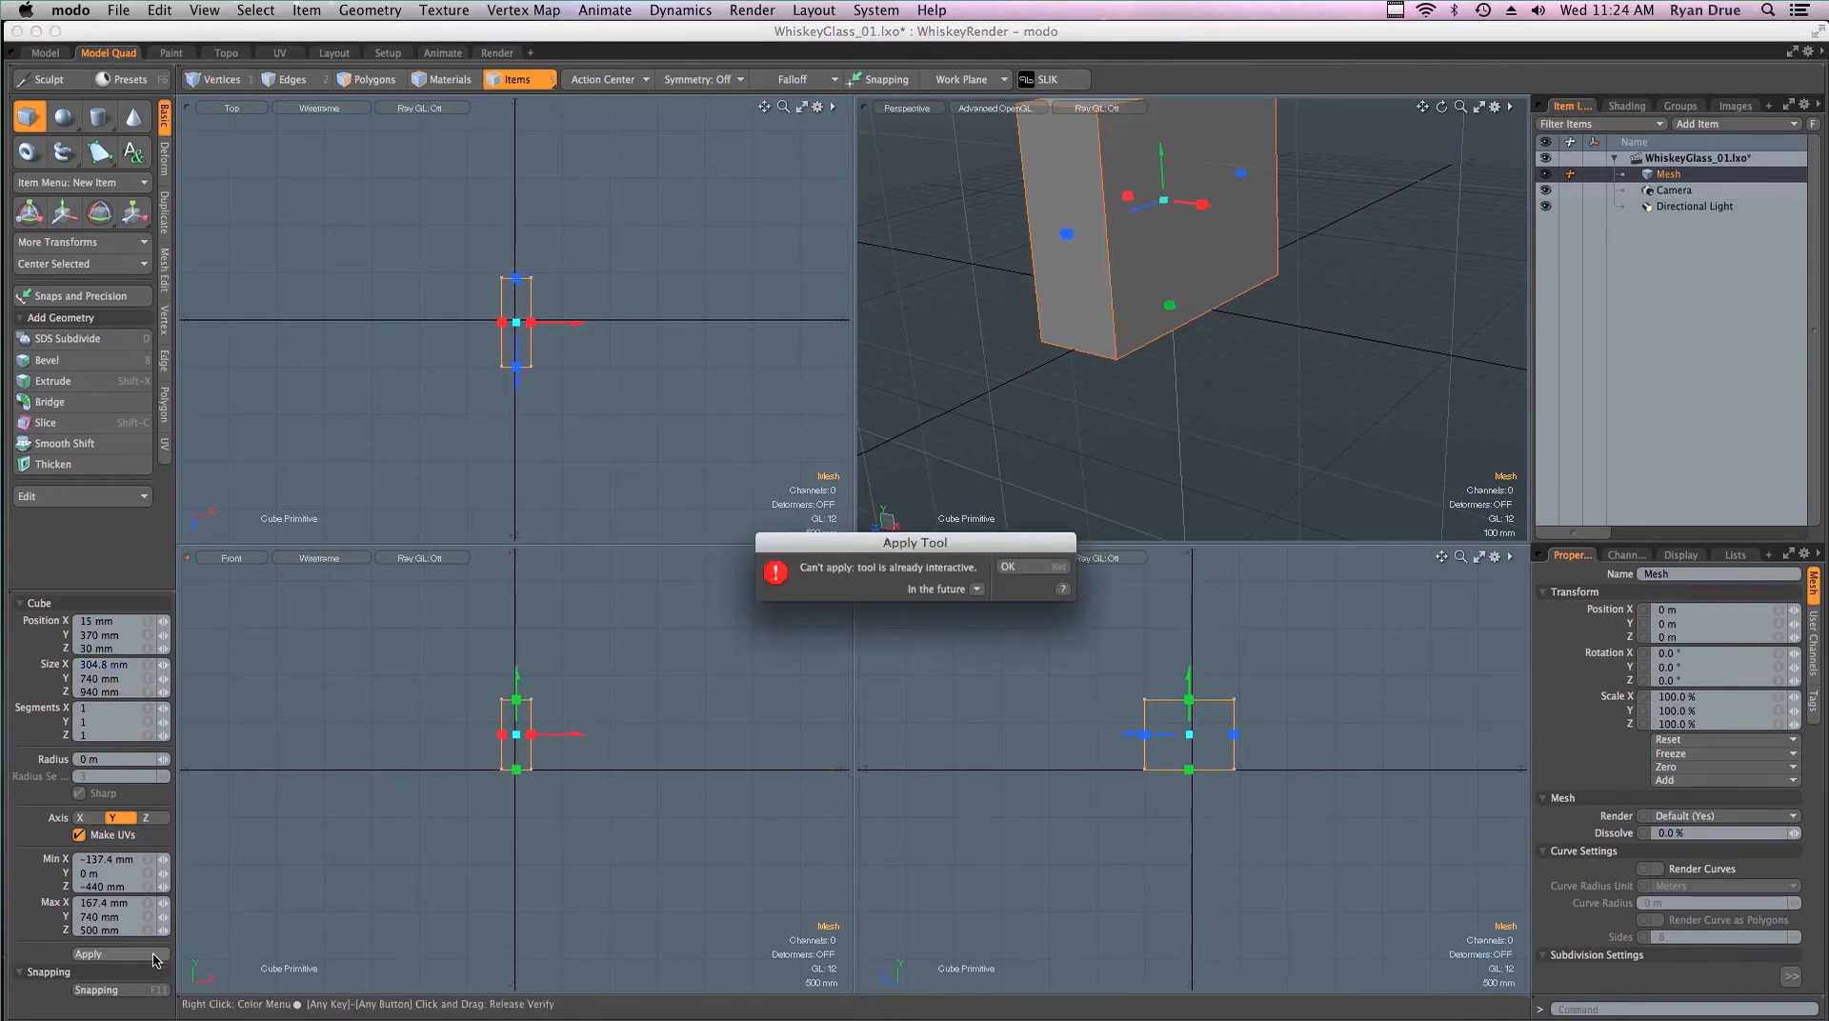
{"action": "left_click", "coordinate": [1010, 567]}
{"action": "key", "text": "space"}
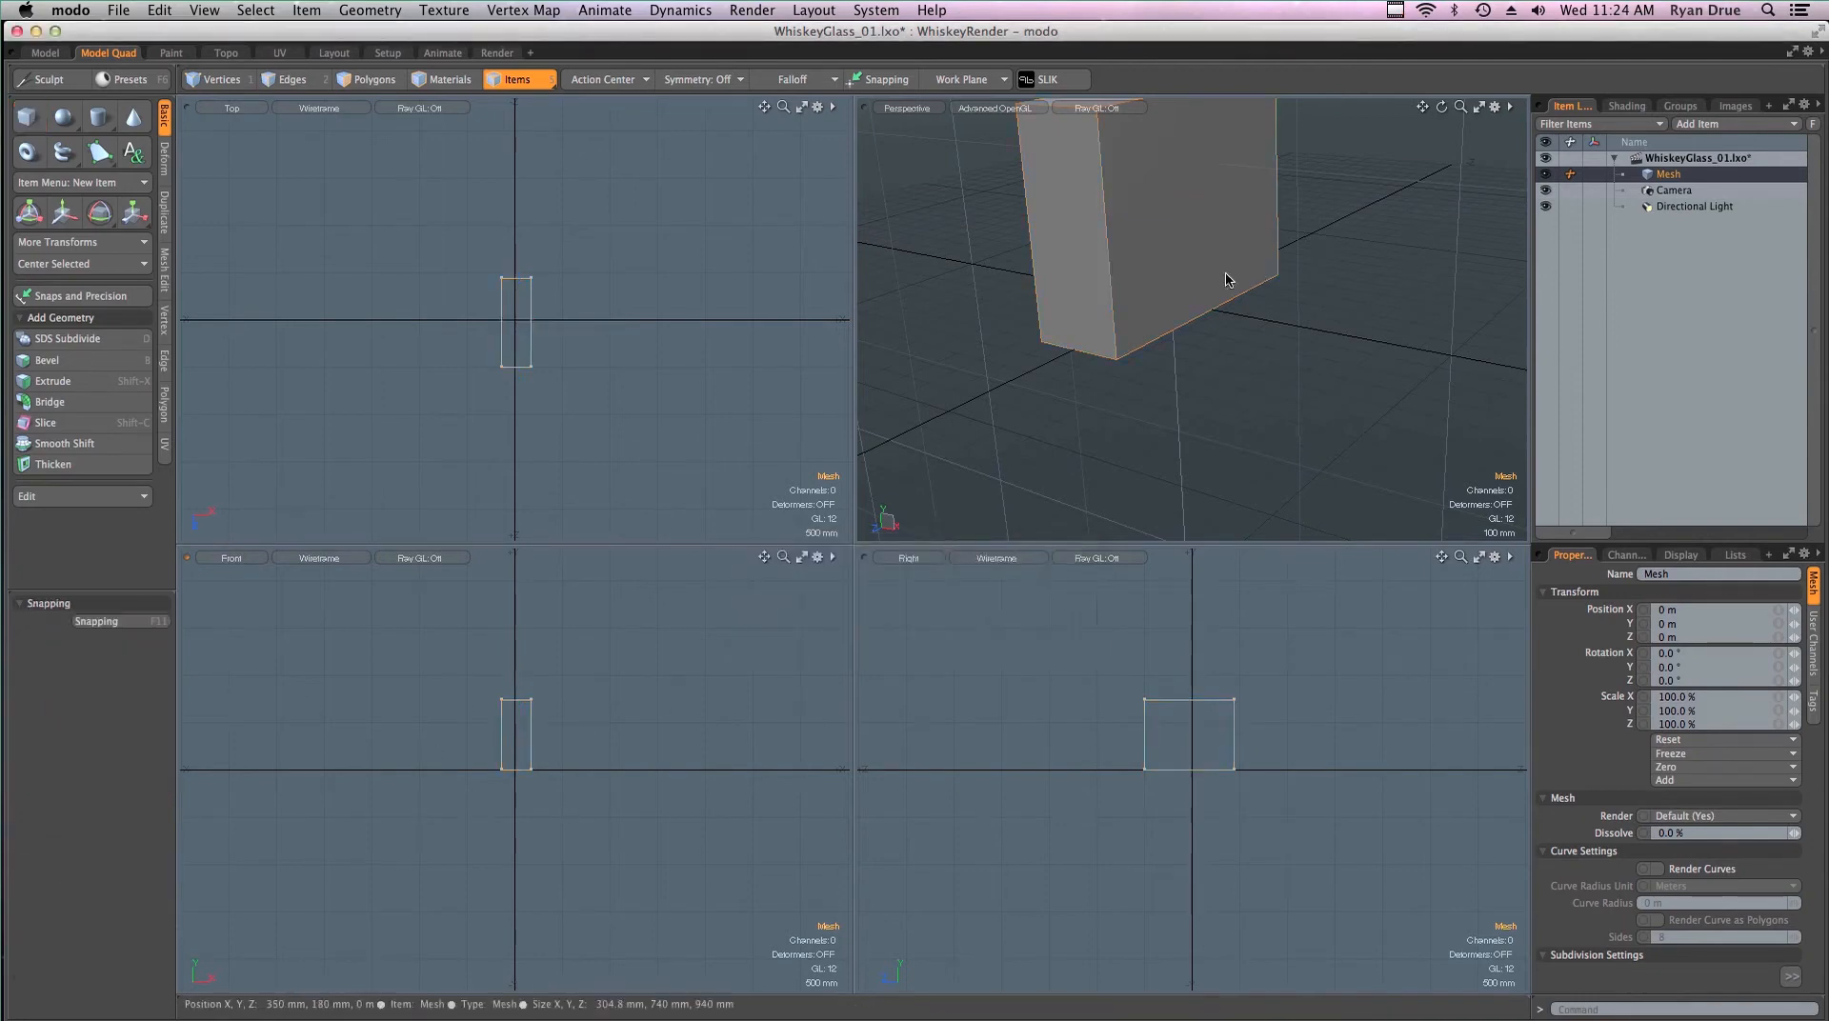
{"action": "key", "text": "a"}
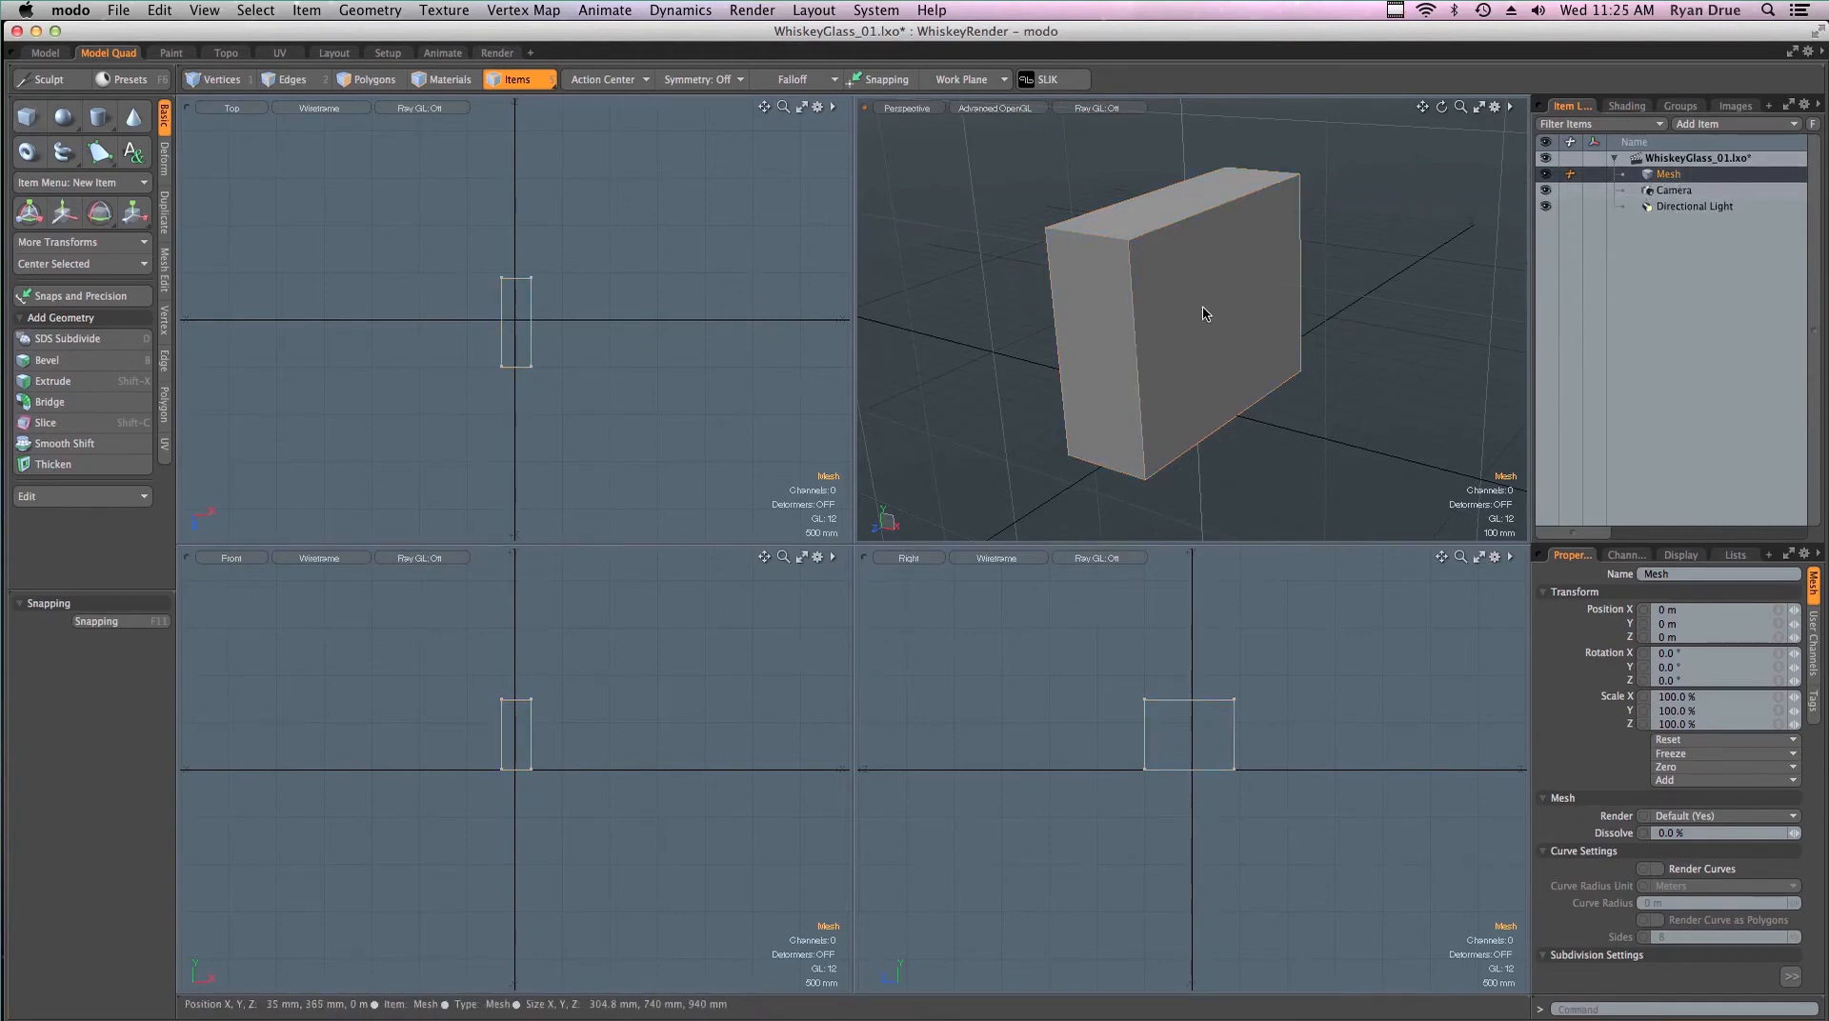
Undo the cube's creation so the Mesh item is empty
{"action": "key", "text": "super+z"}
{"action": "key", "text": "super+z"}
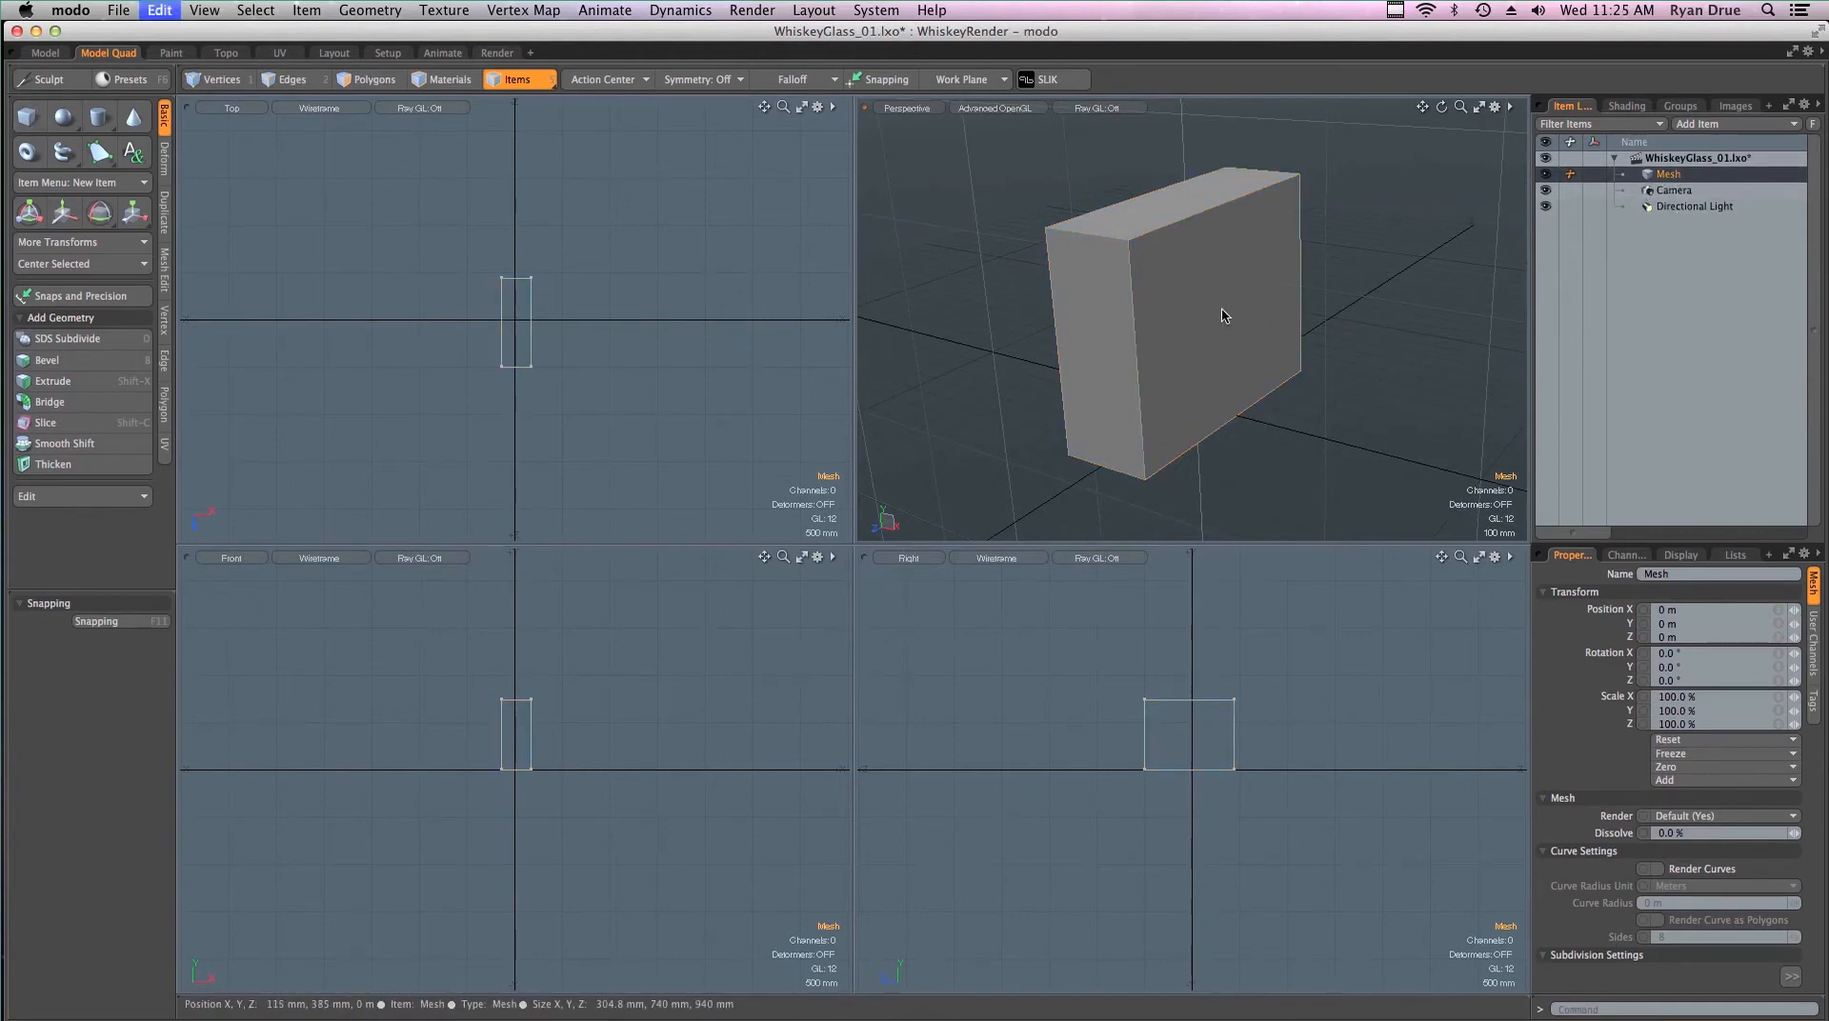
{"action": "key", "text": "super+z"}
{"action": "key", "text": "super+z"}
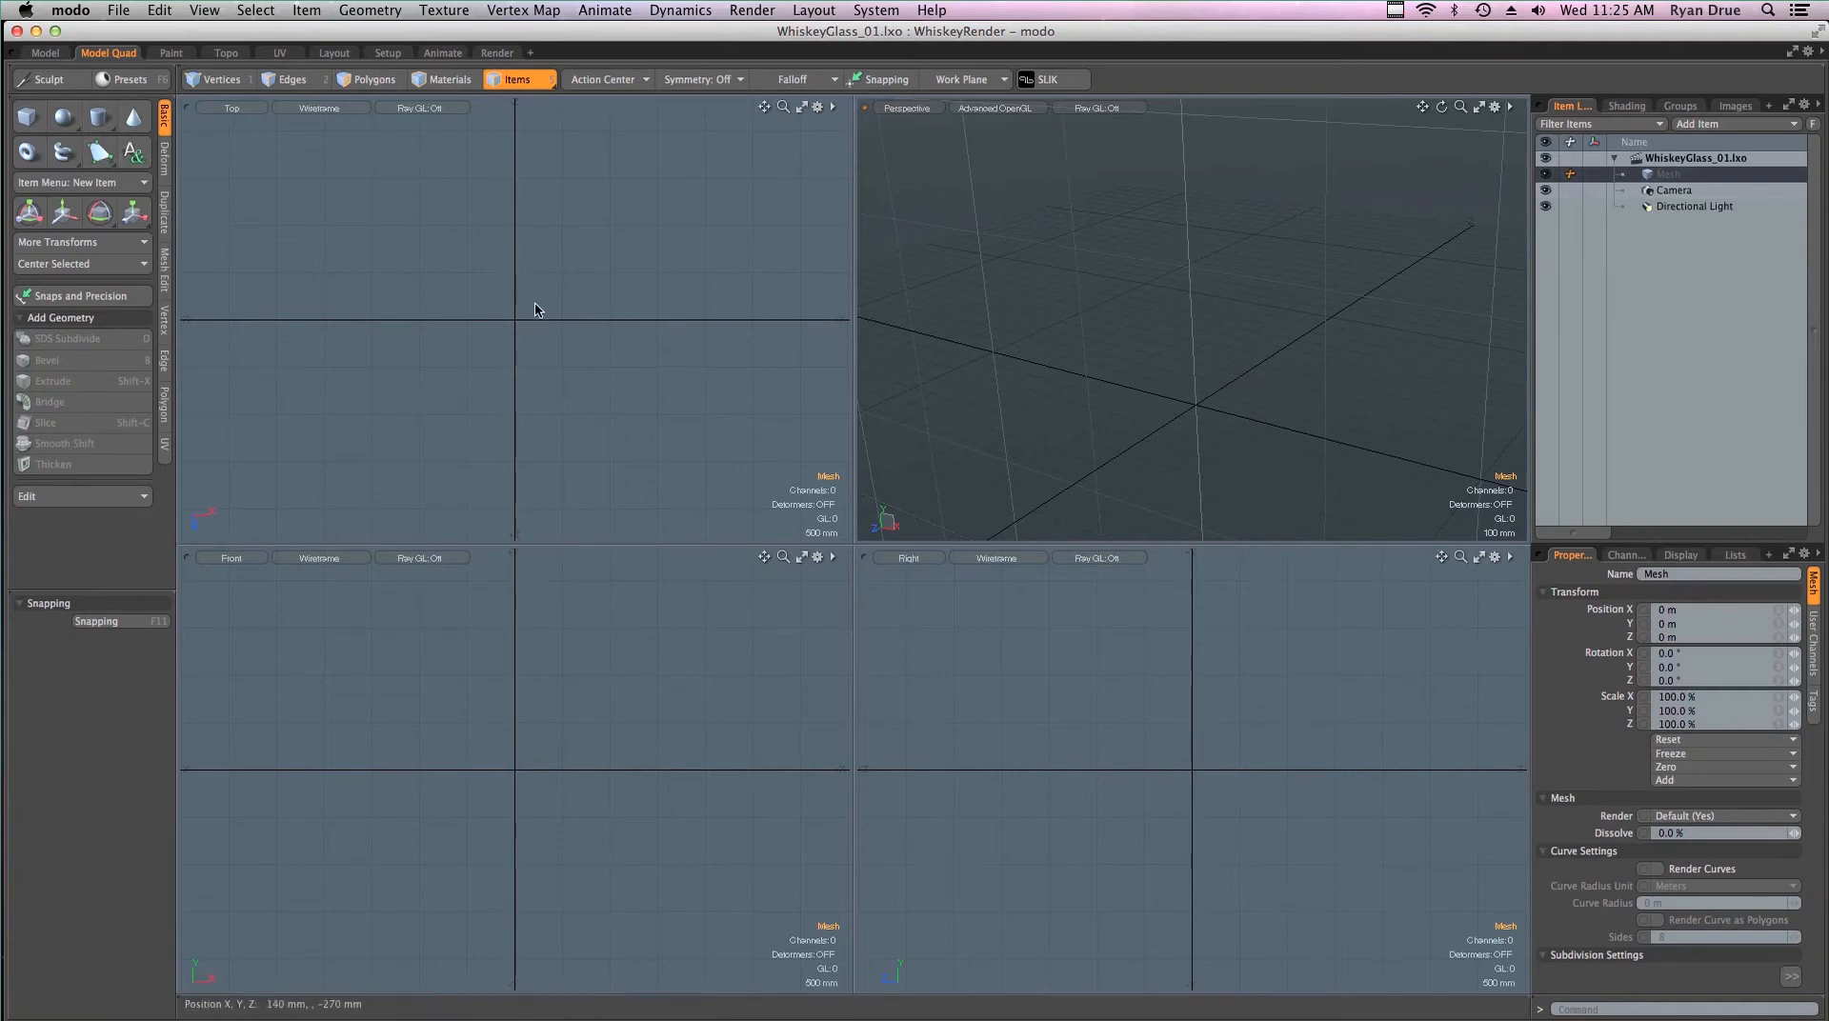
Switch to Preview to examine the whiskey glass reference photos, and return to modo
{"action": "key", "text": "super+Tab"}
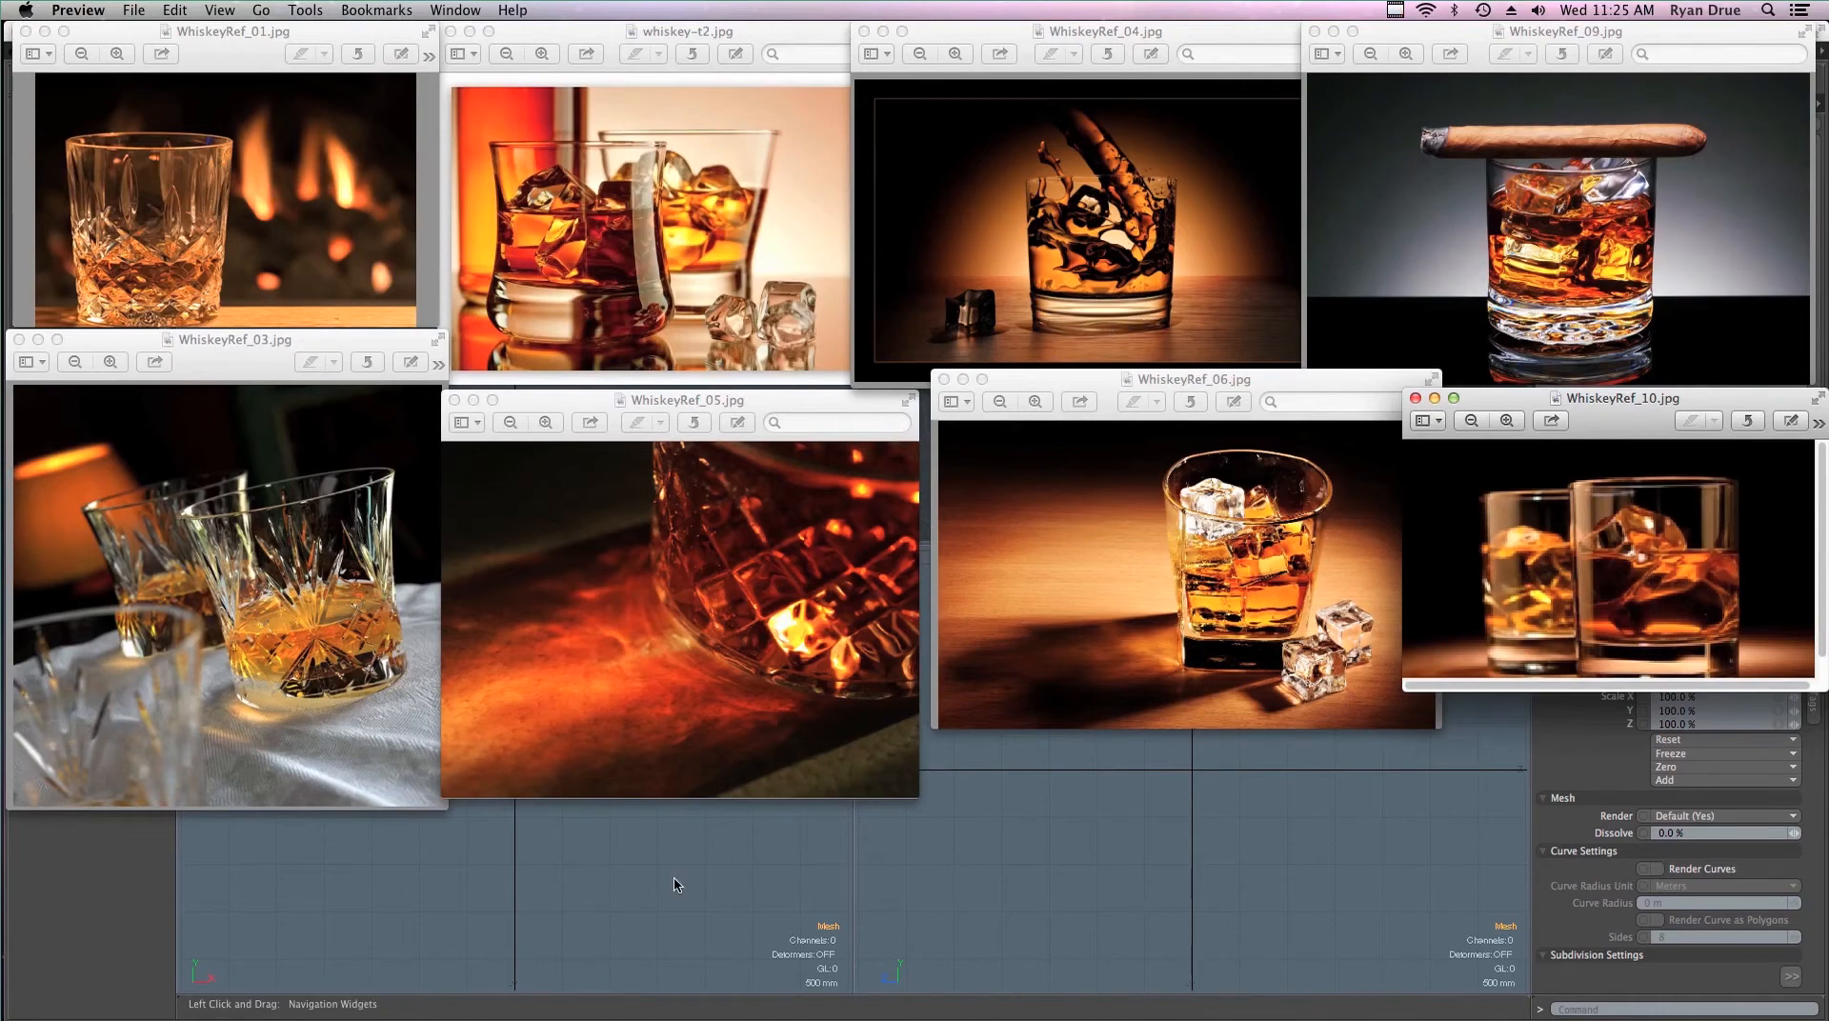
{"action": "left_click", "coordinate": [650, 886]}
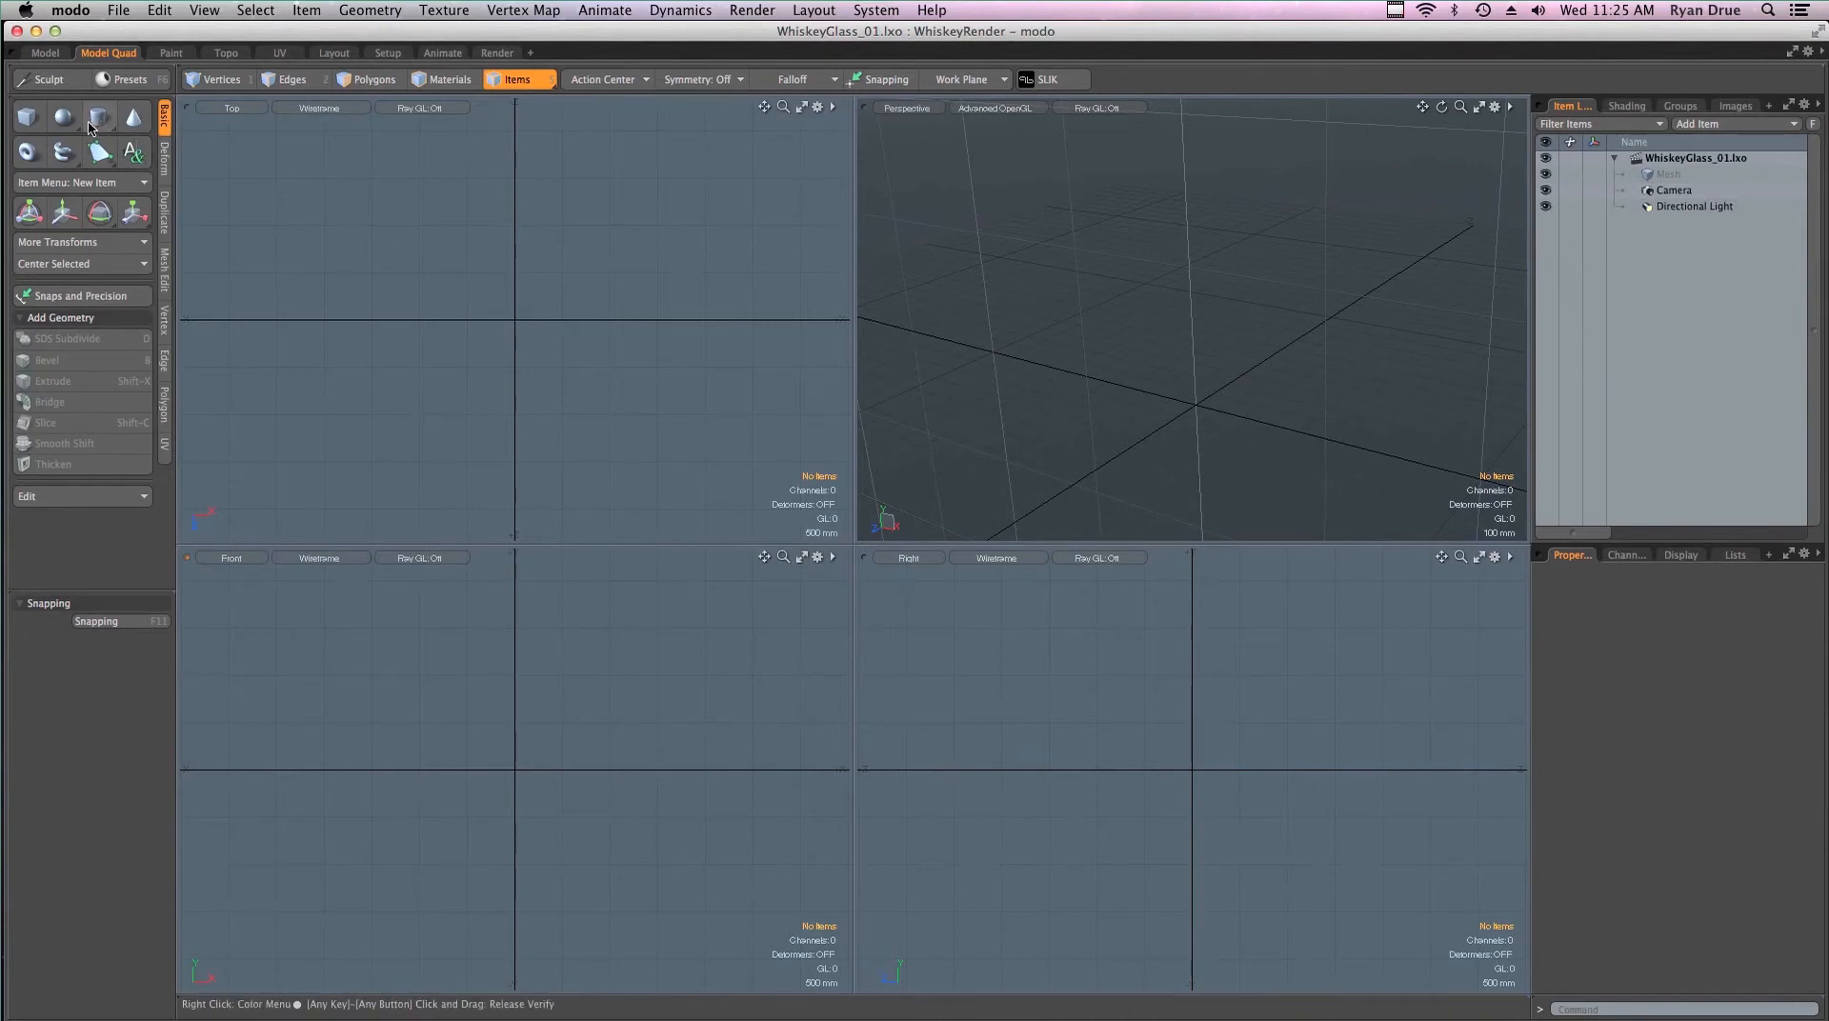
Add a default cylinder as a separate mesh item, view it in Perspective, and undo its creation
{"action": "key", "text": "shift"}
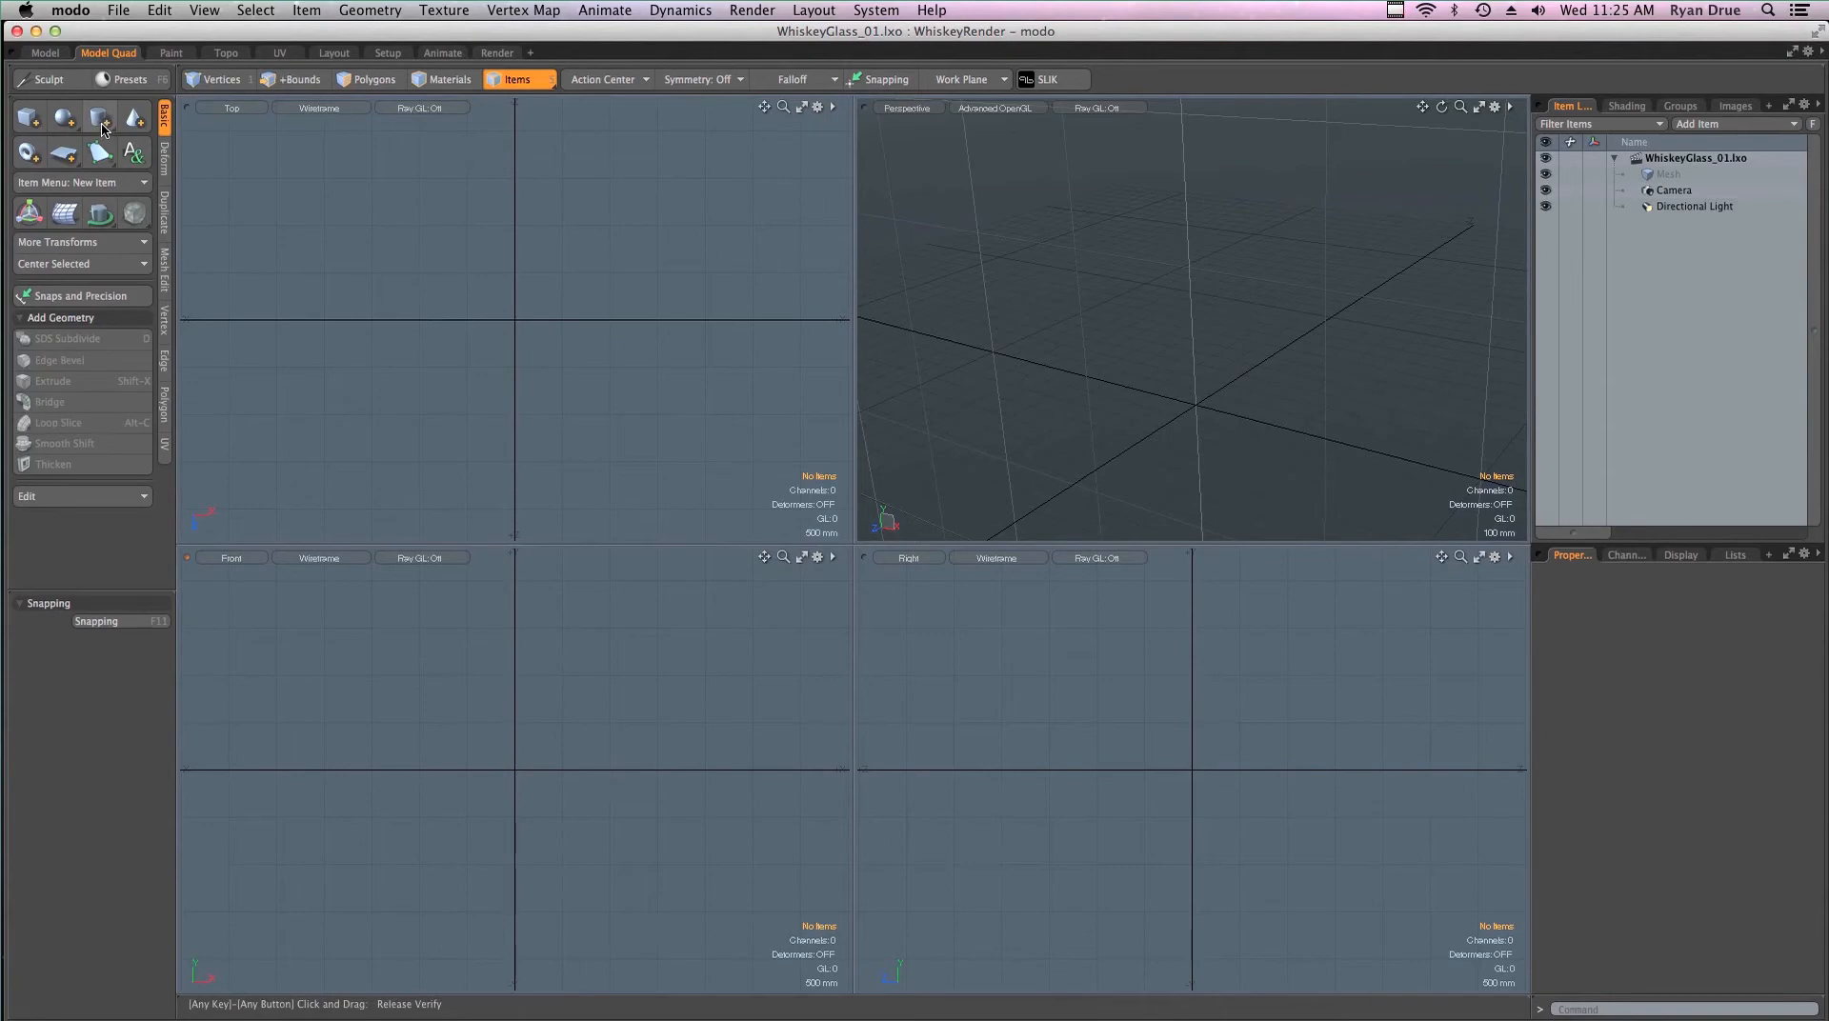
{"action": "left_click", "coordinate": [100, 118], "text": "shift"}
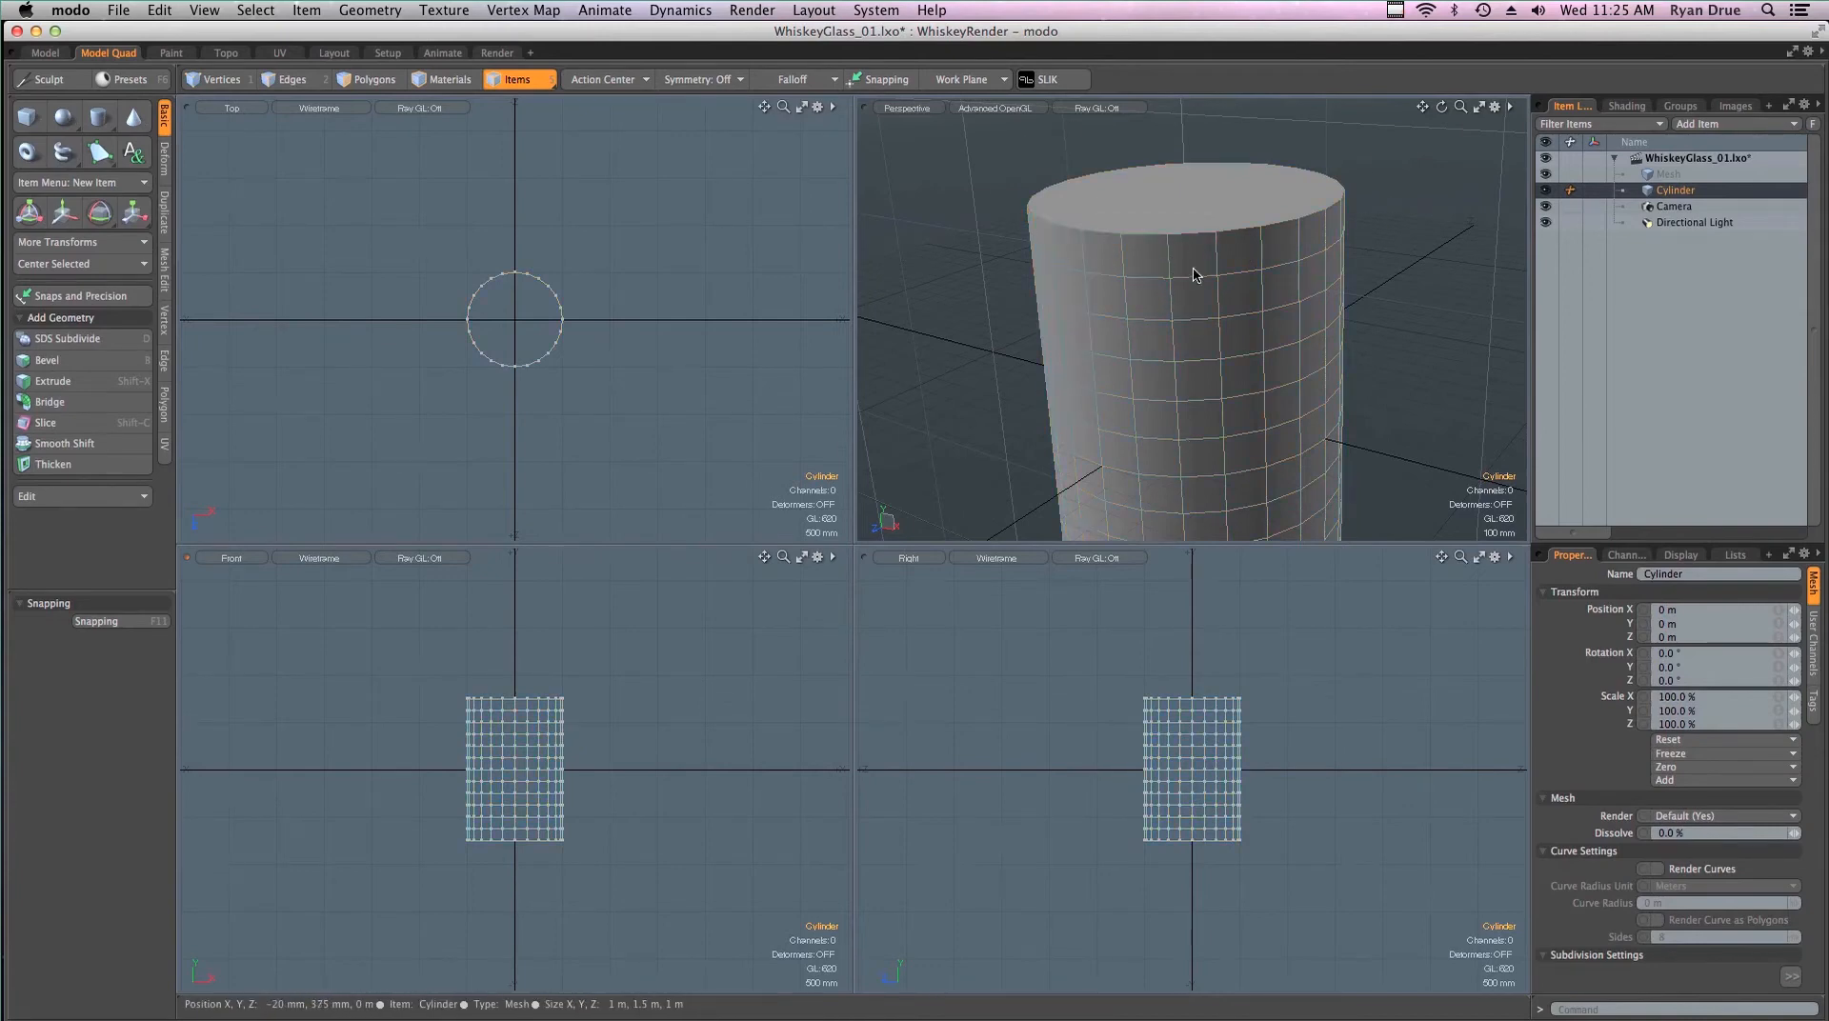
{"action": "left_click_drag", "start_coordinate": [1214, 436], "coordinate": [1184, 229], "text": "alt+shift"}
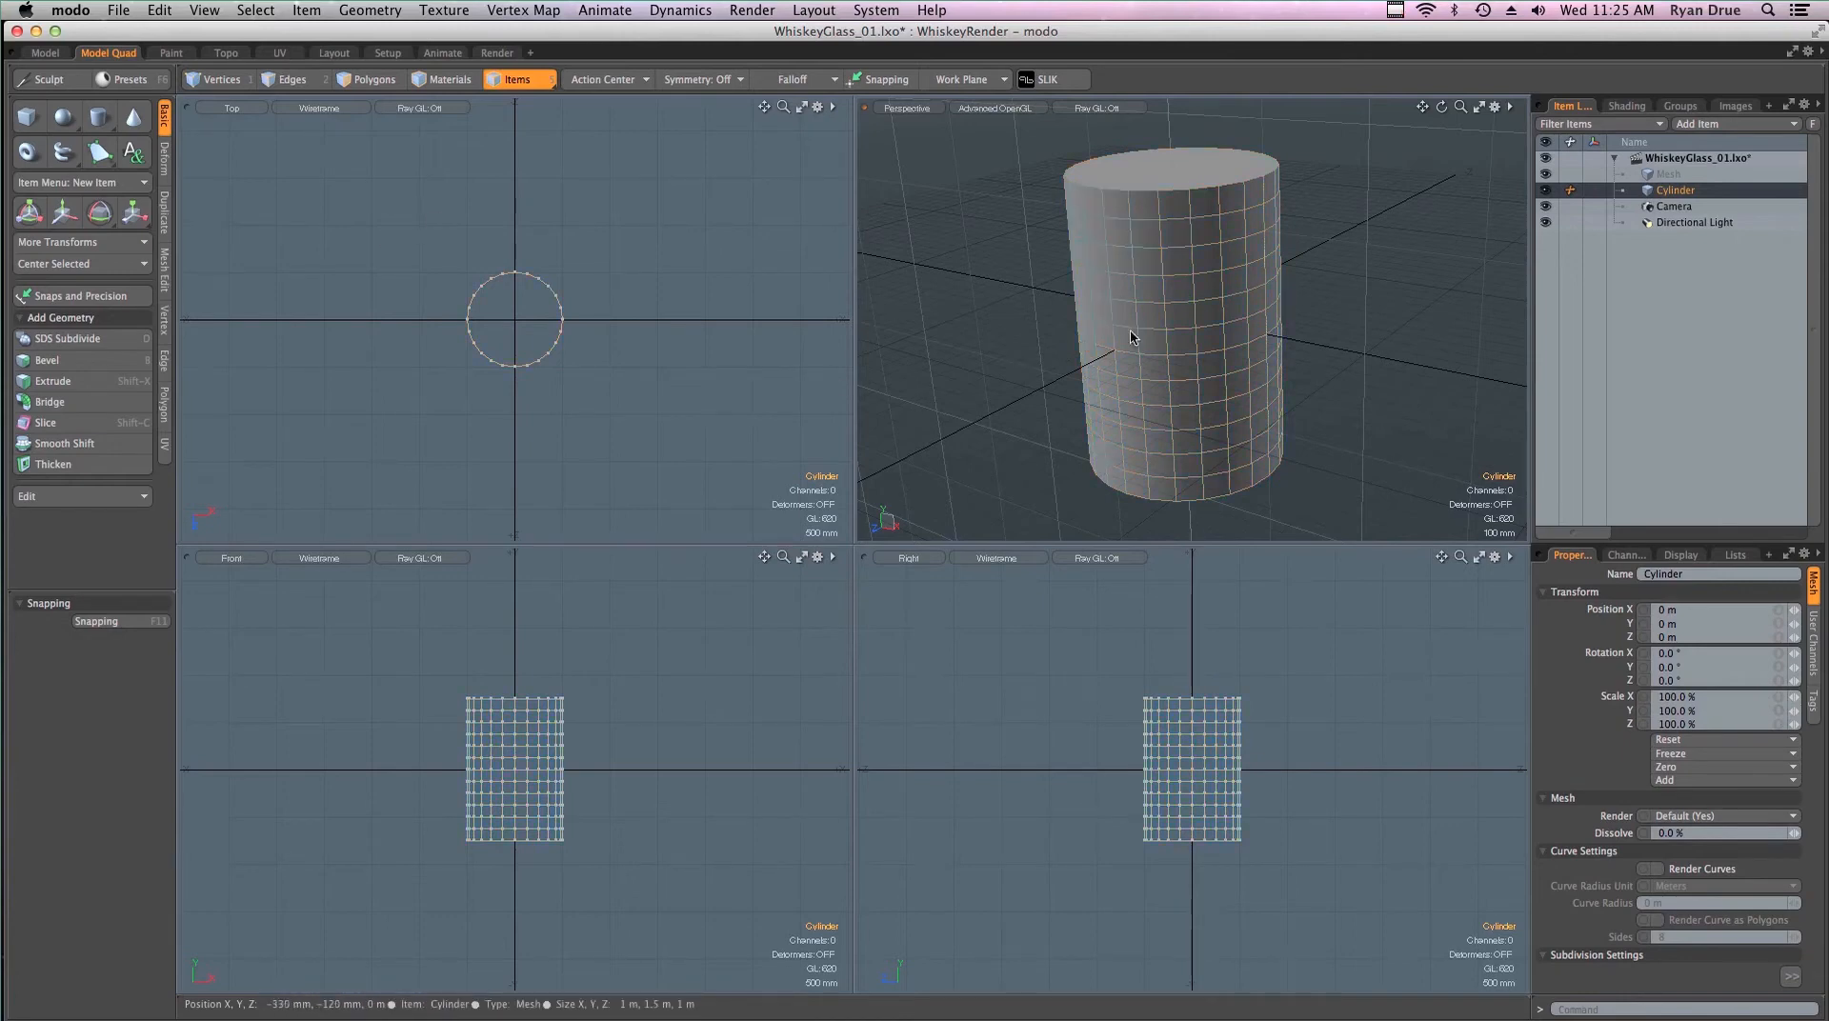
{"action": "key", "text": "super+z"}
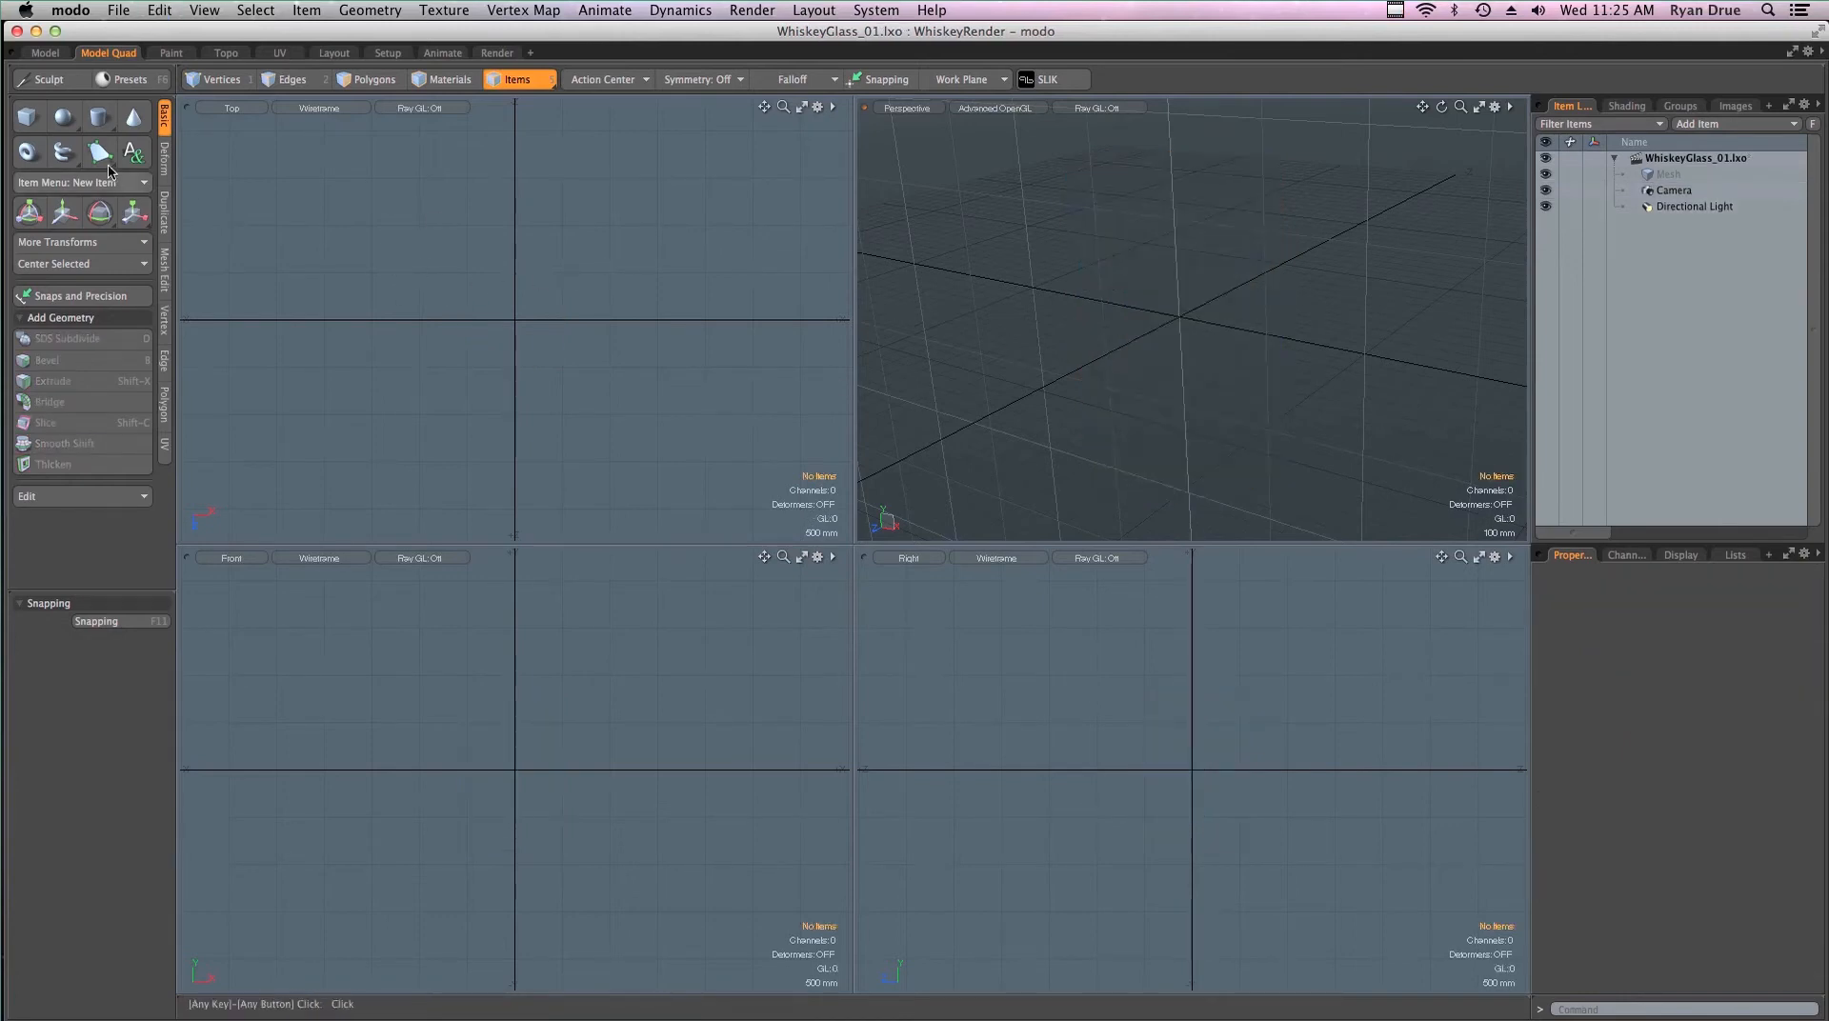
Draw and undo an elliptical cylinder base in the Top view, and redraw a uniform cylinder around the origin with about 1.11 m radius
{"action": "left_click", "coordinate": [106, 120]}
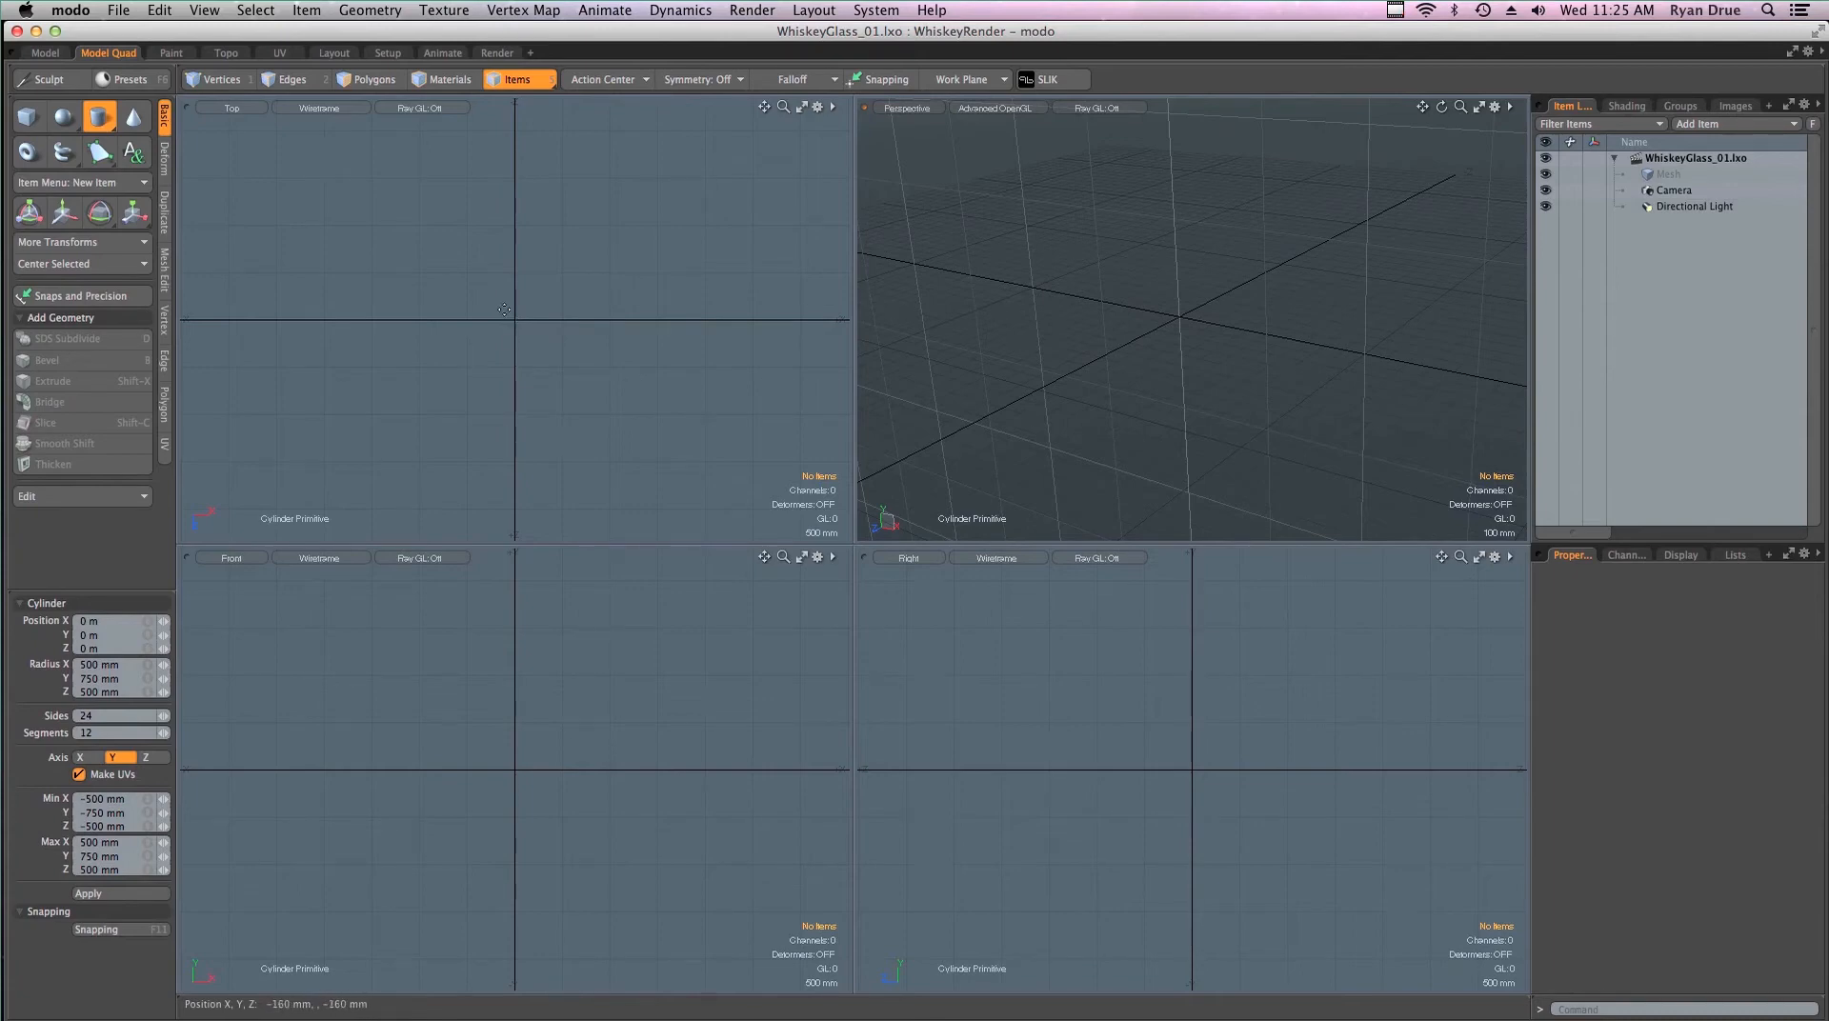
{"action": "left_click_drag", "start_coordinate": [491, 299], "coordinate": [553, 338]}
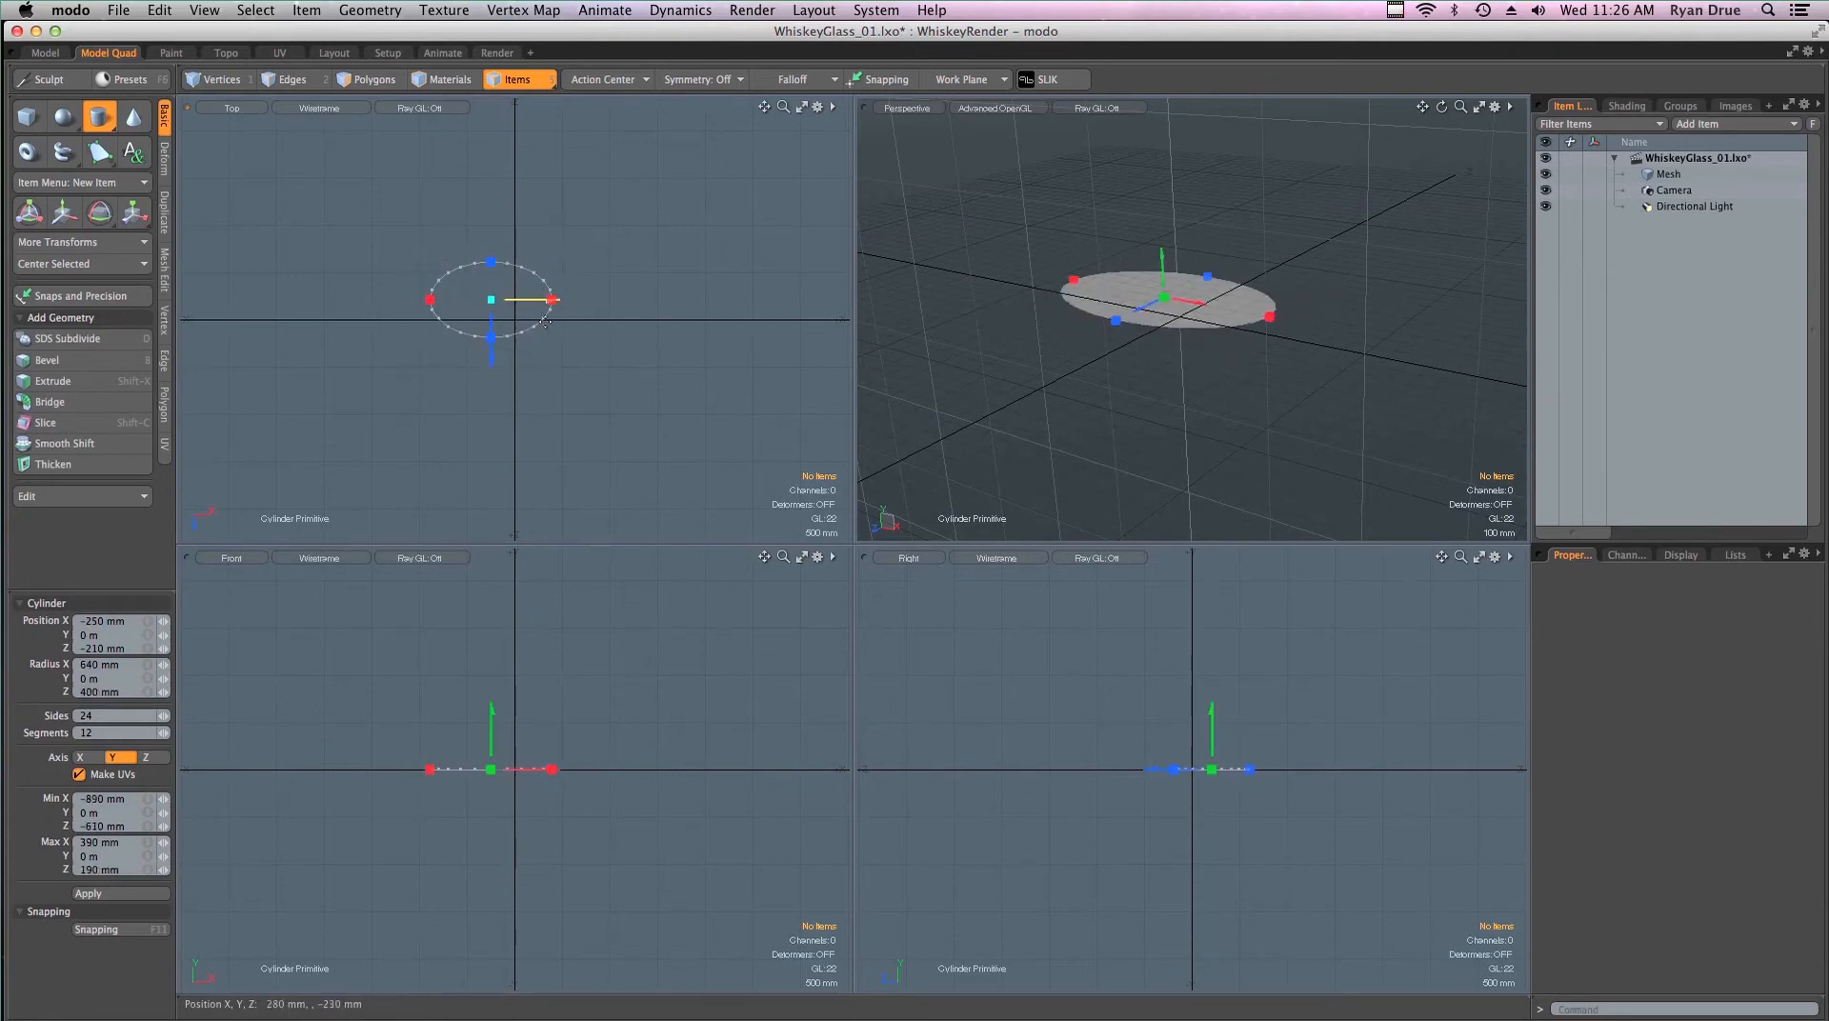
{"action": "key", "text": "super+z"}
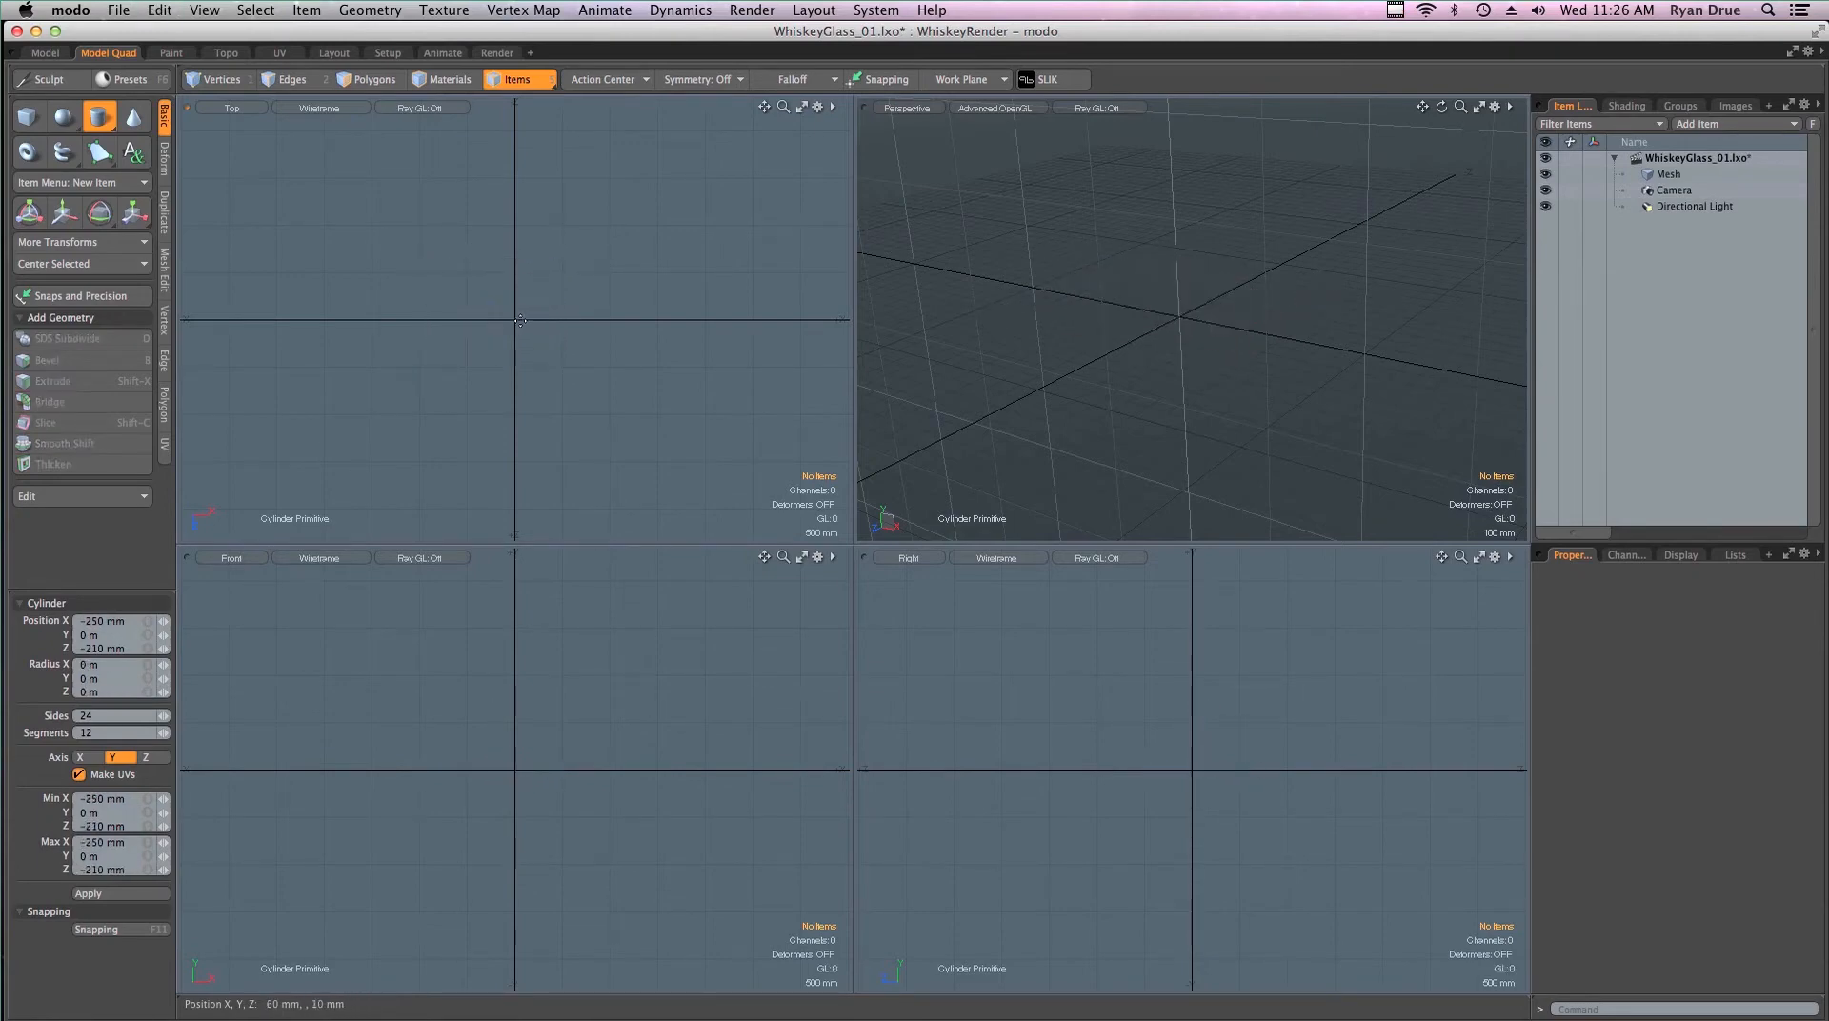
{"action": "left_click_drag", "start_coordinate": [515, 320], "coordinate": [622, 320], "text": "ctrl"}
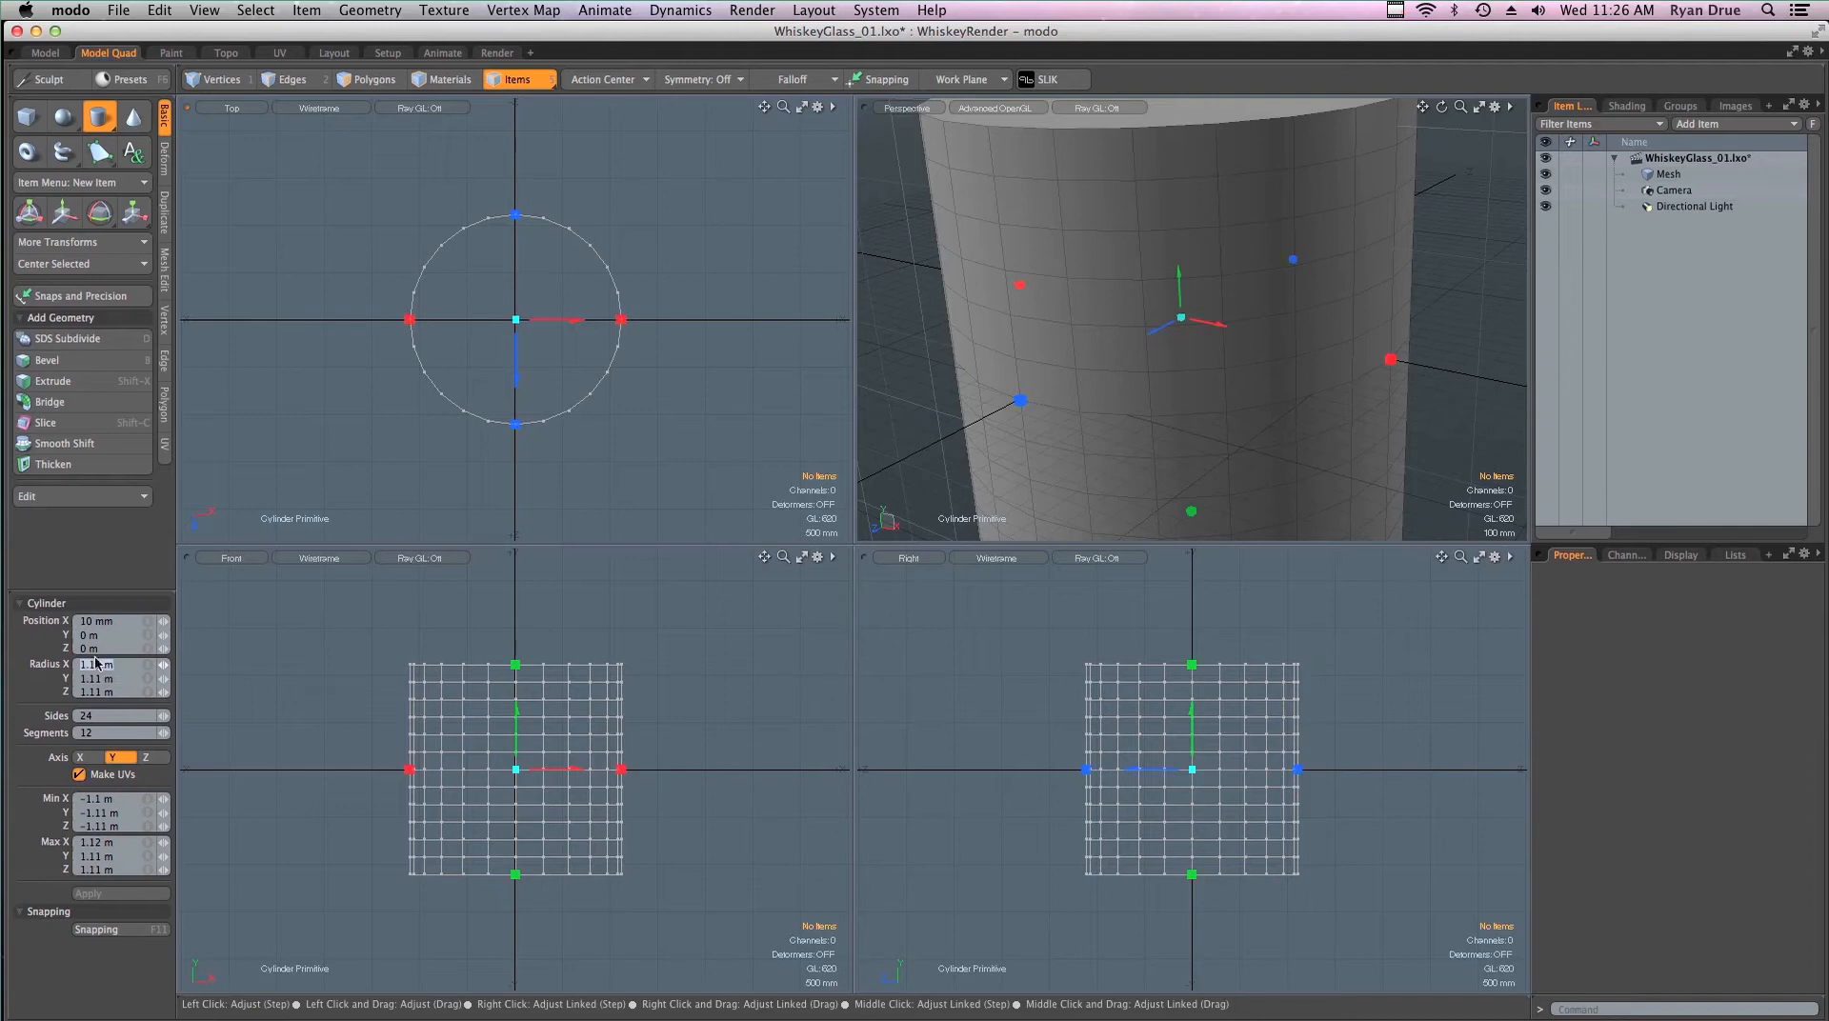
Set the cylinder's radii to 2' in X, 4' in Y and 2' in Z
{"action": "type", "text": "2"}
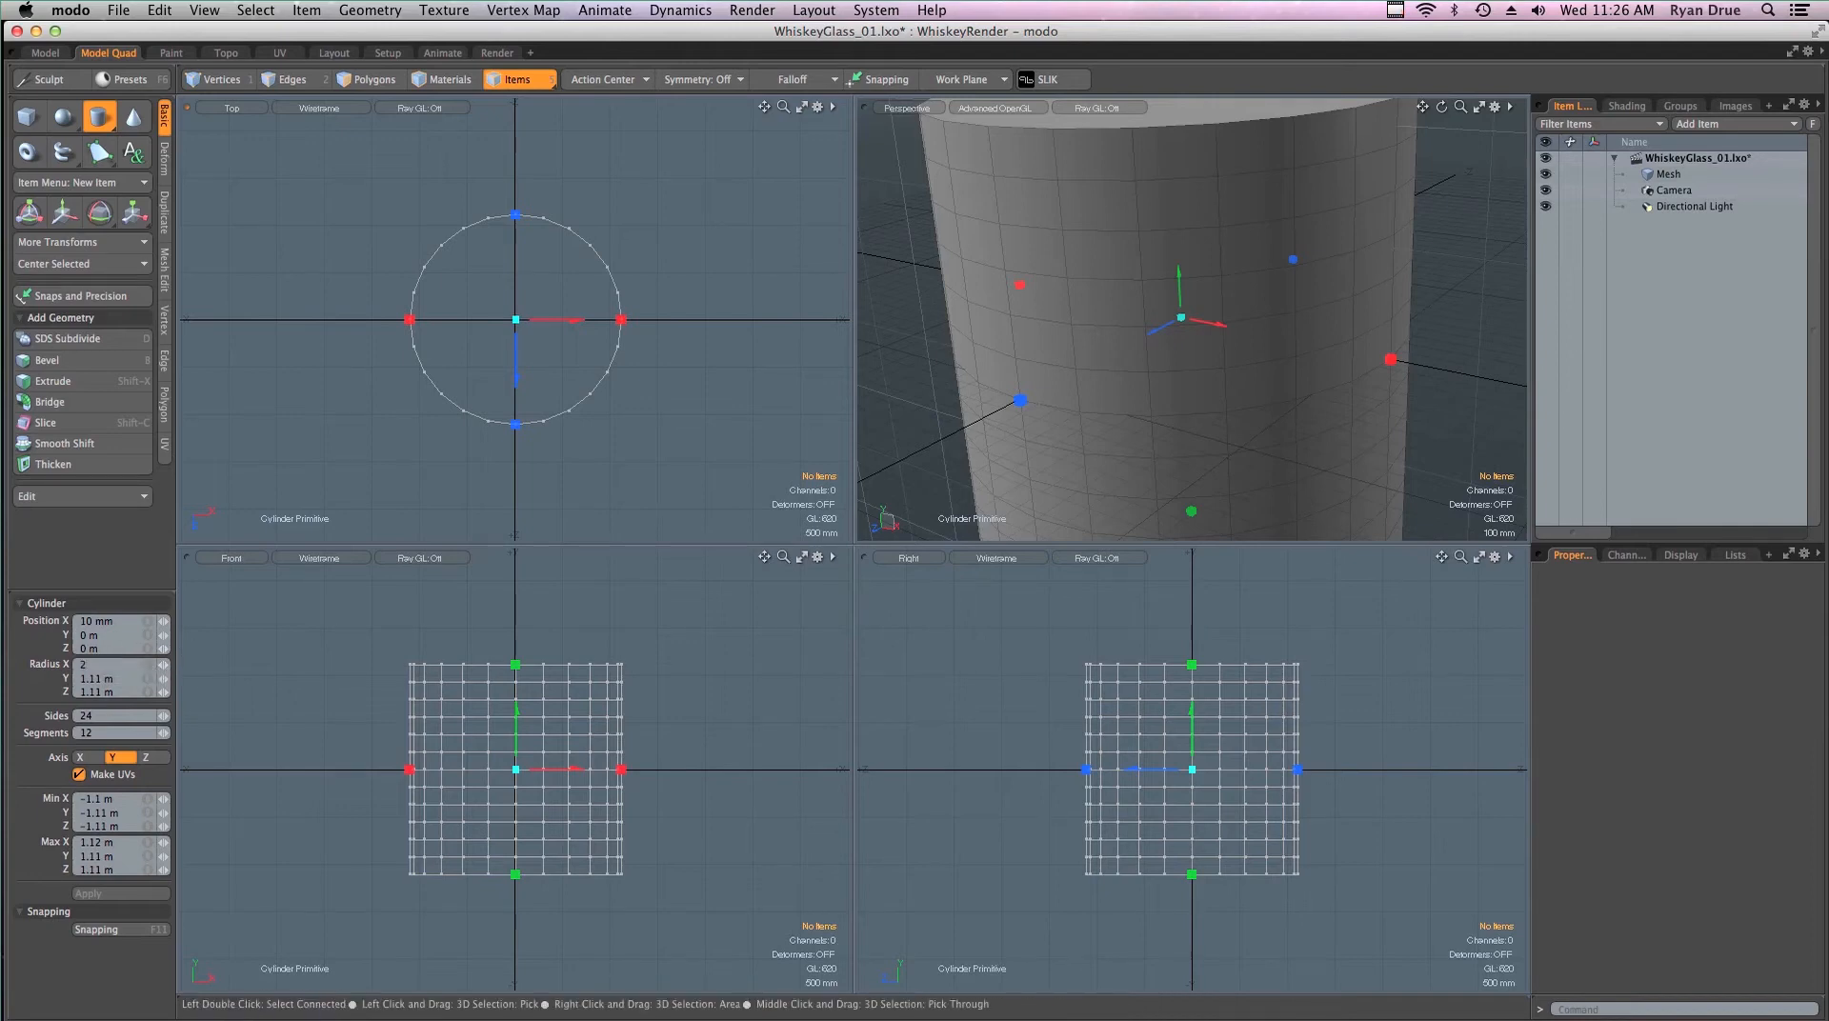
{"action": "type", "text": "'"}
{"action": "key", "text": "Tab"}
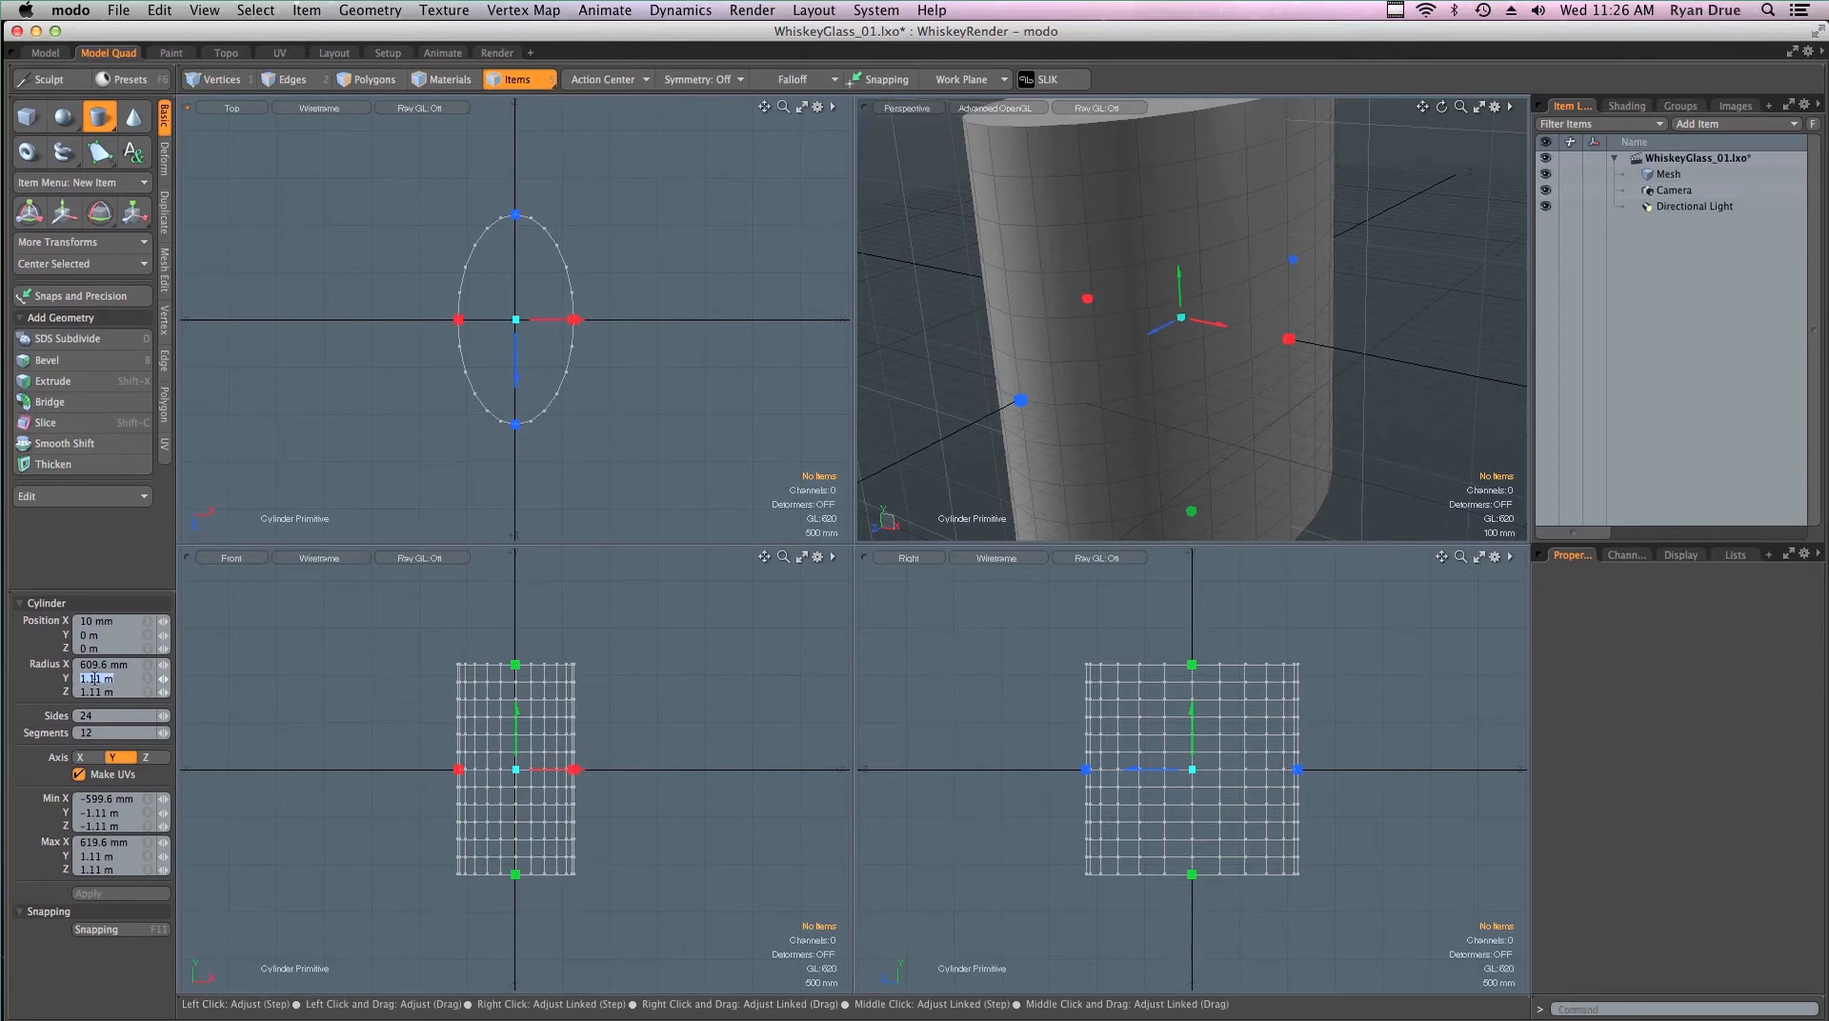
{"action": "type", "text": "4'"}
{"action": "key", "text": "Tab"}
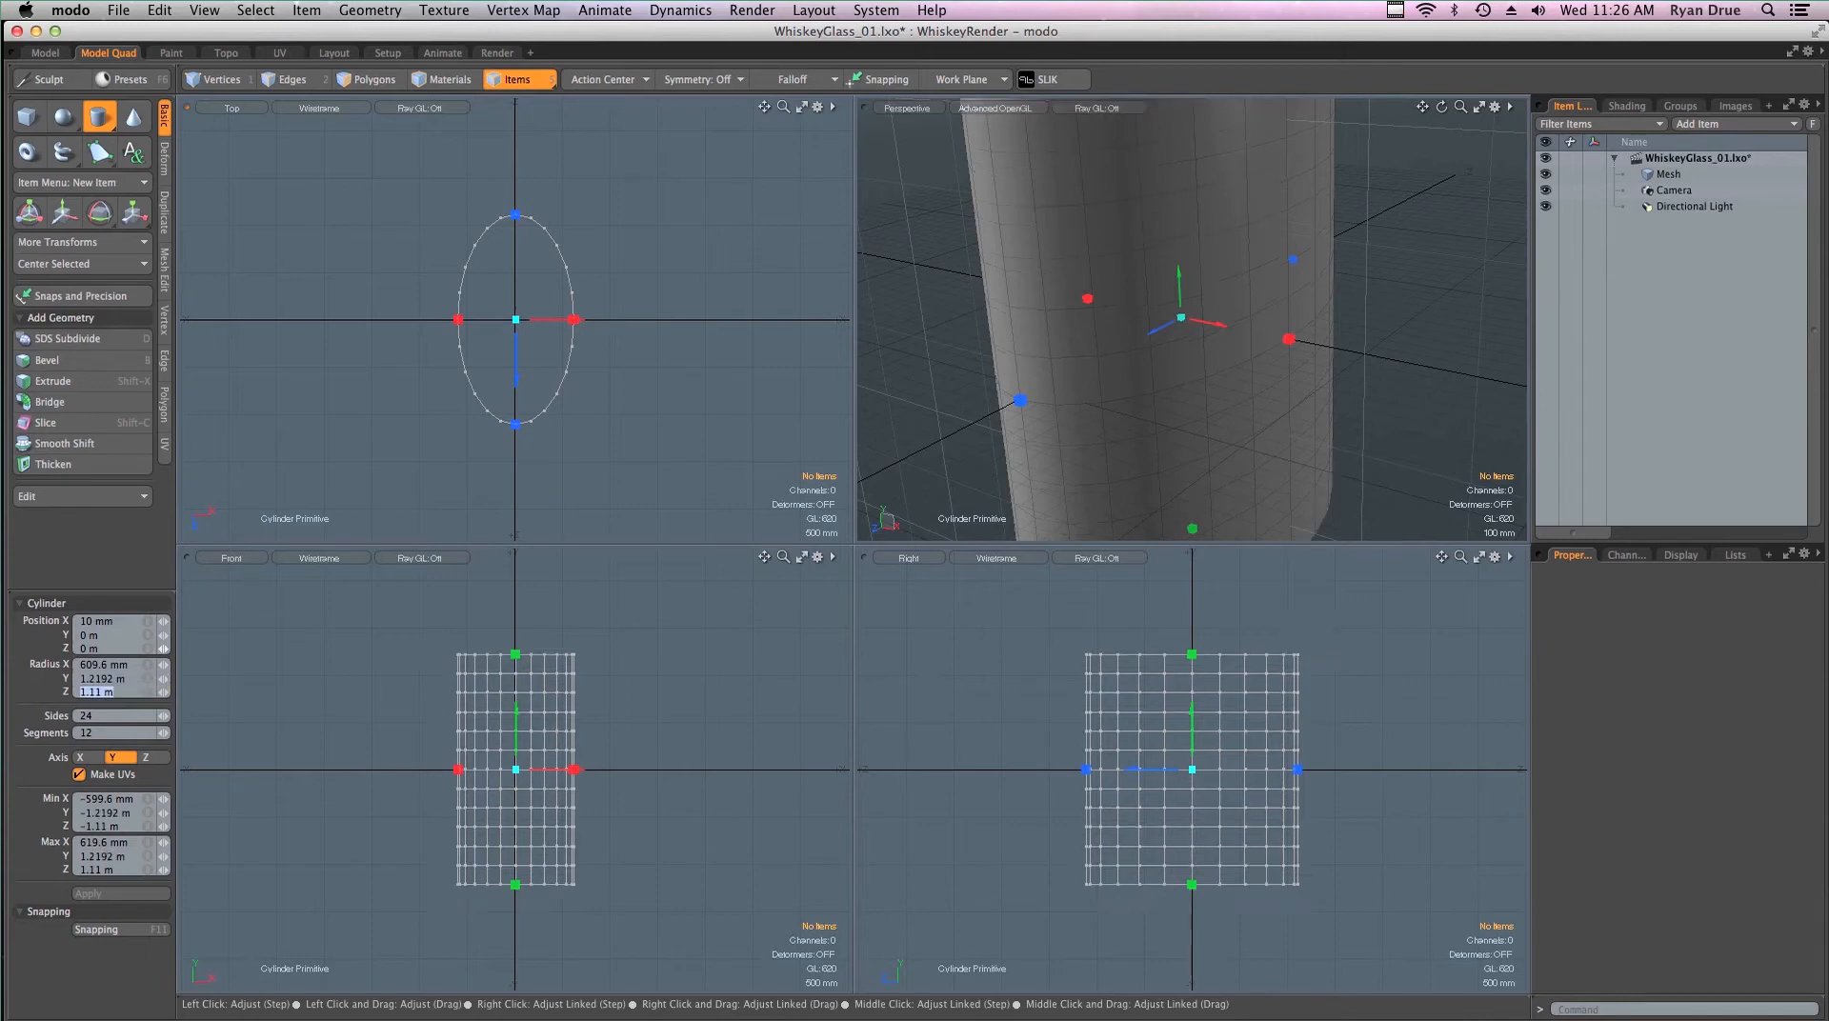
{"action": "type", "text": "2'"}
{"action": "key", "text": "Tab"}
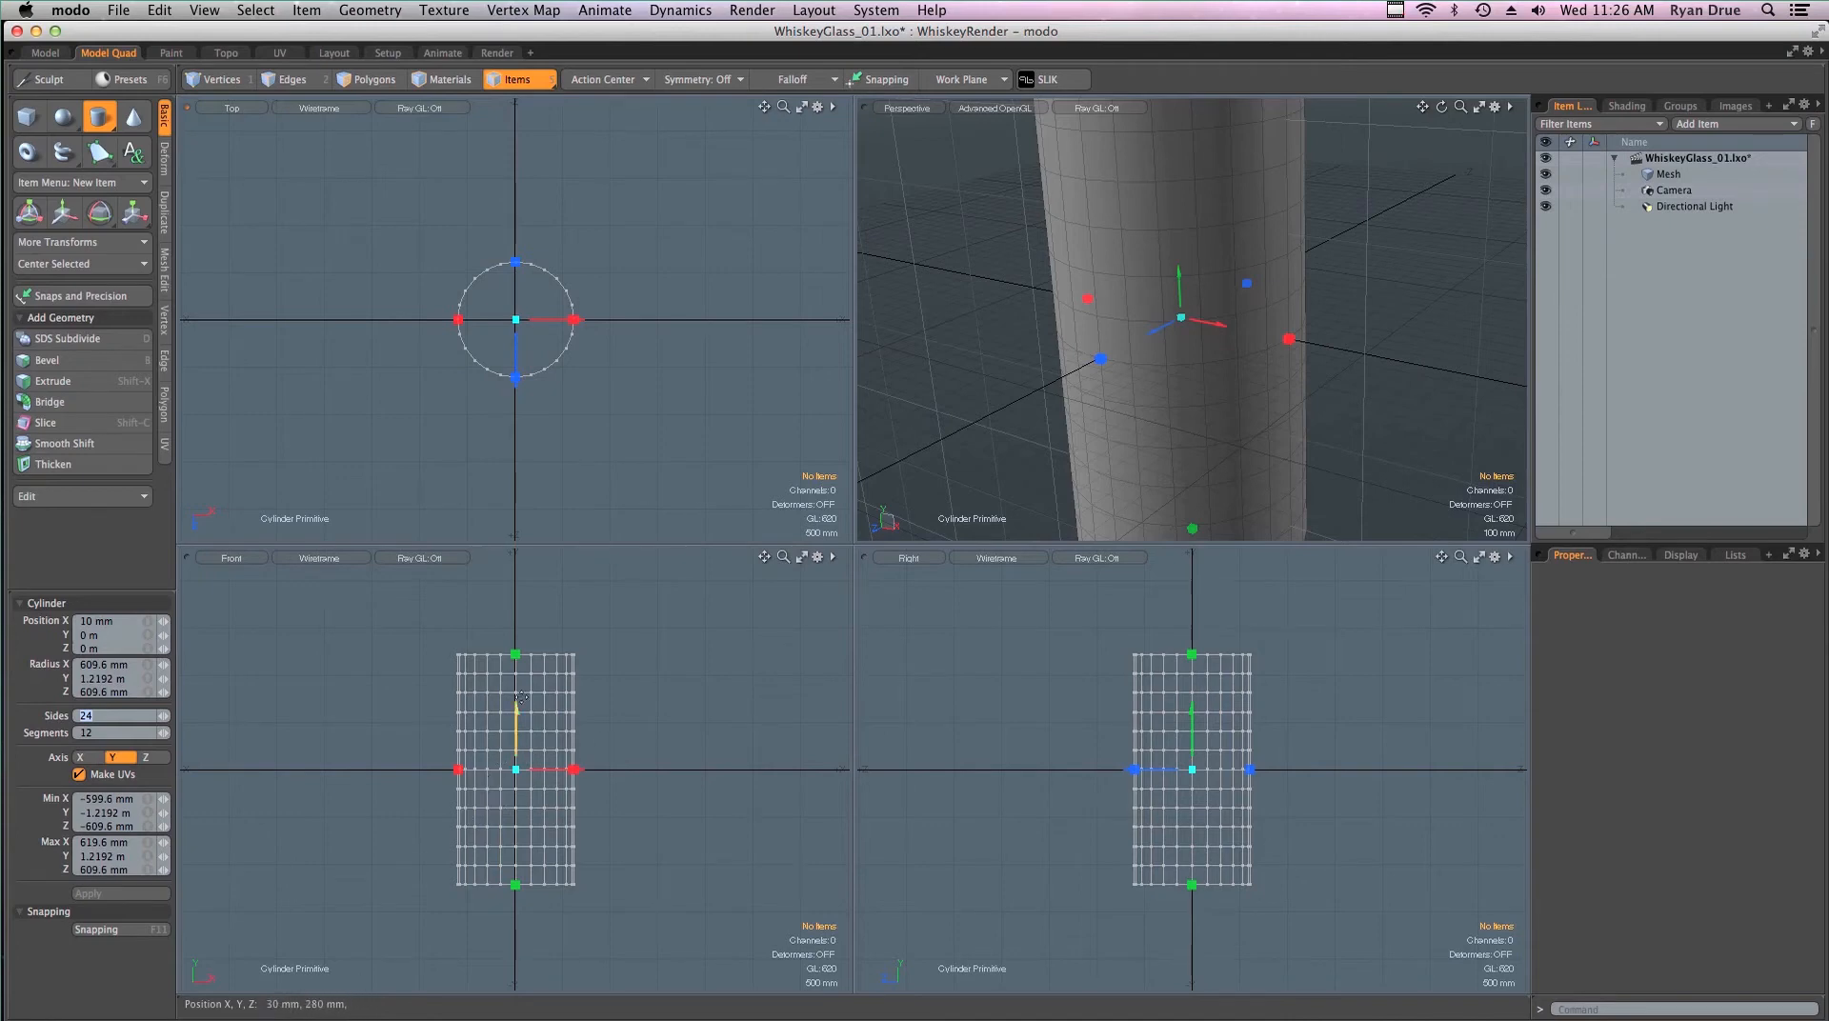
Set the cylinder's X position to 0 to center it on the origin
{"action": "left_click", "coordinate": [95, 621]}
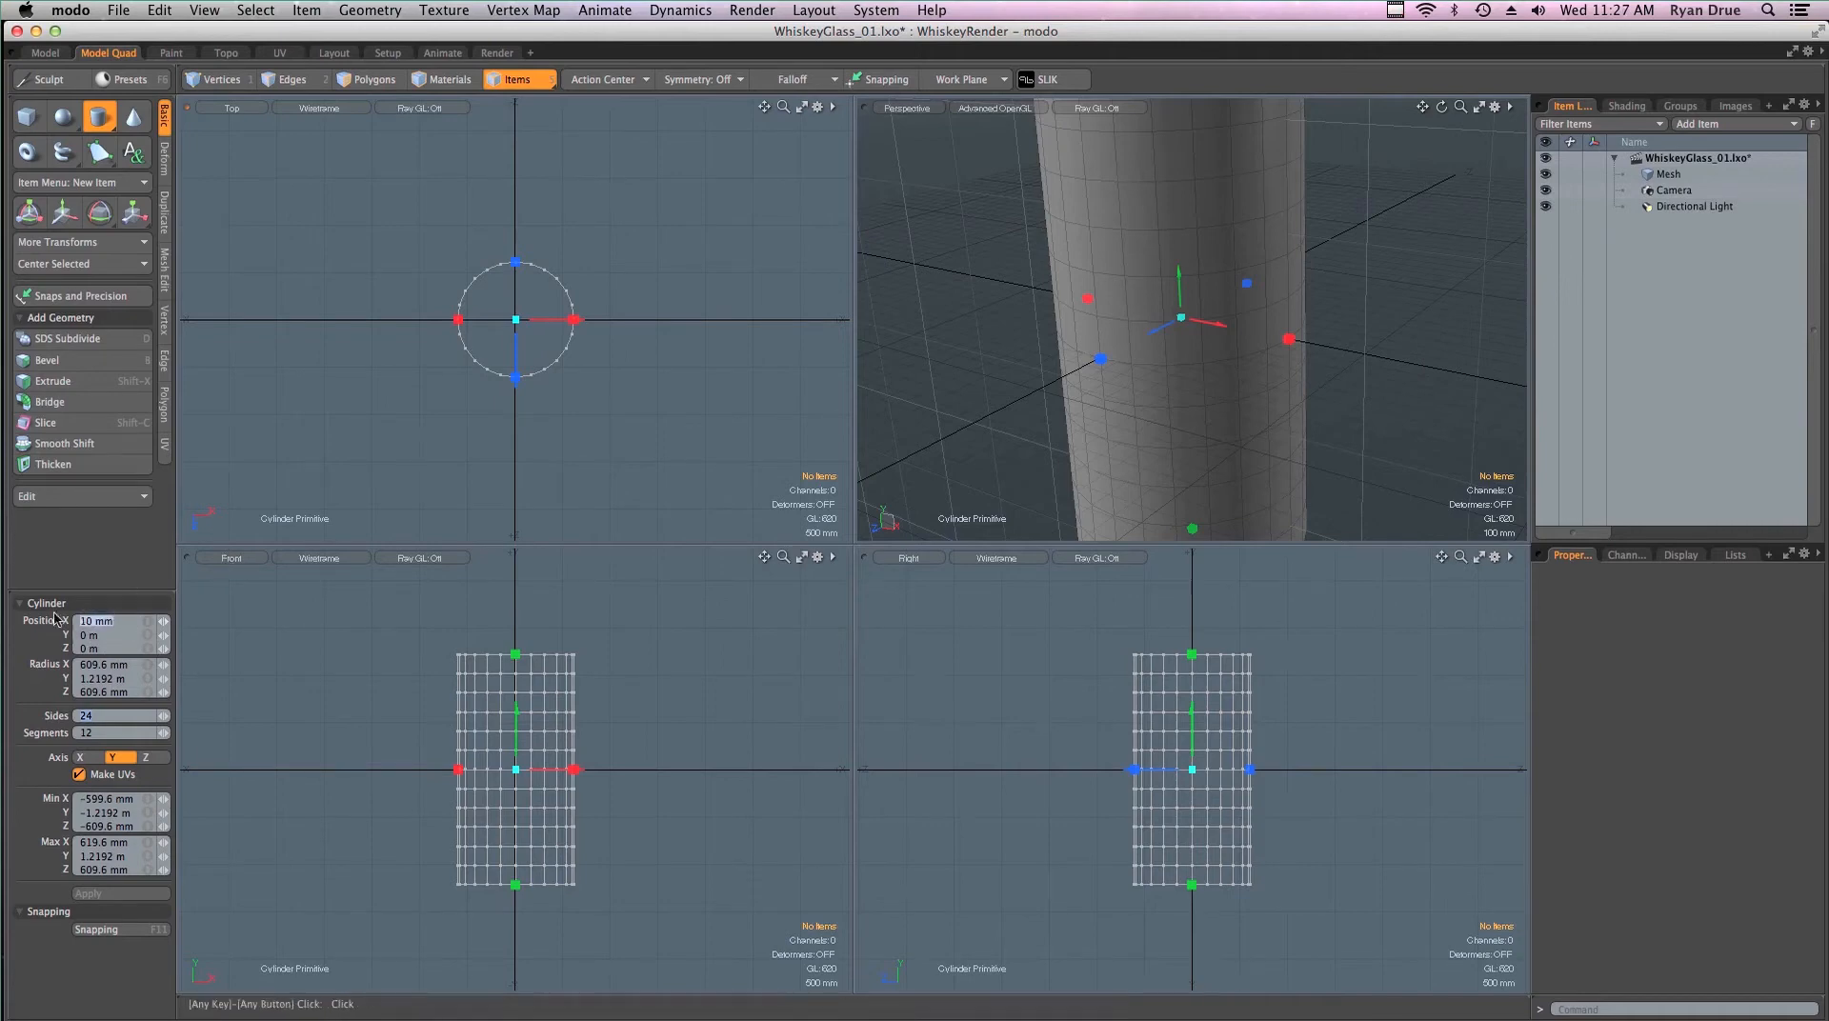
{"action": "type", "text": "0"}
{"action": "key", "text": "Tab"}
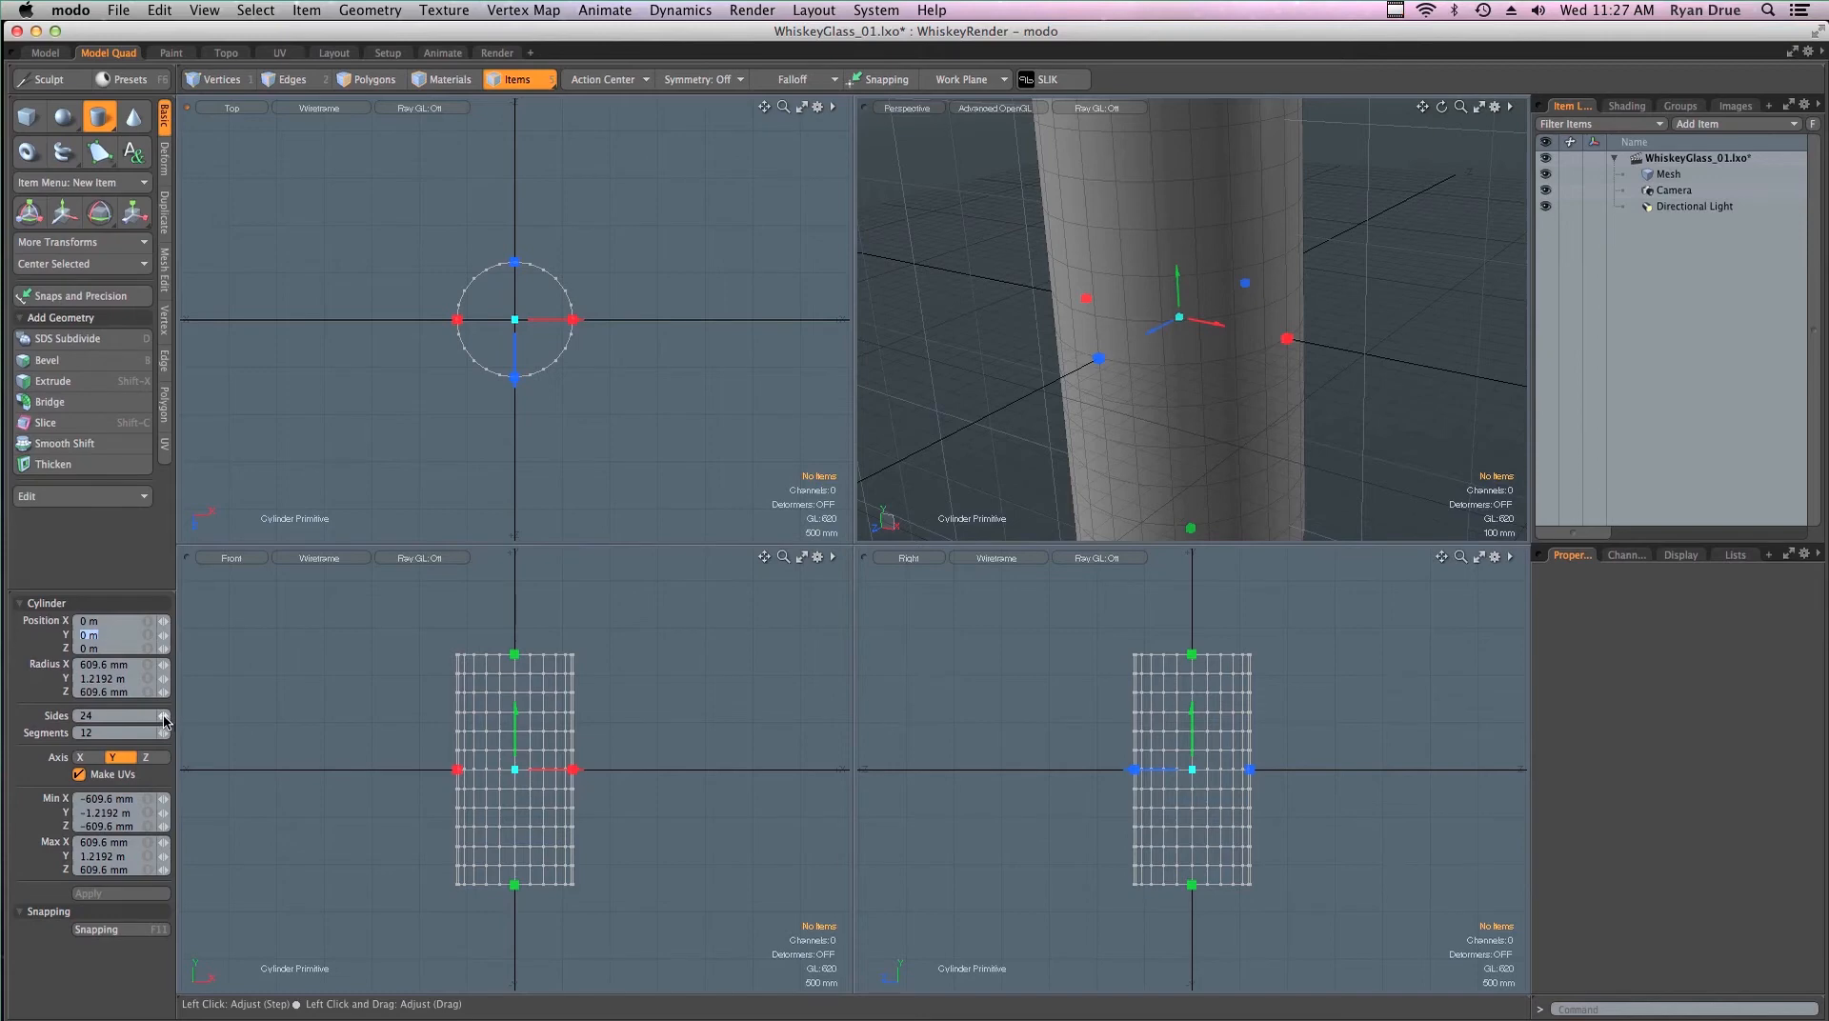
Reduce the cylinder to 8 sides and 1 segment, drop the Cylinder tool, and inspect the shape in Perspective
{"action": "left_click_drag", "start_coordinate": [164, 721], "coordinate": [140, 727]}
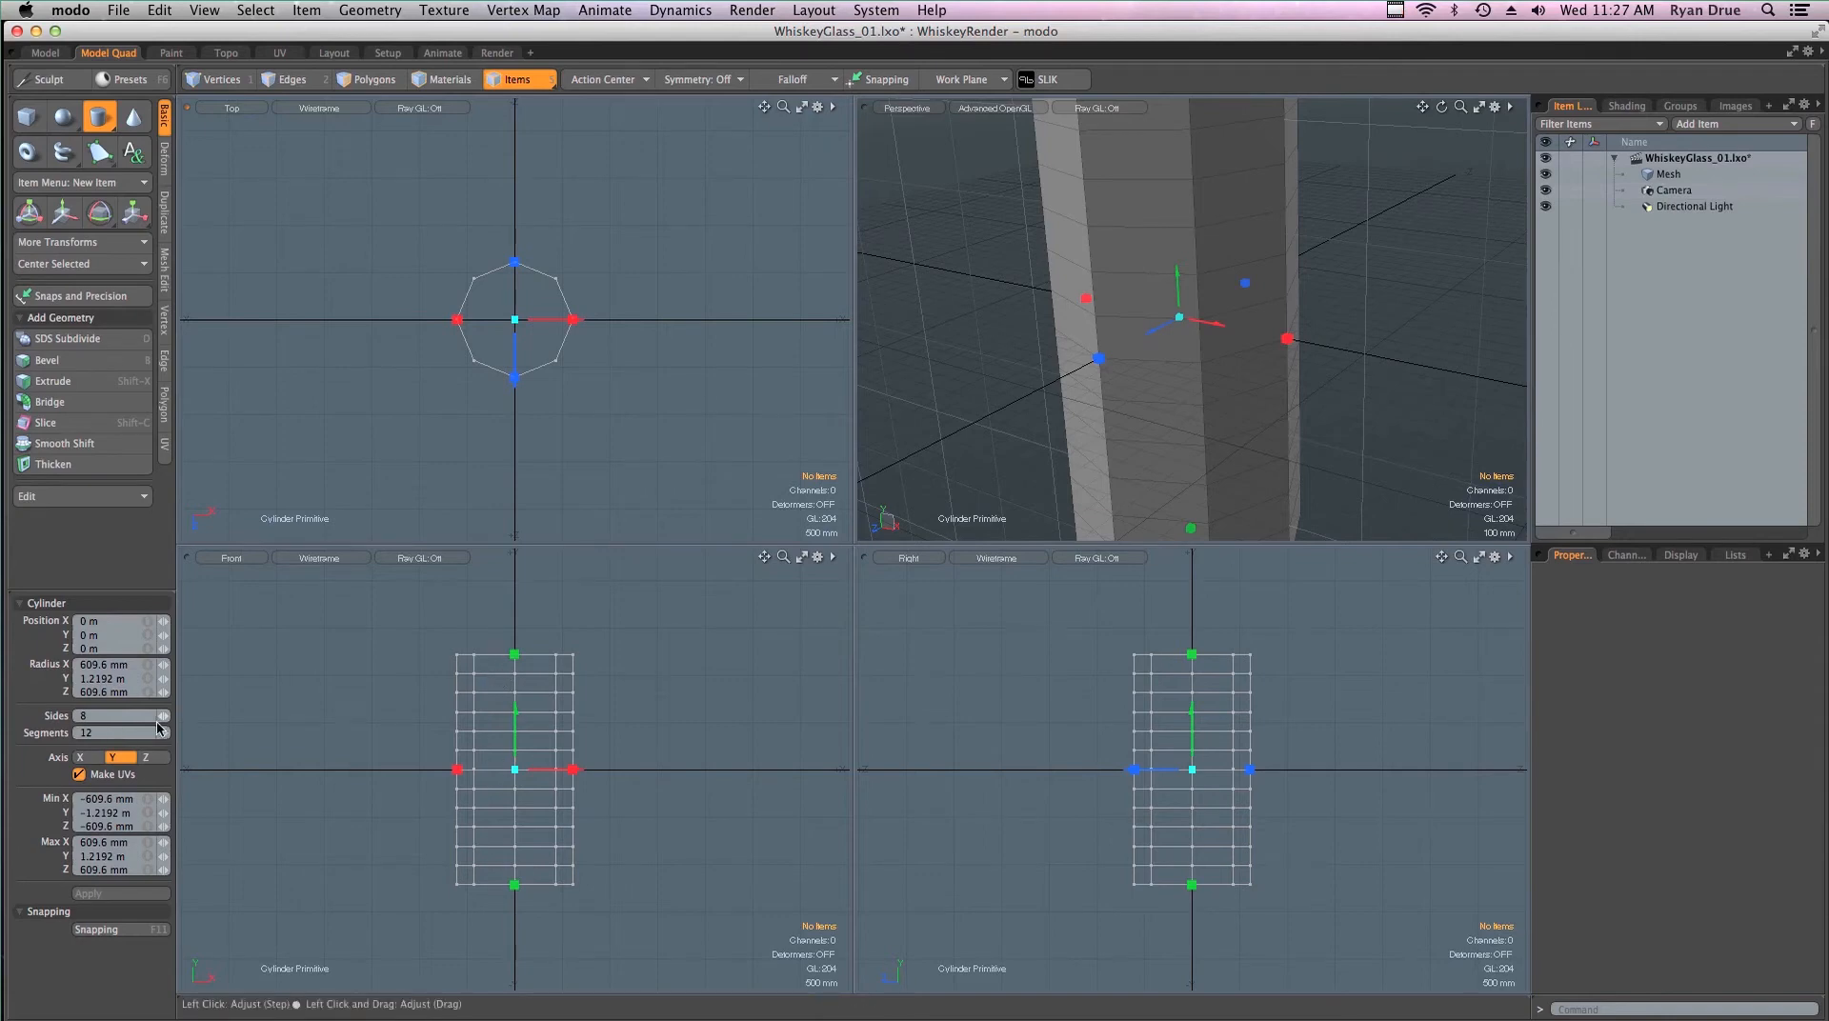
{"action": "left_click_drag", "start_coordinate": [166, 736], "coordinate": [124, 738]}
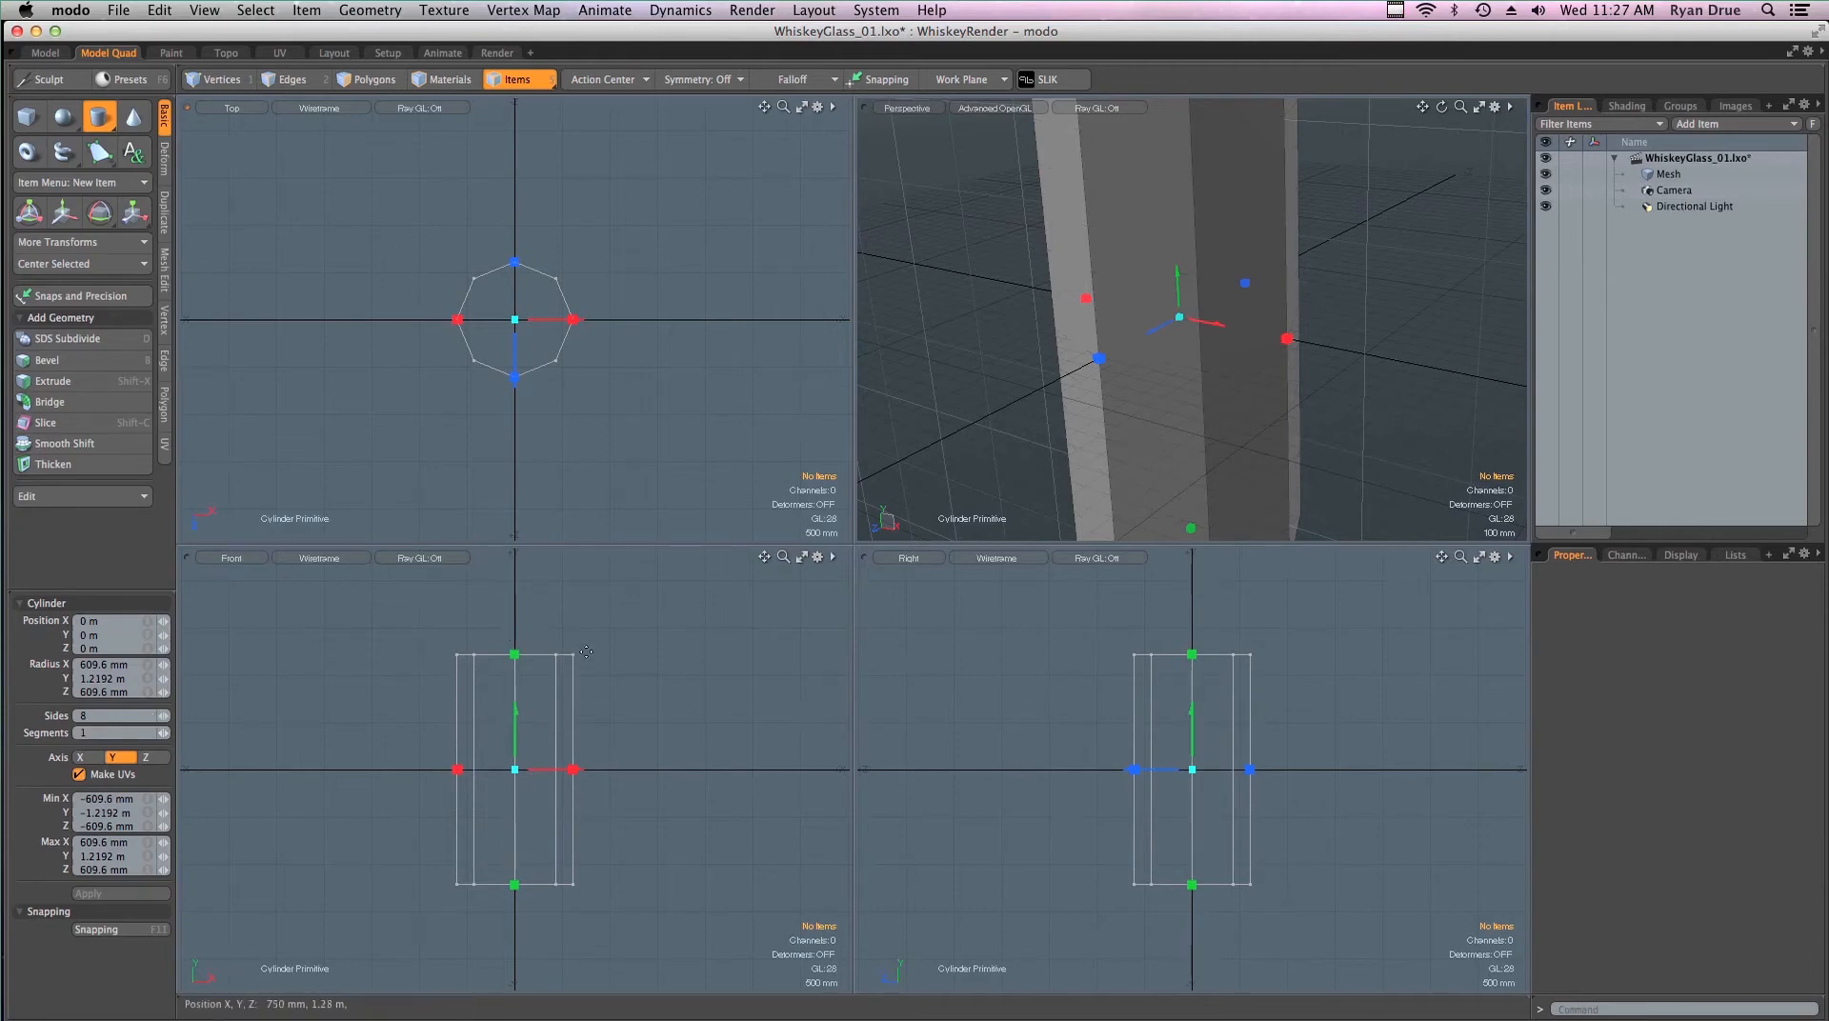
{"action": "key", "text": "space"}
{"action": "key", "text": "alt"}
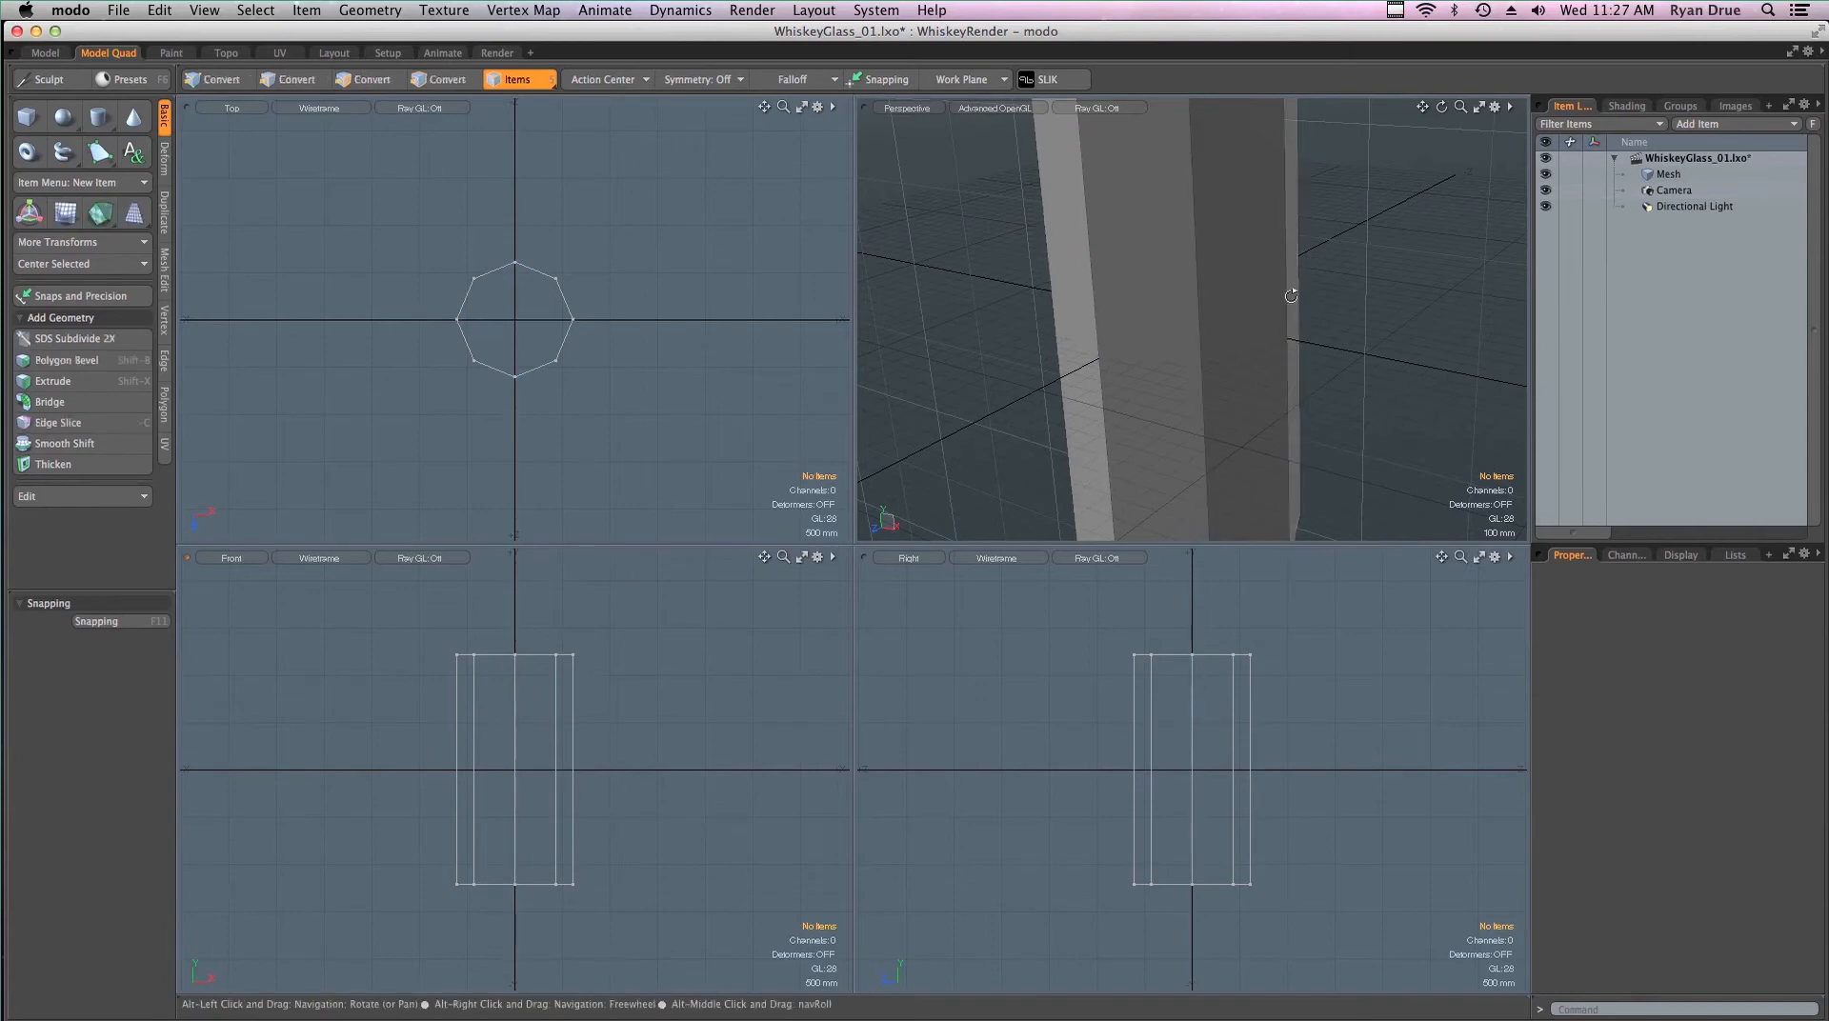
{"action": "mouse_move", "coordinate": [1291, 295]}
{"action": "left_mouse_down", "text": "alt"}
{"action": "mouse_move", "coordinate": [1163, 387]}
{"action": "mouse_move", "coordinate": [1174, 503]}
{"action": "mouse_move", "coordinate": [1327, 396]}
{"action": "mouse_move", "coordinate": [1061, 253]}
{"action": "mouse_move", "coordinate": [1360, 311]}
{"action": "mouse_move", "coordinate": [1315, 400]}
{"action": "mouse_move", "coordinate": [1277, 323]}
{"action": "mouse_move", "coordinate": [1295, 295]}
{"action": "mouse_move", "coordinate": [1311, 304]}
{"action": "left_mouse_up", "text": "alt"}
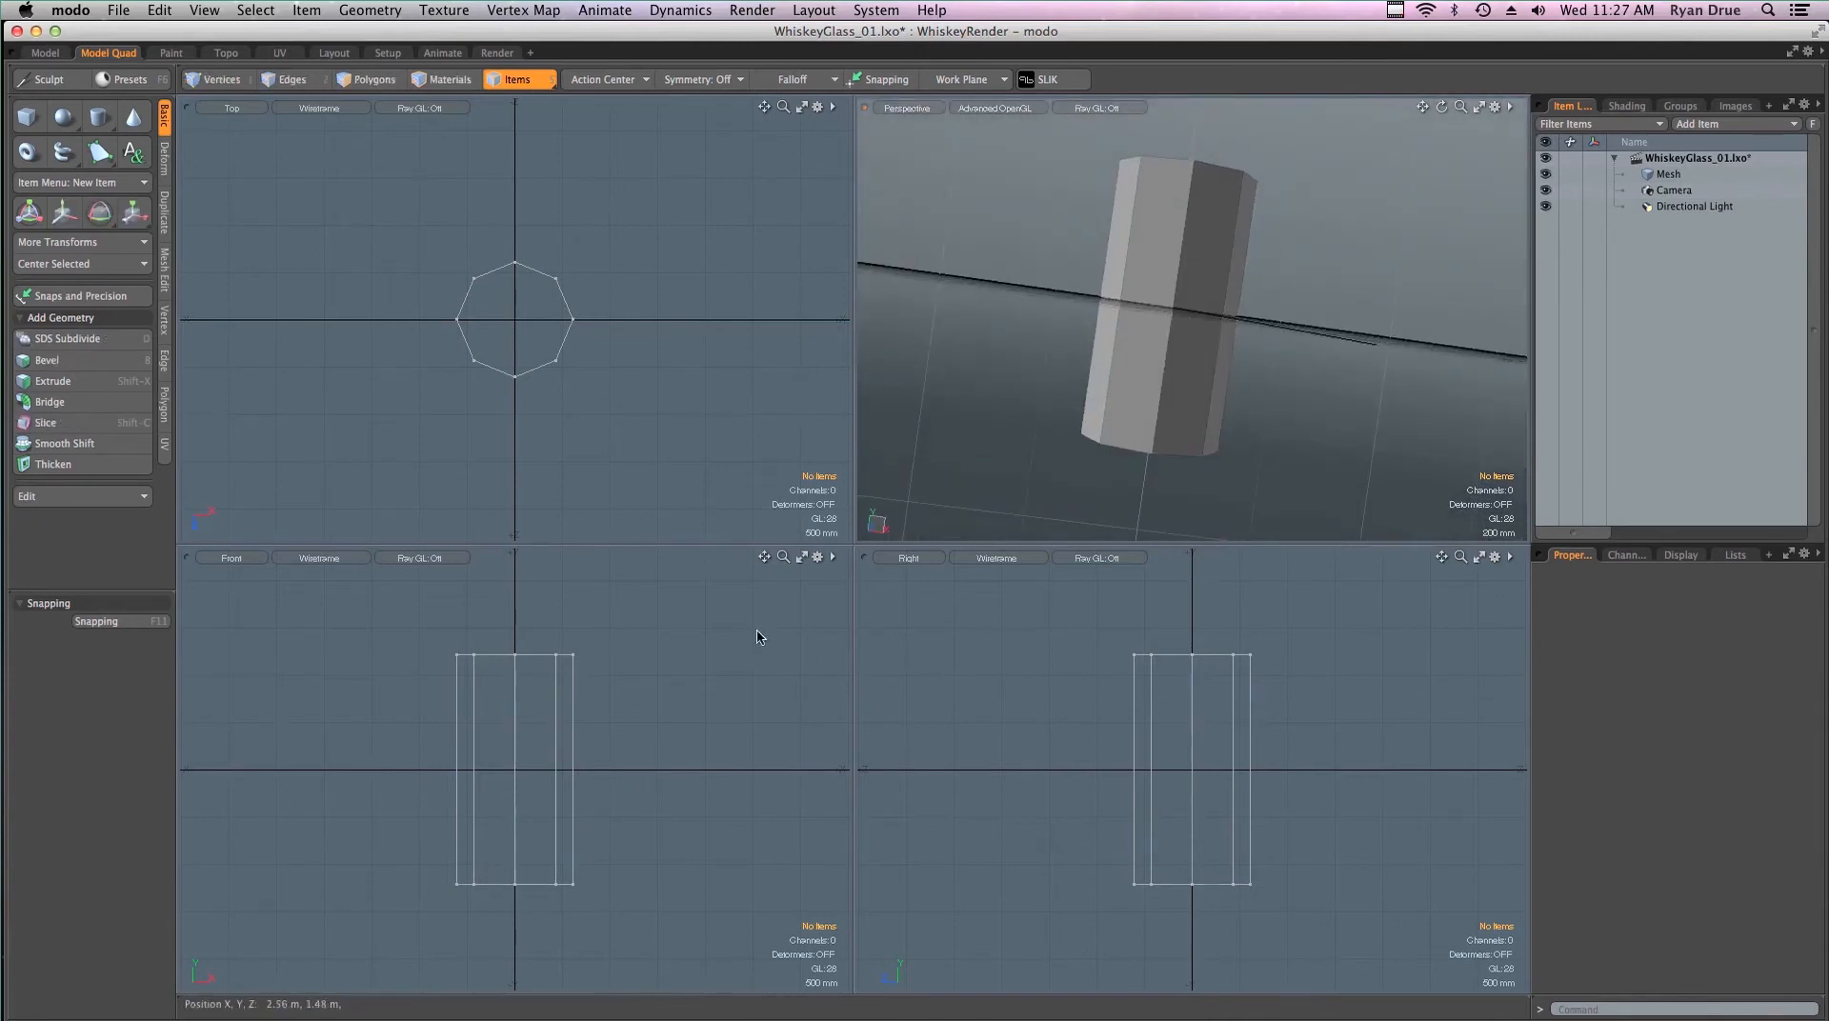
Bring up the reference photos in Preview to compare the glass shapes with the cylinder, and return to modo
{"action": "key", "text": "super+Tab"}
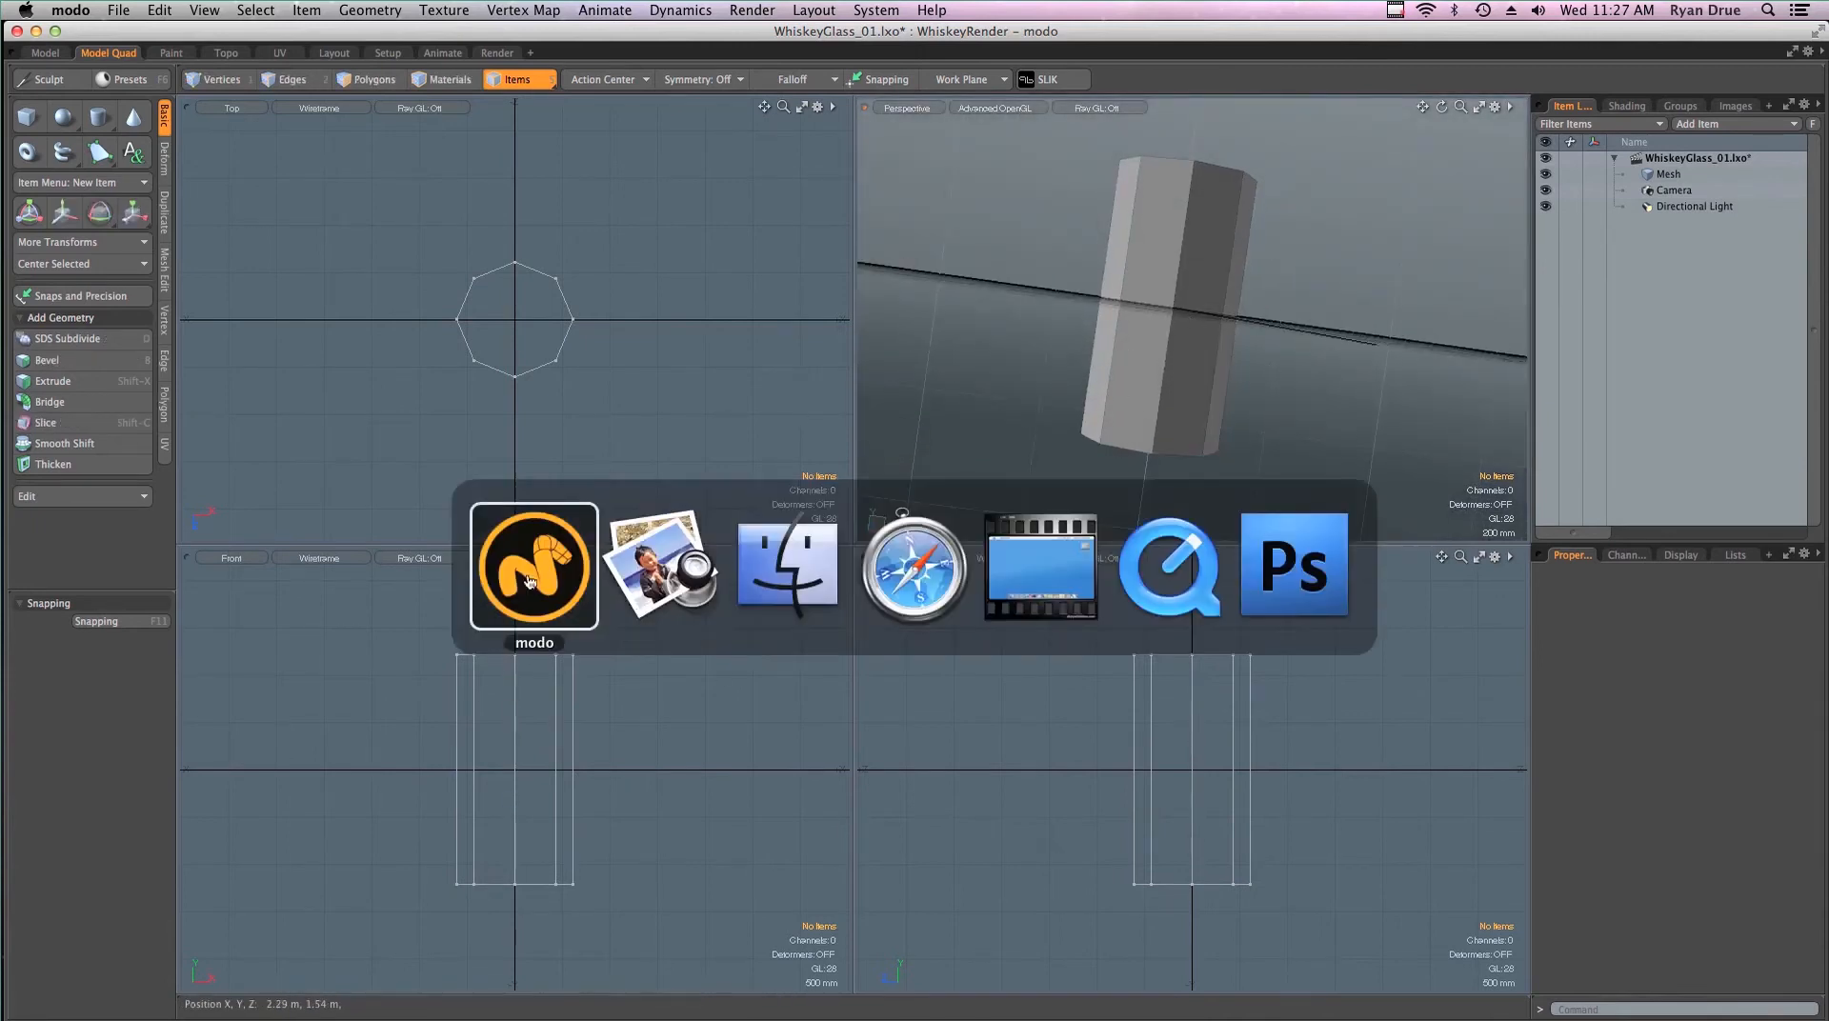
{"action": "left_click", "coordinate": [670, 591]}
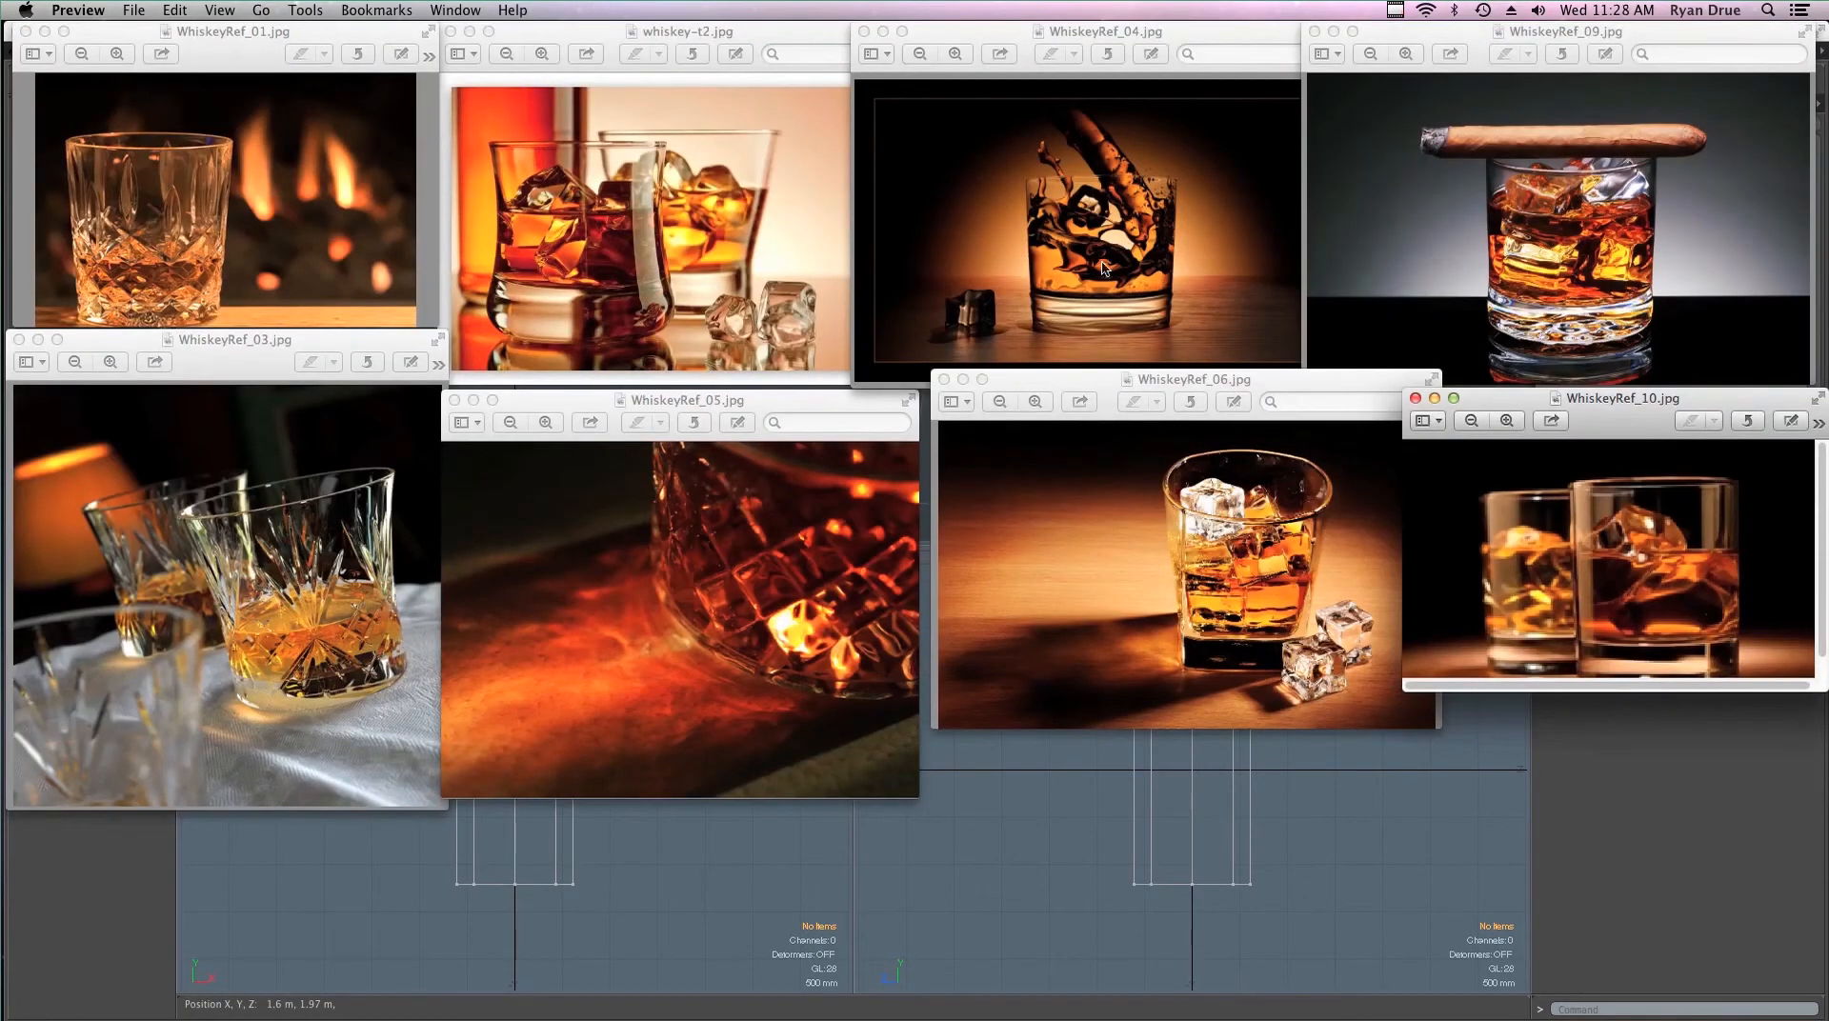
{"action": "left_click", "coordinate": [696, 840]}
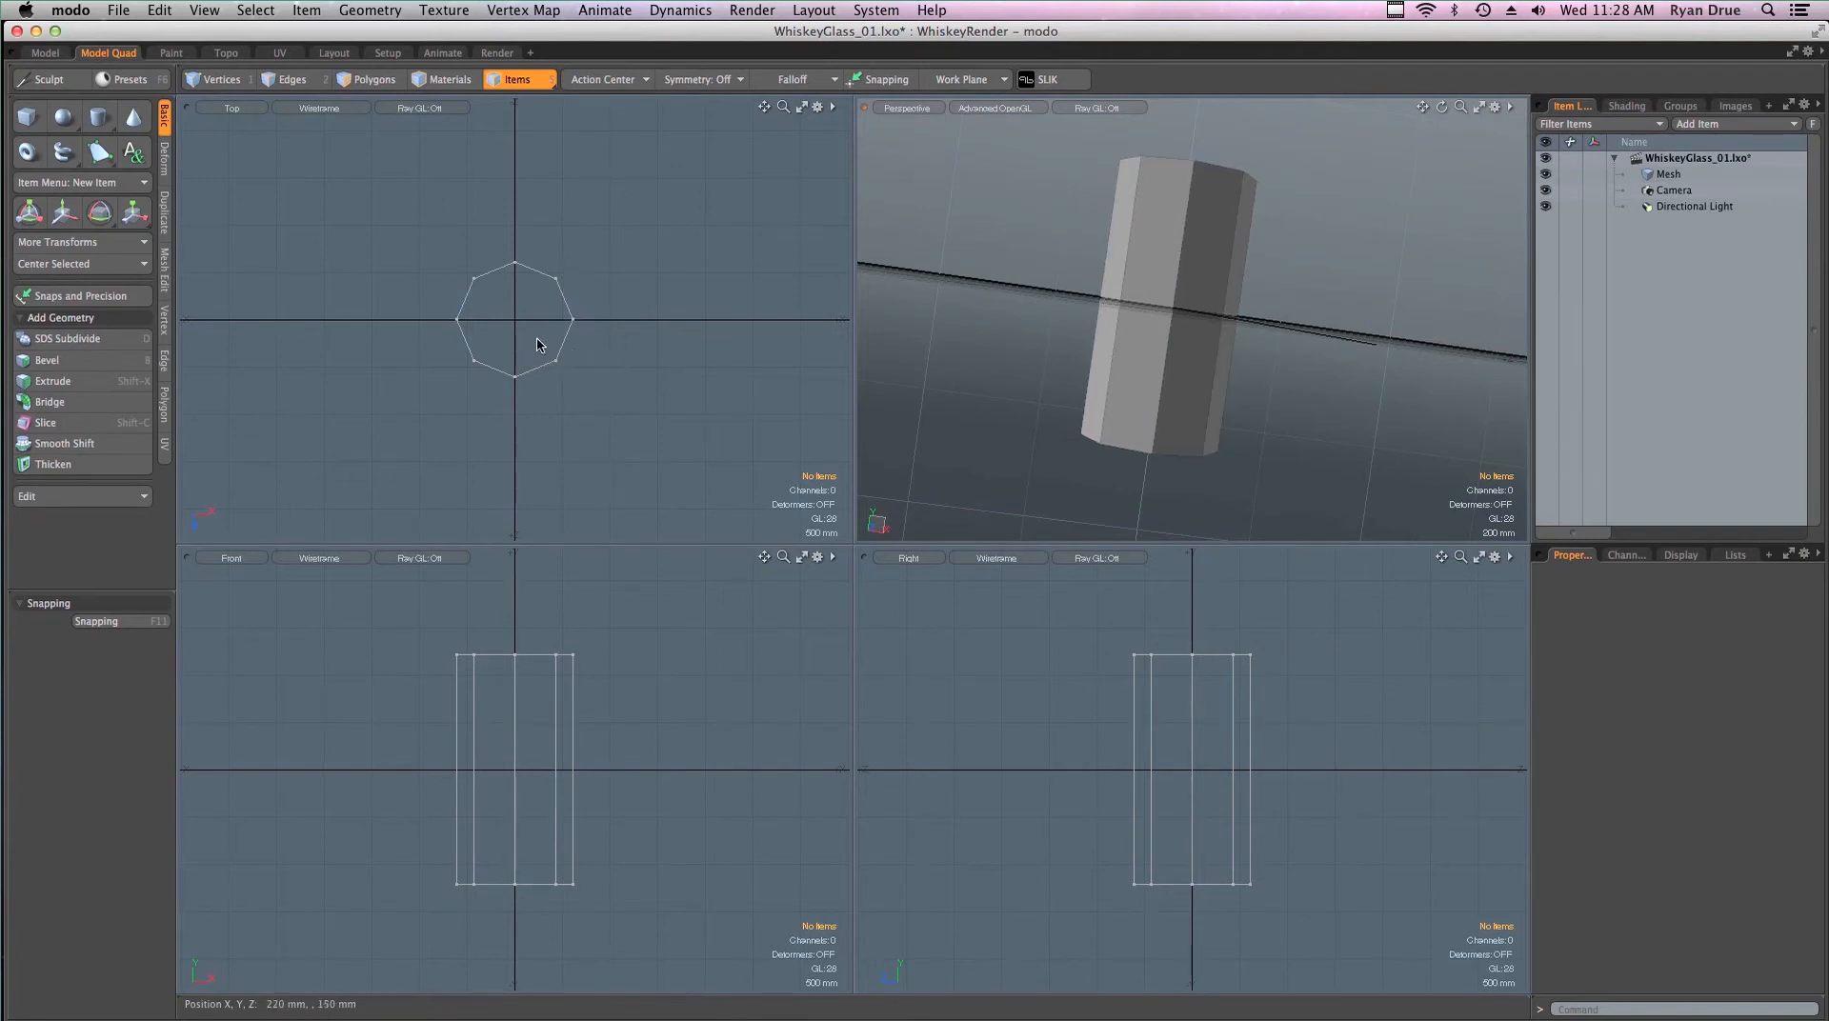
Select the cylinder mesh item with the Transform tool active and switch through the Rotate and Scale tools
{"action": "key", "text": "y"}
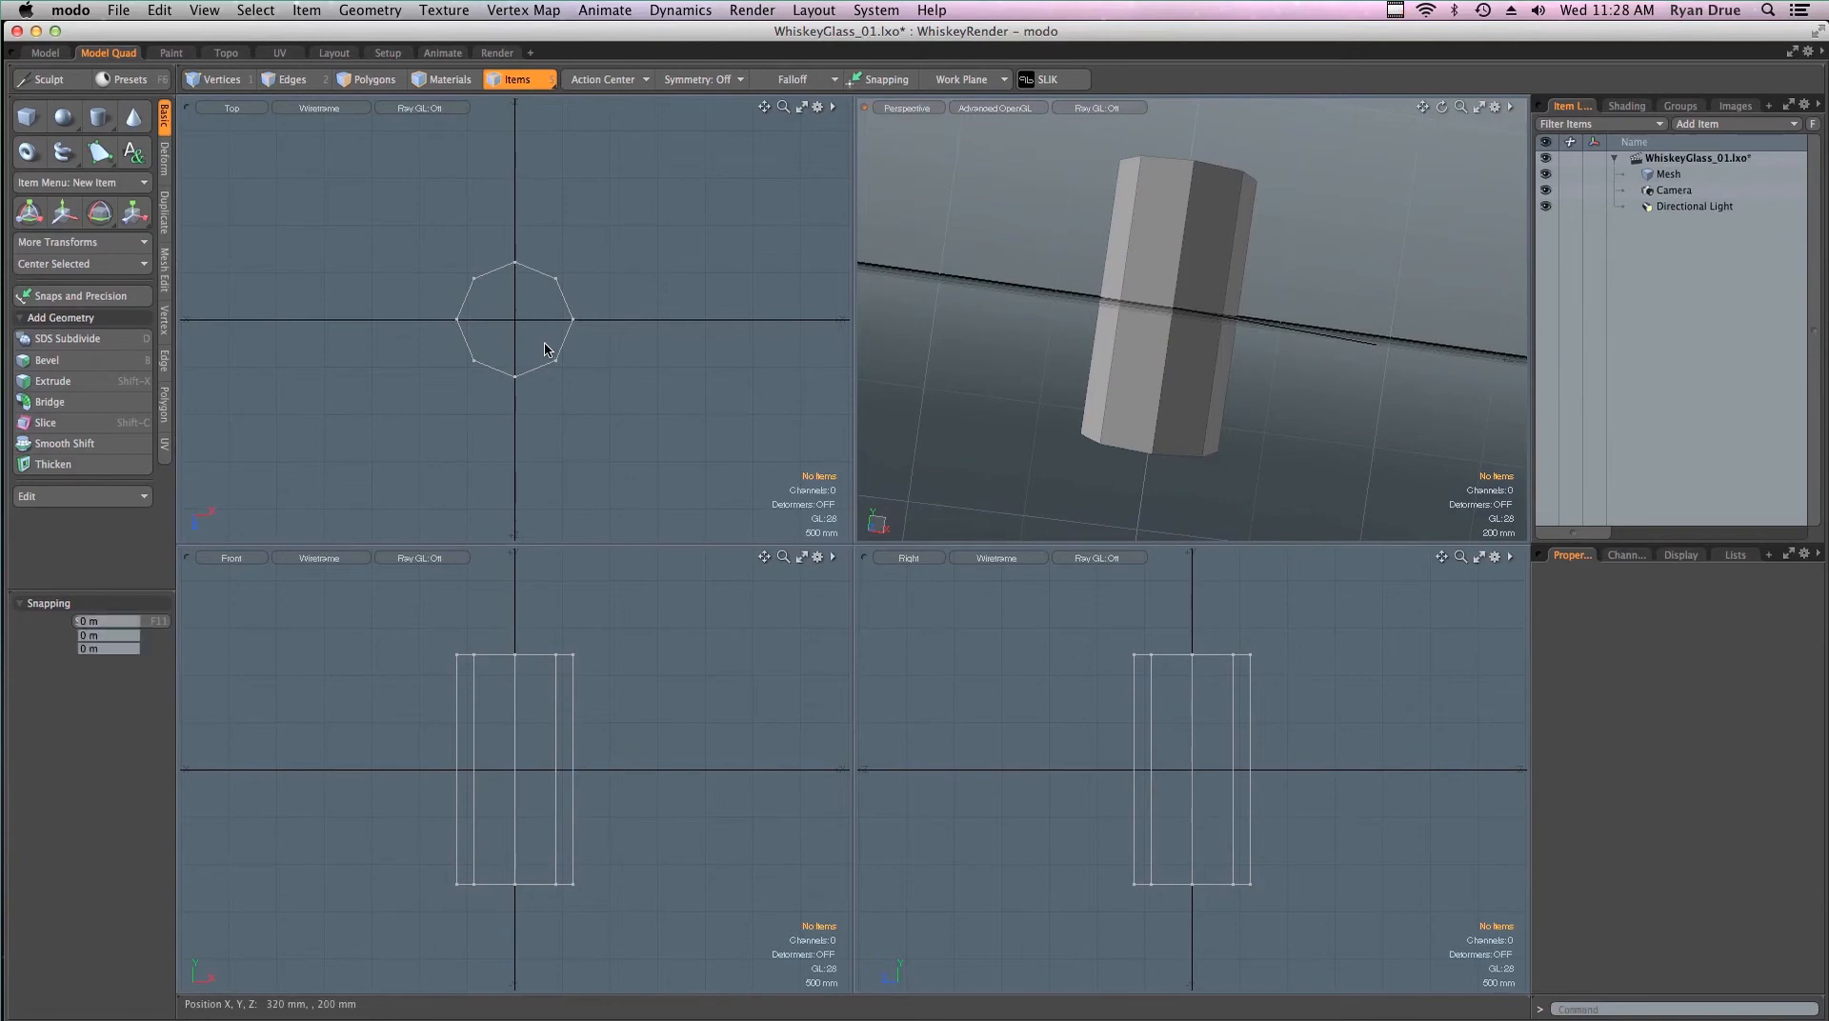
{"action": "left_click", "coordinate": [1134, 295]}
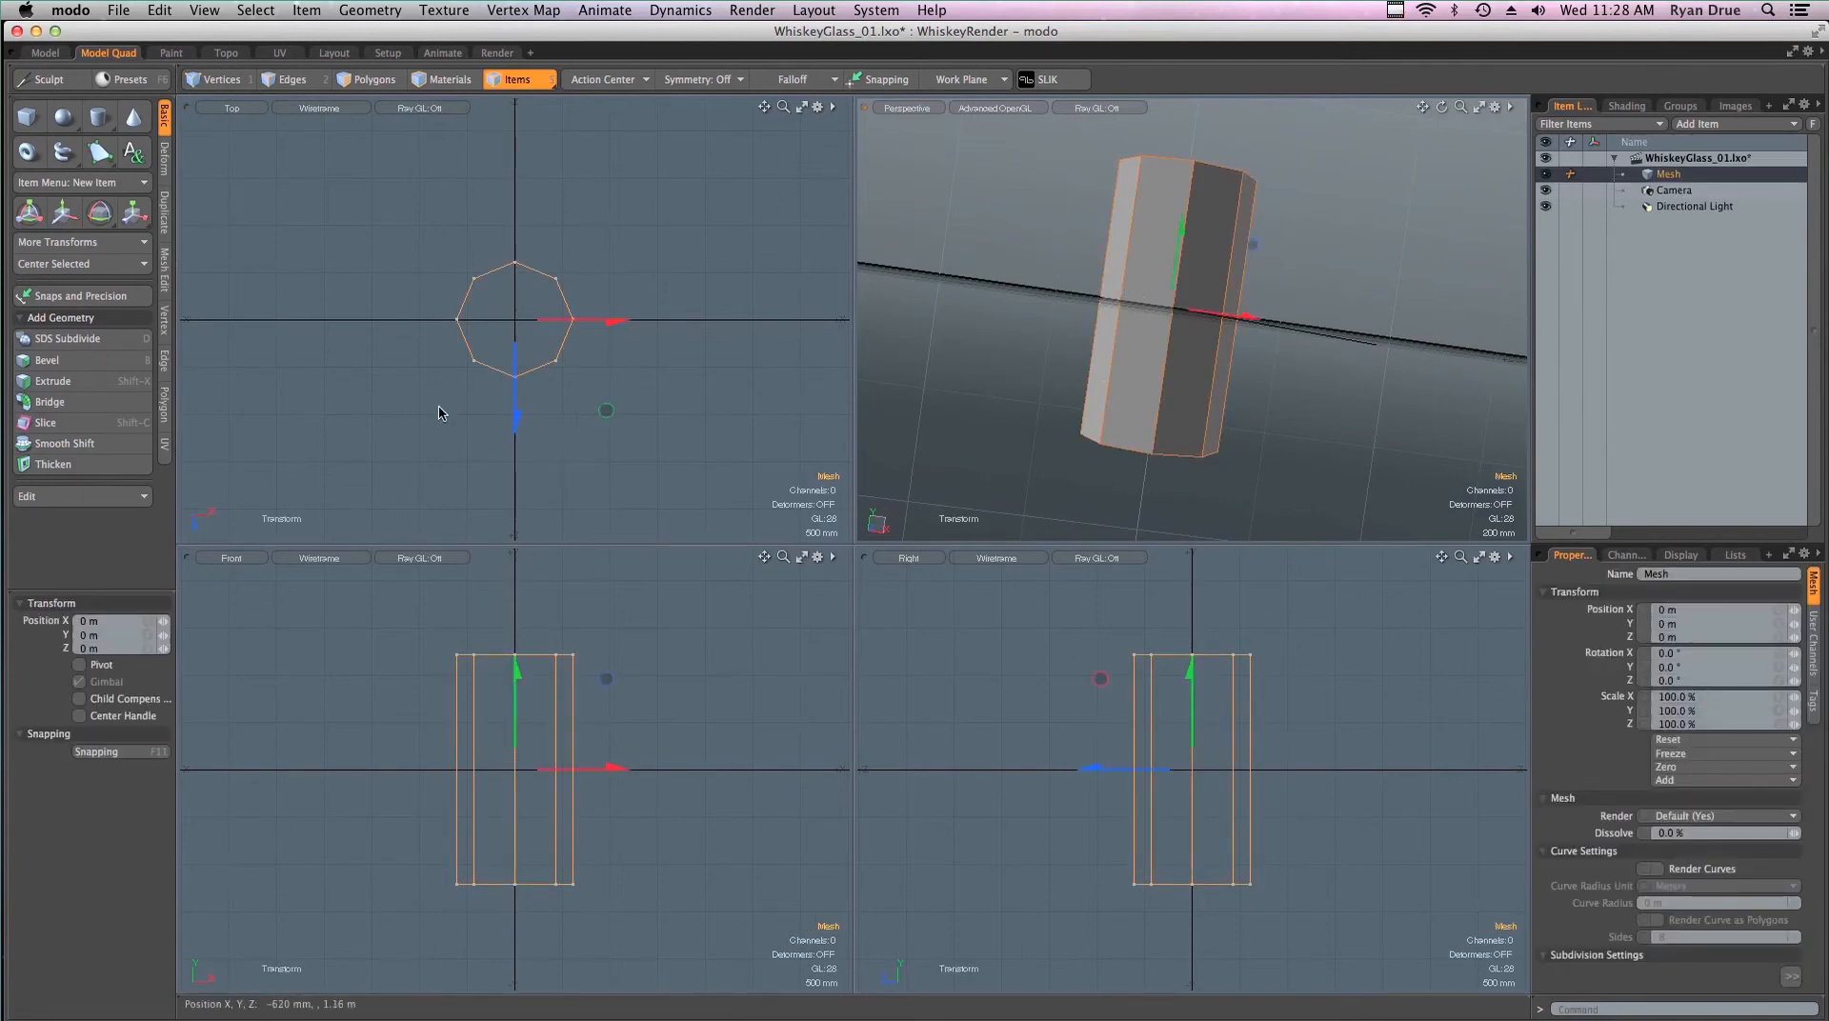
{"action": "key", "text": "e"}
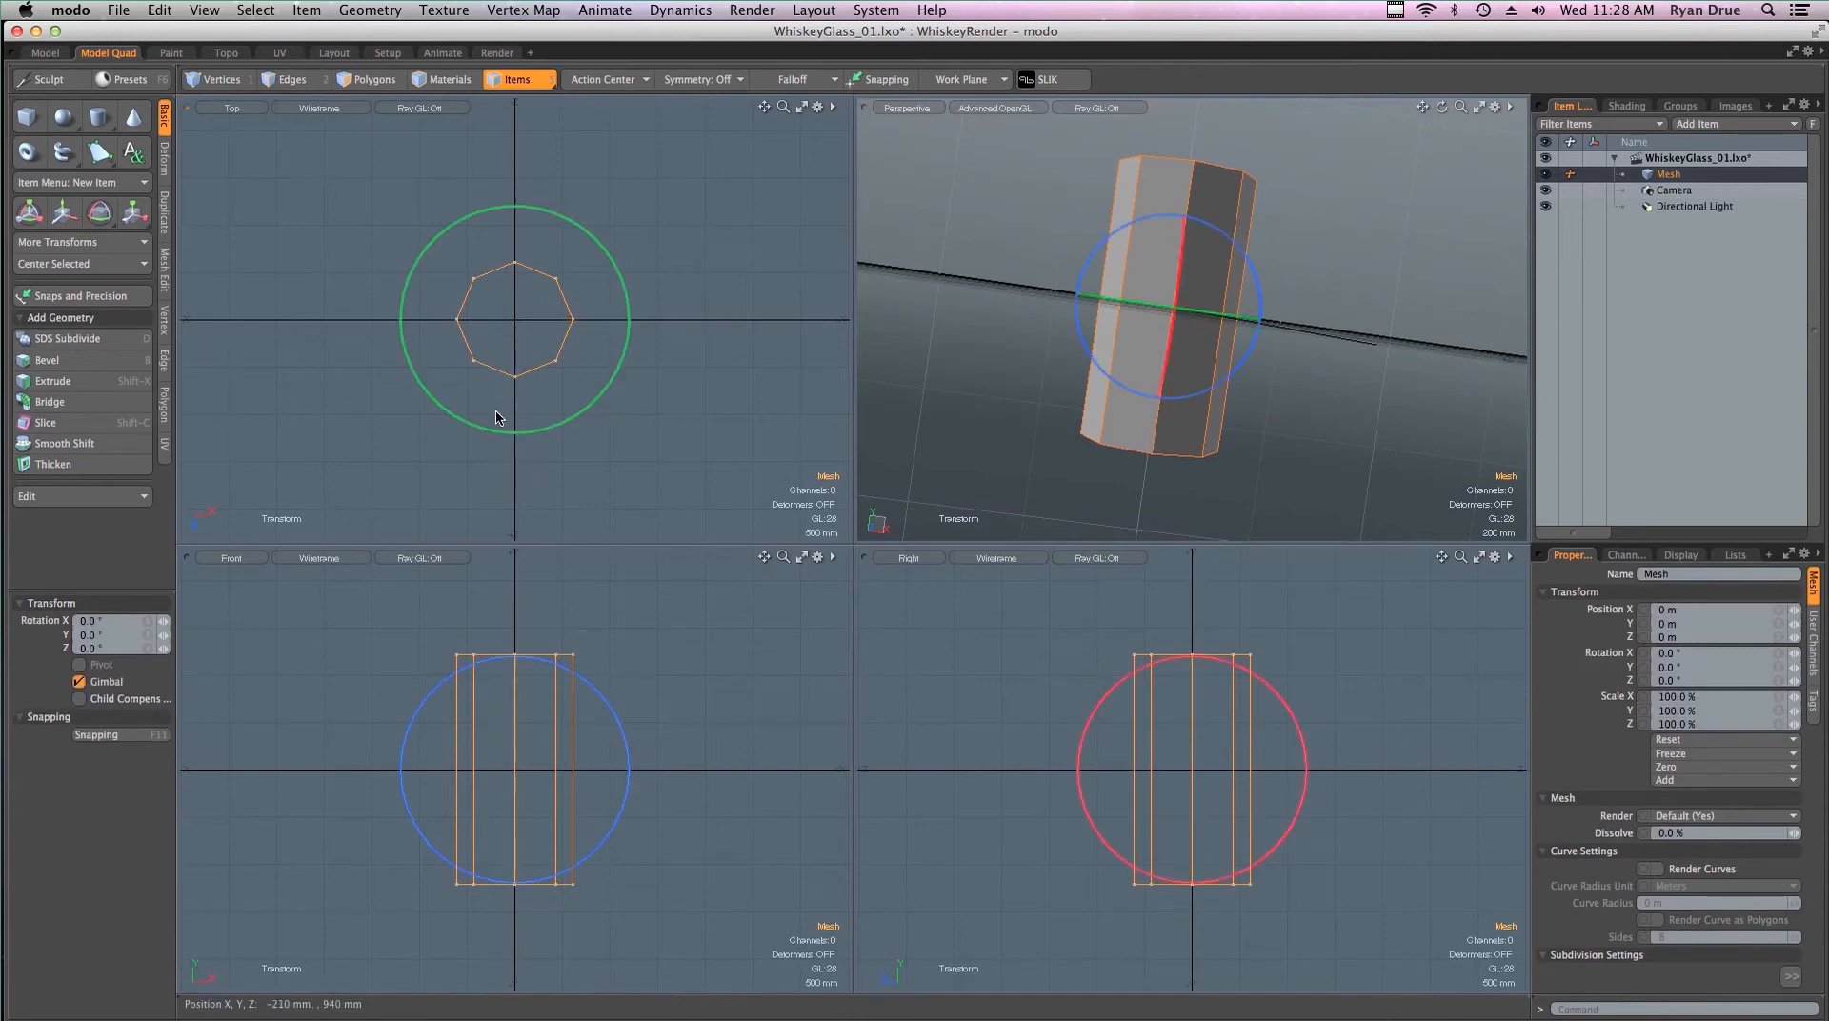
{"action": "key", "text": "r"}
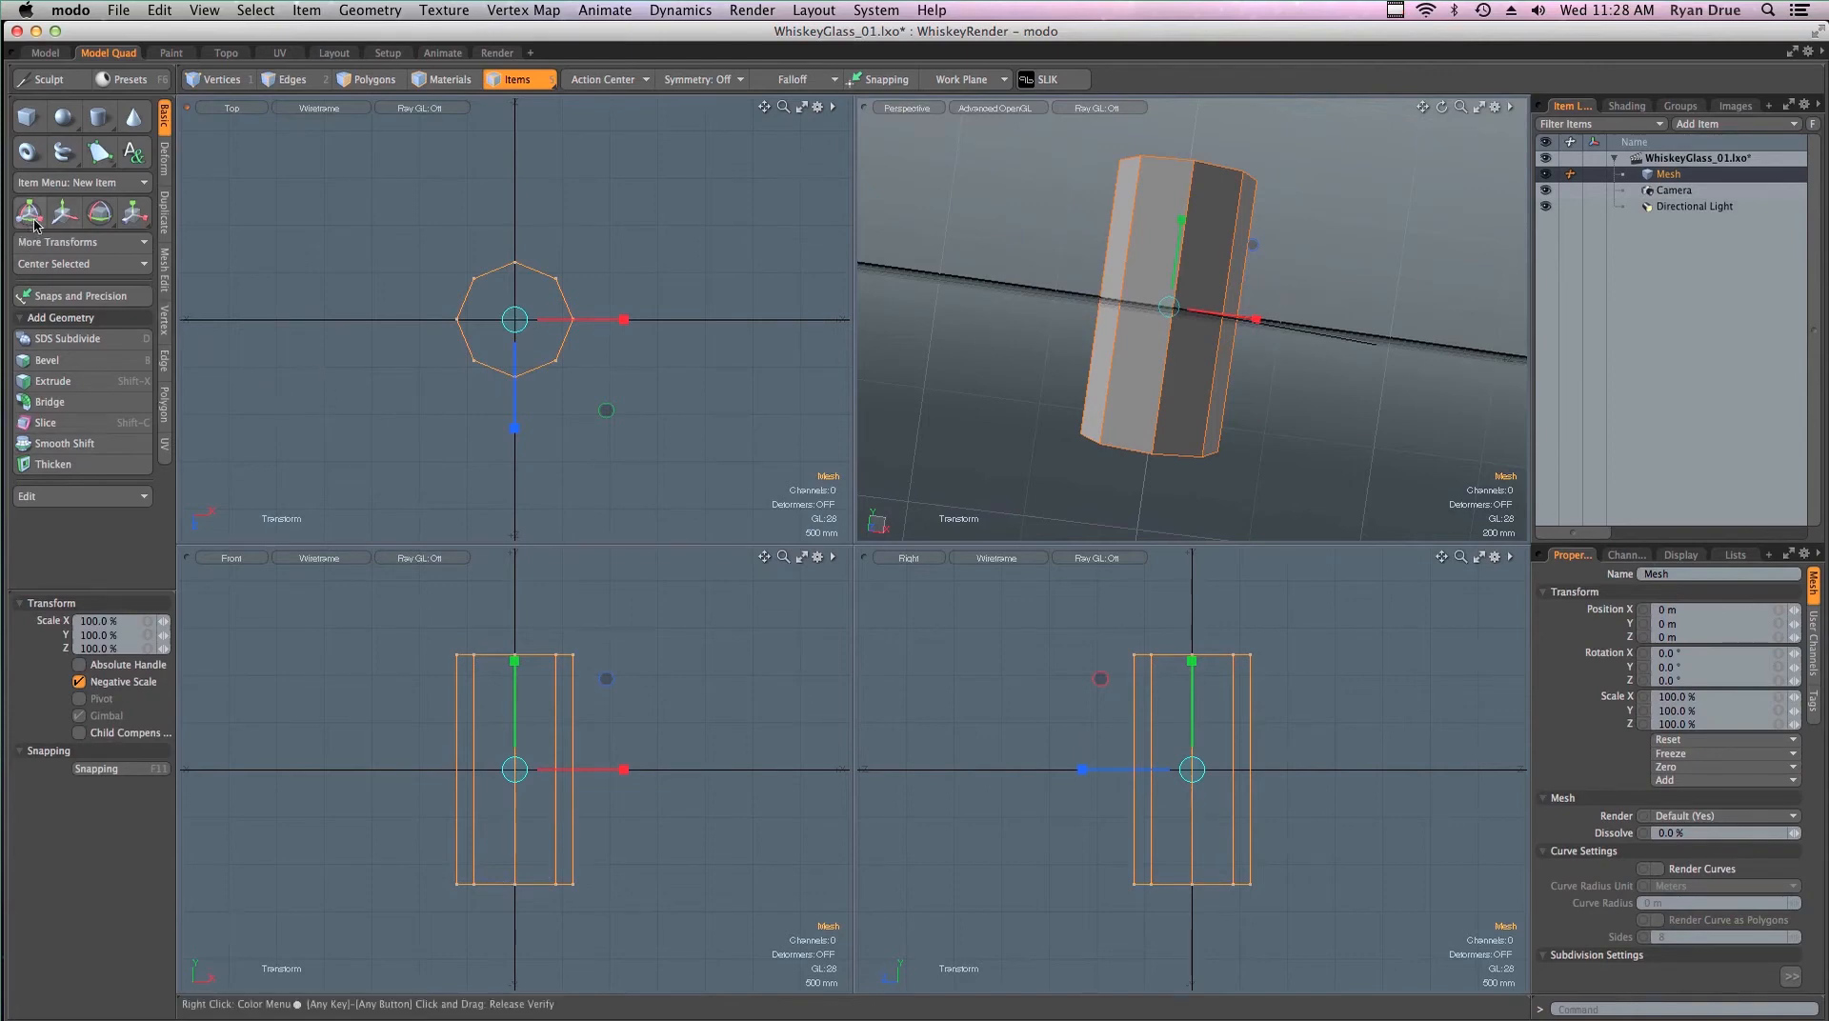
Compare the Move, Rotate and Scale handles on the cylinder, and drop the active tool
{"action": "left_click", "coordinate": [64, 214]}
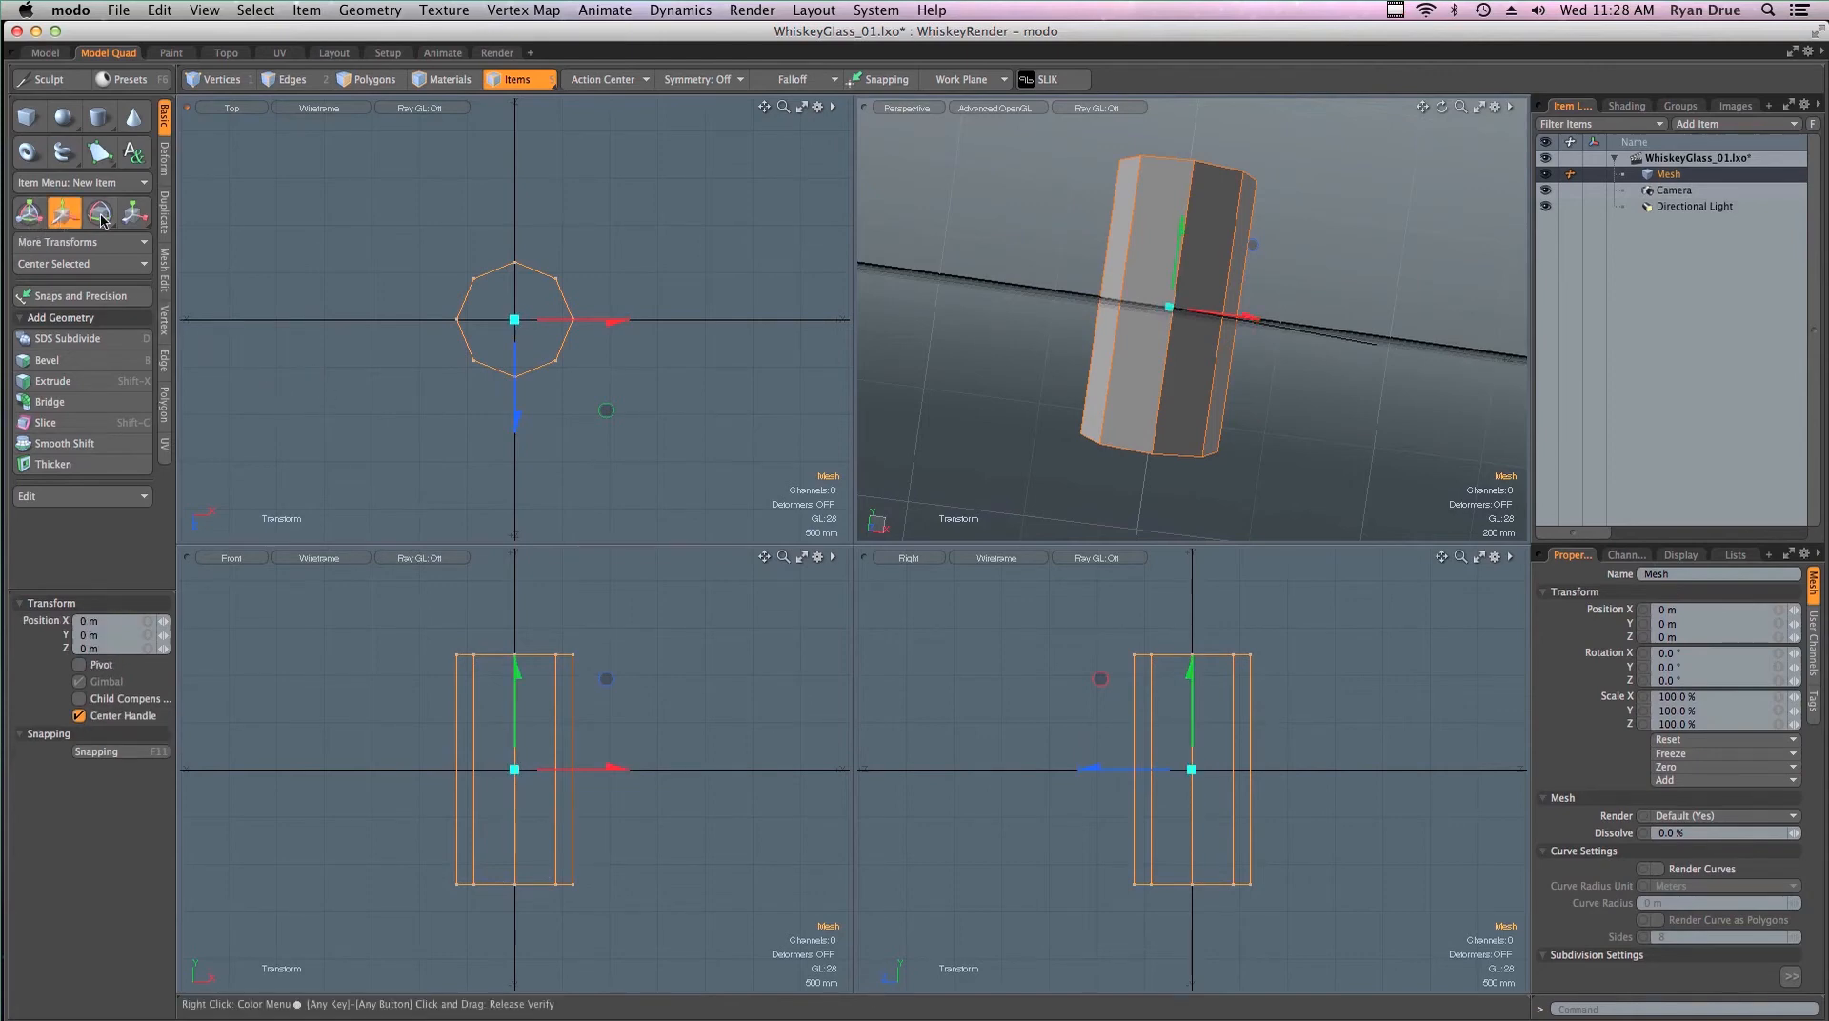
{"action": "left_click", "coordinate": [101, 215]}
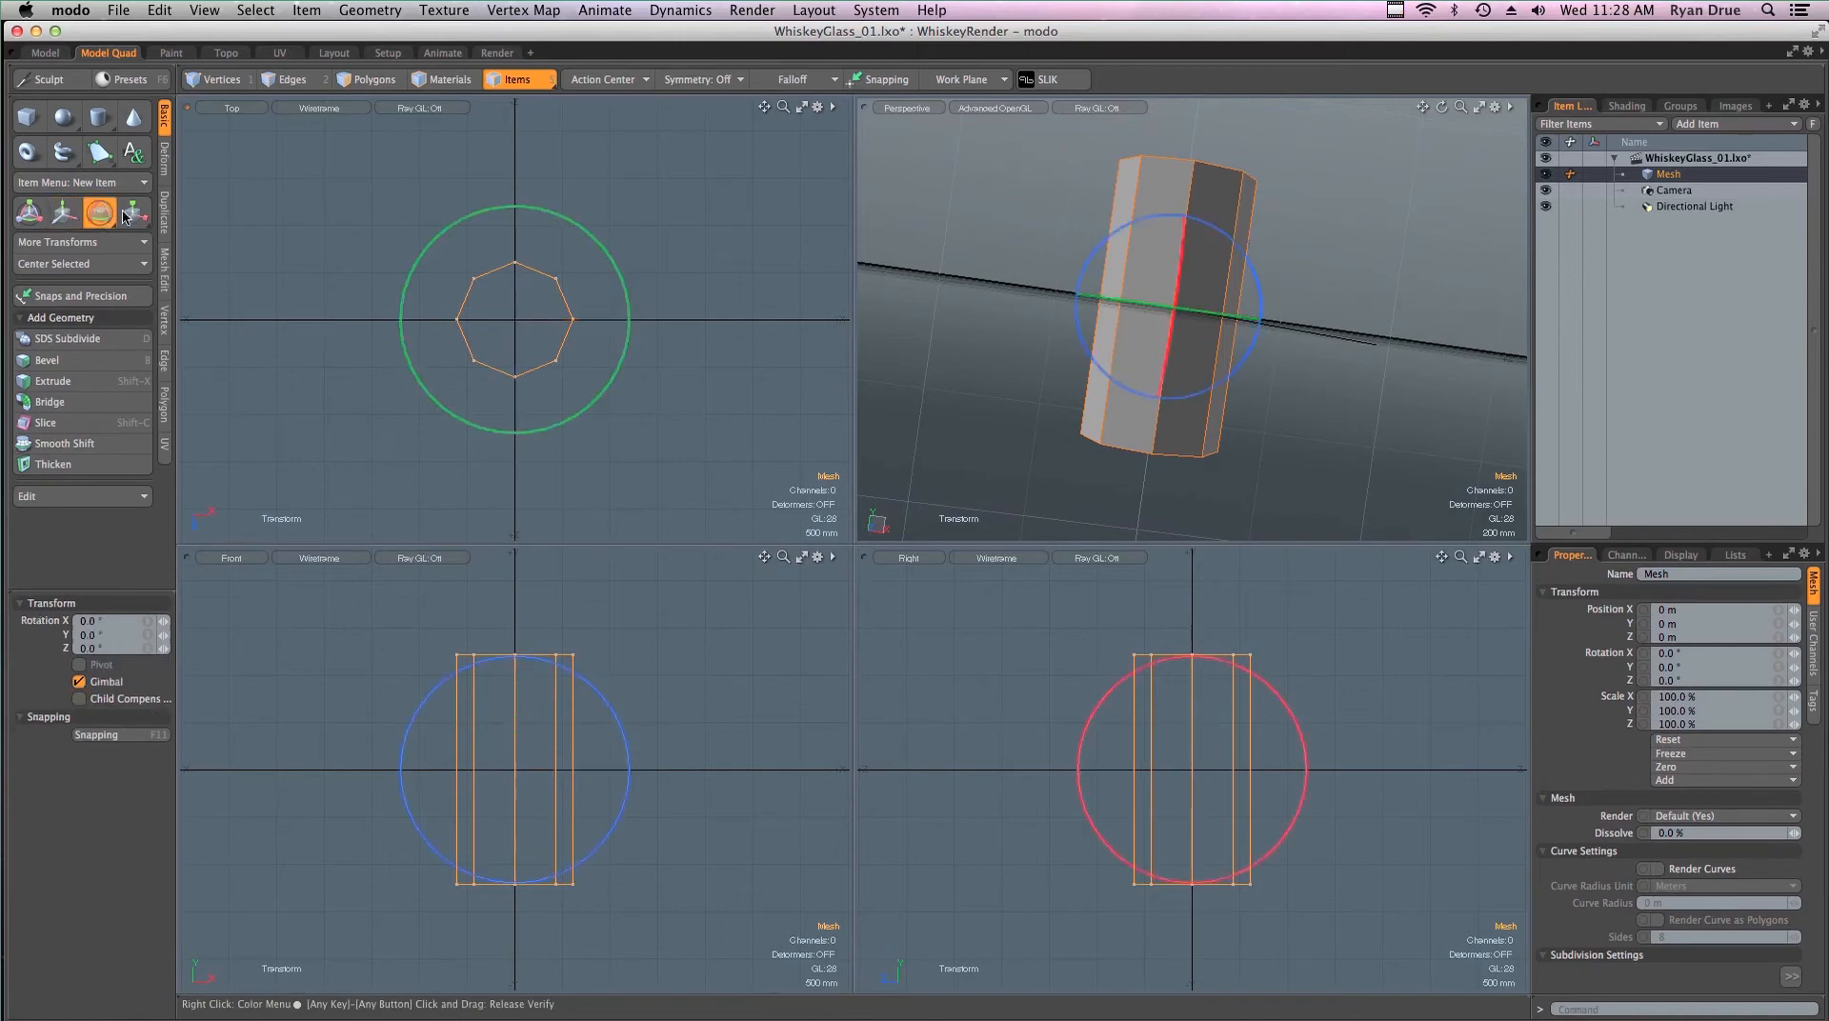
{"action": "left_click", "coordinate": [133, 215]}
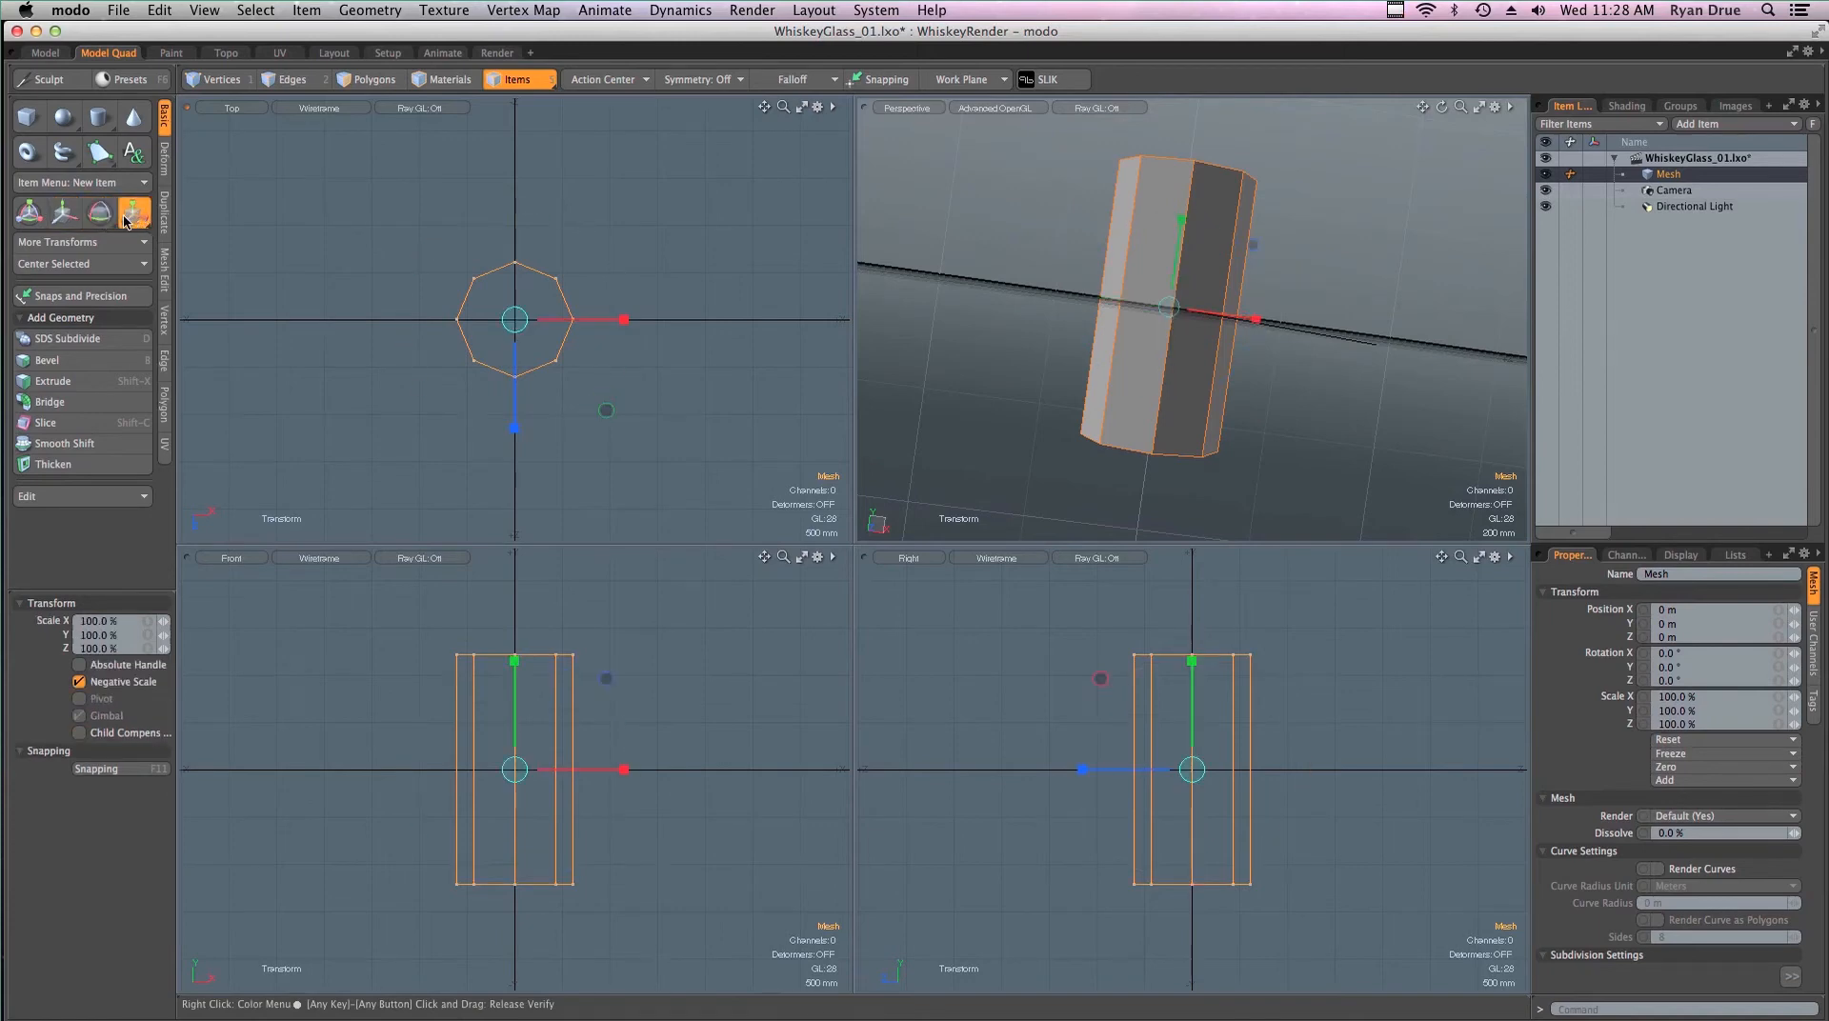
{"action": "left_click", "coordinate": [91, 216]}
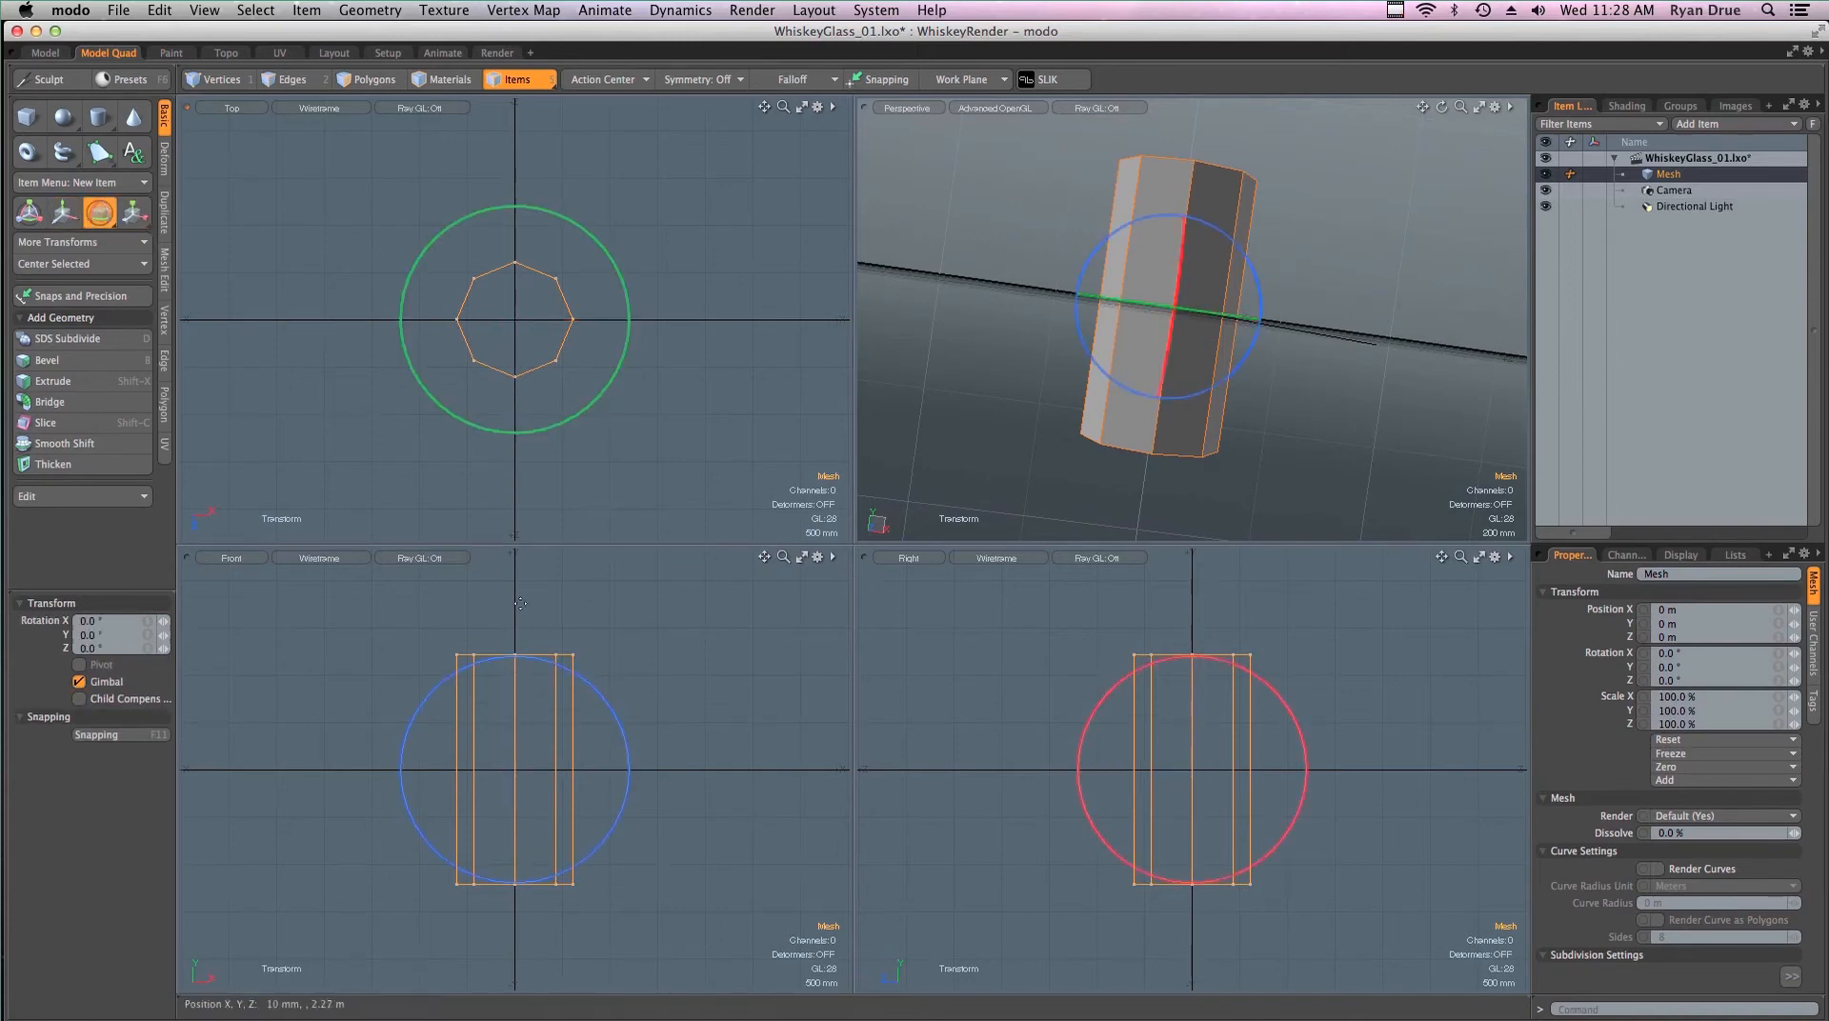
{"action": "key", "text": "q"}
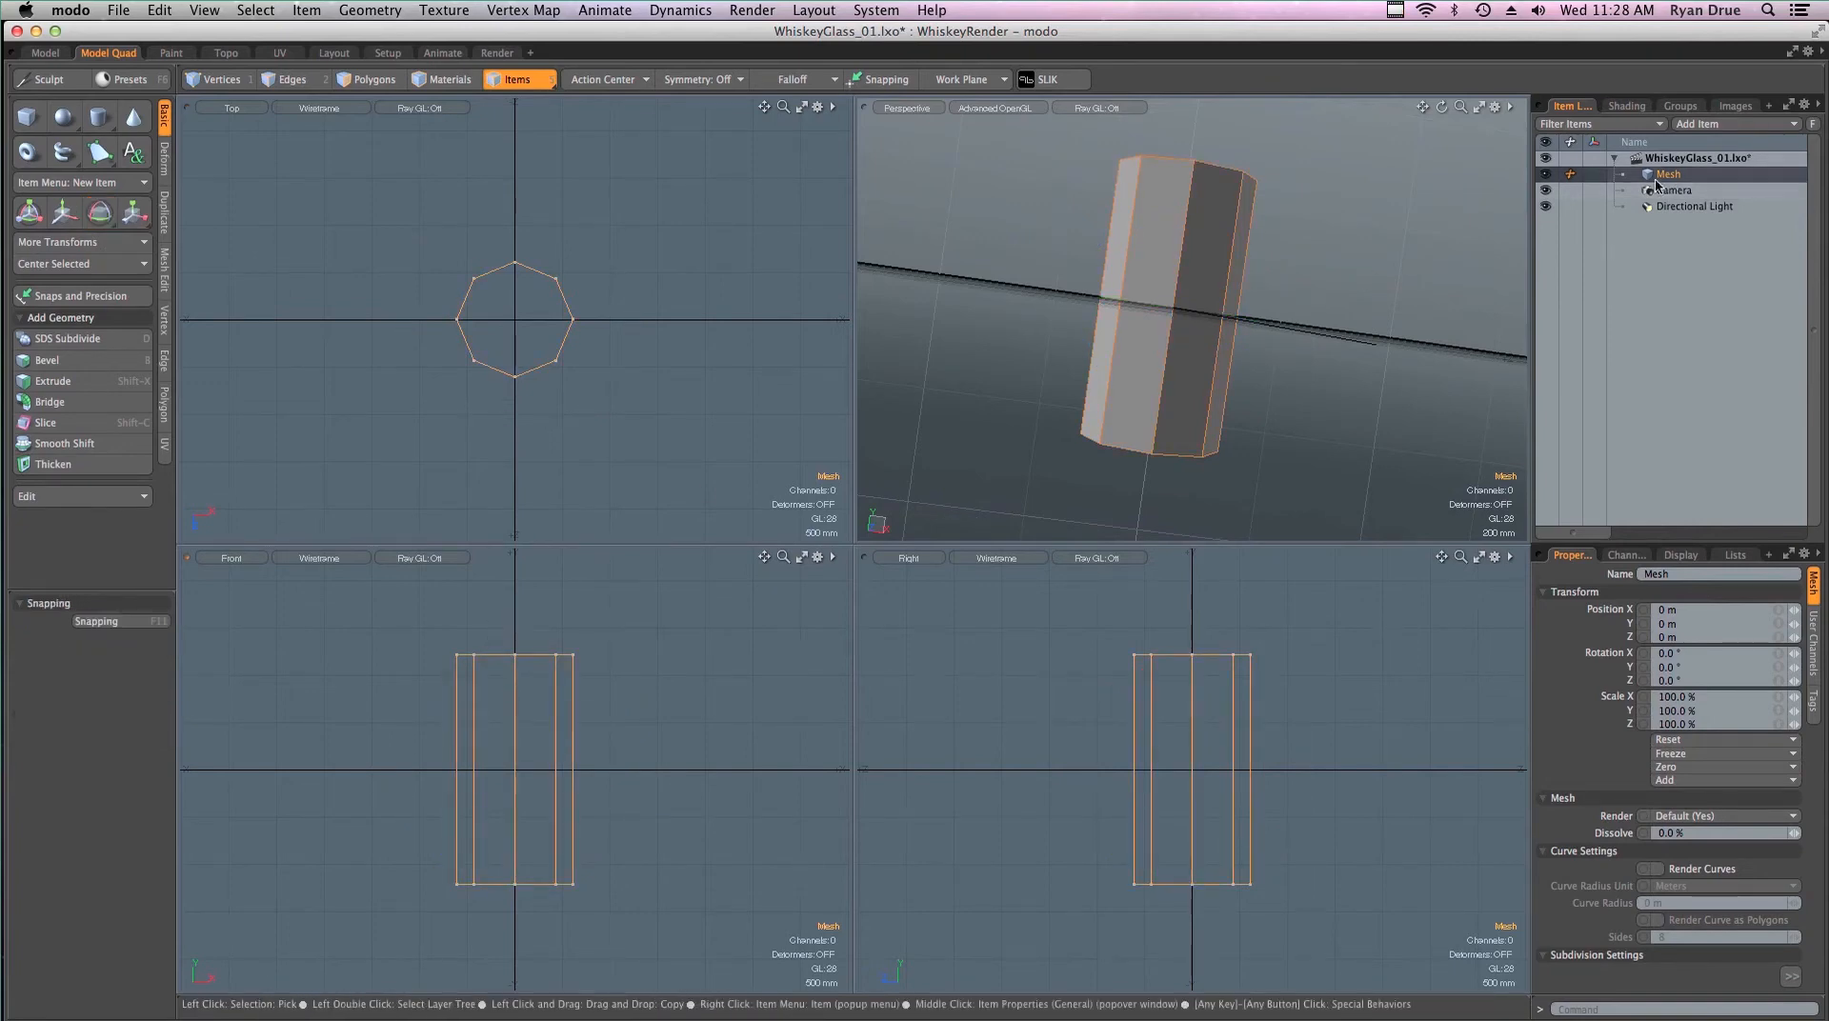
Try moving the whole cylinder item to about -2.21 m along X, and undo the move
{"action": "left_click_drag", "start_coordinate": [1297, 247], "coordinate": [1200, 229], "text": "alt"}
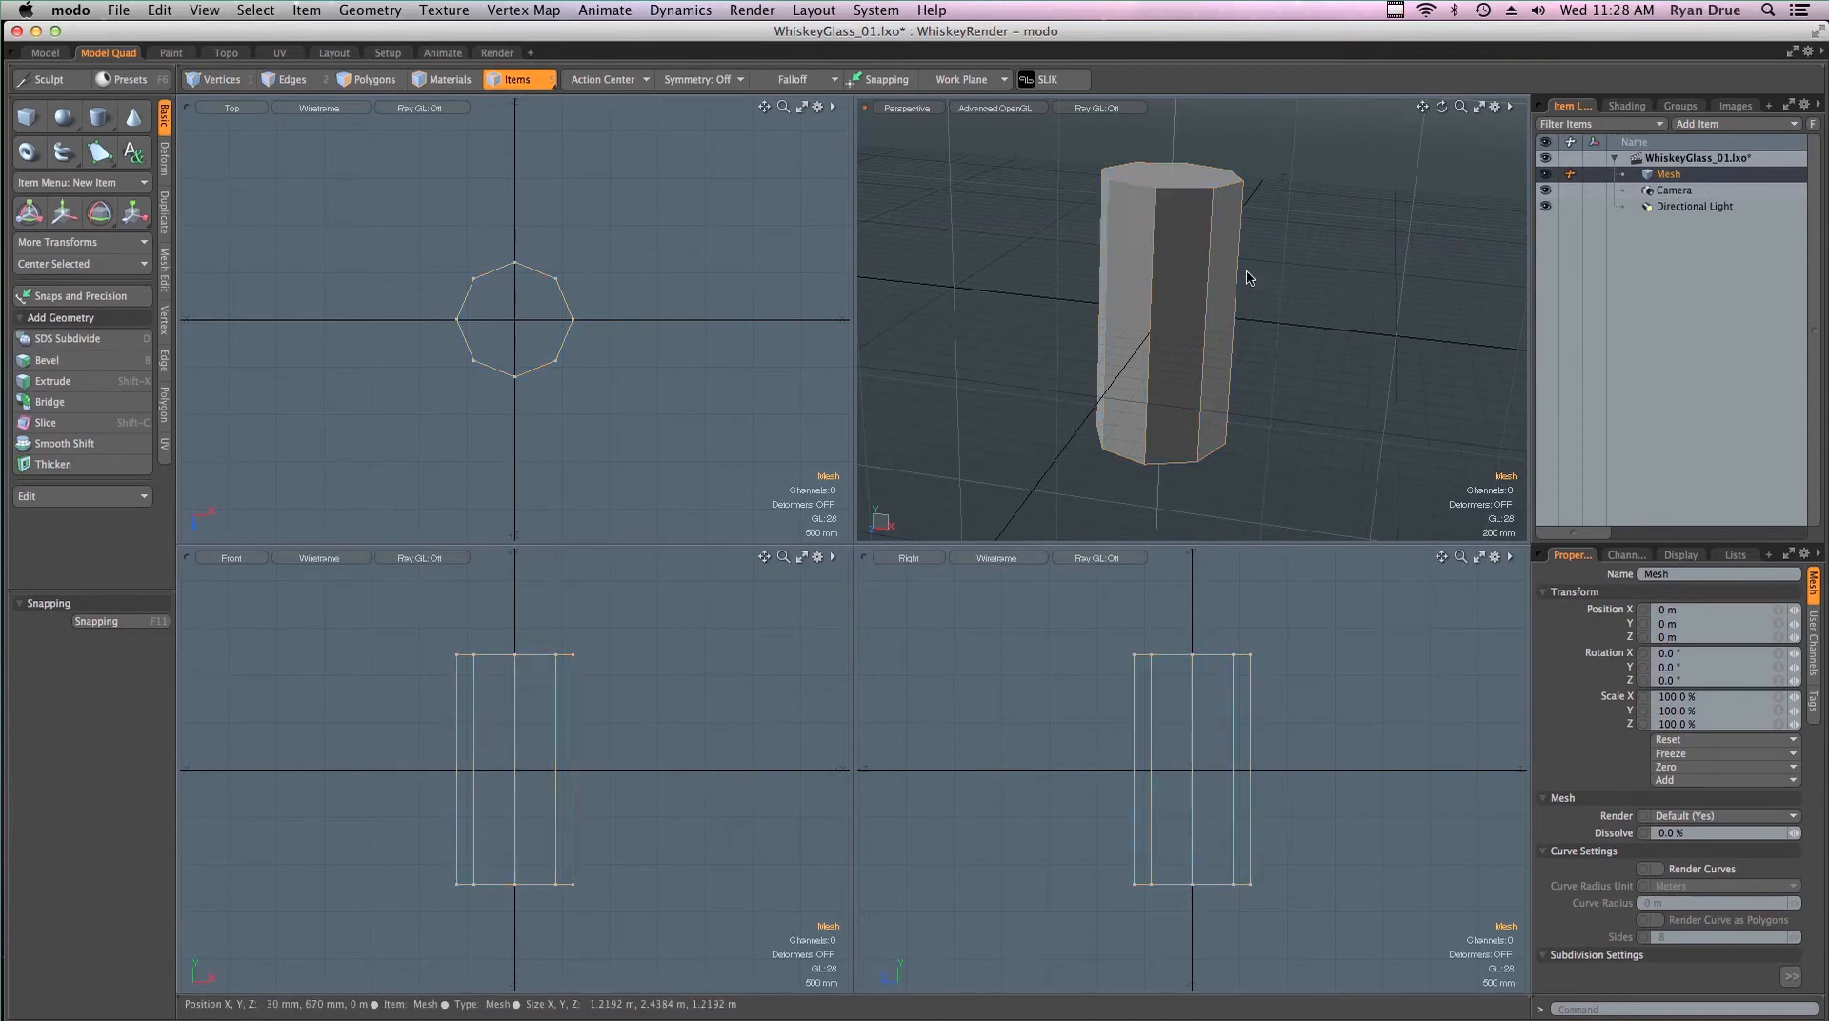
{"action": "left_click_drag", "start_coordinate": [1261, 286], "coordinate": [1192, 298], "text": "alt"}
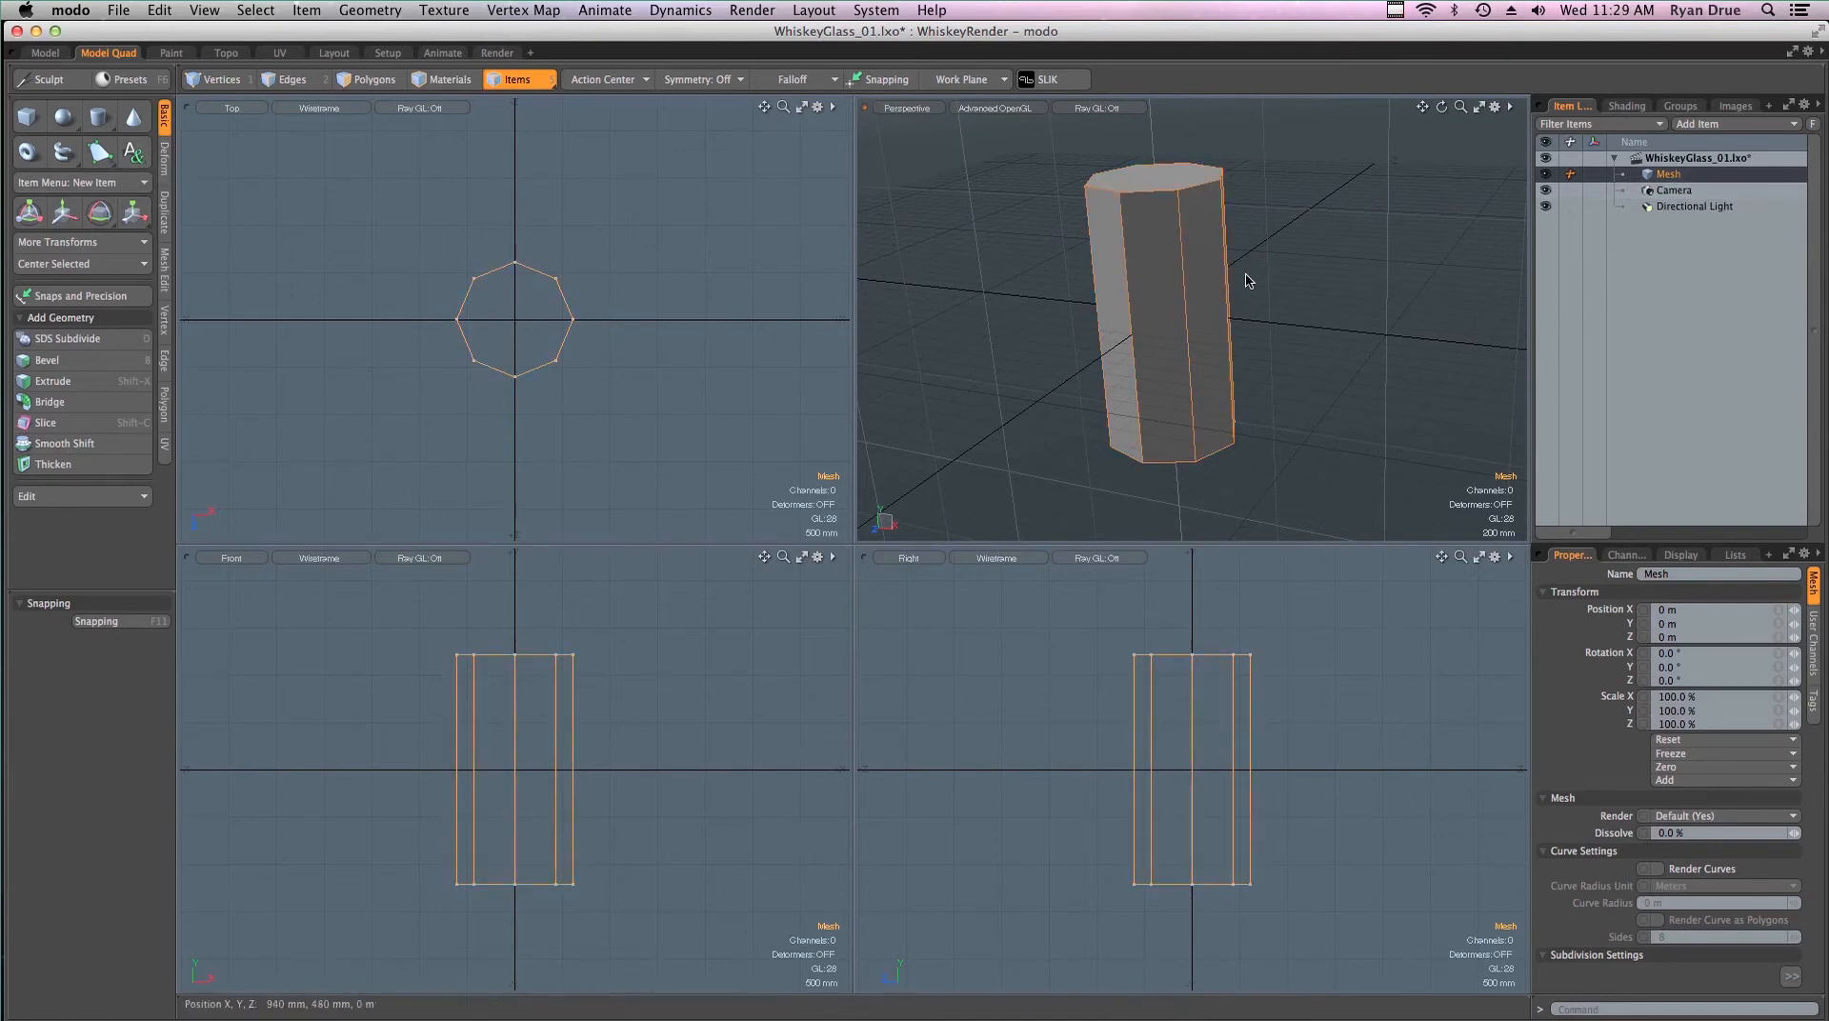
{"action": "key", "text": "w"}
{"action": "left_click_drag", "start_coordinate": [1236, 327], "coordinate": [1034, 297]}
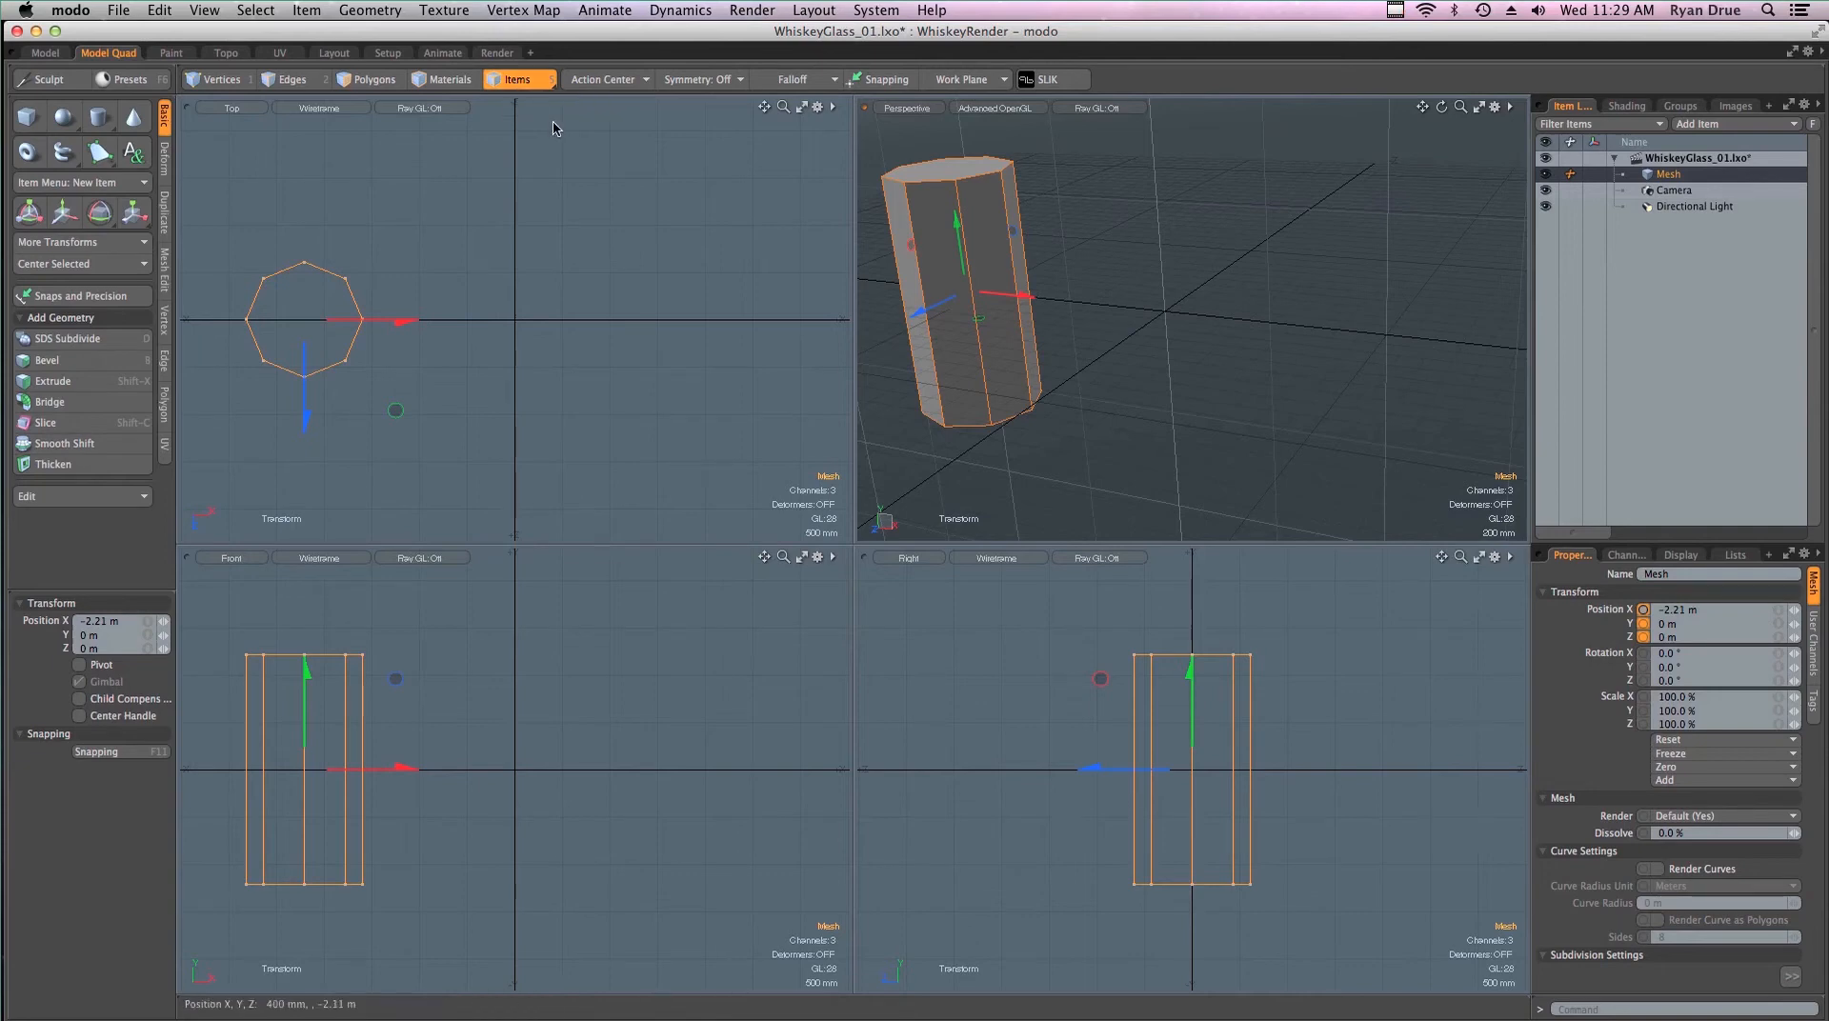
{"action": "key", "text": "super+z"}
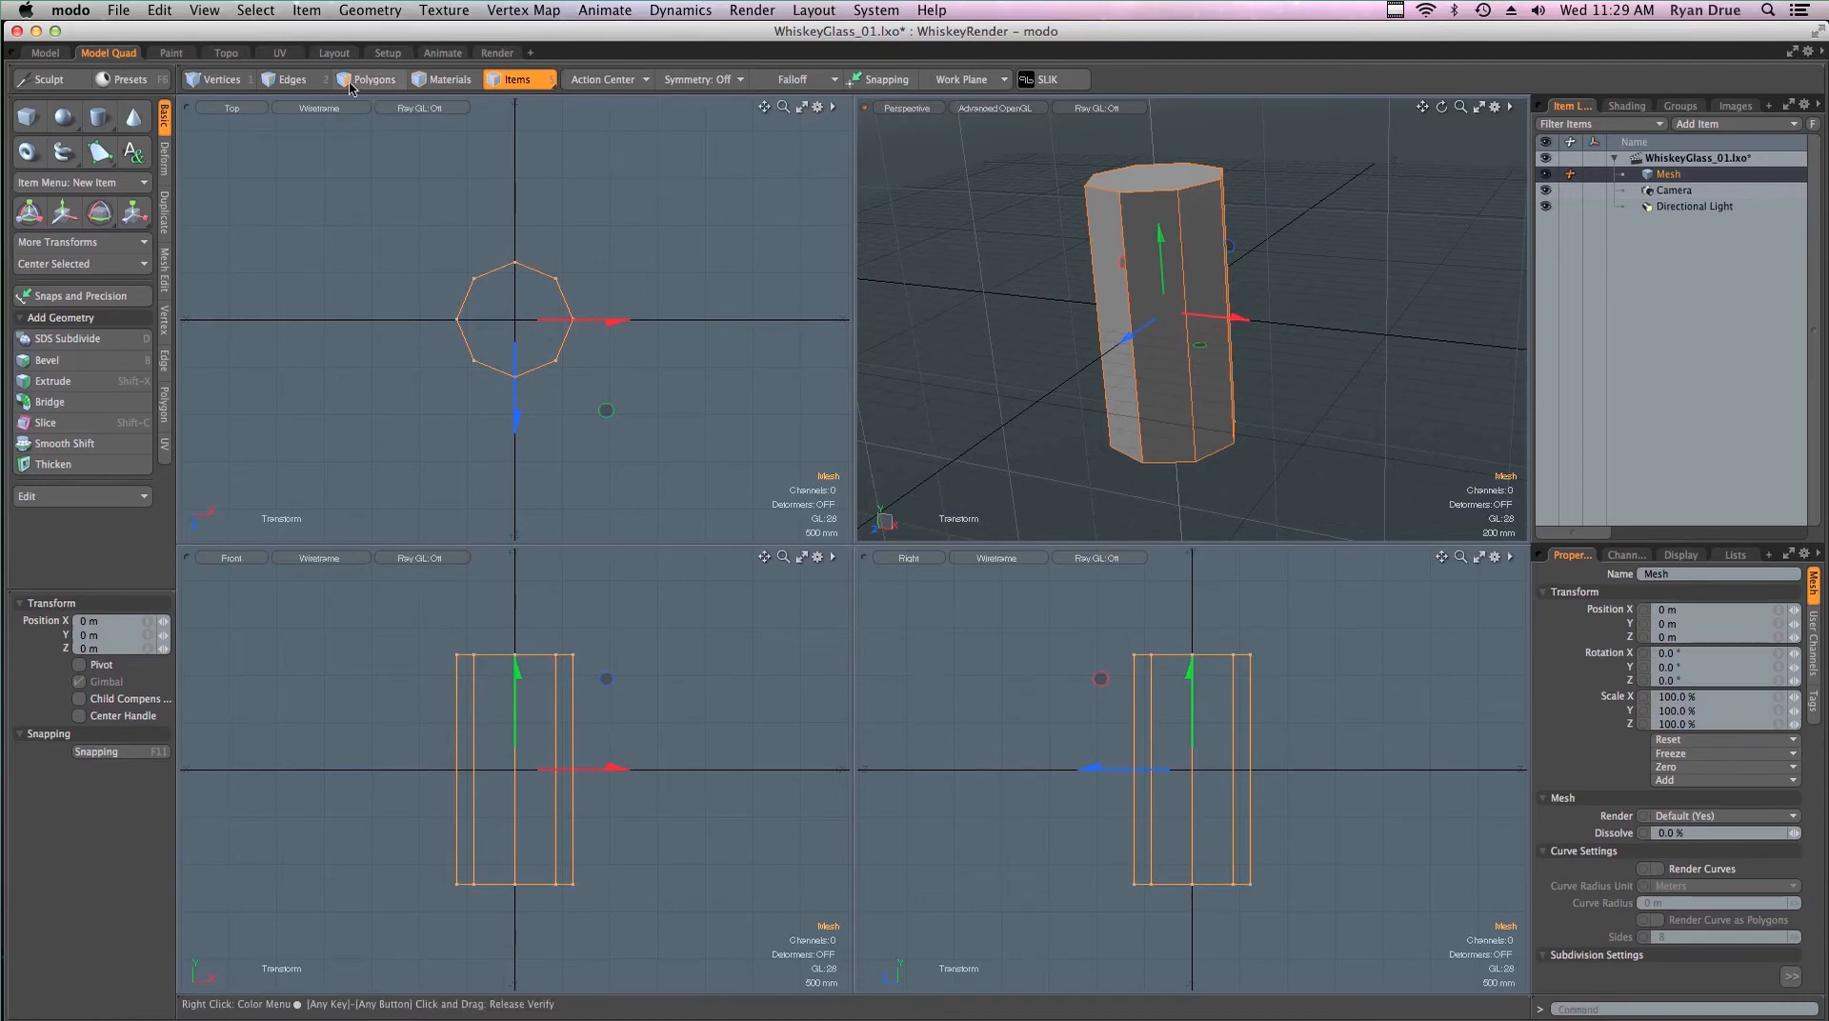
Switch to Polygons selection mode and select individual side faces of the cylinder one after another, leaving one selected
{"action": "left_click", "coordinate": [255, 79]}
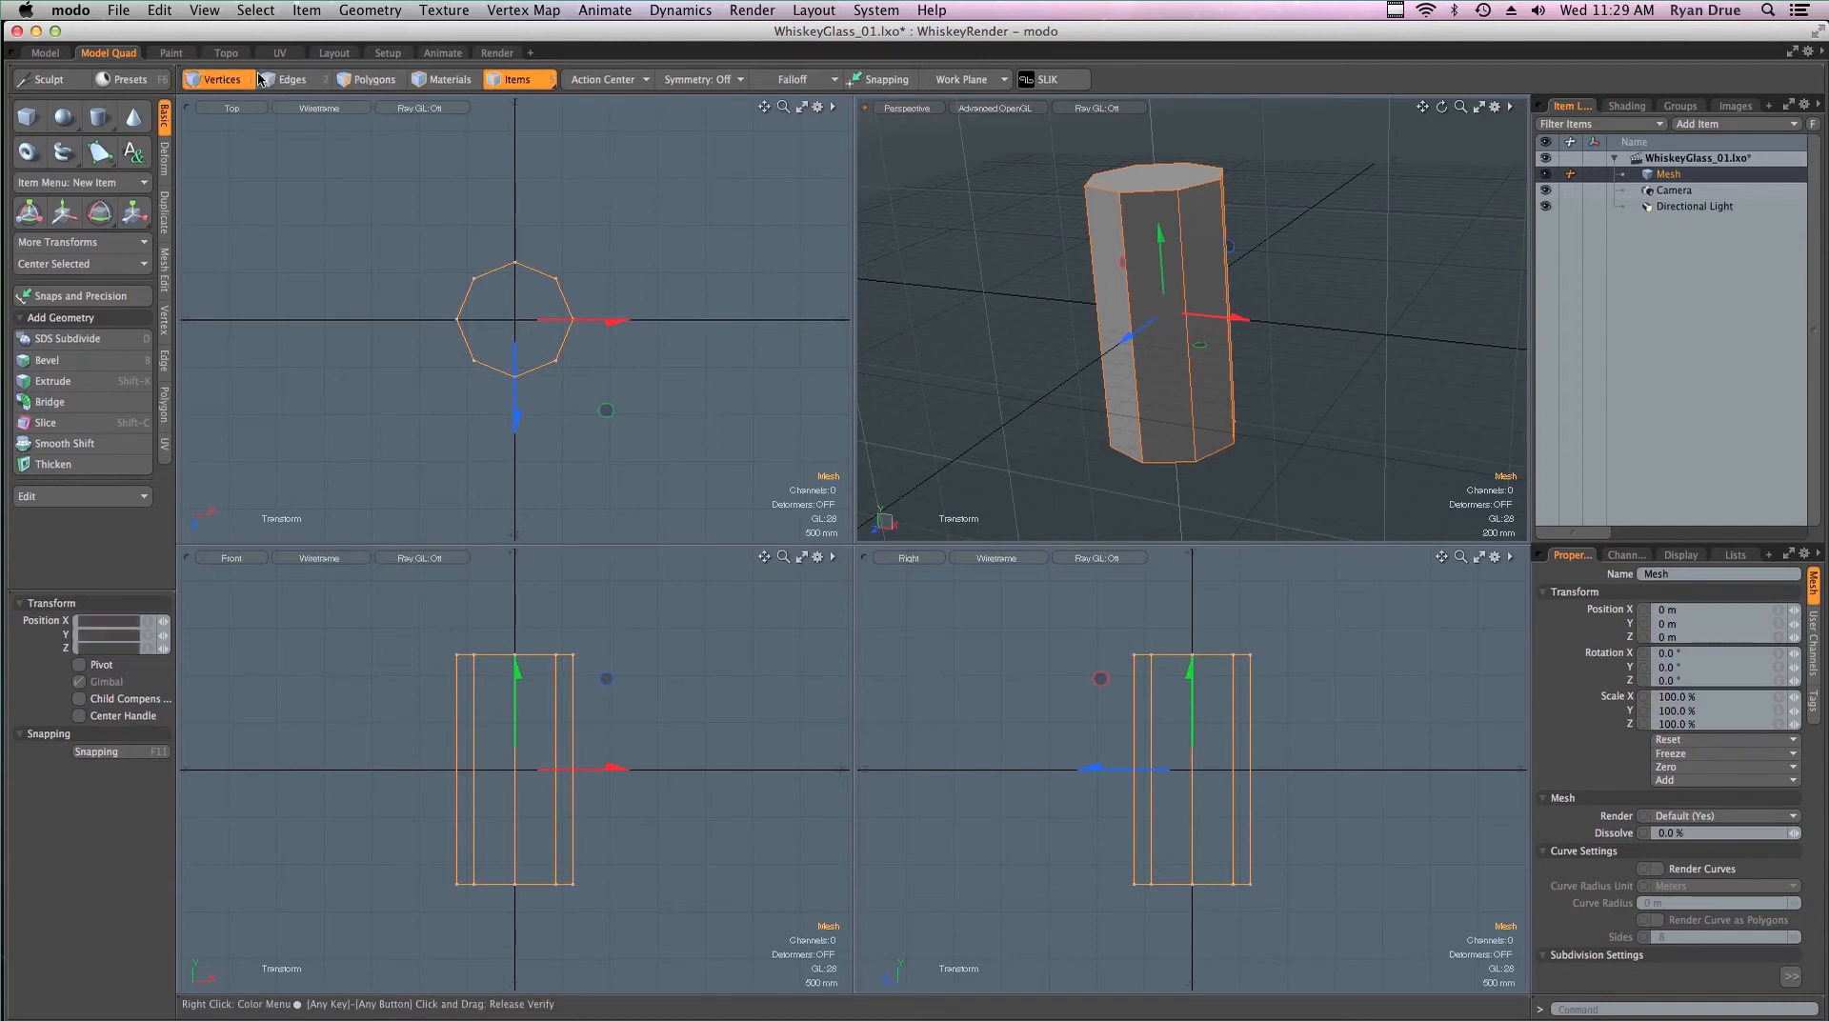
{"action": "left_click", "coordinate": [294, 79]}
{"action": "left_click", "coordinate": [362, 80]}
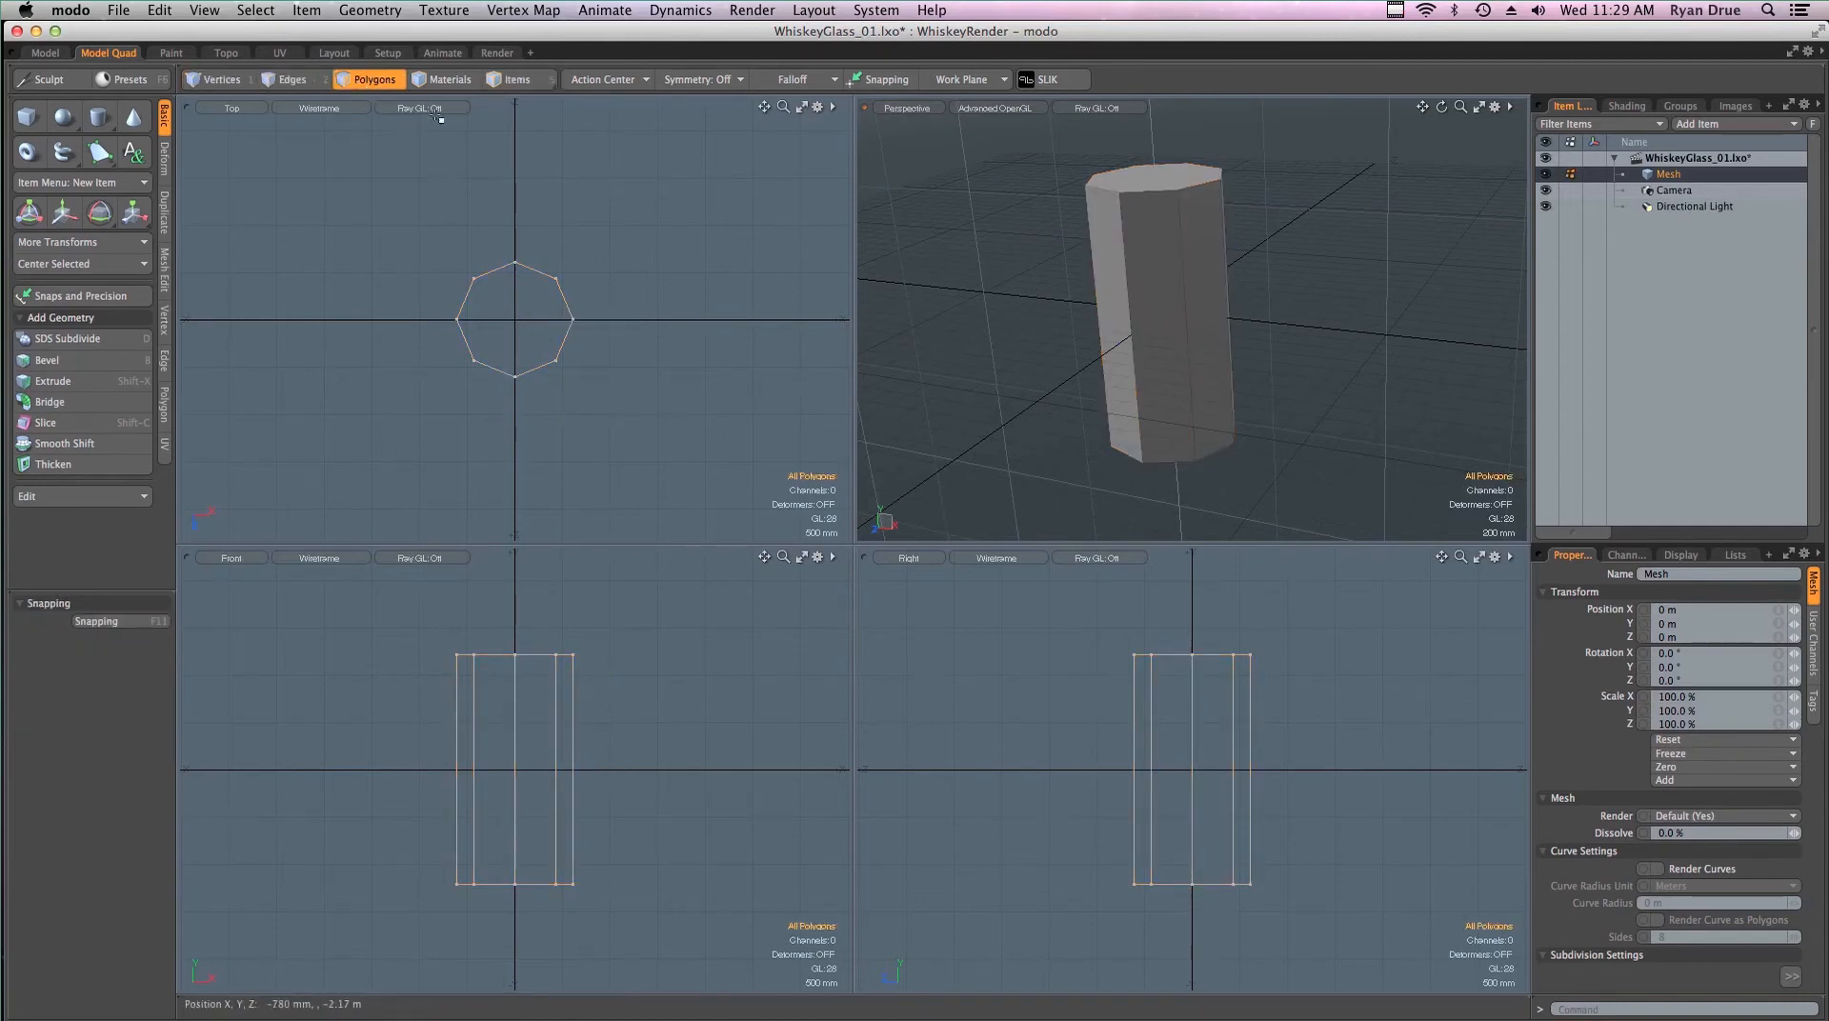
{"action": "left_click", "coordinate": [514, 319]}
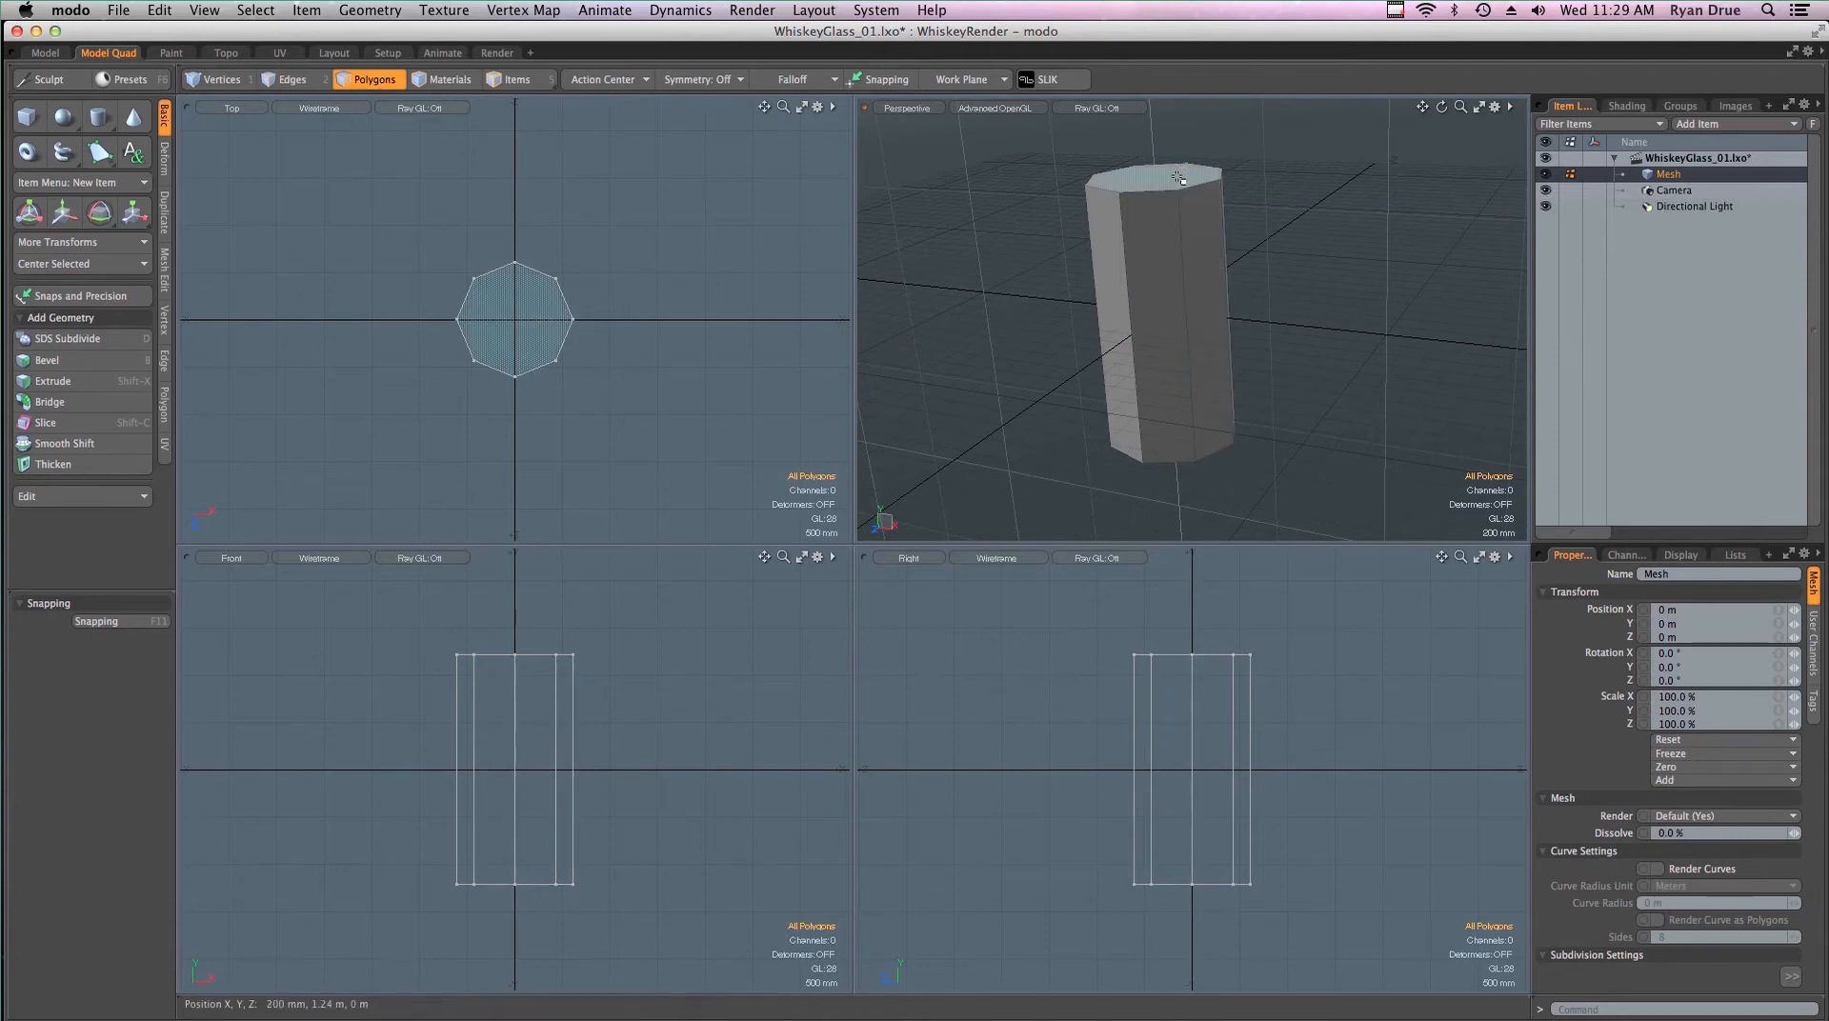
{"action": "left_click", "coordinate": [1153, 239]}
{"action": "left_click", "coordinate": [1202, 239]}
{"action": "left_click_drag", "start_coordinate": [1331, 385], "coordinate": [1044, 402], "text": "alt"}
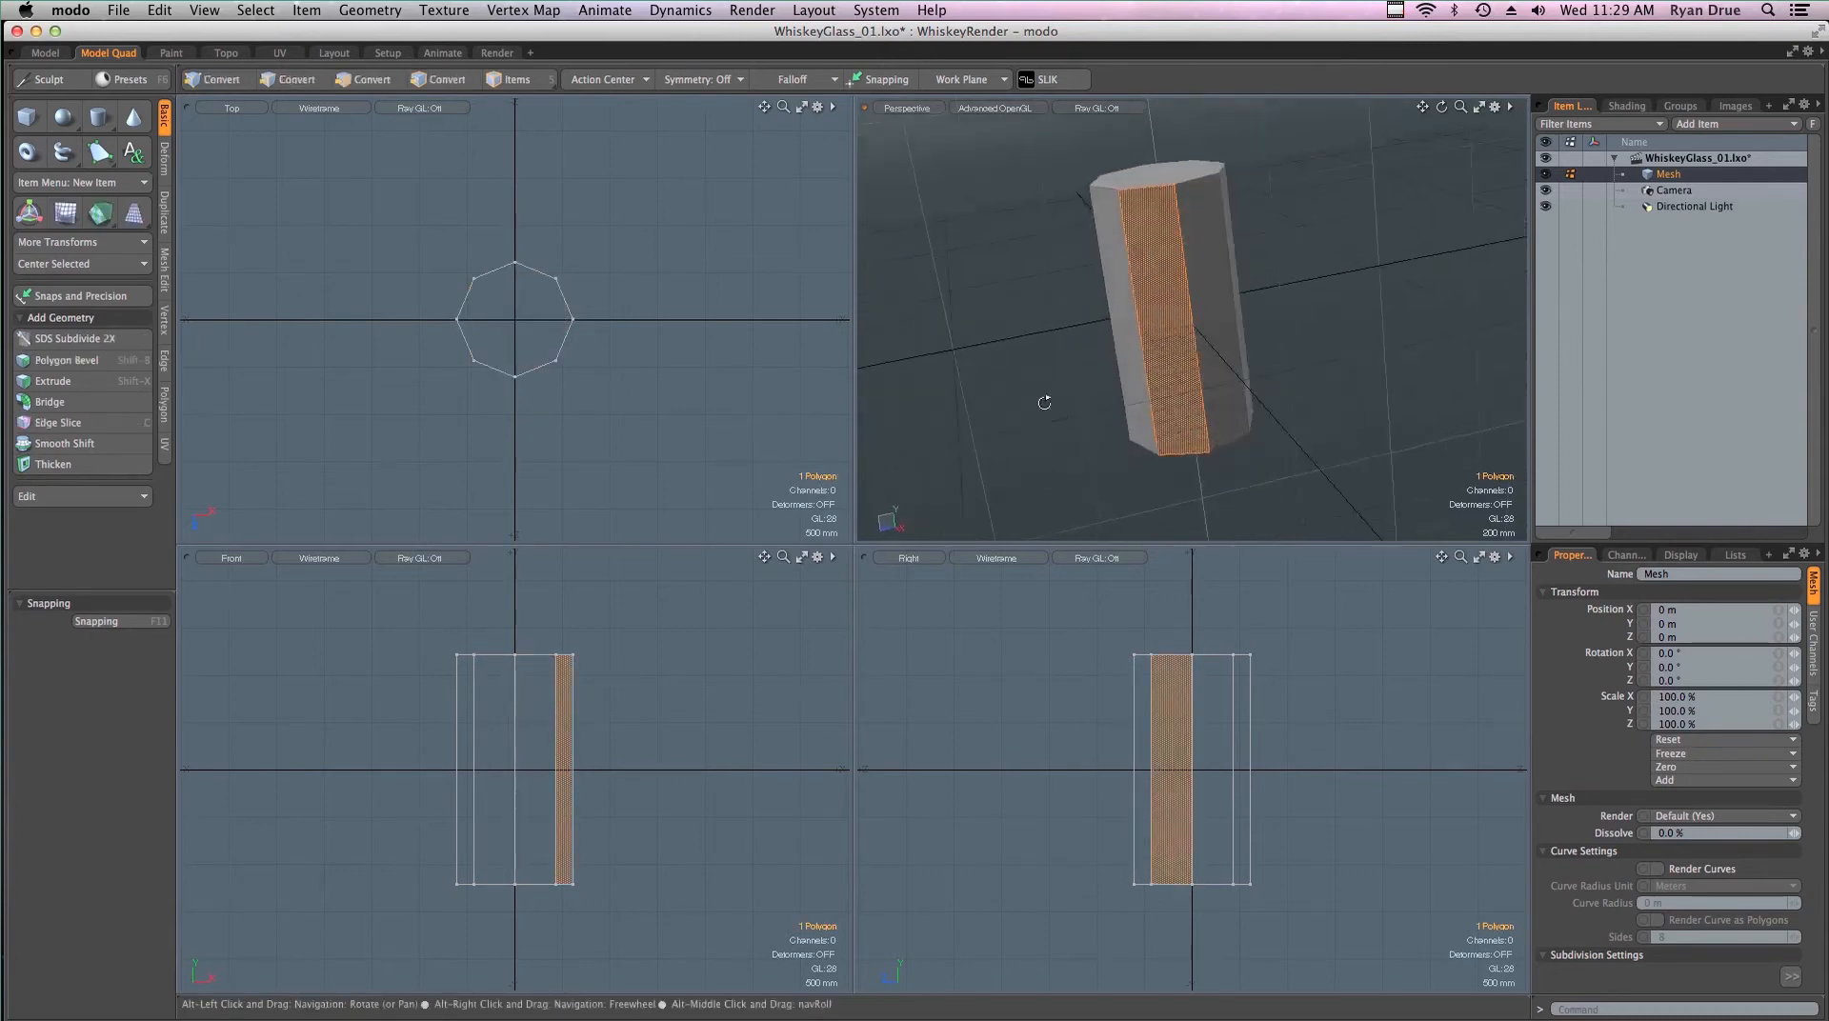
{"action": "left_click", "coordinate": [1208, 284]}
{"action": "left_click_drag", "start_coordinate": [1319, 272], "coordinate": [1195, 278], "text": "alt"}
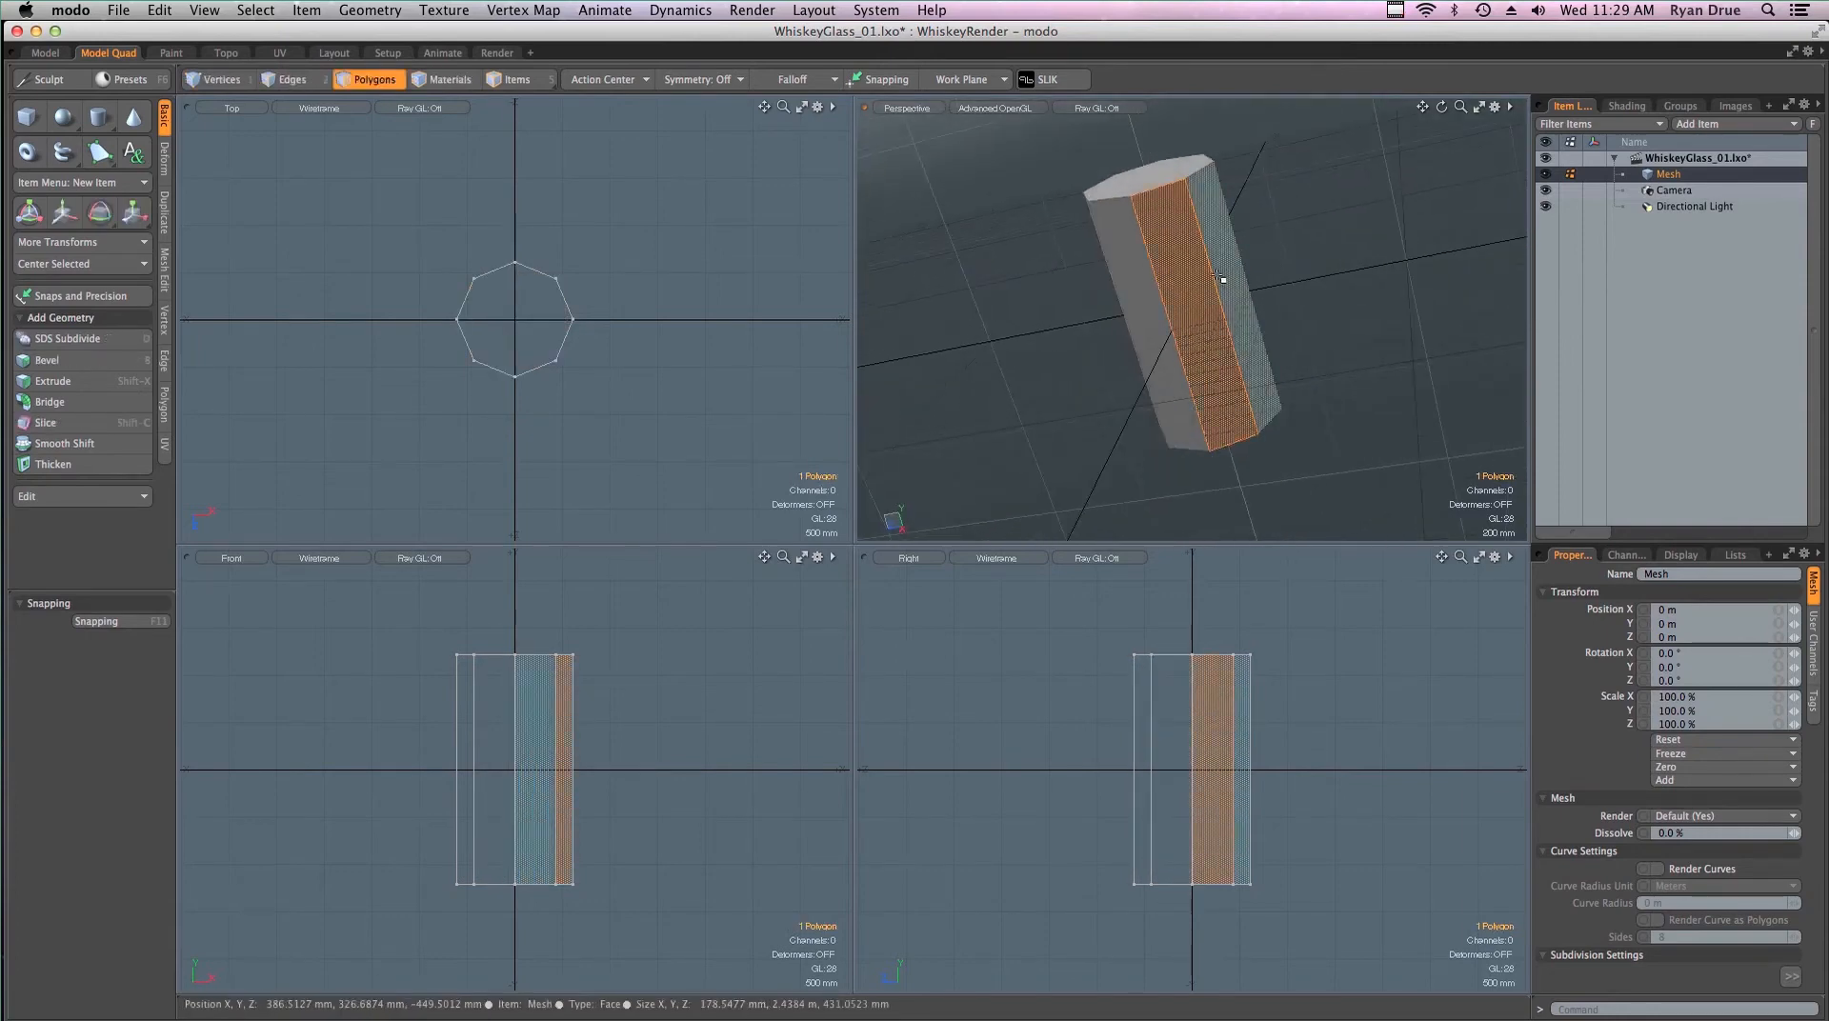
{"action": "left_click", "coordinate": [1221, 278]}
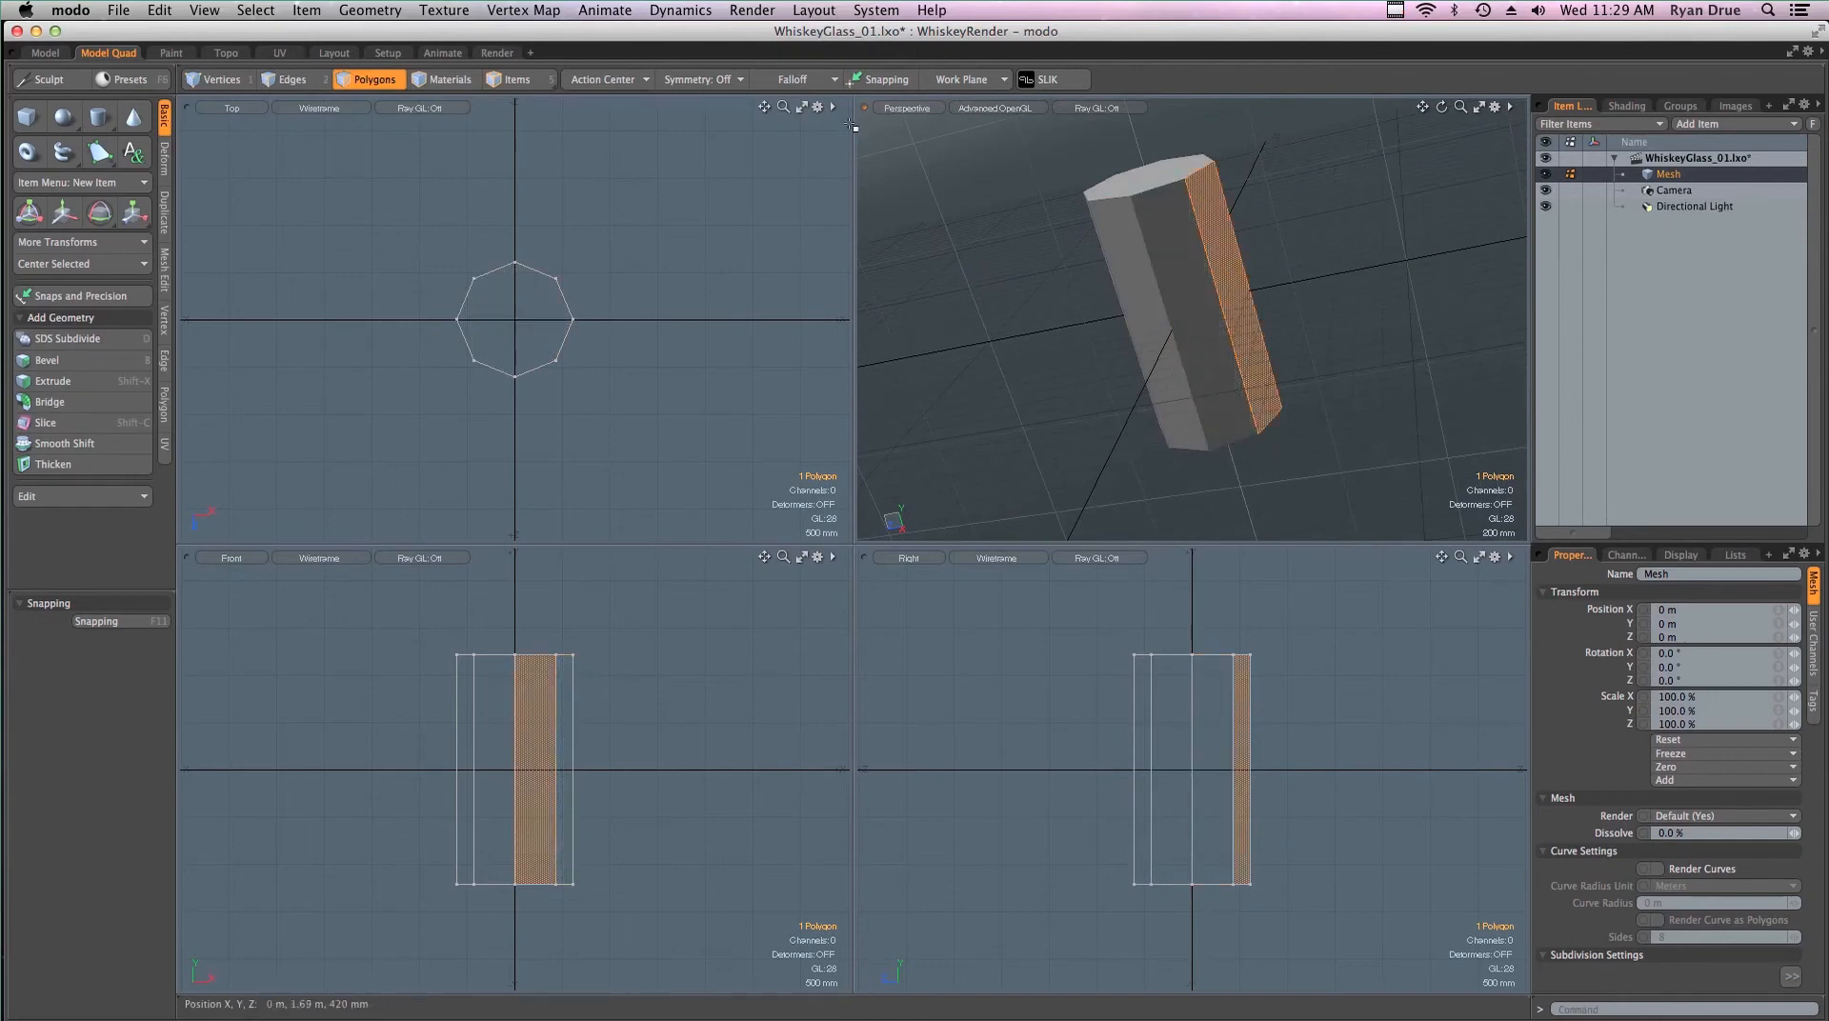
Switch to Edges selection mode, select and deselect a vertical edge, and select the edge loop around the cylinder's top
{"action": "left_click", "coordinate": [303, 81]}
{"action": "left_click", "coordinate": [1231, 208]}
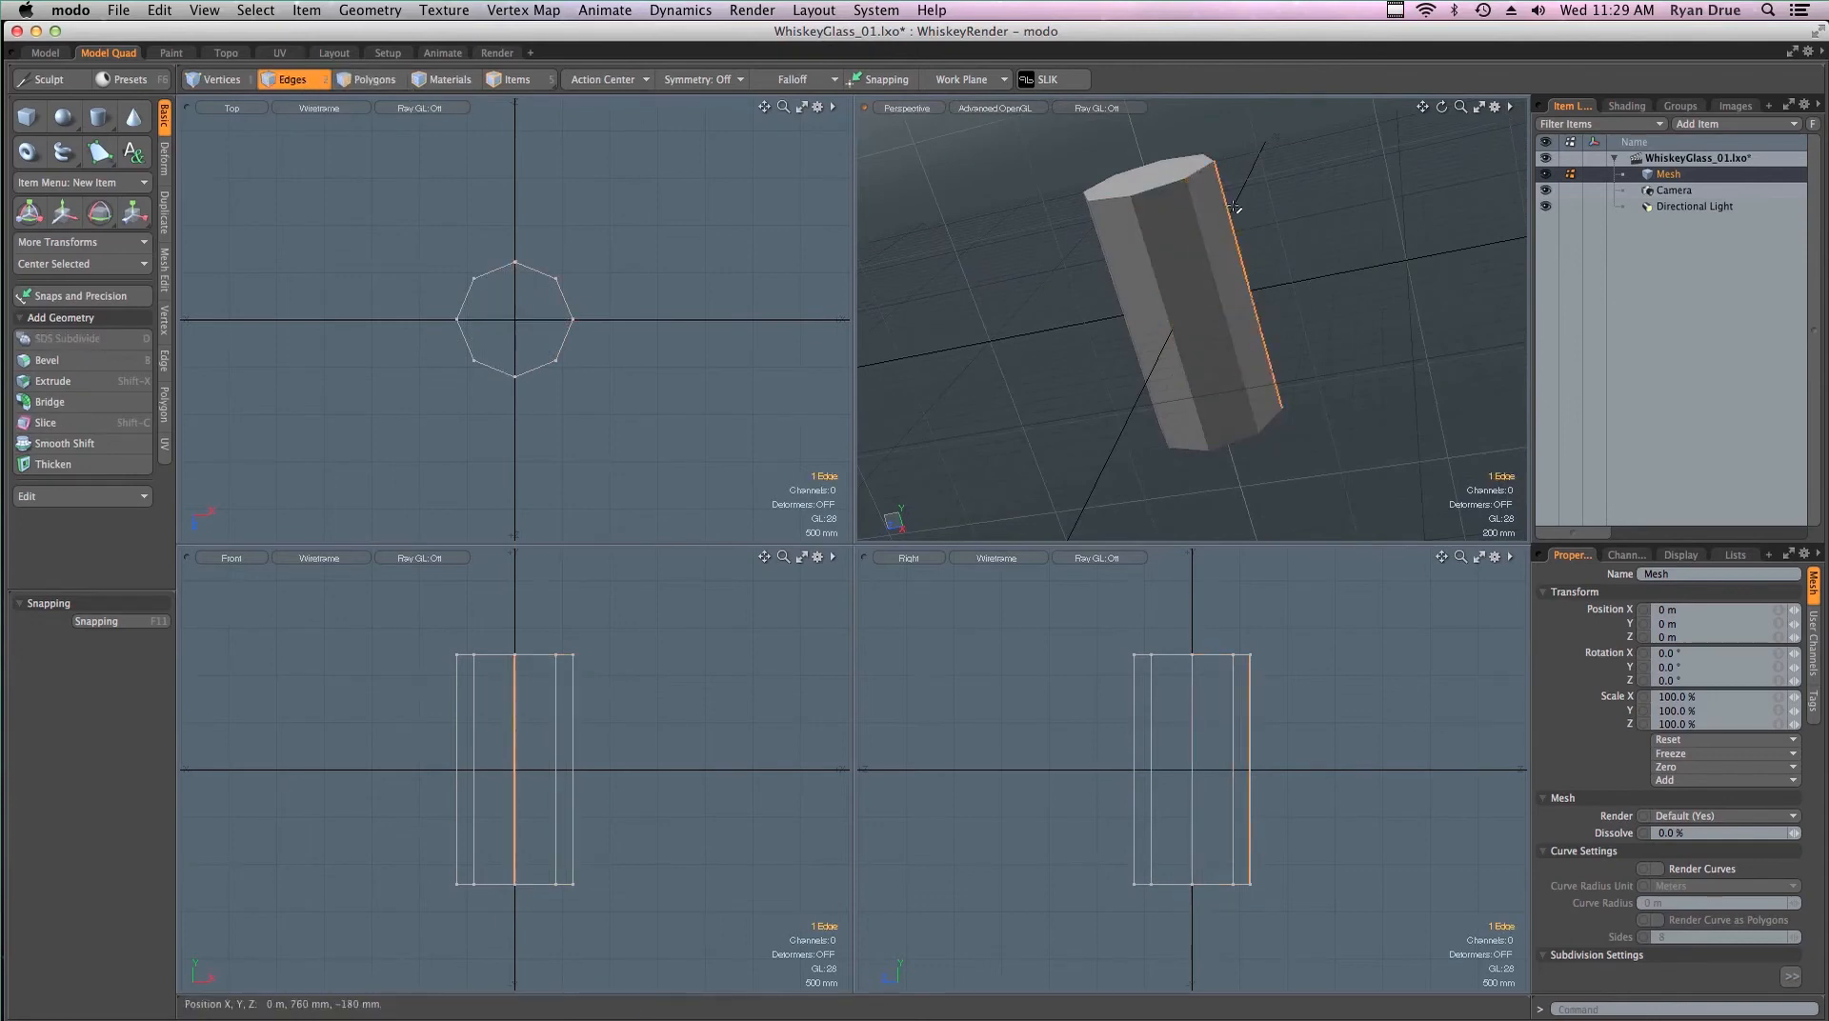
{"action": "left_click", "coordinate": [1195, 283]}
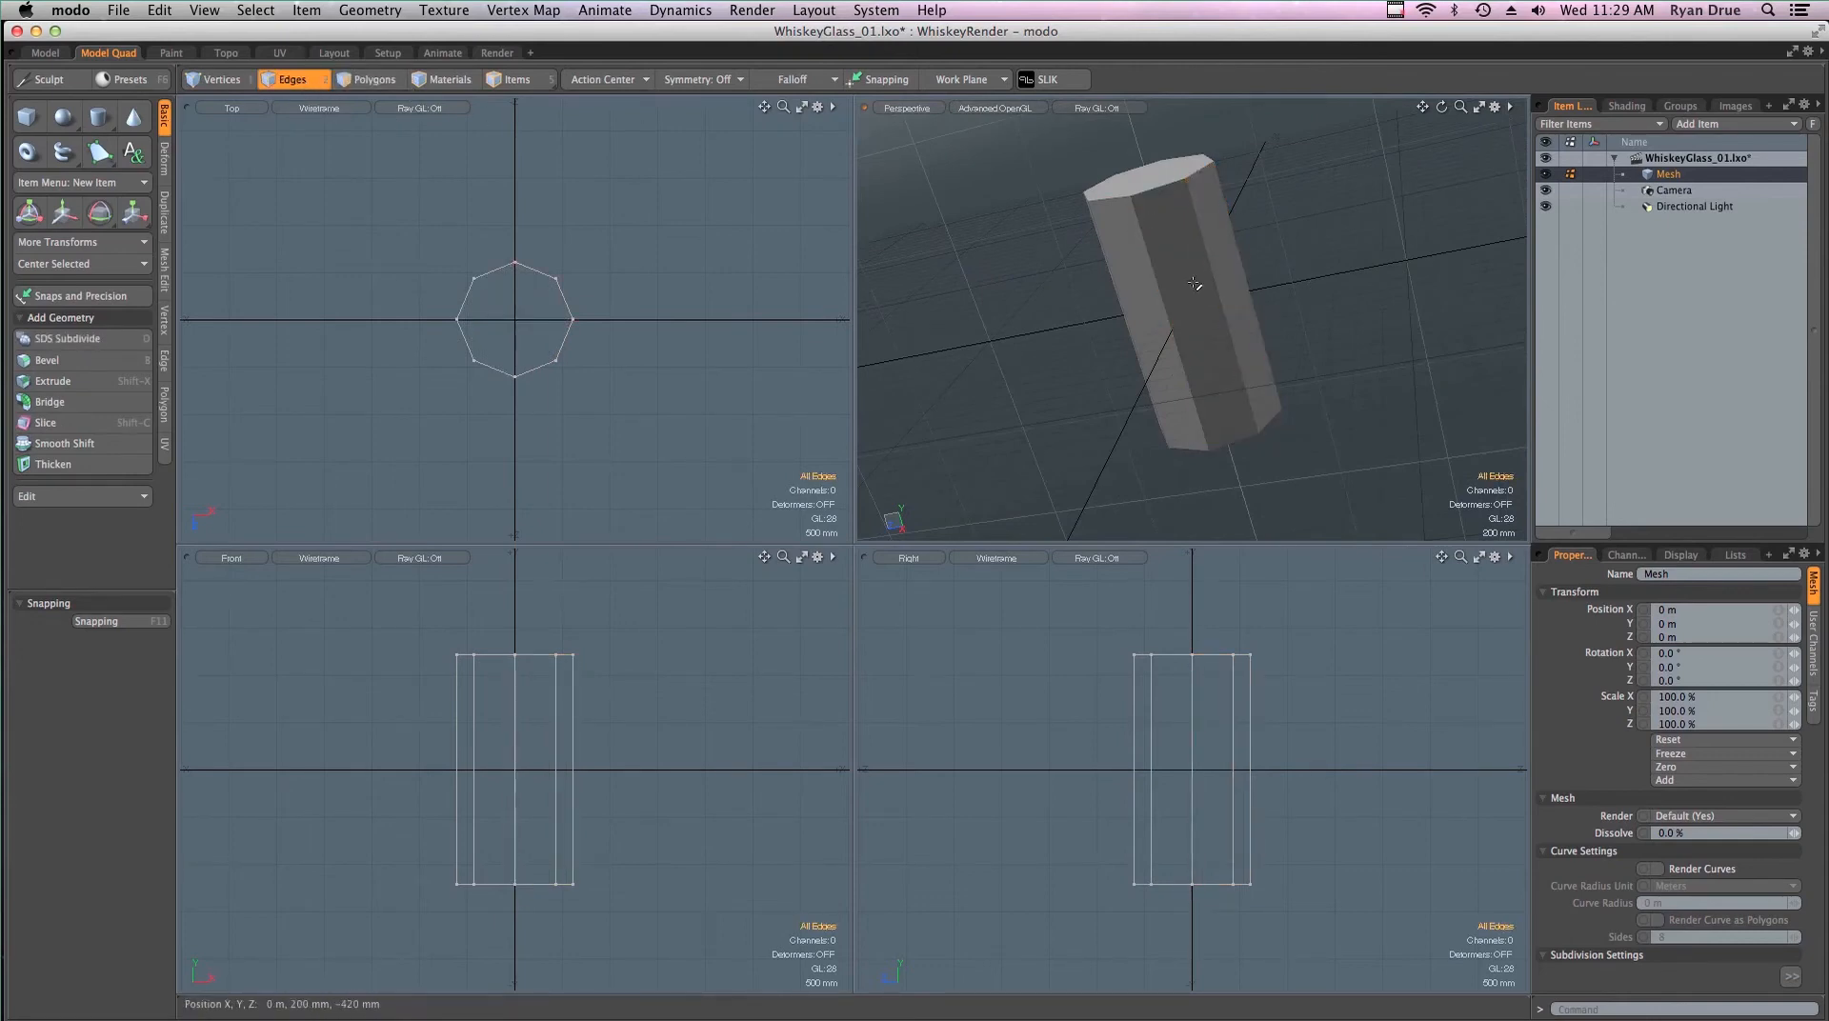
{"action": "double_click", "coordinate": [1161, 191]}
{"action": "left_click_drag", "start_coordinate": [1162, 192], "coordinate": [1230, 419], "text": "alt"}
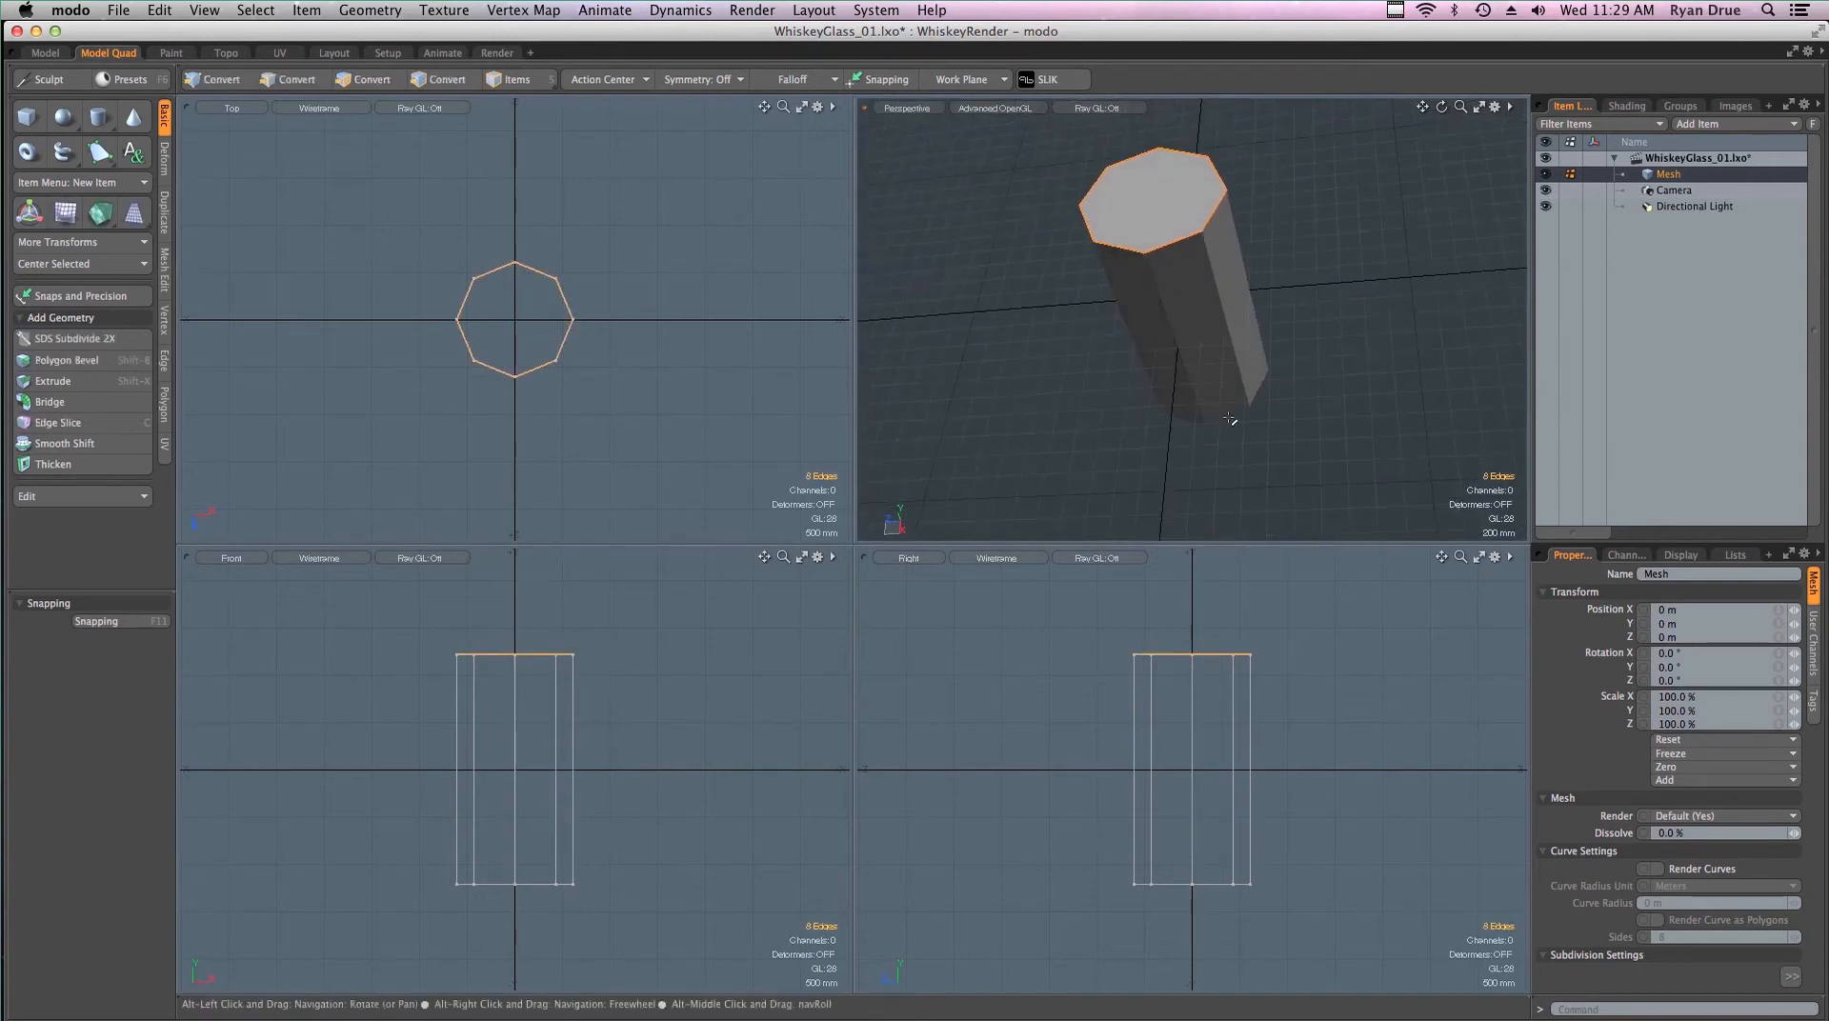
Select one top rim edge, add adjacent edges, remove the stray vertical edge, and reselect the whole top edge loop
{"action": "left_click", "coordinate": [1181, 259]}
{"action": "key", "text": "alt"}
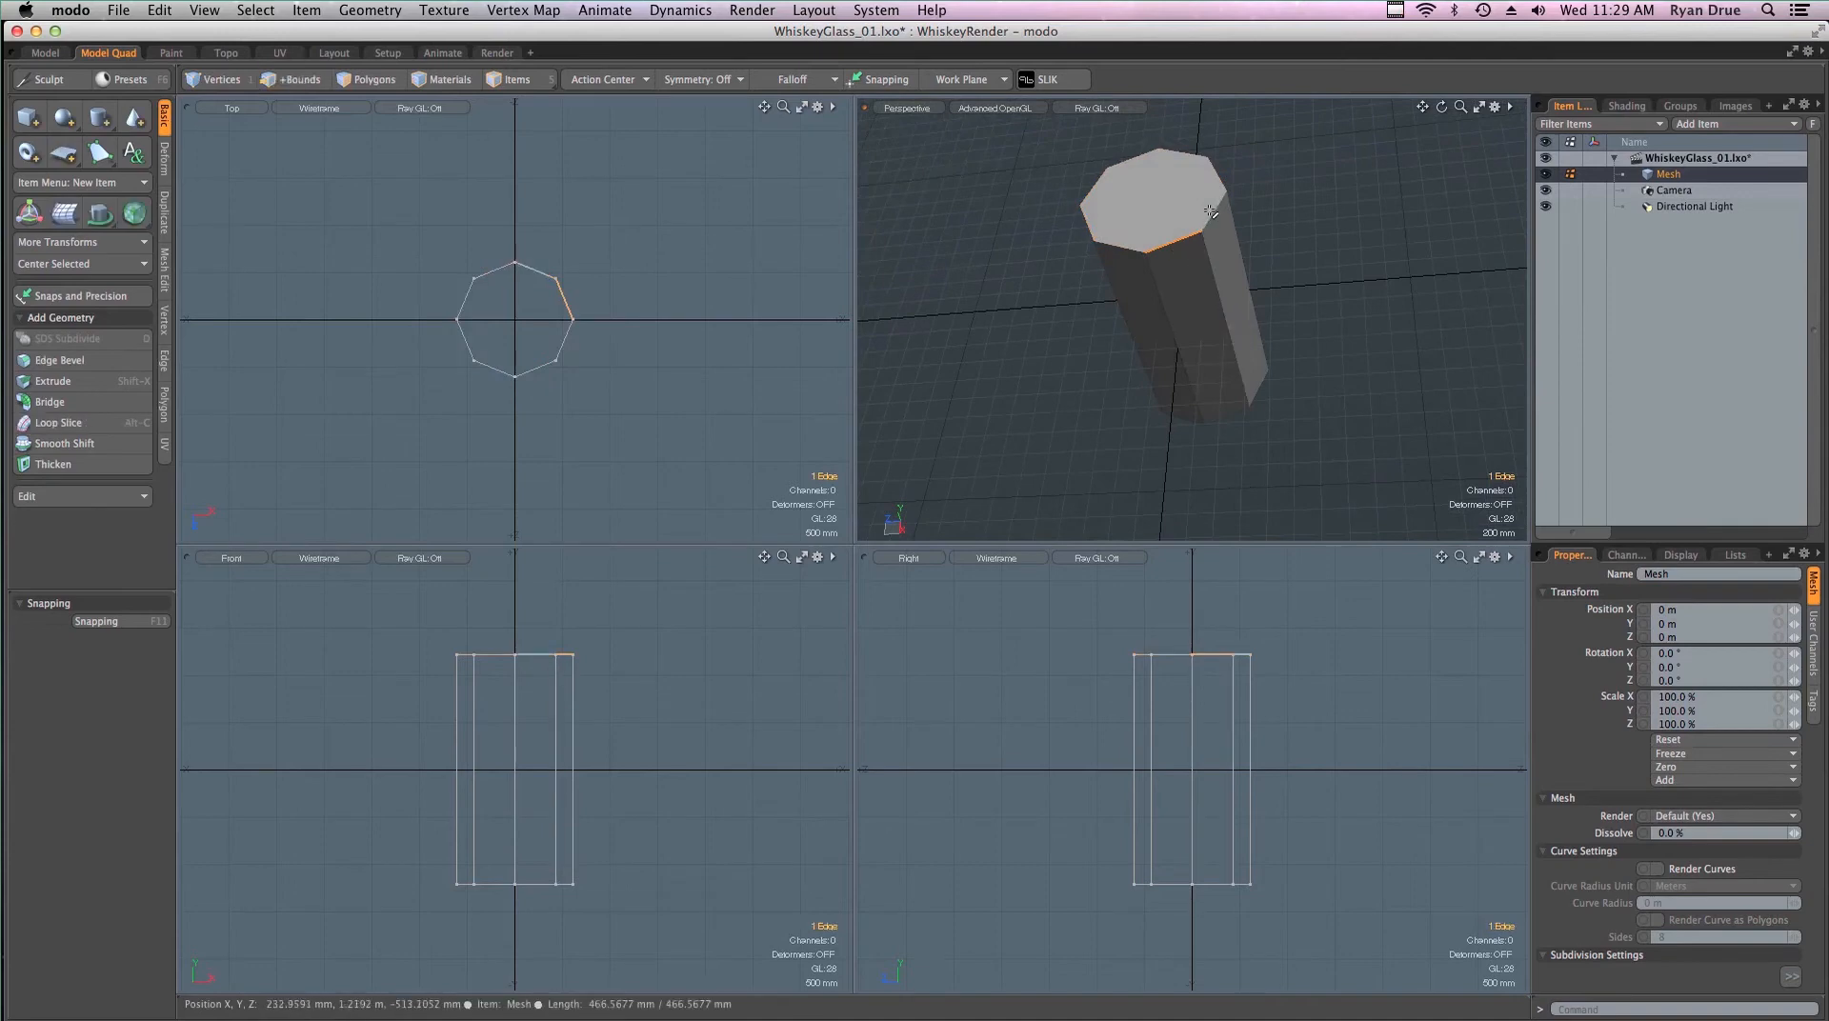
{"action": "left_click_drag", "start_coordinate": [1237, 262], "coordinate": [1183, 276], "text": "alt"}
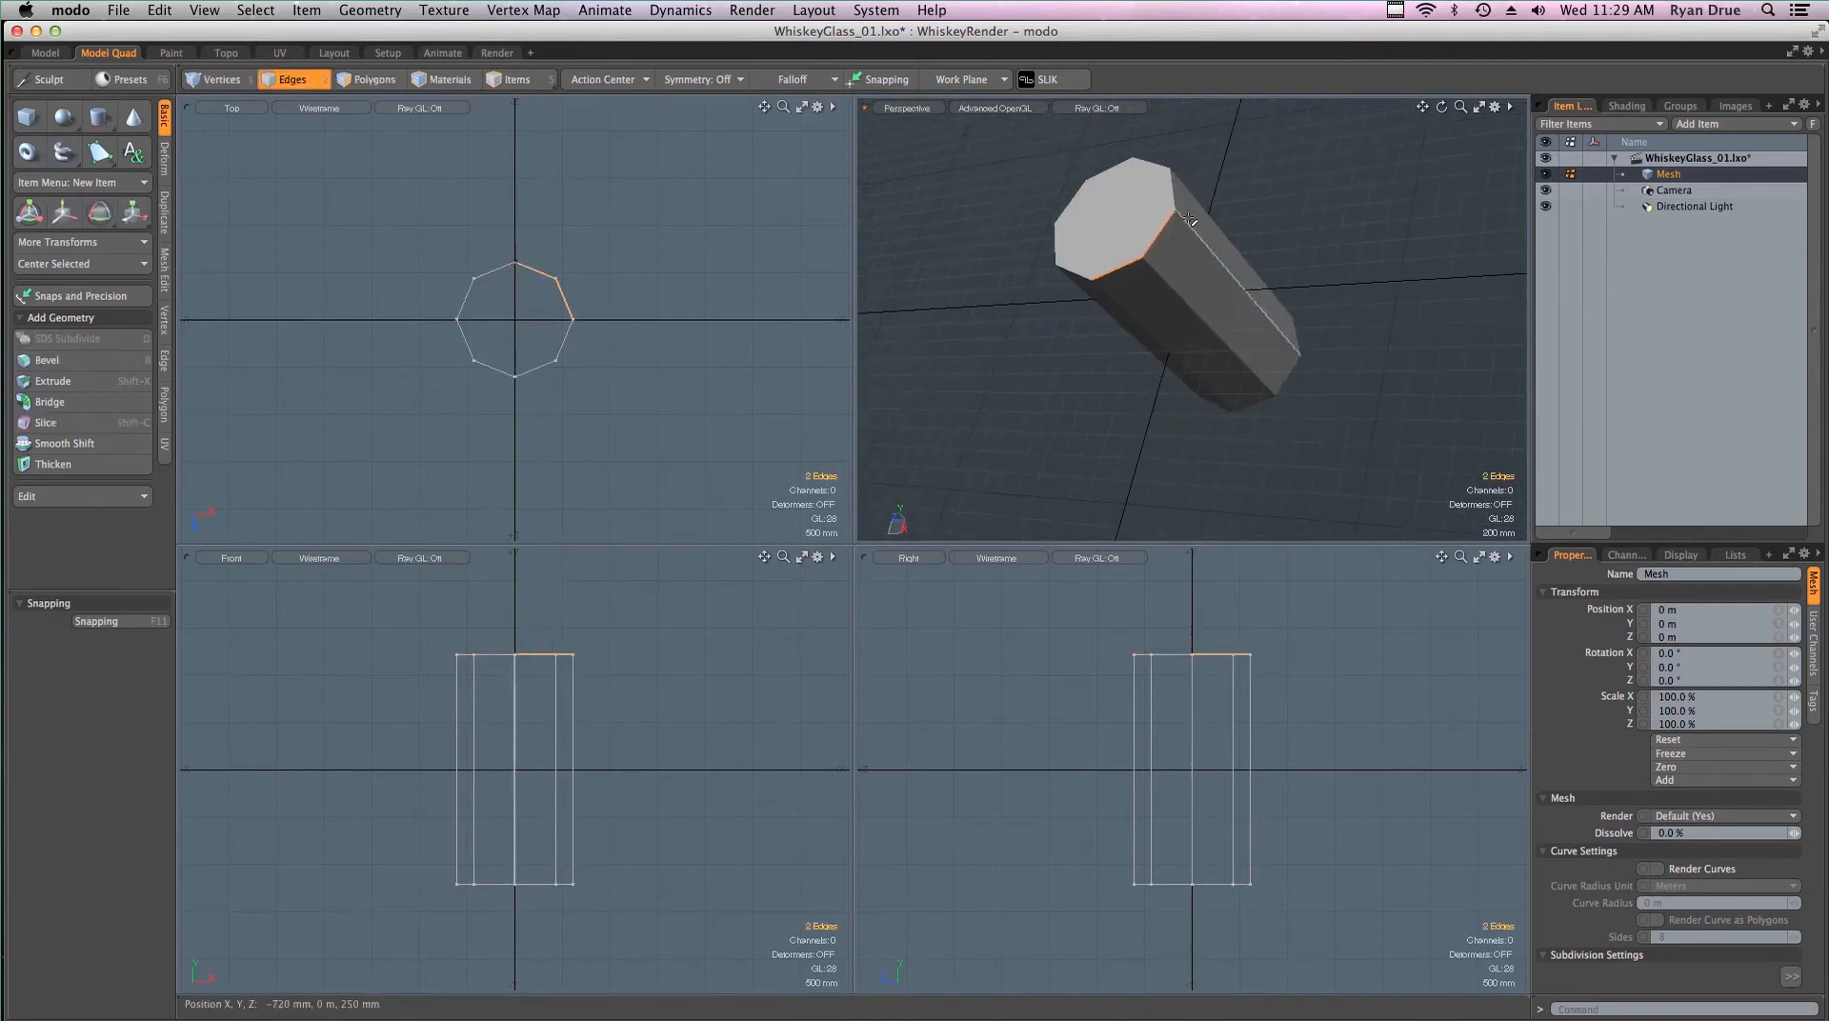
{"action": "left_click", "coordinate": [1179, 197], "text": "shift"}
{"action": "left_click", "coordinate": [1161, 196], "text": "shift"}
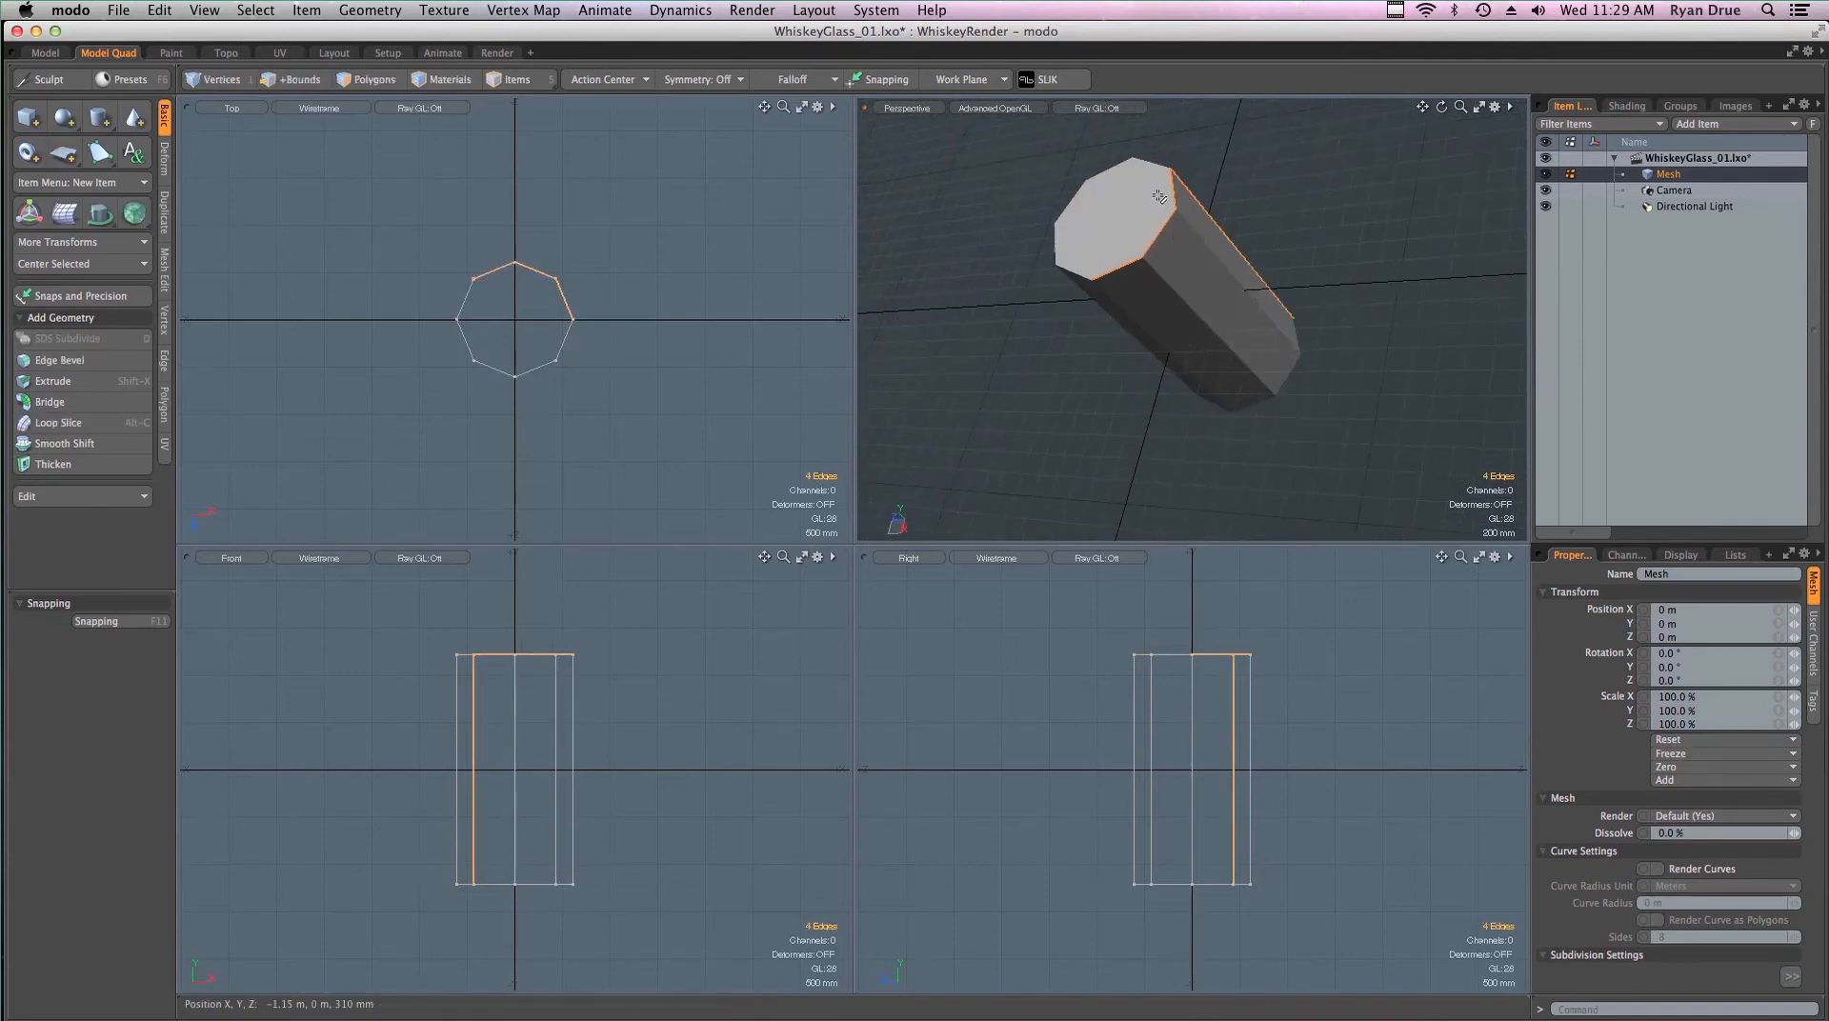
{"action": "left_click", "coordinate": [1209, 227], "text": "ctrl"}
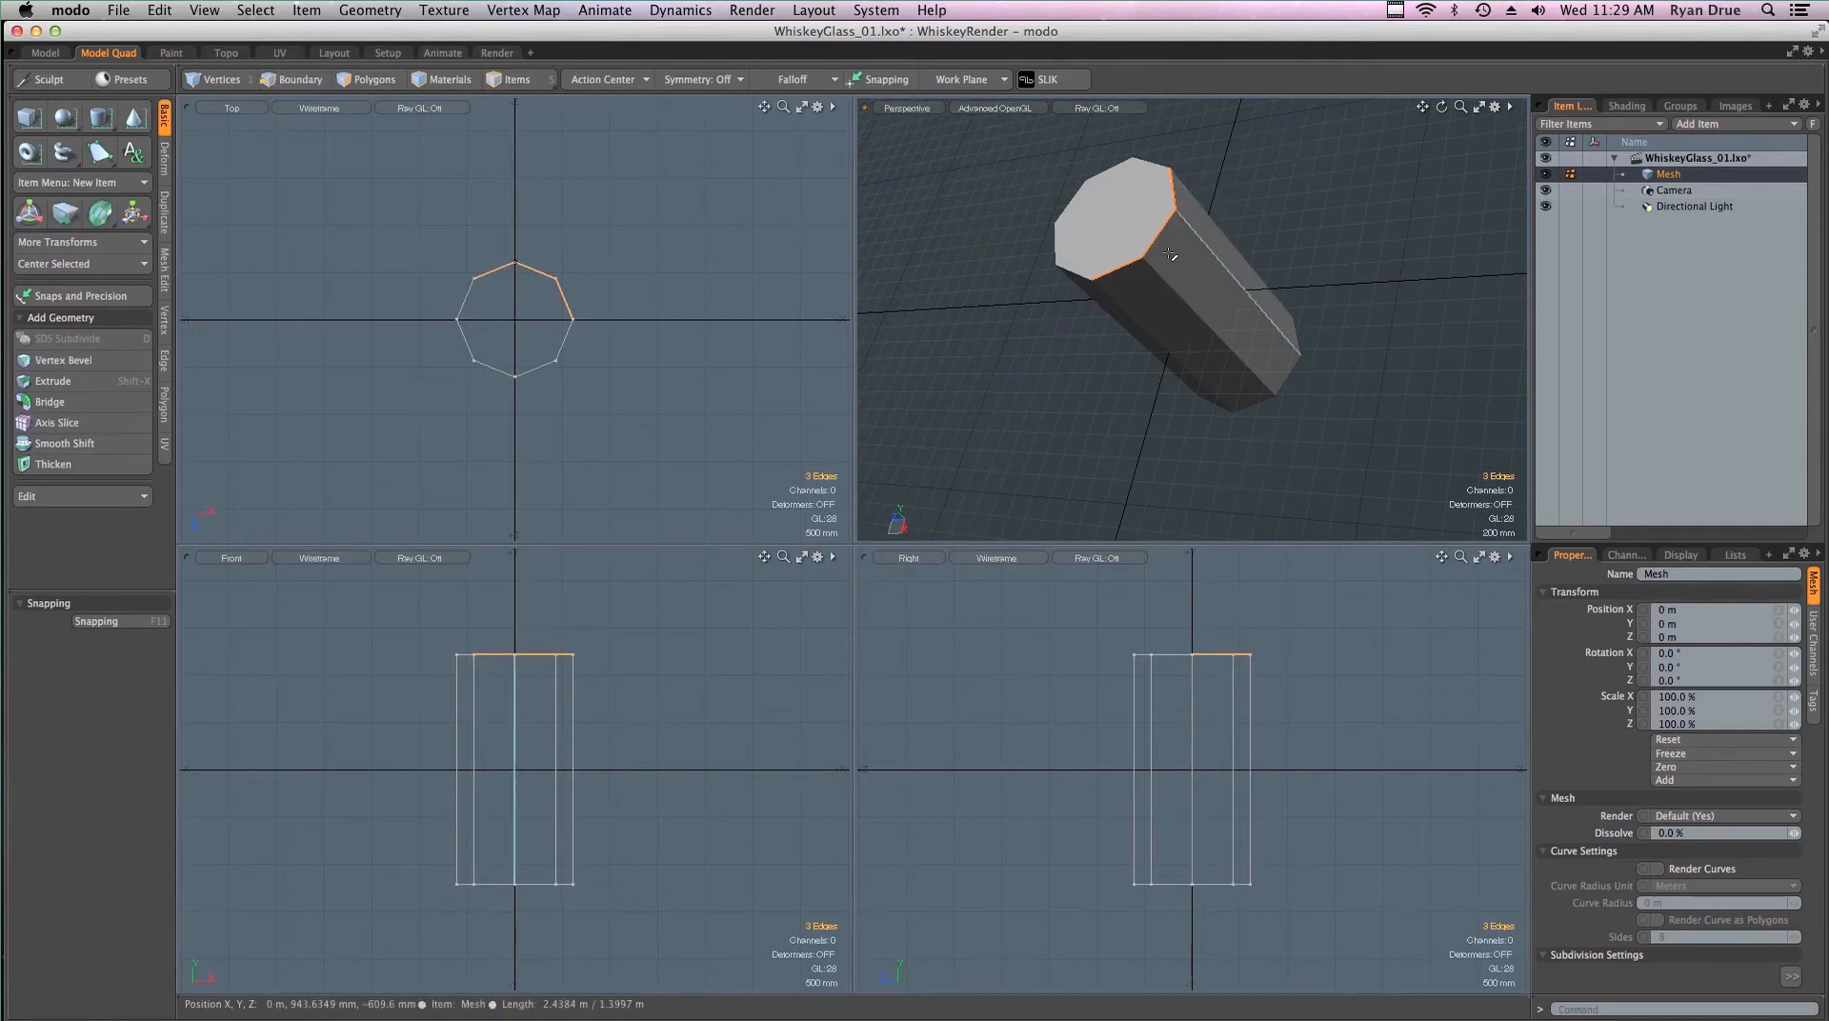
{"action": "double_click", "coordinate": [1091, 283]}
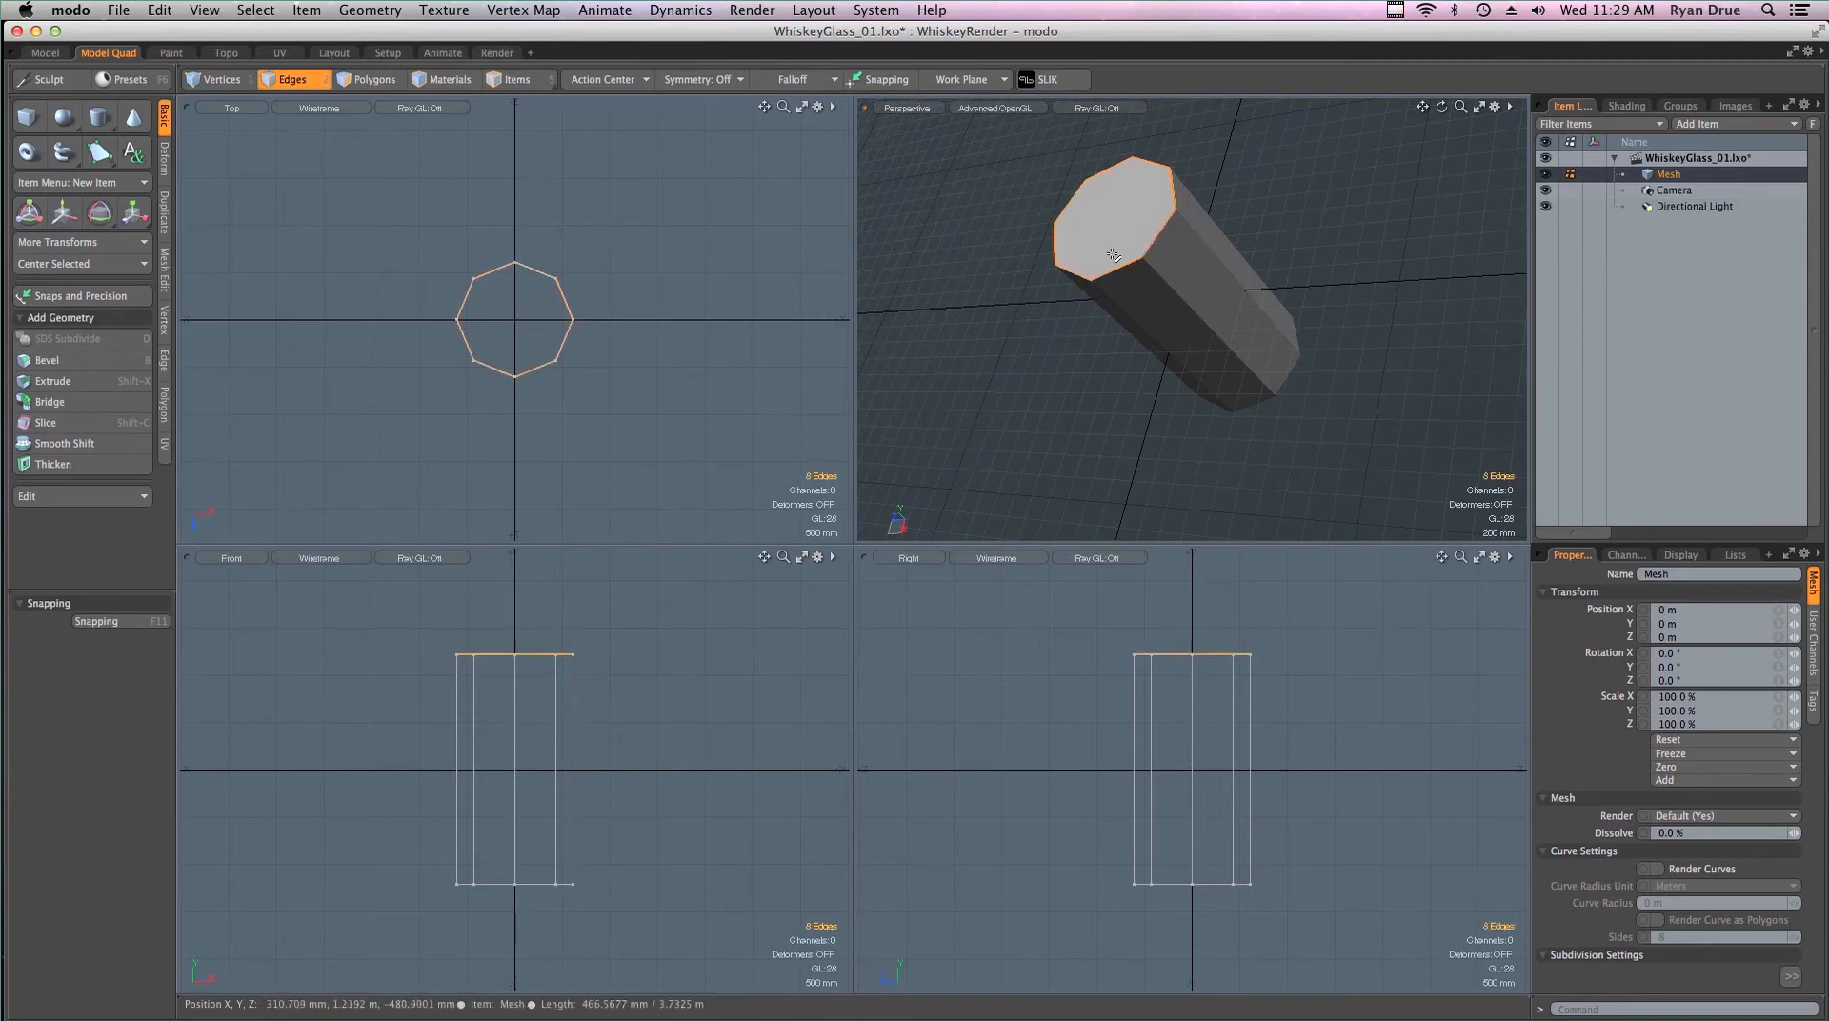
Switch to Vertices selection mode, select one corner vertex on the cylinder's top rim, and clear that selection
{"action": "left_click", "coordinate": [232, 82]}
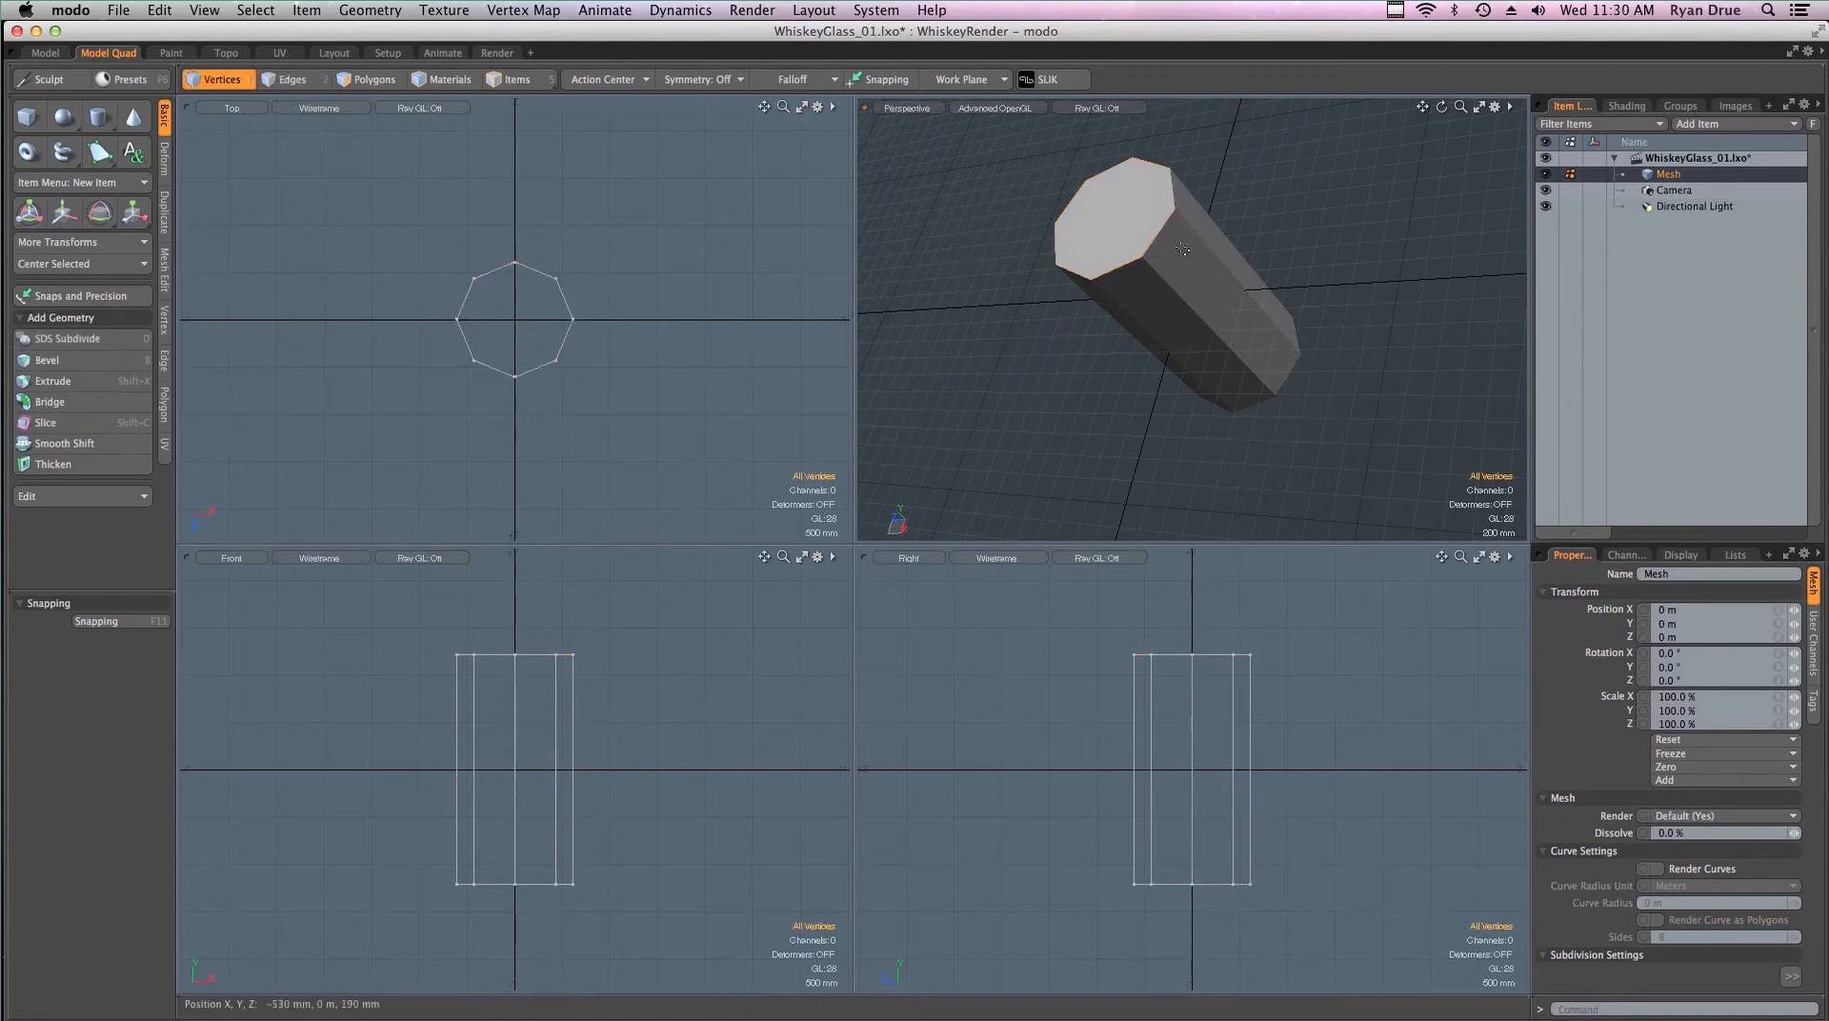
{"action": "left_click", "coordinate": [1167, 276]}
{"action": "left_click_drag", "start_coordinate": [1167, 276], "coordinate": [1199, 190], "text": "alt"}
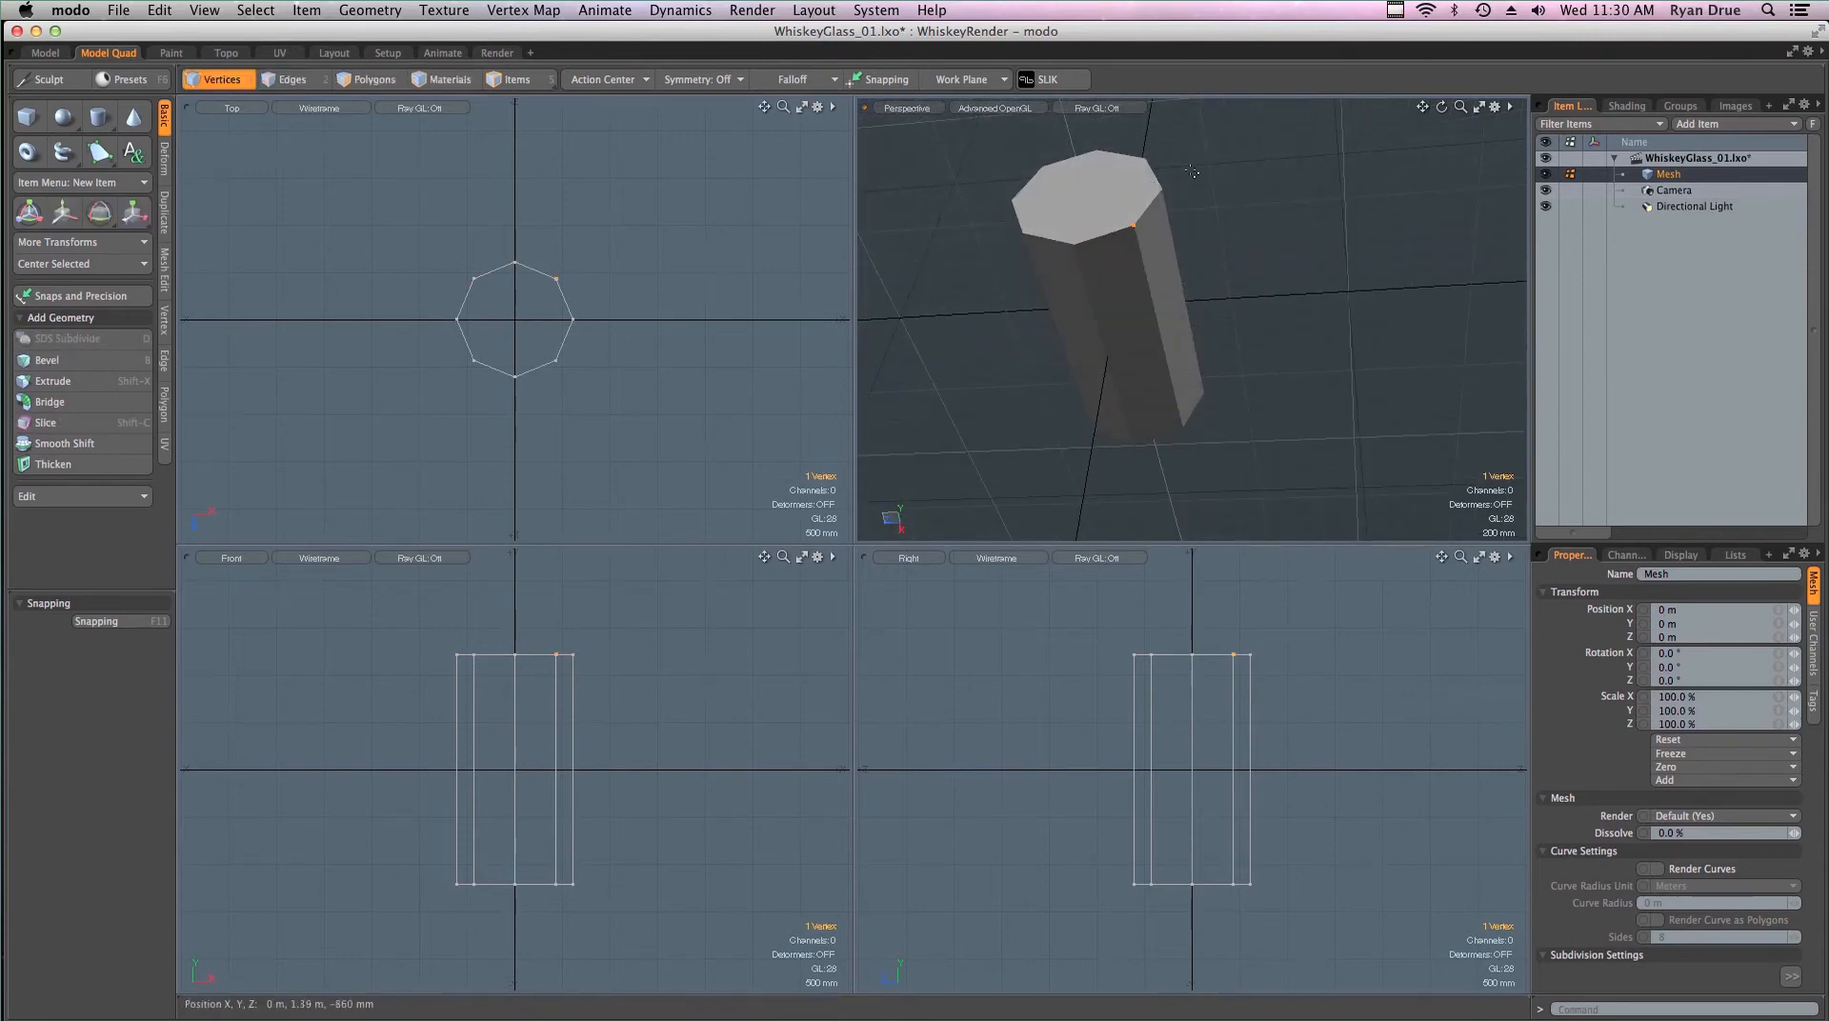
{"action": "left_click", "coordinate": [1260, 288]}
Cycle through the Vertices, Edges and Polygons selection modes to compare their stored selections, ending in Edges mode
{"action": "key", "text": "2"}
{"action": "key", "text": "3"}
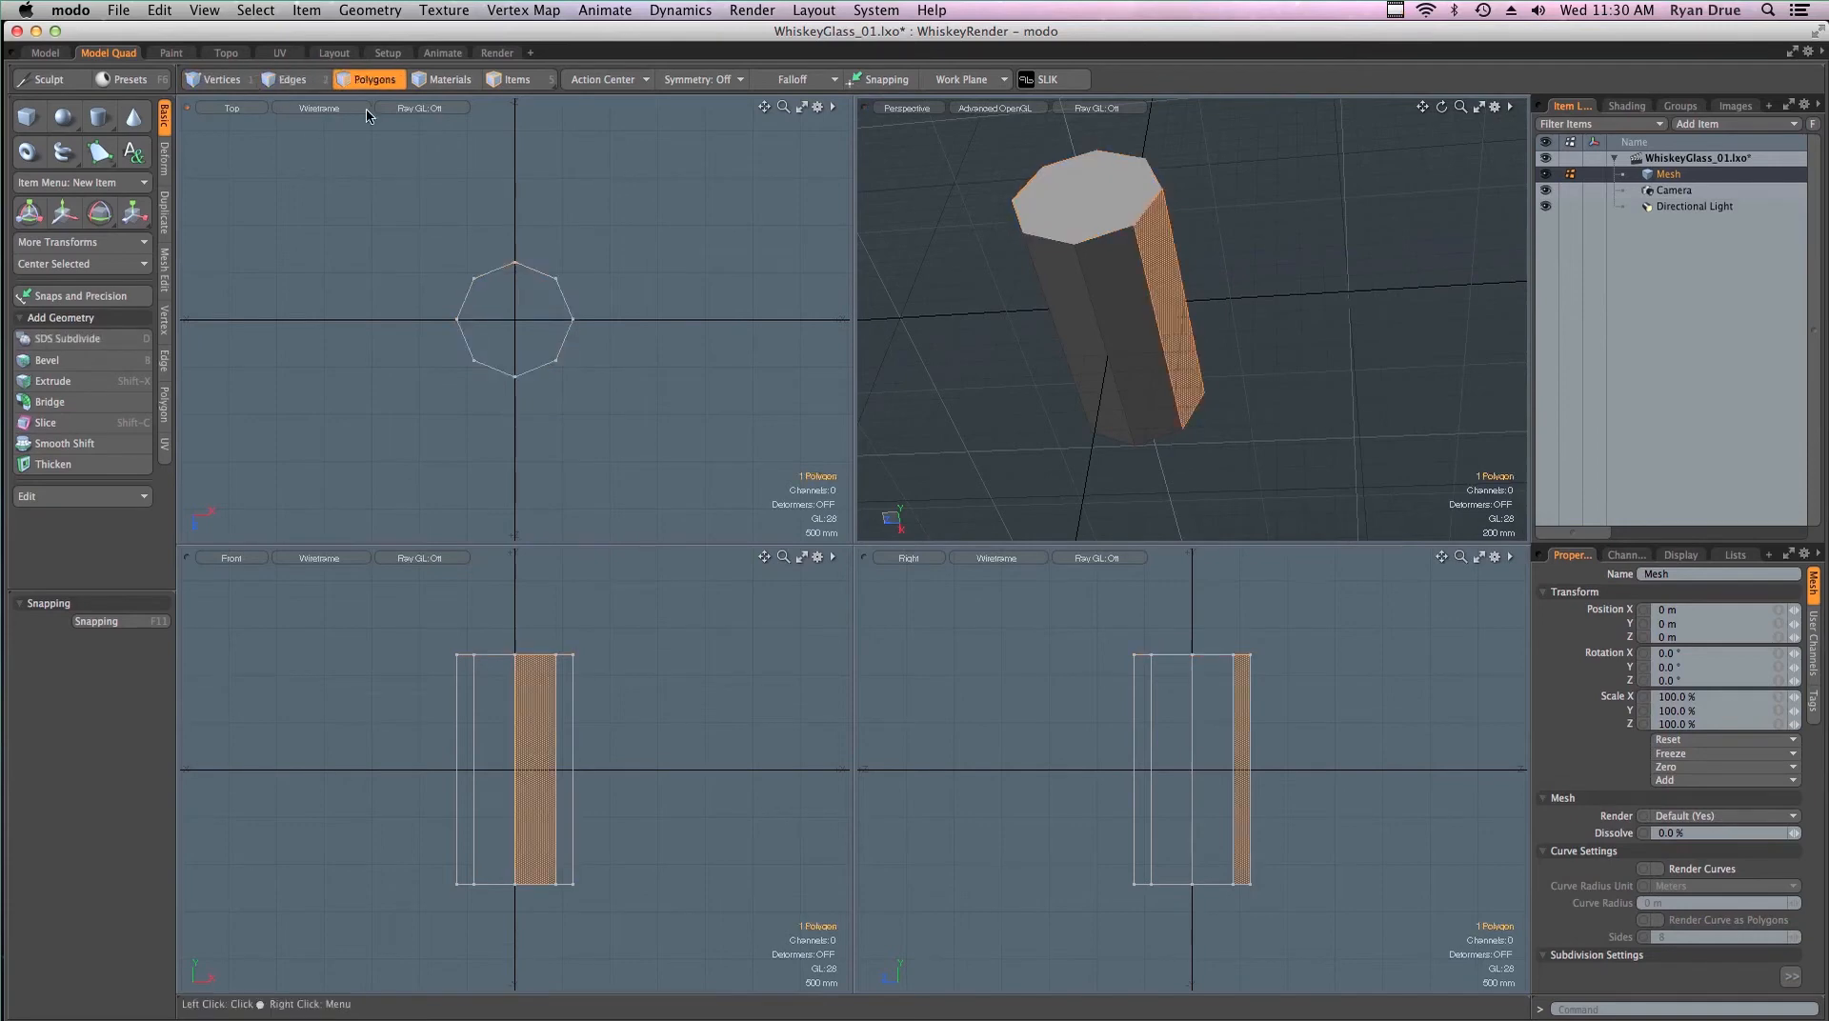
{"action": "key", "text": "1"}
{"action": "key", "text": "2"}
{"action": "key", "text": "3"}
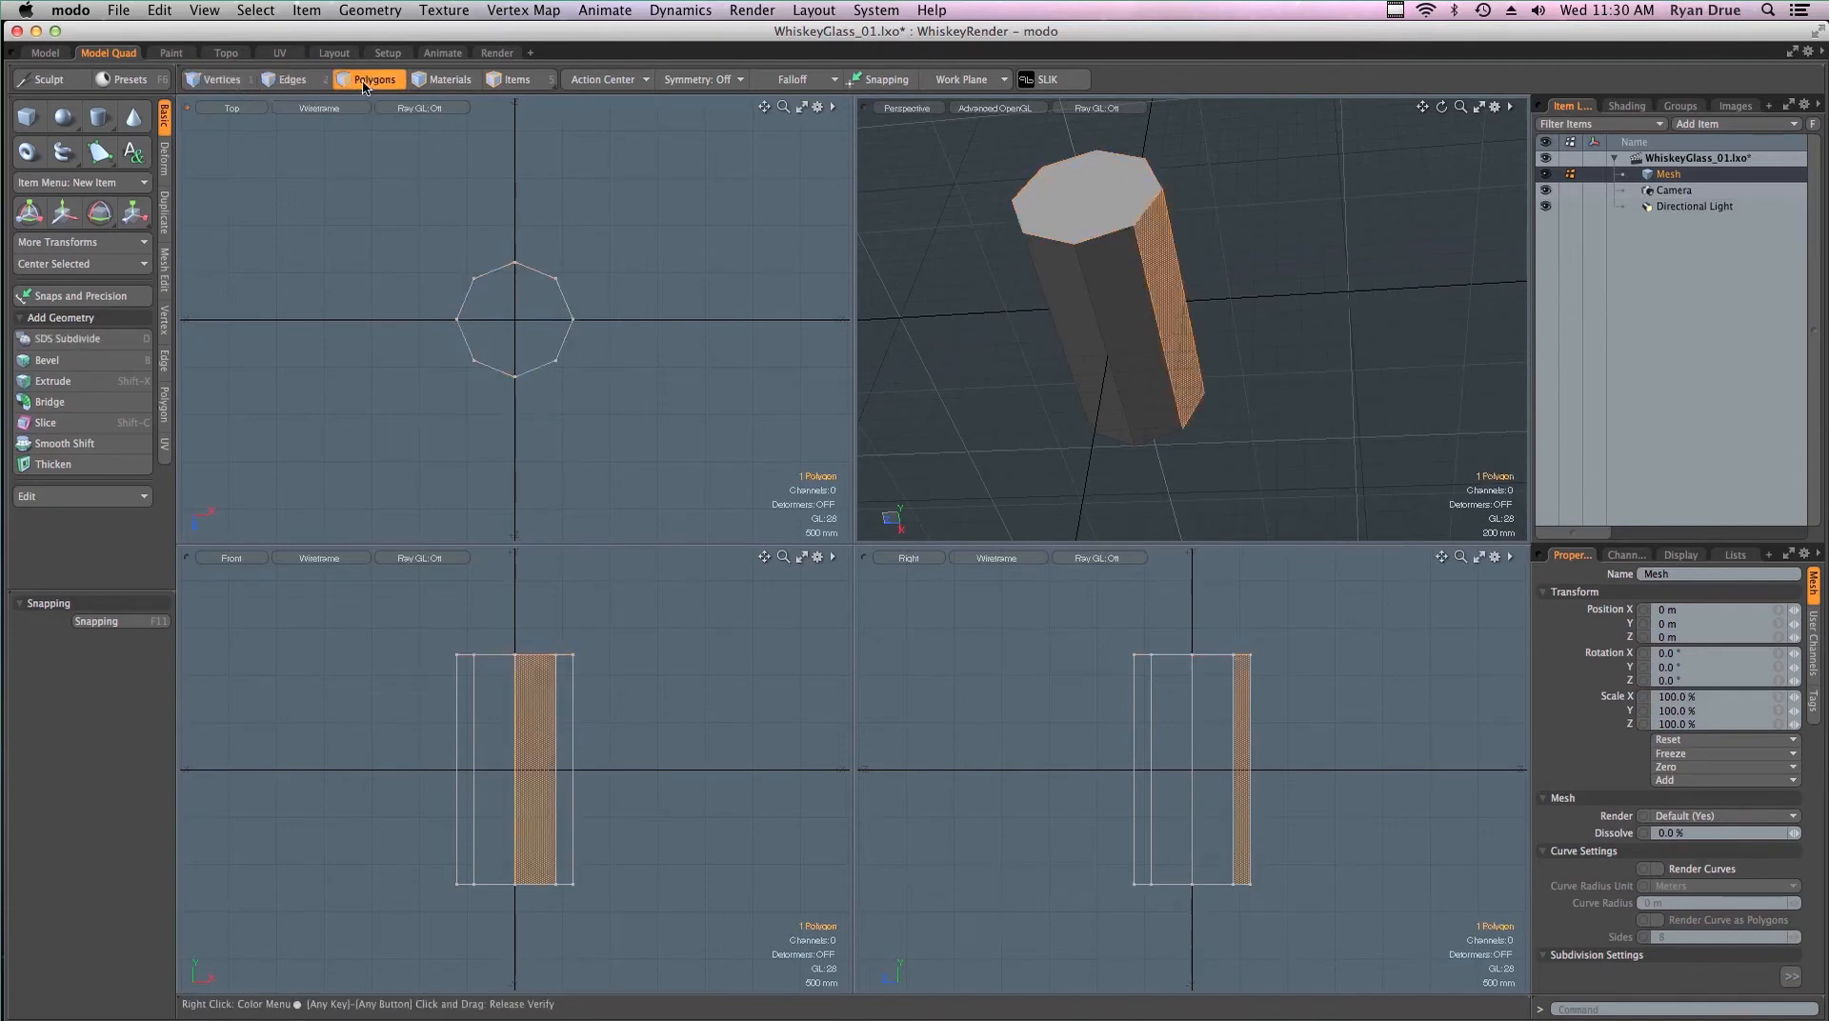
{"action": "key", "text": "1"}
{"action": "key", "text": "2"}
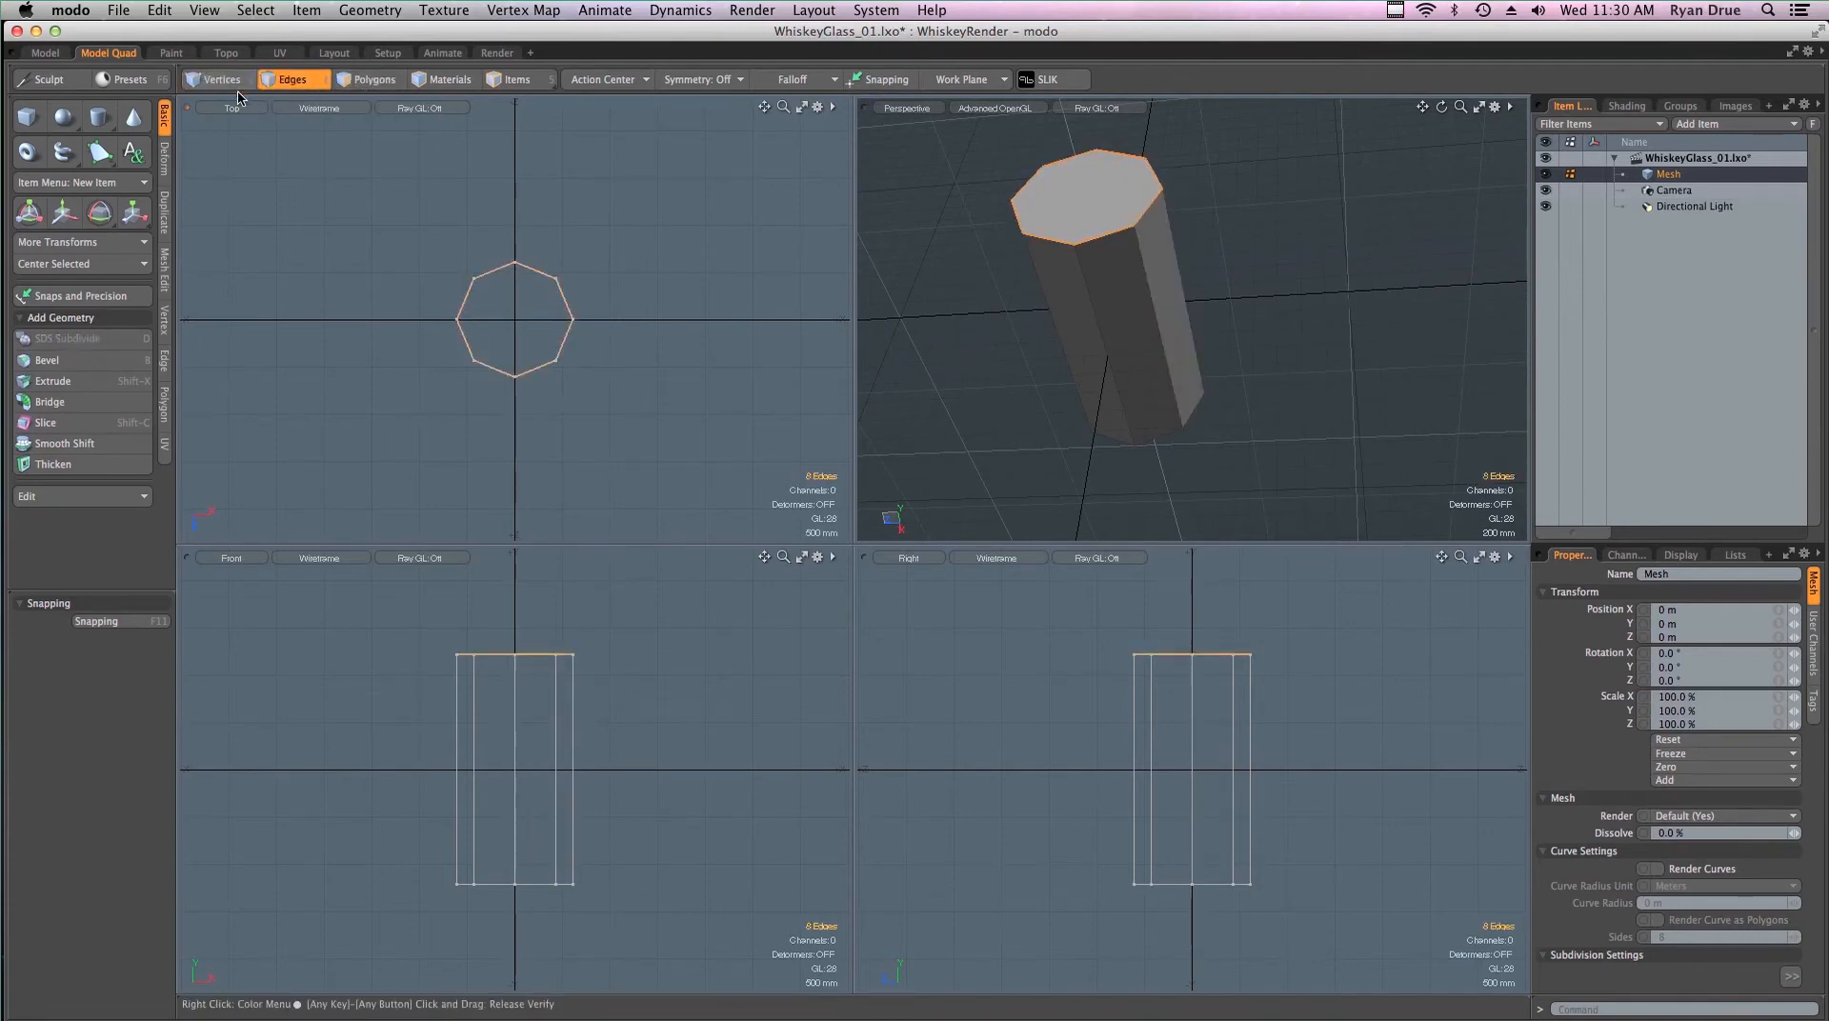
{"action": "key", "text": "3"}
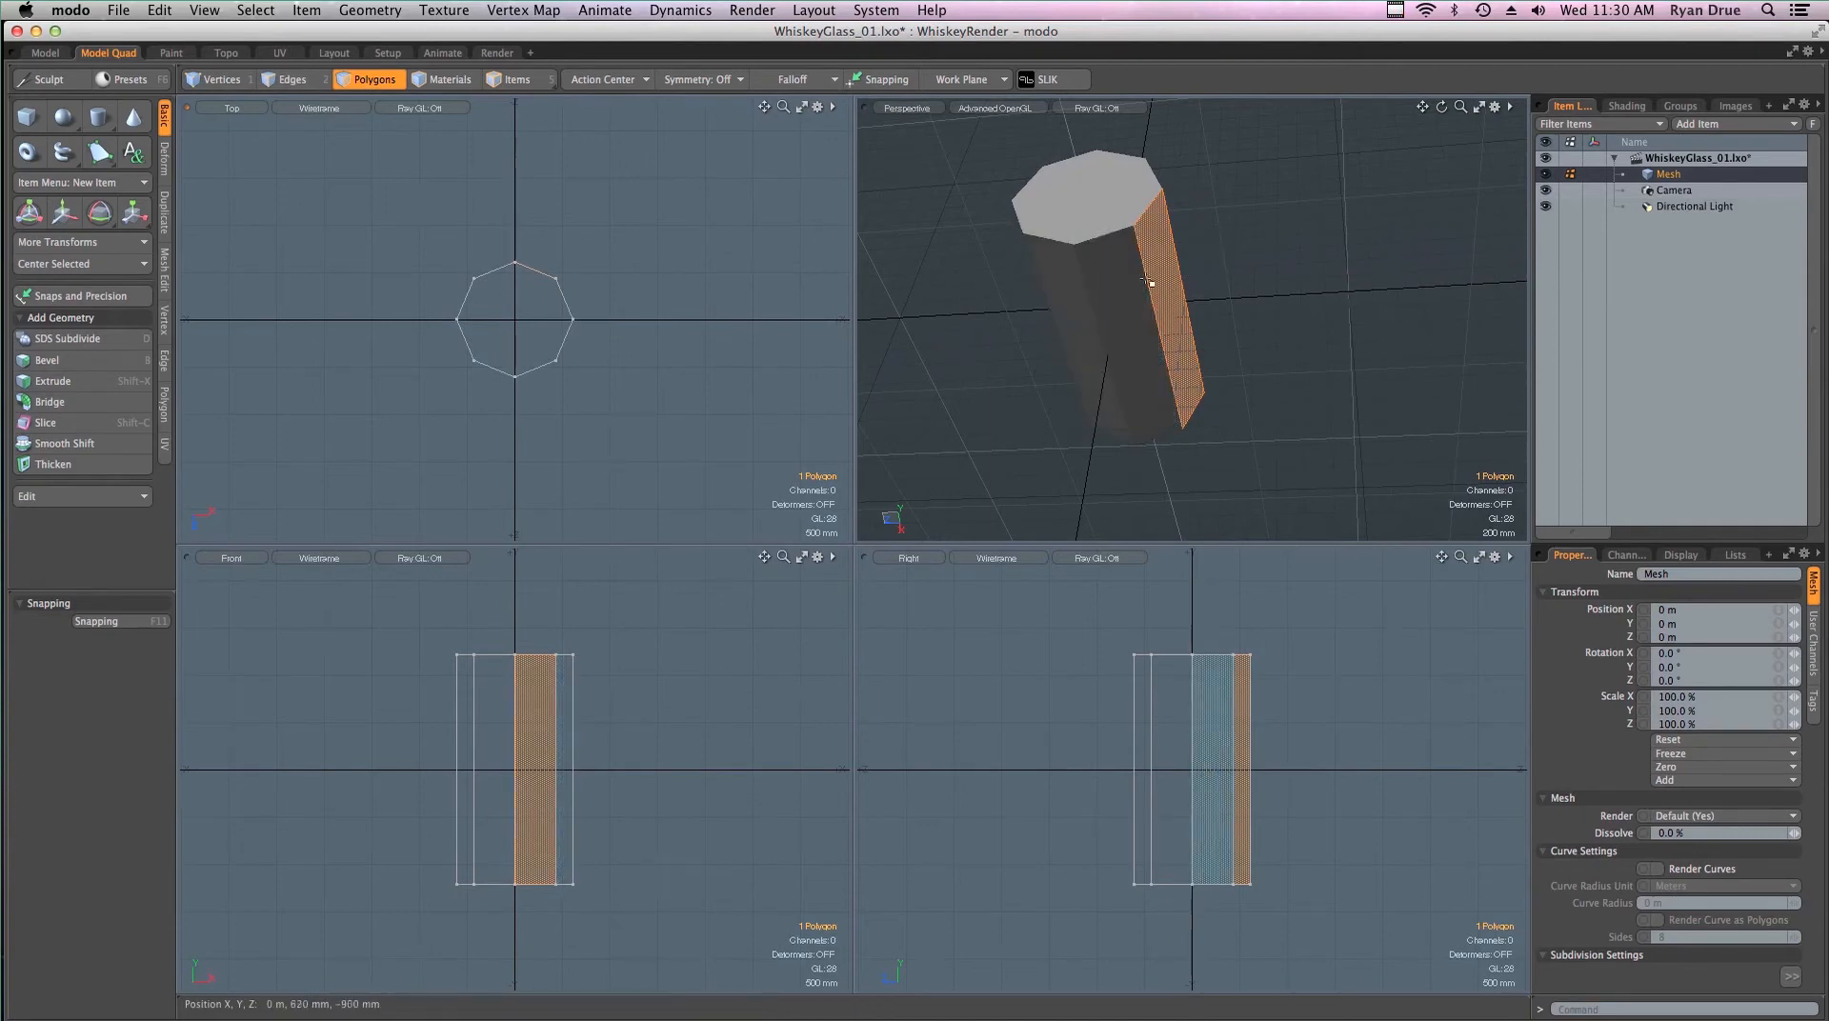
{"action": "key", "text": "1"}
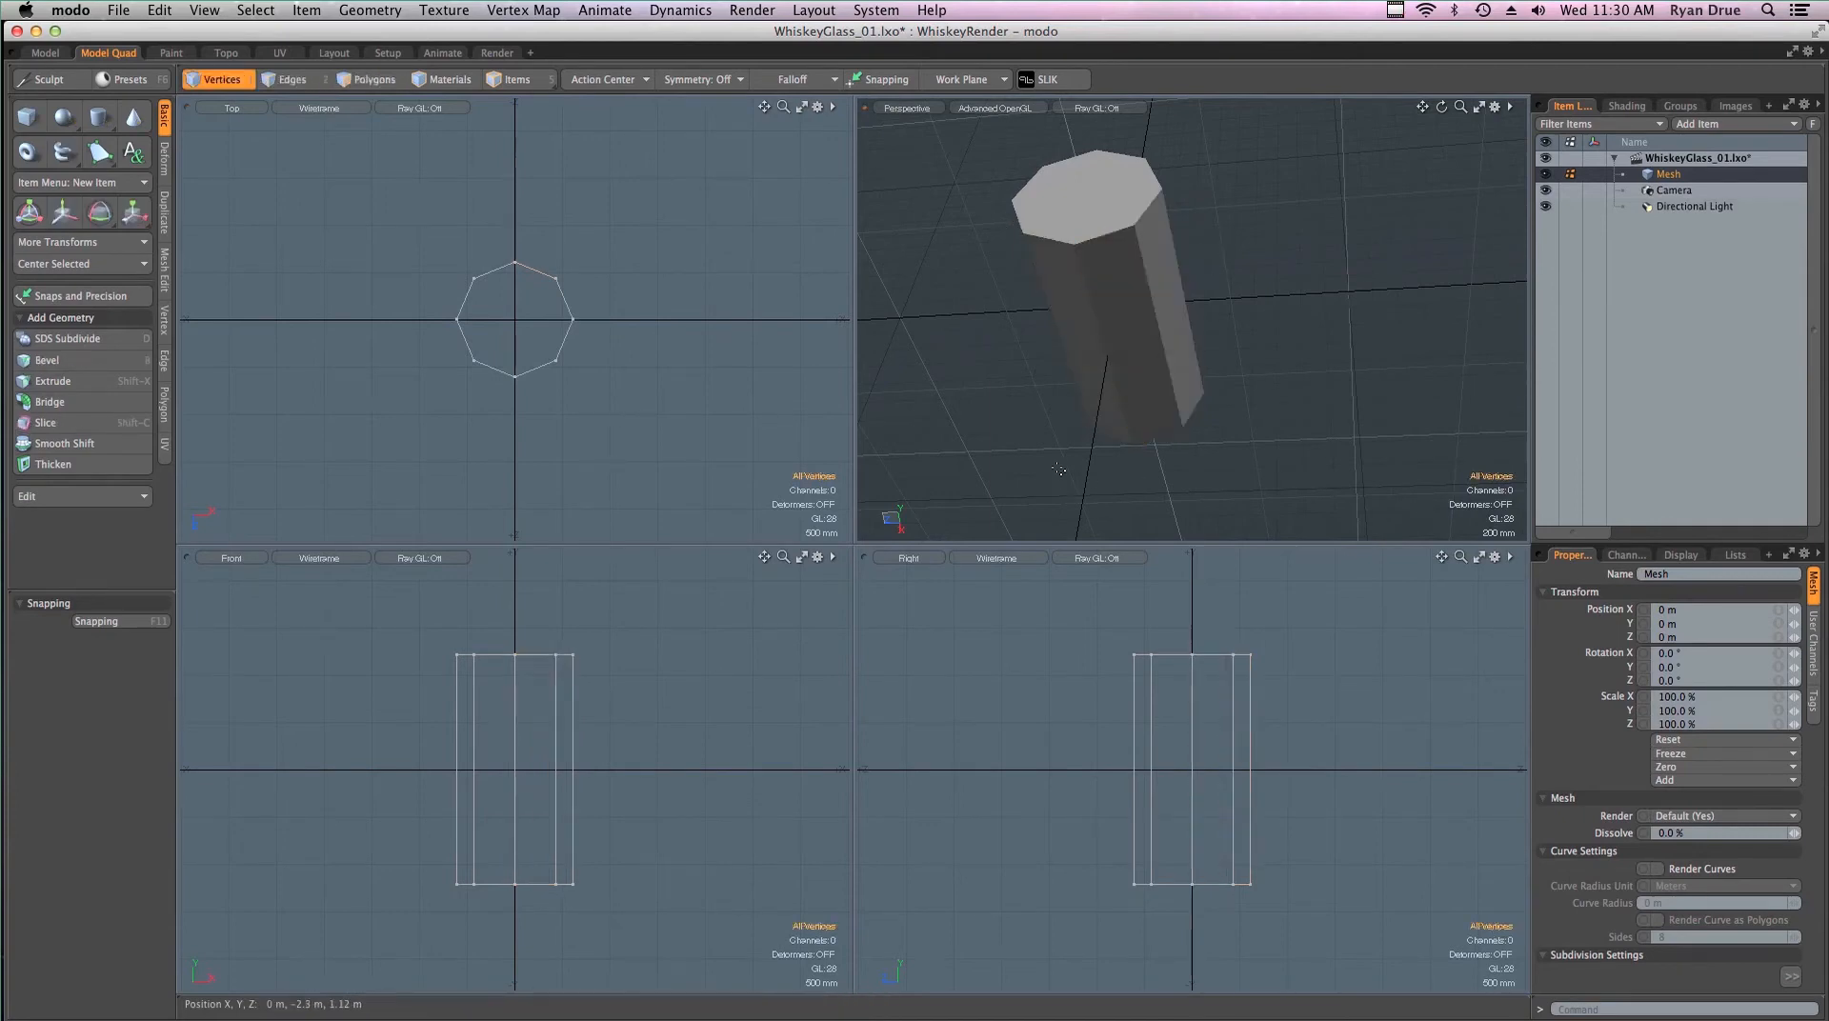
{"action": "key", "text": "2"}
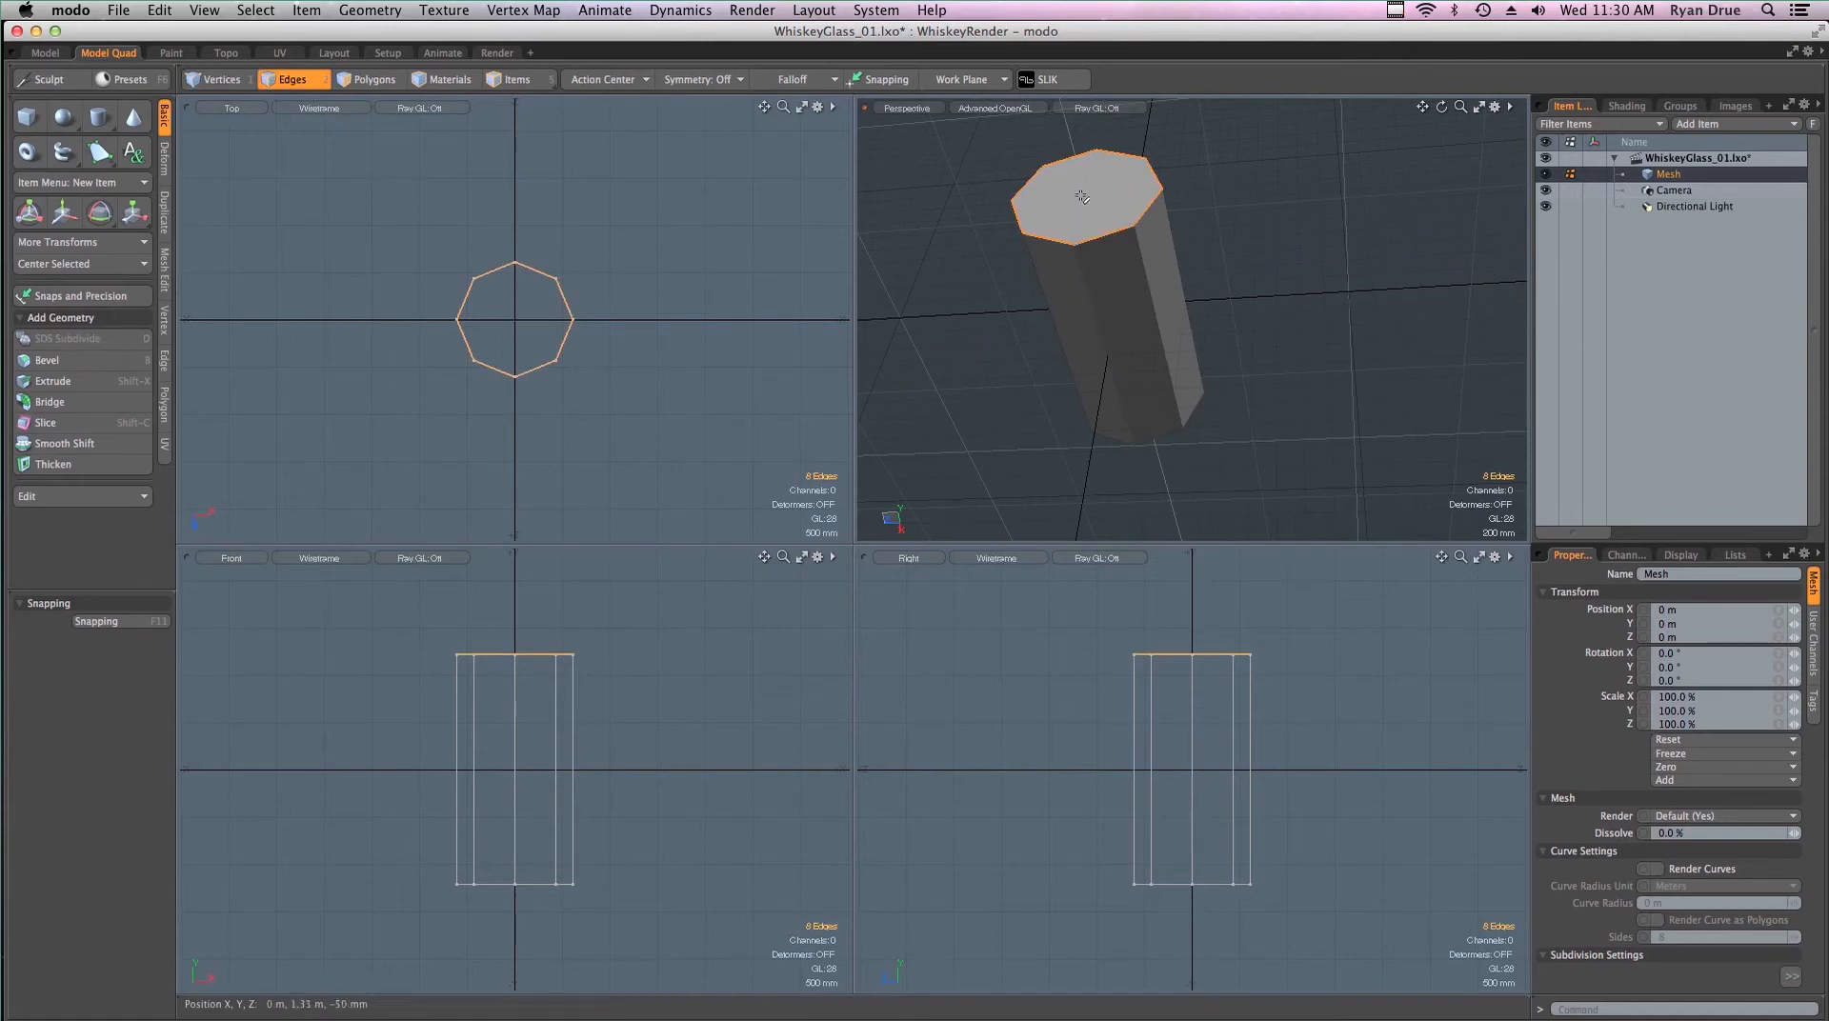
Clear the selected side polygons in Polygons mode and cycle through the Vertices, Edges and Polygons modes, ending in Polygons
{"action": "key", "text": "3"}
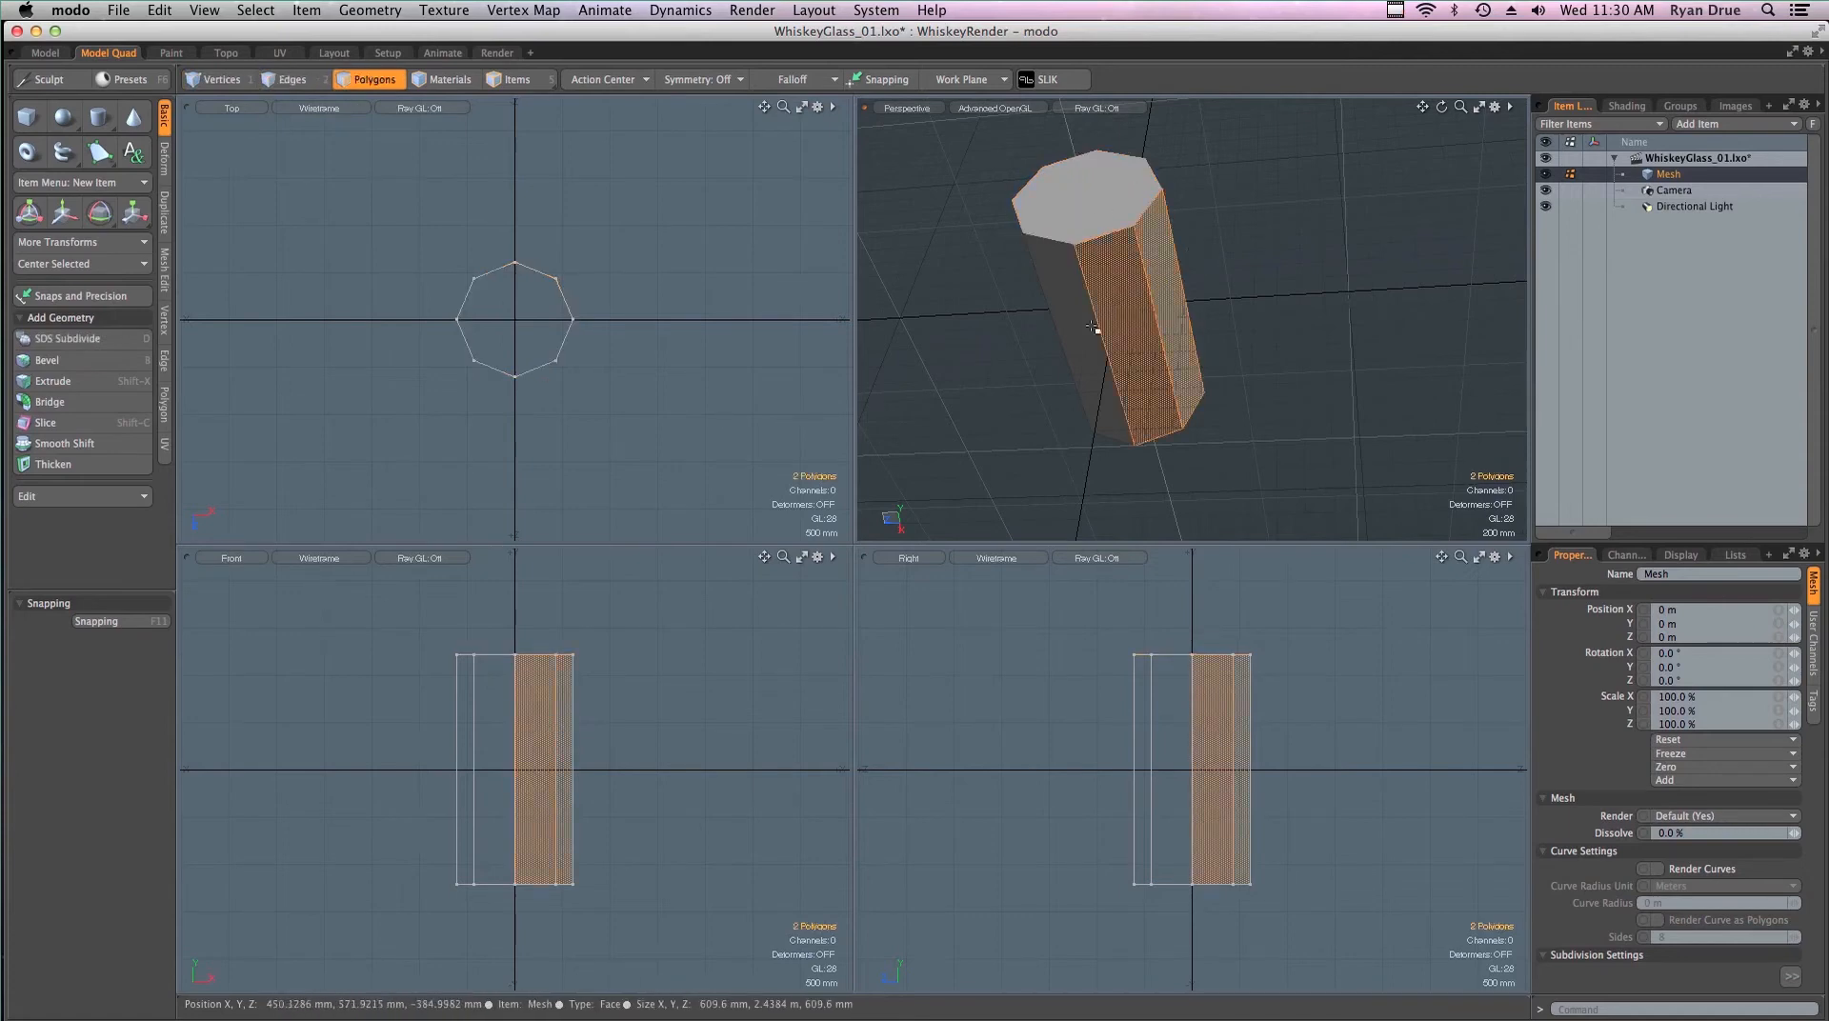
{"action": "left_click", "coordinate": [732, 700]}
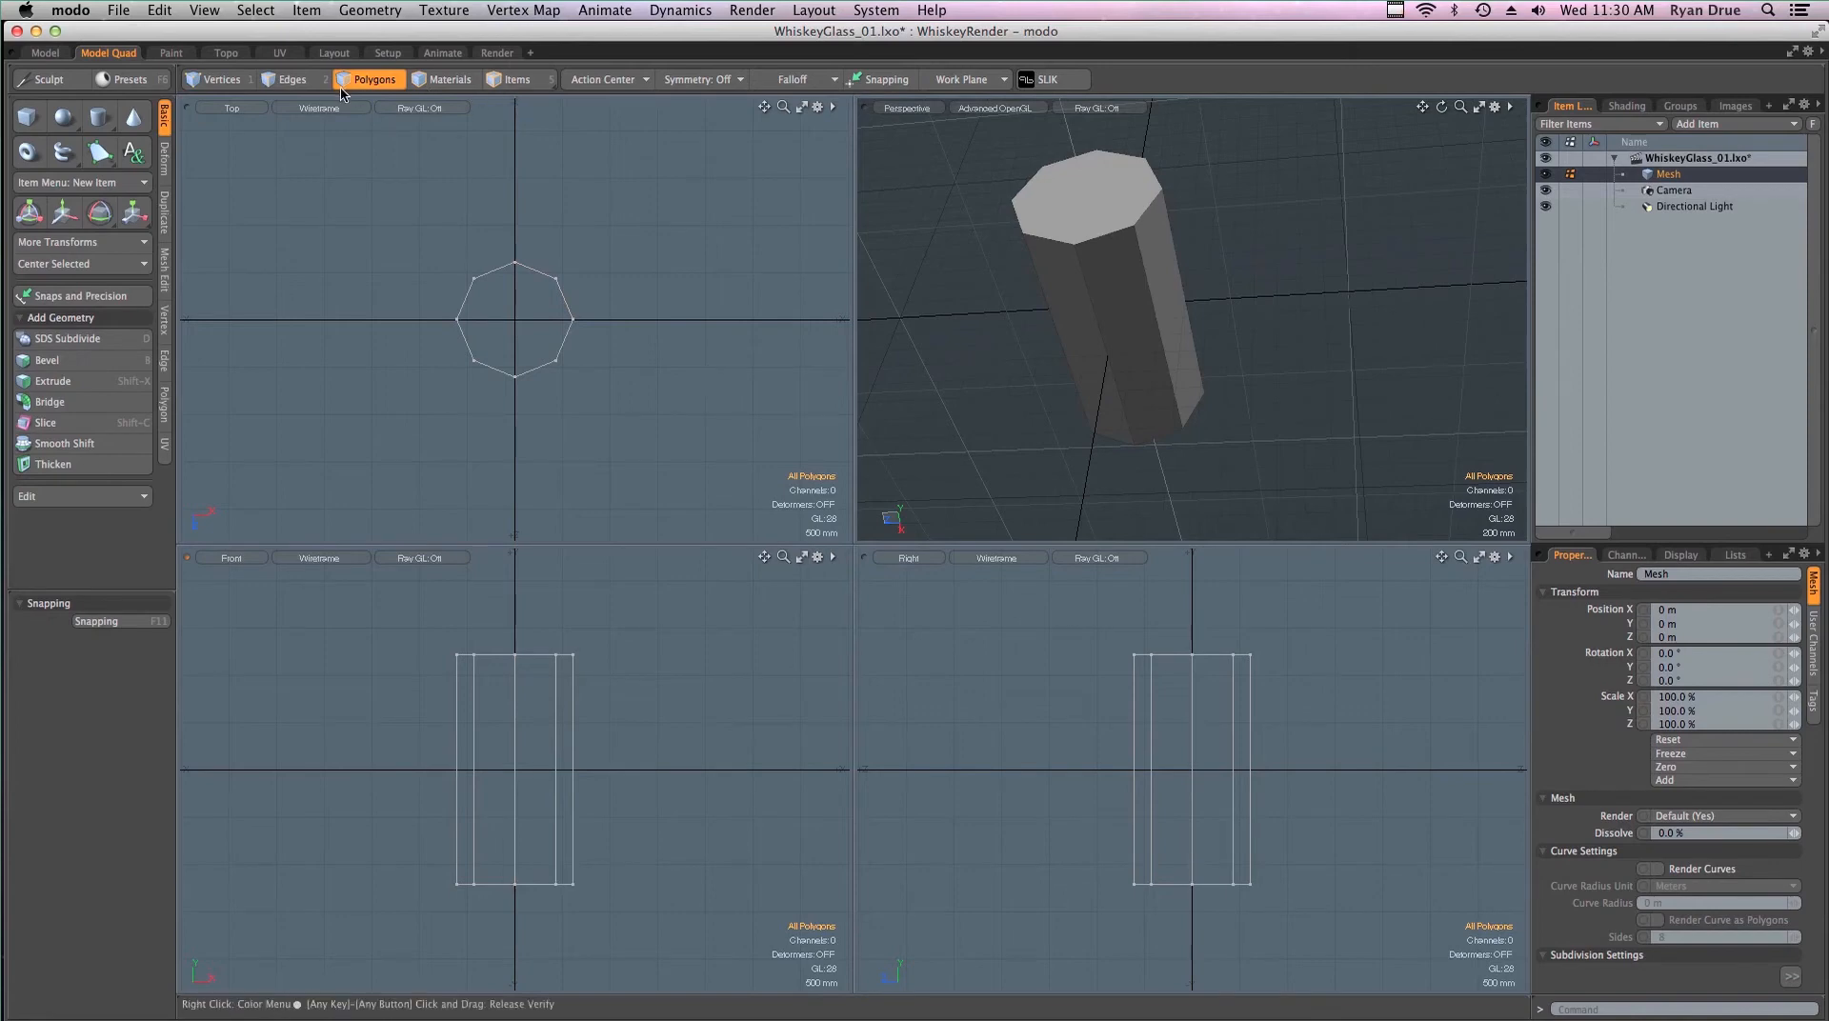
{"action": "left_click", "coordinate": [237, 86]}
{"action": "left_click", "coordinate": [314, 85]}
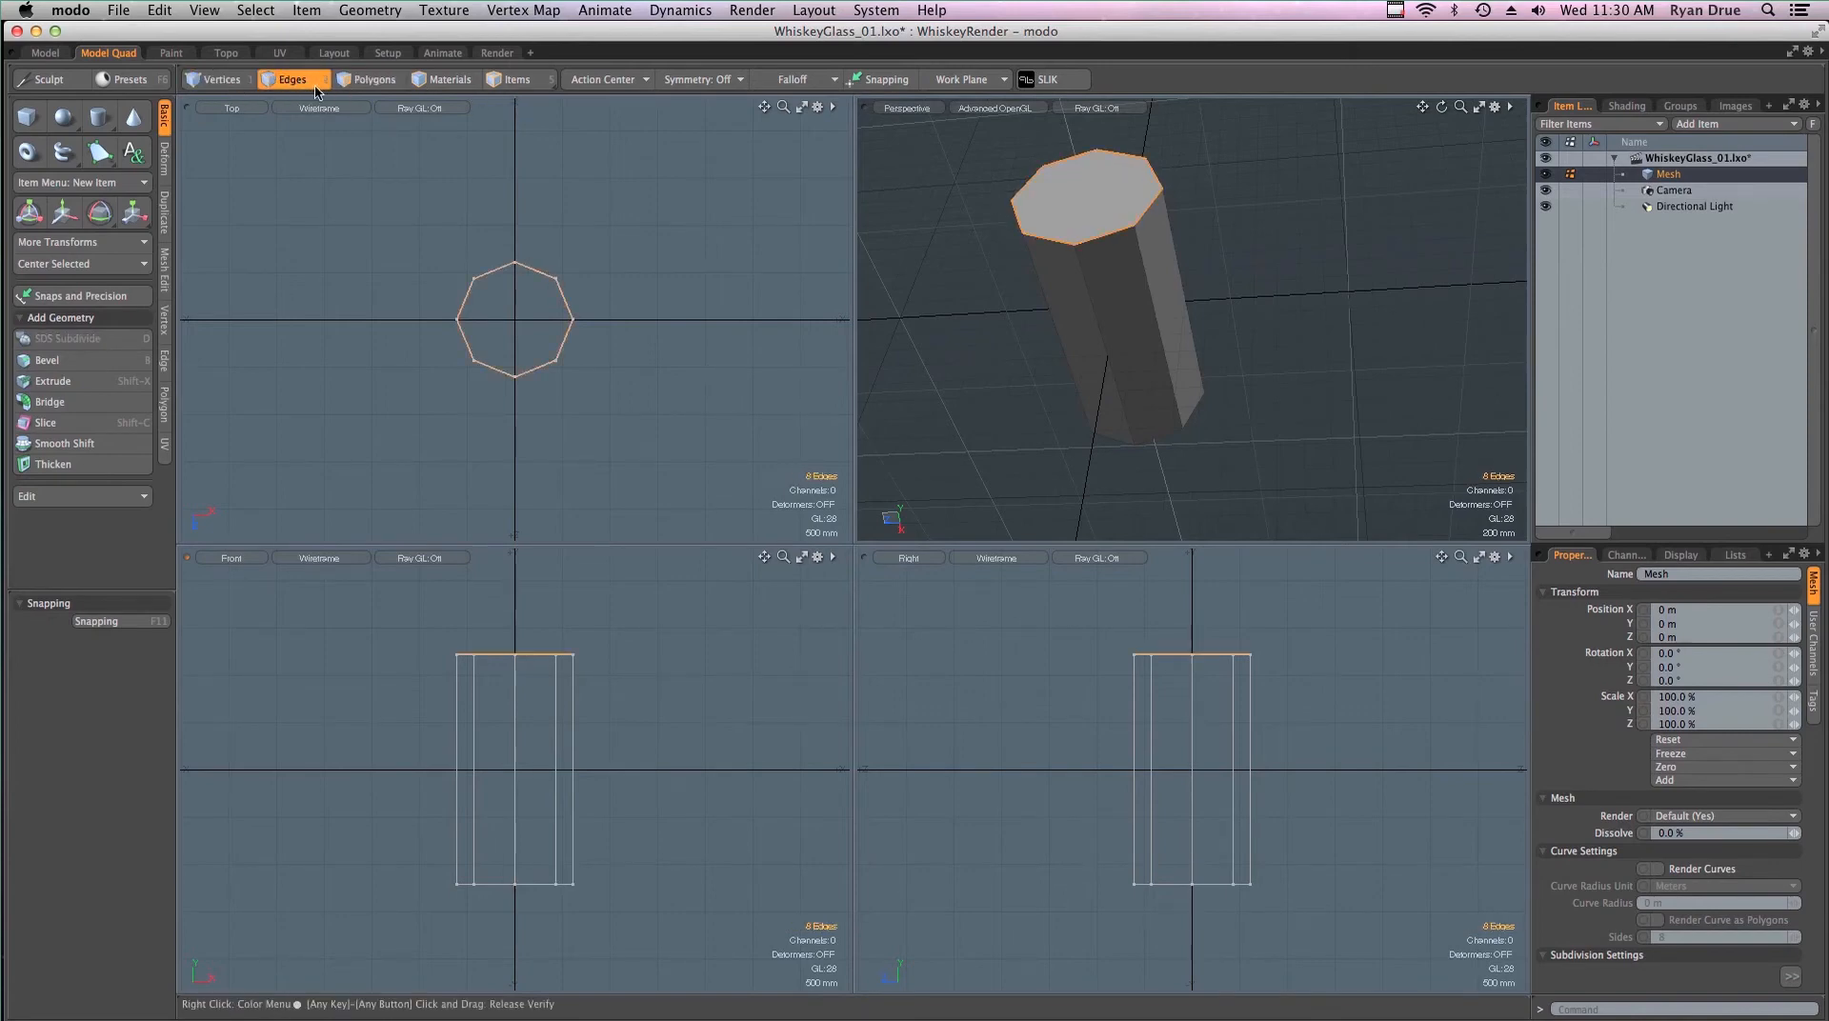
{"action": "left_click", "coordinate": [374, 85]}
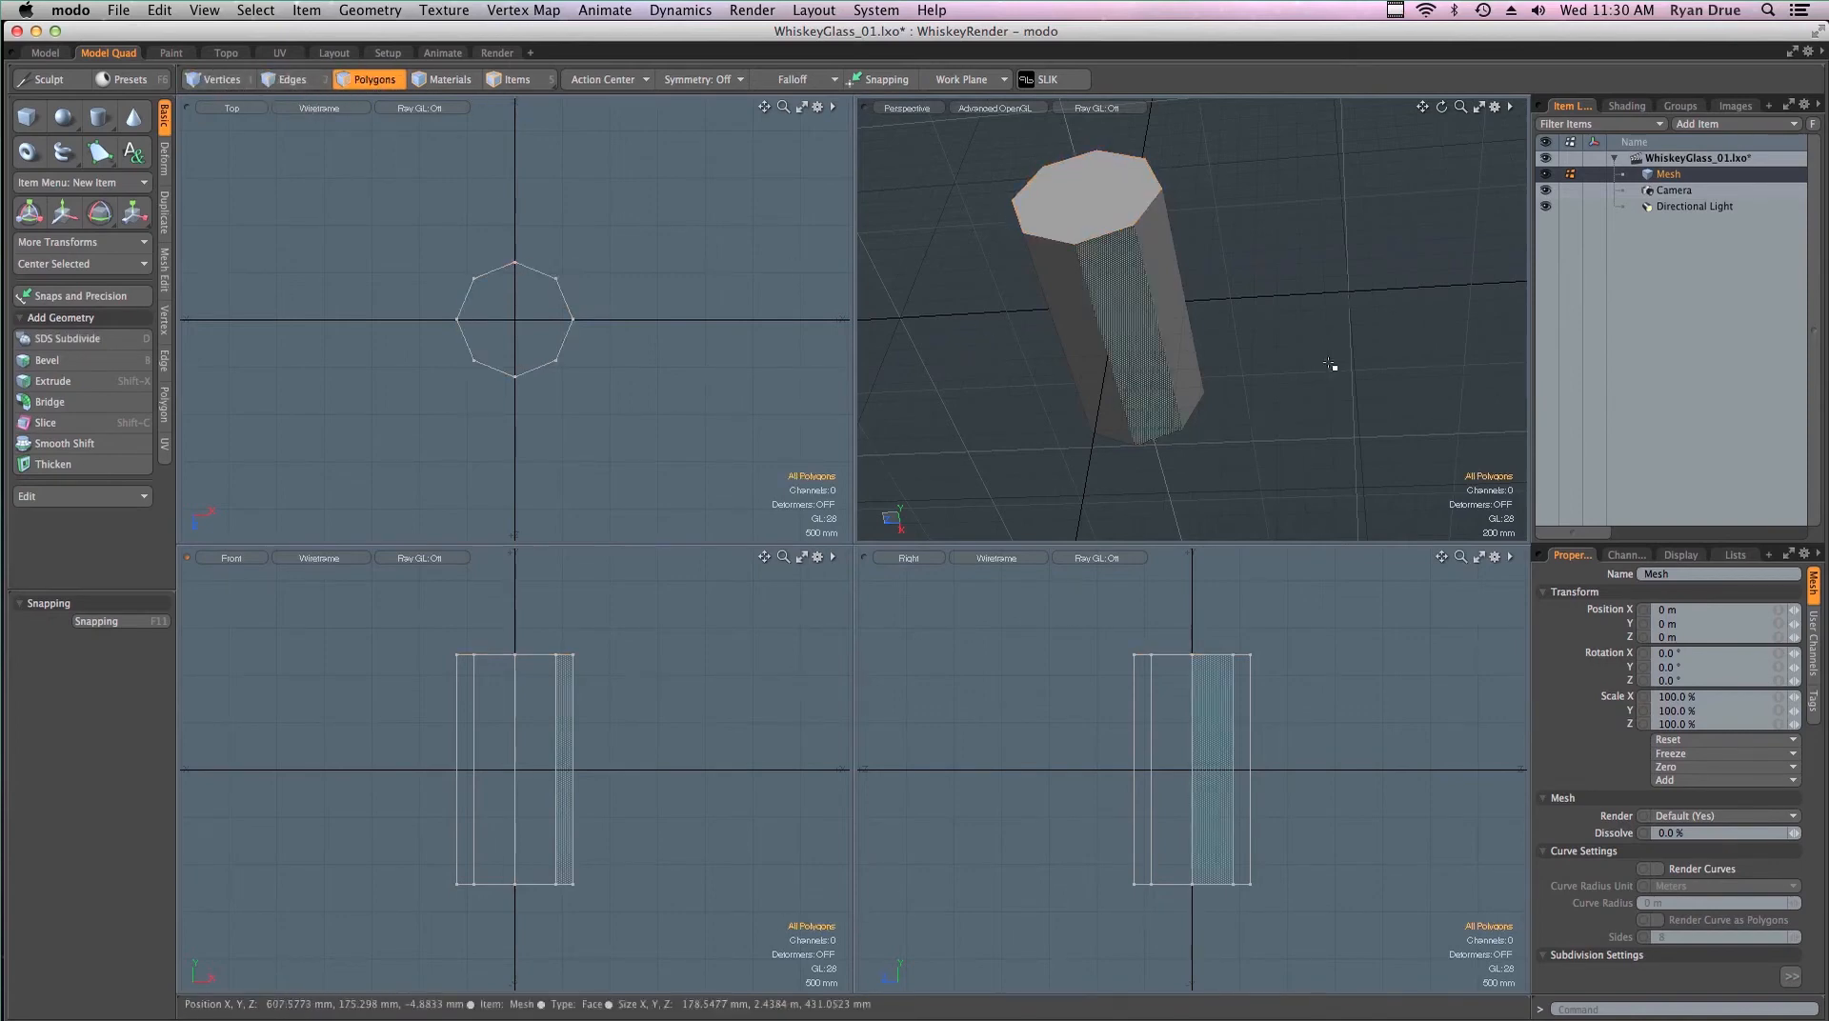
Lasso-select the cylinder's top cap polygon in the Front view
{"action": "left_click_drag", "start_coordinate": [1123, 380], "coordinate": [1133, 159], "text": "alt"}
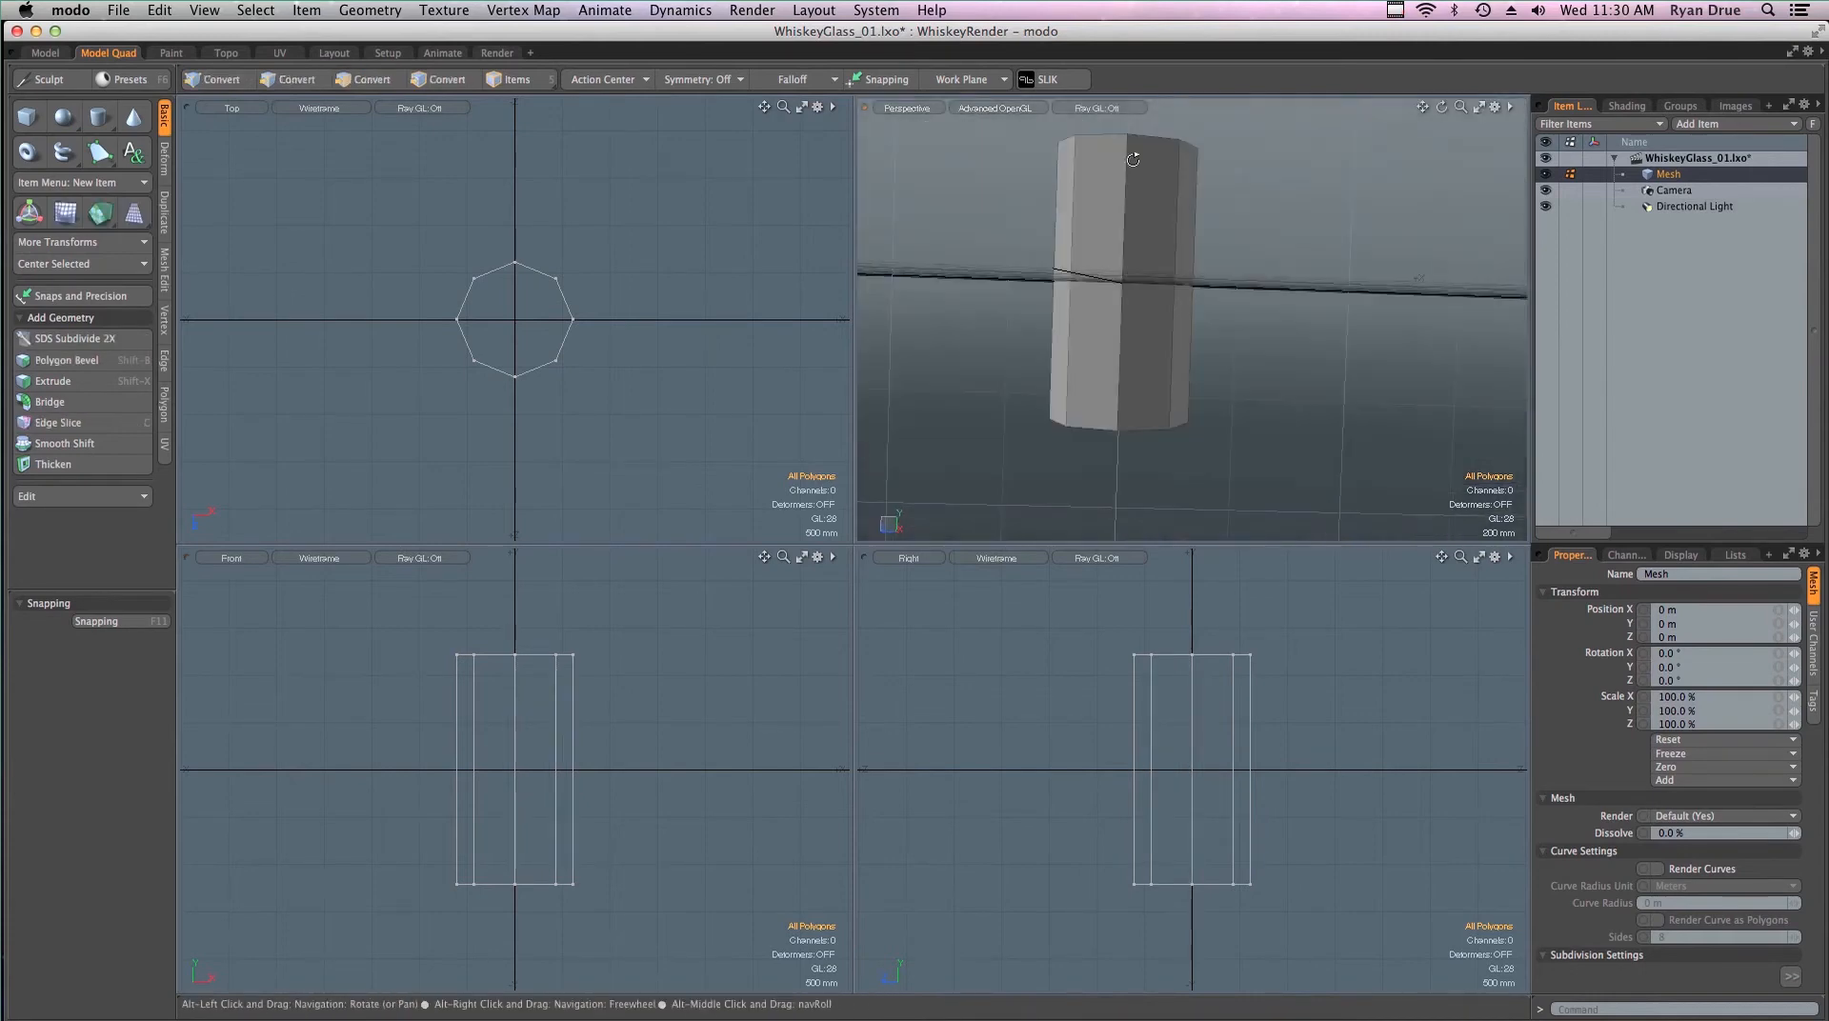
{"action": "left_click", "coordinate": [539, 656]}
{"action": "left_click", "coordinate": [501, 600]}
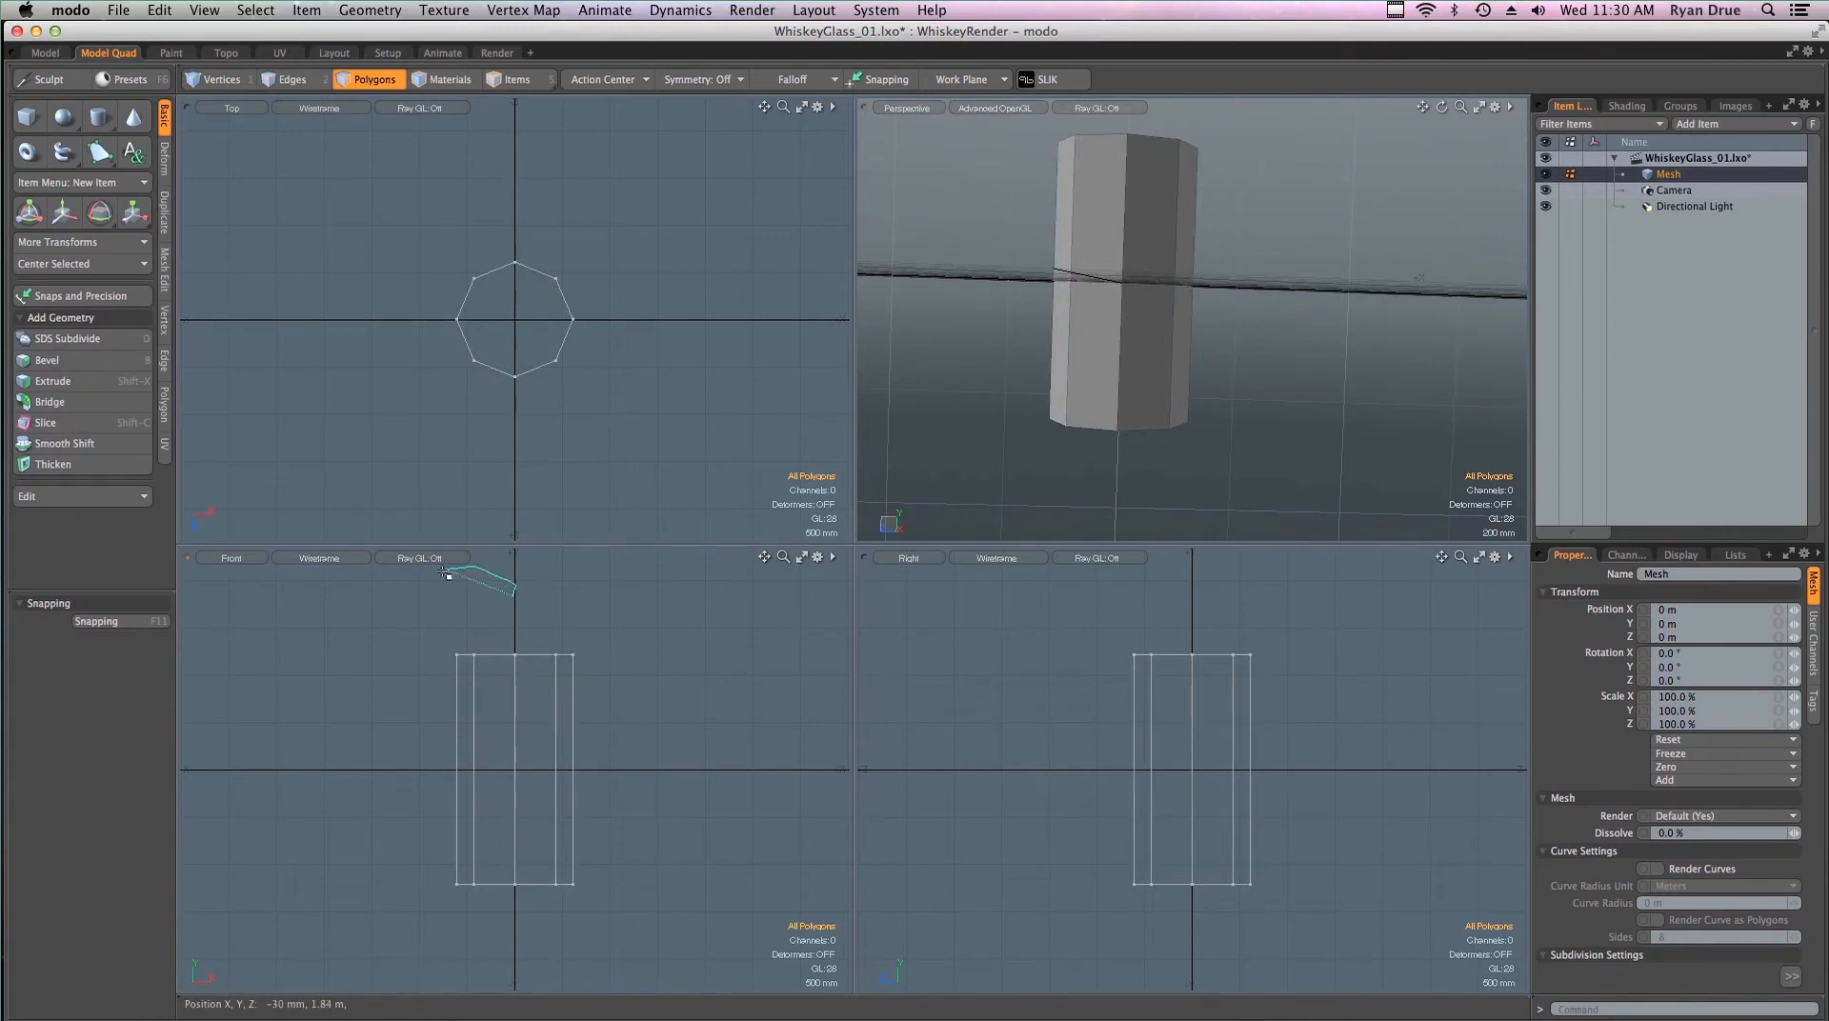
{"action": "mouse_move", "coordinate": [446, 575]}
{"action": "right_mouse_down"}
{"action": "mouse_move", "coordinate": [381, 693]}
{"action": "mouse_move", "coordinate": [646, 696]}
{"action": "right_mouse_up"}
{"action": "right_click_drag", "start_coordinate": [673, 607], "coordinate": [682, 631]}
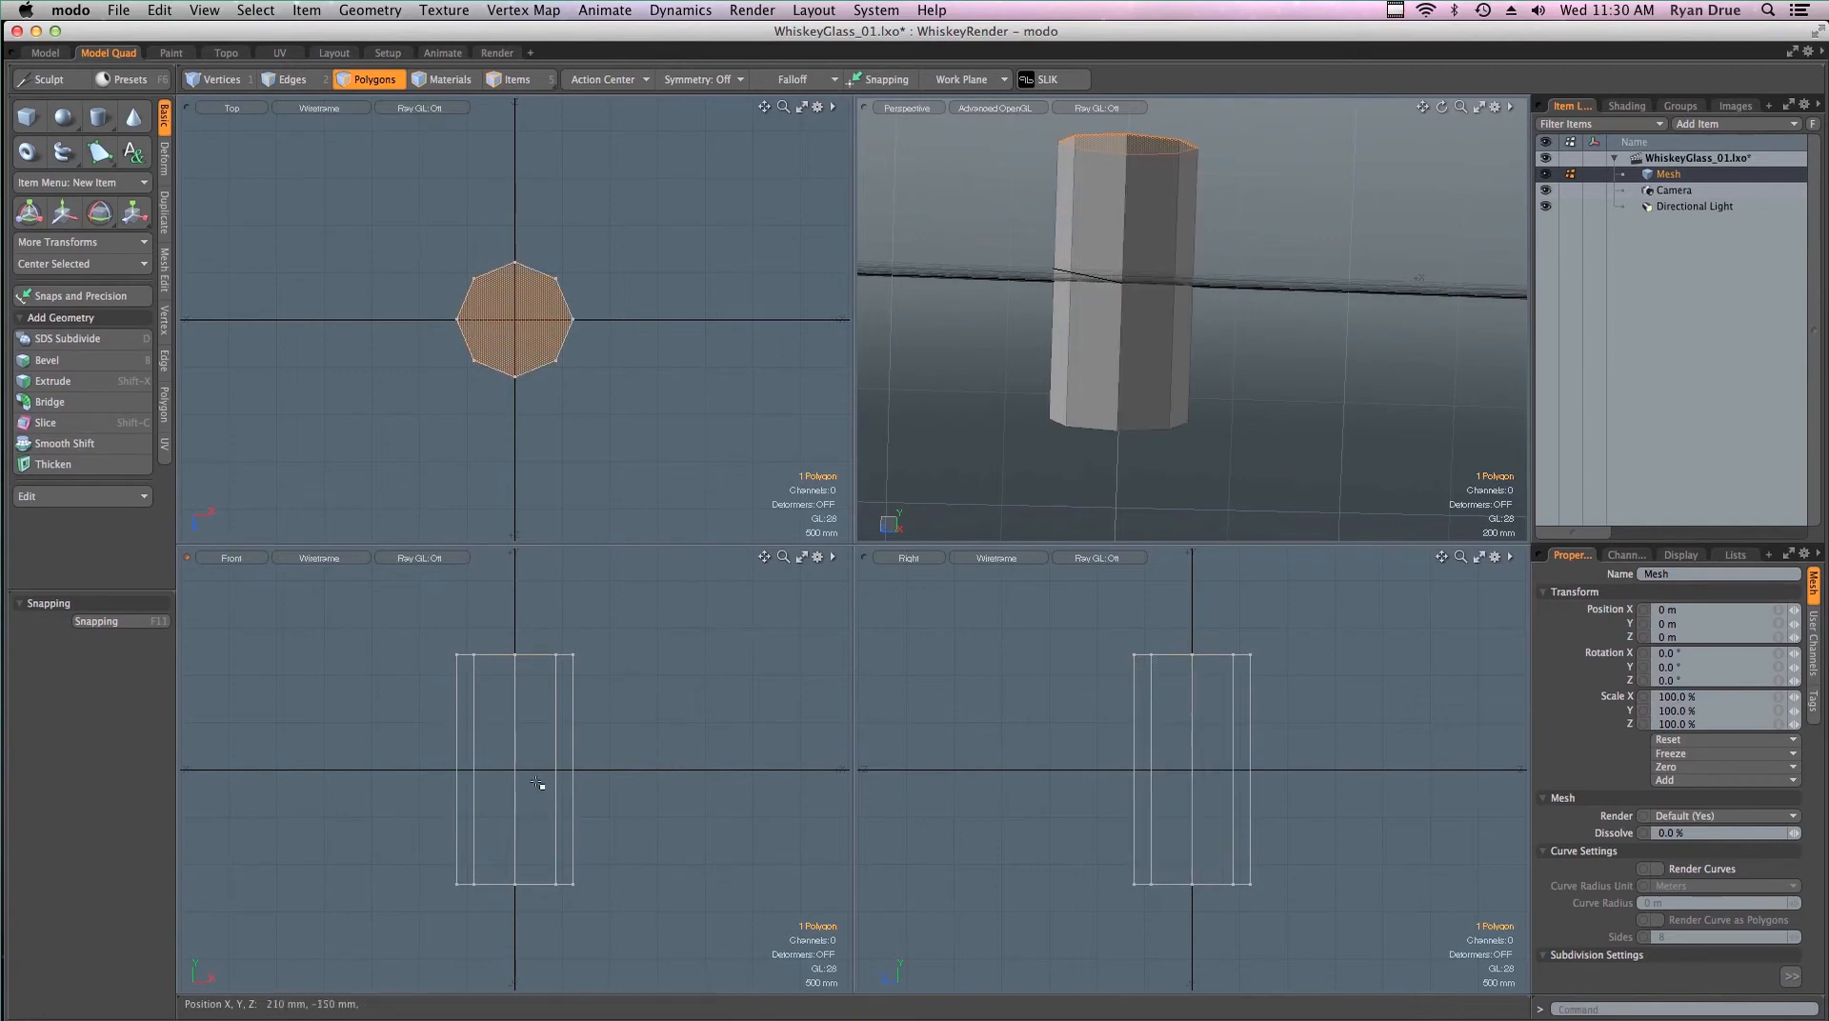
Lasso-select the cylinder's bottom cap polygon in the Front view, and clear that selection
{"action": "right_click_drag", "start_coordinate": [528, 817], "coordinate": [412, 801]}
{"action": "mouse_move", "coordinate": [298, 920]}
{"action": "right_mouse_down"}
{"action": "mouse_move", "coordinate": [678, 964]}
{"action": "mouse_move", "coordinate": [711, 816]}
{"action": "right_mouse_up"}
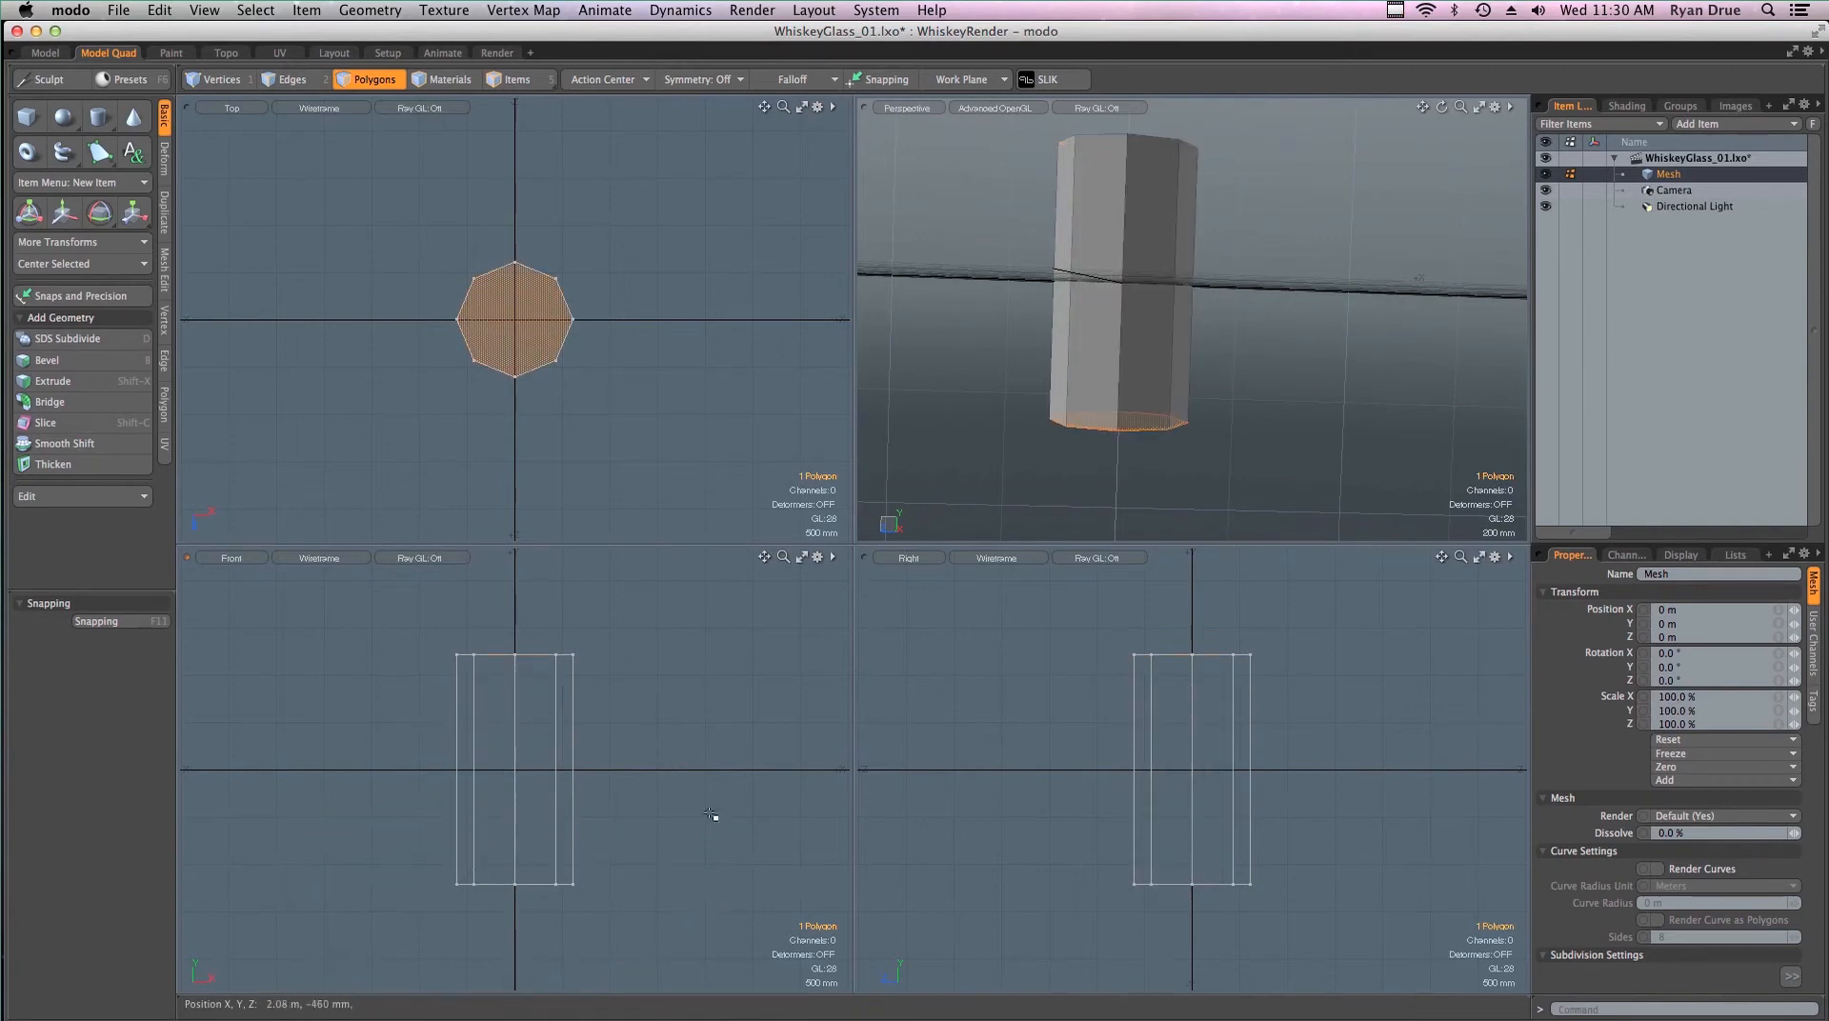
{"action": "left_click", "coordinate": [1086, 648]}
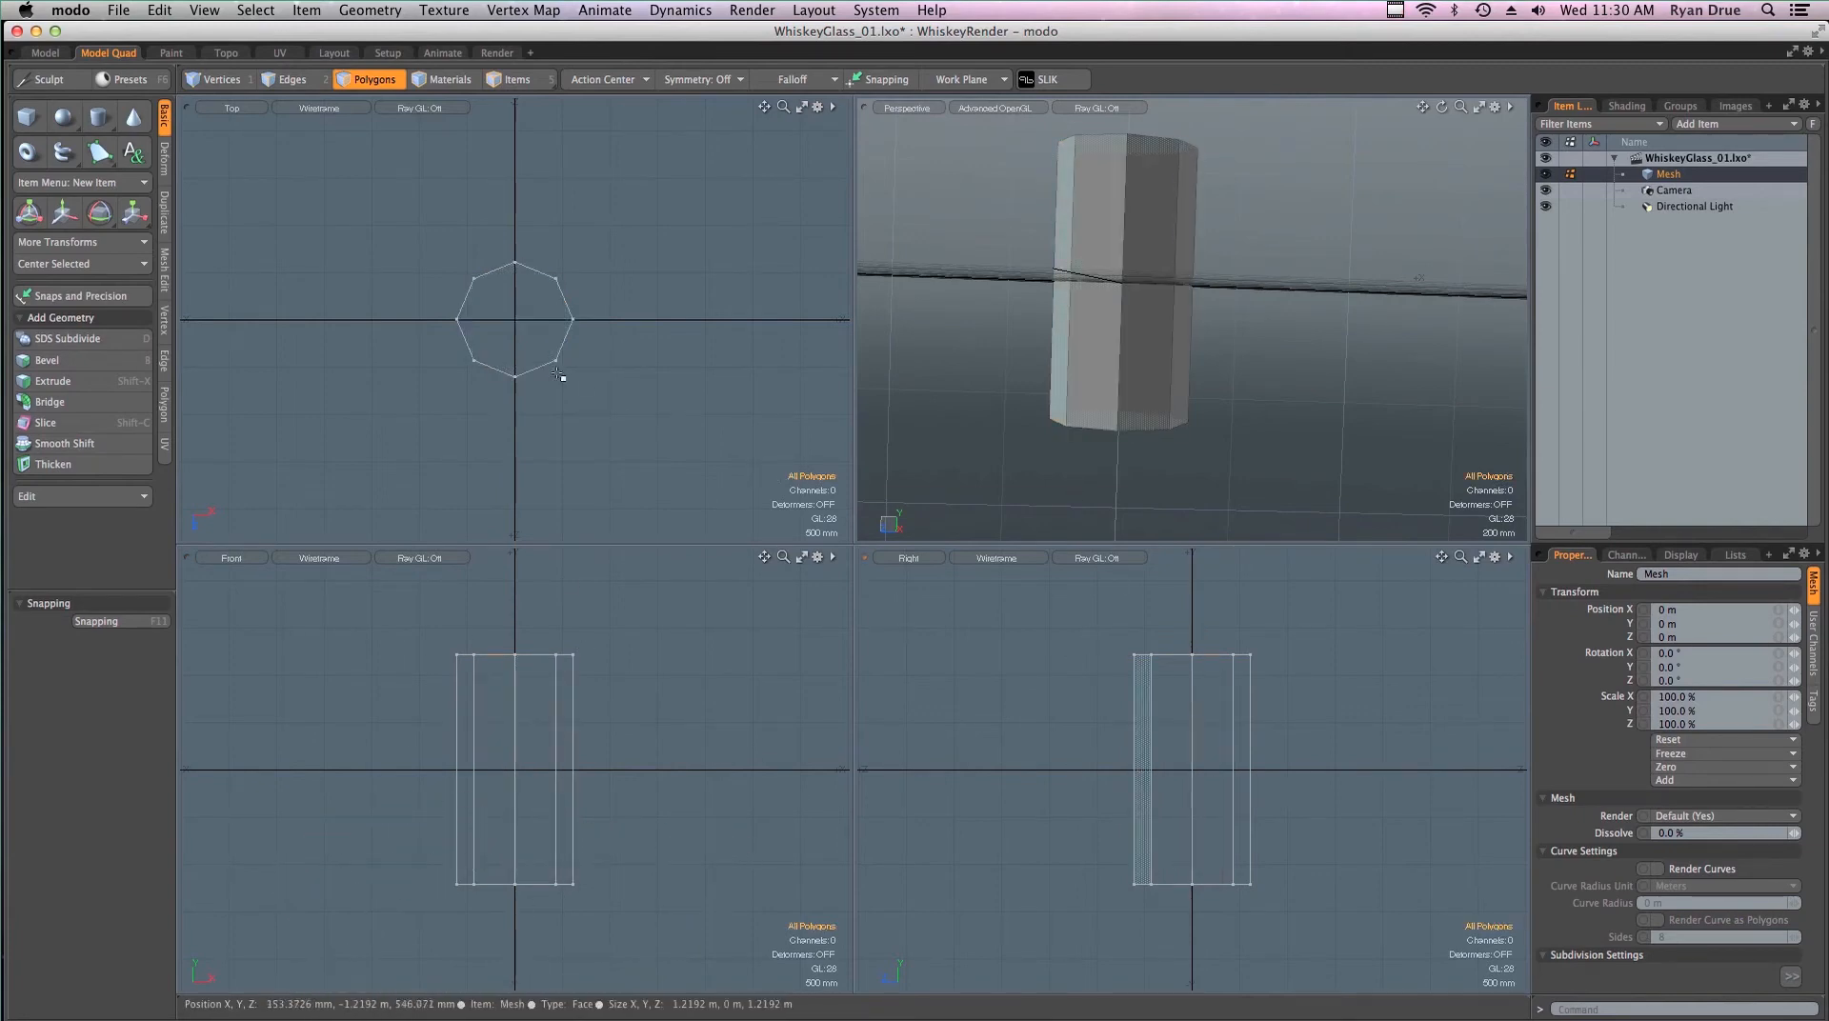
Select the cylinder's top cap polygon in the Perspective view
{"action": "left_click_drag", "start_coordinate": [1145, 185], "coordinate": [1403, 385], "text": "alt"}
{"action": "left_click", "coordinate": [1128, 181]}
{"action": "left_click", "coordinate": [1169, 174]}
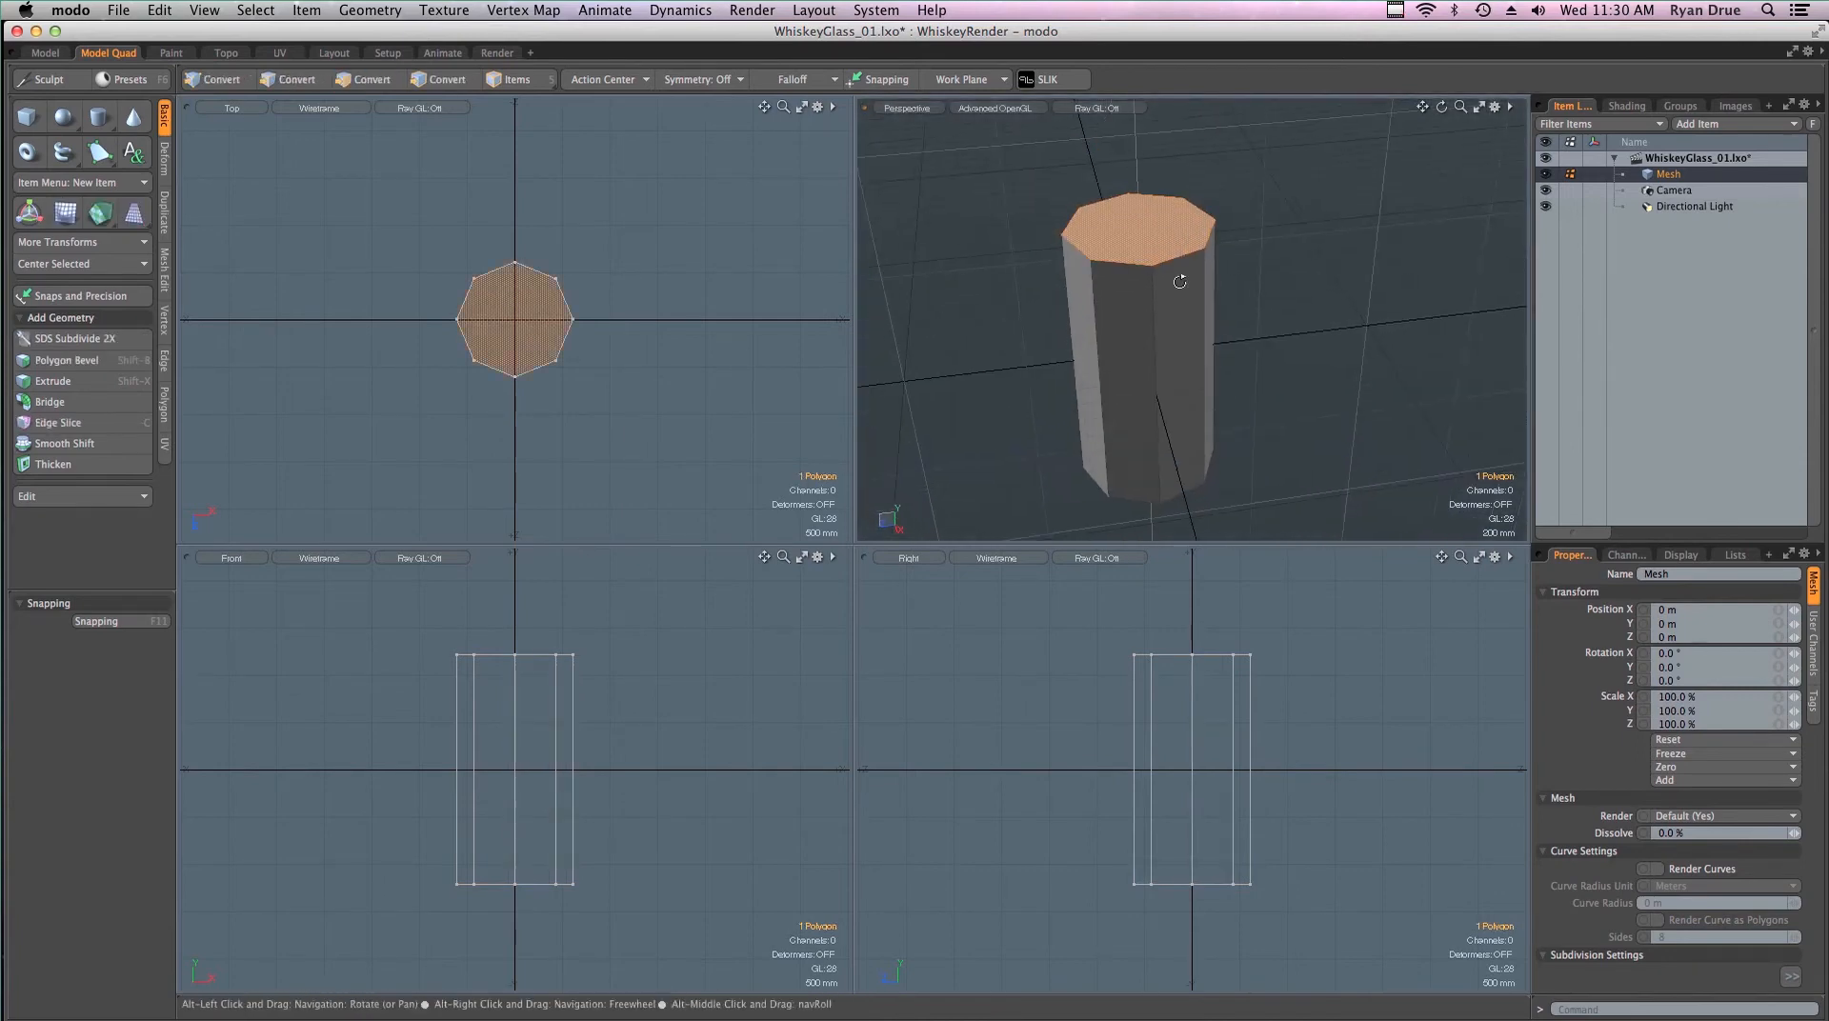
Practise orbiting, panning and zooming around the cylinder in the Perspective view and the linked orthographic views
{"action": "left_click_drag", "start_coordinate": [1133, 381], "coordinate": [1268, 345], "text": "alt"}
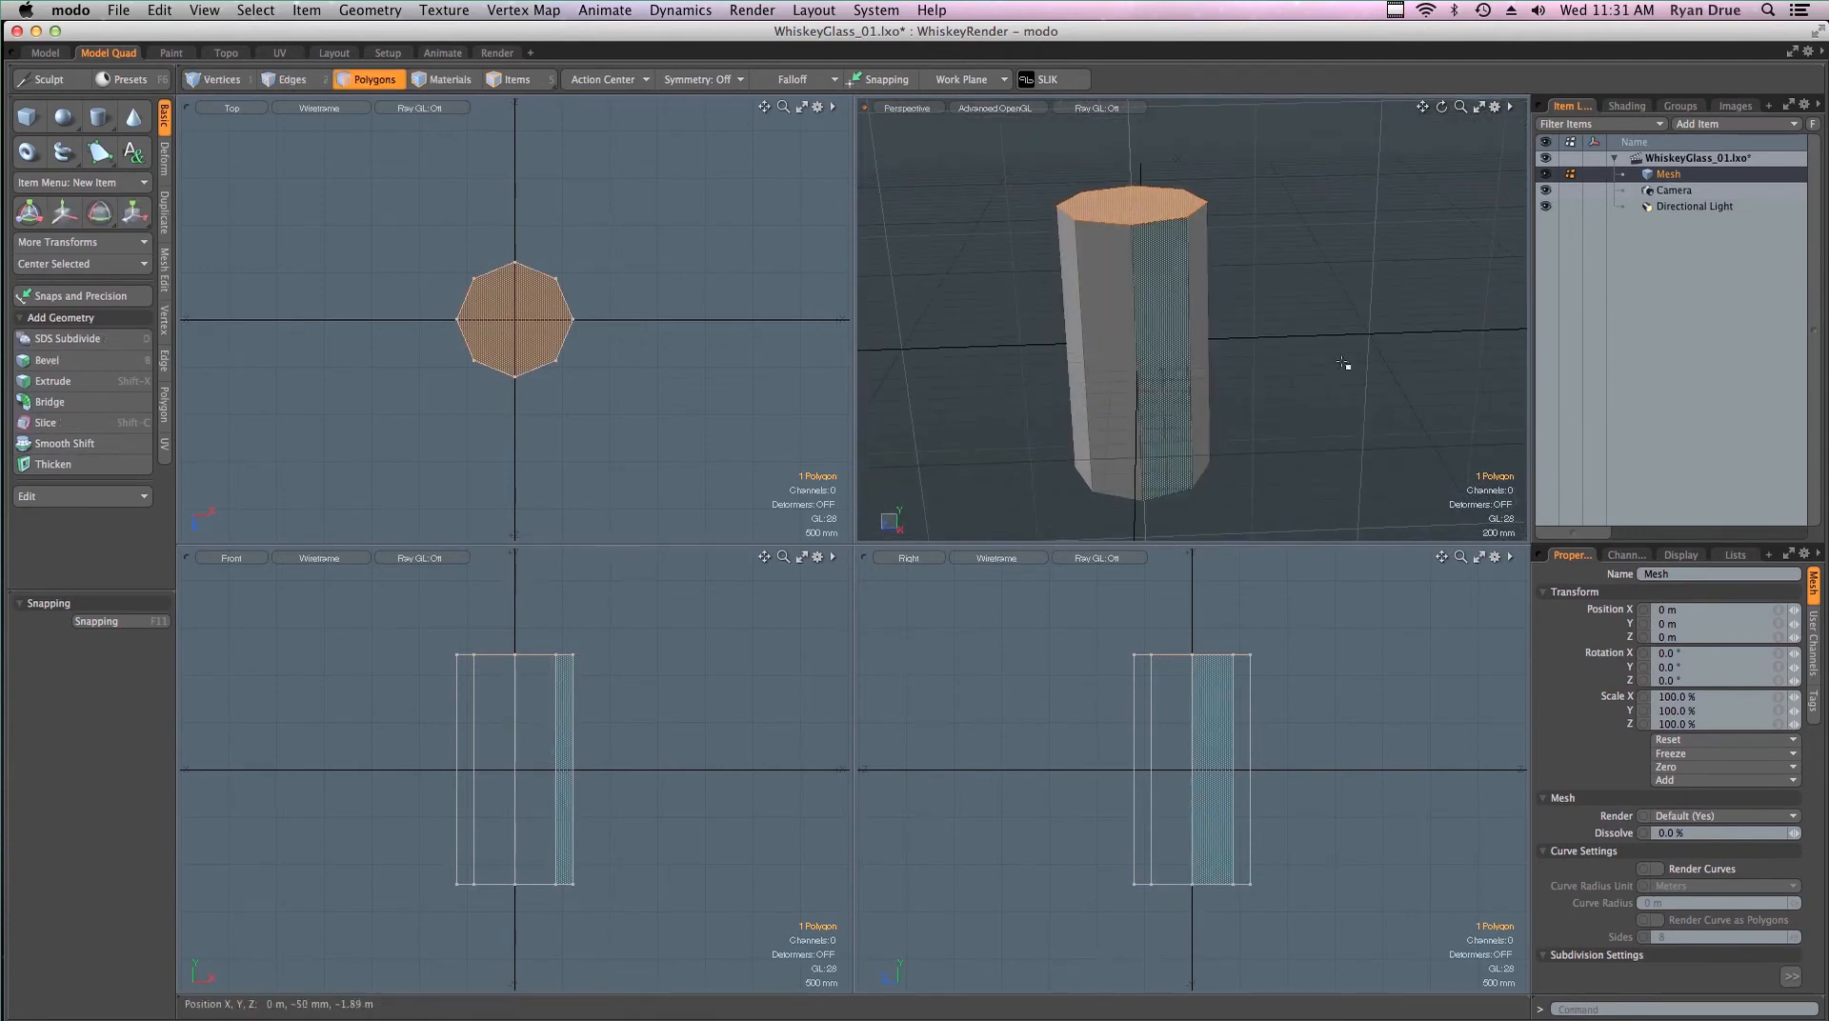
{"action": "left_click_drag", "start_coordinate": [1343, 363], "coordinate": [1257, 263], "text": "alt"}
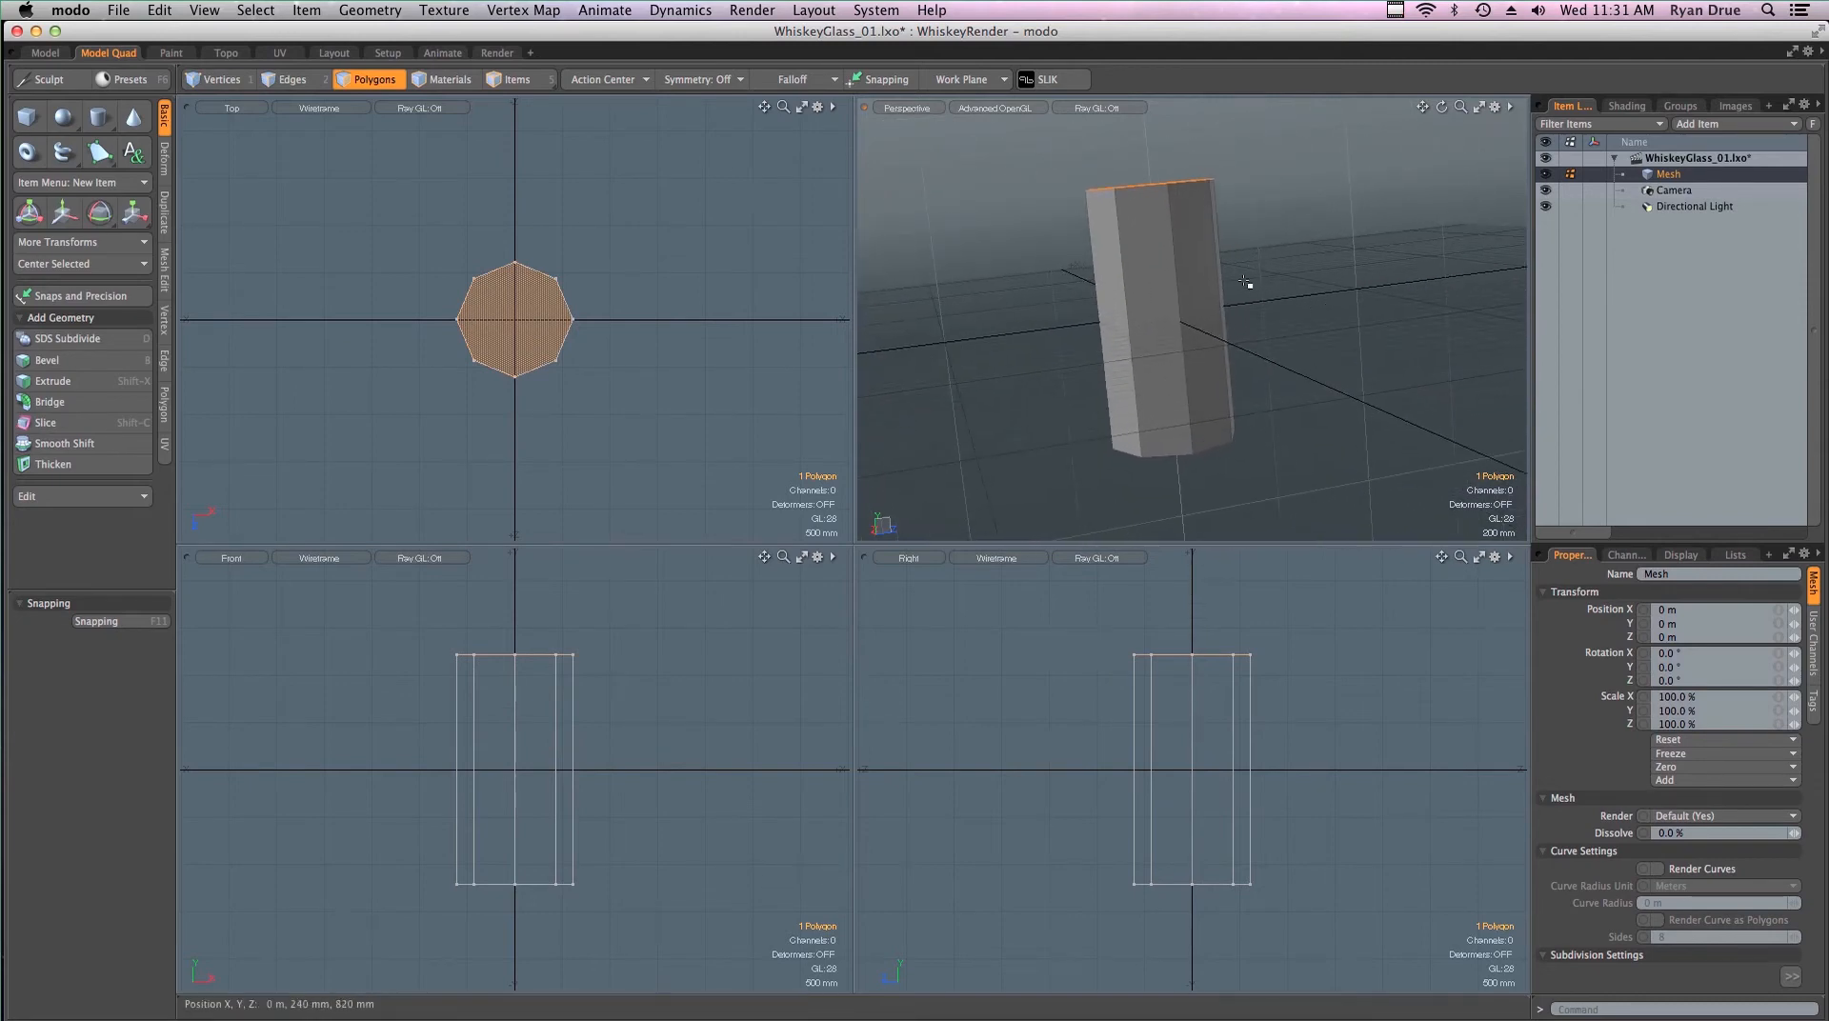
{"action": "left_click_drag", "start_coordinate": [1248, 273], "coordinate": [1291, 249], "text": "ctrl+alt"}
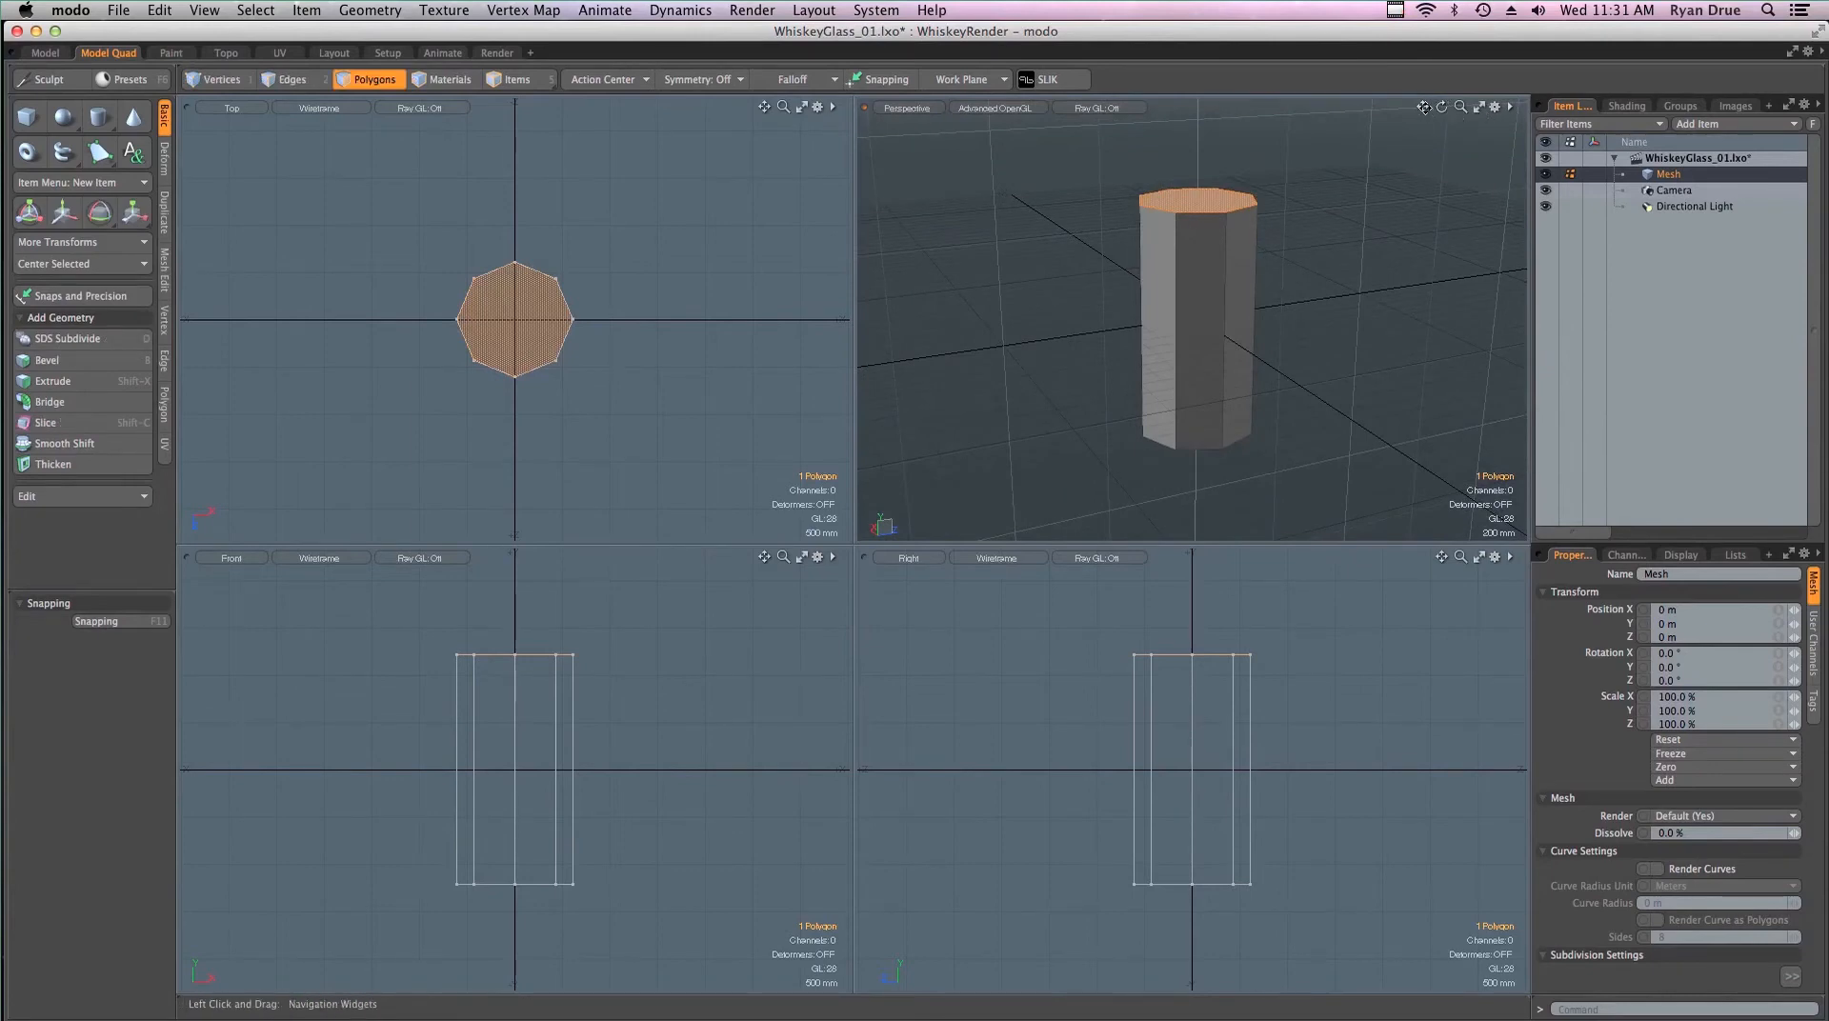
{"action": "mouse_move", "coordinate": [1423, 107]}
{"action": "left_mouse_down"}
{"action": "mouse_move", "coordinate": [1351, 98]}
{"action": "mouse_move", "coordinate": [1444, 162]}
{"action": "mouse_move", "coordinate": [1442, 100]}
{"action": "mouse_move", "coordinate": [1445, 158]}
{"action": "mouse_move", "coordinate": [1459, 108]}
{"action": "left_mouse_up"}
{"action": "mouse_move", "coordinate": [1460, 107]}
{"action": "left_mouse_down"}
{"action": "mouse_move", "coordinate": [1417, 107]}
{"action": "mouse_move", "coordinate": [1457, 107]}
{"action": "left_mouse_up"}
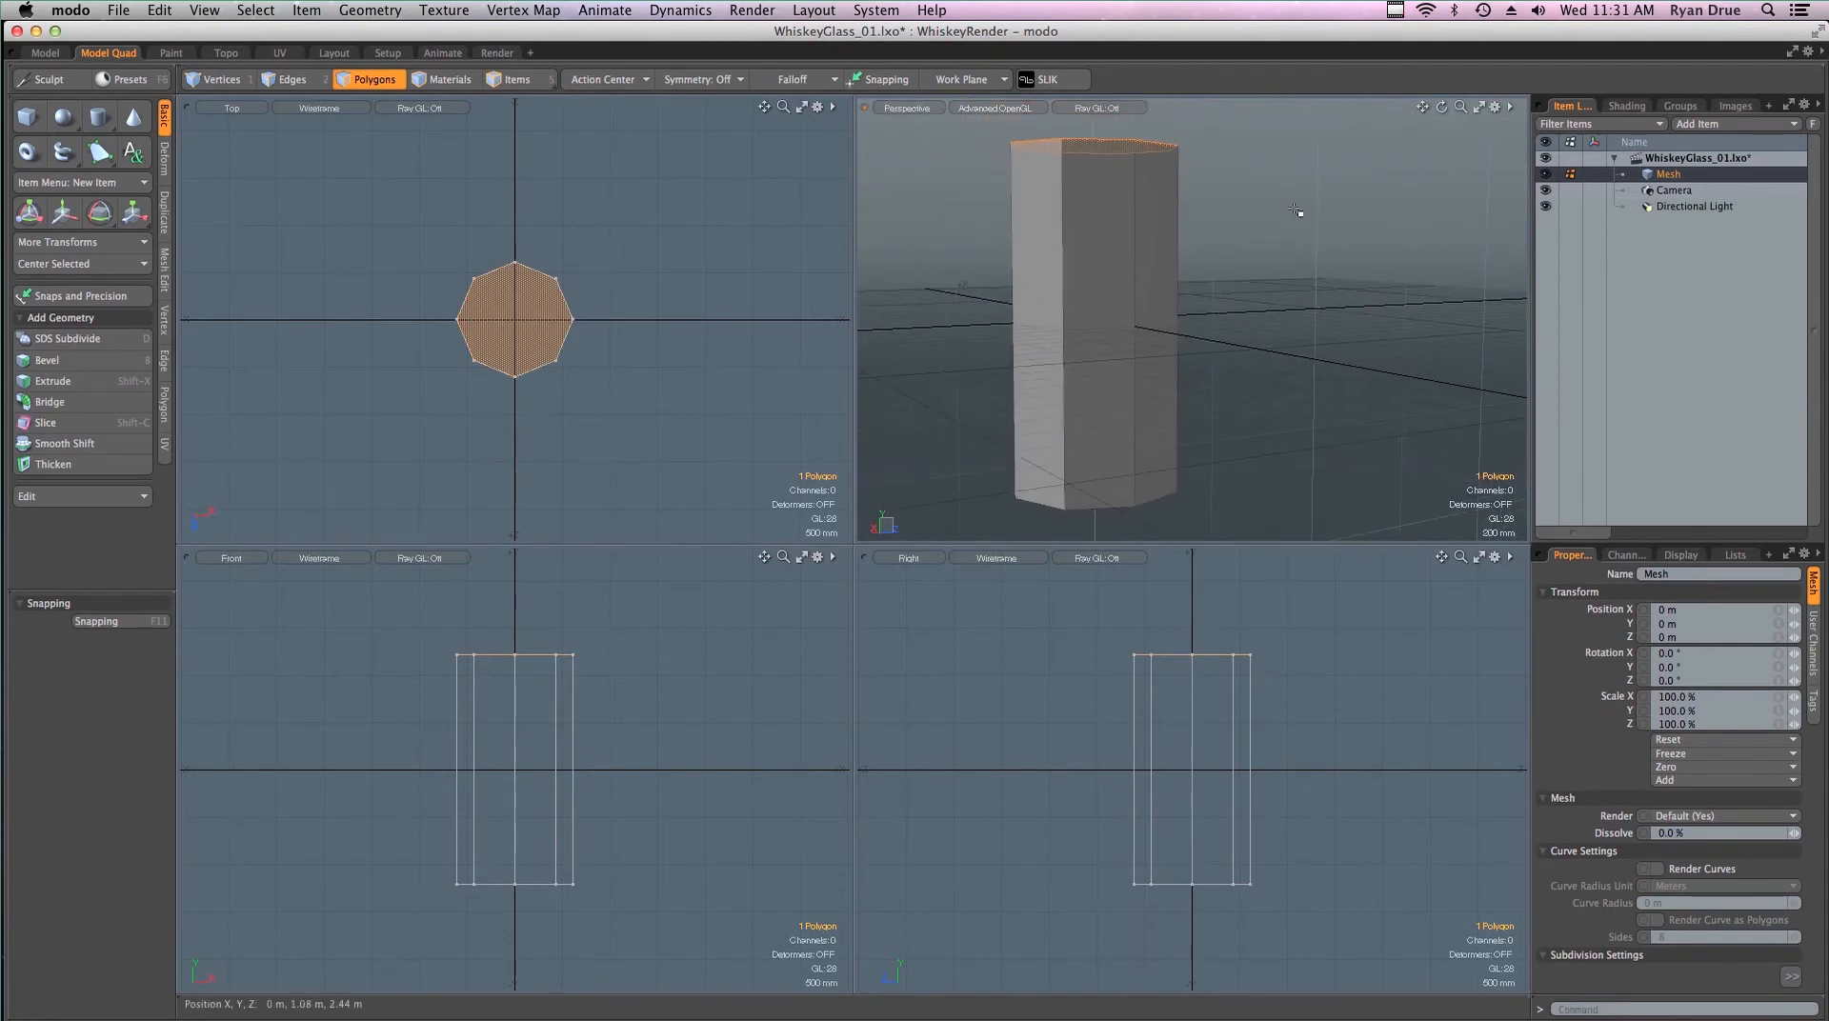
{"action": "left_click_drag", "start_coordinate": [552, 683], "coordinate": [586, 364], "text": "alt+shift"}
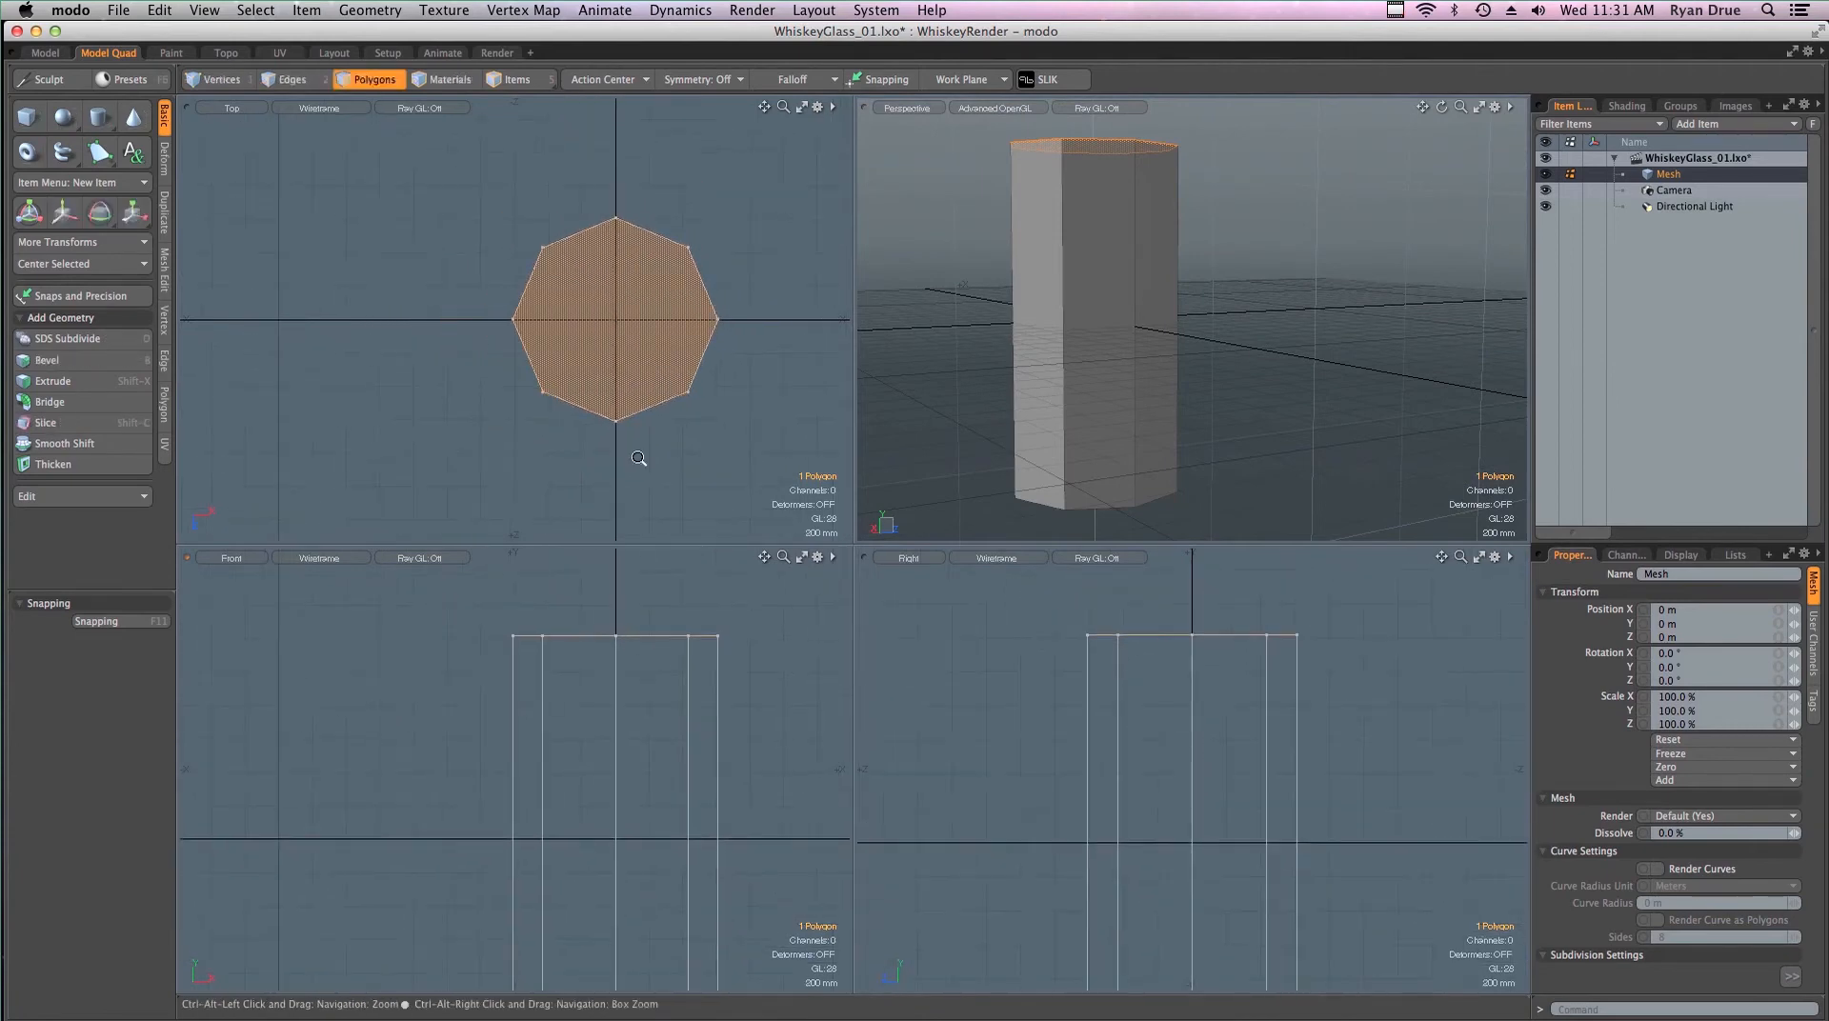
{"action": "left_click_drag", "start_coordinate": [669, 689], "coordinate": [637, 667], "text": "ctrl+alt"}
{"action": "mouse_move", "coordinate": [636, 667]}
{"action": "left_mouse_down", "text": "alt+shift"}
{"action": "mouse_move", "coordinate": [711, 627]}
{"action": "mouse_move", "coordinate": [641, 693]}
{"action": "left_mouse_up", "text": "alt+shift"}
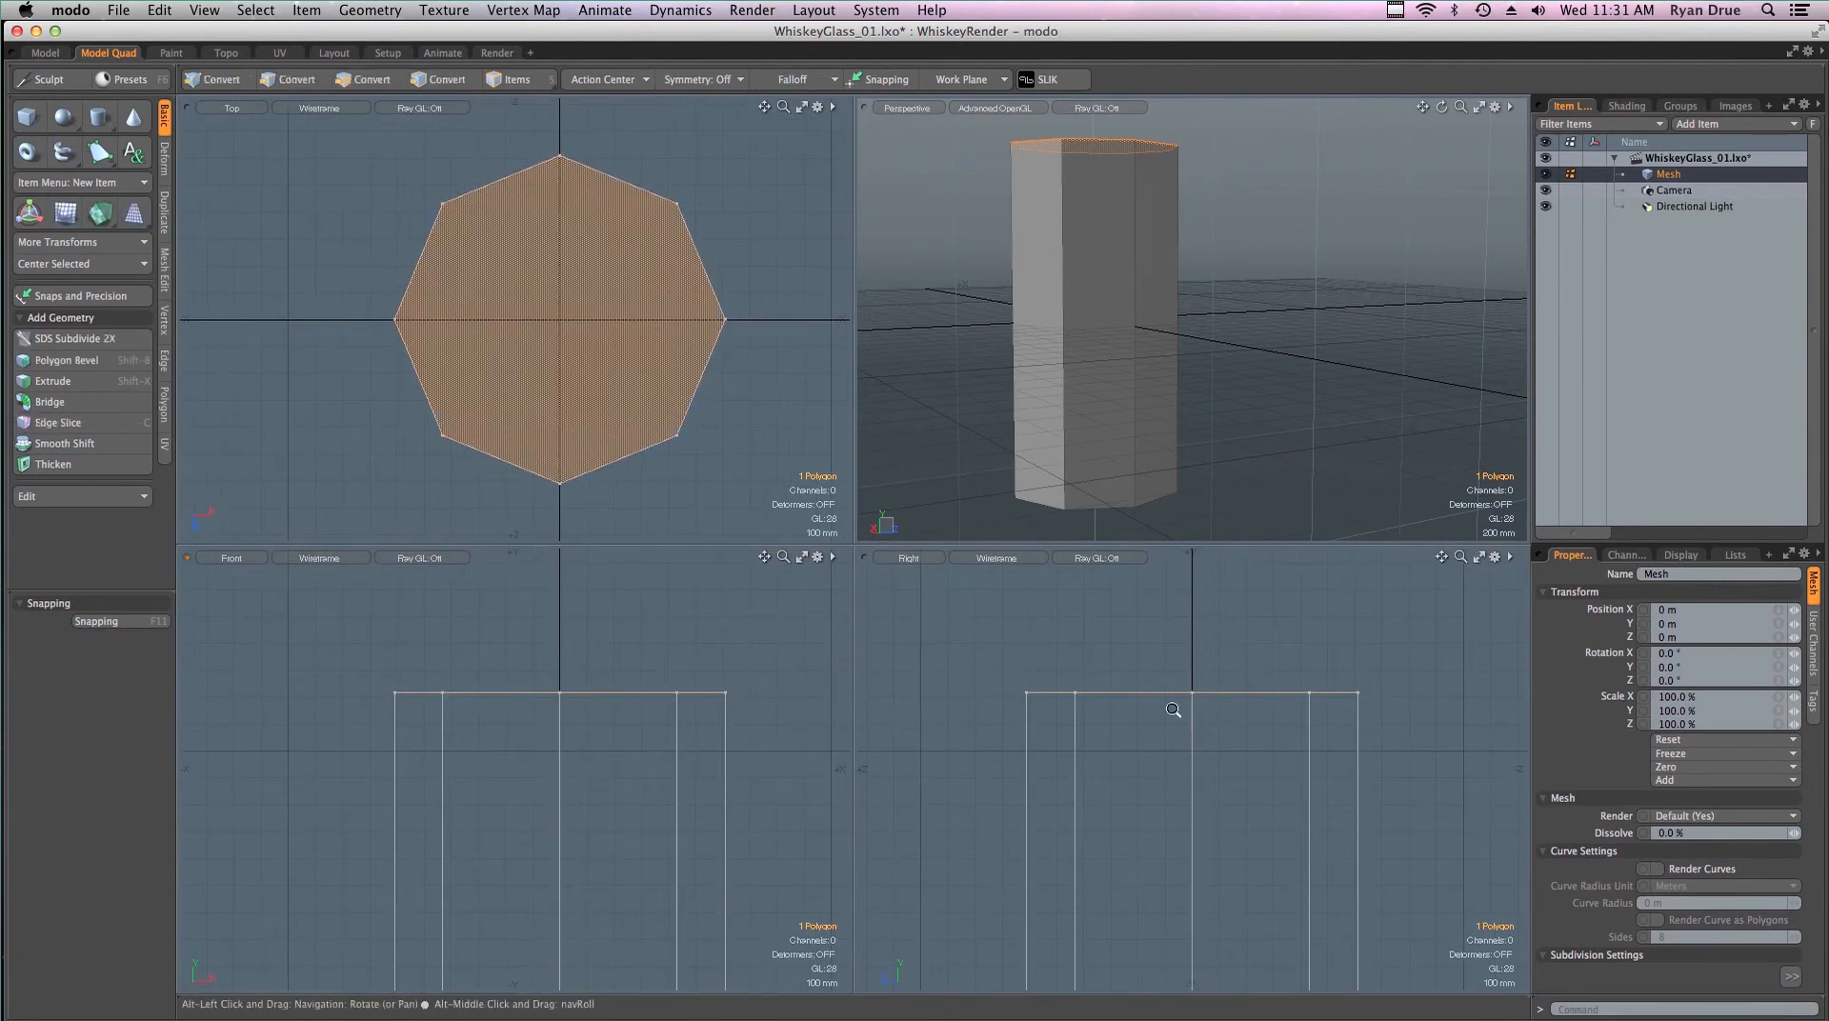
{"action": "left_click_drag", "start_coordinate": [1181, 710], "coordinate": [1229, 709], "text": "ctrl+alt"}
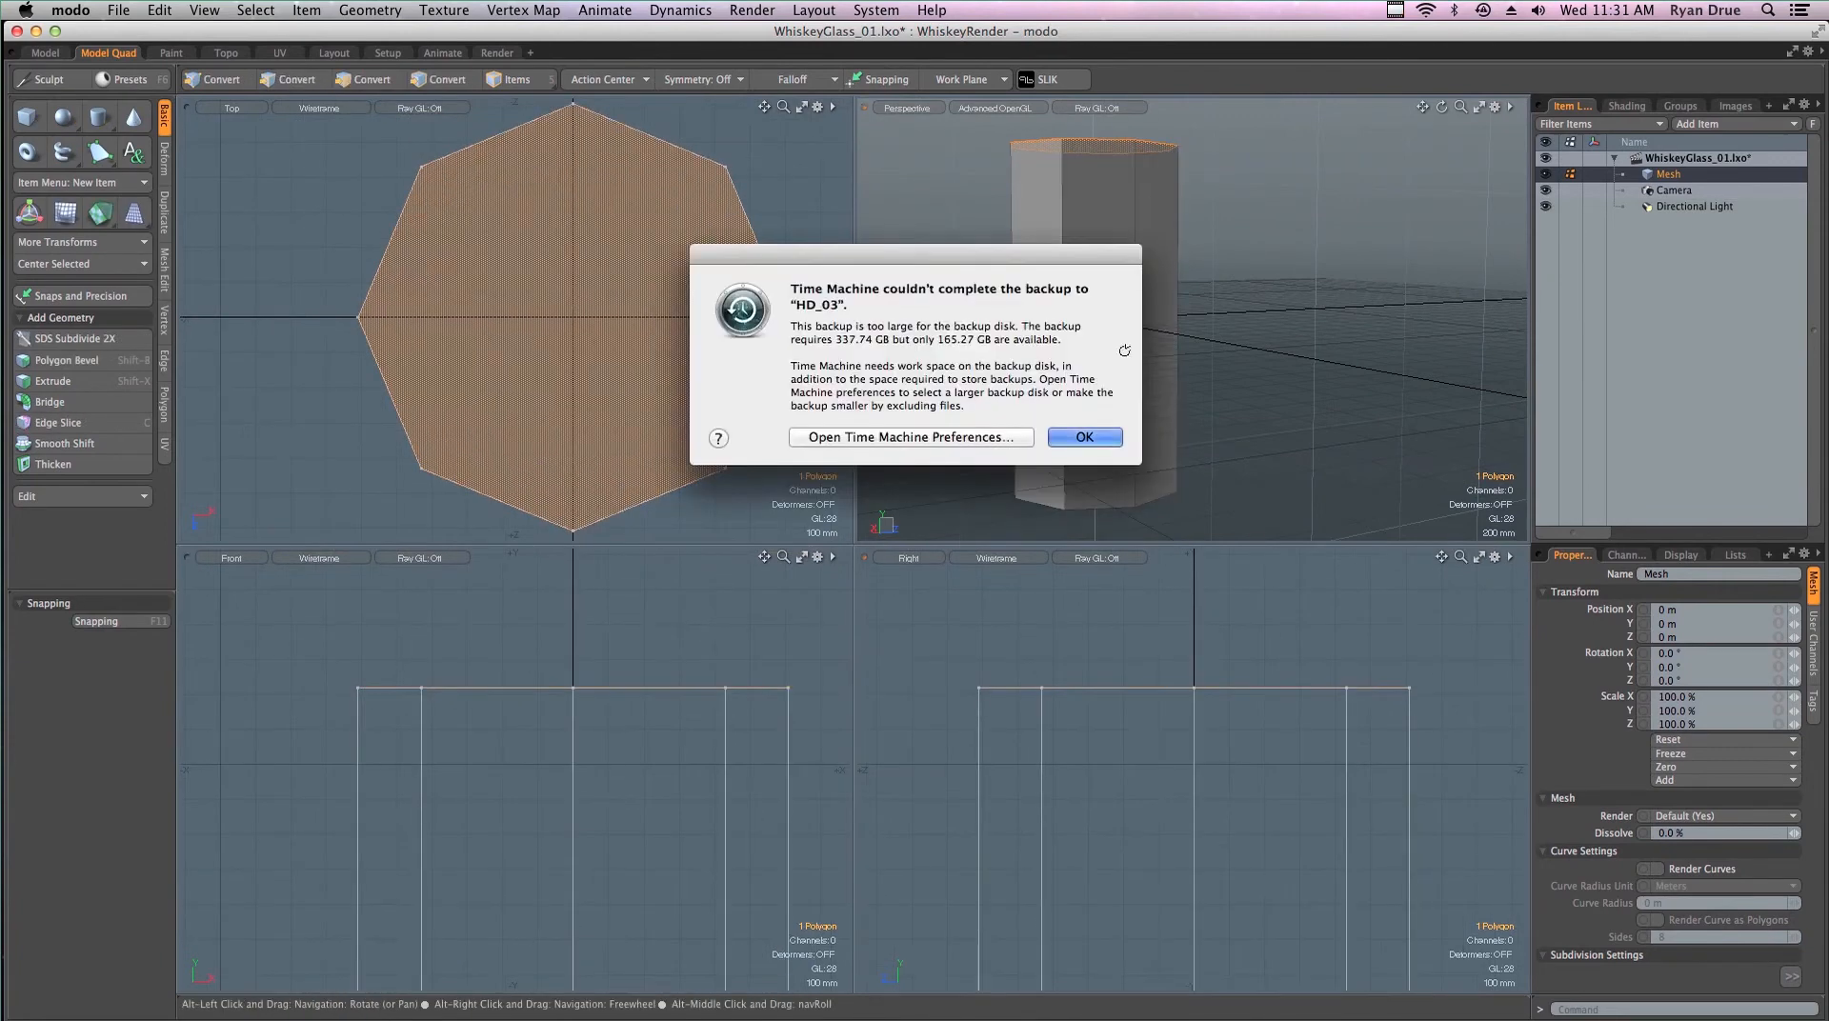
Dismiss the Time Machine backup alert and orbit the Perspective view around the cylinder
{"action": "mouse_move", "coordinate": [1238, 347]}
{"action": "left_mouse_down", "text": "alt"}
{"action": "mouse_move", "coordinate": [1184, 408]}
{"action": "mouse_move", "coordinate": [1157, 229]}
{"action": "mouse_move", "coordinate": [1195, 400]}
{"action": "mouse_move", "coordinate": [1205, 284]}
{"action": "mouse_move", "coordinate": [1238, 343]}
{"action": "mouse_move", "coordinate": [1224, 349]}
{"action": "left_mouse_up", "text": "alt"}
{"action": "left_click", "coordinate": [1088, 436]}
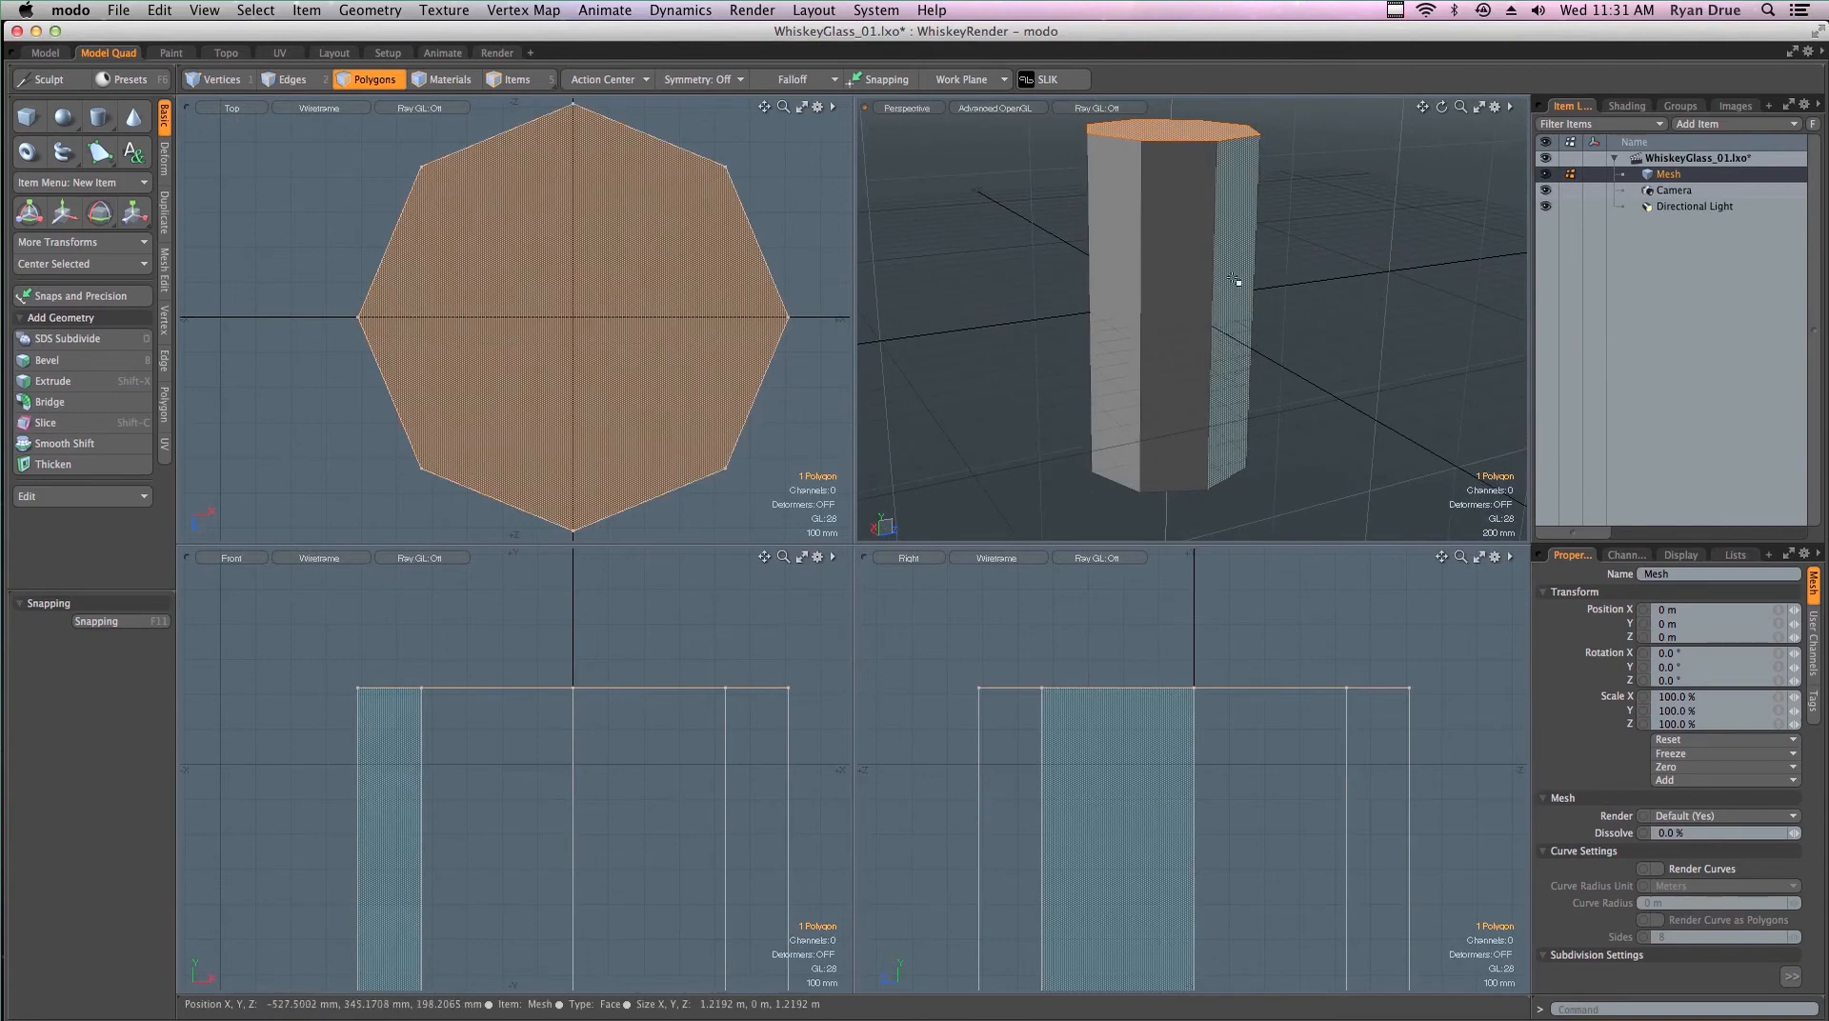
{"action": "left_click_drag", "start_coordinate": [1358, 377], "coordinate": [1190, 407], "text": "alt"}
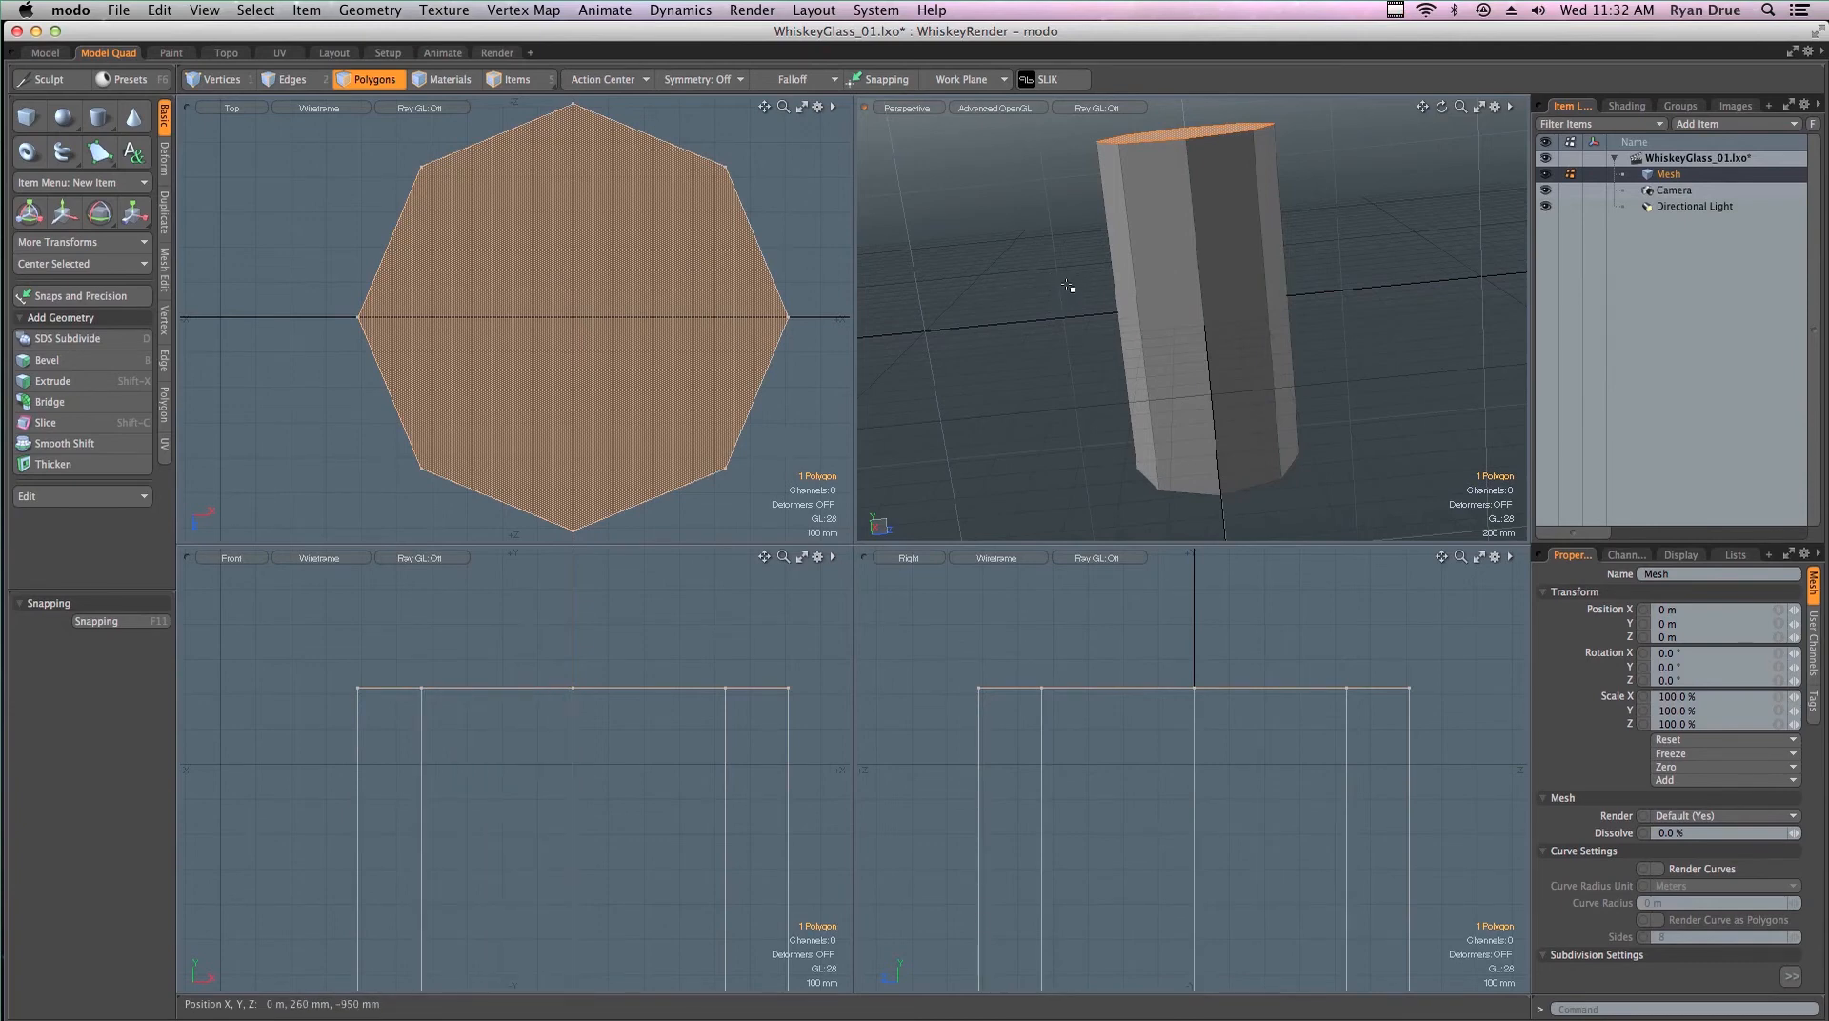
Set Trackball Rotation to No in the Perspective view's drawing and control options, and test it by orbiting the cylinder
{"action": "key", "text": "o"}
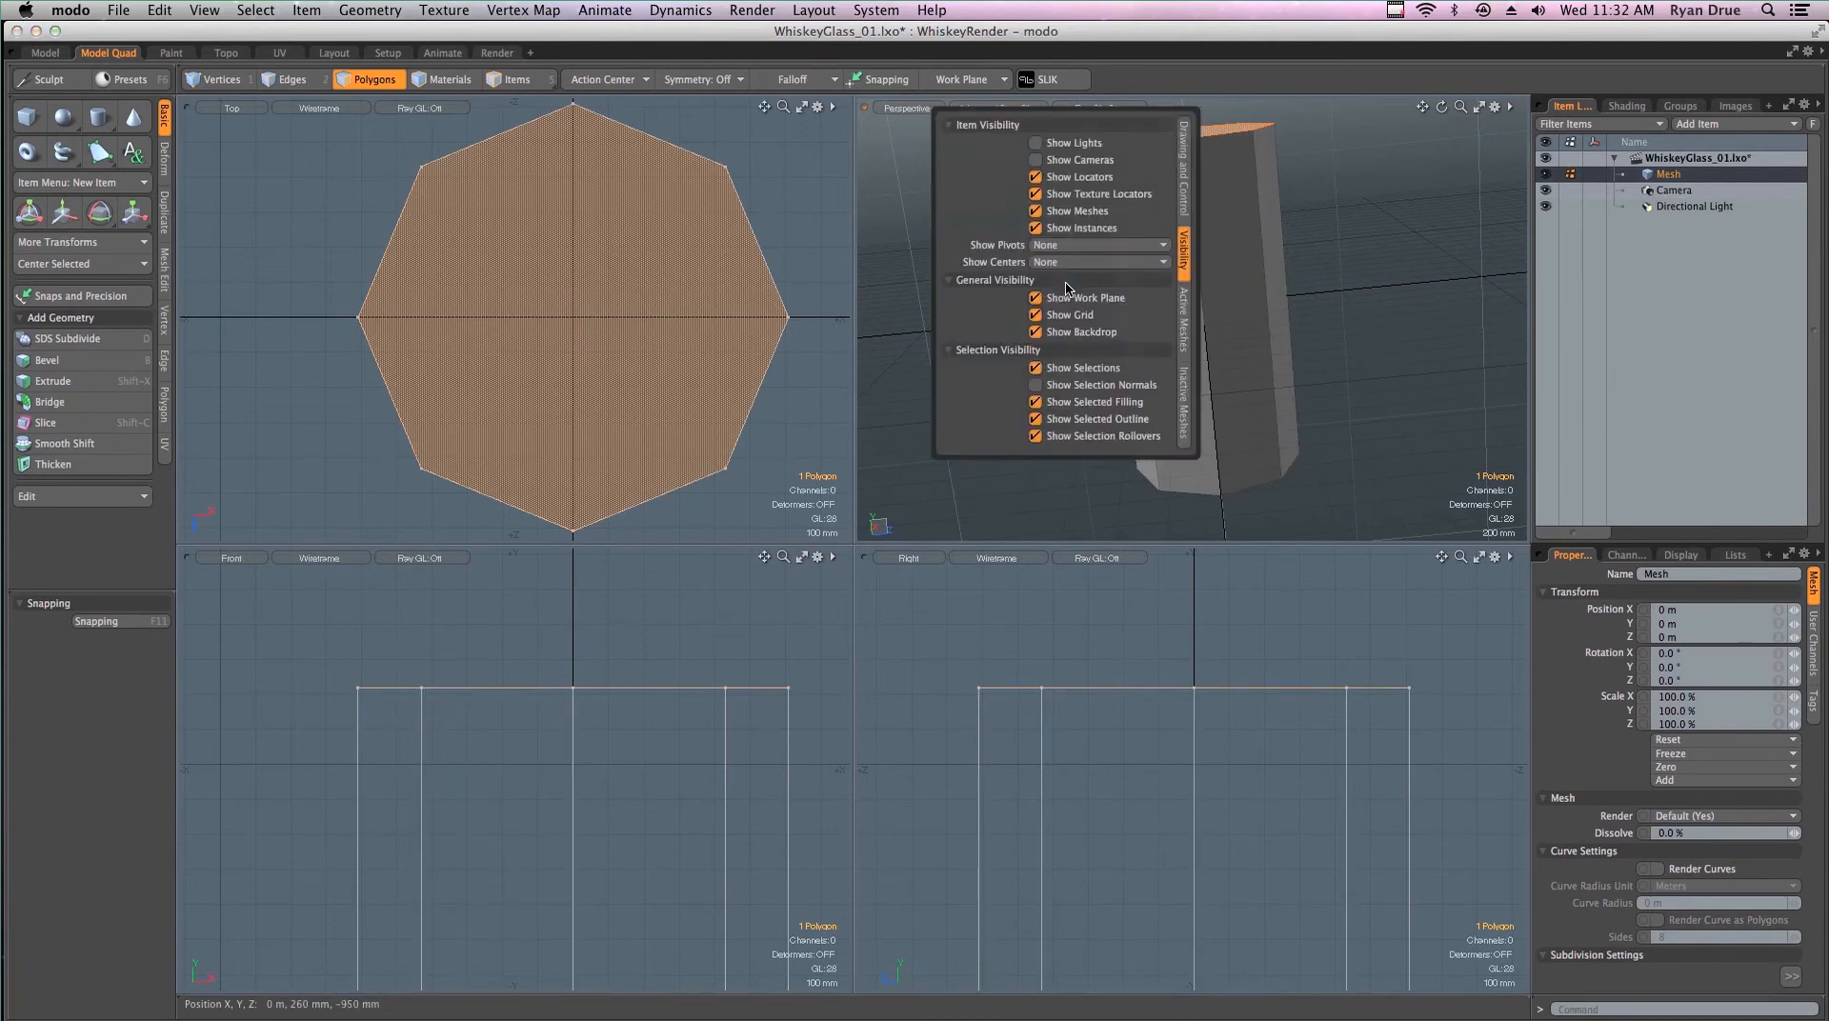
{"action": "left_click", "coordinate": [1185, 201]}
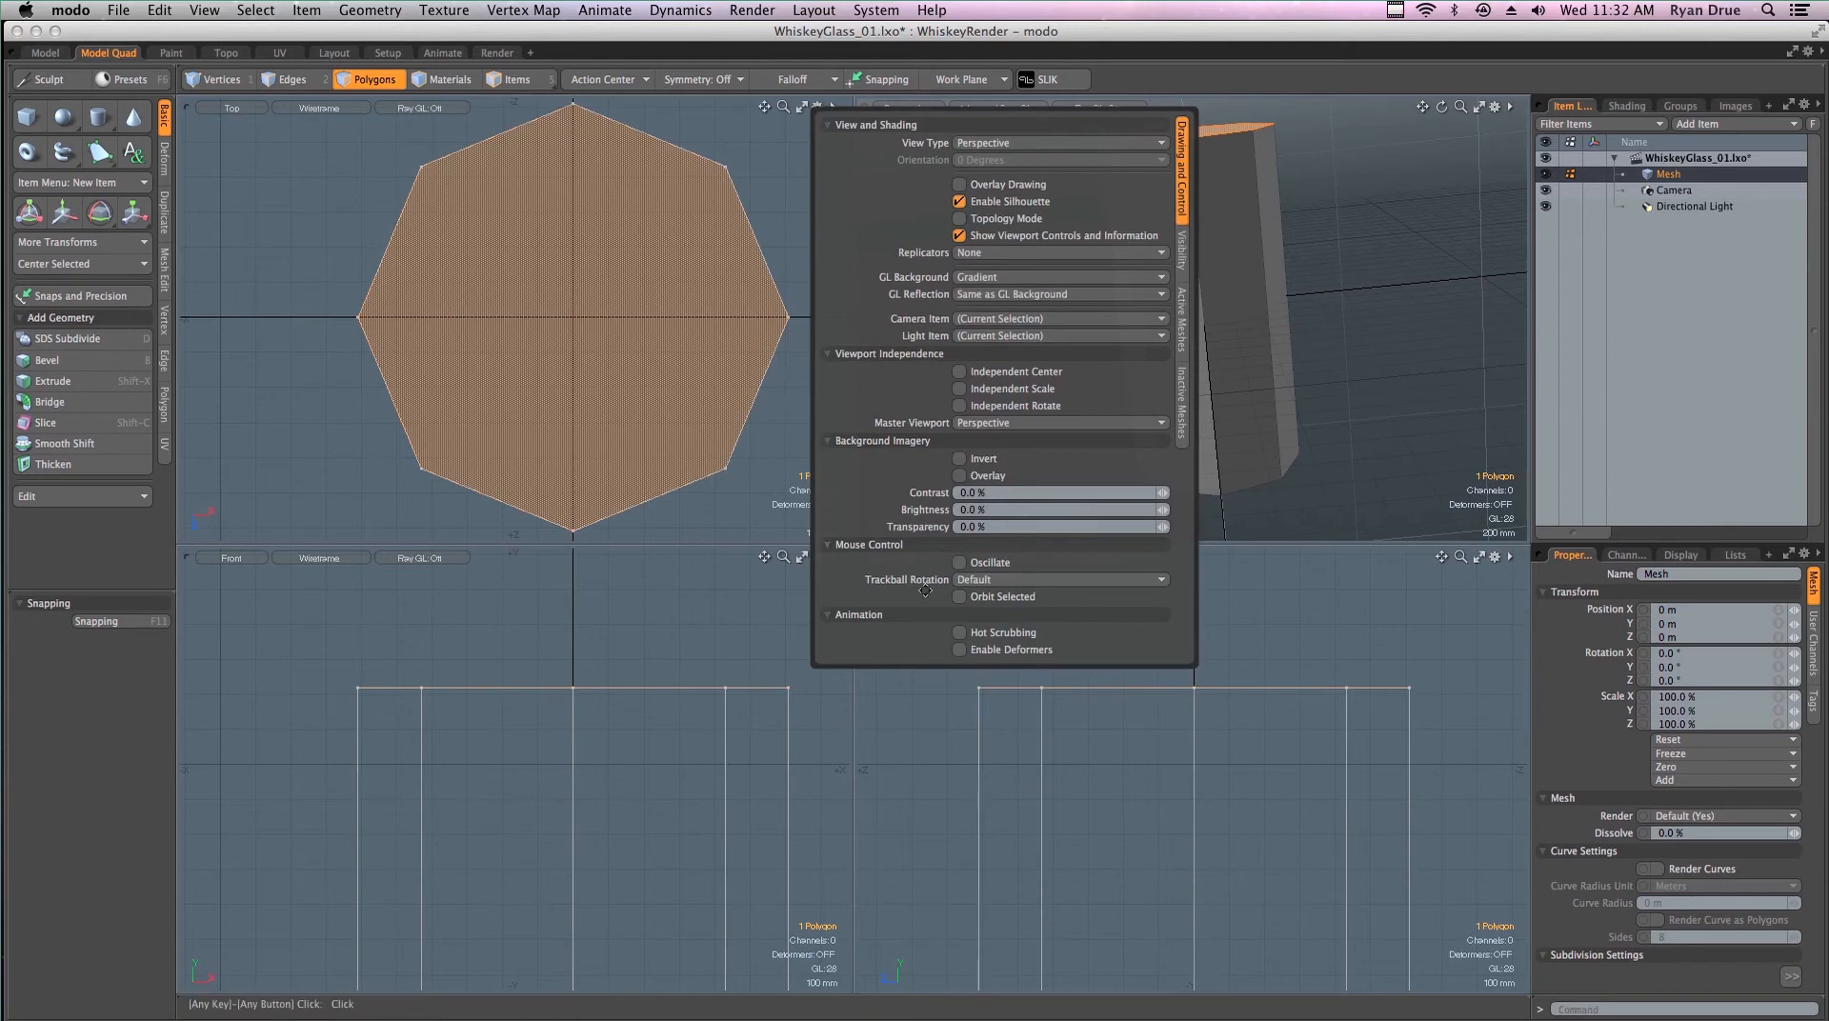
{"action": "left_click", "coordinate": [987, 579]}
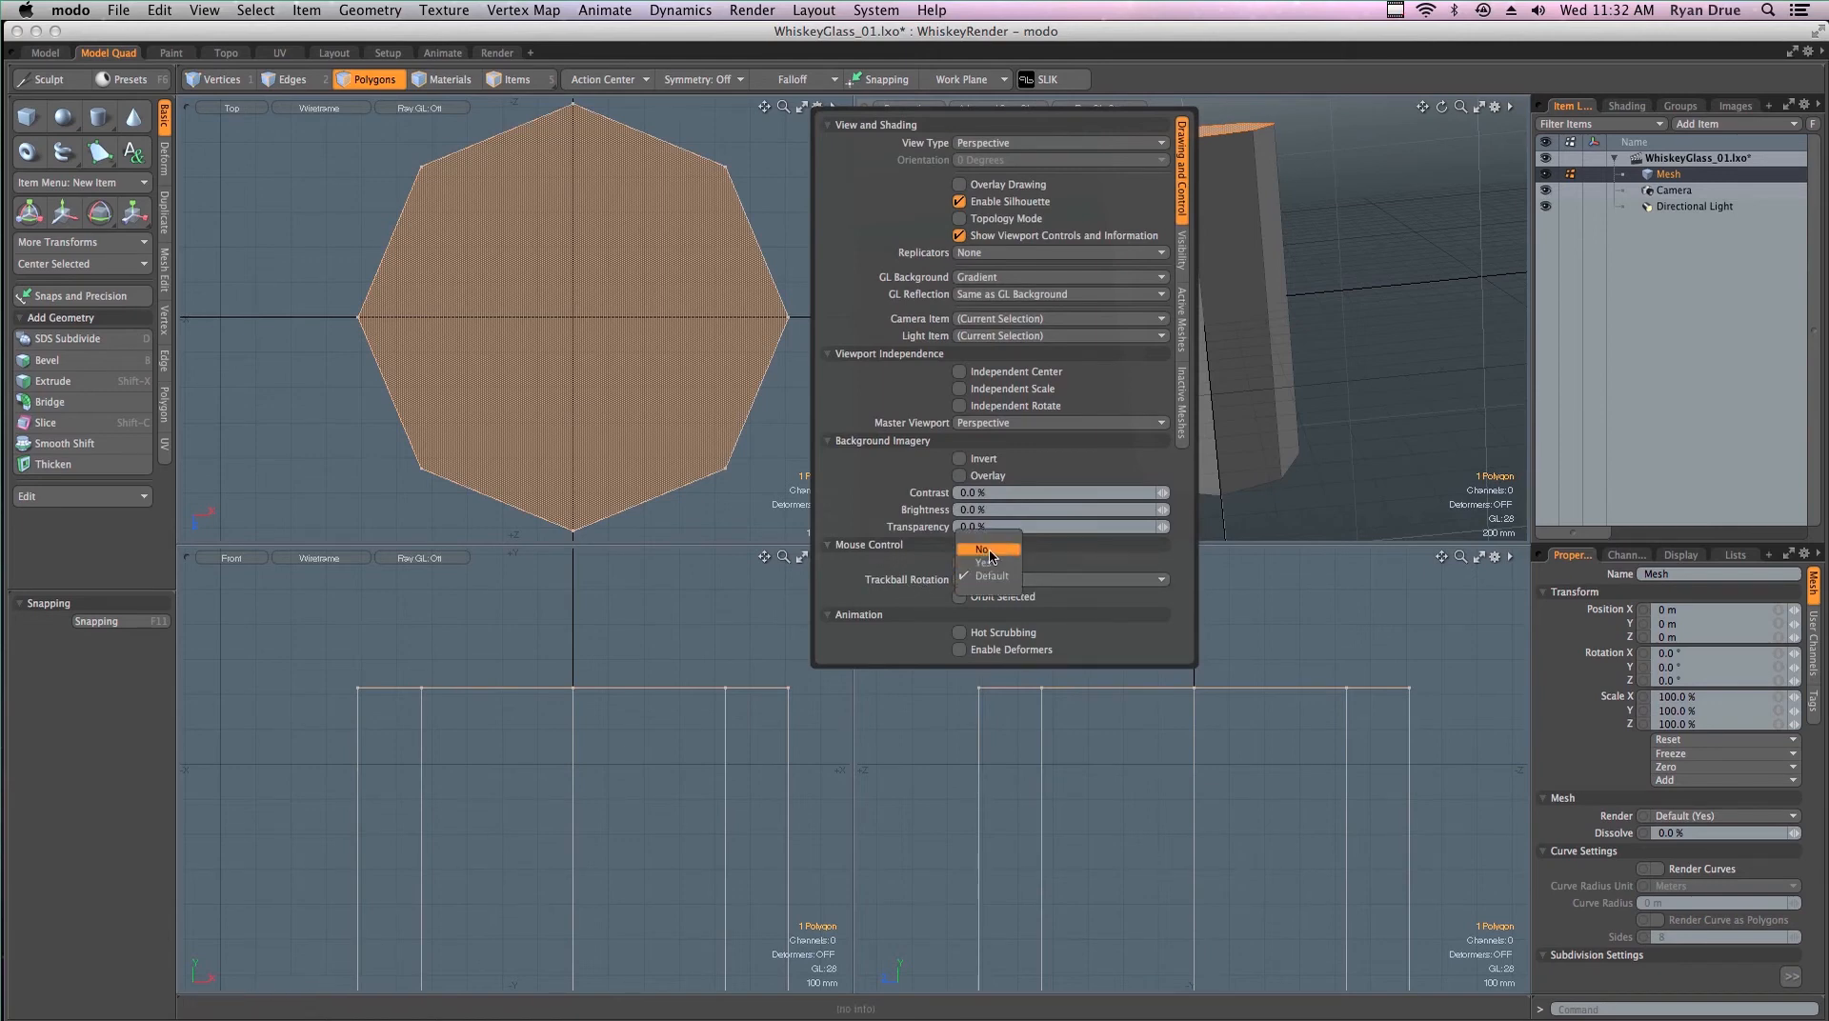
{"action": "left_click", "coordinate": [999, 553]}
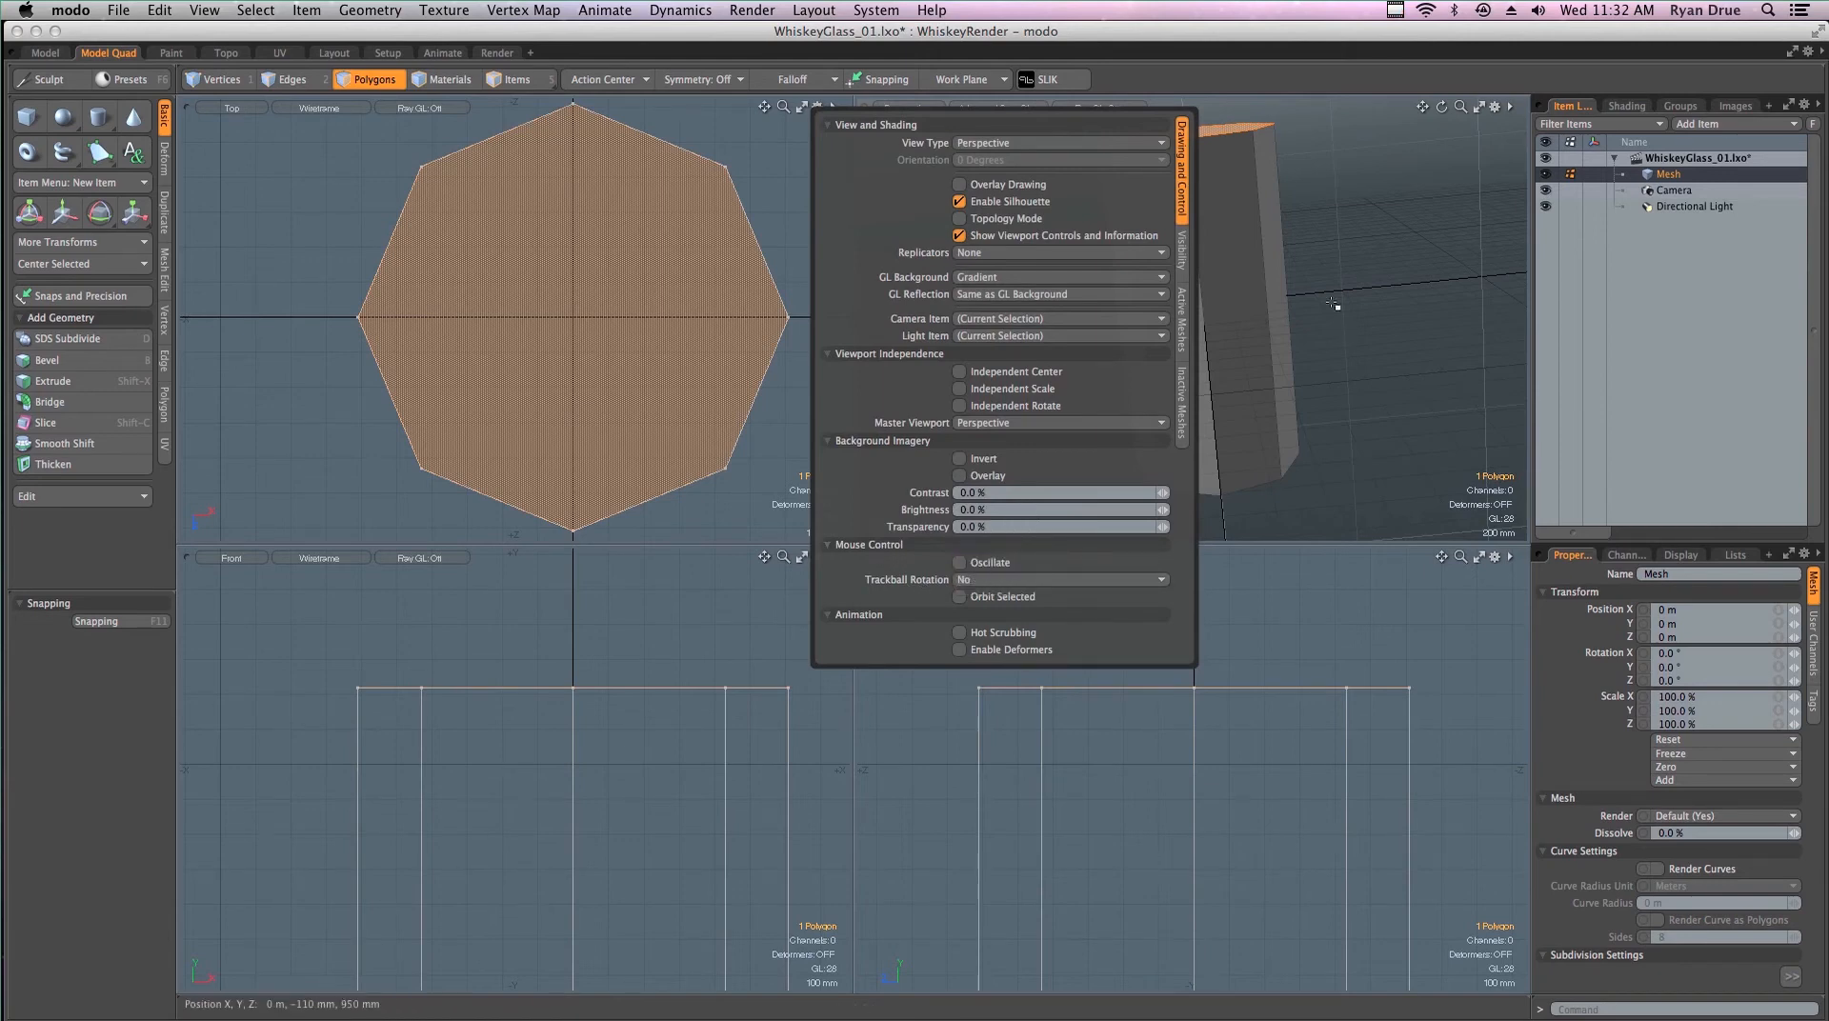
{"action": "left_click", "coordinate": [1335, 305]}
{"action": "left_click_drag", "start_coordinate": [1335, 307], "coordinate": [1380, 400], "text": "alt"}
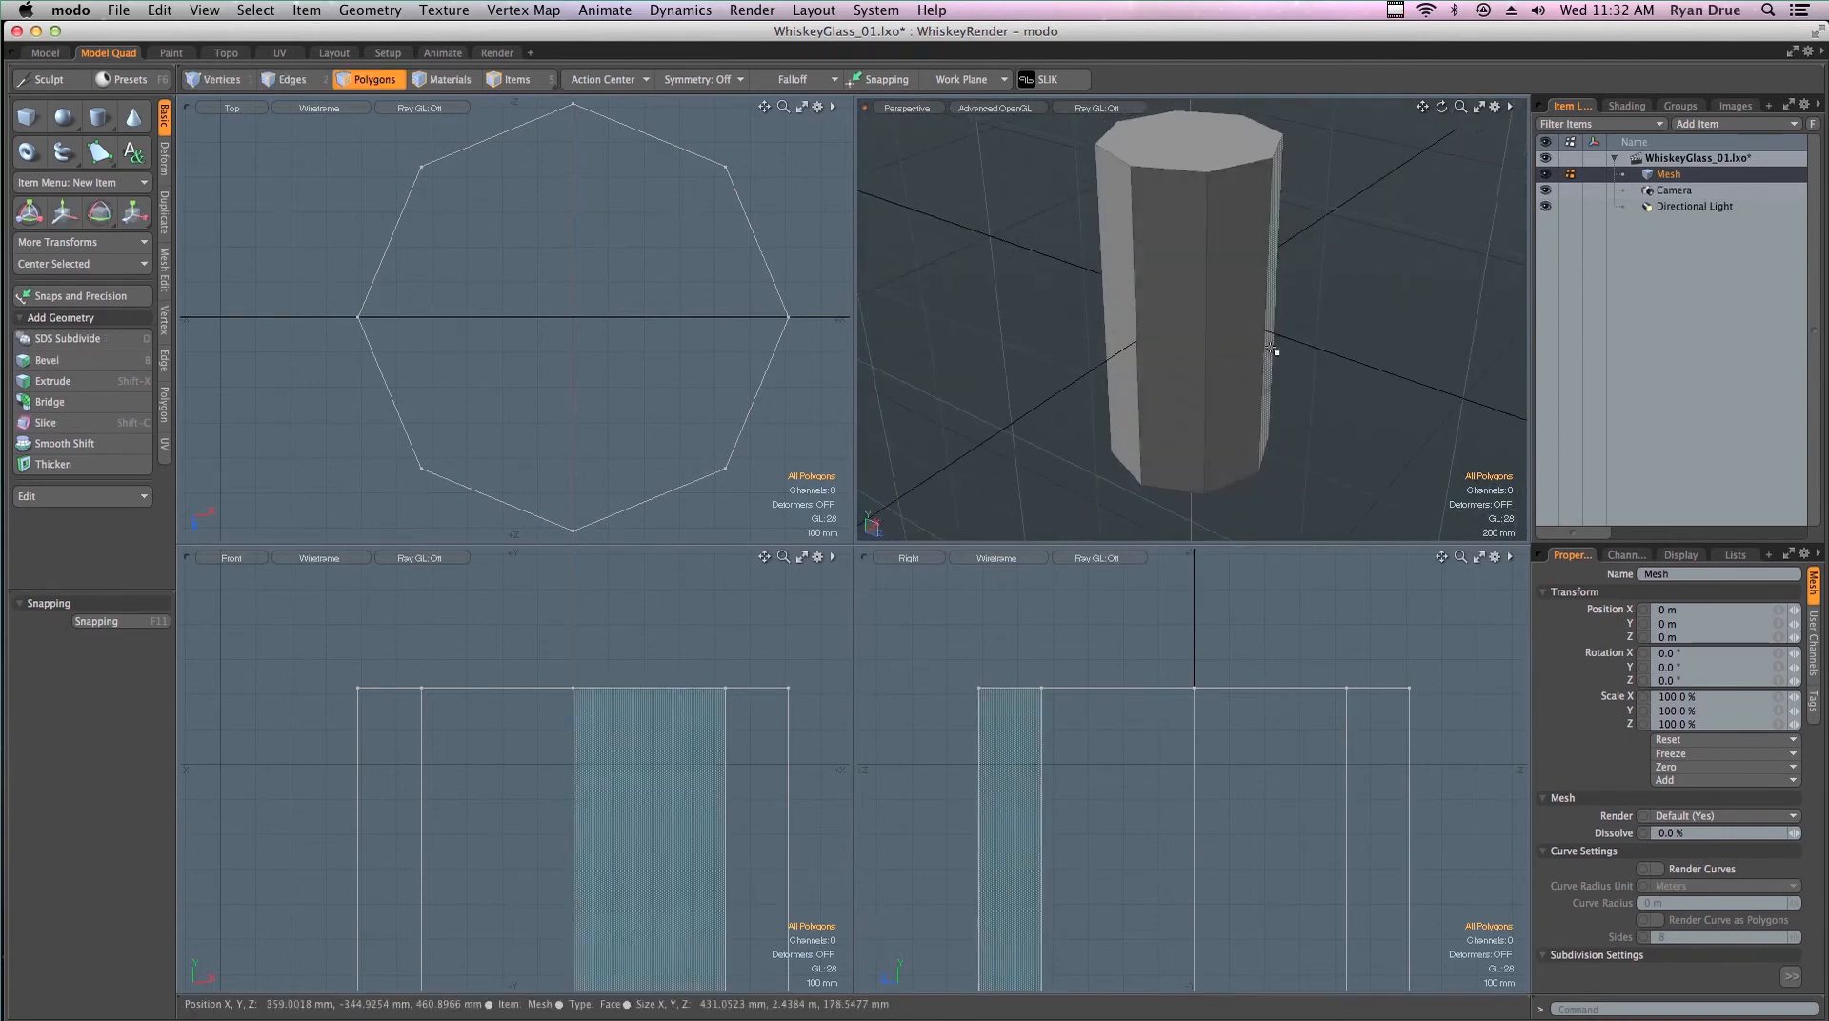
Set Trackball Rotation to Default for the Perspective view and orbit around the cylinder to check the rotation
{"action": "key", "text": "o"}
{"action": "left_click", "coordinate": [1213, 542]}
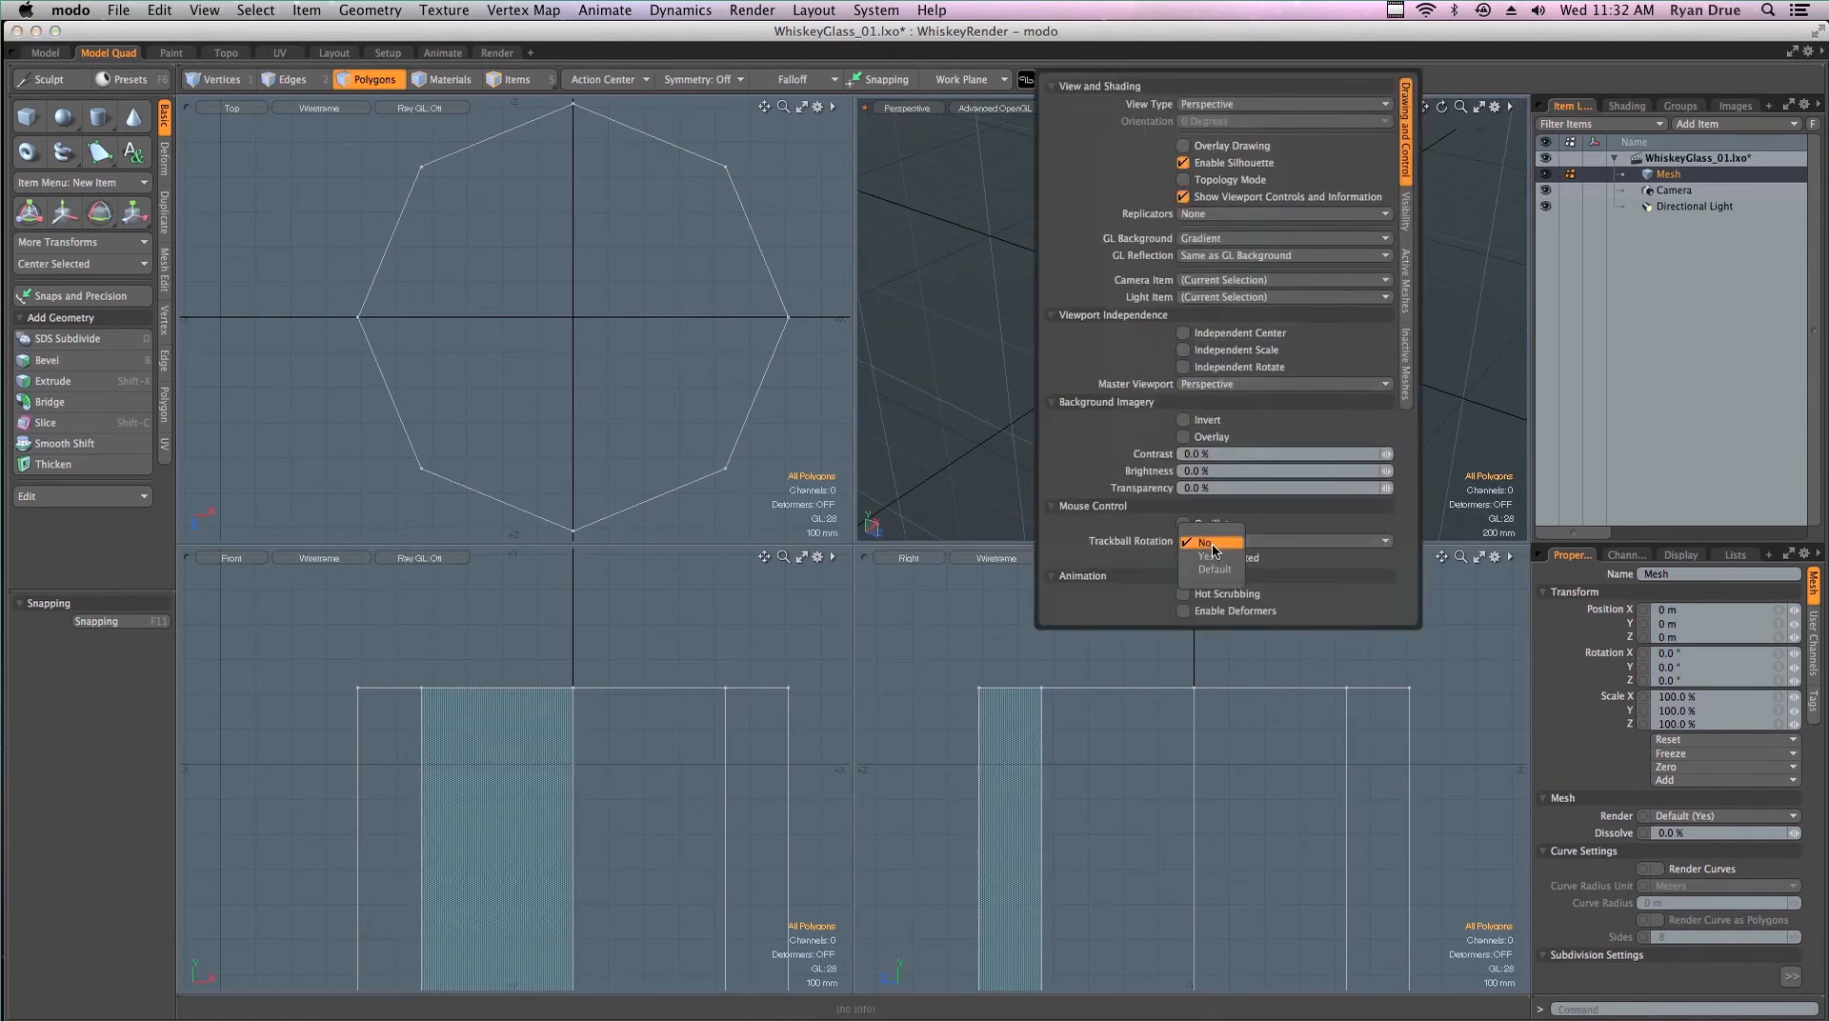
{"action": "left_click", "coordinate": [1215, 570]}
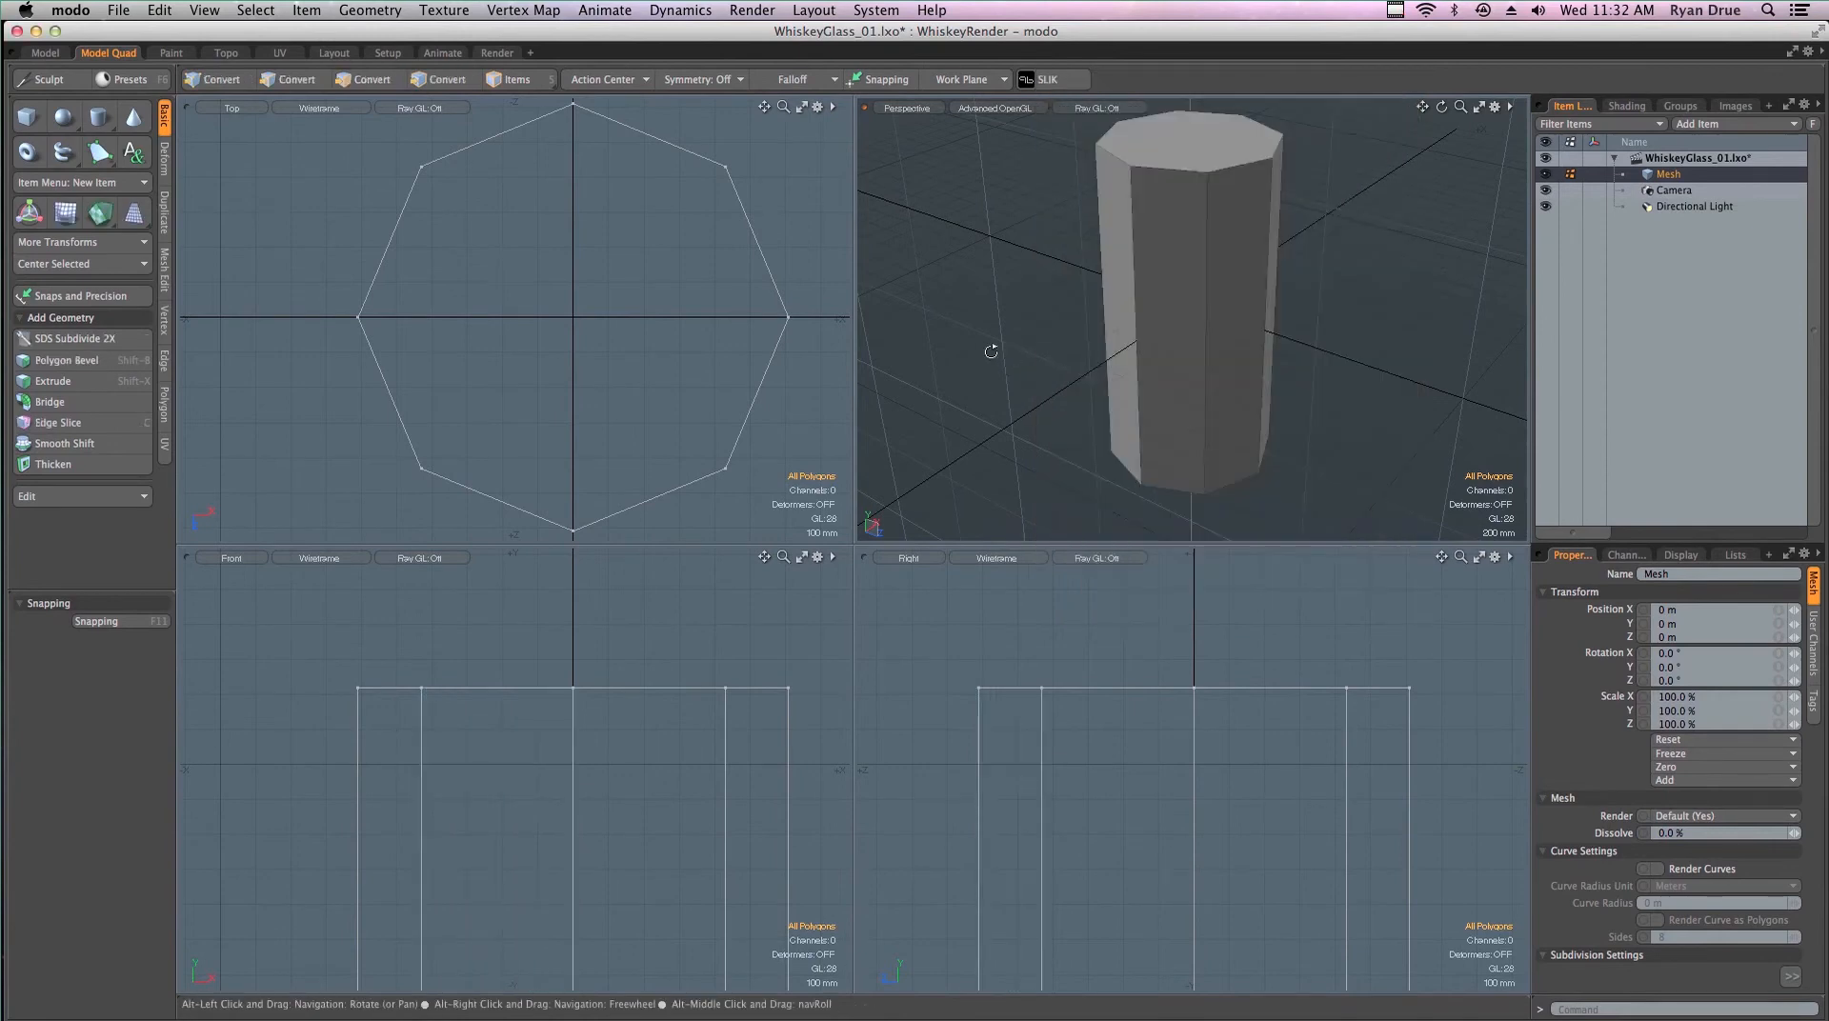
{"action": "left_click_drag", "start_coordinate": [1191, 419], "coordinate": [1213, 223], "text": "alt"}
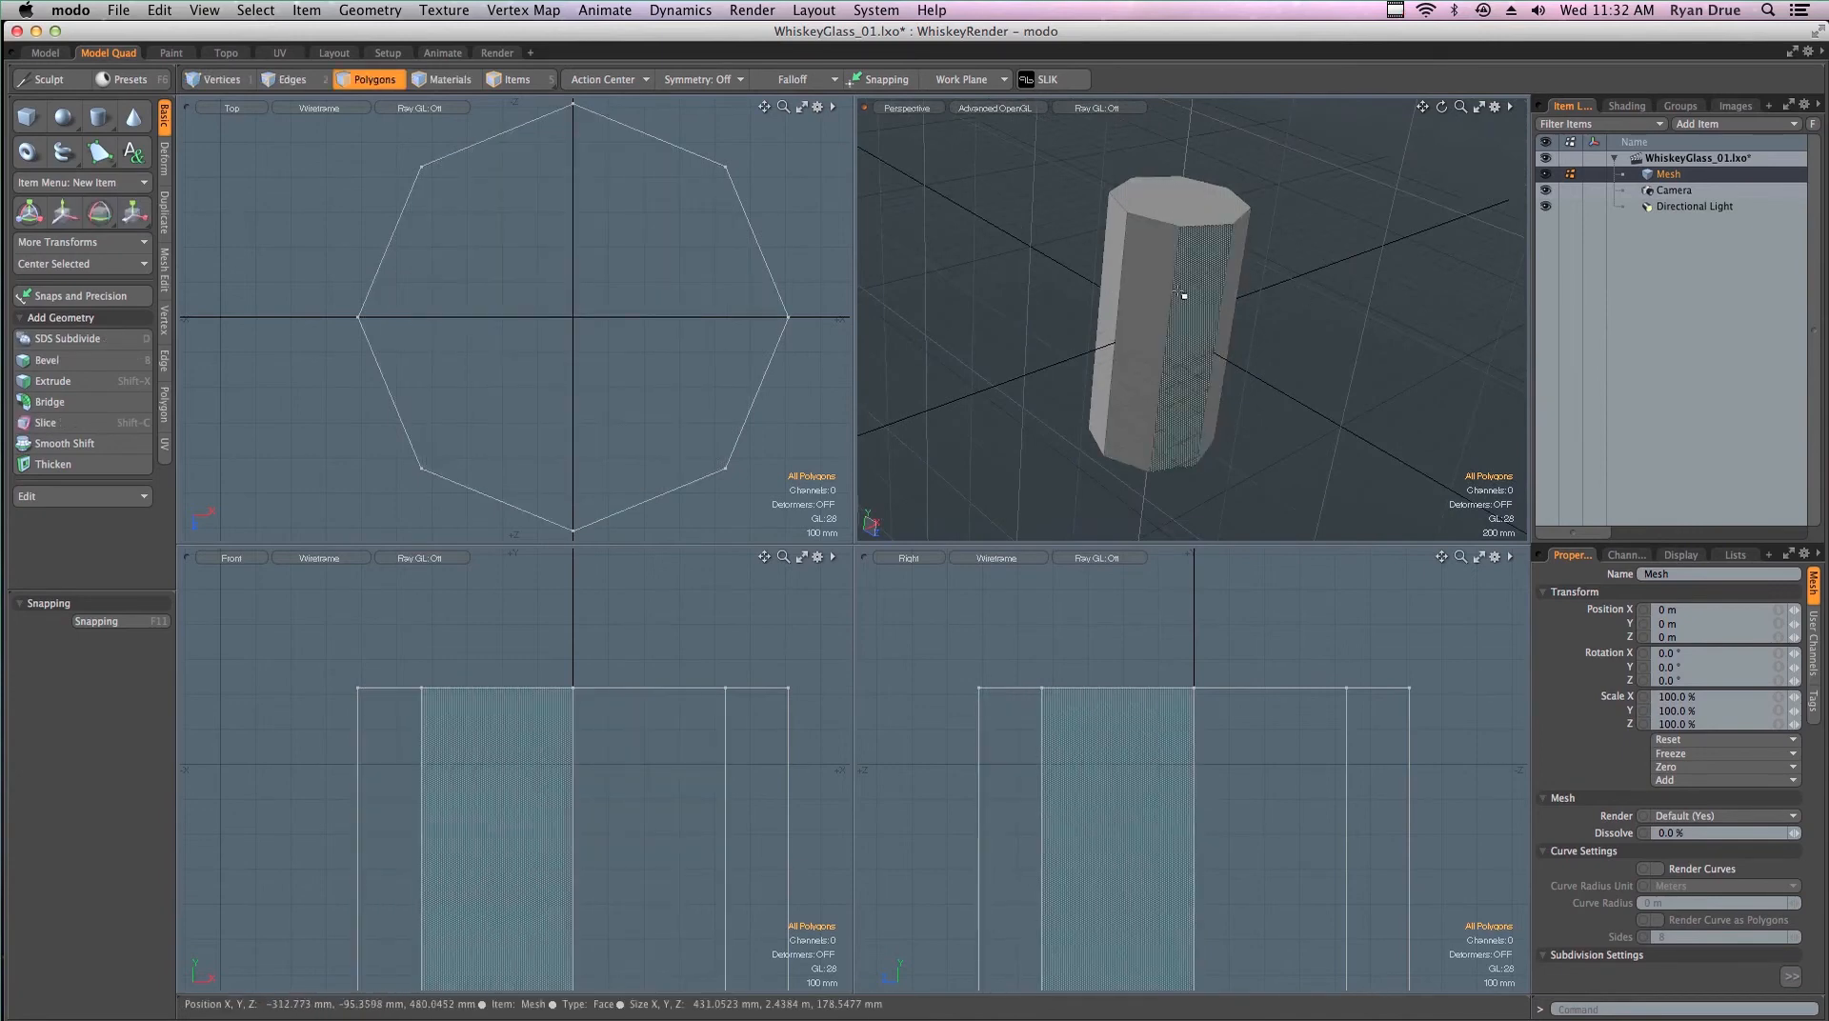
{"action": "left_click_drag", "start_coordinate": [1245, 264], "coordinate": [1176, 237], "text": "alt"}
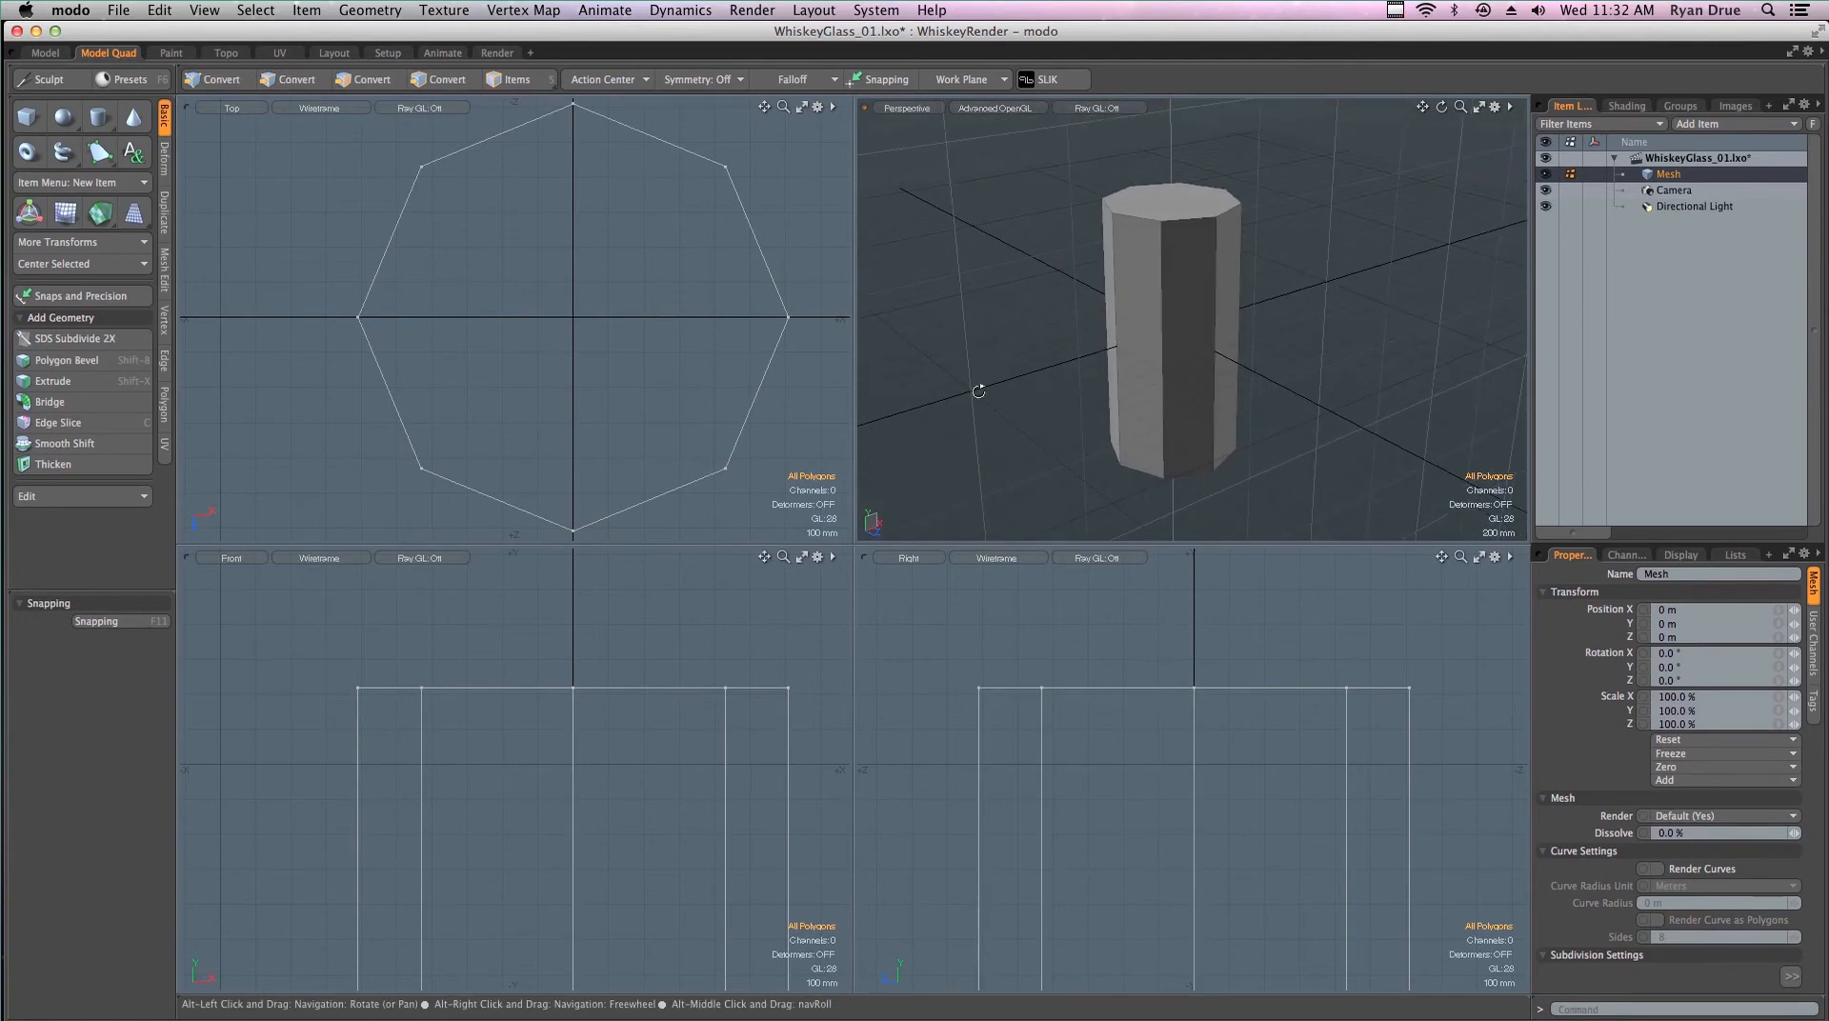
Try scaling the cylinder to about 146% along Z and to 134% along X, undoing each change
{"action": "scroll", "coordinate": [644, 674], "scroll_direction": "down", "scroll_amount": 7}
{"action": "left_click_drag", "start_coordinate": [646, 705], "coordinate": [573, 639], "text": "alt"}
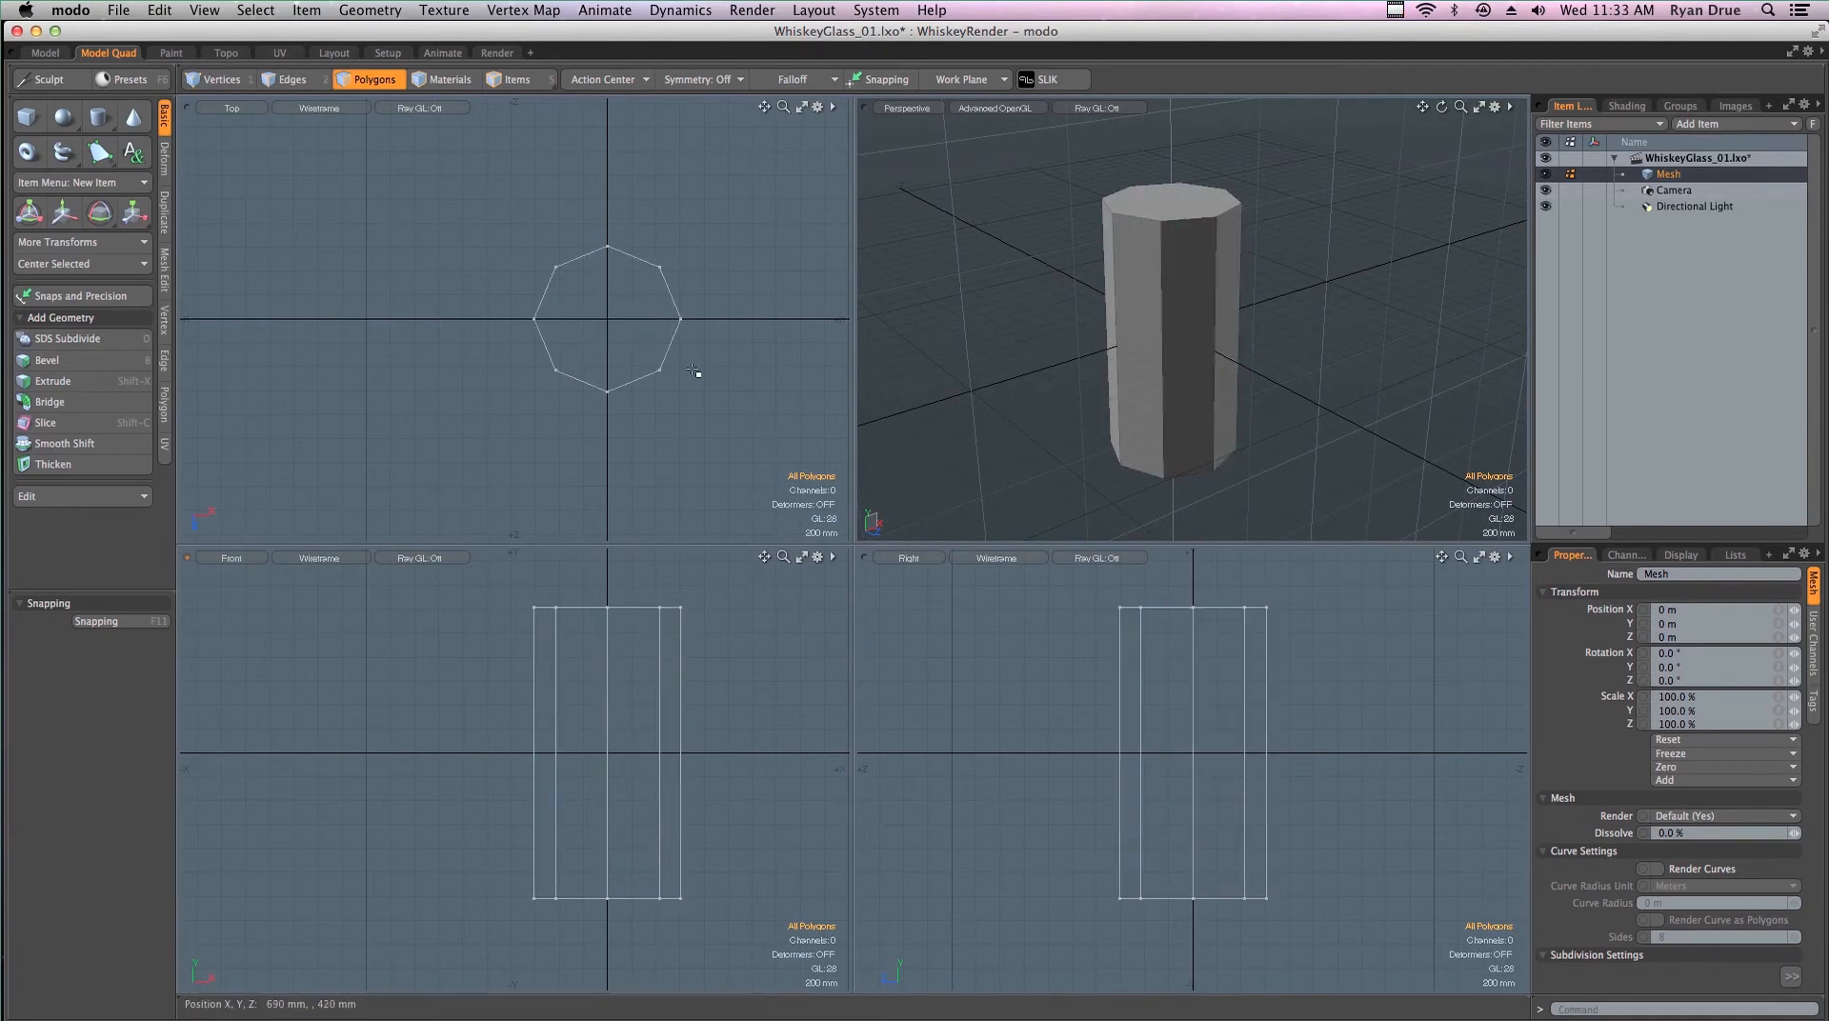
{"action": "key", "text": "r"}
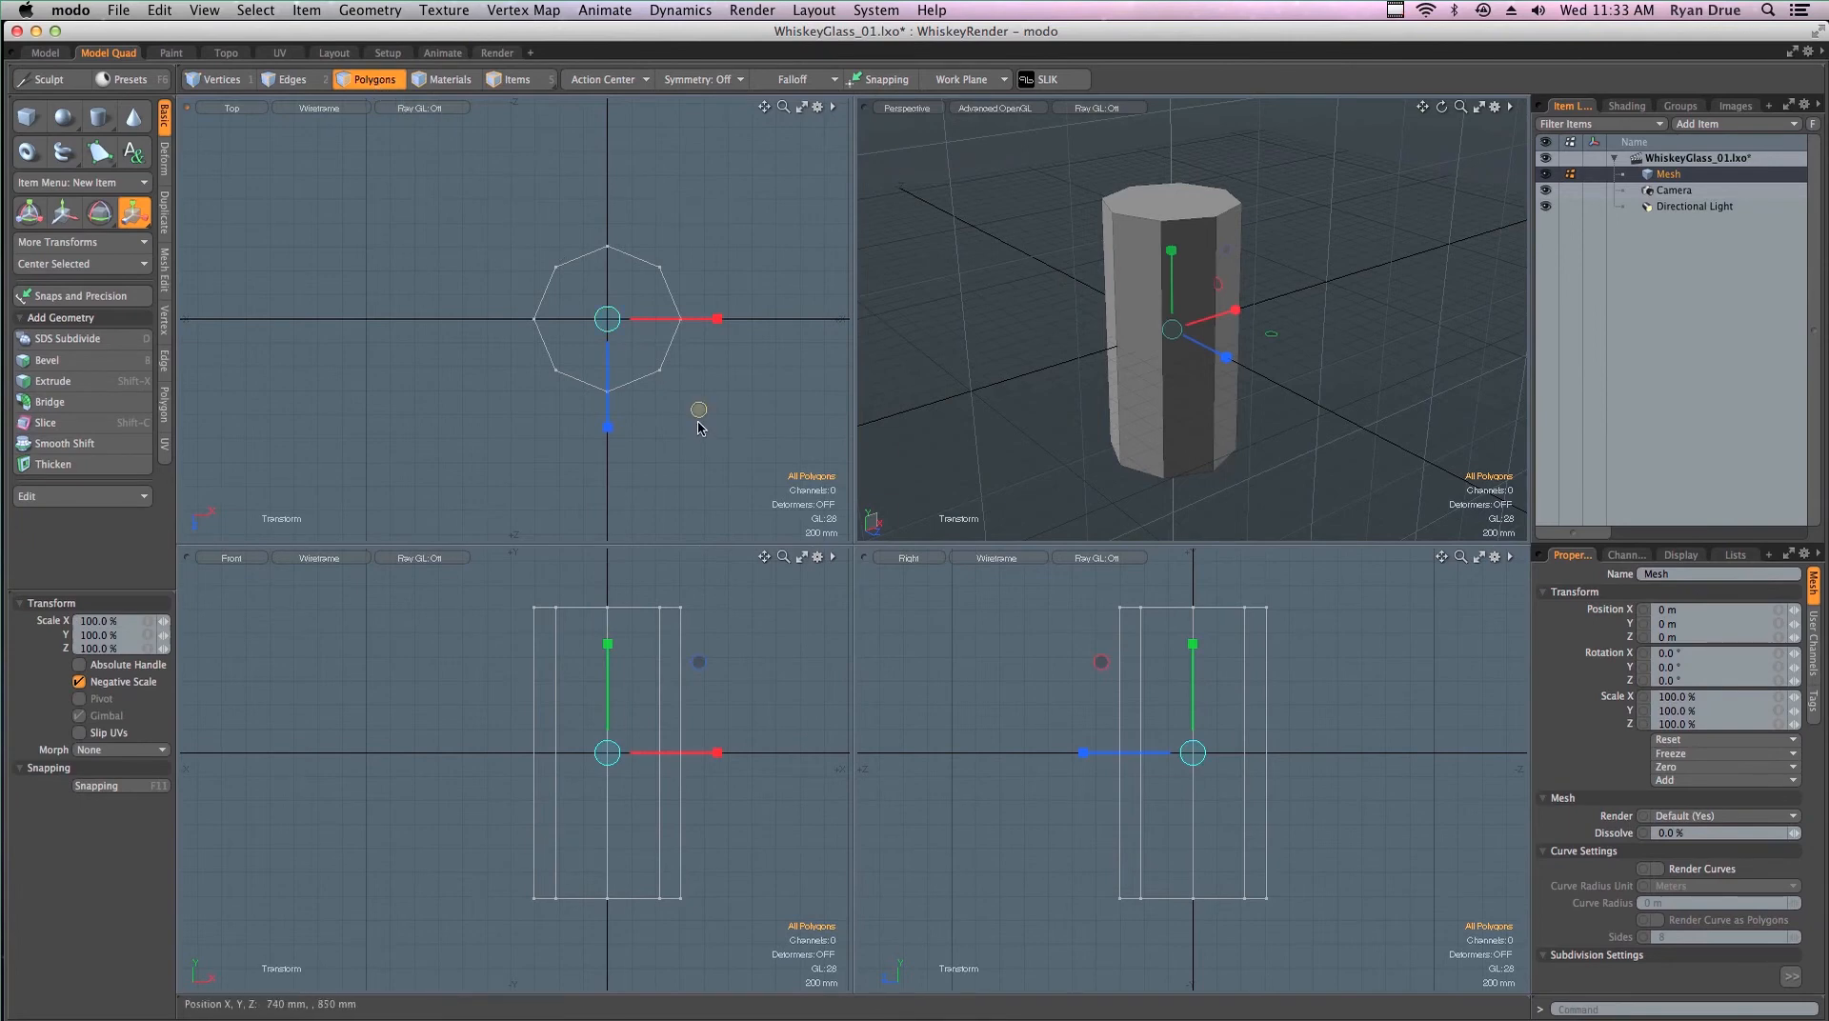
{"action": "left_click_drag", "start_coordinate": [606, 426], "coordinate": [607, 480]}
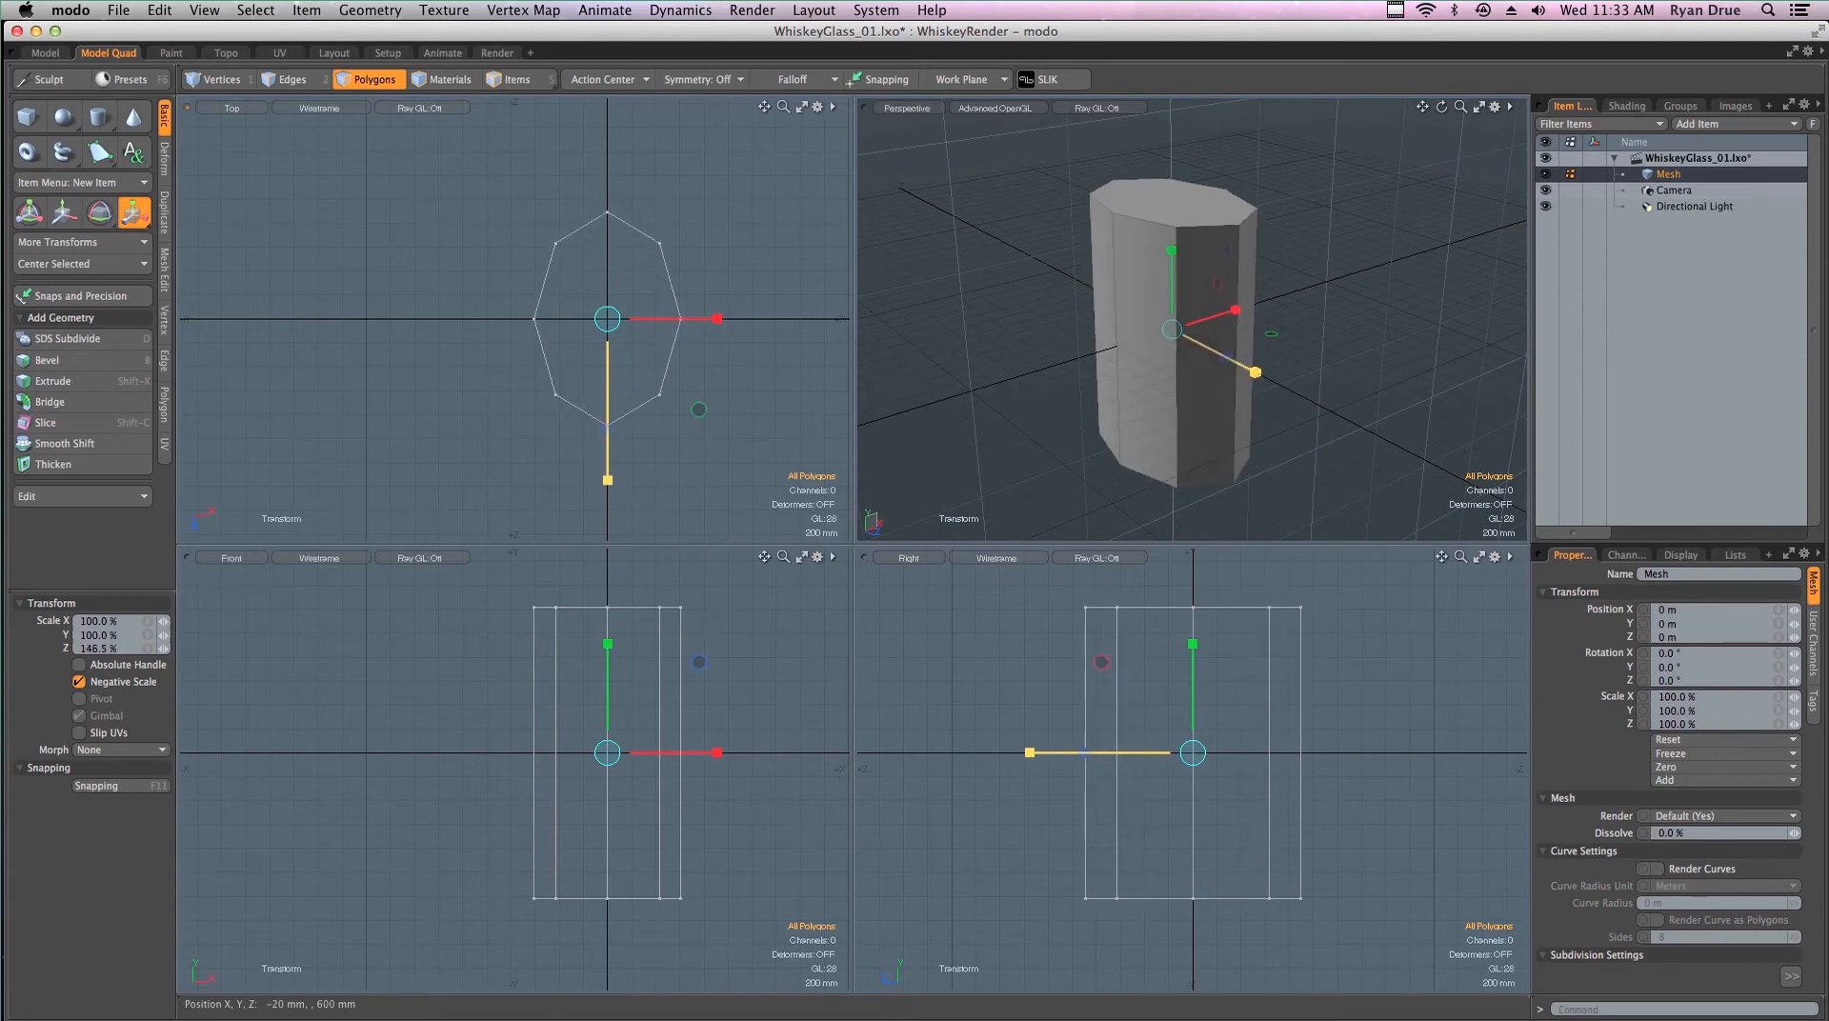
{"action": "key", "text": "super+z"}
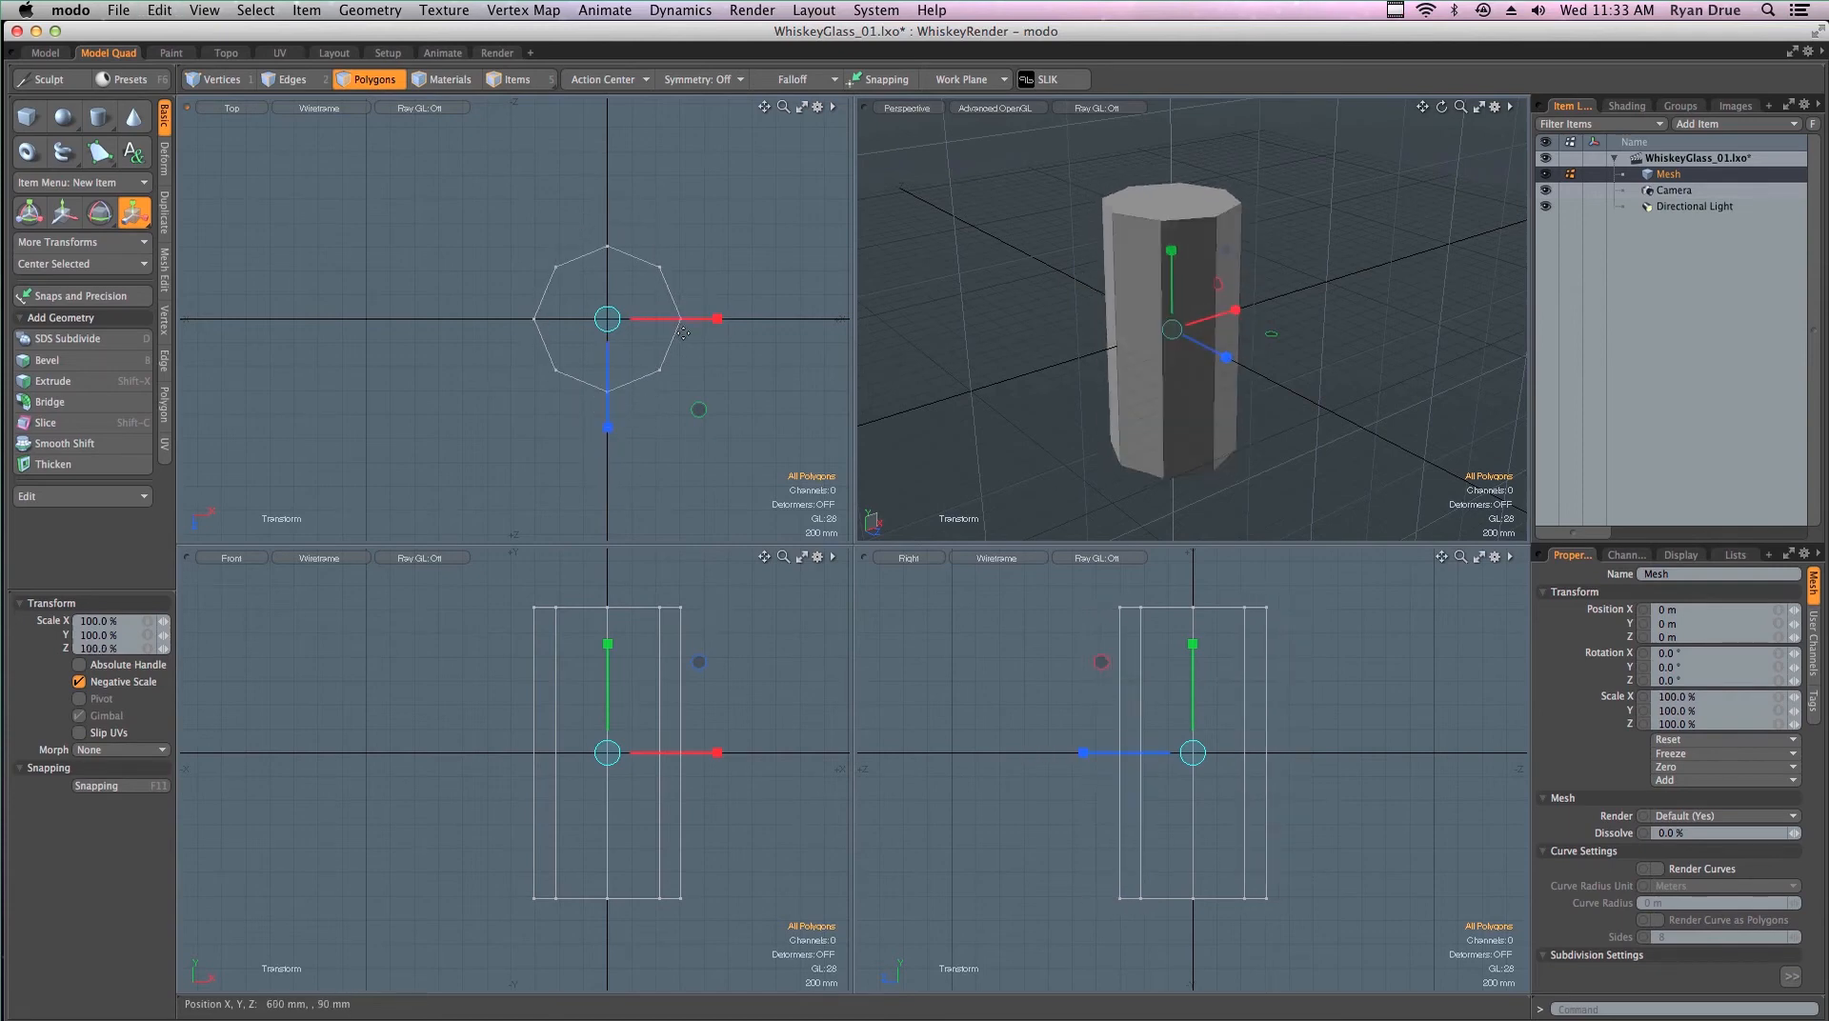
{"action": "left_click_drag", "start_coordinate": [718, 318], "coordinate": [755, 318]}
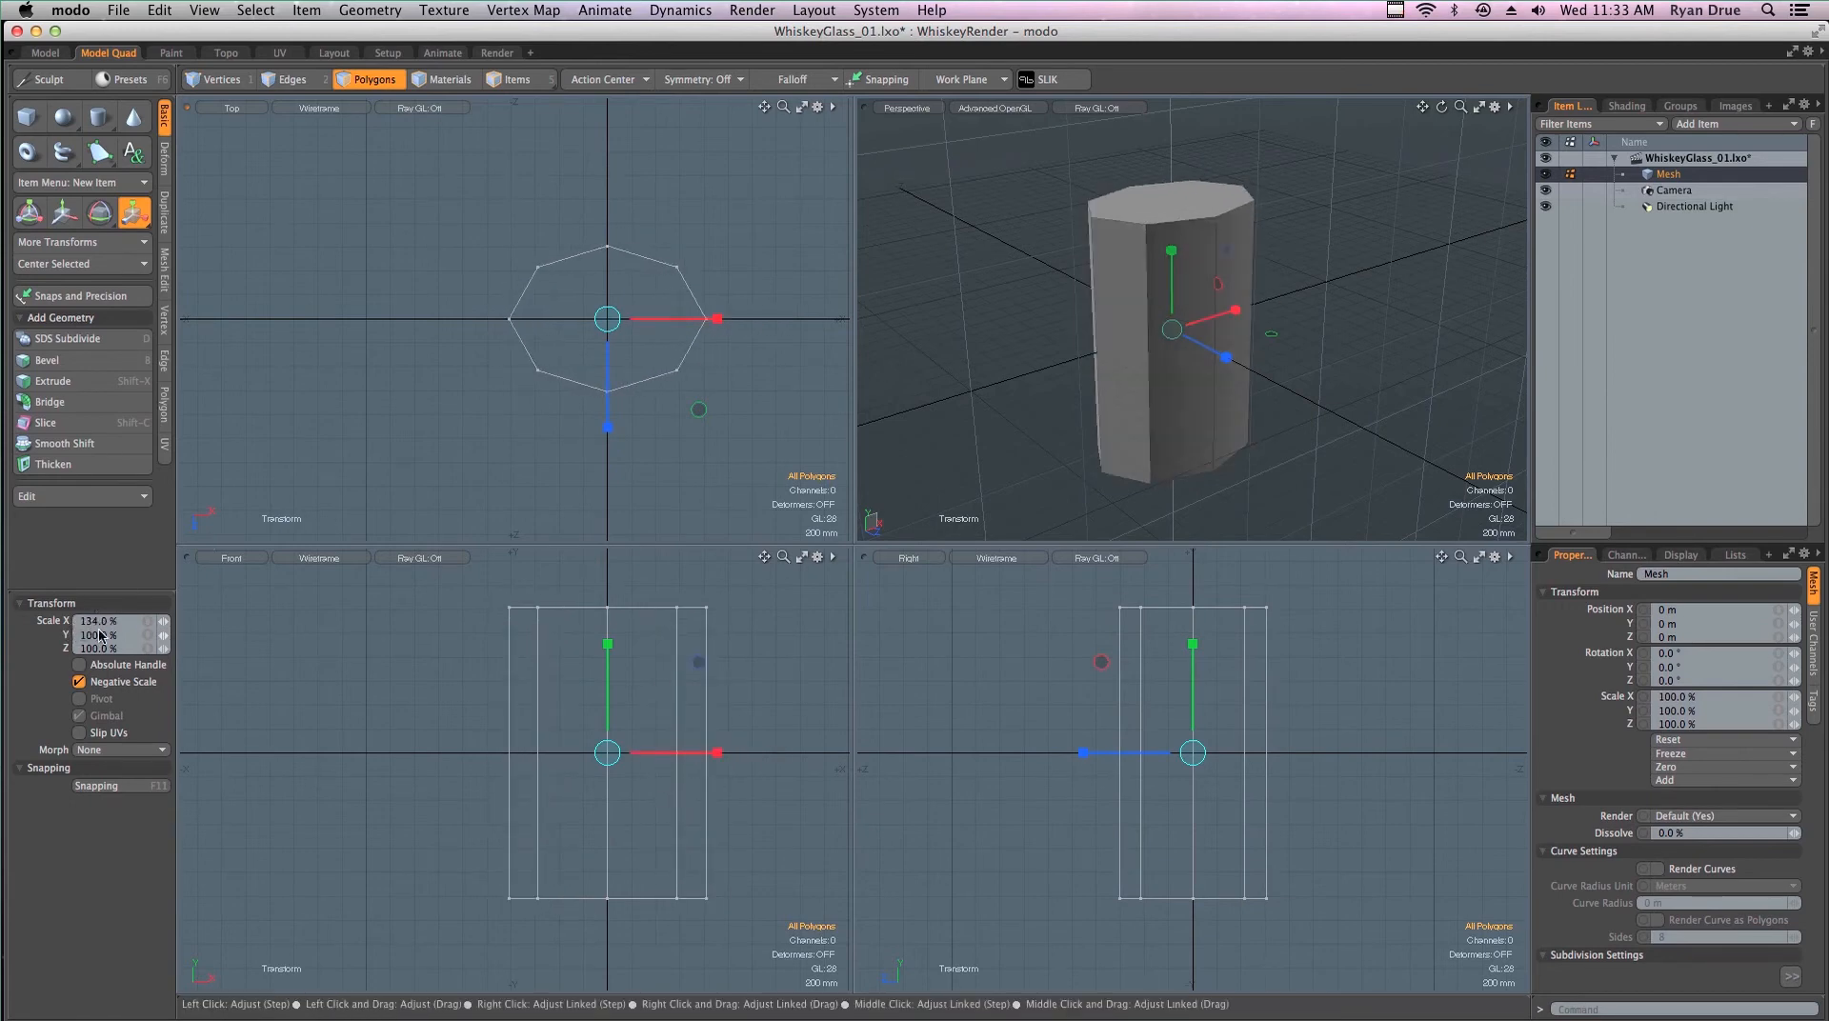
{"action": "key", "text": "ctrl+z"}
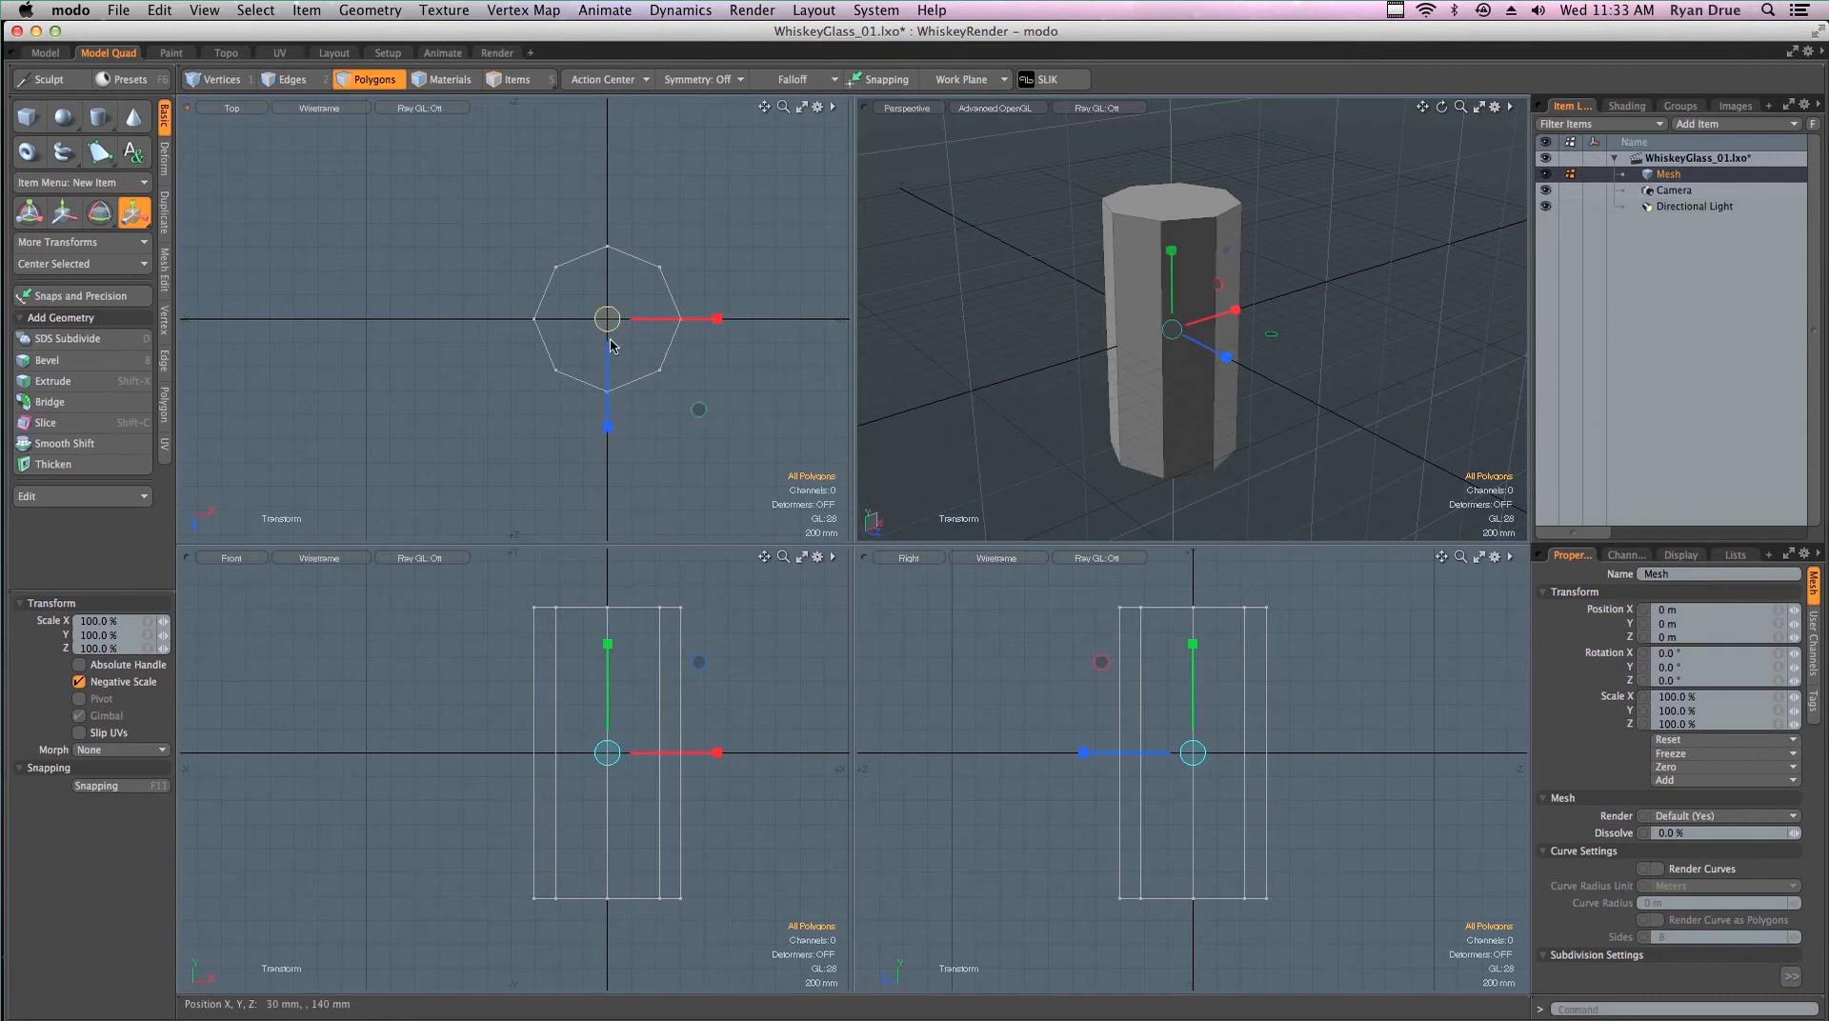
Scale the cylinder to 175% in X and Z together, keeping Y at 100%
{"action": "left_click_drag", "start_coordinate": [700, 411], "coordinate": [758, 421]}
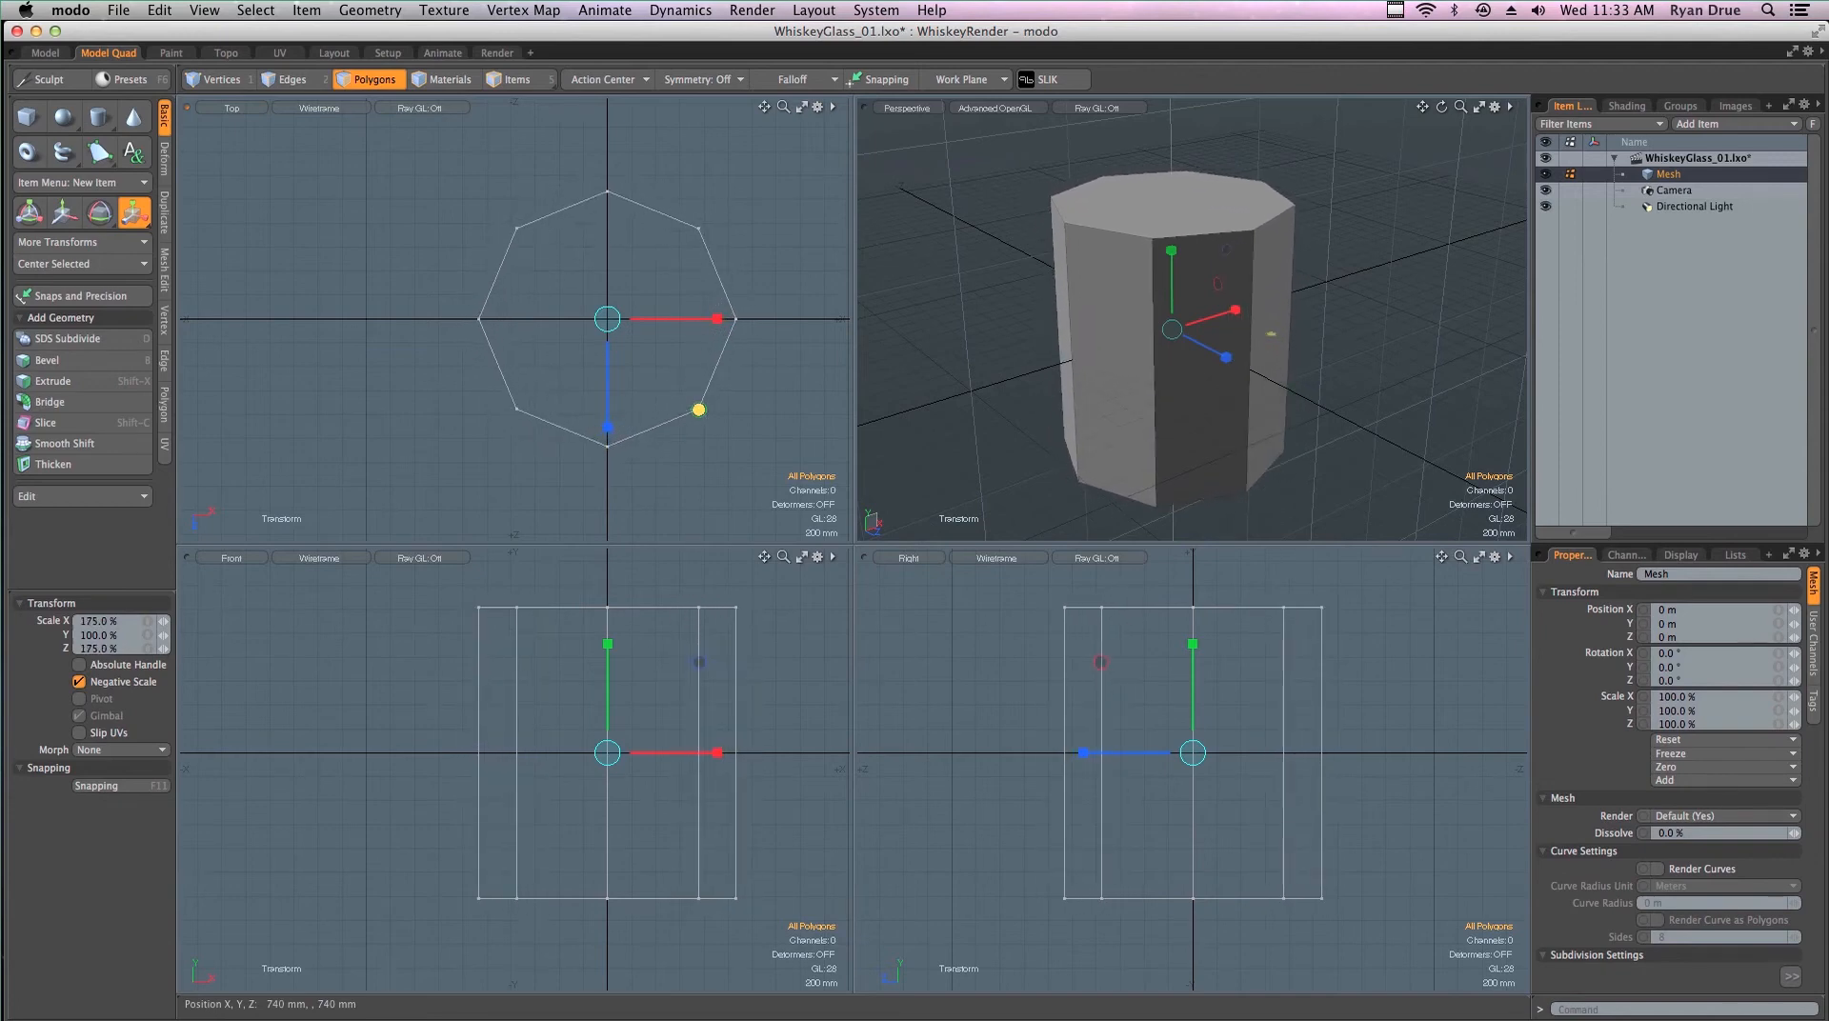
Select the cylinder's top polygon and try scaling it in X and Z, then undo the scaling
{"action": "left_click_drag", "start_coordinate": [1259, 373], "coordinate": [1168, 341], "text": "alt"}
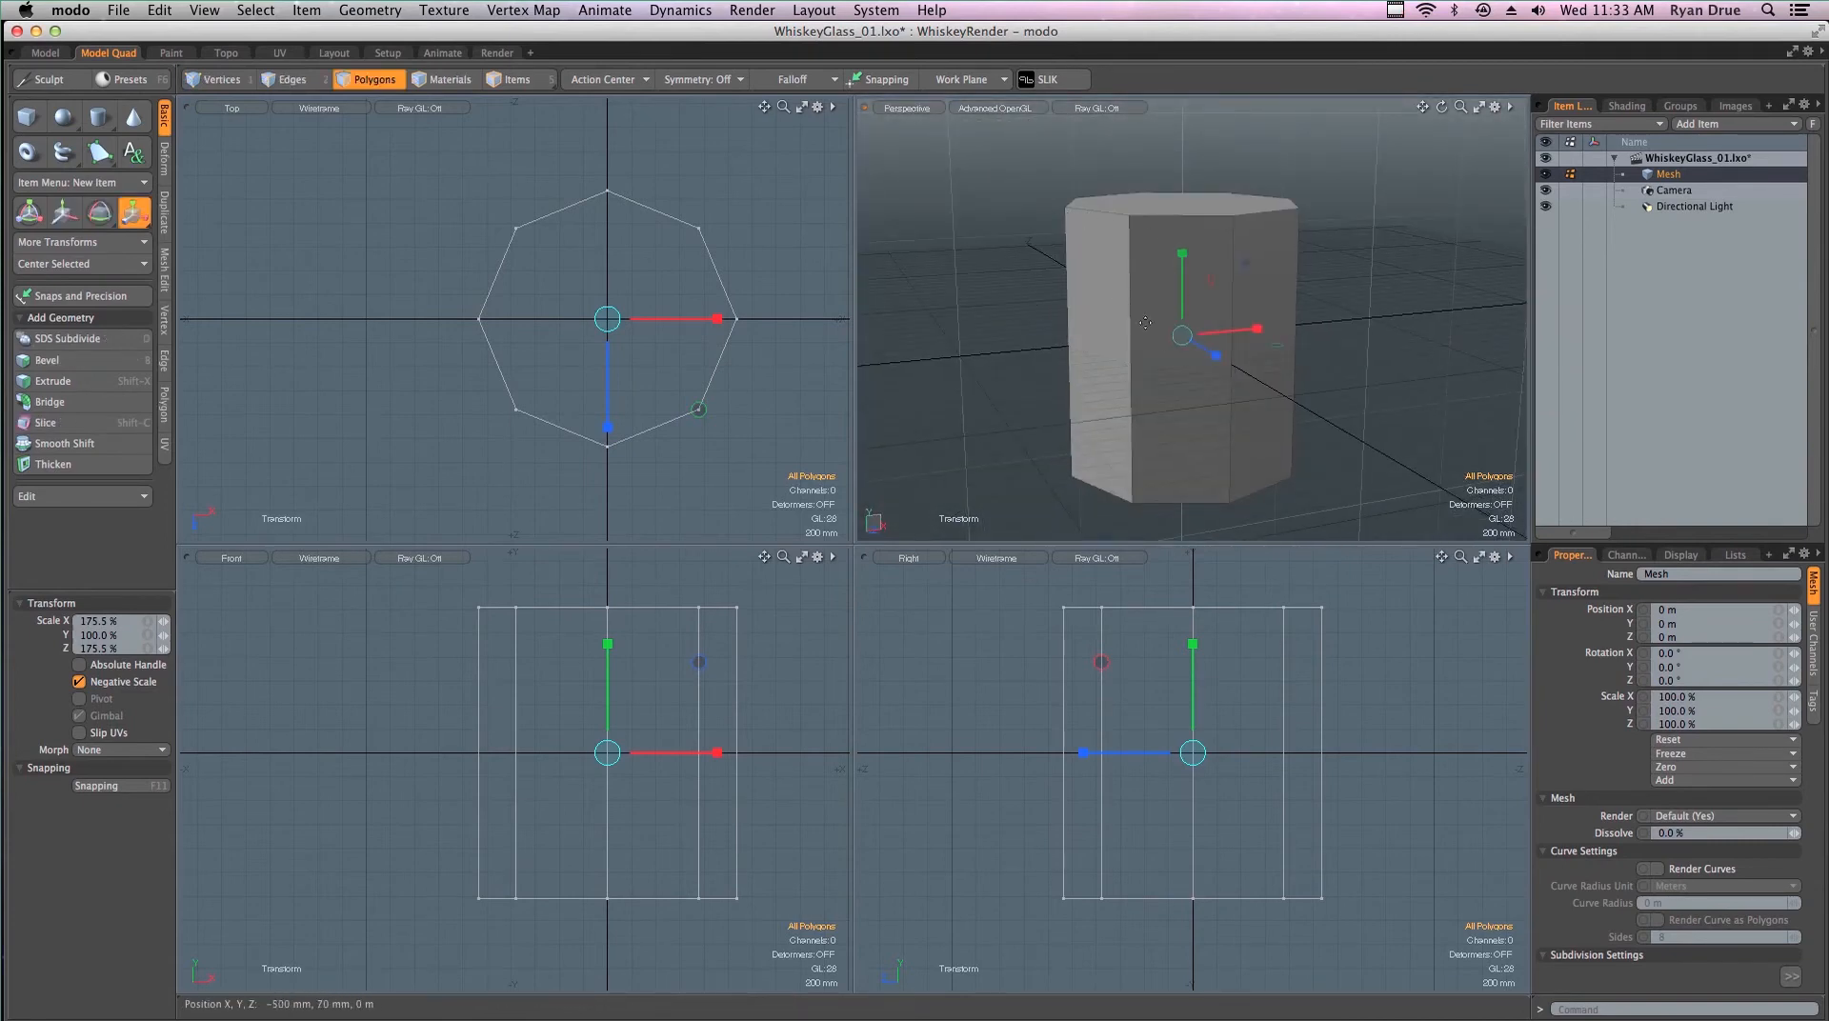
{"action": "key", "text": "q"}
{"action": "left_click", "coordinate": [1178, 202]}
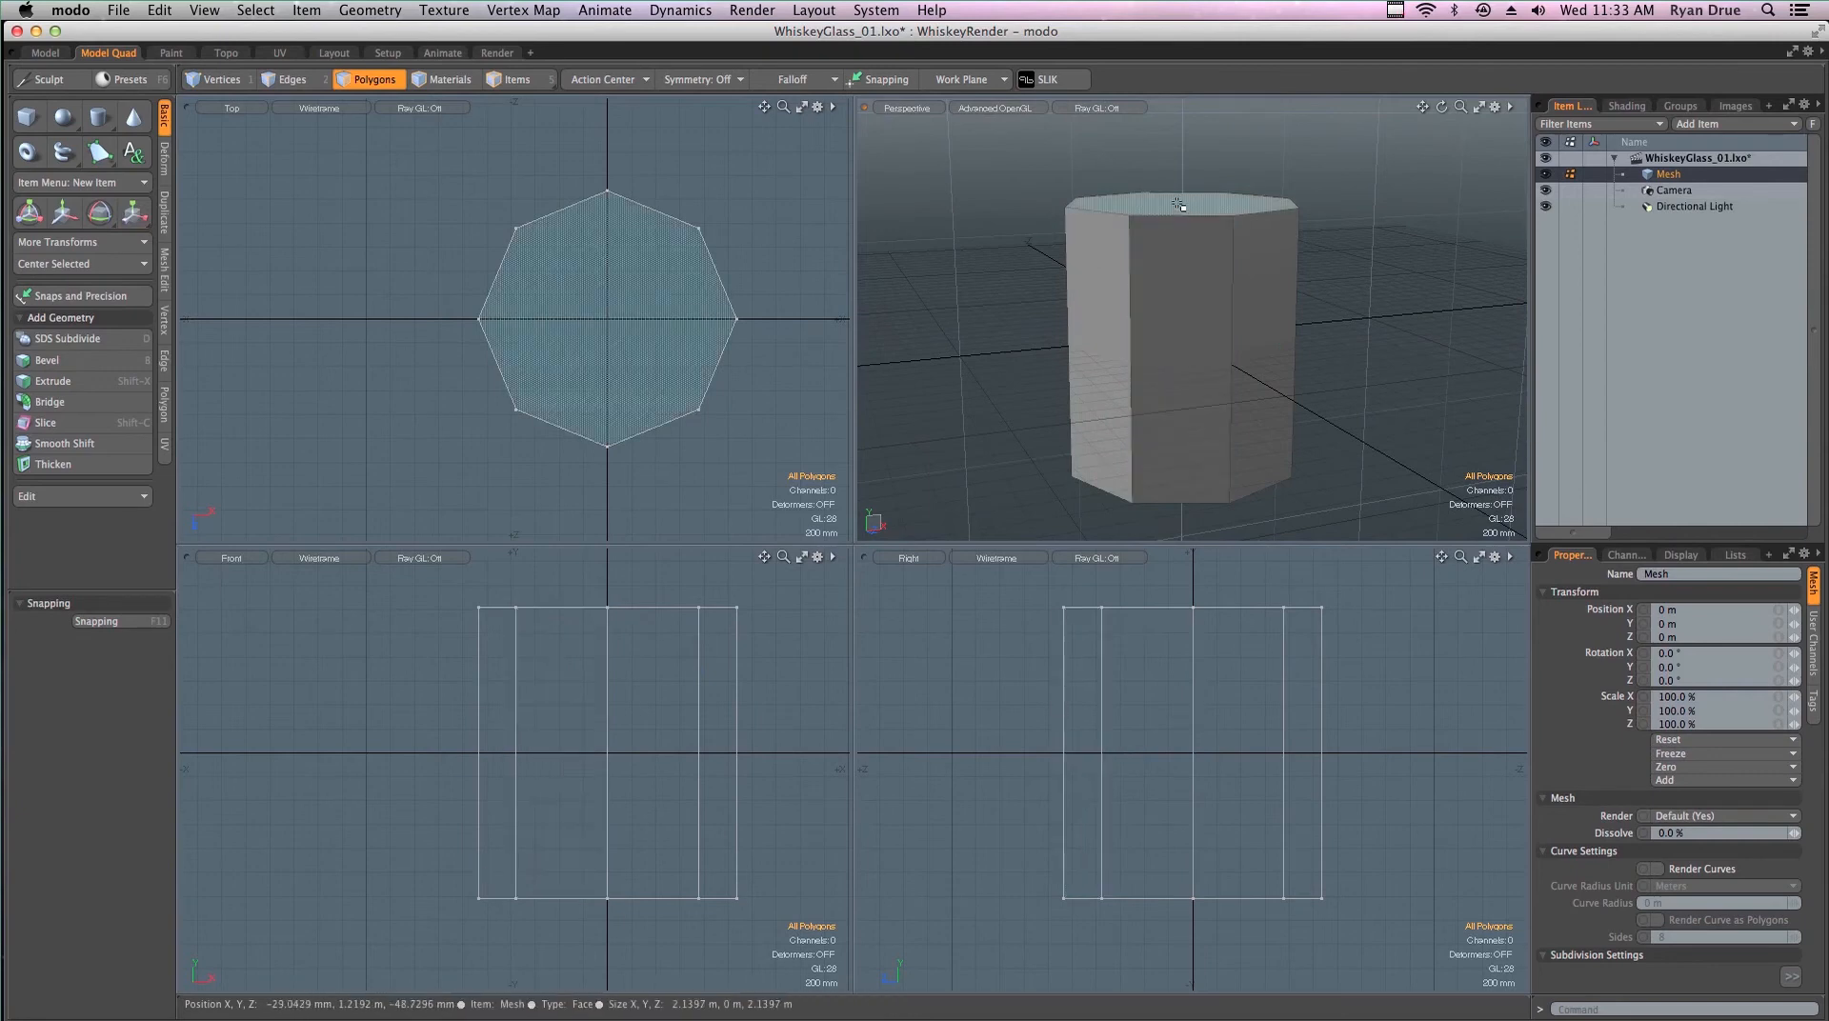
{"action": "left_click", "coordinate": [1179, 203]}
{"action": "key", "text": "r"}
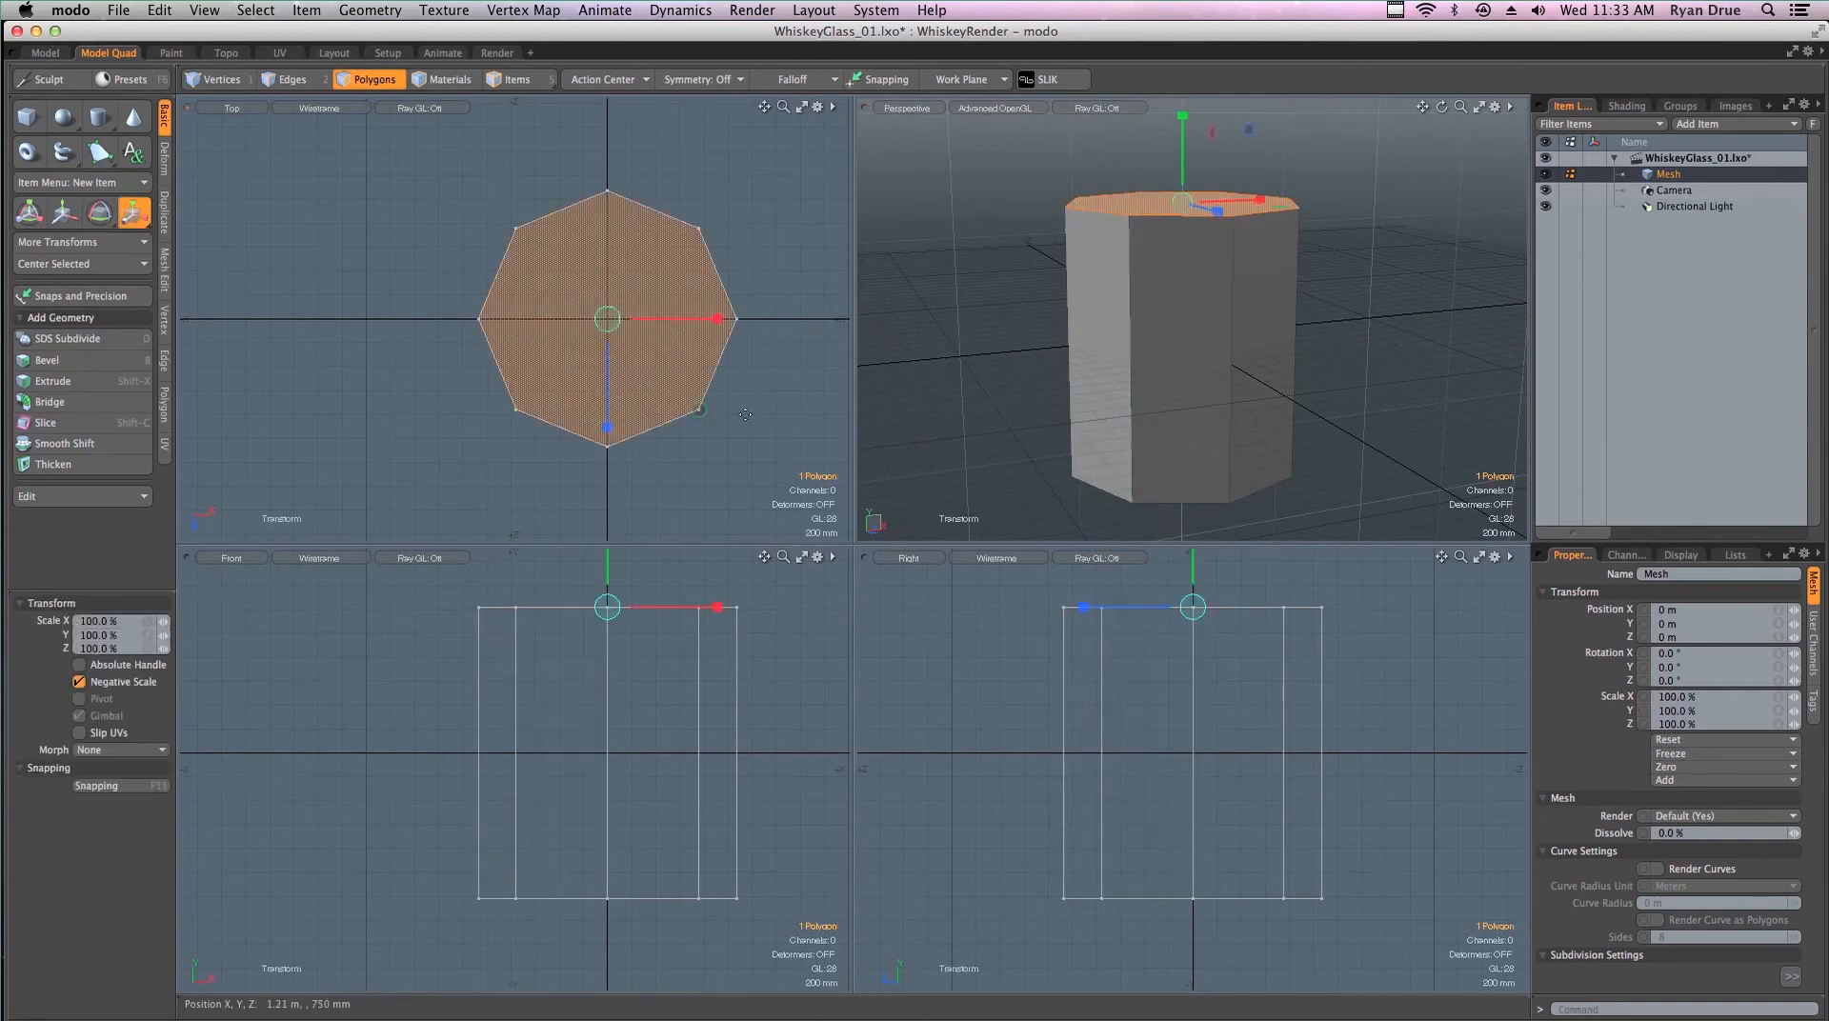
{"action": "left_click_drag", "start_coordinate": [705, 417], "coordinate": [670, 417]}
{"action": "key", "text": "ctrl+z"}
{"action": "key", "text": "space"}
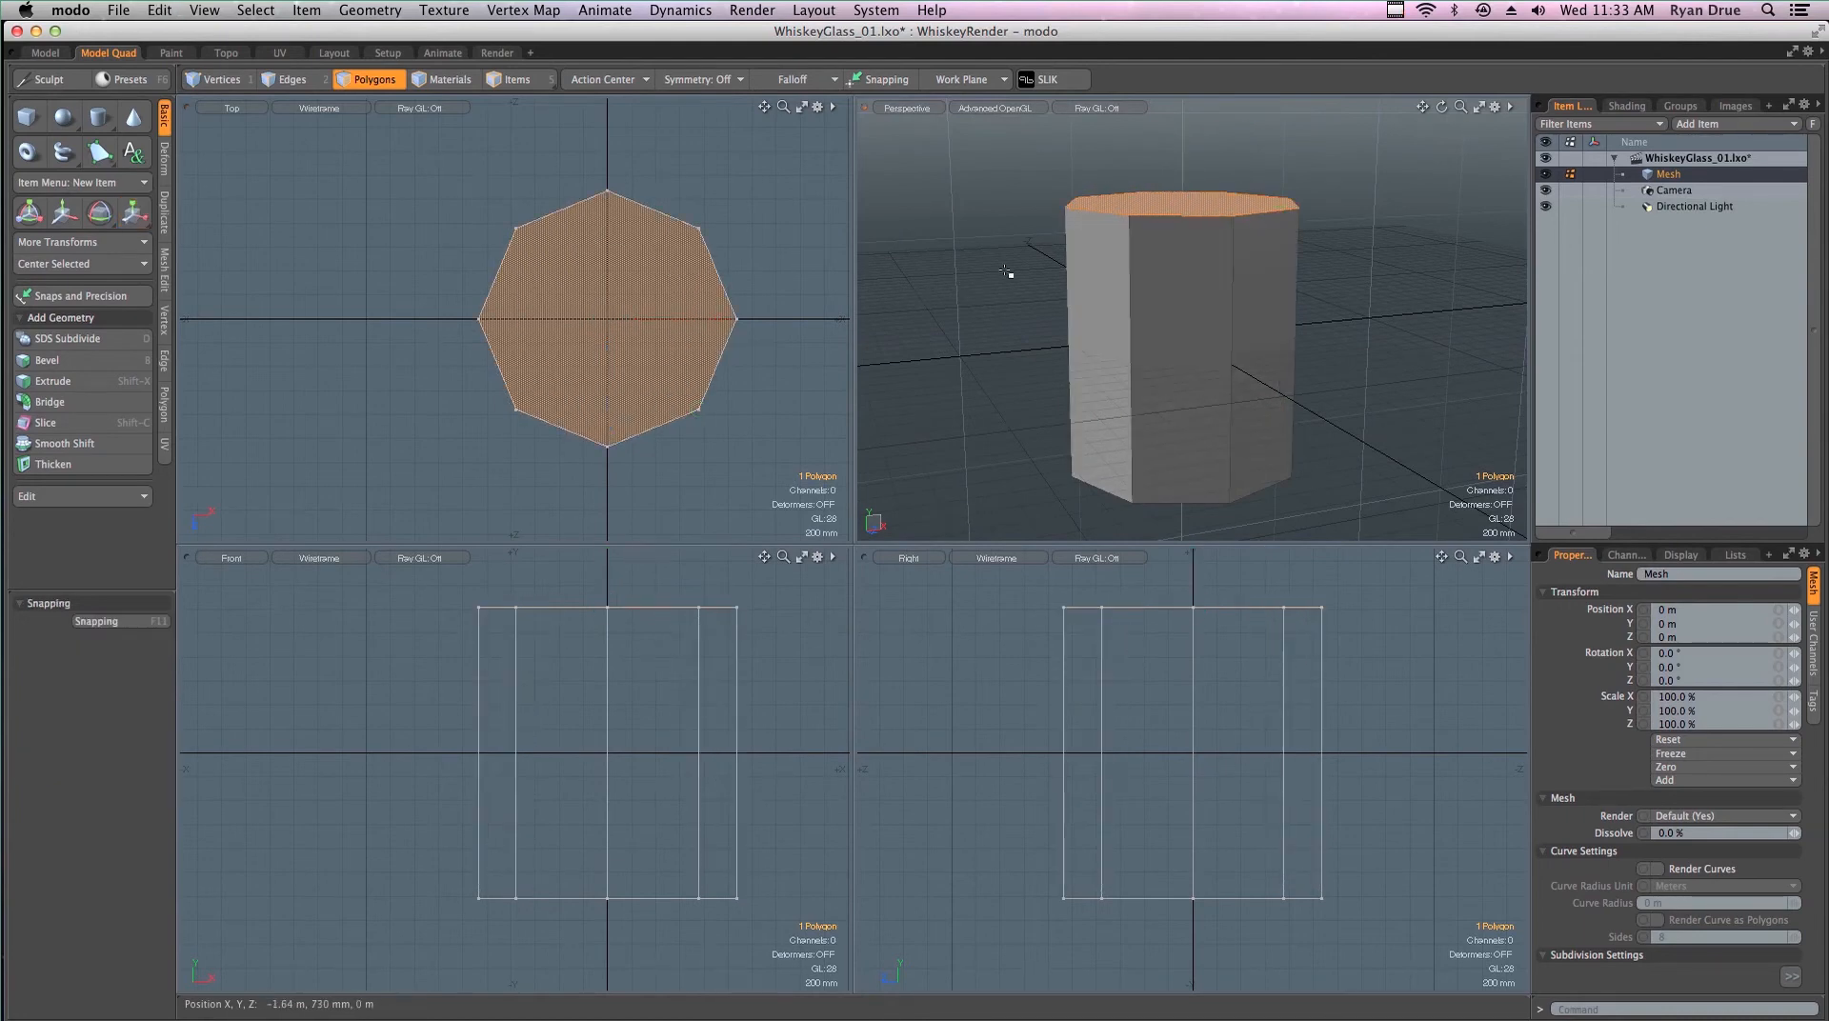
Select all connected polygons of the cylinder and try out the Scale tool's handles on them
{"action": "double_click", "coordinate": [1184, 297]}
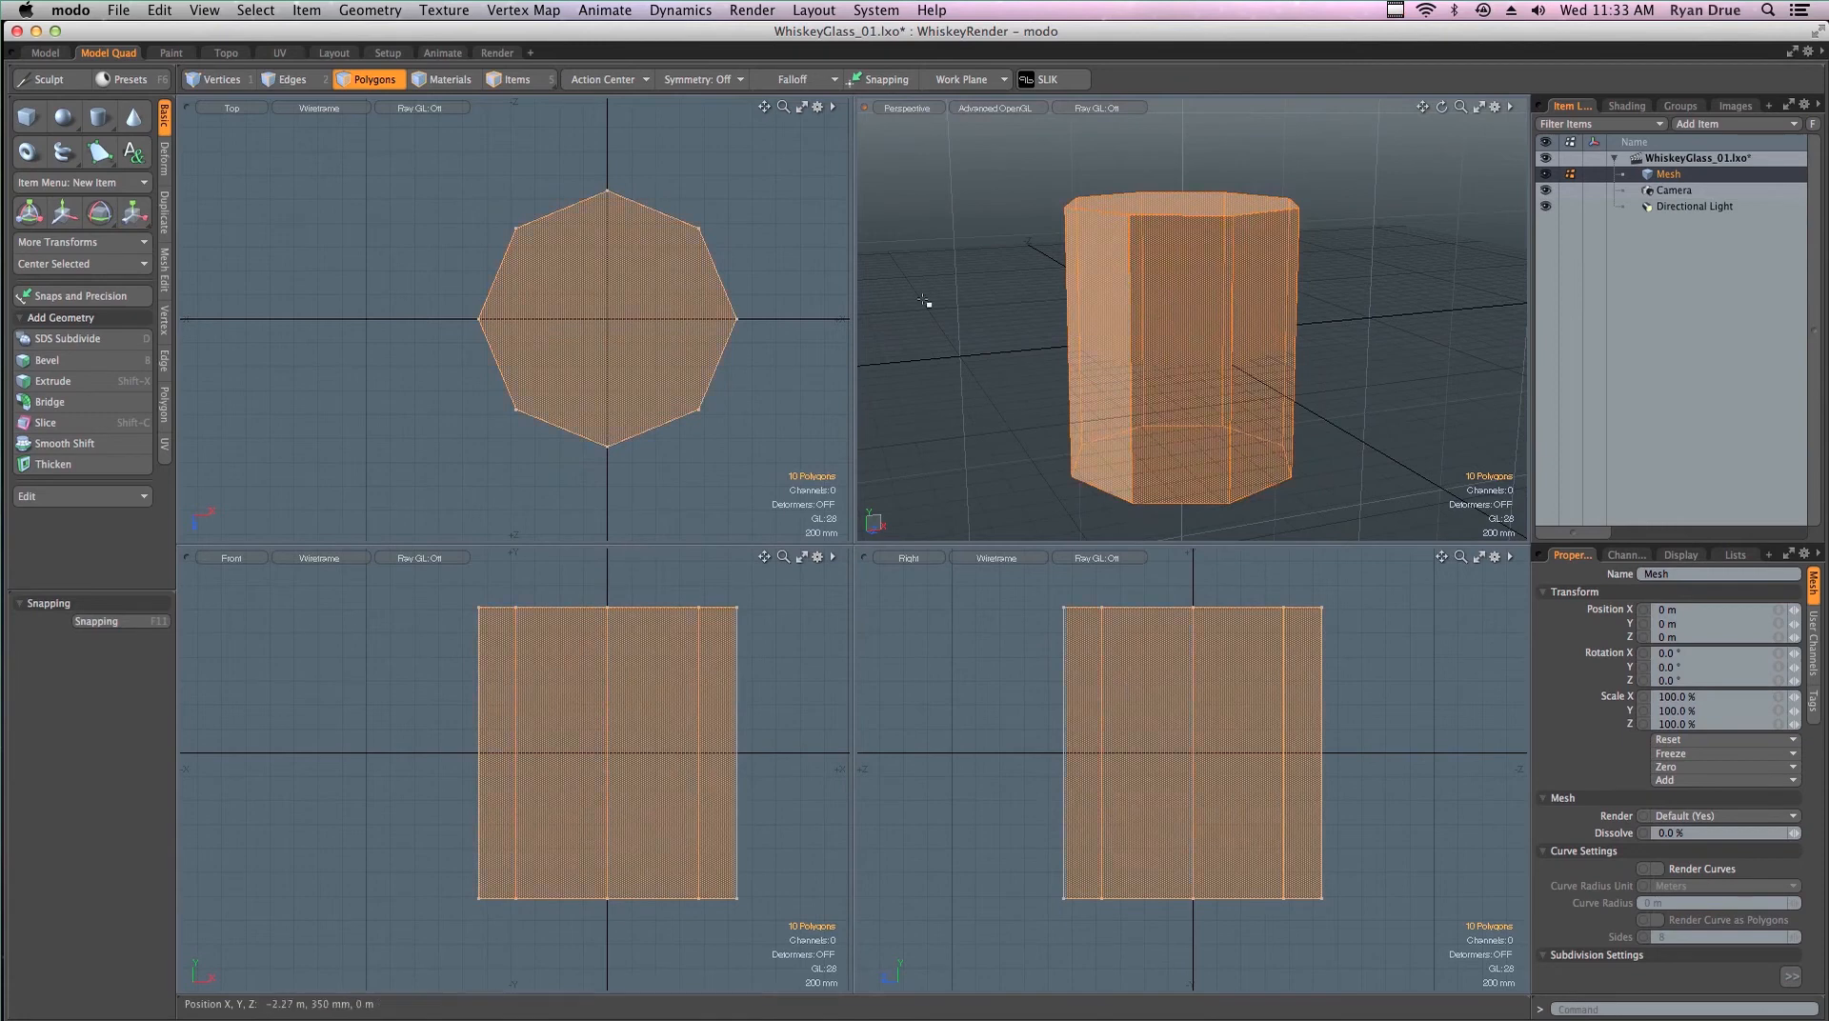
{"action": "key", "text": "r"}
{"action": "left_click_drag", "start_coordinate": [702, 409], "coordinate": [703, 412]}
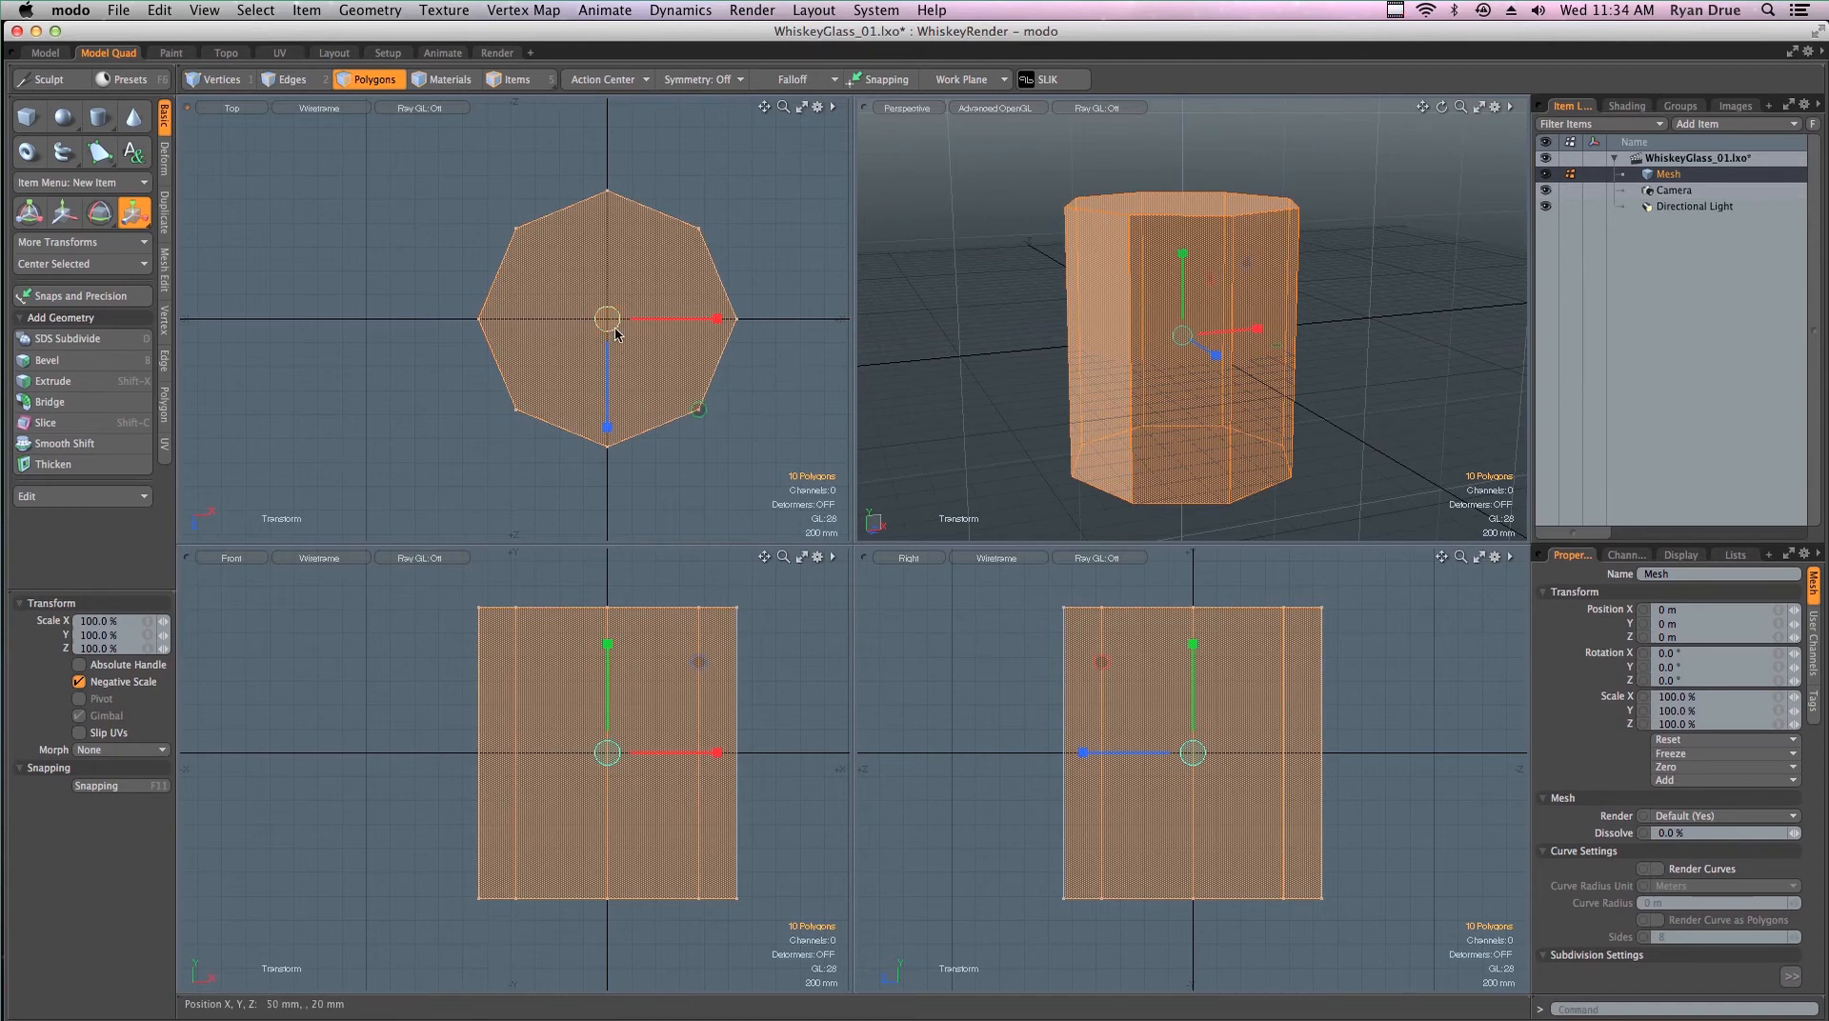
{"action": "key", "text": "q"}
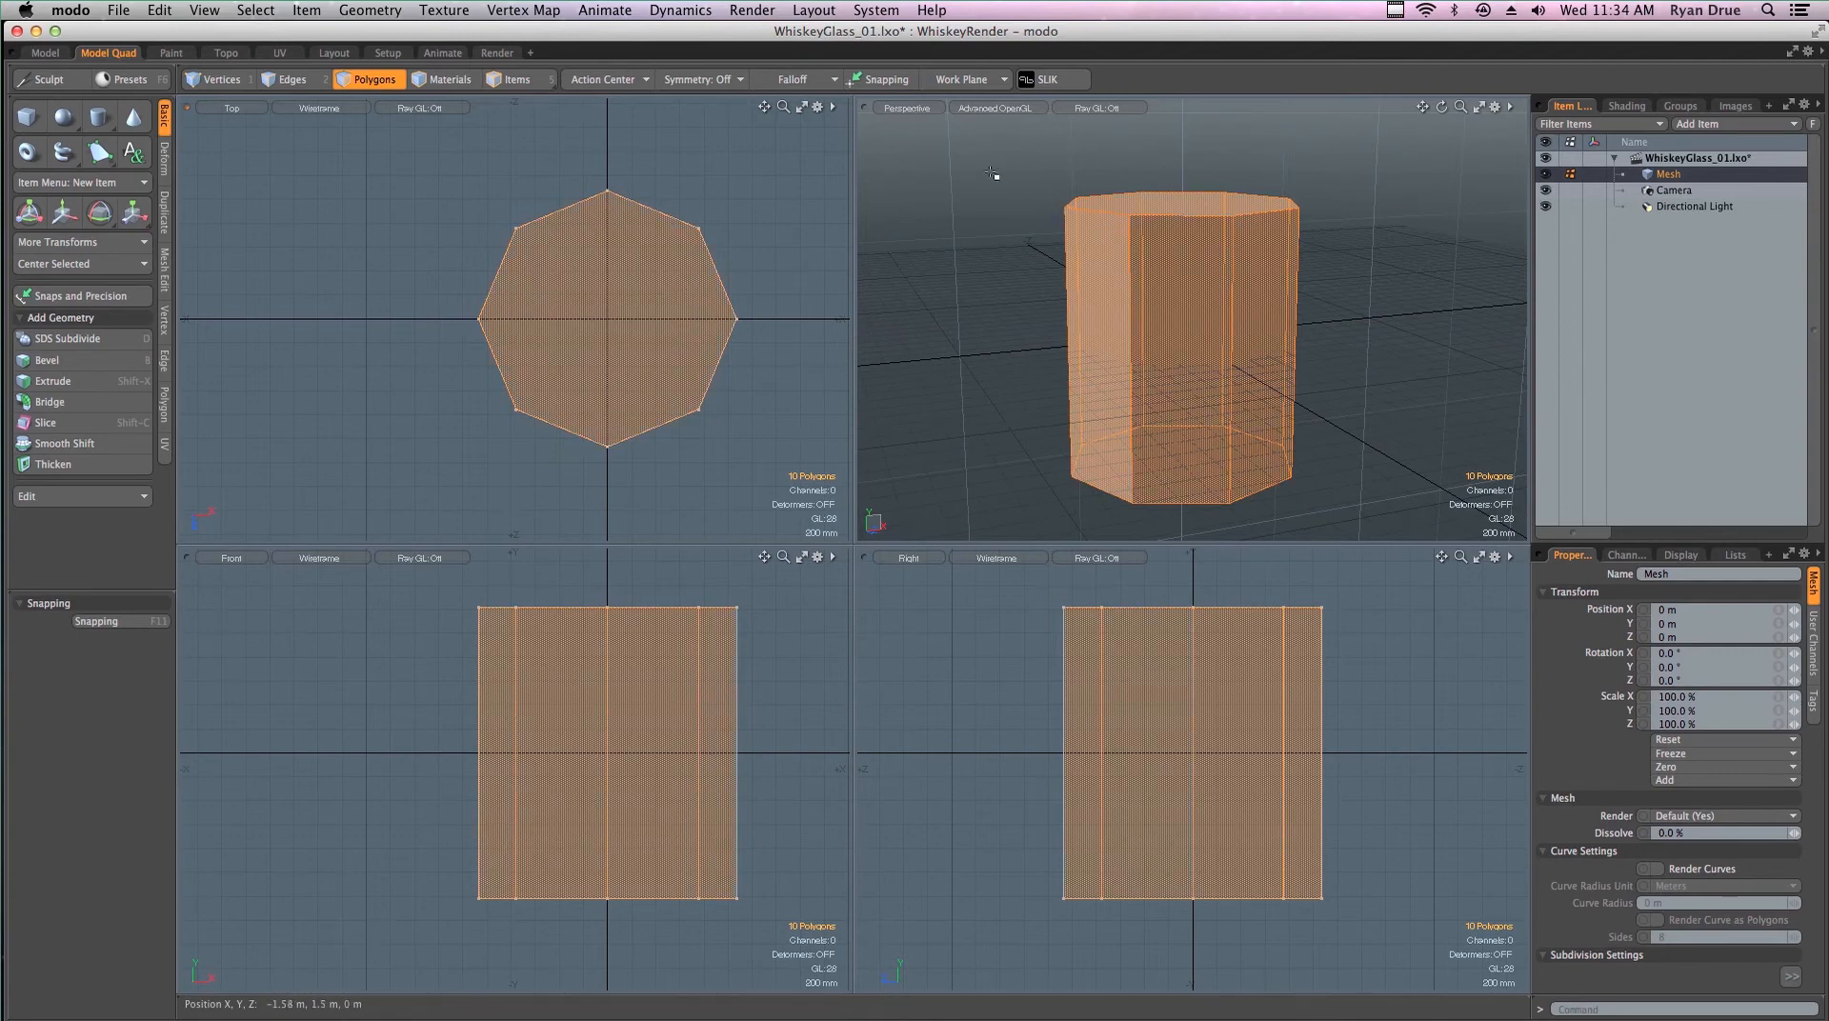
Practise selecting the cylinder's top polygon and clearing the polygon selection
{"action": "left_click", "coordinate": [931, 179]}
{"action": "left_click", "coordinate": [1157, 200]}
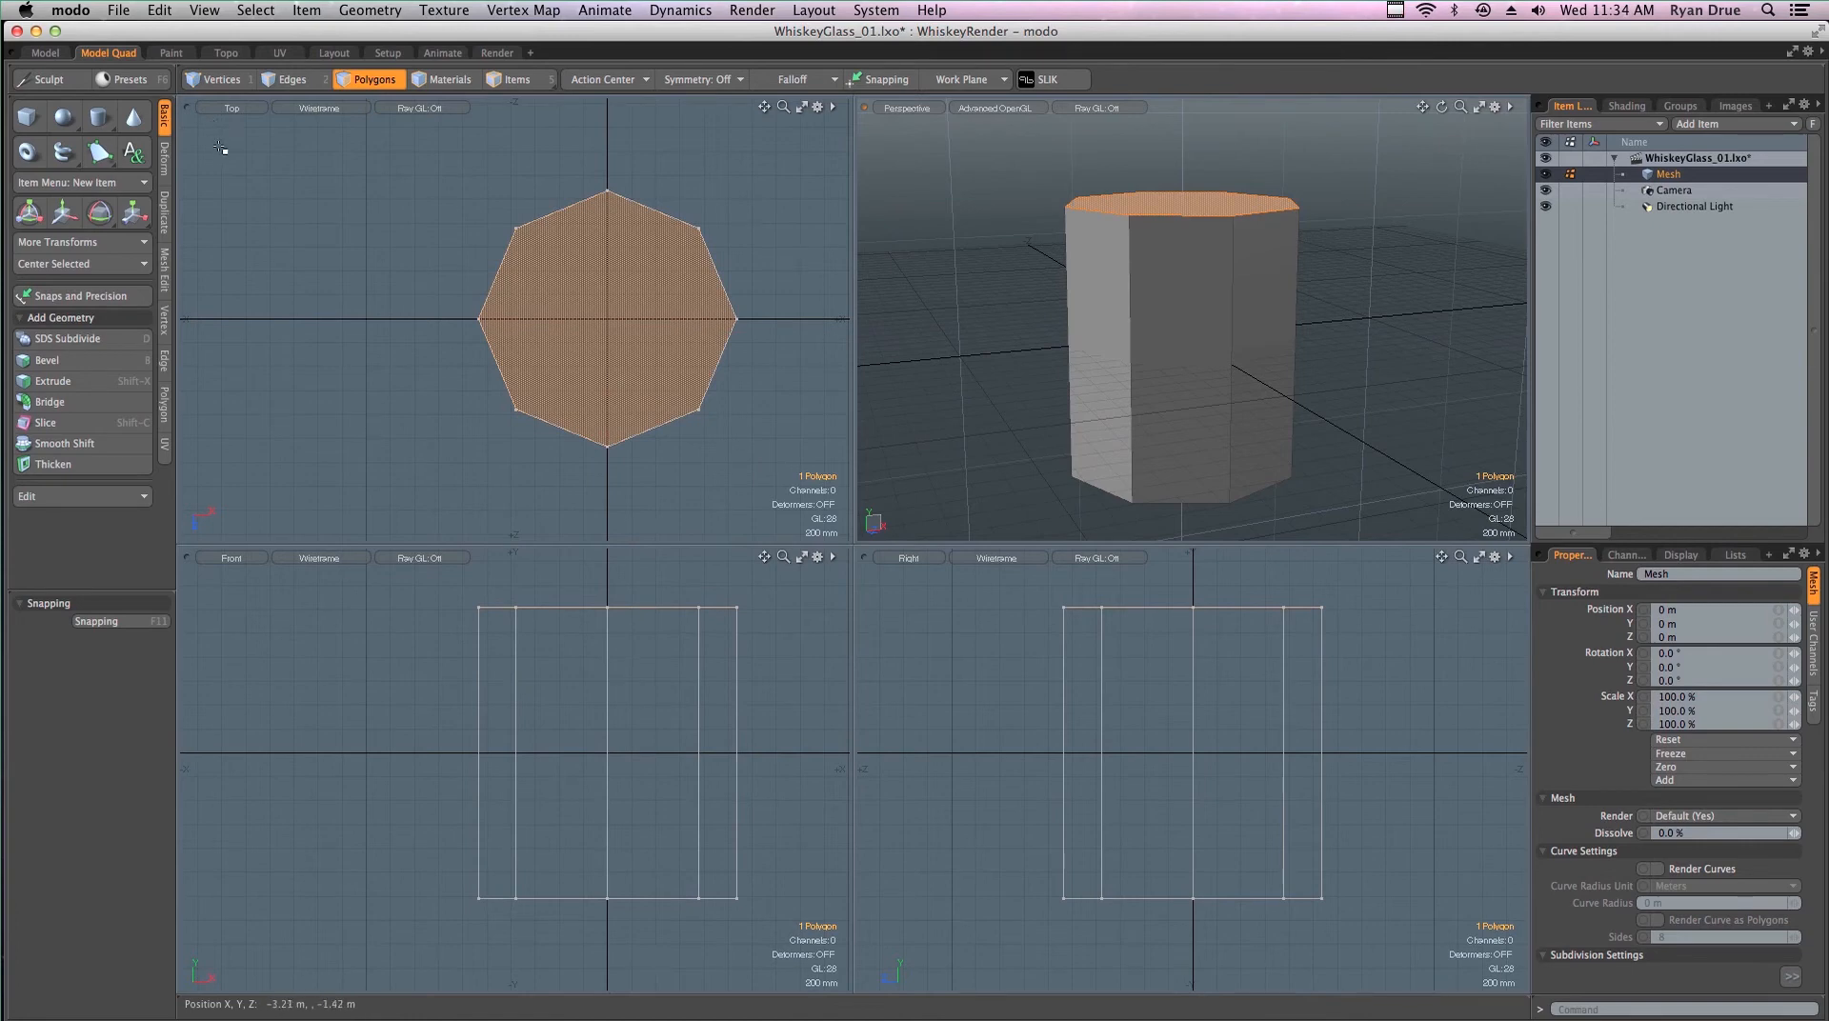
{"action": "left_click", "coordinate": [272, 200]}
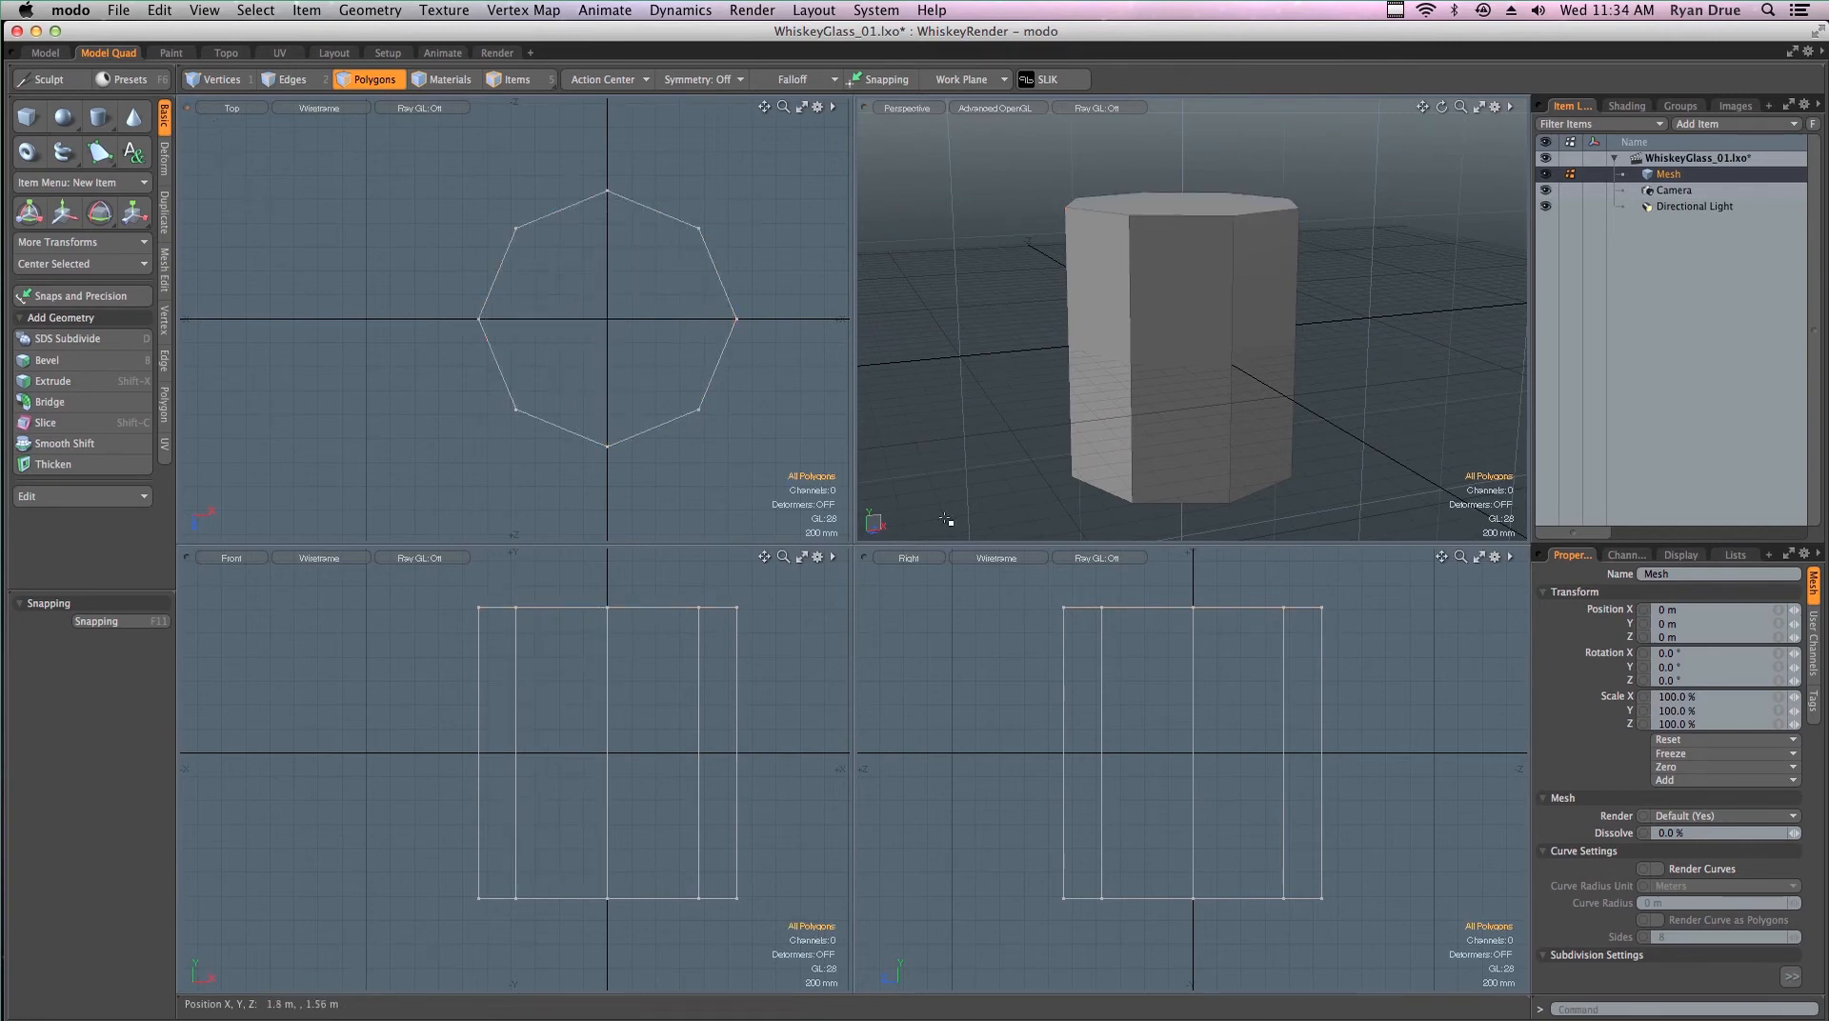
{"action": "left_click", "coordinate": [1202, 203]}
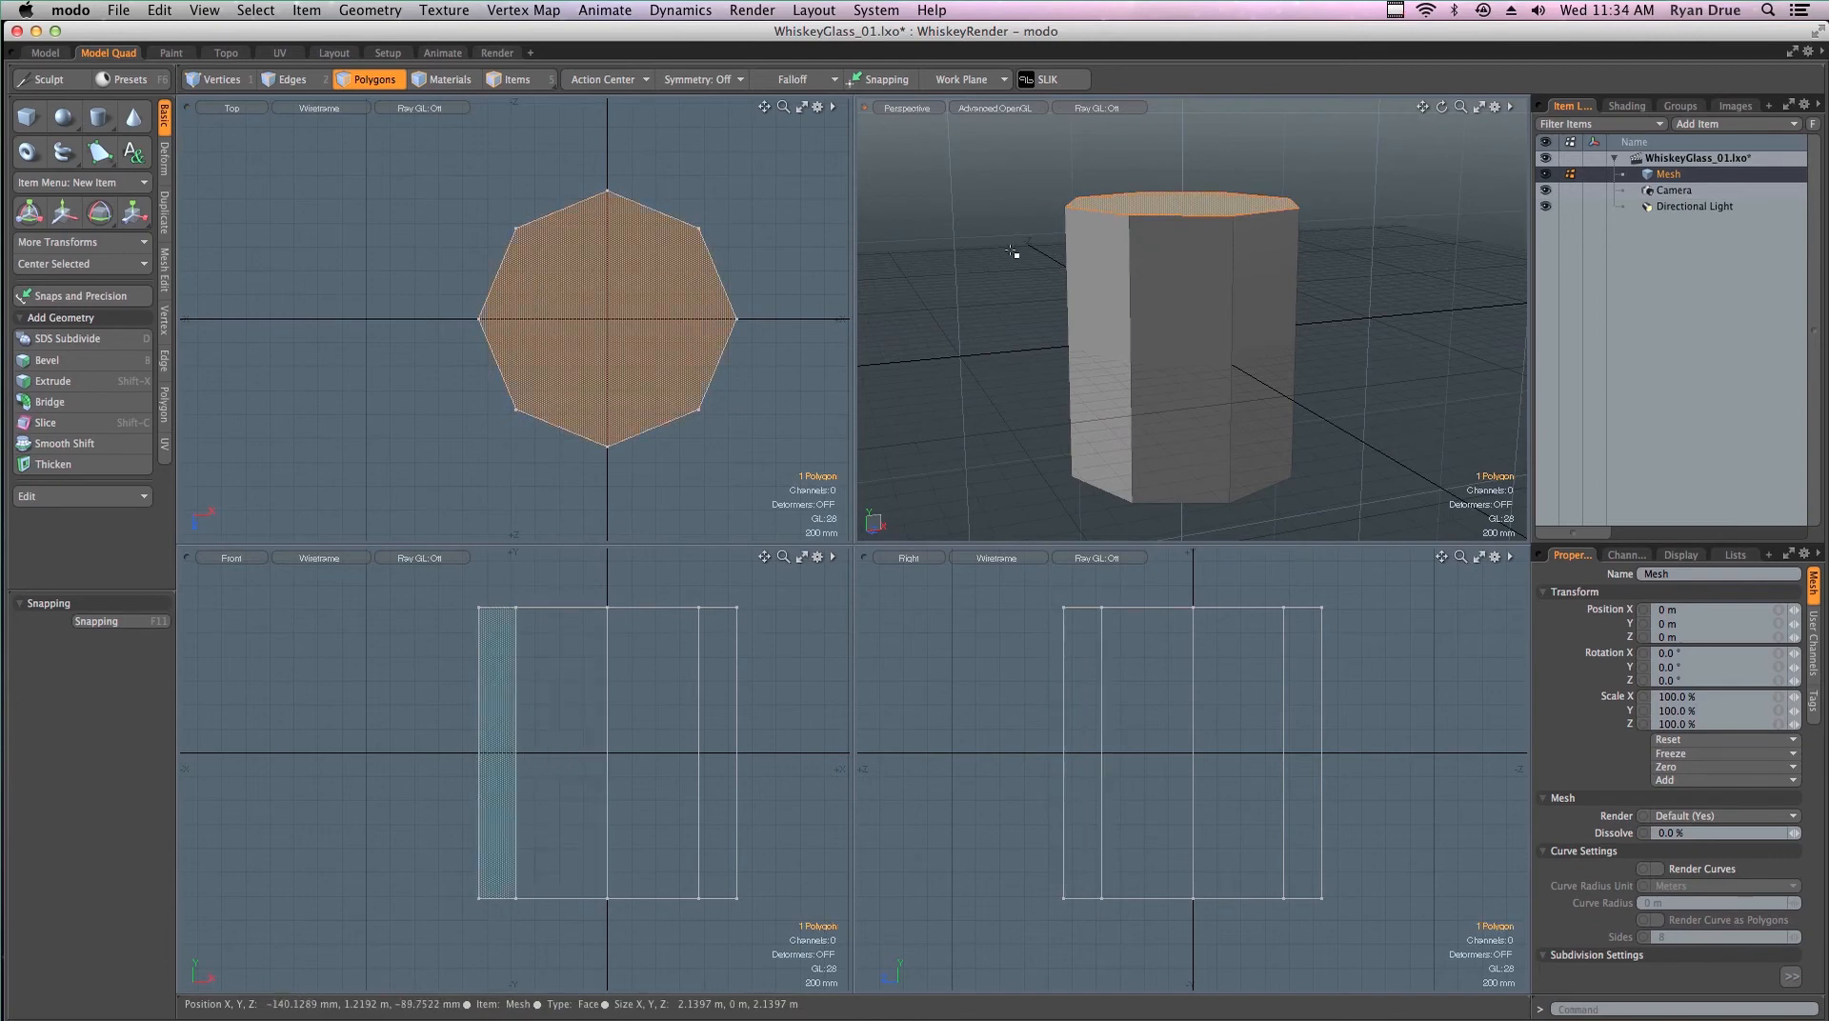
{"action": "key", "text": "Escape"}
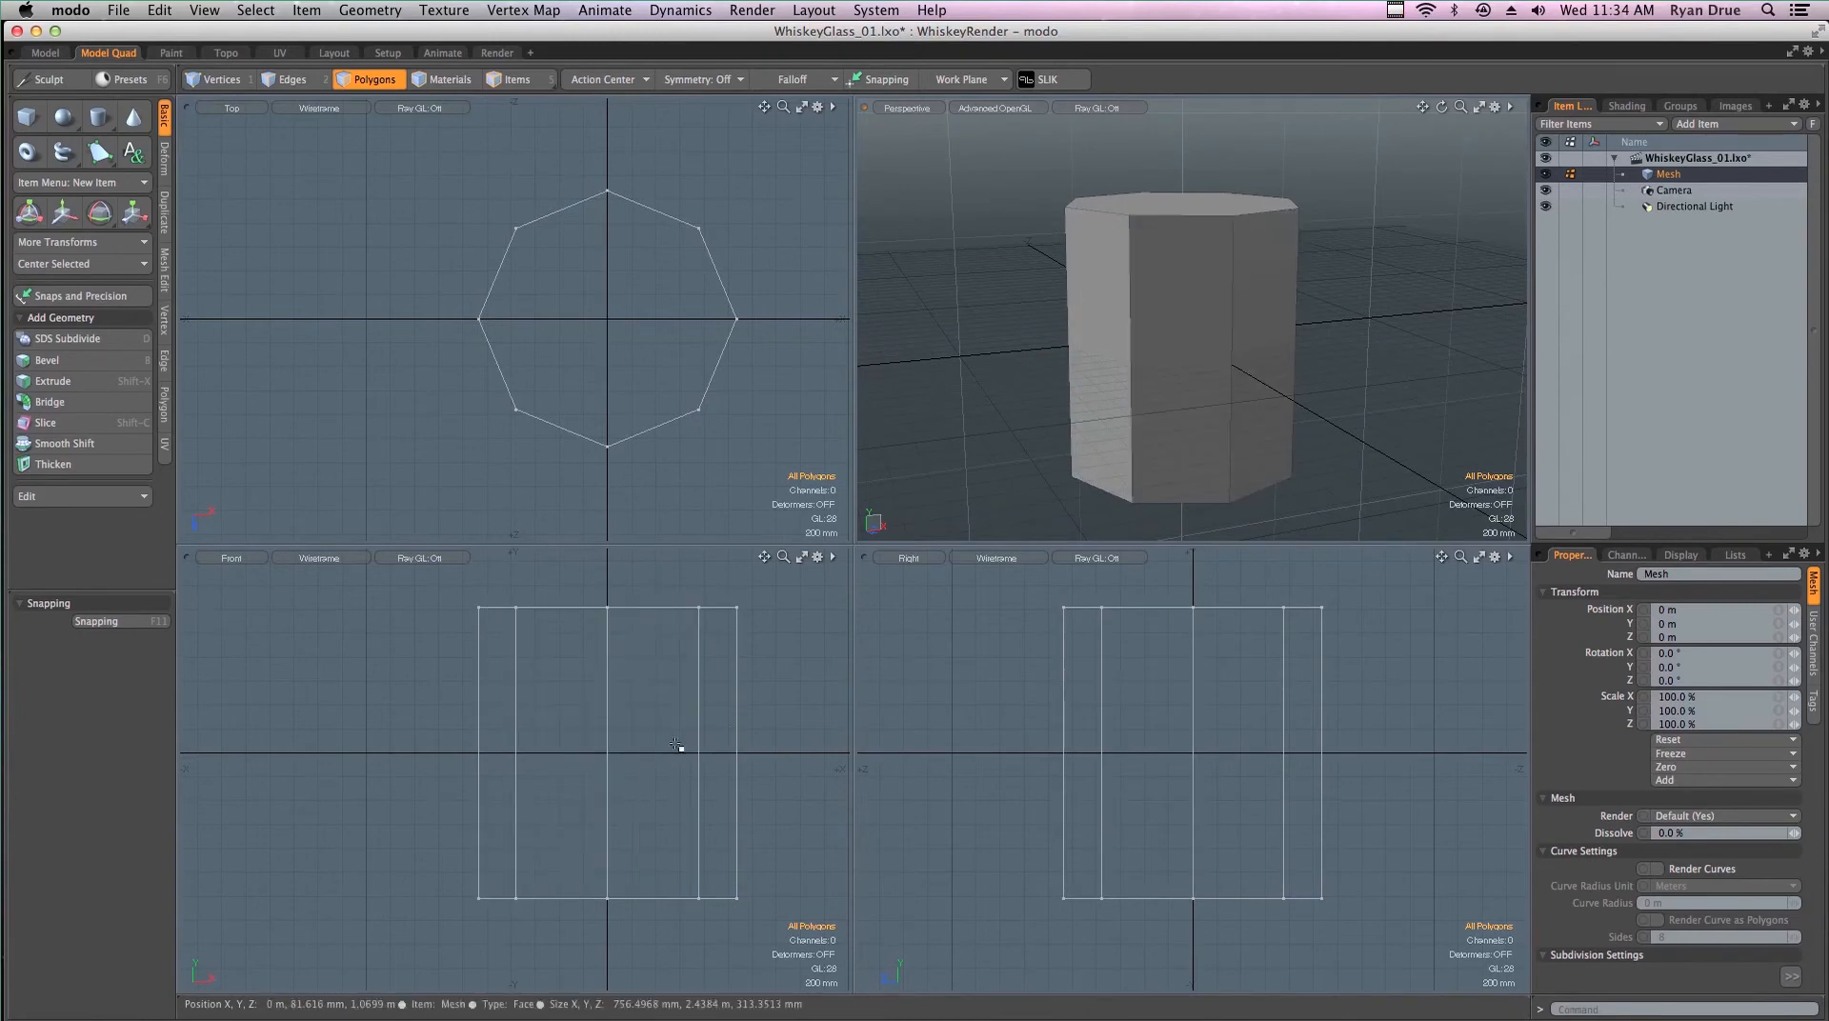
Move the cylinder up 1.21 m in Y so its base rests on the ground line
{"action": "key", "text": "a"}
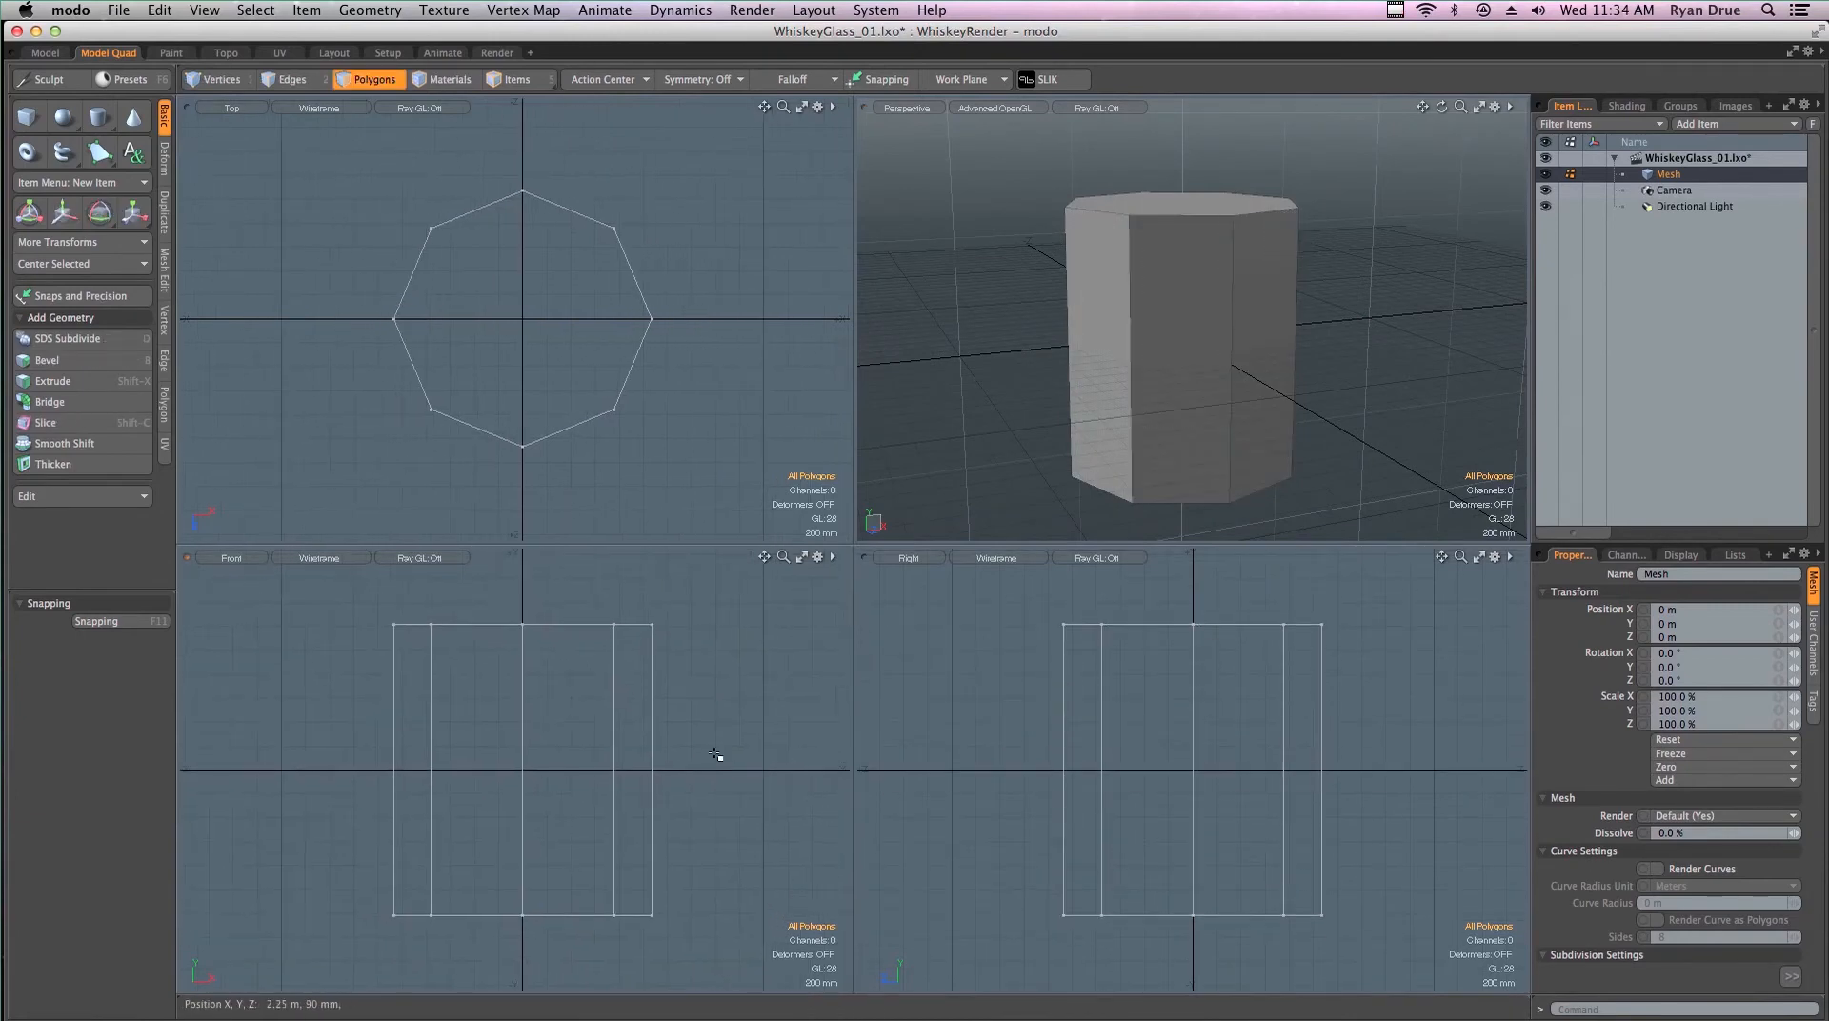
{"action": "key", "text": "w"}
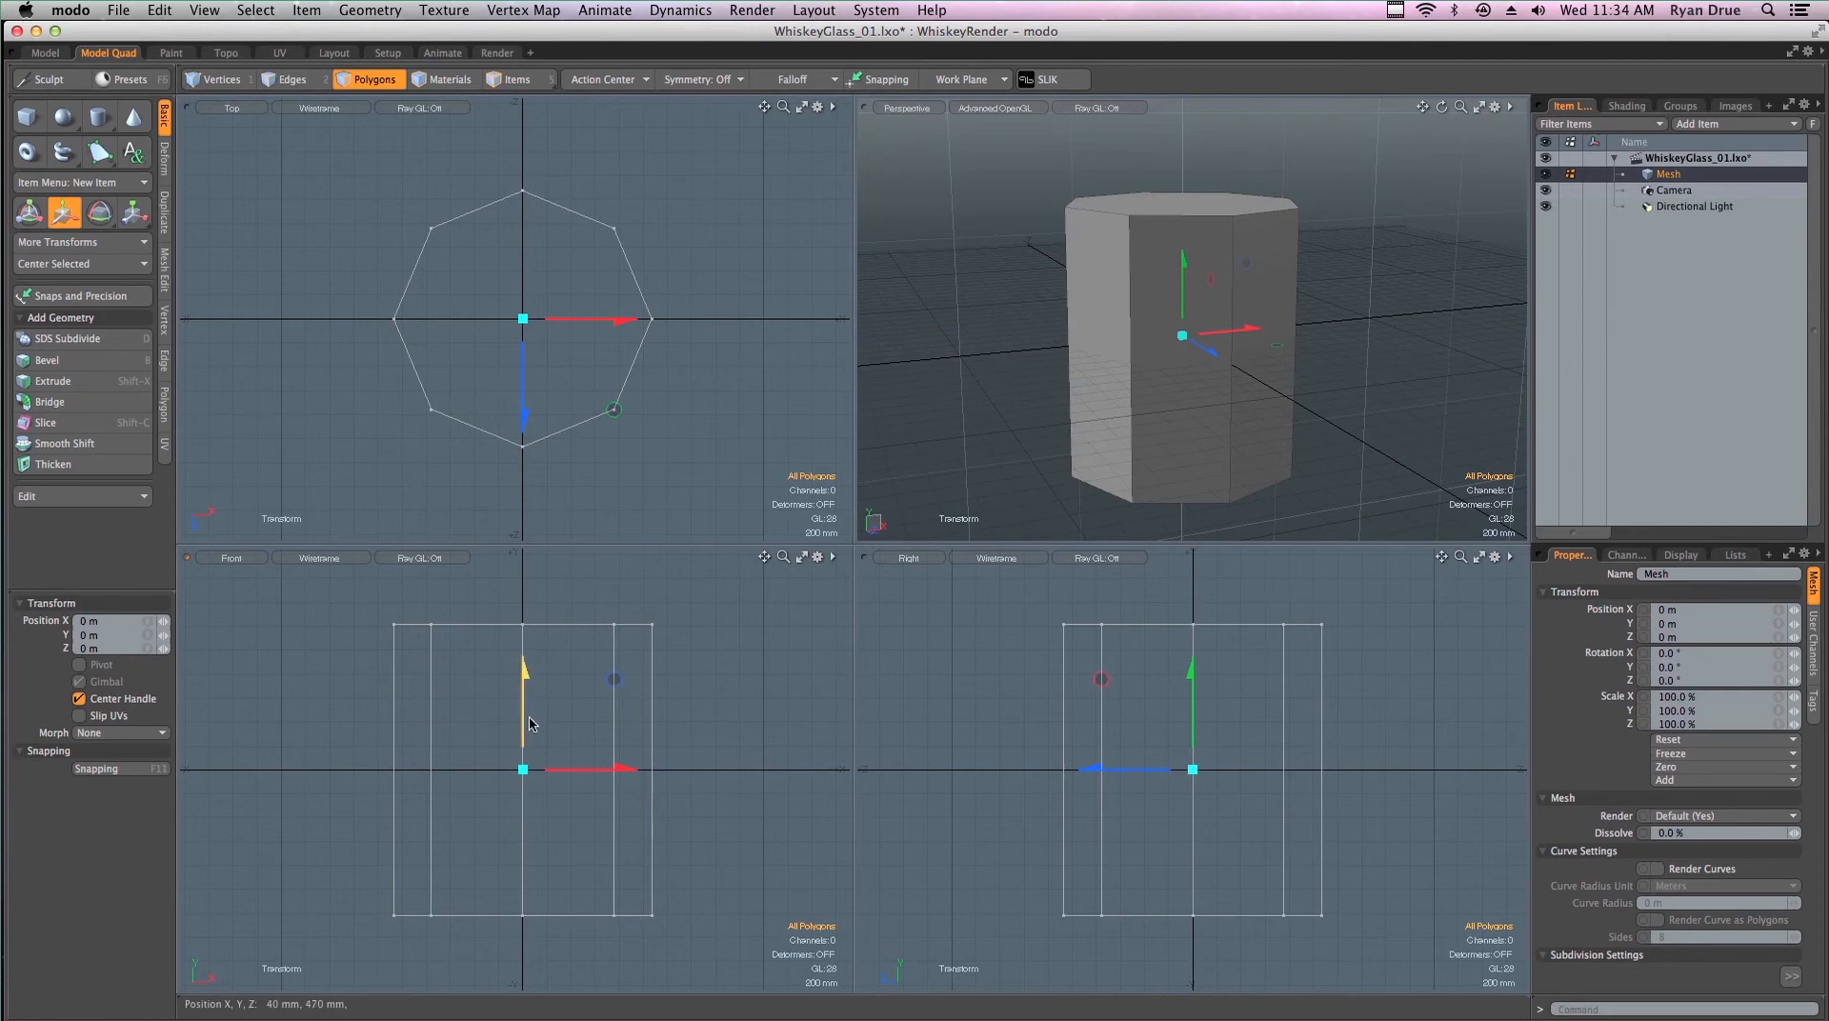
{"action": "left_click_drag", "start_coordinate": [525, 667], "coordinate": [523, 599]}
{"action": "left_click_drag", "start_coordinate": [600, 688], "coordinate": [536, 679], "text": "ctrl+alt"}
{"action": "left_click_drag", "start_coordinate": [567, 614], "coordinate": [561, 694], "text": "alt+shift"}
{"action": "left_click_drag", "start_coordinate": [1229, 289], "coordinate": [1164, 298], "text": "ctrl+alt"}
{"action": "left_click_drag", "start_coordinate": [1205, 210], "coordinate": [1147, 365], "text": "alt+shift"}
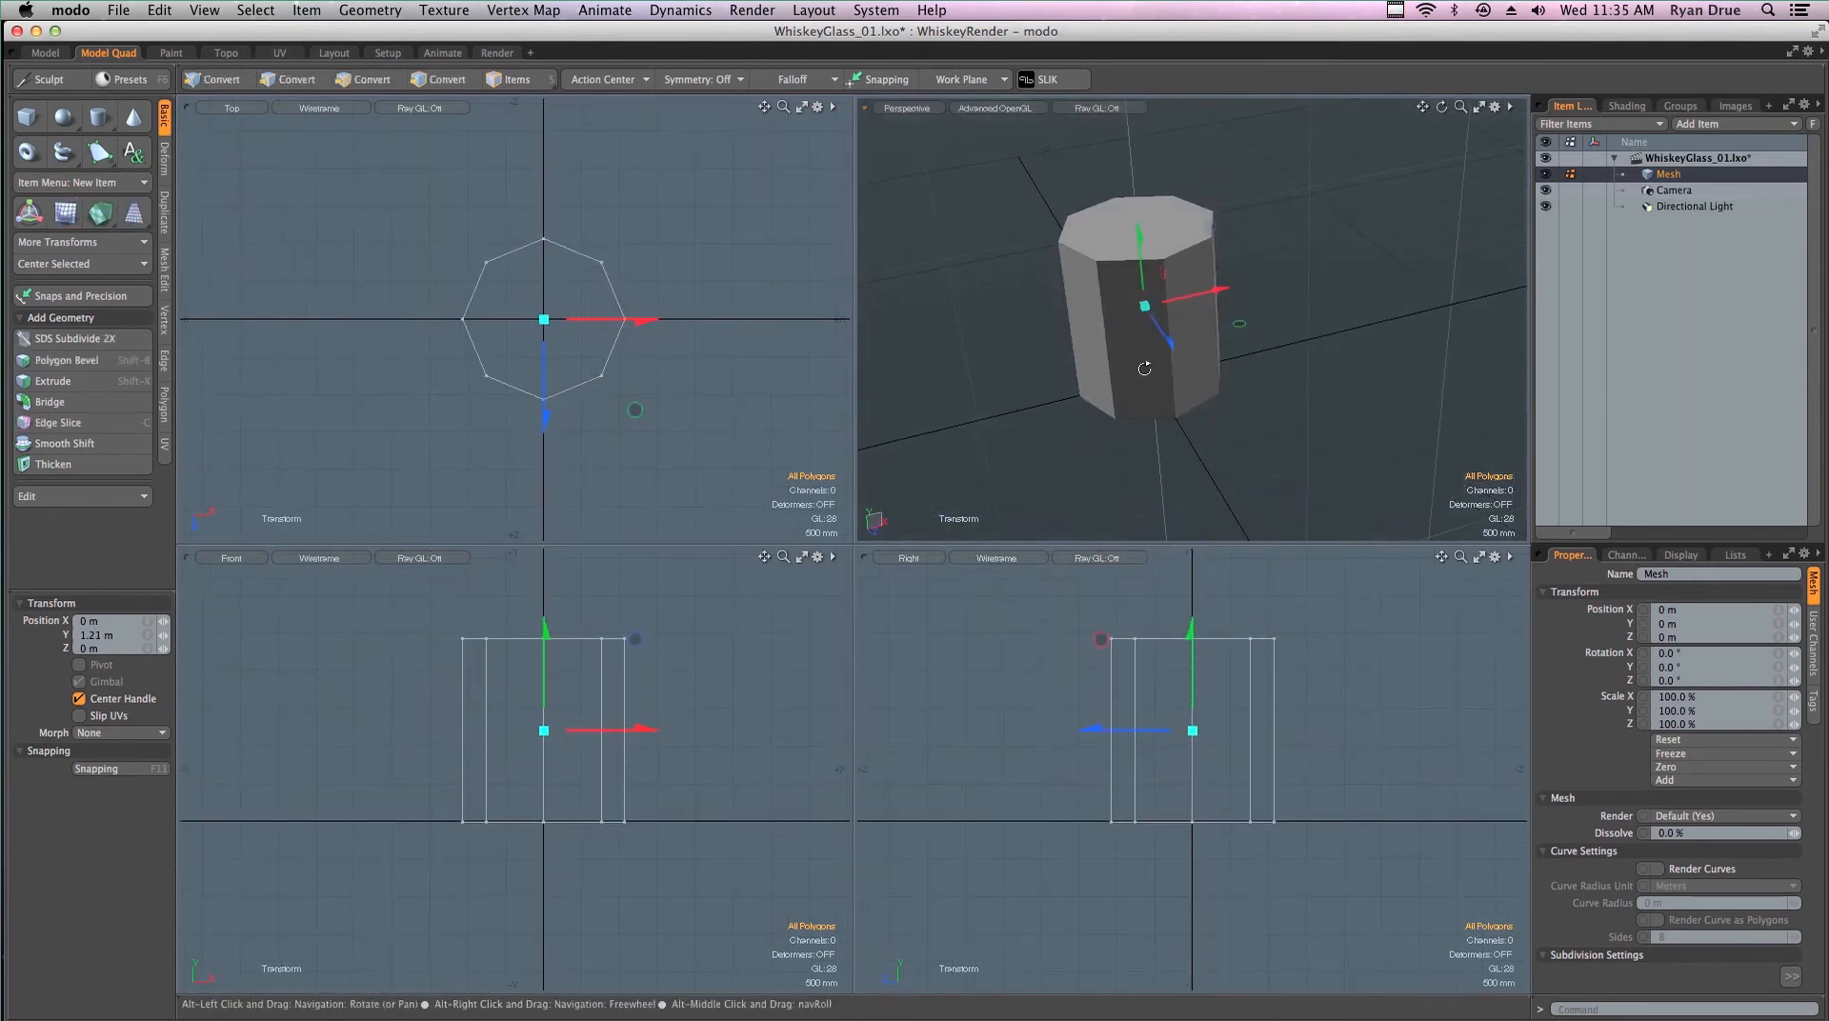
{"action": "key", "text": "q"}
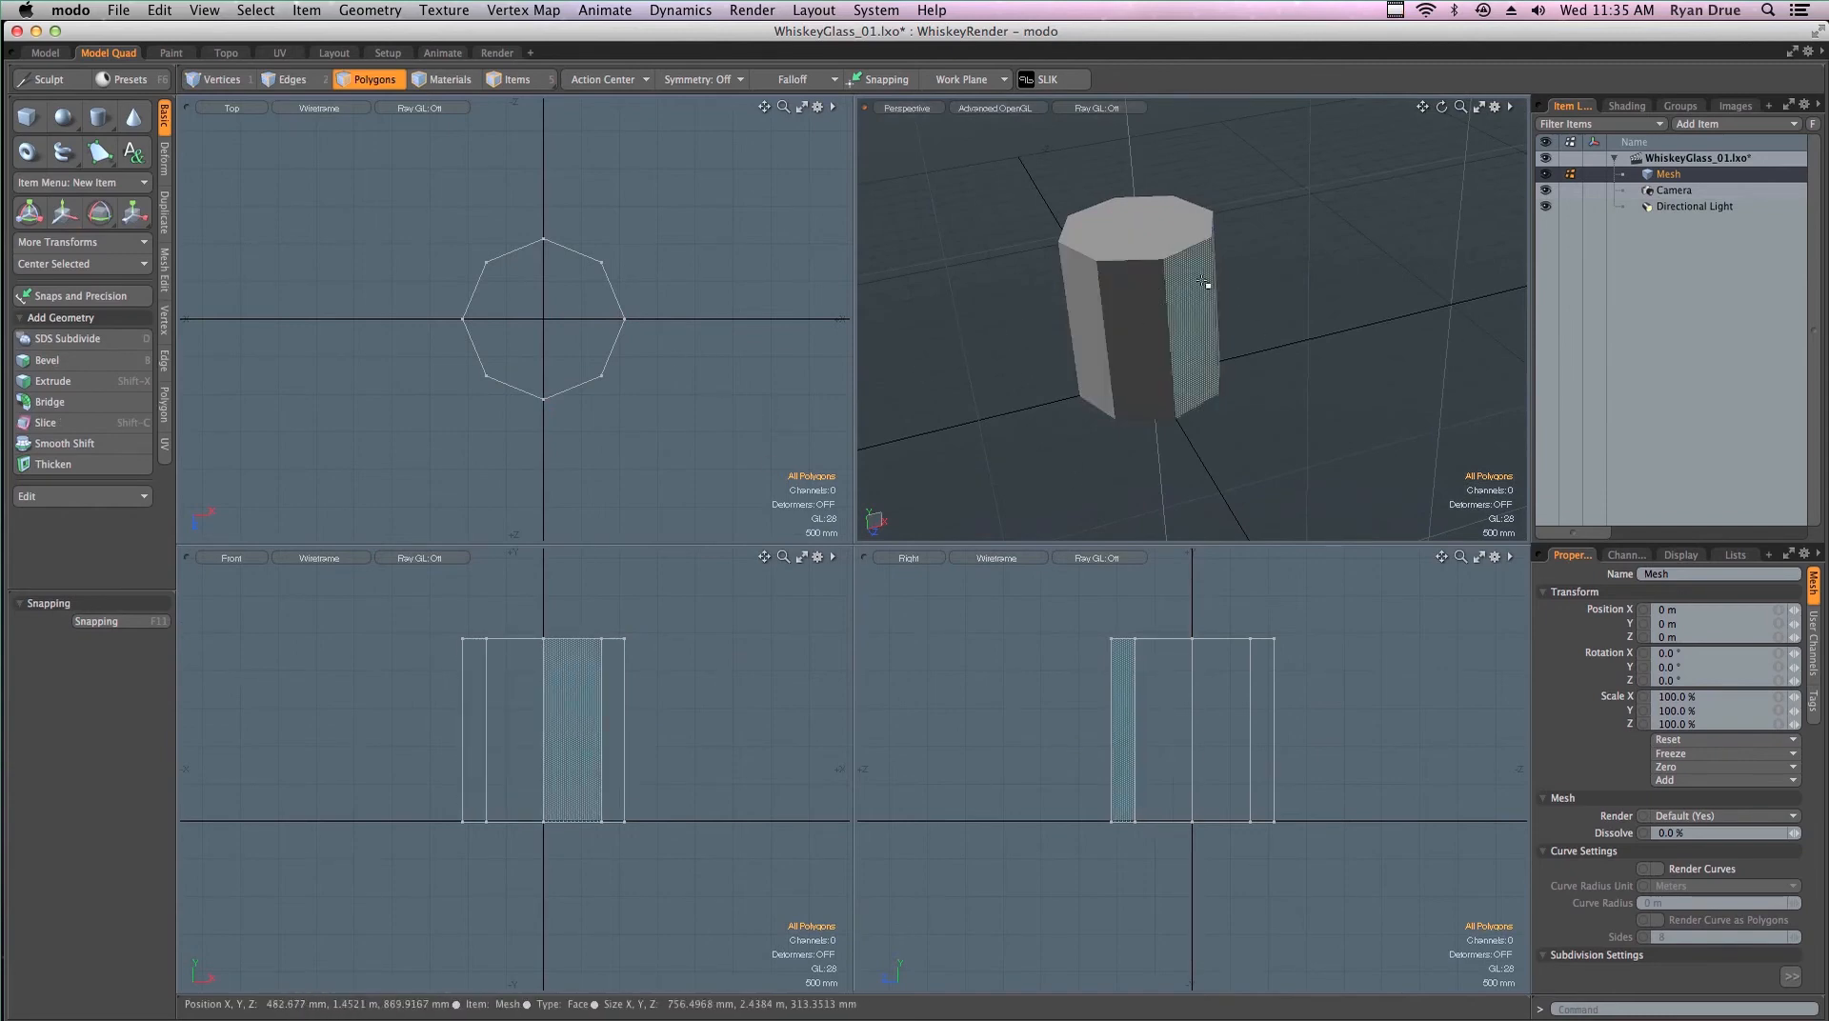
Turn on subdivision smoothing for the cylinder, inspect the rounded shape, and turn the smoothing off again
{"action": "key", "text": "Tab"}
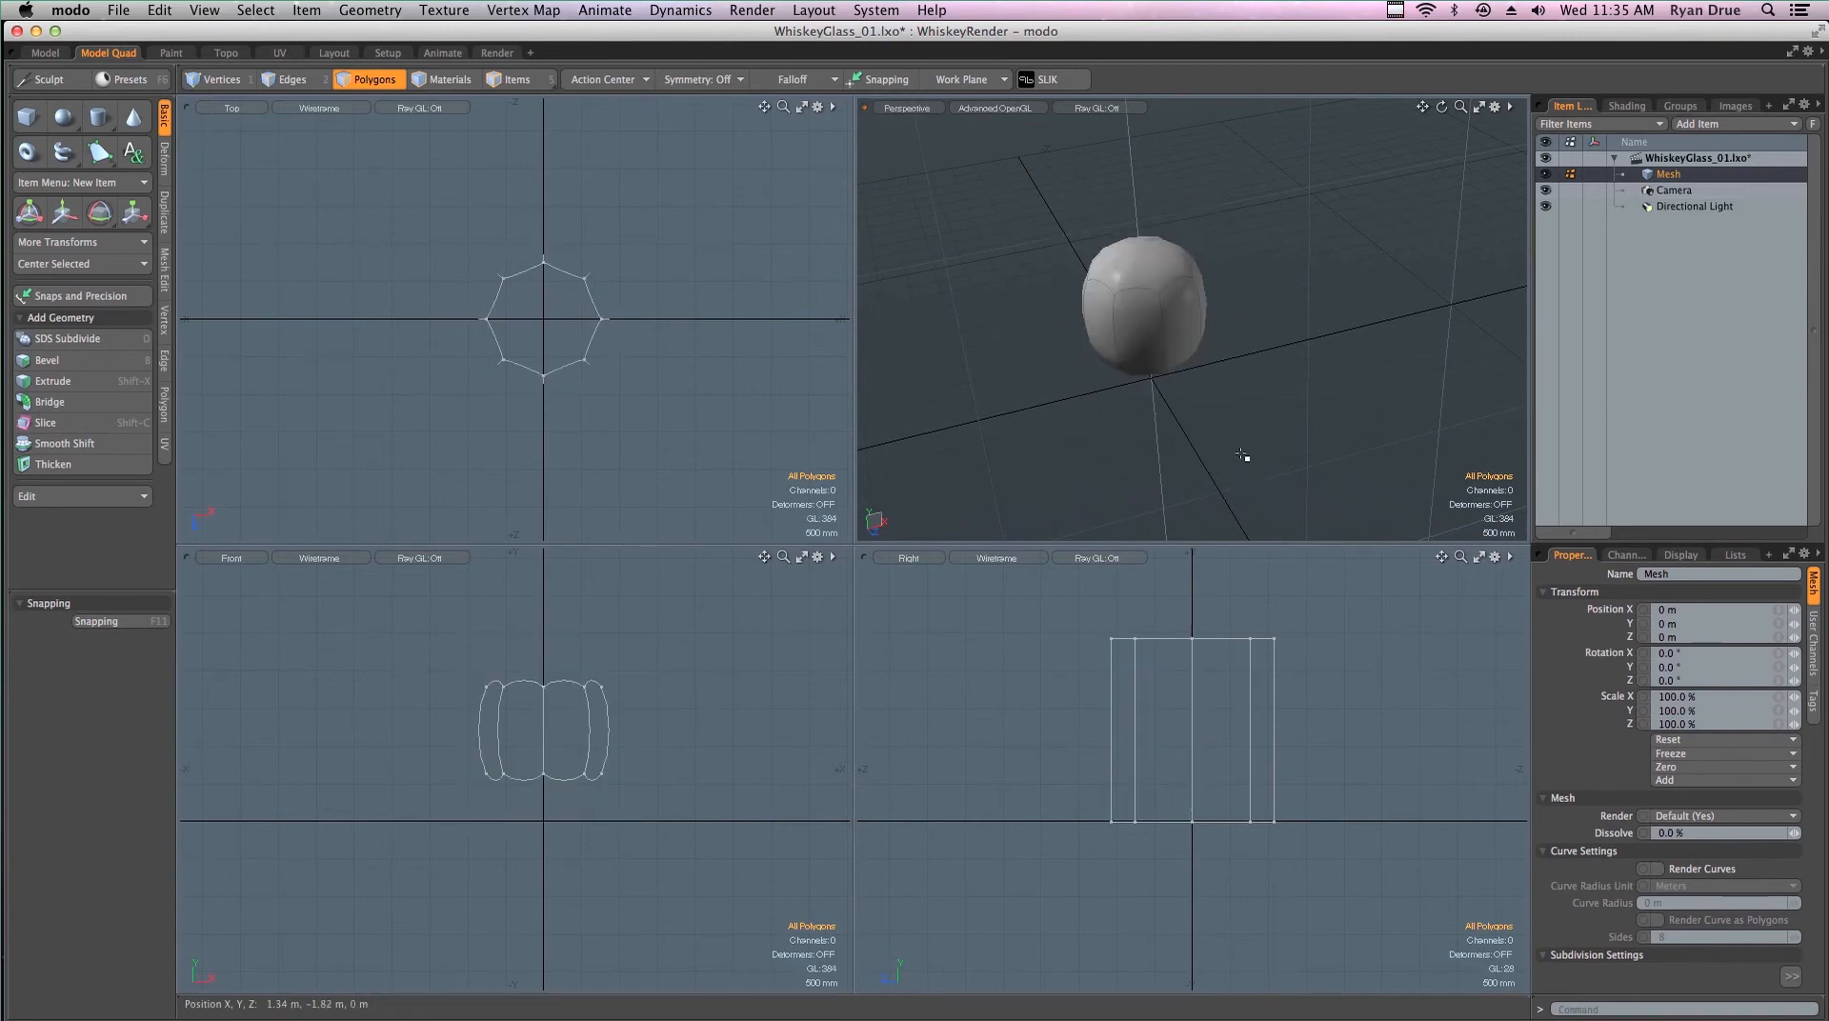
{"action": "left_click_drag", "start_coordinate": [1229, 420], "coordinate": [1286, 294], "text": "alt"}
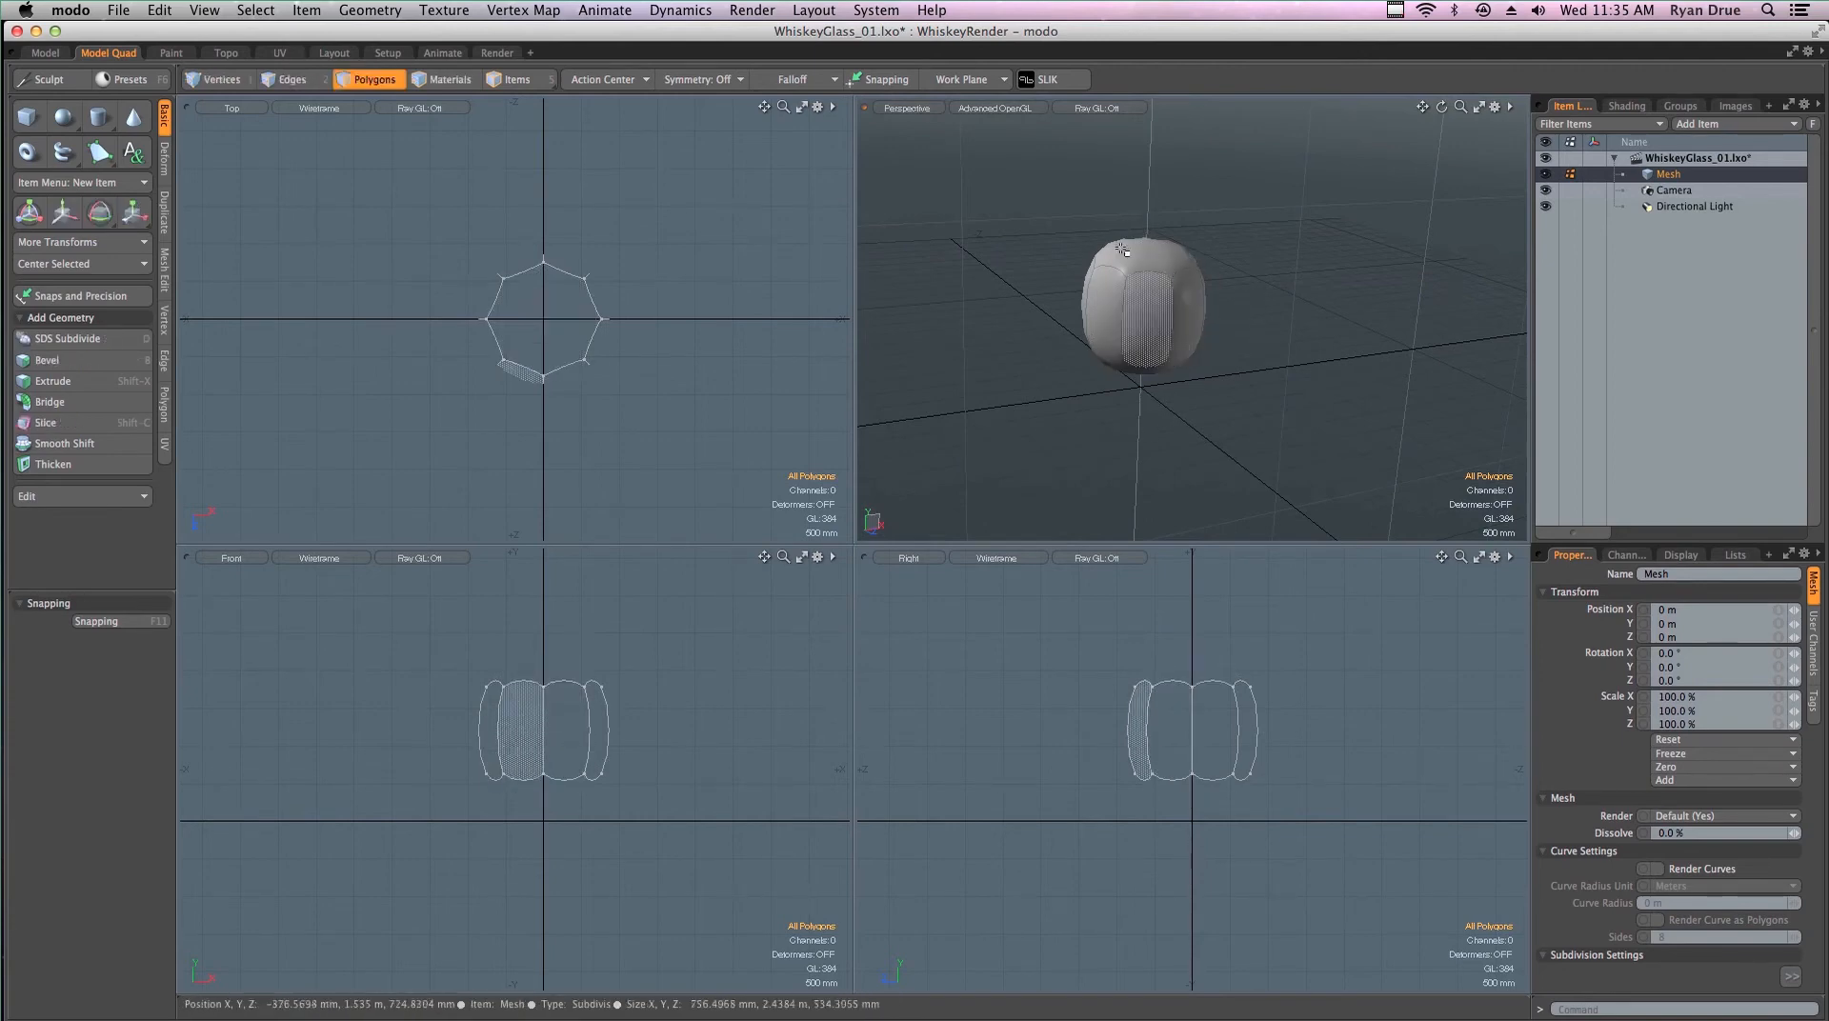
{"action": "left_click_drag", "start_coordinate": [1171, 300], "coordinate": [1114, 263], "text": "alt"}
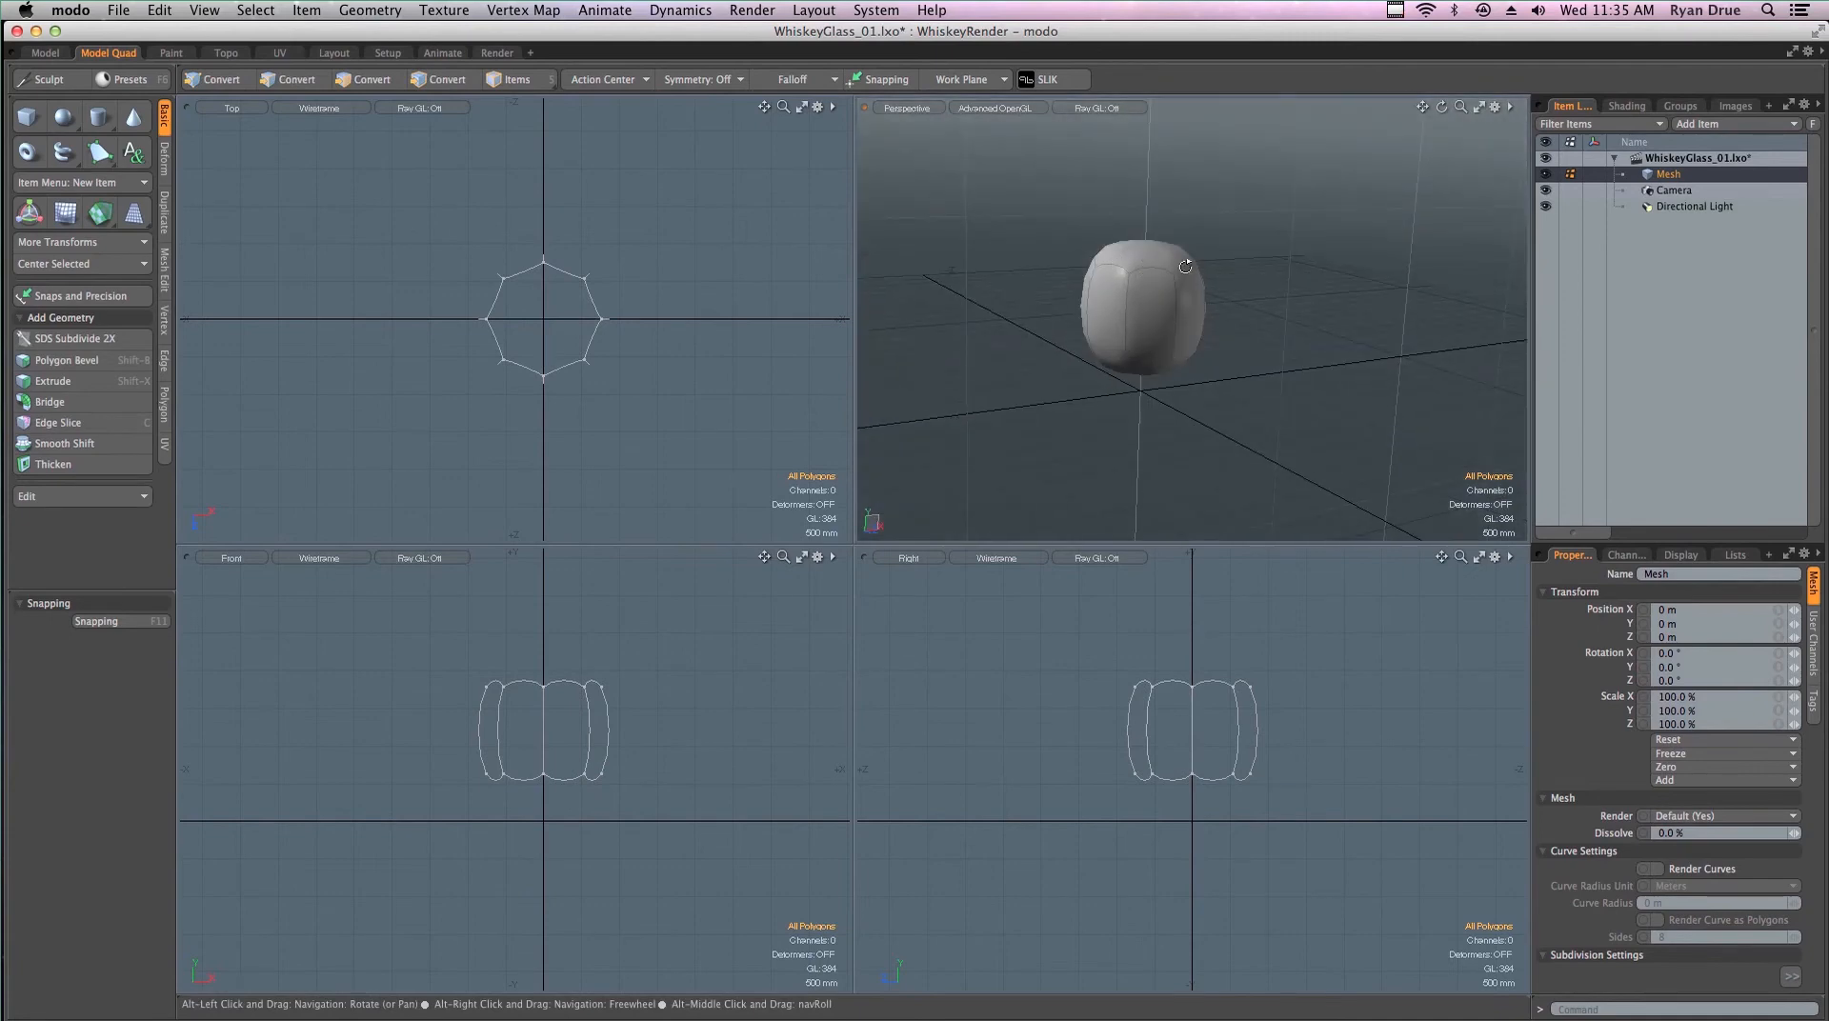
{"action": "key", "text": "Tab"}
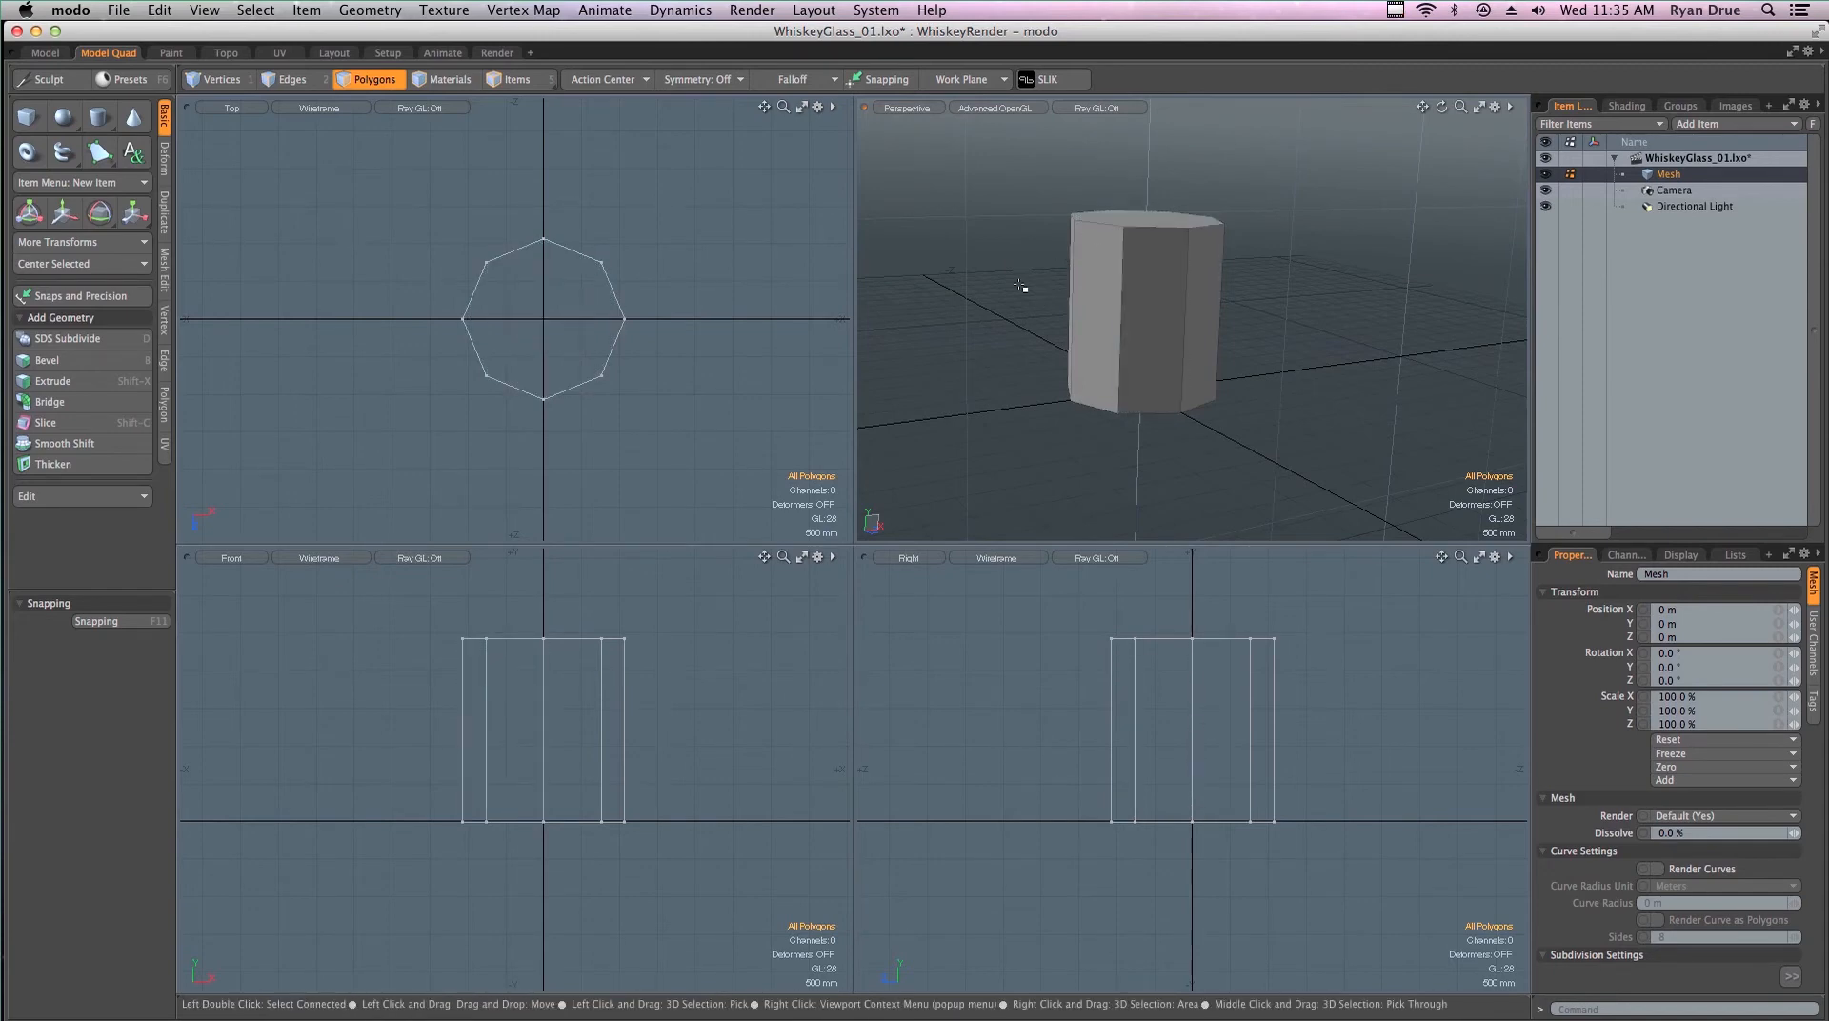
Maximize the Perspective view on the cylinder and select its top polygon in polygon mode
{"action": "key", "text": "ctrl+space"}
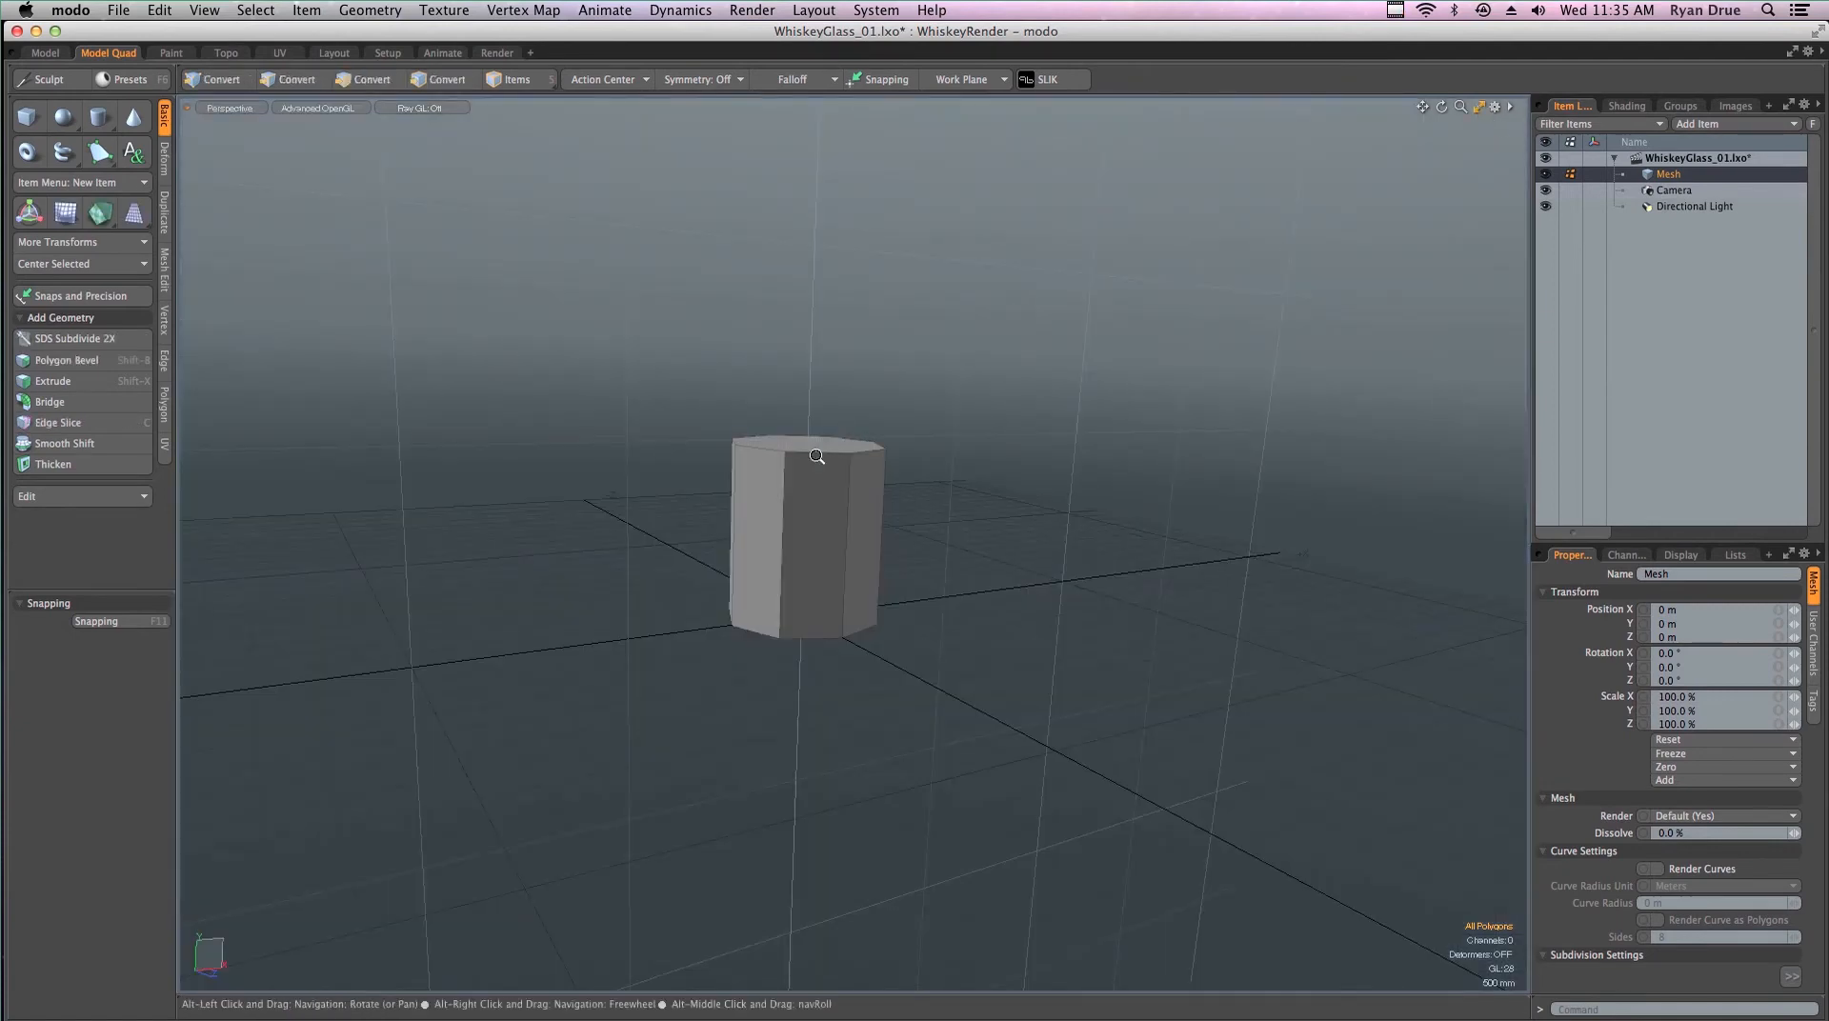
{"action": "left_click_drag", "start_coordinate": [822, 492], "coordinate": [862, 628], "text": "ctrl+alt"}
{"action": "key", "text": "3"}
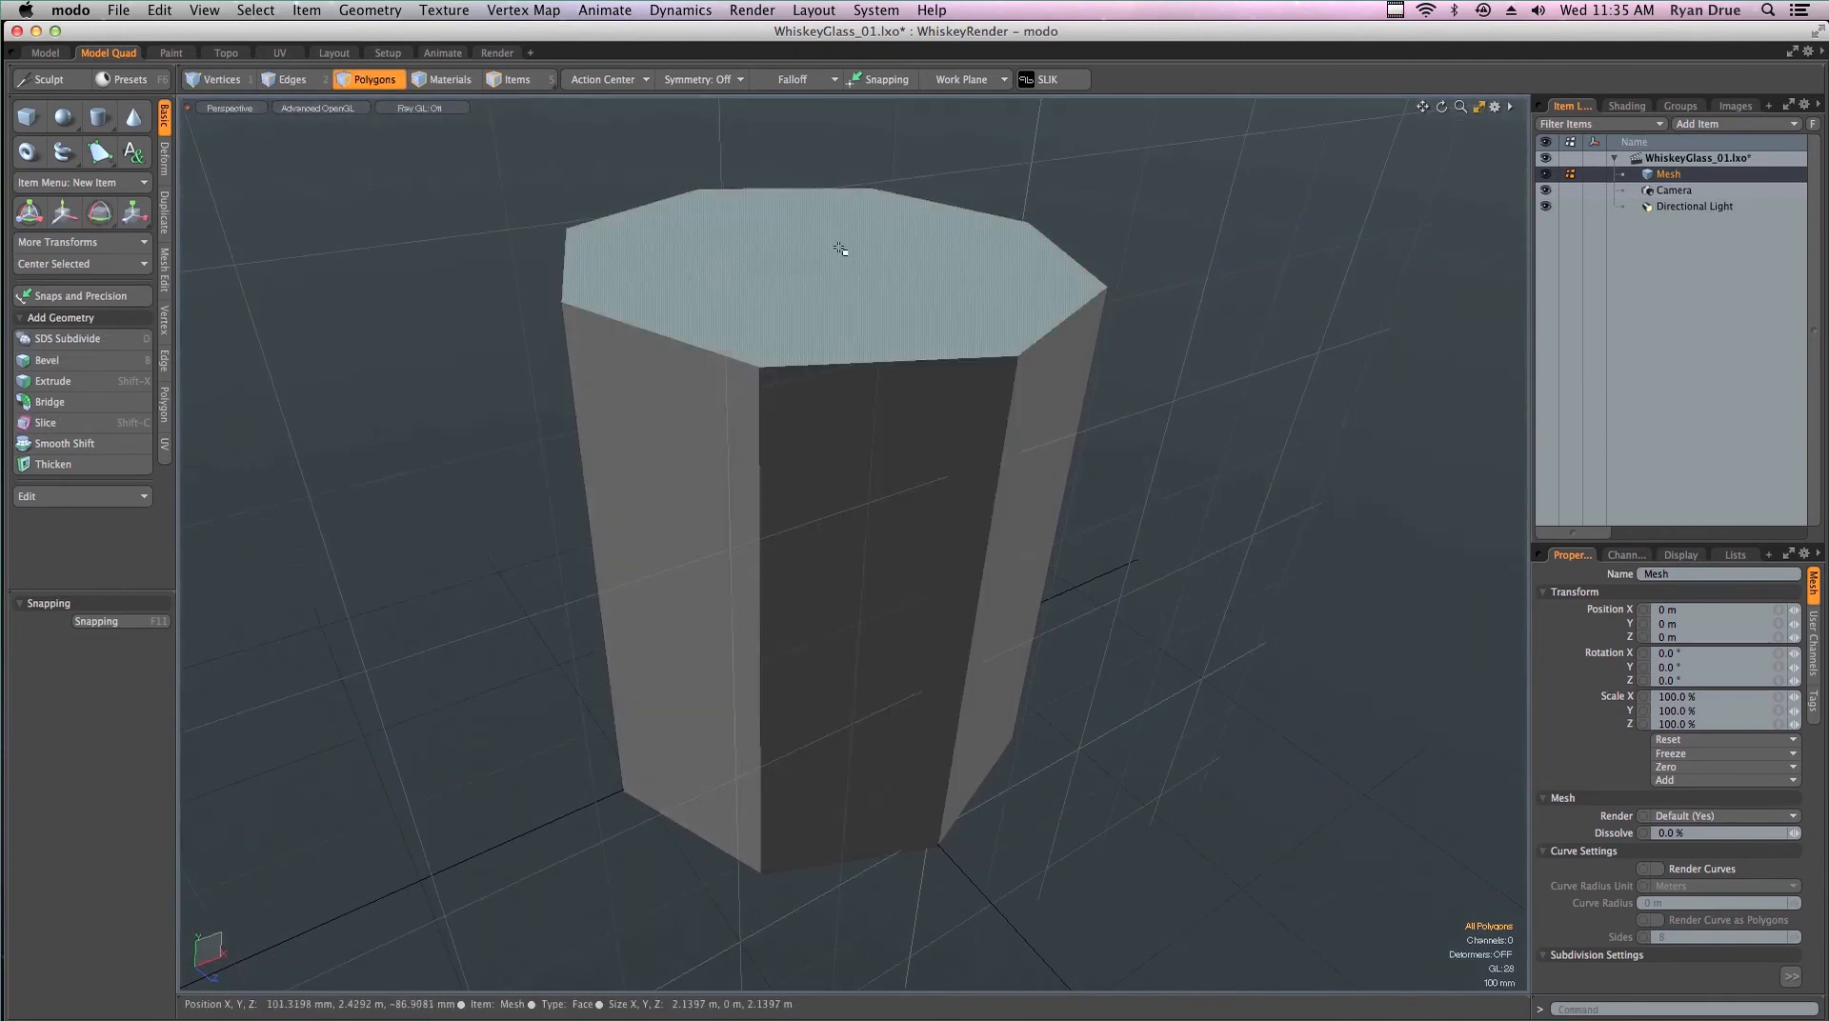
{"action": "left_click", "coordinate": [863, 258]}
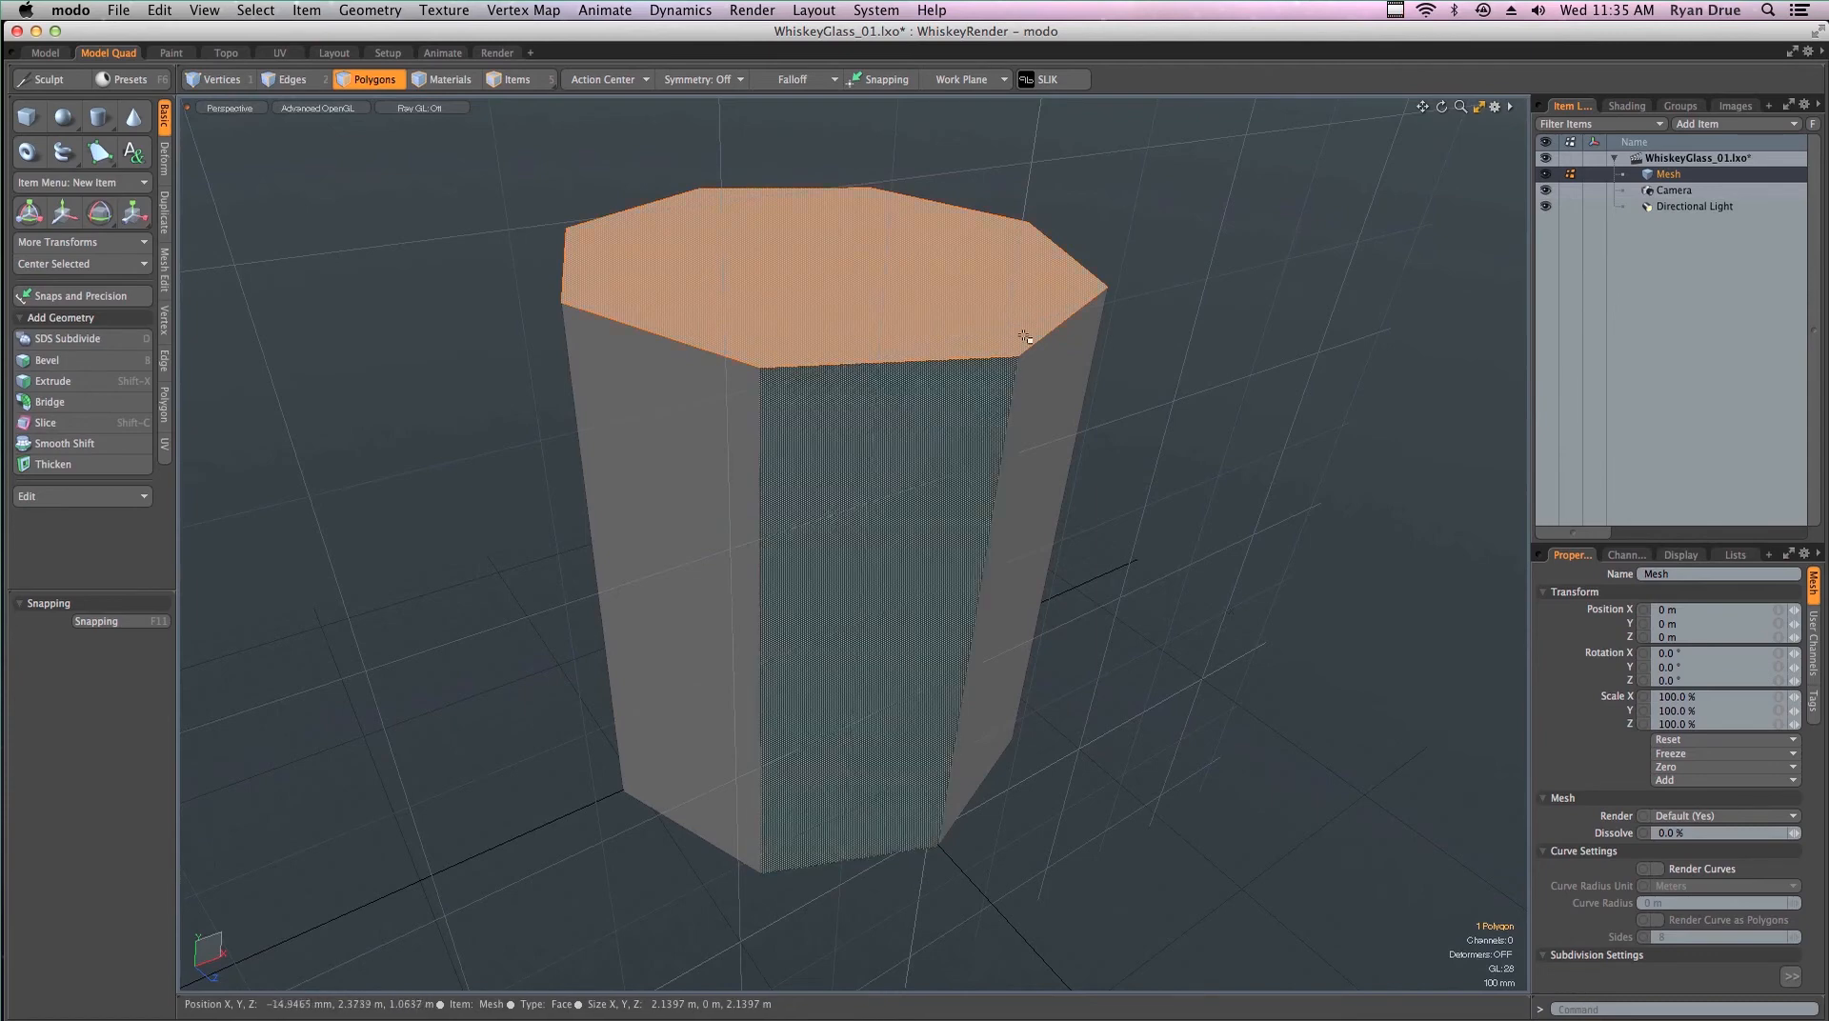
Bevel the top polygon with an inset of about 31 mm and a shift of 0 m to form a thin rim
{"action": "left_click", "coordinate": [54, 366]}
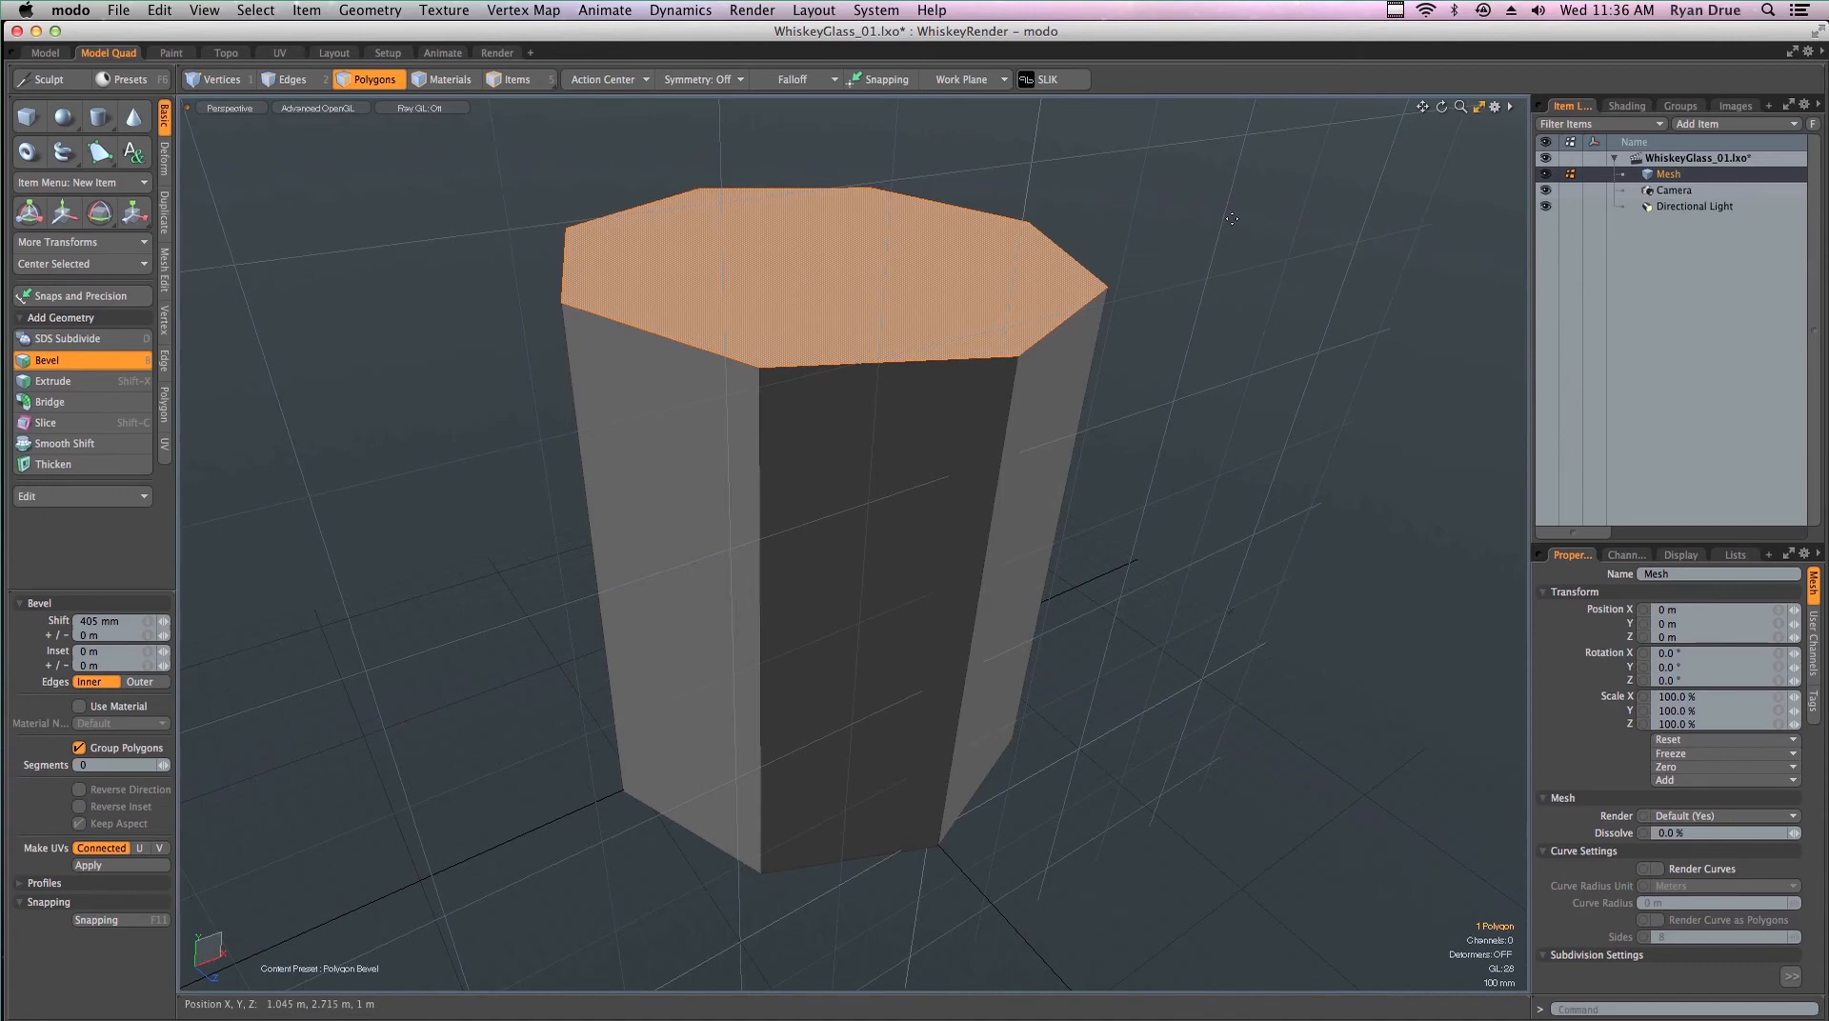
{"action": "left_click", "coordinate": [836, 252]}
{"action": "left_click", "coordinate": [896, 243]}
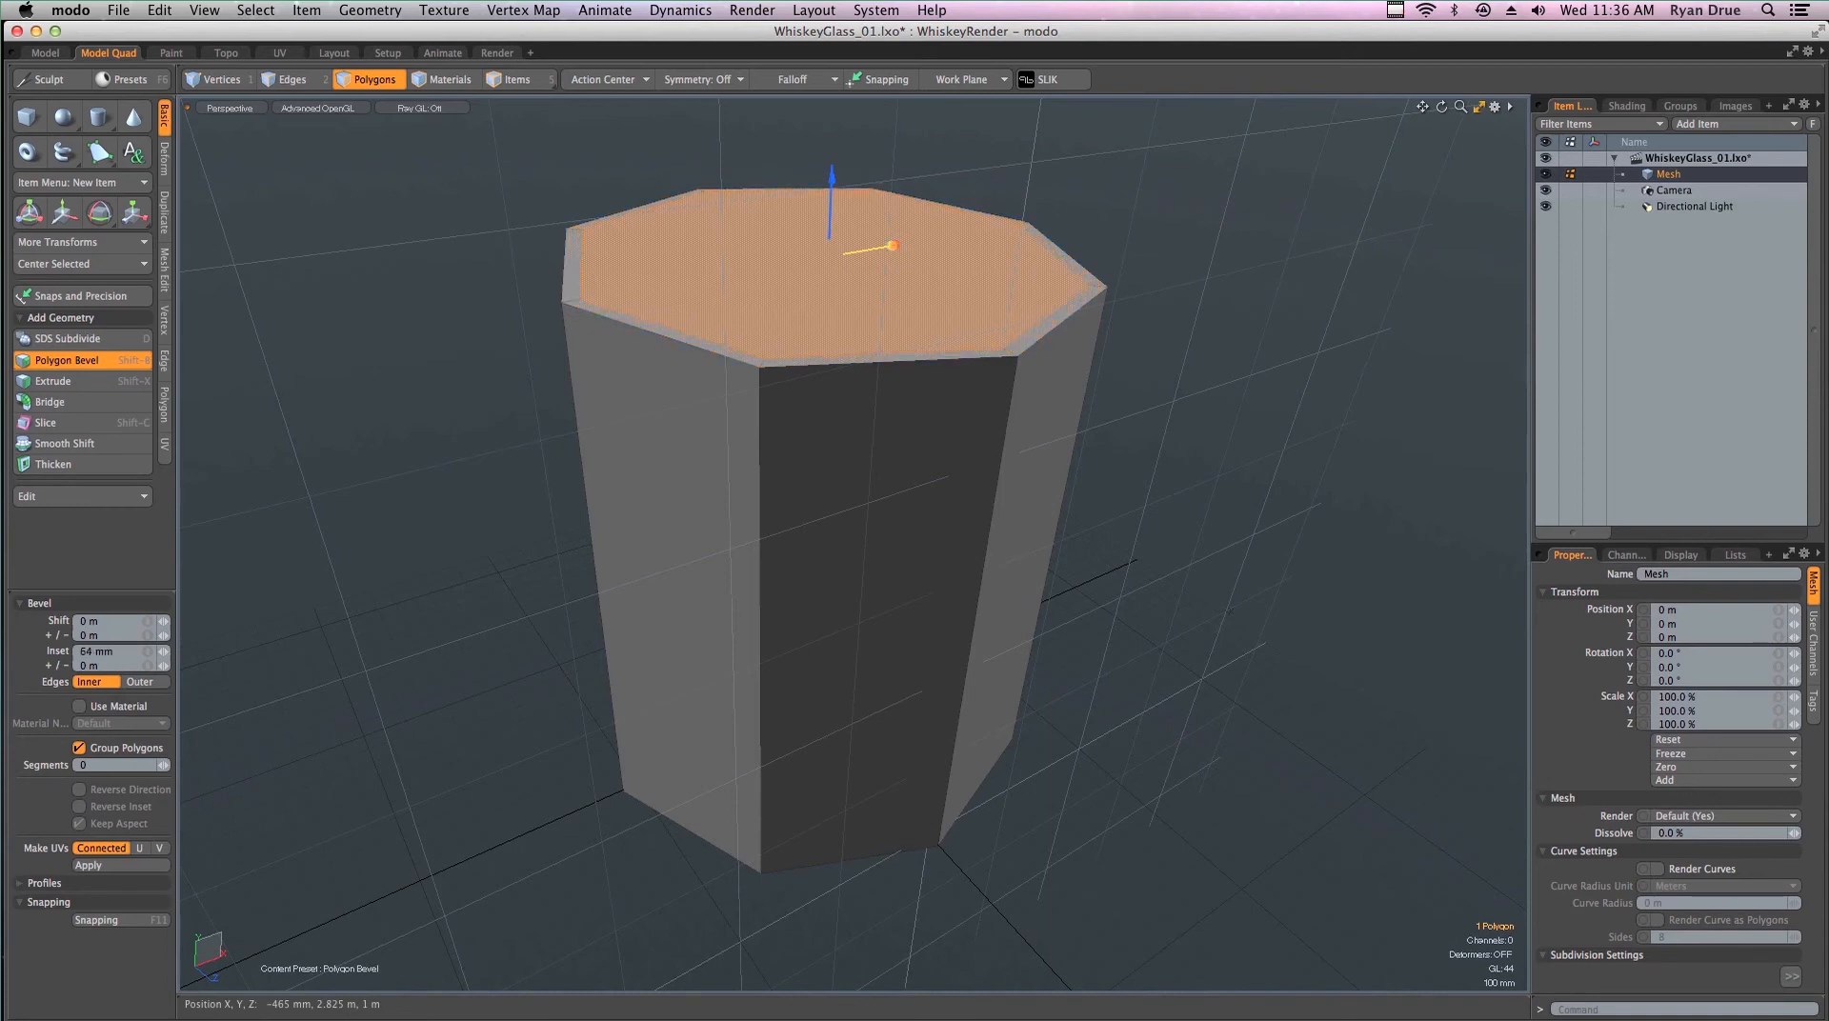
{"action": "left_click_drag", "start_coordinate": [843, 210], "coordinate": [842, 177]}
{"action": "key", "text": "super+z"}
{"action": "left_click_drag", "start_coordinate": [857, 314], "coordinate": [818, 414], "text": "alt"}
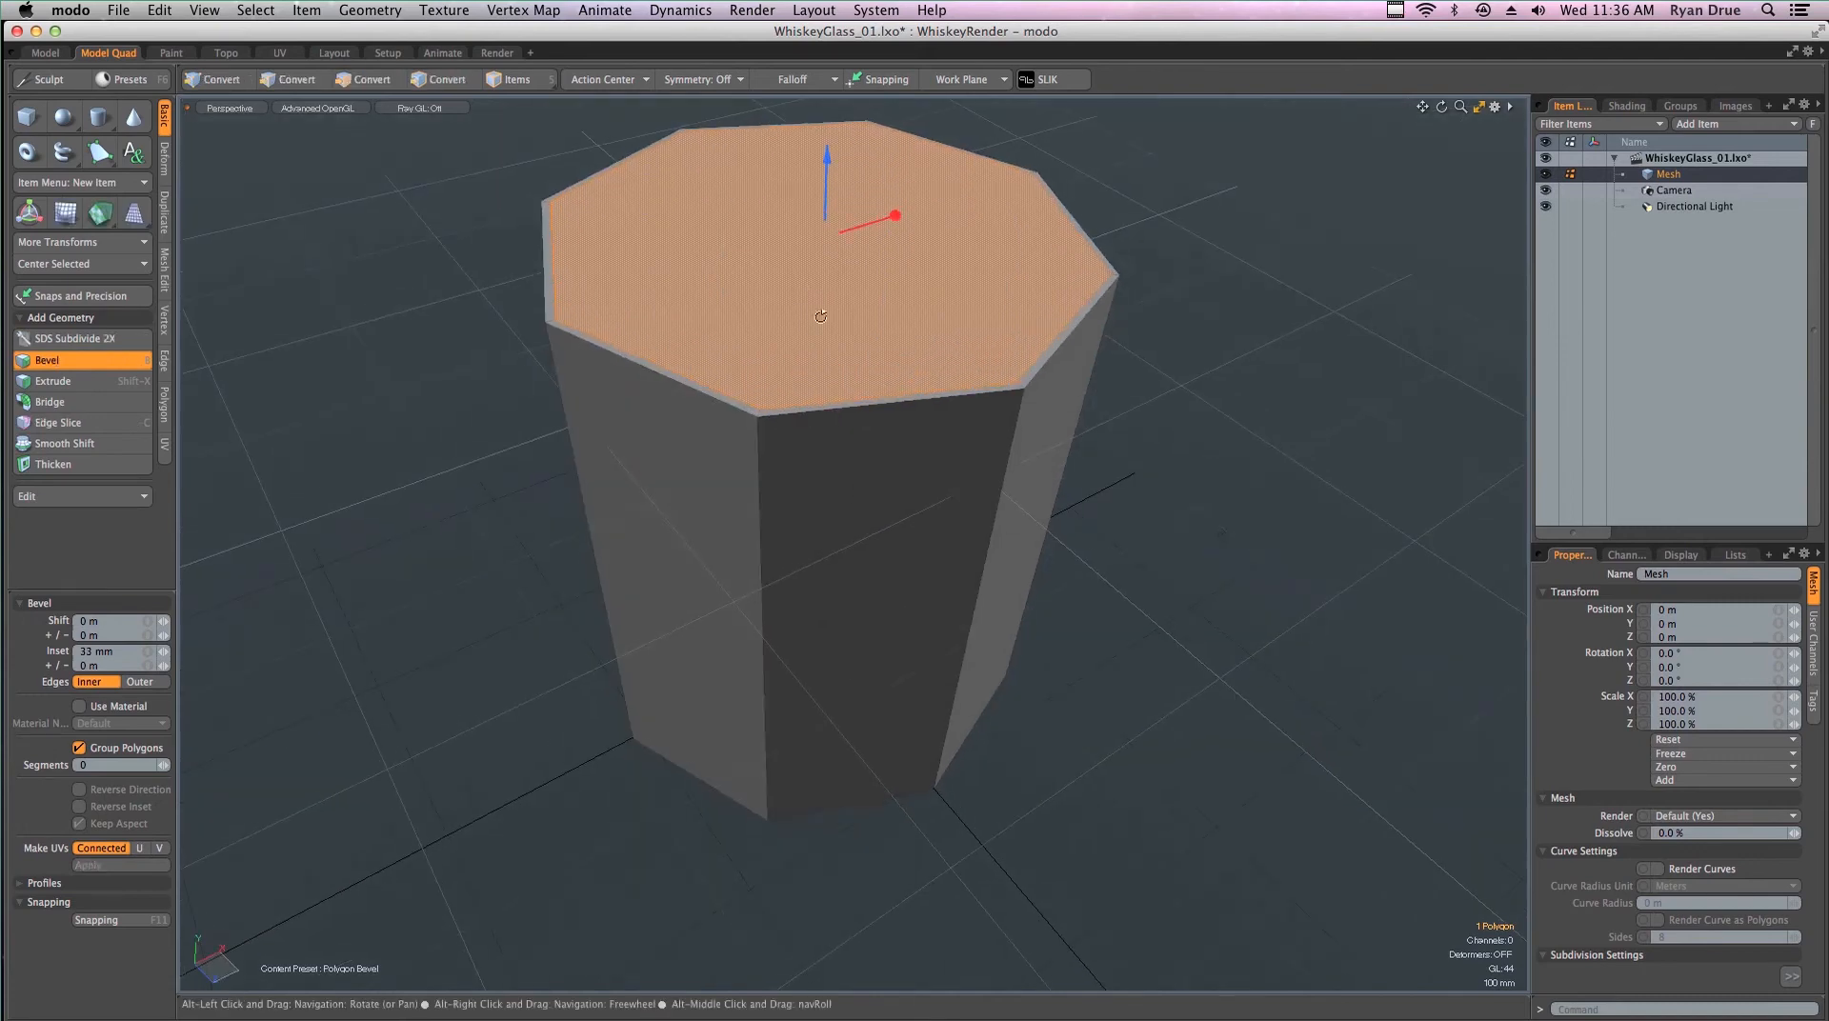
{"action": "left_click_drag", "start_coordinate": [820, 316], "coordinate": [822, 562], "text": "alt"}
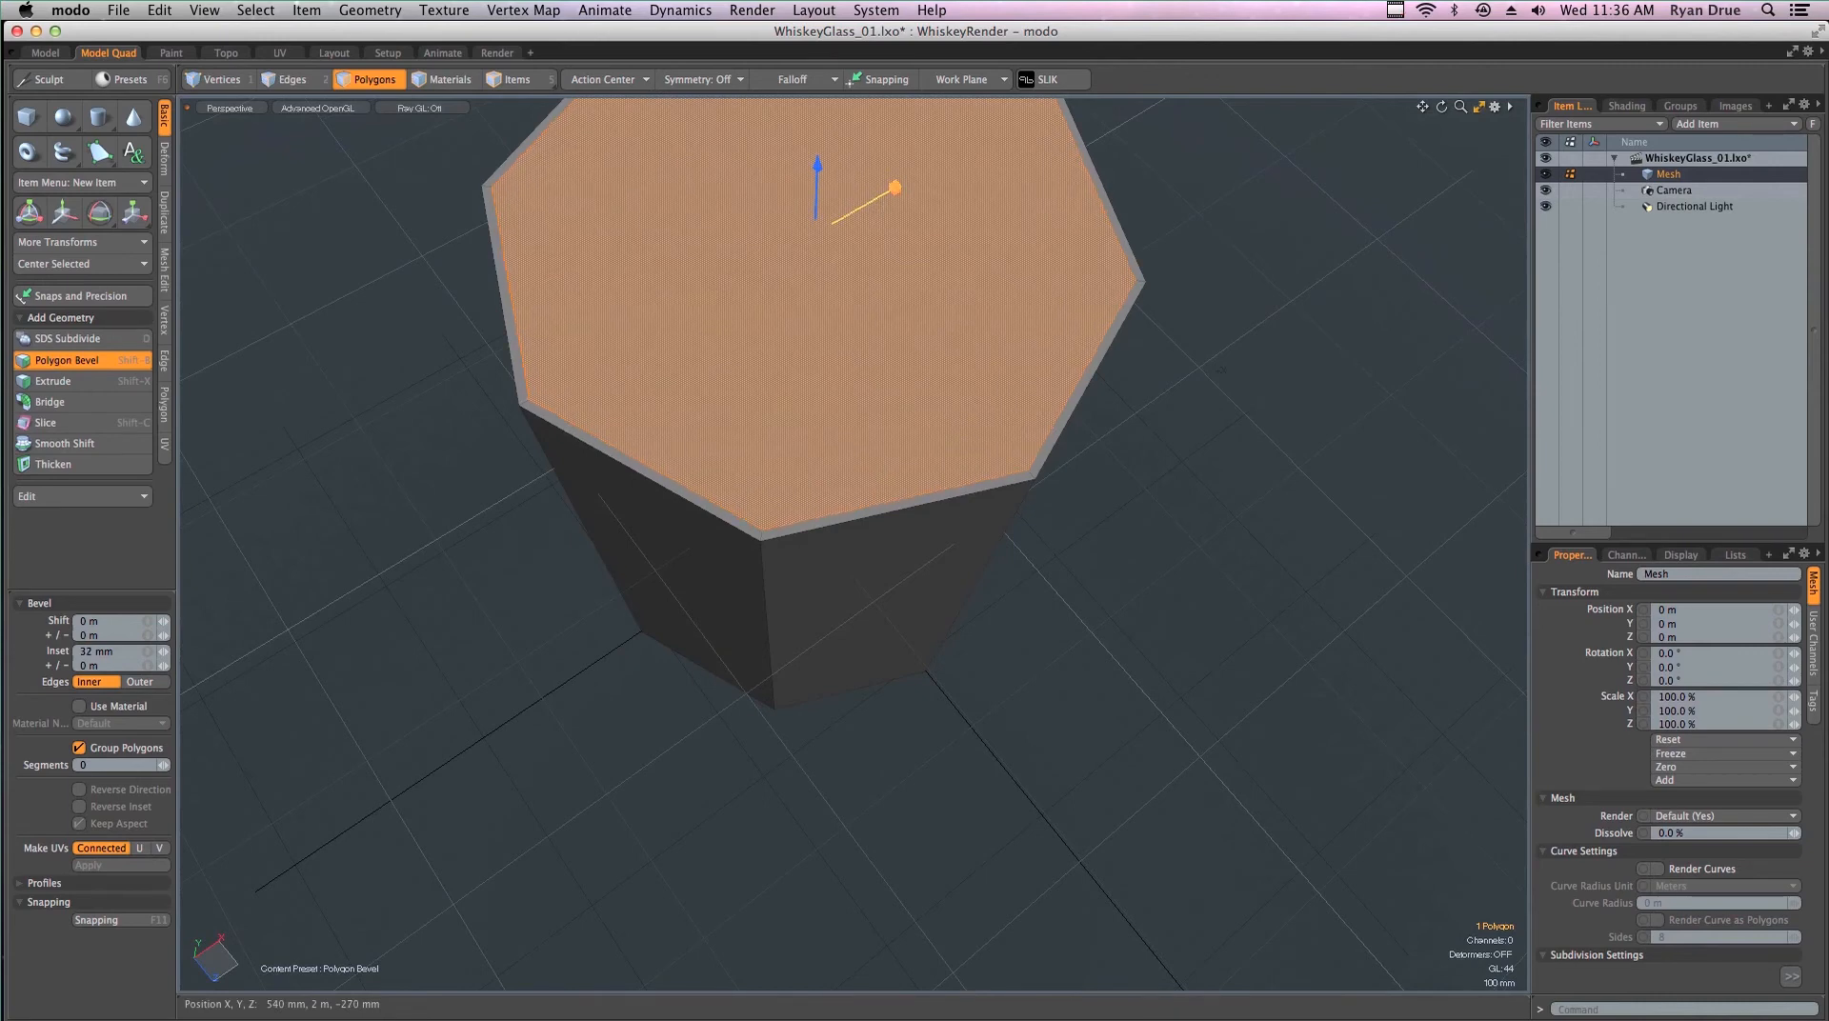
{"action": "left_click_drag", "start_coordinate": [895, 188], "coordinate": [893, 189]}
{"action": "key", "text": "space"}
{"action": "left_click_drag", "start_coordinate": [837, 396], "coordinate": [890, 204], "text": "alt"}
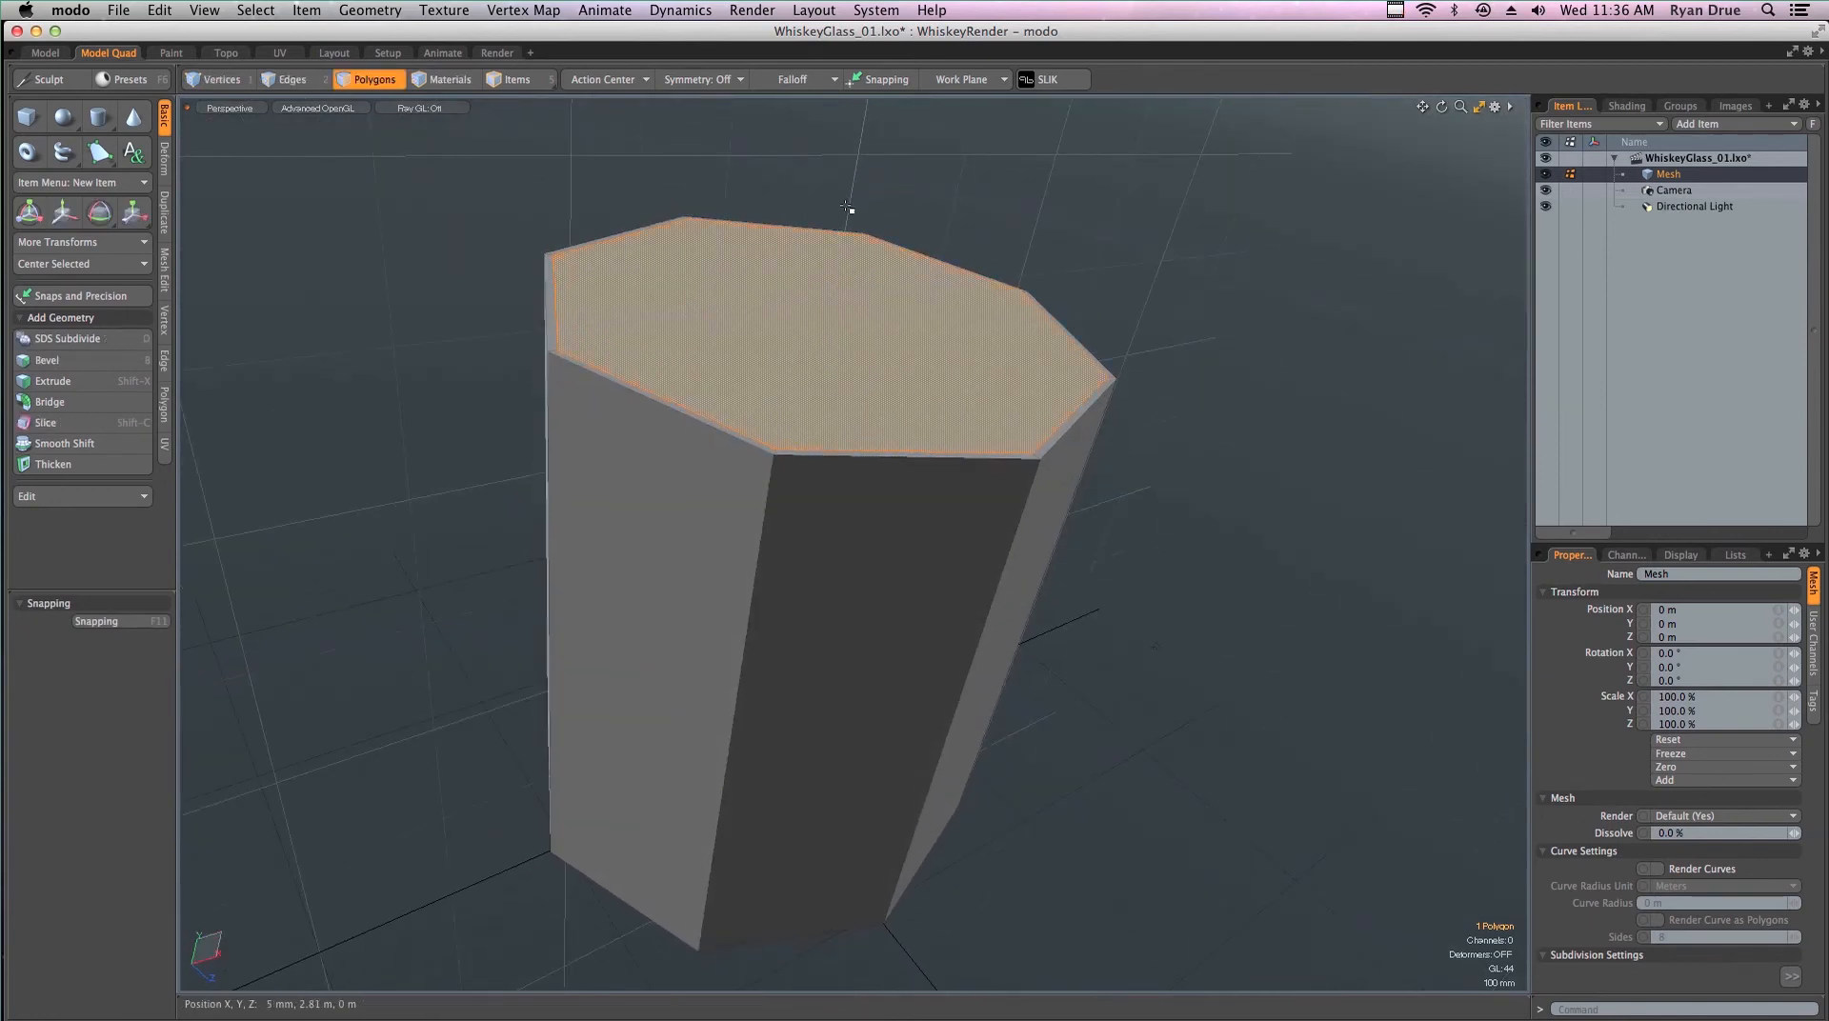
Try bevelling the inner top polygon with a shift of about -121 mm, undo it, and try out small negative insets
{"action": "key", "text": "b"}
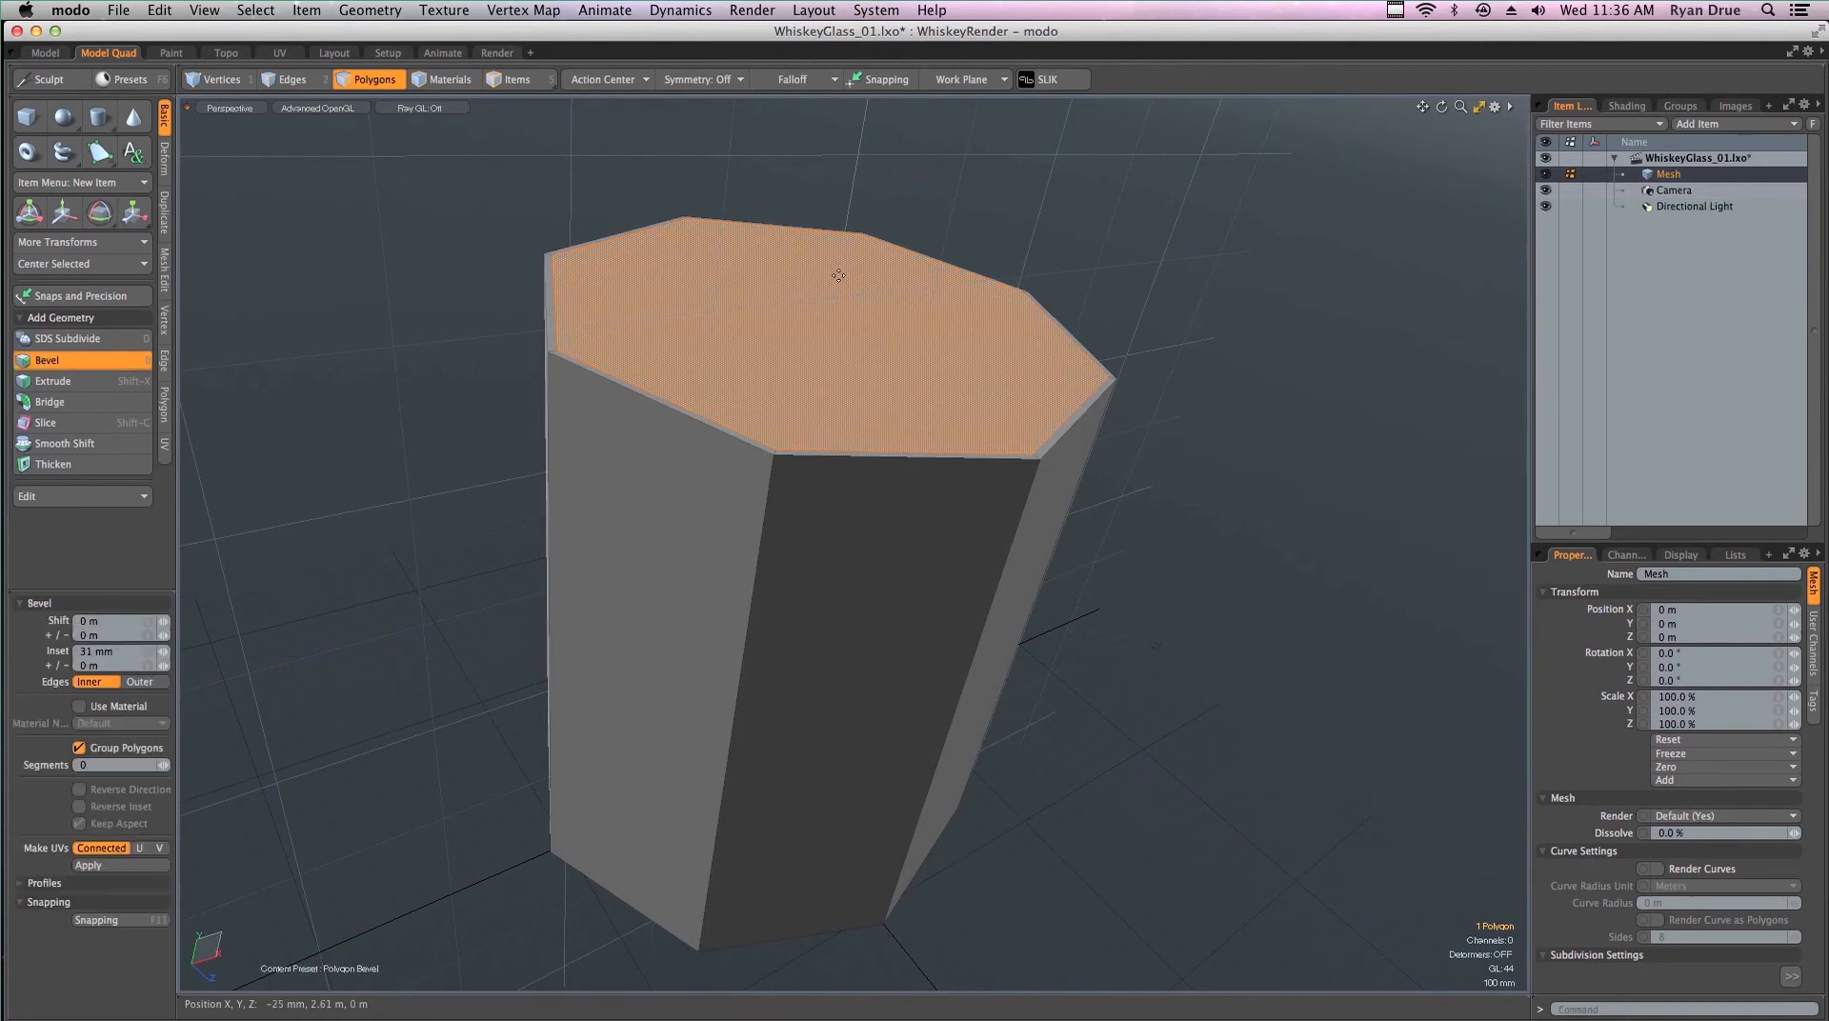
{"action": "mouse_move", "coordinate": [1021, 224]}
{"action": "left_mouse_down"}
{"action": "mouse_move", "coordinate": [1038, 227]}
{"action": "mouse_move", "coordinate": [1002, 329]}
{"action": "mouse_move", "coordinate": [991, 259]}
{"action": "mouse_move", "coordinate": [1018, 256]}
{"action": "left_mouse_up"}
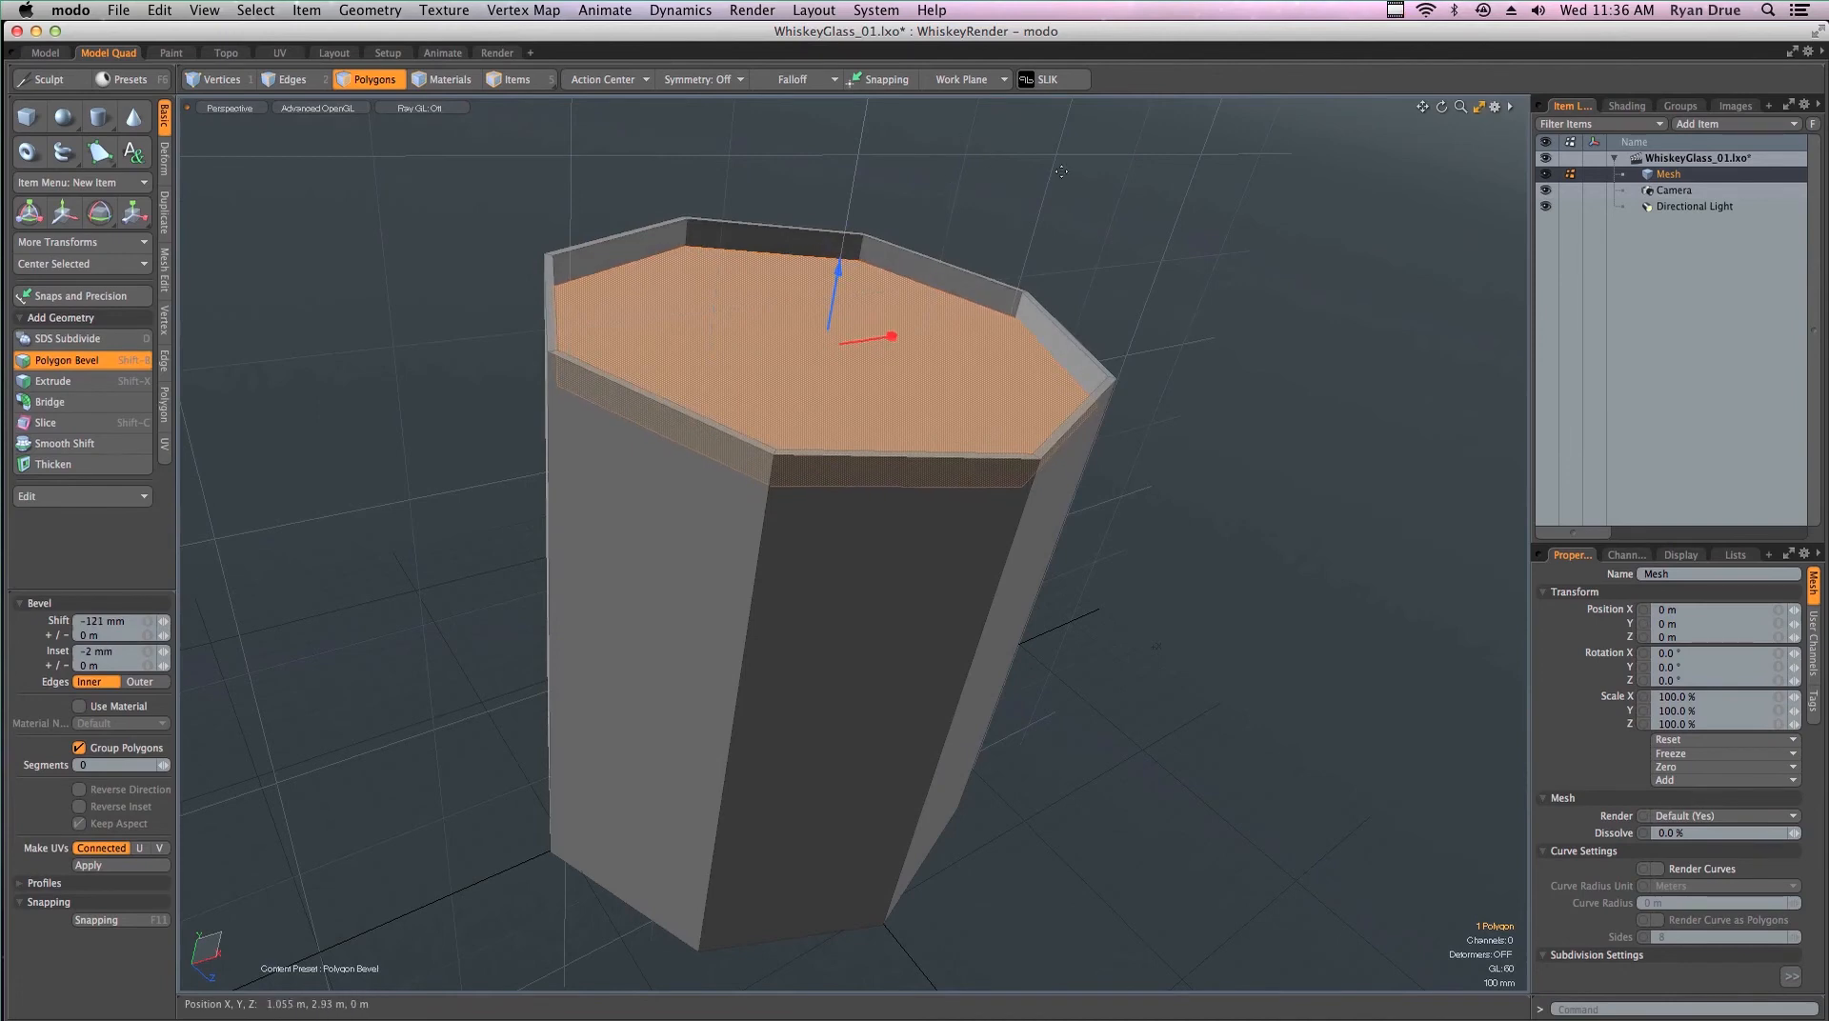
{"action": "key", "text": "super+z"}
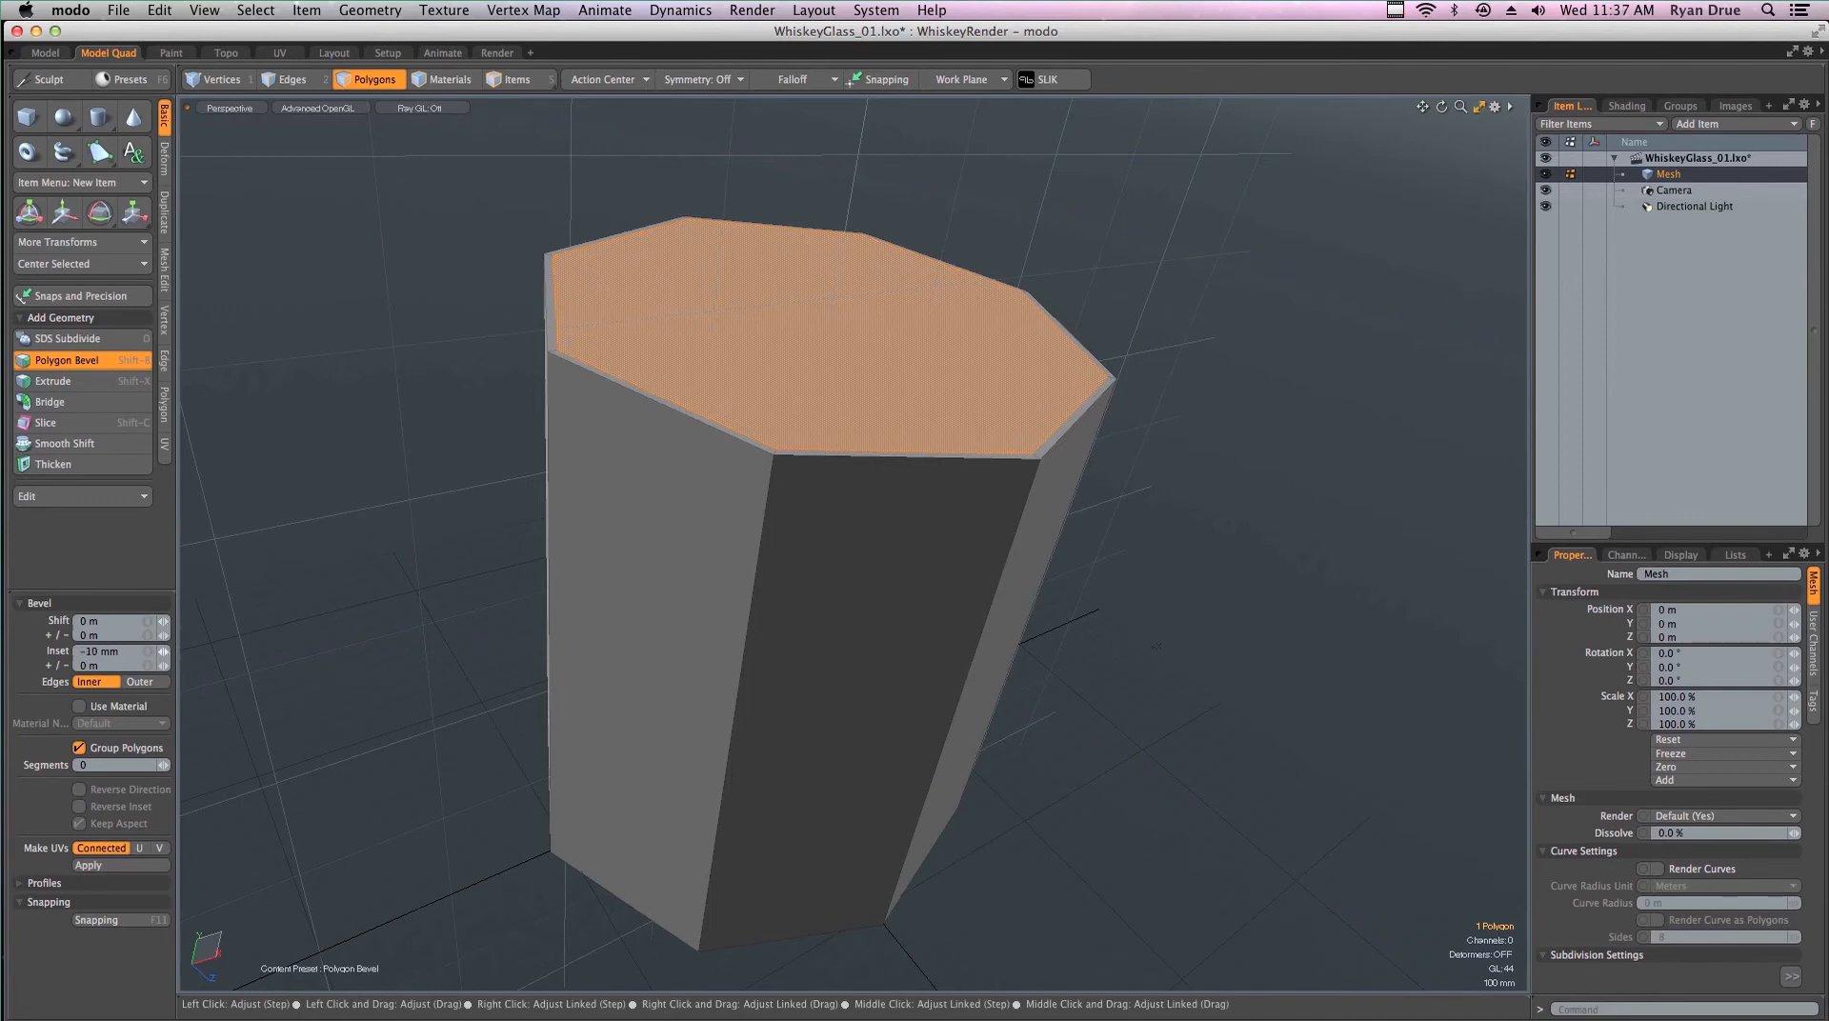
{"action": "left_click_drag", "start_coordinate": [163, 651], "coordinate": [133, 651]}
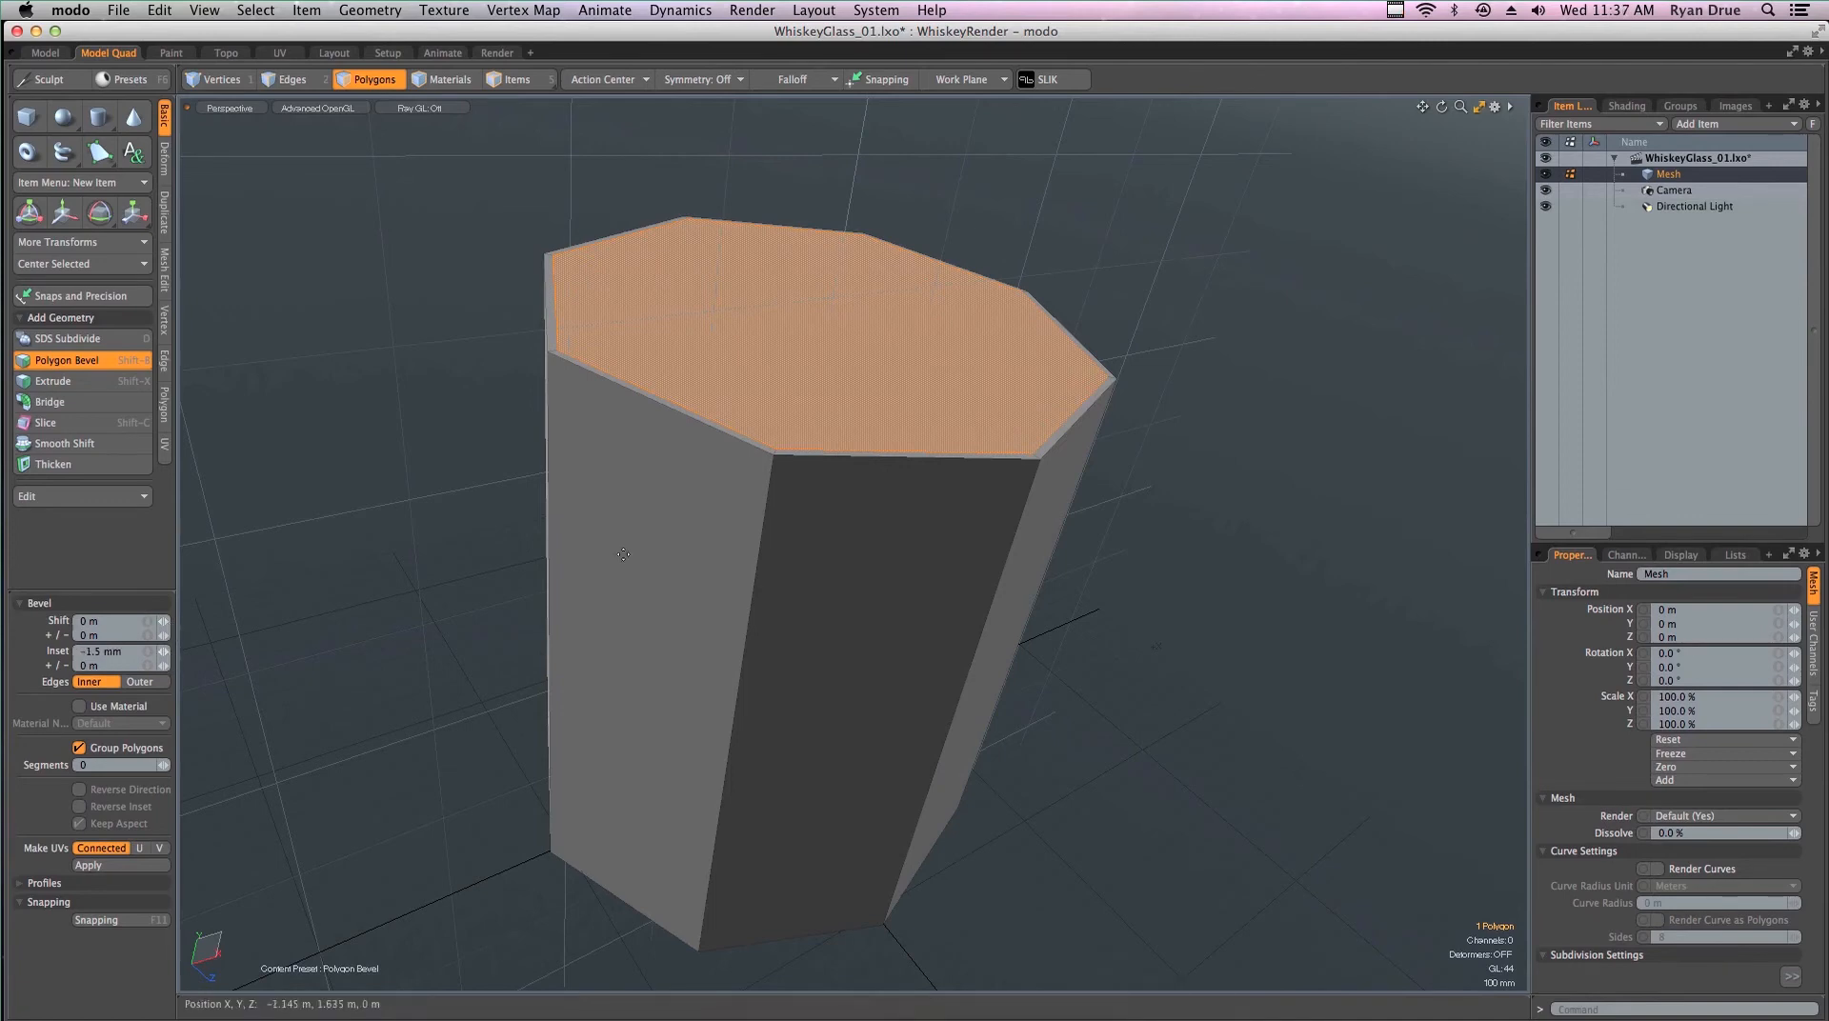
Bevel the inner top polygon down inside the cylinder with a shift of about -2.165 m and an inset of 0 m
{"action": "left_click", "coordinate": [1136, 237]}
{"action": "left_click_drag", "start_coordinate": [851, 254], "coordinate": [809, 545]}
{"action": "scroll", "coordinate": [821, 644], "scroll_direction": "down", "scroll_amount": 4}
{"action": "left_click_drag", "start_coordinate": [825, 665], "coordinate": [867, 552], "text": "alt+shift"}
Switch to Preview to compare the glass with the whiskey reference photos, then return to modo
{"action": "key", "text": "super+Tab"}
{"action": "key", "text": "super+Tab"}
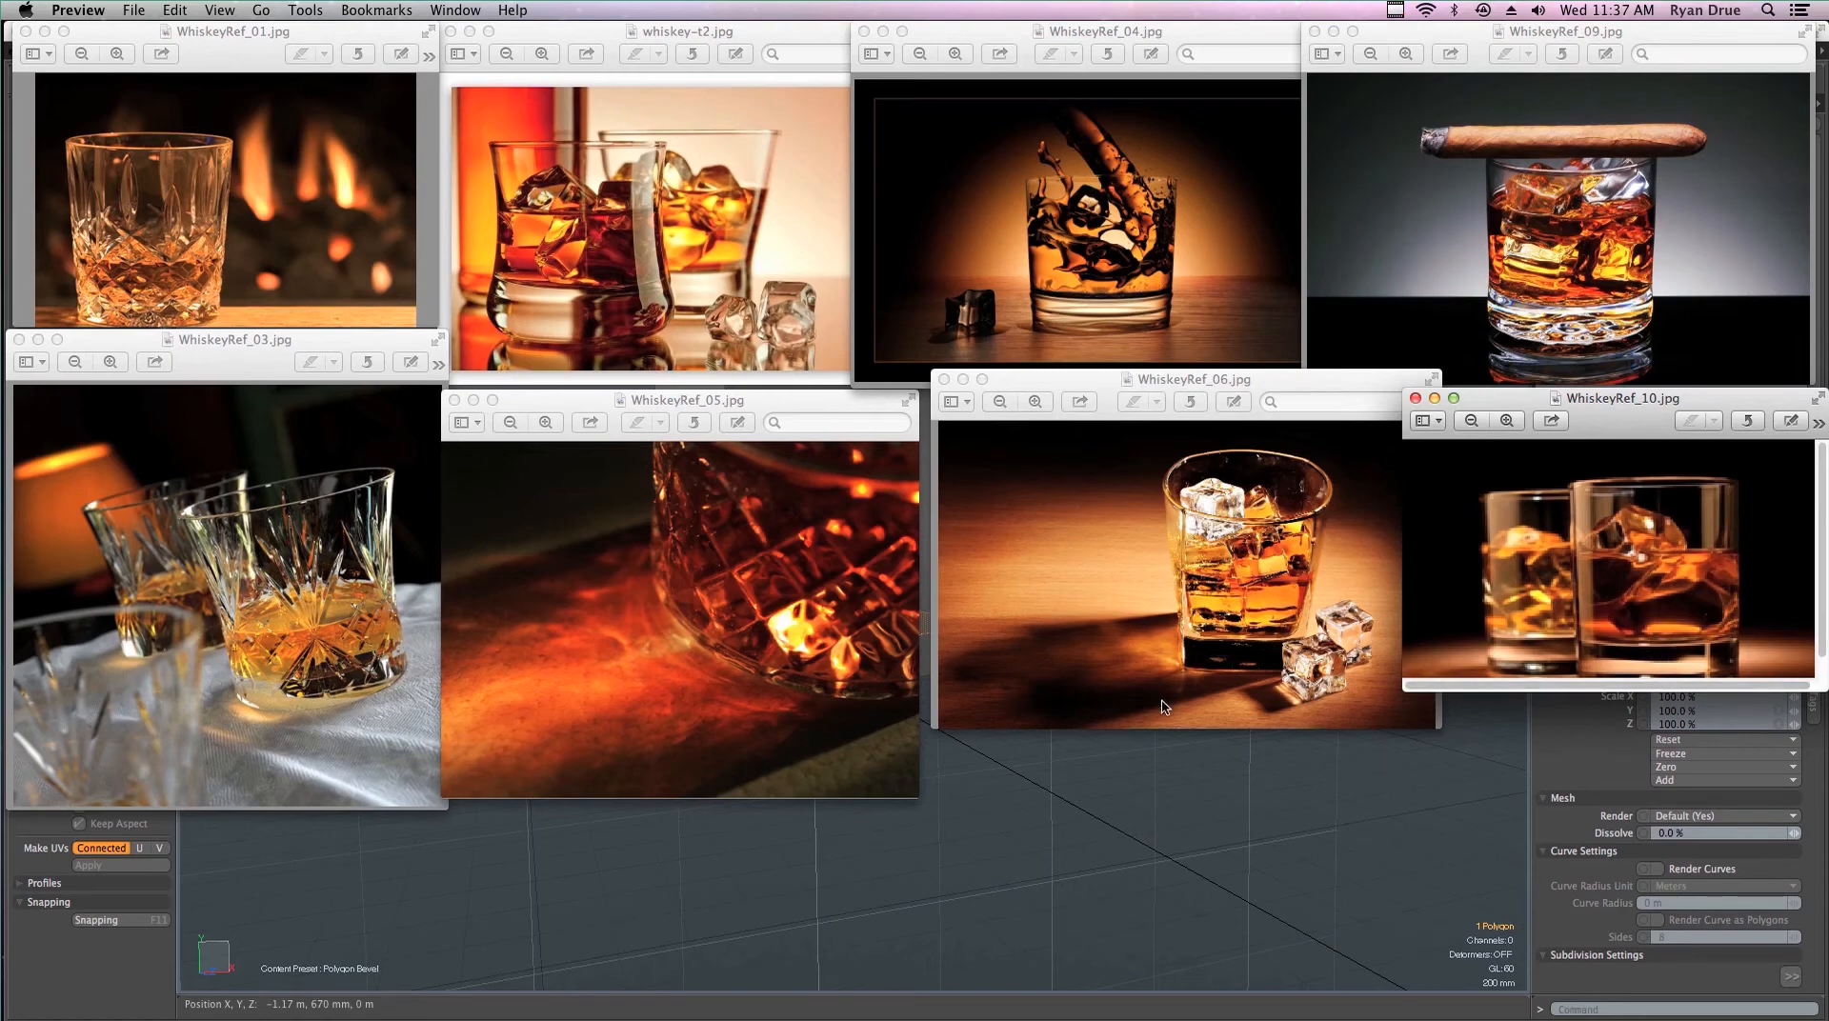
{"action": "key", "text": "super+Tab"}
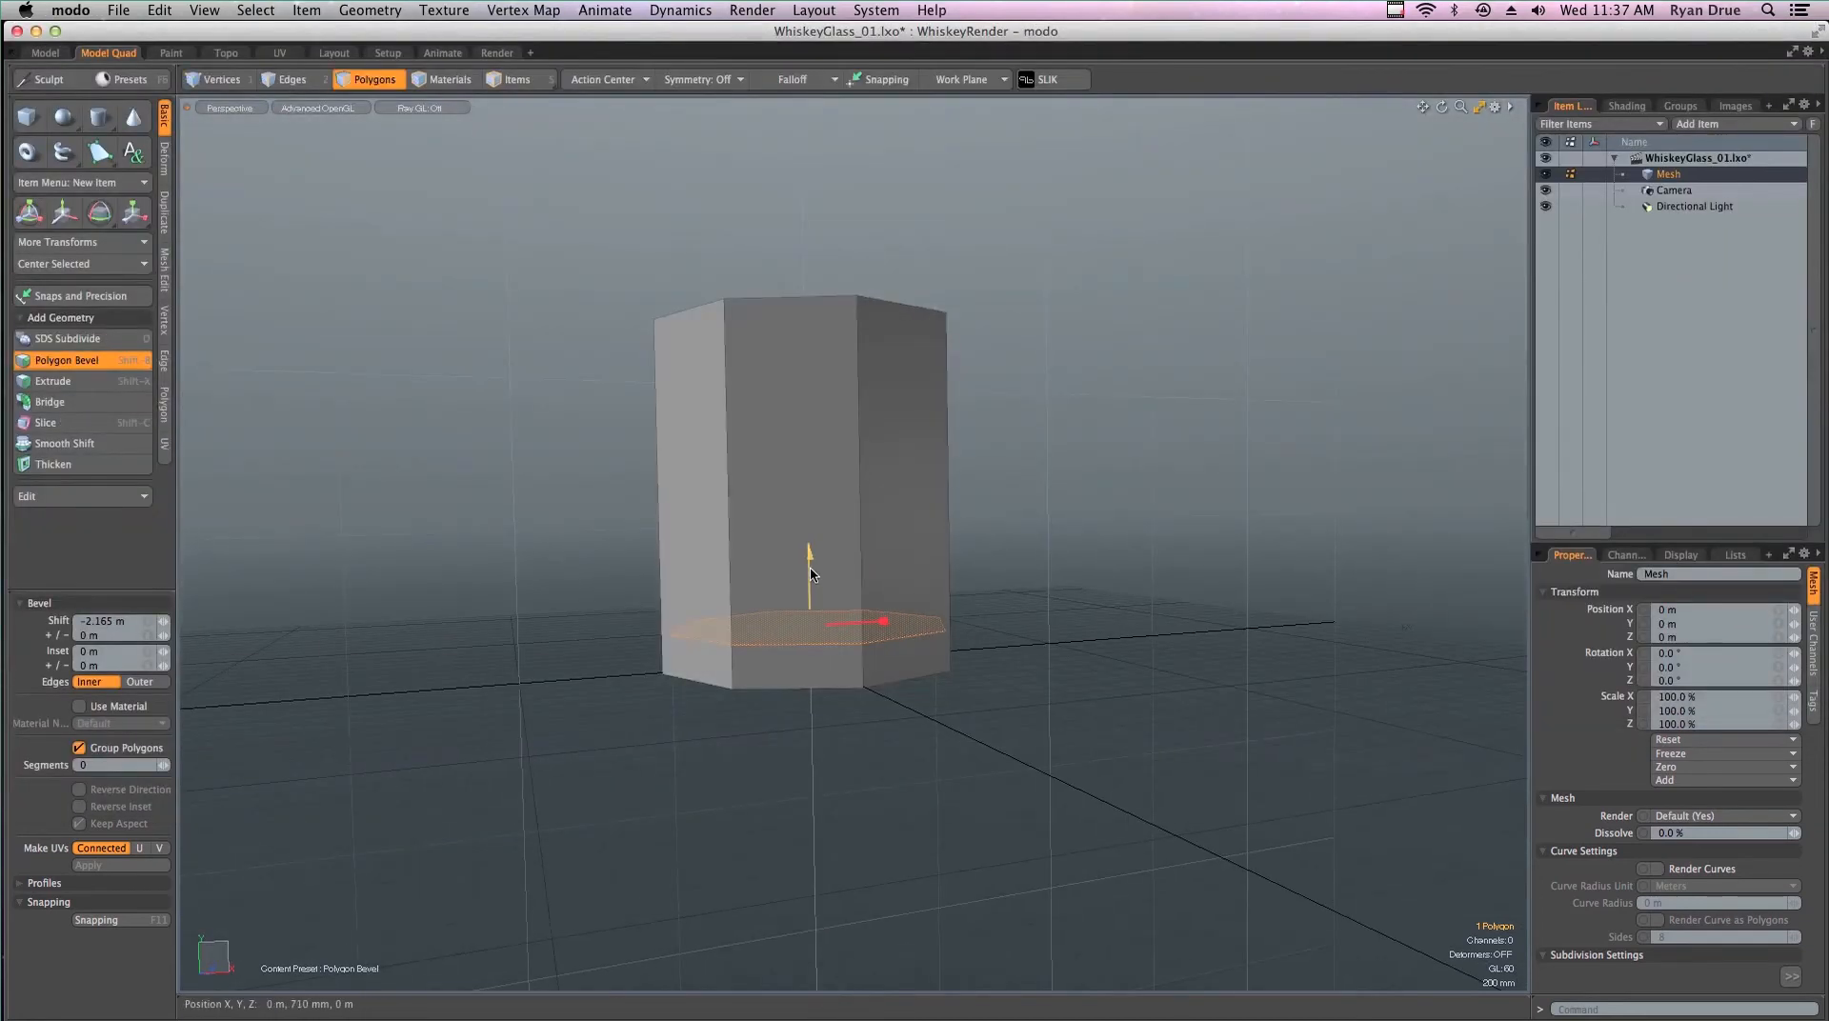
Raise the glass's inner floor by setting the bevel shift to about -2.075 m, and finish the bevel
{"action": "mouse_move", "coordinate": [811, 571]}
{"action": "left_mouse_down"}
{"action": "mouse_move", "coordinate": [811, 595]}
{"action": "mouse_move", "coordinate": [830, 536]}
{"action": "mouse_move", "coordinate": [810, 595]}
{"action": "mouse_move", "coordinate": [810, 549]}
{"action": "left_mouse_up"}
{"action": "left_click_drag", "start_coordinate": [818, 616], "coordinate": [912, 237], "text": "alt"}
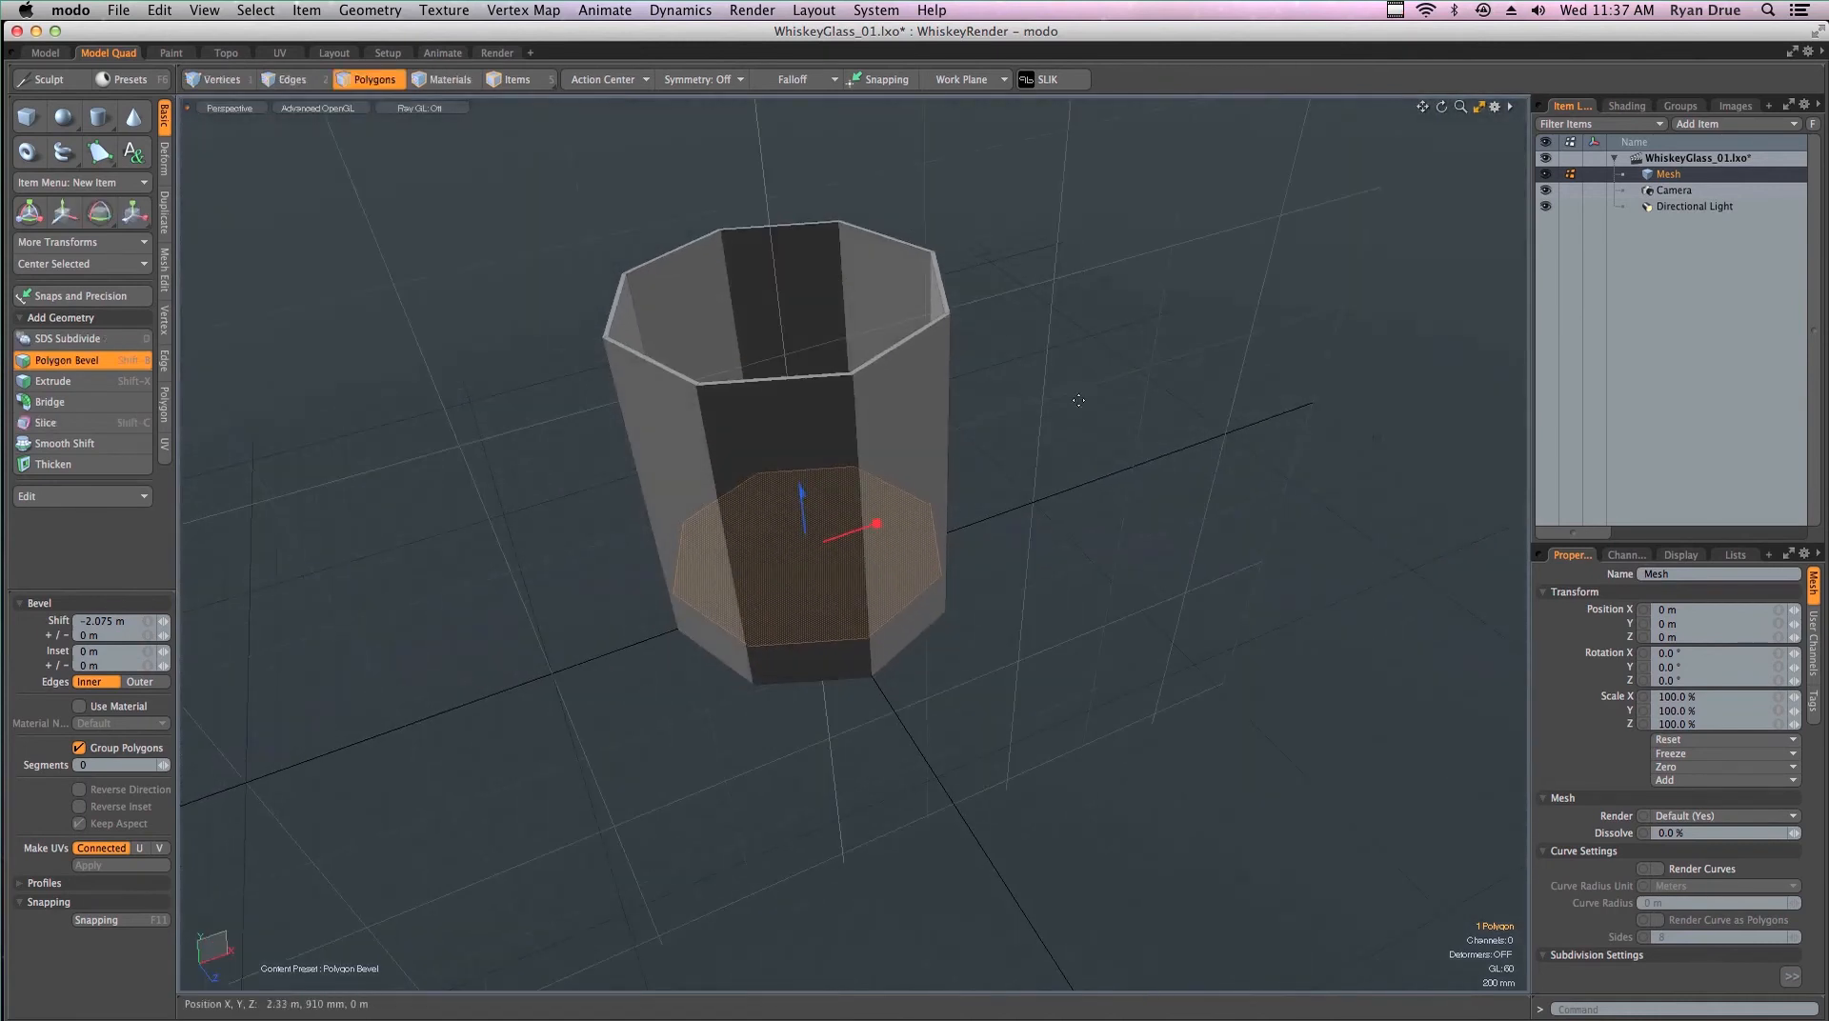
{"action": "key", "text": "space"}
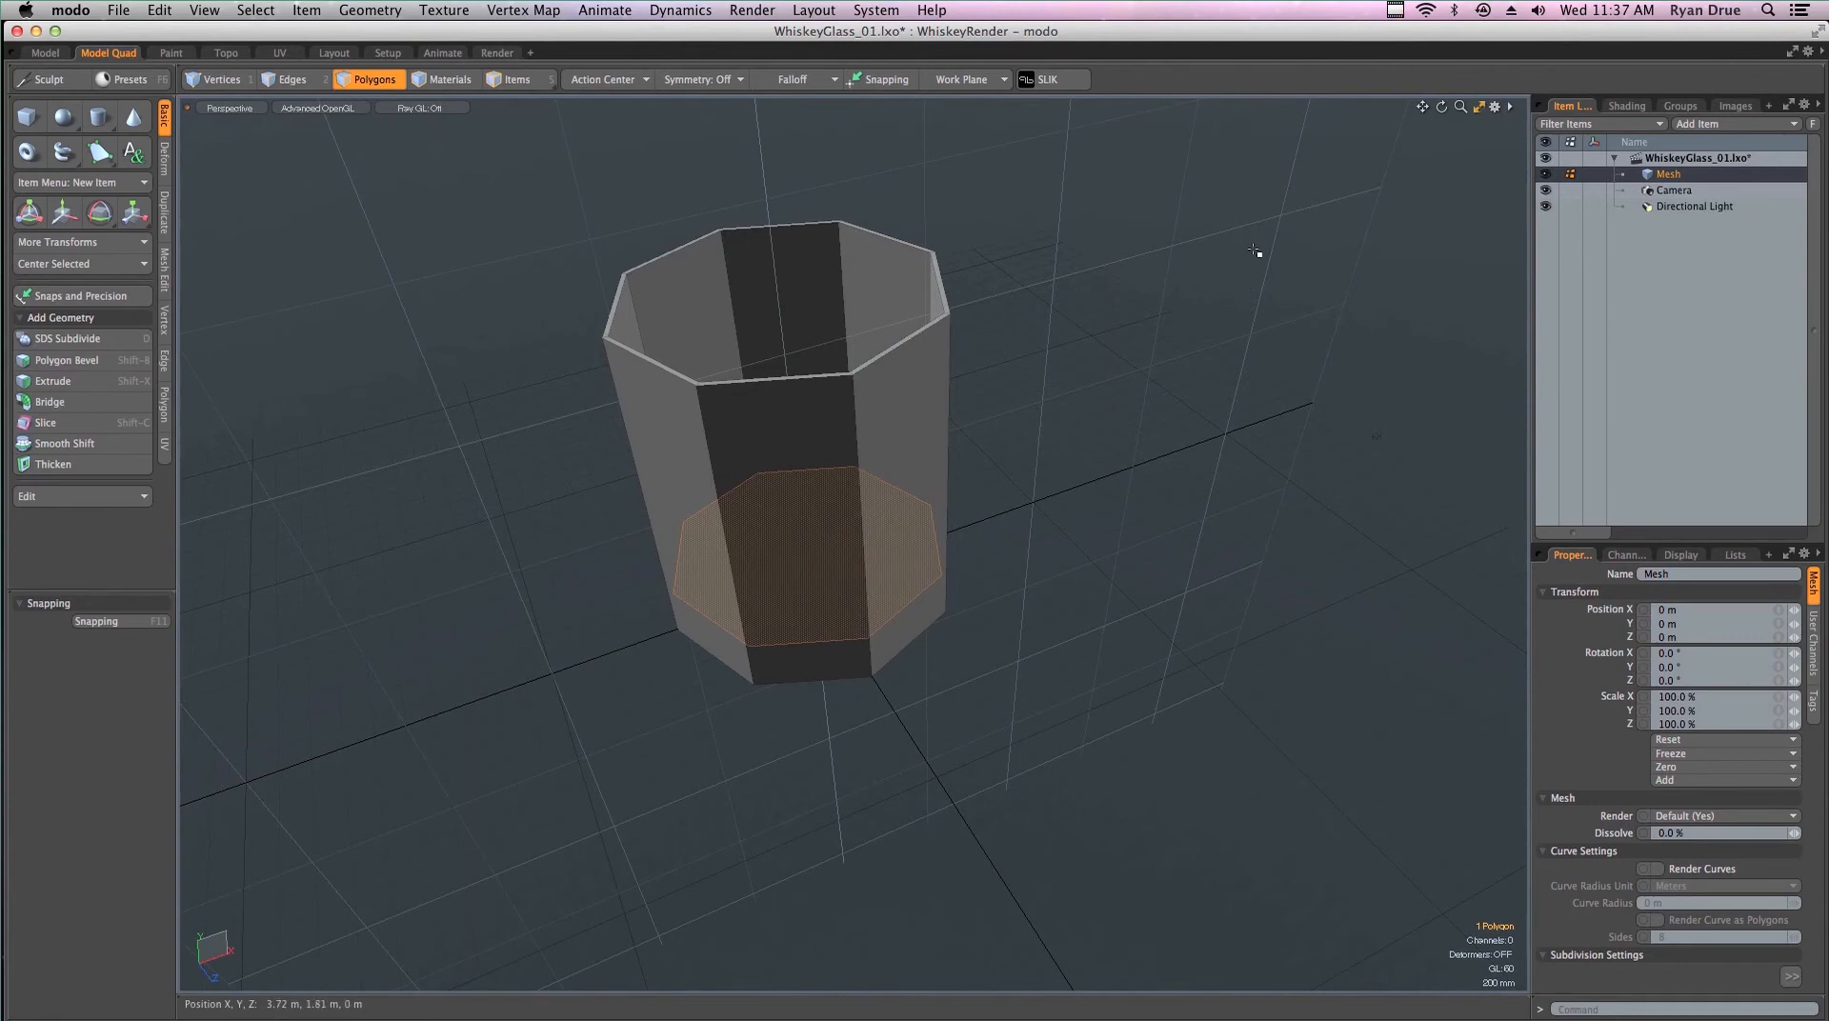
Deselect the inner floor polygon and turn on subdivision smoothing to inspect the rounded glass from outside and inside
{"action": "left_click", "coordinate": [1281, 290]}
{"action": "left_click_drag", "start_coordinate": [1188, 333], "coordinate": [1066, 580], "text": "alt"}
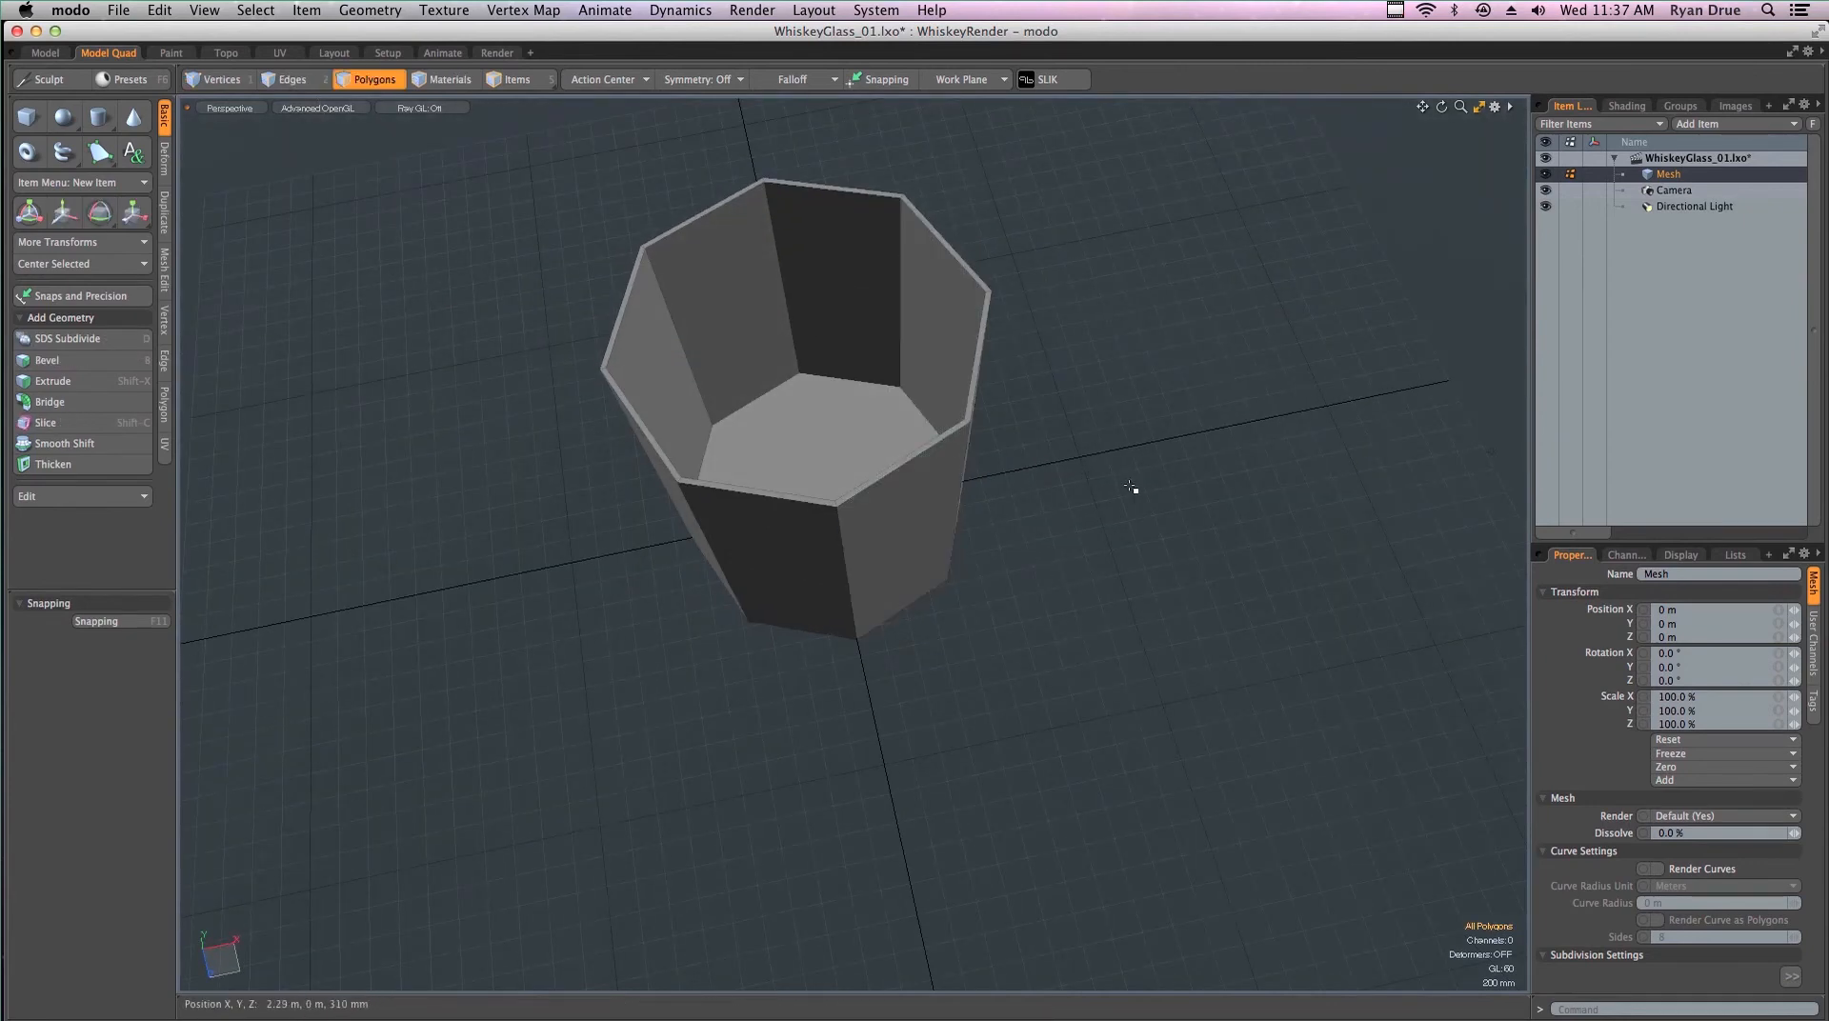
{"action": "key", "text": "Tab"}
{"action": "left_click_drag", "start_coordinate": [1180, 347], "coordinate": [616, 495], "text": "alt"}
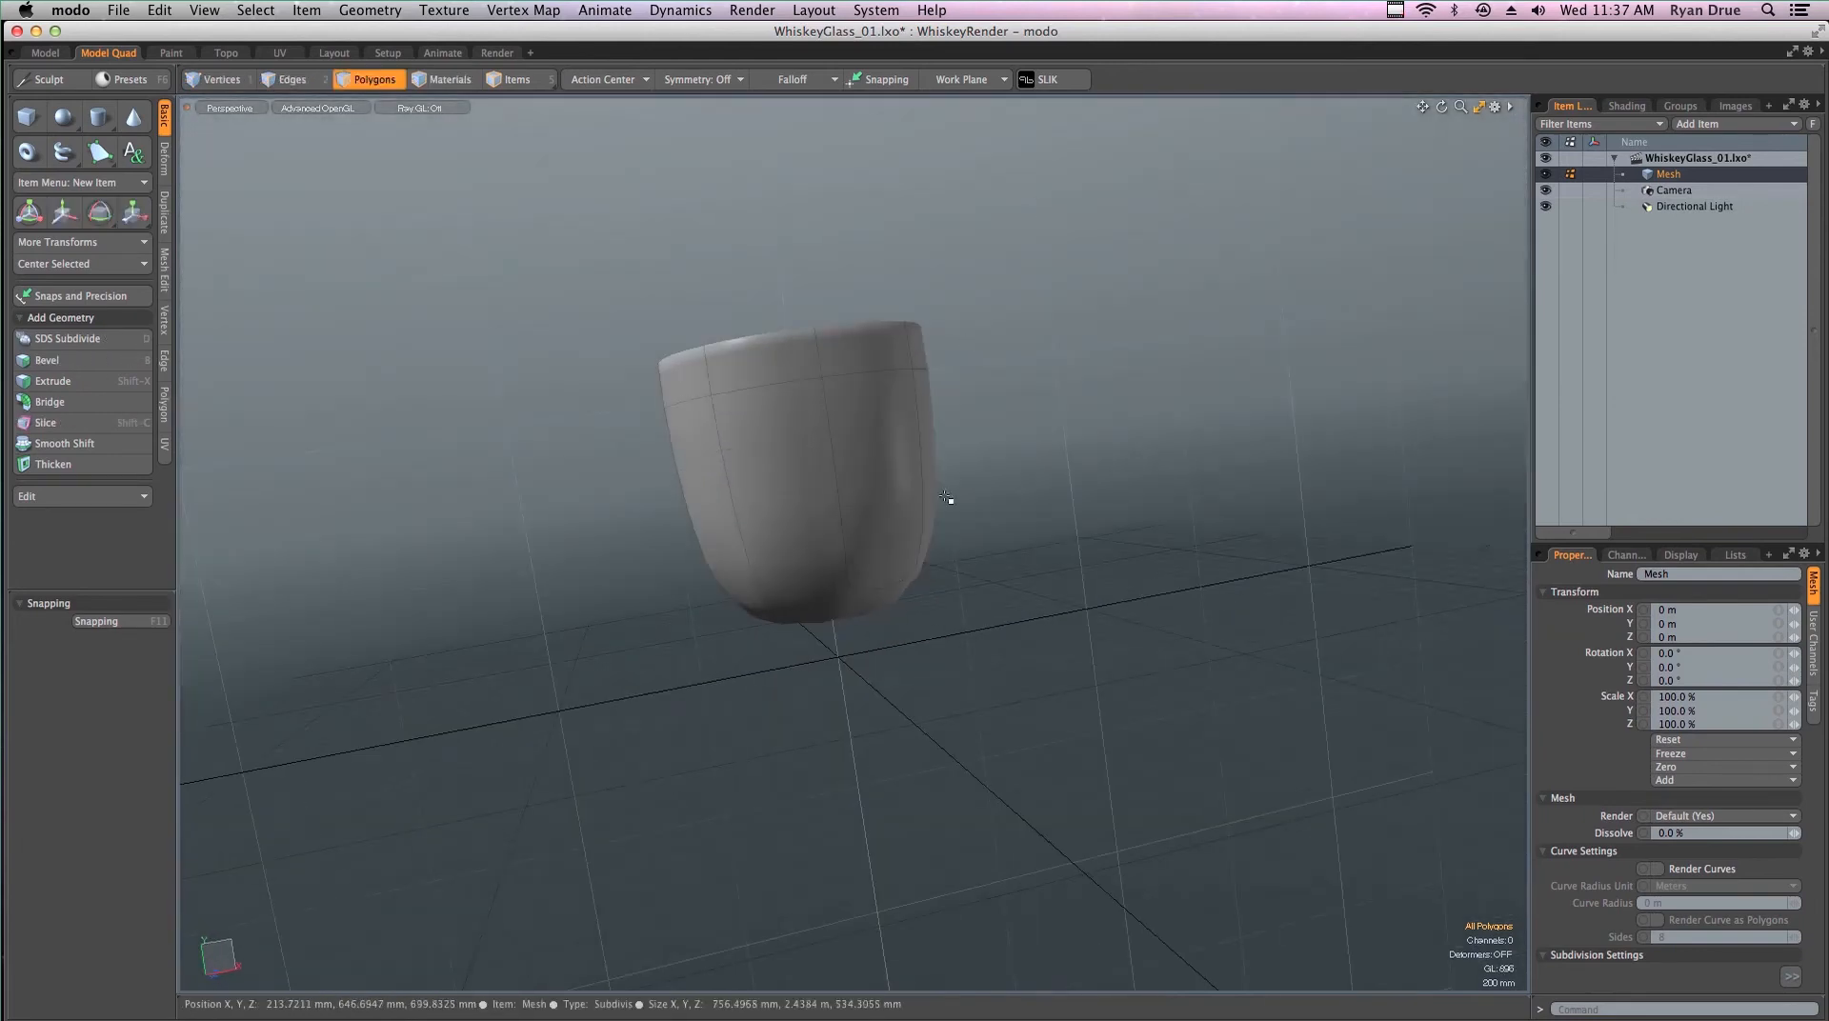
{"action": "left_click_drag", "start_coordinate": [763, 282], "coordinate": [914, 688], "text": "alt"}
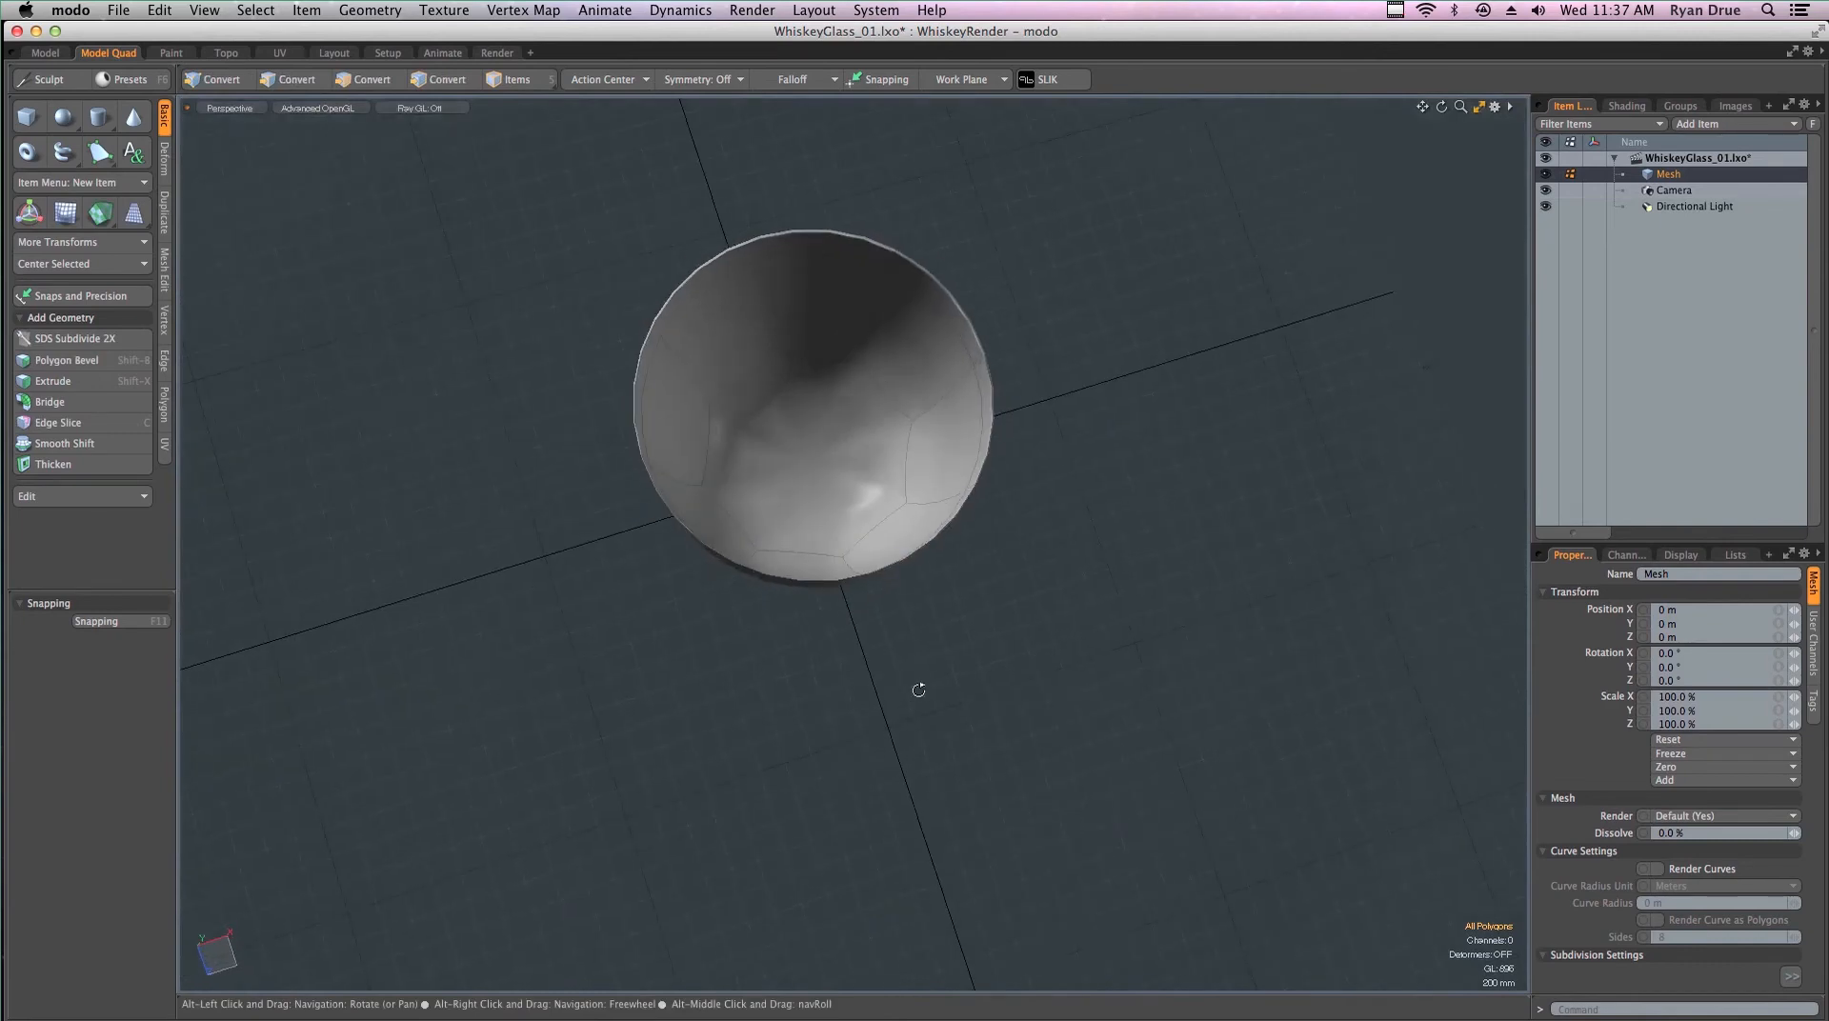
{"action": "left_click_drag", "start_coordinate": [921, 435], "coordinate": [887, 624], "text": "alt"}
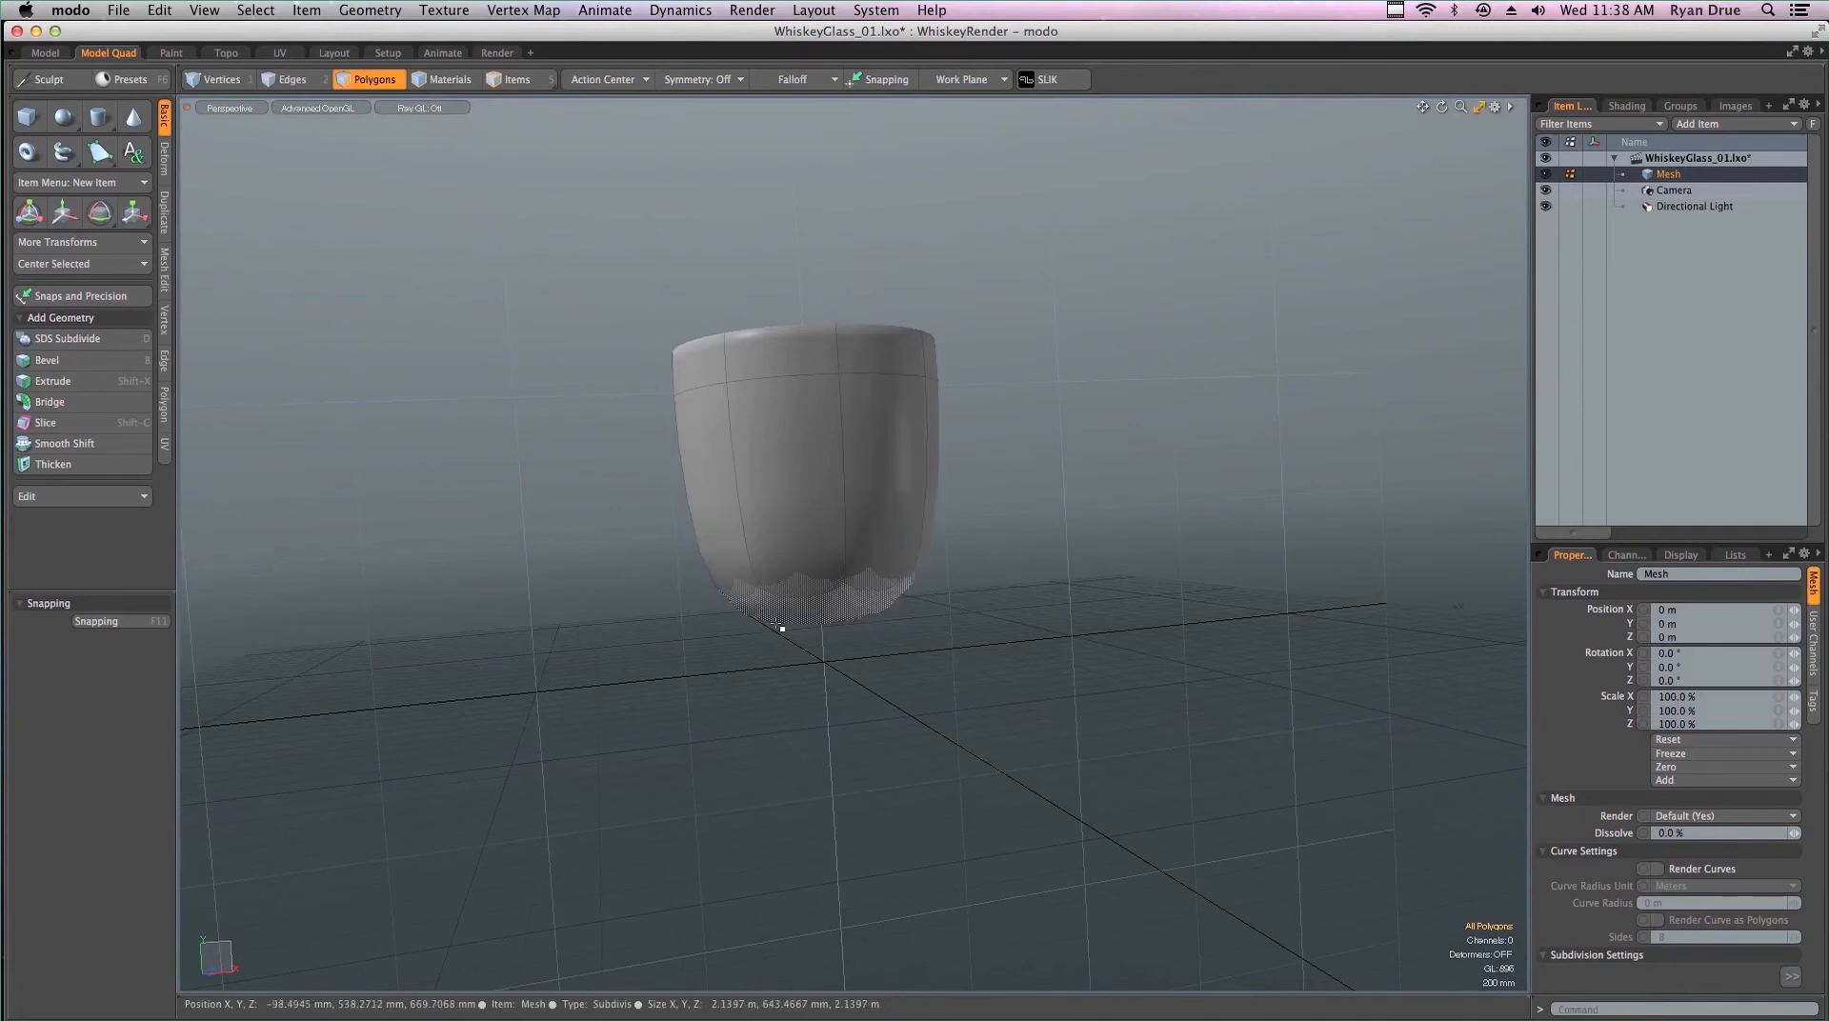
Compare the glass with and without subdivision smoothing, leave smoothing off, and examine the underside and rim of the faceted mesh
{"action": "key", "text": "Tab"}
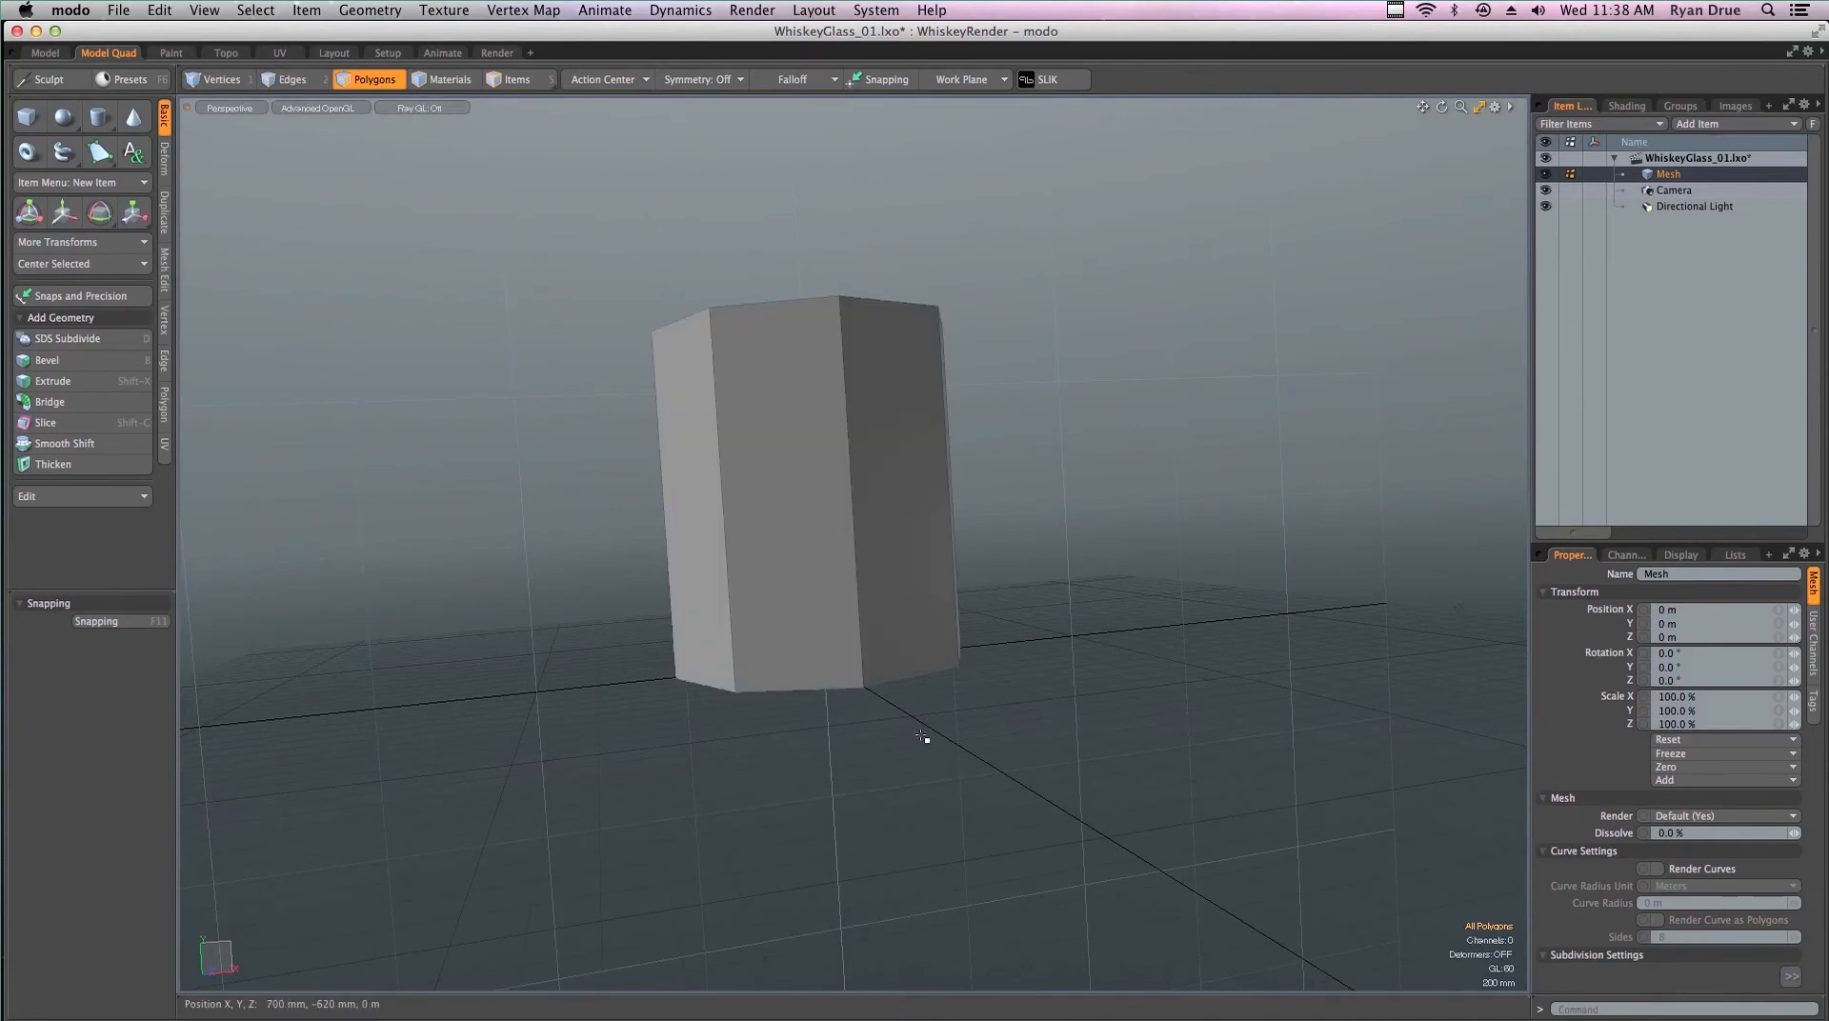
{"action": "key", "text": "Tab"}
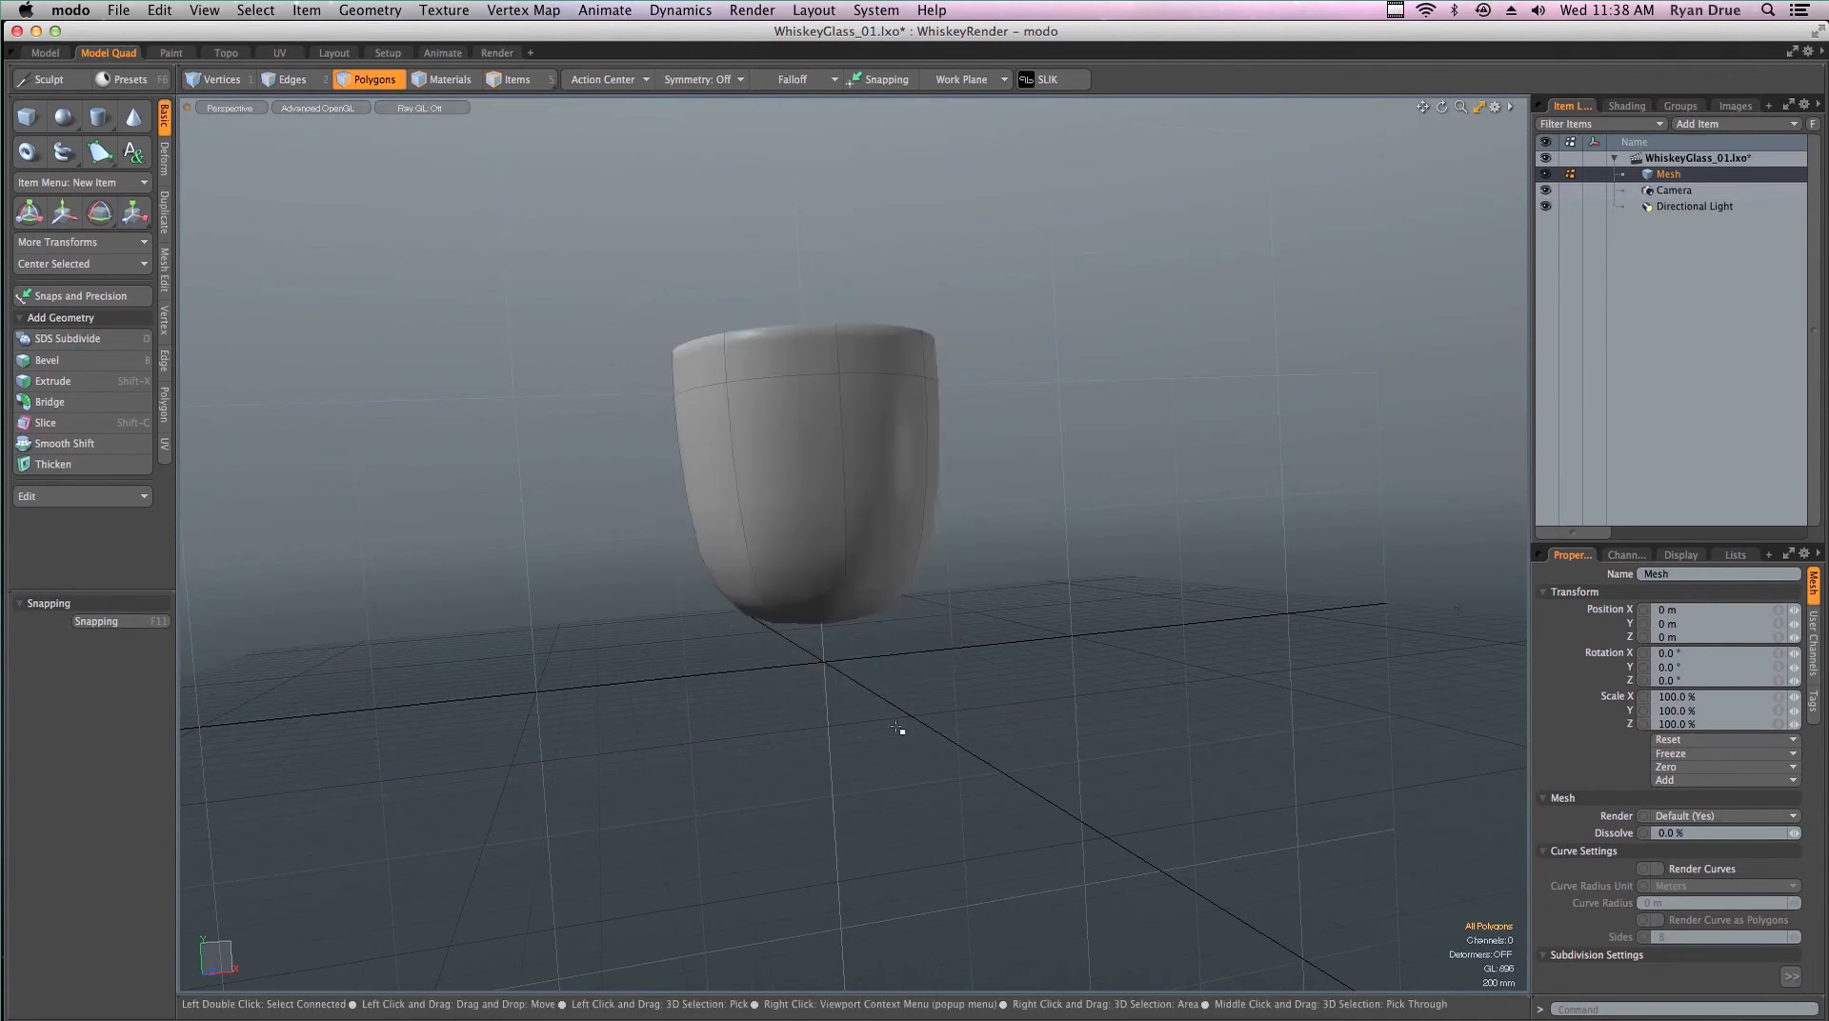
{"action": "key", "text": "Tab"}
{"action": "left_click_drag", "start_coordinate": [861, 387], "coordinate": [825, 702], "text": "alt"}
{"action": "left_click_drag", "start_coordinate": [852, 666], "coordinate": [857, 590], "text": "alt"}
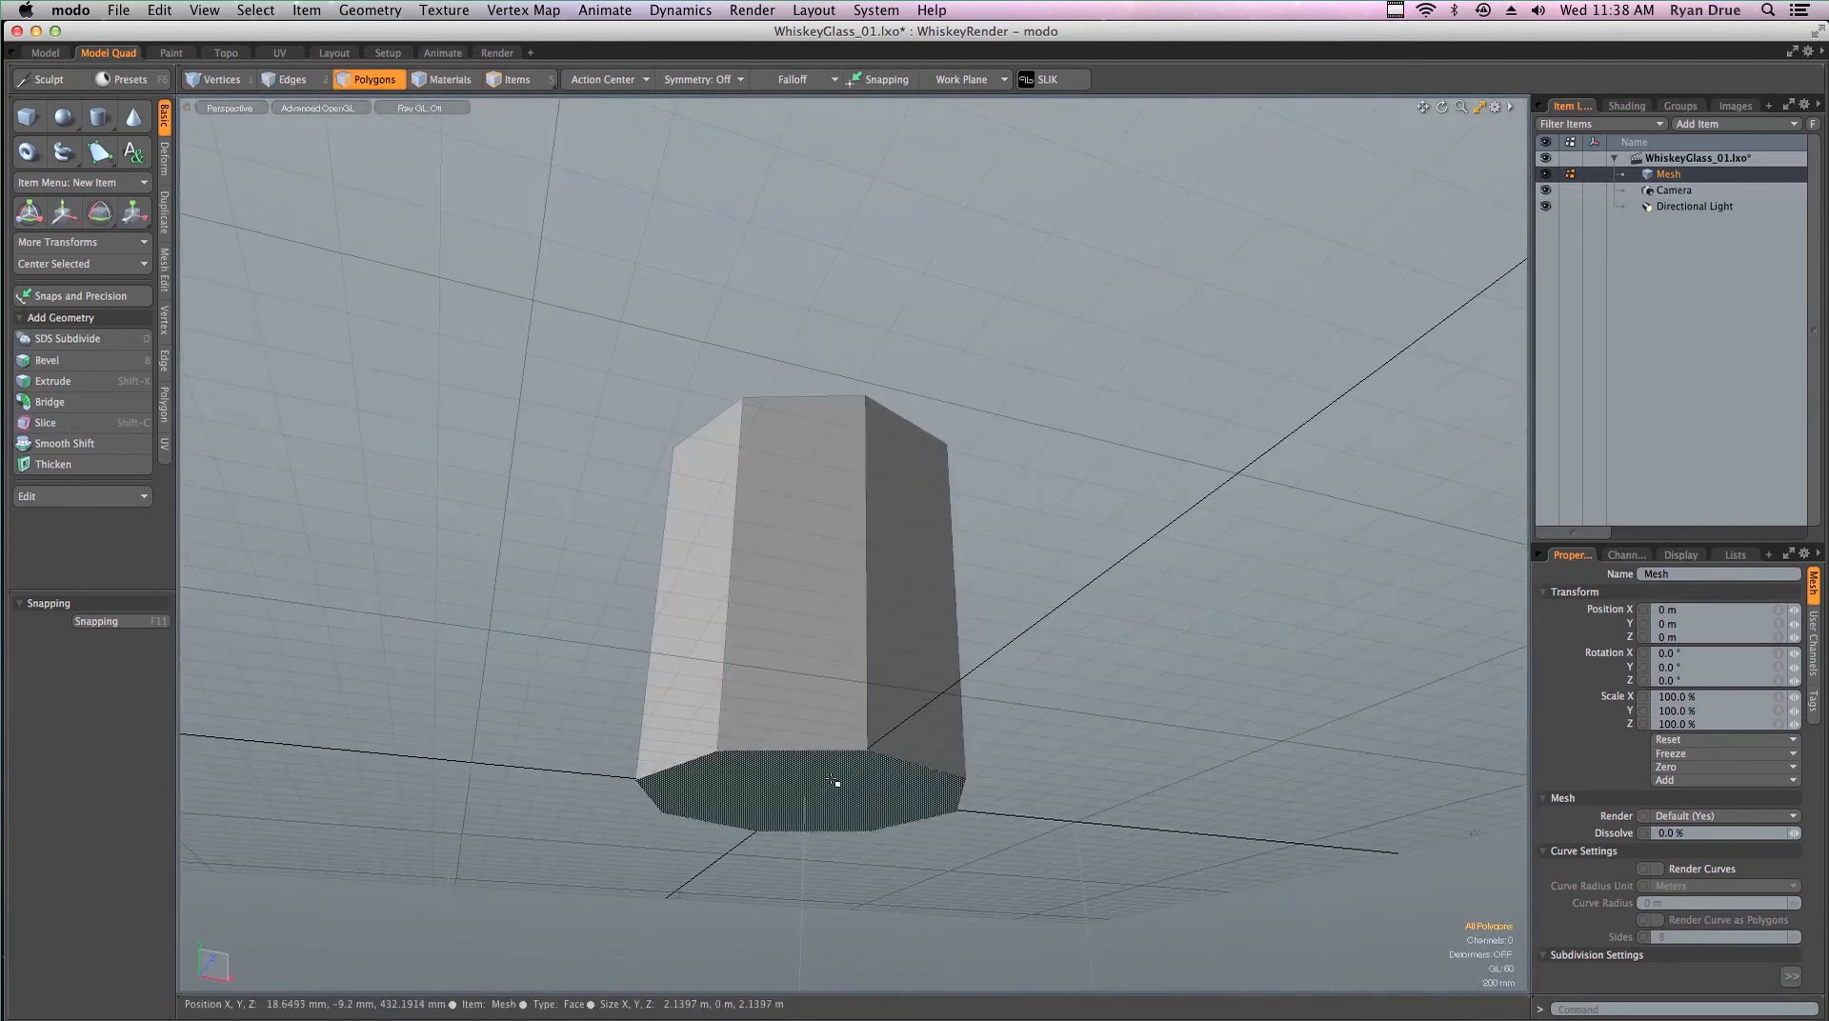
{"action": "left_click_drag", "start_coordinate": [827, 773], "coordinate": [534, 505], "text": "alt"}
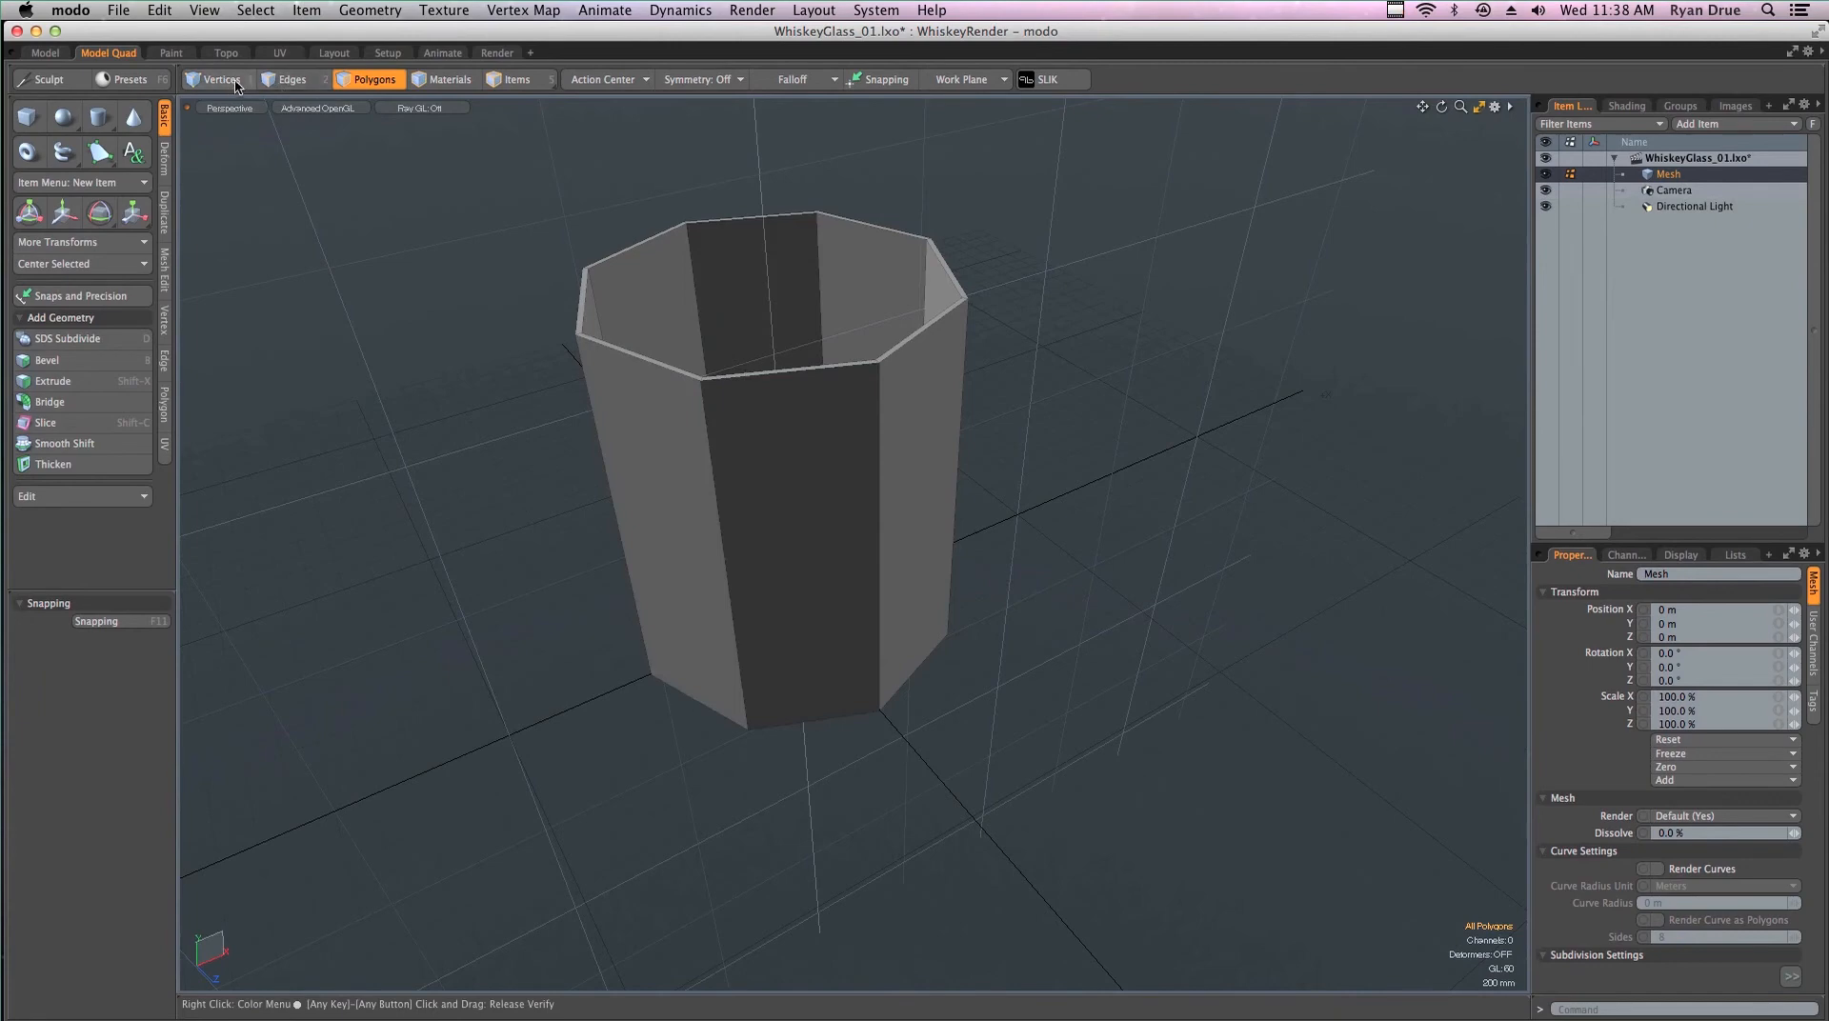
Deselect the glass's rim edges and leave the mesh in edge selection mode
{"action": "left_click", "coordinate": [323, 87]}
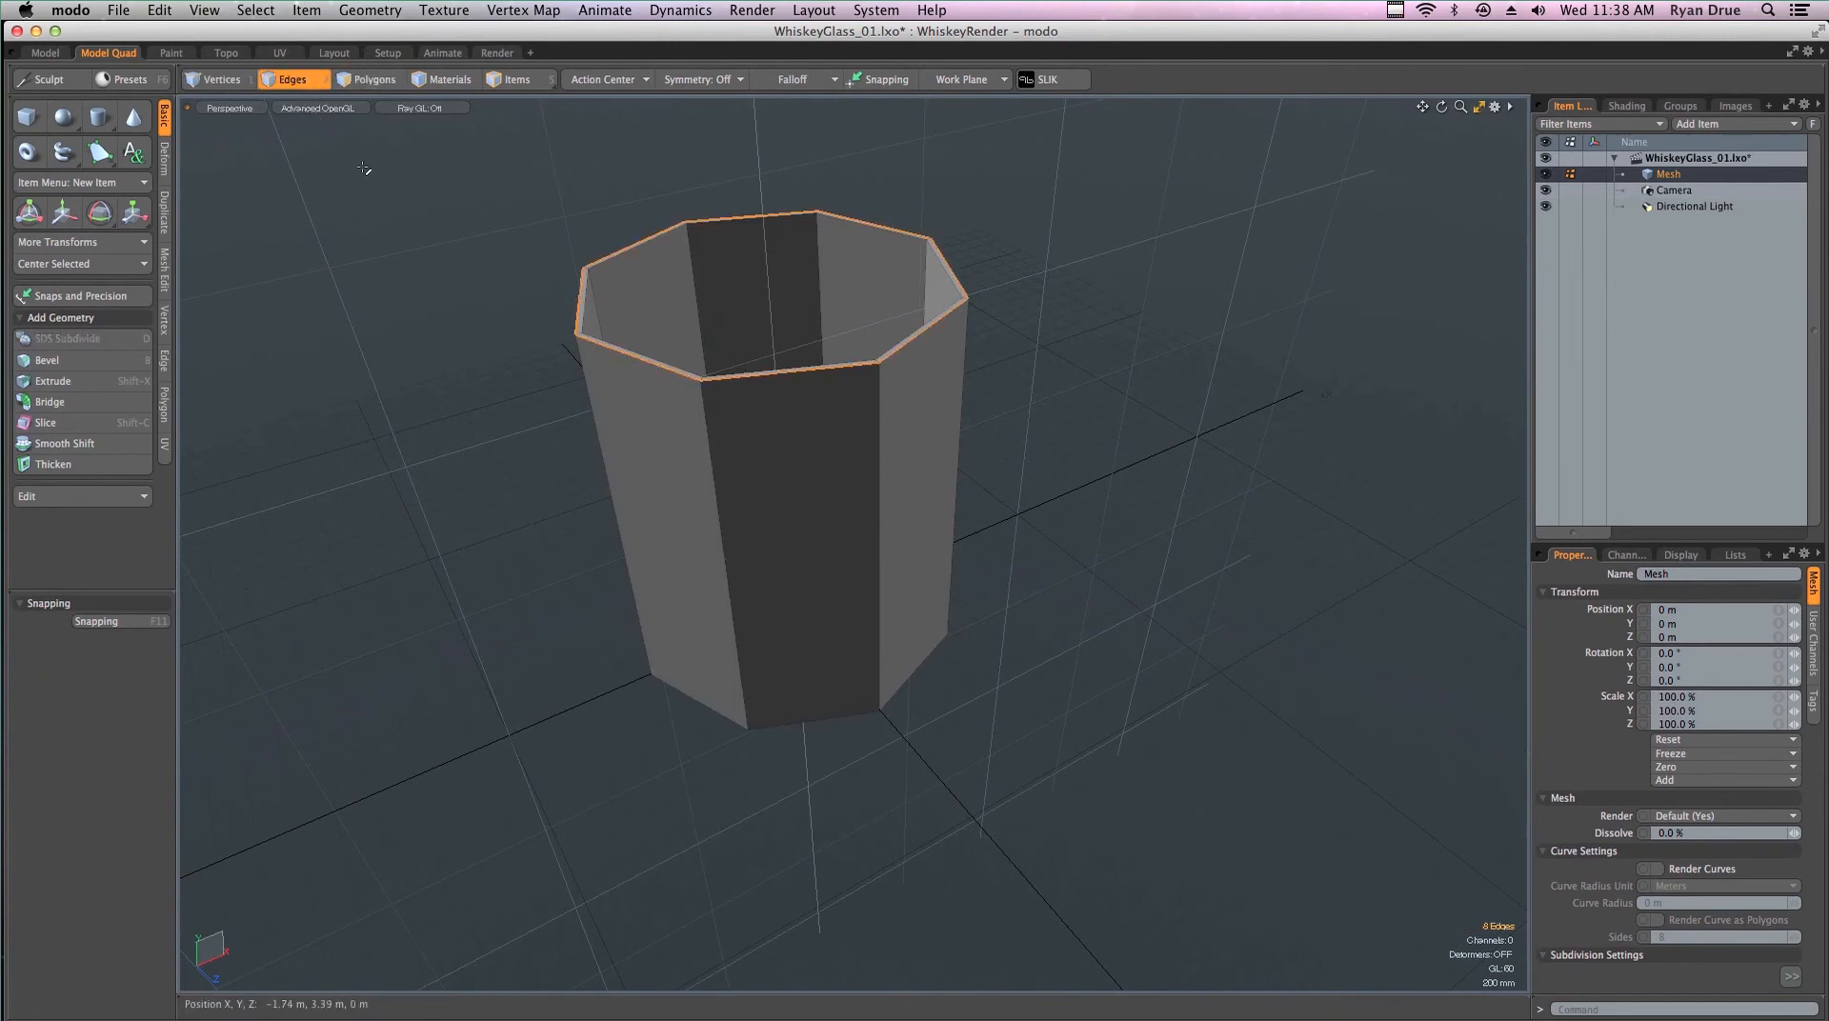
{"action": "left_click", "coordinate": [334, 151]}
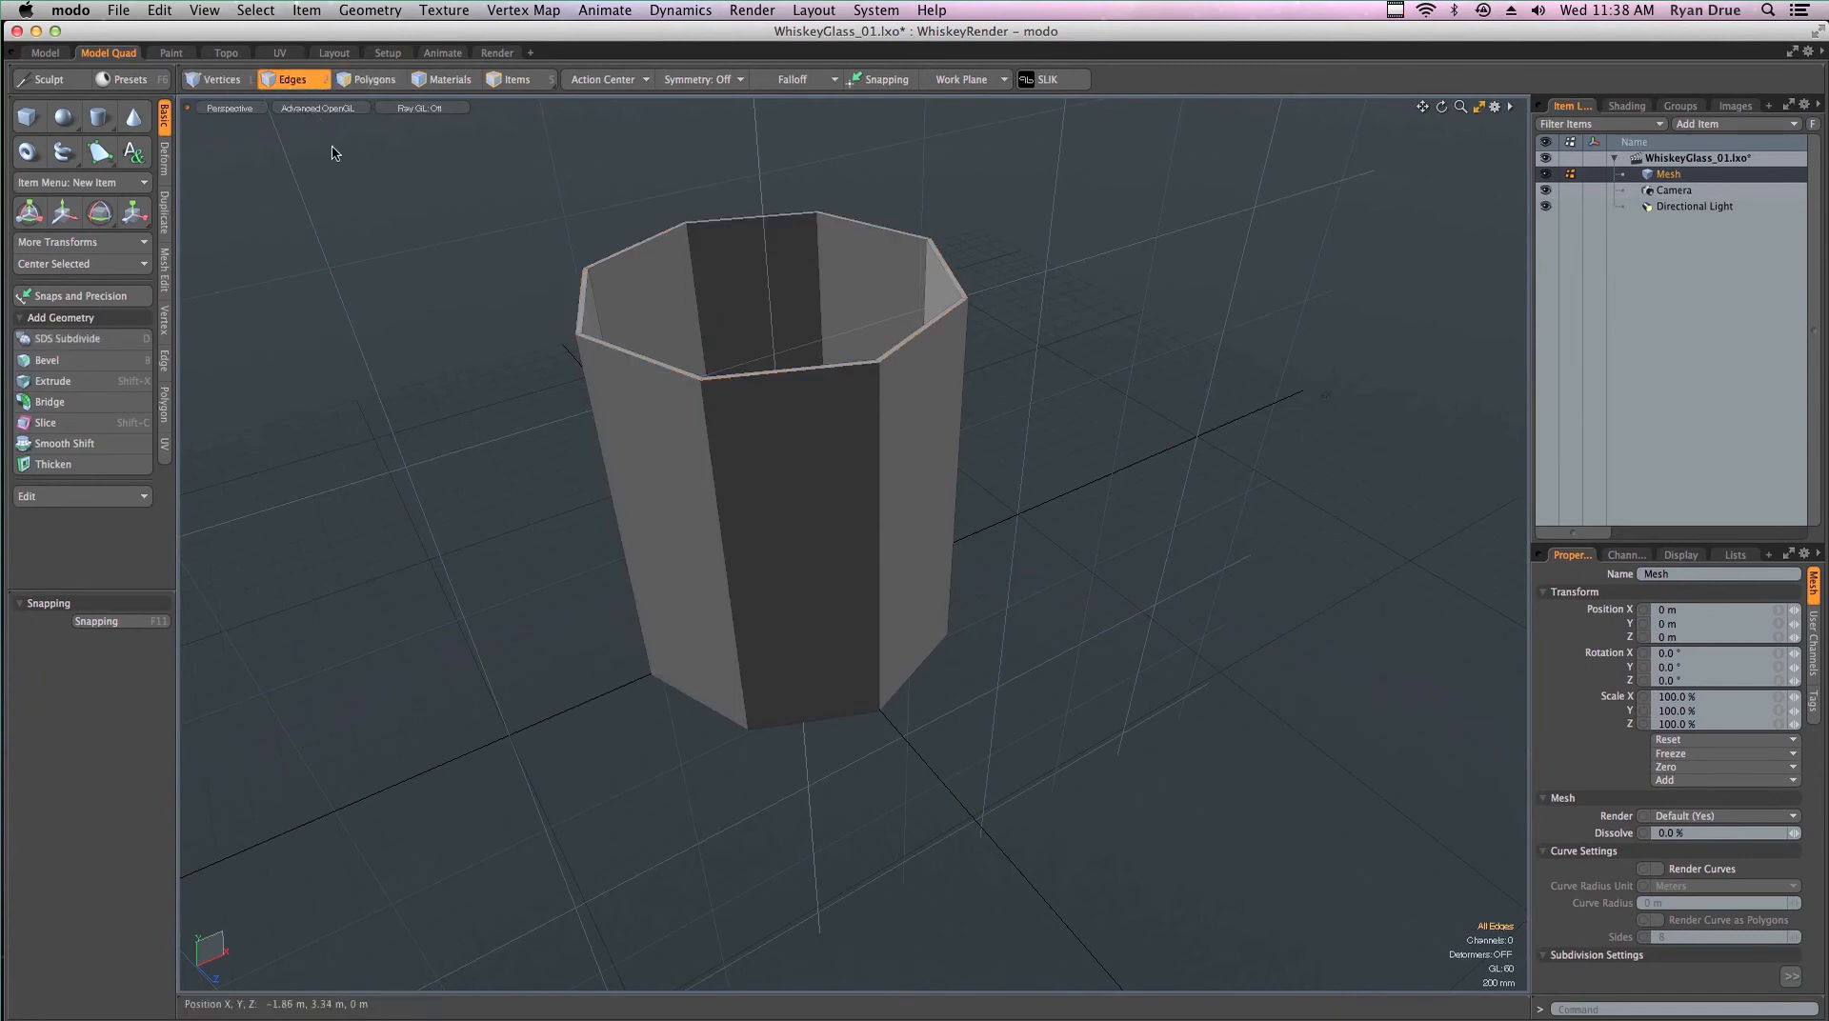
{"action": "left_click", "coordinate": [353, 82]}
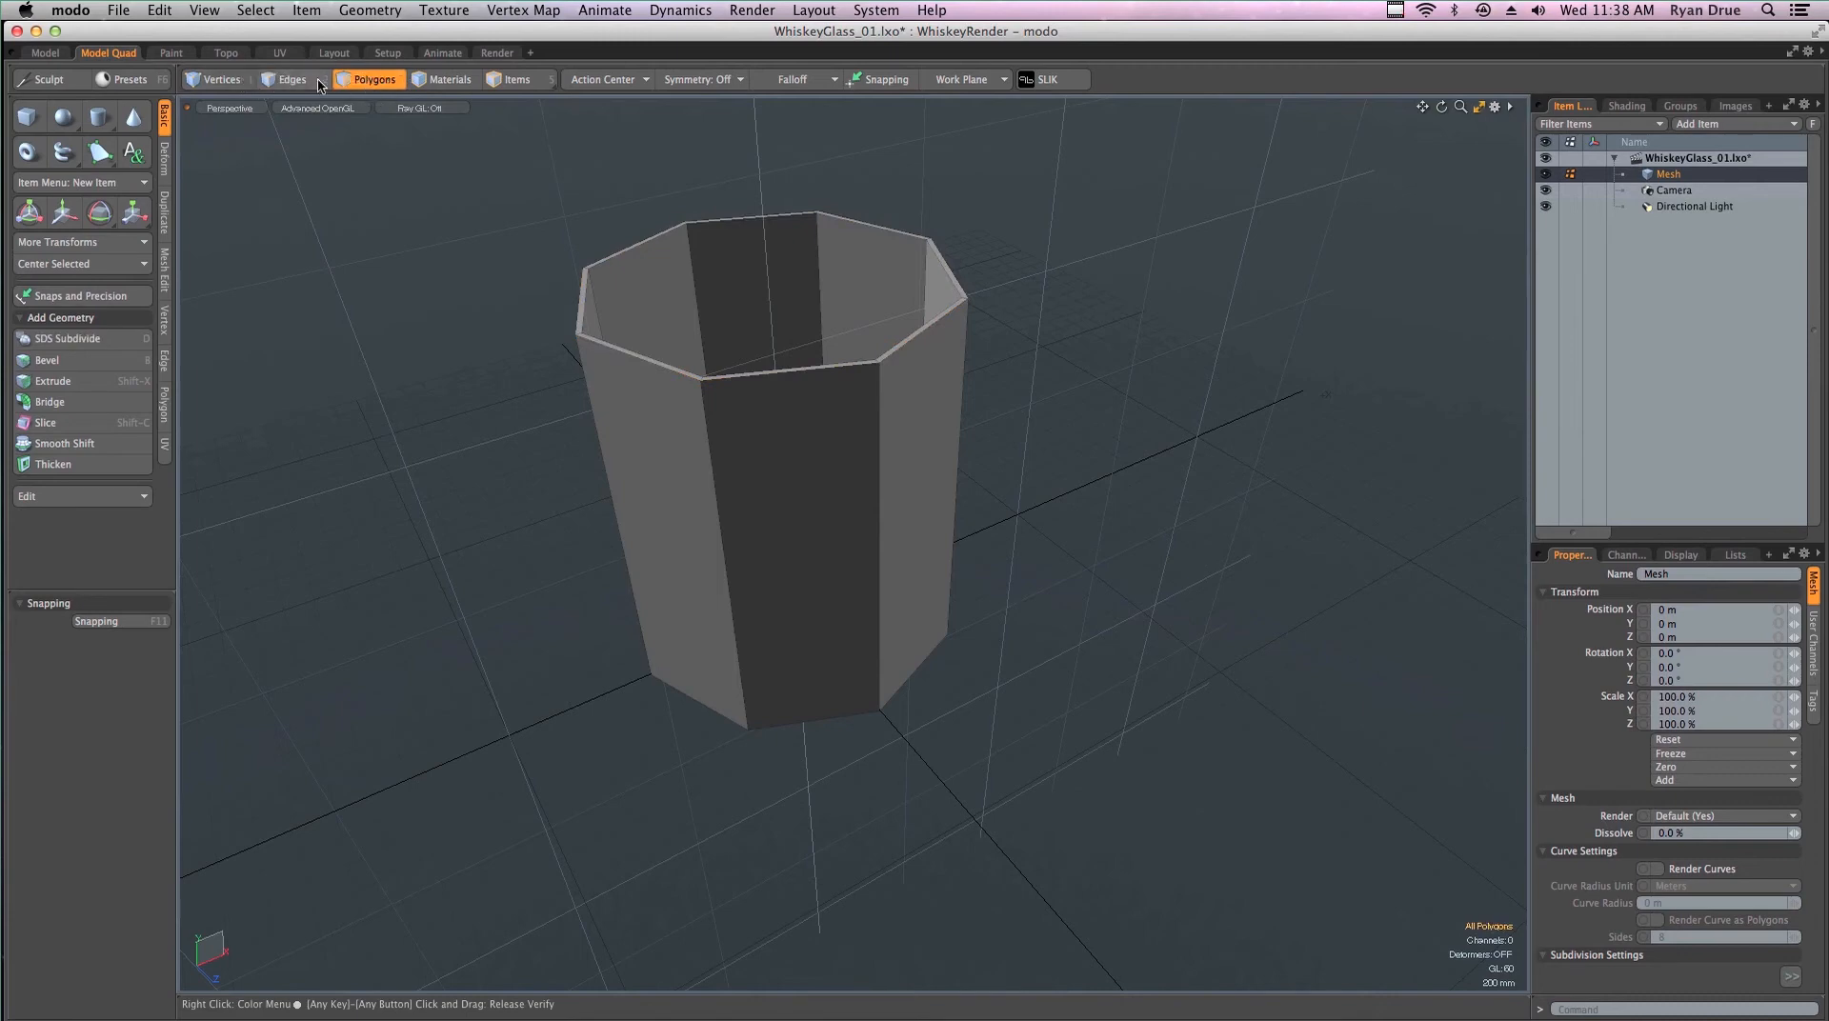
{"action": "left_click", "coordinate": [295, 82]}
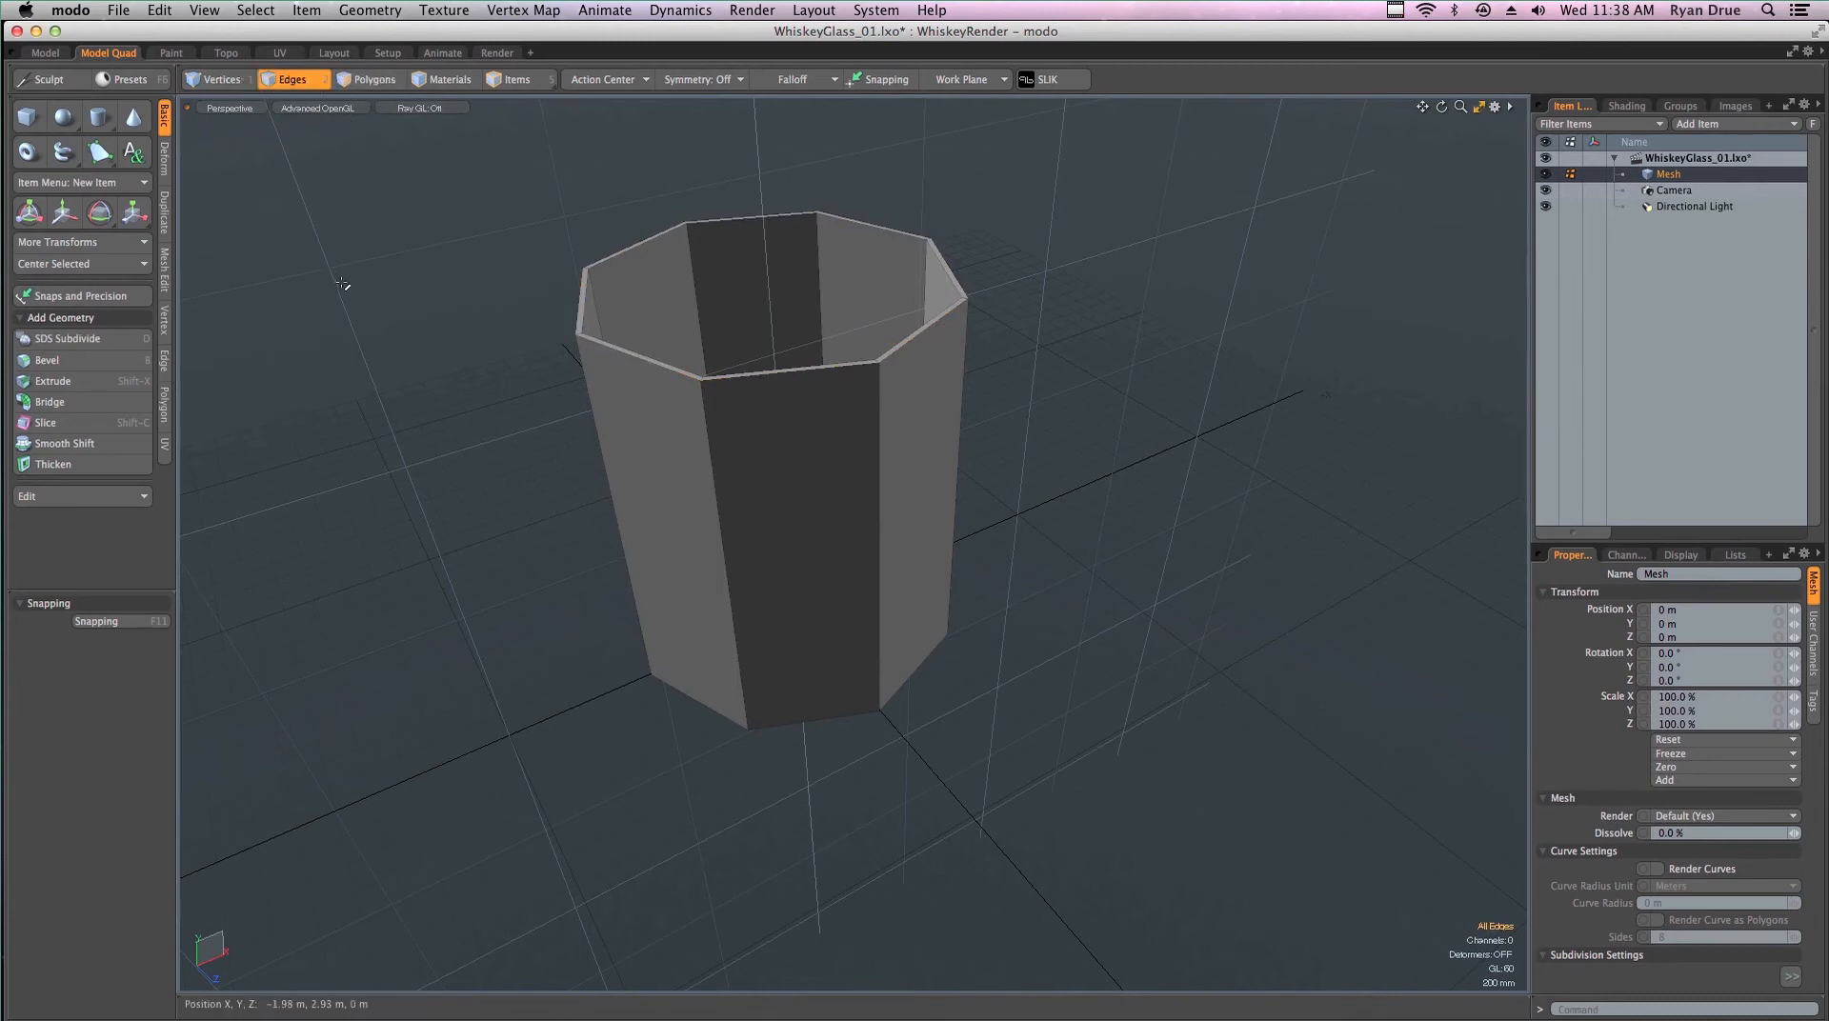
Cycle through the vertex, edge and polygon selection modes
{"action": "key", "text": "1"}
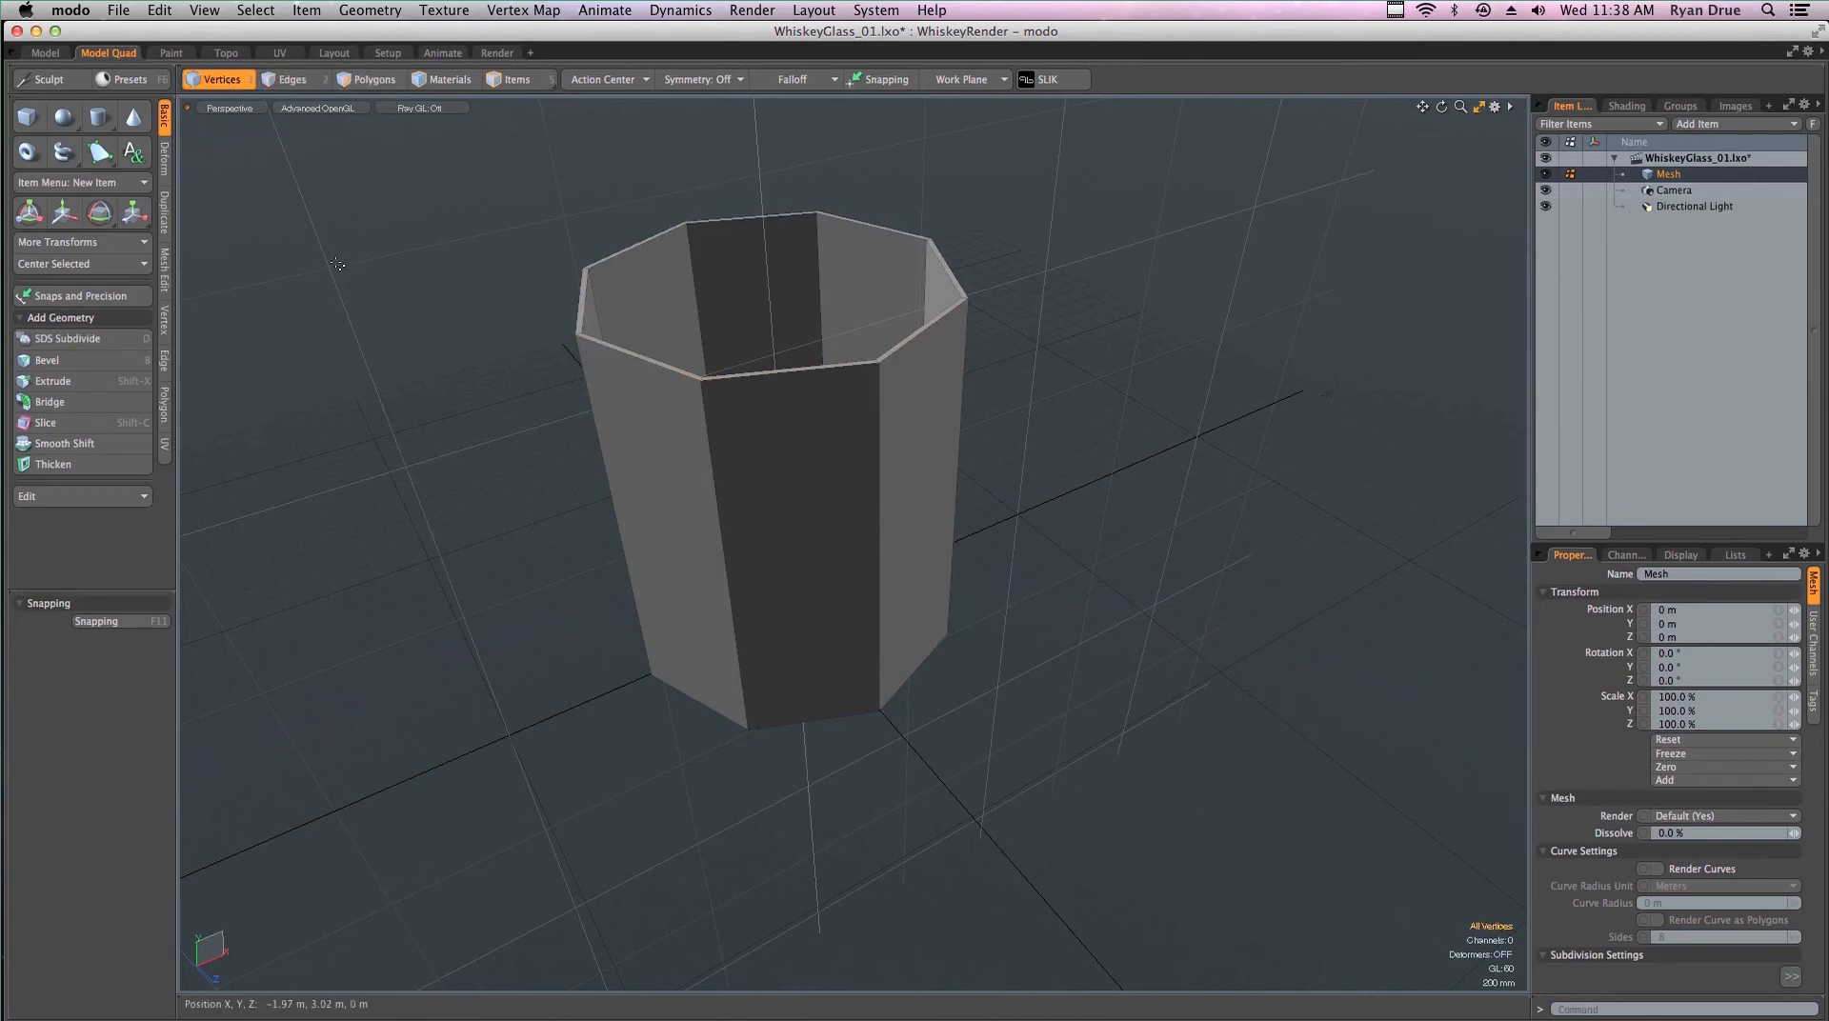
{"action": "key", "text": "2"}
{"action": "key", "text": "3"}
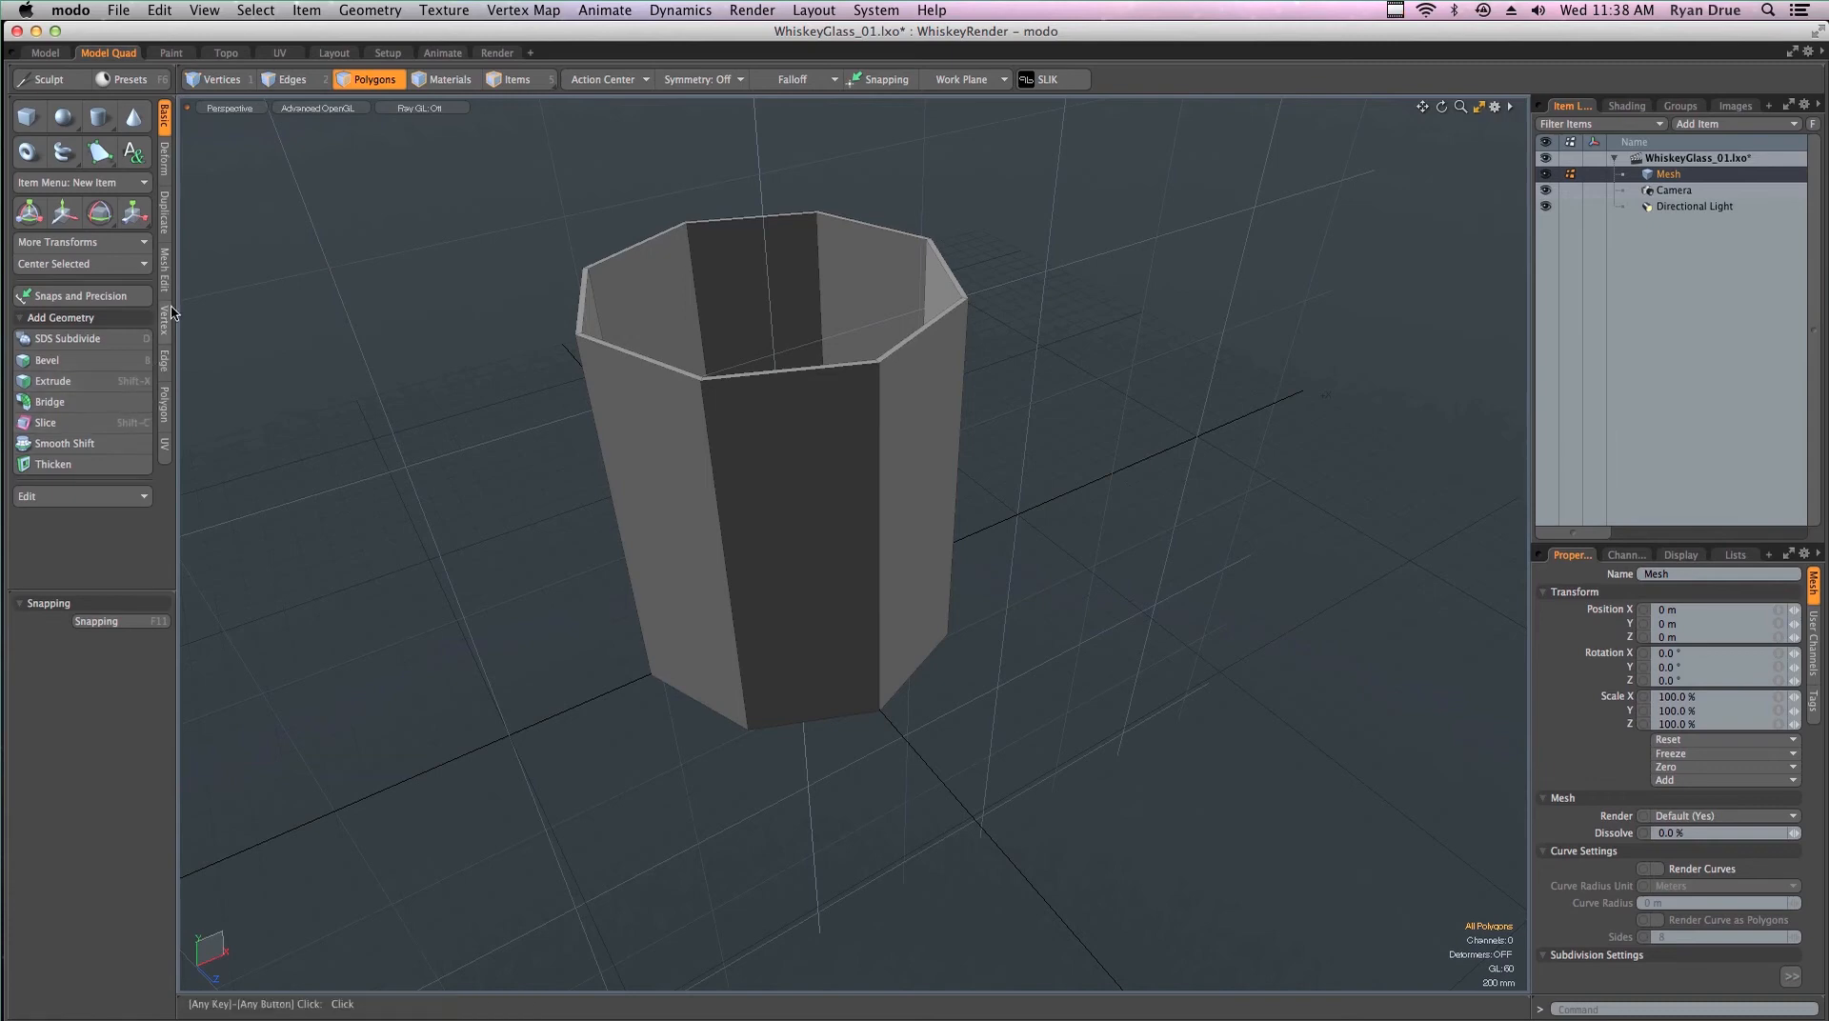
Return to edge selection and select the whole edge loop around the glass's base
{"action": "left_click", "coordinate": [291, 84]}
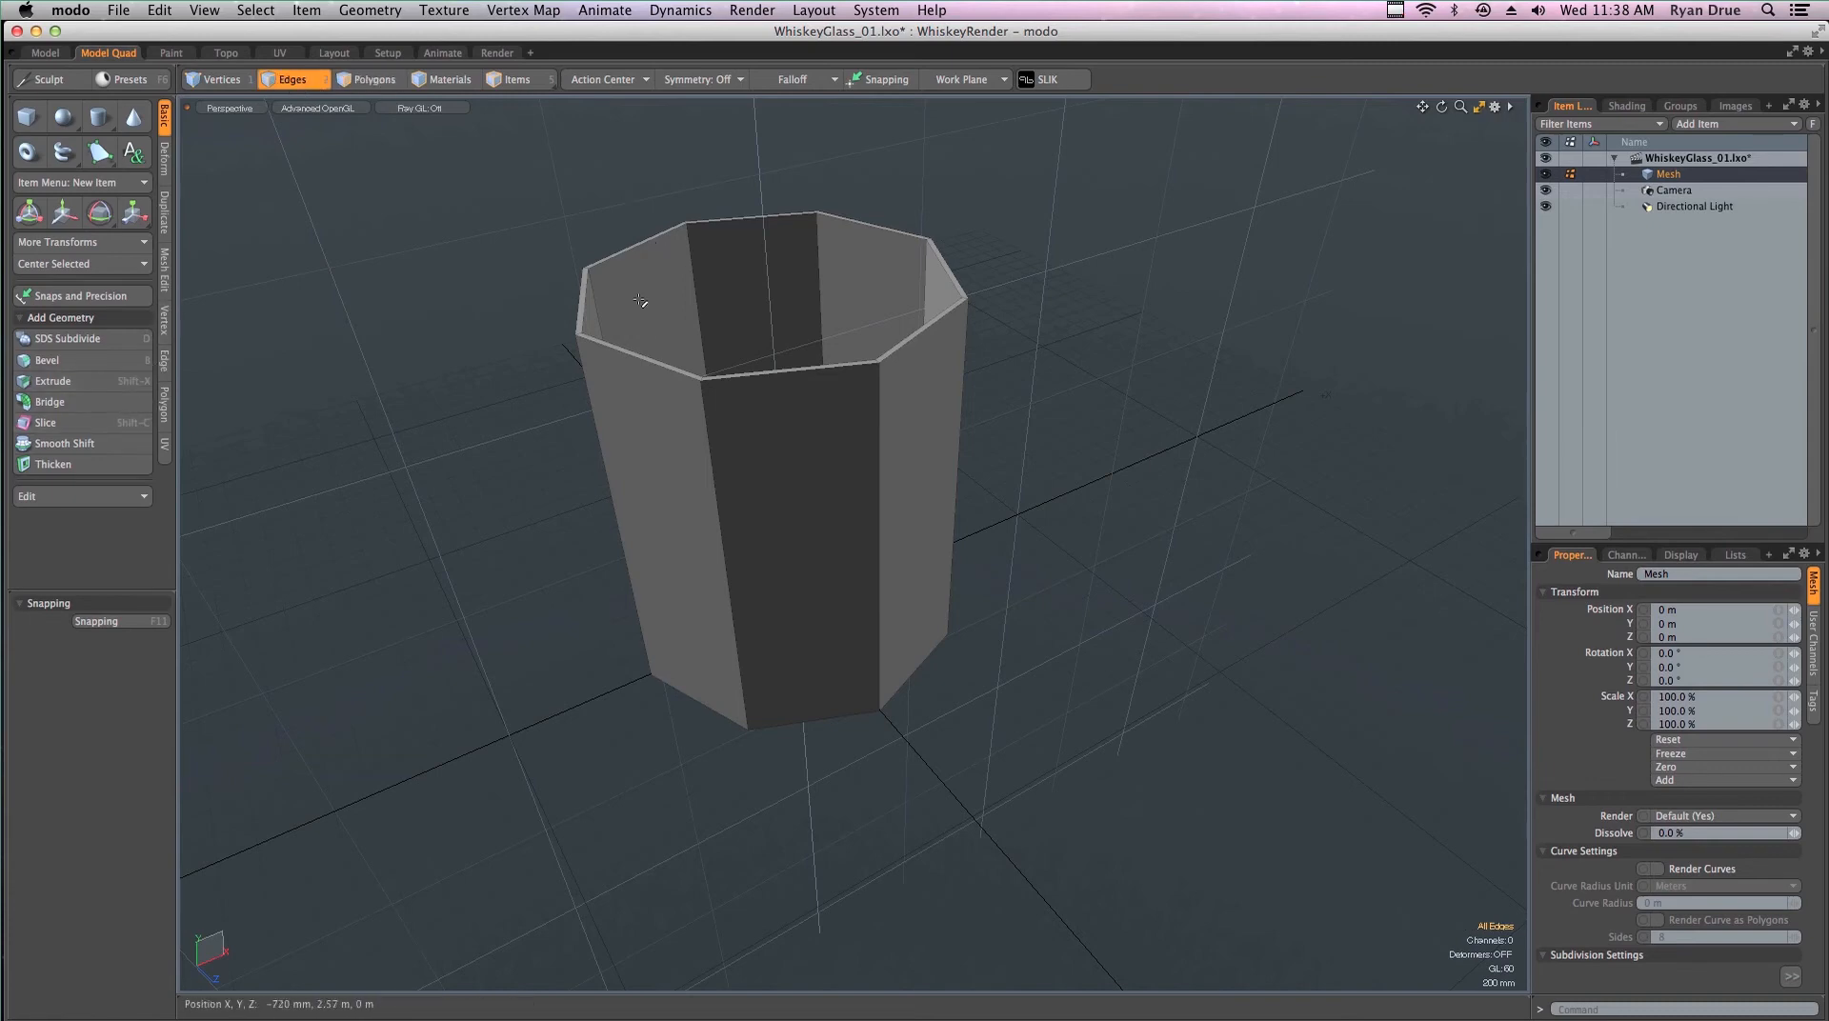
{"action": "left_click_drag", "start_coordinate": [759, 724], "coordinate": [812, 488], "text": "alt"}
{"action": "double_click", "coordinate": [773, 599]}
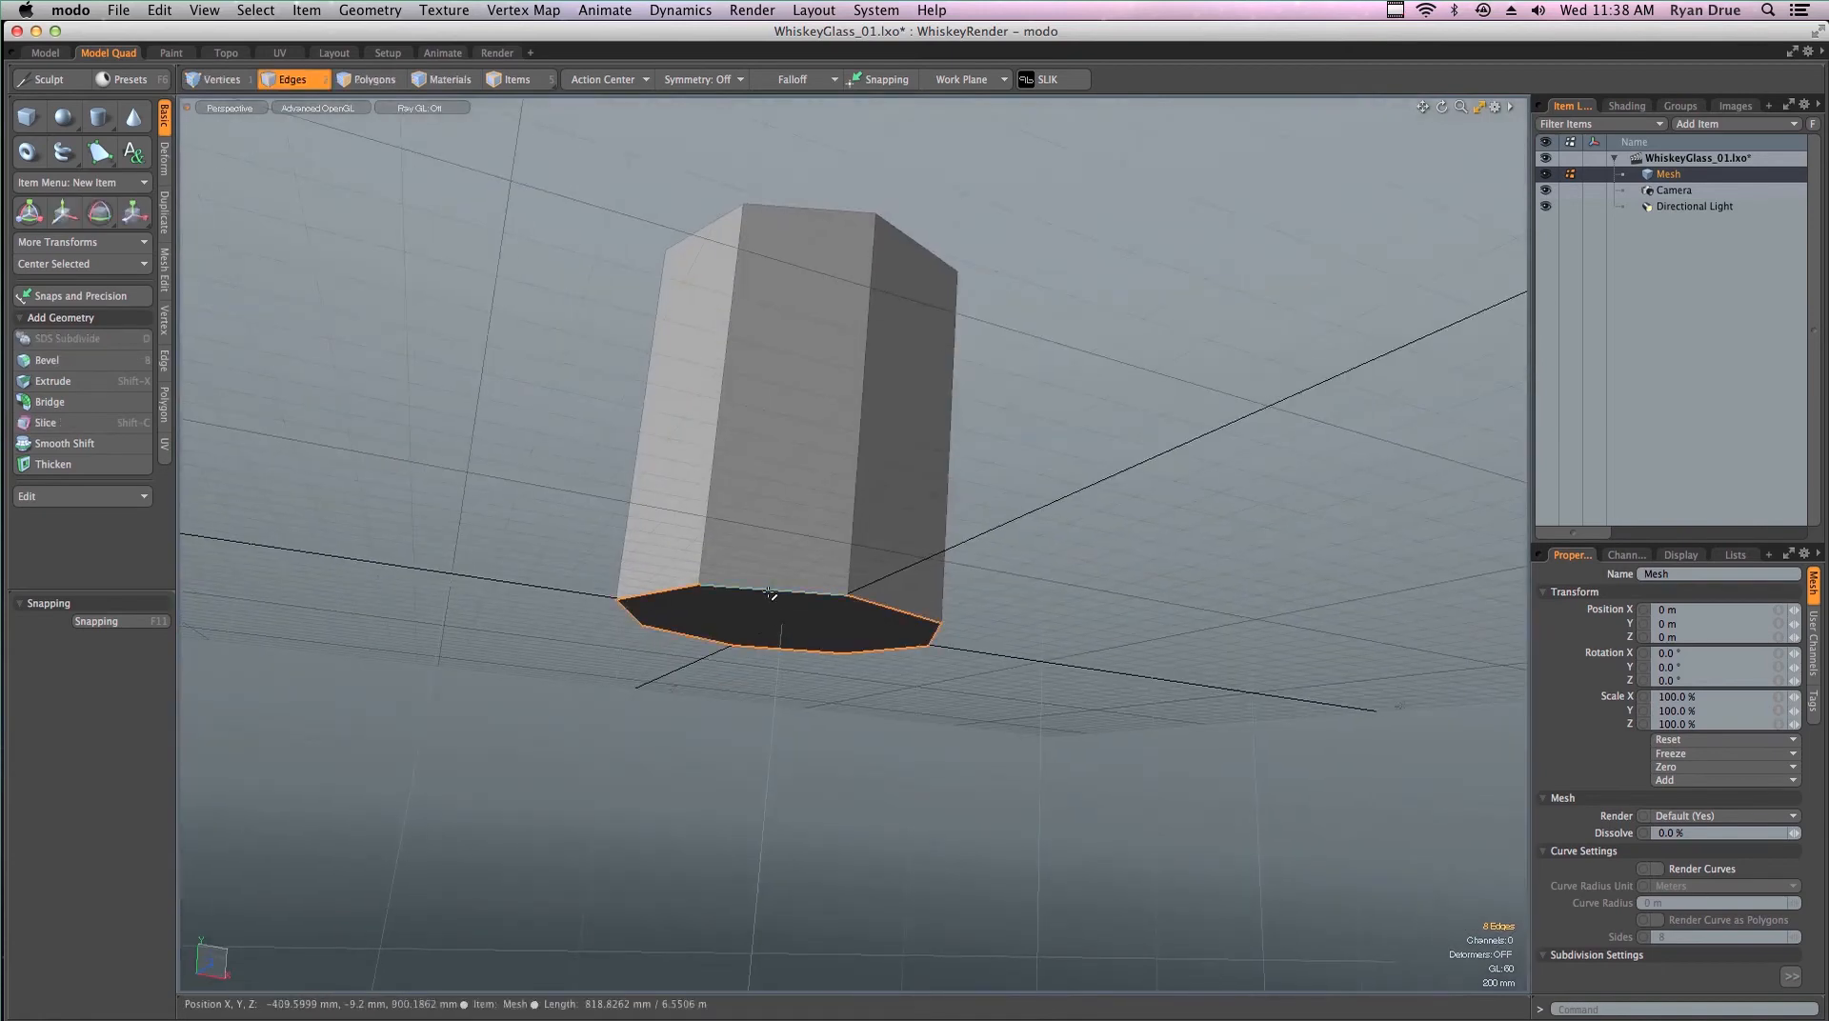
Select two adjacent edges of the glass's base and expand them into the full bottom edge loop
{"action": "left_click_drag", "start_coordinate": [772, 599], "coordinate": [795, 424], "text": "alt"}
{"action": "left_click", "coordinate": [780, 585]}
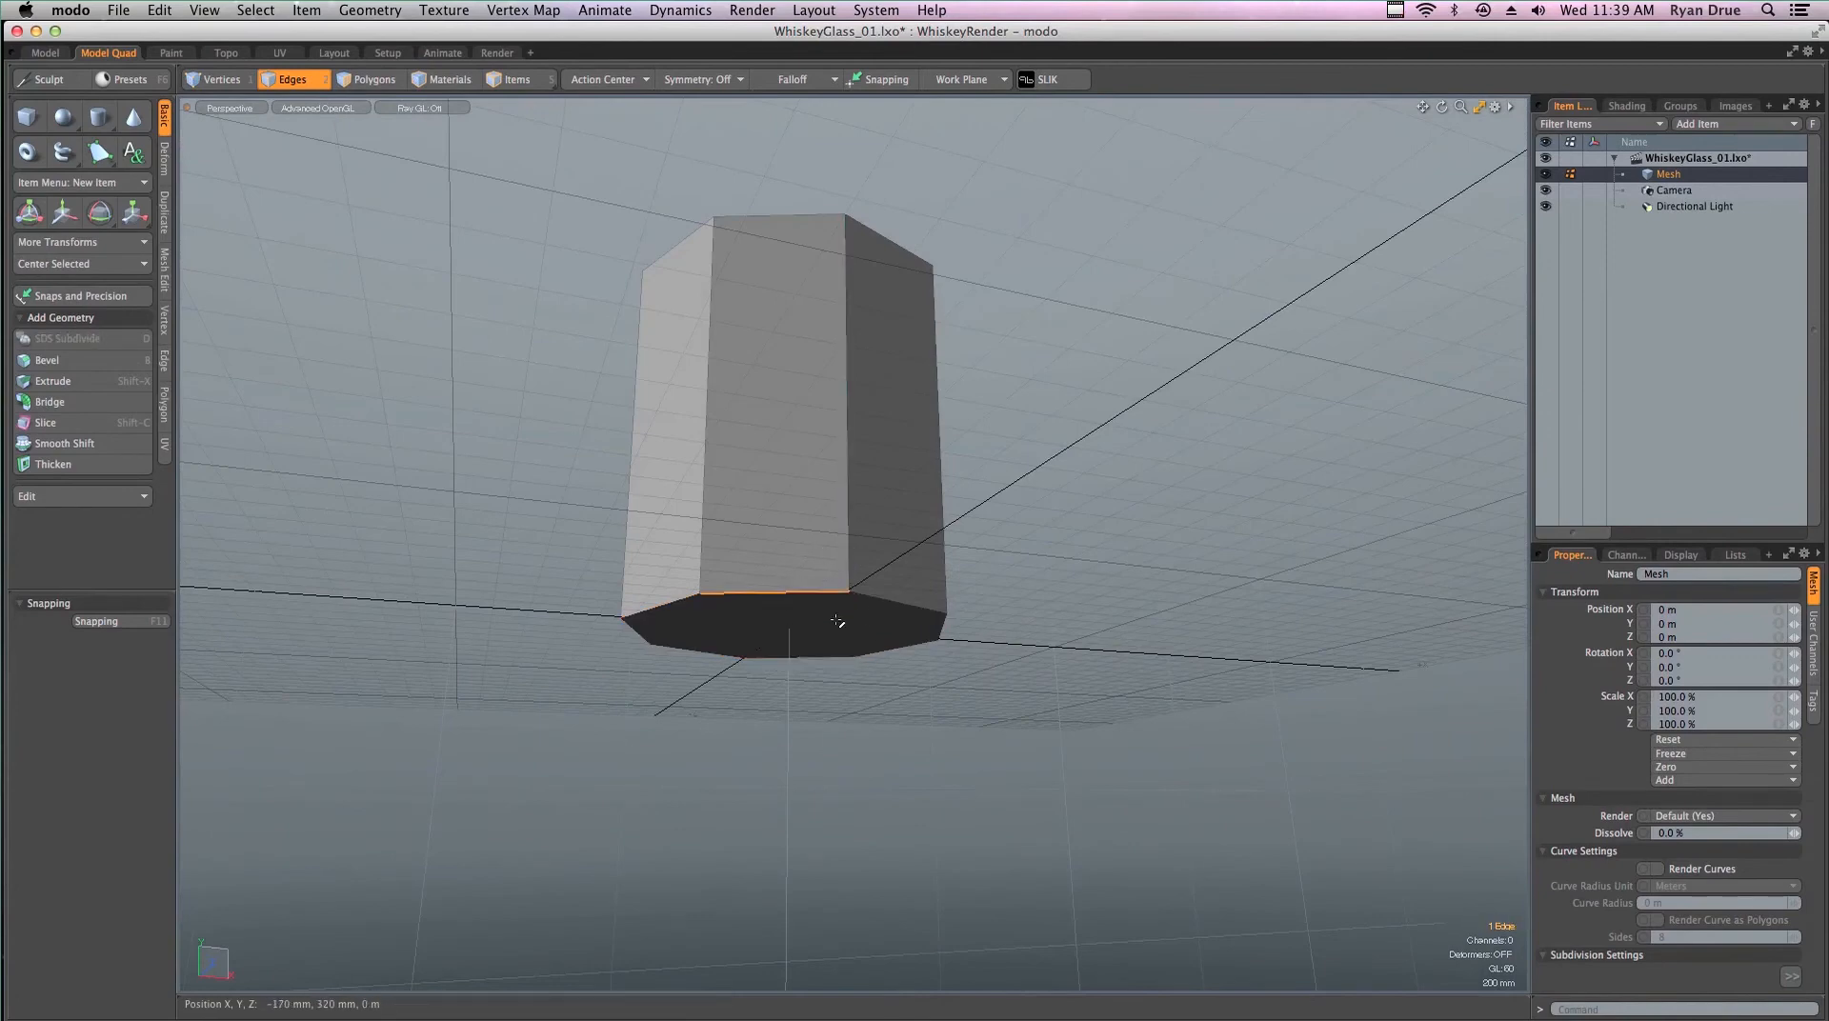
{"action": "left_click", "coordinate": [886, 603], "text": "shift"}
{"action": "left_click", "coordinate": [762, 631]}
{"action": "left_click", "coordinate": [821, 596]}
{"action": "left_click", "coordinate": [888, 608], "text": "shift"}
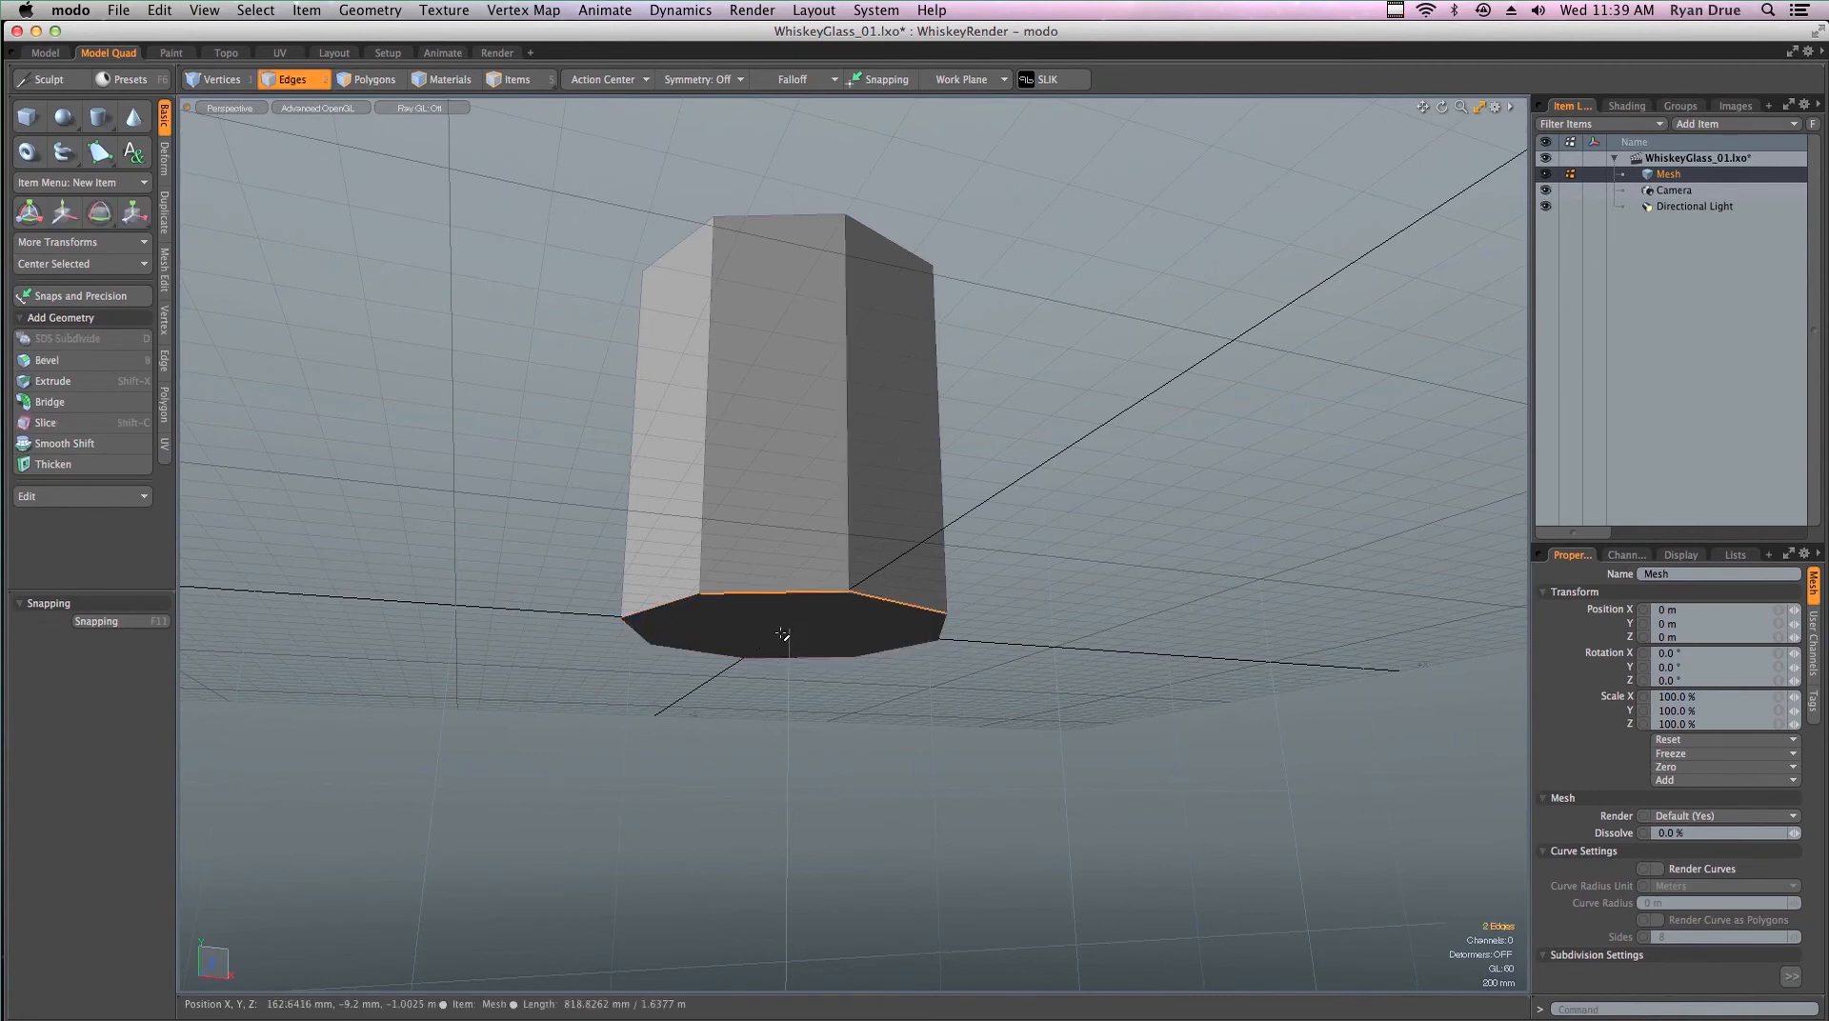
{"action": "key", "text": "l"}
Bevel the selected bottom edge loop by about 81 mm with a round edge shape
{"action": "left_click_drag", "start_coordinate": [777, 610], "coordinate": [776, 690], "text": "alt"}
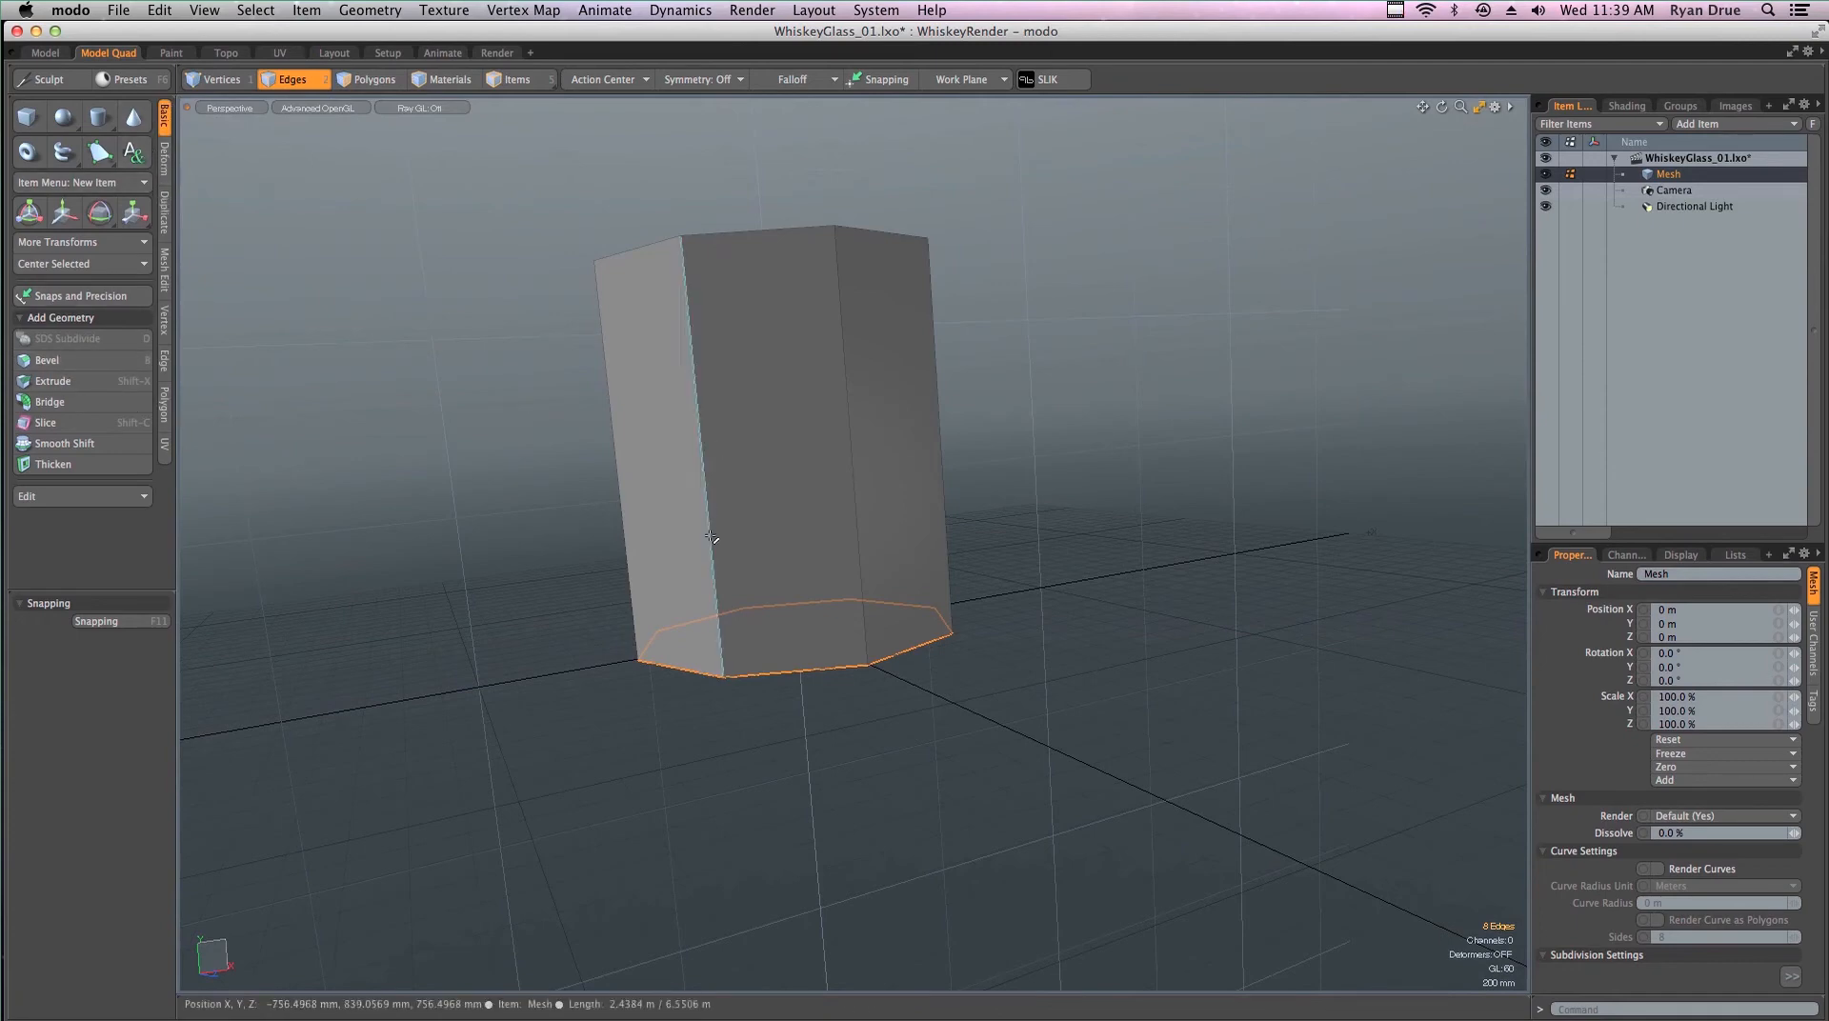
{"action": "key", "text": "b"}
{"action": "left_click_drag", "start_coordinate": [757, 617], "coordinate": [711, 559], "text": "ctrl+alt"}
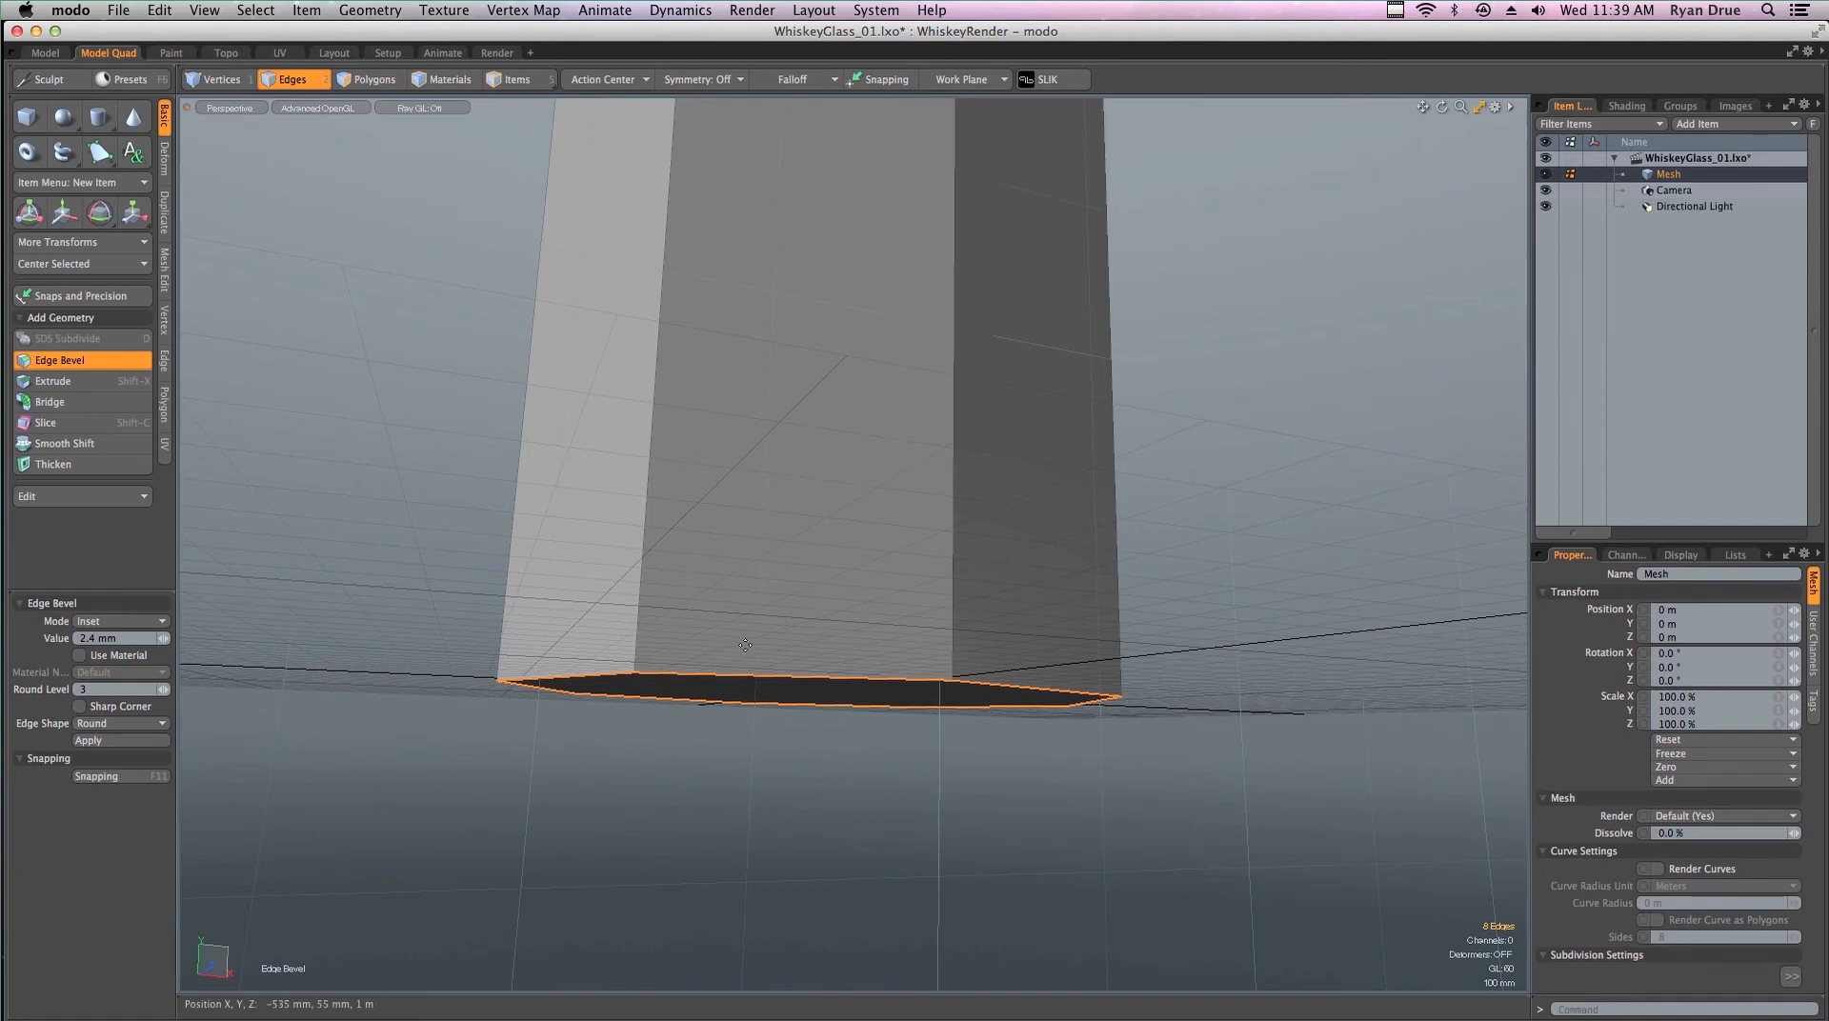
{"action": "left_click_drag", "start_coordinate": [748, 643], "coordinate": [802, 643]}
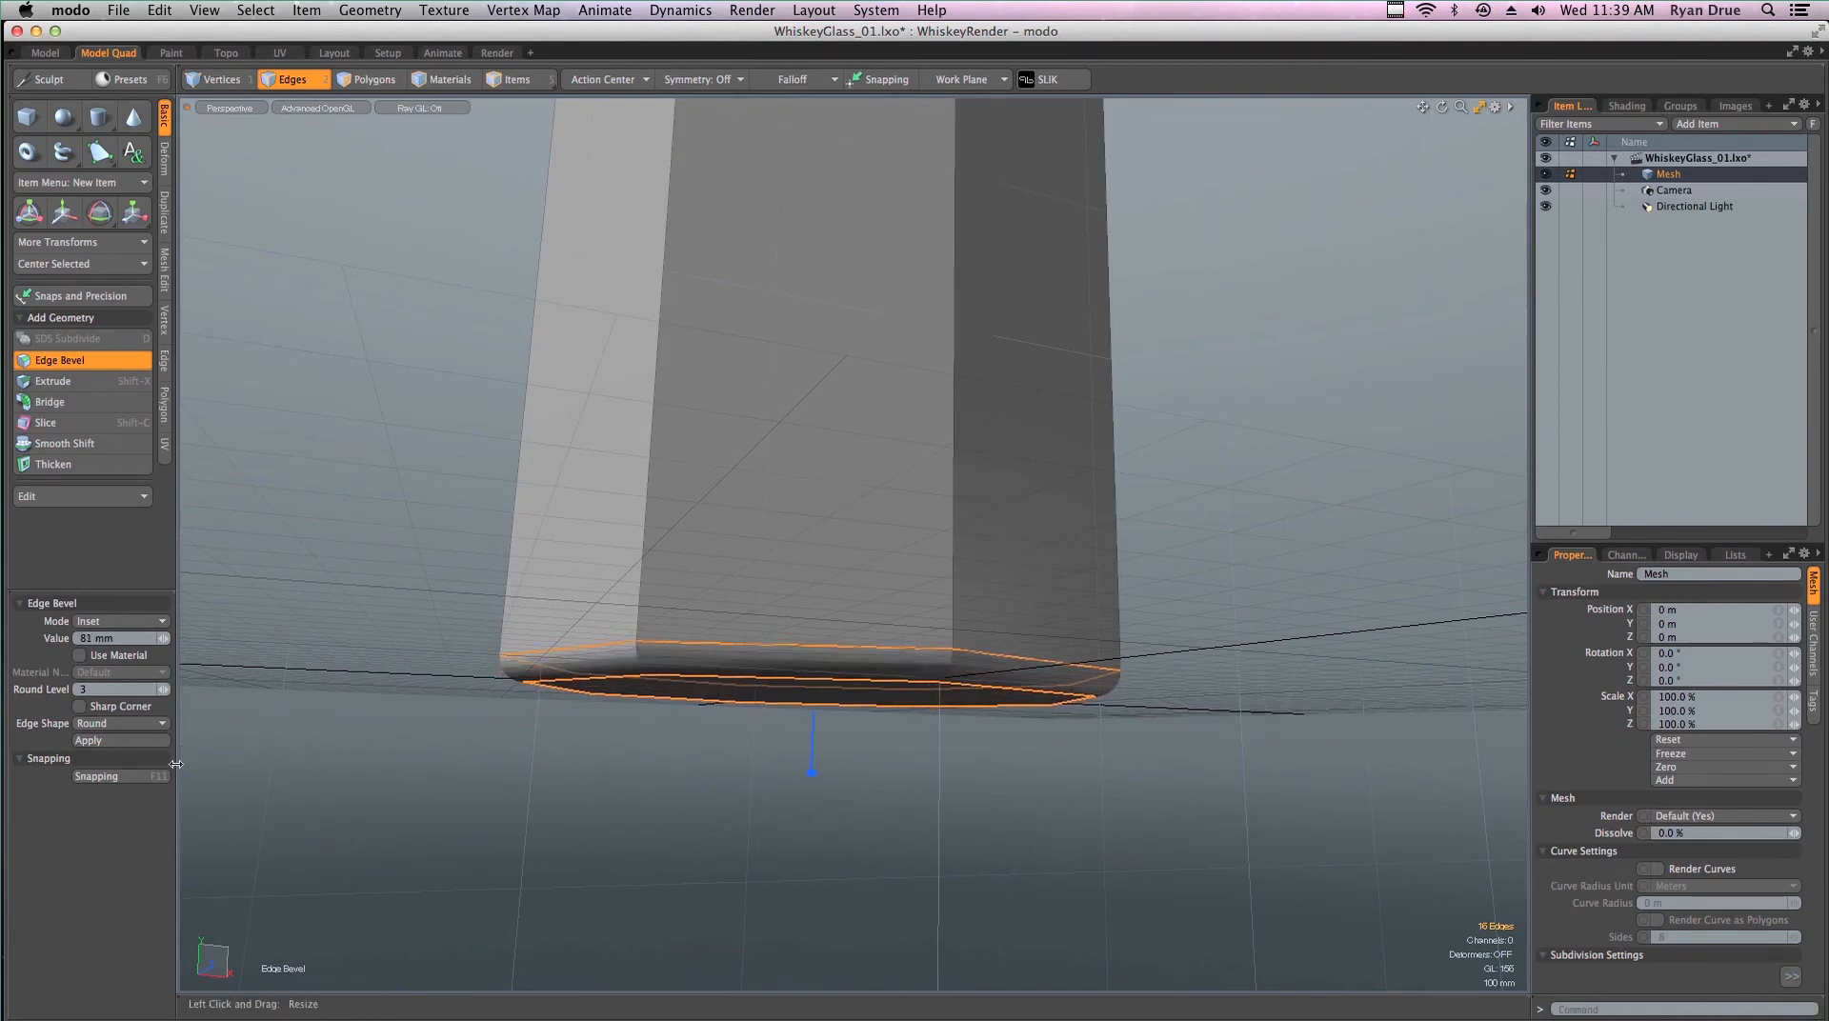
Set the bottom bevel's round level to 0 to inspect its flat, unrounded profile
{"action": "left_click_drag", "start_coordinate": [608, 659], "coordinate": [758, 554], "text": "ctrl+alt"}
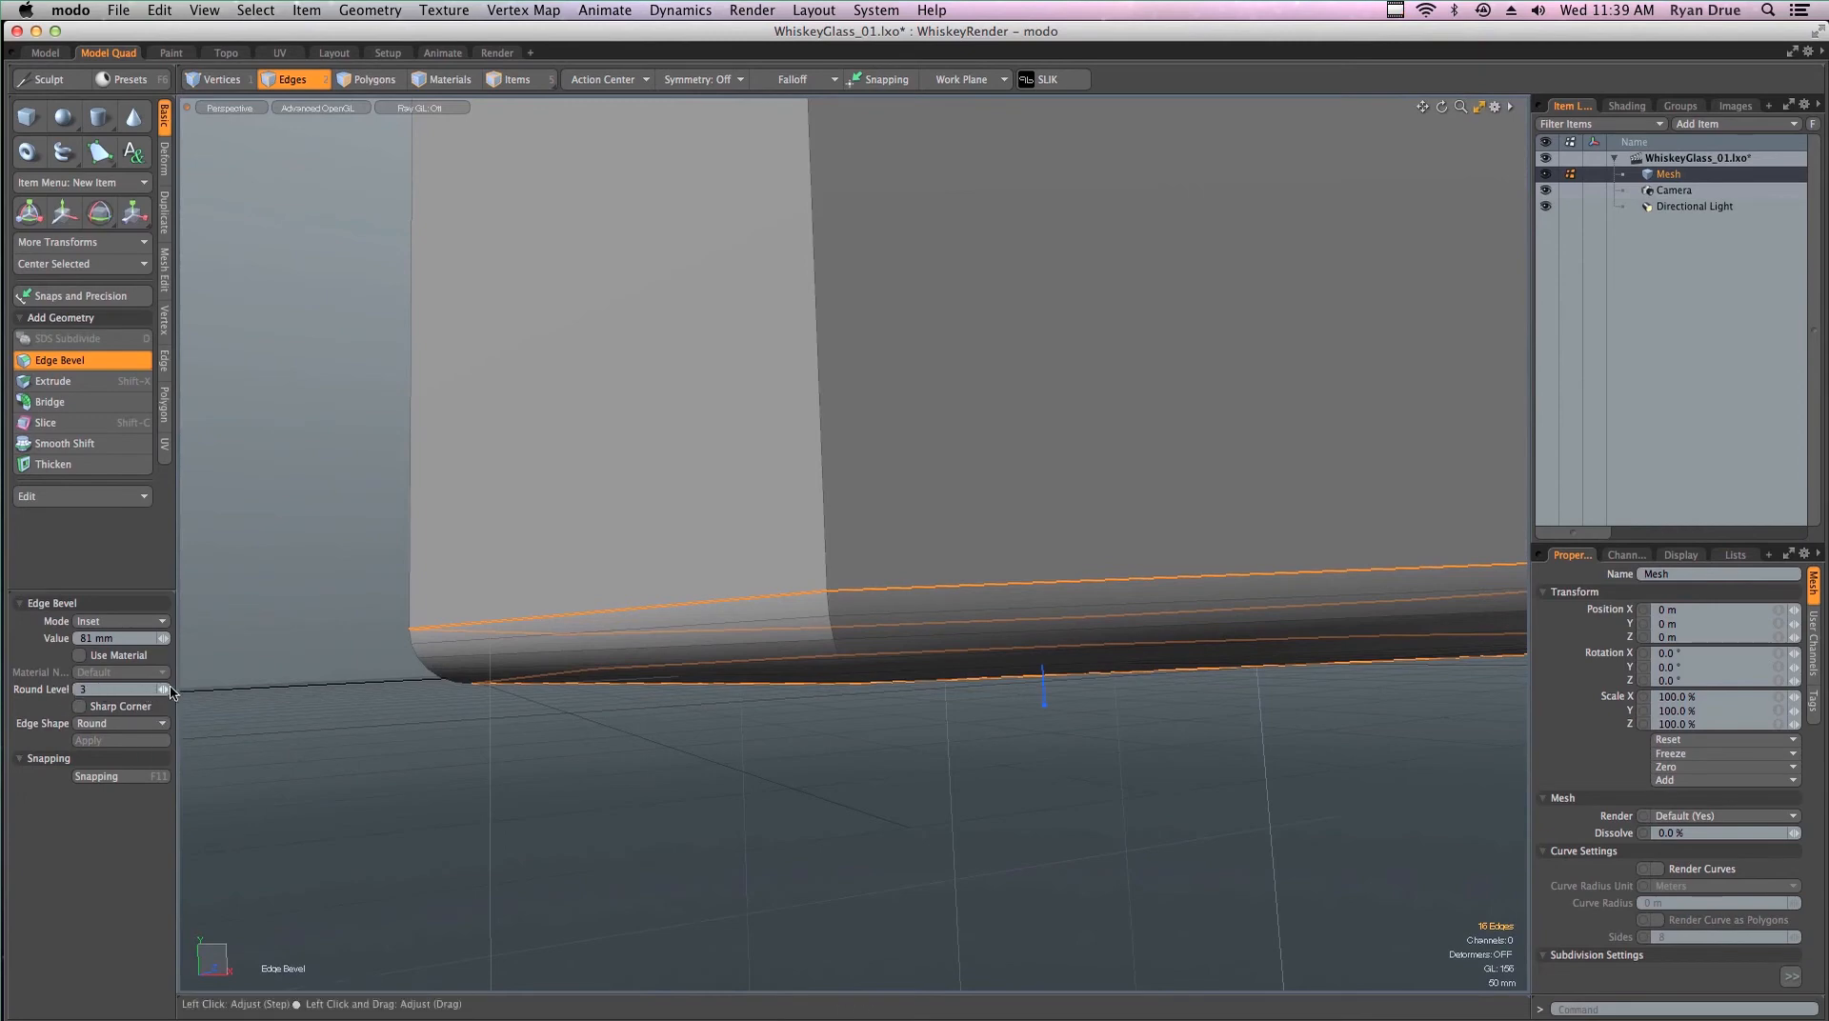
{"action": "left_click_drag", "start_coordinate": [107, 693], "coordinate": [128, 691]}
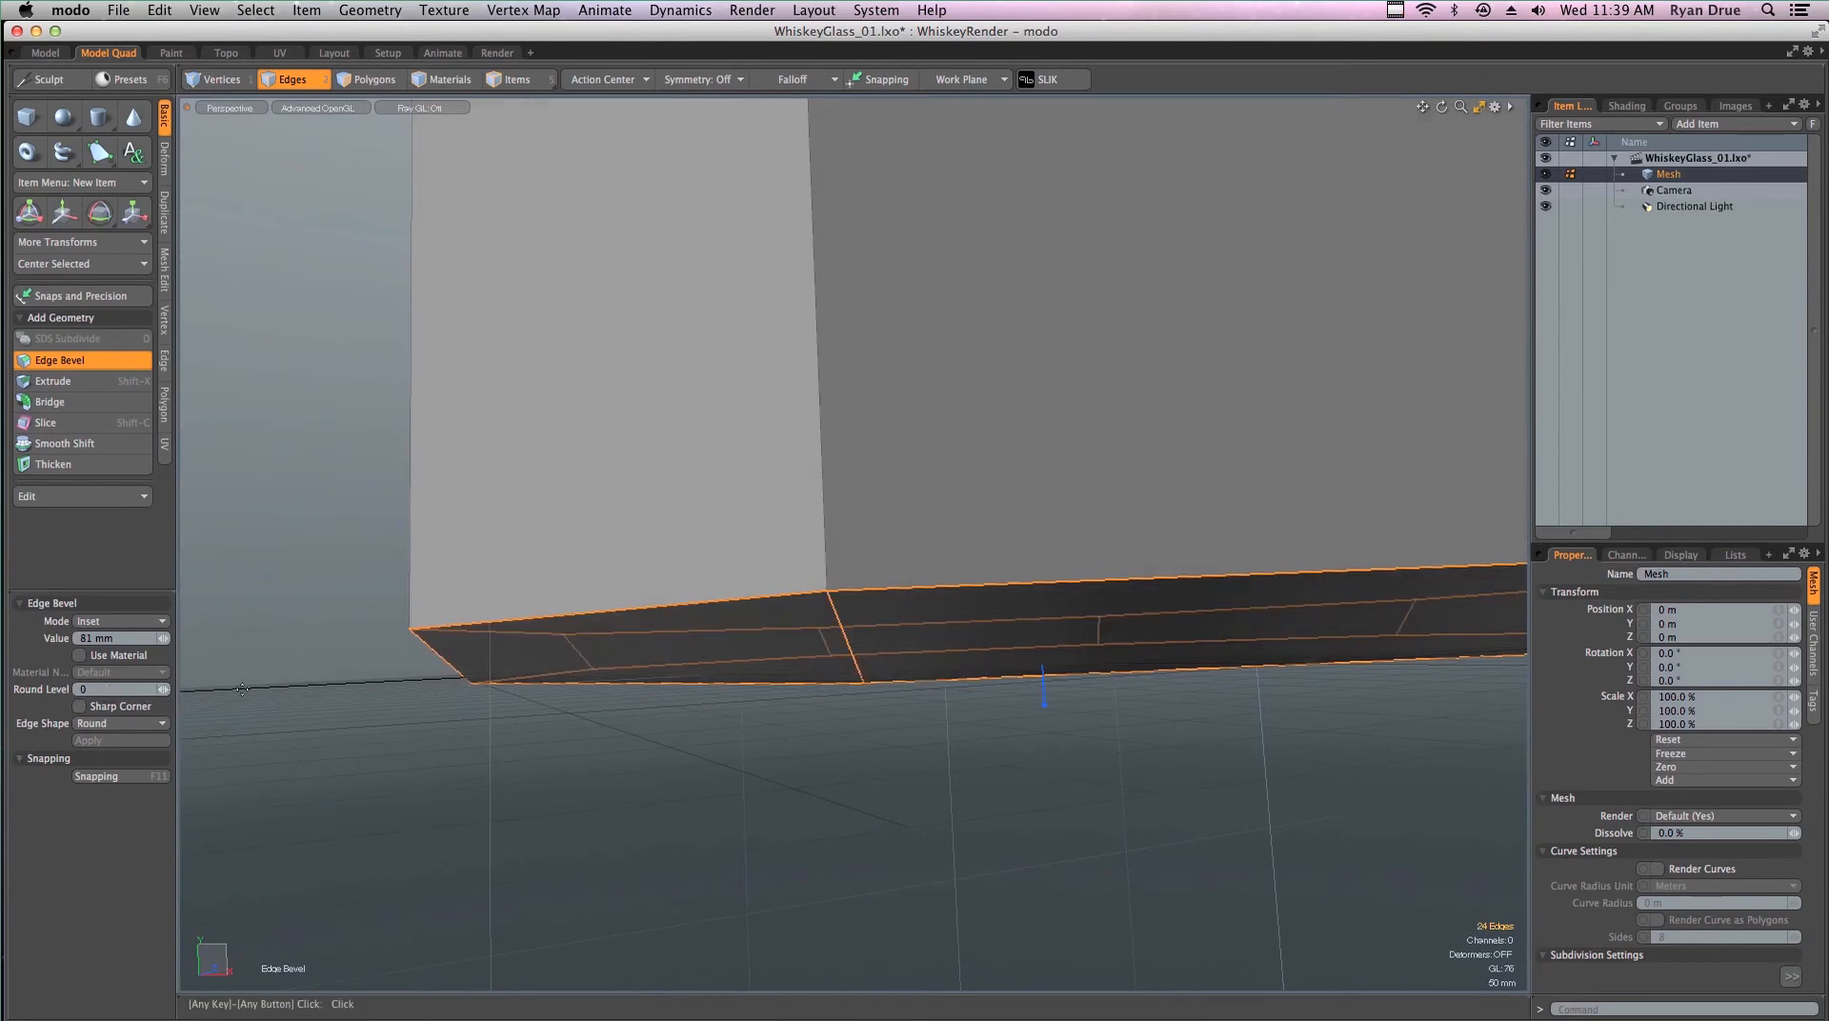
{"action": "left_click_drag", "start_coordinate": [703, 597], "coordinate": [597, 639], "text": "alt"}
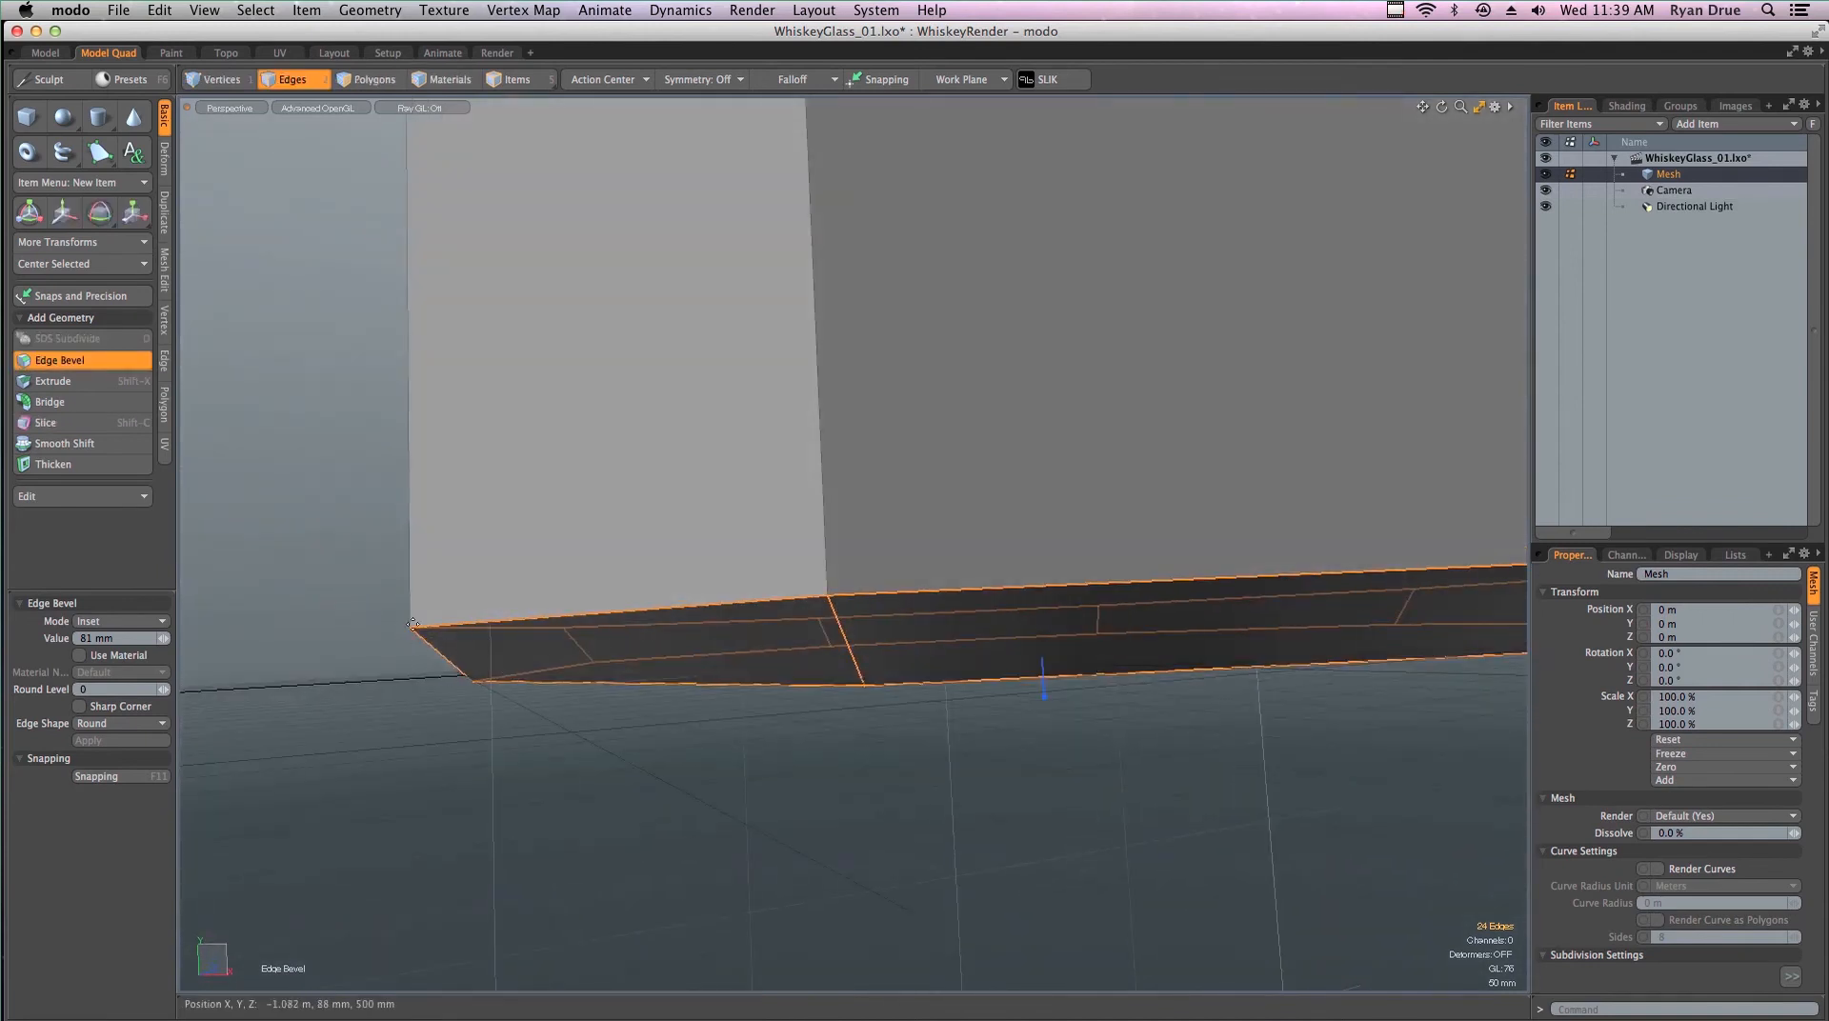
Set the bottom bevel's round level to 2, finish the bevel and clear the edge selection
{"action": "left_click", "coordinate": [167, 693]}
{"action": "left_click", "coordinate": [168, 693]}
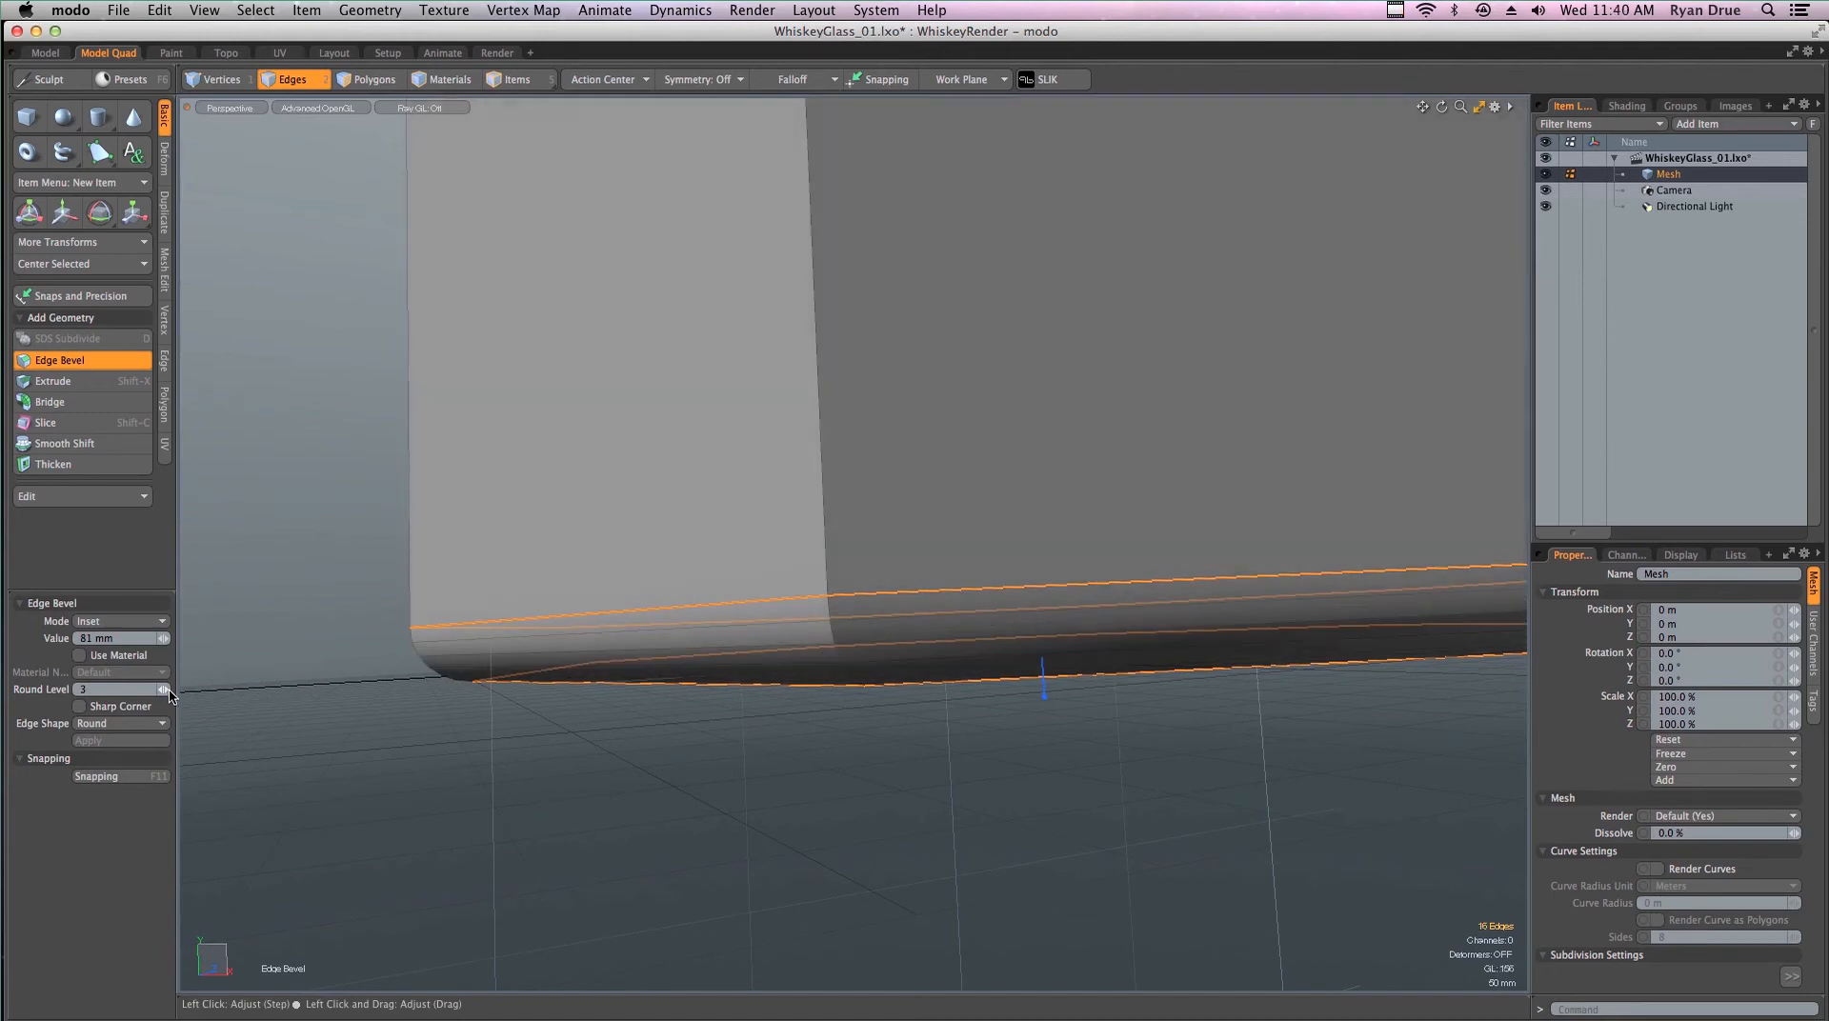
{"action": "left_click", "coordinate": [164, 692]}
{"action": "left_click_drag", "start_coordinate": [666, 625], "coordinate": [721, 673], "text": "alt"}
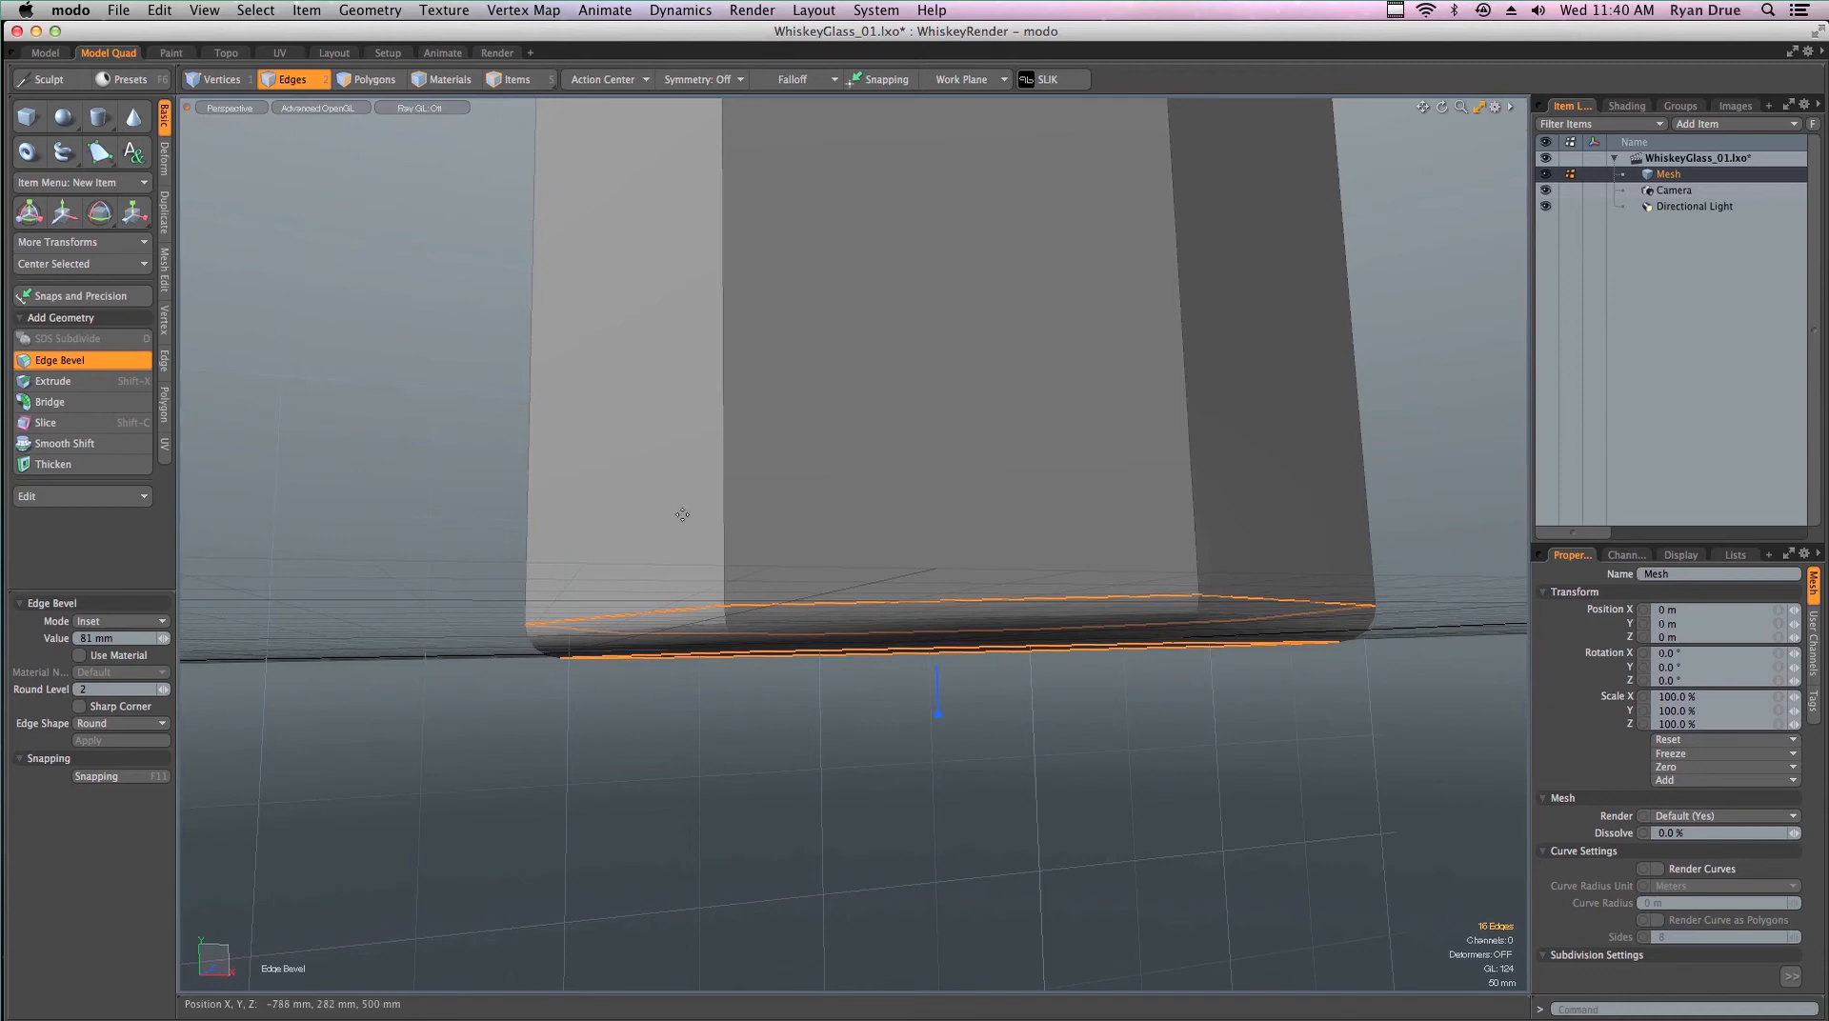
{"action": "left_click_drag", "start_coordinate": [682, 514], "coordinate": [544, 646], "text": "alt"}
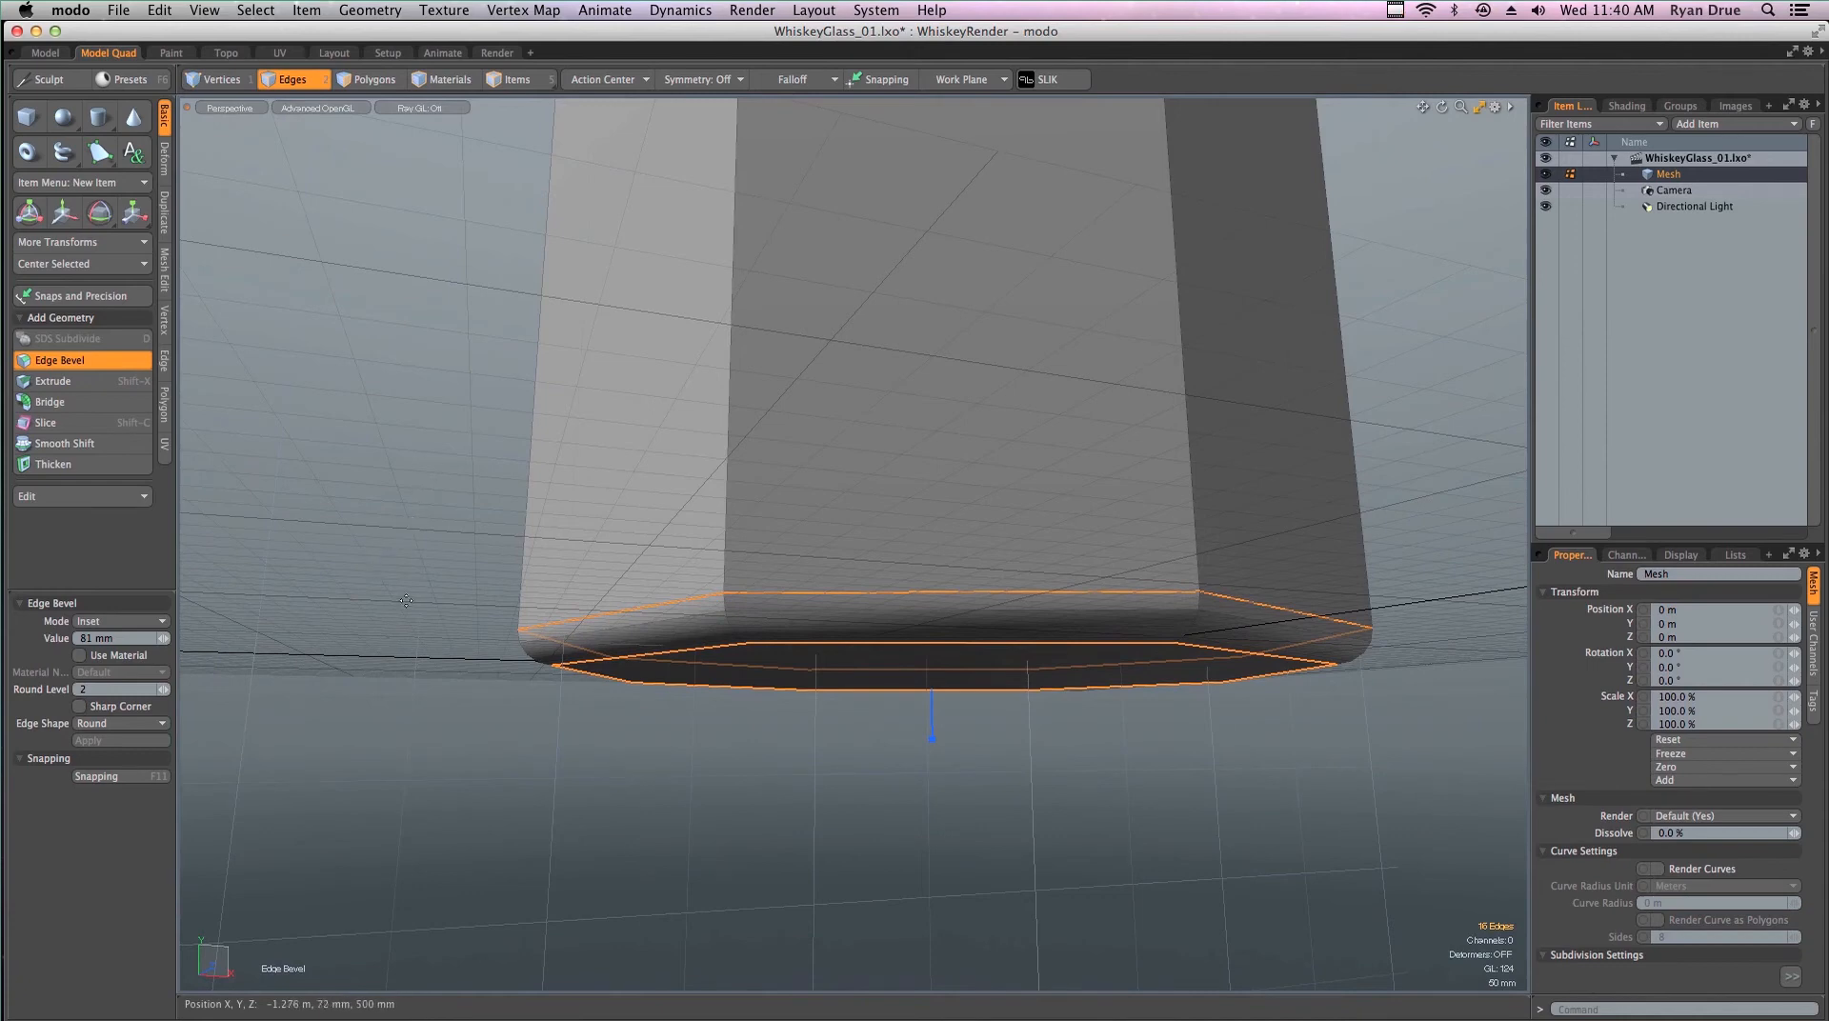
{"action": "key", "text": "space"}
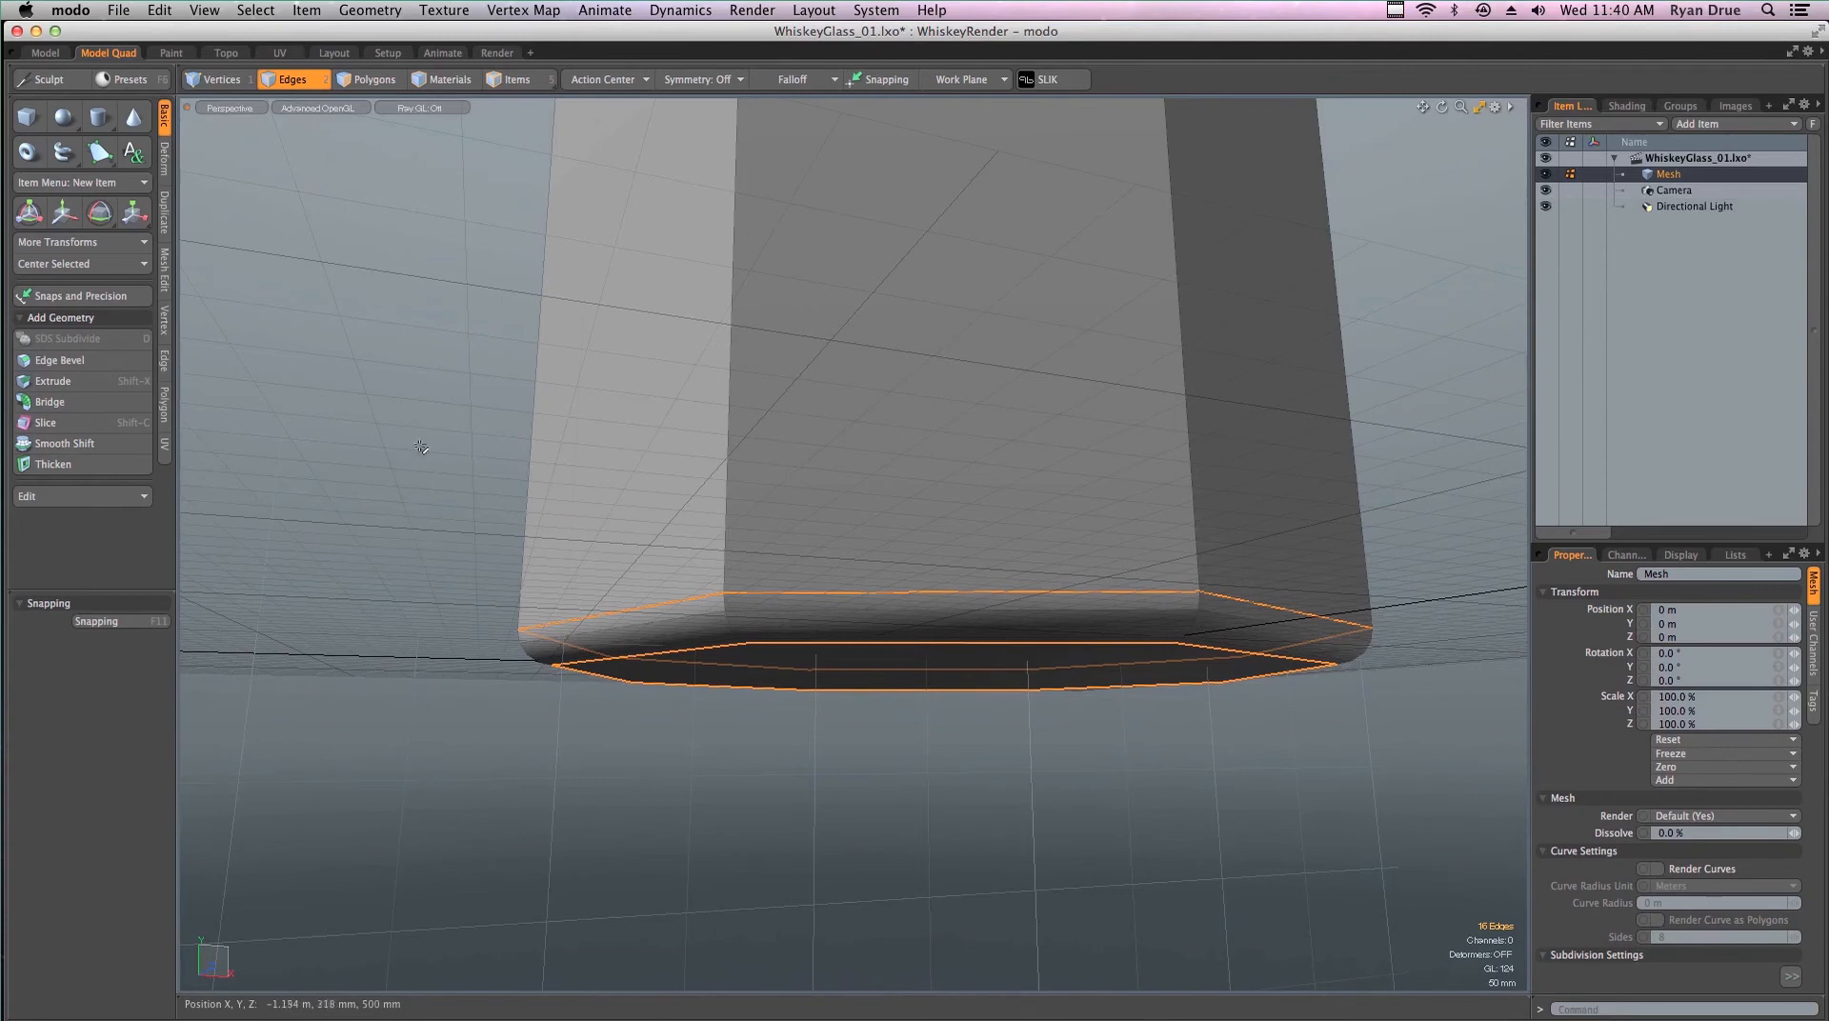
{"action": "left_click", "coordinate": [626, 446]}
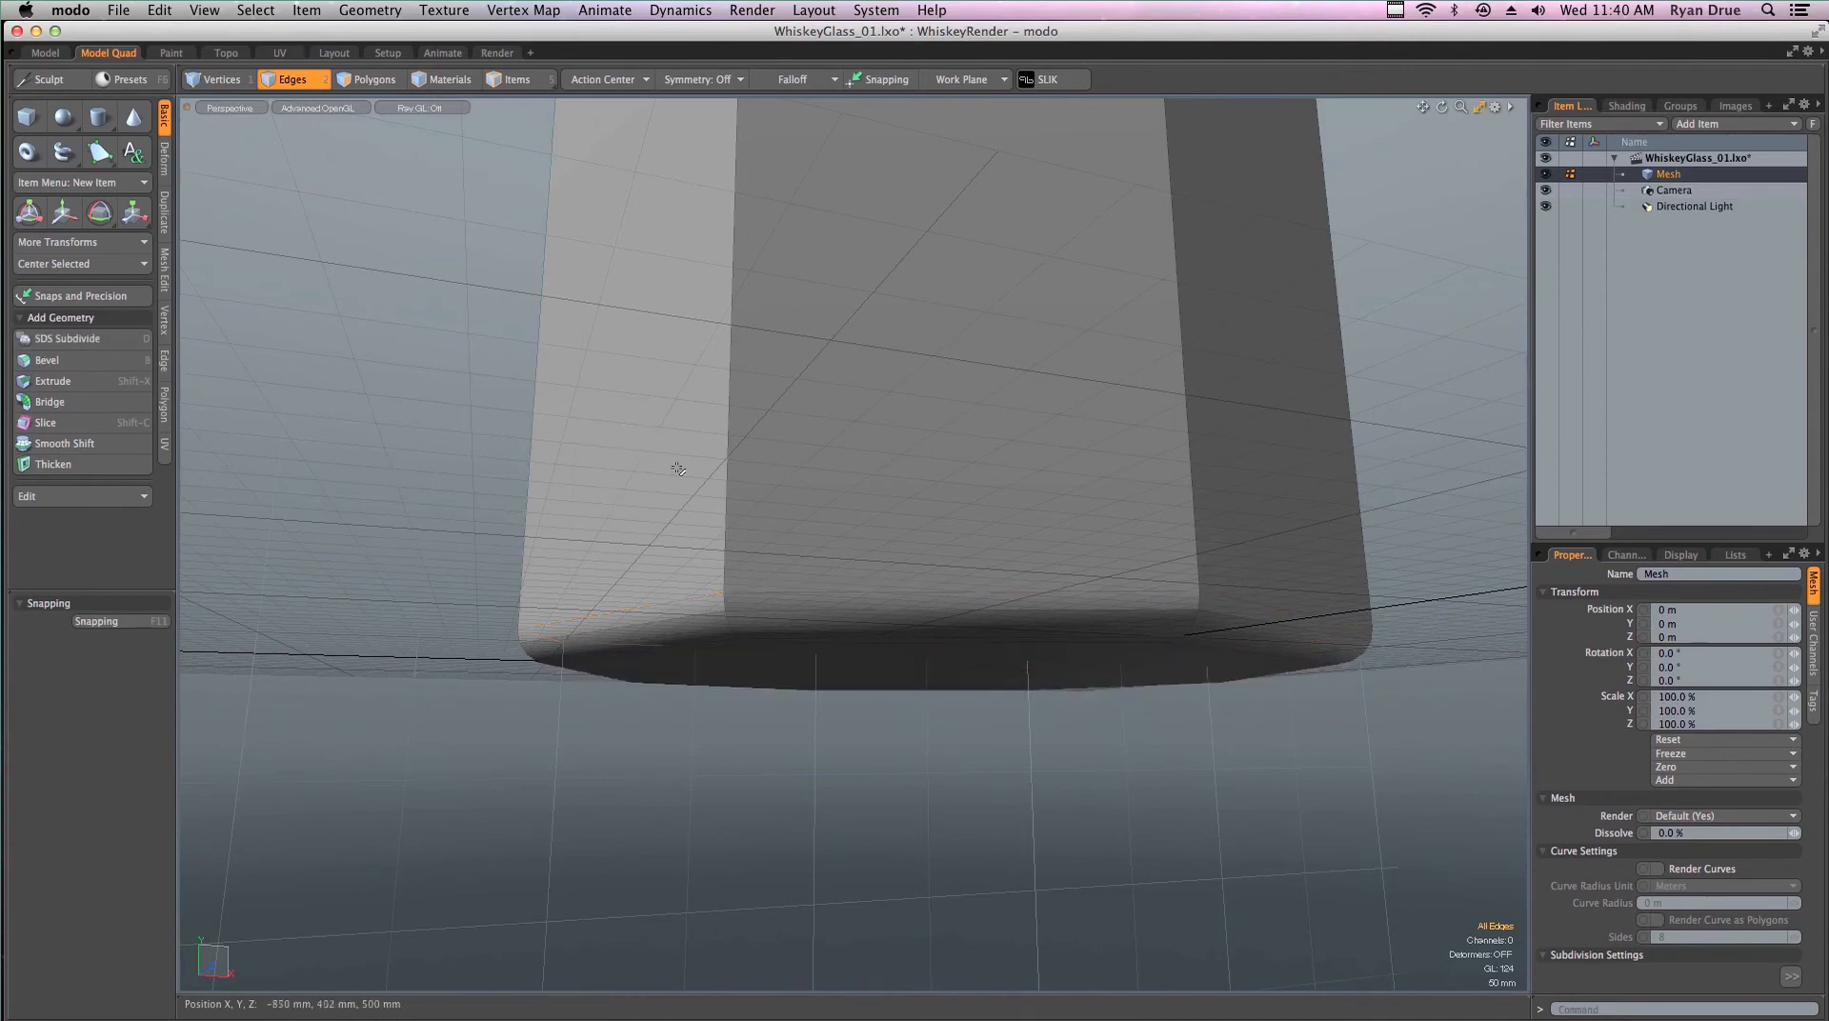
Toggle subdivision on and off for the glass and examine how its base and rim are smoothed
{"action": "key", "text": "Tab"}
{"action": "left_click_drag", "start_coordinate": [812, 551], "coordinate": [819, 649], "text": "alt"}
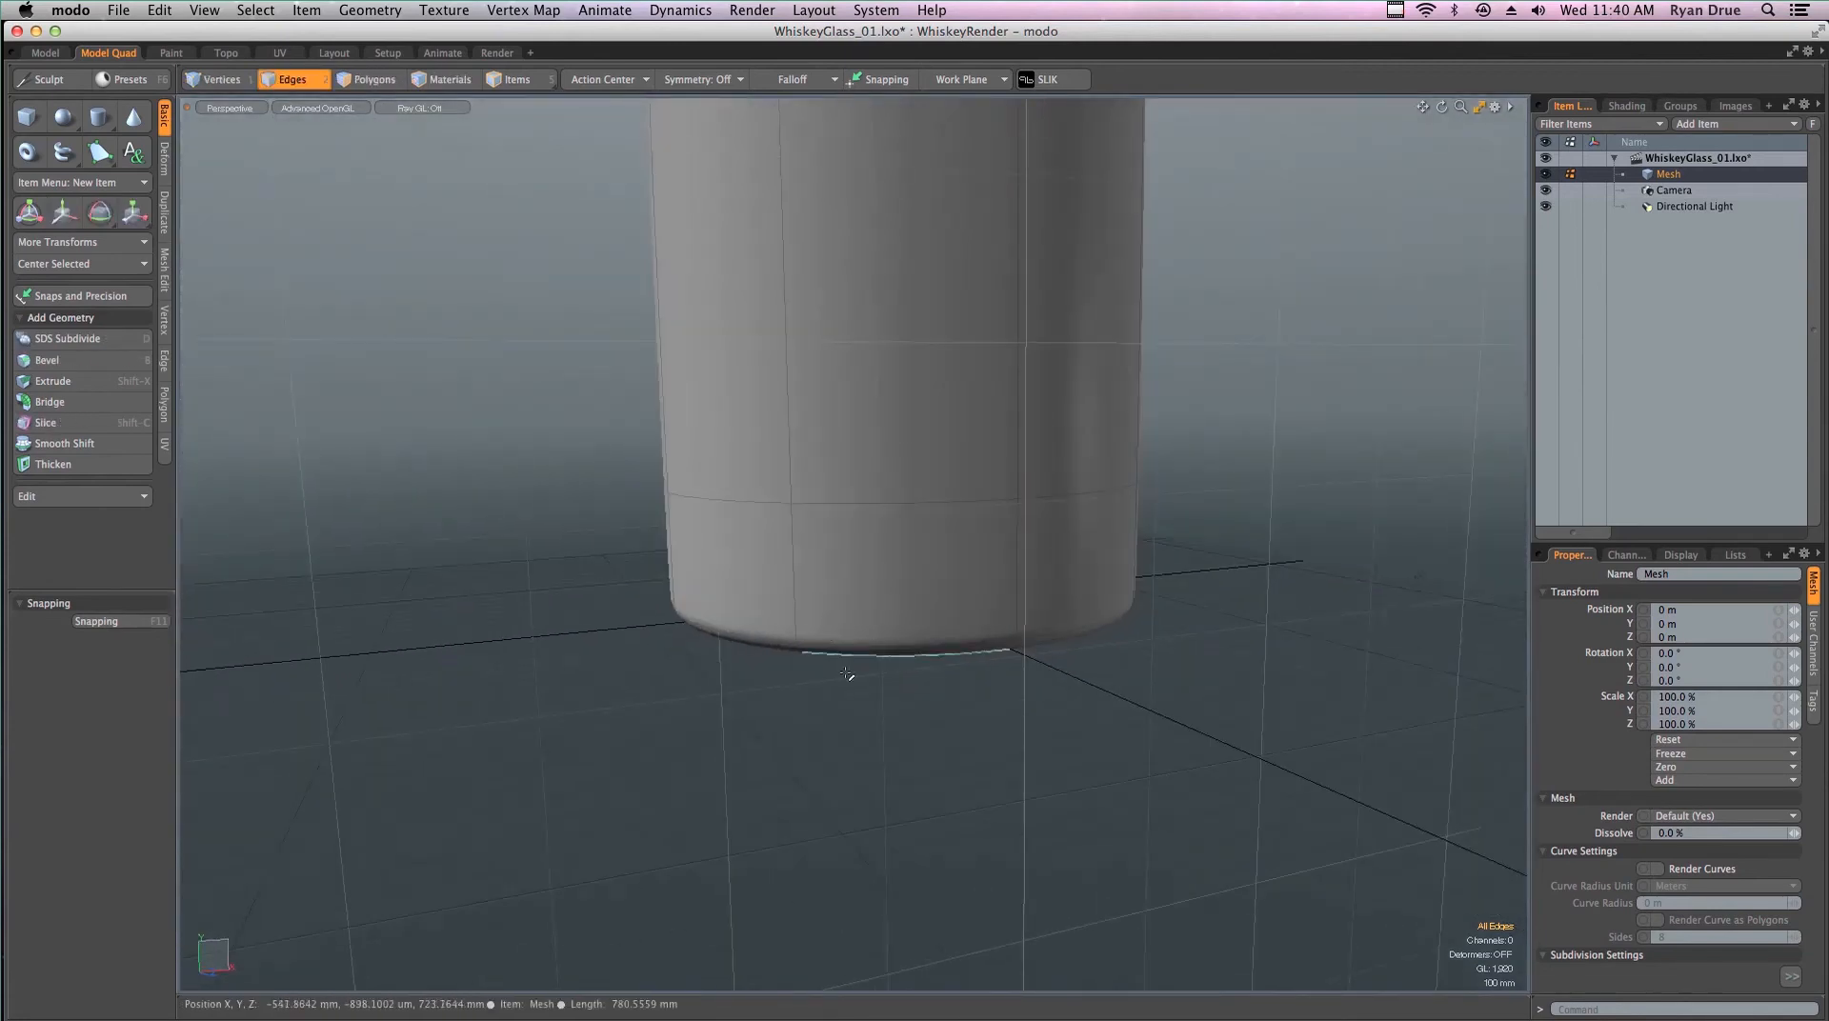
{"action": "left_click_drag", "start_coordinate": [857, 586], "coordinate": [809, 381], "text": "ctrl+alt"}
{"action": "left_click_drag", "start_coordinate": [810, 381], "coordinate": [808, 609], "text": "alt+shift"}
{"action": "mouse_move", "coordinate": [767, 472]}
{"action": "left_mouse_down", "text": "ctrl+alt"}
{"action": "mouse_move", "coordinate": [825, 474]}
{"action": "mouse_move", "coordinate": [776, 457]}
{"action": "left_mouse_up", "text": "ctrl+alt"}
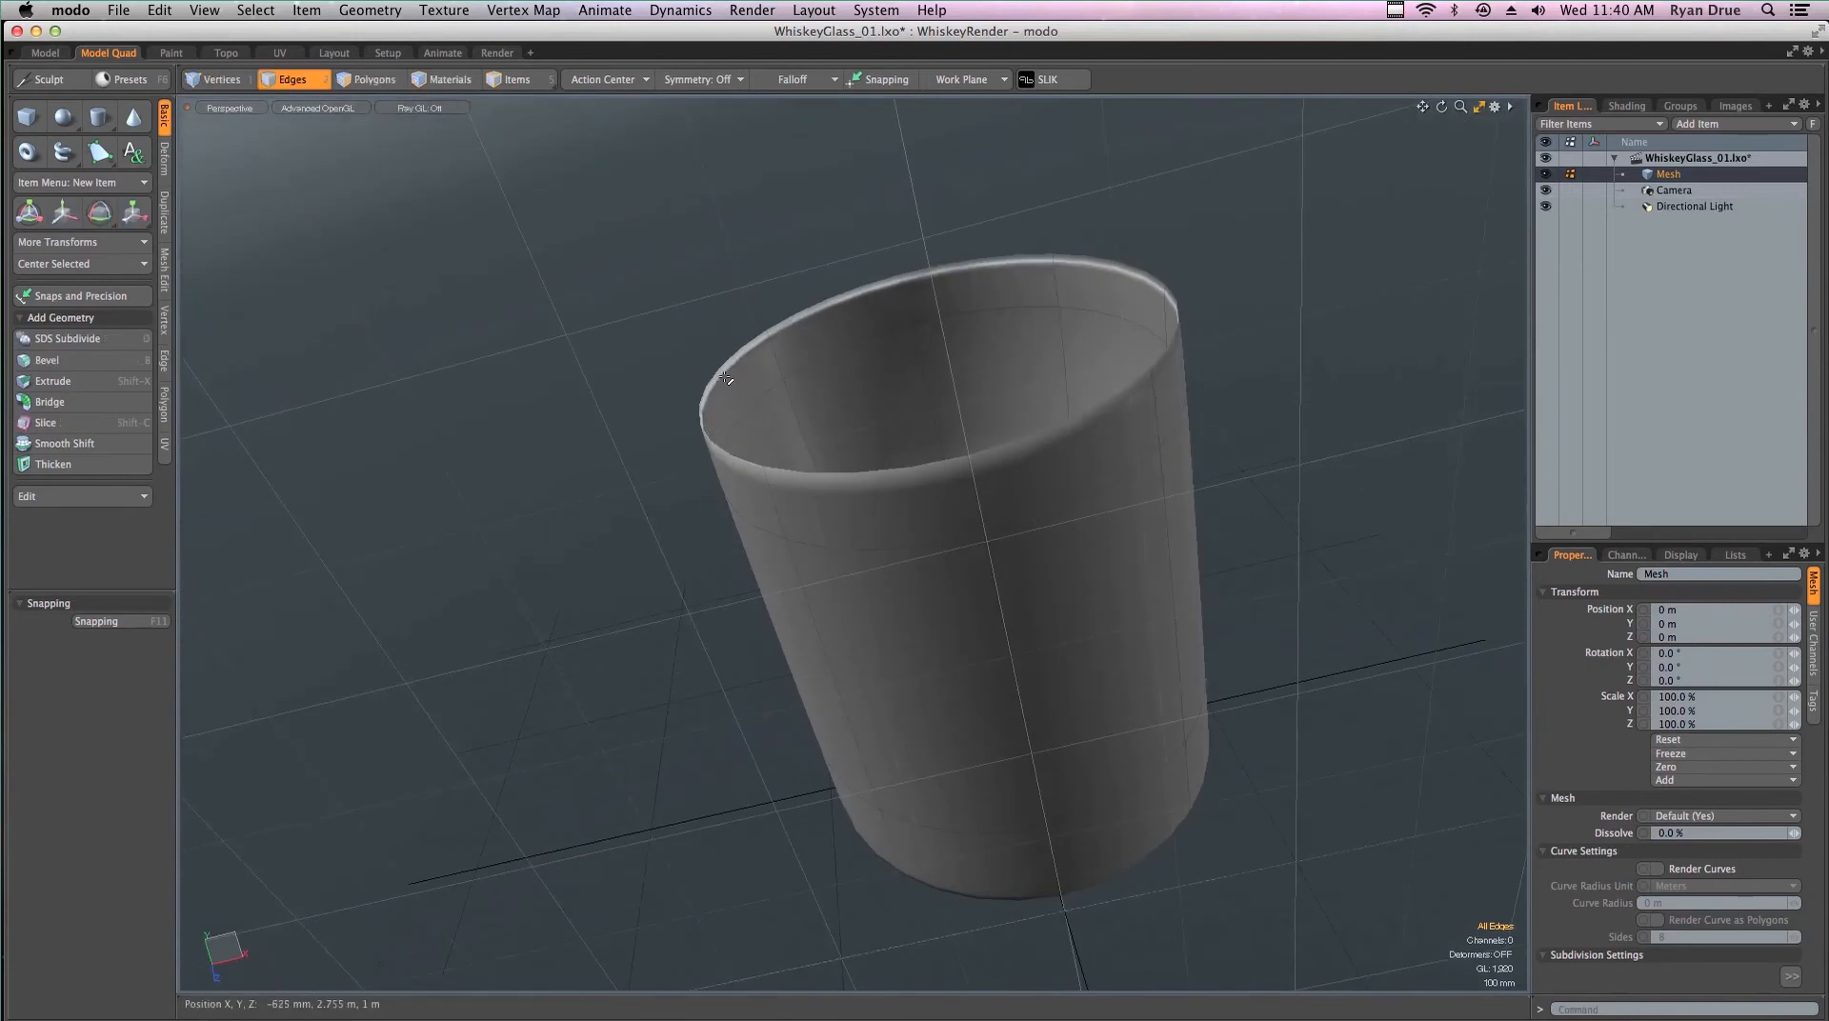
{"action": "left_click_drag", "start_coordinate": [710, 386], "coordinate": [964, 482], "text": "alt"}
{"action": "key", "text": "Tab"}
{"action": "key", "text": "Tab"}
{"action": "key", "text": "Tab"}
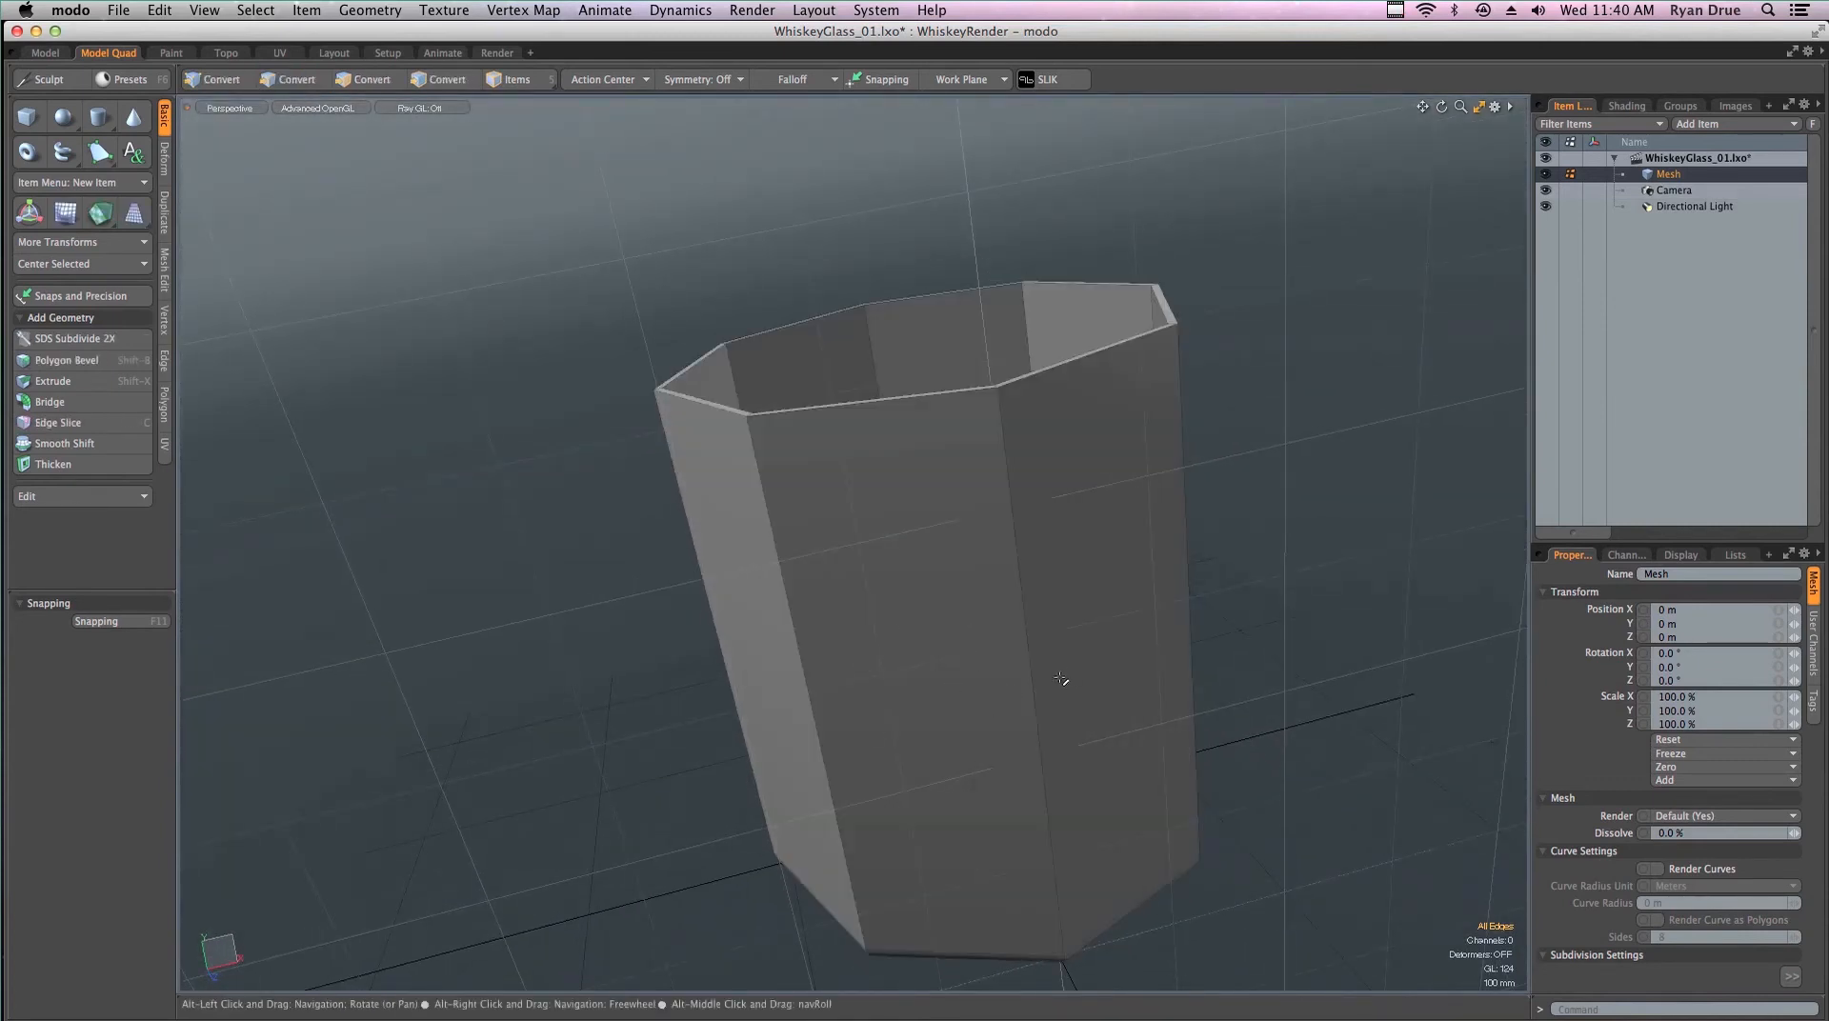
{"action": "key", "text": "Tab"}
{"action": "left_click_drag", "start_coordinate": [984, 763], "coordinate": [824, 697], "text": "alt"}
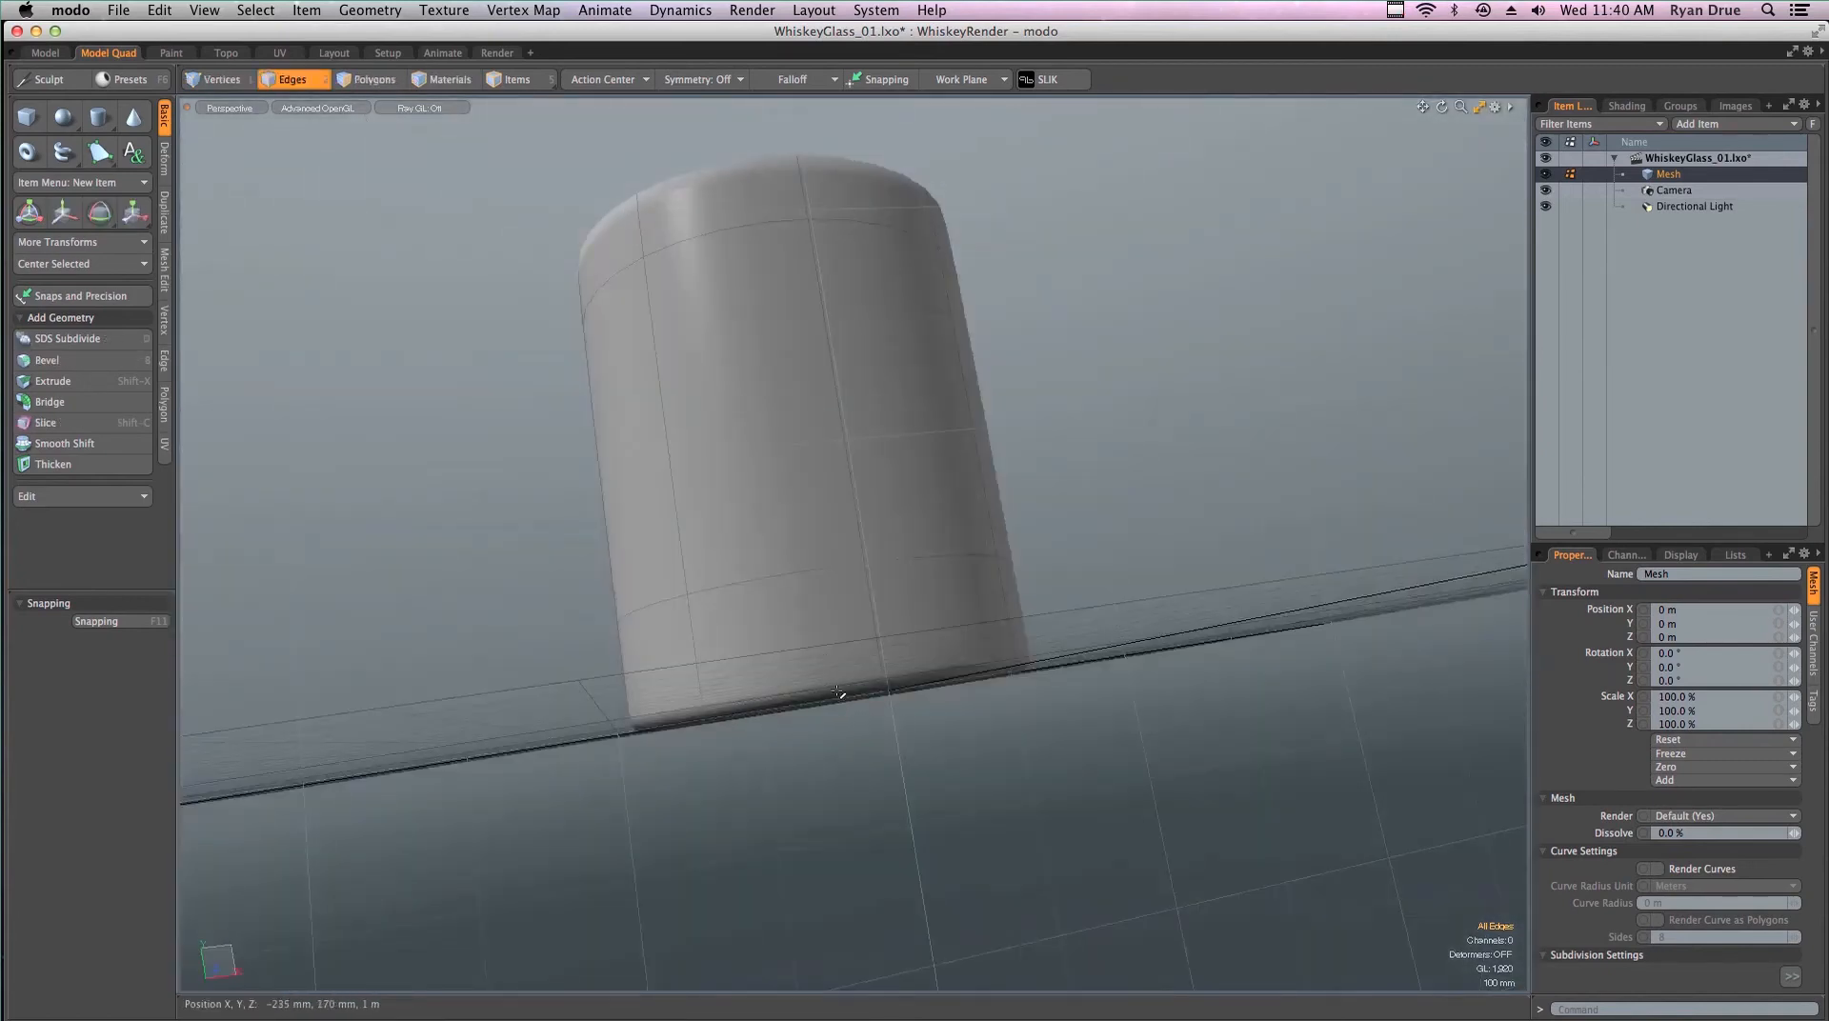
{"action": "key", "text": "Tab"}
Bevel the edge loop around the glass's inside floor by about 105 mm and clear the selection
{"action": "left_click_drag", "start_coordinate": [812, 515], "coordinate": [861, 740], "text": "alt"}
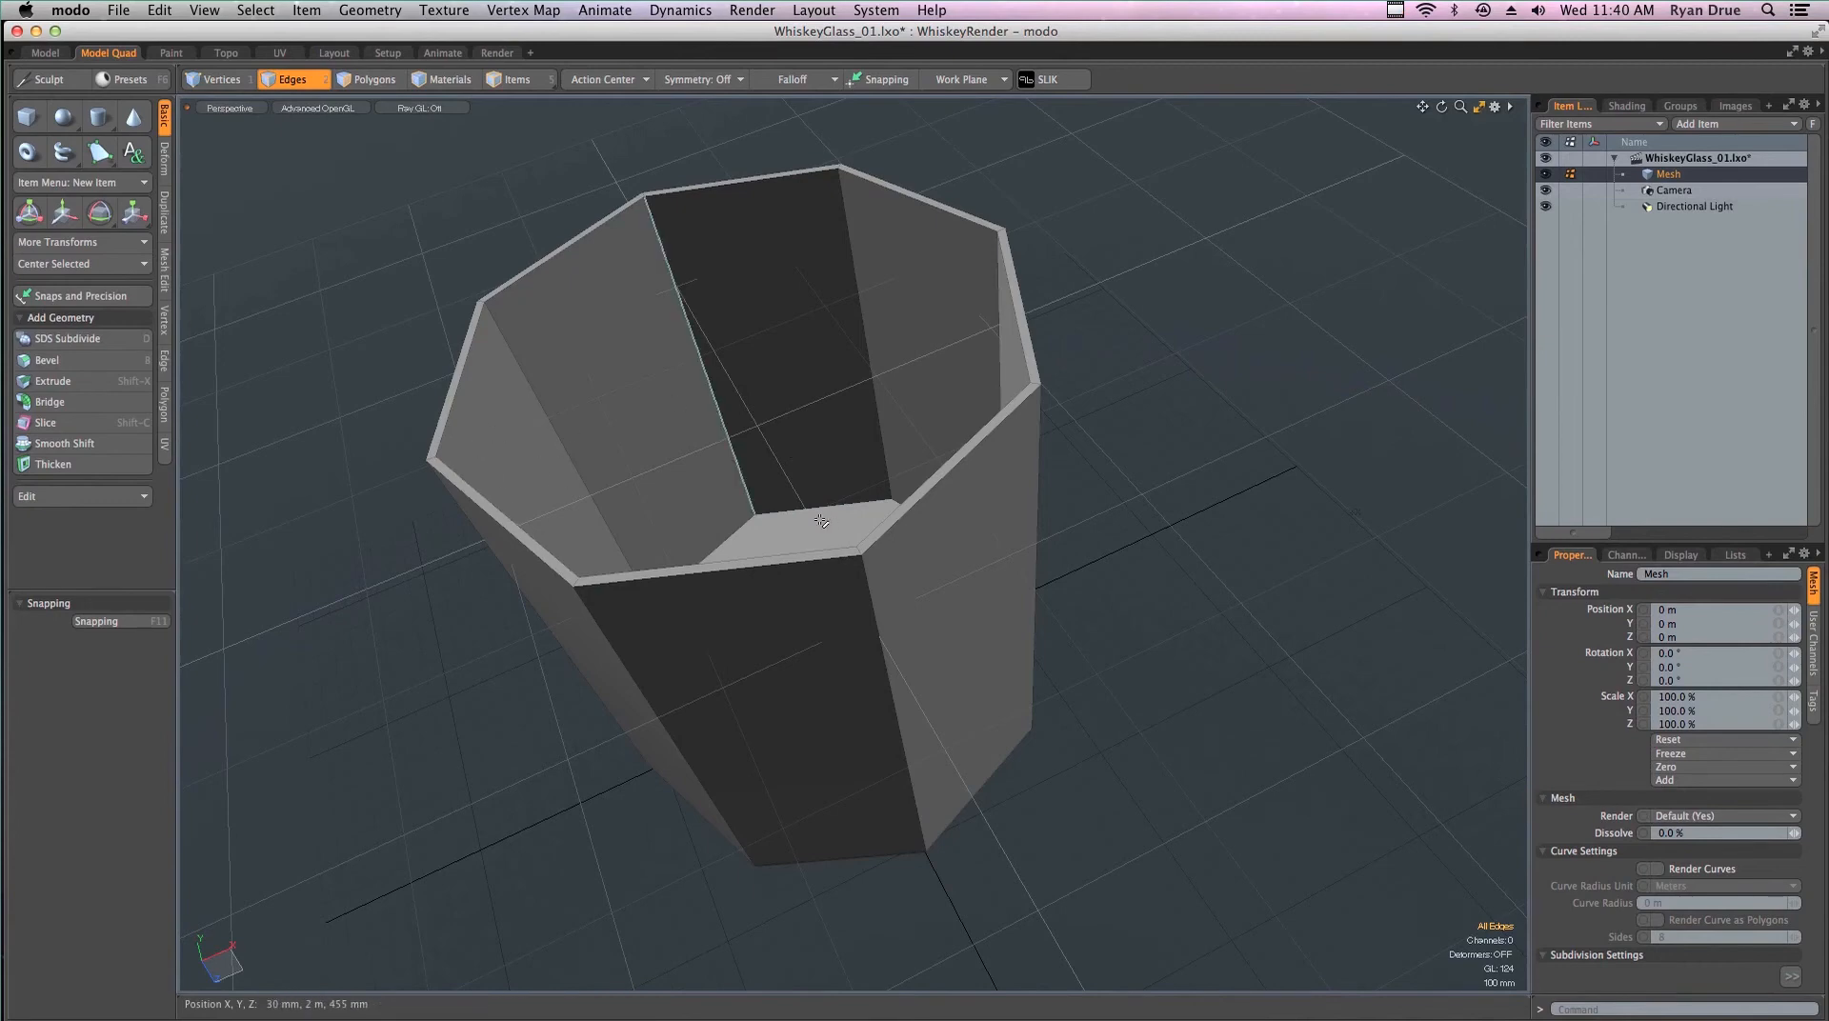
{"action": "double_click", "coordinate": [775, 513]}
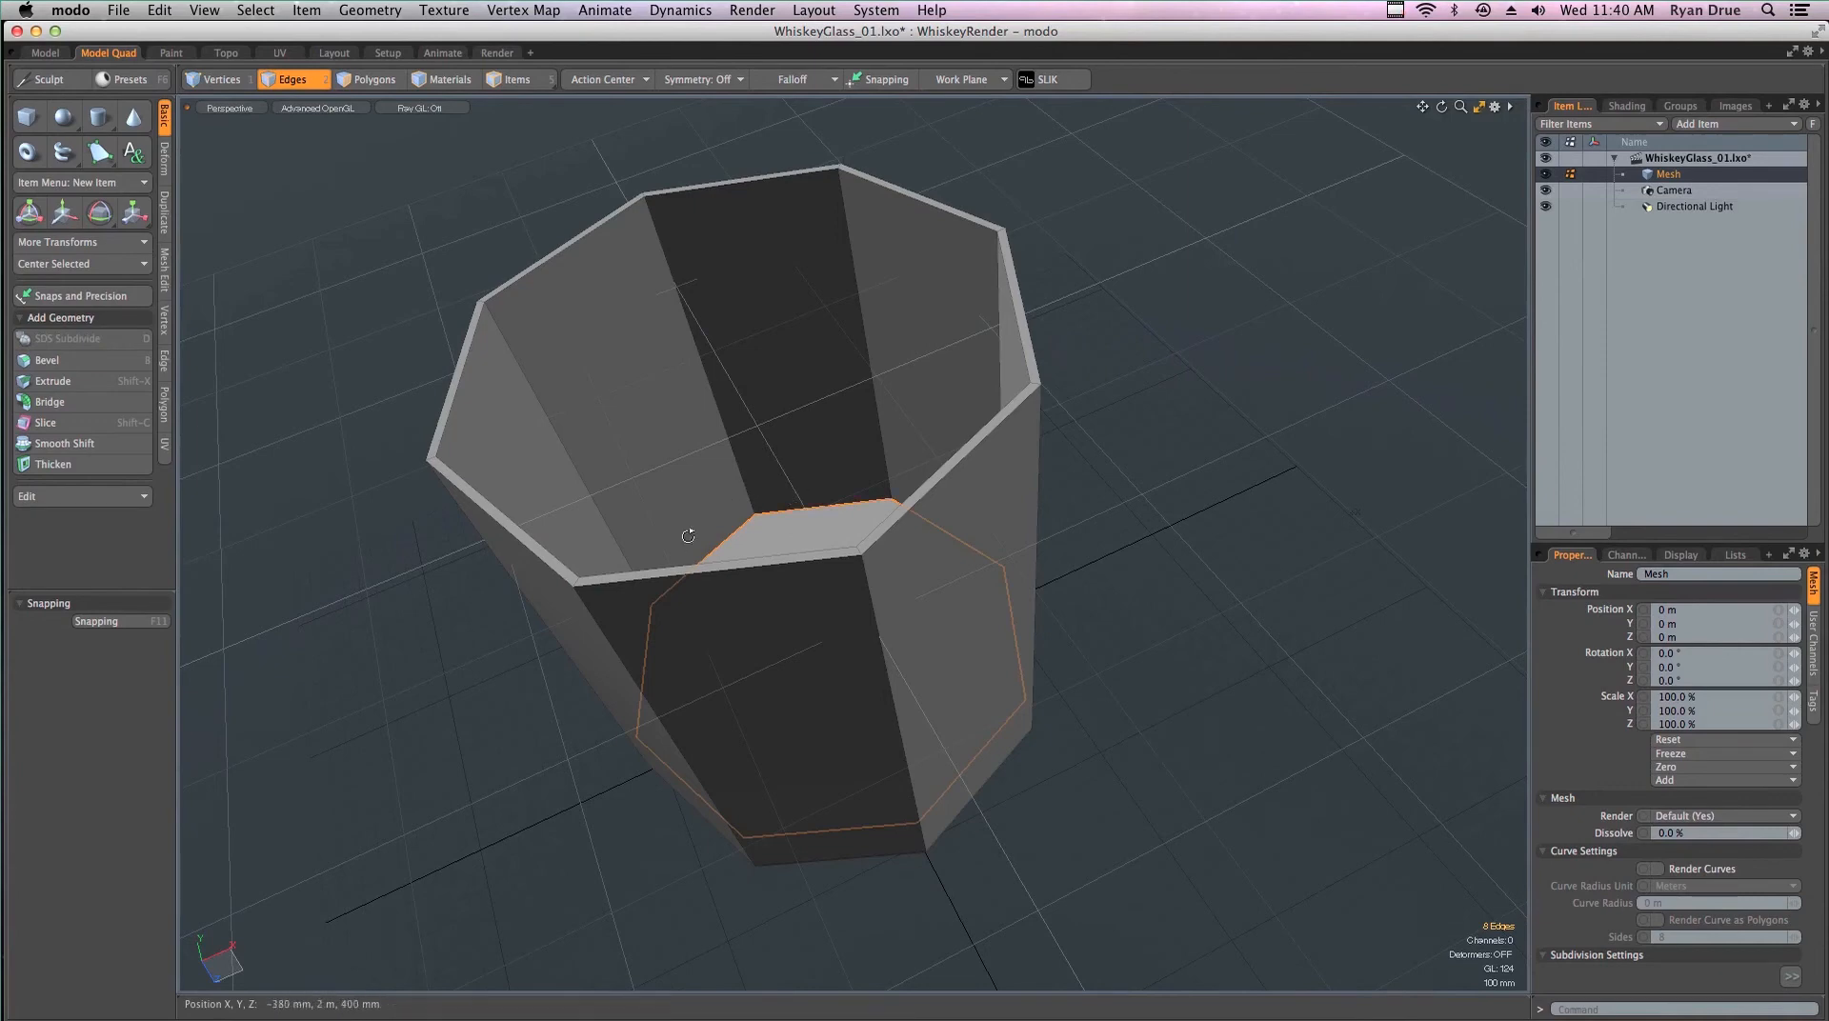
{"action": "left_click_drag", "start_coordinate": [686, 534], "coordinate": [735, 505], "text": "alt"}
{"action": "key", "text": "b"}
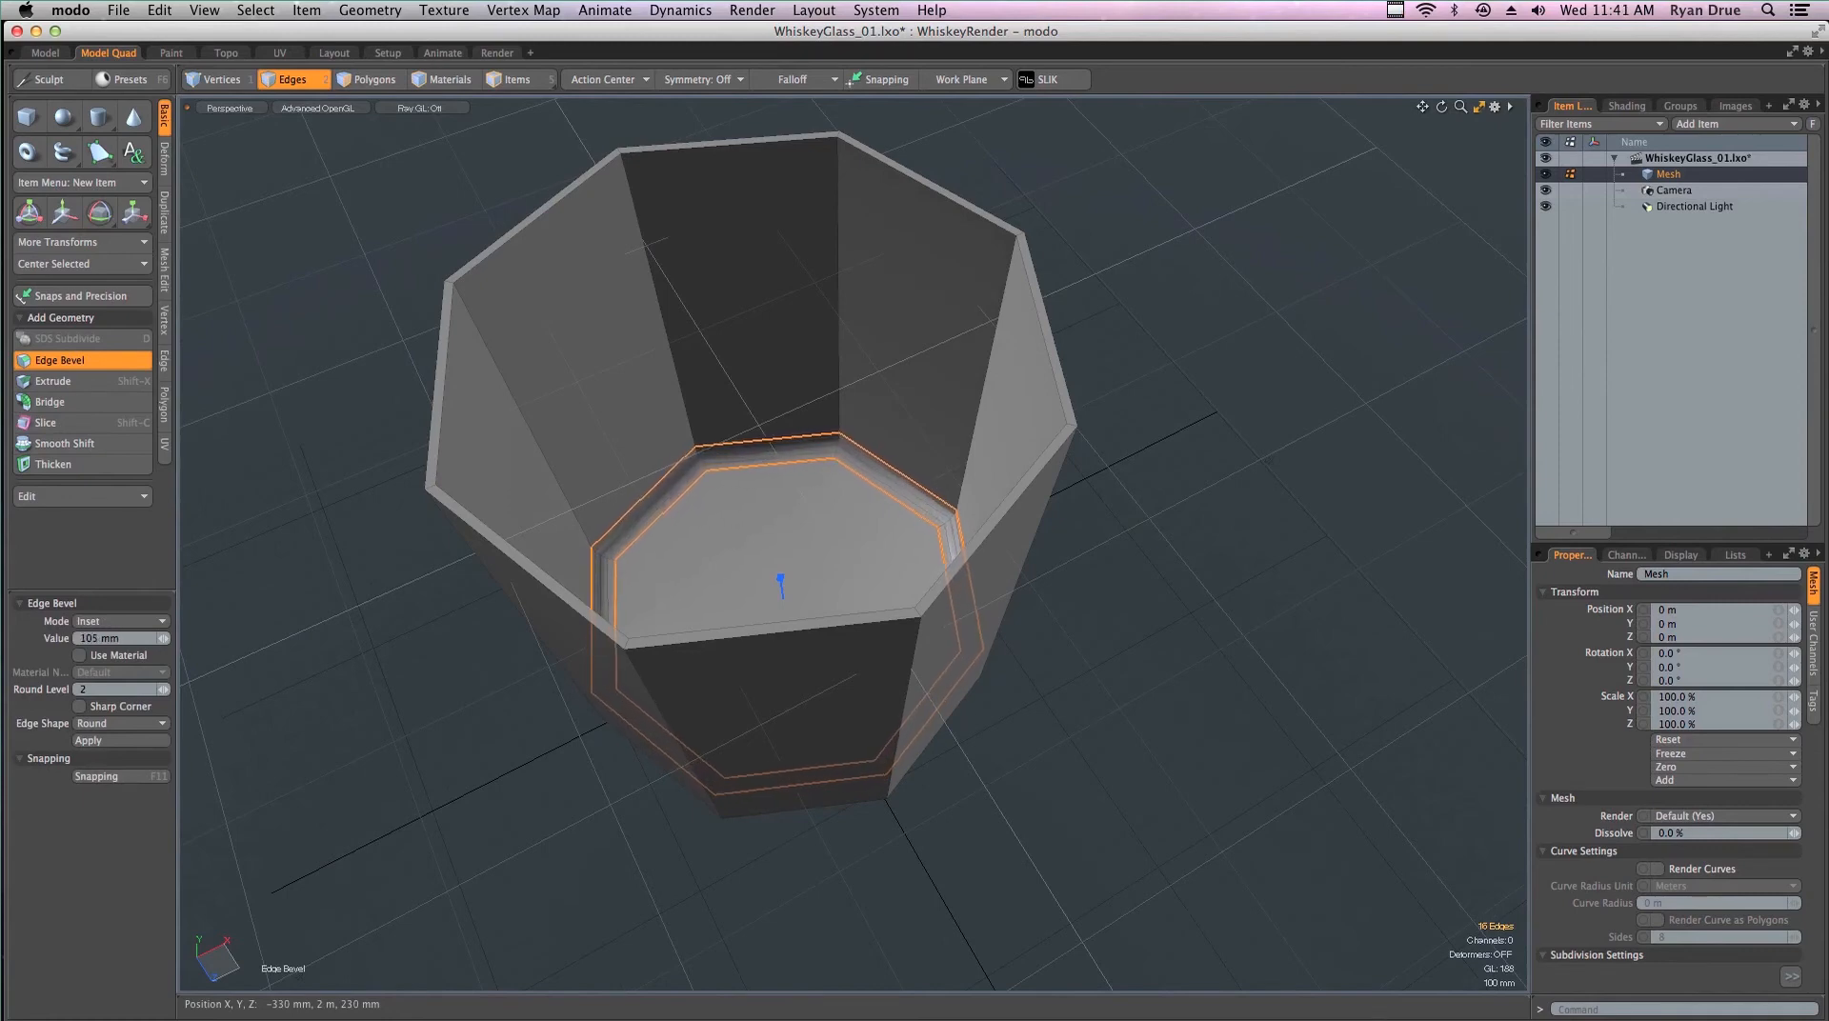
{"action": "left_click_drag", "start_coordinate": [825, 645], "coordinate": [1069, 364], "text": "alt"}
{"action": "key", "text": "space"}
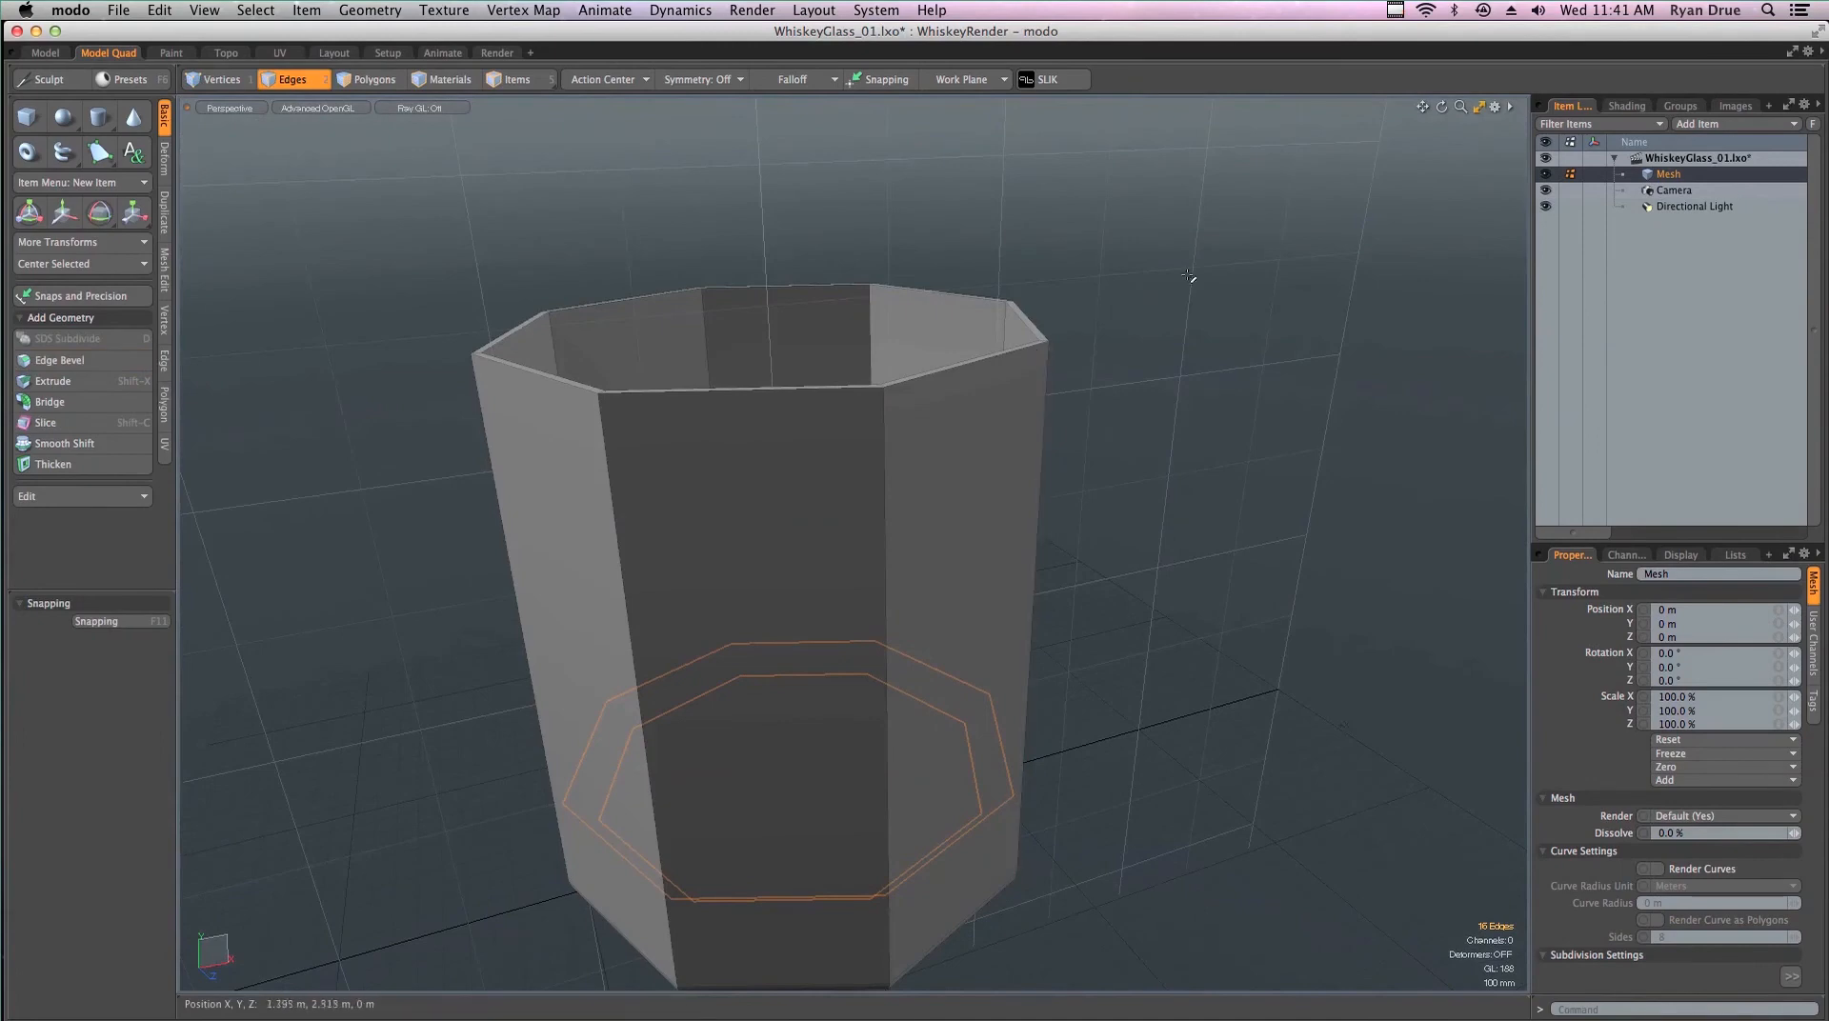
{"action": "left_click", "coordinate": [1132, 276]}
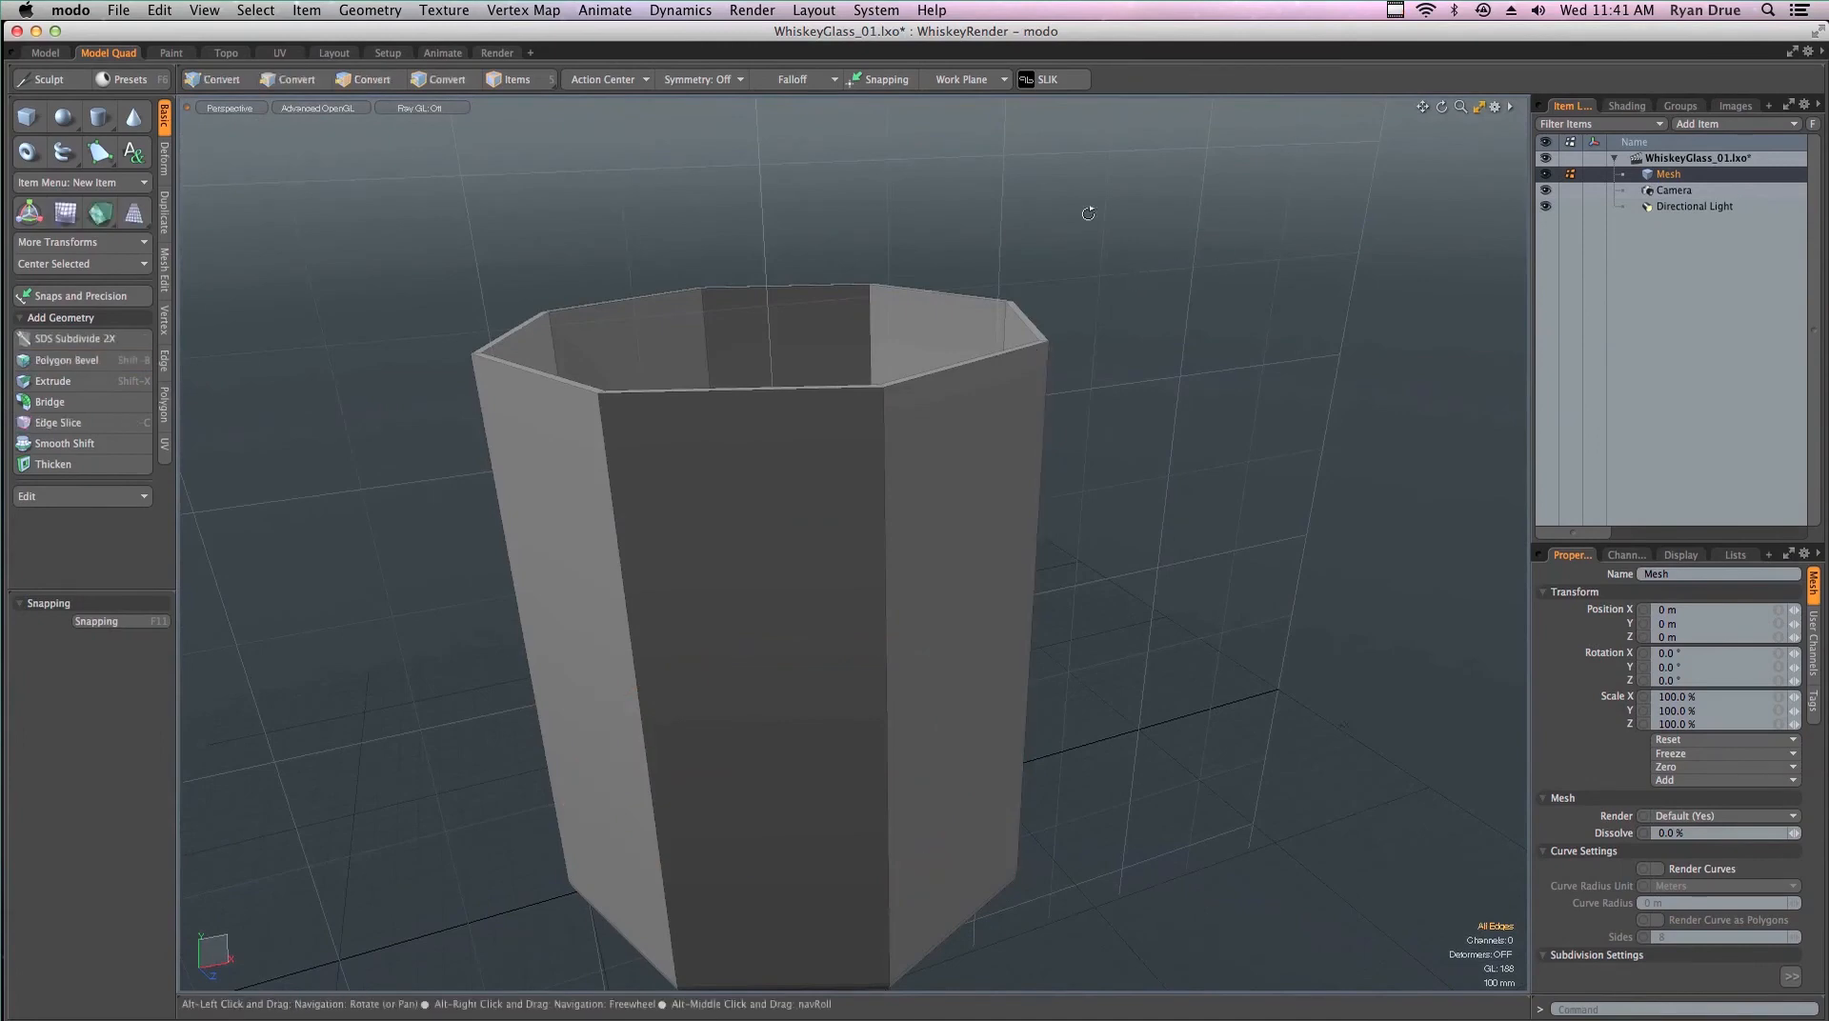
Preview the glass with subdivision on and inspect the beveled inside floor
{"action": "left_click_drag", "start_coordinate": [1086, 204], "coordinate": [1079, 530], "text": "alt"}
{"action": "key", "text": "Tab"}
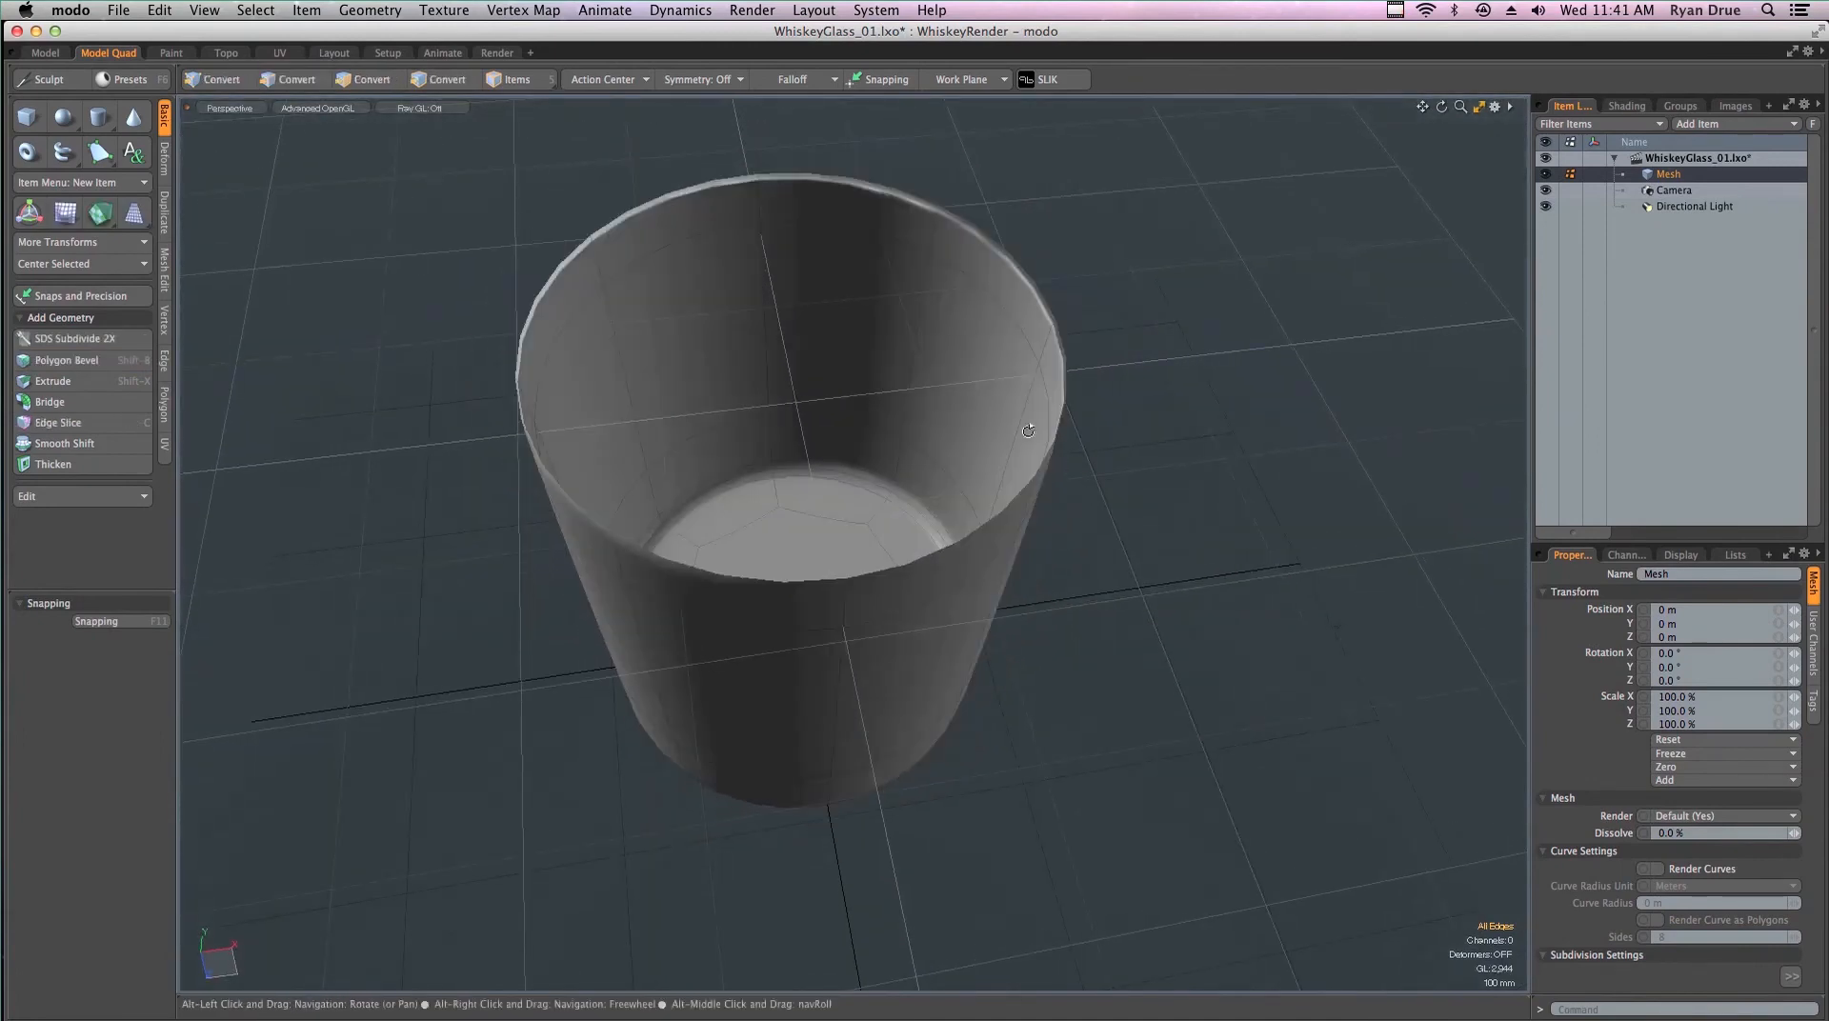
{"action": "left_click_drag", "start_coordinate": [938, 267], "coordinate": [915, 374], "text": "alt"}
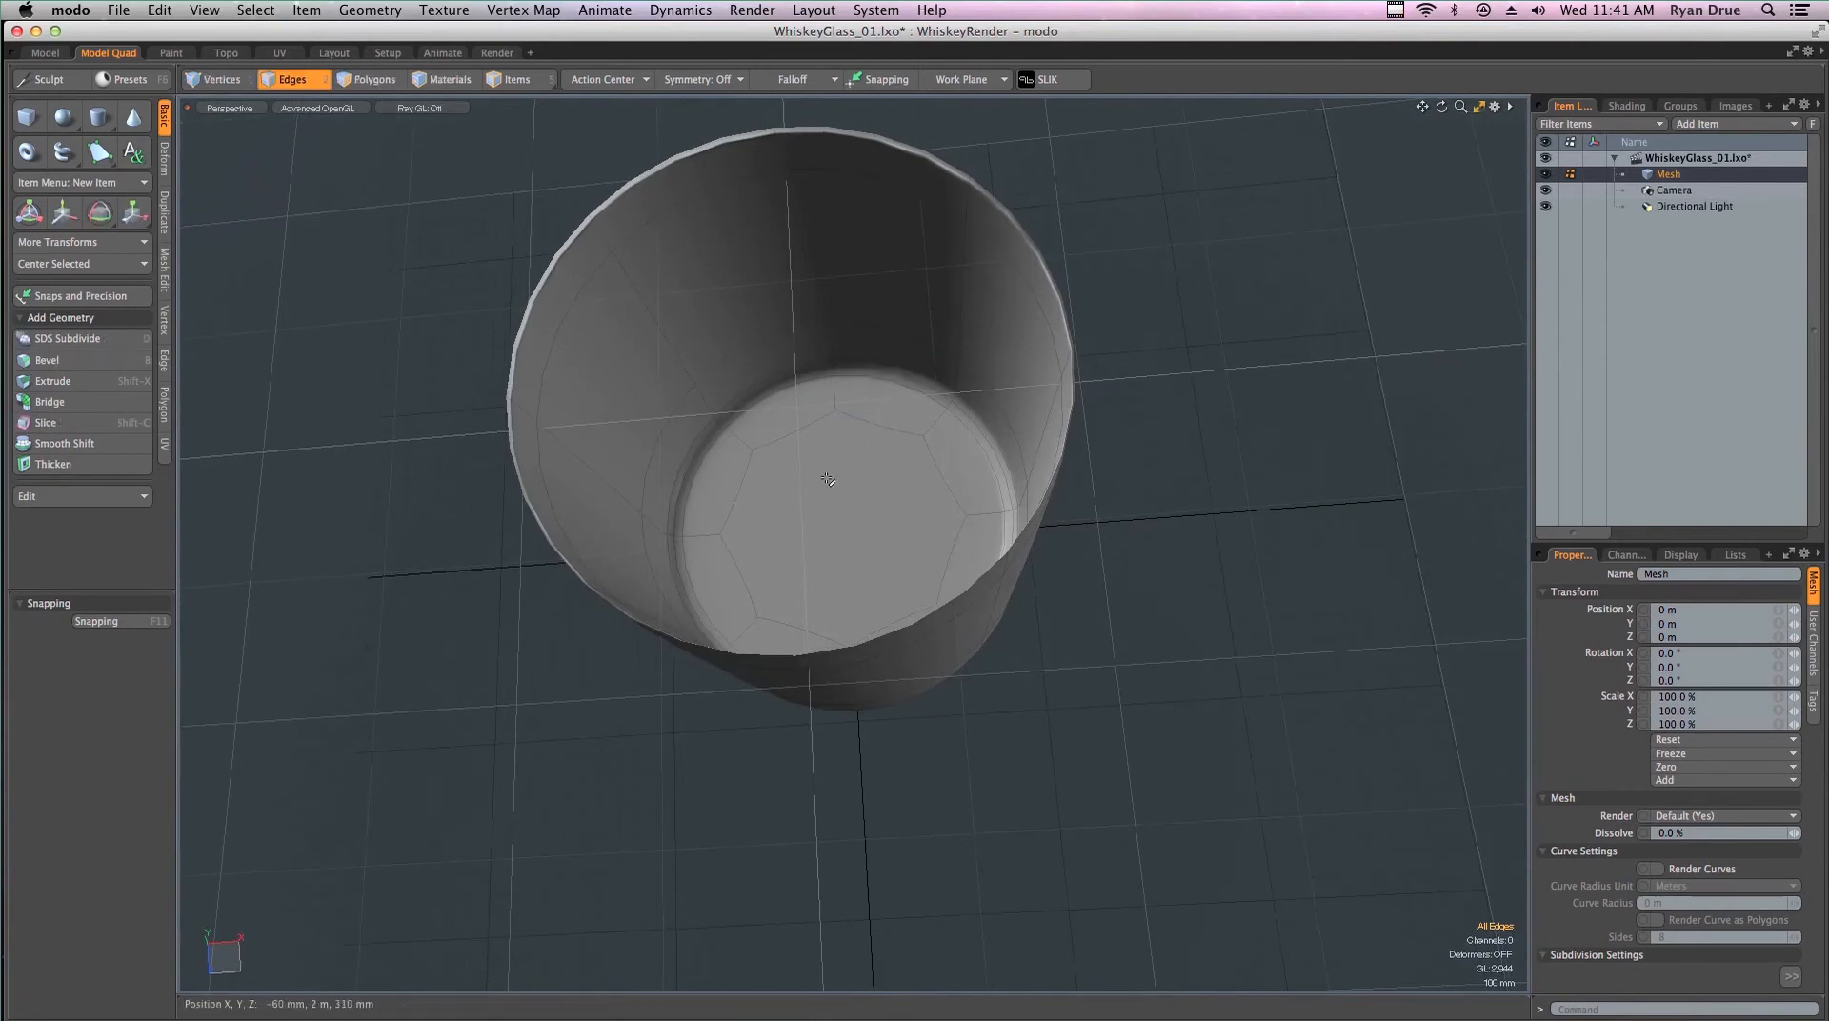
{"action": "key", "text": "Tab"}
Select both the outer and inner edge loops around the glass's rim
{"action": "left_click_drag", "start_coordinate": [905, 327], "coordinate": [714, 286], "text": "alt"}
{"action": "left_click_drag", "start_coordinate": [580, 460], "coordinate": [617, 471], "text": "ctrl+alt"}
{"action": "left_click_drag", "start_coordinate": [580, 404], "coordinate": [563, 422], "text": "alt+shift"}
{"action": "scroll", "coordinate": [562, 422], "scroll_direction": "up", "scroll_amount": 5}
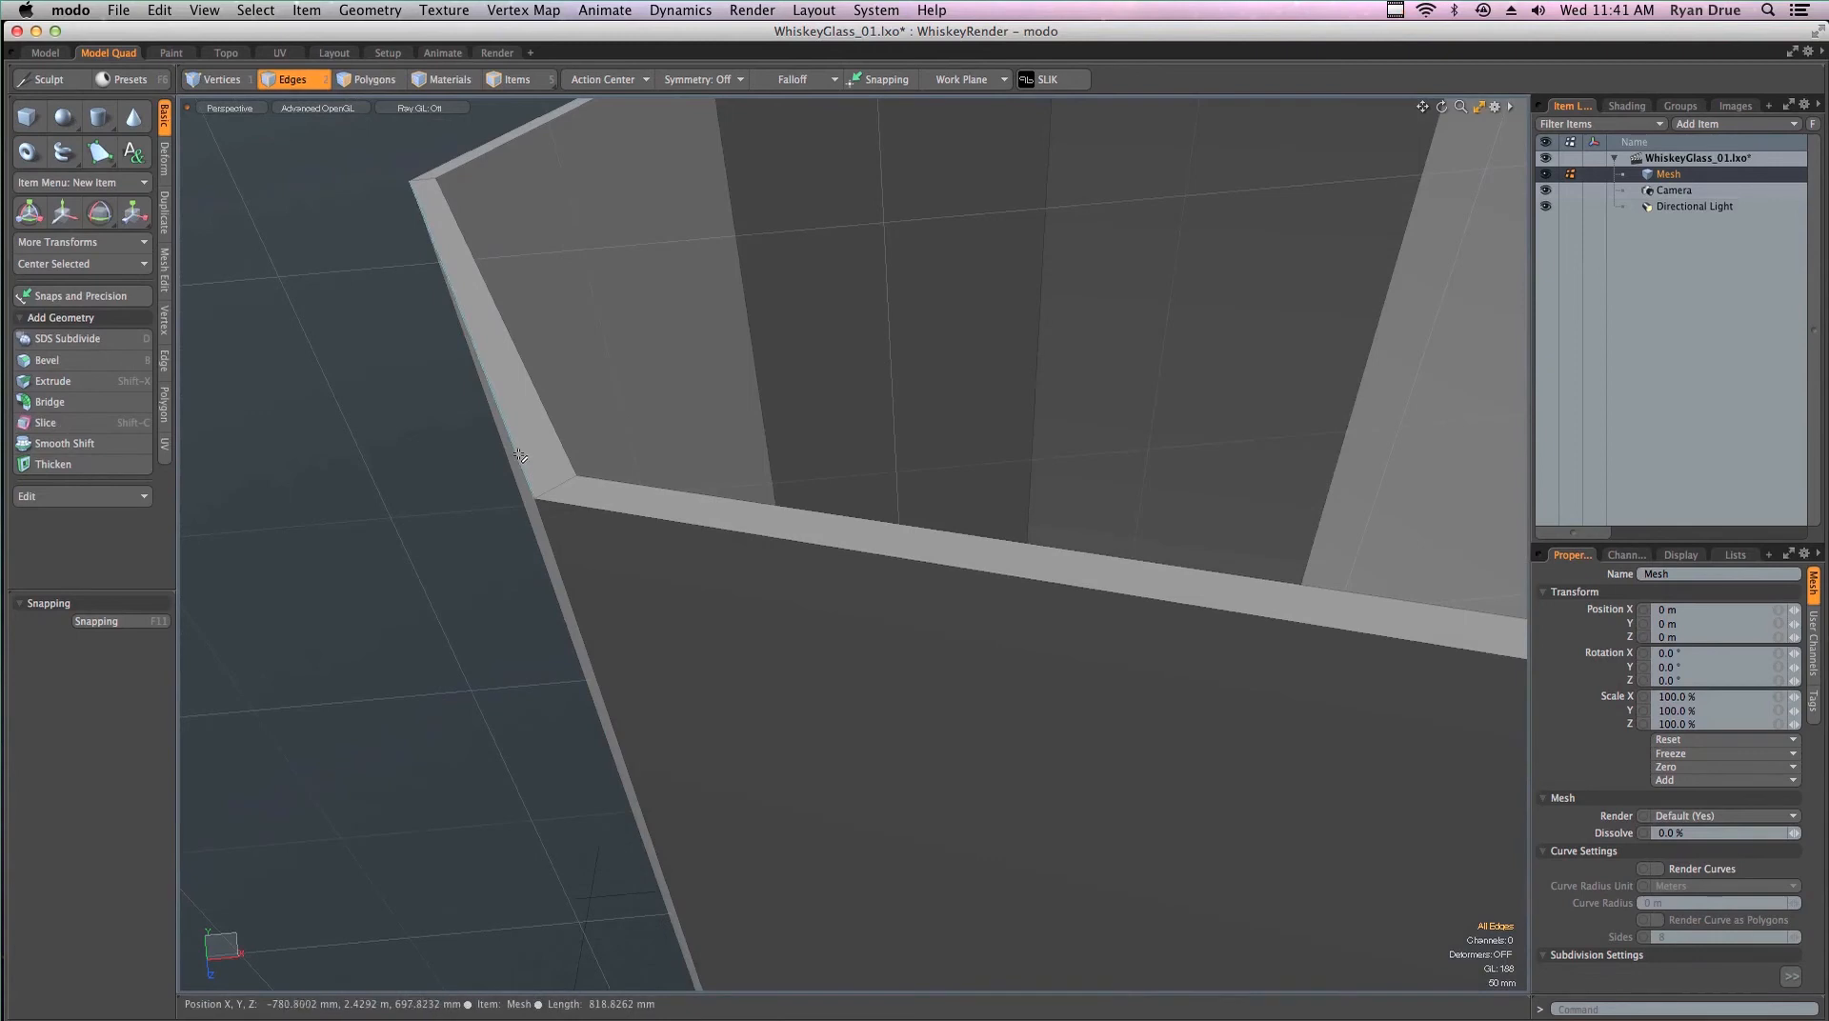
{"action": "double_click", "coordinate": [519, 456]}
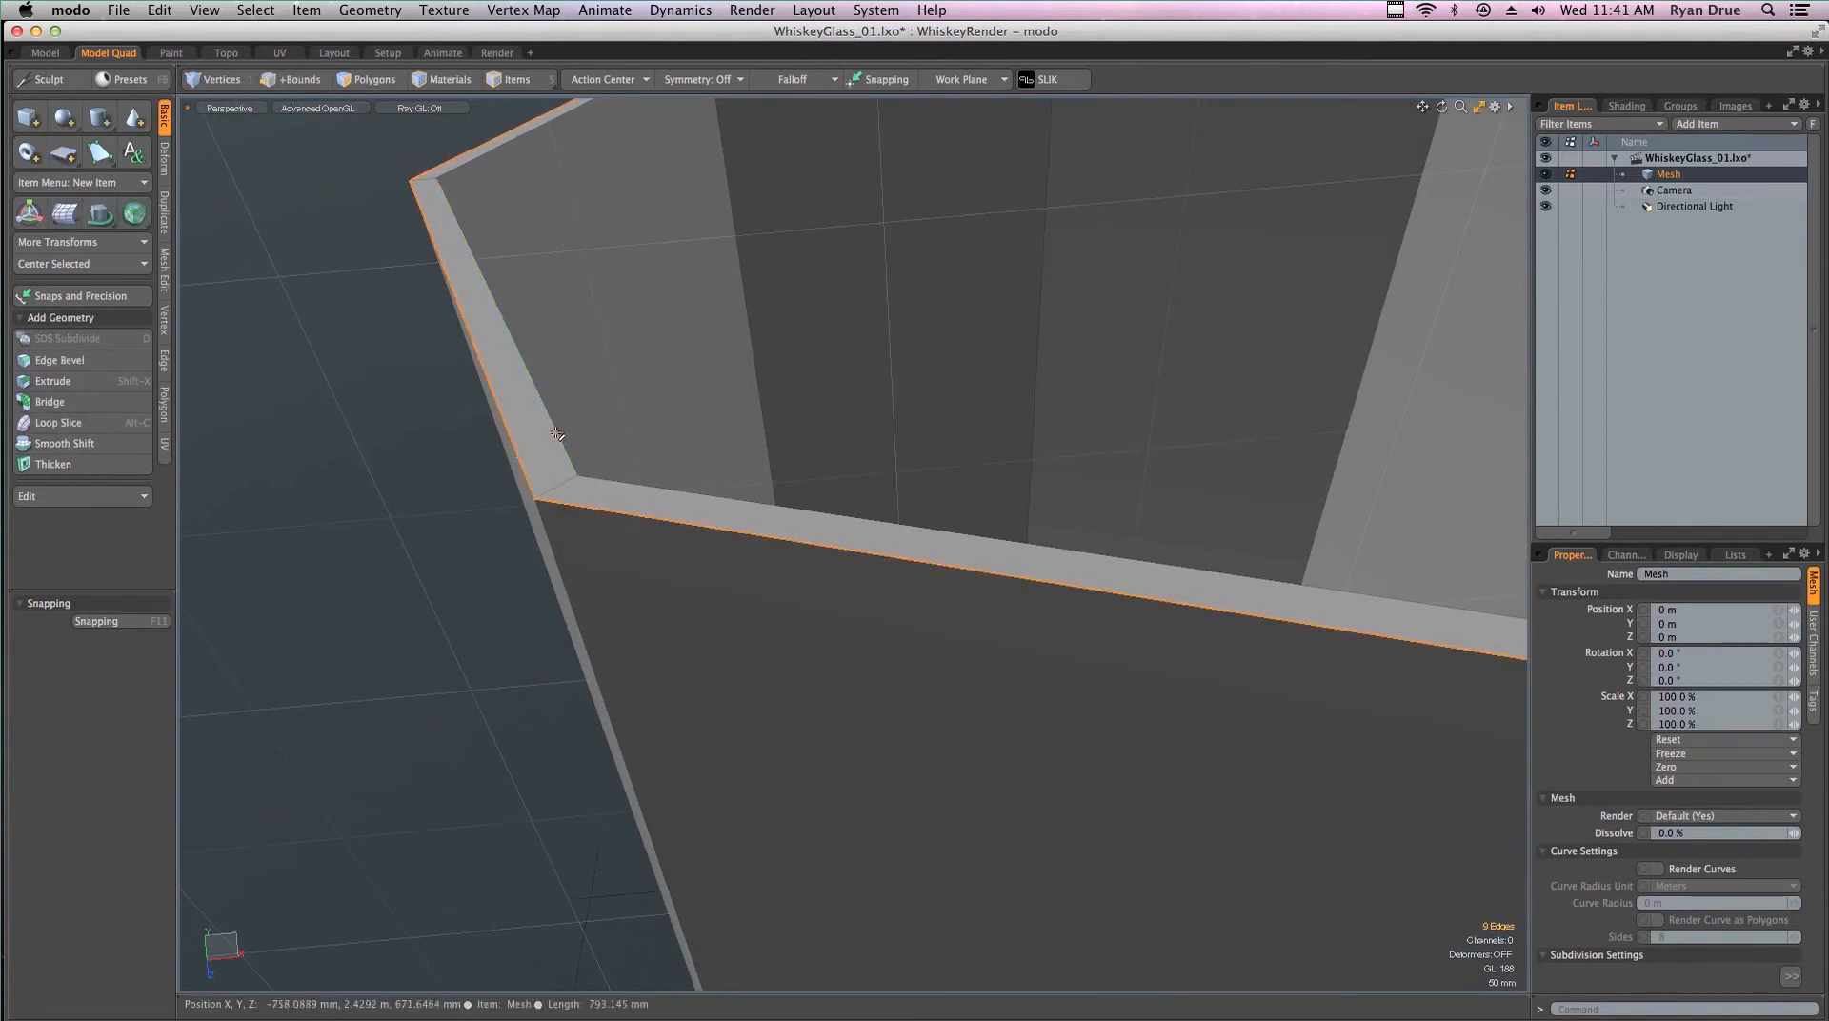
{"action": "double_click", "coordinate": [558, 441], "text": "shift"}
{"action": "scroll", "coordinate": [576, 435], "scroll_direction": "down", "scroll_amount": 3}
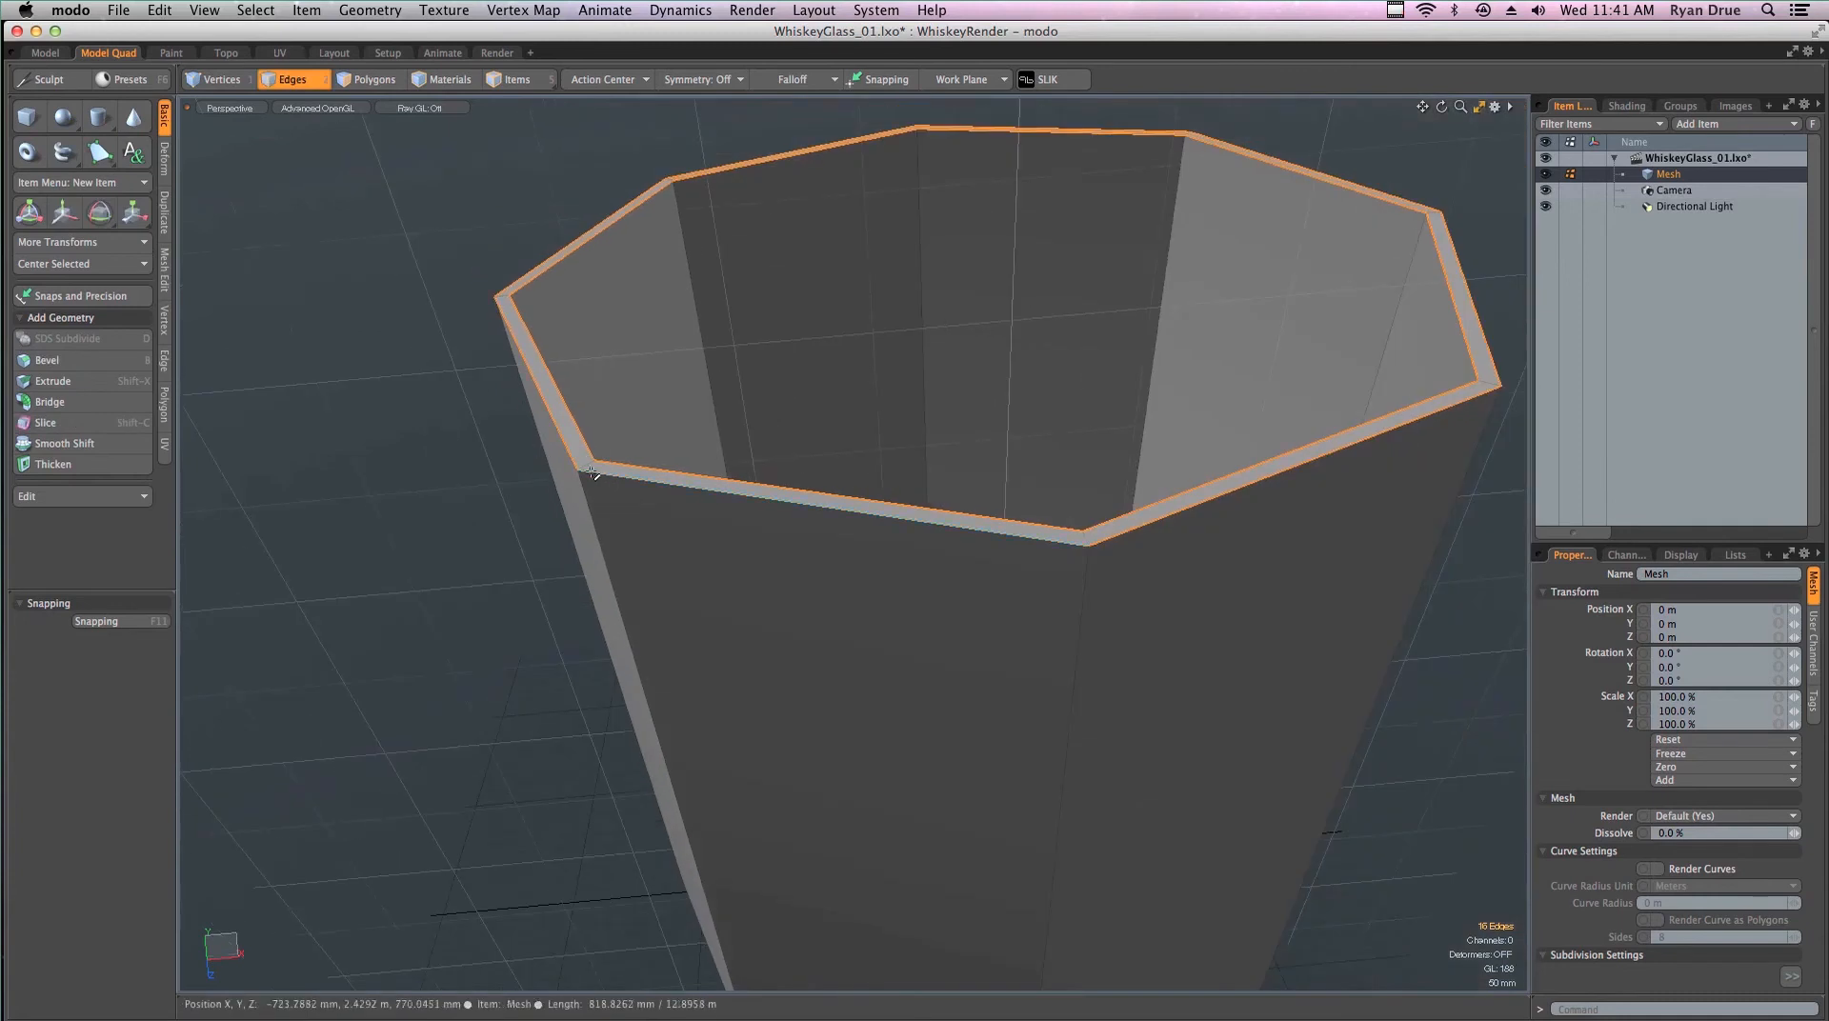
Reselect the outer edge loop around the glass's rim and add the inner rim loop to the selection
{"action": "left_click", "coordinate": [553, 416]}
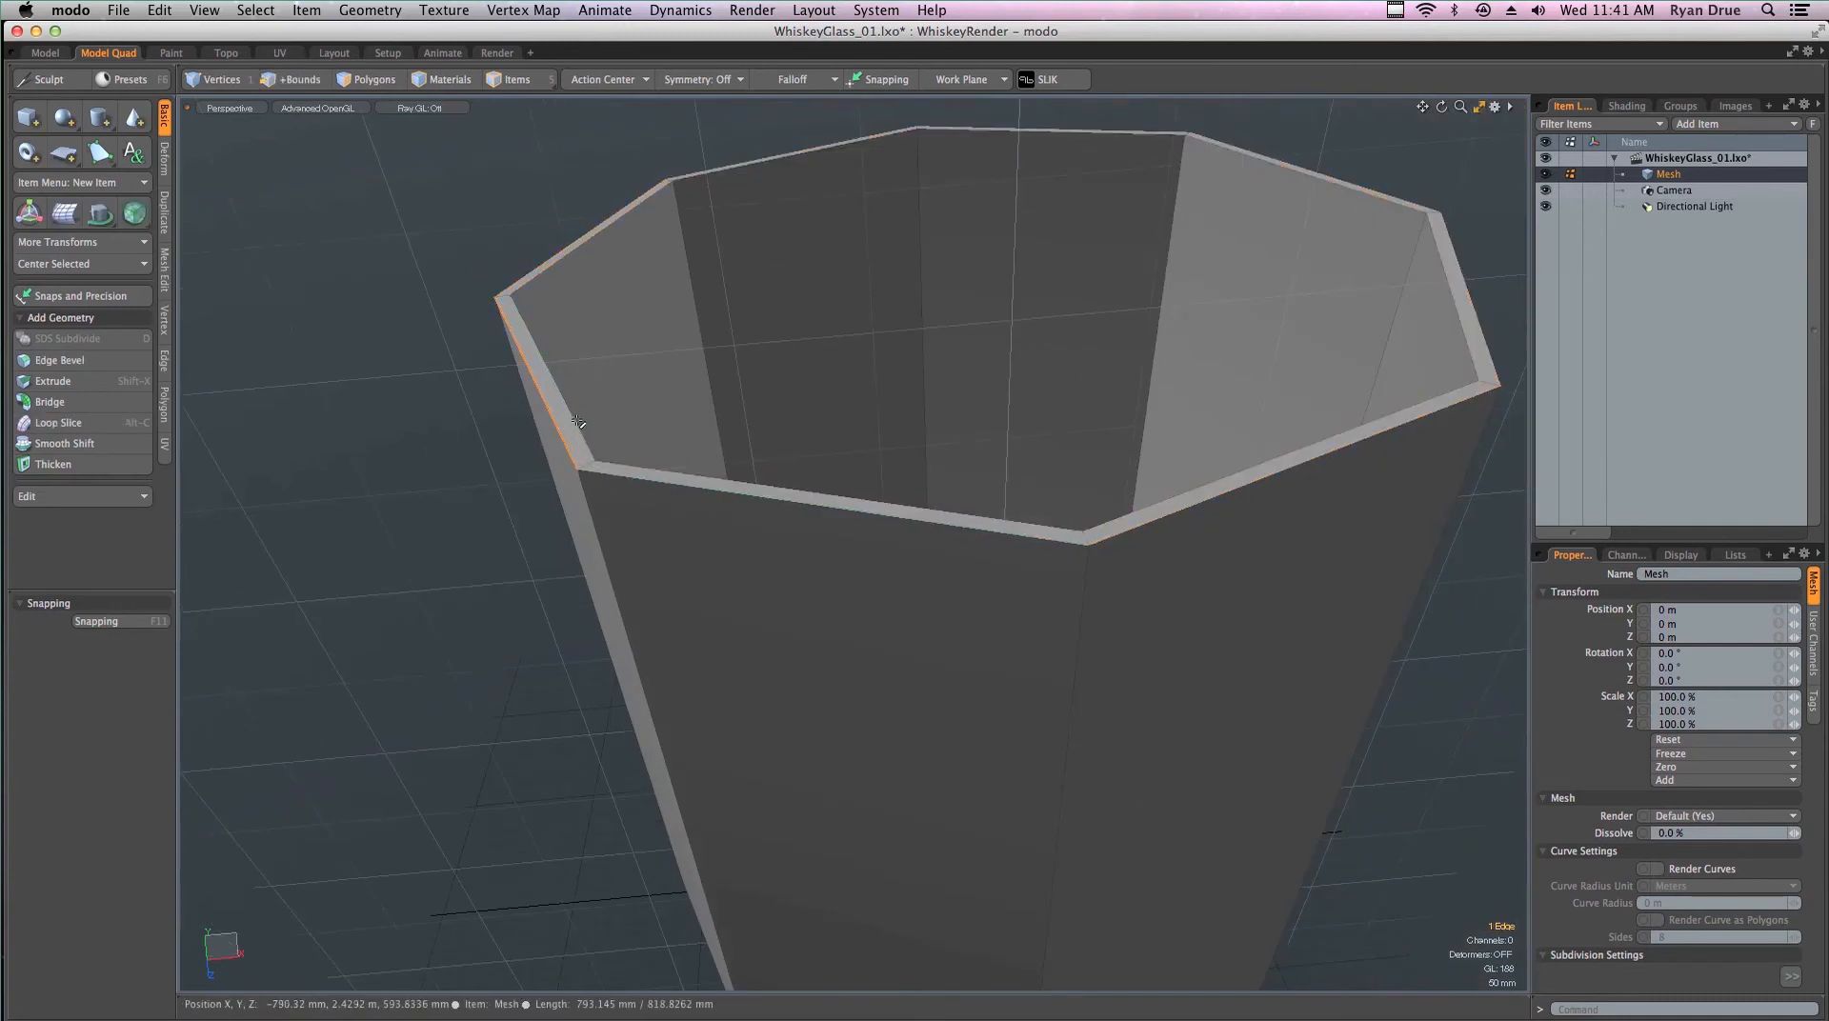
{"action": "left_click", "coordinate": [581, 430], "text": "shift"}
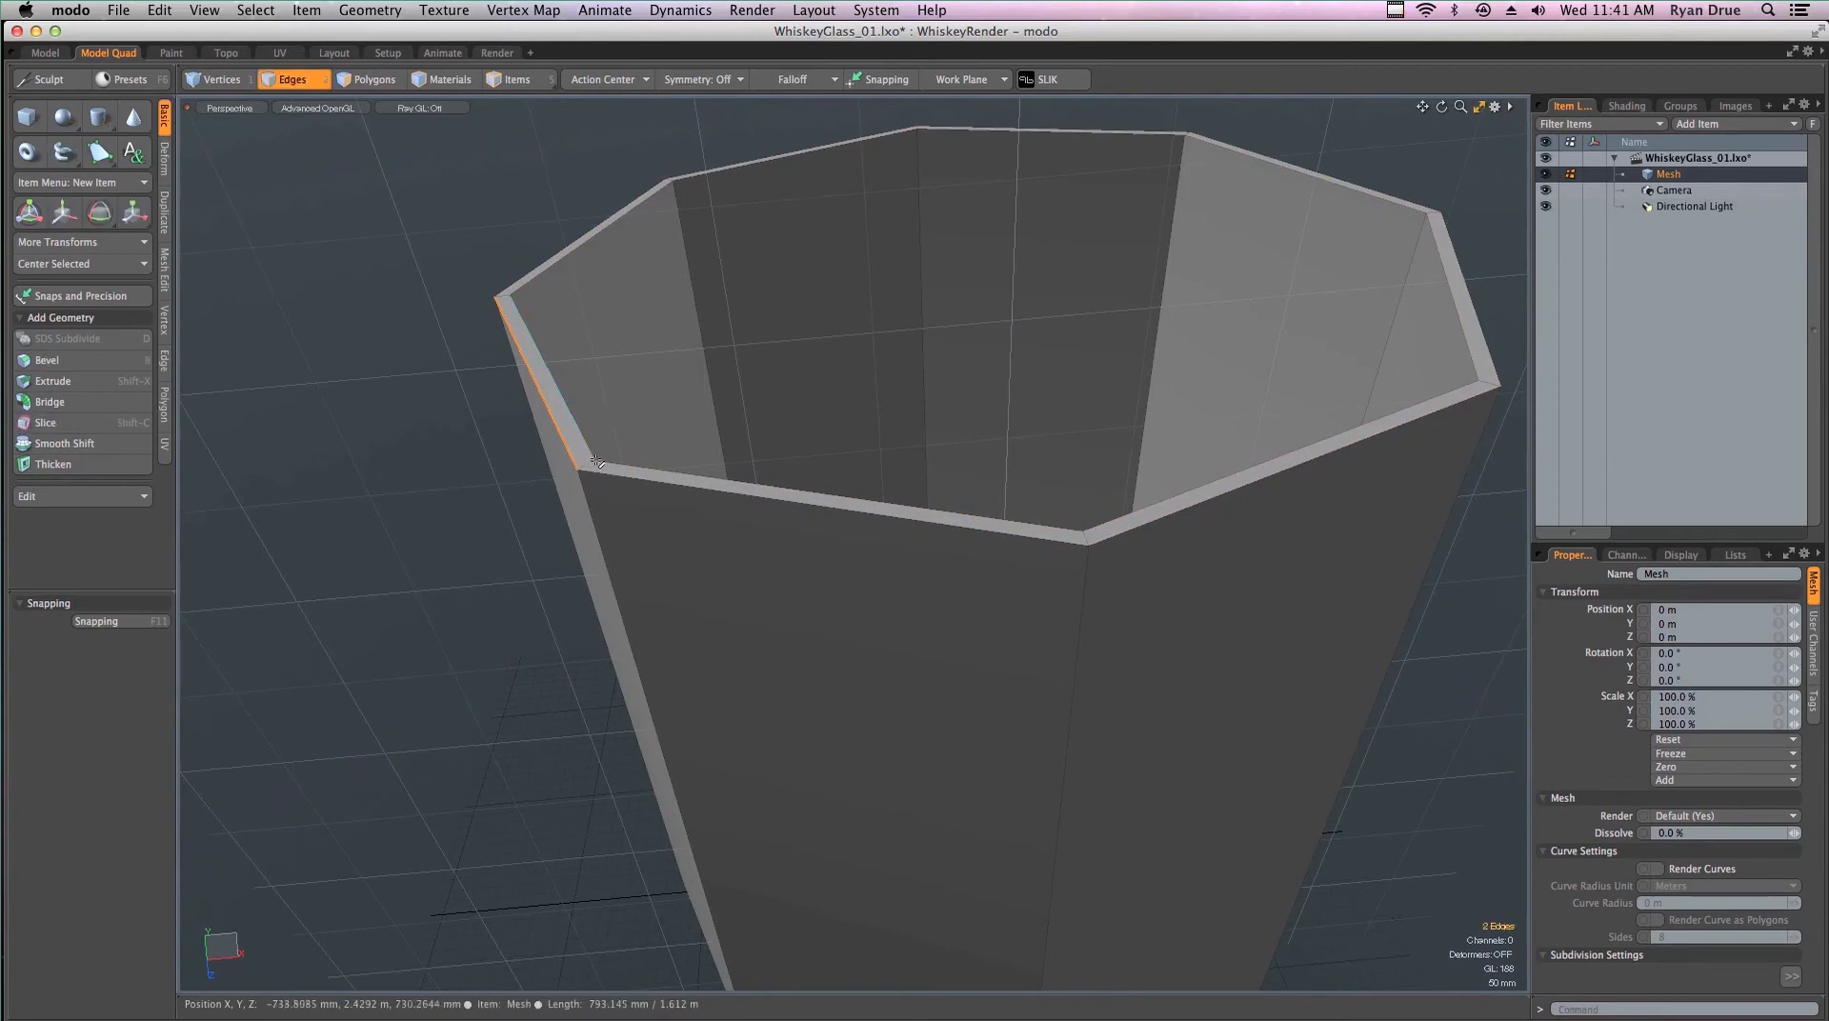
{"action": "double_click", "coordinate": [610, 464], "text": "shift"}
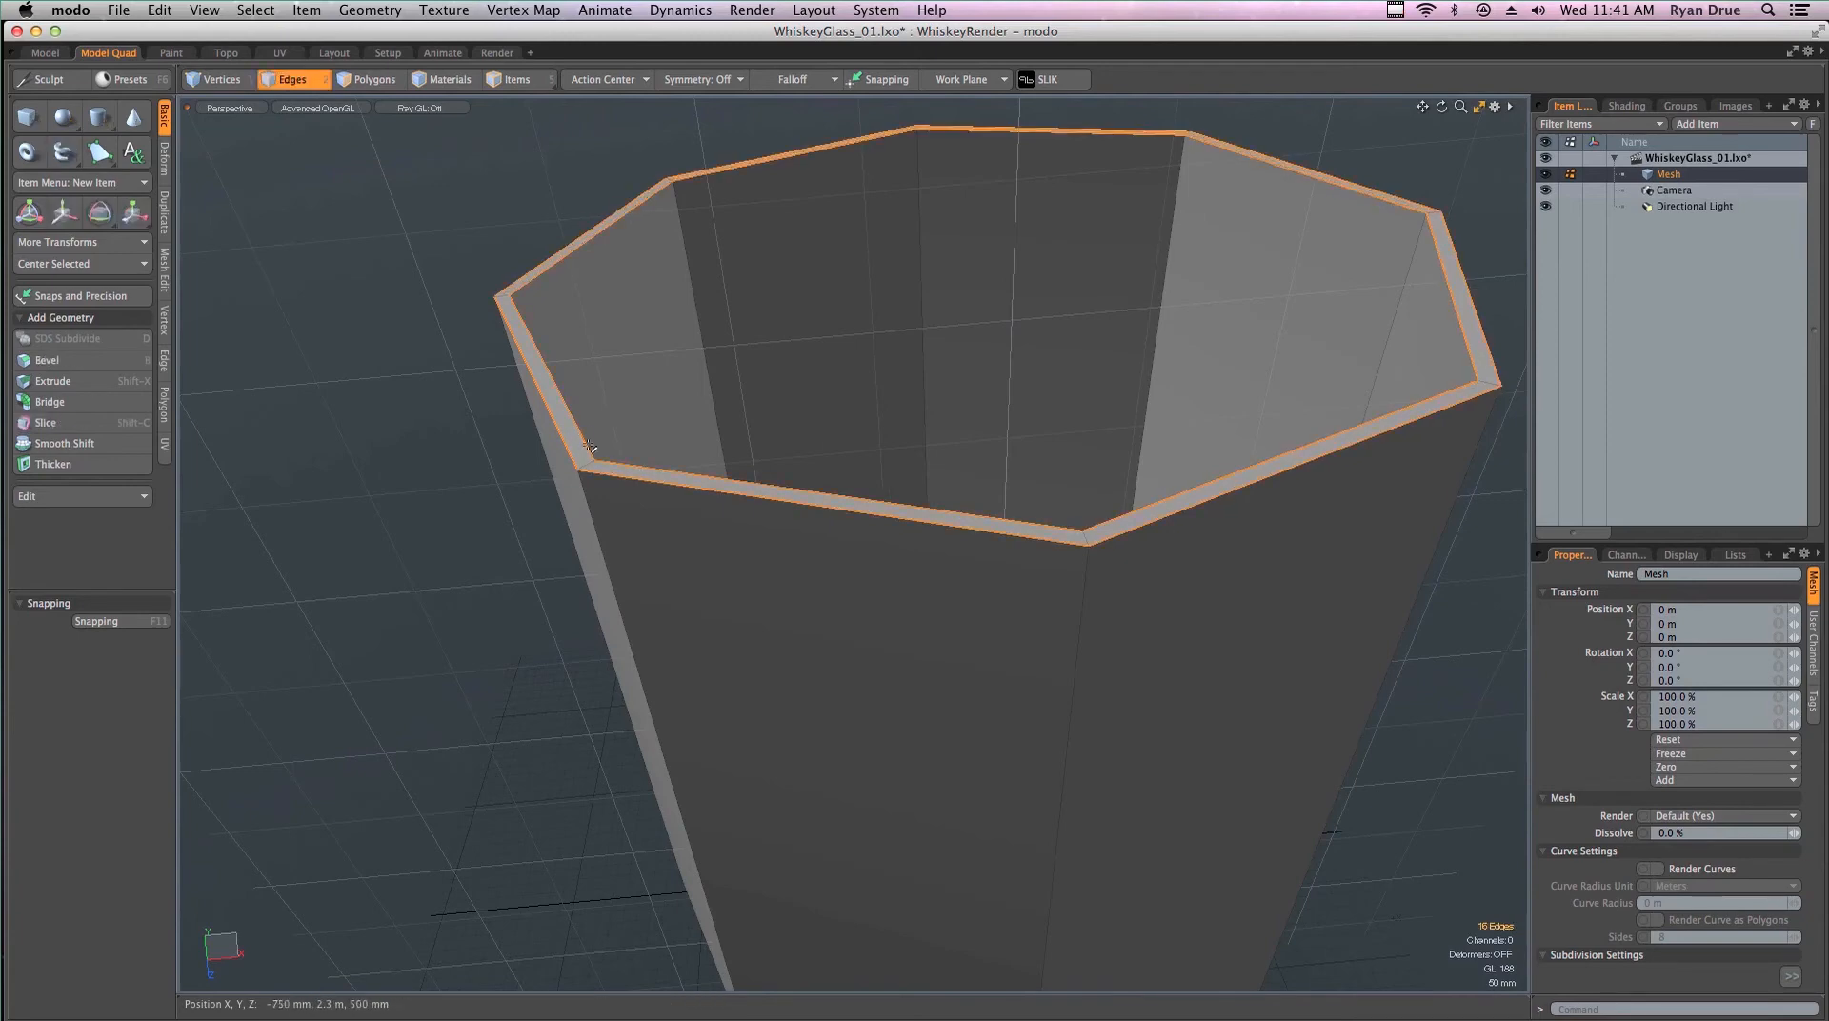
{"action": "left_click", "coordinate": [615, 473]}
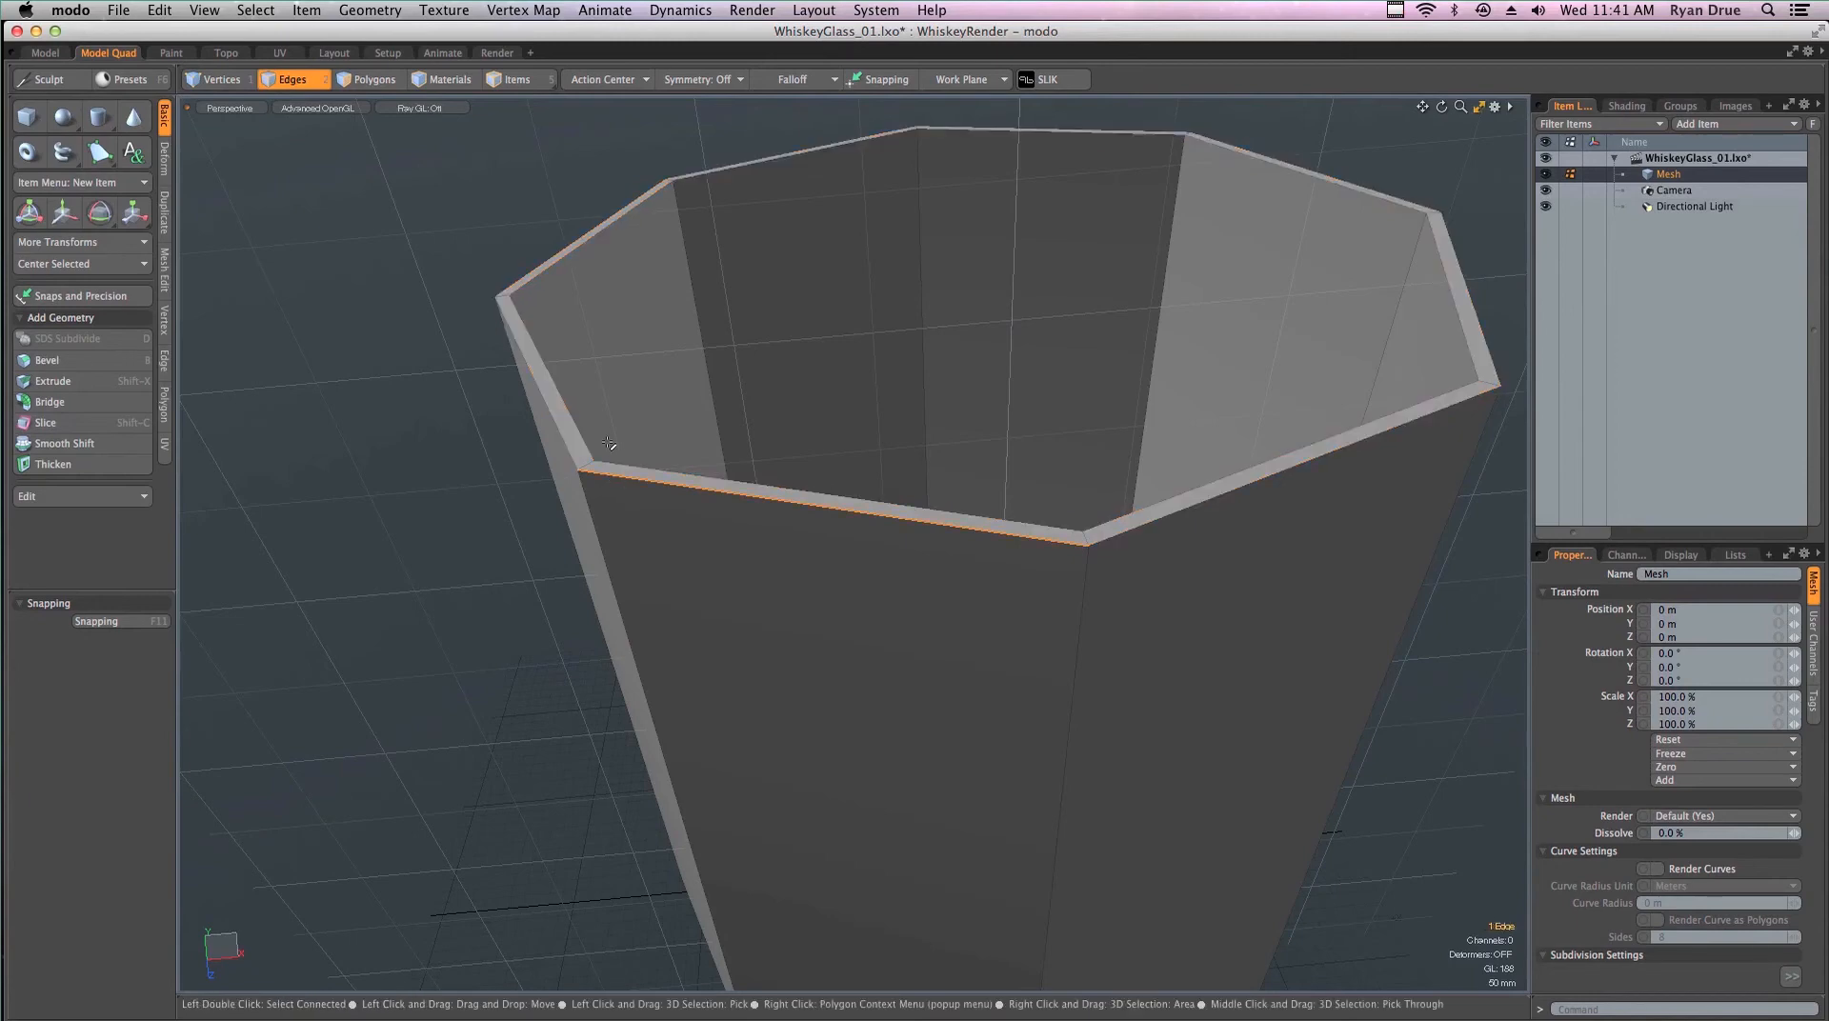
{"action": "key", "text": "l"}
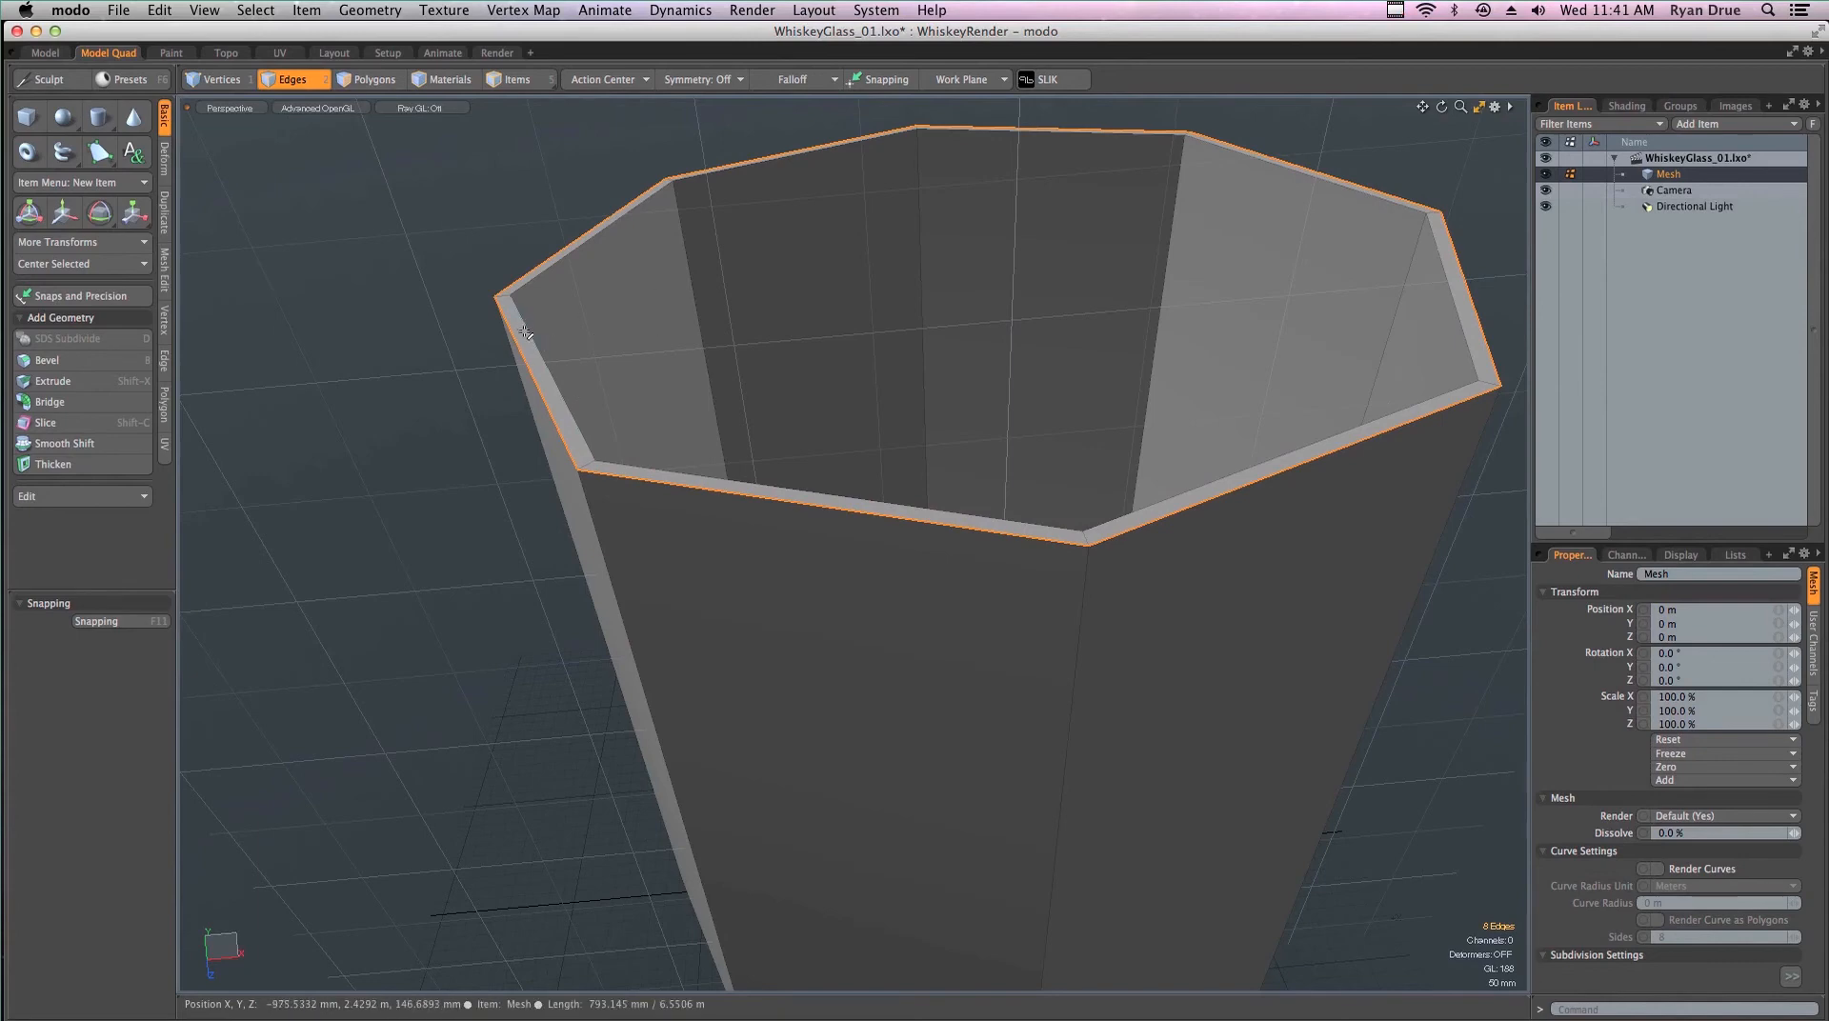
{"action": "key", "text": "shift"}
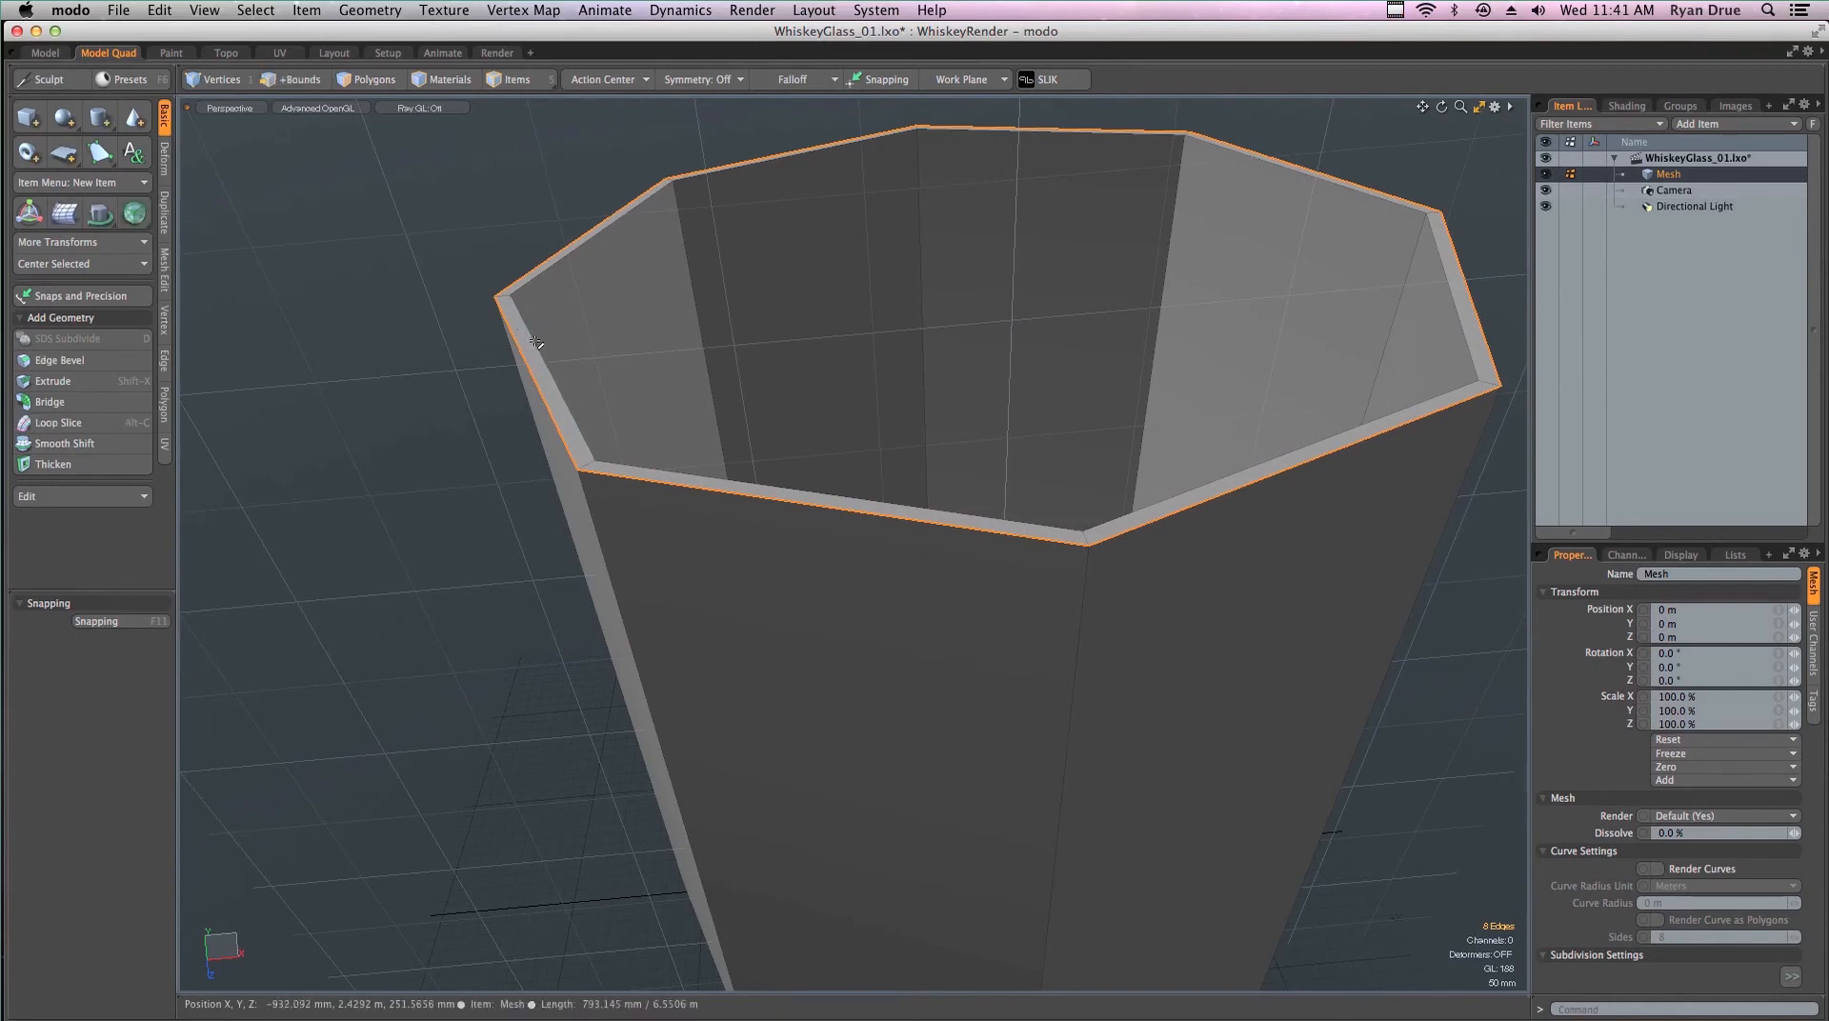
{"action": "double_click", "coordinate": [540, 343], "text": "shift"}
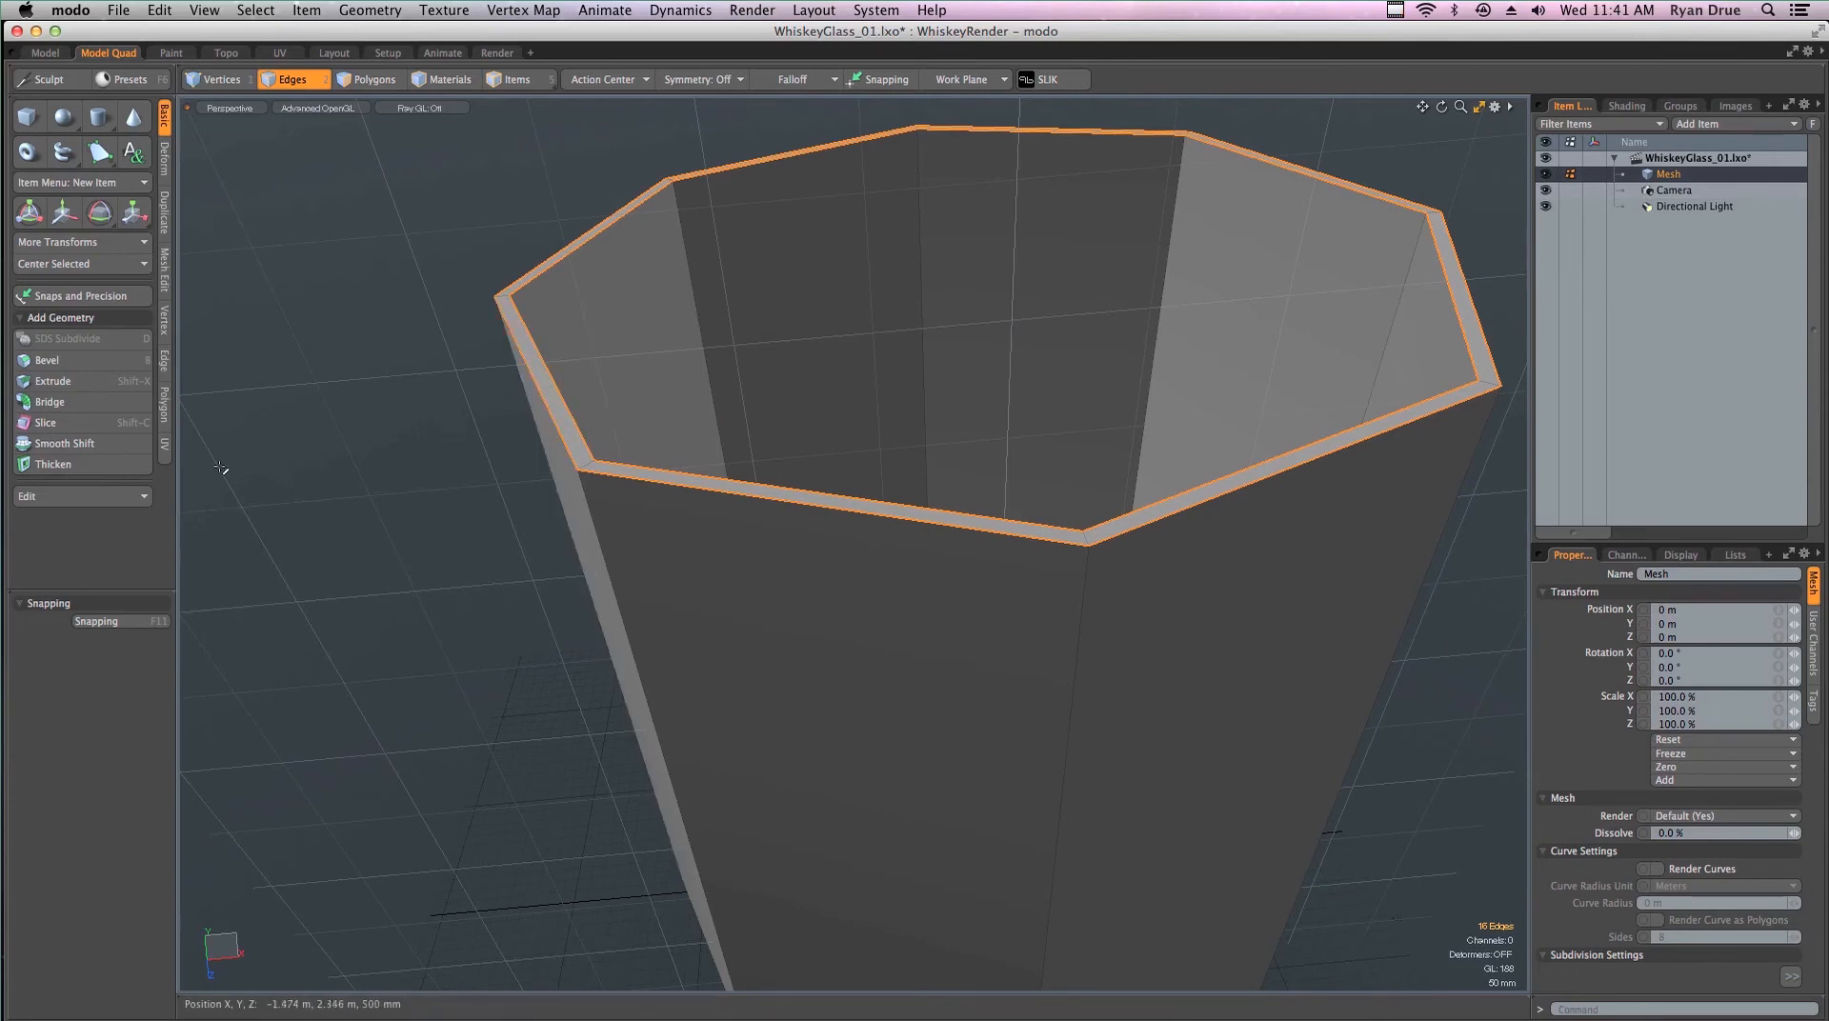
Bevel the selected rim edge loops by about 13.8 mm with a round level of 2 and clear the selection
{"action": "left_click", "coordinate": [48, 360]}
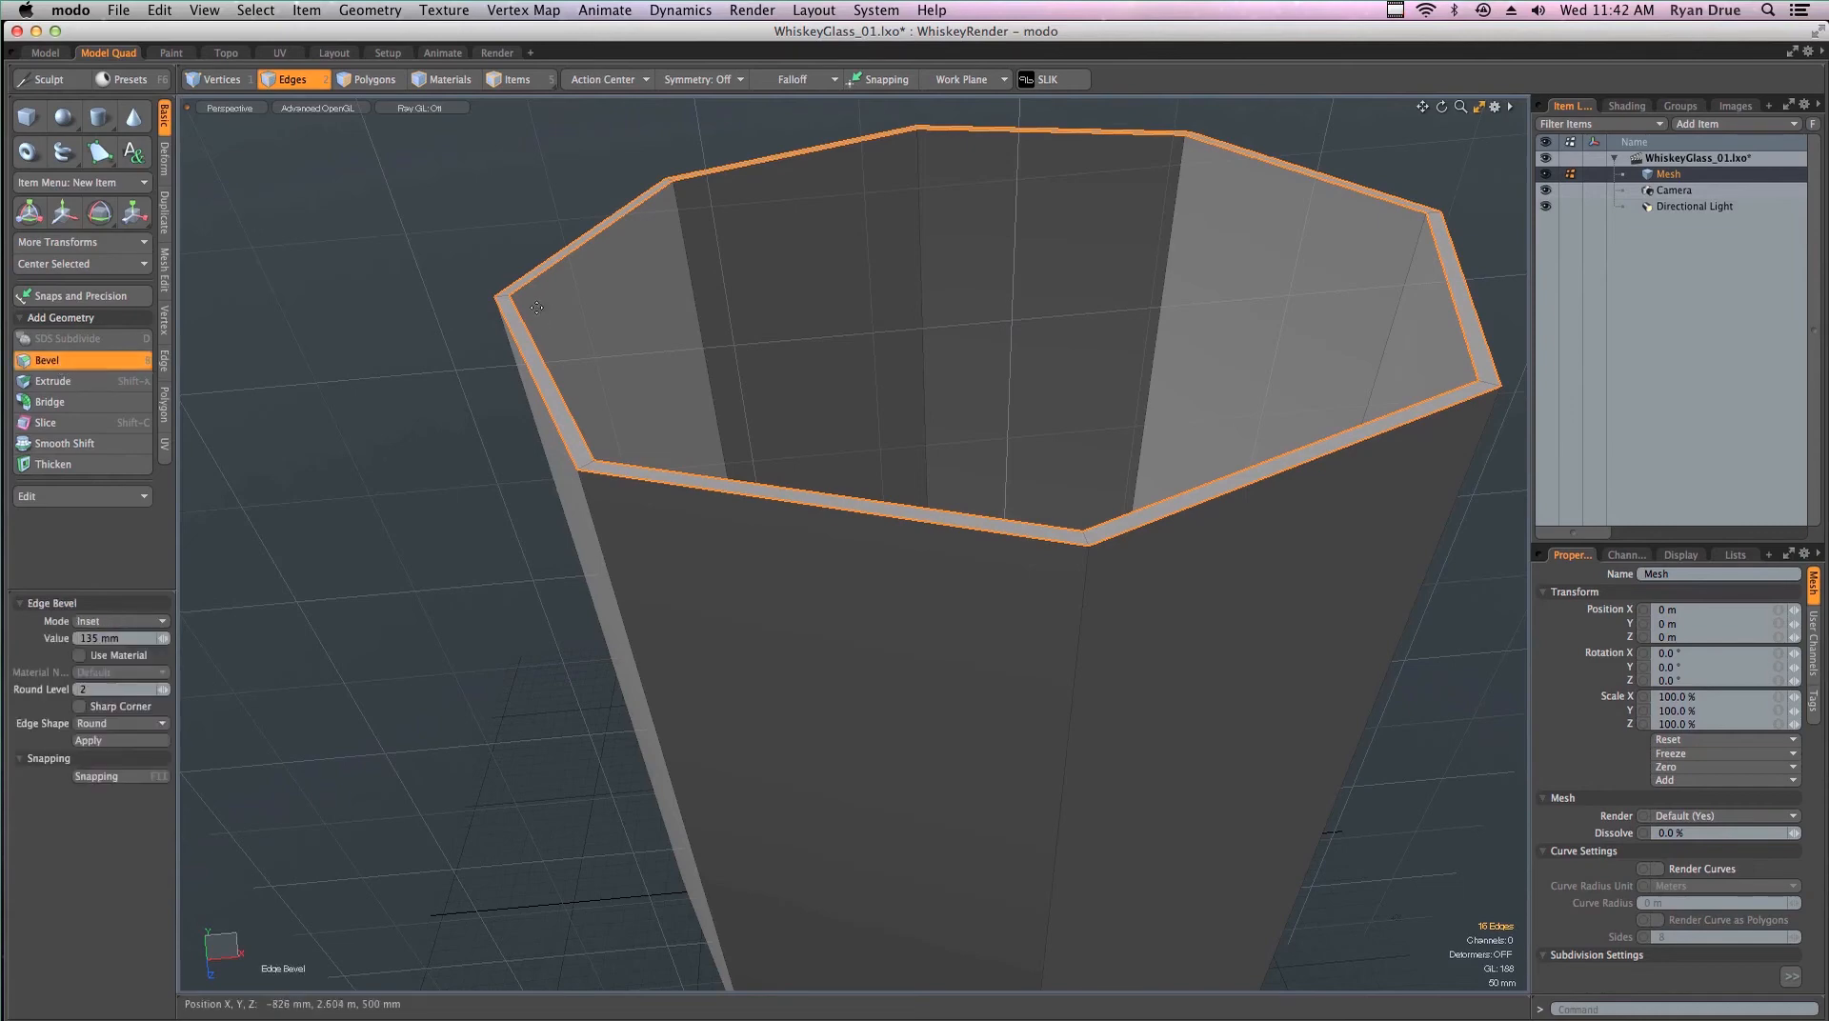
{"action": "left_click_drag", "start_coordinate": [536, 312], "coordinate": [557, 311]}
{"action": "left_click_drag", "start_coordinate": [584, 420], "coordinate": [587, 364], "text": "ctrl+alt"}
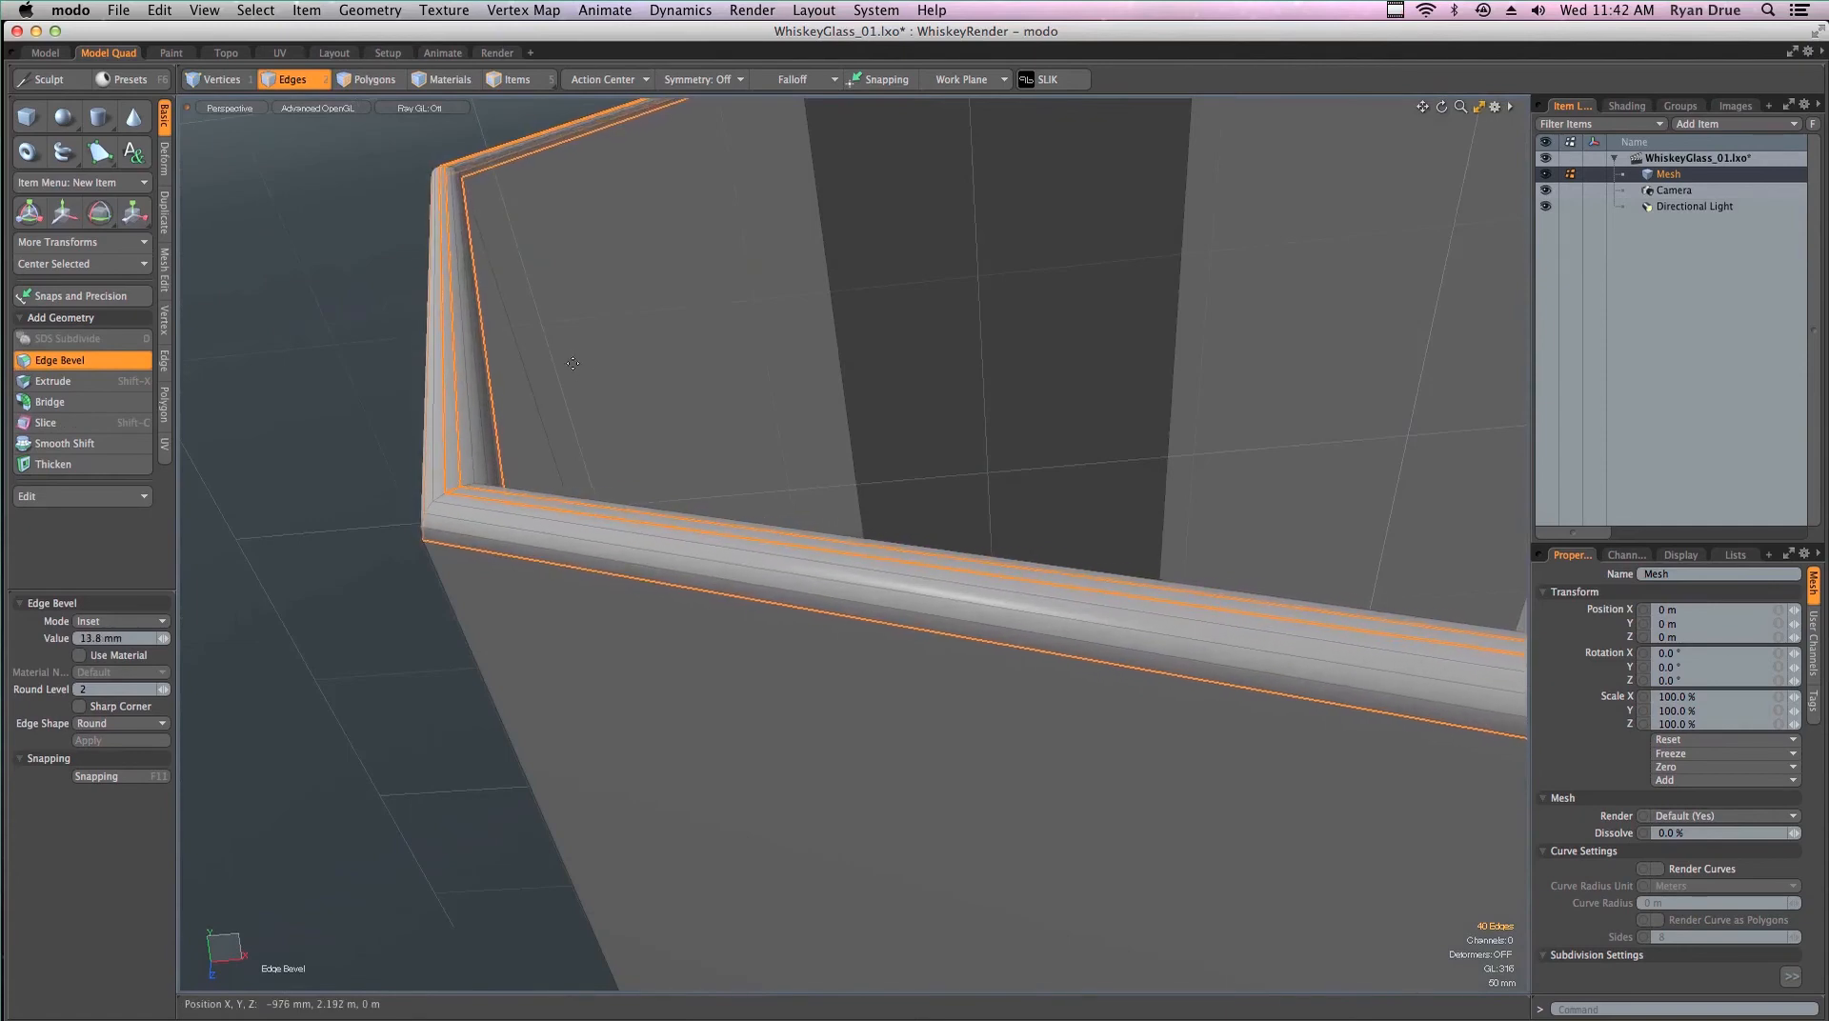
{"action": "key", "text": "space"}
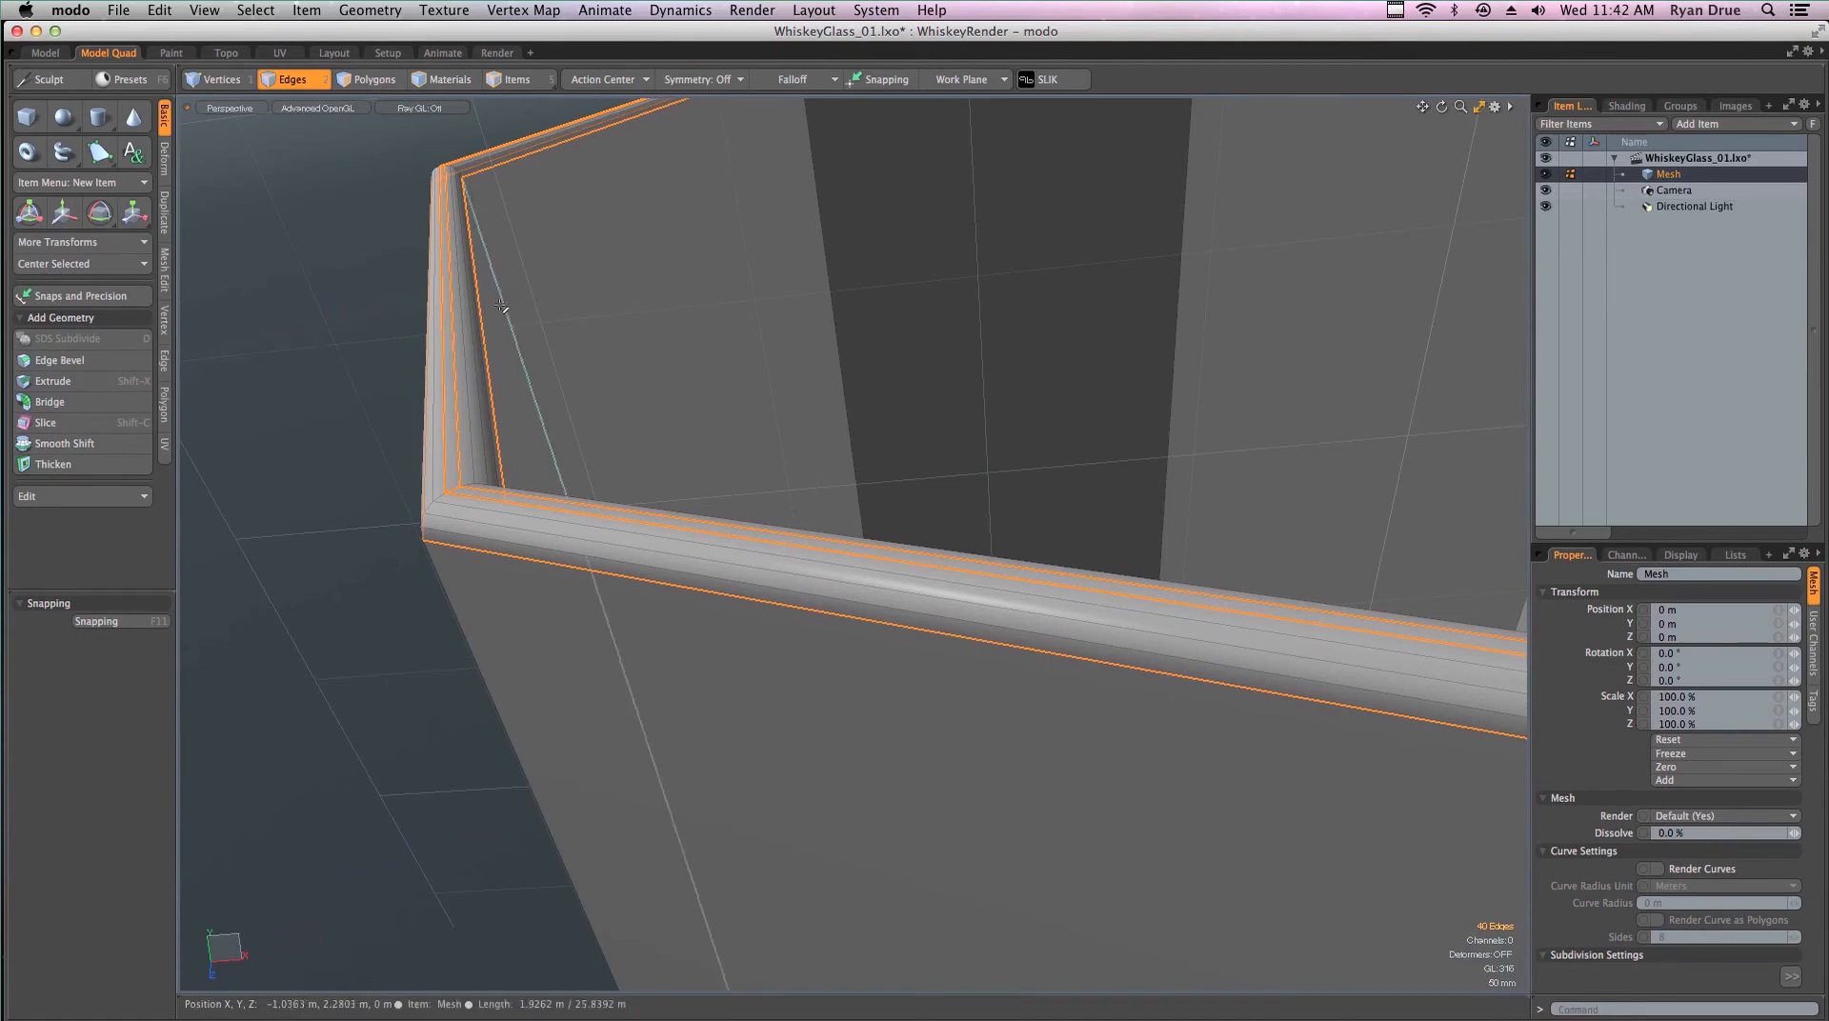
{"action": "left_click", "coordinate": [303, 372]}
Turn on subdivision for the glass and view its smoothed rim and walls
{"action": "left_click_drag", "start_coordinate": [867, 435], "coordinate": [739, 429], "text": "ctrl+alt"}
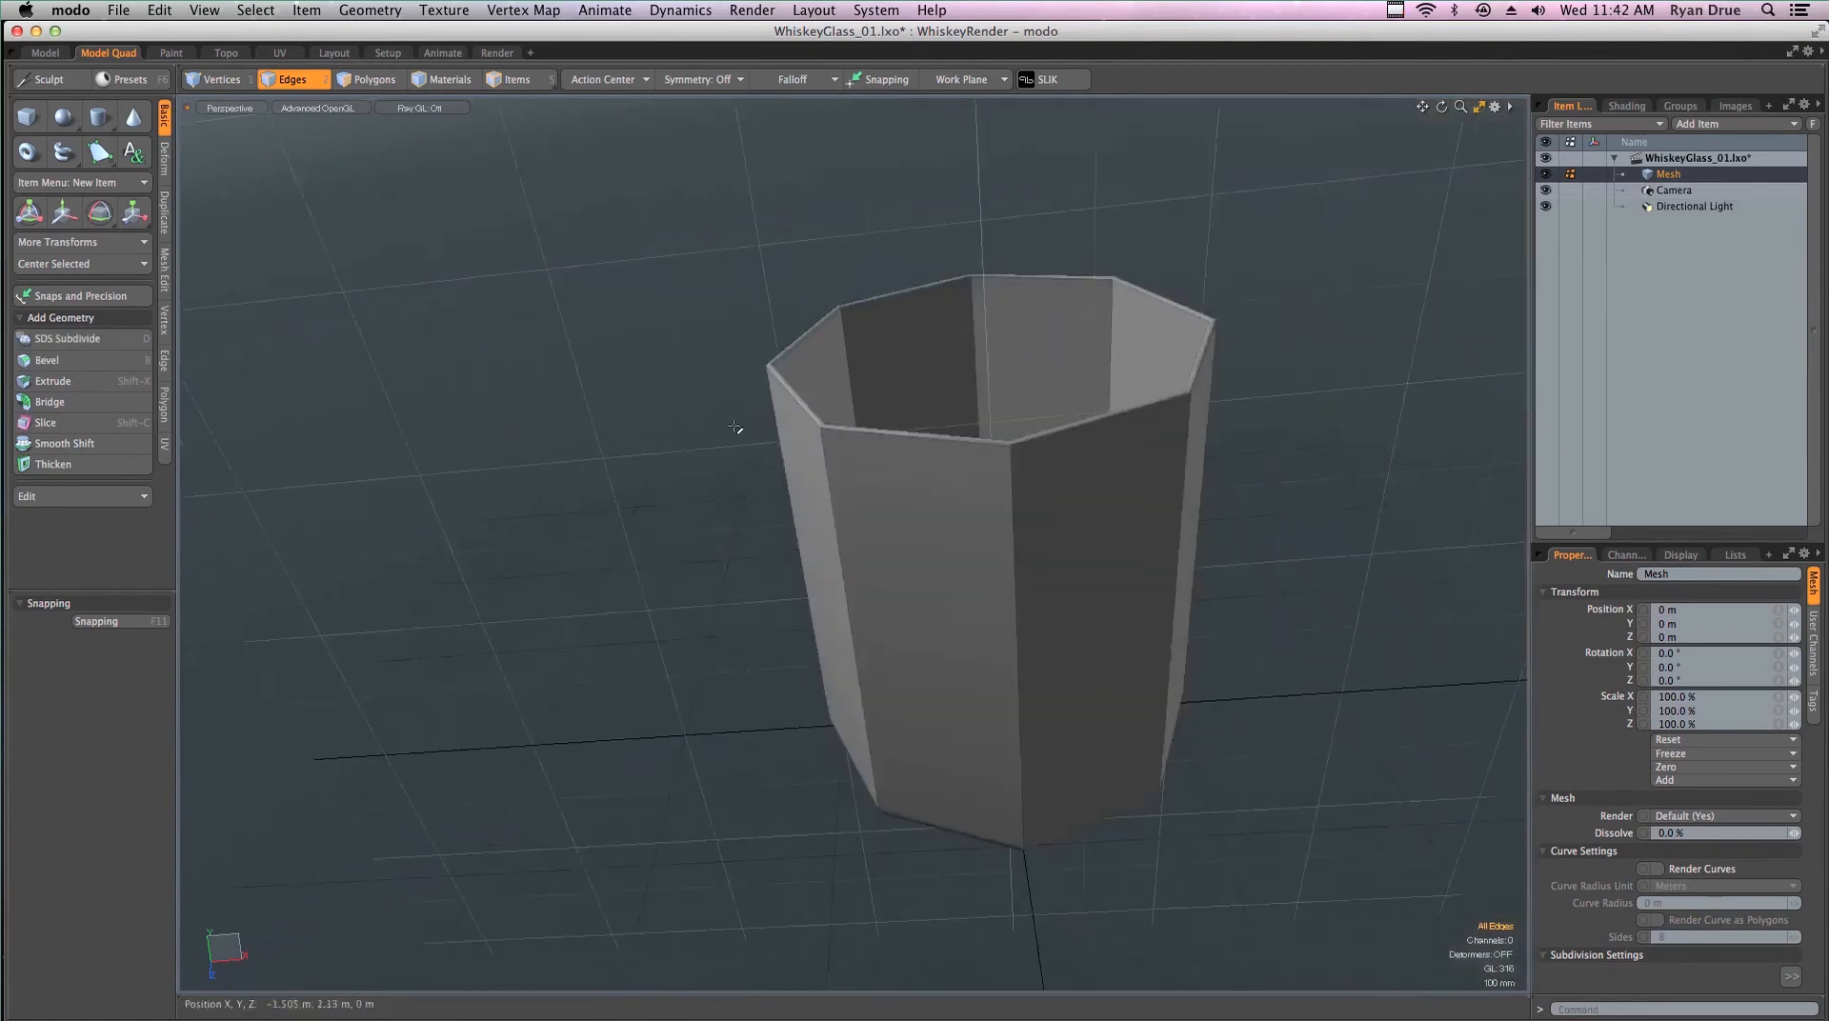
{"action": "key", "text": "Tab"}
{"action": "left_click_drag", "start_coordinate": [1093, 450], "coordinate": [1297, 480], "text": "alt"}
{"action": "left_click_drag", "start_coordinate": [484, 623], "coordinate": [664, 222], "text": "alt"}
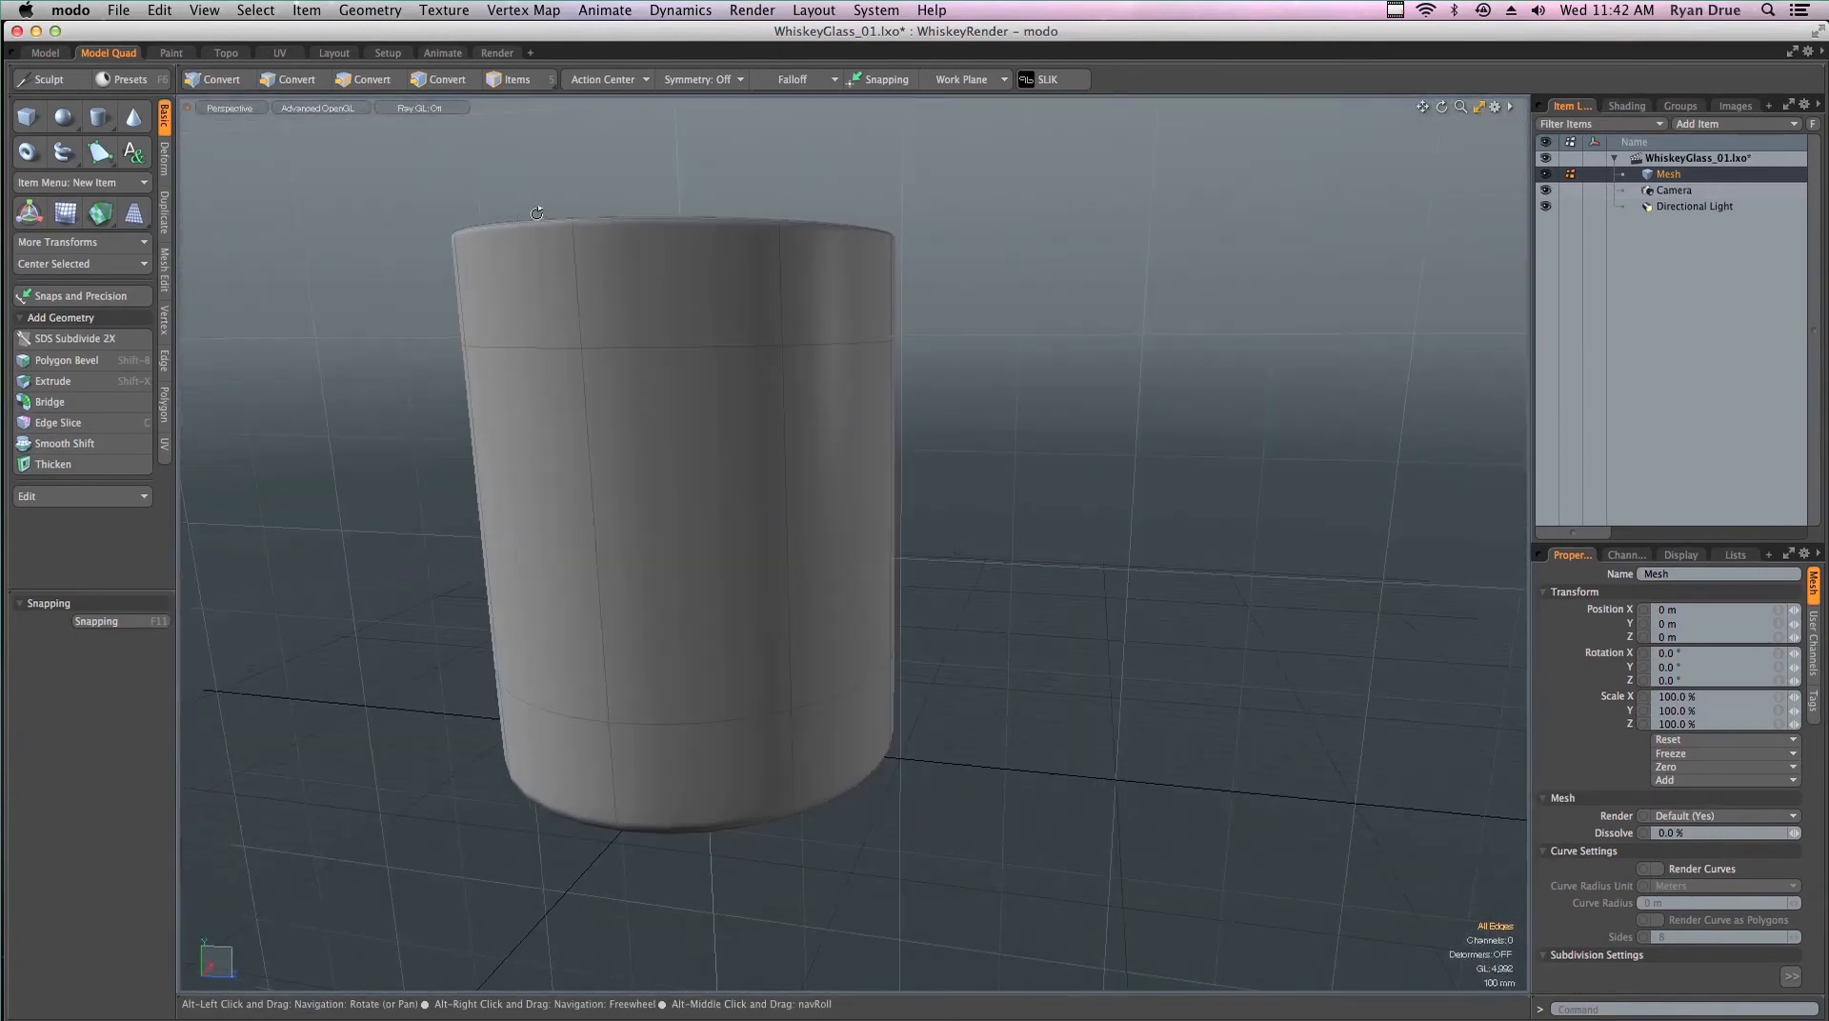
Inspect the base edge of the subdivided glass up close, toggling subdivision off and on to compare the shape
{"action": "left_click_drag", "start_coordinate": [578, 727], "coordinate": [661, 784], "text": "alt"}
{"action": "scroll", "coordinate": [661, 784], "scroll_direction": "up", "scroll_amount": 5}
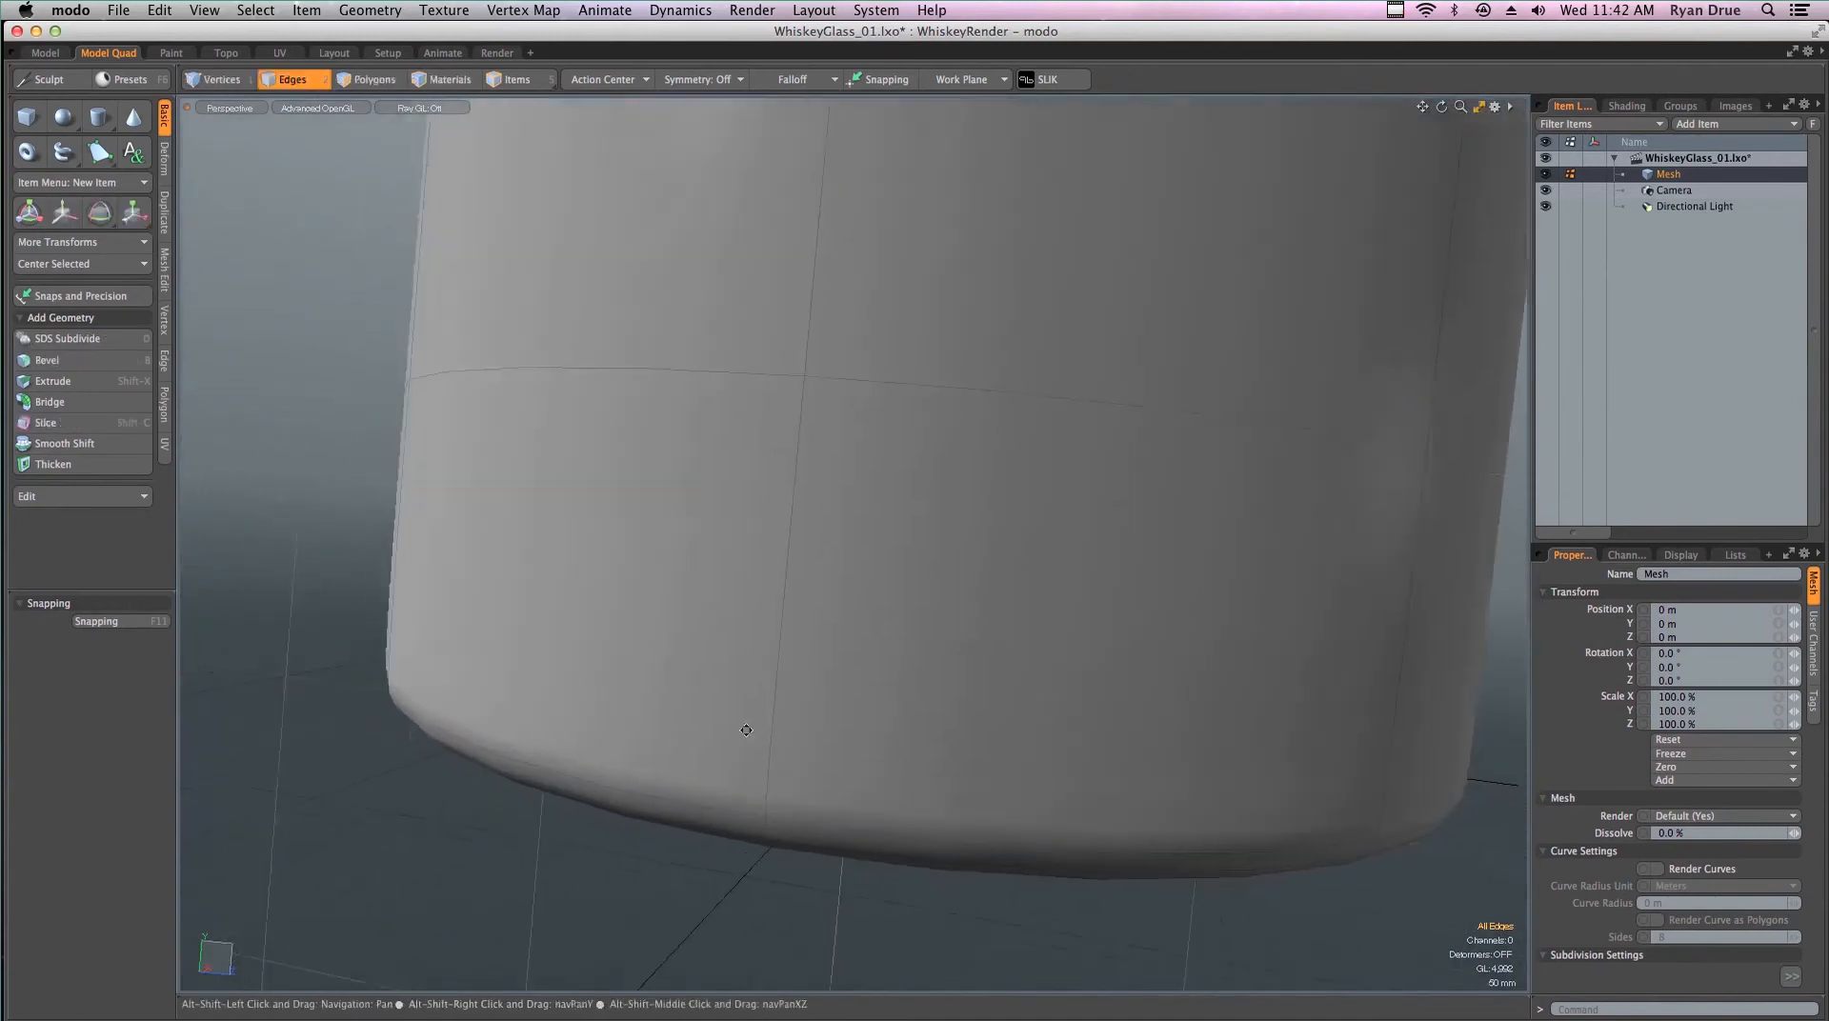
{"action": "left_click_drag", "start_coordinate": [743, 727], "coordinate": [829, 621], "text": "alt"}
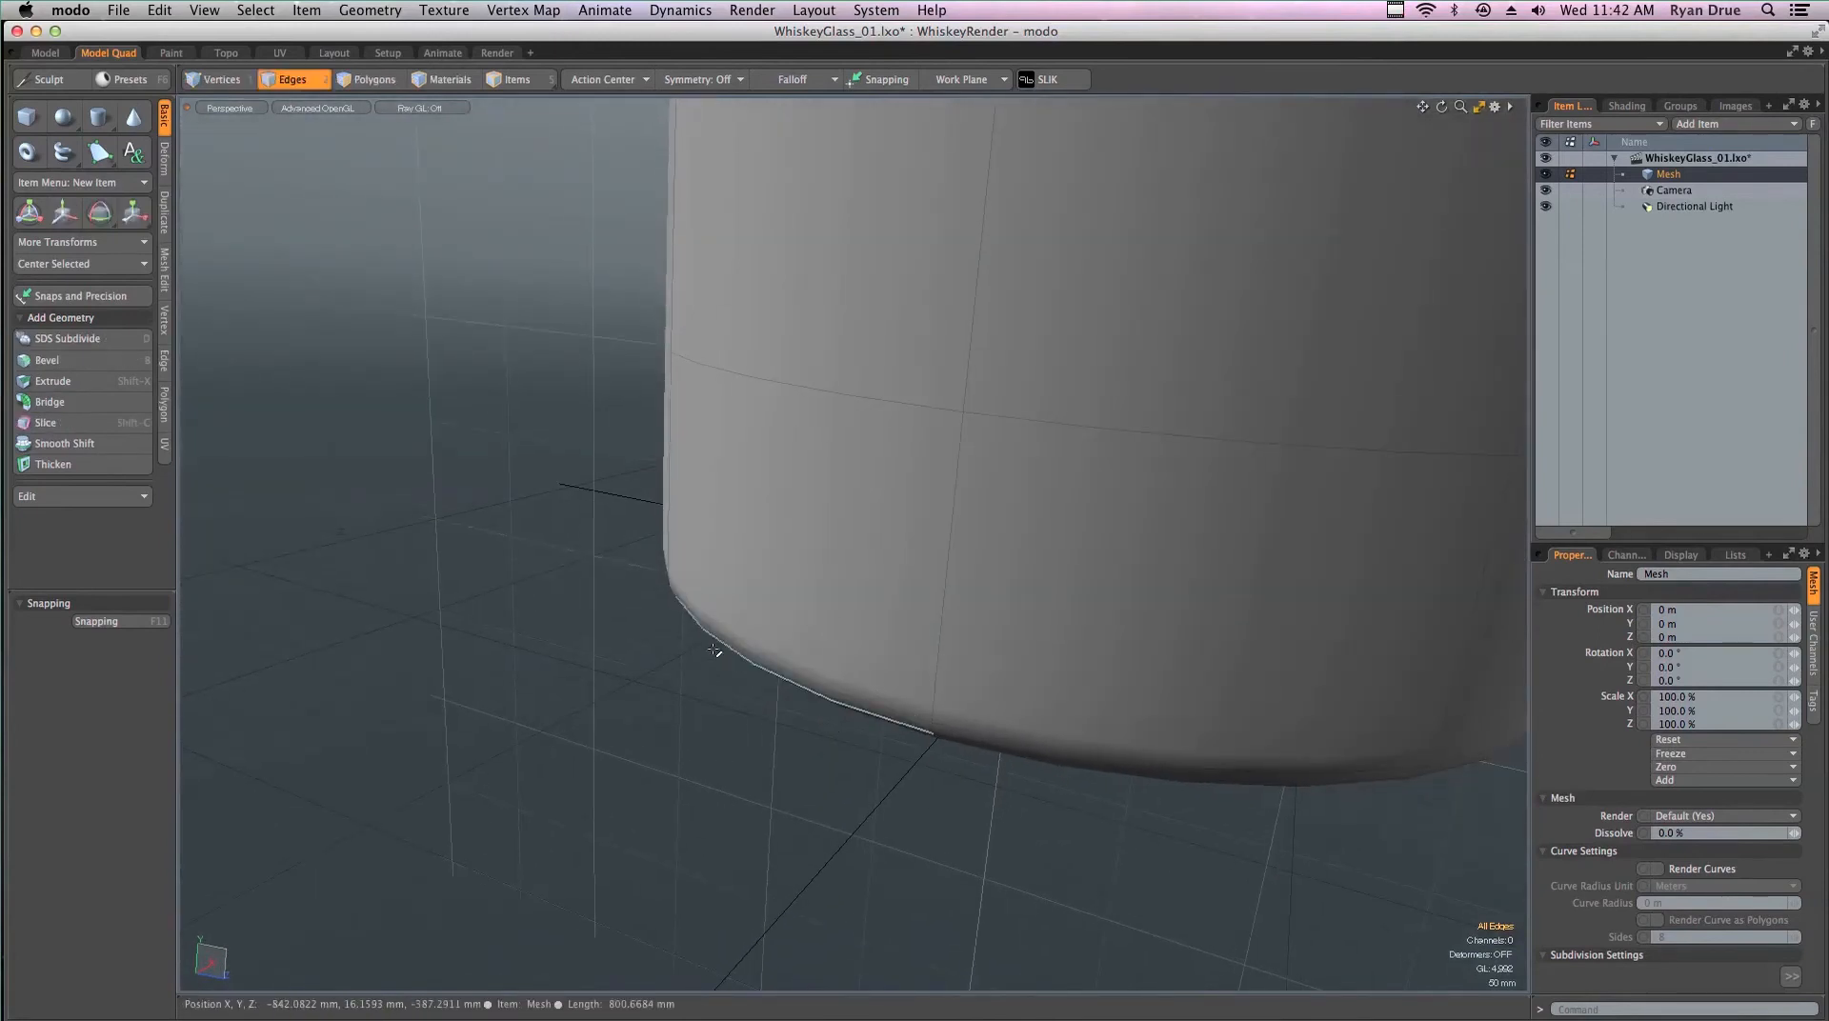
{"action": "left_click_drag", "start_coordinate": [672, 572], "coordinate": [674, 644], "text": "alt"}
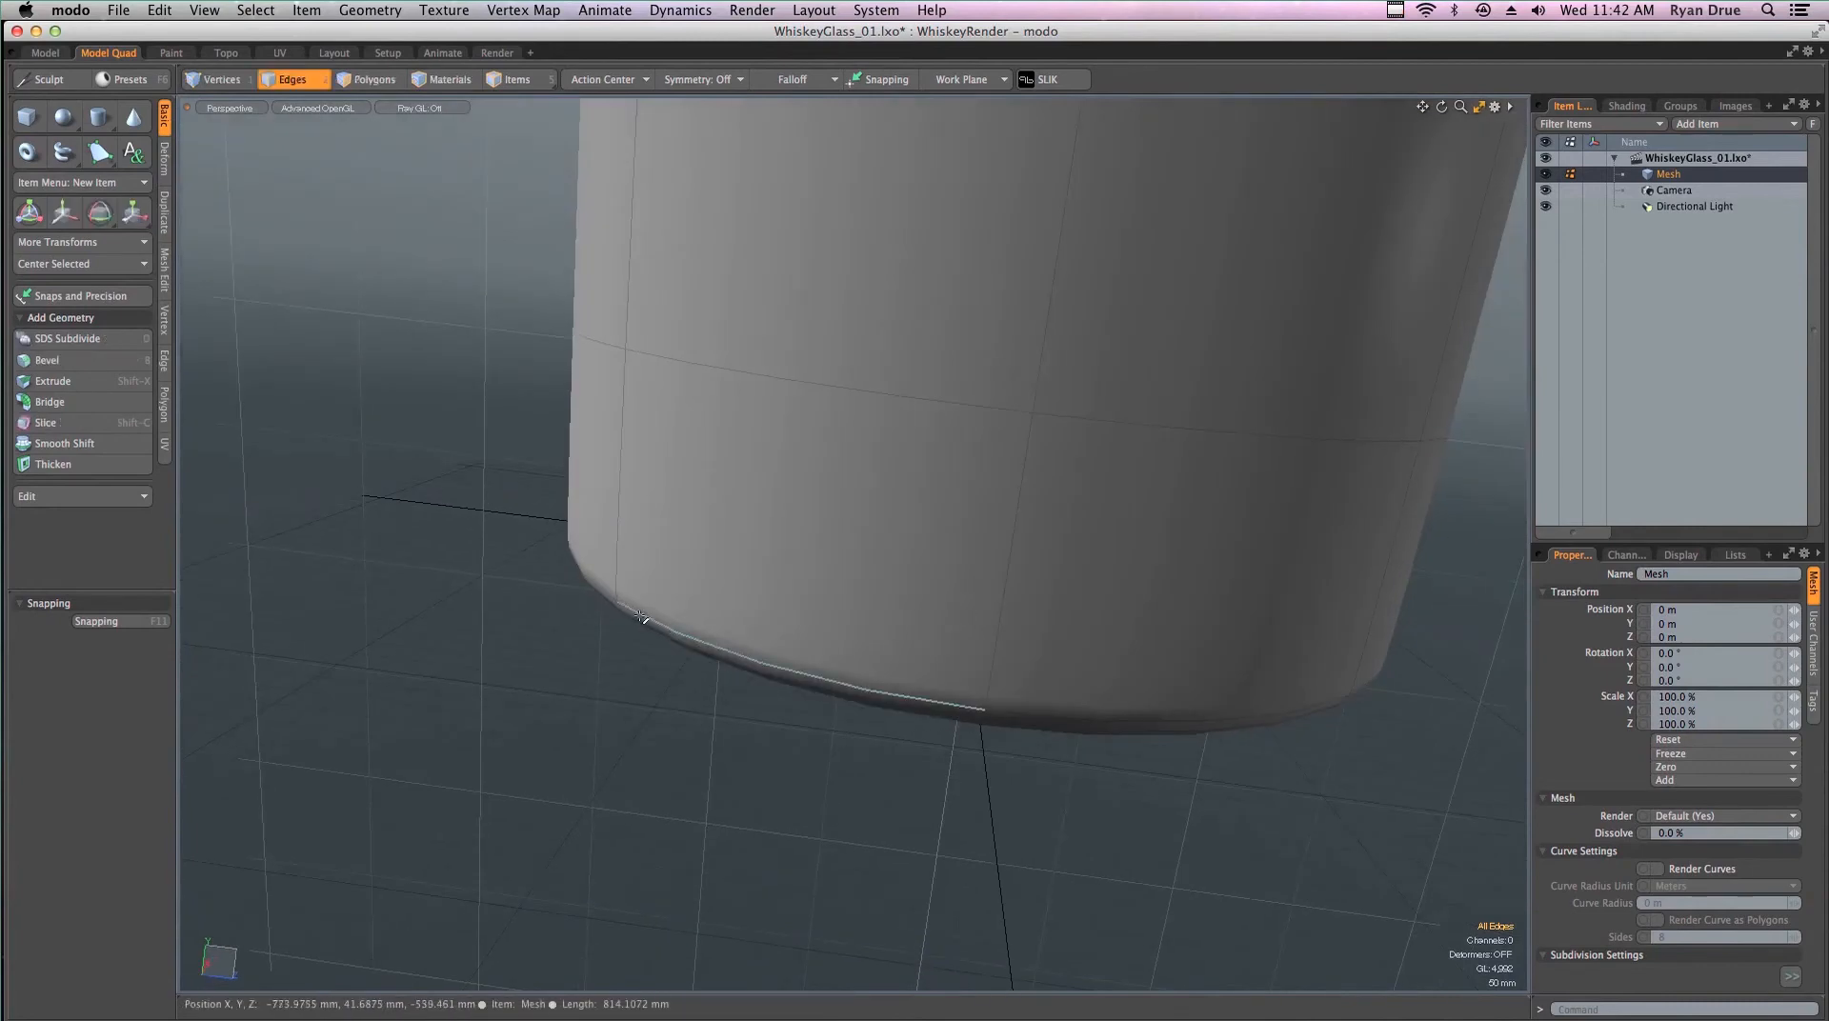
{"action": "left_click_drag", "start_coordinate": [575, 584], "coordinate": [625, 514], "text": "alt"}
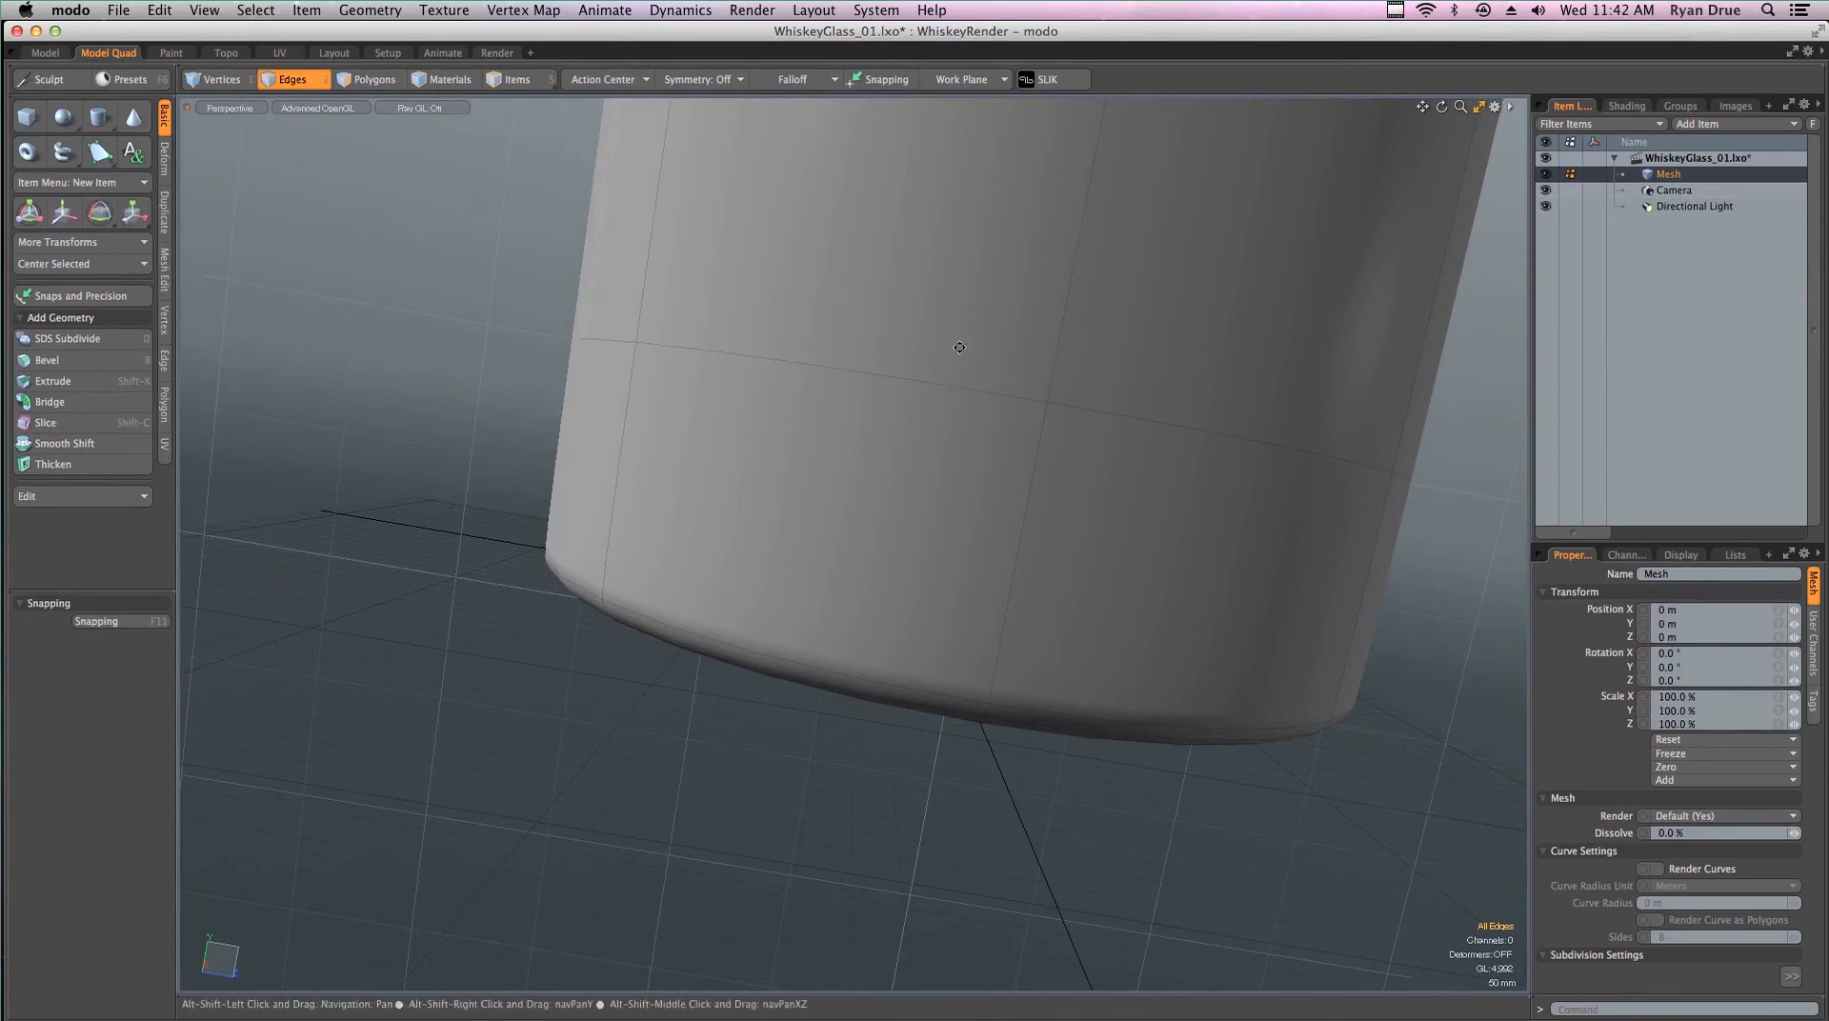
{"action": "left_click_drag", "start_coordinate": [948, 343], "coordinate": [813, 558], "text": "alt"}
{"action": "scroll", "coordinate": [817, 591], "scroll_direction": "down", "scroll_amount": 4}
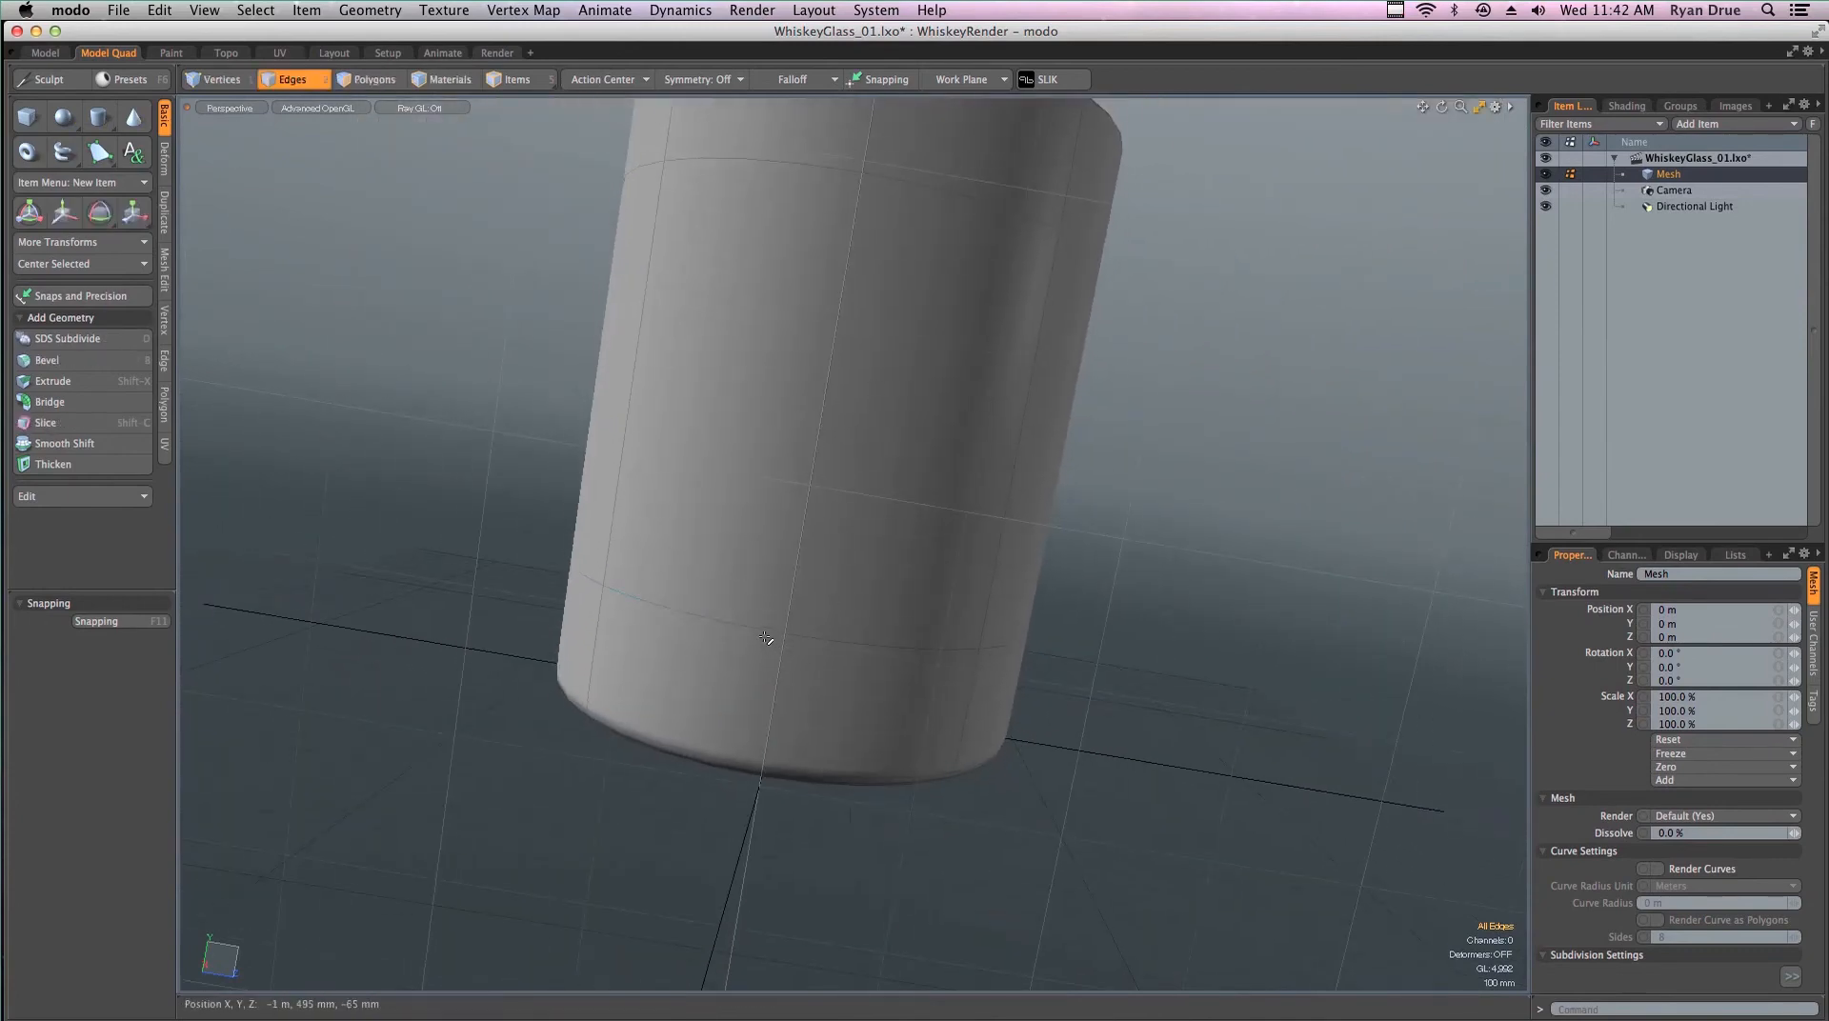
{"action": "key", "text": "Tab"}
{"action": "key", "text": "Tab"}
{"action": "left_click_drag", "start_coordinate": [939, 324], "coordinate": [718, 301], "text": "alt"}
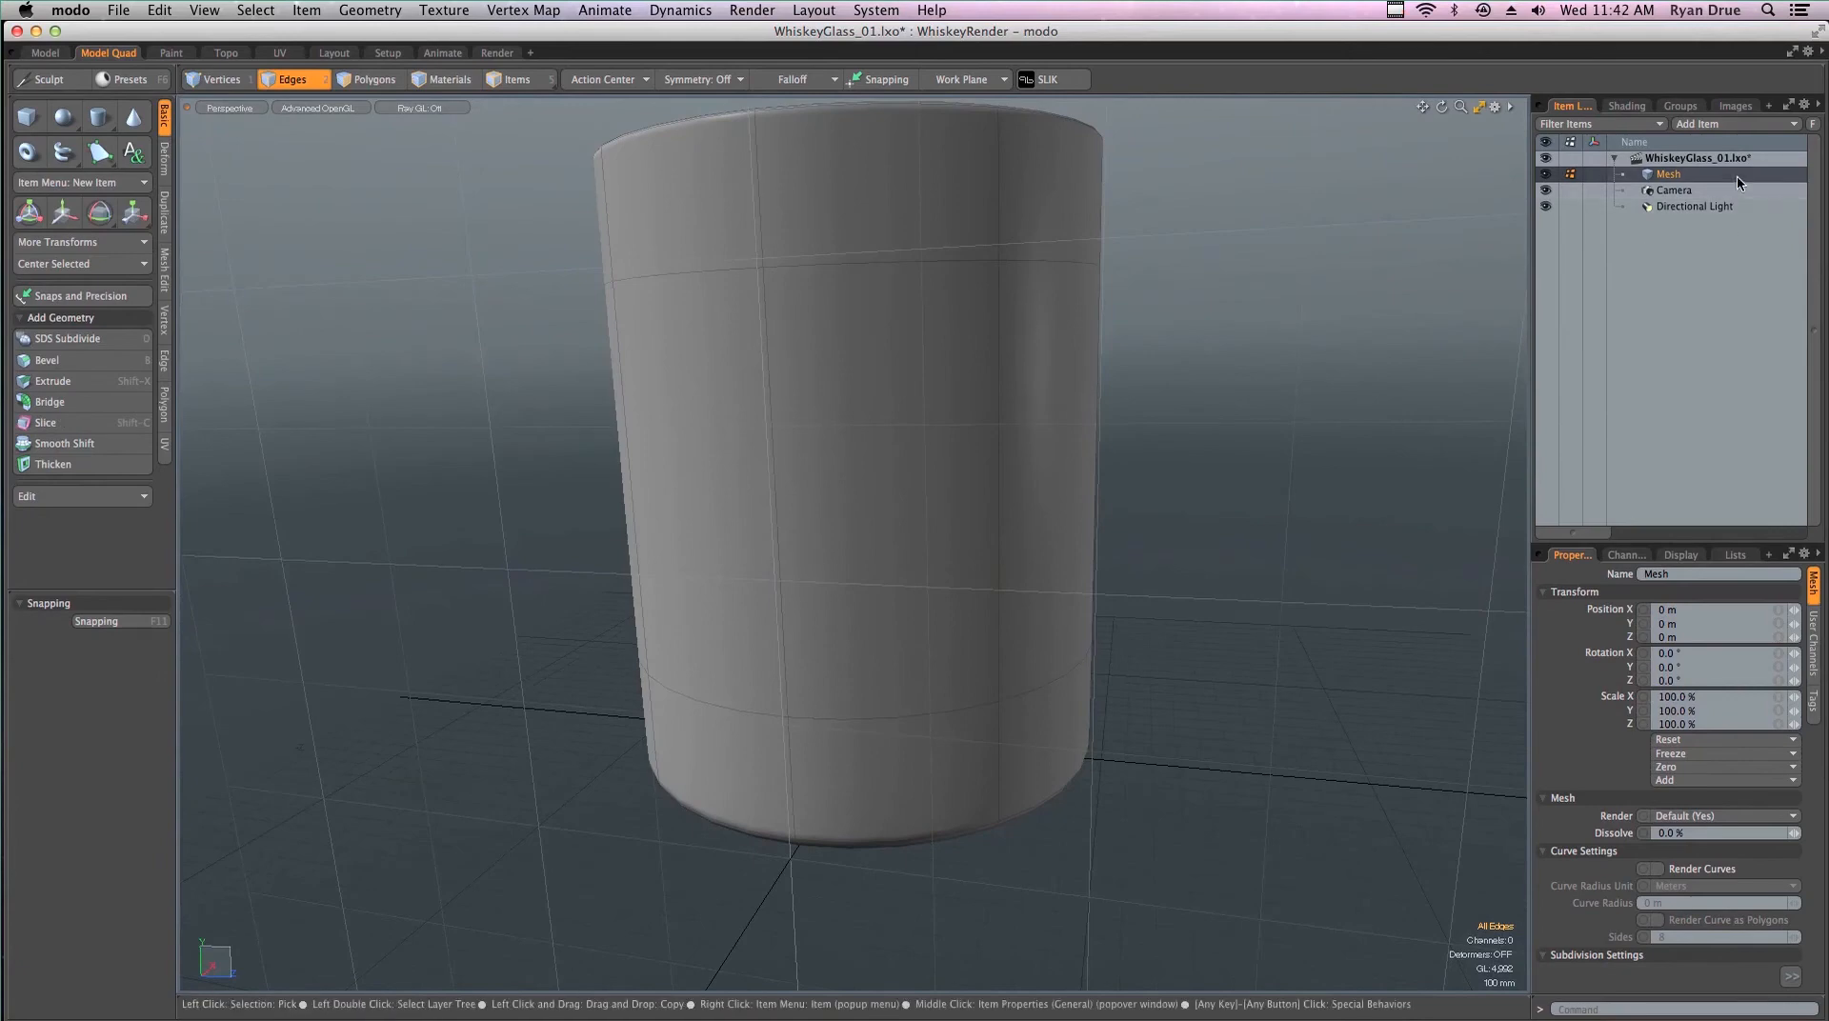
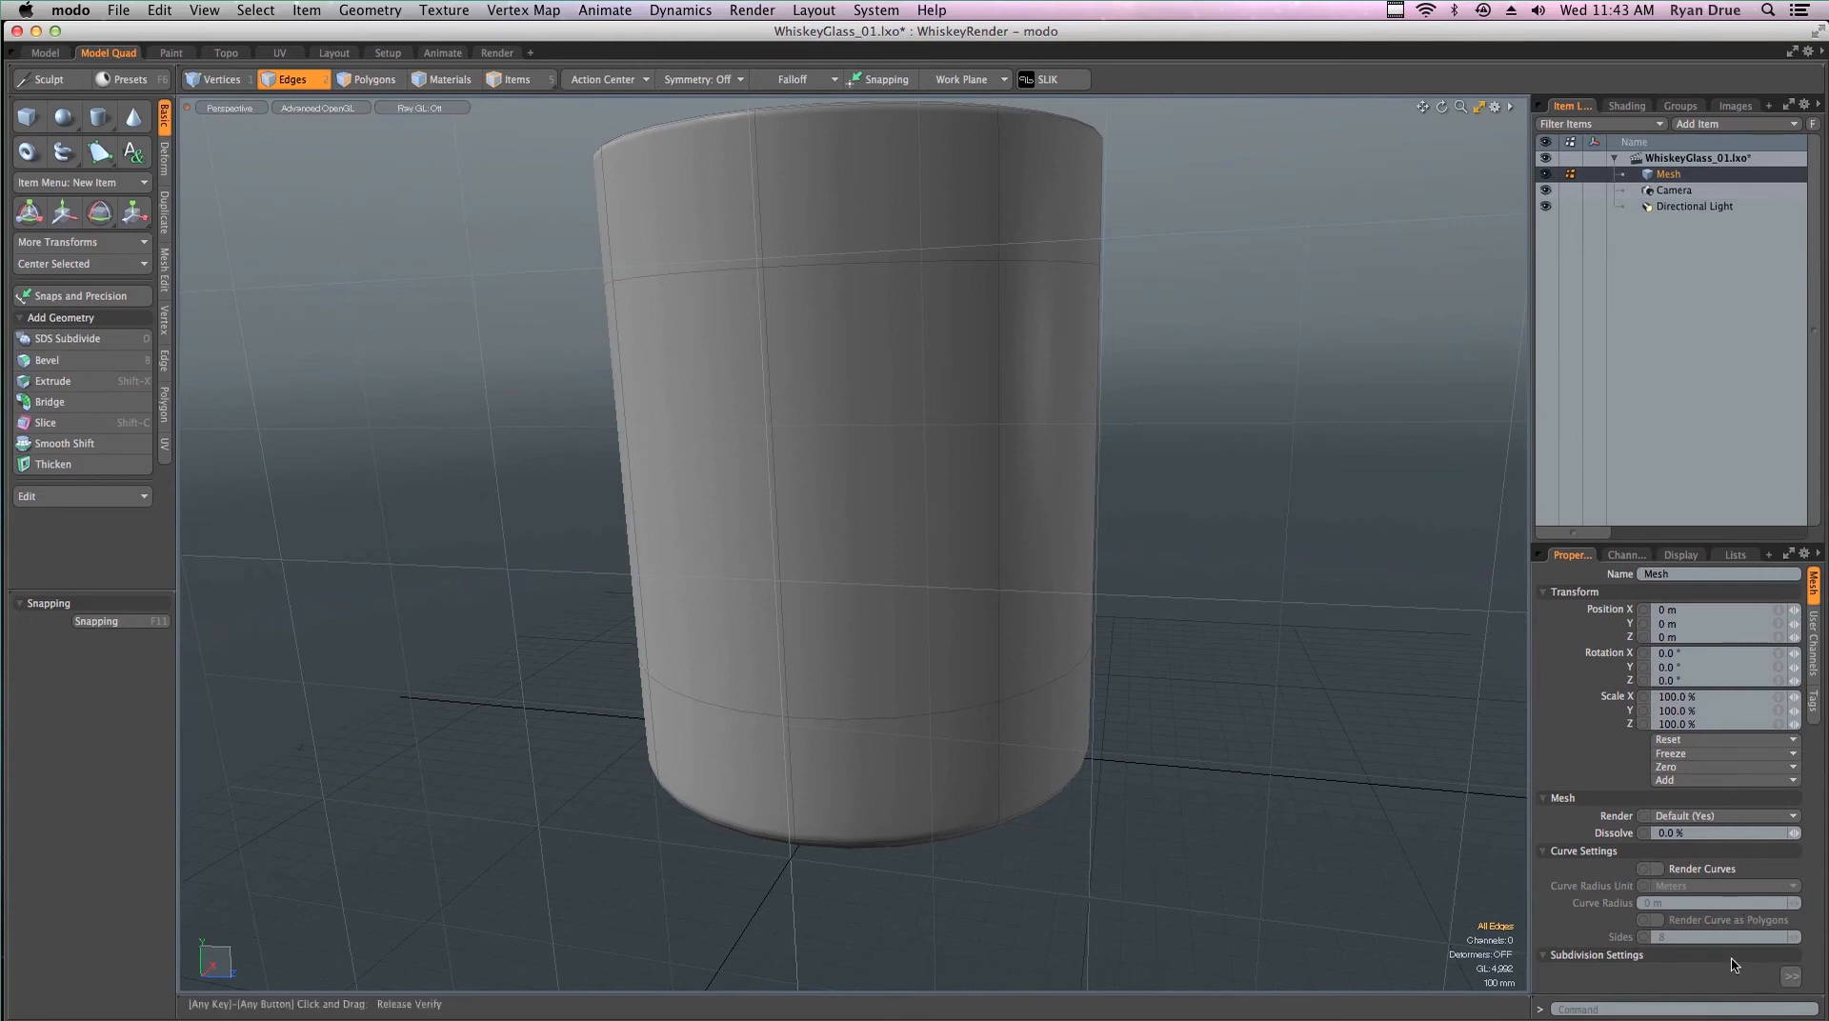
Try subdivision levels 4, 2 and 1 in the mesh's subdivision settings and restore the original level
{"action": "left_click", "coordinate": [1789, 979]}
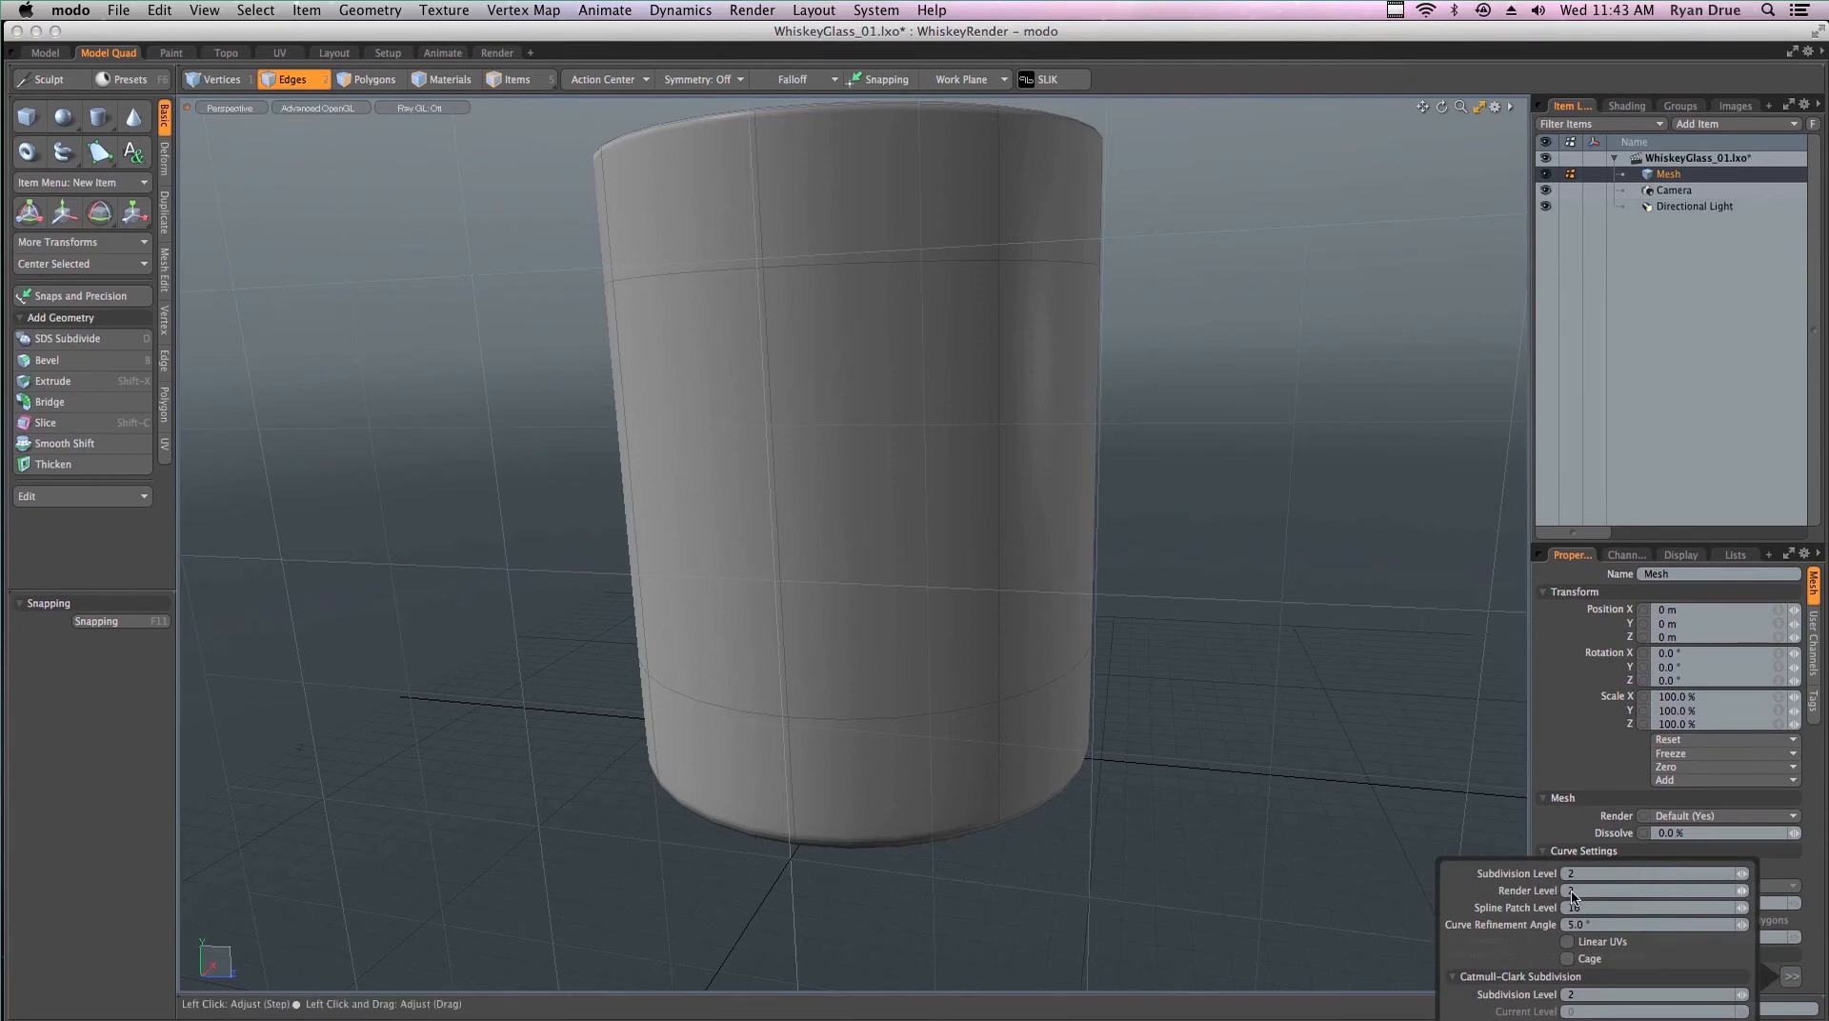
{"action": "left_click", "coordinate": [1742, 872]}
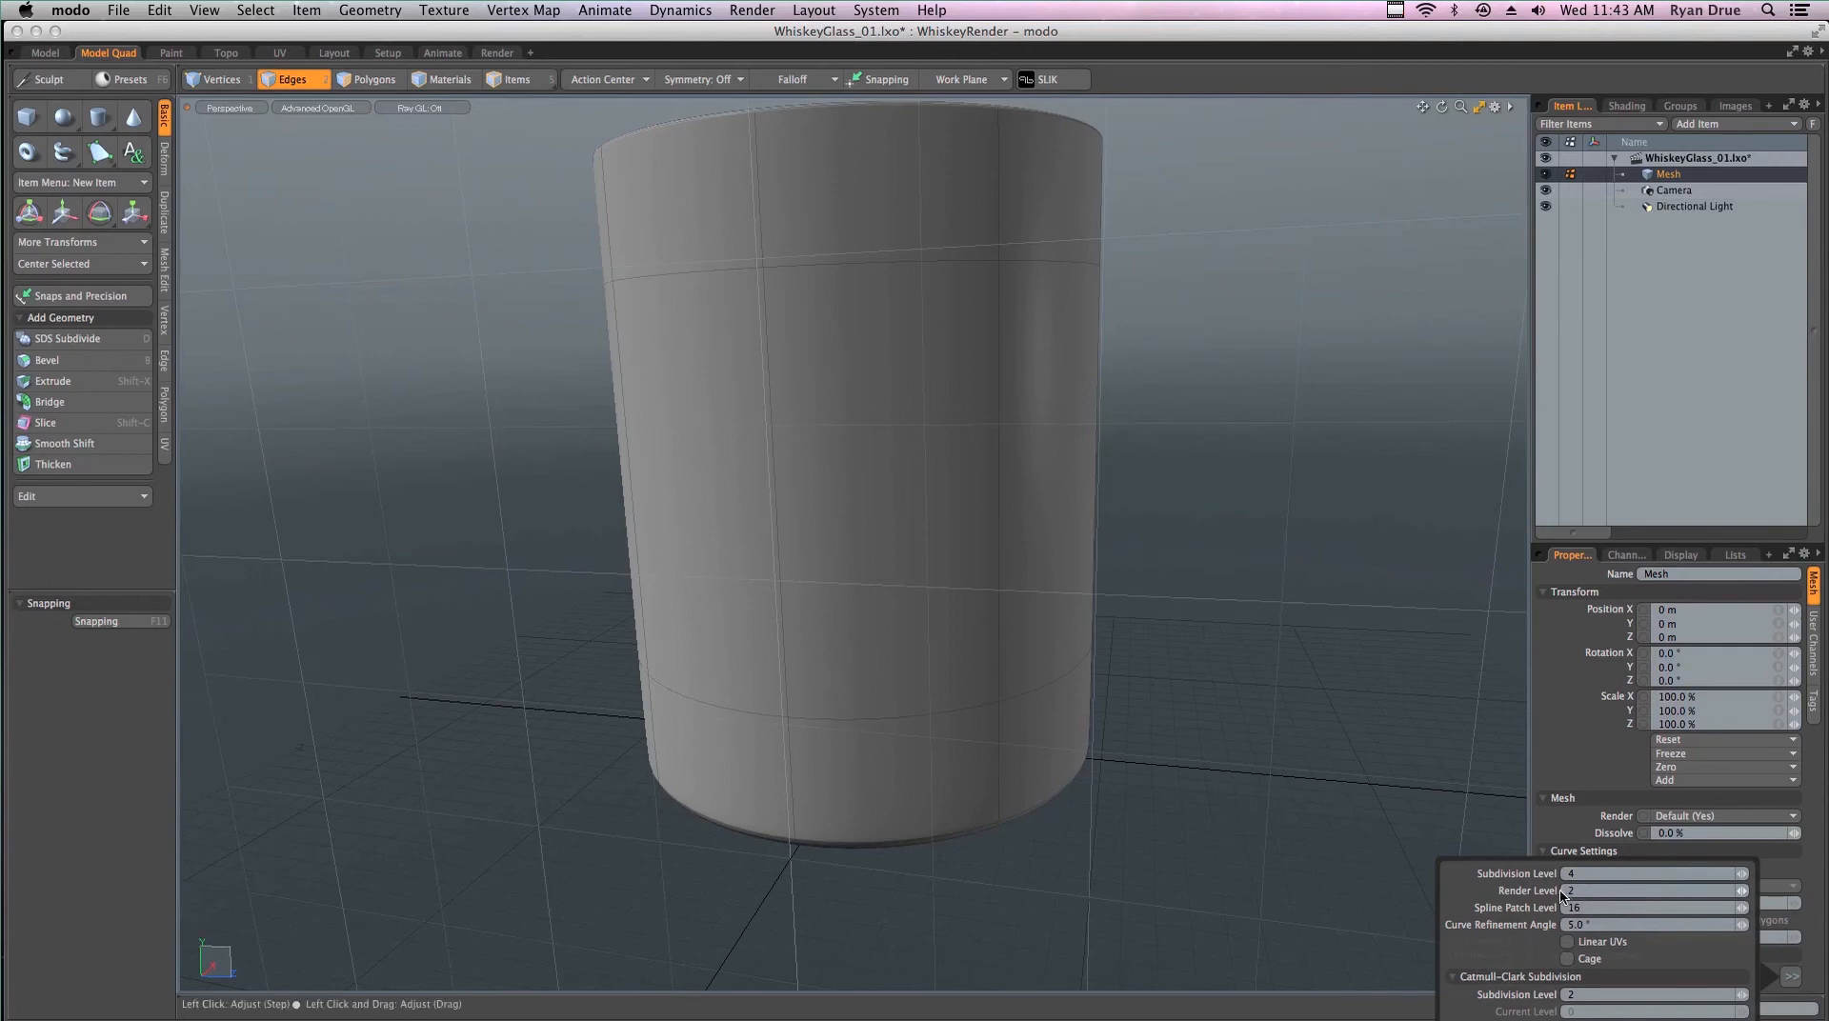
{"action": "left_click", "coordinate": [1742, 878]}
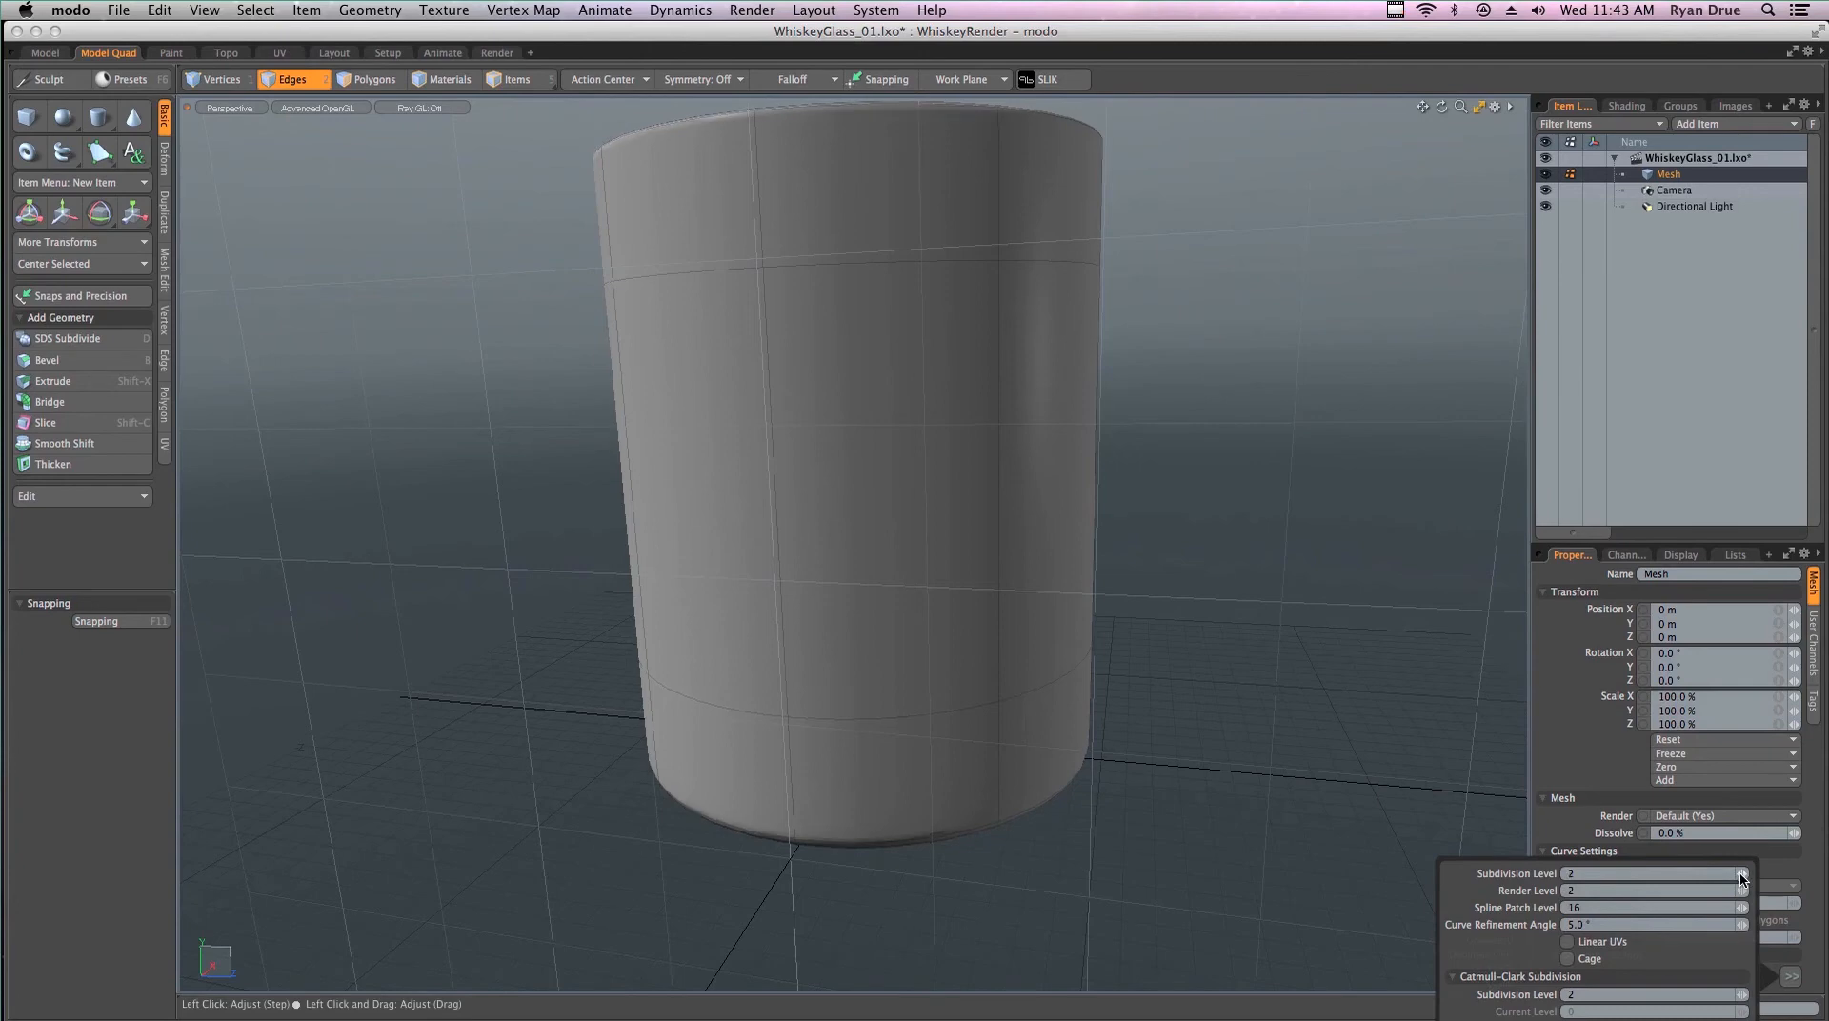
{"action": "left_click", "coordinate": [1741, 878]}
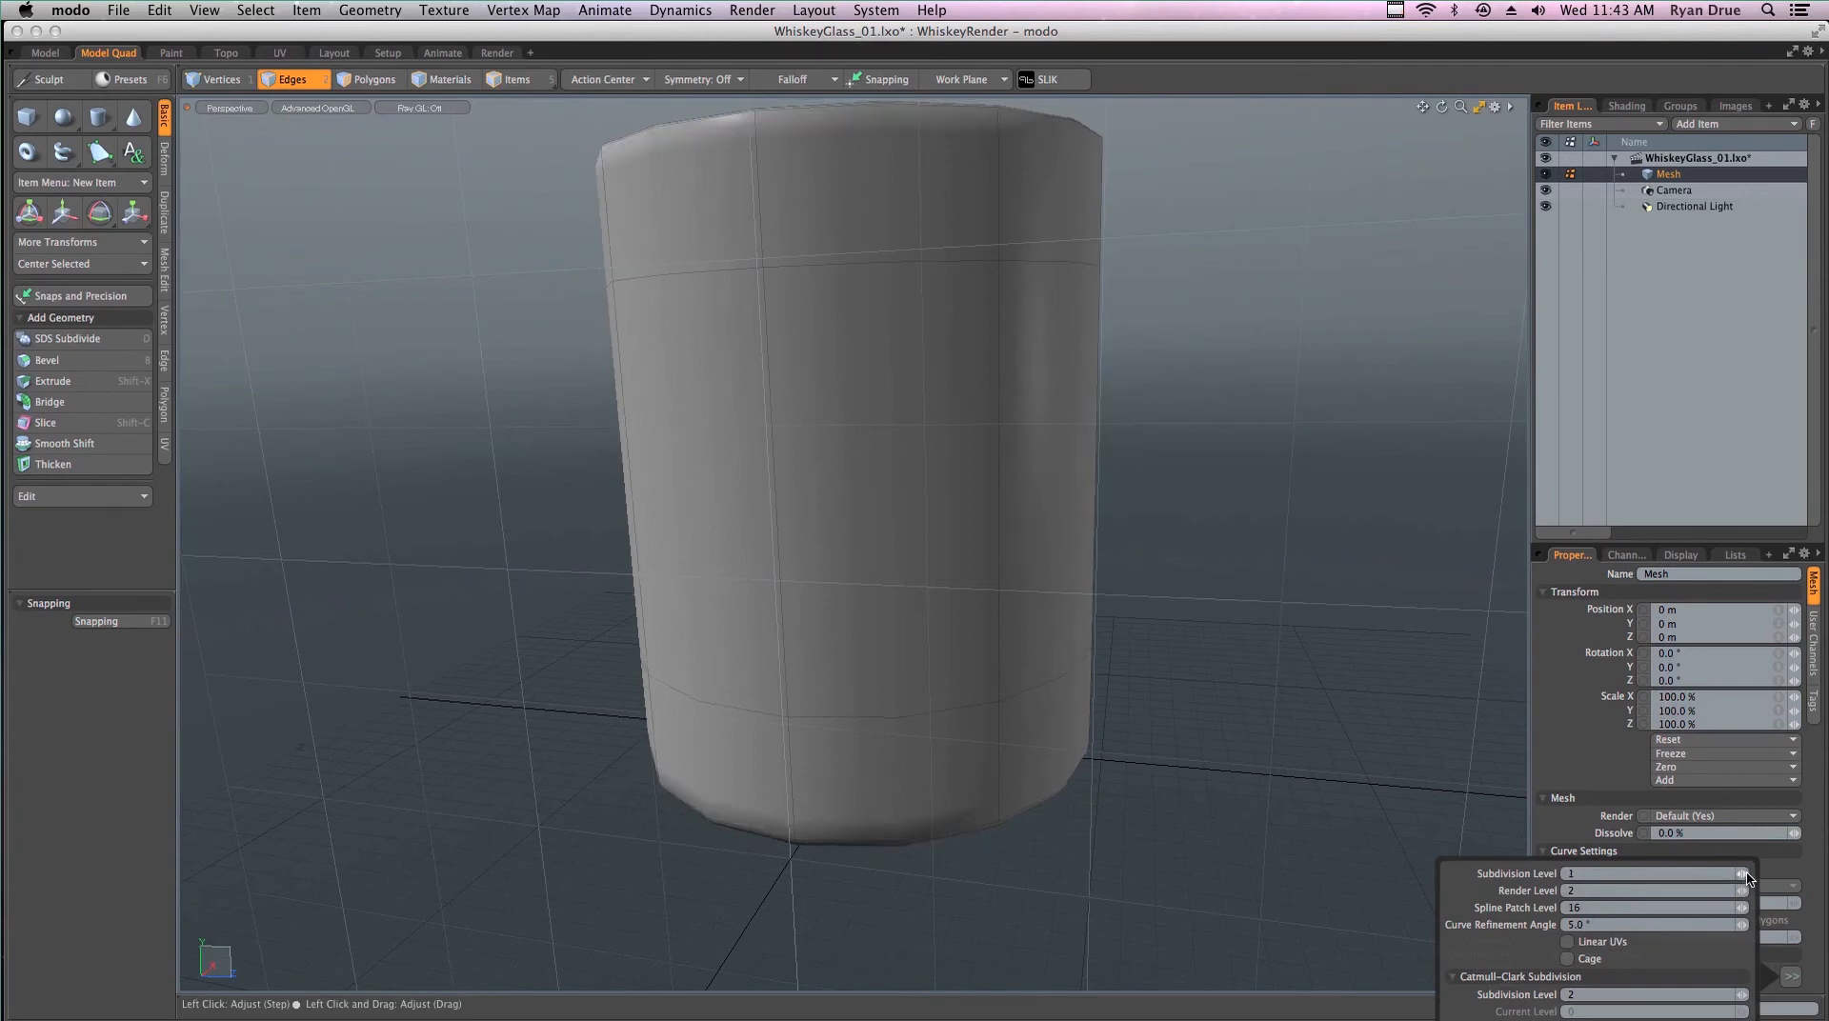
{"action": "left_click", "coordinate": [1747, 874]}
{"action": "left_click", "coordinate": [1747, 874]}
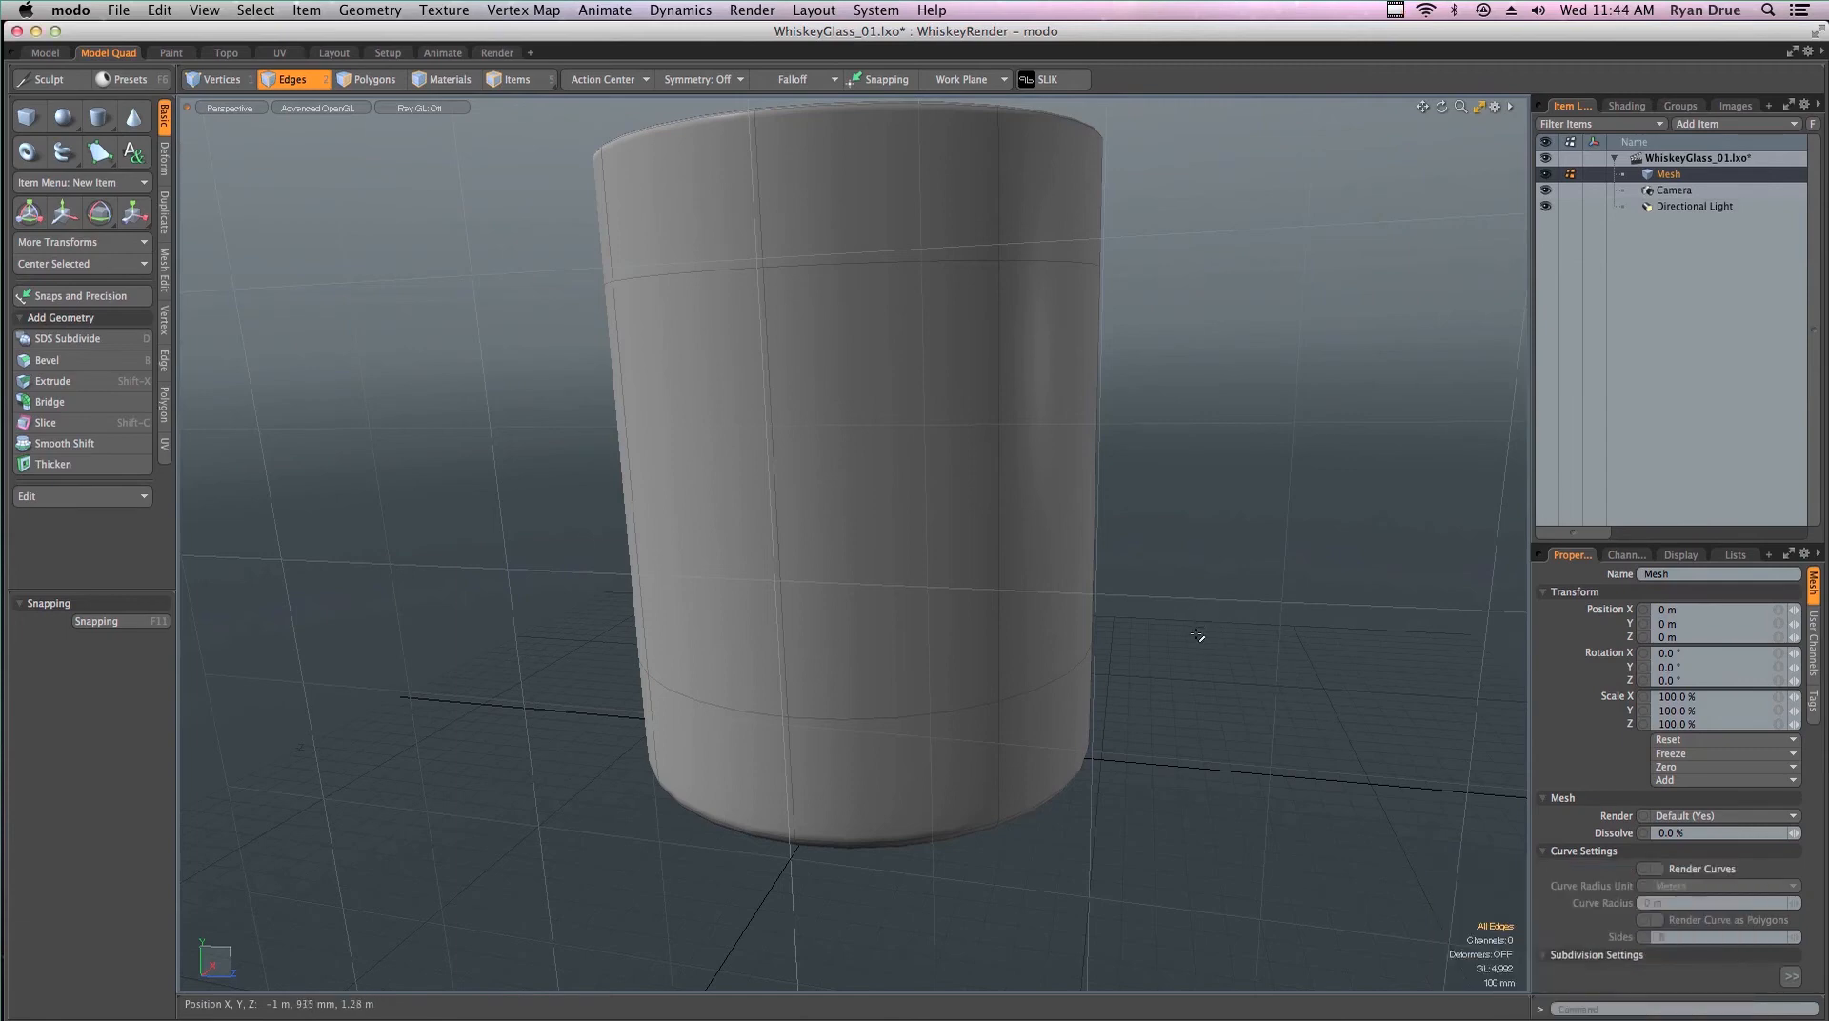
Compare the low-poly cage with the subdivided glass by toggling subdivision and viewing it from several angles
{"action": "left_click_drag", "start_coordinate": [1214, 710], "coordinate": [1183, 563], "text": "alt"}
{"action": "left_click_drag", "start_coordinate": [1164, 497], "coordinate": [989, 557], "text": "ctrl+alt"}
{"action": "left_click_drag", "start_coordinate": [738, 660], "coordinate": [894, 604], "text": "alt"}
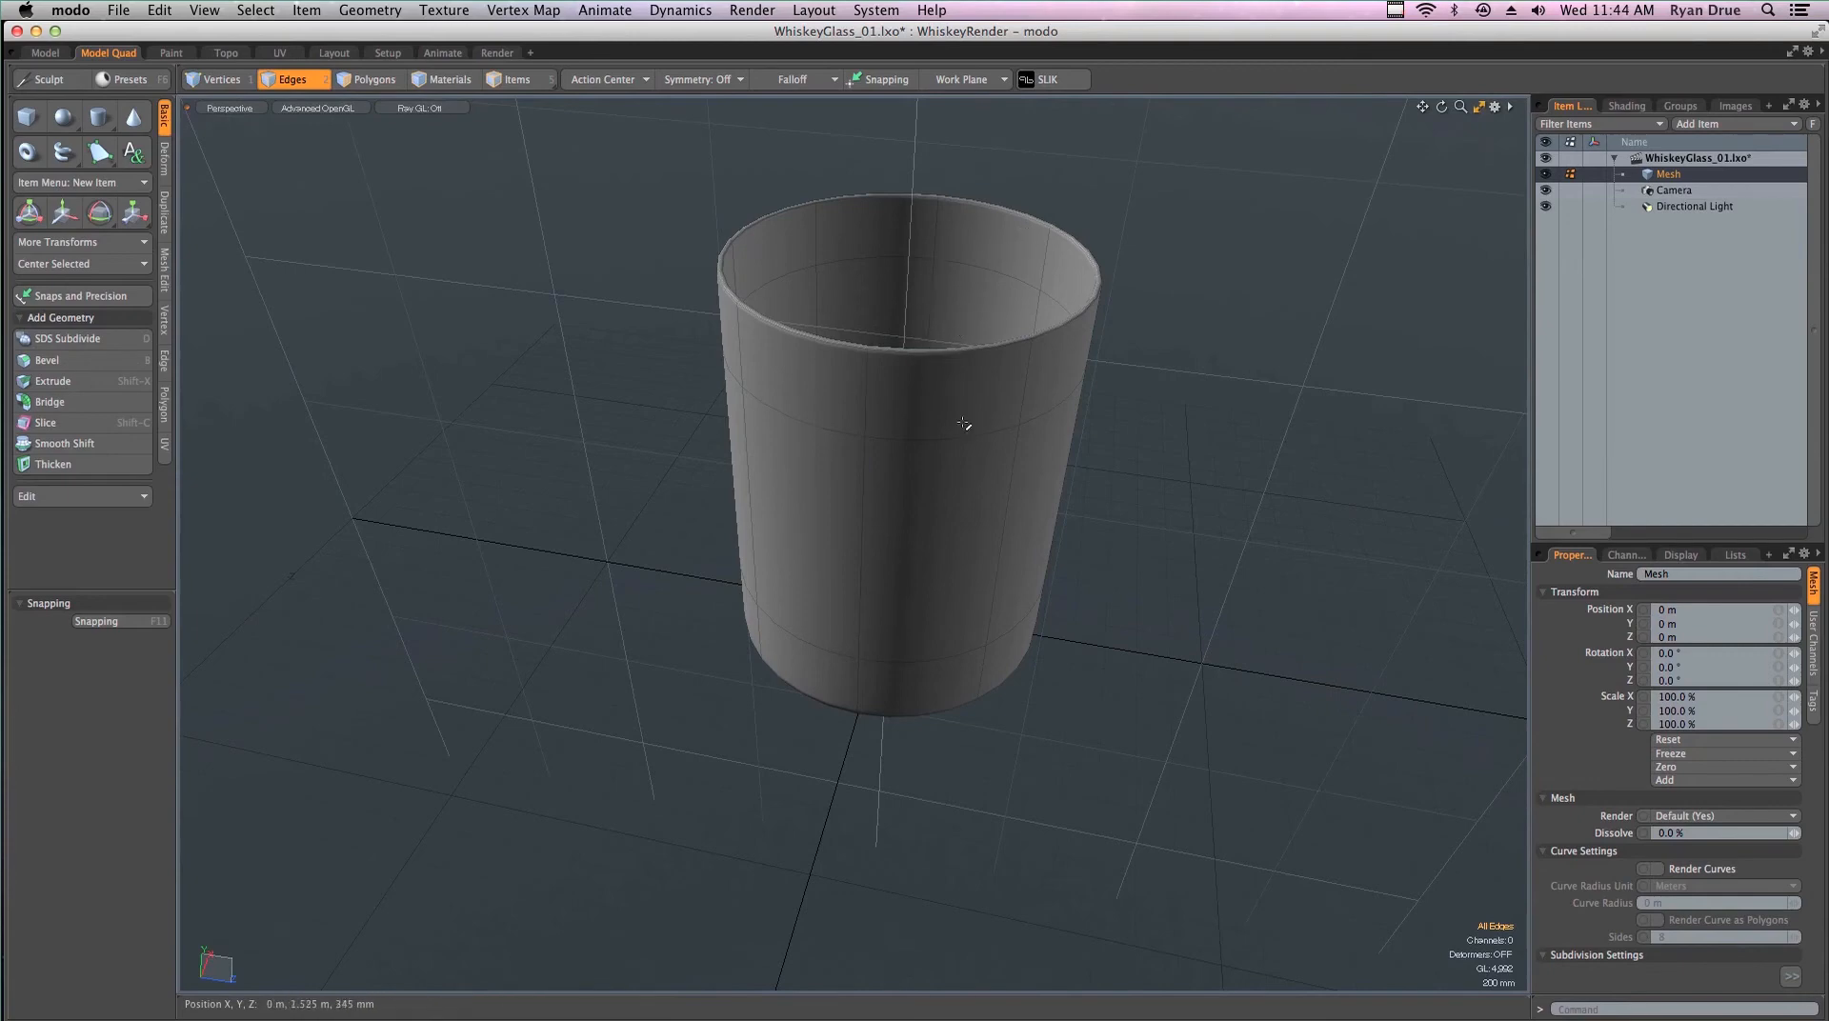
{"action": "key", "text": "Tab"}
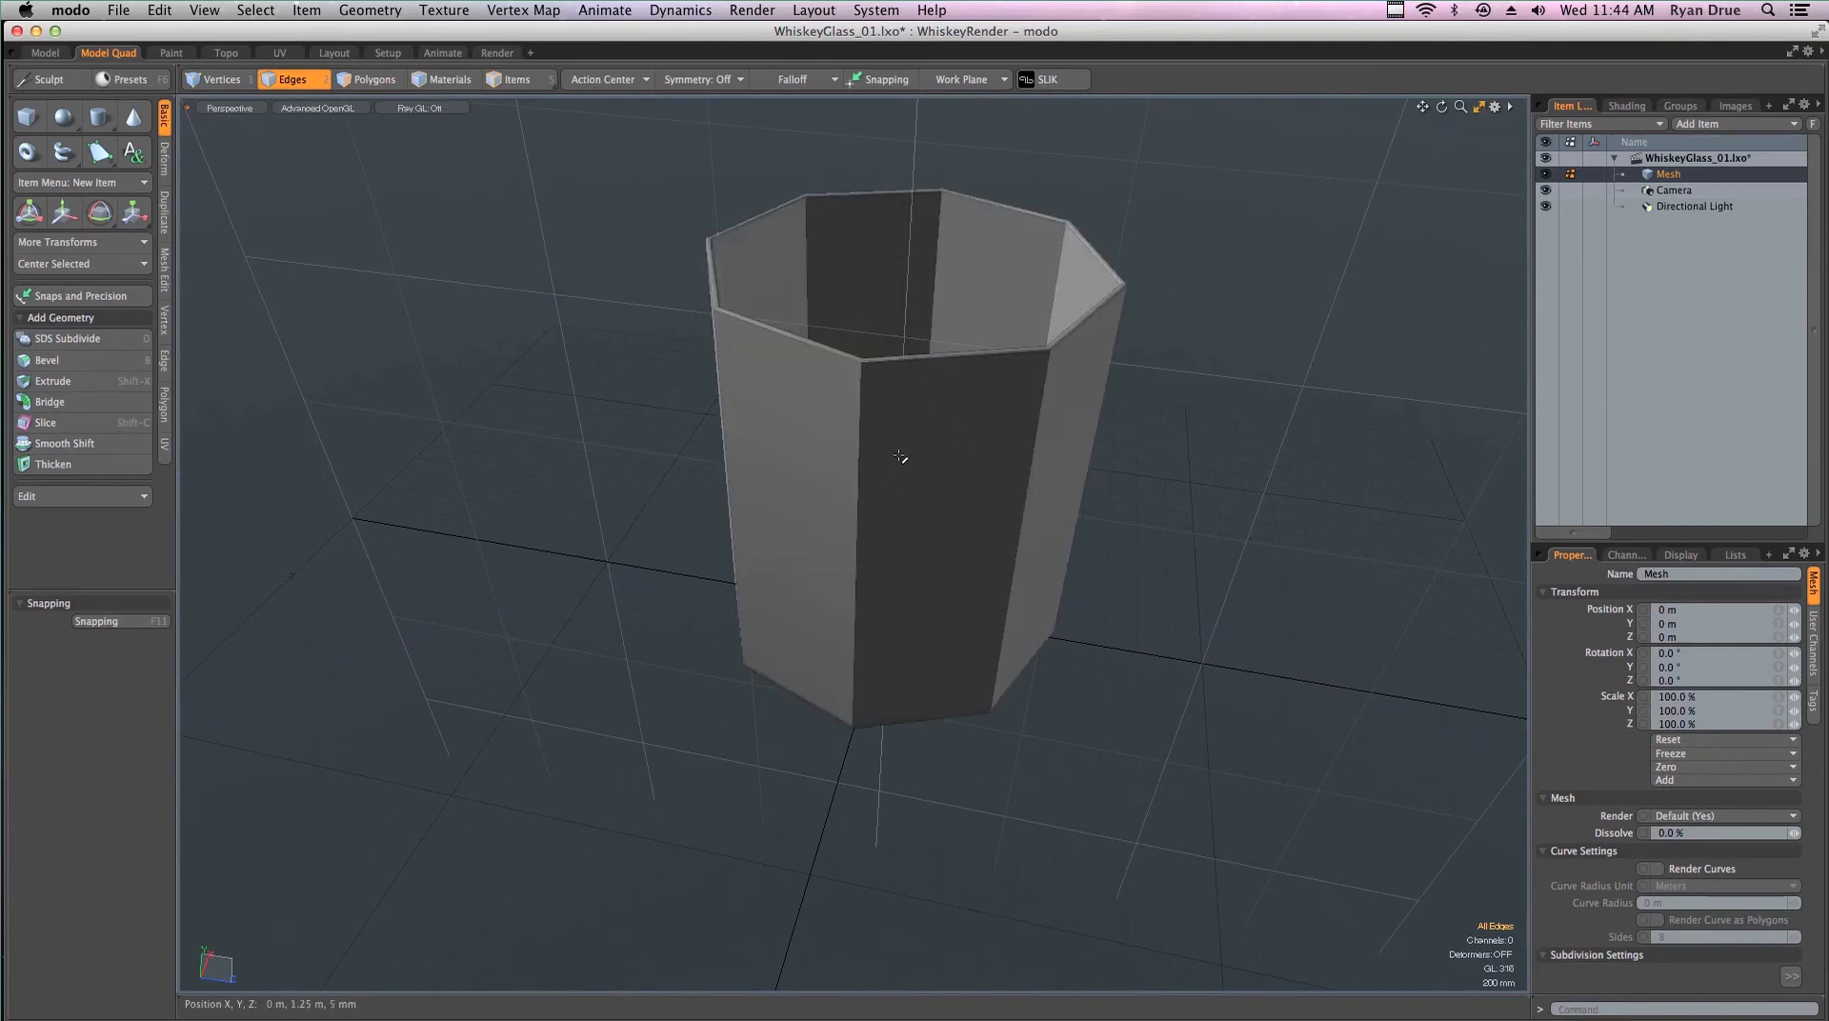
{"action": "left_click_drag", "start_coordinate": [907, 490], "coordinate": [833, 531], "text": "alt"}
{"action": "key", "text": "Tab"}
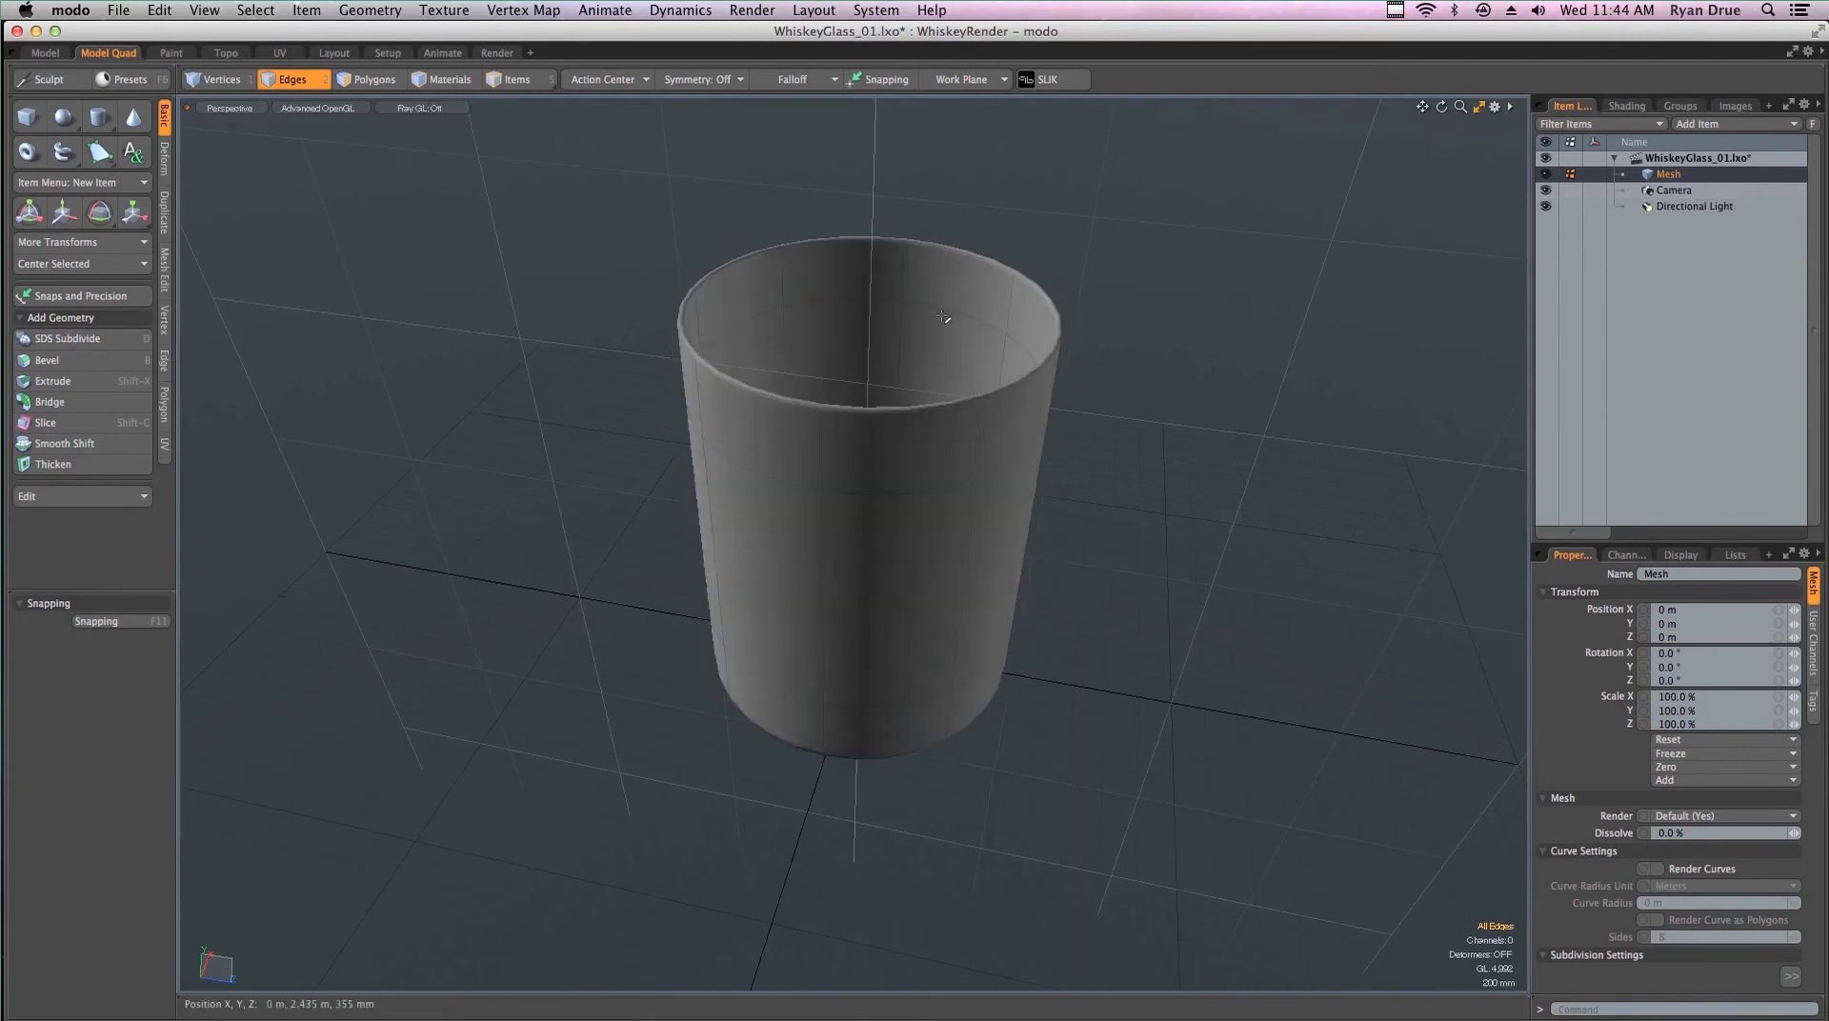
{"action": "key", "text": "Tab"}
{"action": "key", "text": "Tab"}
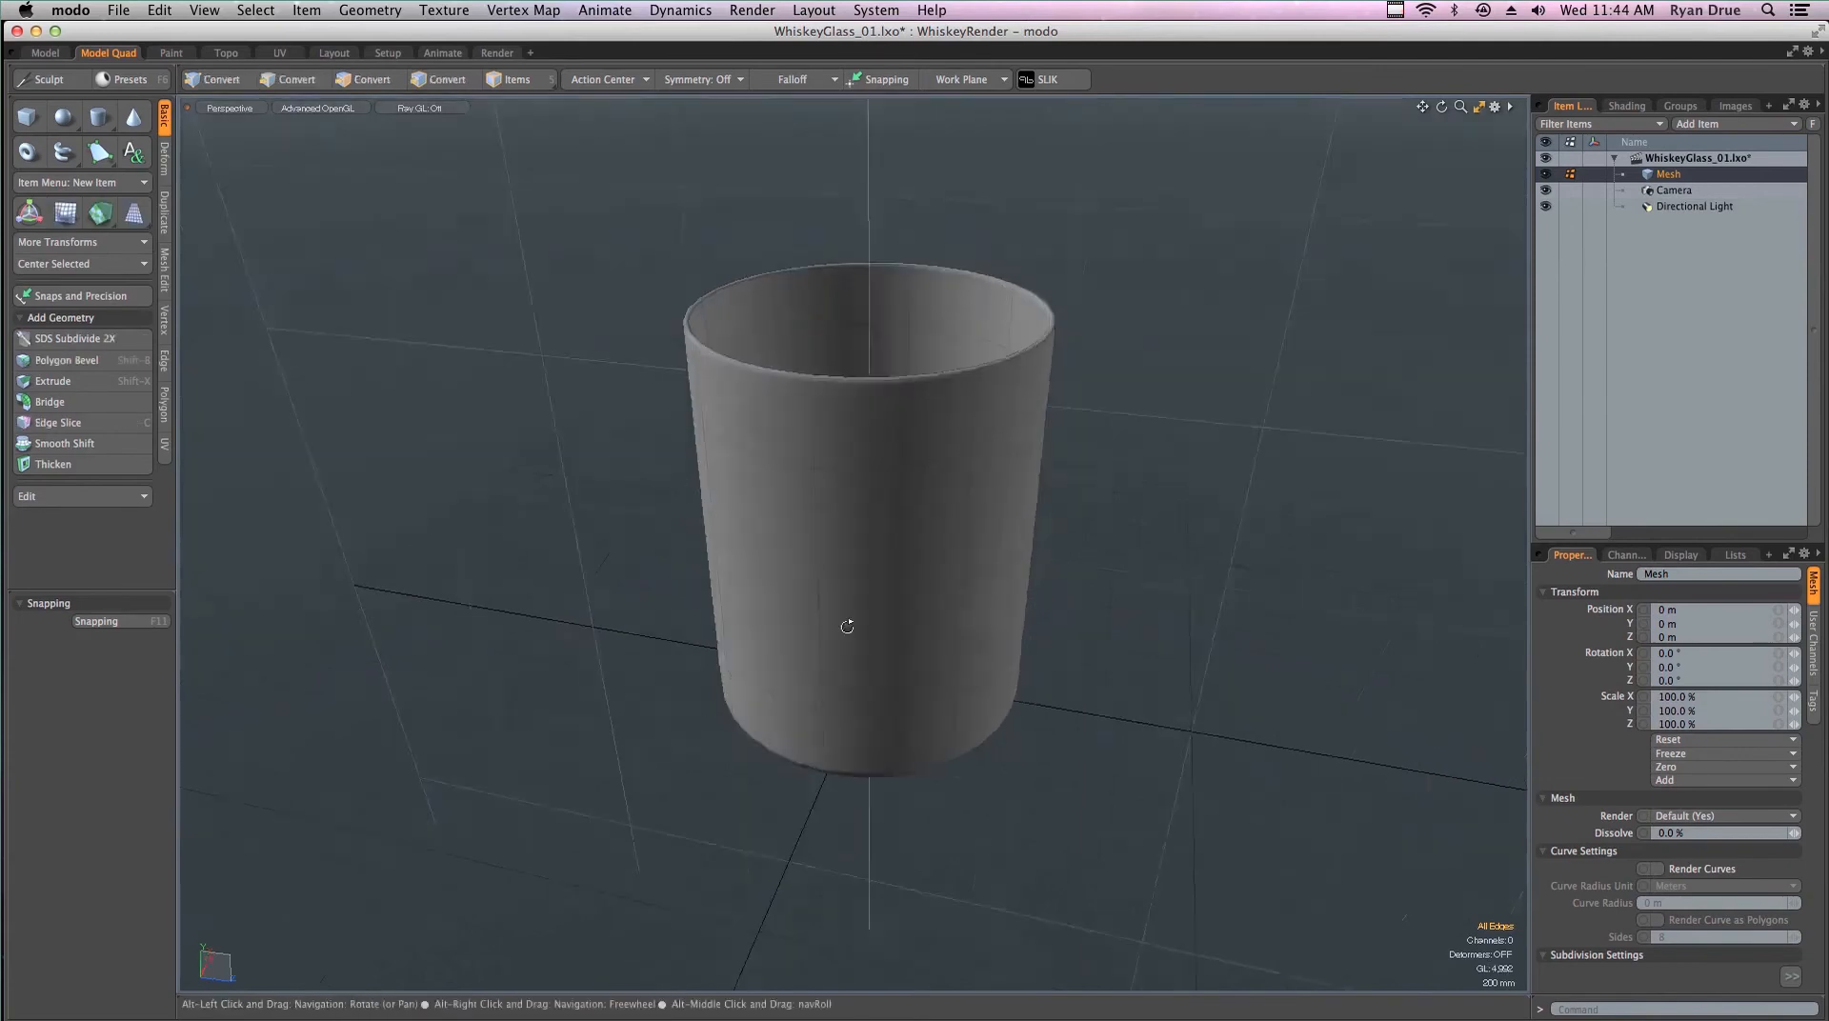
{"action": "left_click_drag", "start_coordinate": [842, 625], "coordinate": [829, 515], "text": "alt"}
{"action": "key", "text": "2"}
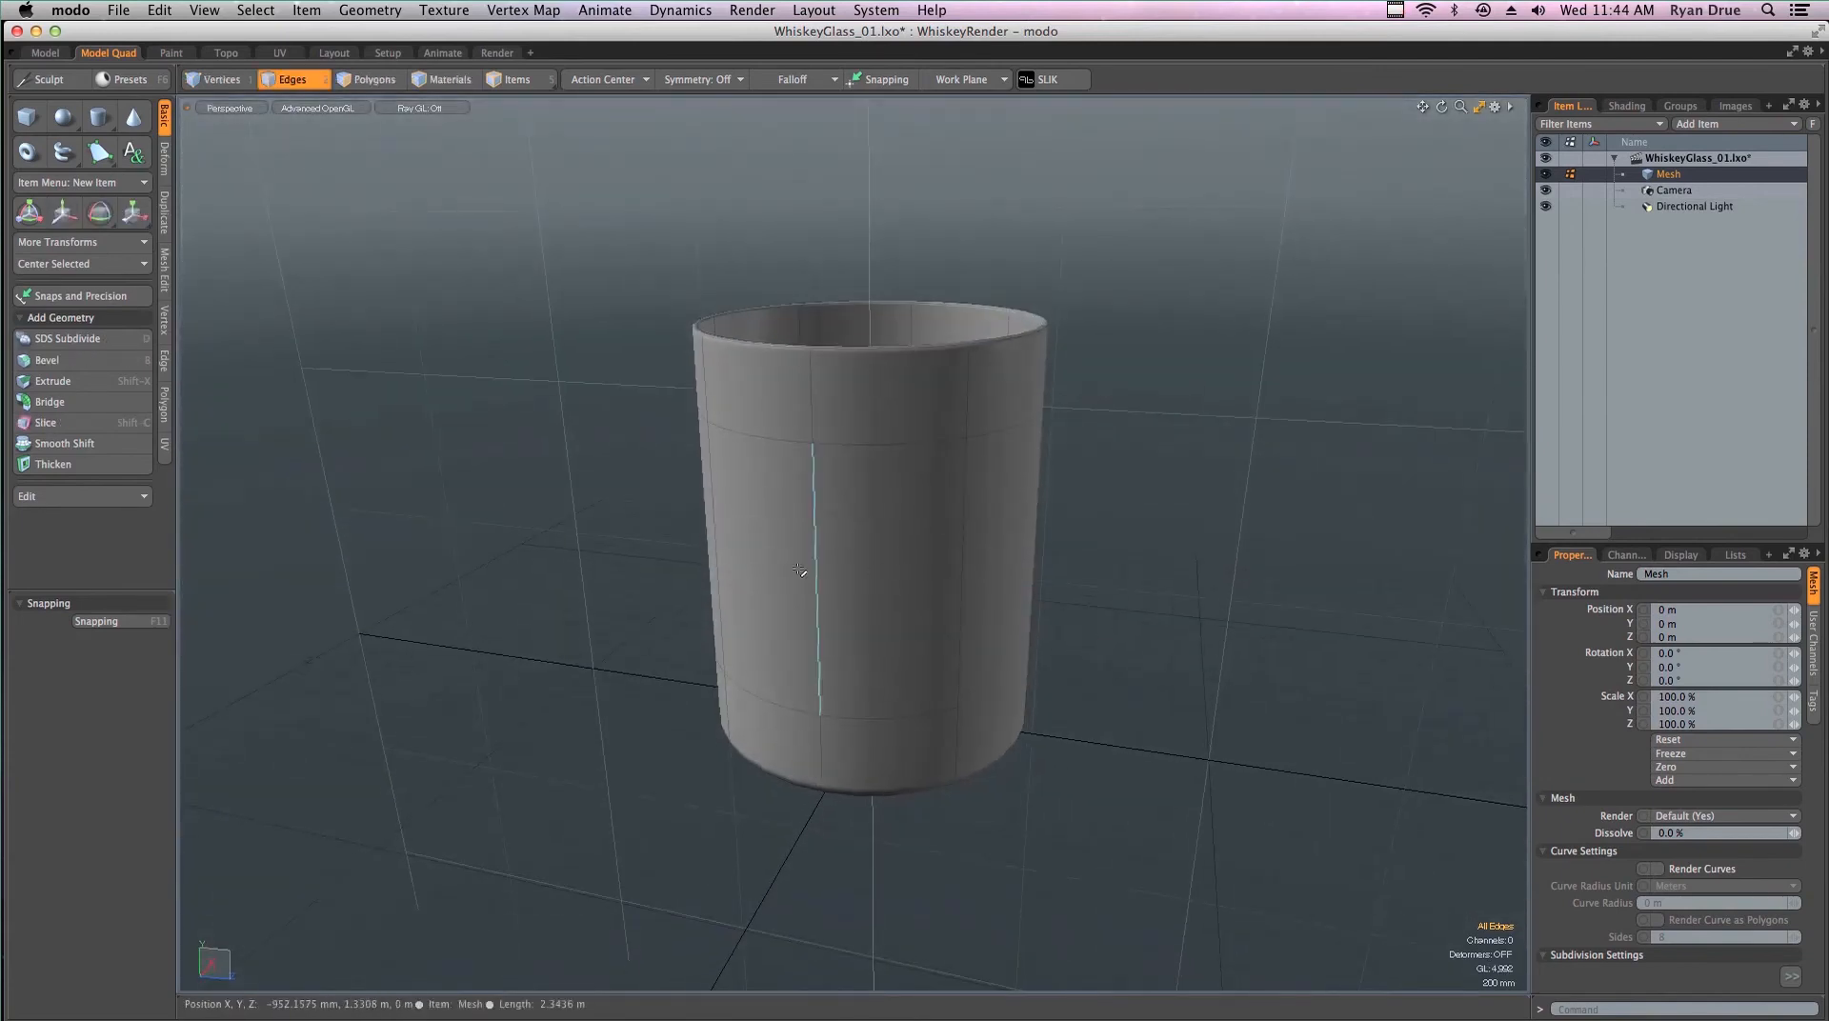
Turn off the subdivision preview, subdivide the mesh geometry twice with SDS Subdivide, and check the denser glass
{"action": "key", "text": "Tab"}
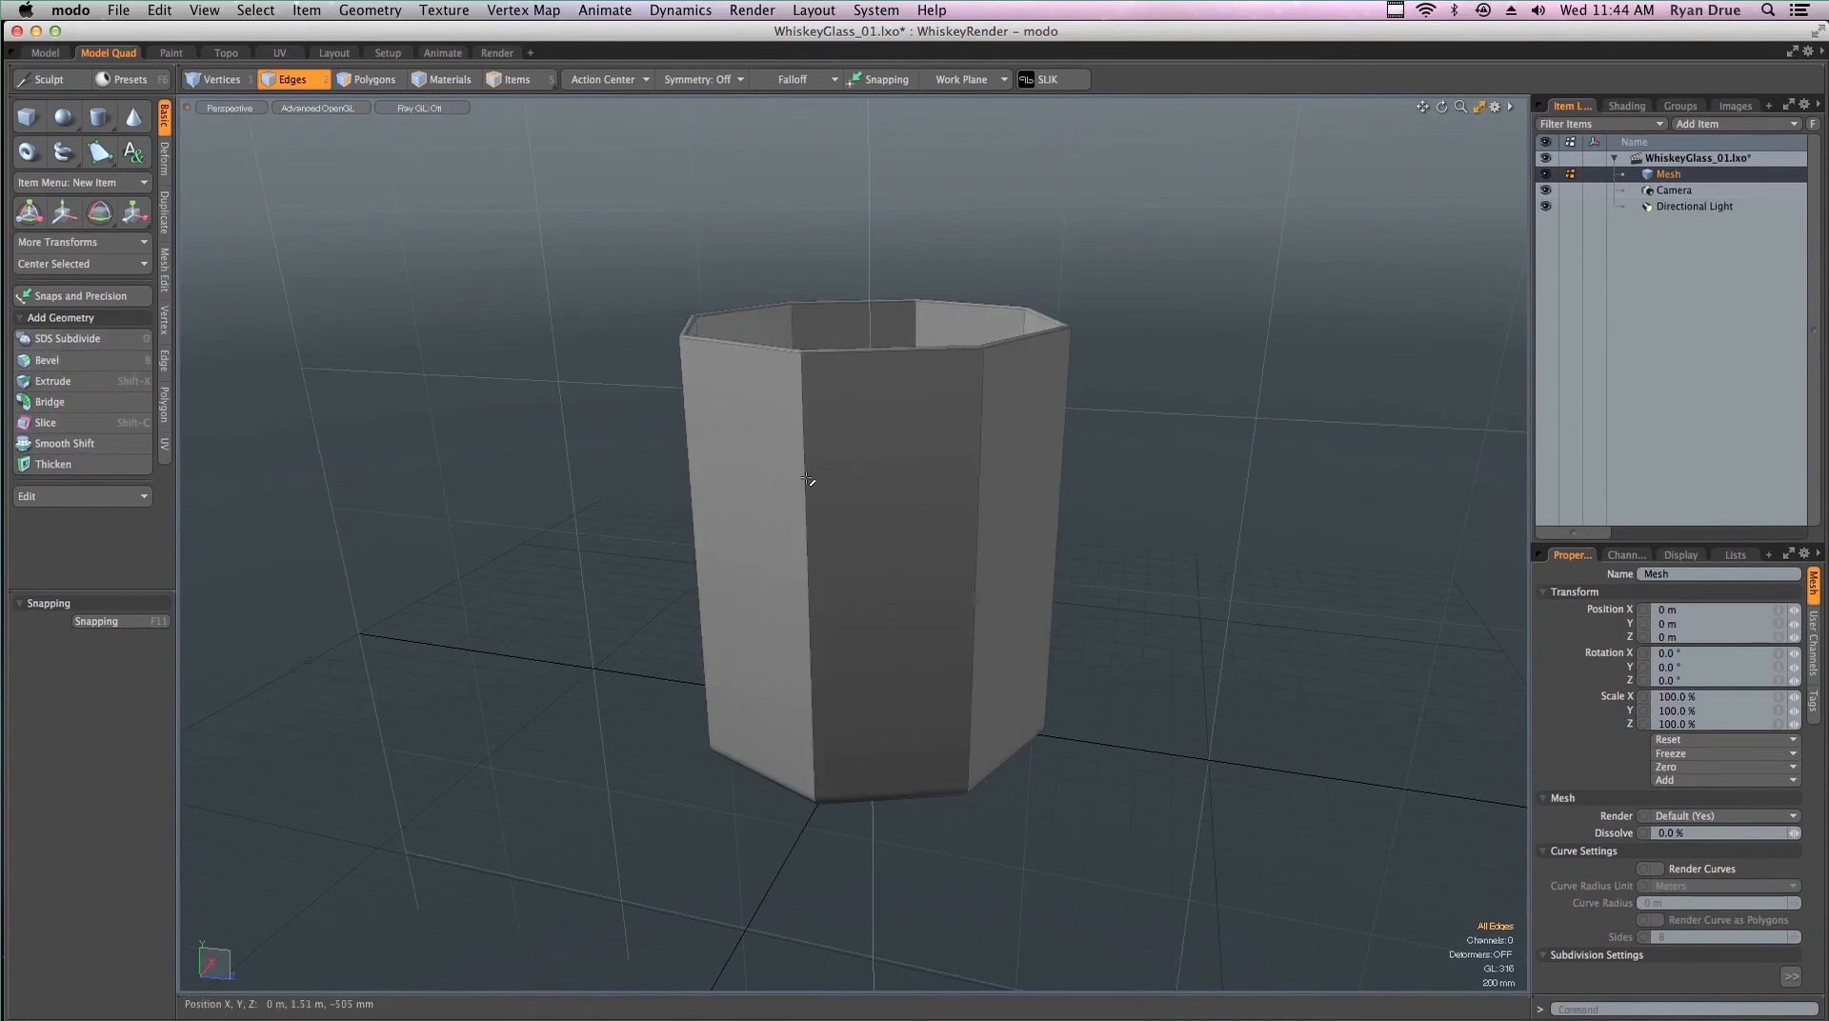
{"action": "left_click", "coordinate": [86, 343]}
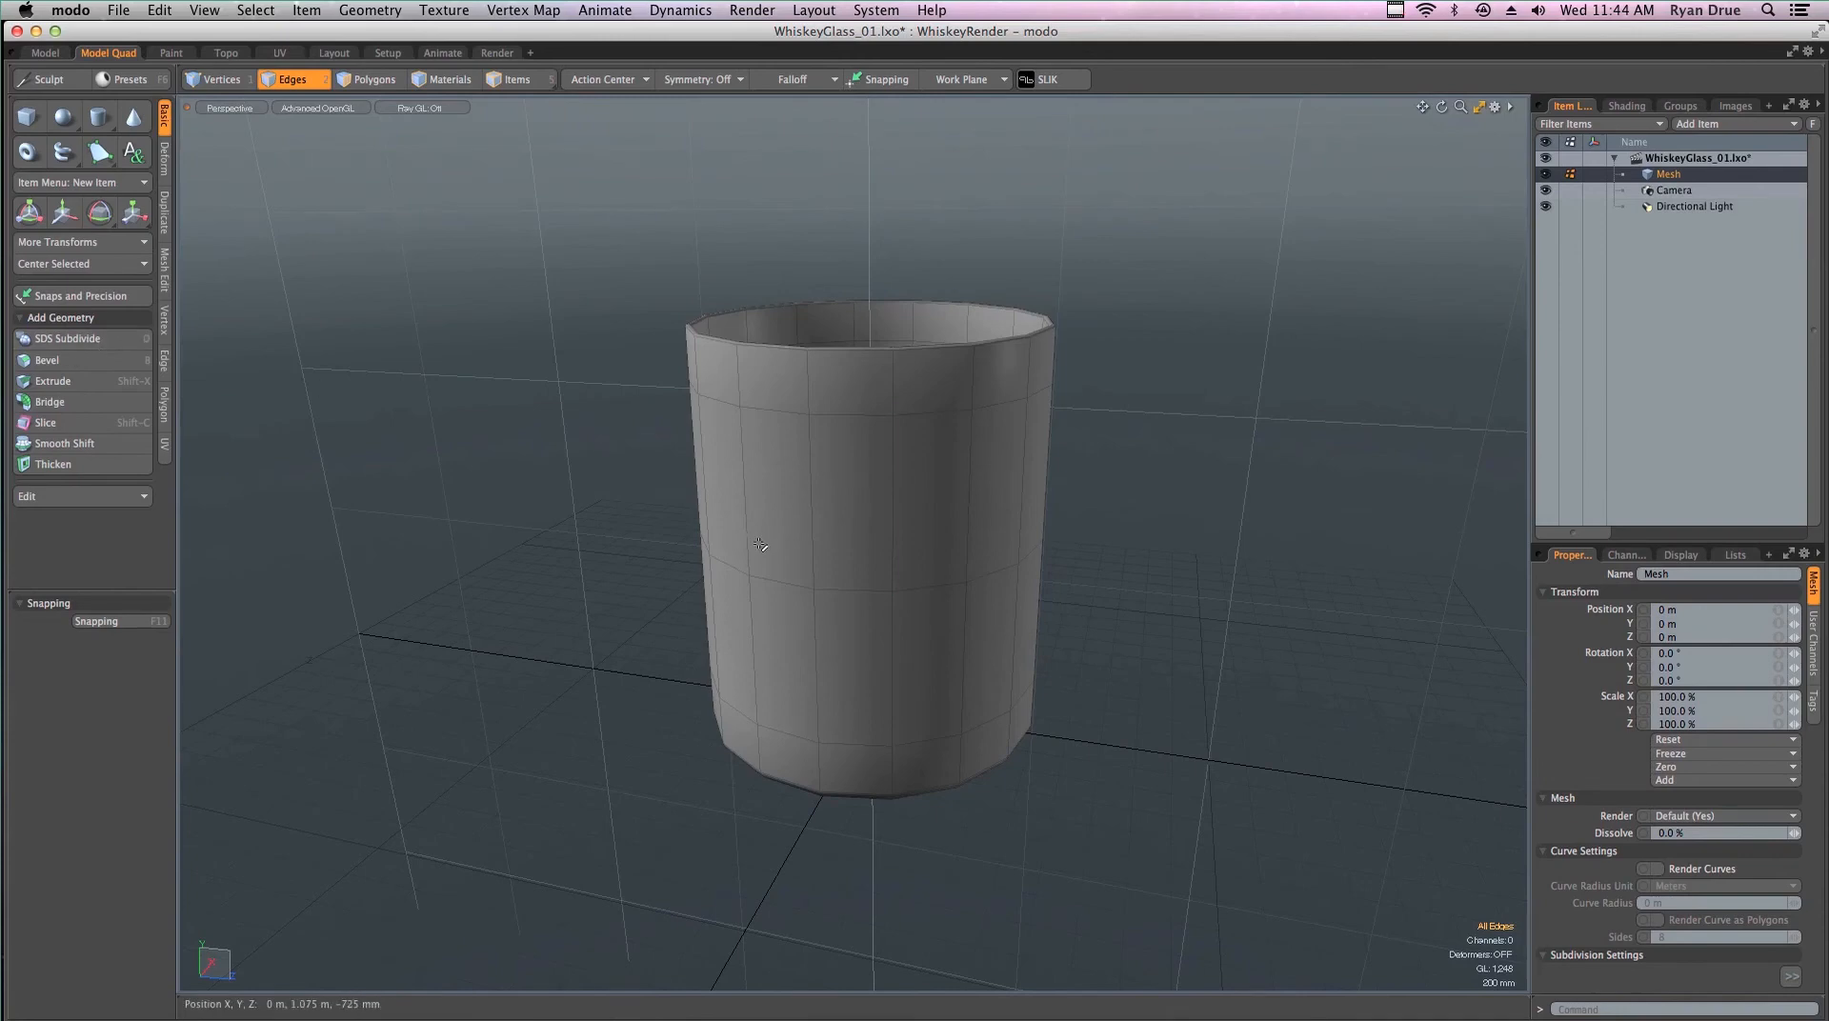
{"action": "left_click_drag", "start_coordinate": [939, 408], "coordinate": [870, 609], "text": "alt"}
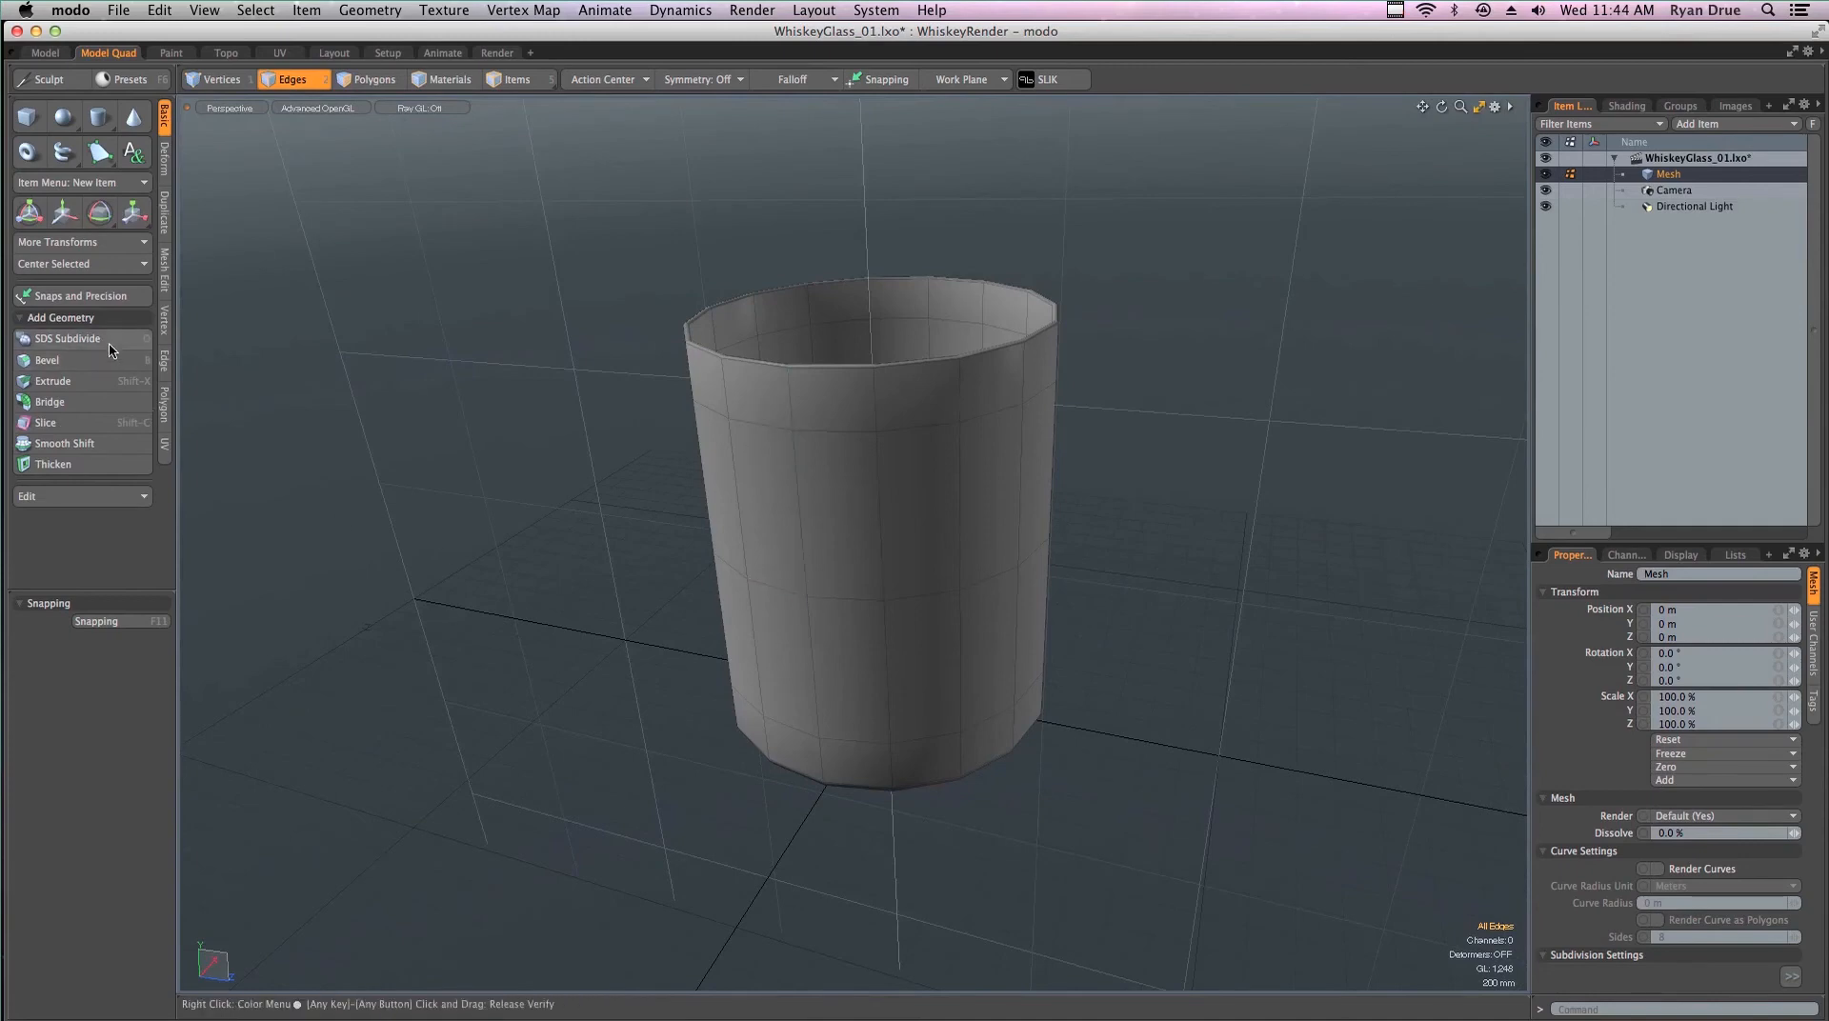
{"action": "left_click", "coordinate": [67, 338]}
{"action": "left_click_drag", "start_coordinate": [1002, 533], "coordinate": [897, 669], "text": "alt"}
{"action": "key", "text": "2"}
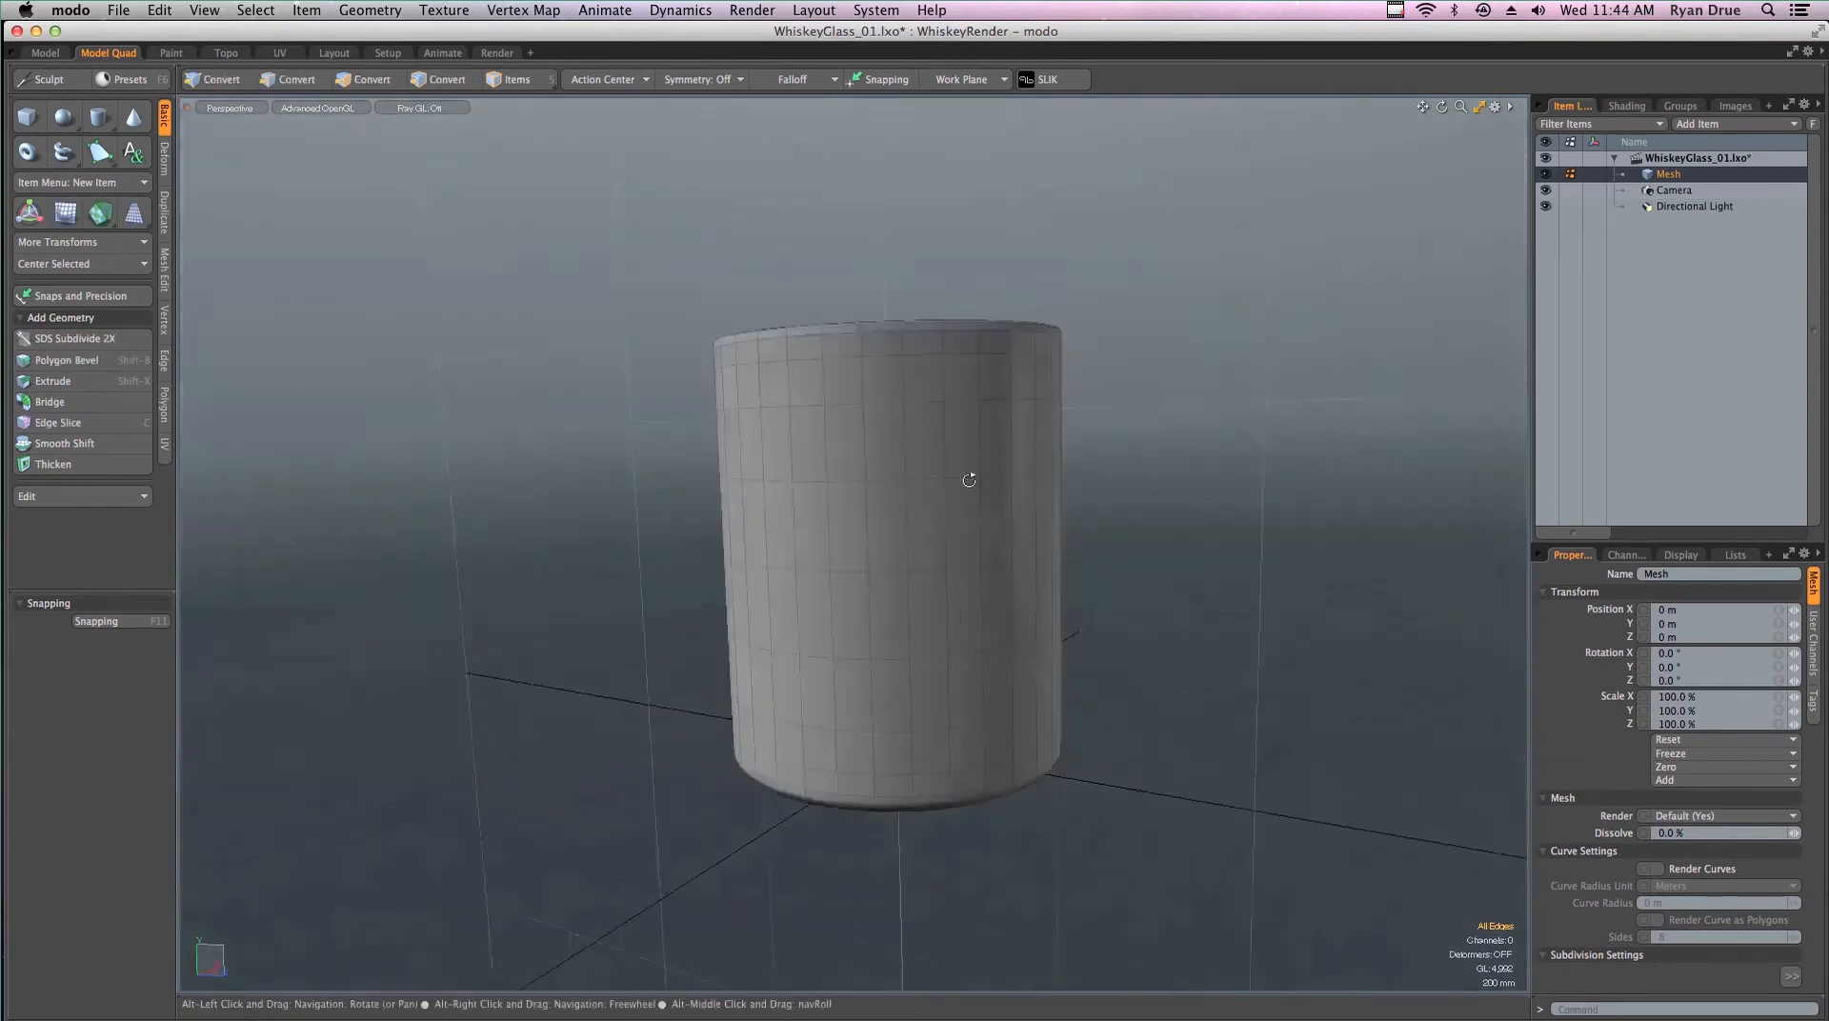
{"action": "left_click_drag", "start_coordinate": [963, 477], "coordinate": [884, 726], "text": "alt"}
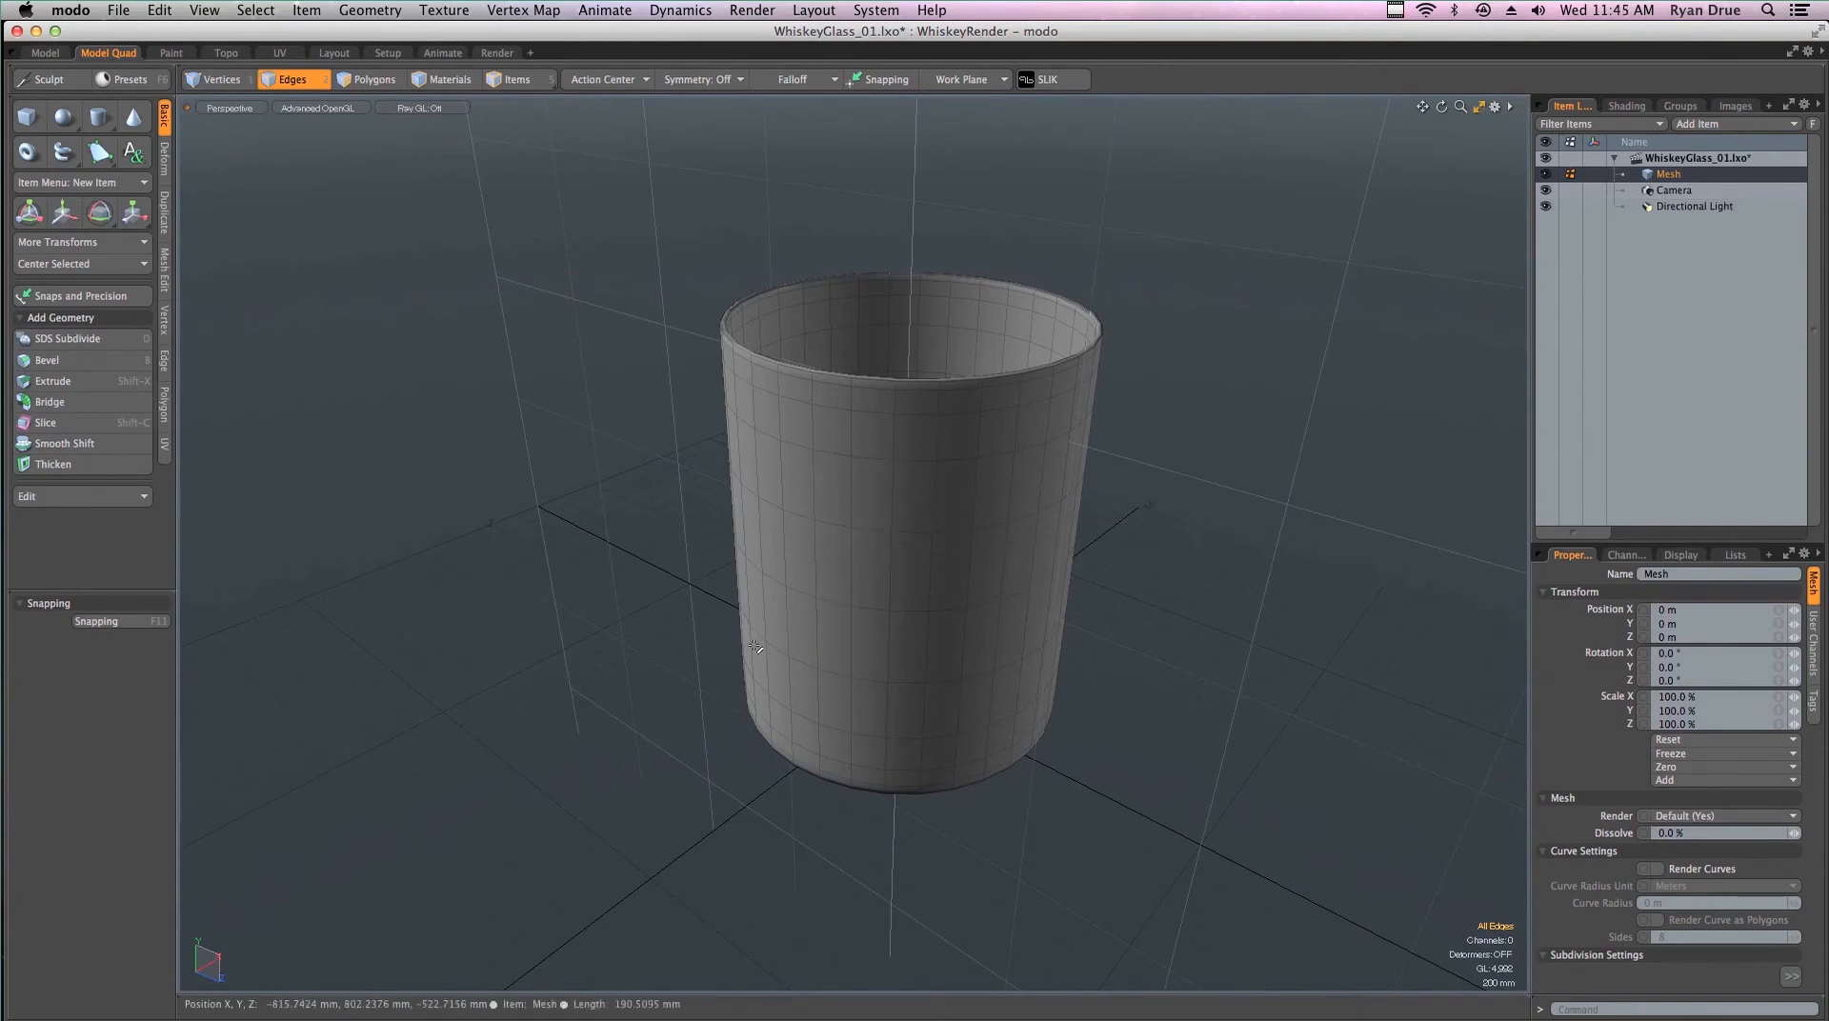
{"action": "left_click_drag", "start_coordinate": [952, 555], "coordinate": [902, 534], "text": "alt"}
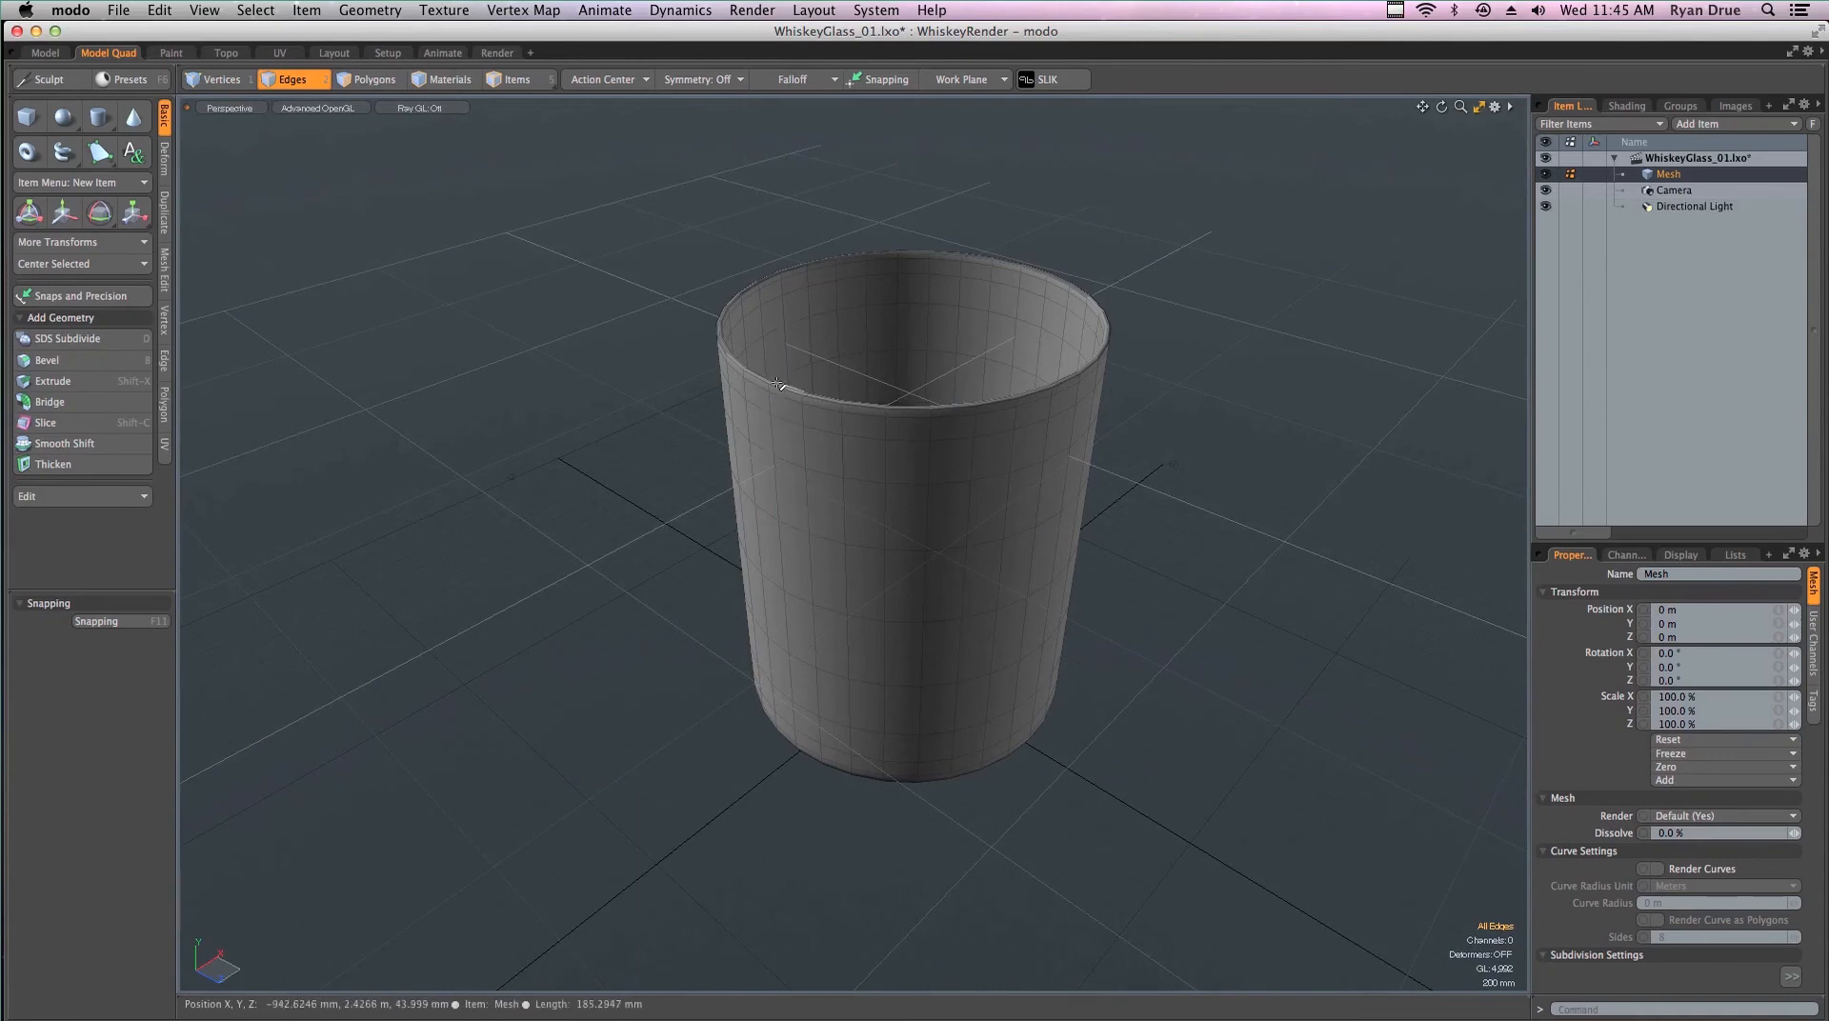
Check the dense rim up close and undo the SDS subdivisions, returning the glass to its eight-sided low-poly cage
{"action": "scroll", "coordinate": [778, 384], "scroll_direction": "down", "scroll_amount": 5}
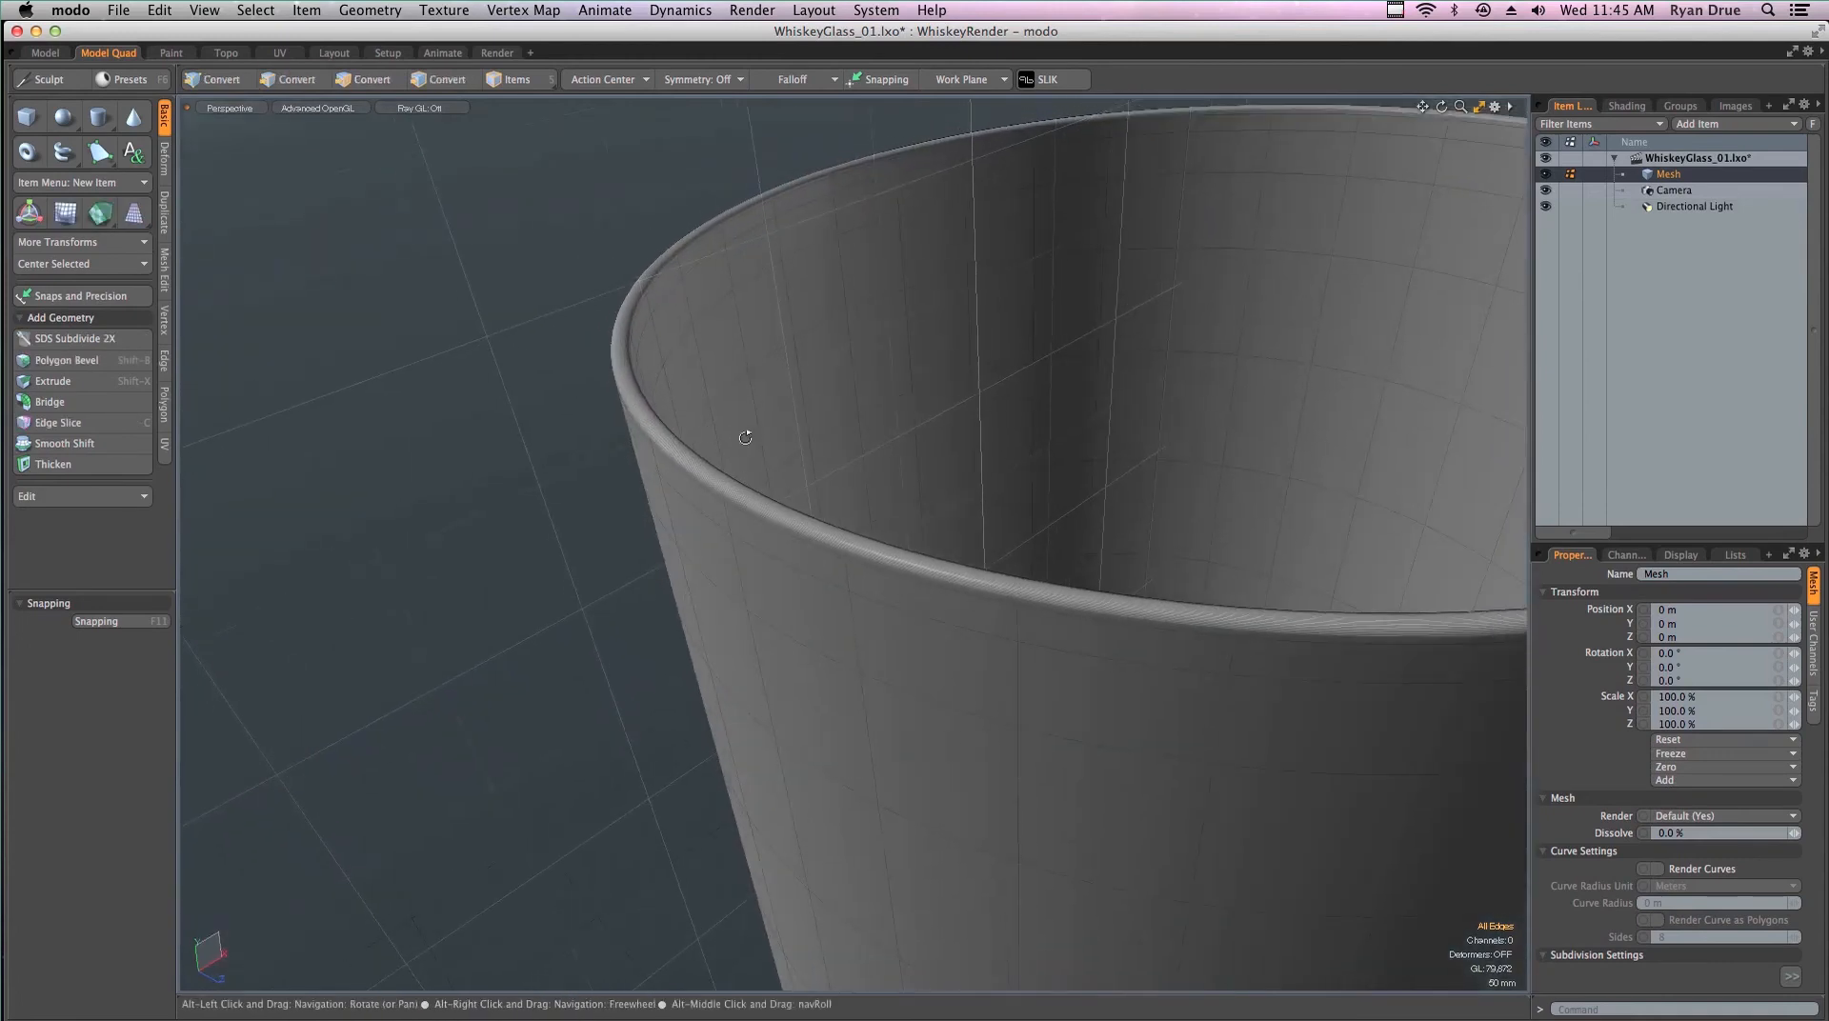
{"action": "scroll", "coordinate": [724, 462], "scroll_direction": "down", "scroll_amount": 4}
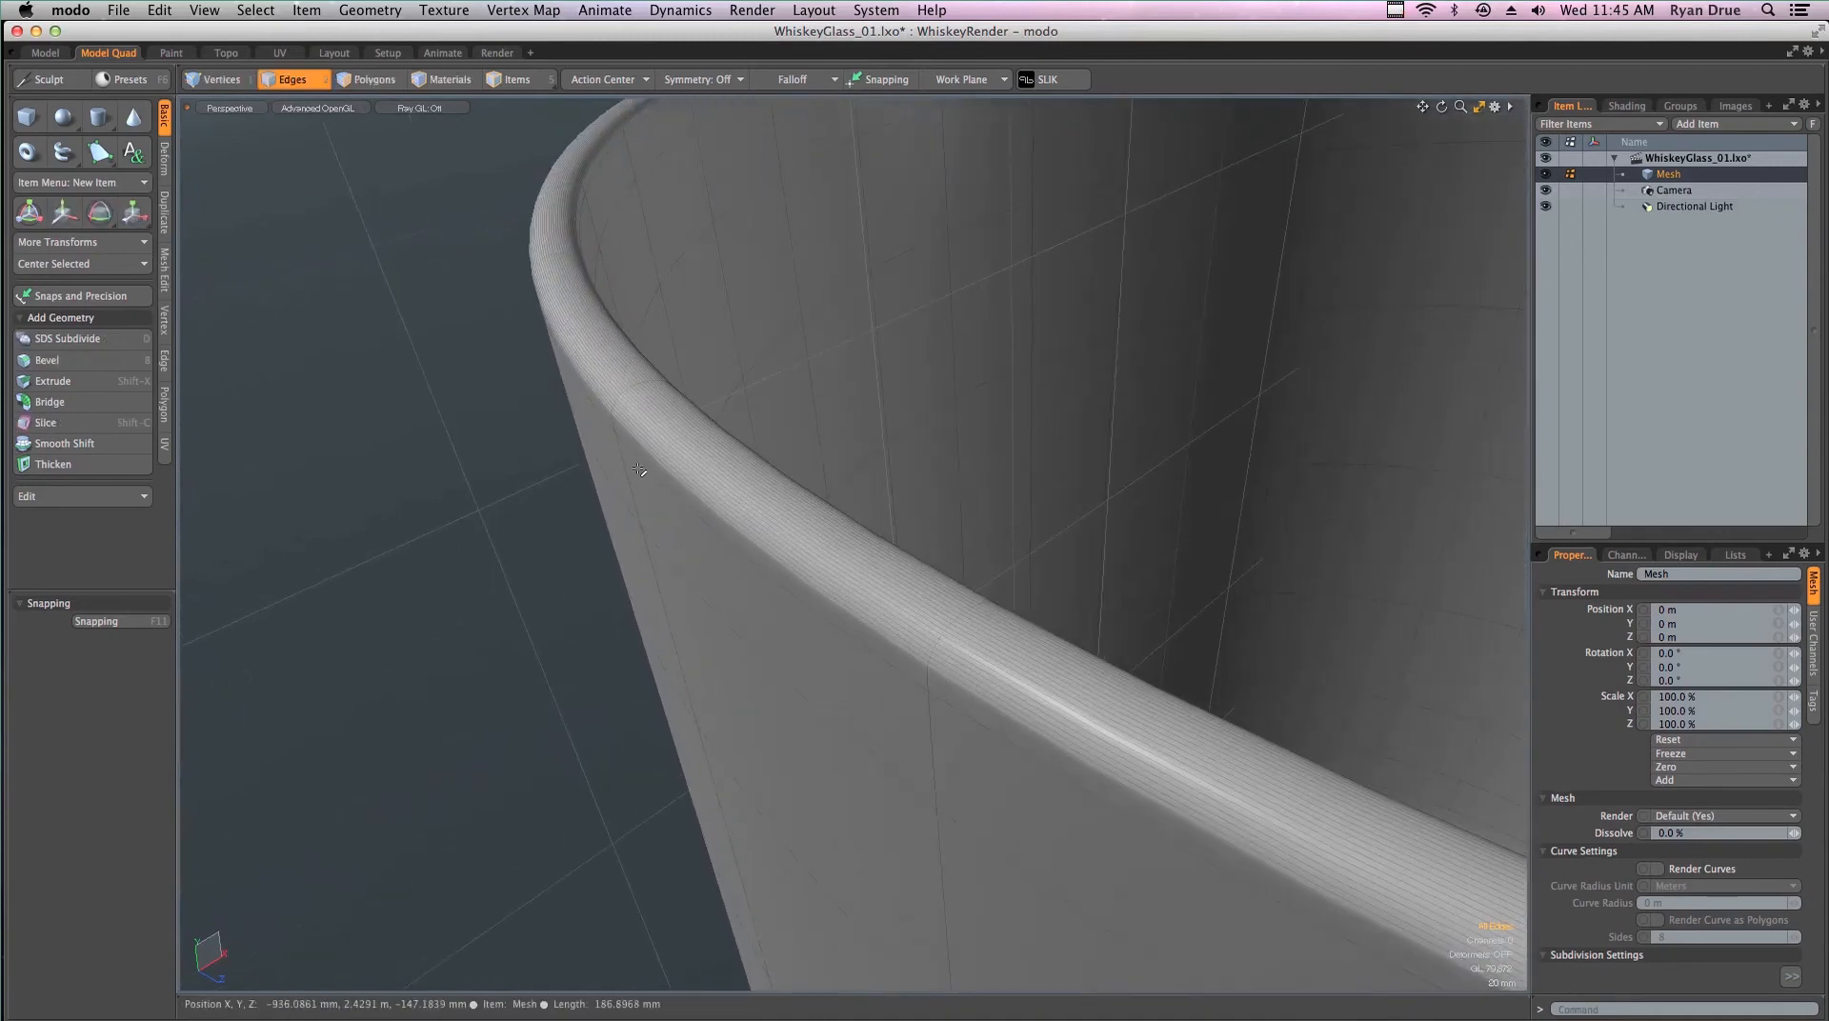
{"action": "scroll", "coordinate": [765, 346], "scroll_direction": "up", "scroll_amount": 6}
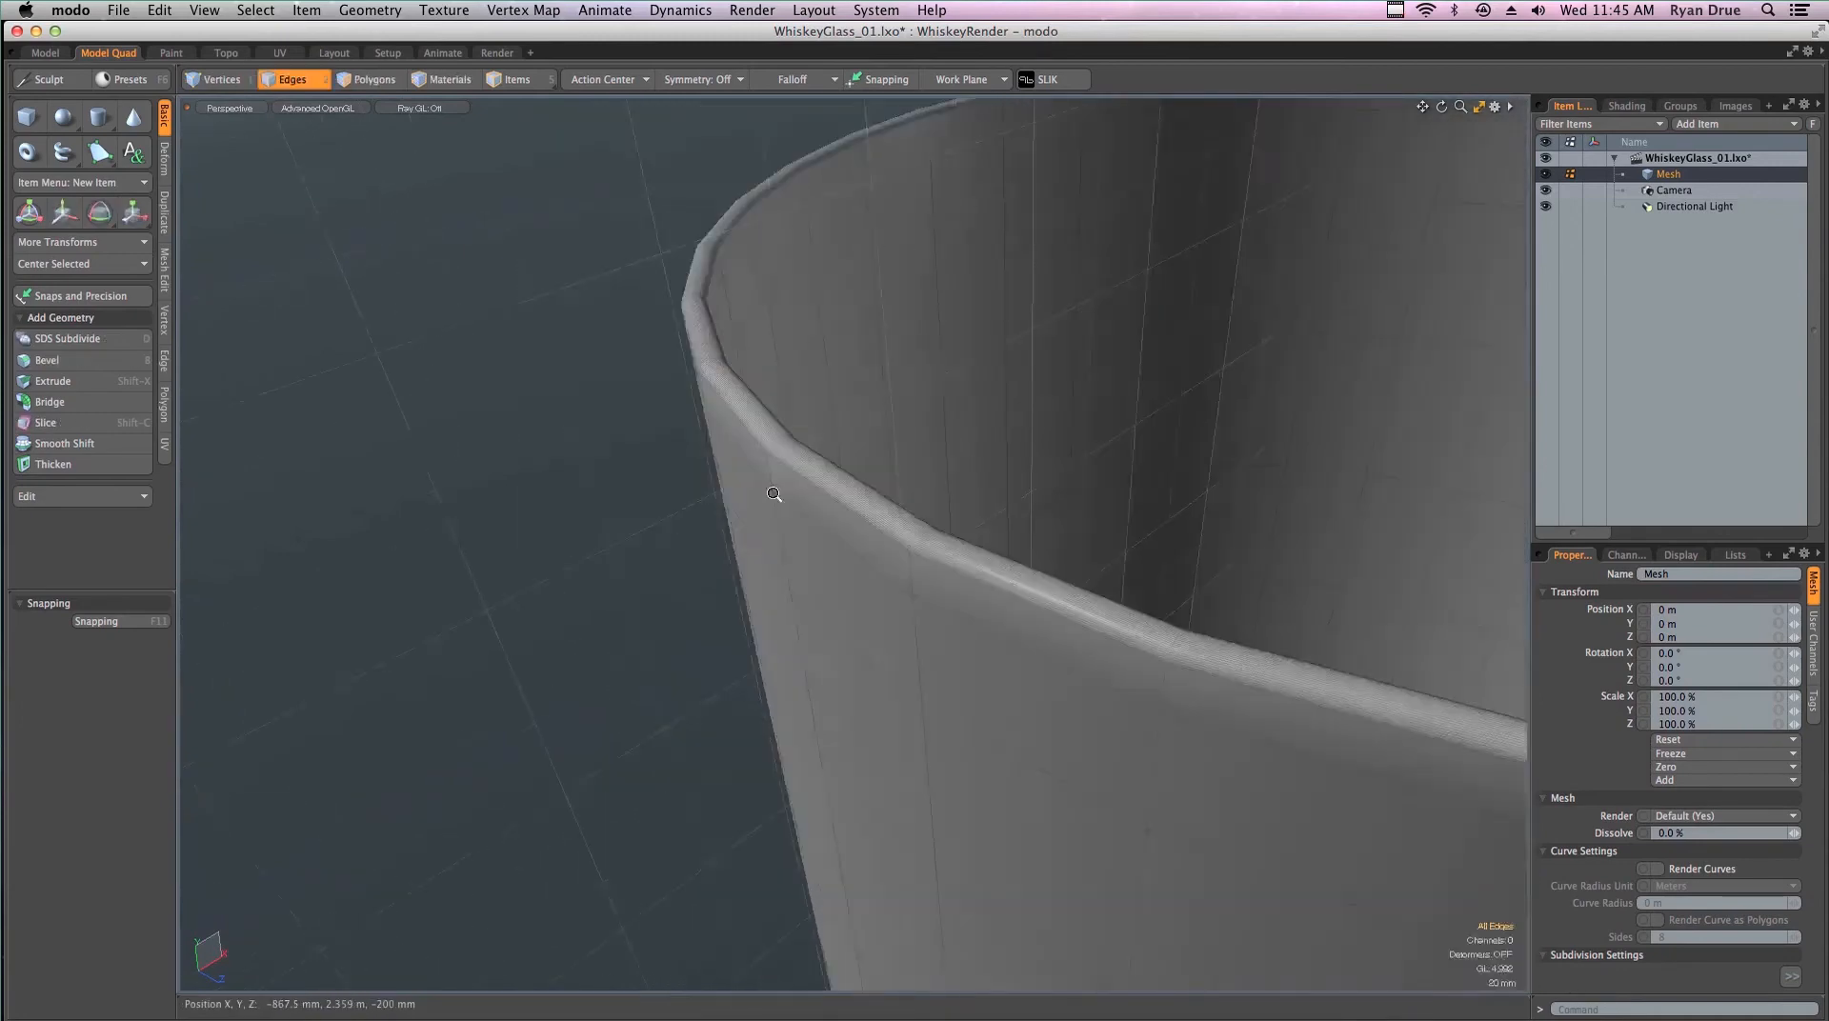
{"action": "scroll", "coordinate": [657, 497], "scroll_direction": "up", "scroll_amount": 2}
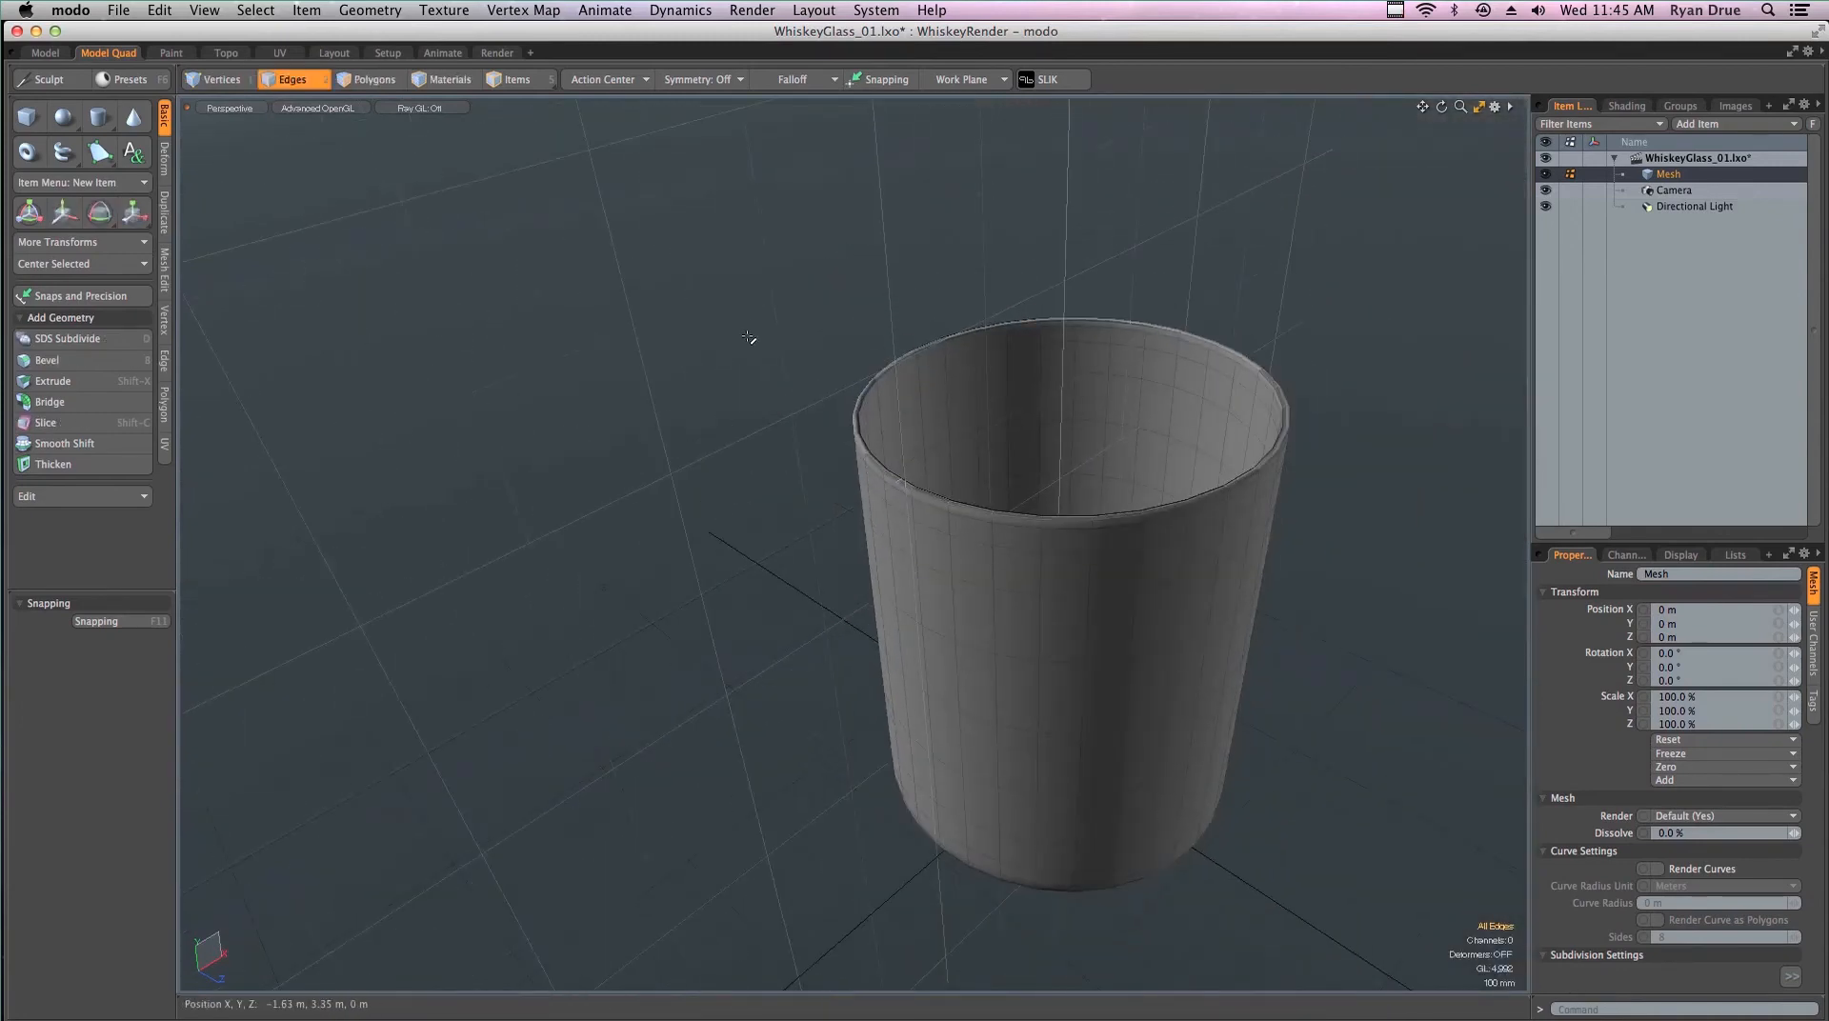
{"action": "key", "text": "Tab"}
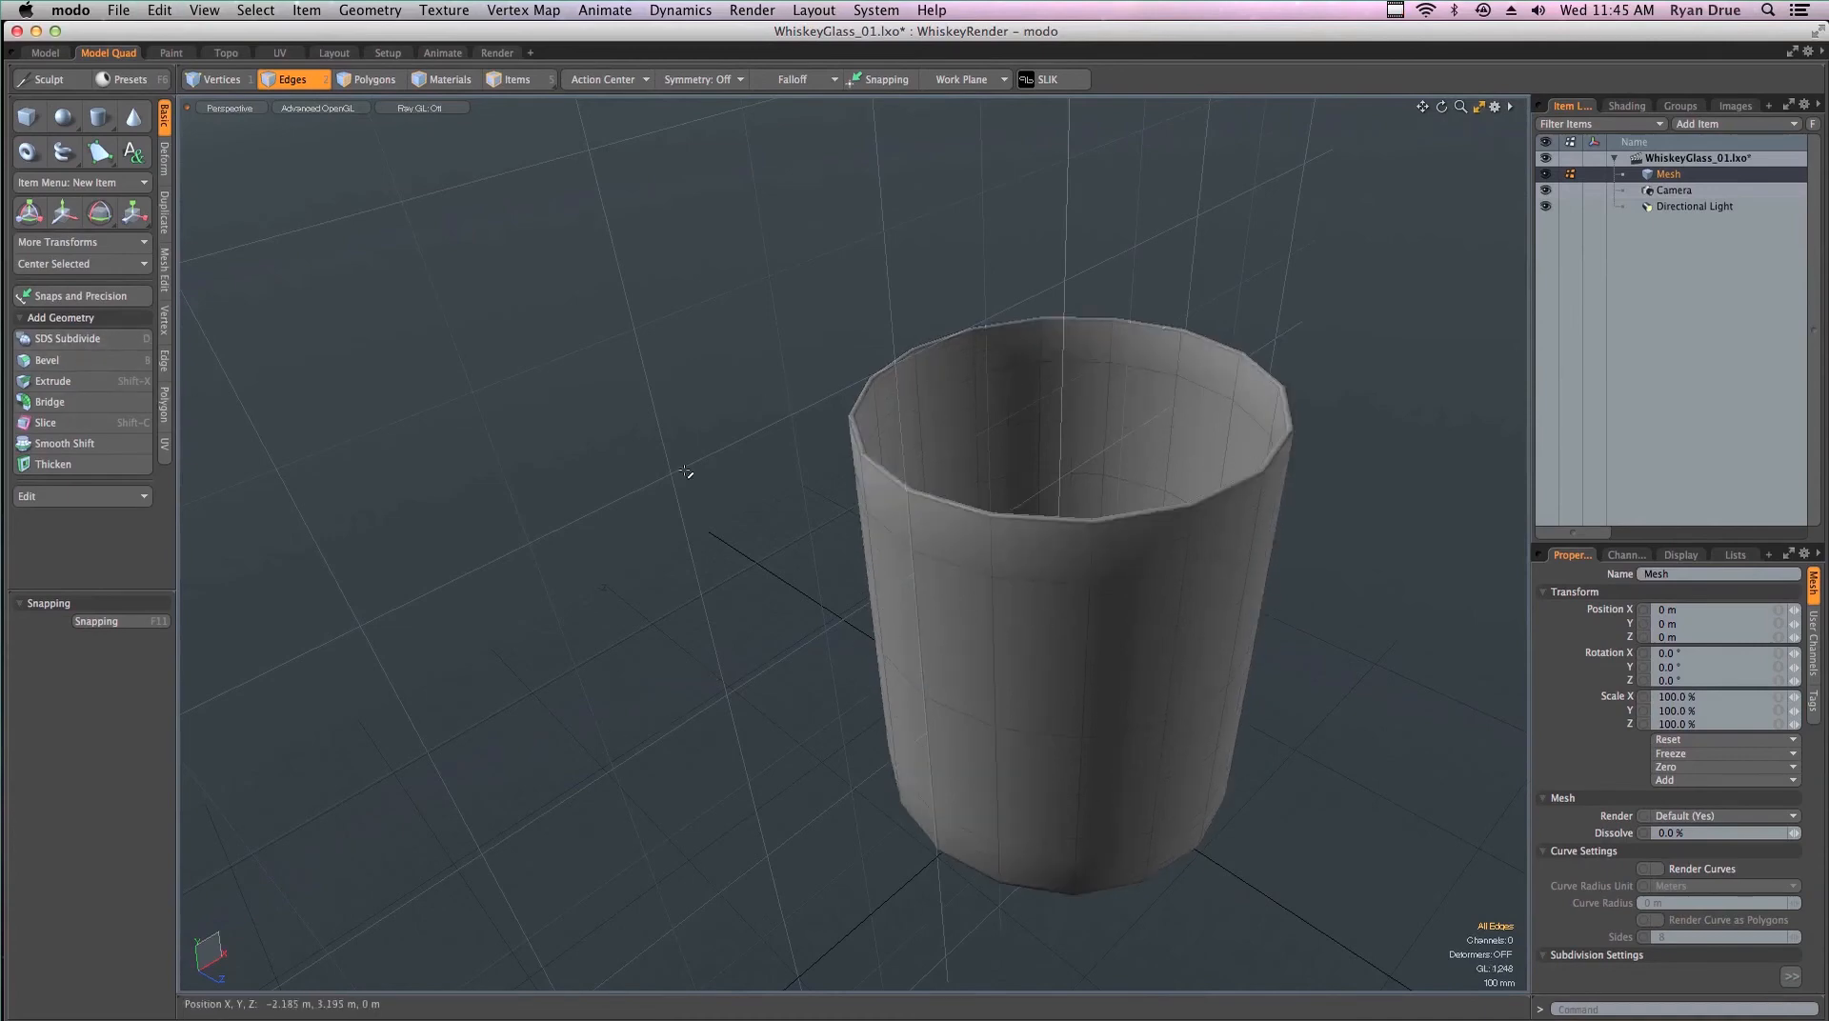
{"action": "left_click_drag", "start_coordinate": [995, 624], "coordinate": [800, 535], "text": "alt+shift"}
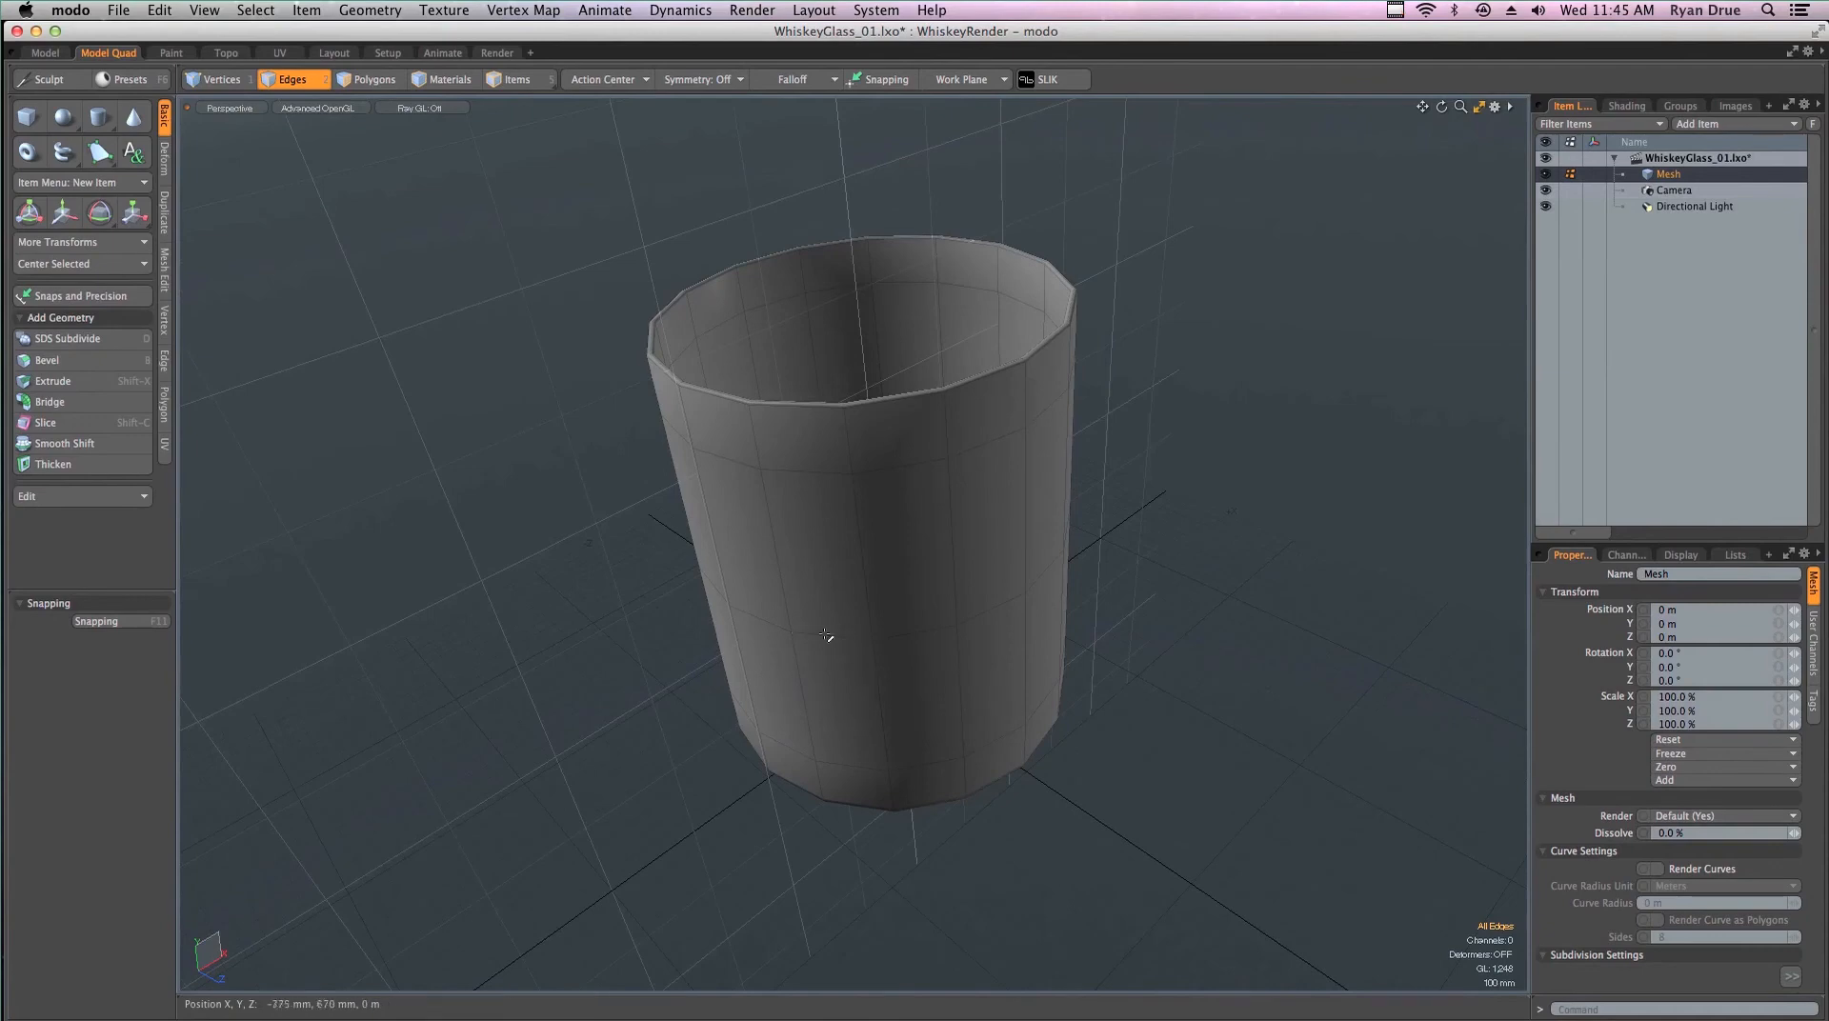
{"action": "key", "text": "super+z"}
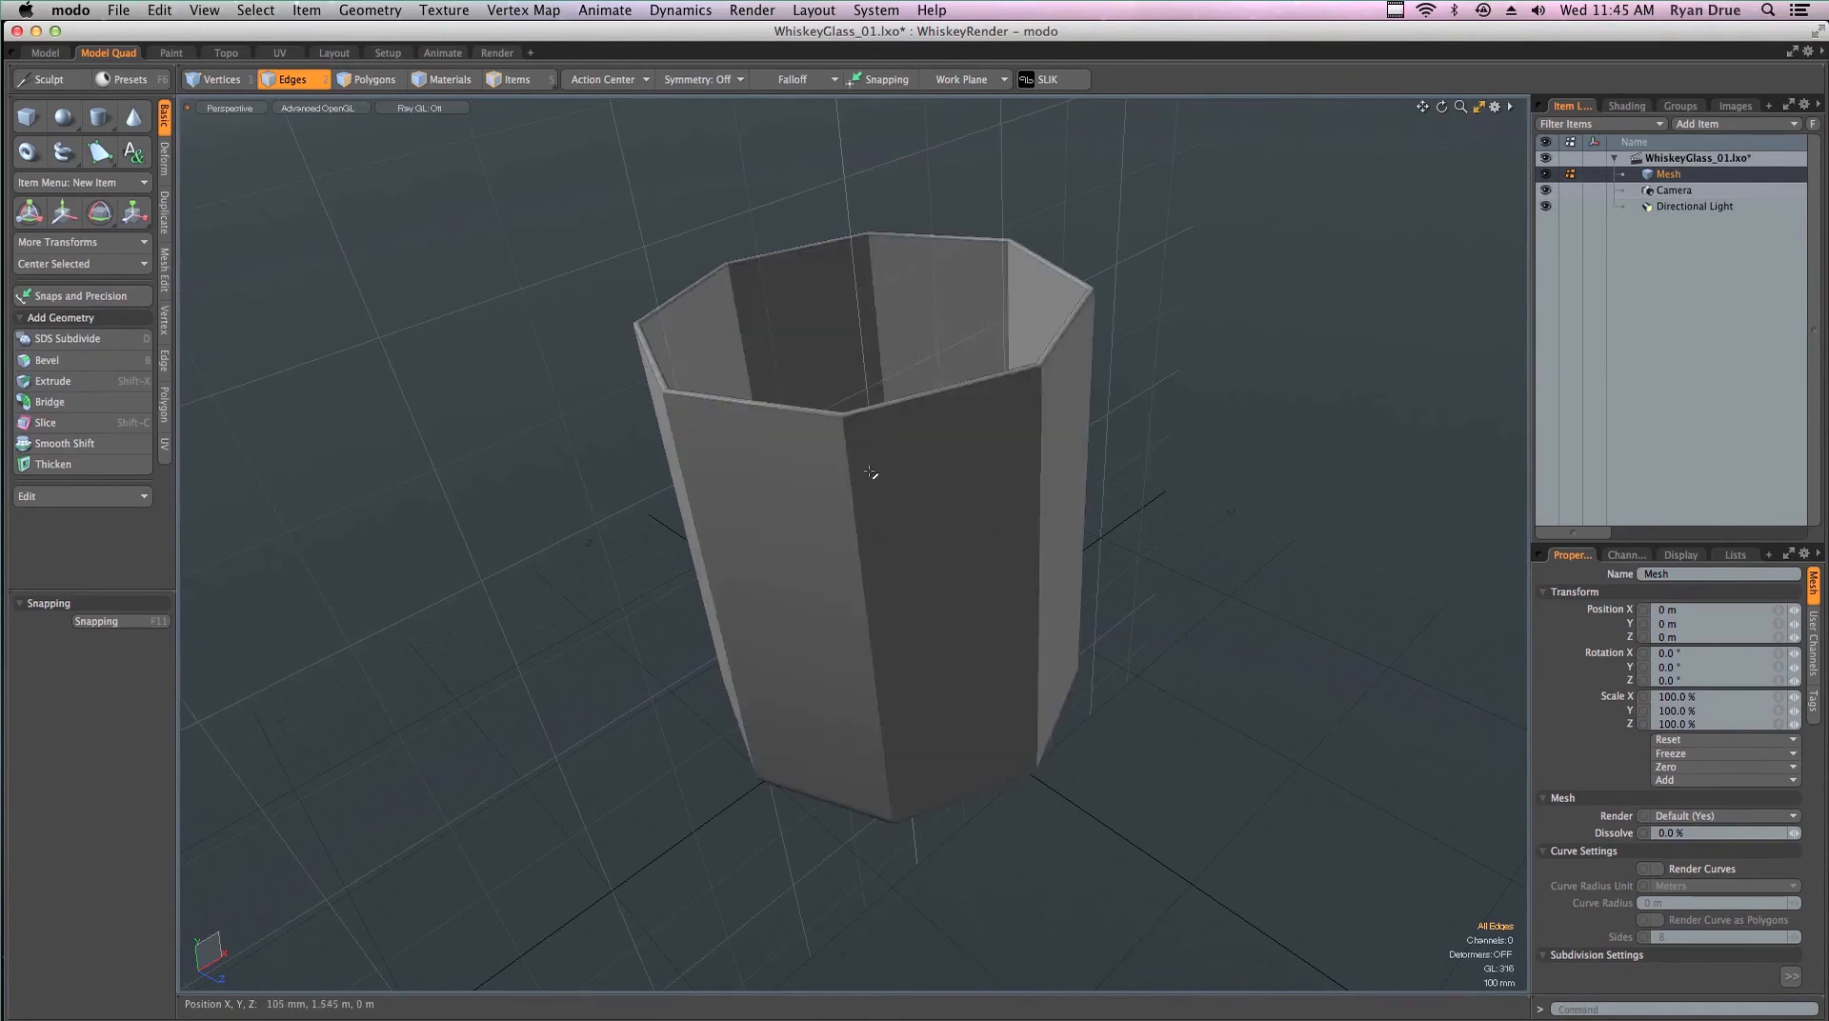
{"action": "left_click_drag", "start_coordinate": [951, 395], "coordinate": [768, 559], "text": "alt"}
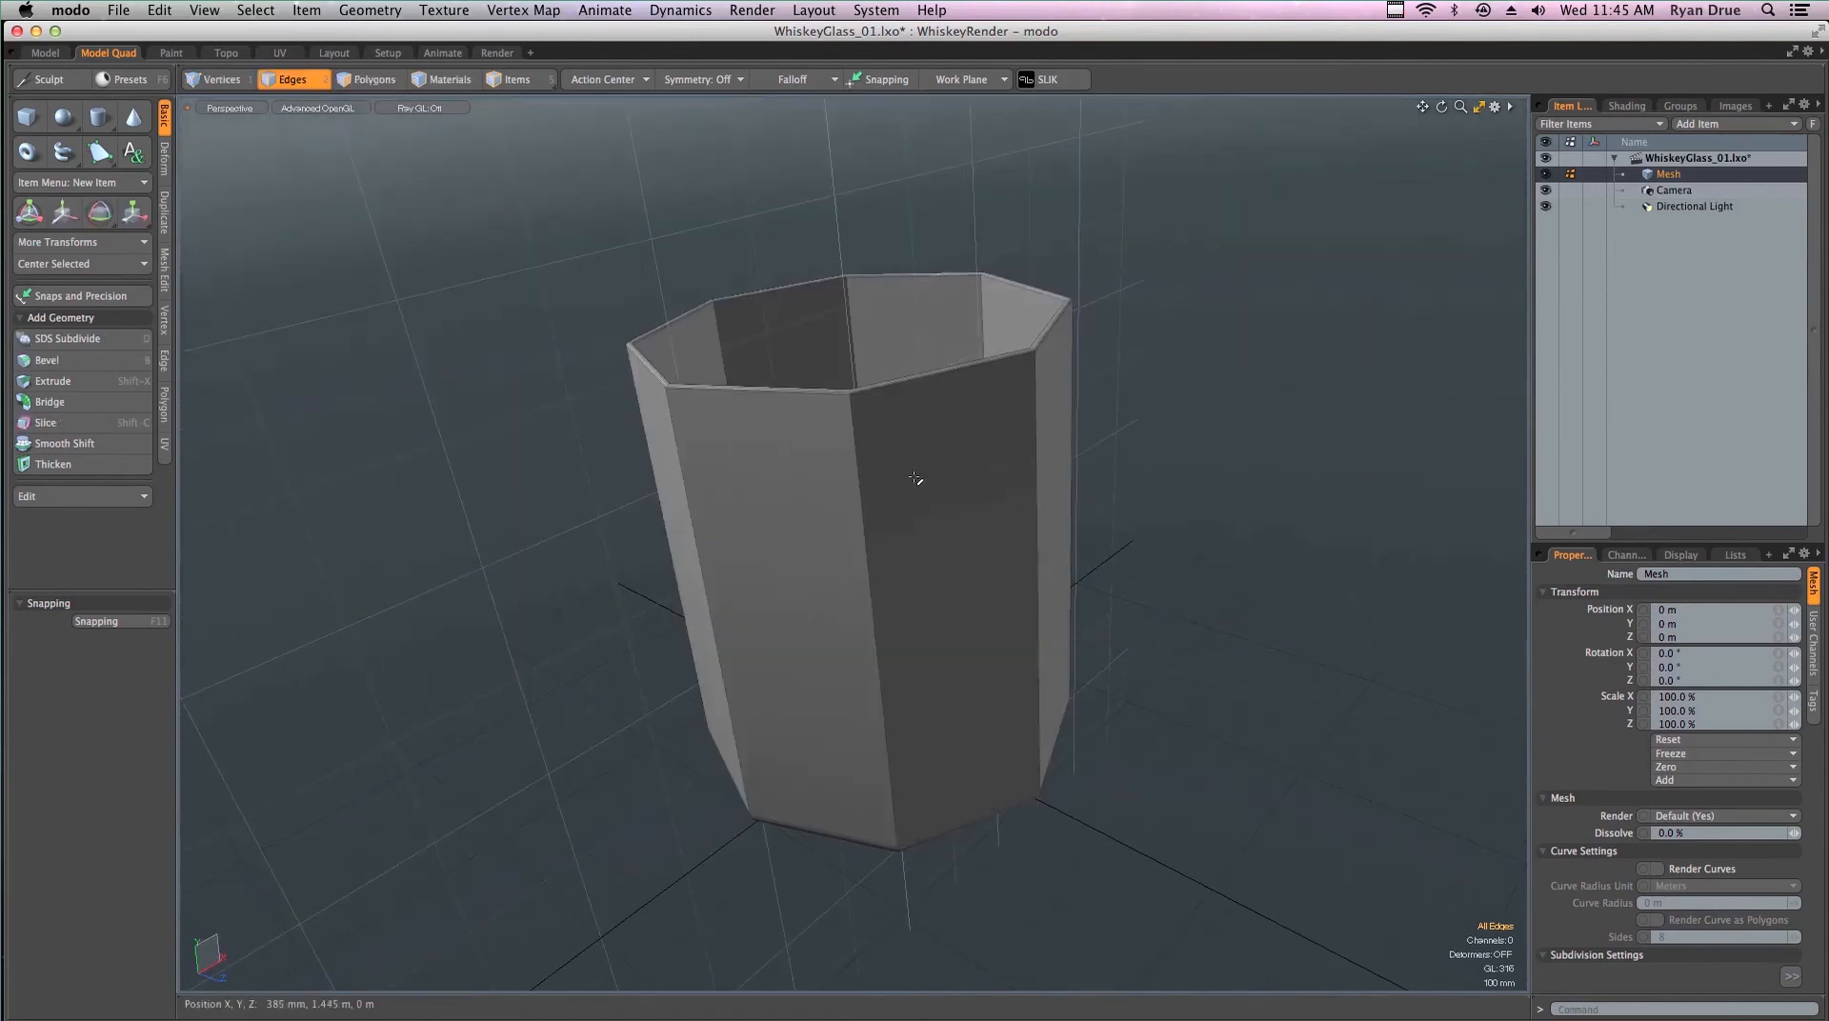
Toggle the subdivision preview on and off on the low-poly glass, then save the scene
{"action": "key", "text": "Tab"}
{"action": "key", "text": "Tab"}
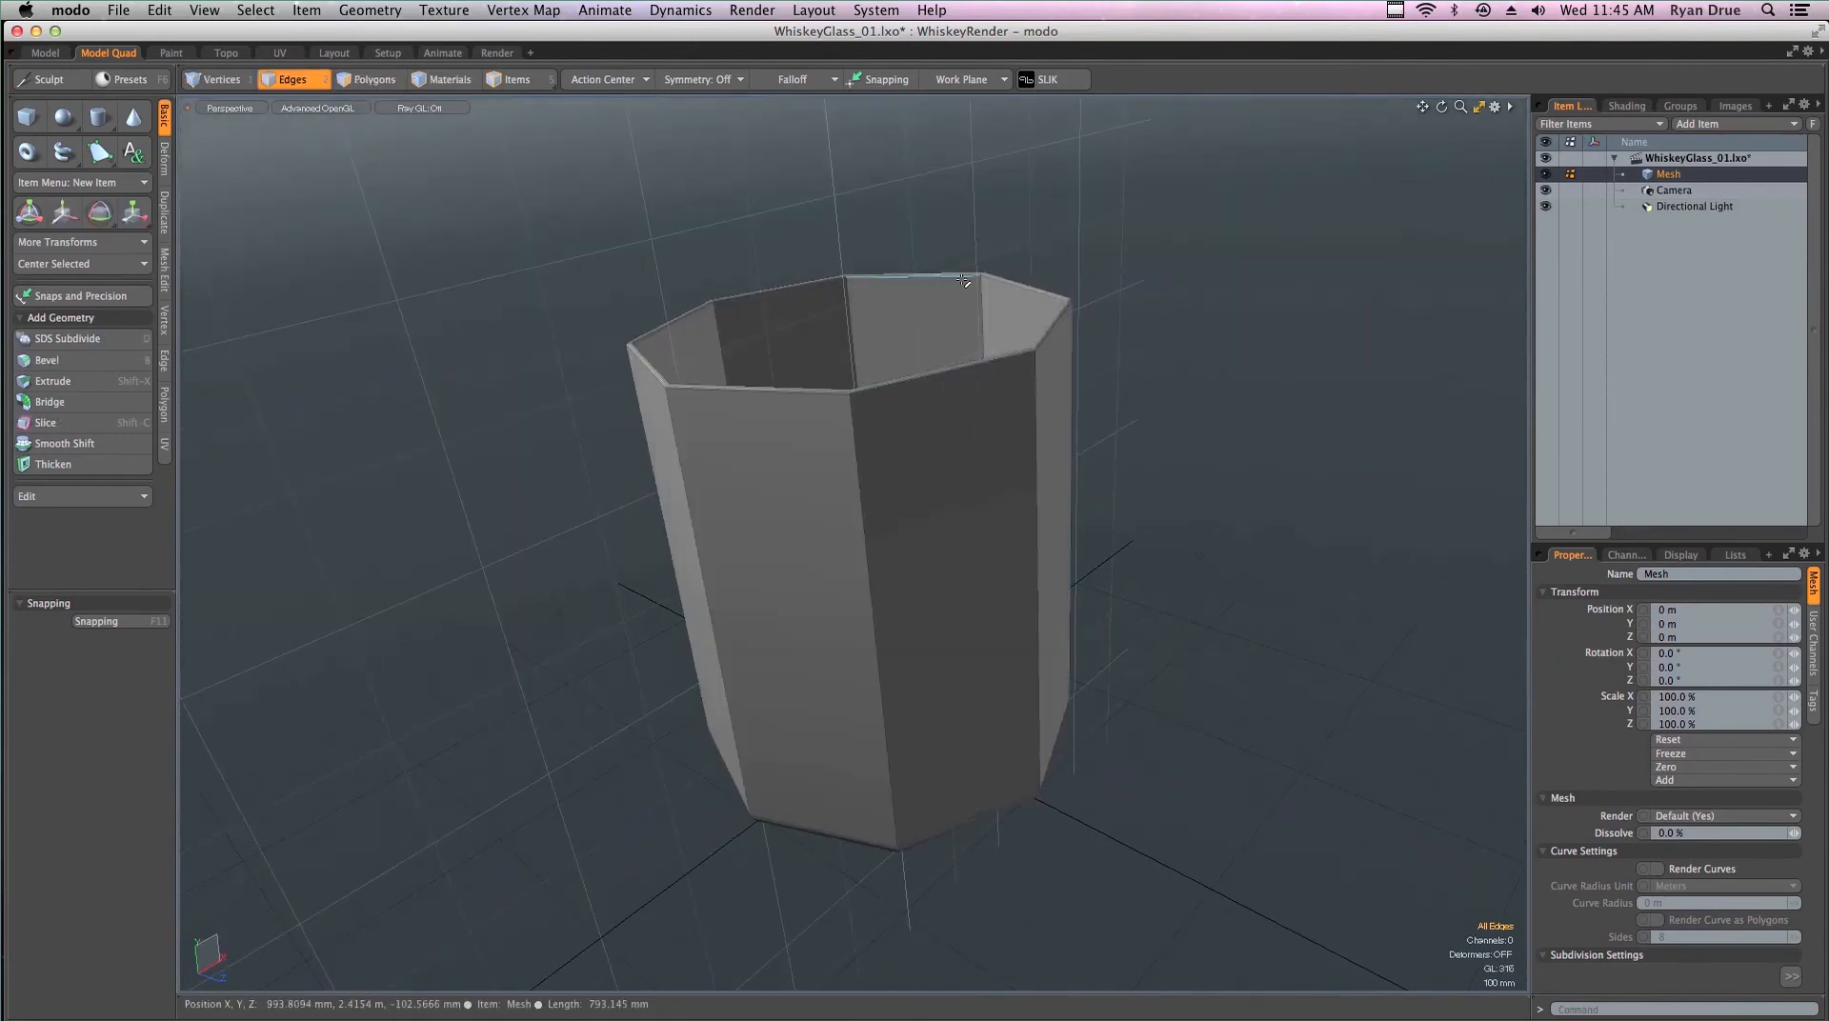
{"action": "left_click_drag", "start_coordinate": [958, 412], "coordinate": [844, 404], "text": "alt"}
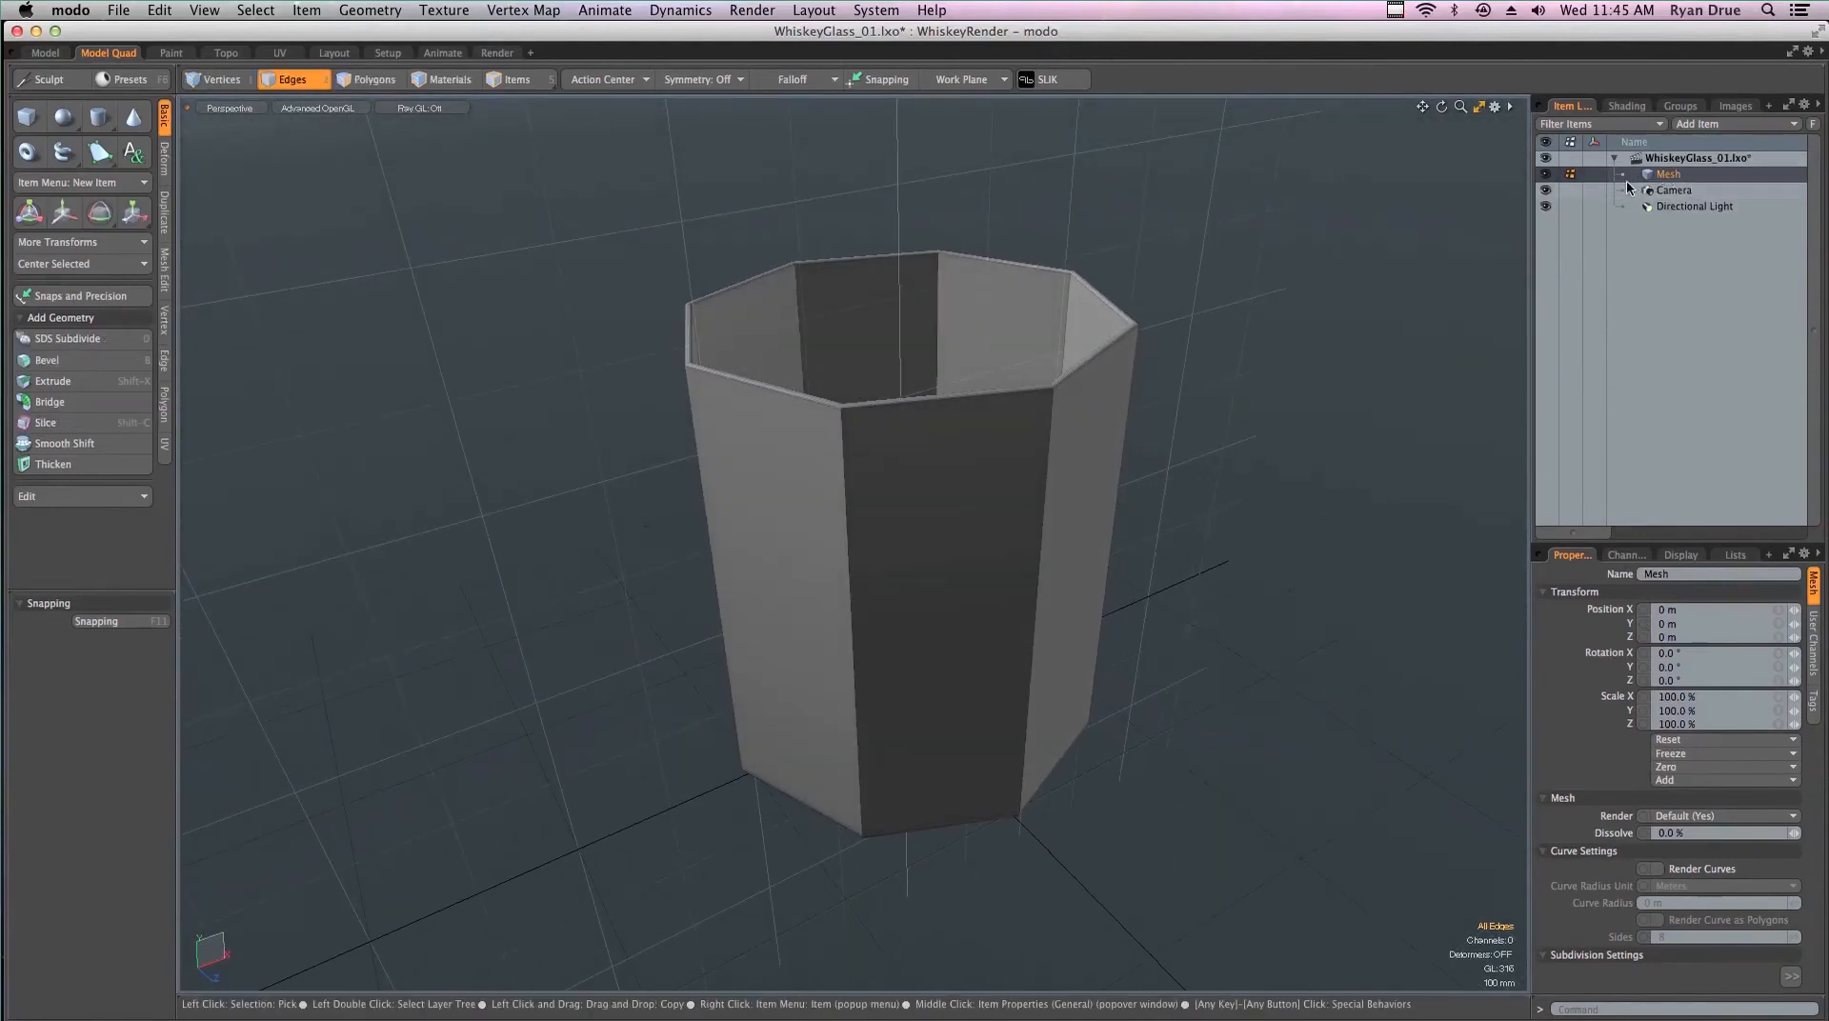
{"action": "key", "text": "super+s"}
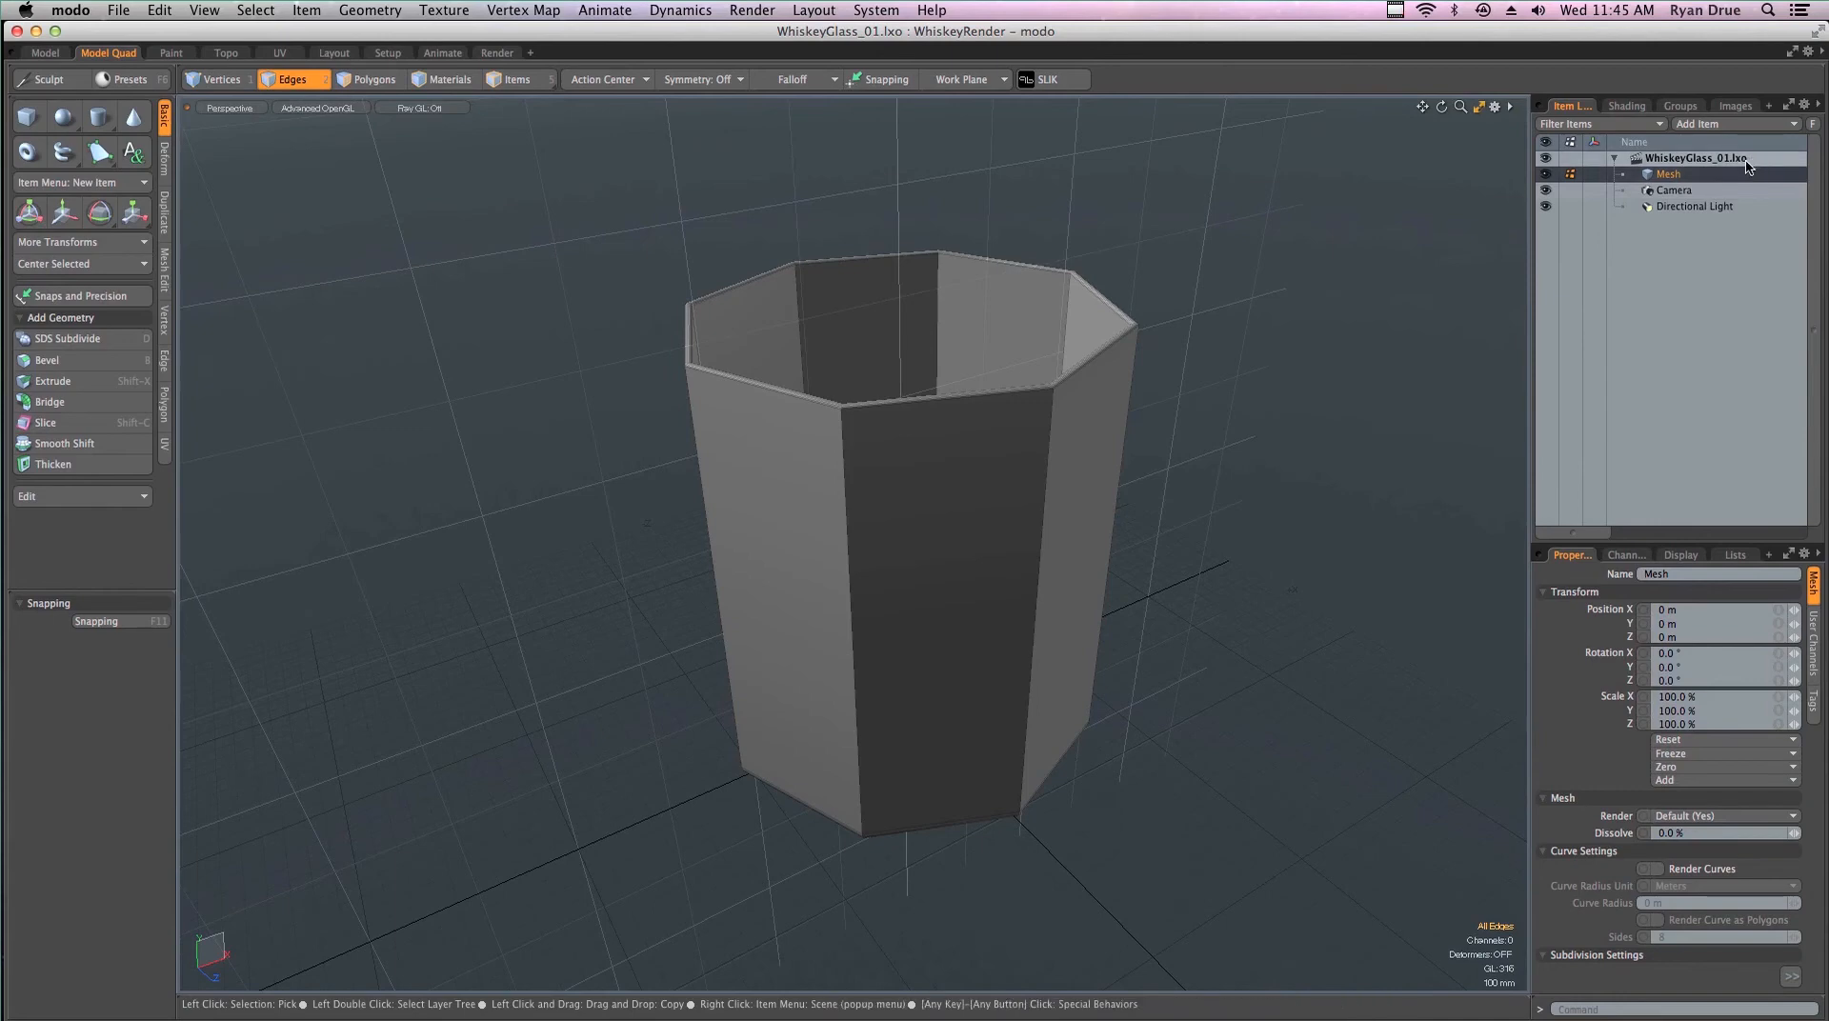
{"action": "left_click_drag", "start_coordinate": [1113, 467], "coordinate": [1049, 526], "text": "alt"}
{"action": "key", "text": "w"}
{"action": "key", "text": "super+z"}
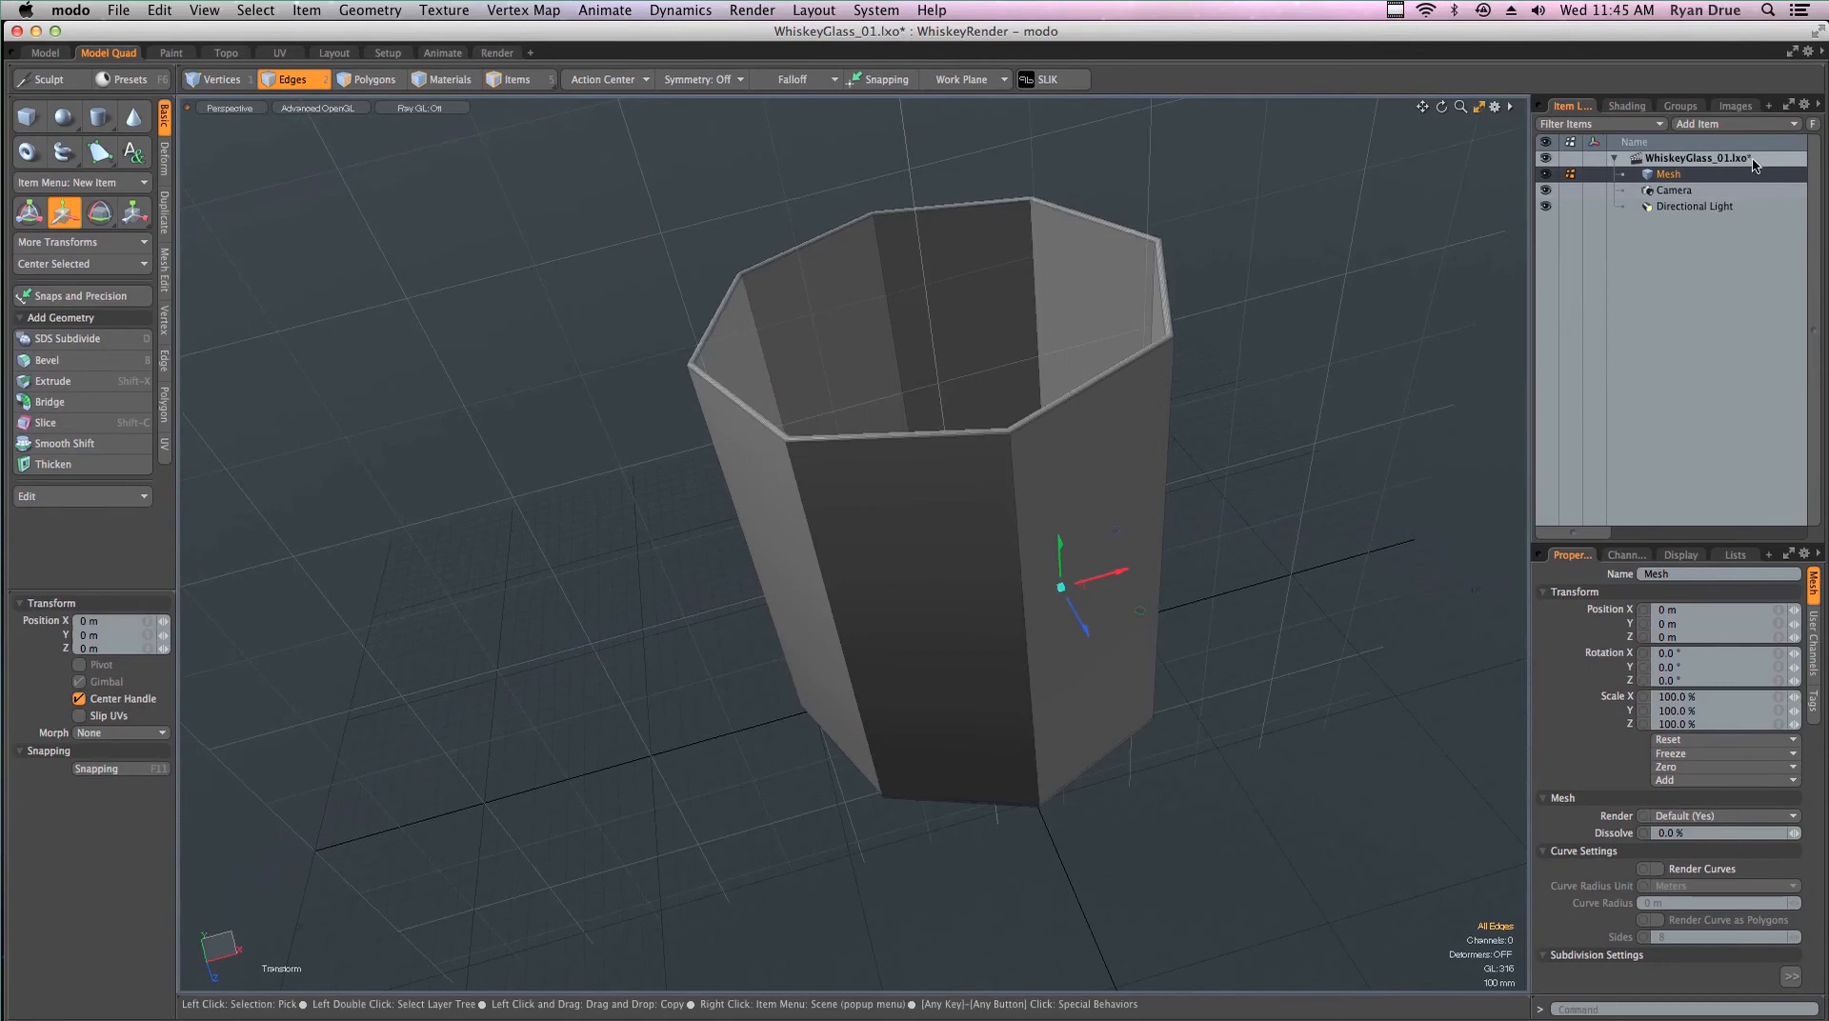
{"action": "key", "text": "q"}
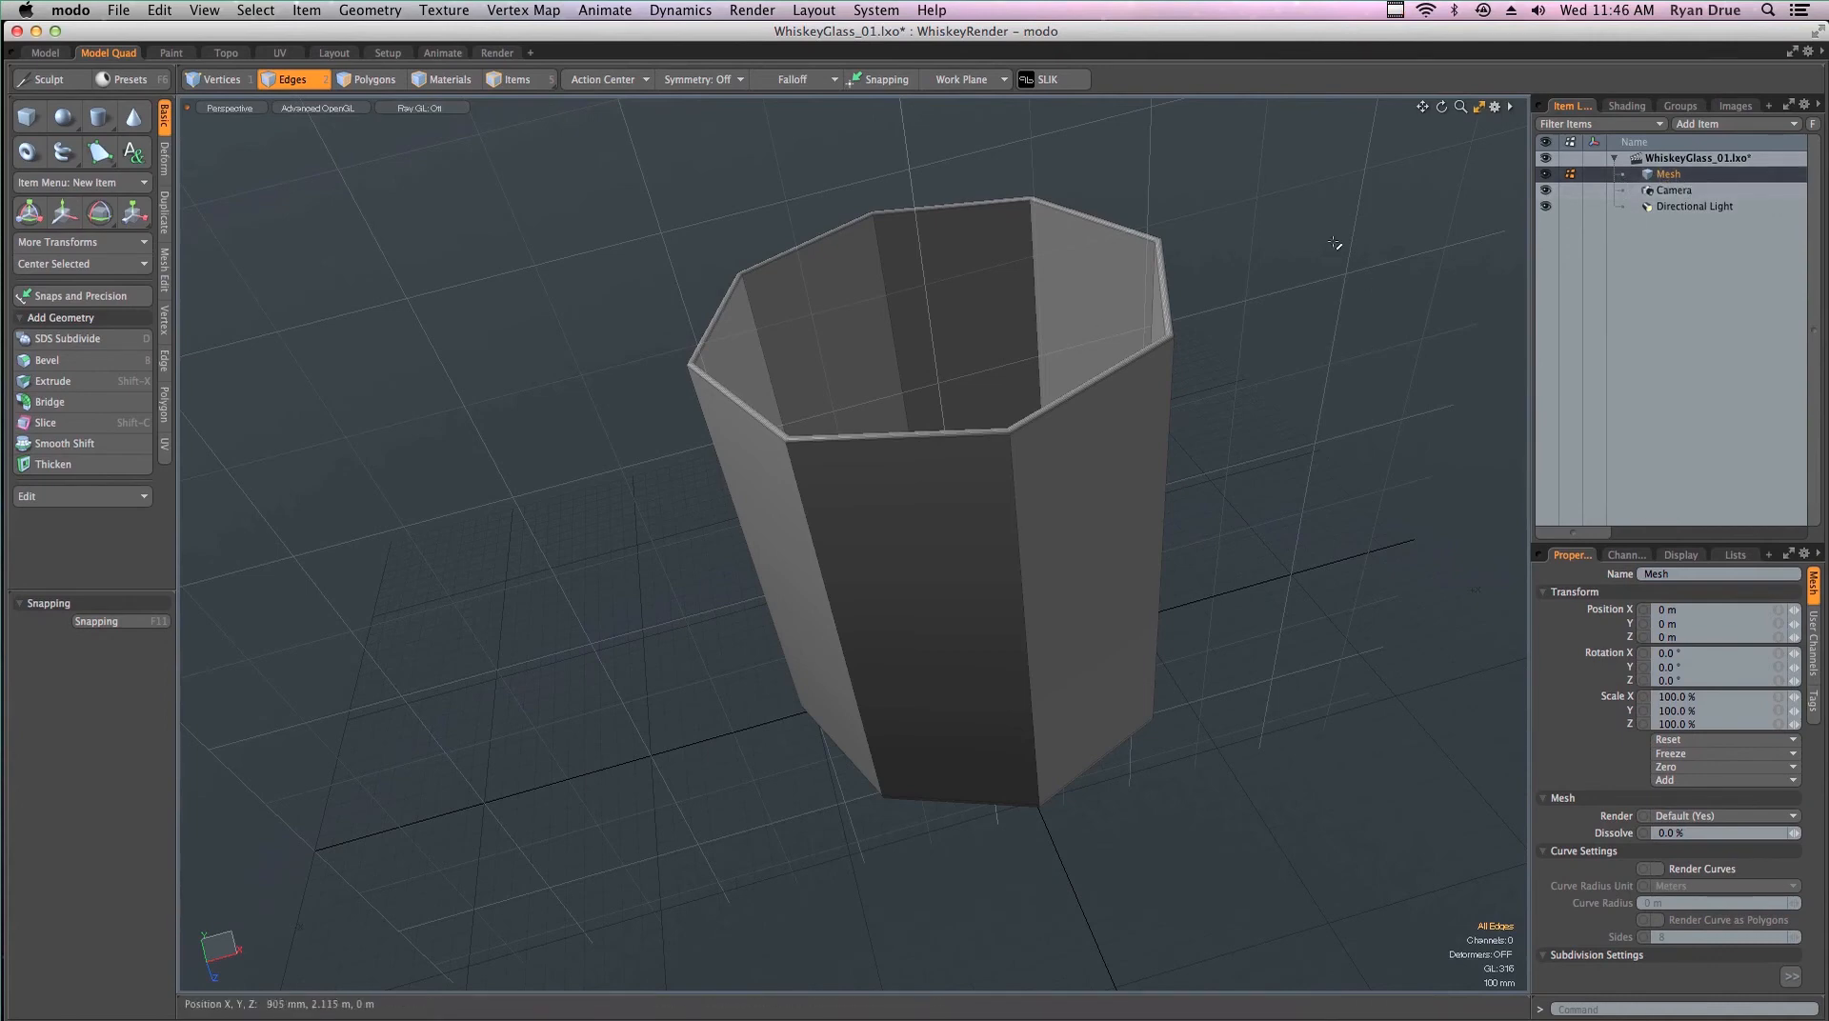
Rename the mesh item as Glass
{"action": "double_click", "coordinate": [1667, 177]}
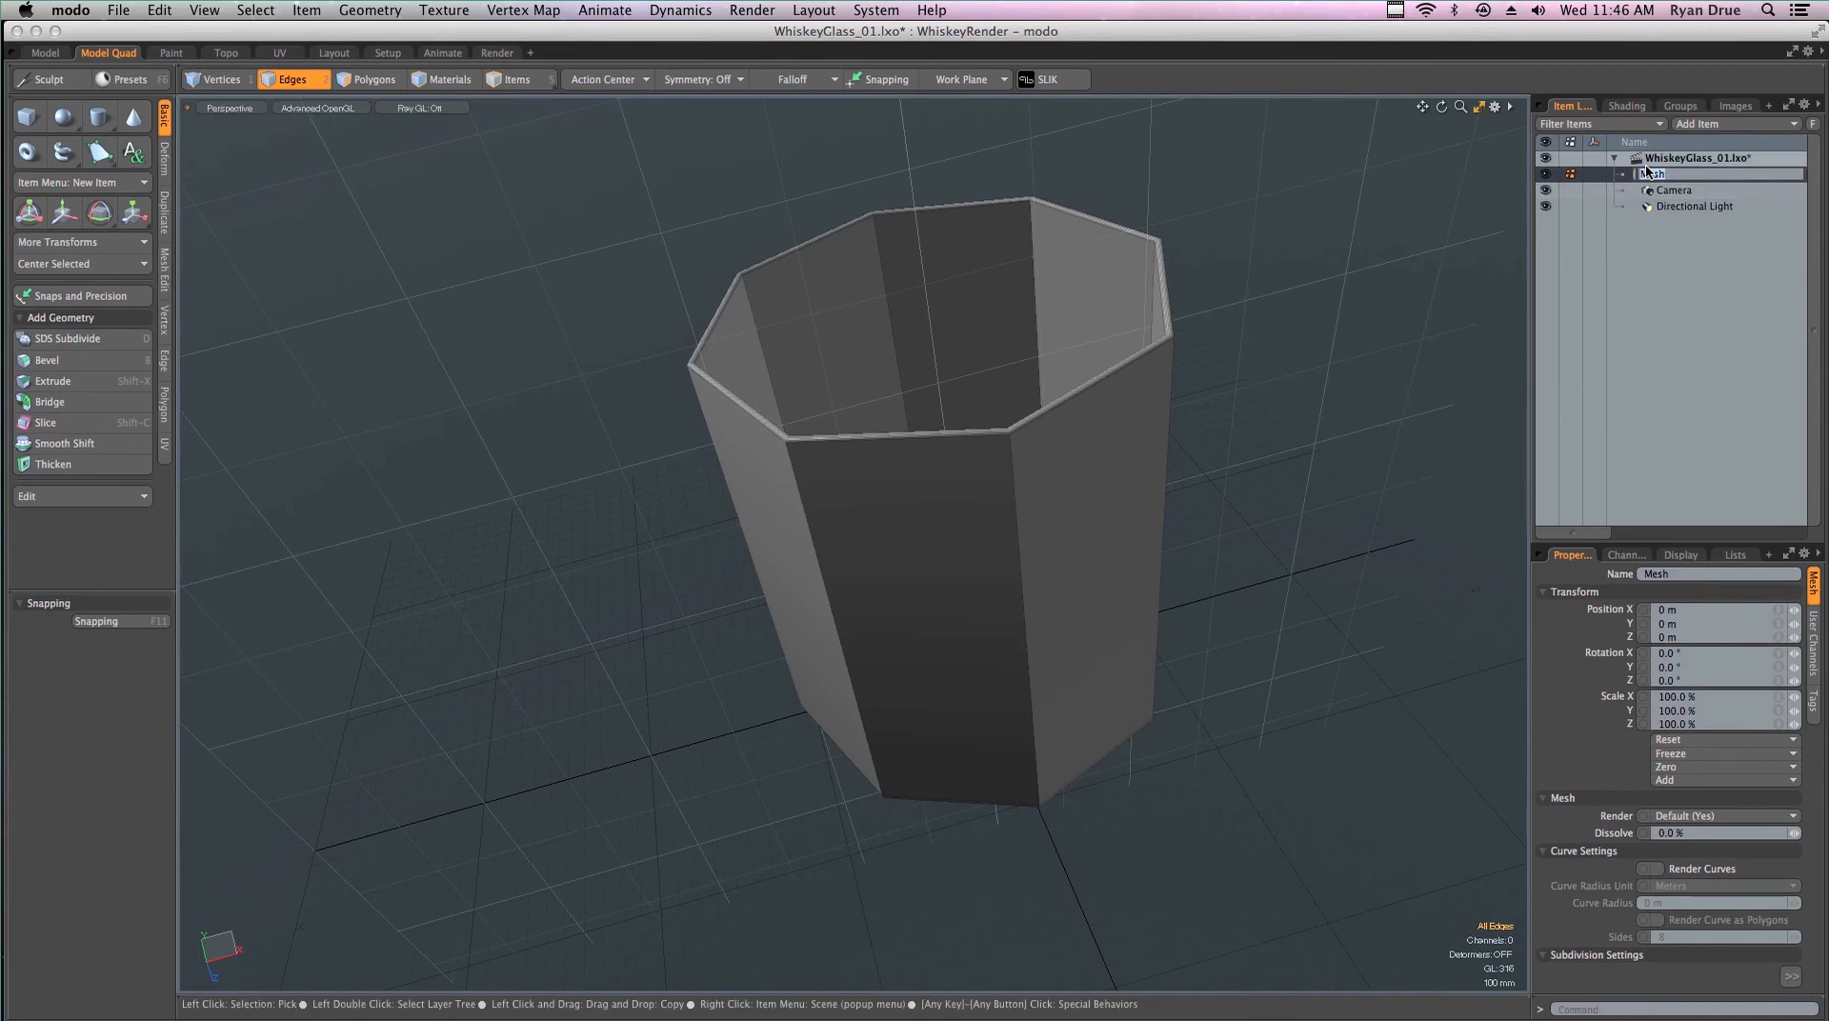
{"action": "key", "text": "Return"}
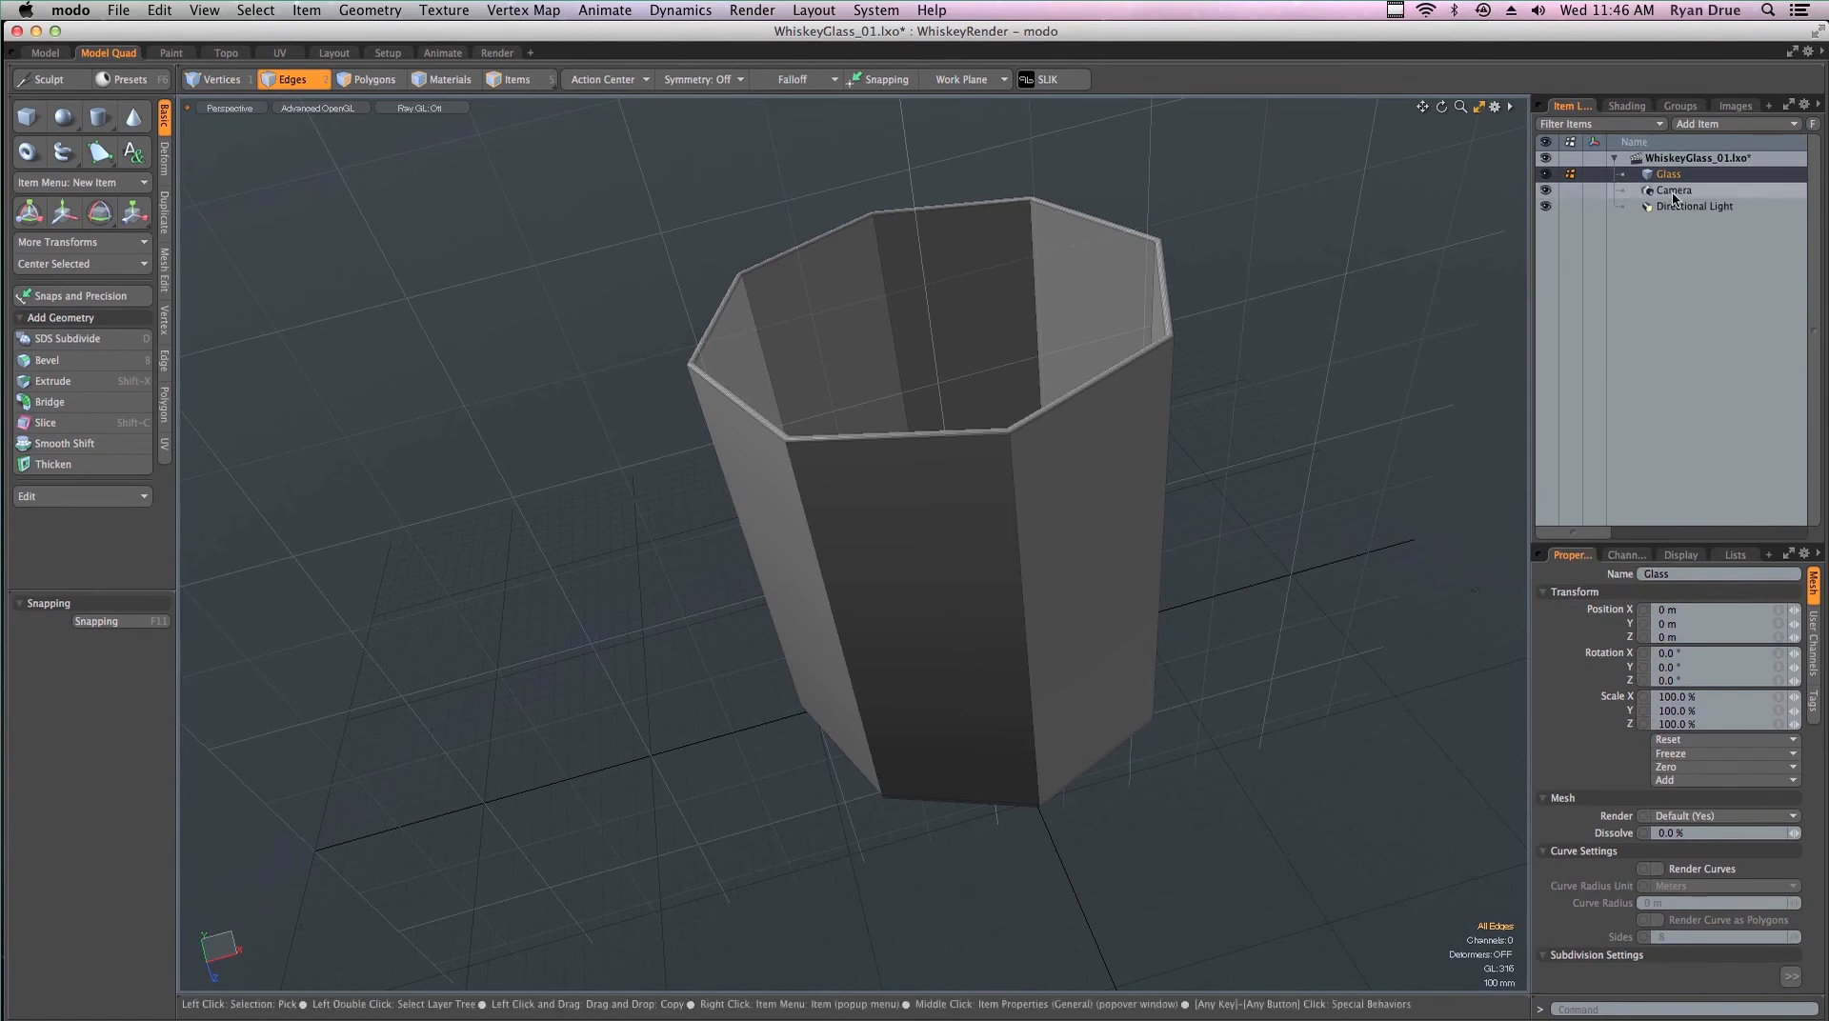
{"action": "left_click", "coordinate": [1691, 572]}
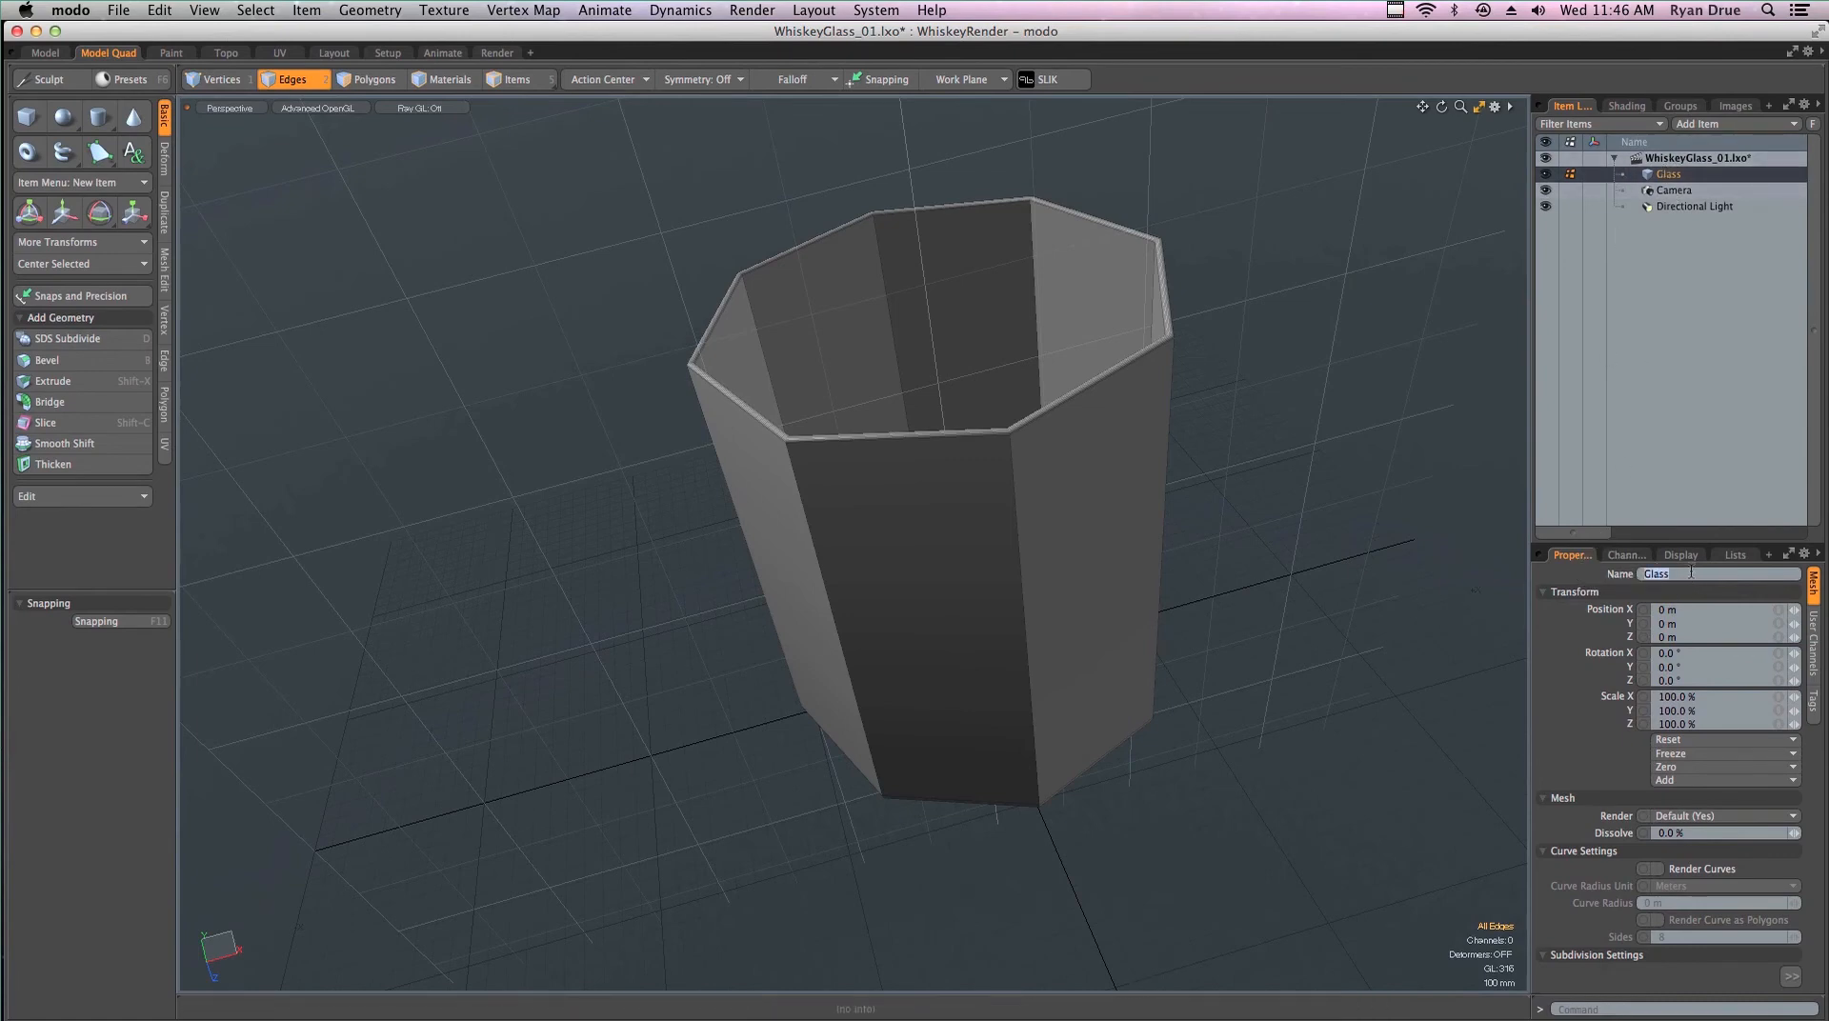
{"action": "type", "text": "Ha"}
Switch to polygon selection and select the inside floor of the glass and the narrow ring around it
{"action": "left_click_drag", "start_coordinate": [1181, 472], "coordinate": [846, 476], "text": "alt"}
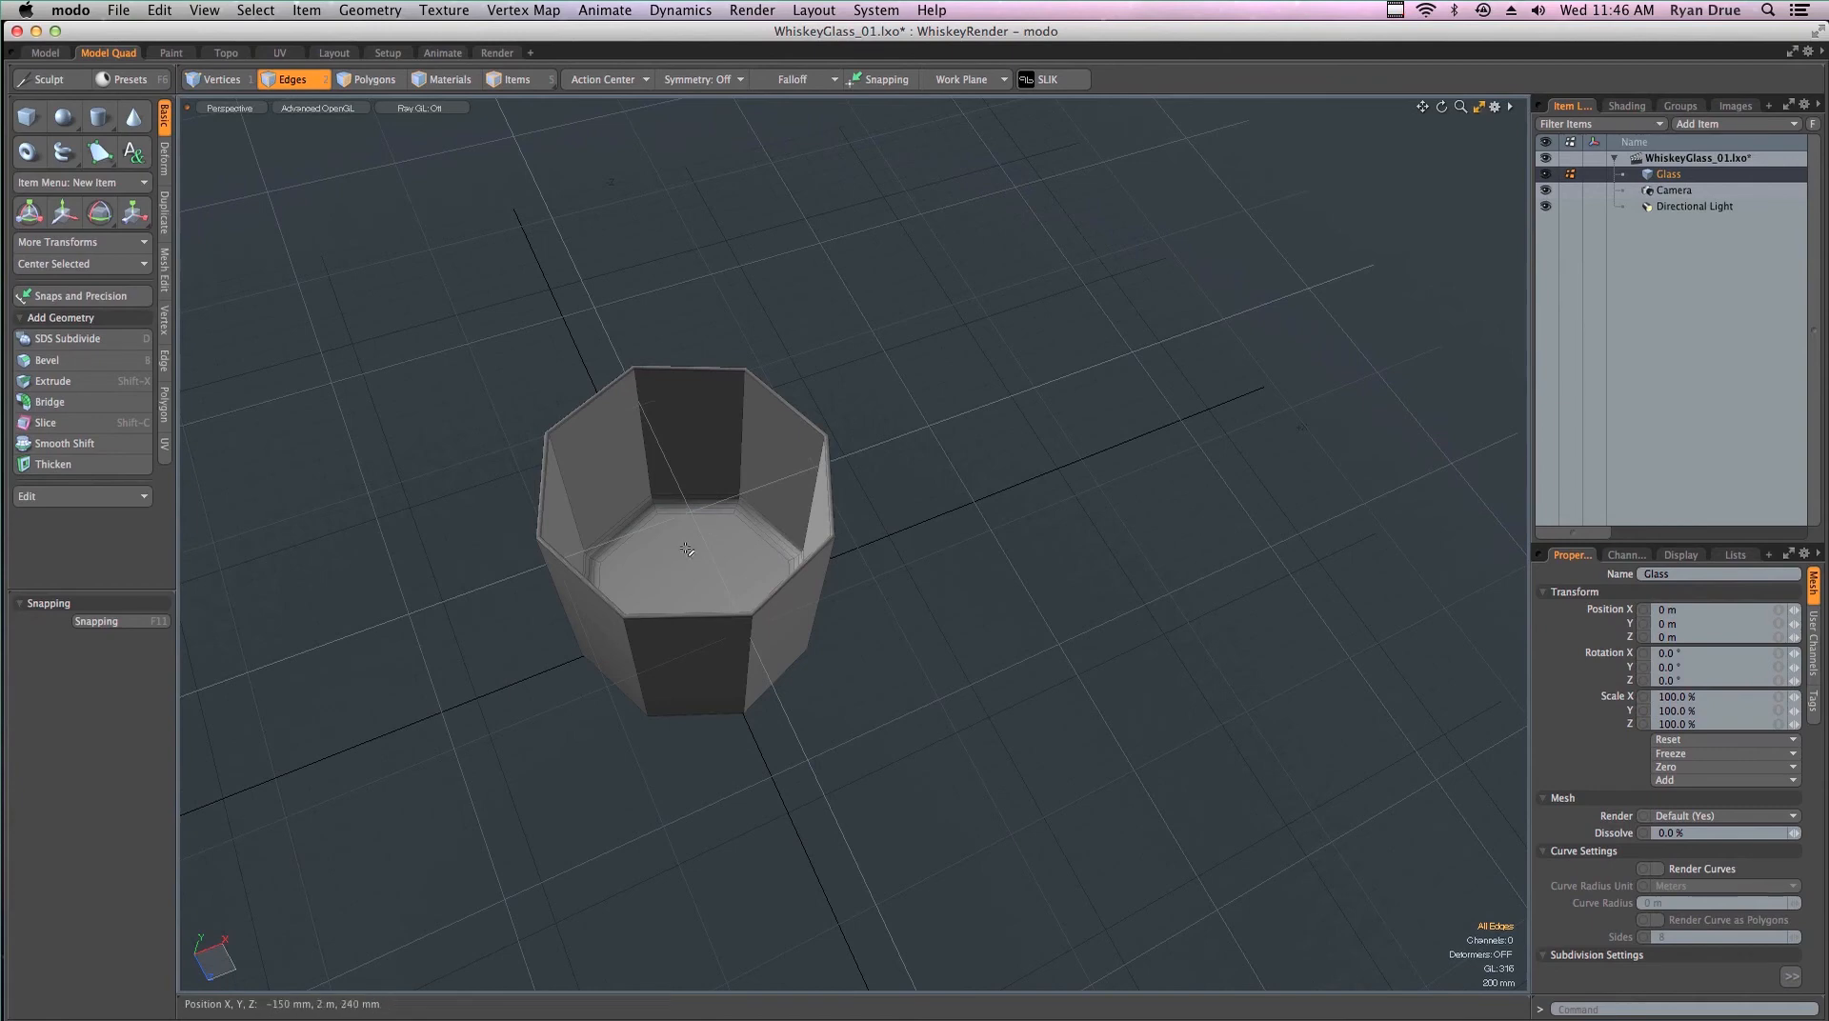
{"action": "left_click_drag", "start_coordinate": [771, 552], "coordinate": [772, 657], "text": "alt"}
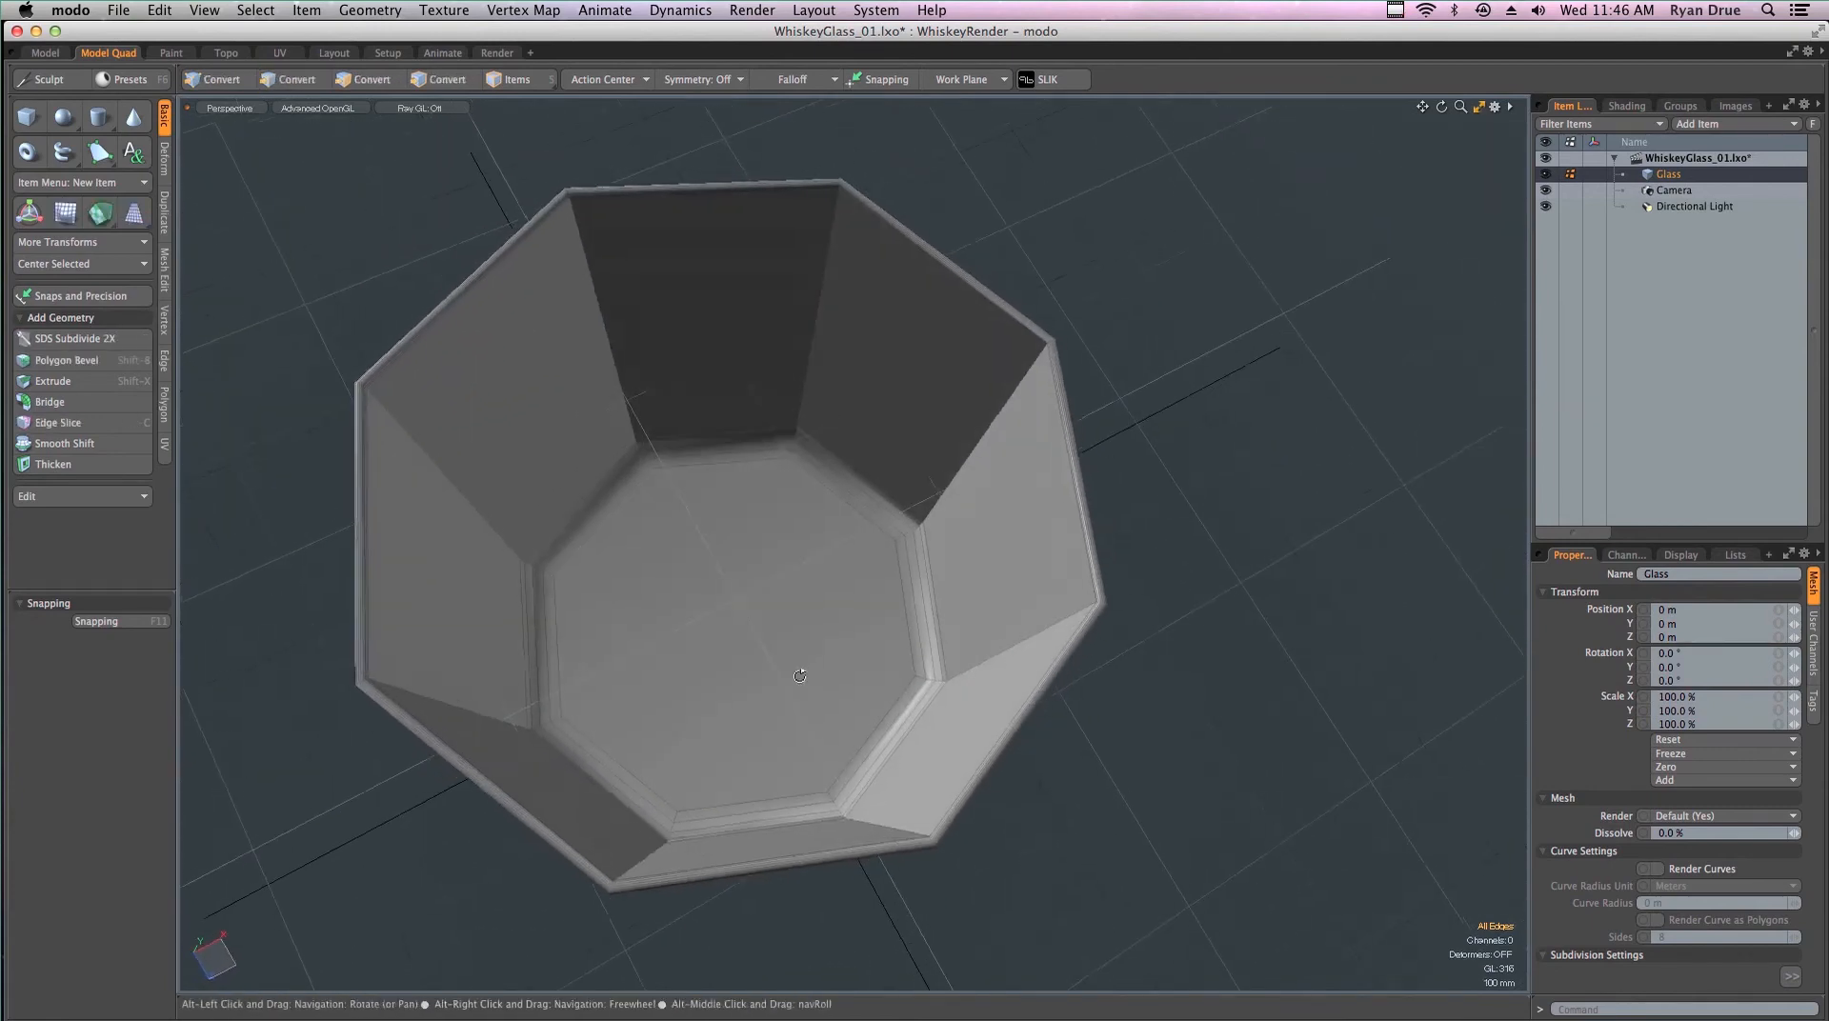
{"action": "left_click_drag", "start_coordinate": [673, 470], "coordinate": [731, 526], "text": "alt"}
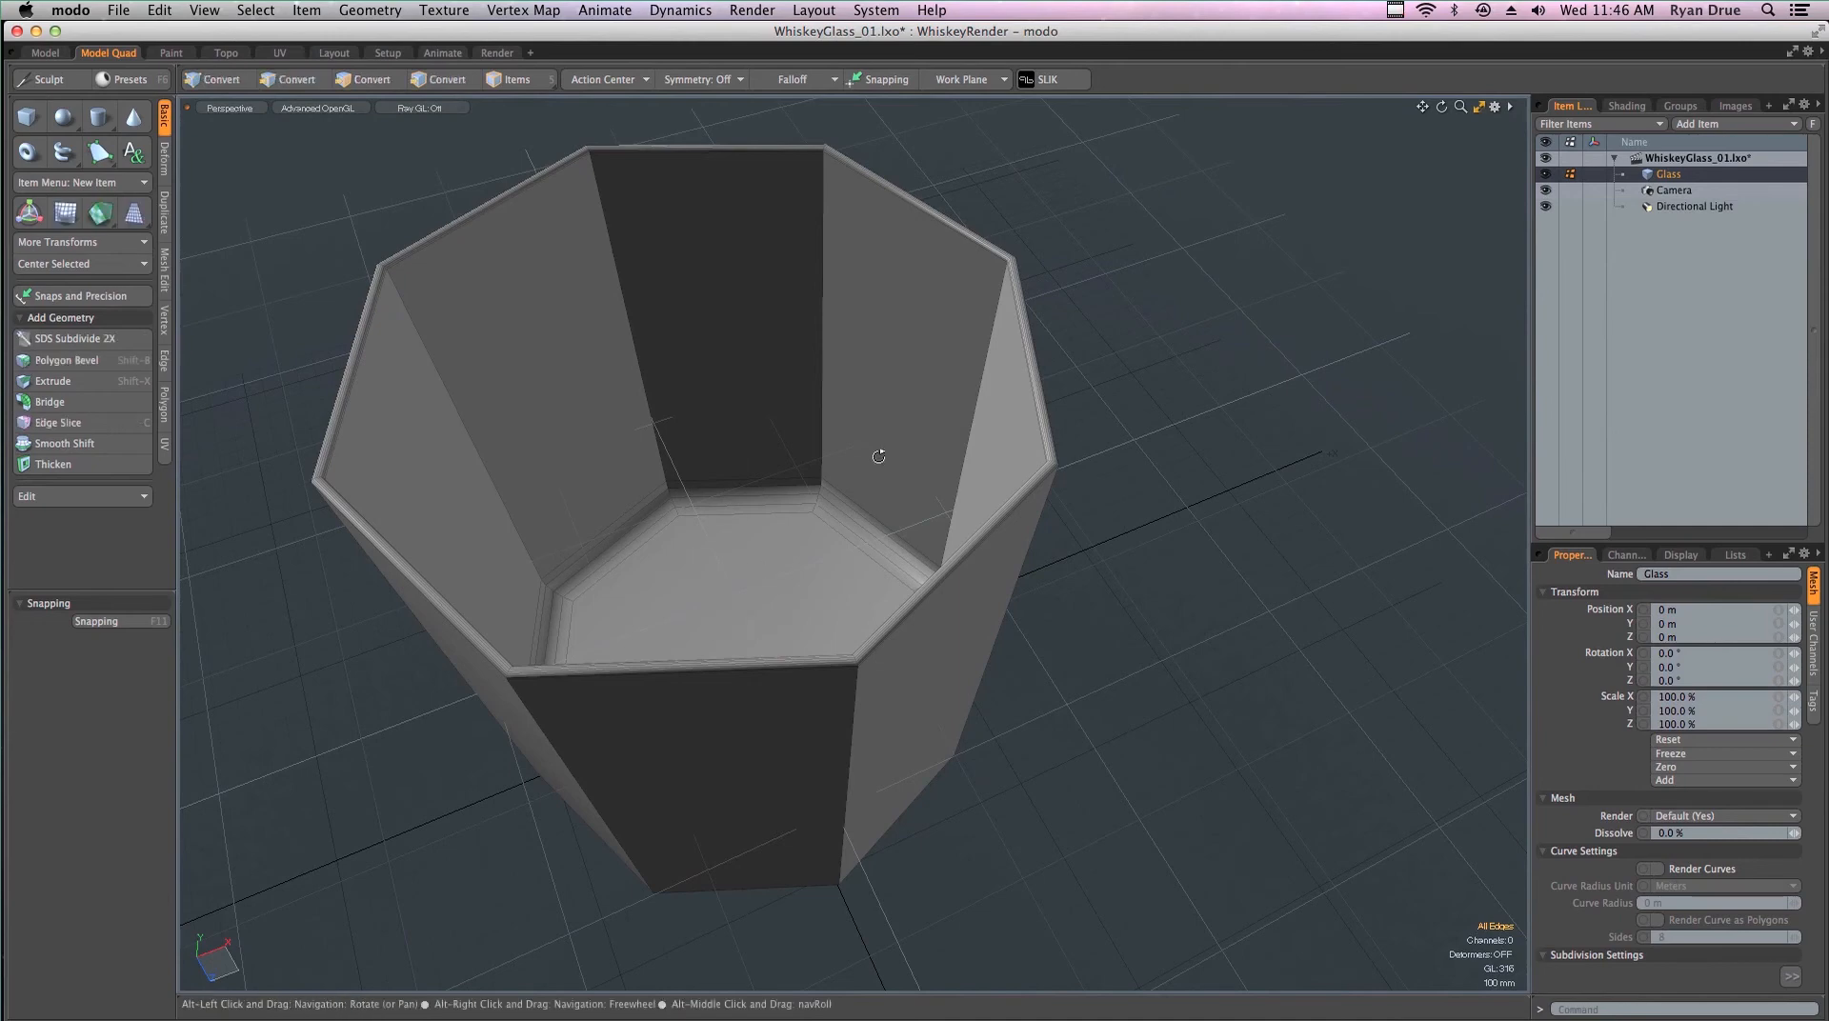
{"action": "left_click_drag", "start_coordinate": [869, 453], "coordinate": [717, 447], "text": "alt"}
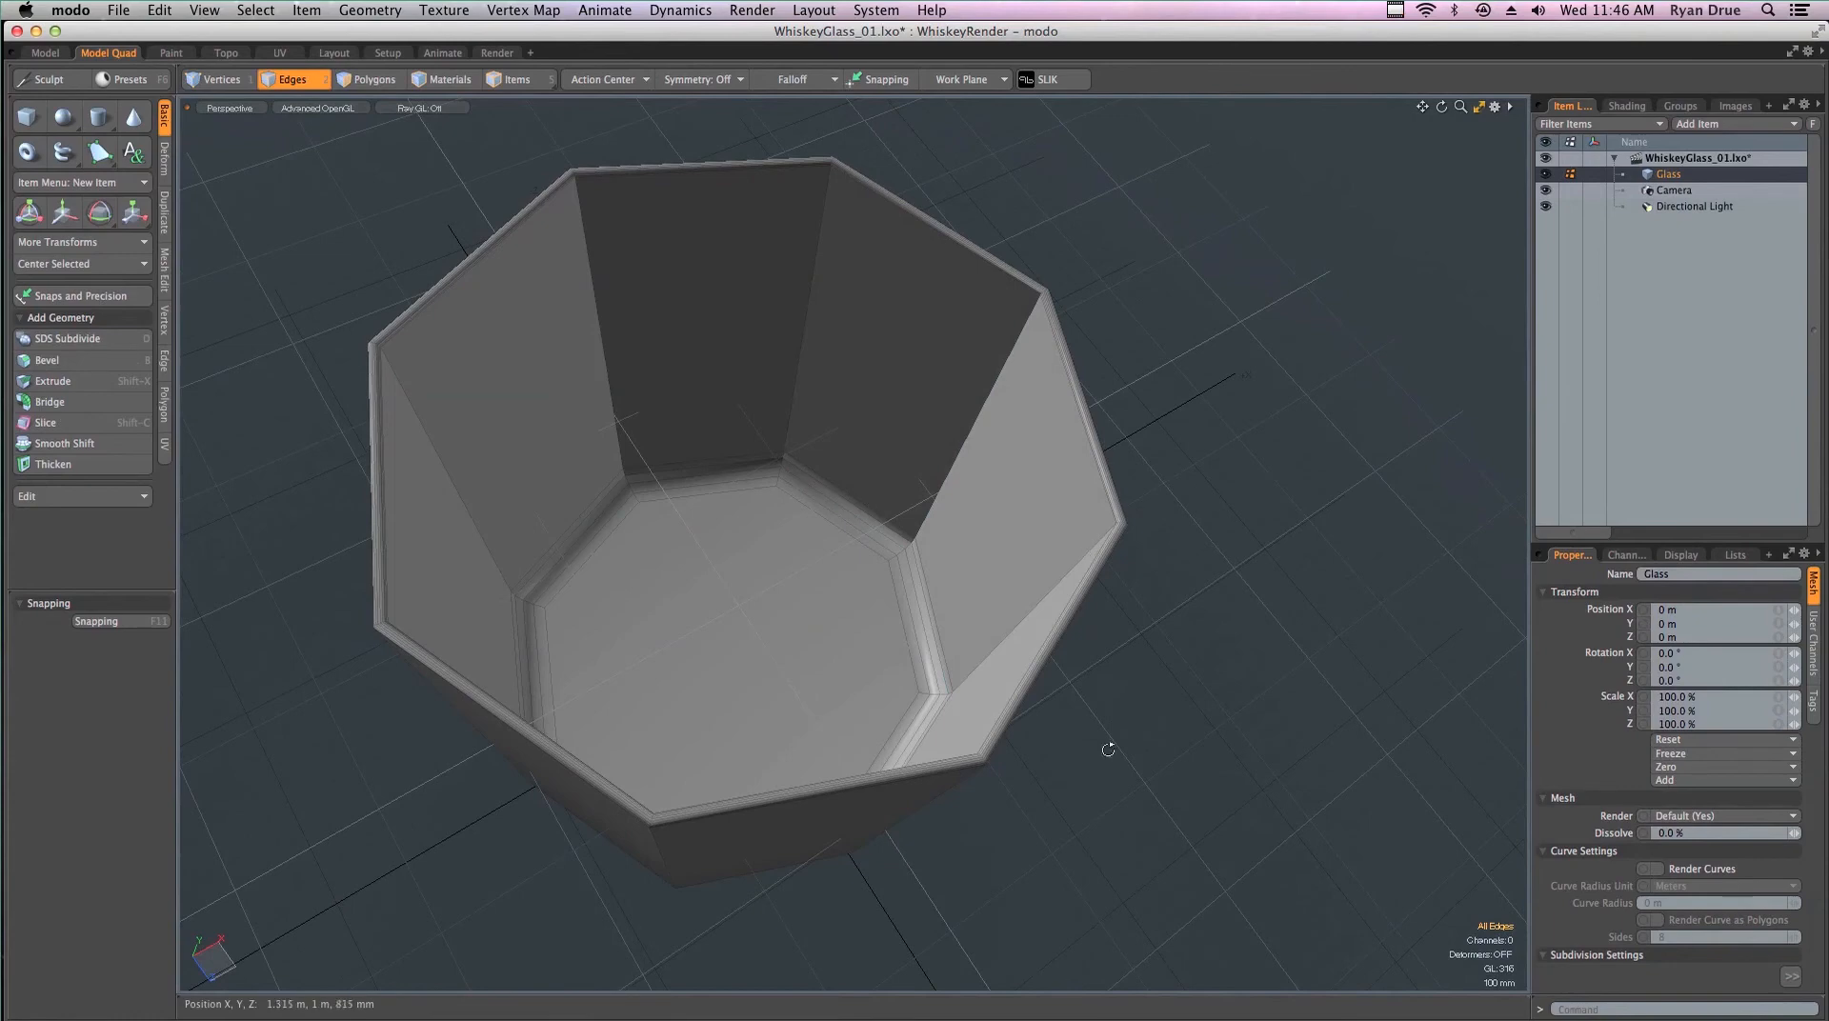
{"action": "left_click_drag", "start_coordinate": [1102, 748], "coordinate": [882, 675], "text": "alt"}
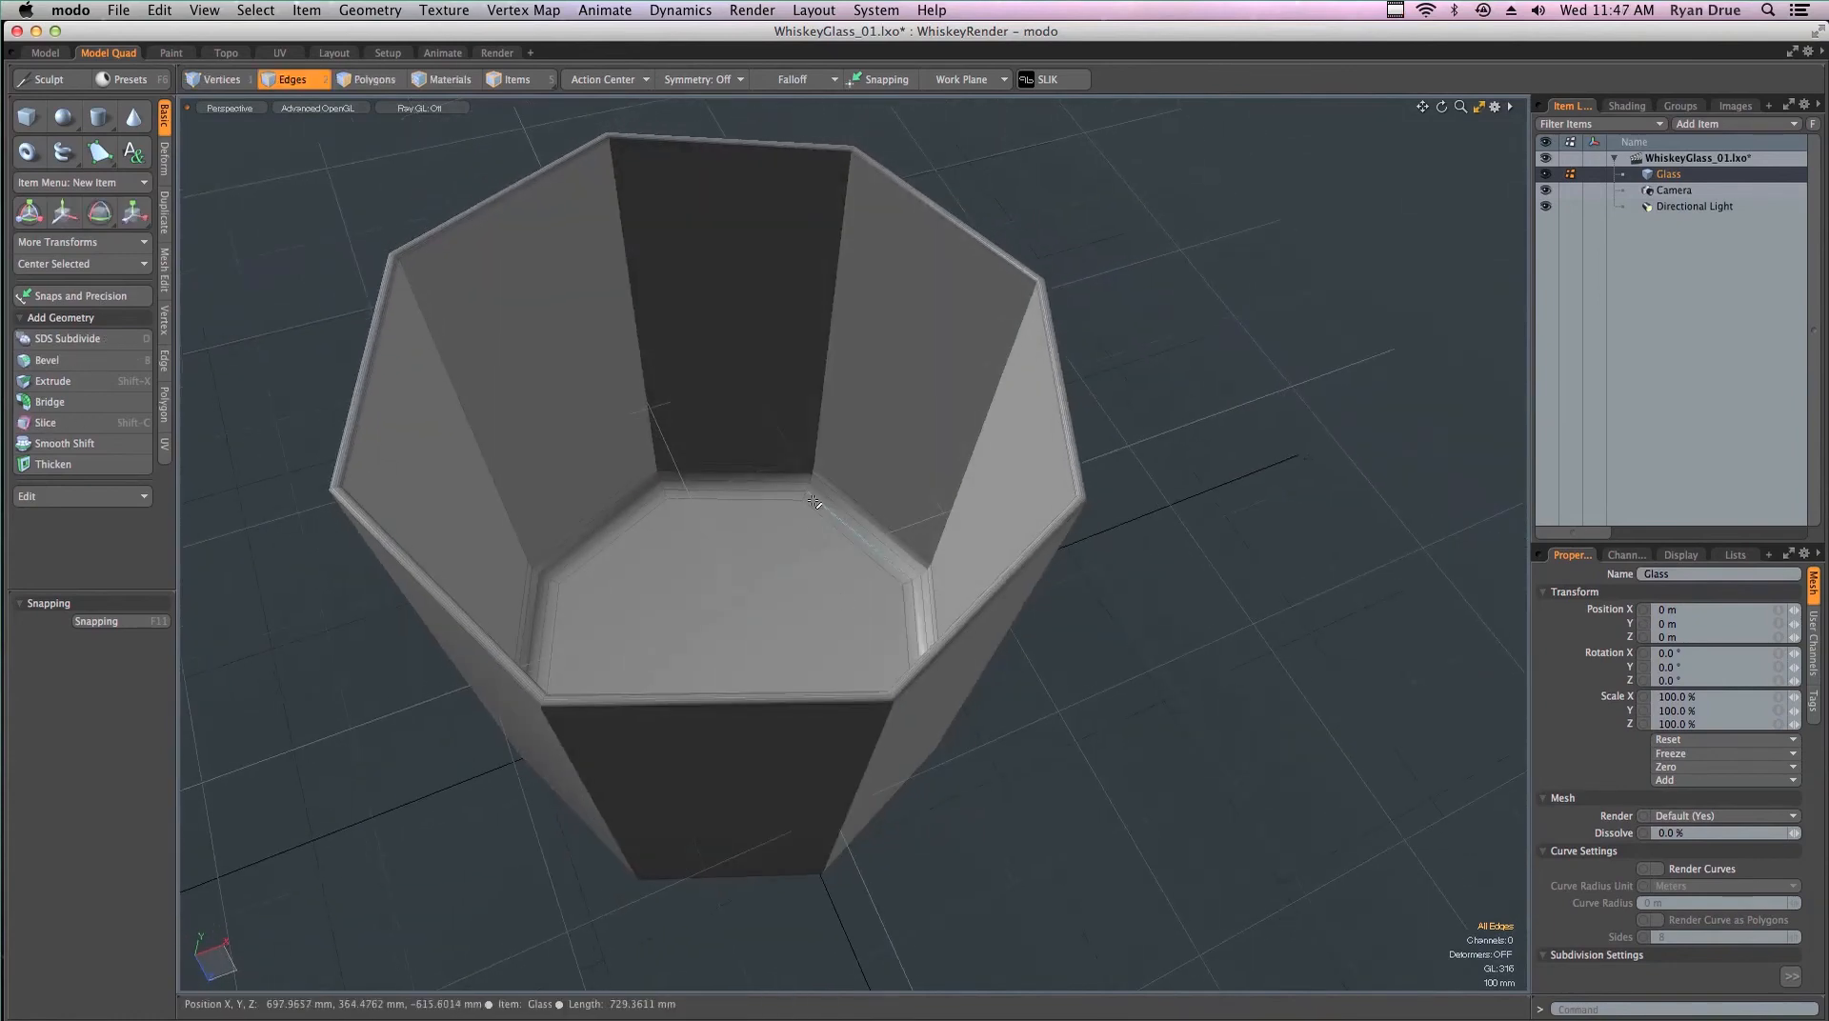
{"action": "left_click", "coordinate": [383, 84]}
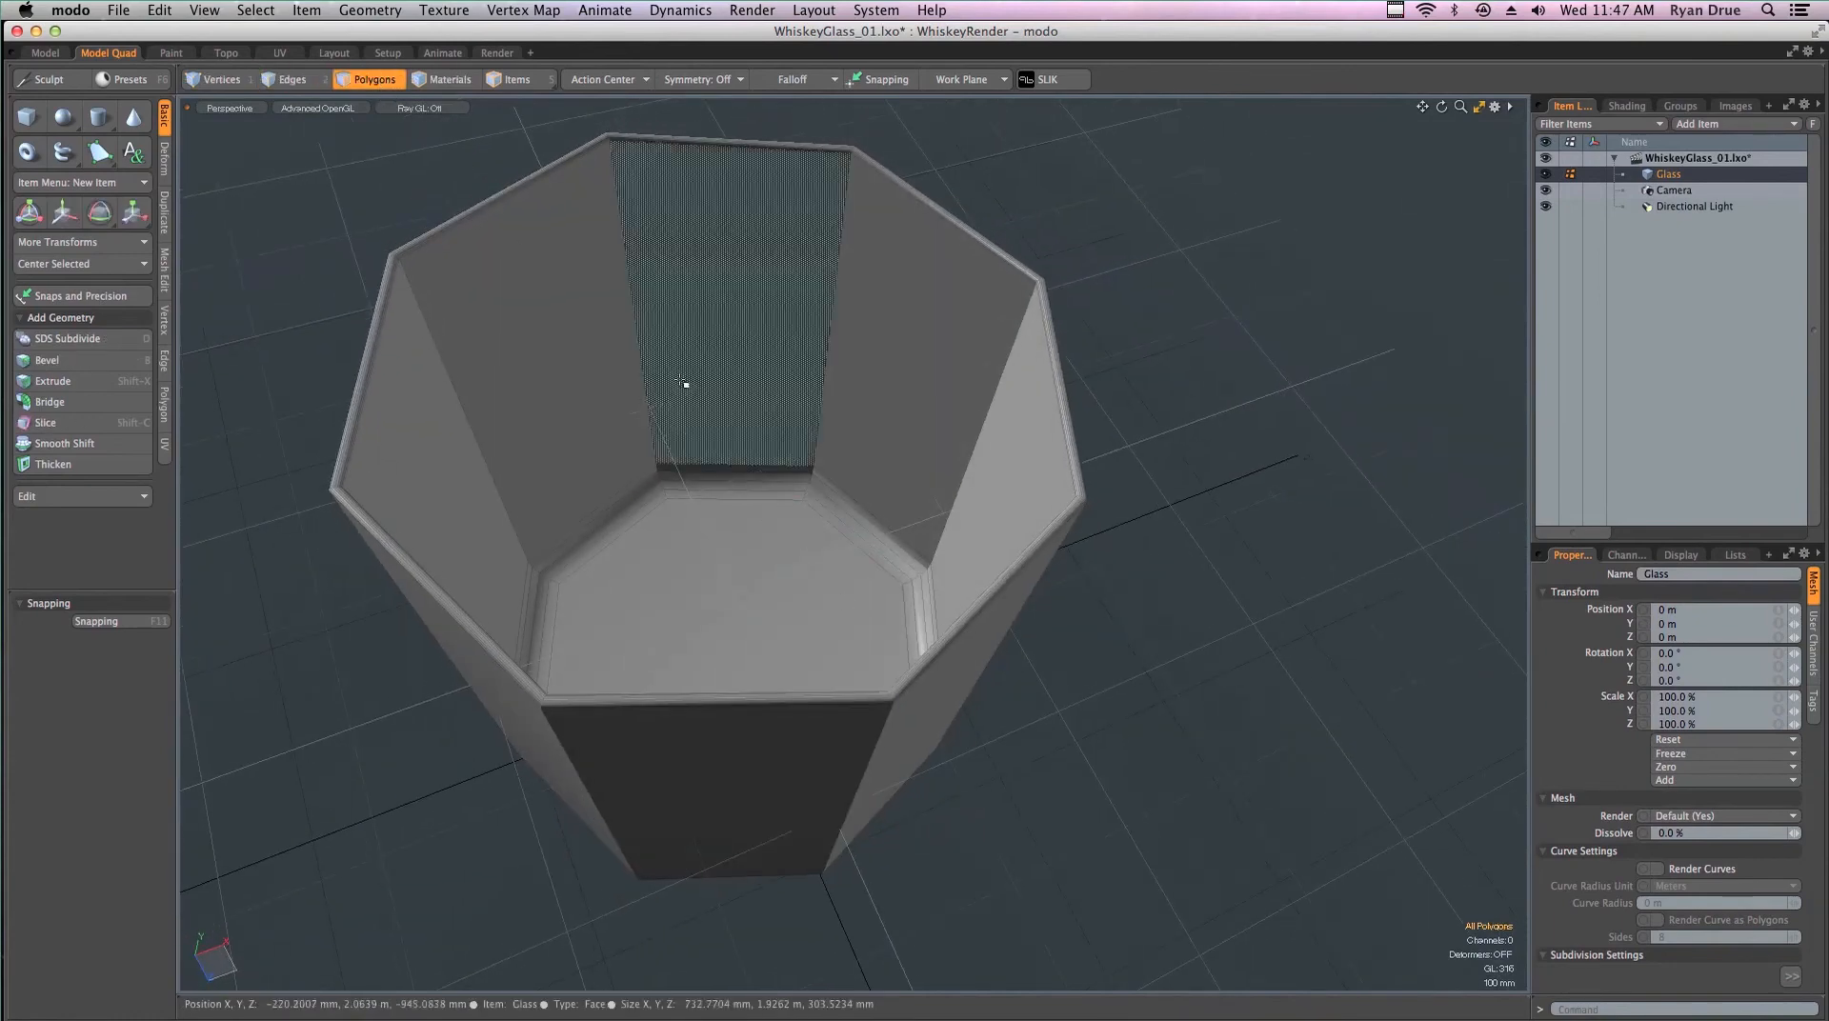
{"action": "left_click", "coordinate": [739, 567]}
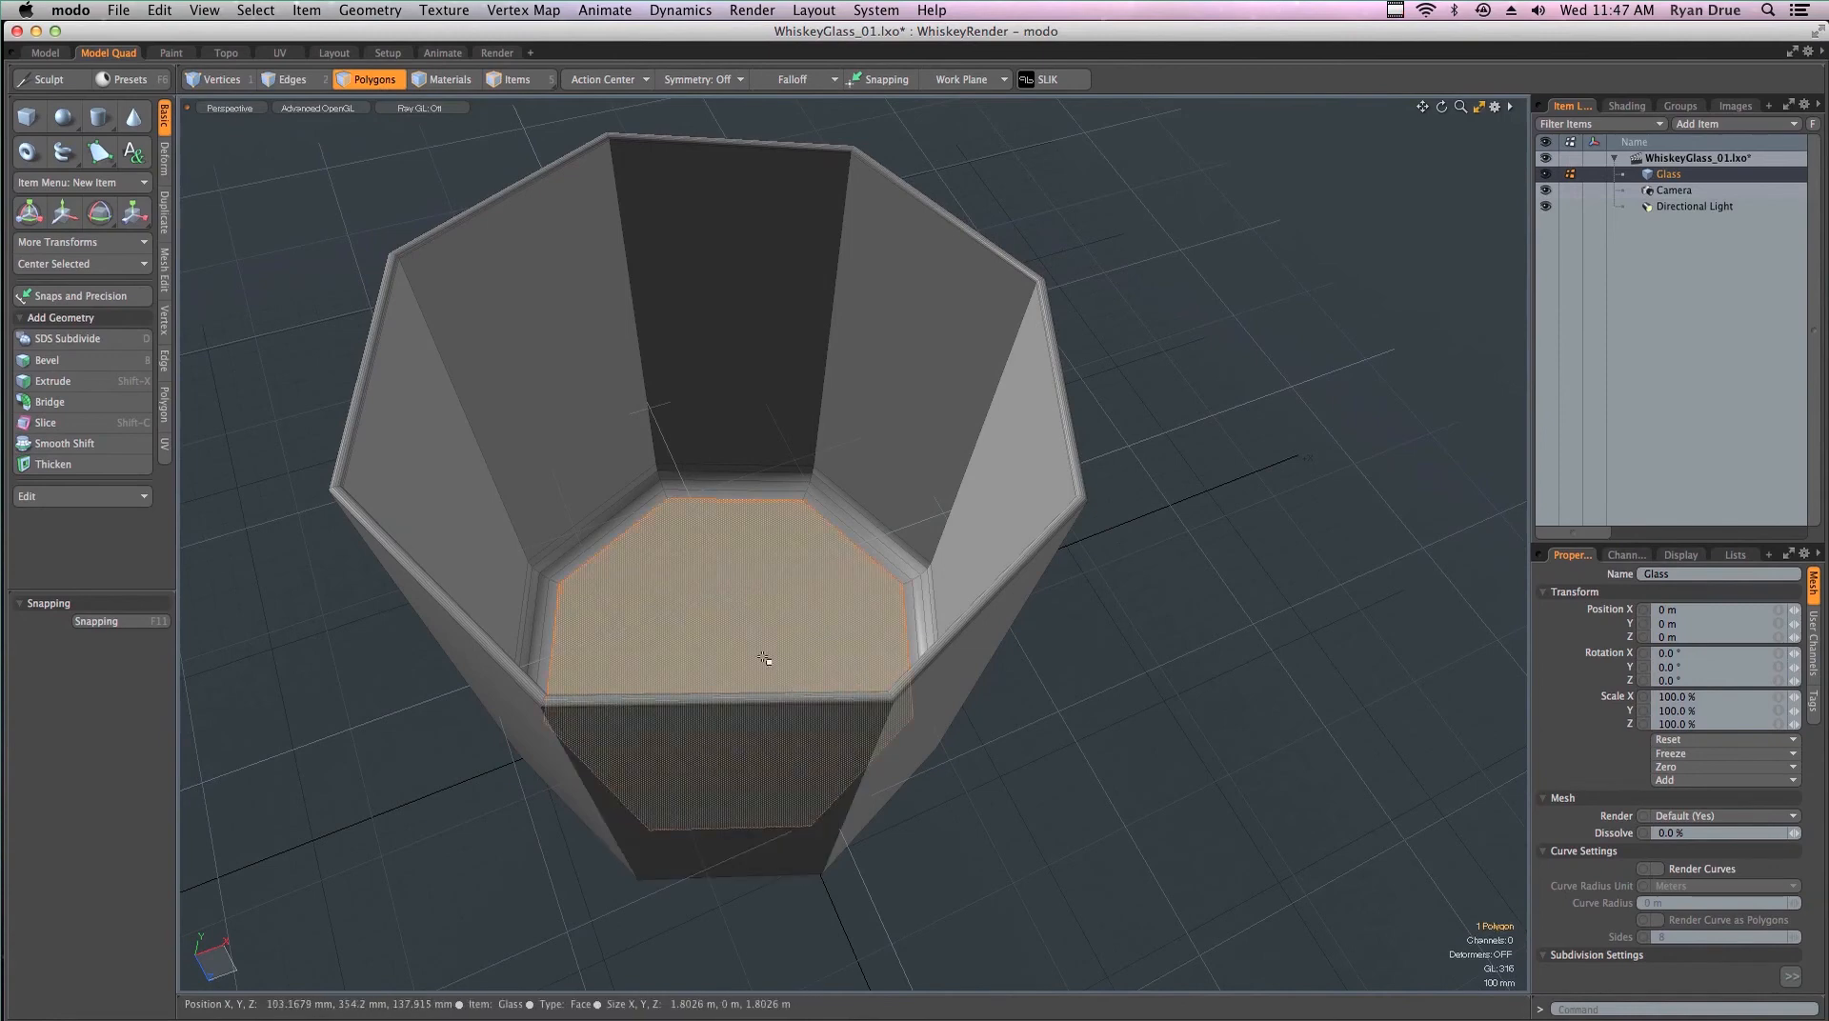
{"action": "left_click_drag", "start_coordinate": [828, 507], "coordinate": [789, 499], "text": "shift"}
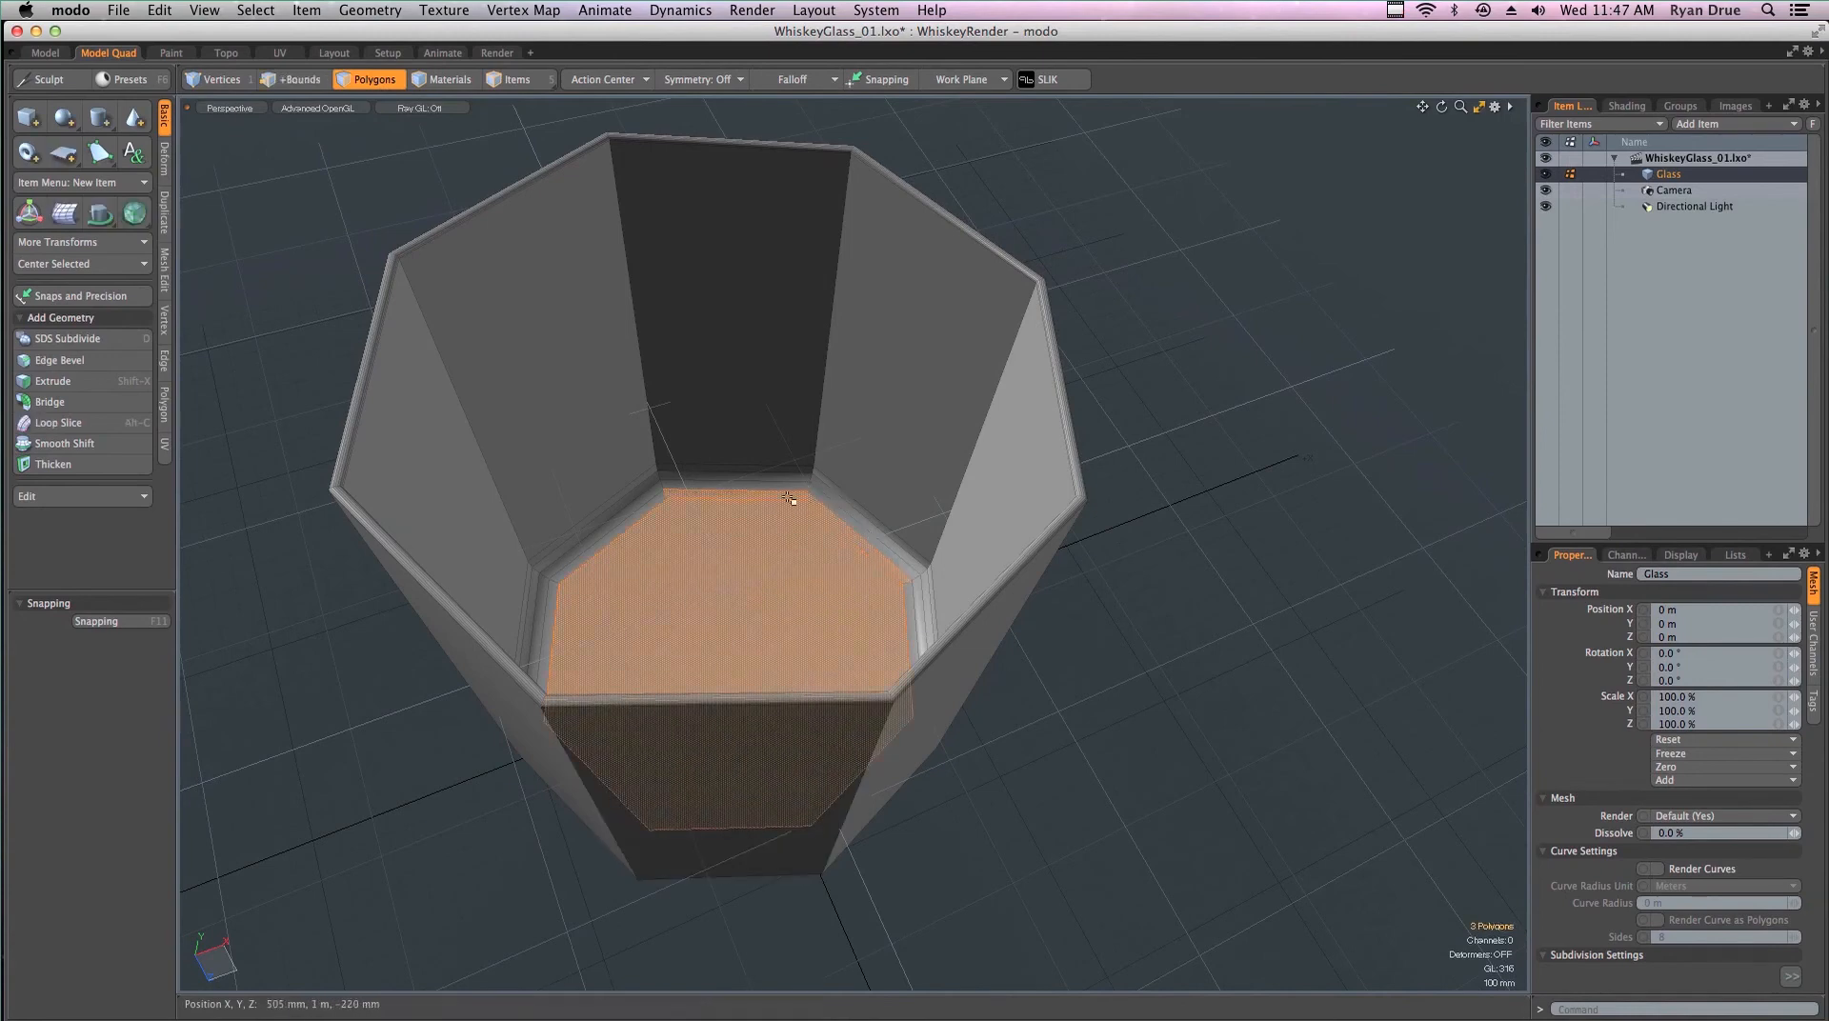
{"action": "left_click_drag", "start_coordinate": [677, 512], "coordinate": [555, 617], "text": "shift"}
Extend the polygon selection over the floor's bevel rings and all the inside walls up to the rim
{"action": "mouse_move", "coordinate": [556, 617]}
{"action": "left_mouse_down", "text": "alt"}
{"action": "mouse_move", "coordinate": [727, 584]}
{"action": "mouse_move", "coordinate": [771, 768]}
{"action": "mouse_move", "coordinate": [634, 703]}
{"action": "mouse_move", "coordinate": [654, 726]}
{"action": "mouse_move", "coordinate": [828, 678]}
{"action": "mouse_move", "coordinate": [733, 748]}
{"action": "mouse_move", "coordinate": [887, 705]}
{"action": "left_mouse_up", "text": "alt"}
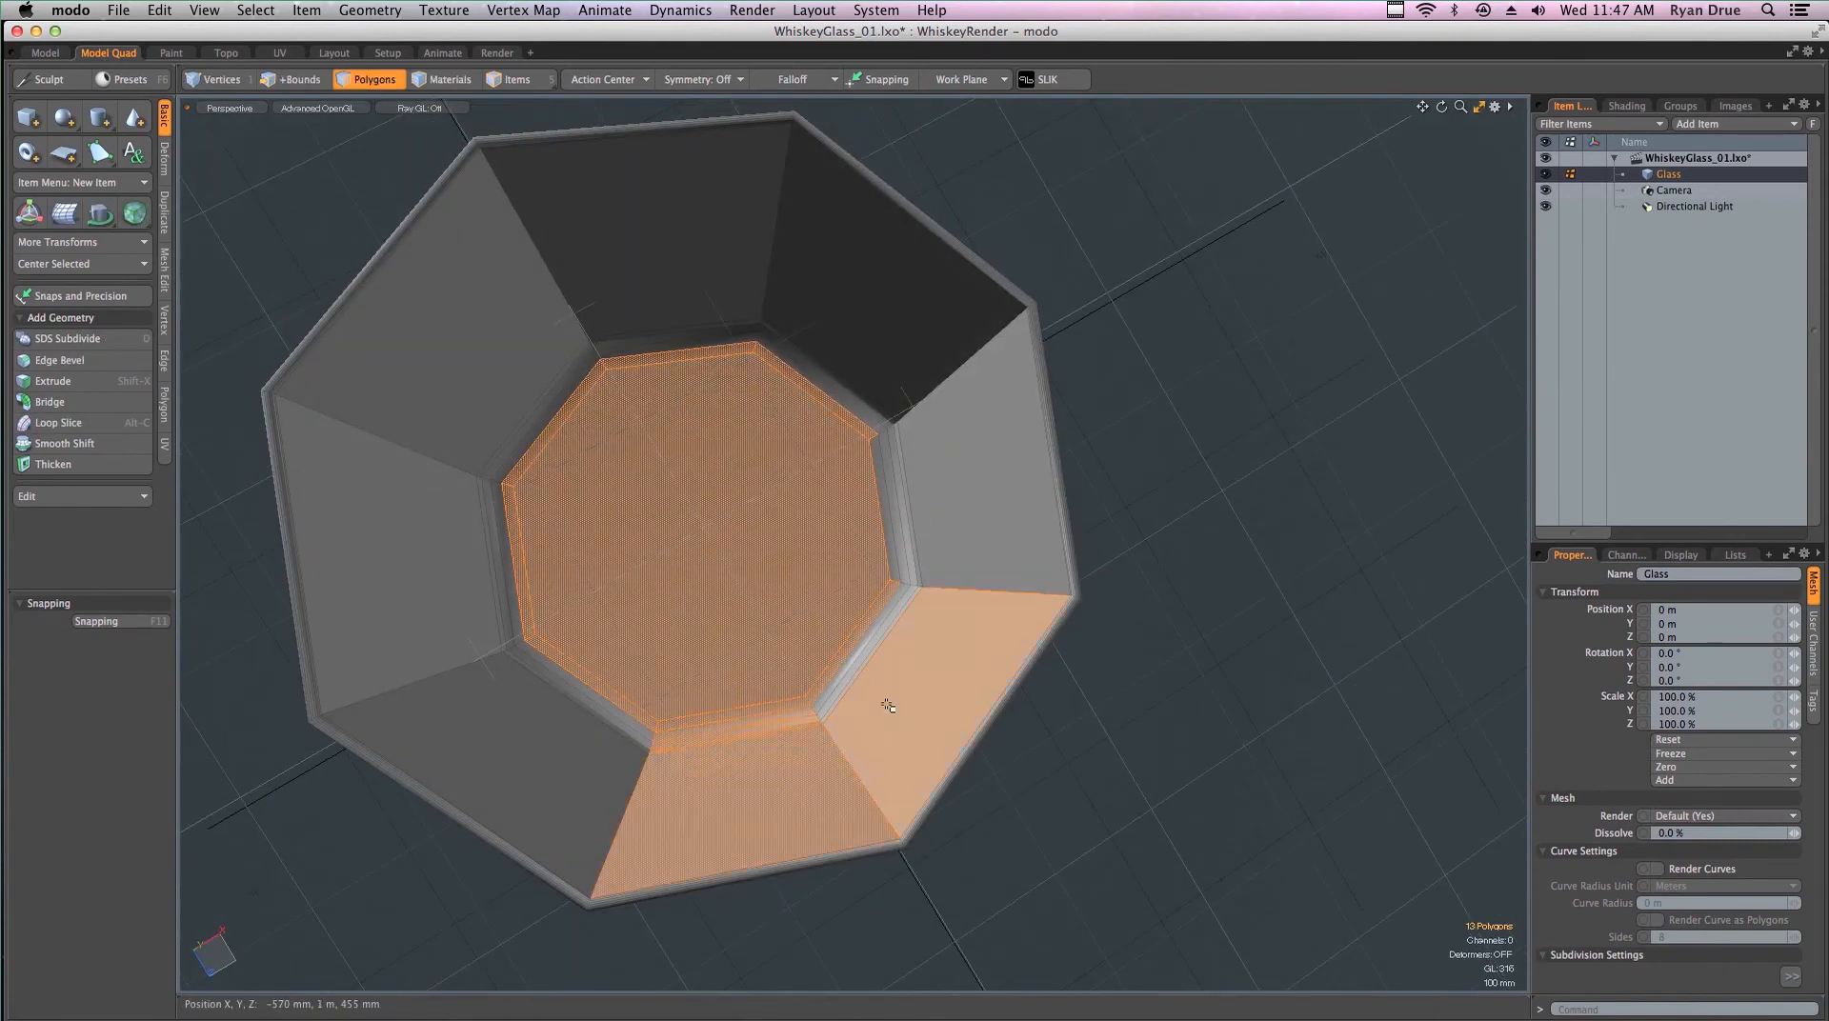
{"action": "left_click_drag", "start_coordinate": [805, 618], "coordinate": [960, 500], "text": "shift"}
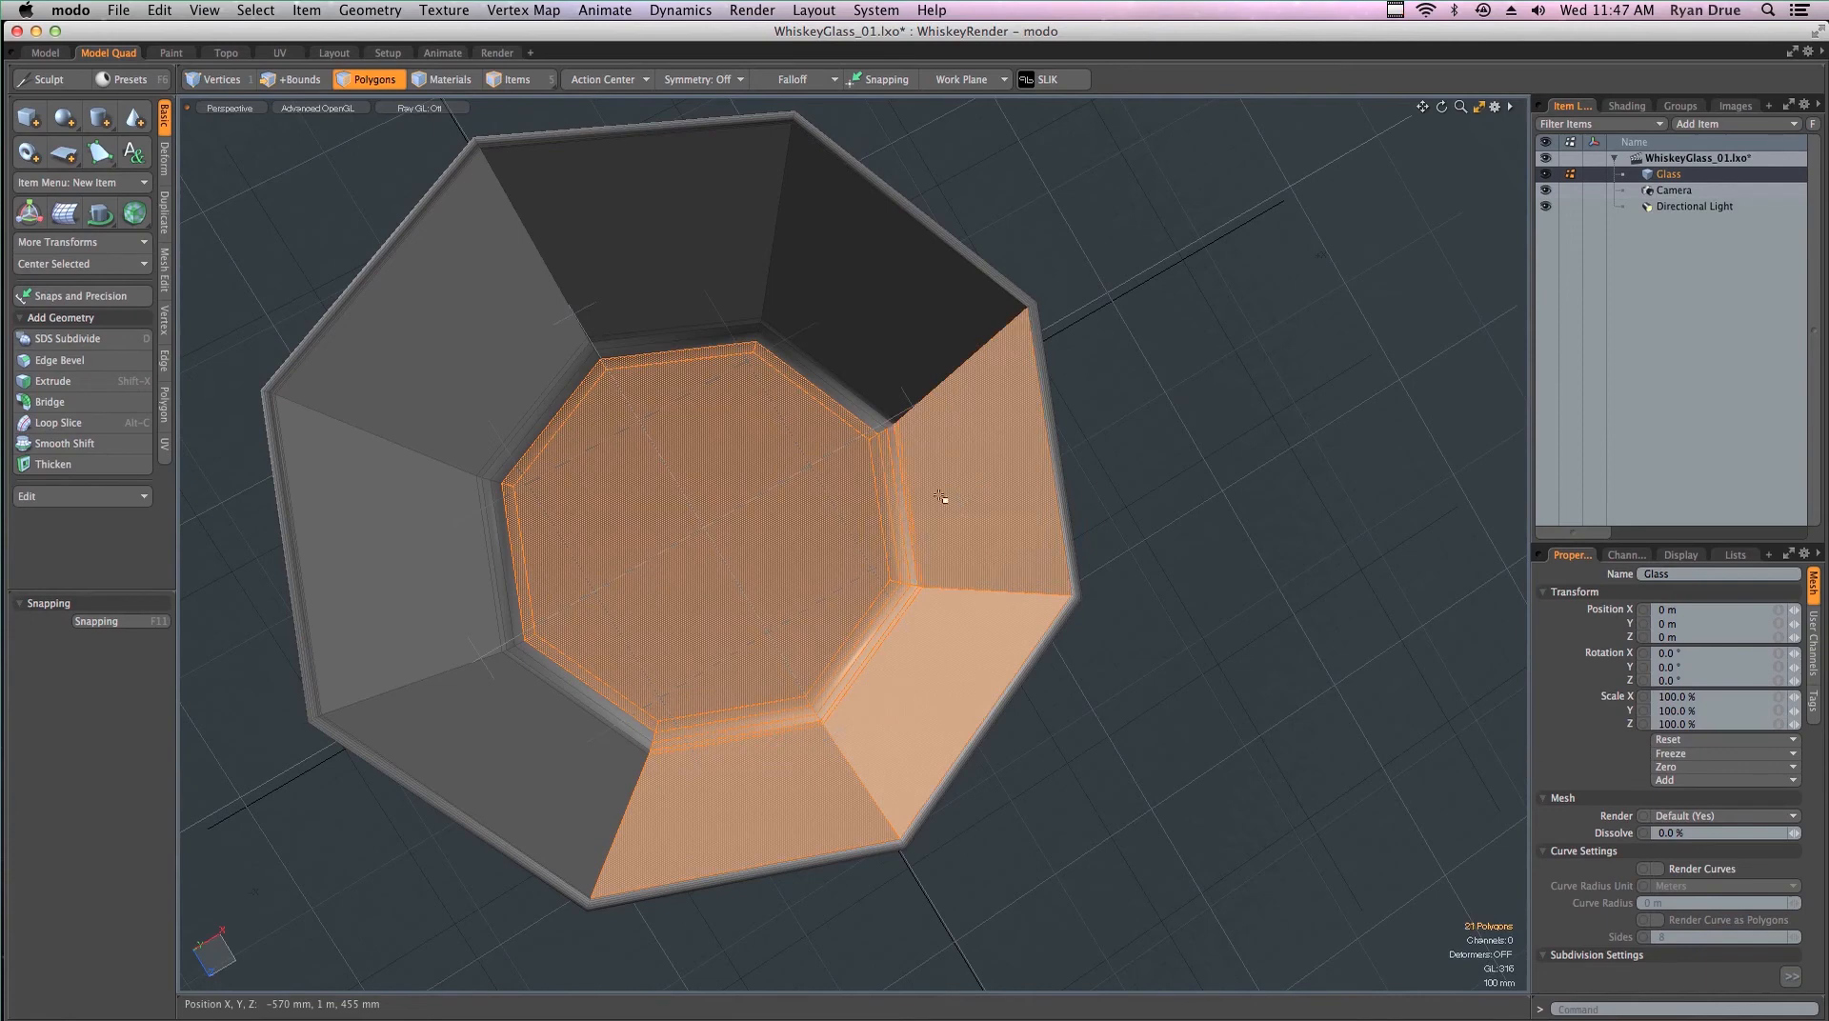
{"action": "left_click_drag", "start_coordinate": [850, 419], "coordinate": [851, 364], "text": "shift"}
{"action": "mouse_move", "coordinate": [757, 428]}
{"action": "left_mouse_down", "text": "shift"}
{"action": "mouse_move", "coordinate": [647, 319]}
{"action": "mouse_move", "coordinate": [643, 377]}
{"action": "mouse_move", "coordinate": [561, 440]}
{"action": "mouse_move", "coordinate": [534, 533]}
{"action": "mouse_move", "coordinate": [429, 586]}
{"action": "left_mouse_up", "text": "shift"}
{"action": "mouse_move", "coordinate": [589, 653]}
{"action": "left_mouse_down", "text": "shift"}
{"action": "mouse_move", "coordinate": [573, 674]}
{"action": "mouse_move", "coordinate": [652, 307]}
{"action": "left_mouse_up", "text": "shift"}
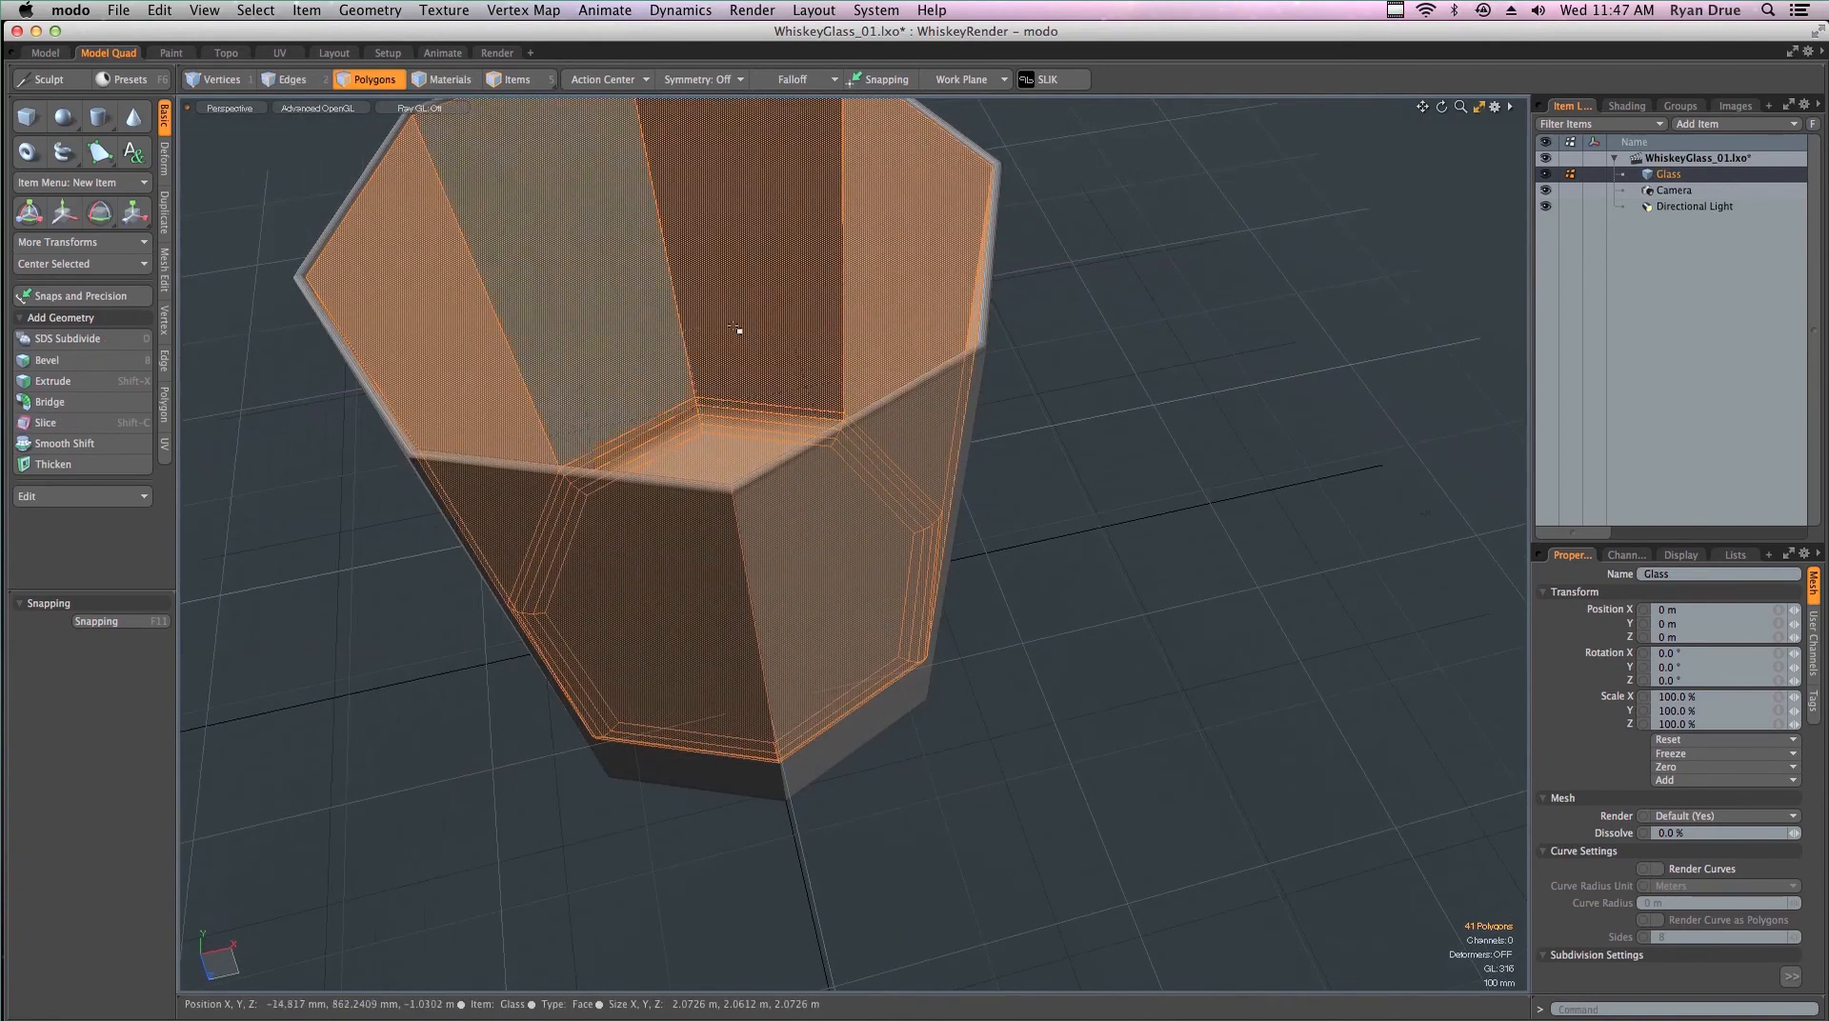
Check the selection from outside, deselect the stray outer polygons, and clear the whole selection
{"action": "left_click_drag", "start_coordinate": [774, 392], "coordinate": [762, 481], "text": "alt"}
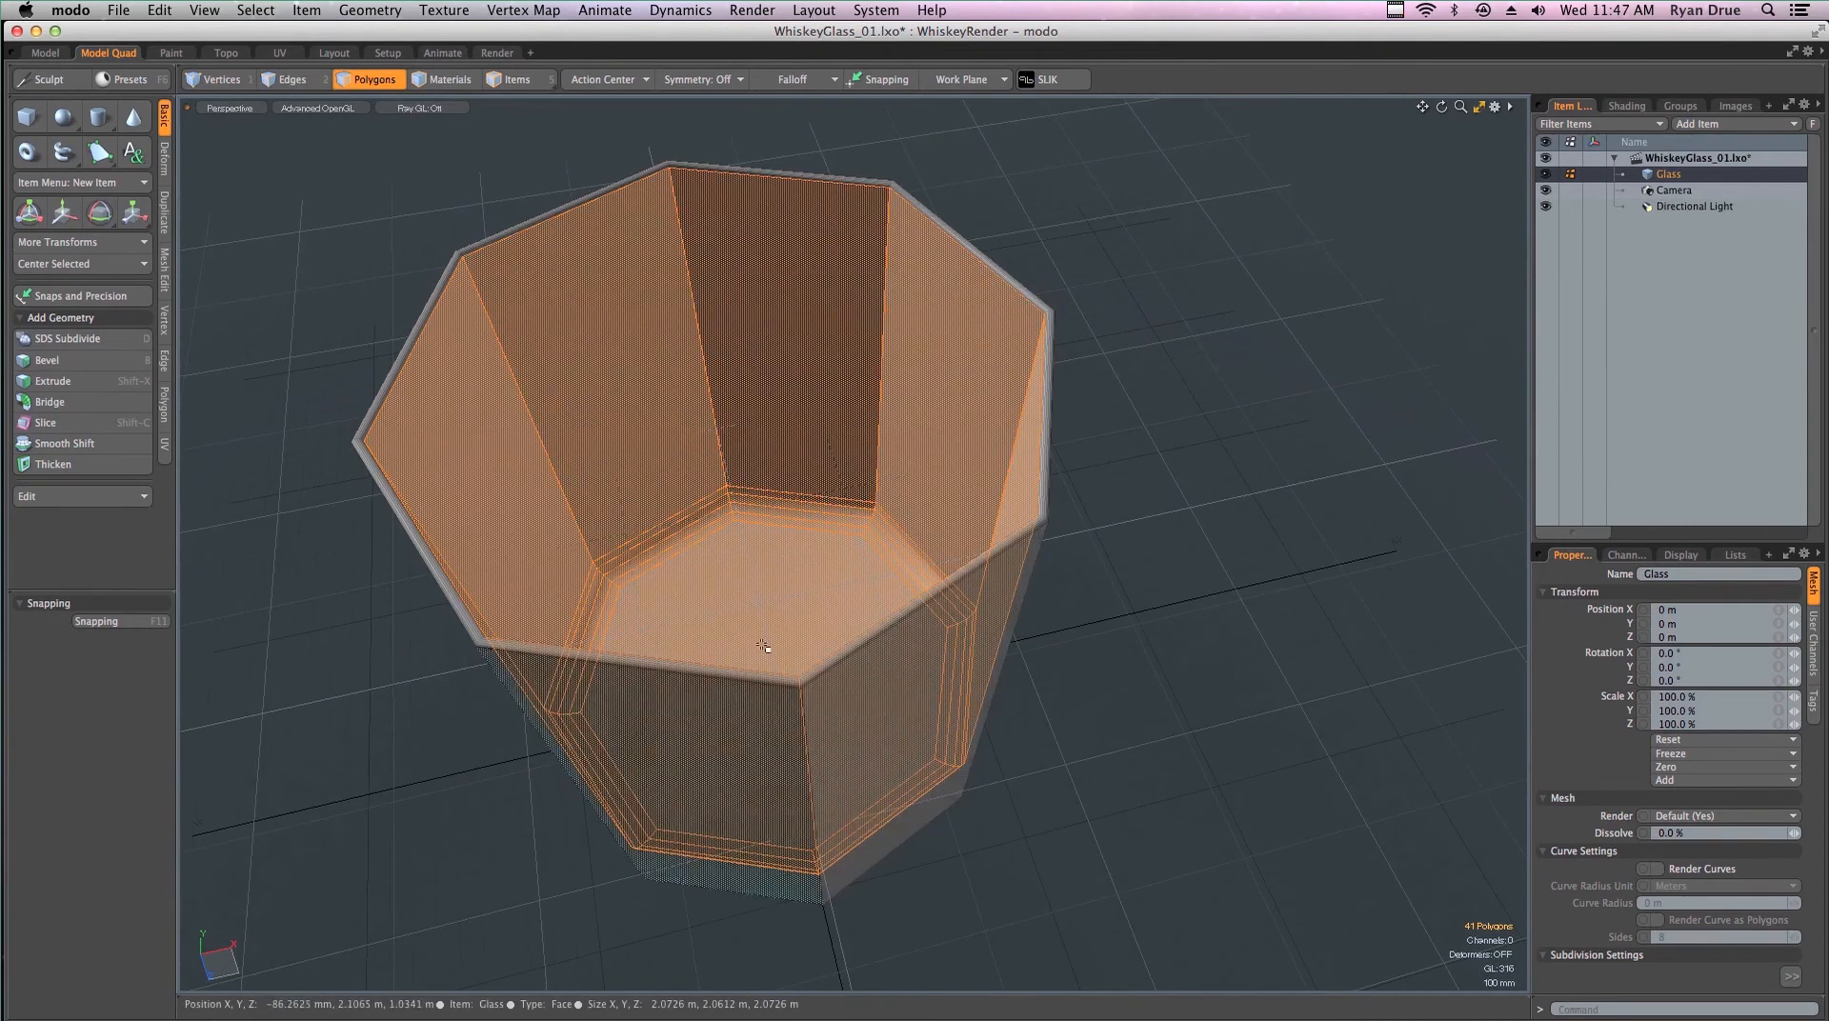
{"action": "left_click_drag", "start_coordinate": [800, 755], "coordinate": [647, 566], "text": "alt"}
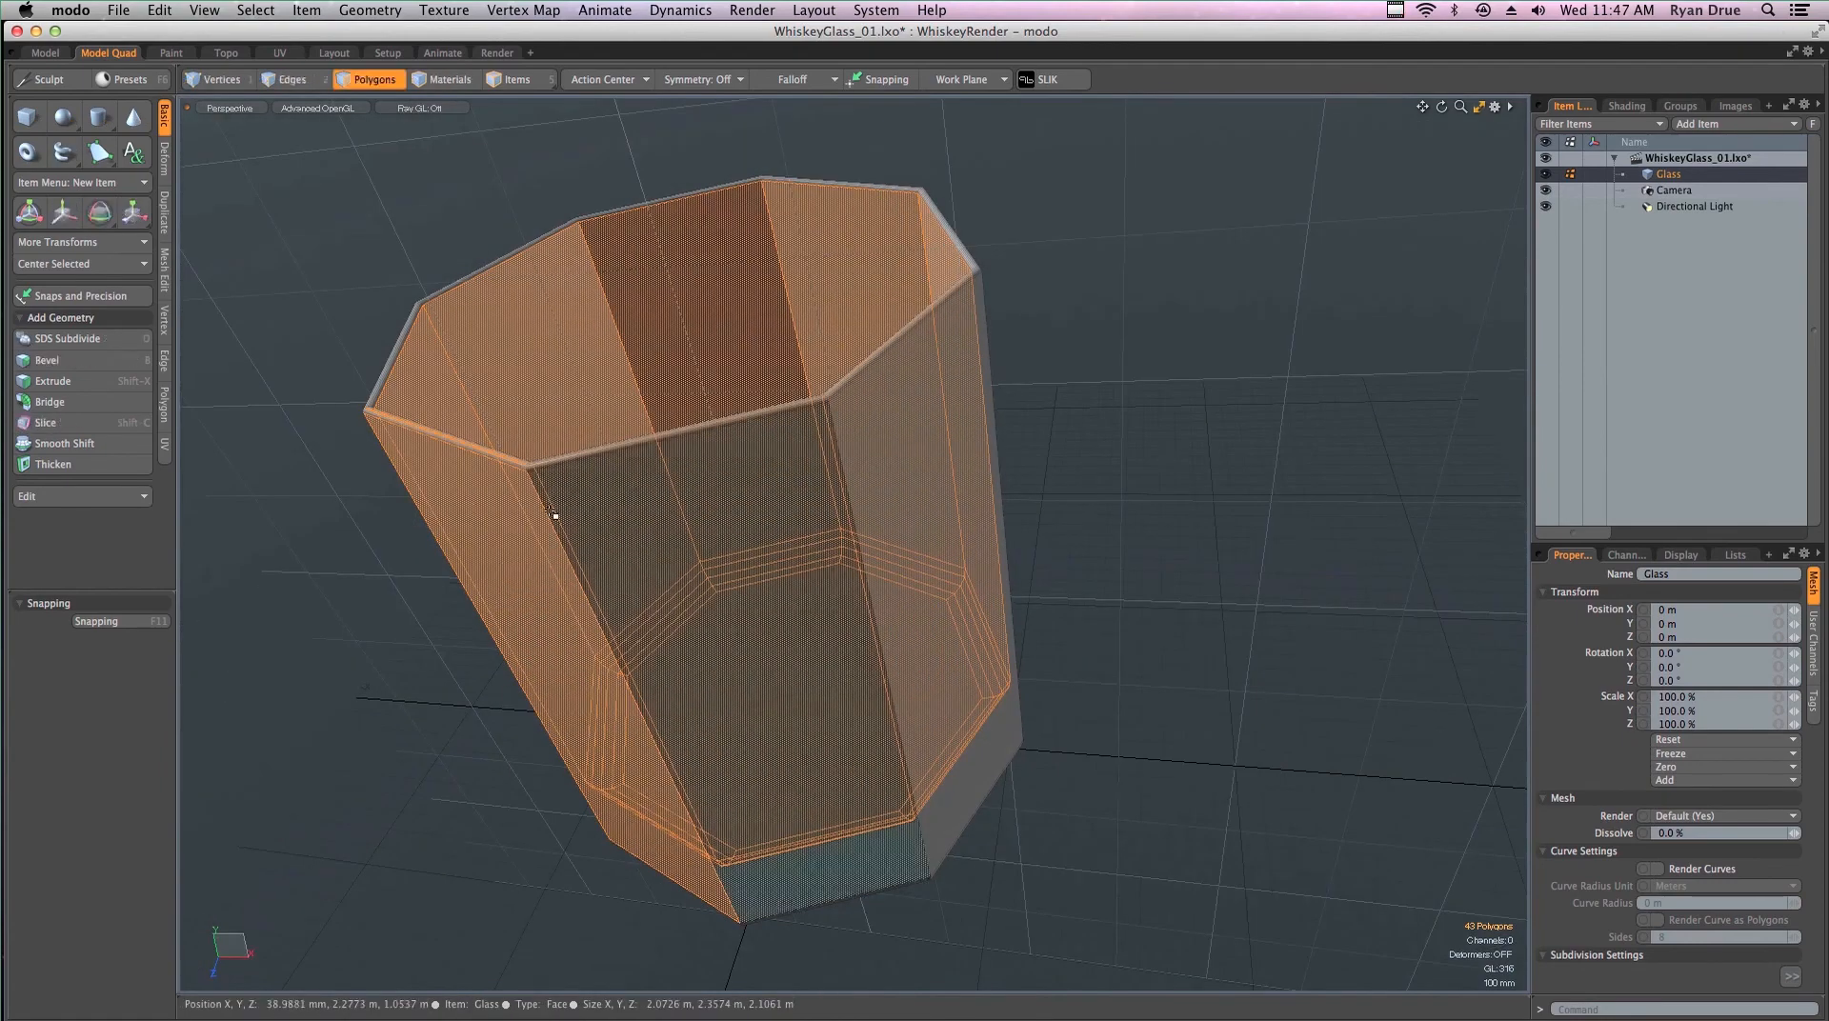
{"action": "left_click", "coordinate": [511, 494], "text": "ctrl"}
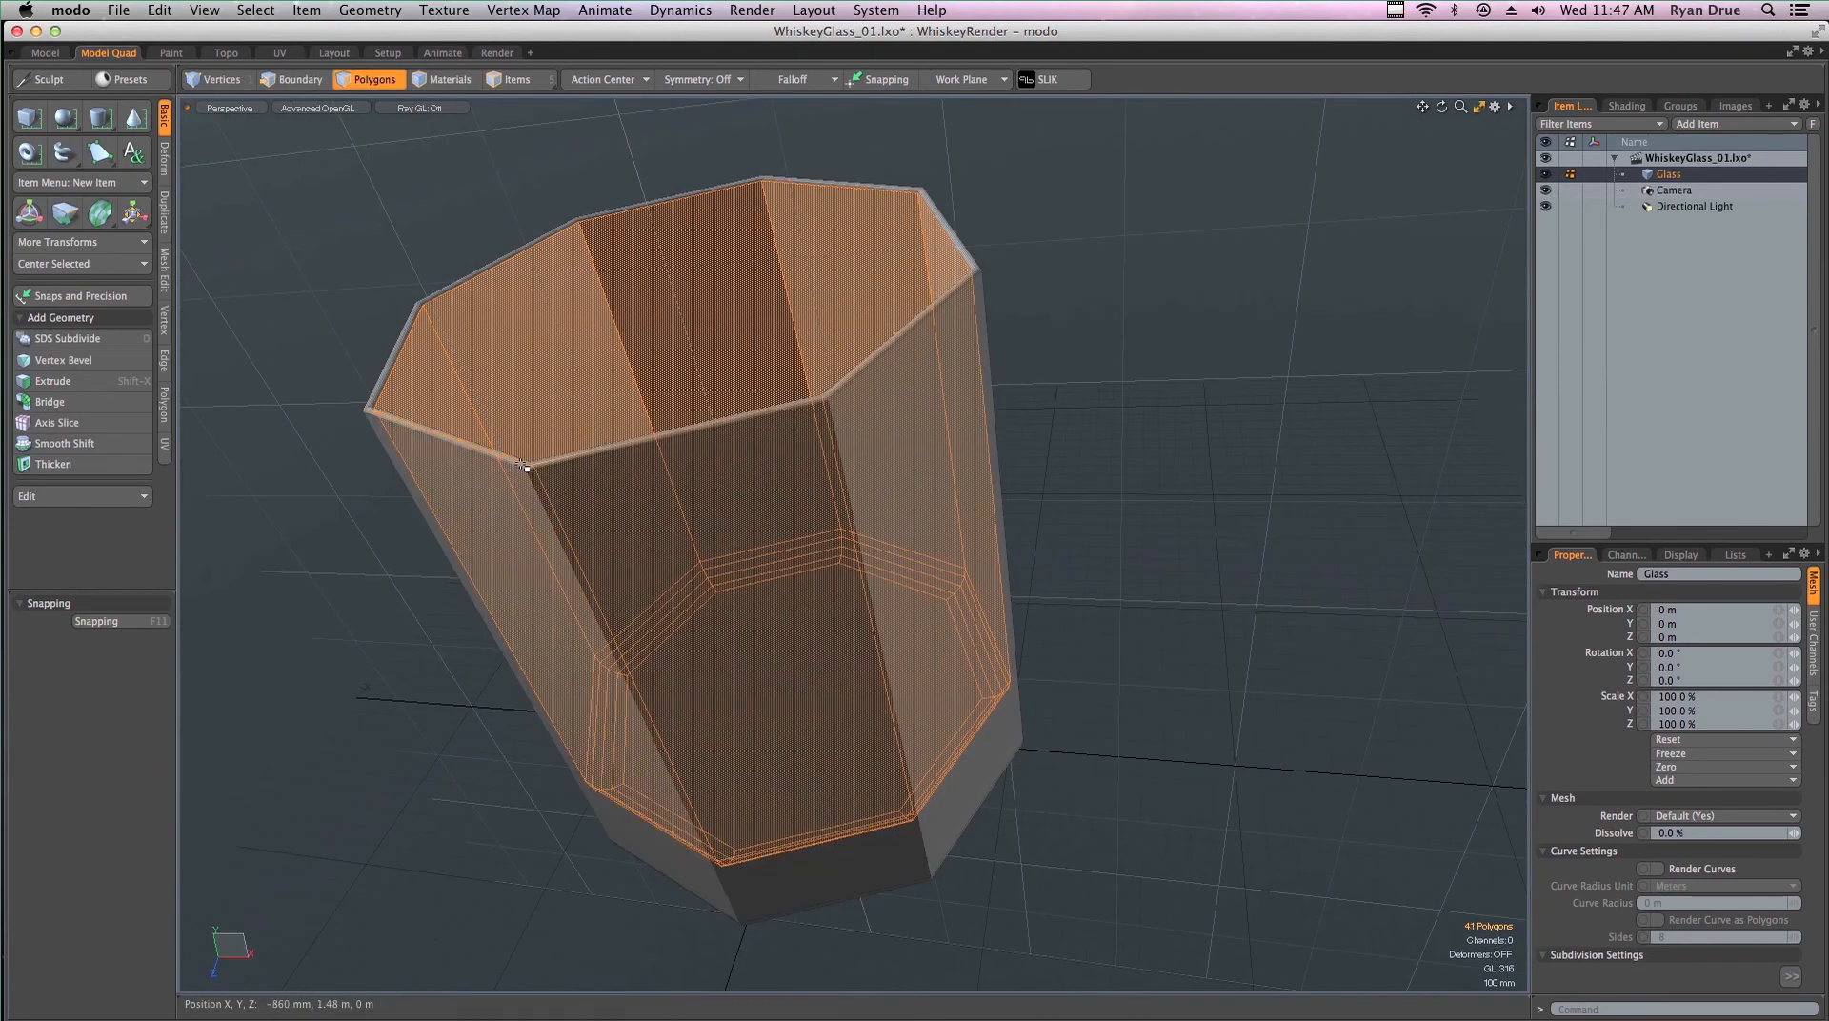
{"action": "left_click", "coordinate": [1153, 301]}
Select the inside floor polygon of the glass and grow the selection over the bevel rings and all inside walls up to the rim
{"action": "left_click_drag", "start_coordinate": [793, 365], "coordinate": [788, 539], "text": "alt"}
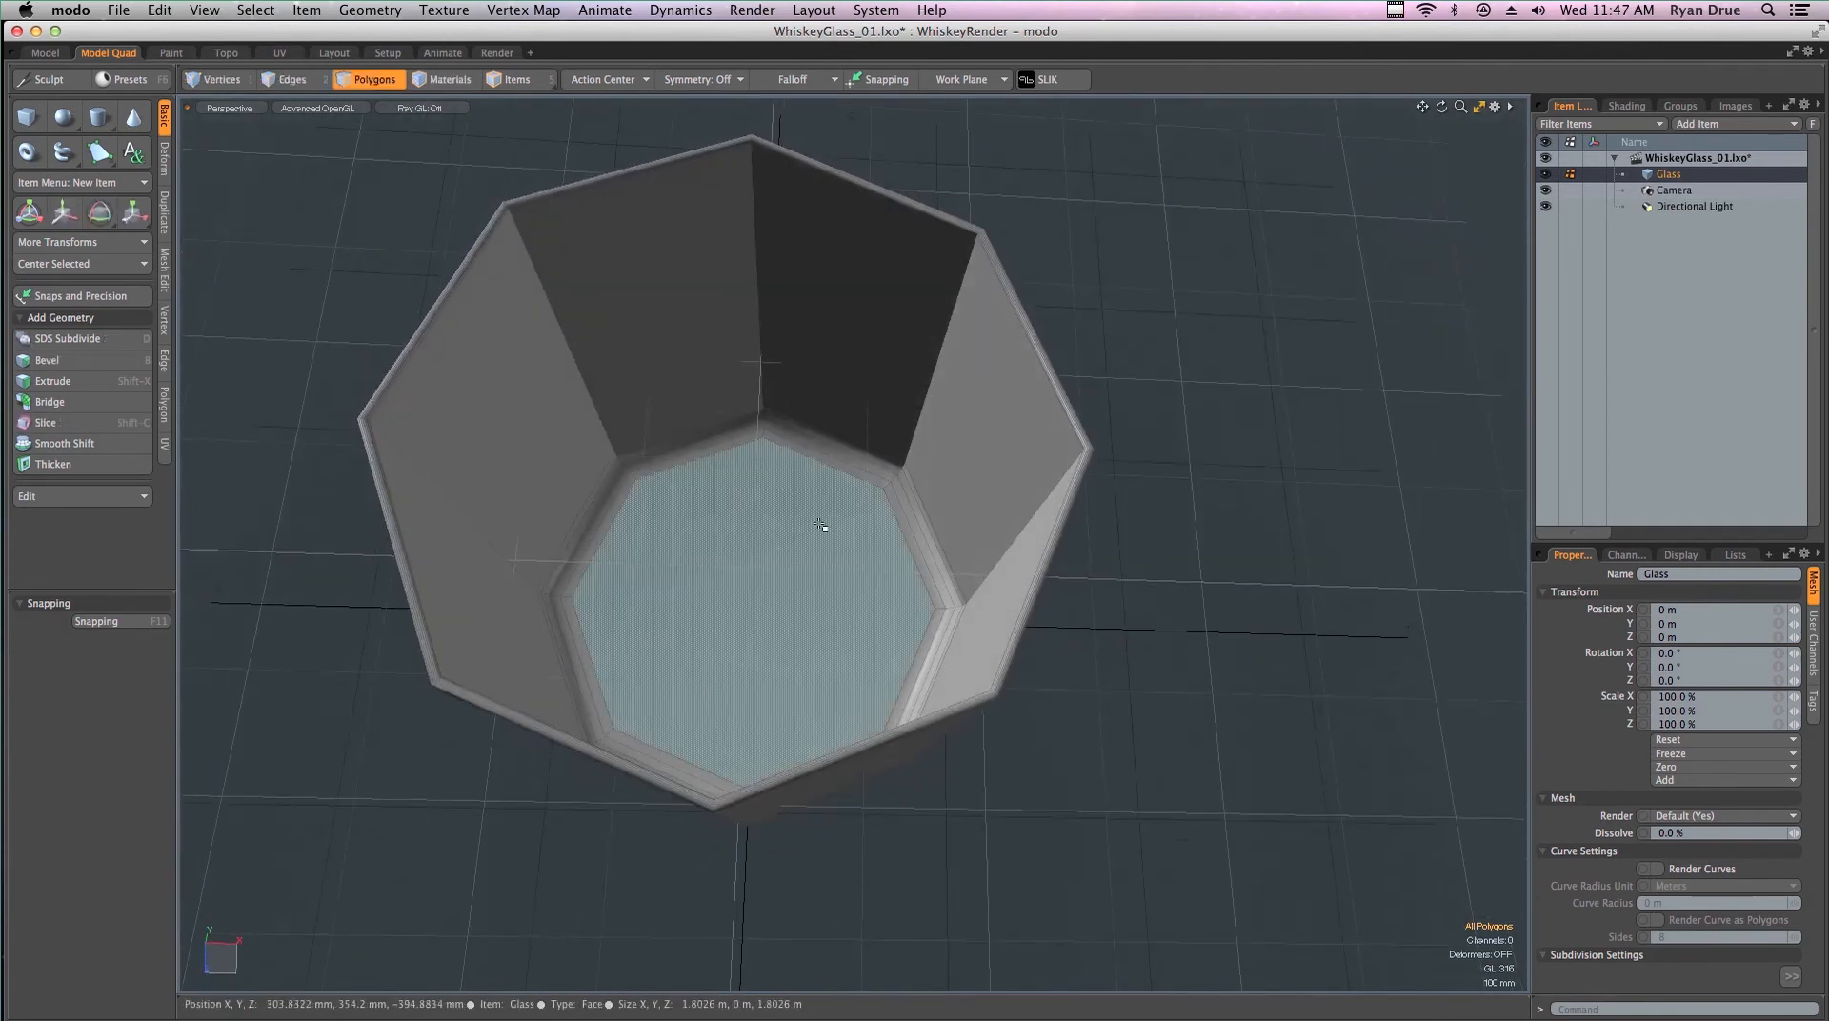
{"action": "left_click", "coordinate": [776, 613]}
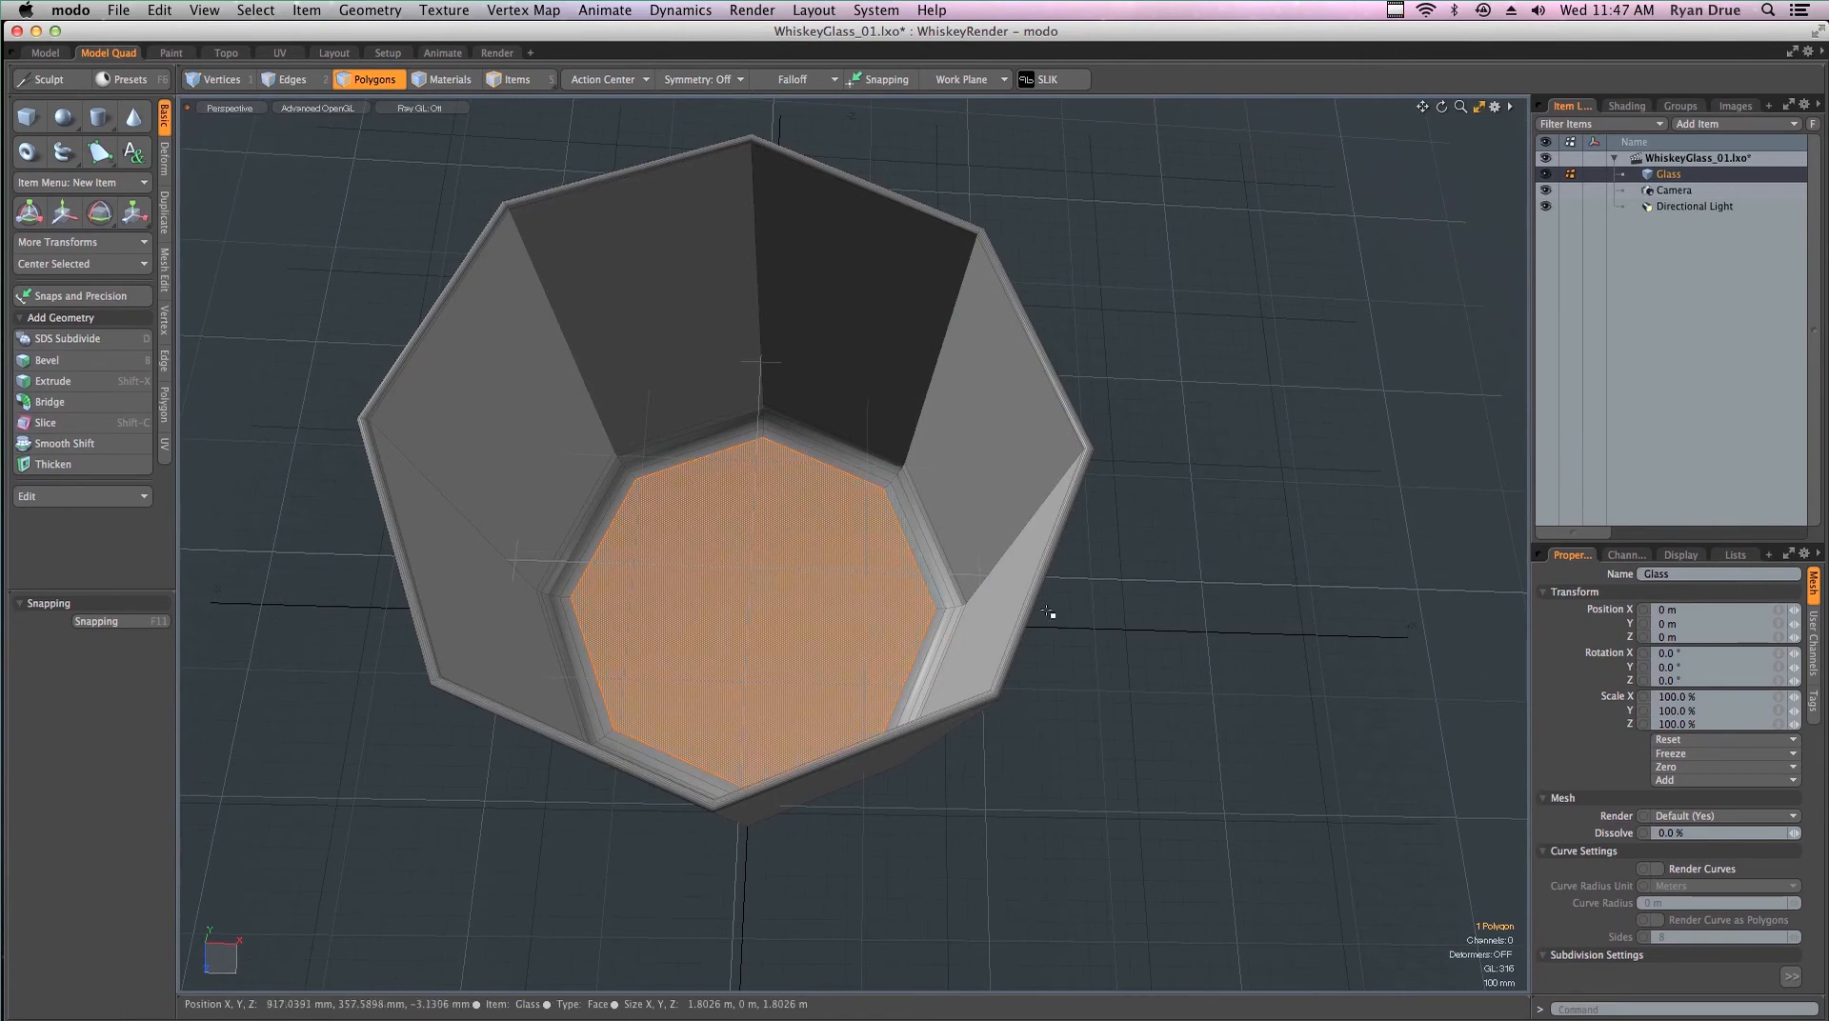
{"action": "key", "text": "shift"}
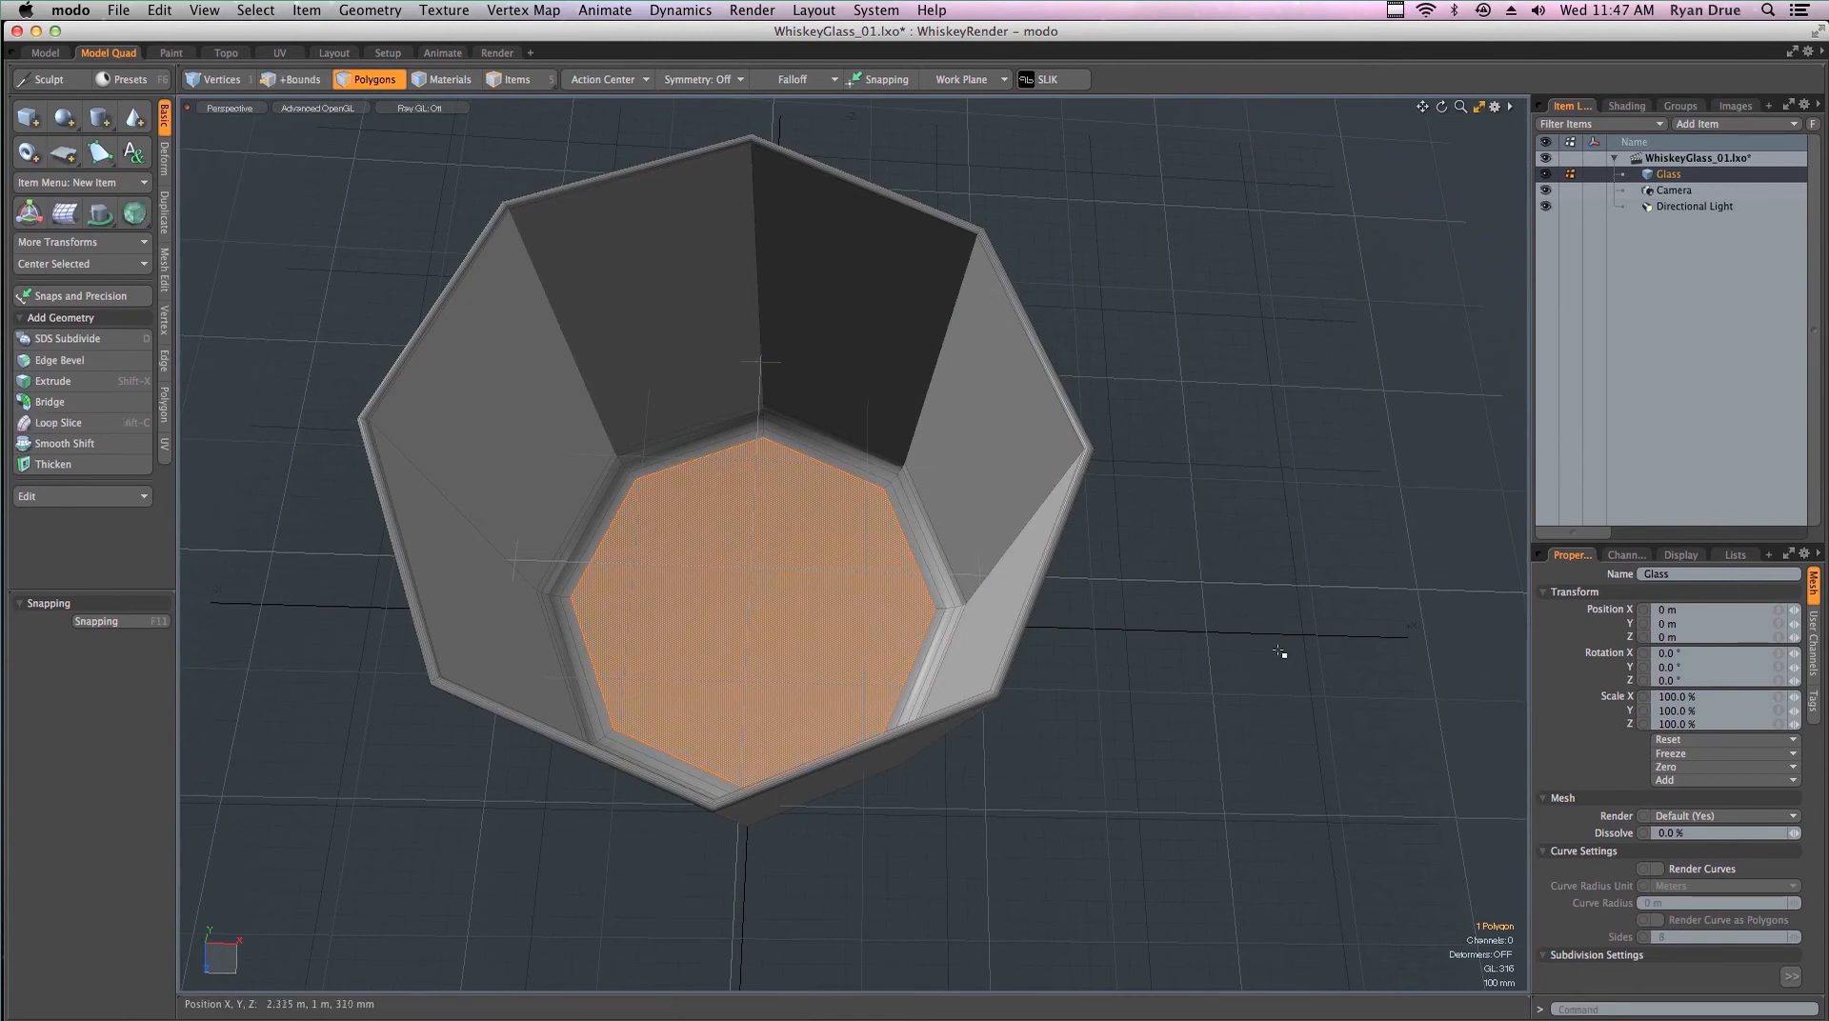
{"action": "key", "text": "shift+Up"}
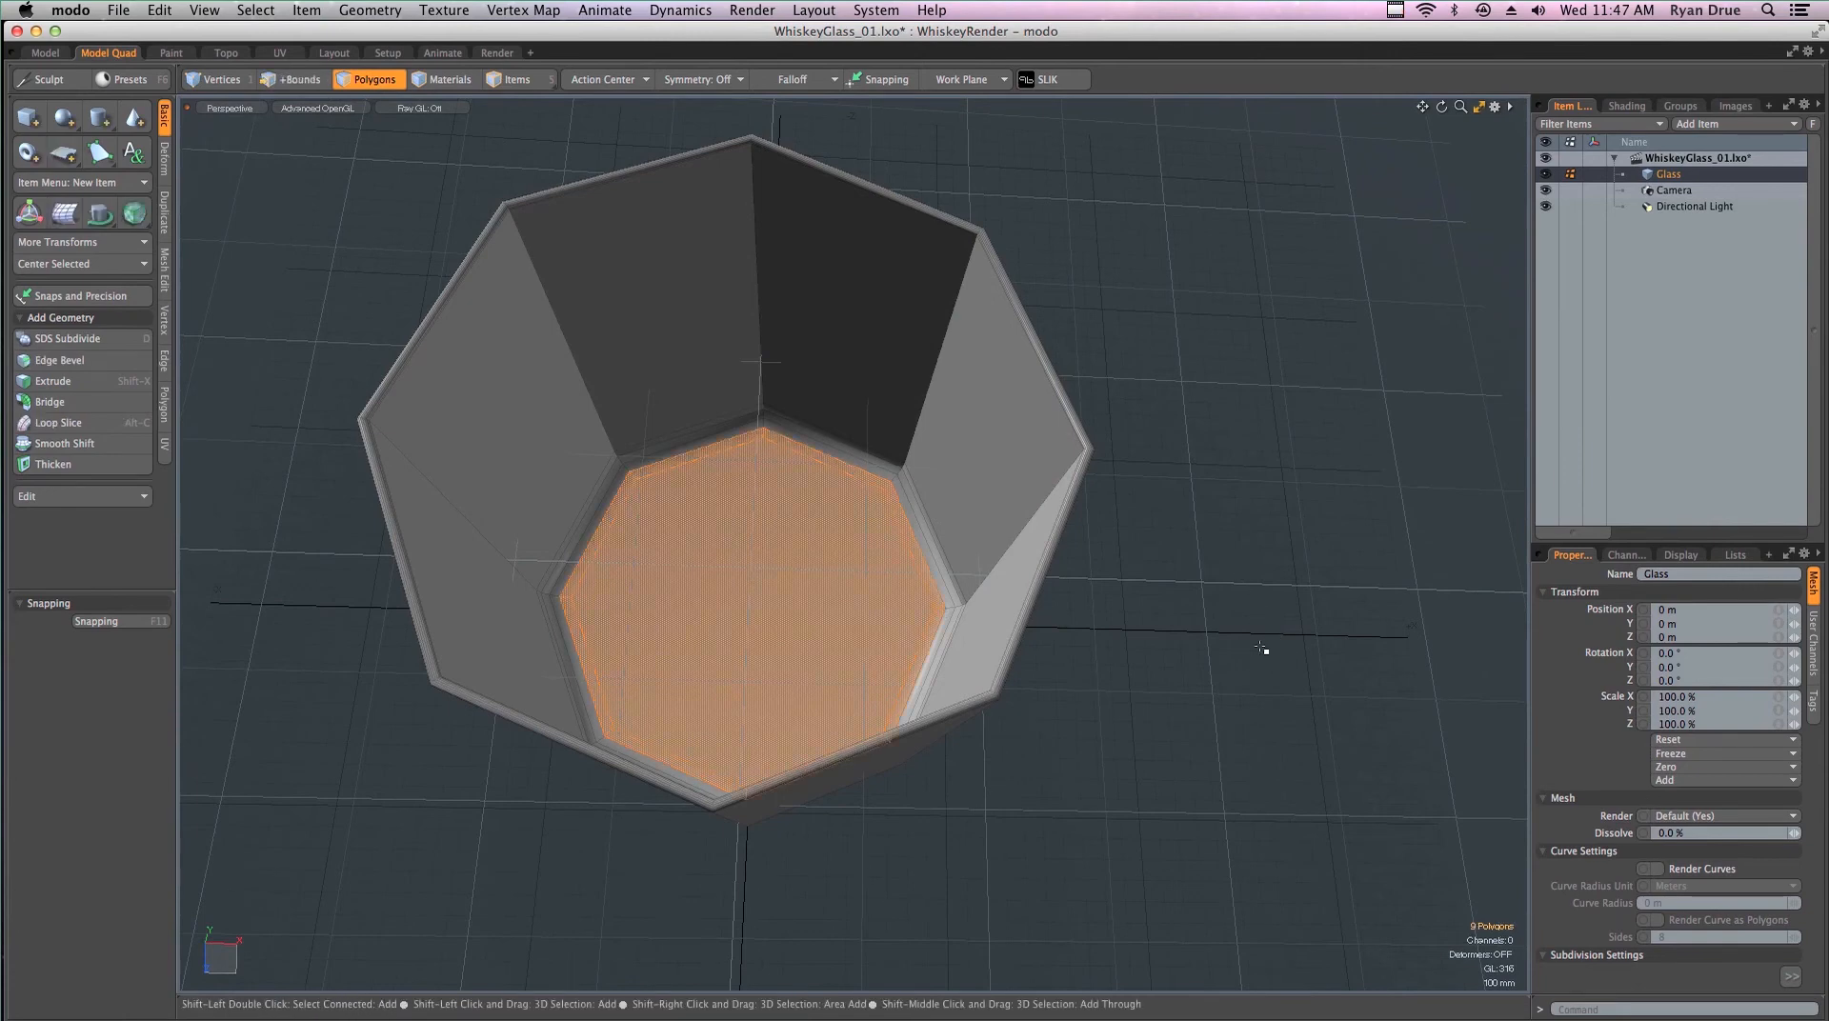
{"action": "key", "text": "shift+Up"}
{"action": "key", "text": "shift+Up"}
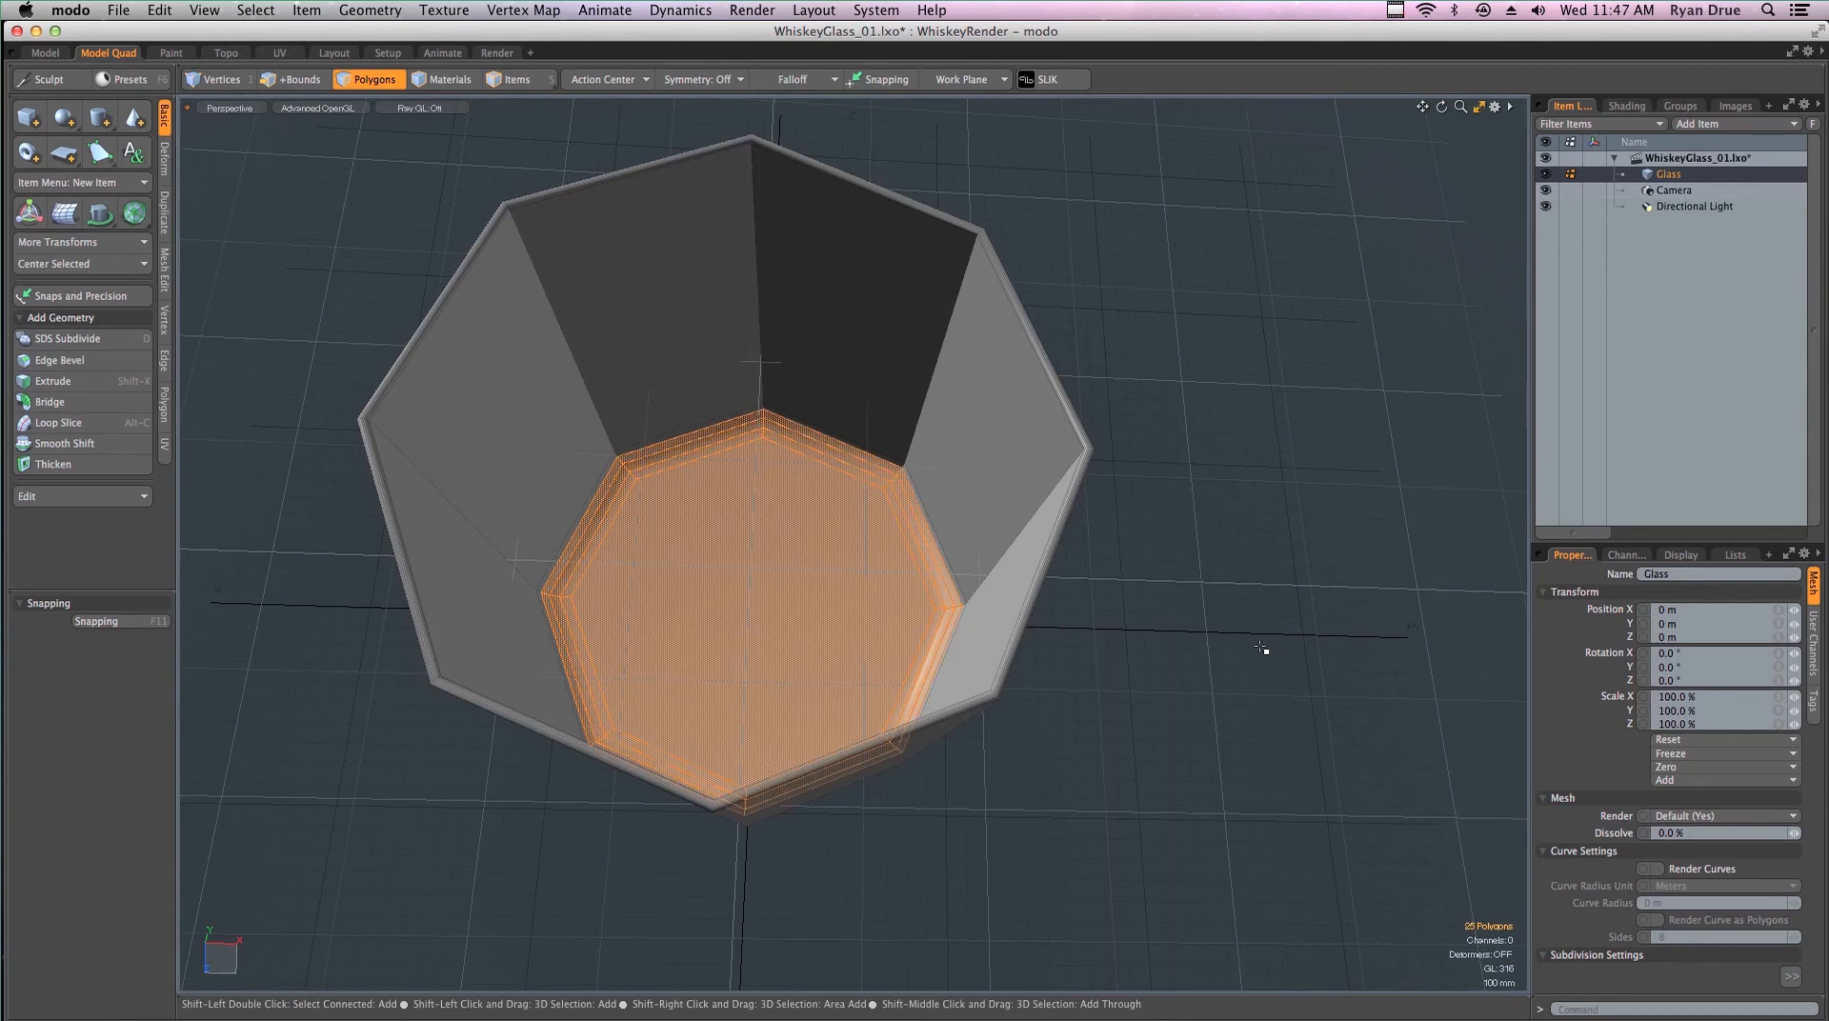
{"action": "key", "text": "shift+Up"}
{"action": "key", "text": "shift+Up"}
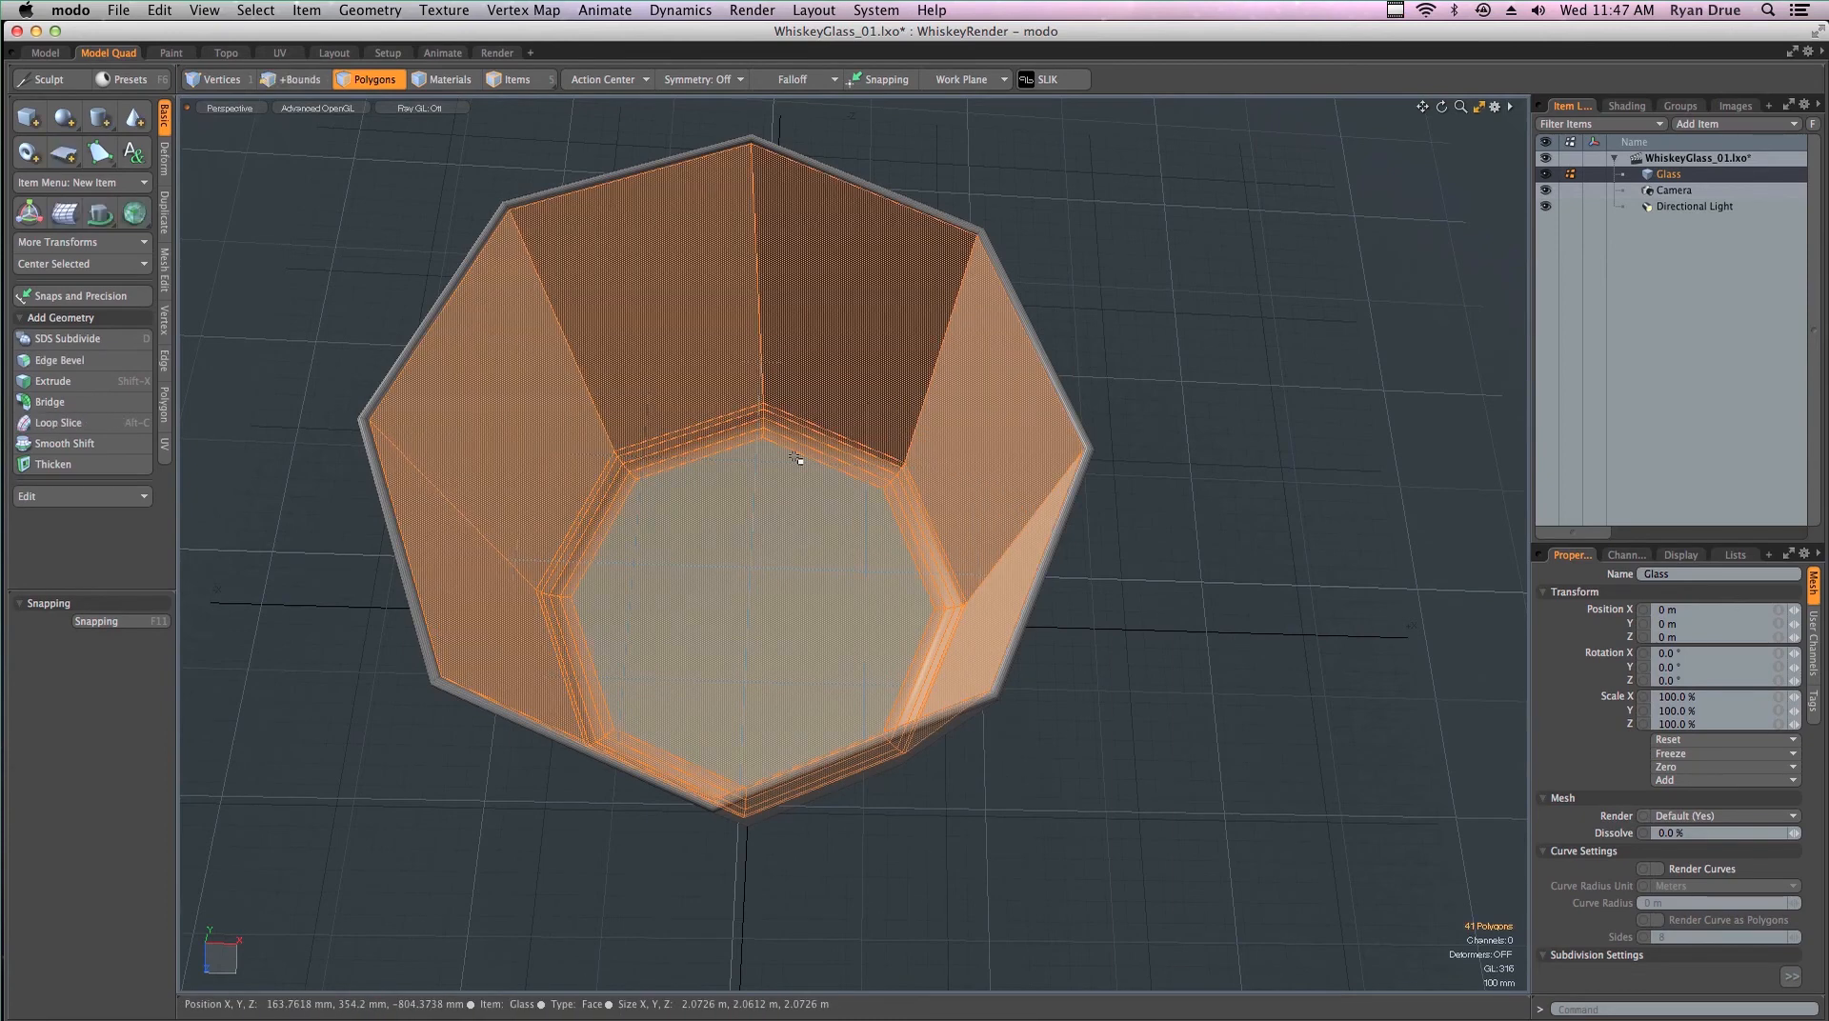
Shrink the selection back to the floor and its narrow surrounding ring, and grow it over the bevel rings and inside walls again
{"action": "key", "text": "shift+Down"}
{"action": "key", "text": "shift+Down"}
{"action": "key", "text": "shift+Down"}
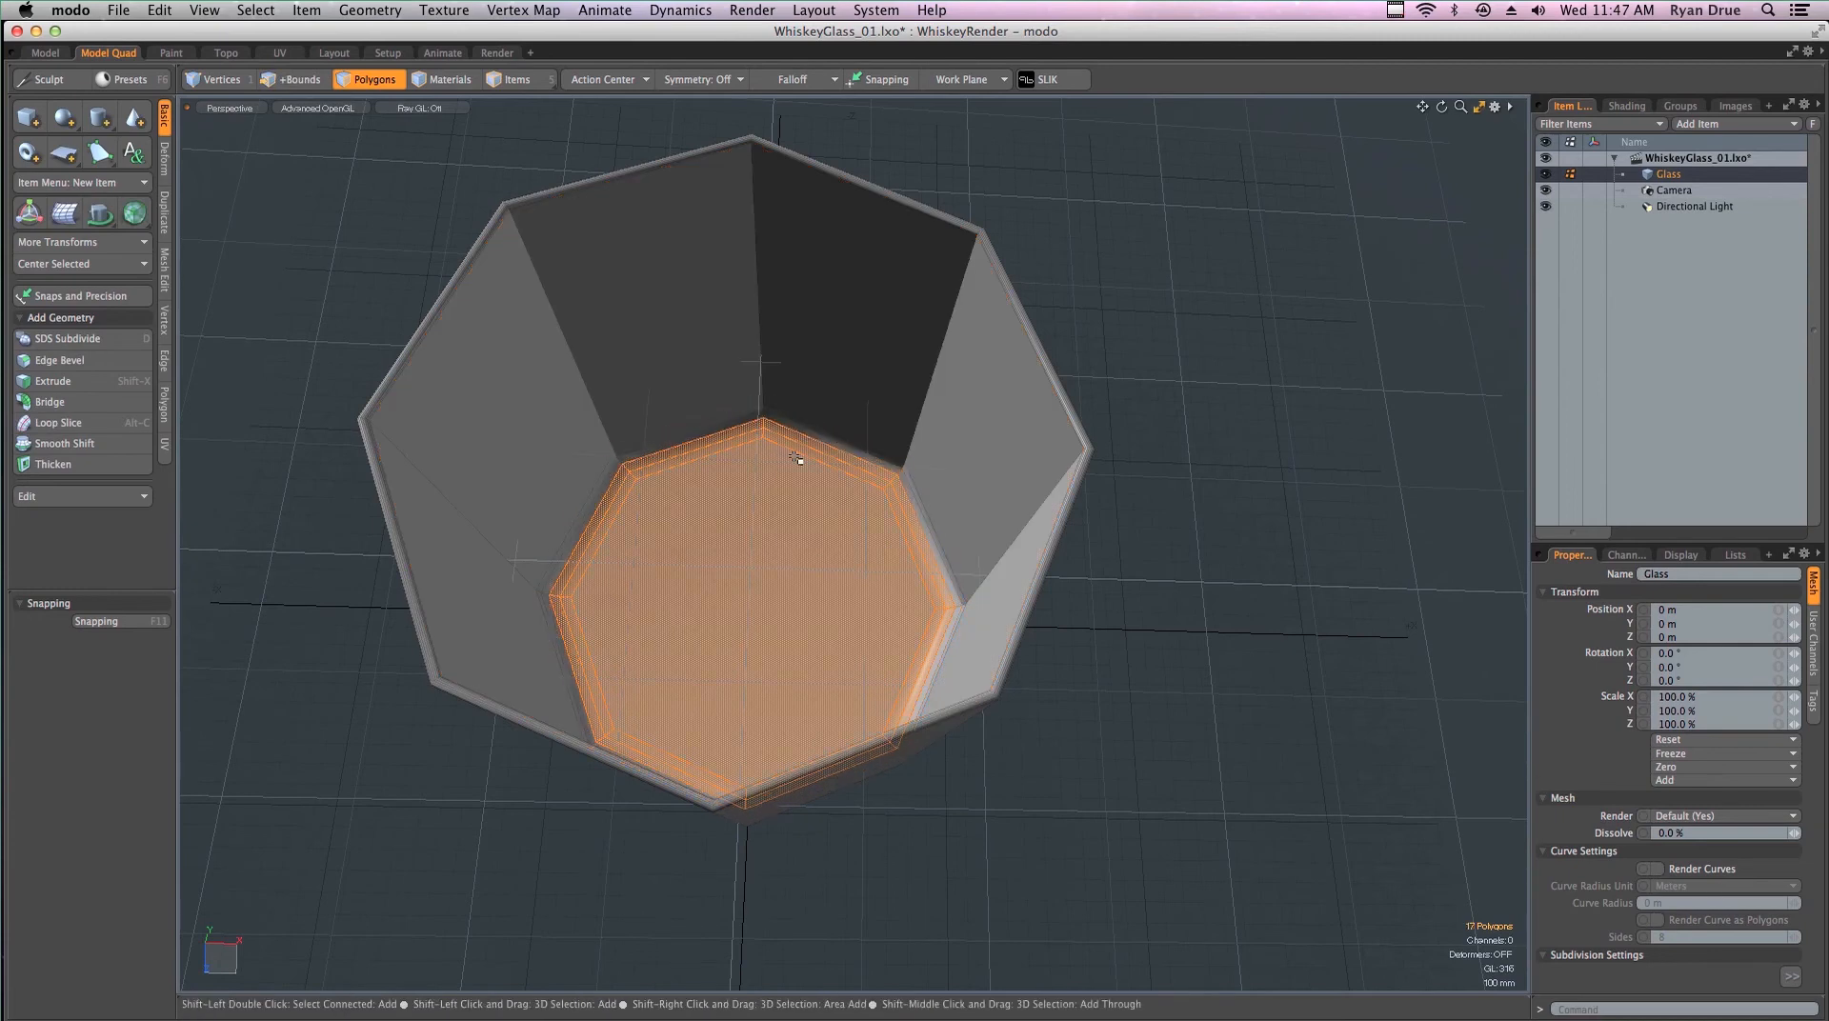
{"action": "key", "text": "shift+Down"}
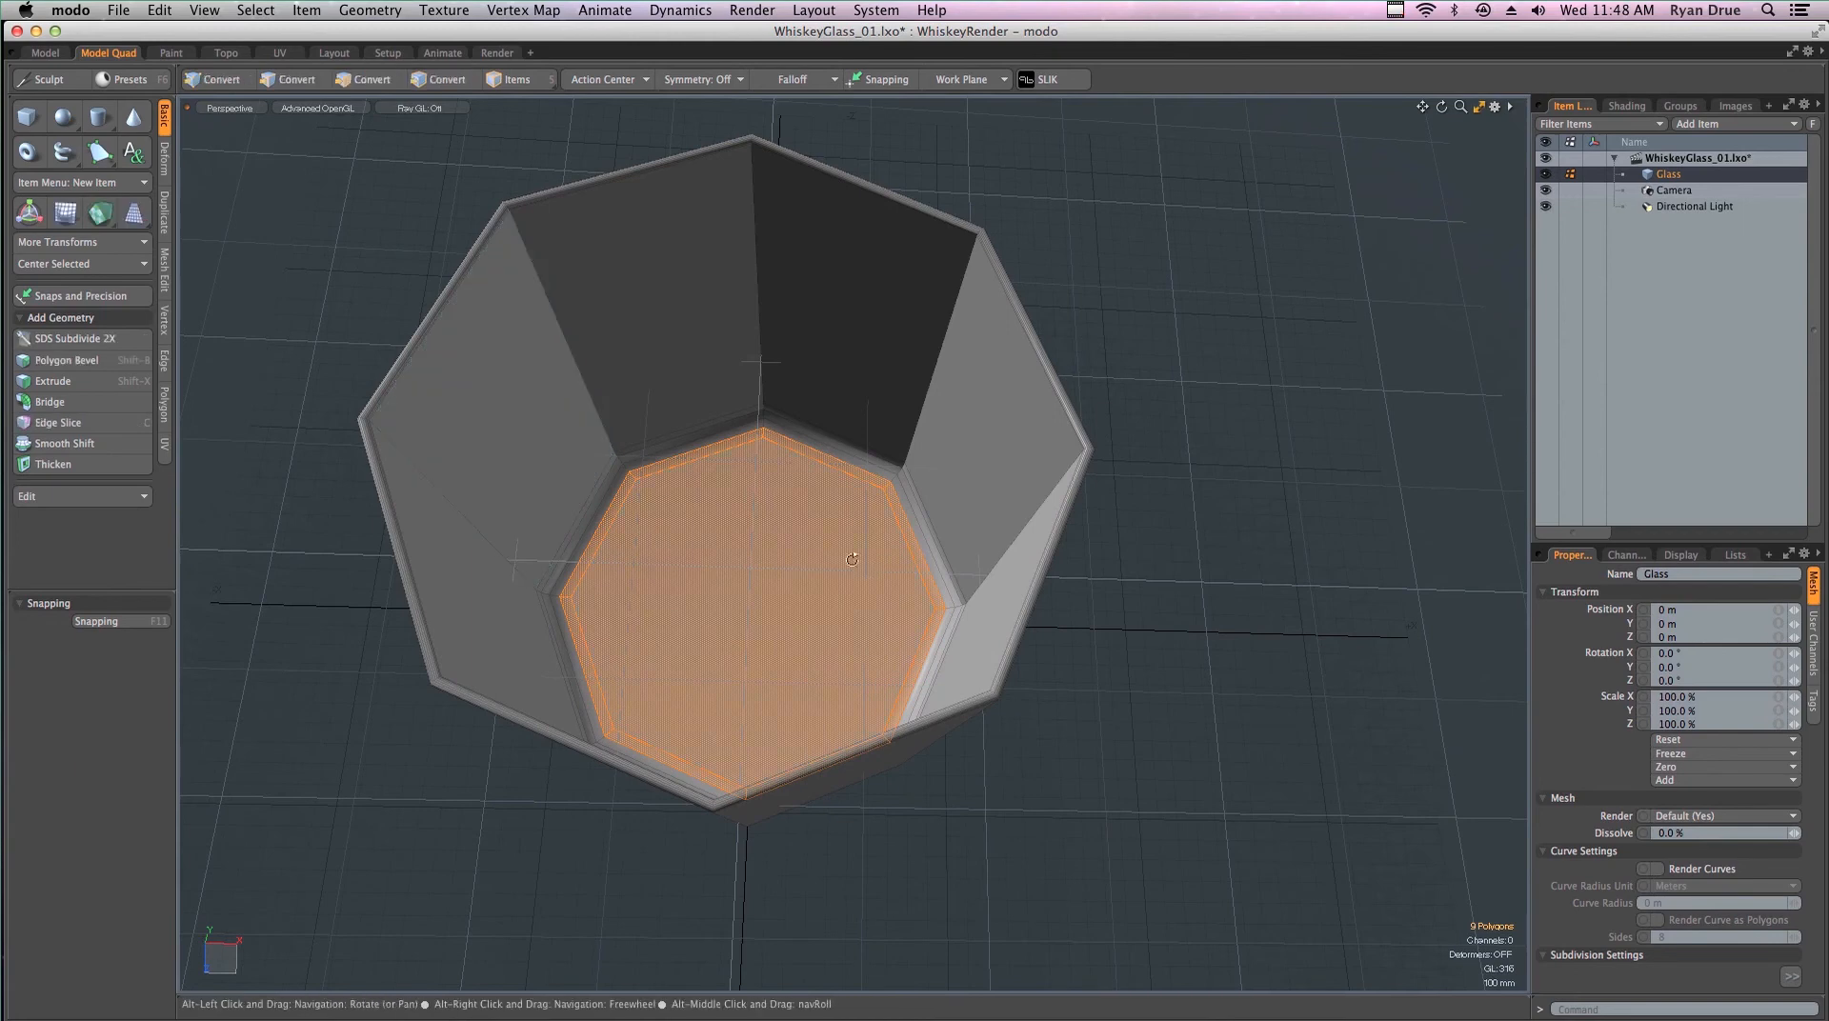
{"action": "left_click_drag", "start_coordinate": [858, 551], "coordinate": [817, 844], "text": "alt"}
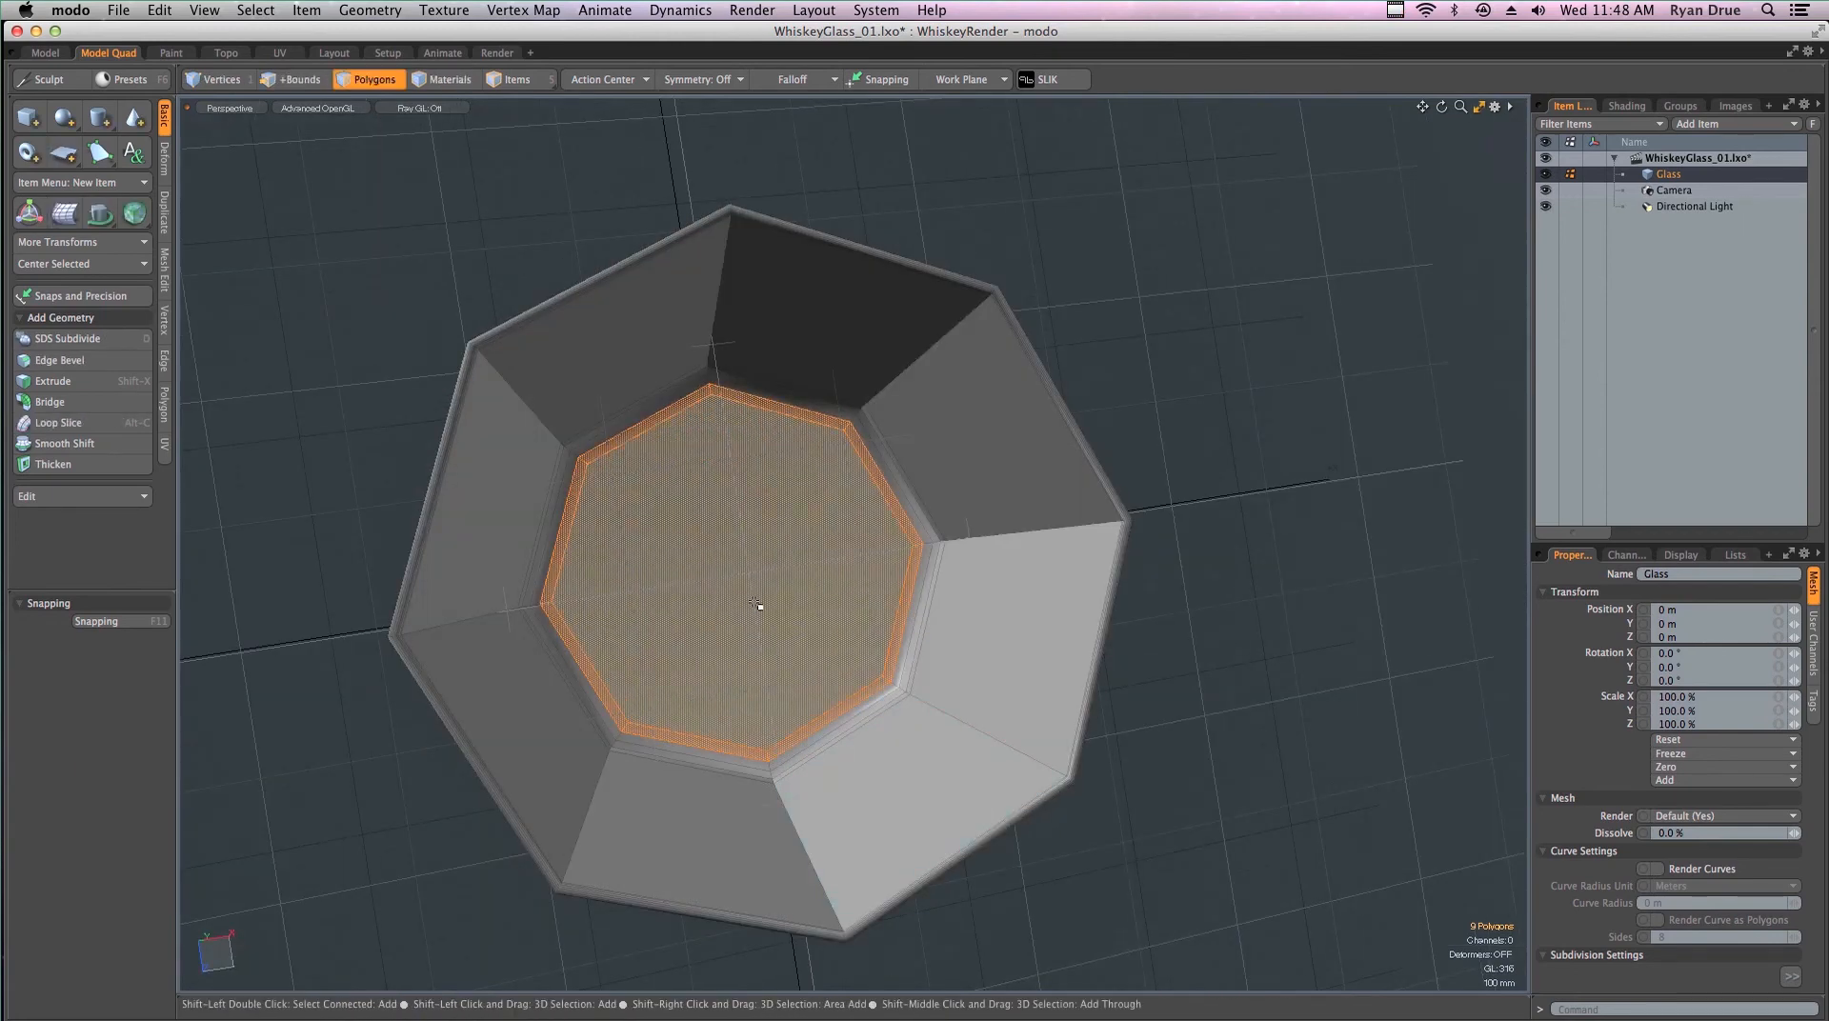
{"action": "key", "text": "shift+Up"}
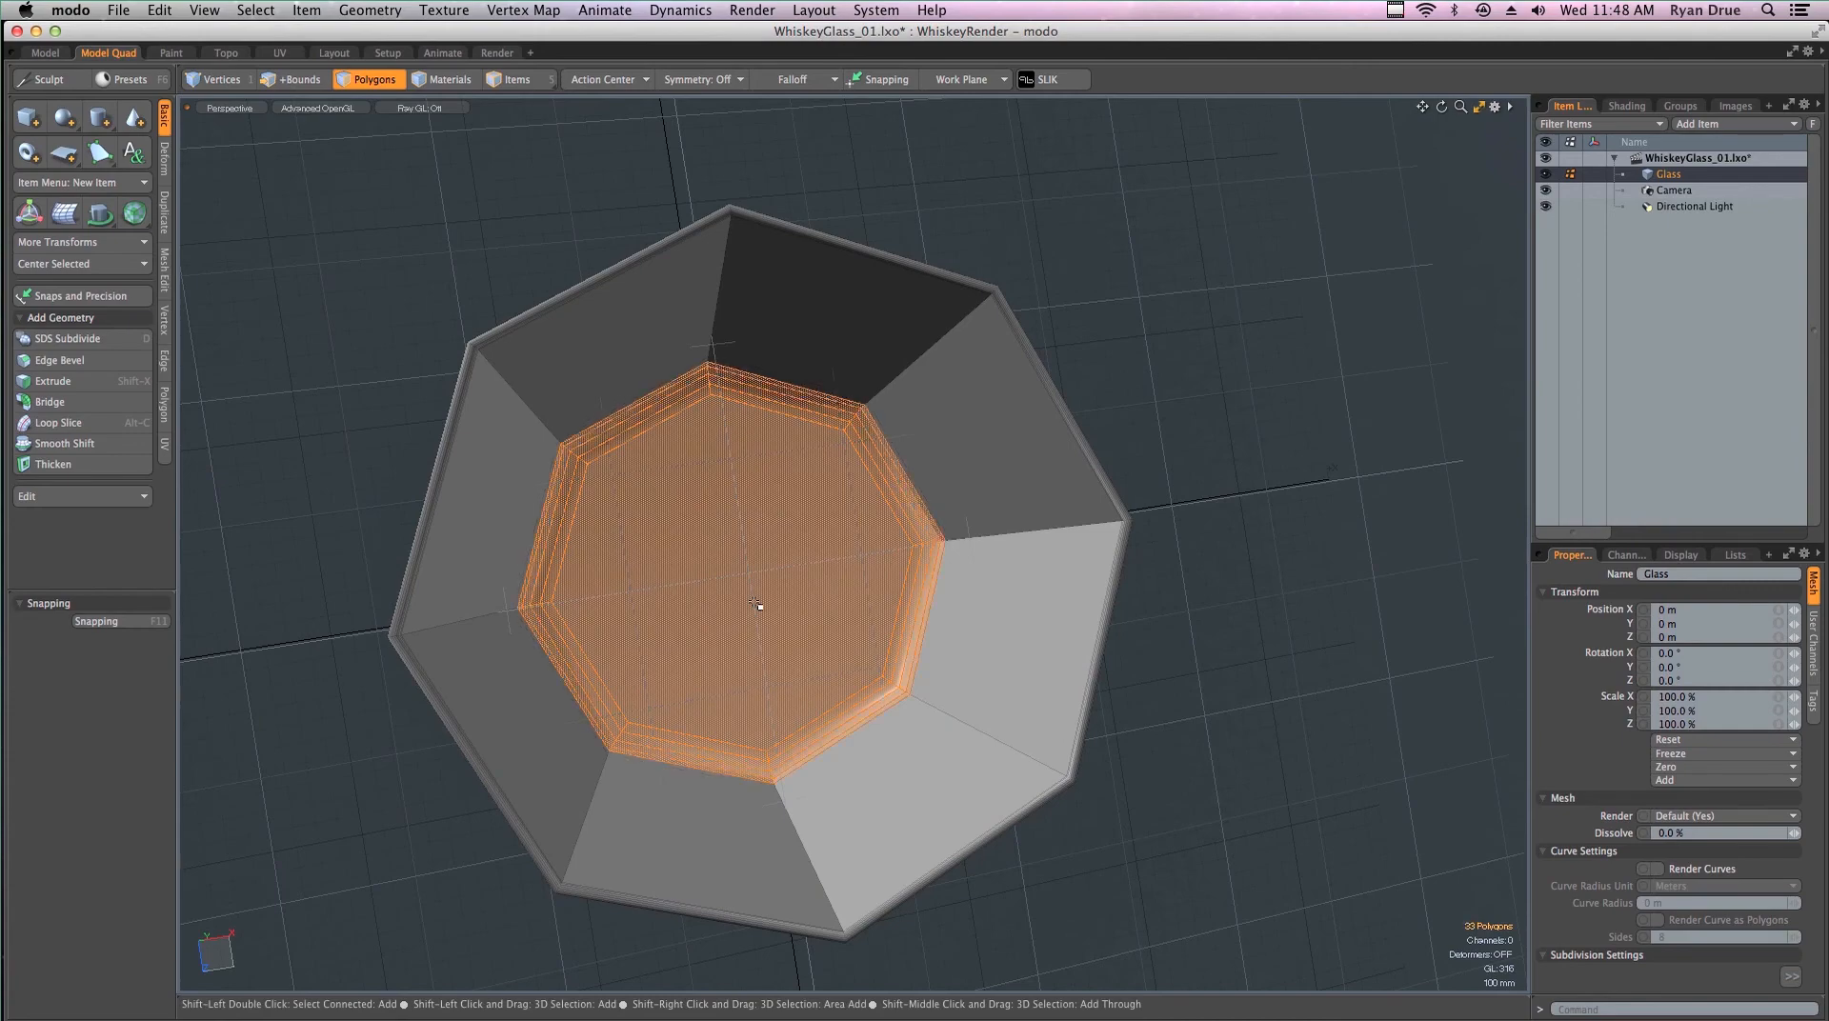
{"action": "key", "text": "shift+Up"}
{"action": "left_click_drag", "start_coordinate": [944, 811], "coordinate": [808, 748], "text": "alt"}
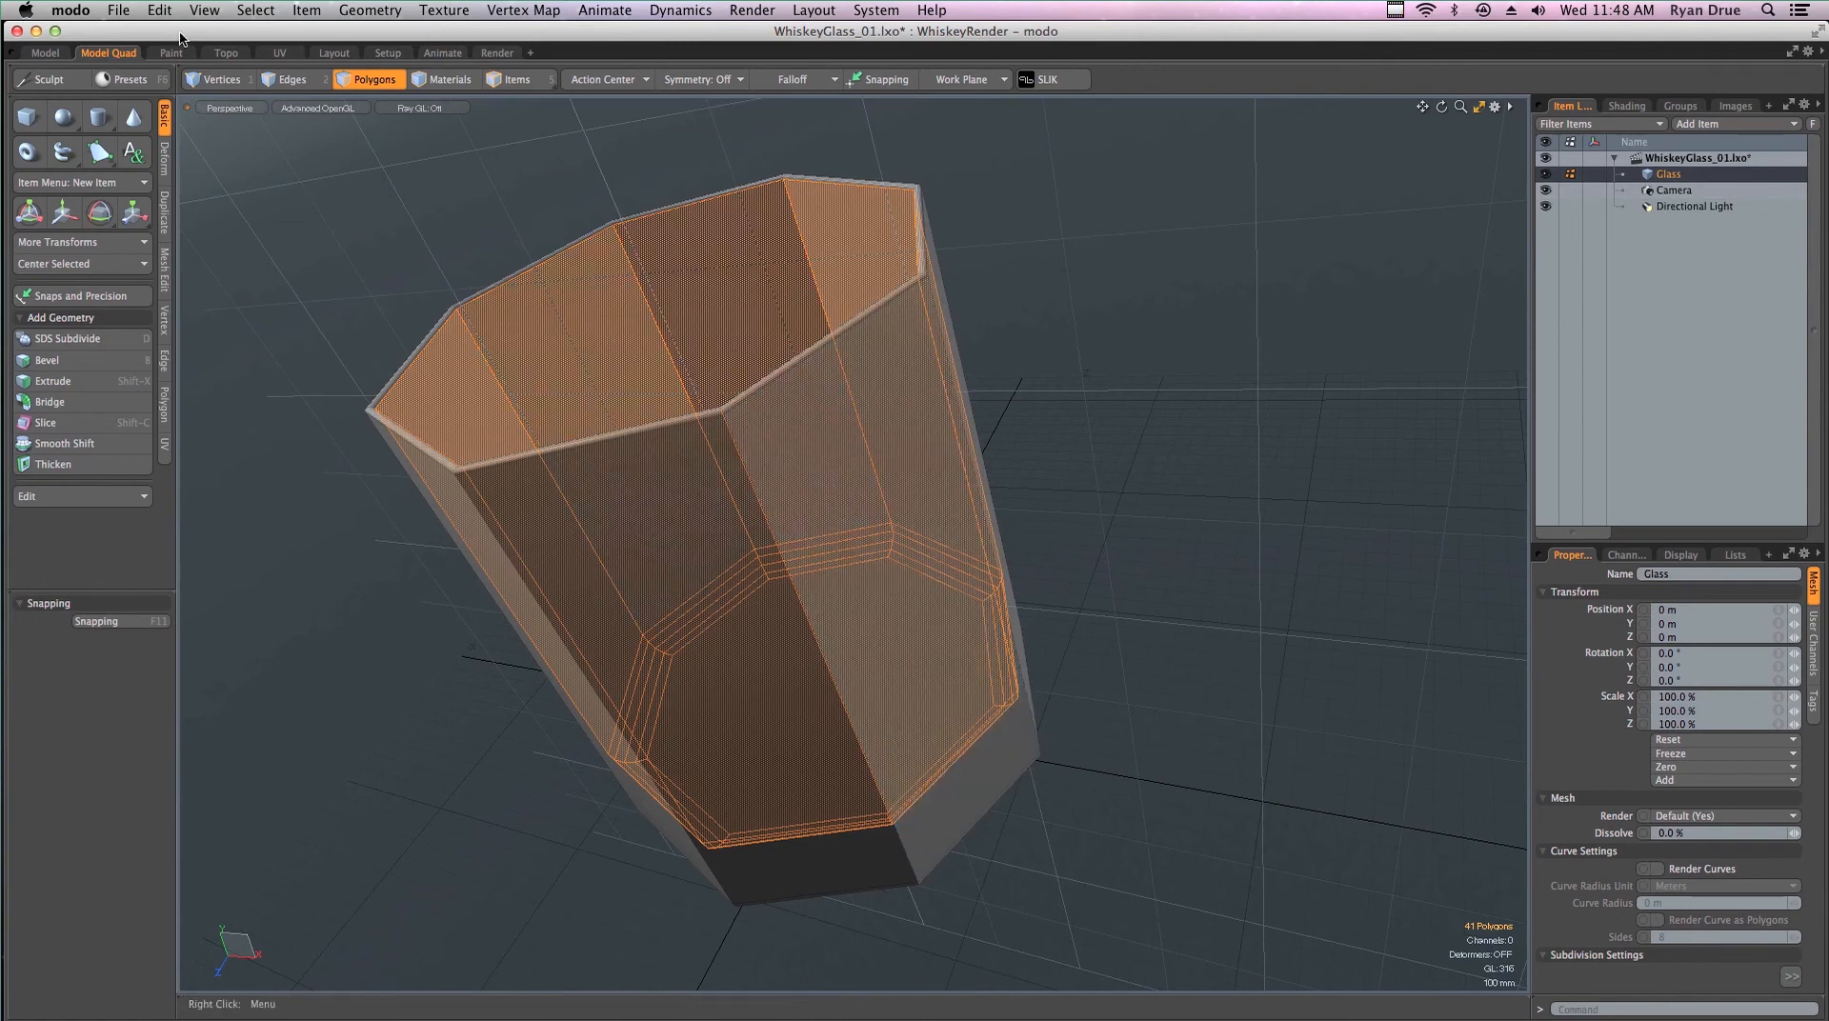
Copy the selected inside polygons of the glass
{"action": "left_click", "coordinate": [160, 12]}
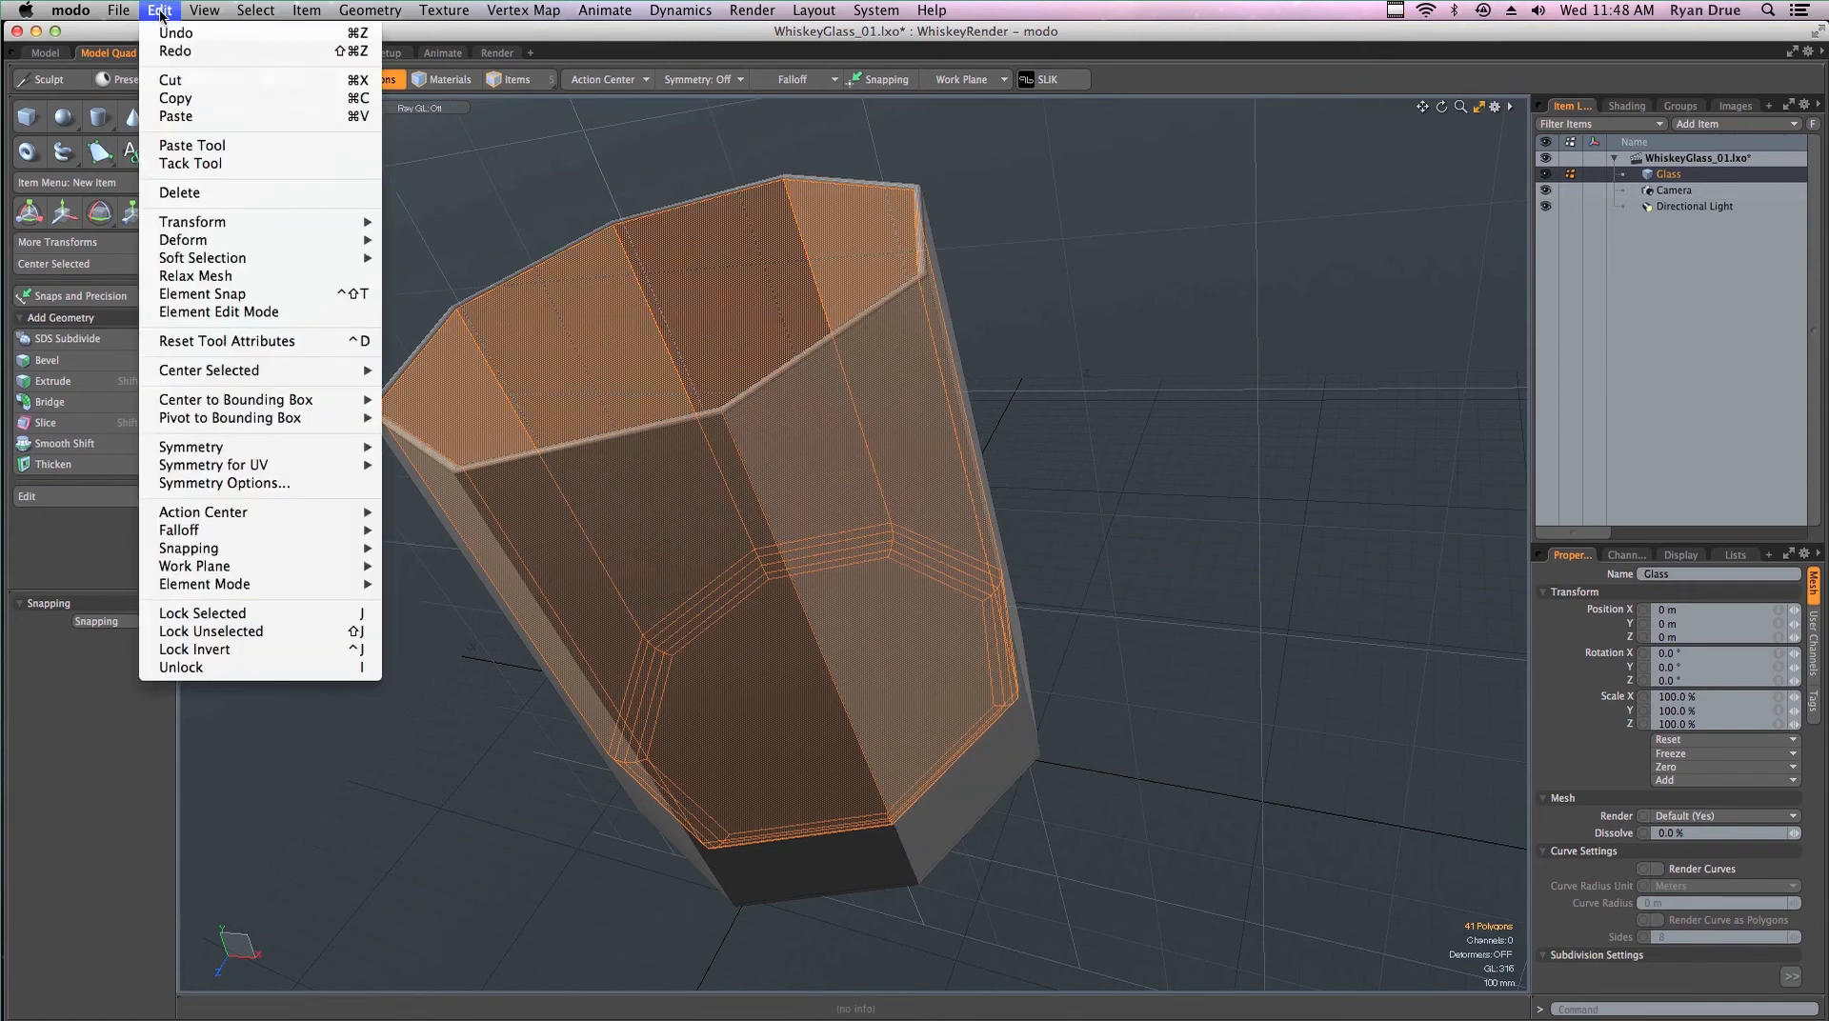
{"action": "left_click", "coordinate": [213, 100]}
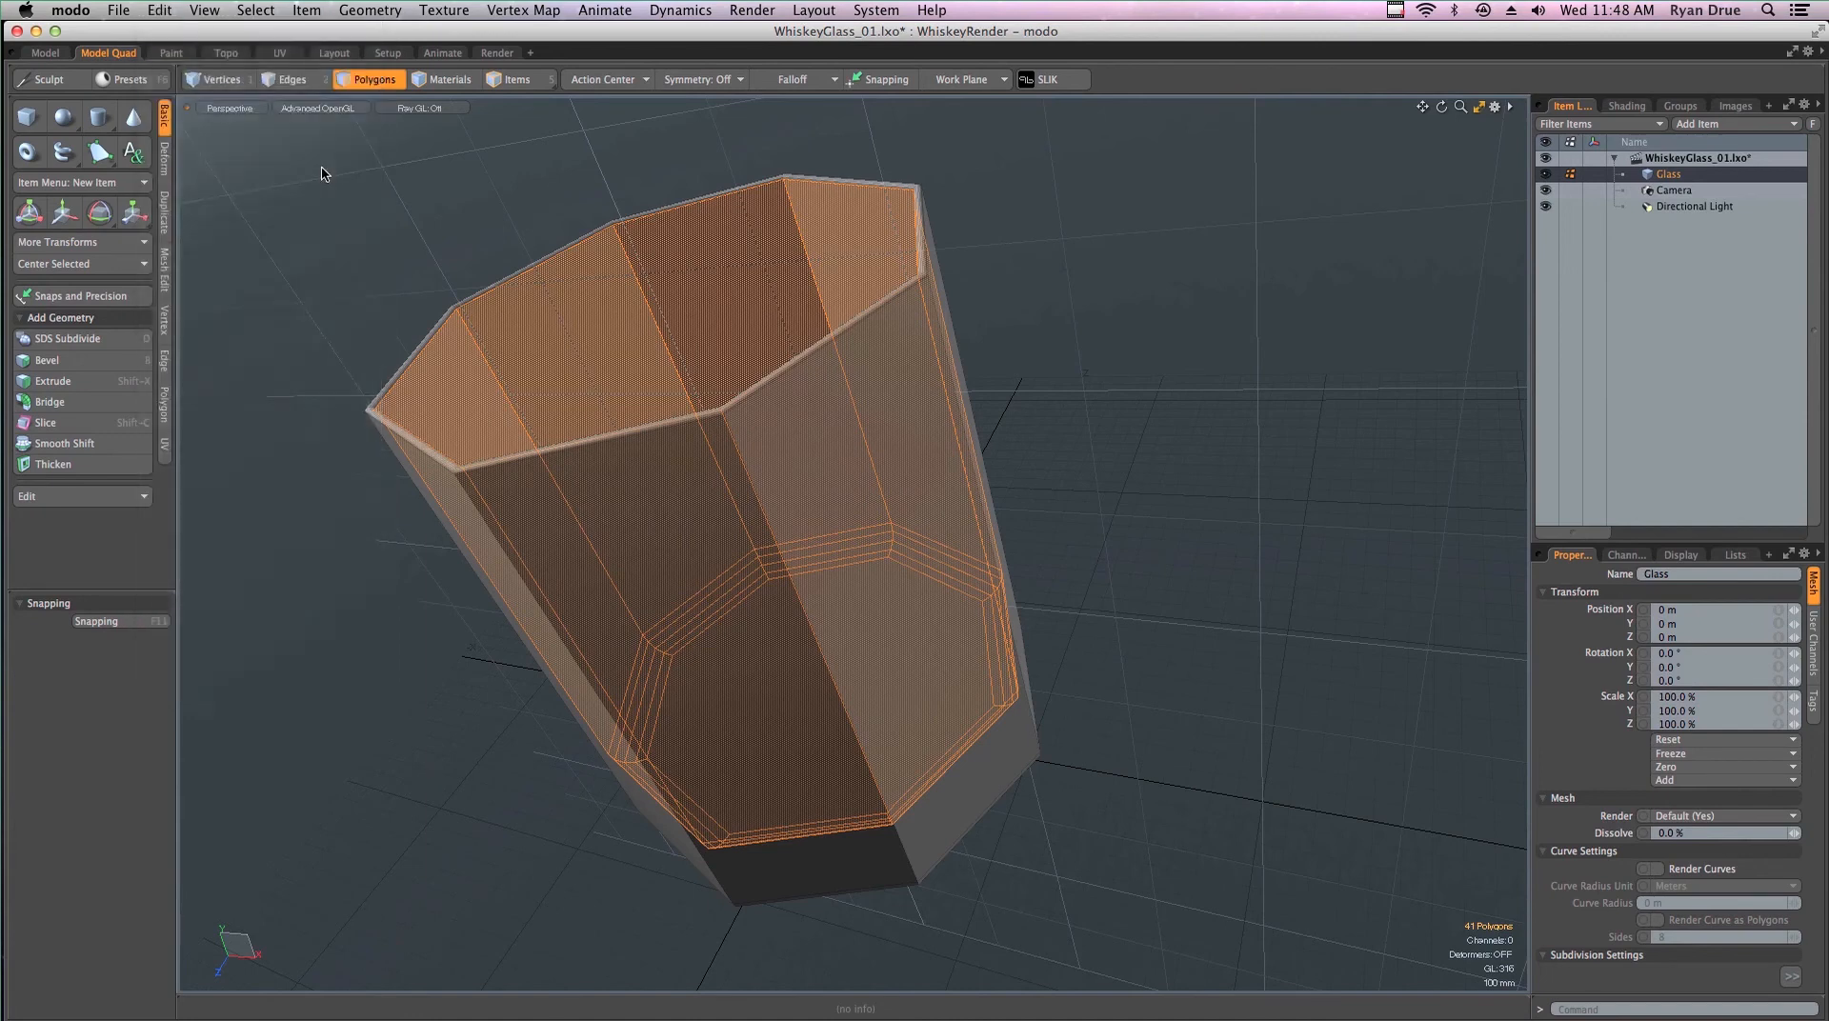
{"action": "right_click", "coordinate": [742, 264]}
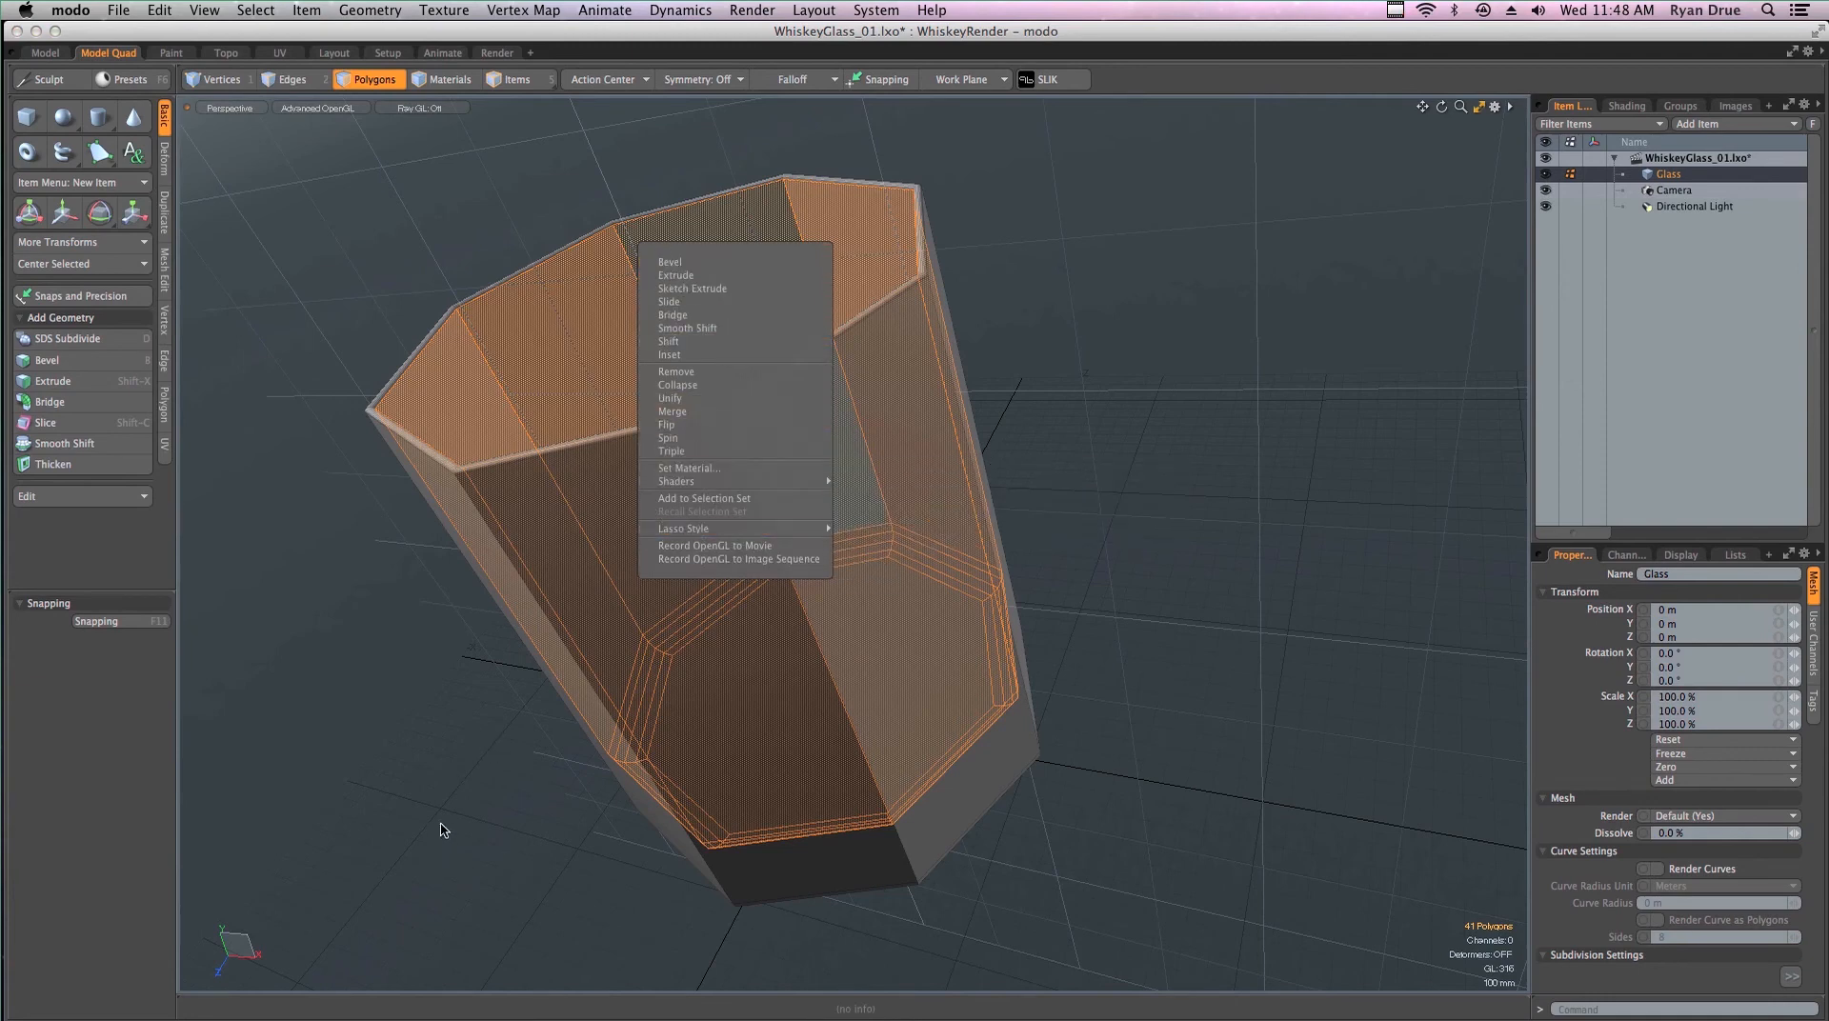
{"action": "left_click", "coordinate": [468, 819]}
{"action": "left_click_drag", "start_coordinate": [602, 523], "coordinate": [672, 582], "text": "alt"}
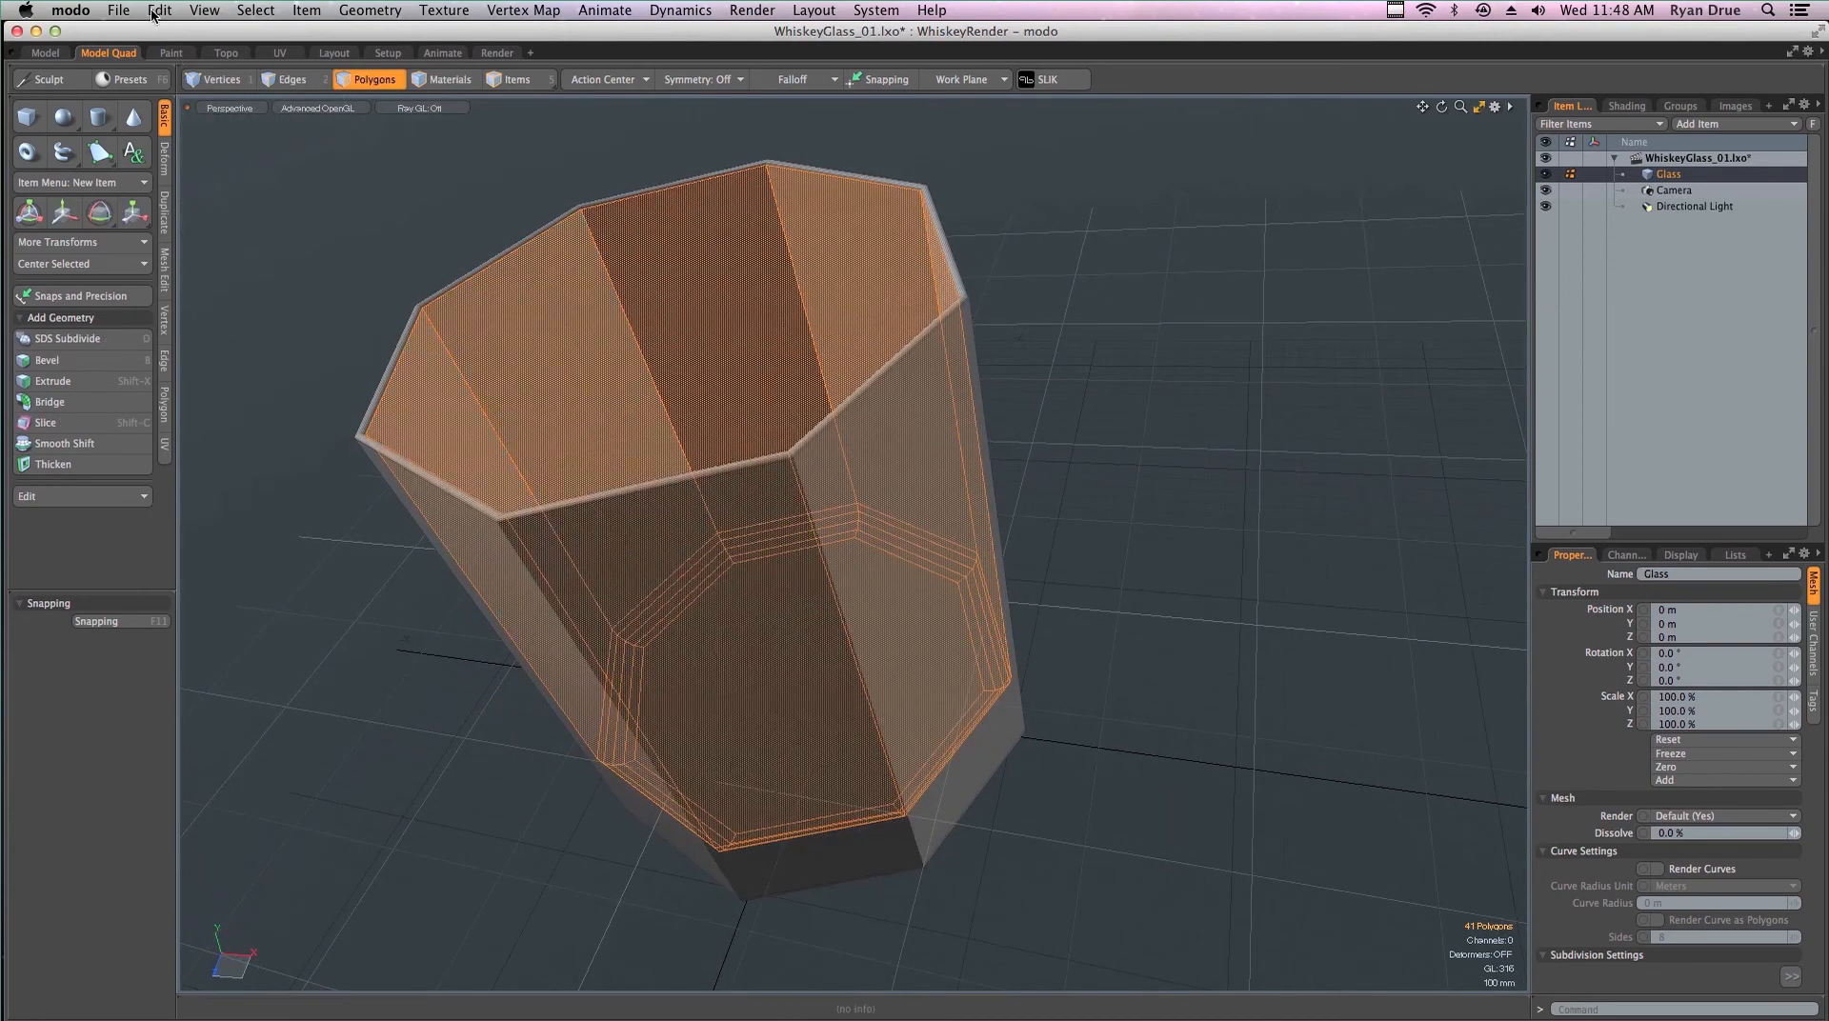
{"action": "left_click_drag", "start_coordinate": [664, 541], "coordinate": [873, 610], "text": "alt"}
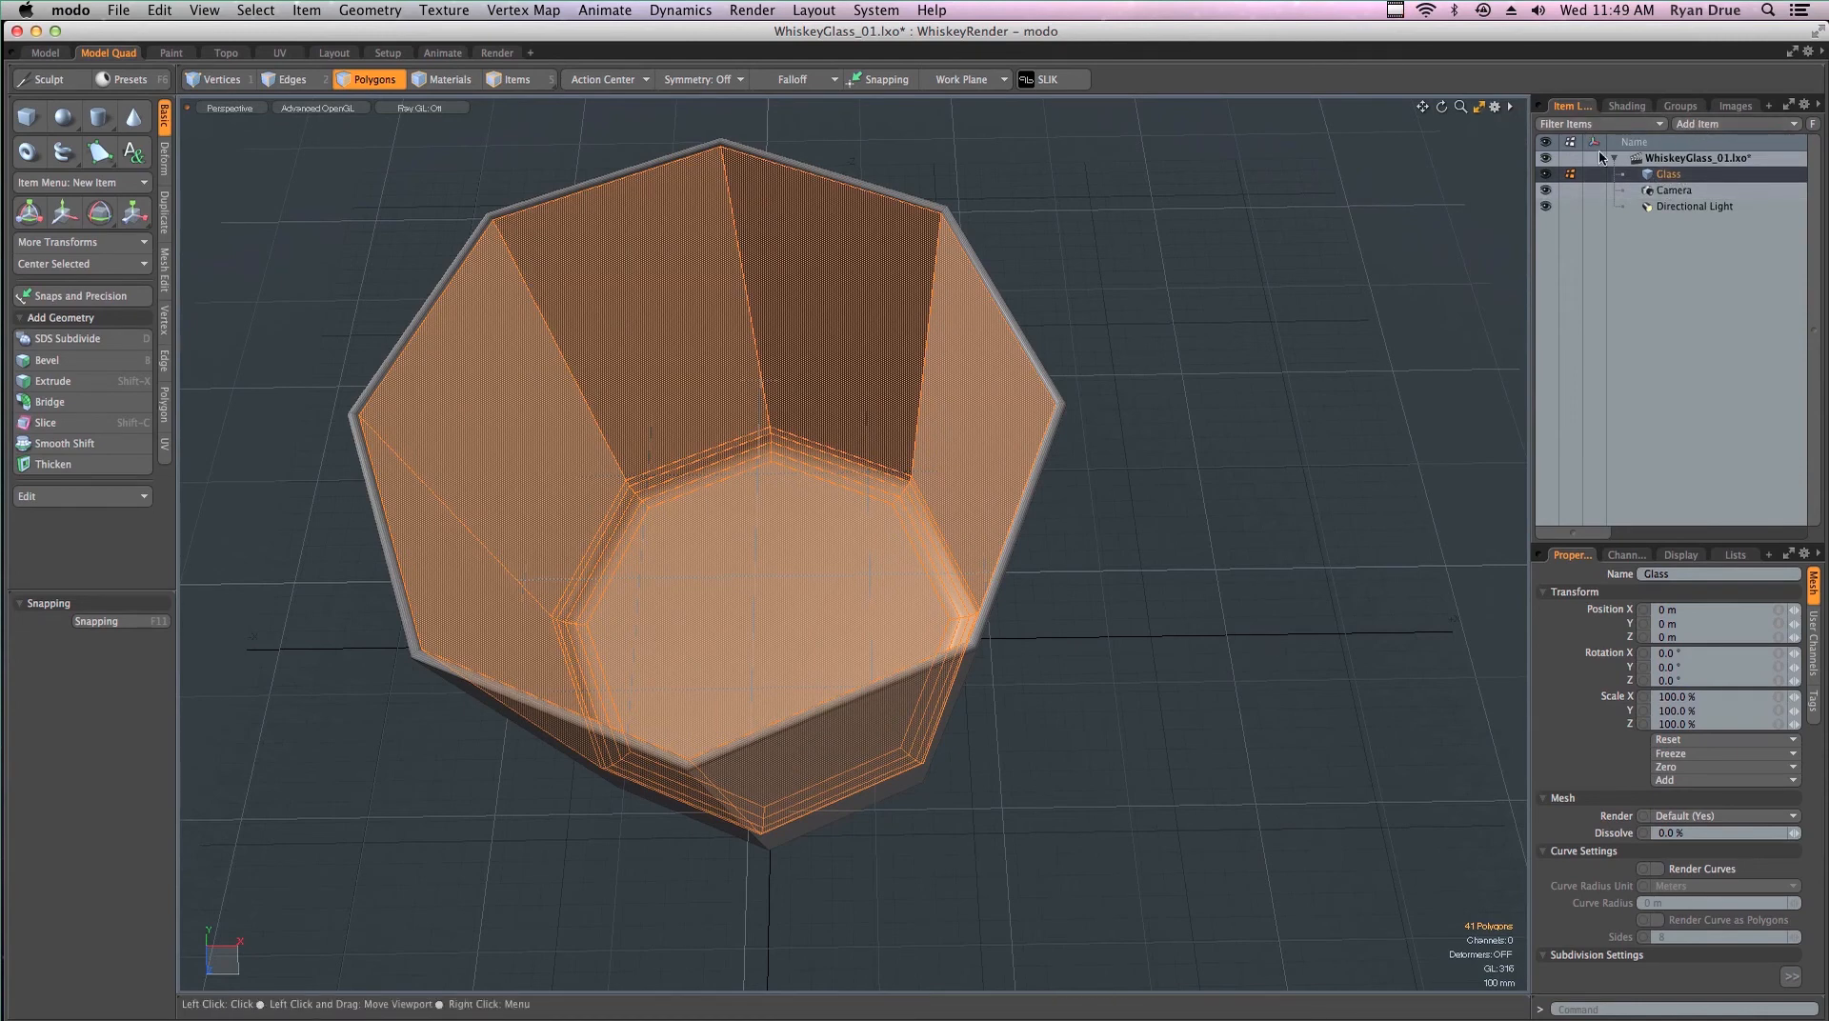
Add a new mesh item, paste the copied inside polygons into it, and compare it with the Glass item
{"action": "left_click", "coordinate": [1704, 126]}
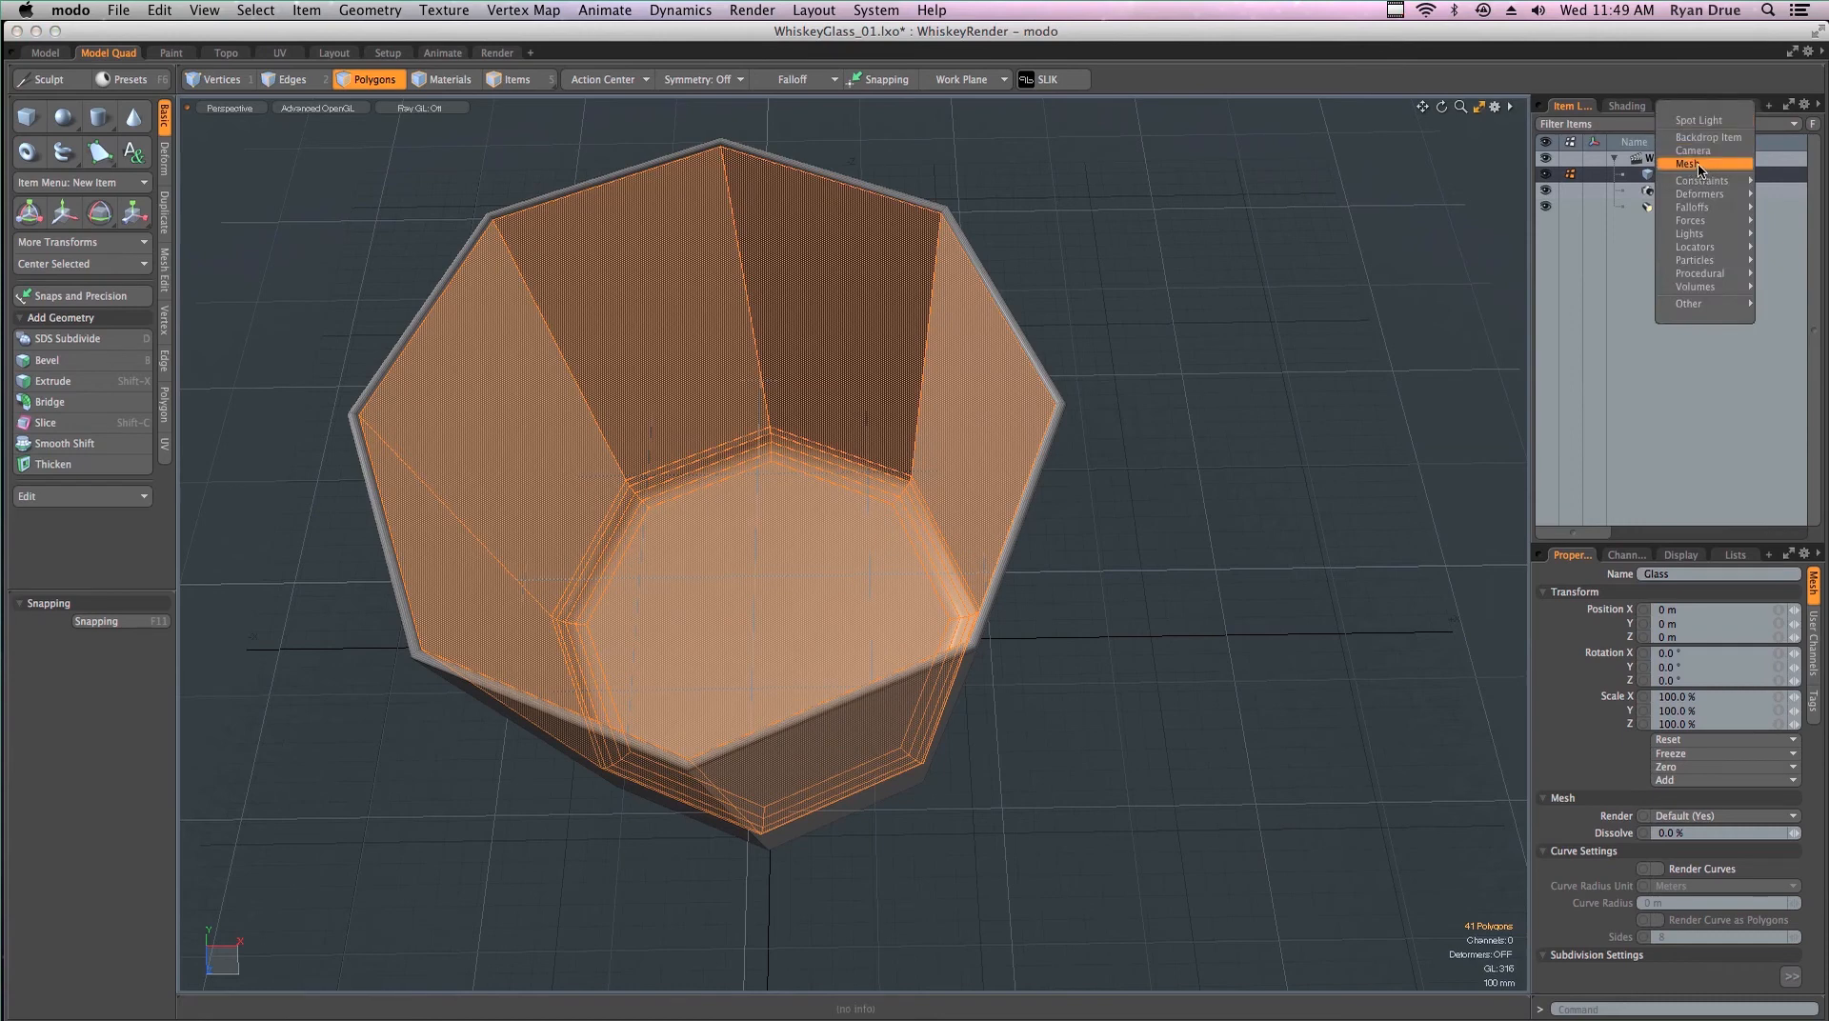
{"action": "left_click", "coordinate": [1702, 165]}
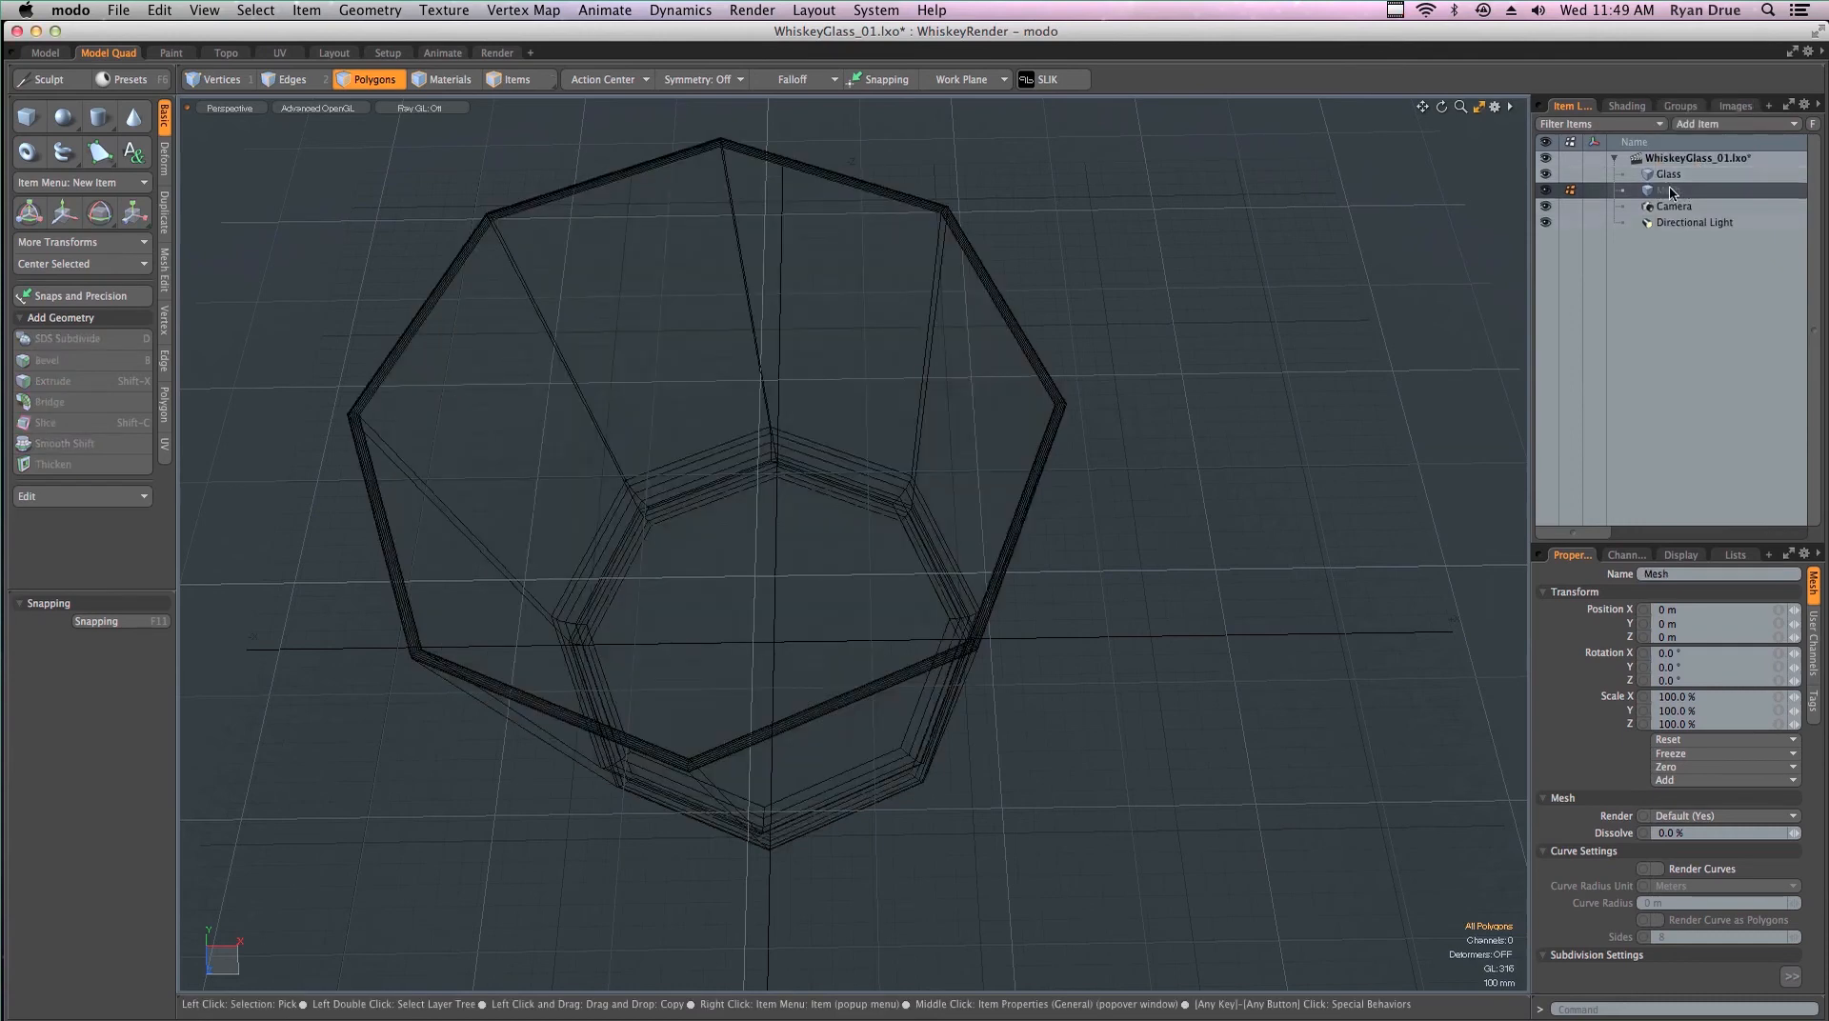
{"action": "left_click_drag", "start_coordinate": [938, 805], "coordinate": [838, 573], "text": "alt"}
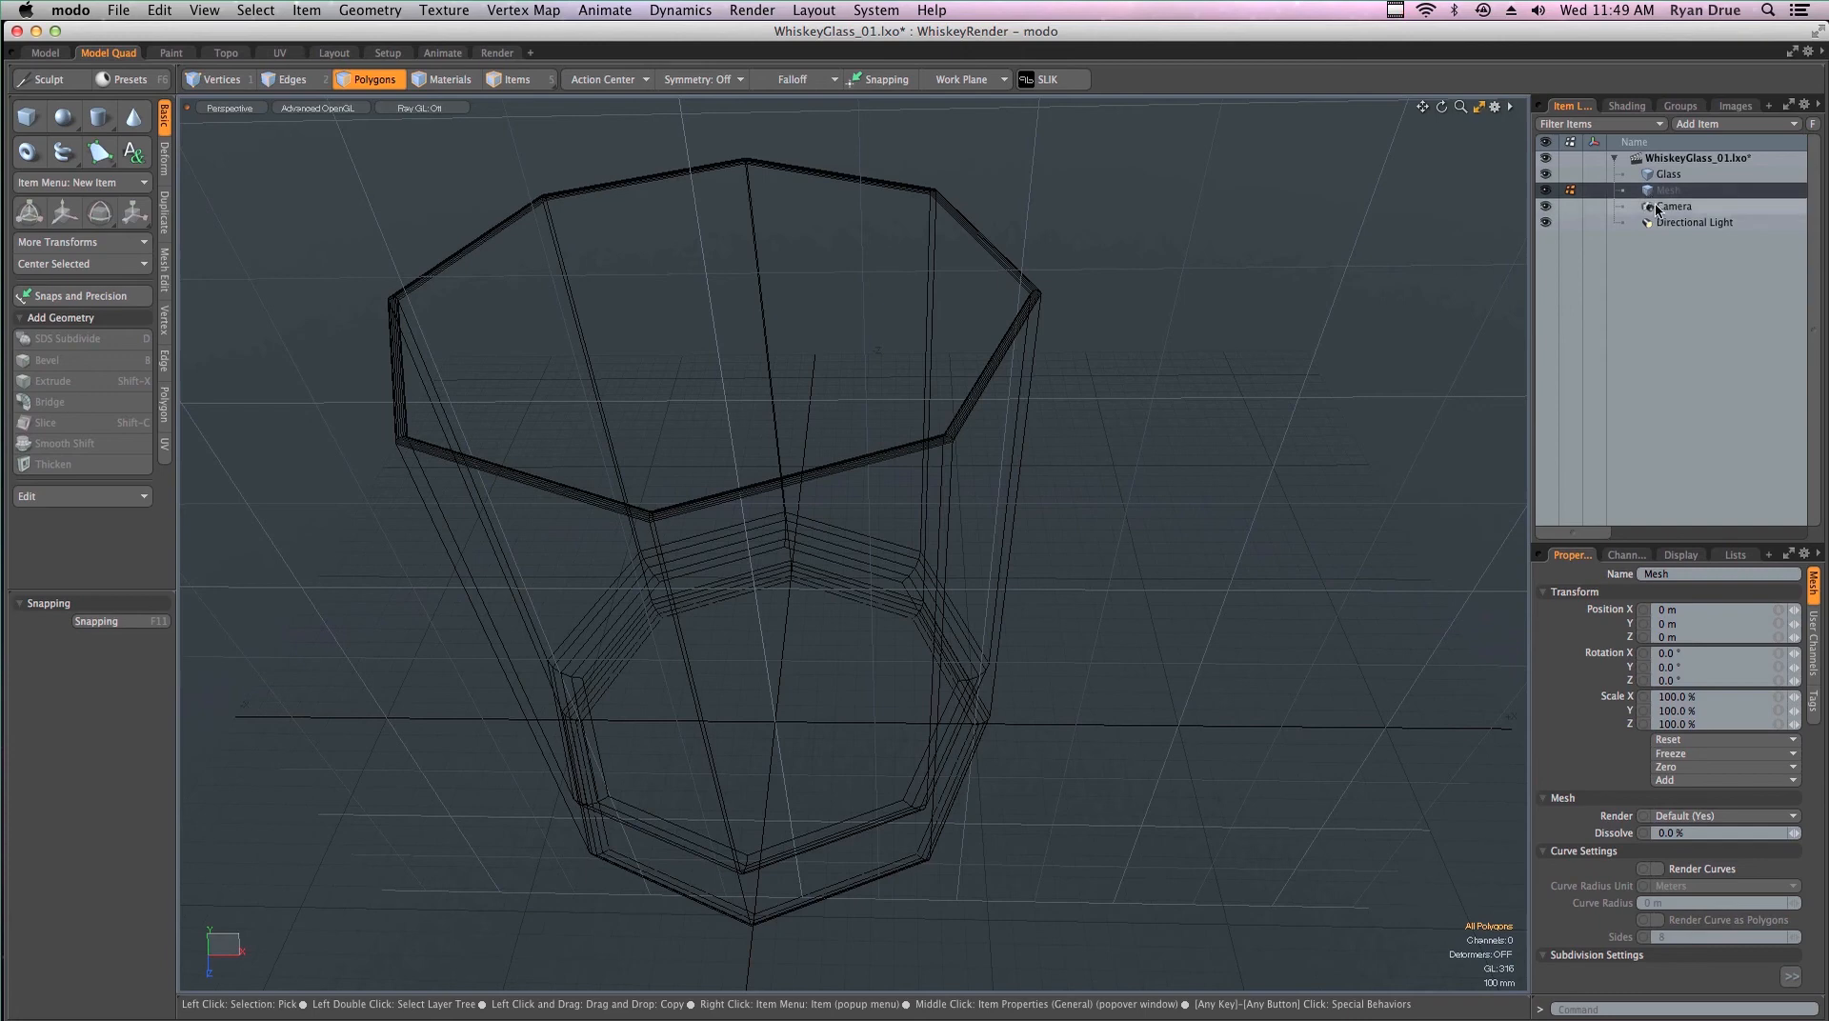
{"action": "key", "text": "super+v"}
{"action": "left_click_drag", "start_coordinate": [1314, 441], "coordinate": [1184, 294], "text": "alt"}
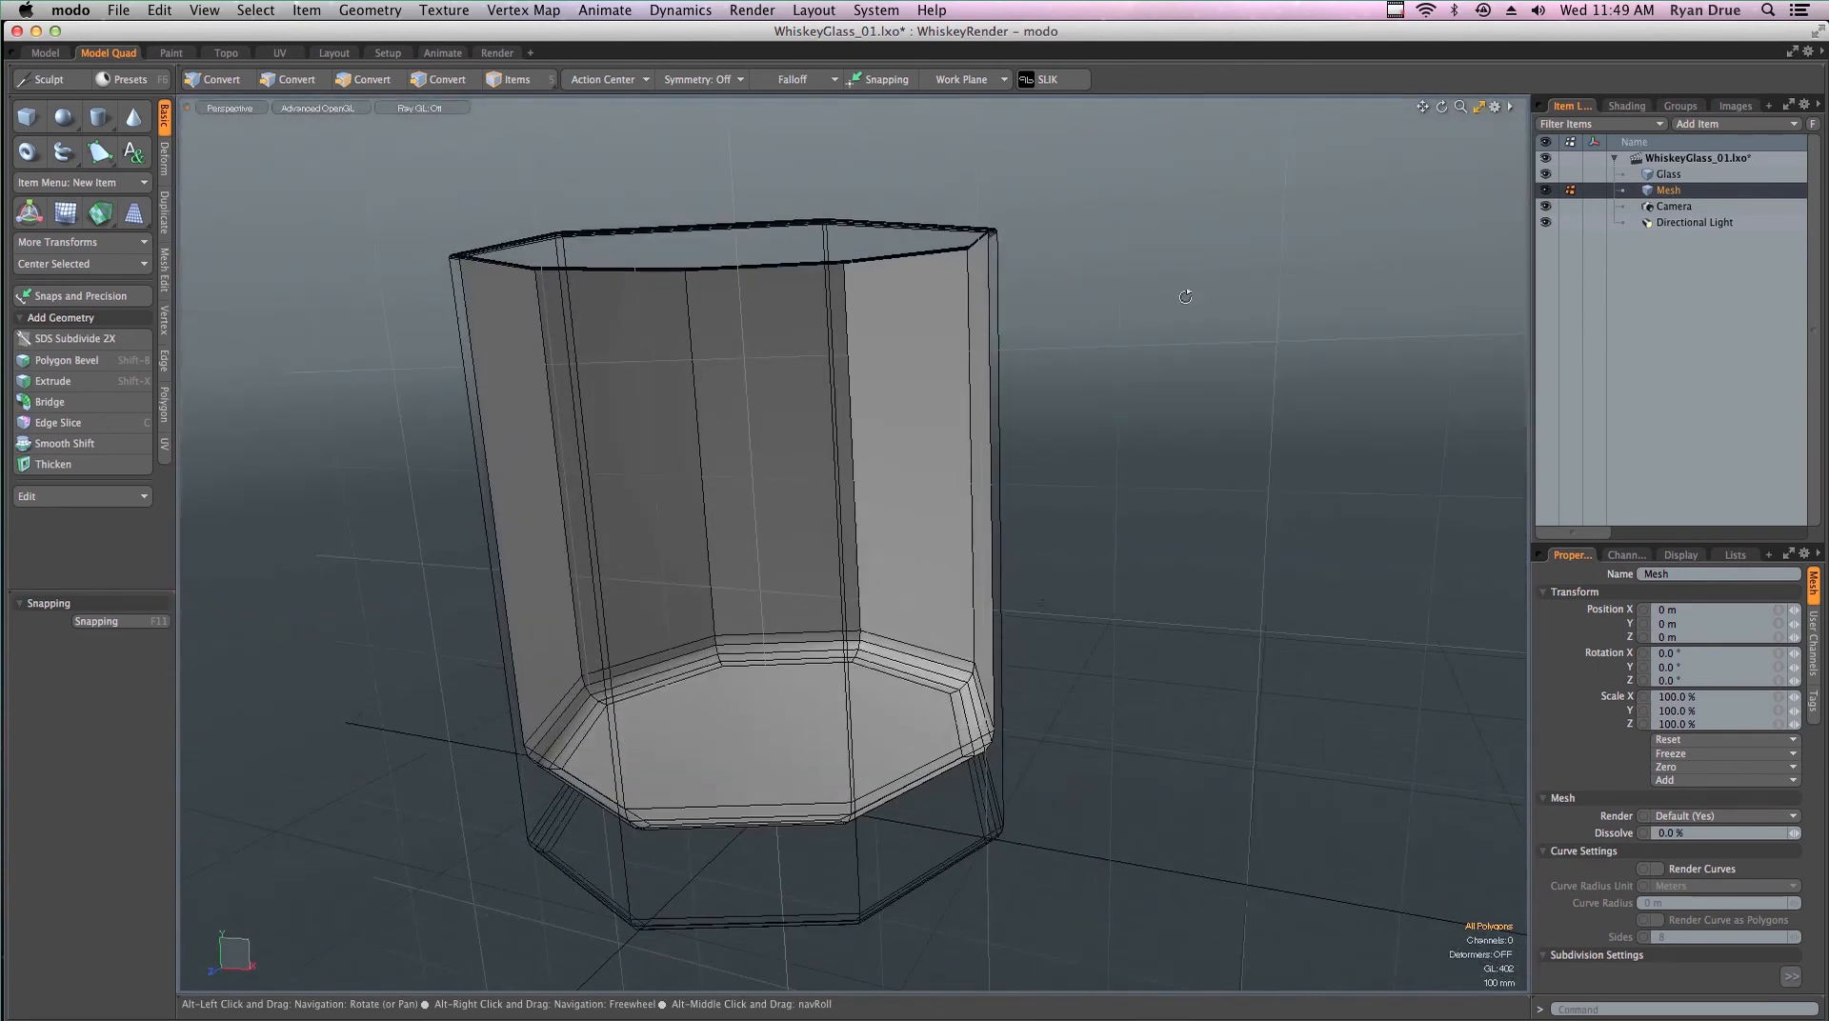
{"action": "left_click", "coordinate": [1674, 175]}
{"action": "mouse_move", "coordinate": [1474, 269]}
{"action": "left_mouse_down", "text": "alt"}
{"action": "mouse_move", "coordinate": [861, 555]}
{"action": "mouse_move", "coordinate": [861, 650]}
{"action": "mouse_move", "coordinate": [929, 755]}
{"action": "left_mouse_up", "text": "alt"}
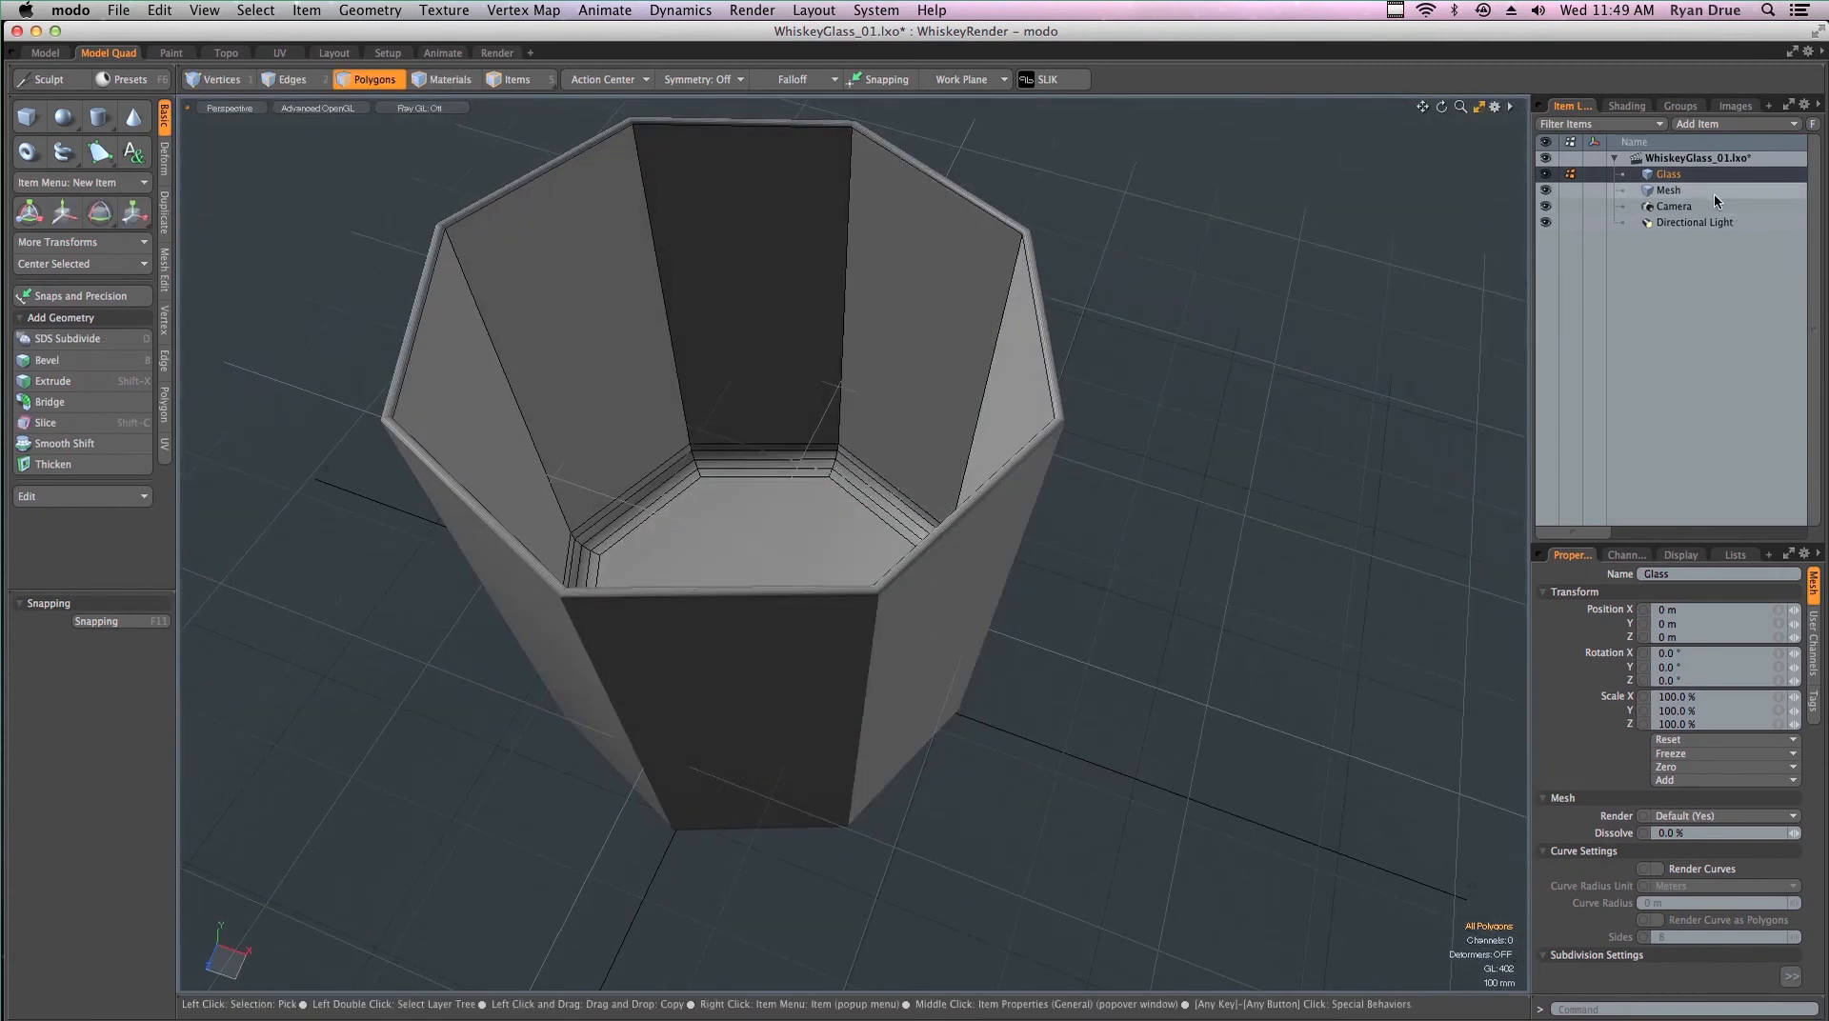
Rename the new mesh item as Whiskey and save the scene
{"action": "left_click", "coordinate": [1673, 192]}
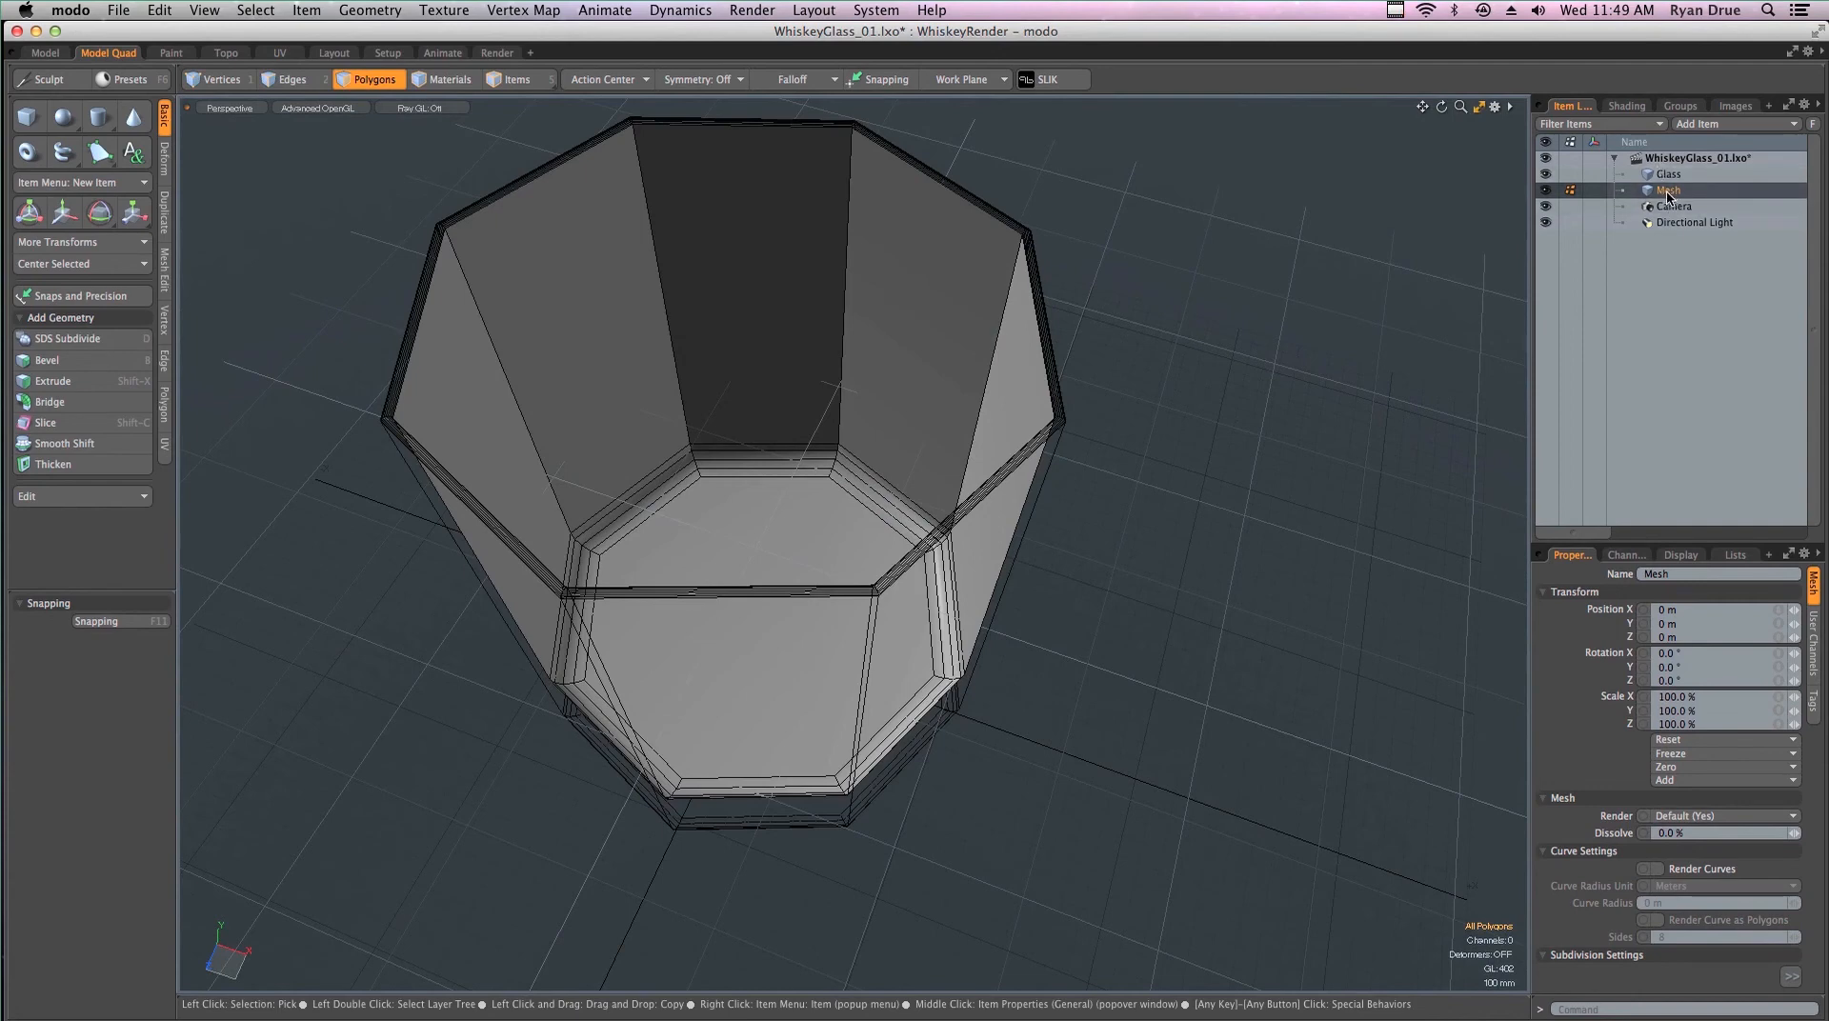
{"action": "double_click", "coordinate": [1667, 193]}
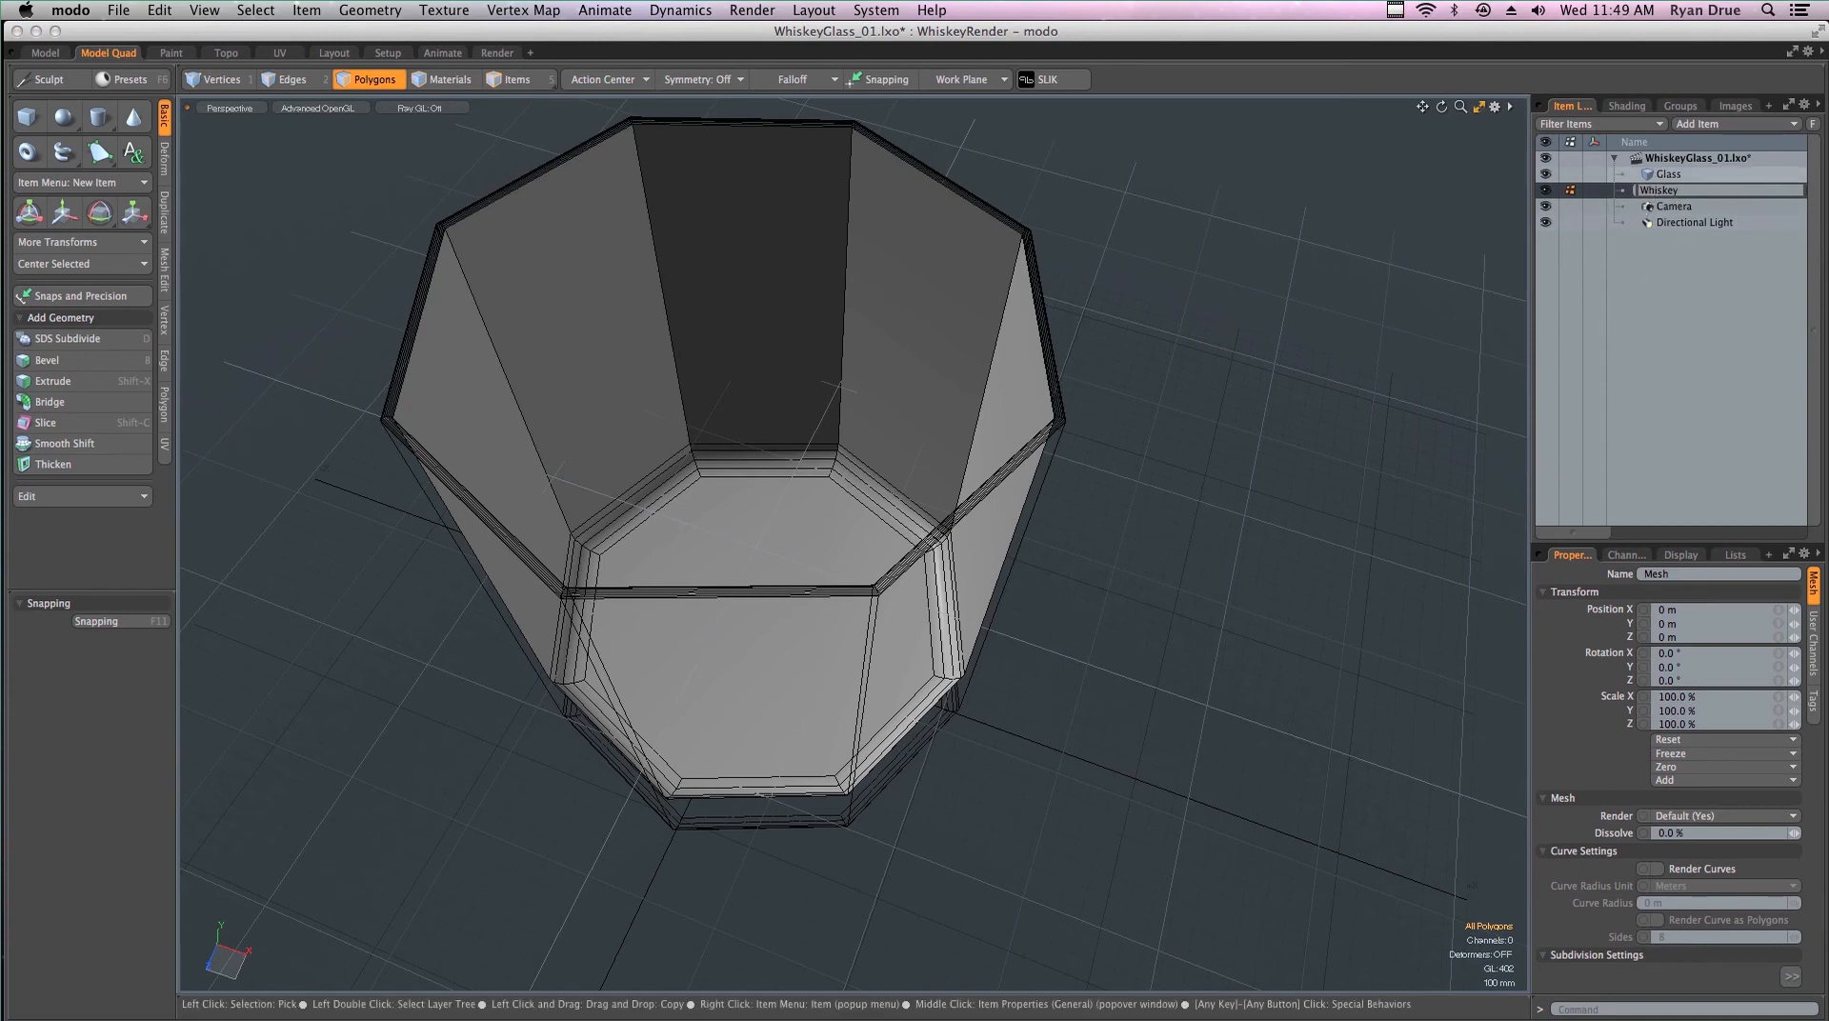
{"action": "key", "text": "Return"}
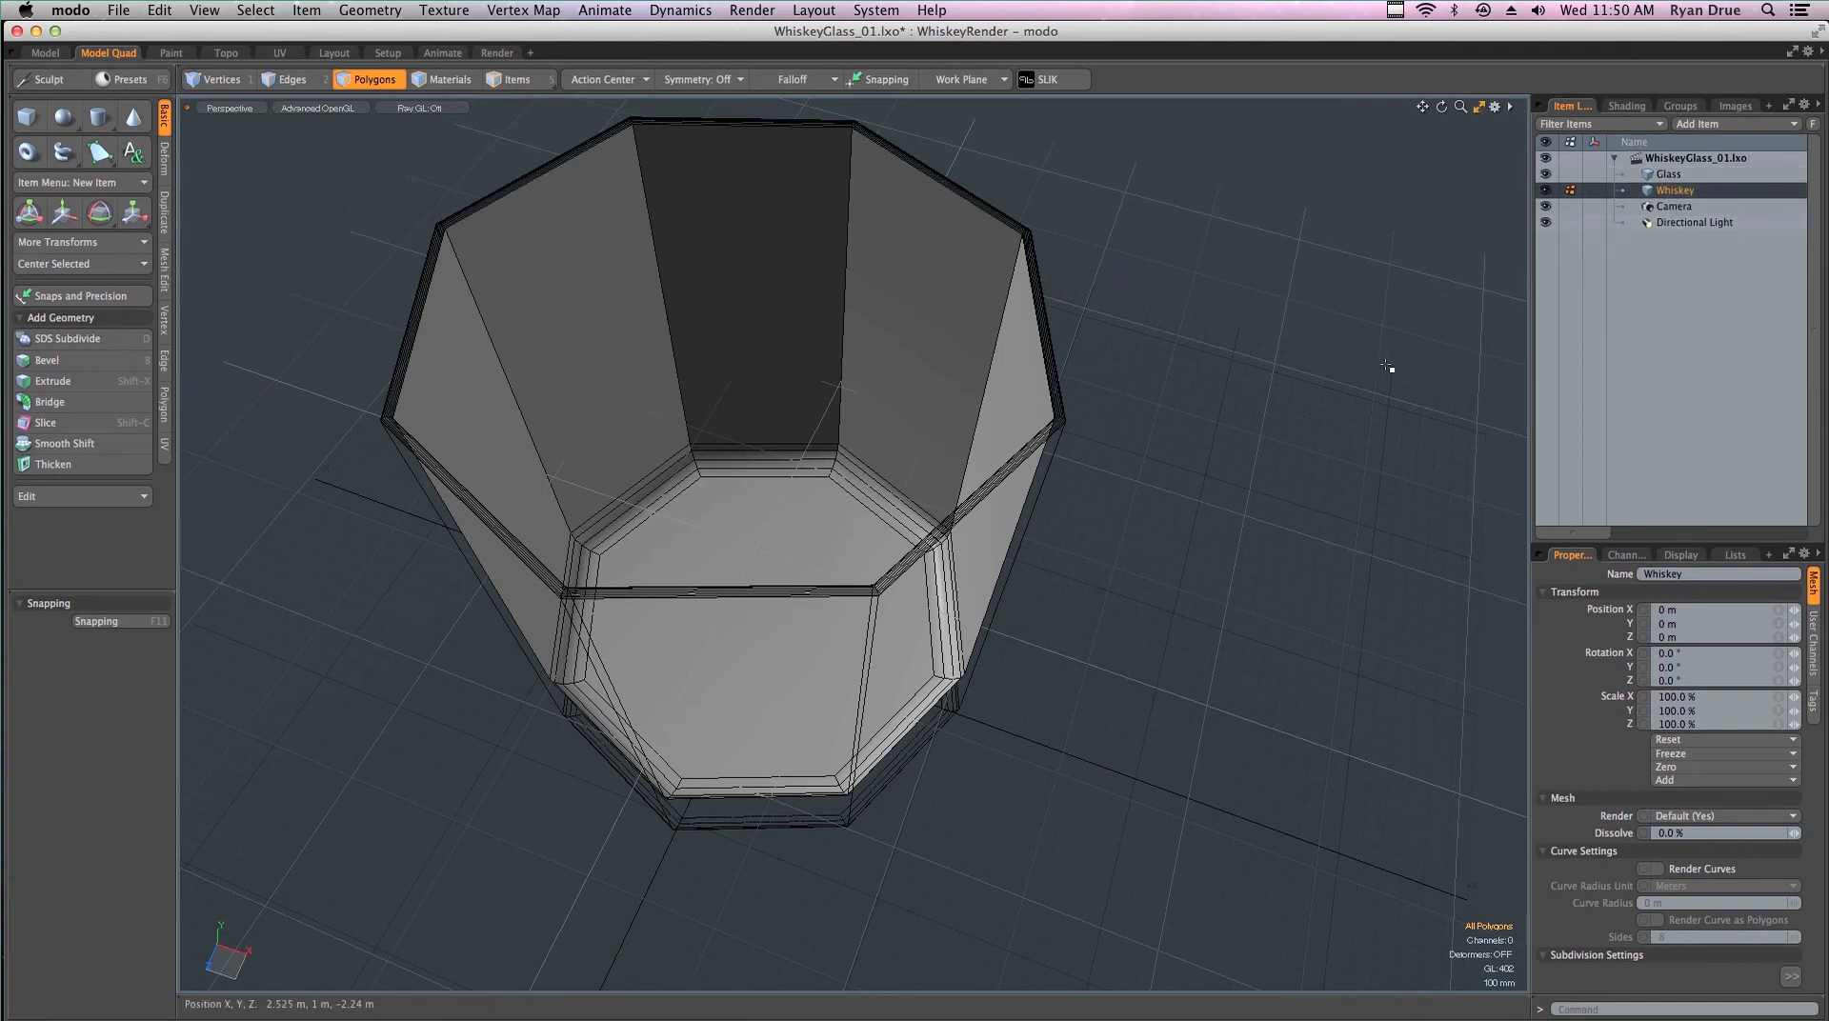
{"action": "key", "text": "super+s"}
{"action": "left_click", "coordinate": [118, 9]}
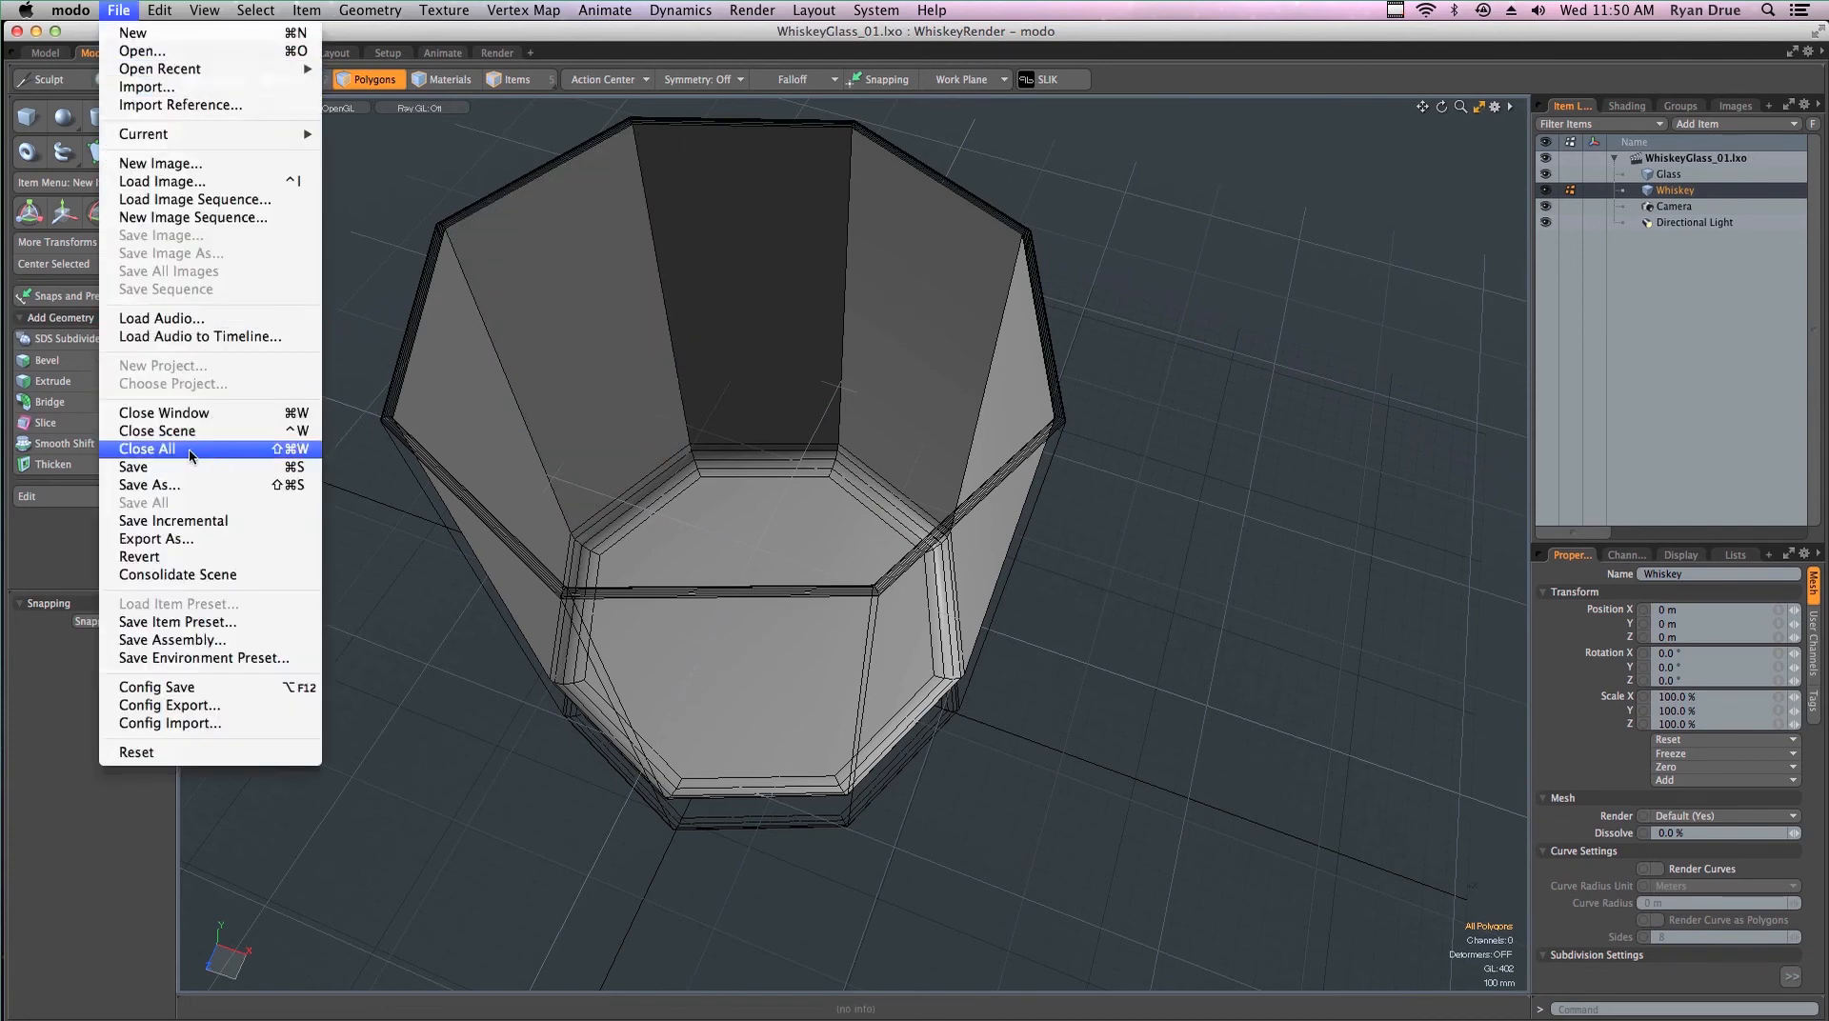
{"action": "left_click", "coordinate": [391, 517]}
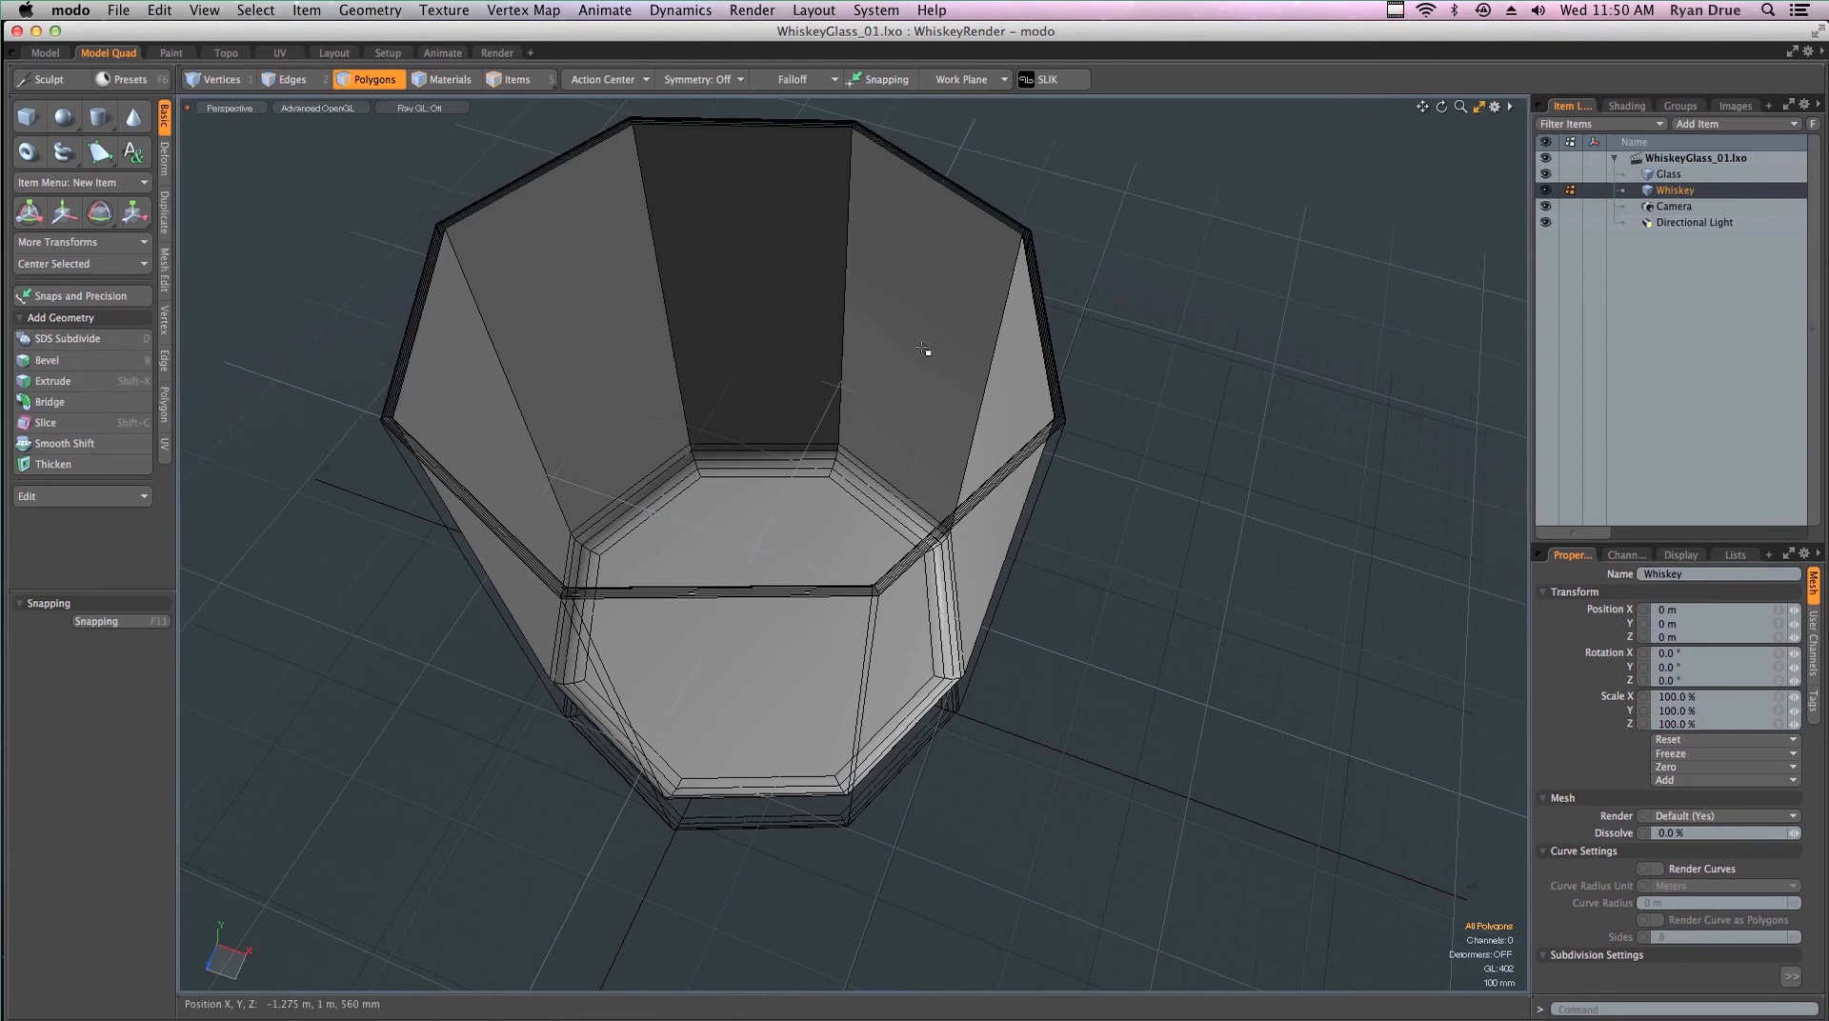
Switch to Preview to check the whiskey fill level in the reference photos, return to modo, and view the upper part of the mesh
{"action": "left_click_drag", "start_coordinate": [821, 392], "coordinate": [789, 309], "text": "alt+shift"}
{"action": "key", "text": "super+Tab"}
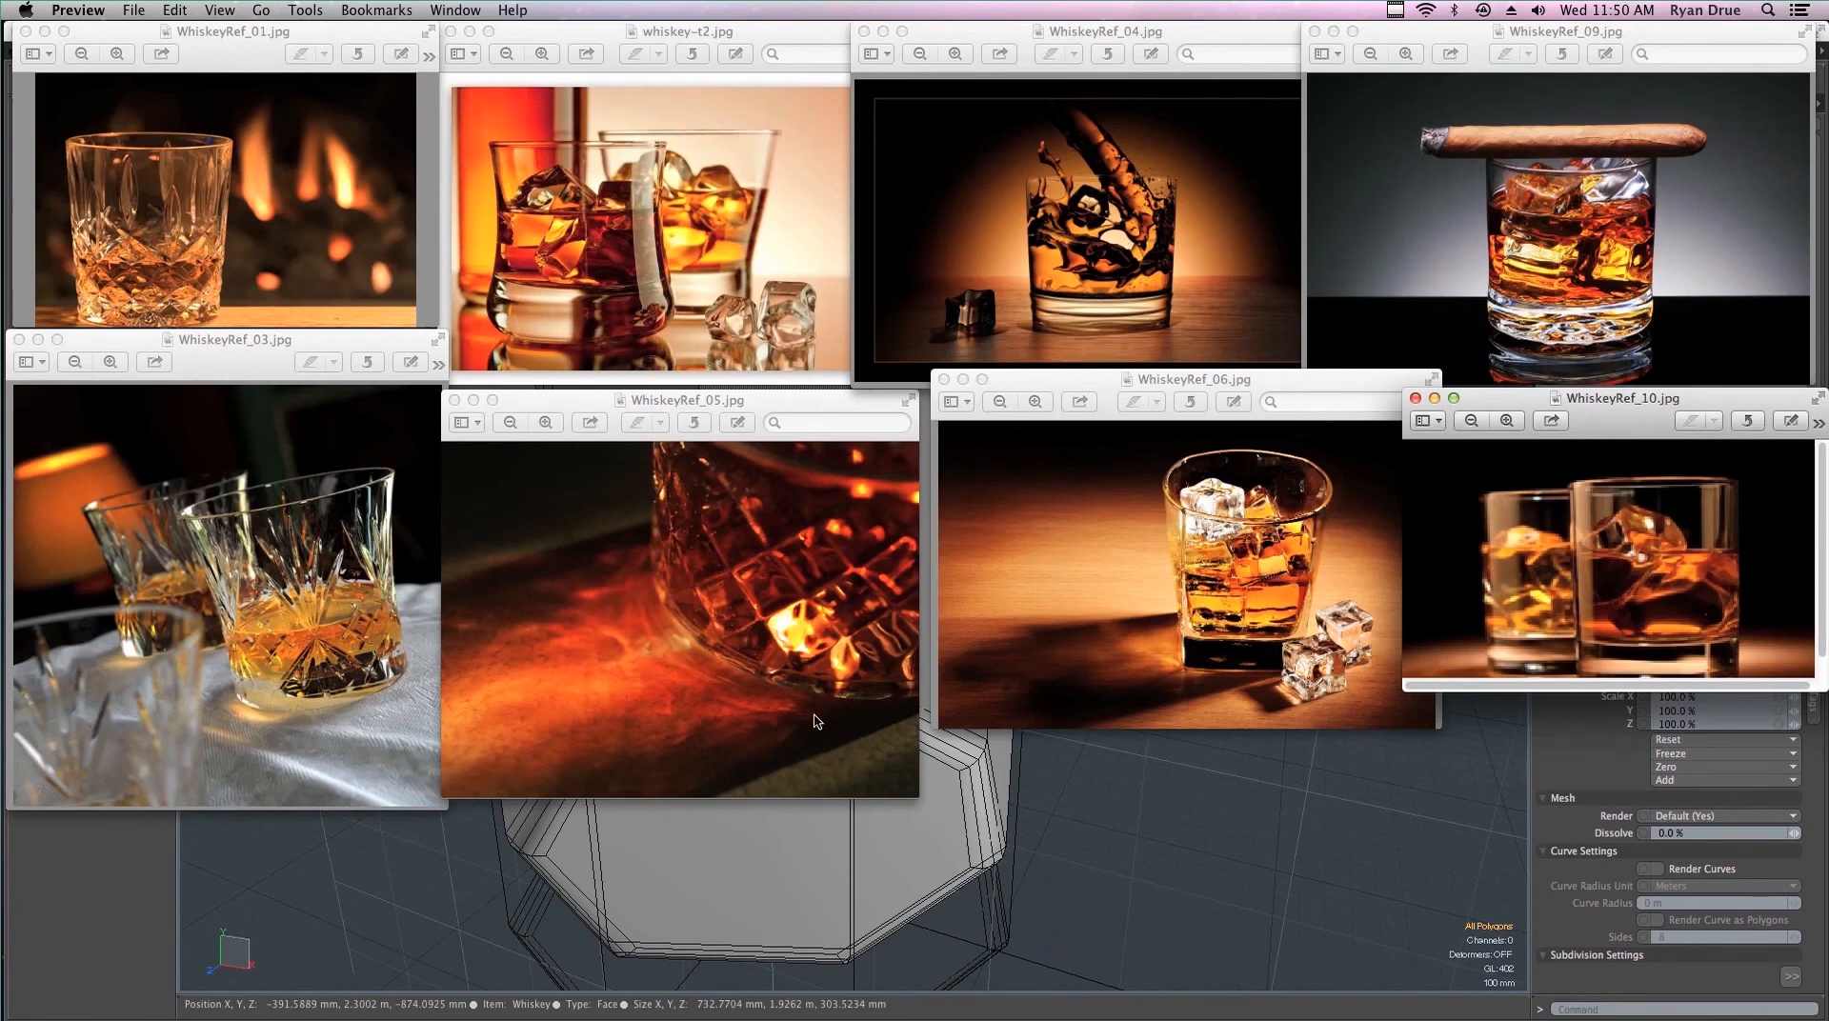
{"action": "key", "text": "super+Tab"}
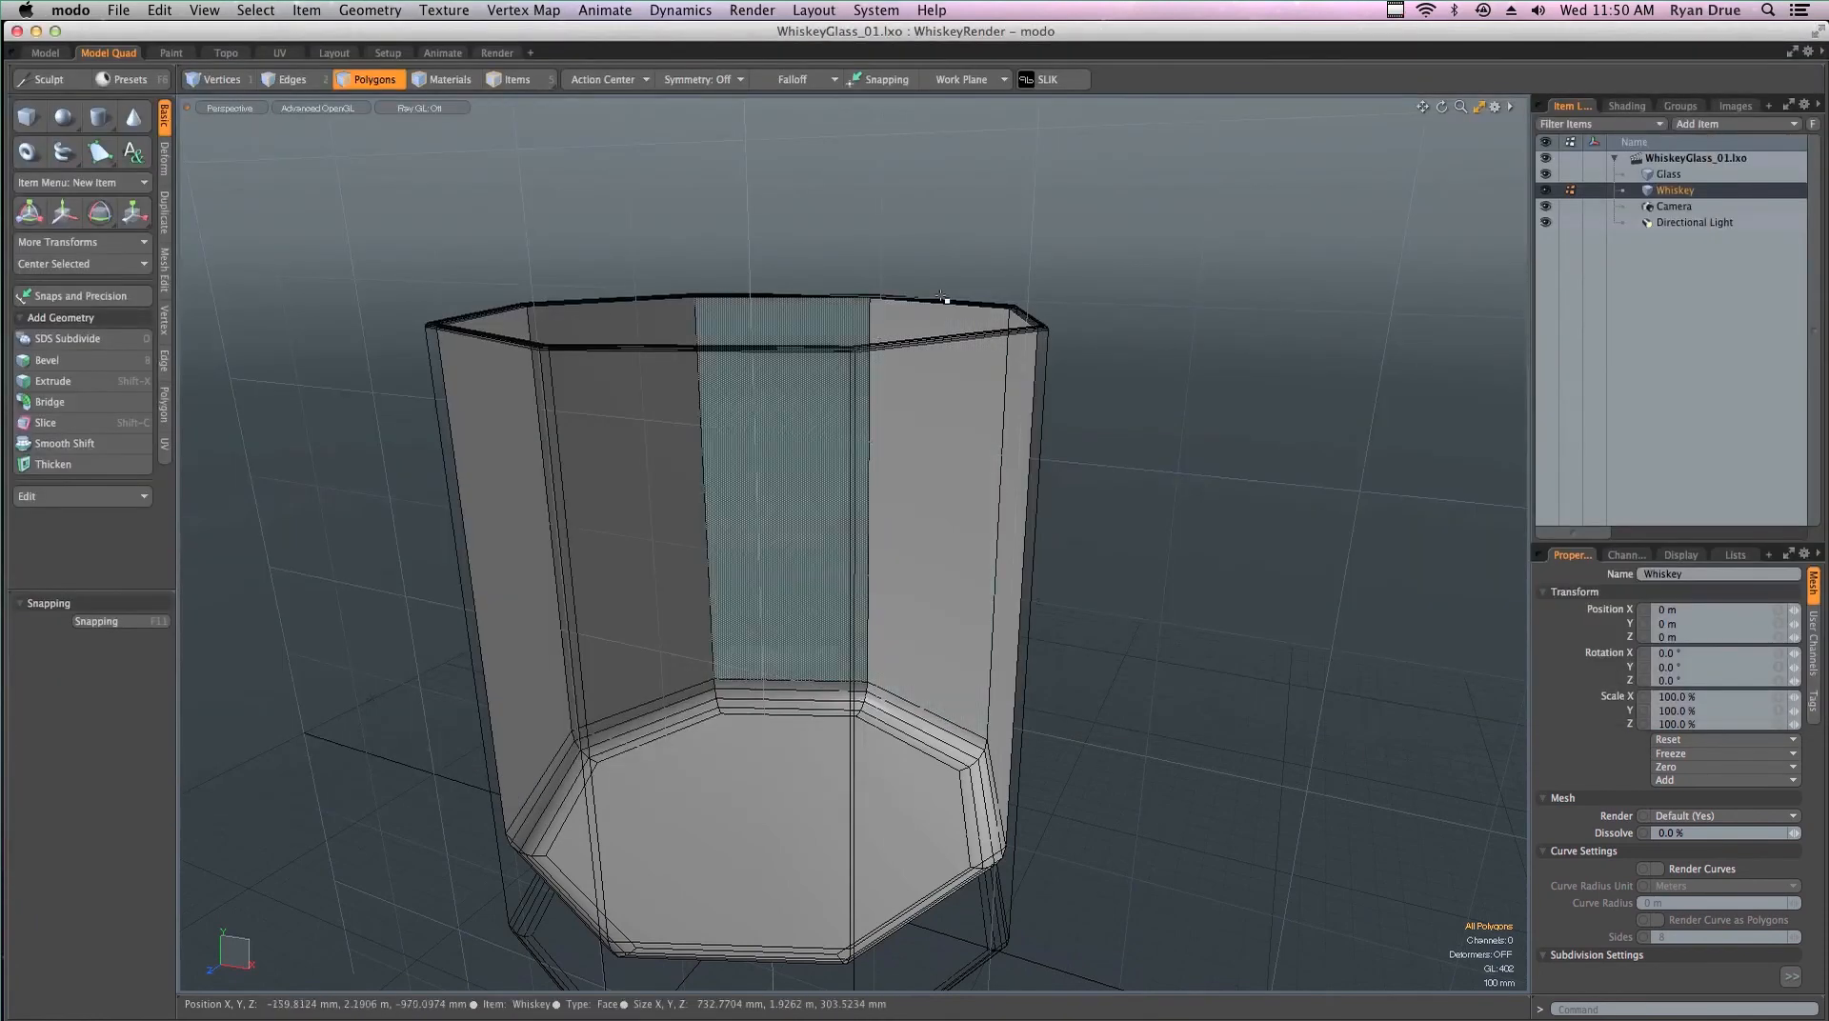
{"action": "left_click_drag", "start_coordinate": [890, 506], "coordinate": [861, 396], "text": "alt+shift"}
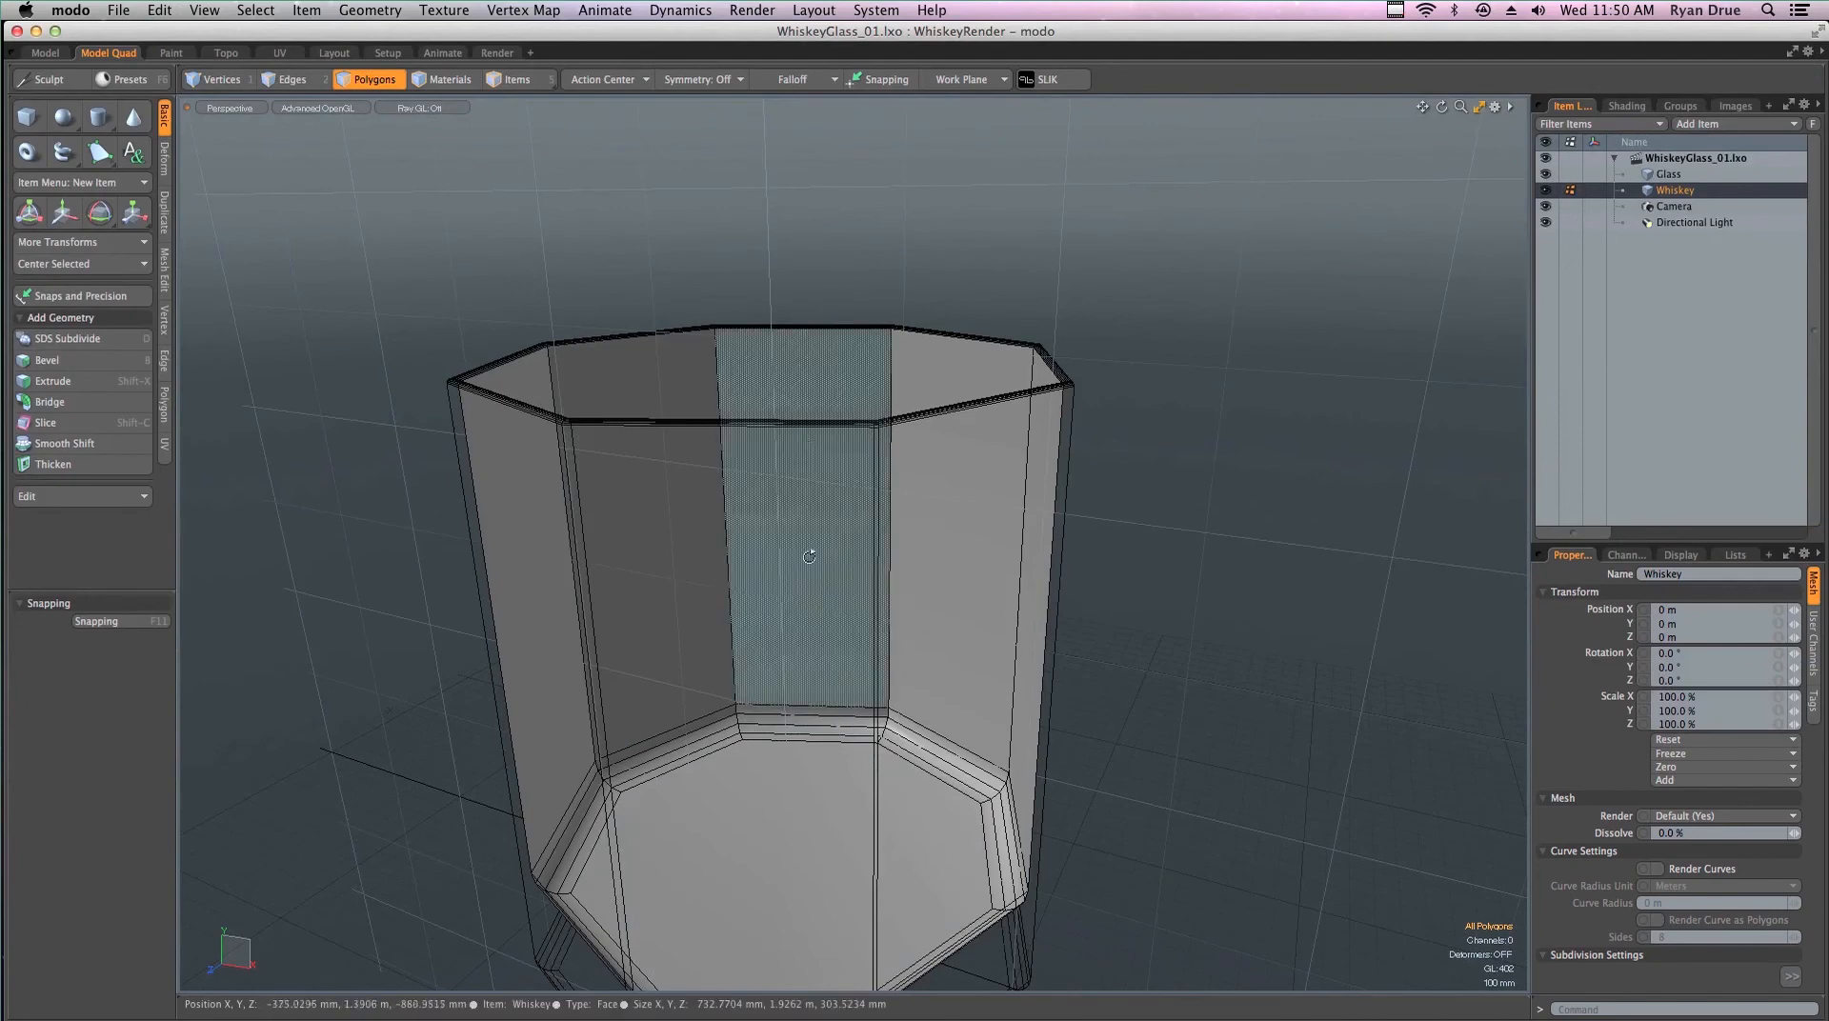
{"action": "left_click_drag", "start_coordinate": [808, 557], "coordinate": [789, 409], "text": "alt"}
{"action": "left_click_drag", "start_coordinate": [757, 349], "coordinate": [755, 423], "text": "alt"}
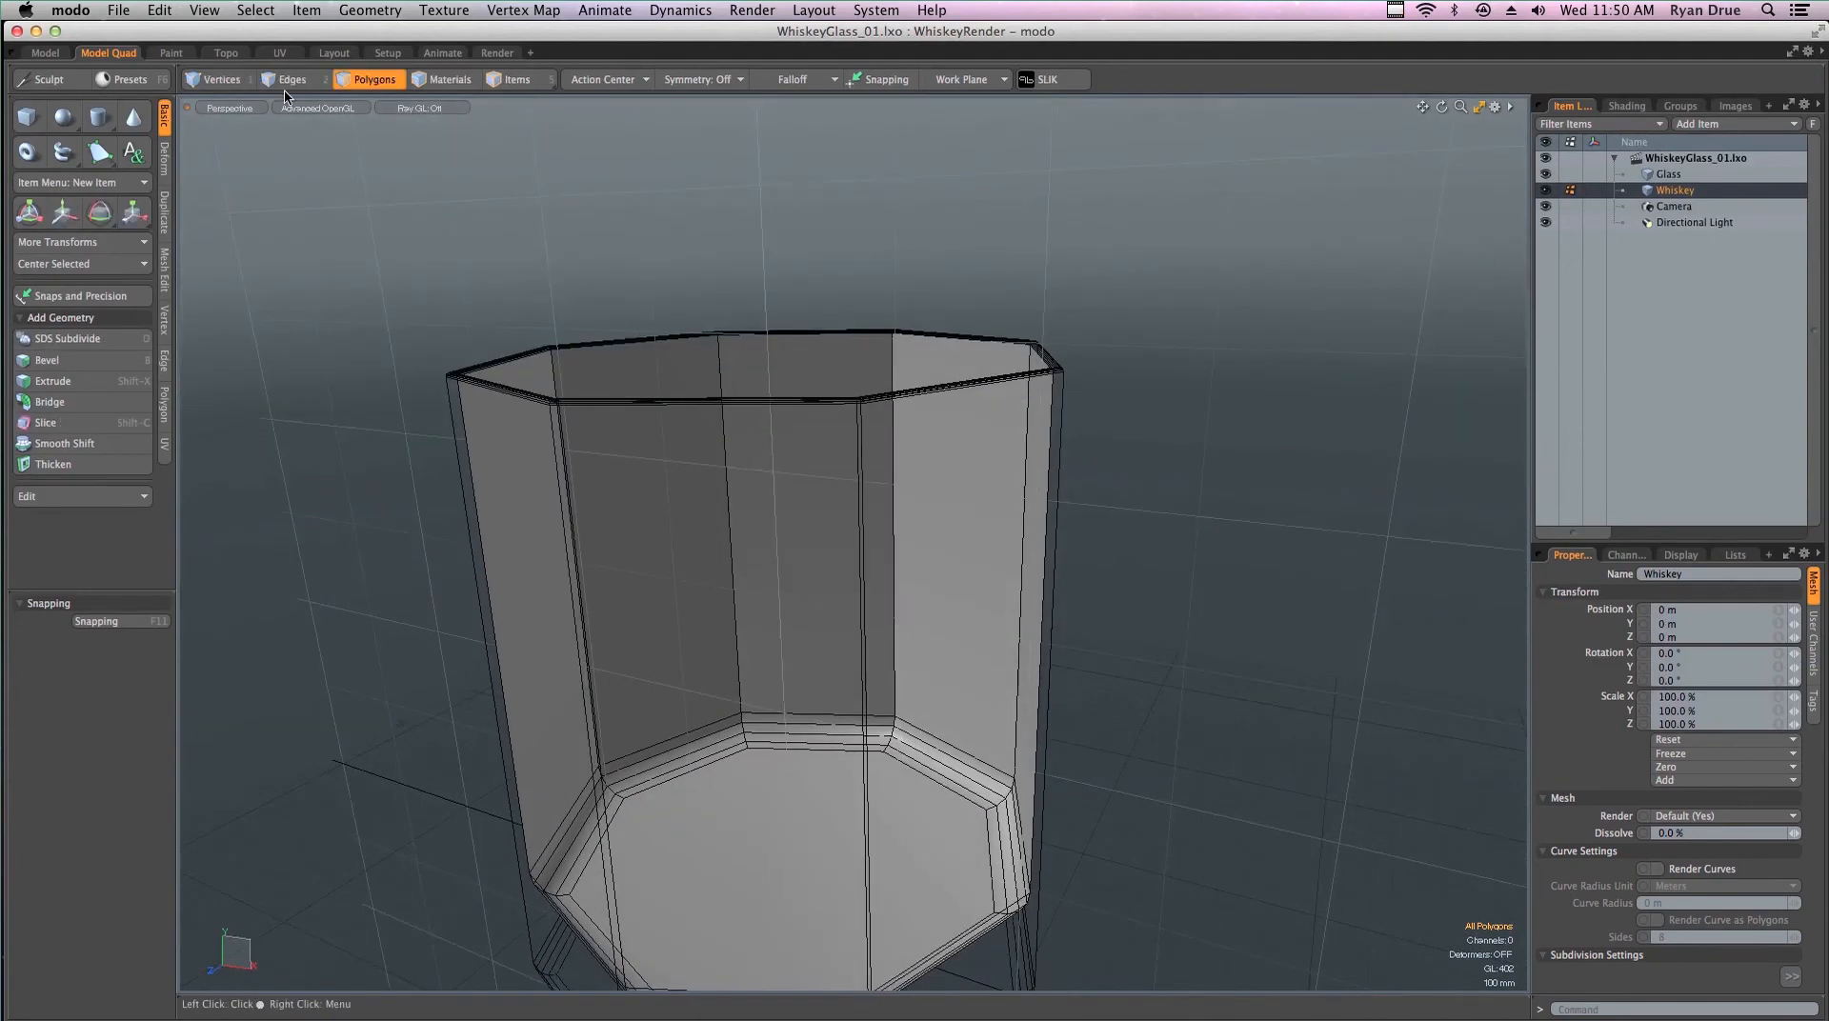
{"action": "left_click", "coordinate": [222, 82]}
{"action": "left_click_drag", "start_coordinate": [812, 504], "coordinate": [810, 458], "text": "alt"}
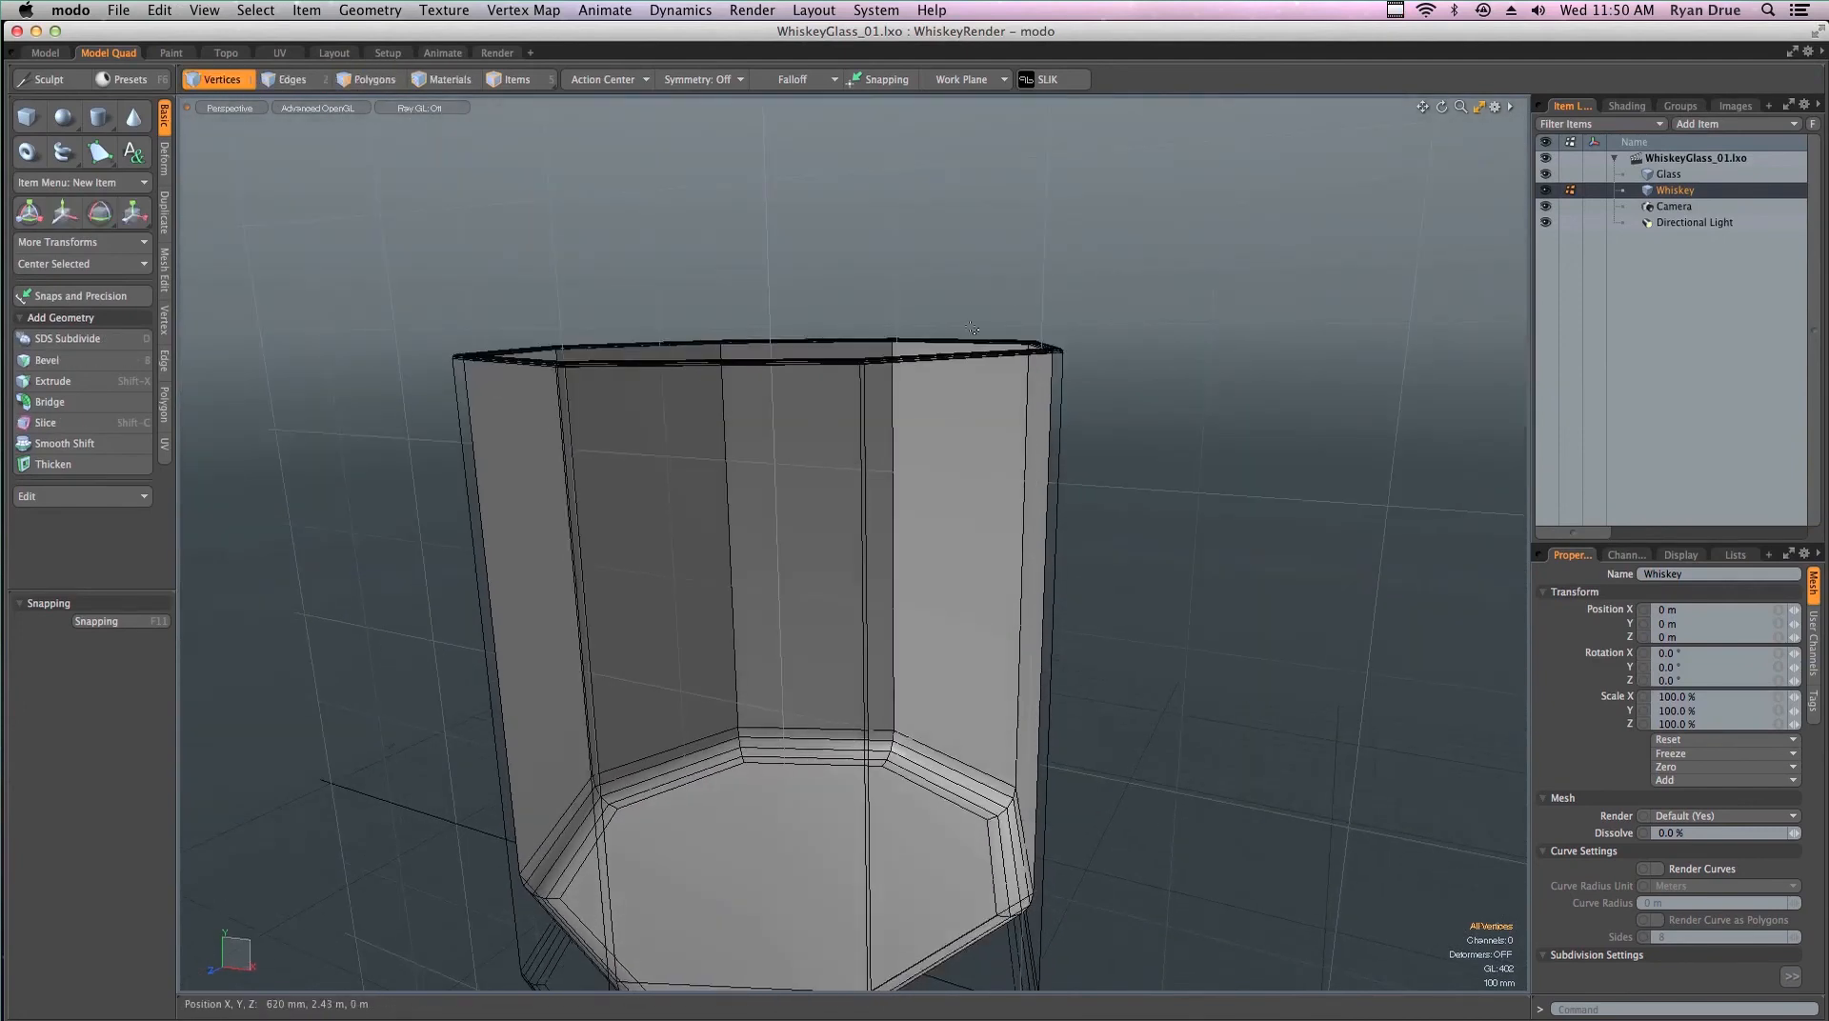
{"action": "mouse_move", "coordinate": [800, 188]}
{"action": "right_mouse_down"}
{"action": "mouse_move", "coordinate": [390, 242]}
{"action": "mouse_move", "coordinate": [476, 568]}
{"action": "mouse_move", "coordinate": [1243, 452]}
{"action": "mouse_move", "coordinate": [1267, 217]}
{"action": "mouse_move", "coordinate": [1244, 175]}
{"action": "right_mouse_up"}
{"action": "mouse_move", "coordinate": [1133, 309]}
{"action": "left_mouse_down", "text": "alt"}
{"action": "mouse_move", "coordinate": [1090, 373]}
{"action": "mouse_move", "coordinate": [733, 508]}
{"action": "mouse_move", "coordinate": [1068, 439]}
{"action": "mouse_move", "coordinate": [962, 314]}
{"action": "mouse_move", "coordinate": [914, 294]}
{"action": "mouse_move", "coordinate": [1010, 218]}
{"action": "left_mouse_up", "text": "alt"}
{"action": "left_click", "coordinate": [461, 172]}
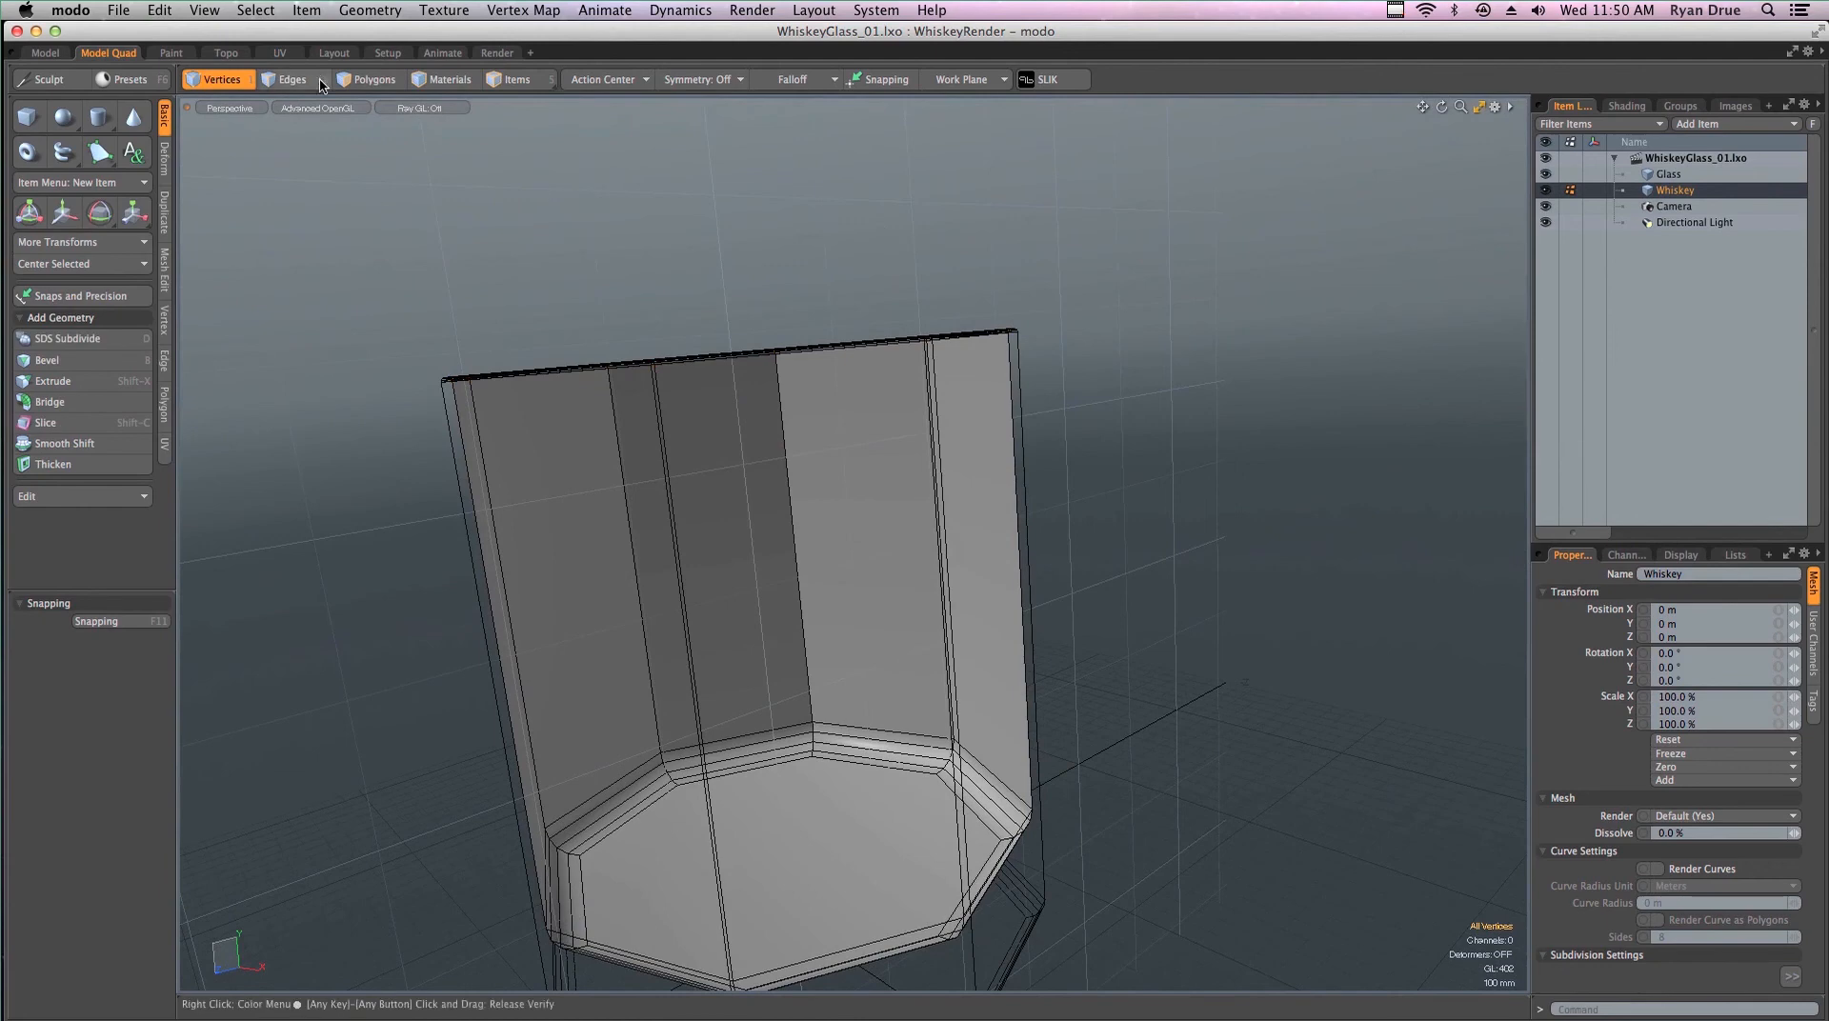
Select the edge loop around the upper rim of the Whiskey mesh and move it down about 230 mm in Y
{"action": "left_click", "coordinate": [319, 82]}
{"action": "double_click", "coordinate": [850, 341]}
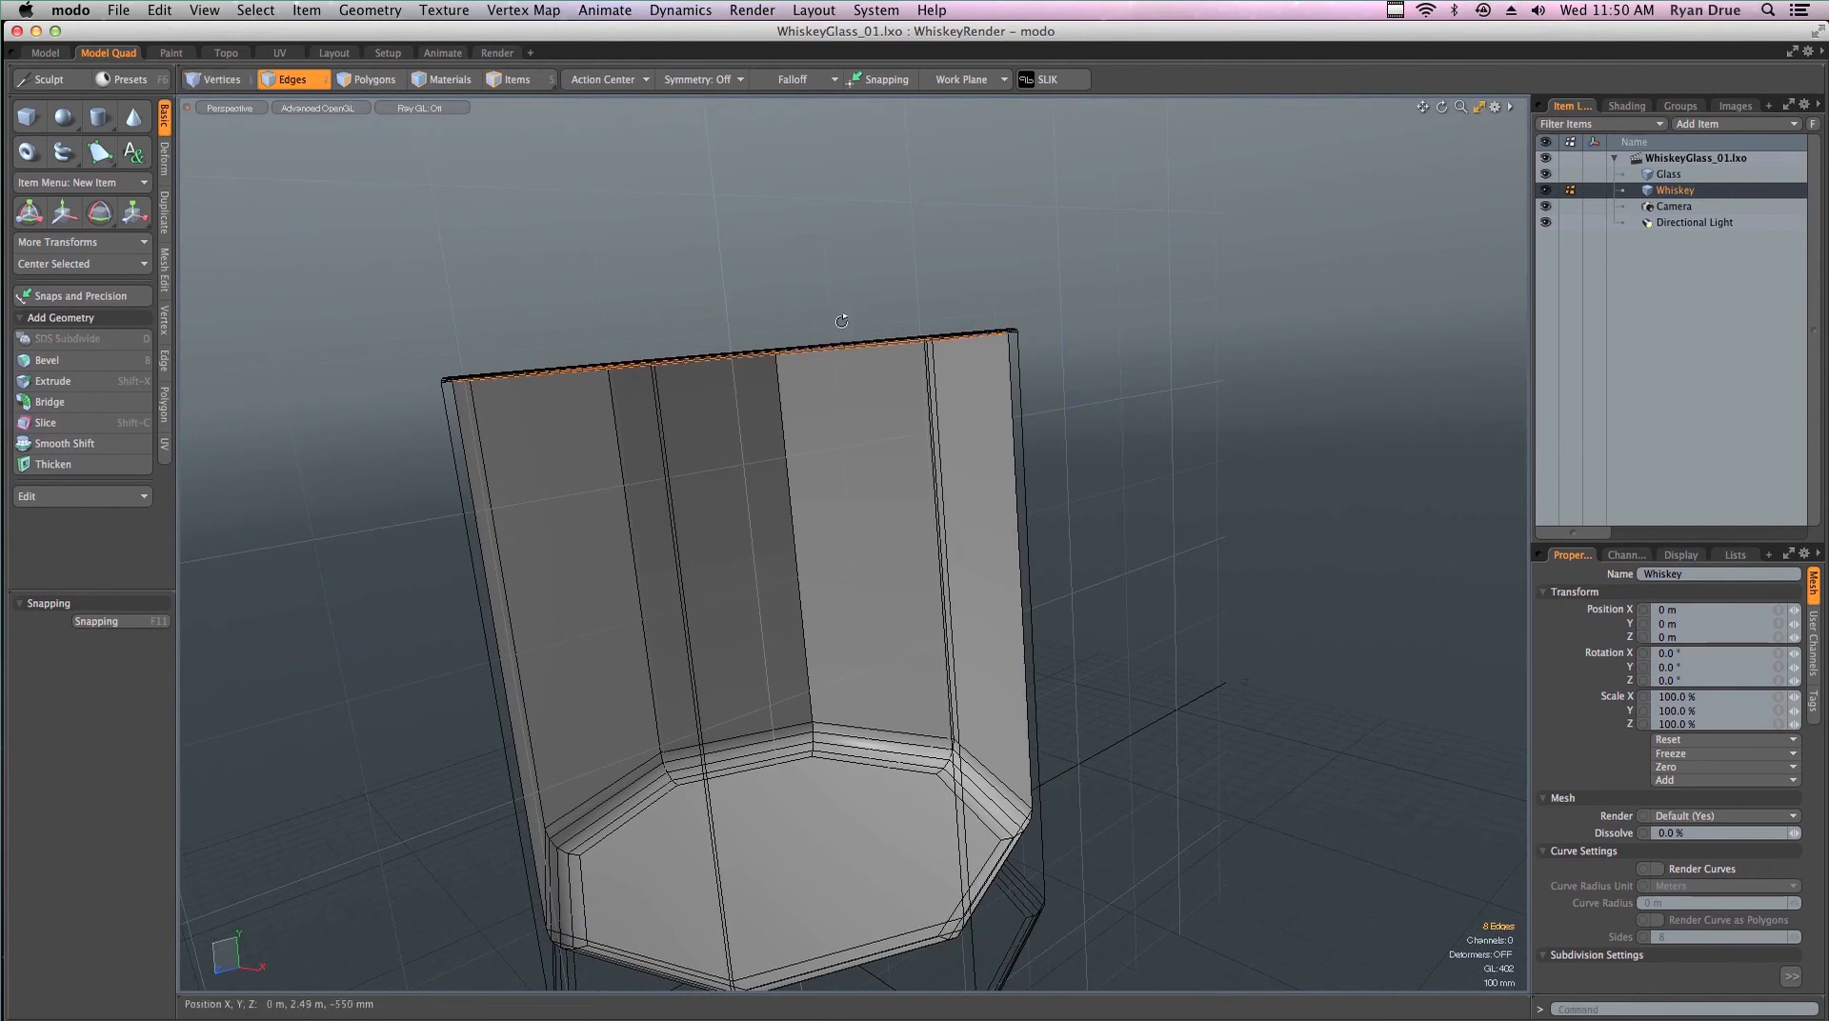
{"action": "left_click_drag", "start_coordinate": [841, 321], "coordinate": [852, 240], "text": "alt"}
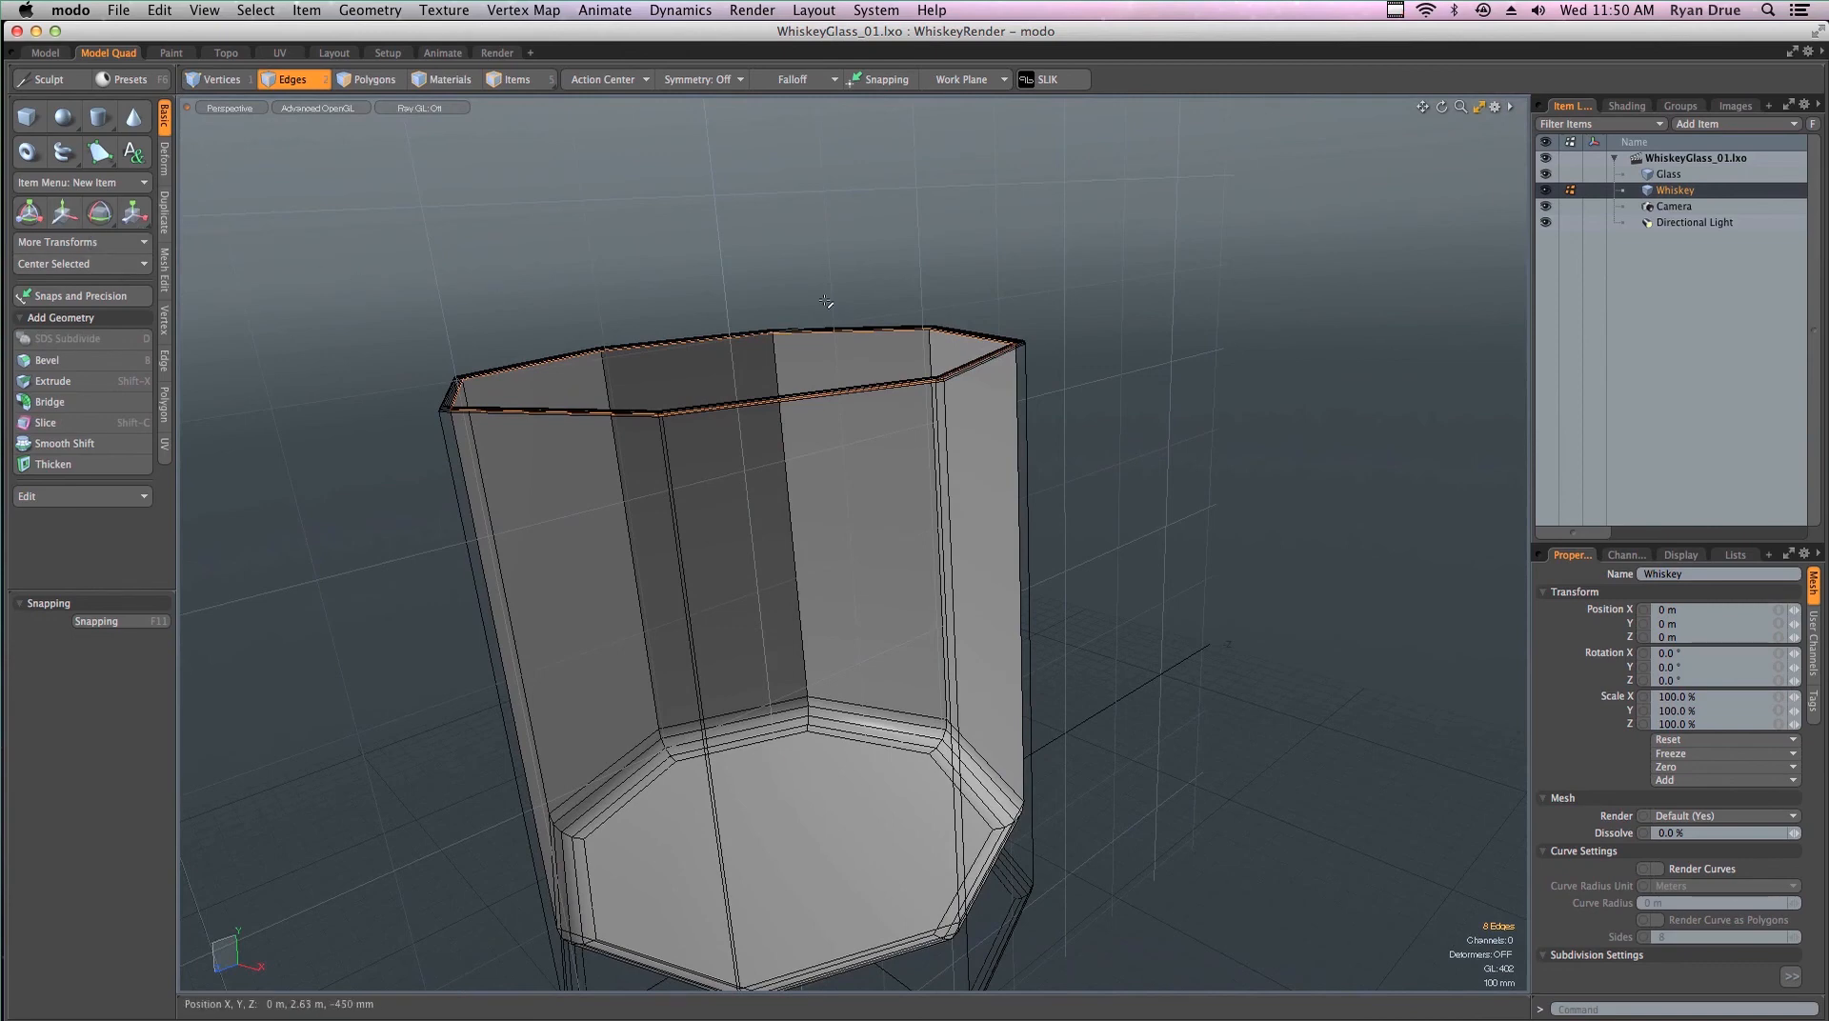
{"action": "key", "text": "w"}
{"action": "left_click_drag", "start_coordinate": [726, 295], "coordinate": [737, 357]}
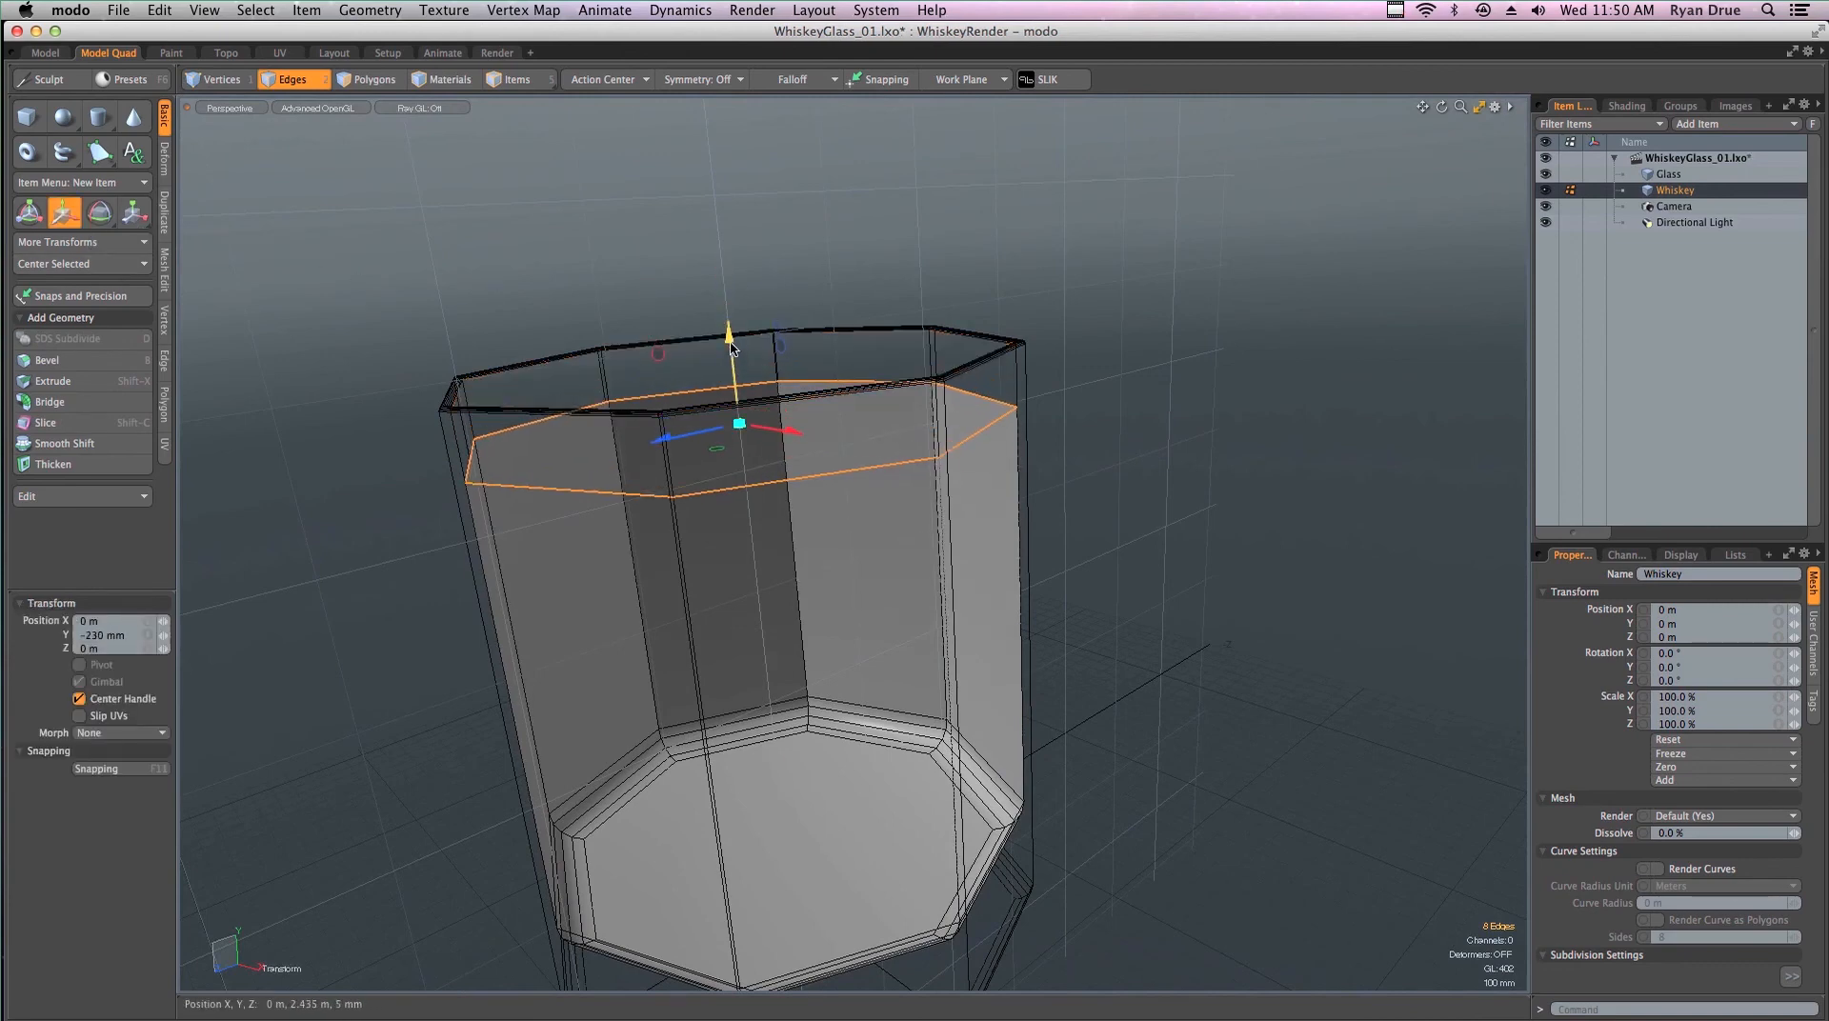
Lower the selected upper edge loop of the Whiskey mesh to about -615 mm in Y and clear the edge selection
{"action": "left_click_drag", "start_coordinate": [731, 345], "coordinate": [752, 481]}
{"action": "left_click_drag", "start_coordinate": [796, 575], "coordinate": [718, 351], "text": "alt"}
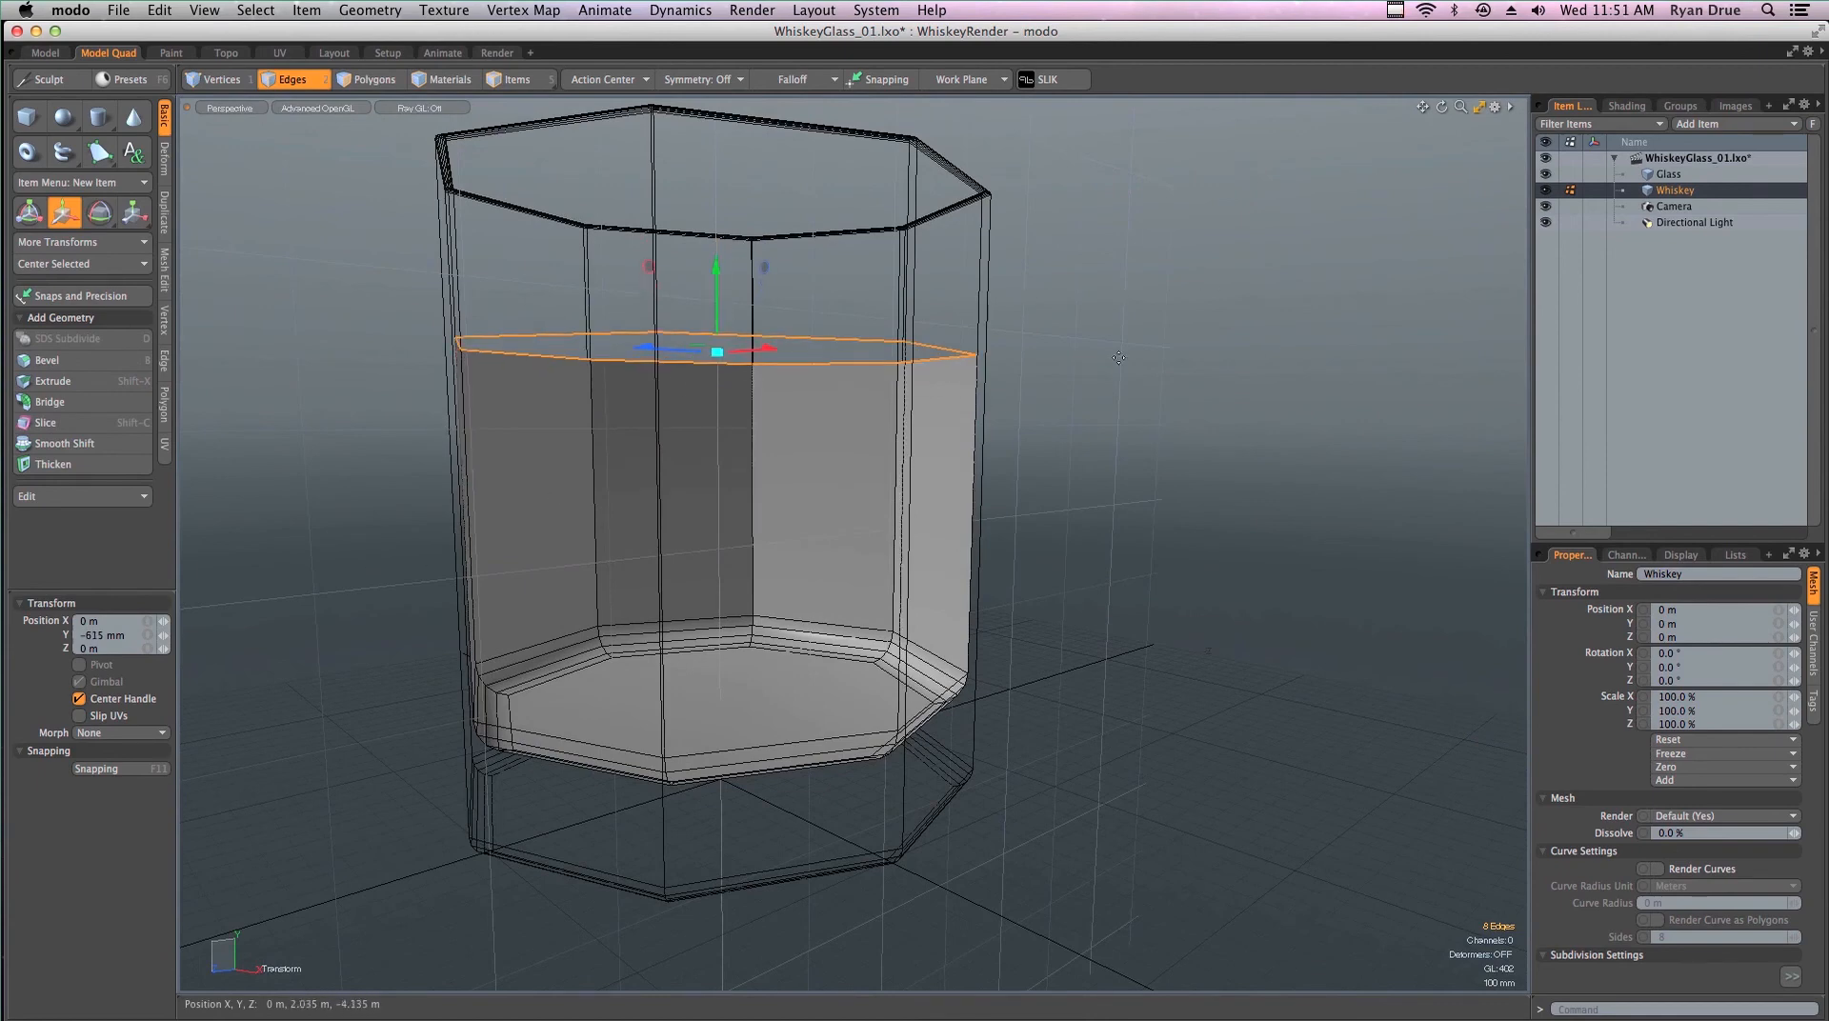
{"action": "left_click_drag", "start_coordinate": [1394, 499], "coordinate": [1368, 422]}
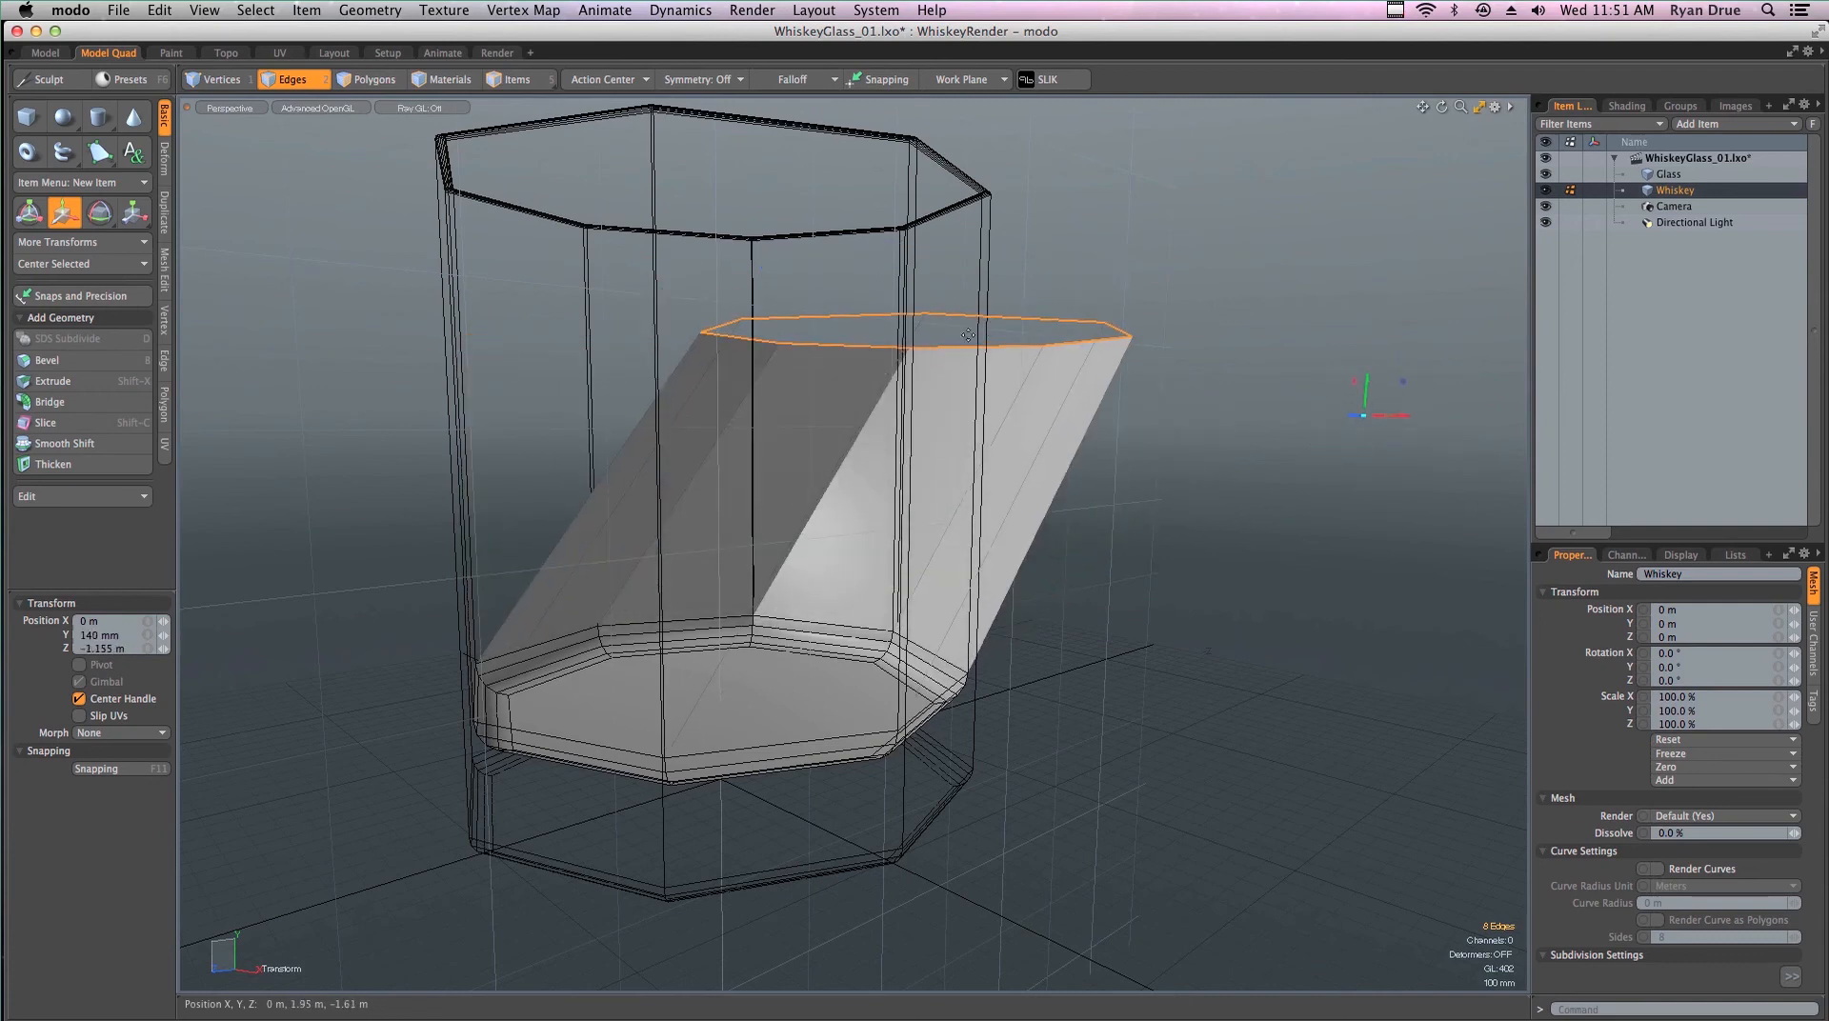
{"action": "key", "text": "super+z"}
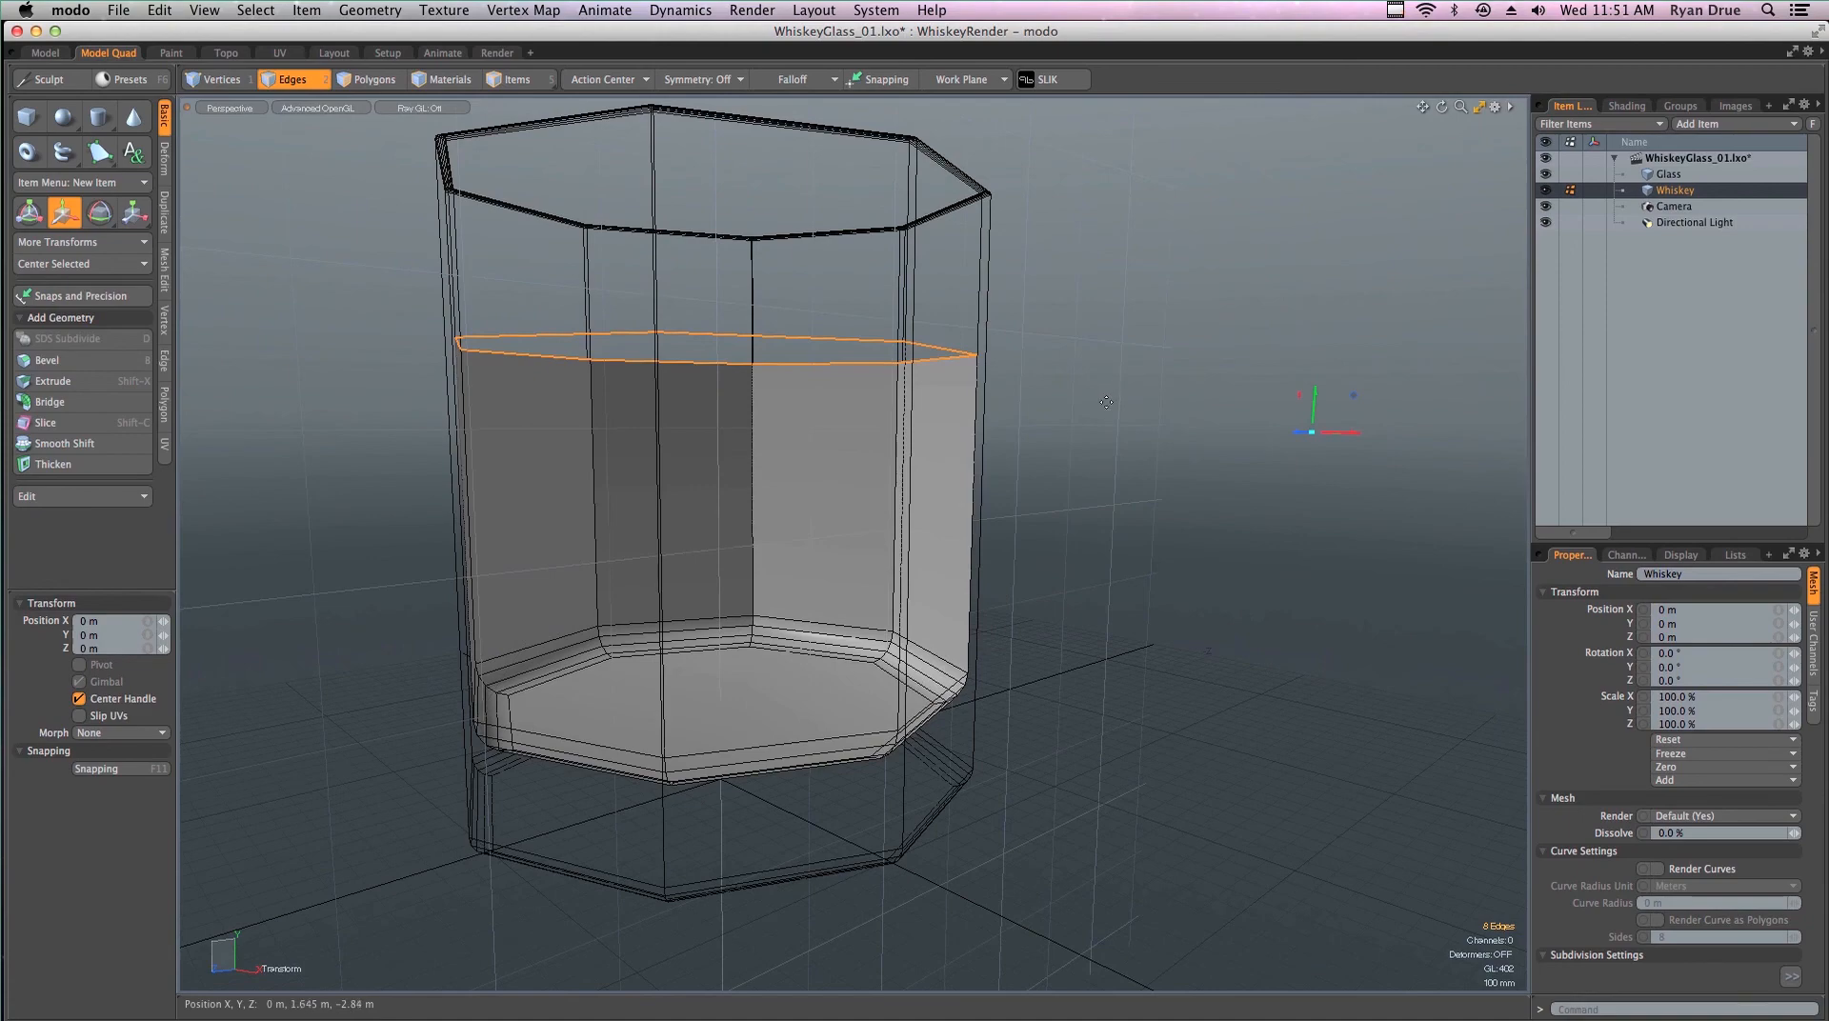
{"action": "key", "text": "space"}
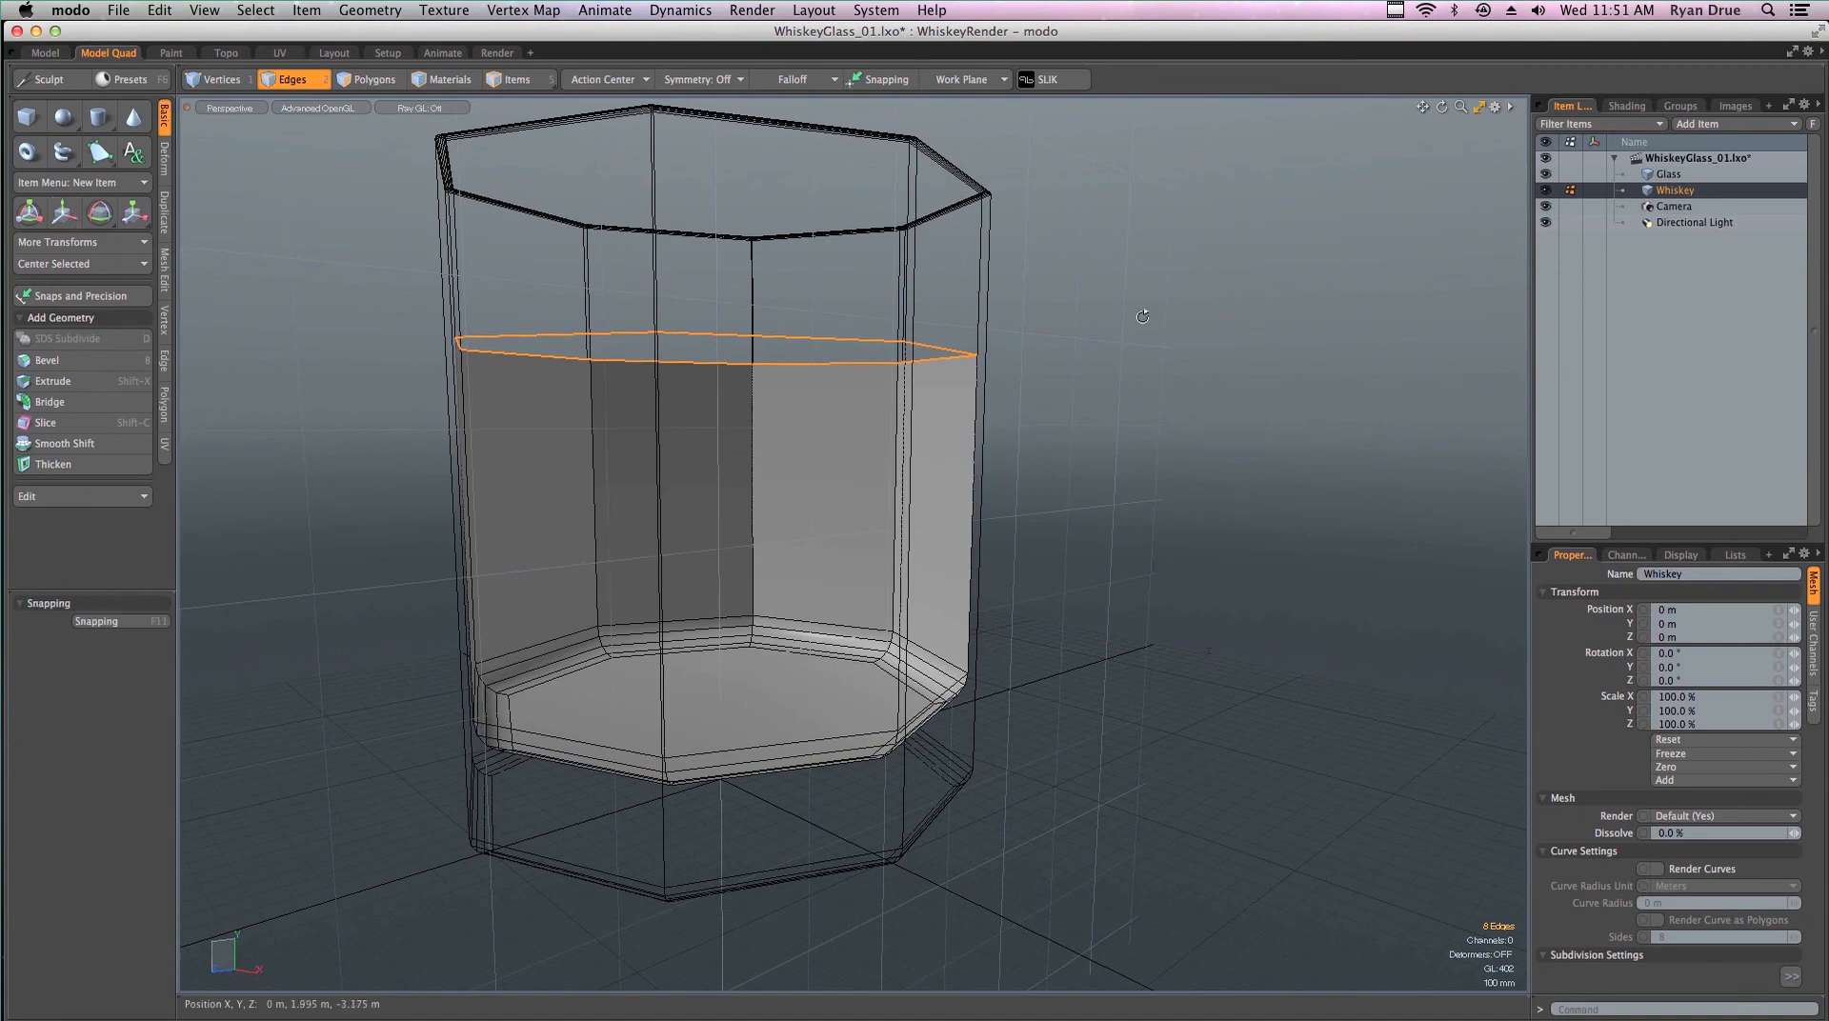
{"action": "left_click_drag", "start_coordinate": [1143, 316], "coordinate": [981, 401], "text": "alt"}
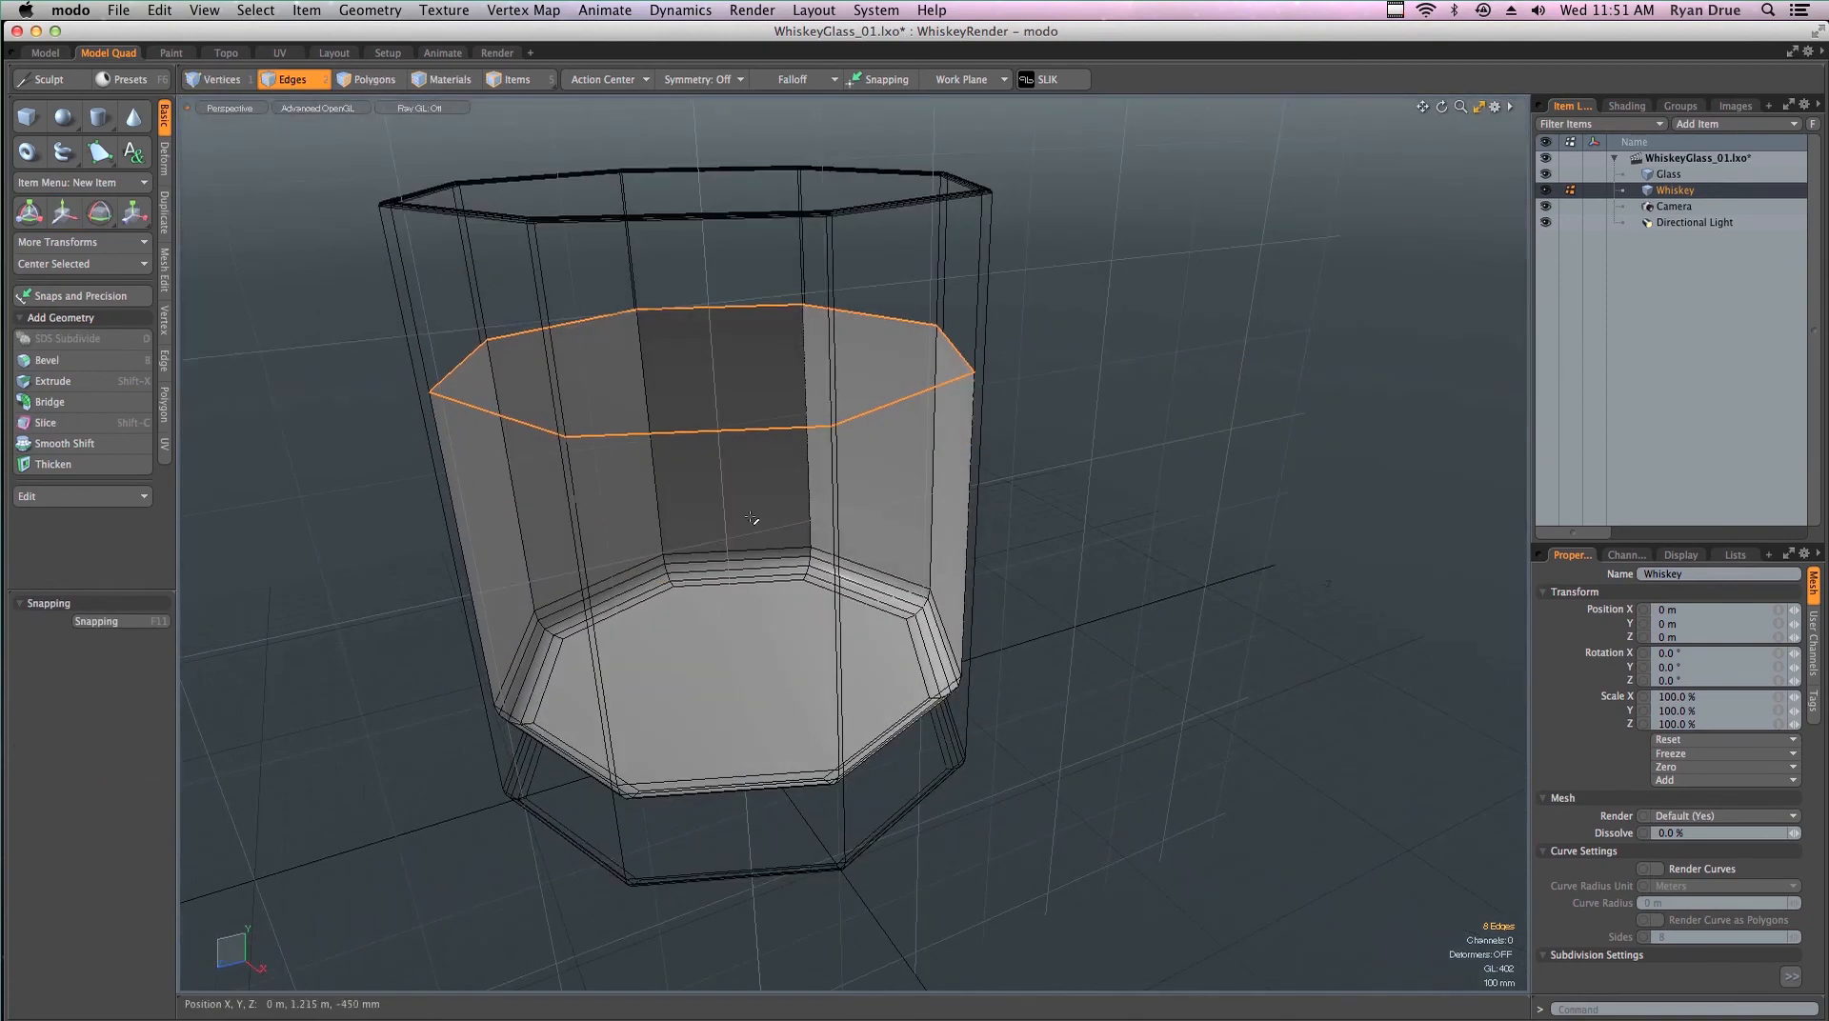
{"action": "left_click", "coordinate": [1134, 343]}
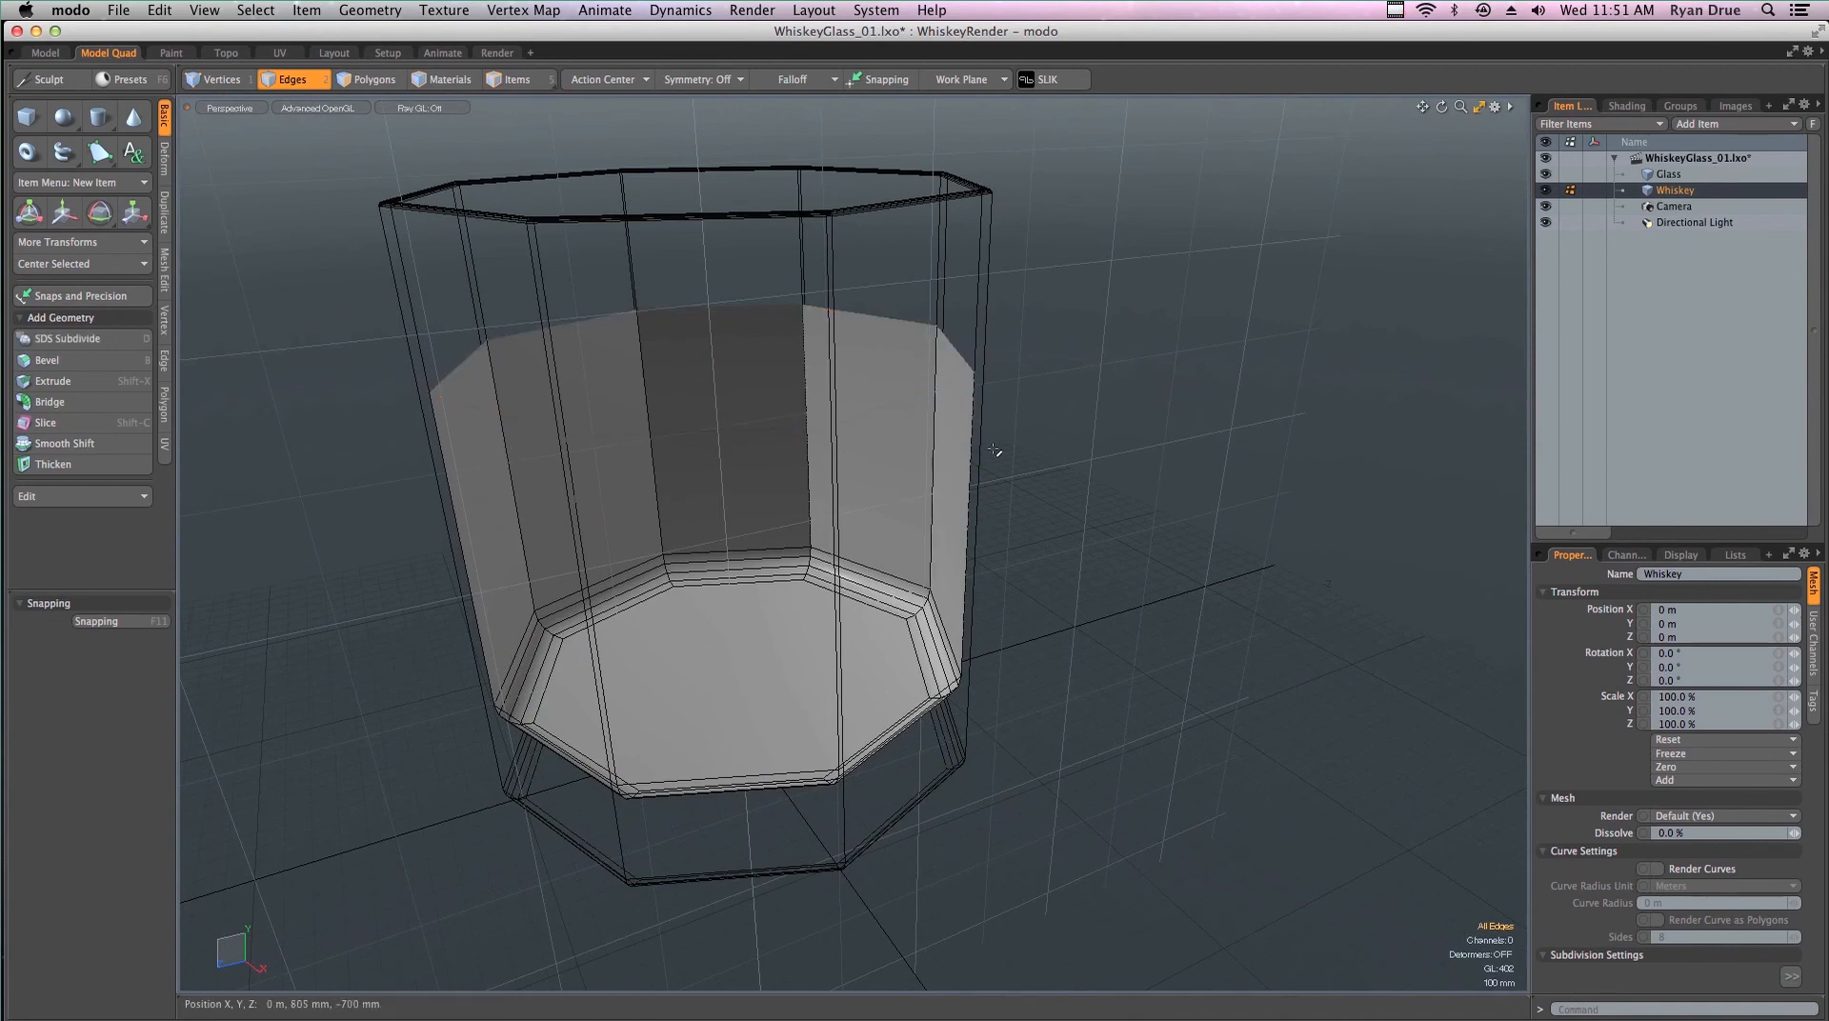
Switch to polygon selection and examine from several angles which way the Whiskey mesh's polygons face
{"action": "left_click_drag", "start_coordinate": [963, 466], "coordinate": [814, 475], "text": "alt"}
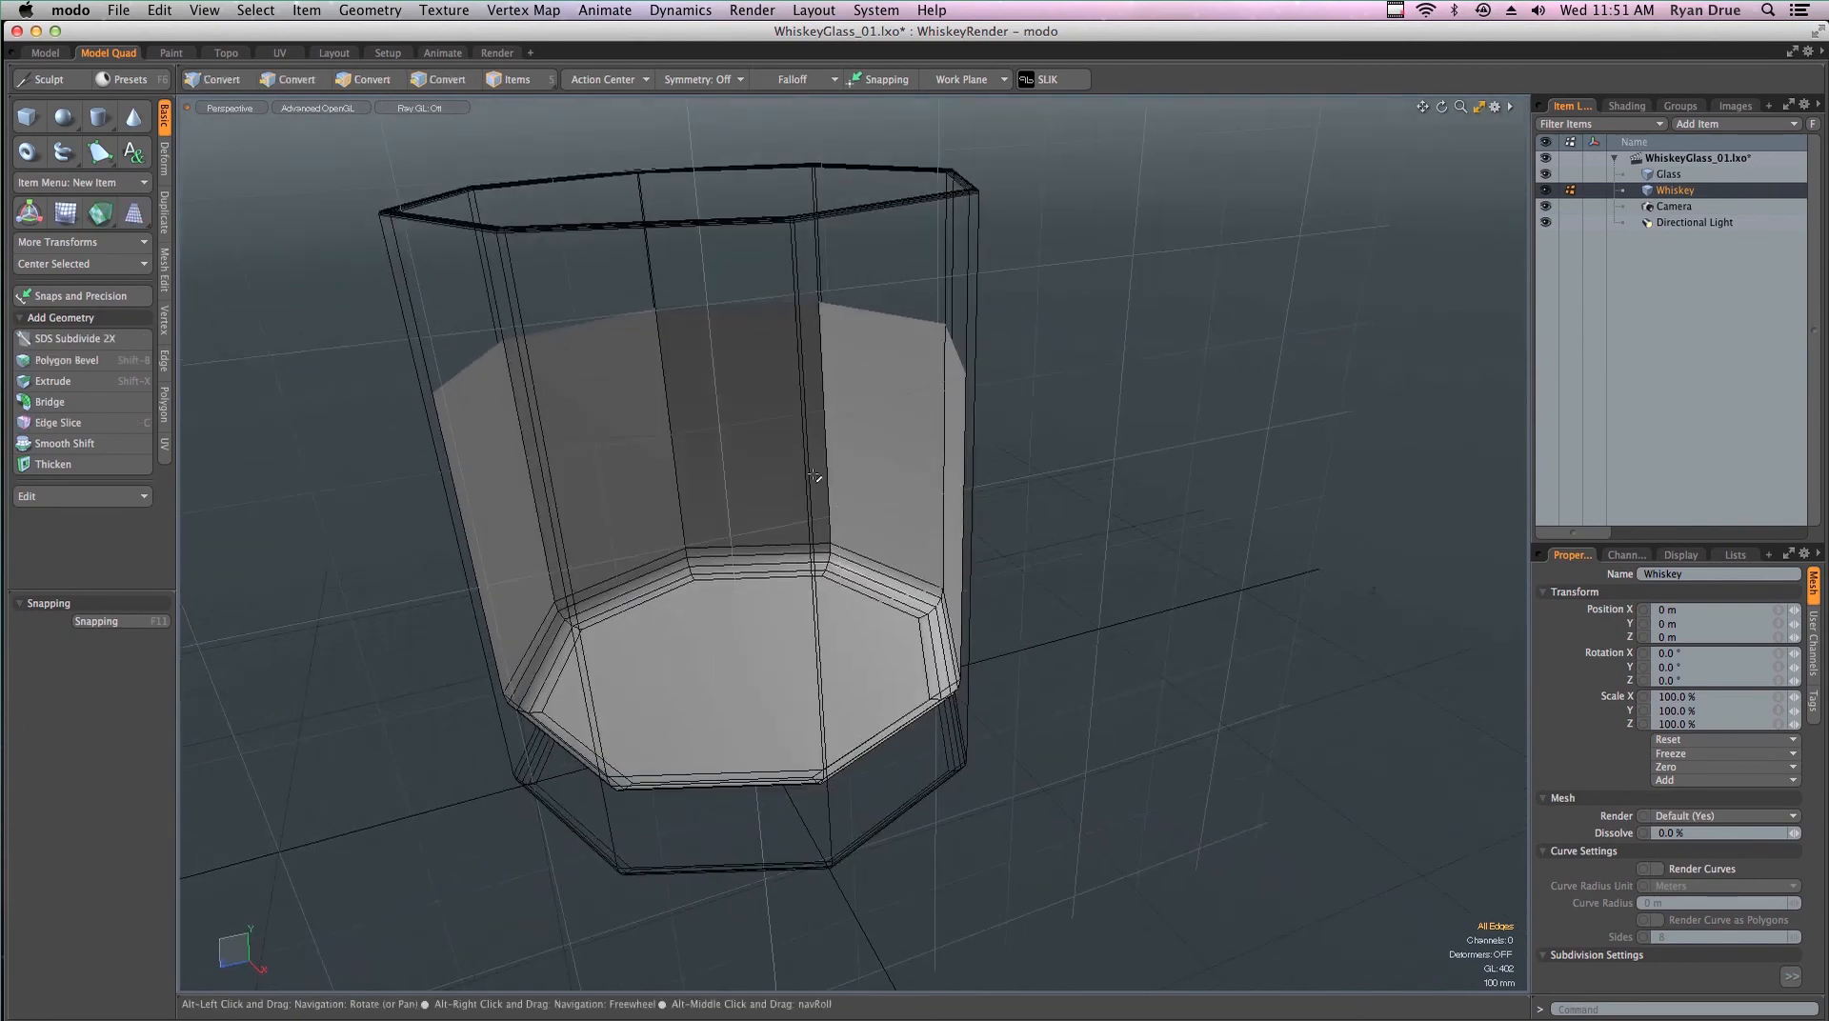
{"action": "key", "text": "3"}
{"action": "left_click", "coordinate": [724, 420]}
{"action": "left_click_drag", "start_coordinate": [723, 420], "coordinate": [724, 705], "text": "alt"}
{"action": "left_click", "coordinate": [1159, 563]}
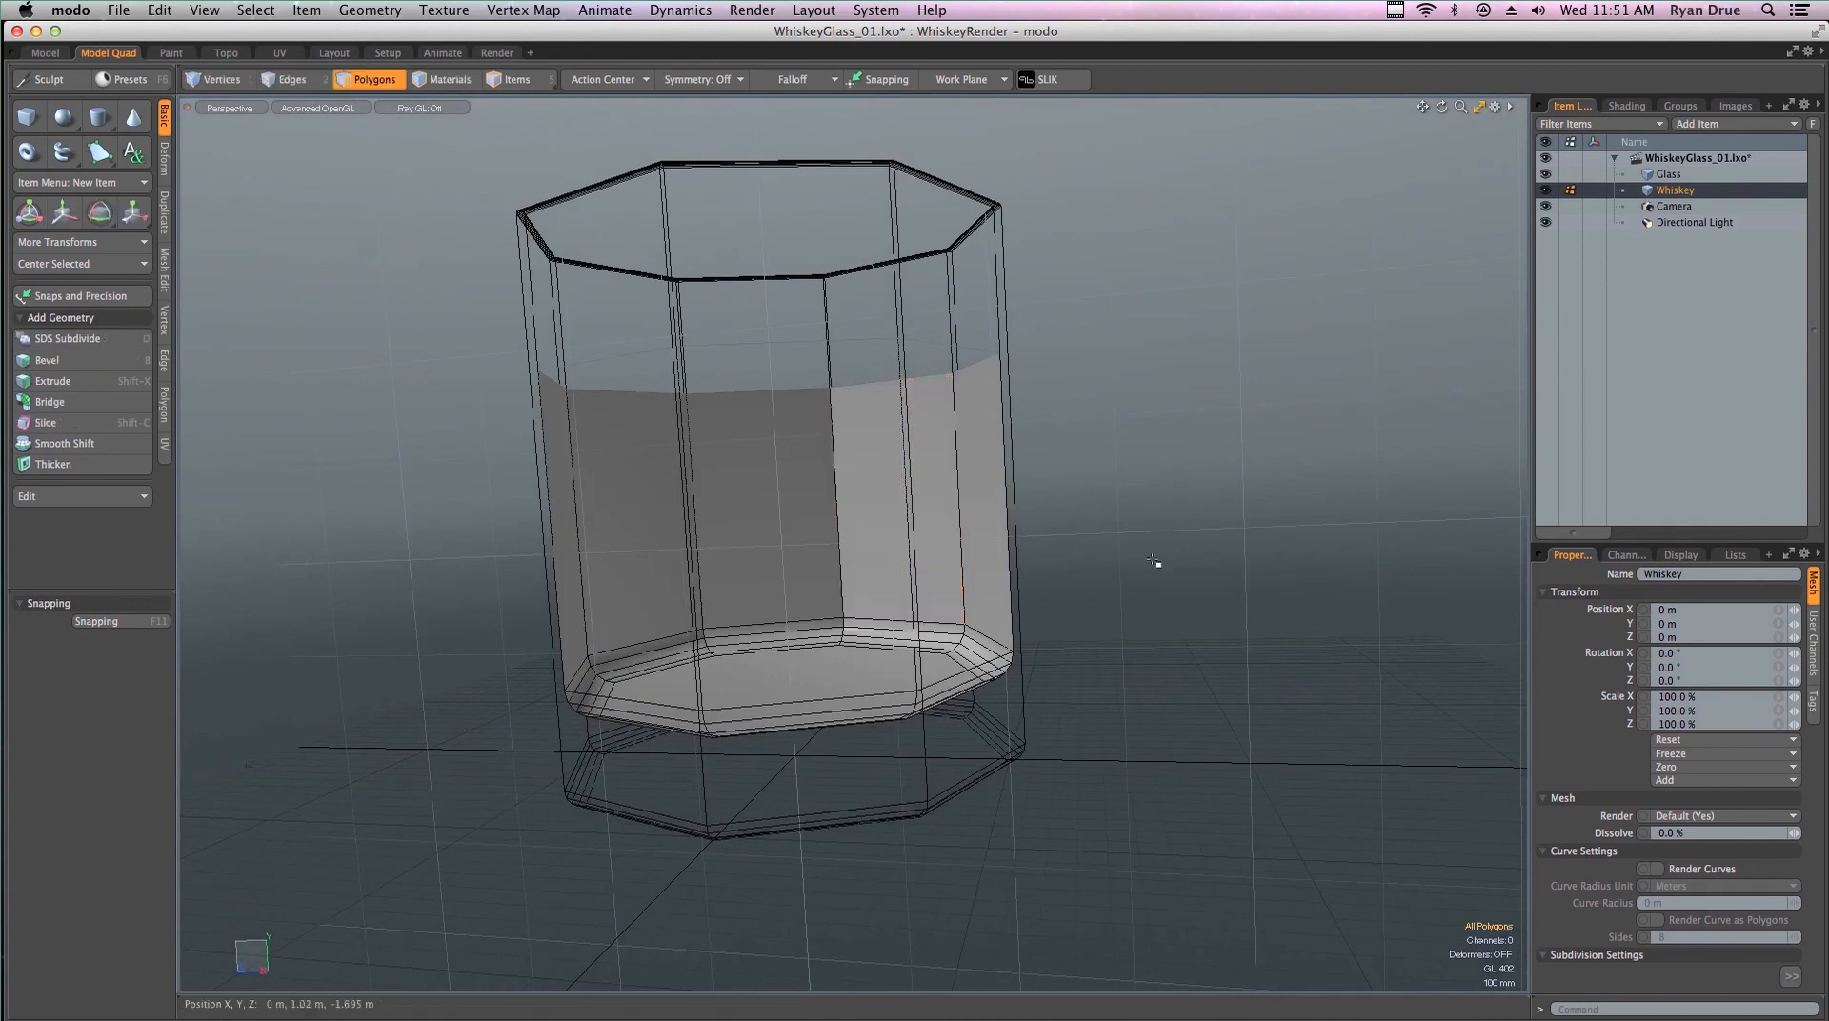
{"action": "left_click_drag", "start_coordinate": [604, 576], "coordinate": [1086, 481], "text": "alt"}
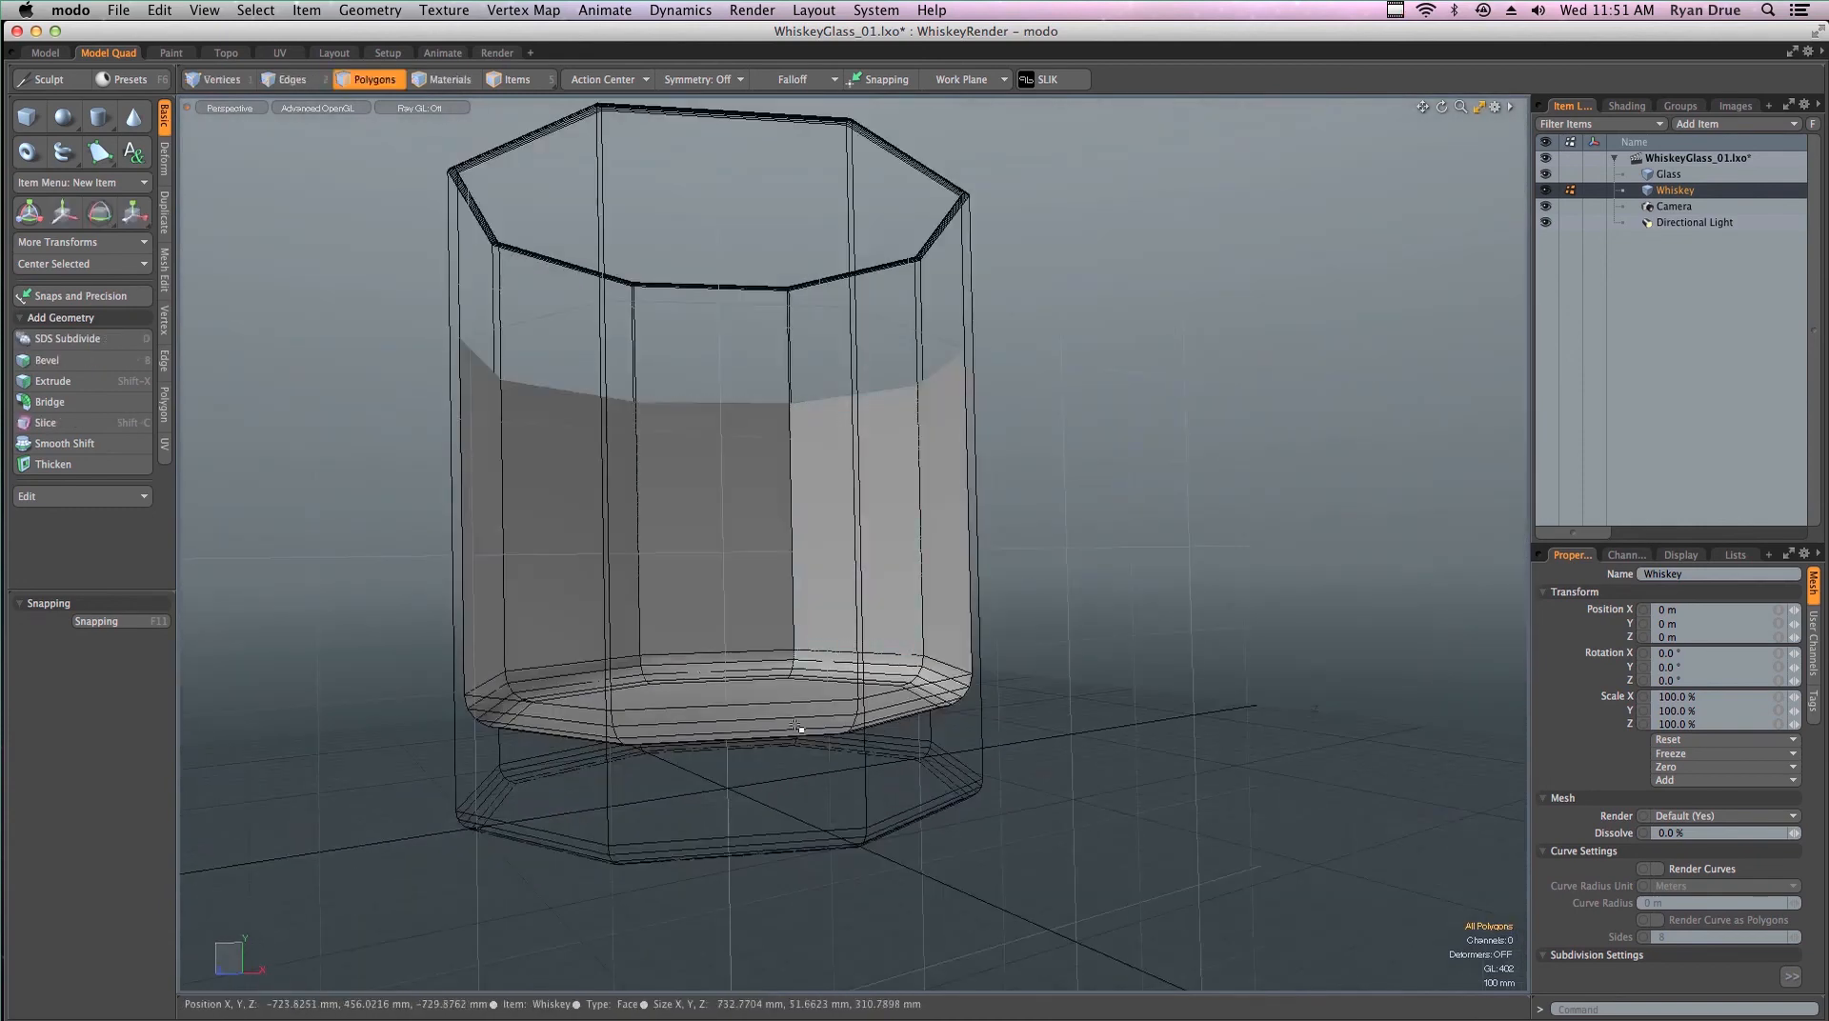
{"action": "left_click_drag", "start_coordinate": [804, 568], "coordinate": [1007, 487], "text": "alt"}
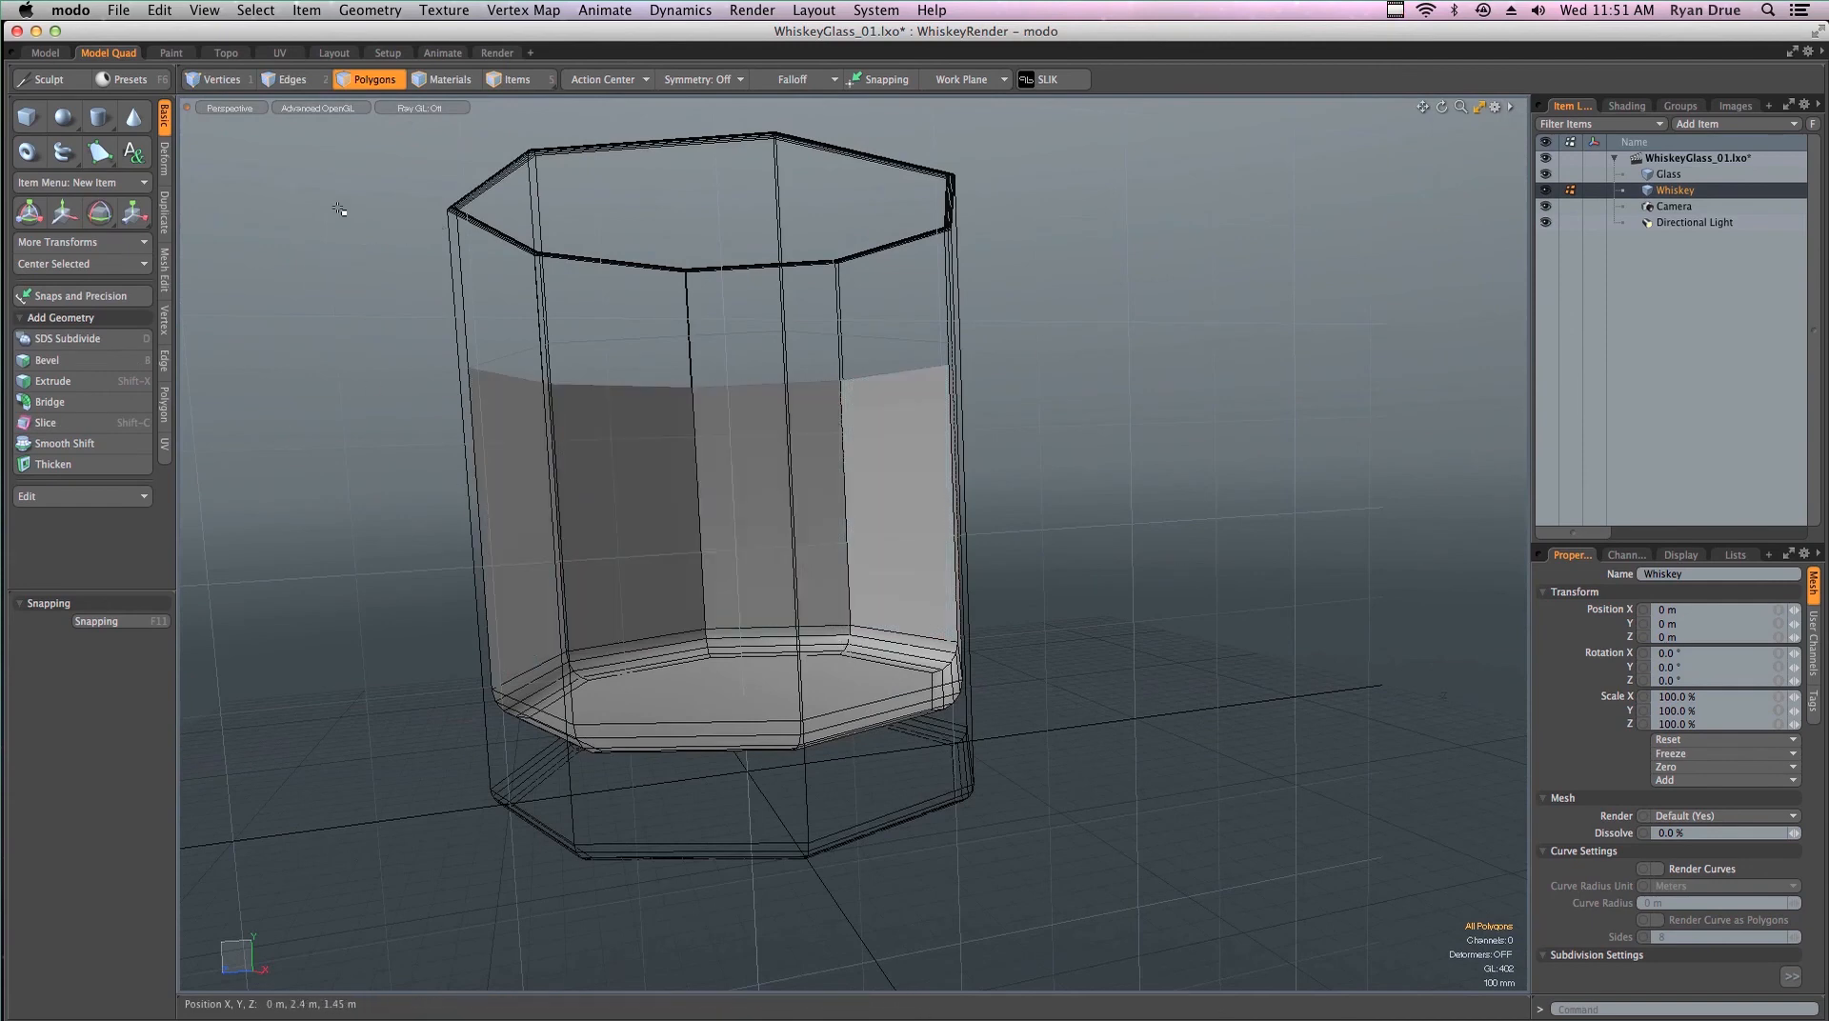
{"action": "left_click", "coordinate": [255, 9]}
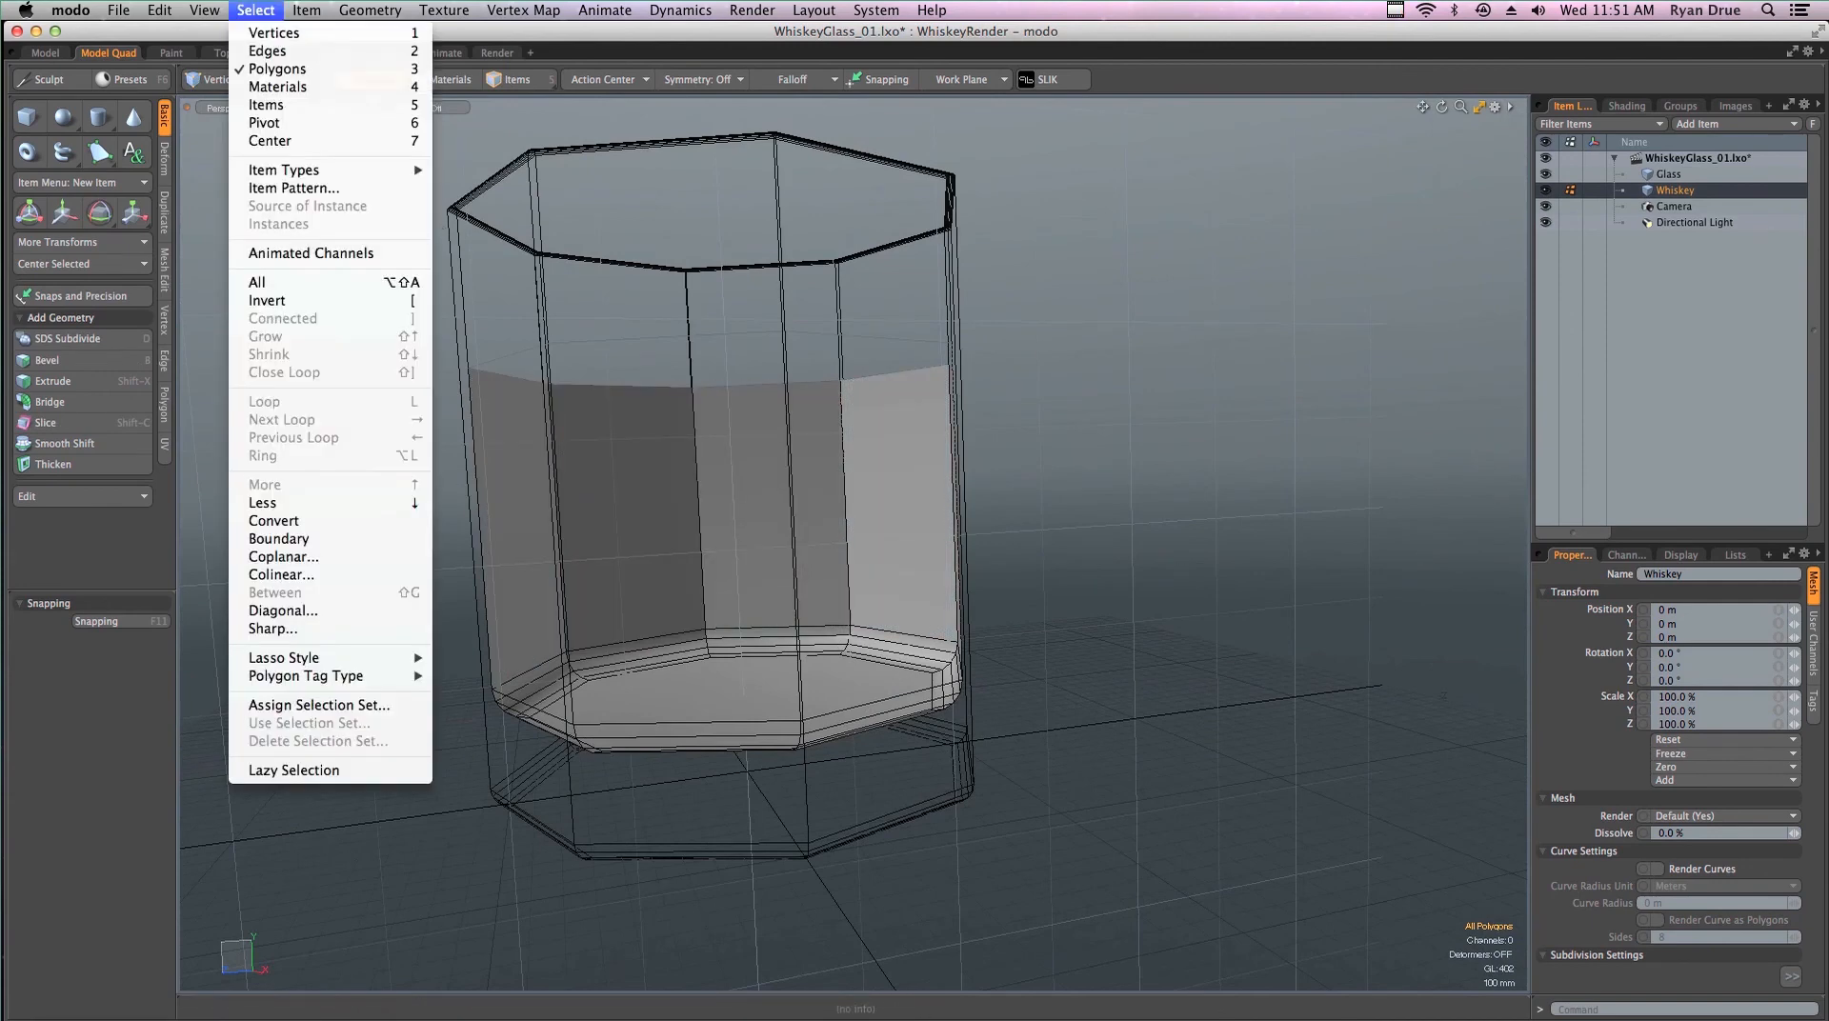
{"action": "mouse_move", "coordinate": [348, 11]}
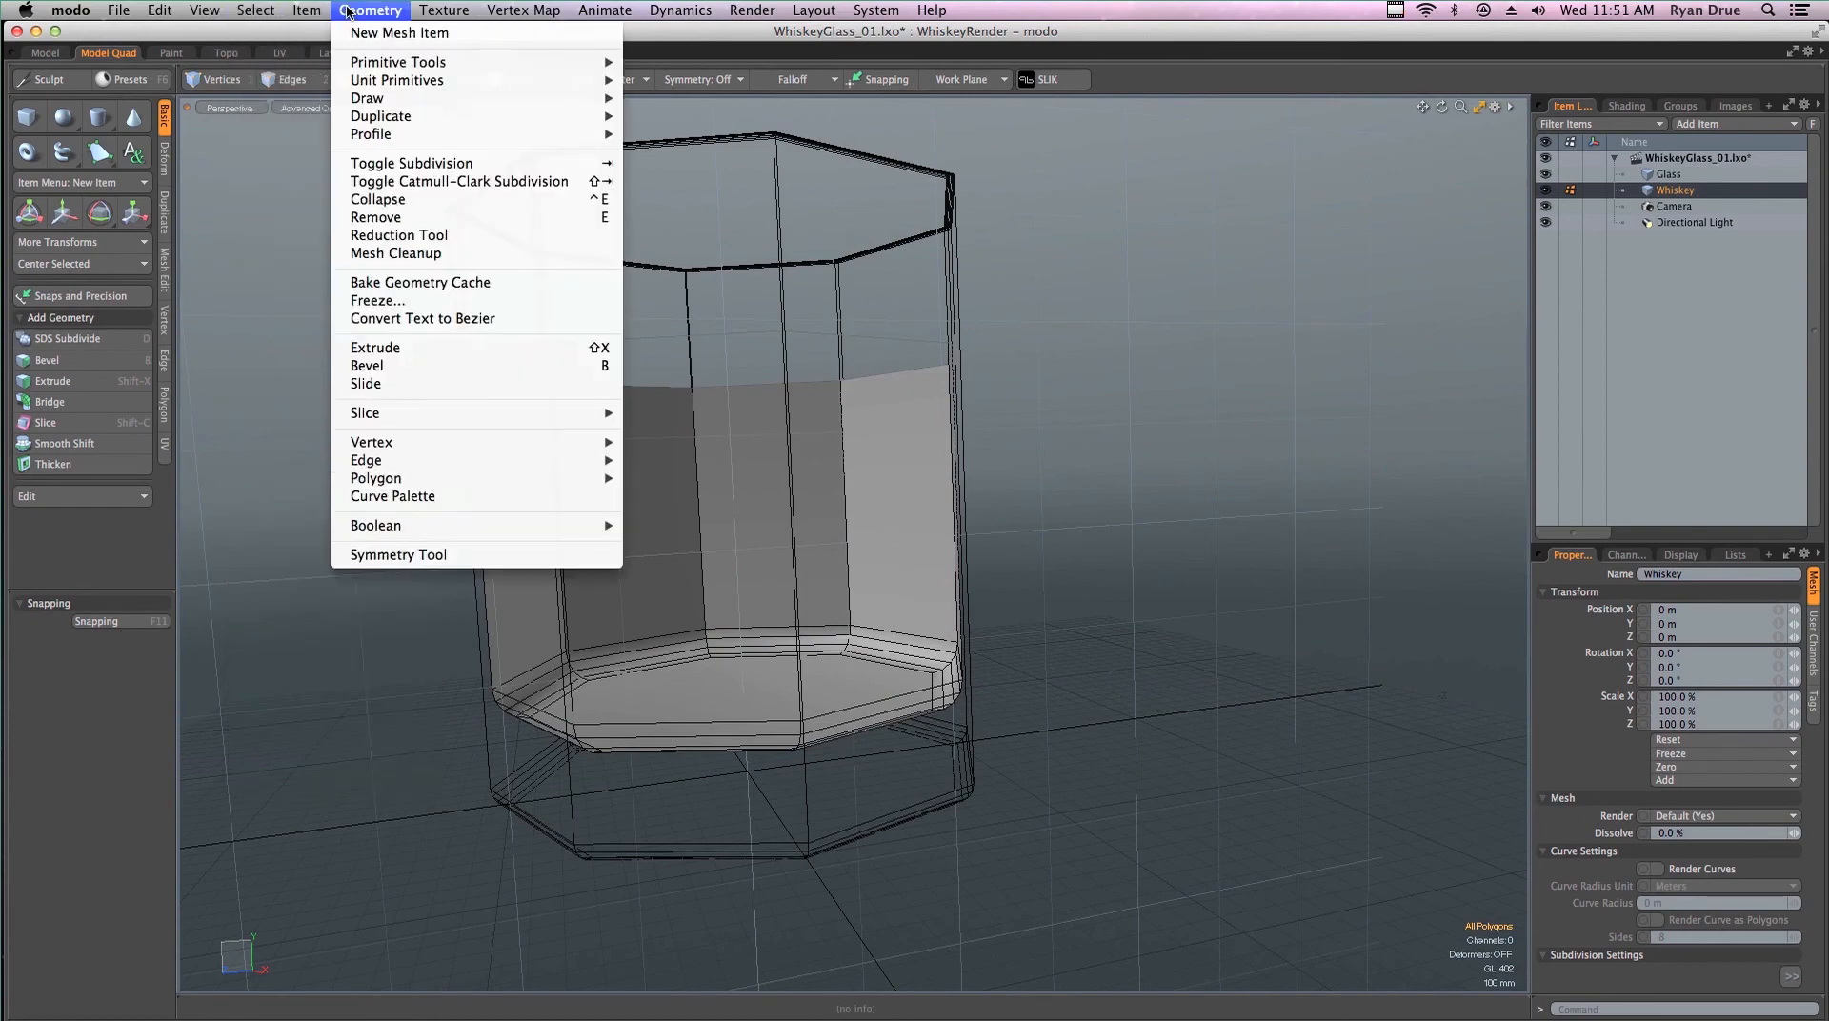
{"action": "mouse_move", "coordinate": [162, 12]}
{"action": "mouse_move", "coordinate": [276, 12]}
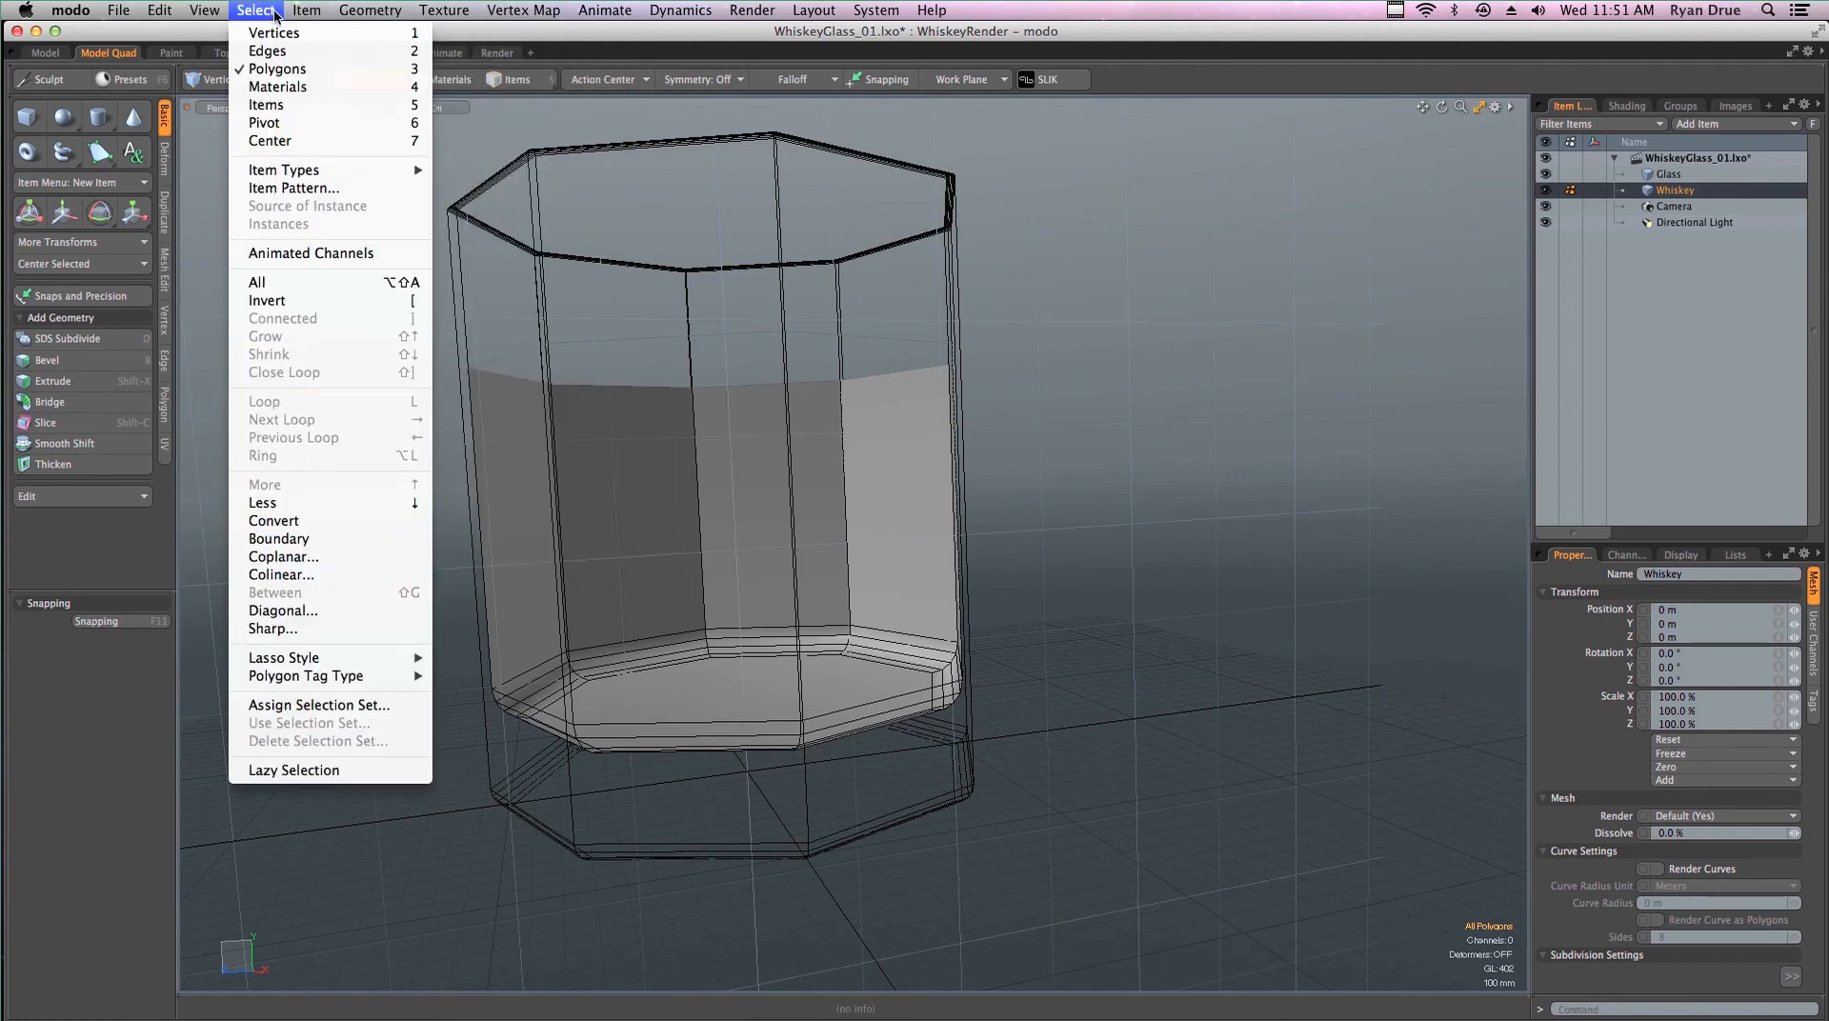
{"action": "left_click", "coordinate": [1194, 345]}
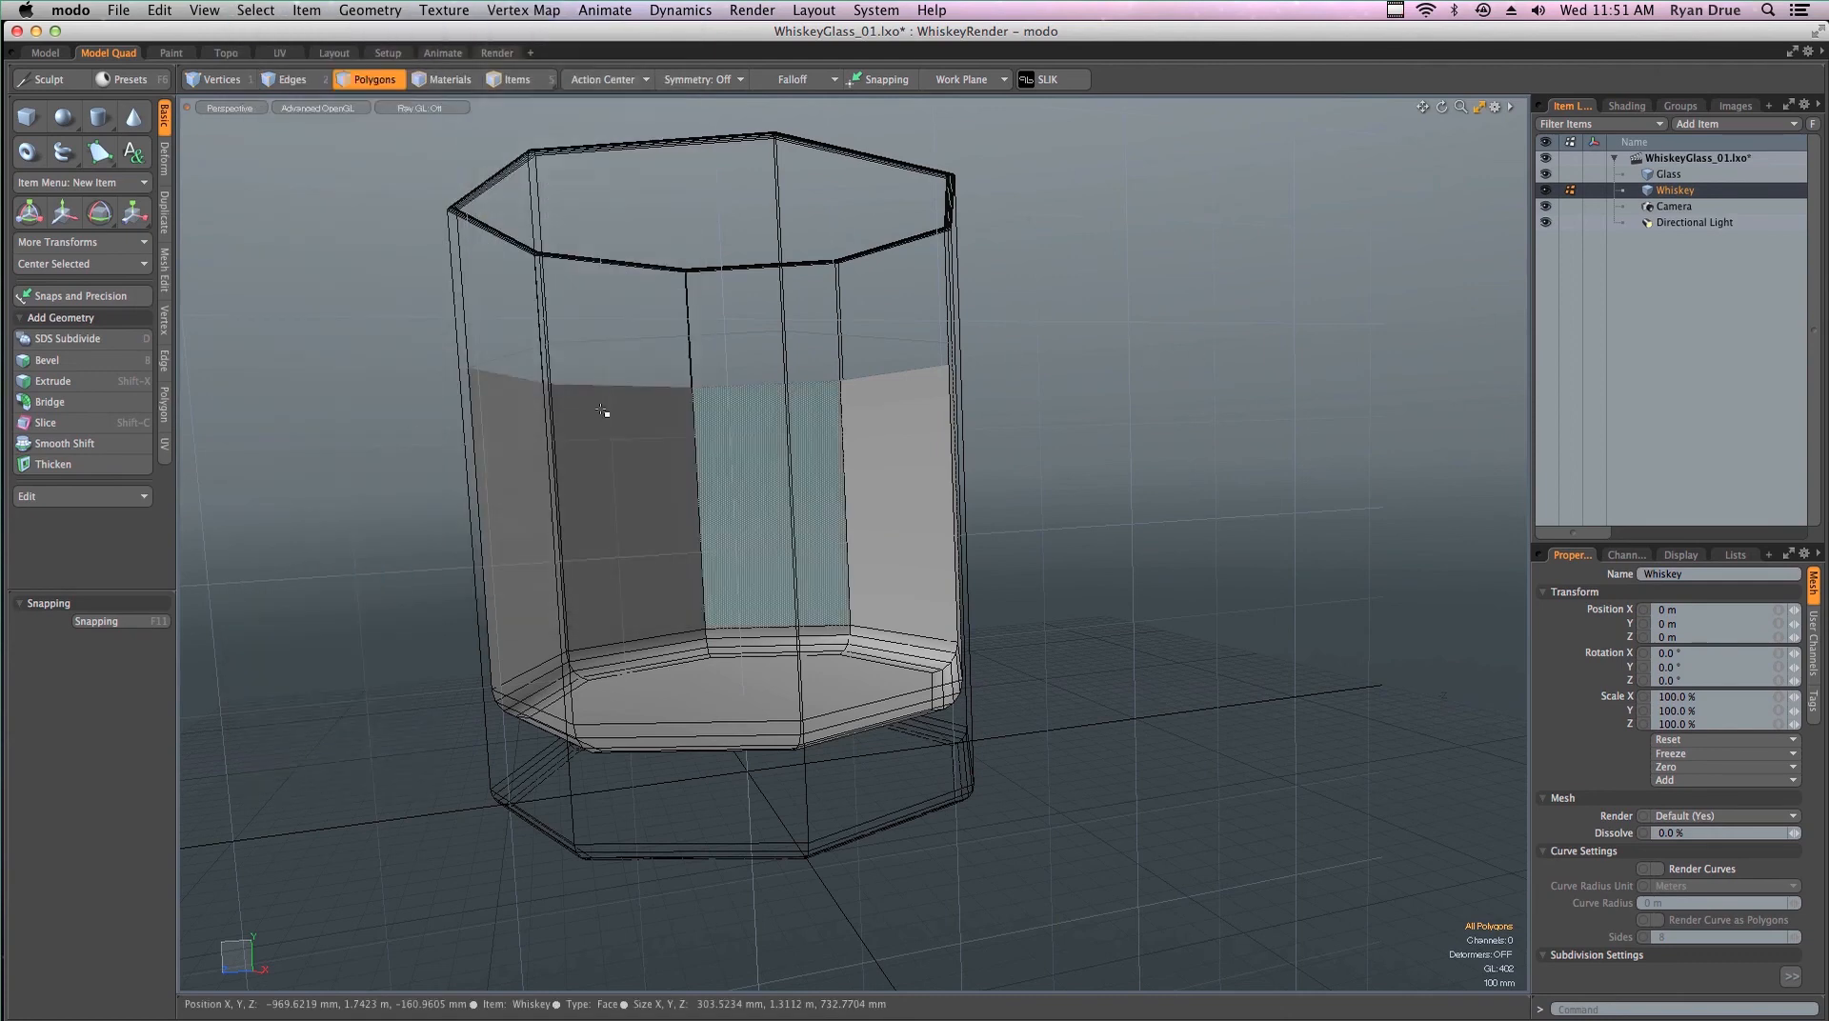
Flip all polygons of the Whiskey mesh so that they face outward
{"action": "left_click", "coordinate": [166, 406]}
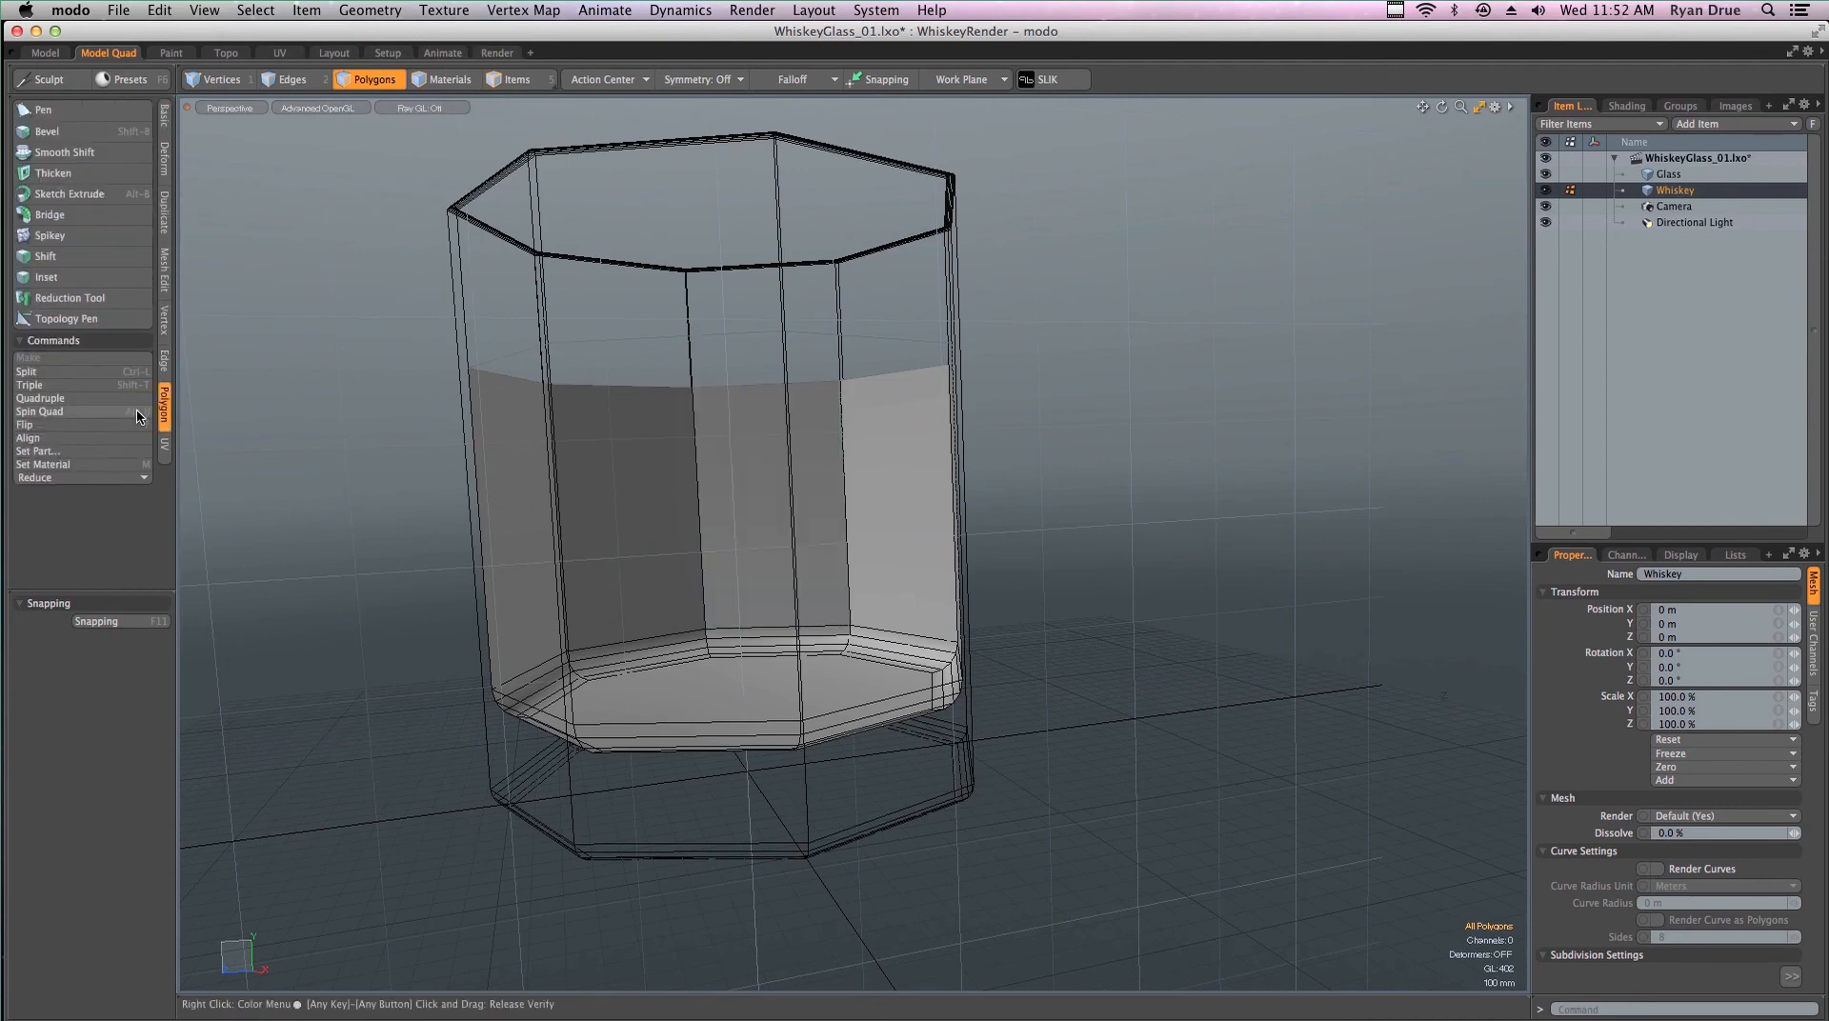
{"action": "left_click", "coordinate": [166, 121]}
{"action": "left_click", "coordinate": [165, 160]}
{"action": "left_click", "coordinate": [168, 208]}
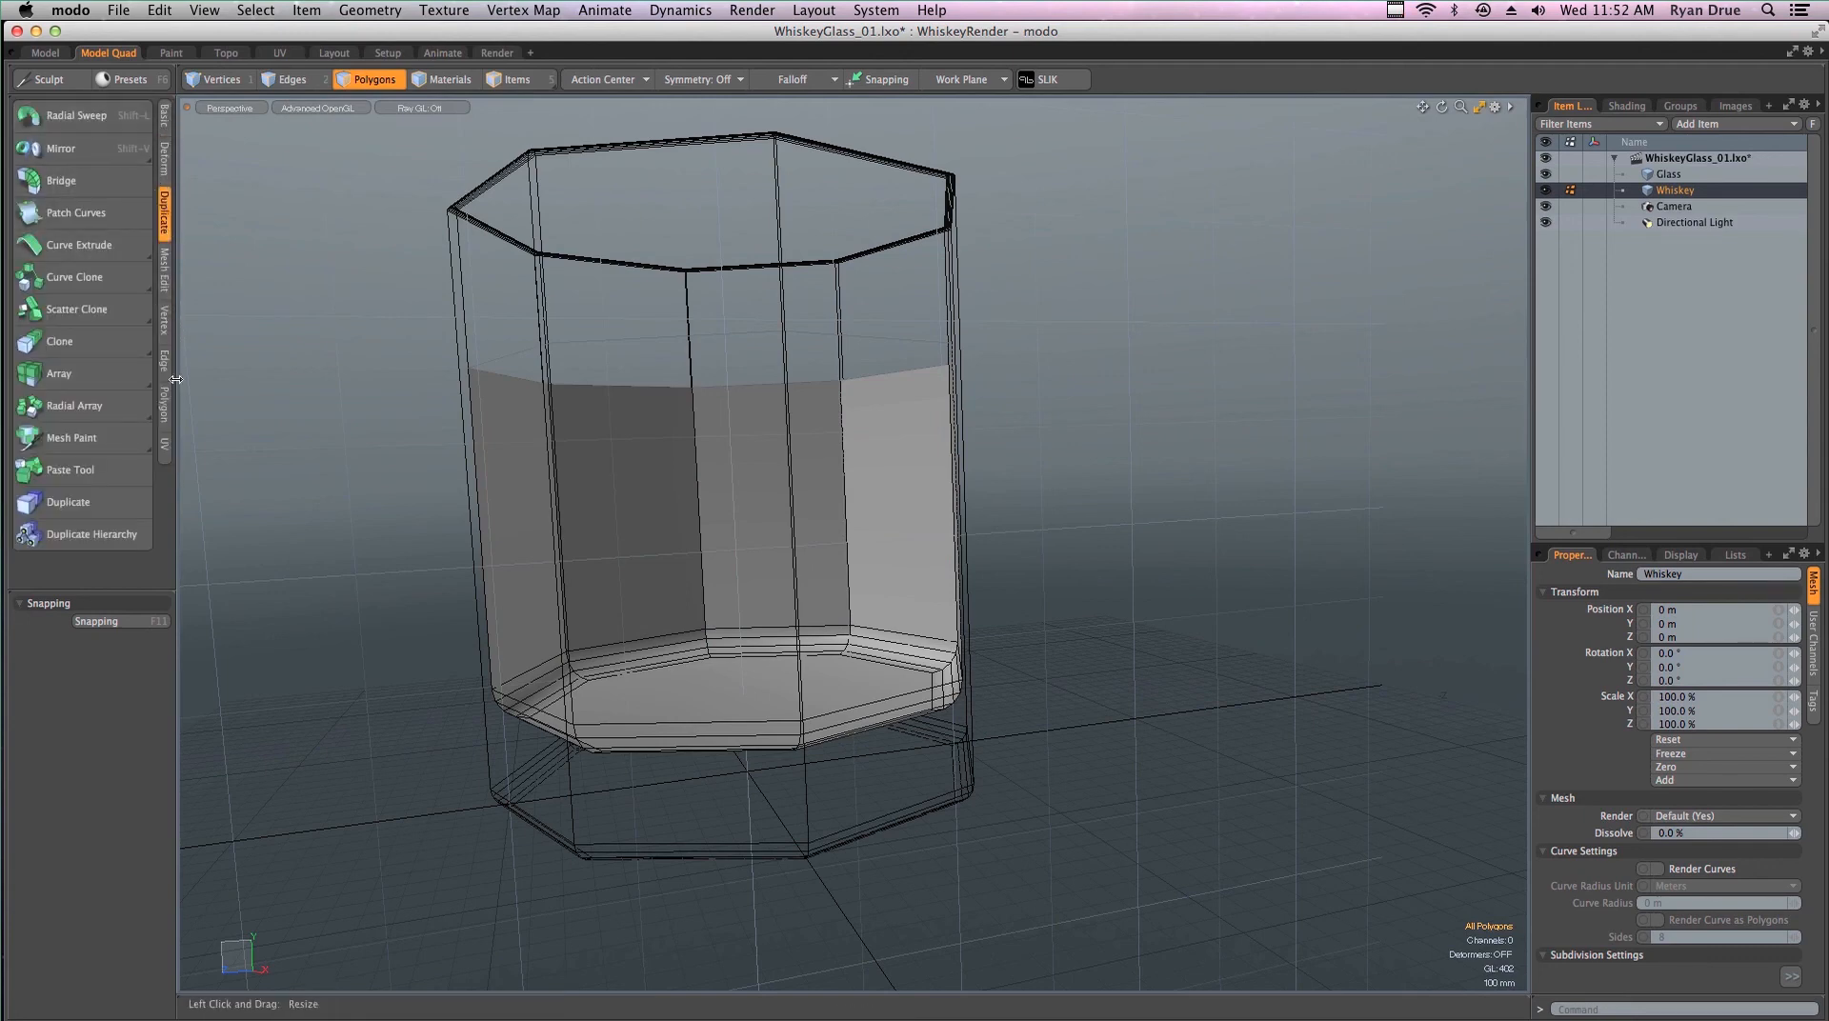
{"action": "left_click", "coordinate": [167, 407]}
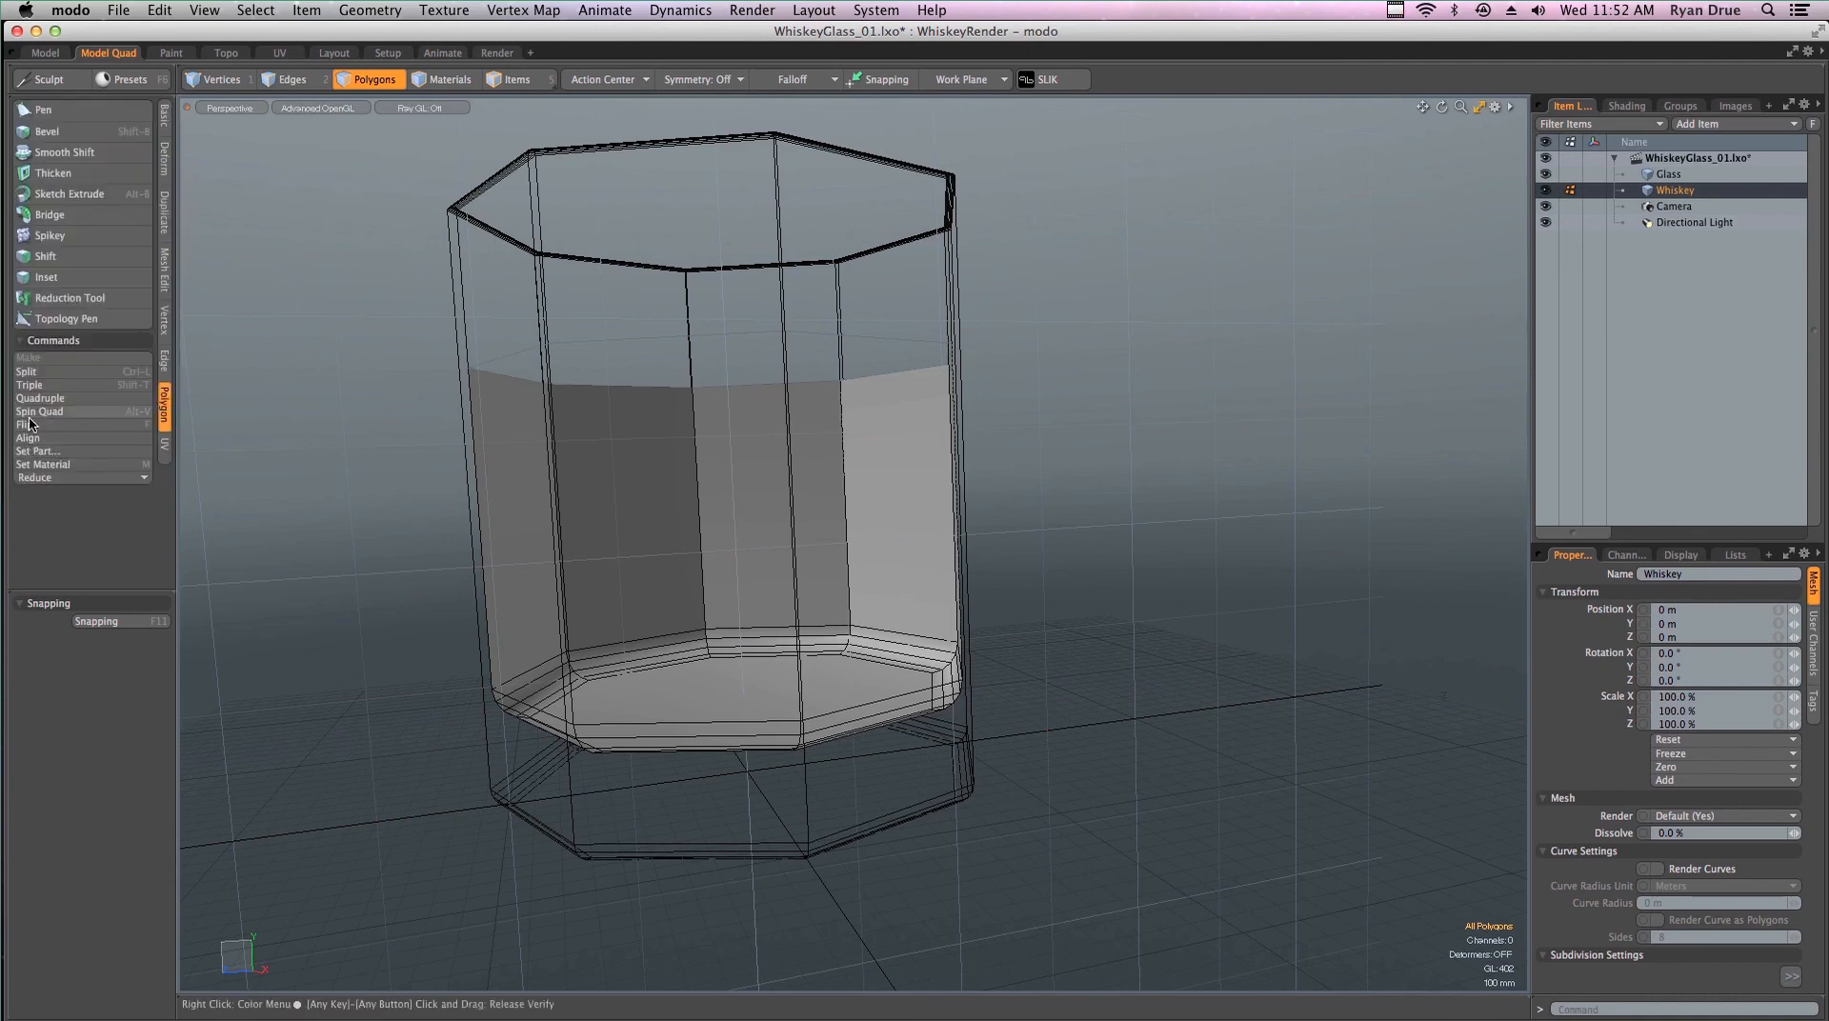
{"action": "left_click", "coordinate": [31, 426]}
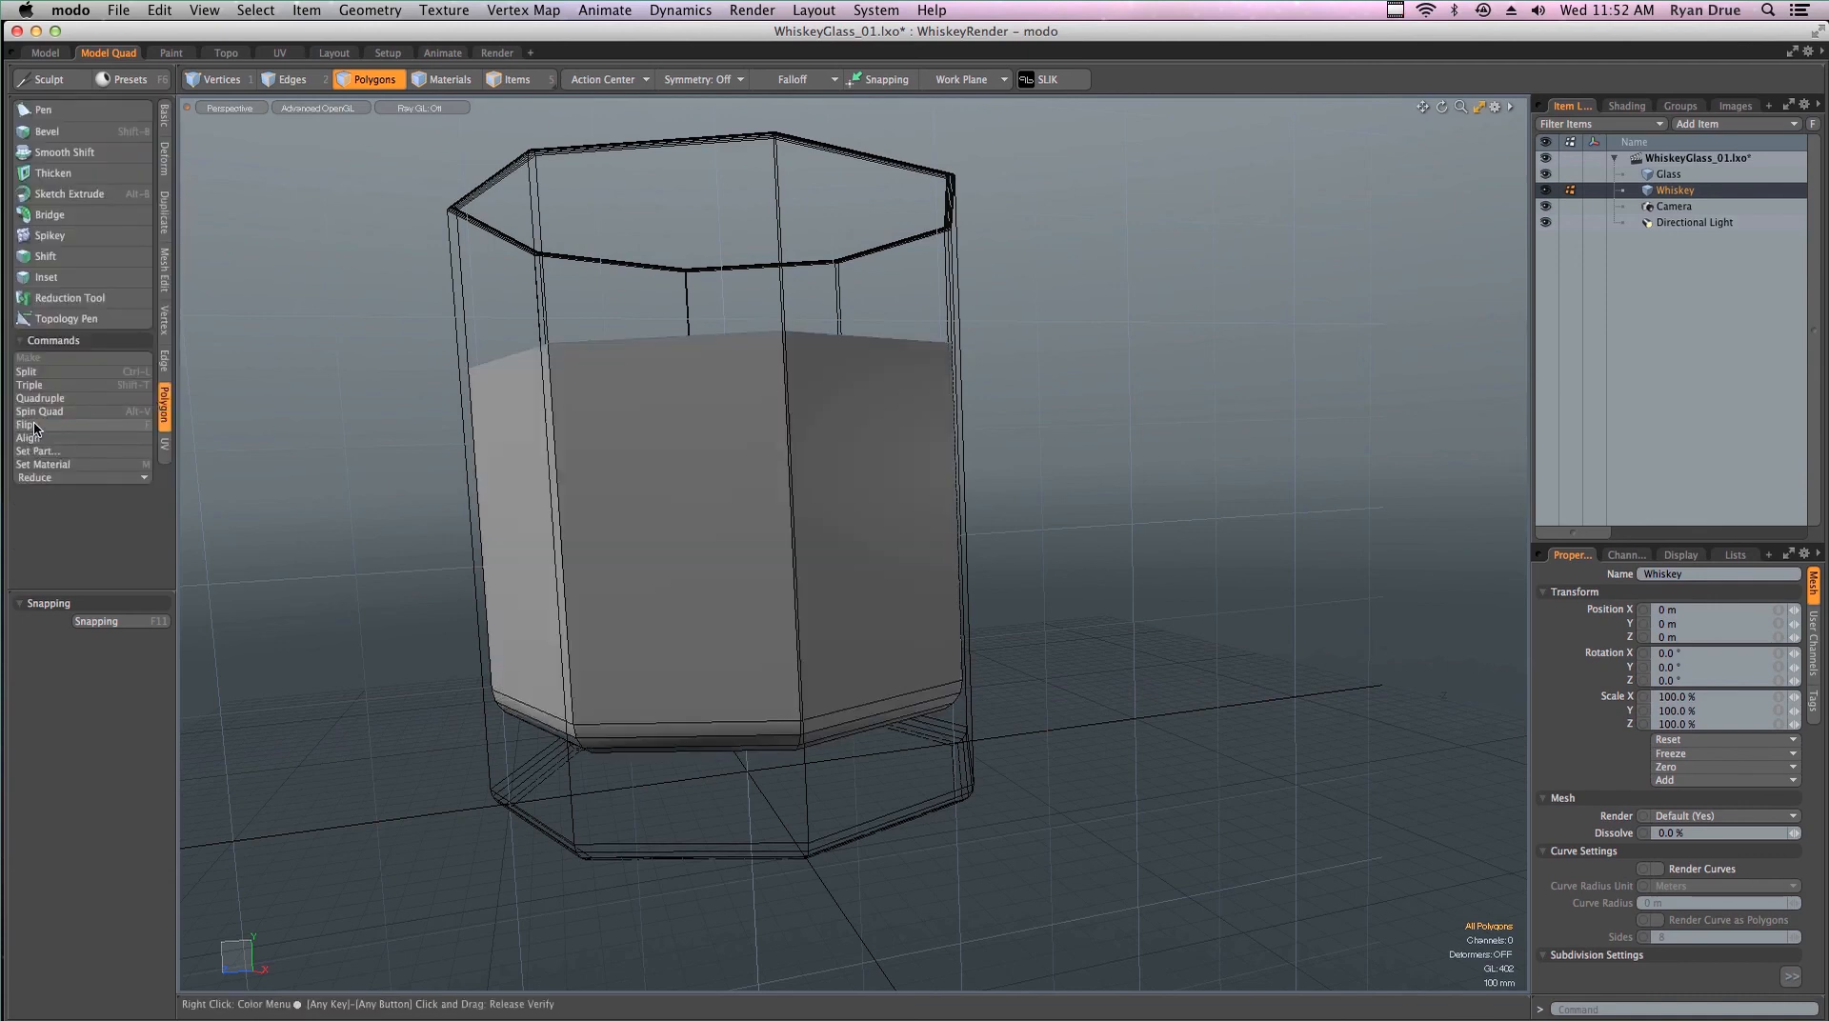
Flip the Whiskey polygons back and forth to compare inward and outward facing, ending with them facing outward
{"action": "left_click", "coordinate": [36, 427]}
{"action": "left_click", "coordinate": [38, 425]}
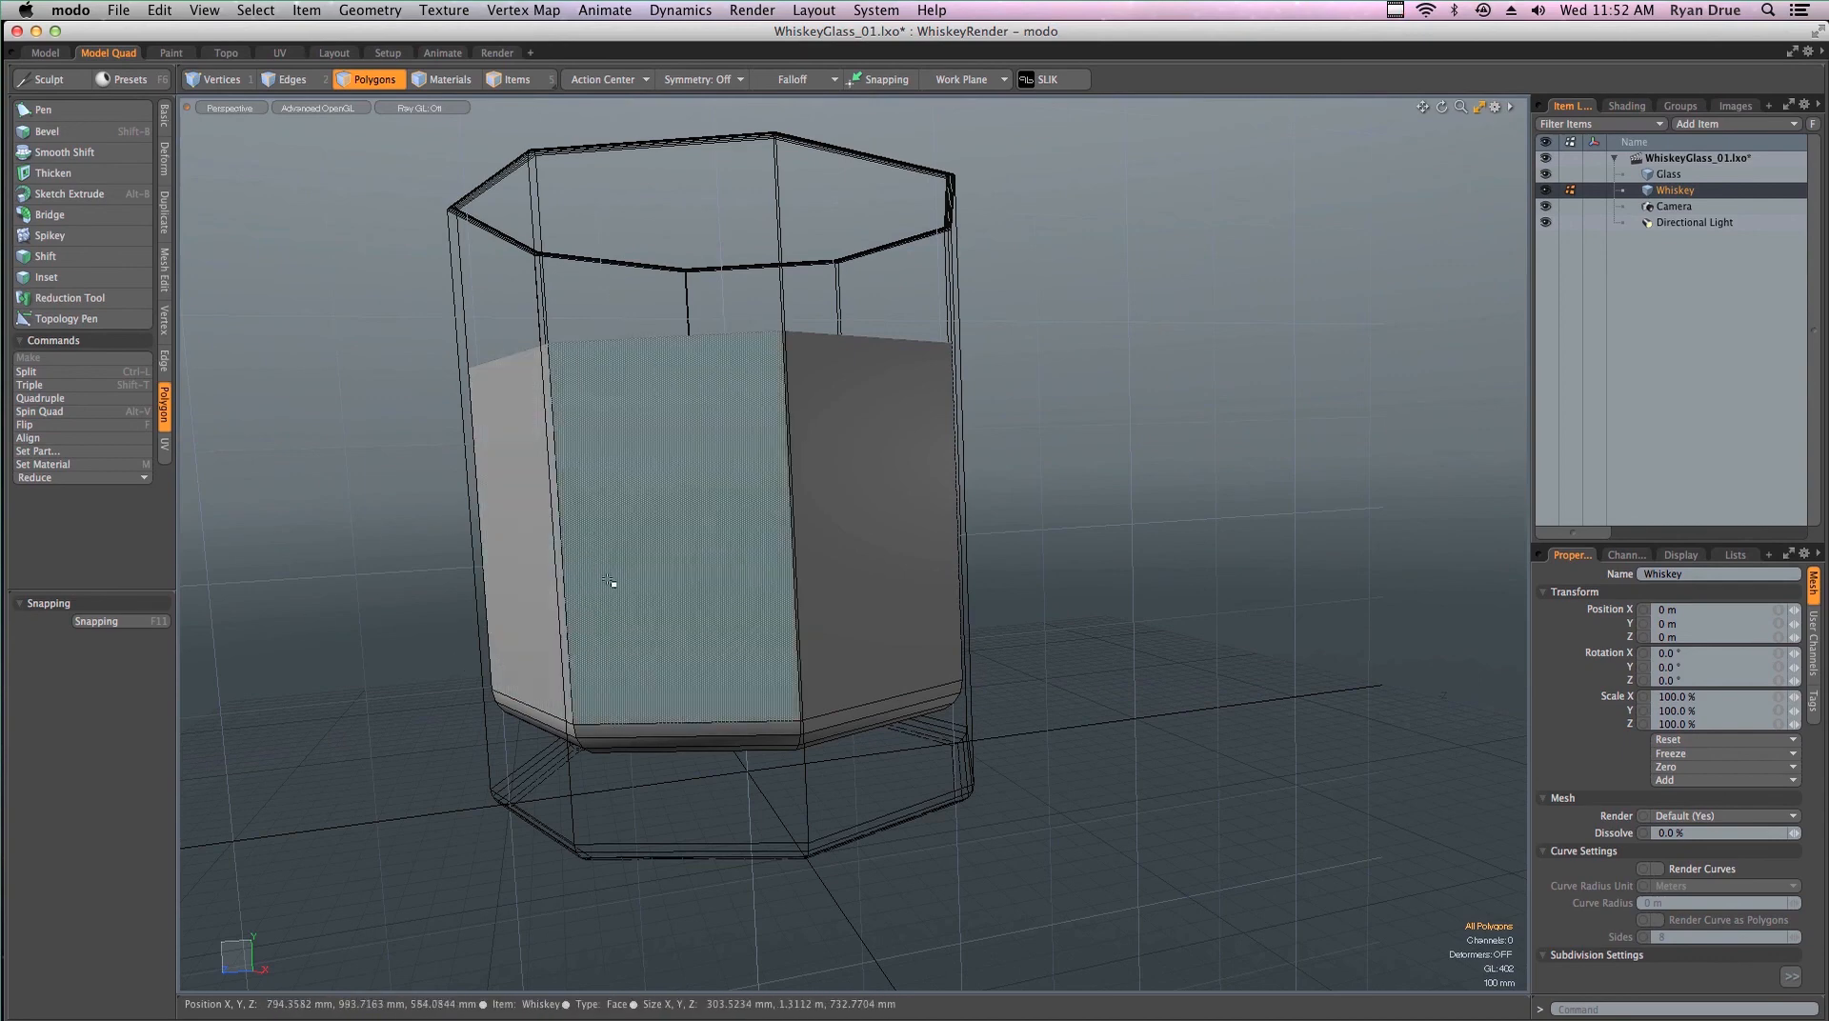
{"action": "key", "text": "f"}
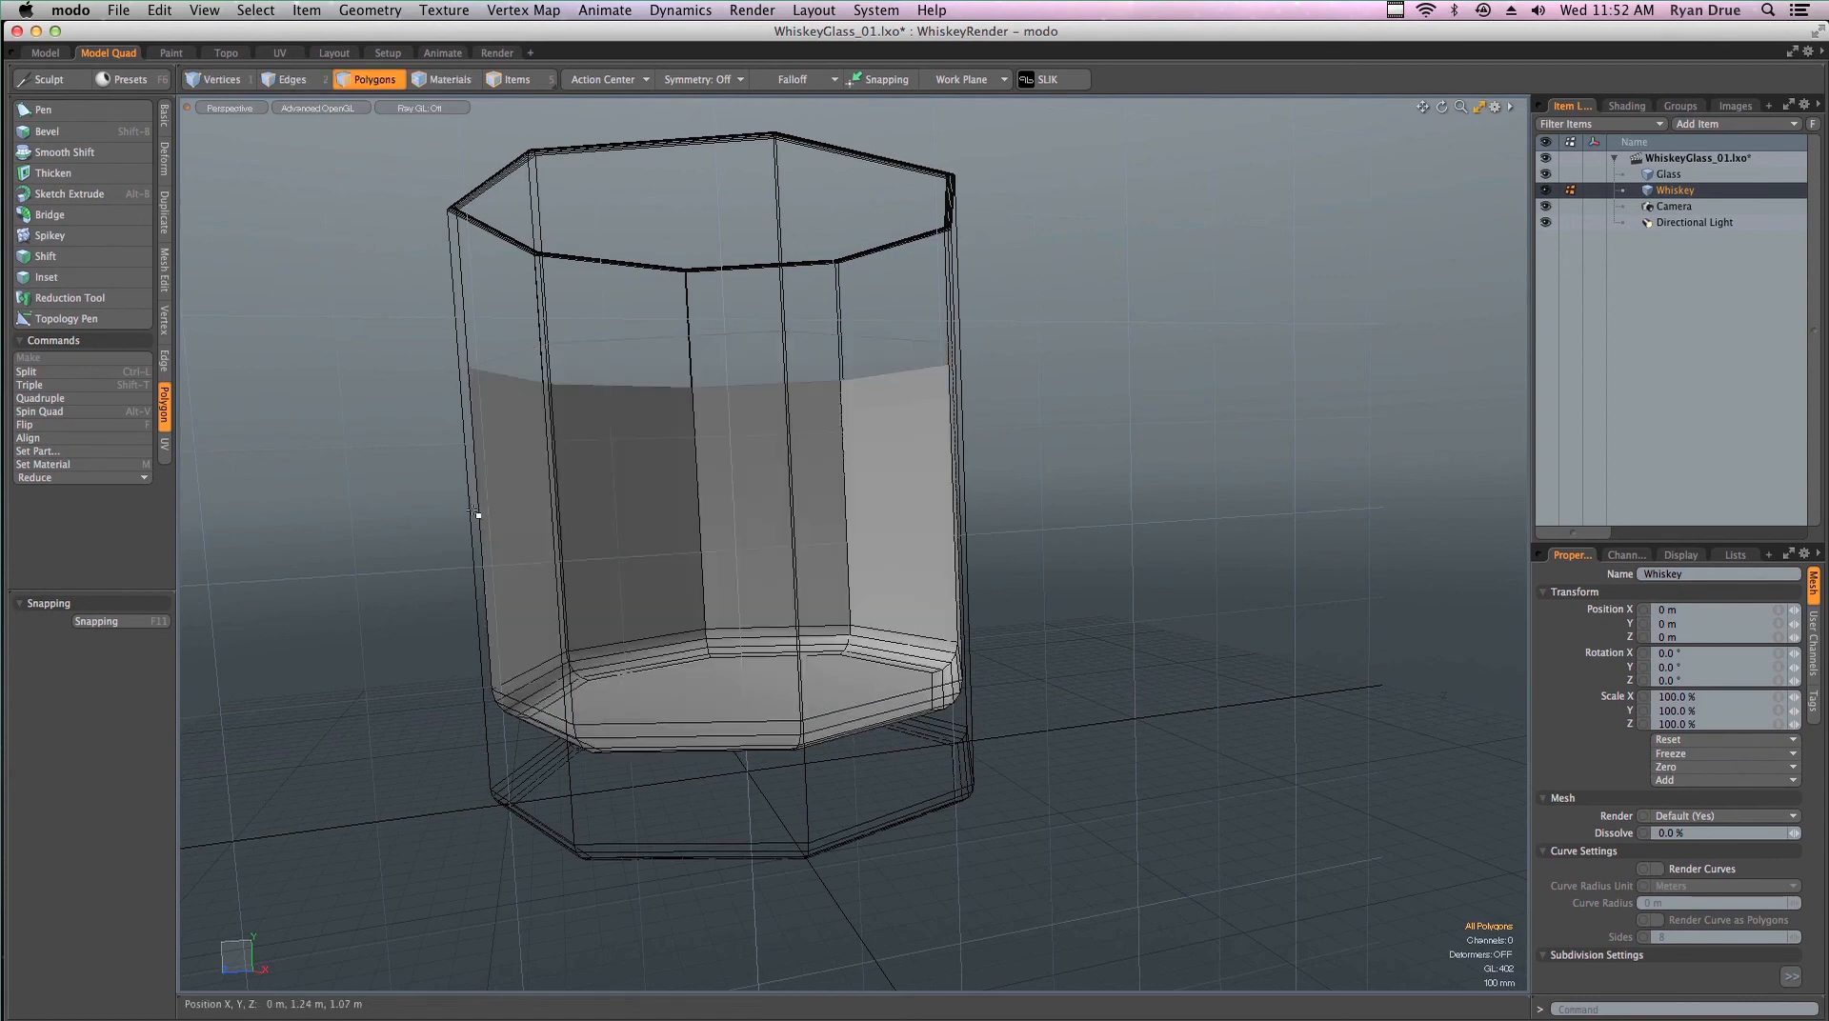
{"action": "key", "text": "f"}
{"action": "key", "text": "f"}
{"action": "key", "text": "f"}
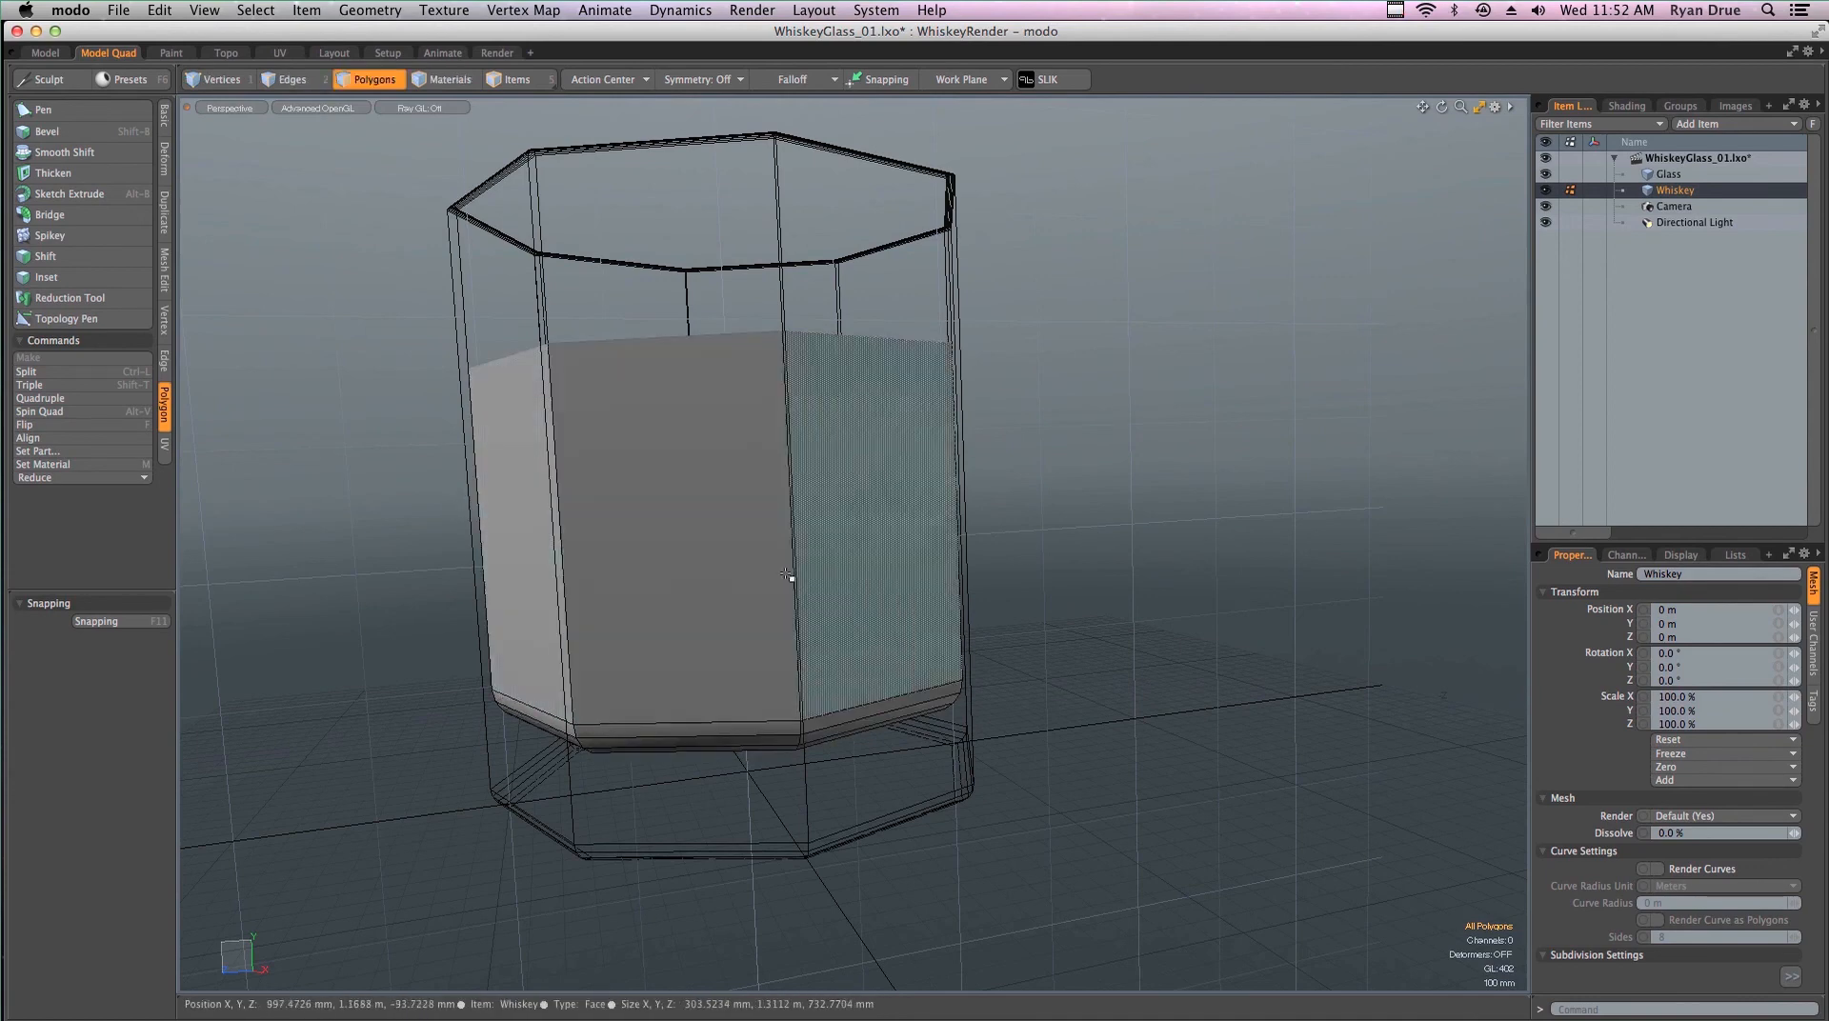
Select one side polygon of the Whiskey mesh, expand the selection to all connected polygons, and clear the selection
{"action": "left_click", "coordinate": [754, 498]}
{"action": "left_click", "coordinate": [1118, 445]}
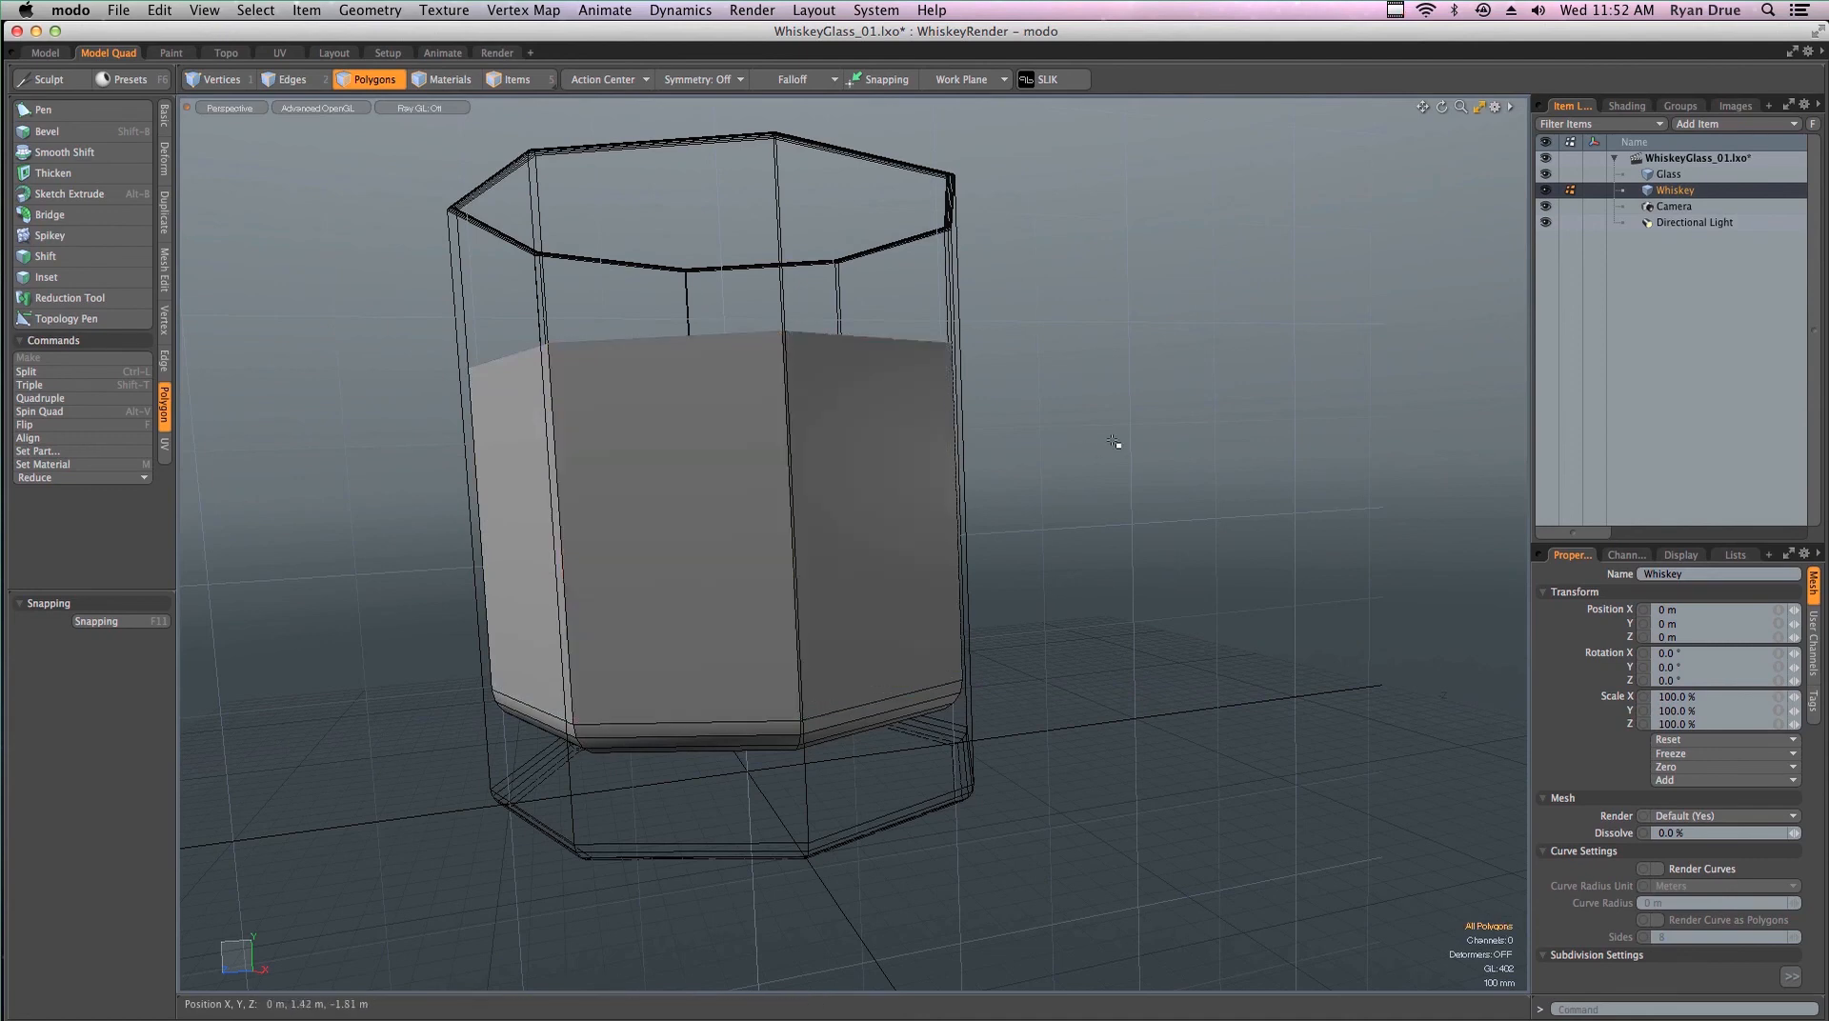
{"action": "left_click", "coordinate": [865, 476]}
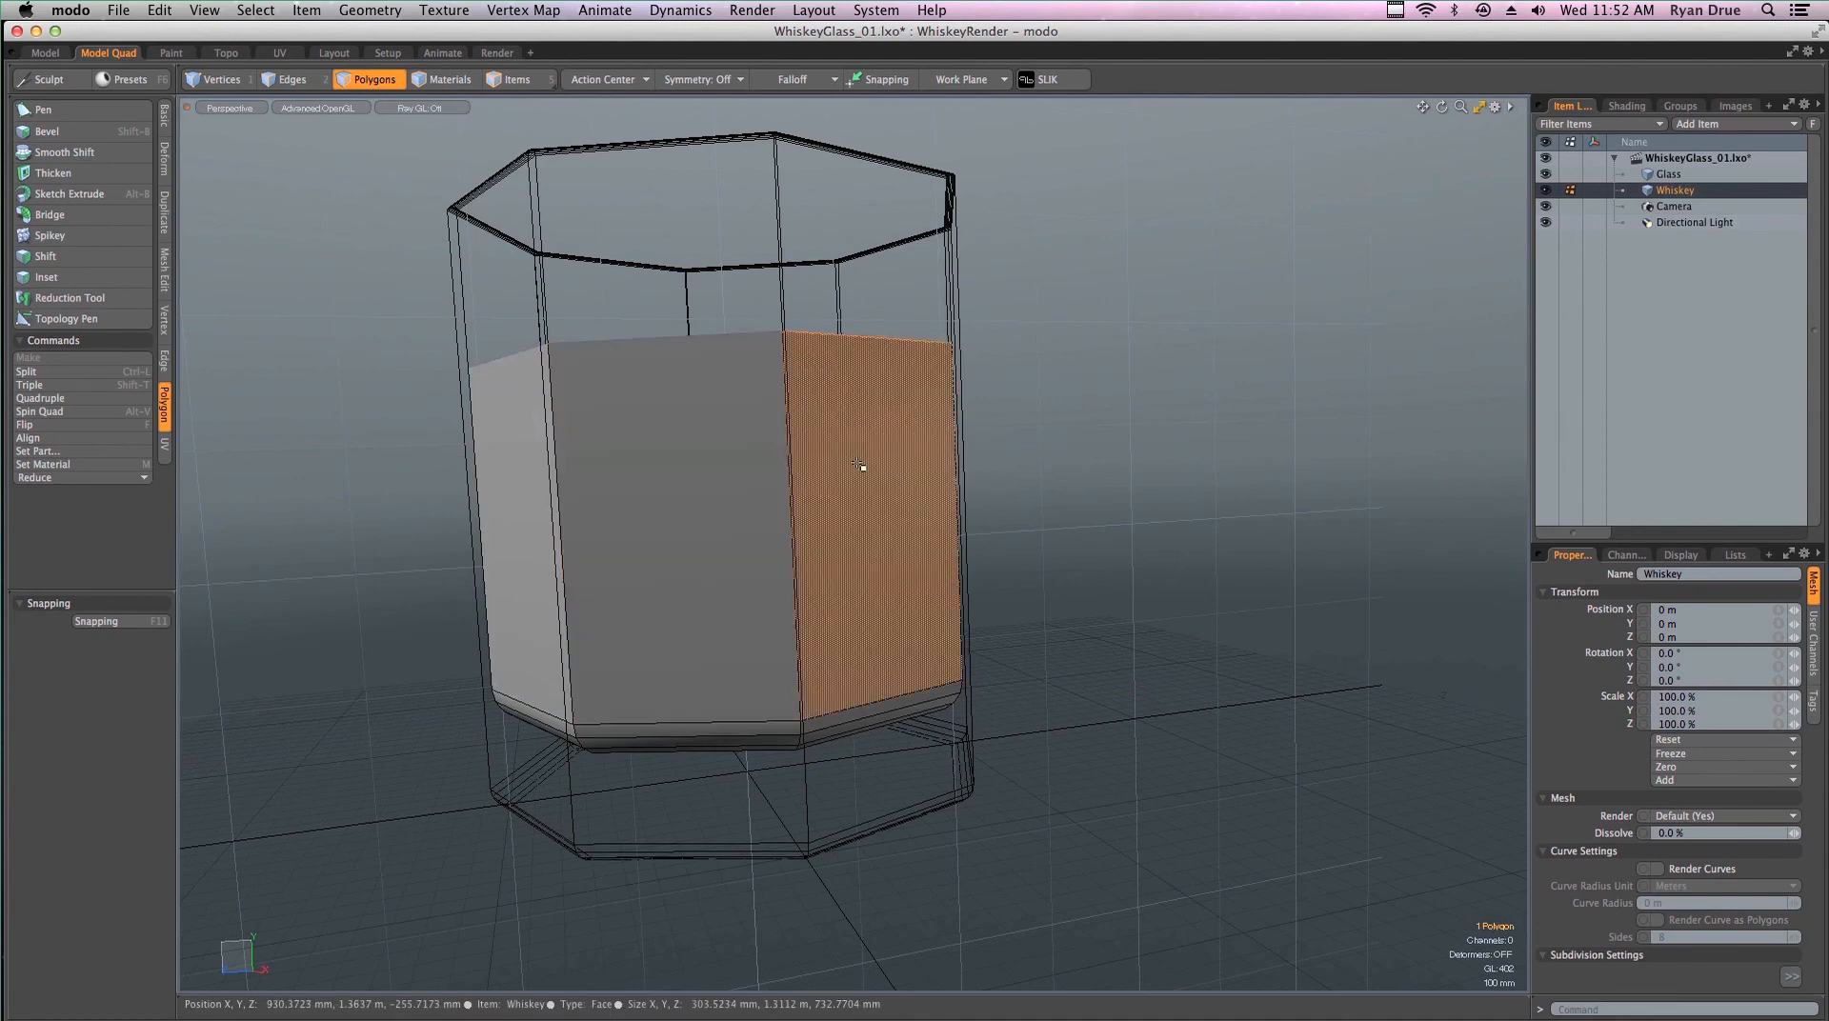
{"action": "double_click", "coordinate": [869, 478]}
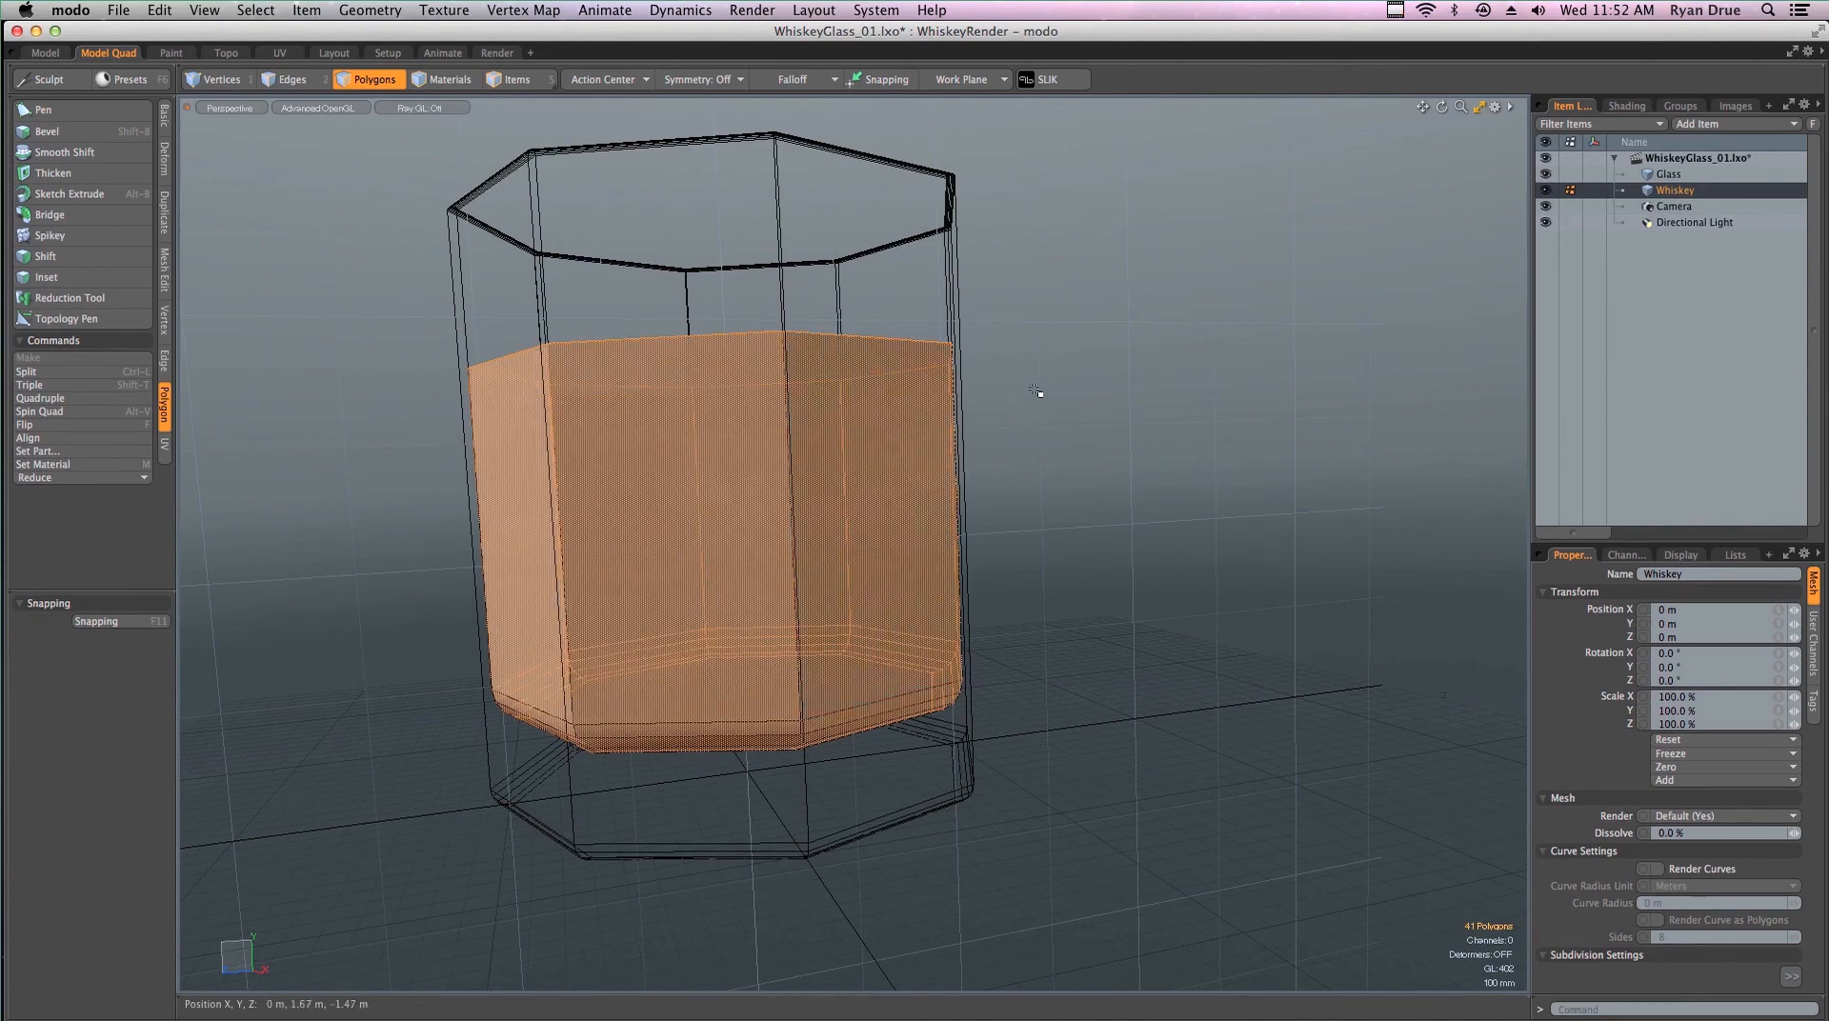
{"action": "left_click", "coordinate": [1105, 424]}
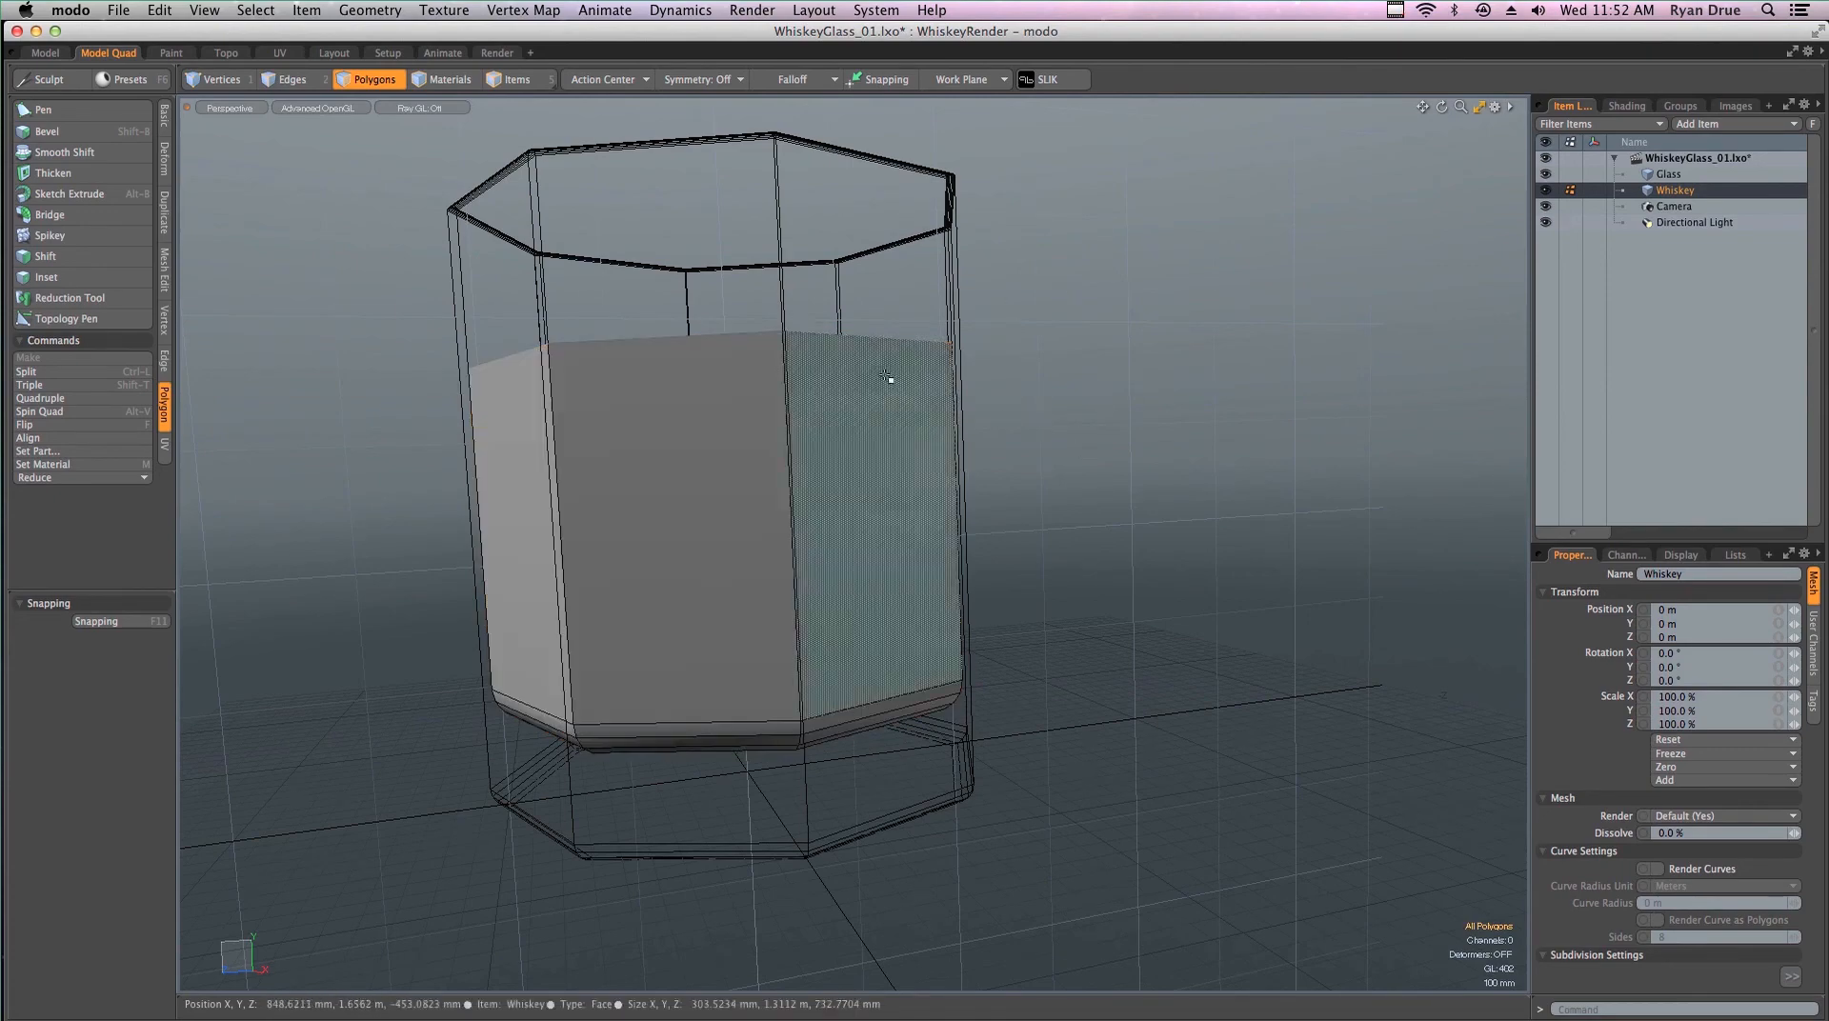
Select the open upper edge loop of the Whiskey mesh and cap it using Make Polygons with Poly Type auto
{"action": "left_click_drag", "start_coordinate": [886, 375], "coordinate": [919, 468], "text": "alt"}
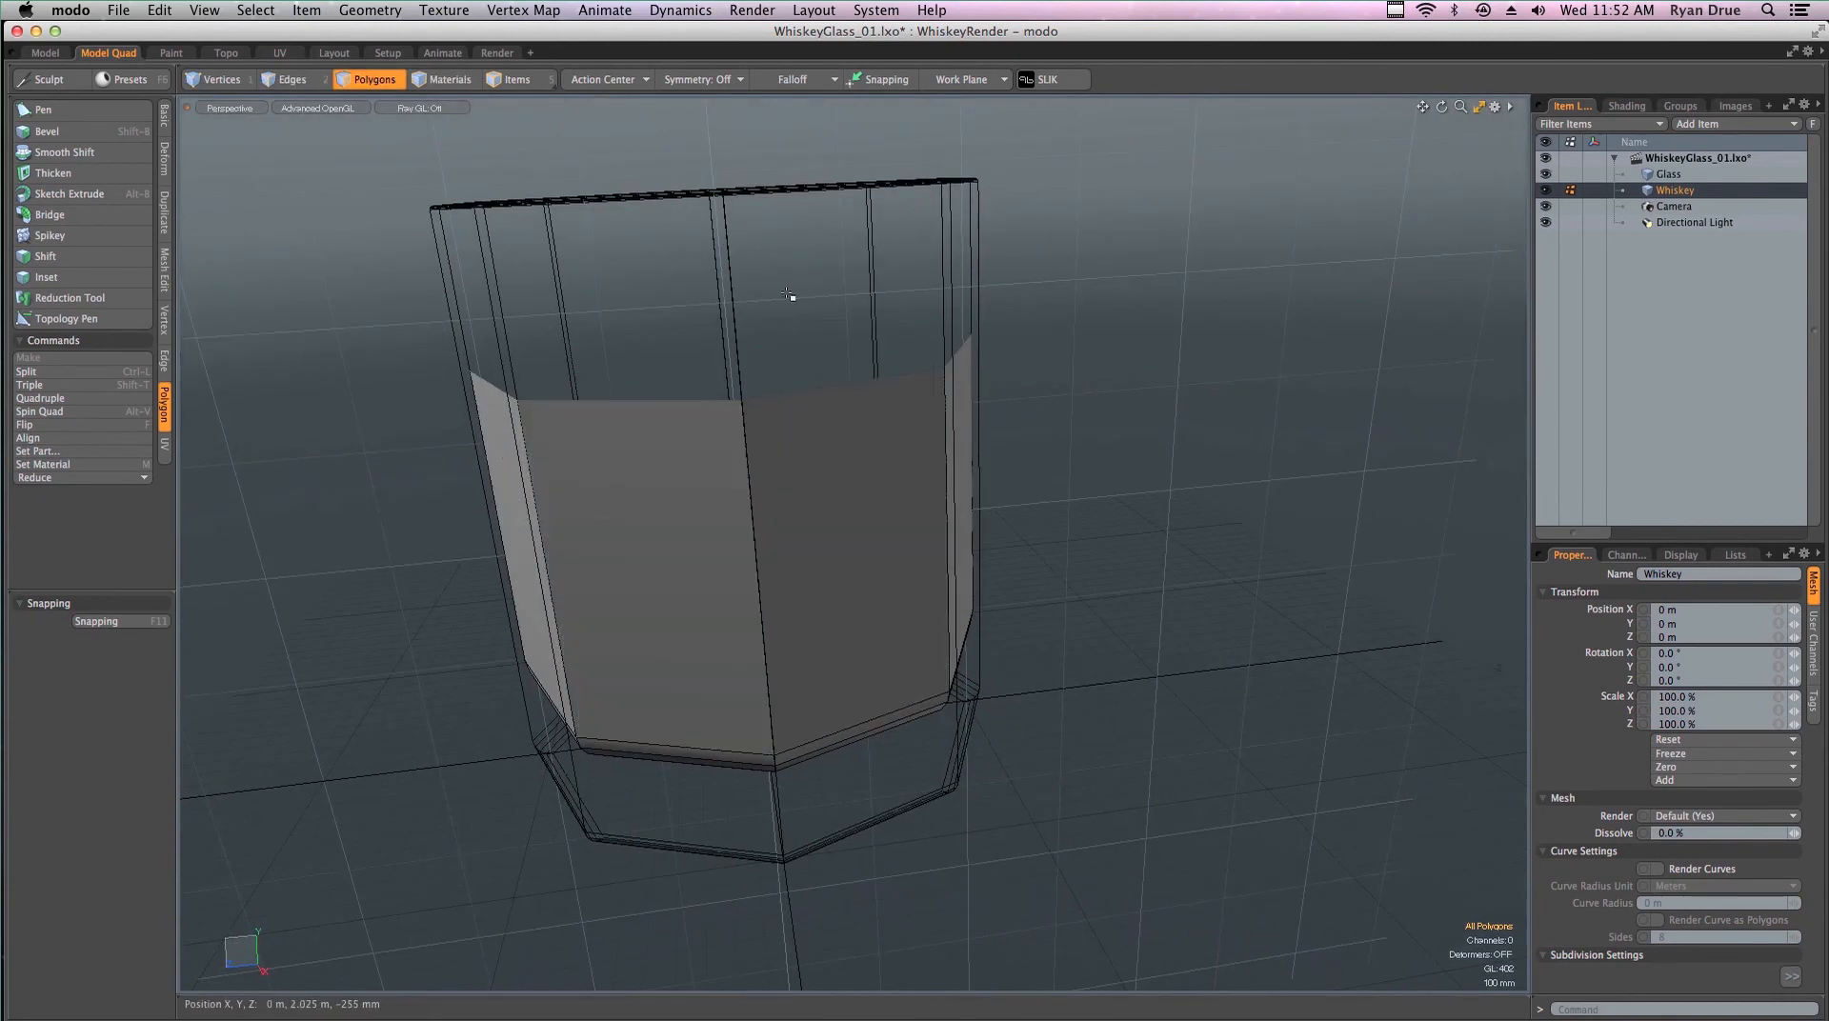
{"action": "key", "text": "2"}
{"action": "double_click", "coordinate": [638, 399]}
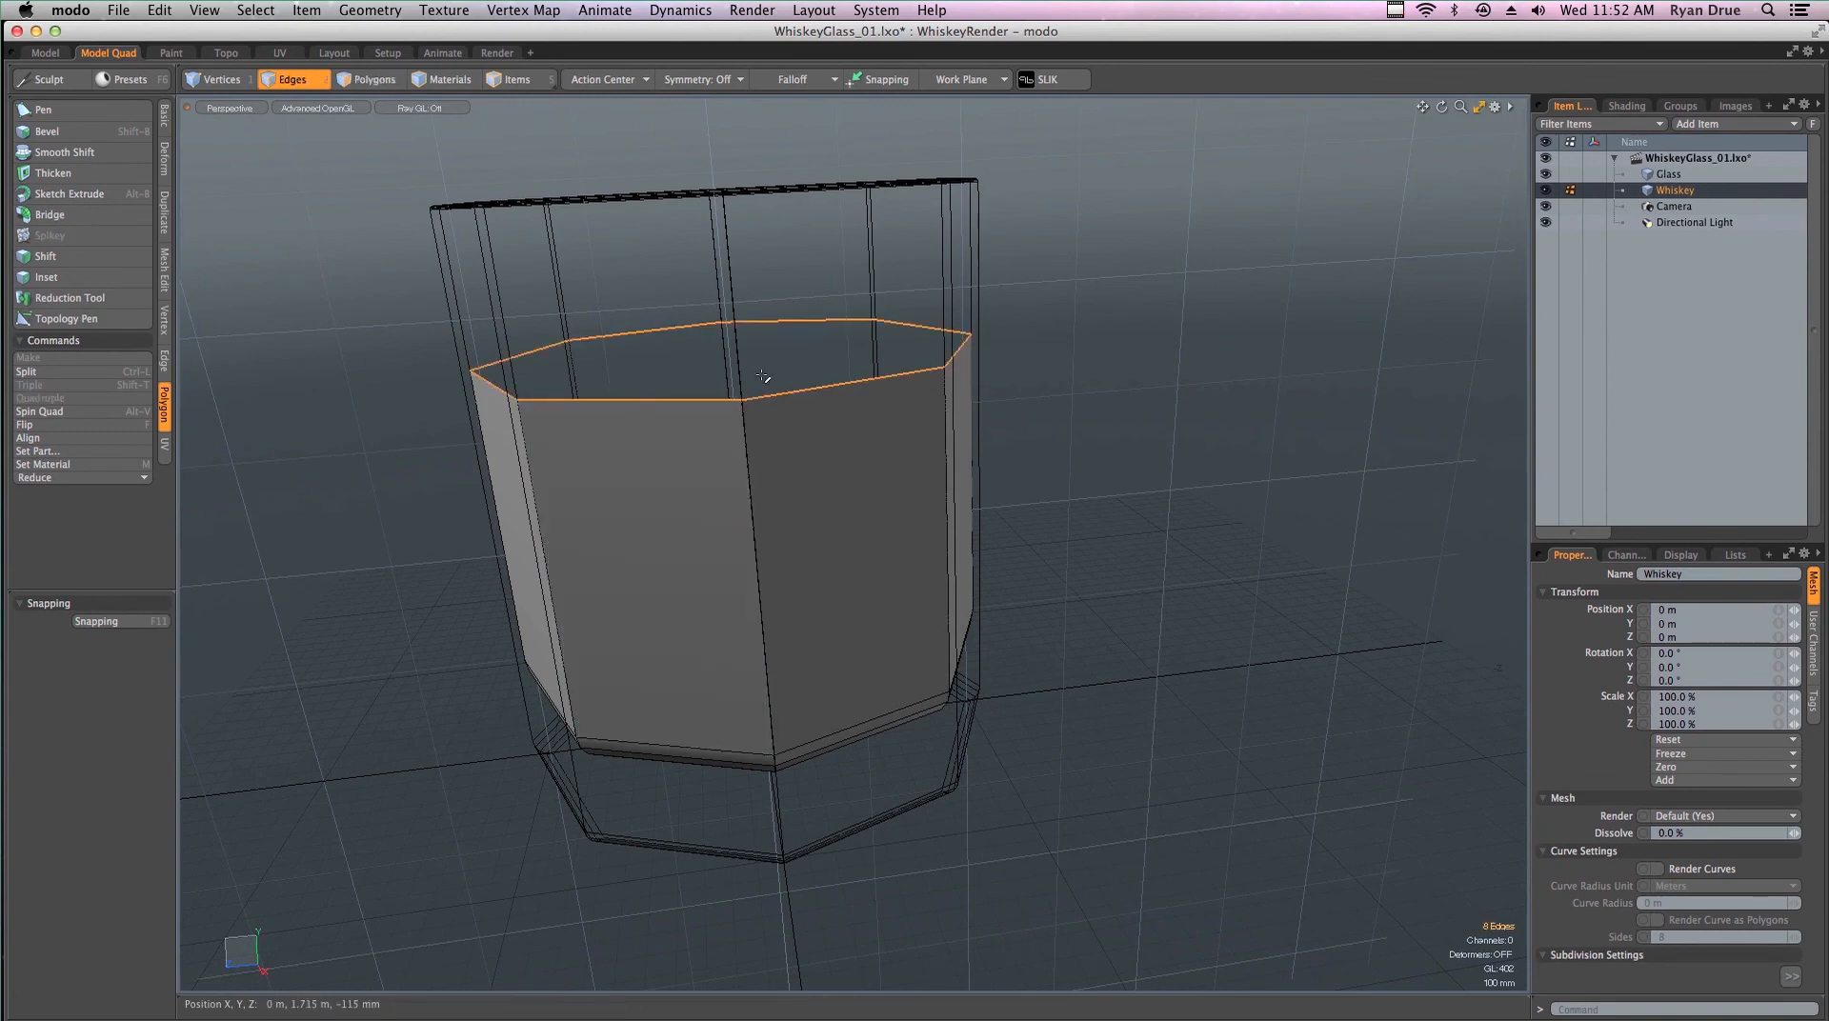
{"action": "left_click_drag", "start_coordinate": [739, 461], "coordinate": [753, 382], "text": "alt"}
{"action": "left_click", "coordinate": [1398, 10]}
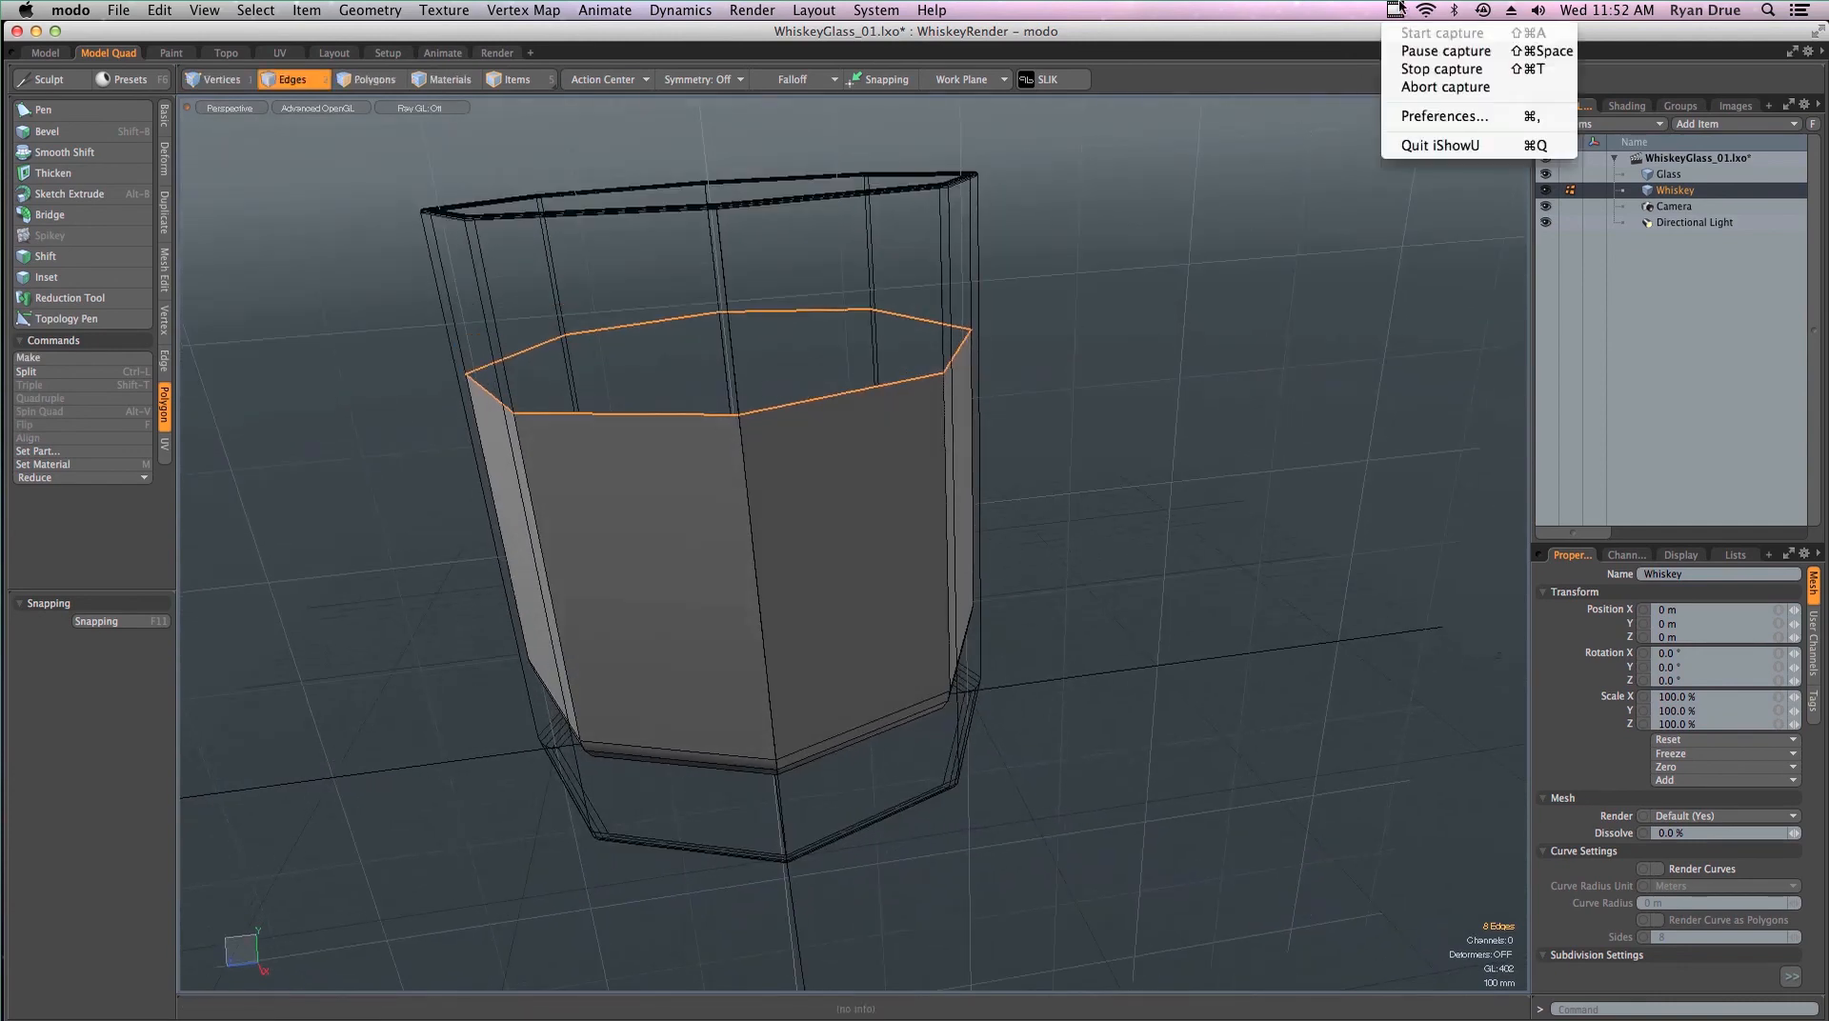
{"action": "left_click", "coordinate": [1428, 49]}
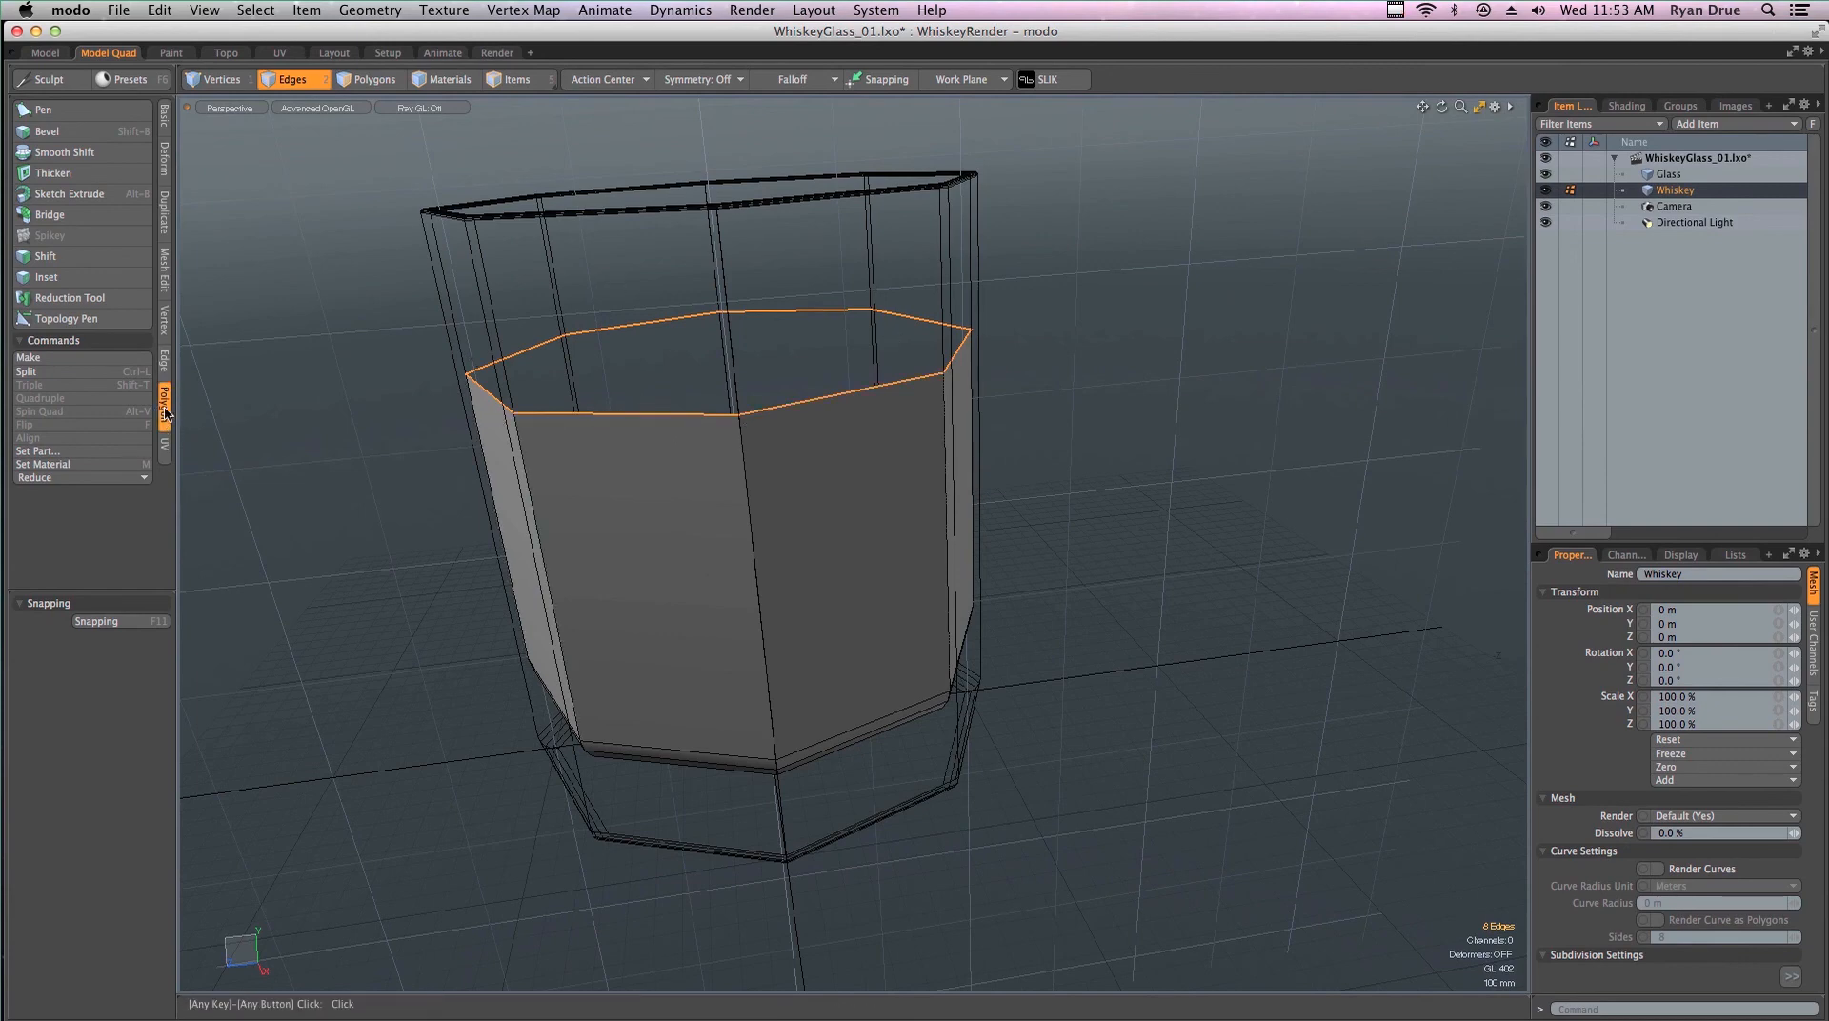
{"action": "left_click", "coordinate": [29, 358]}
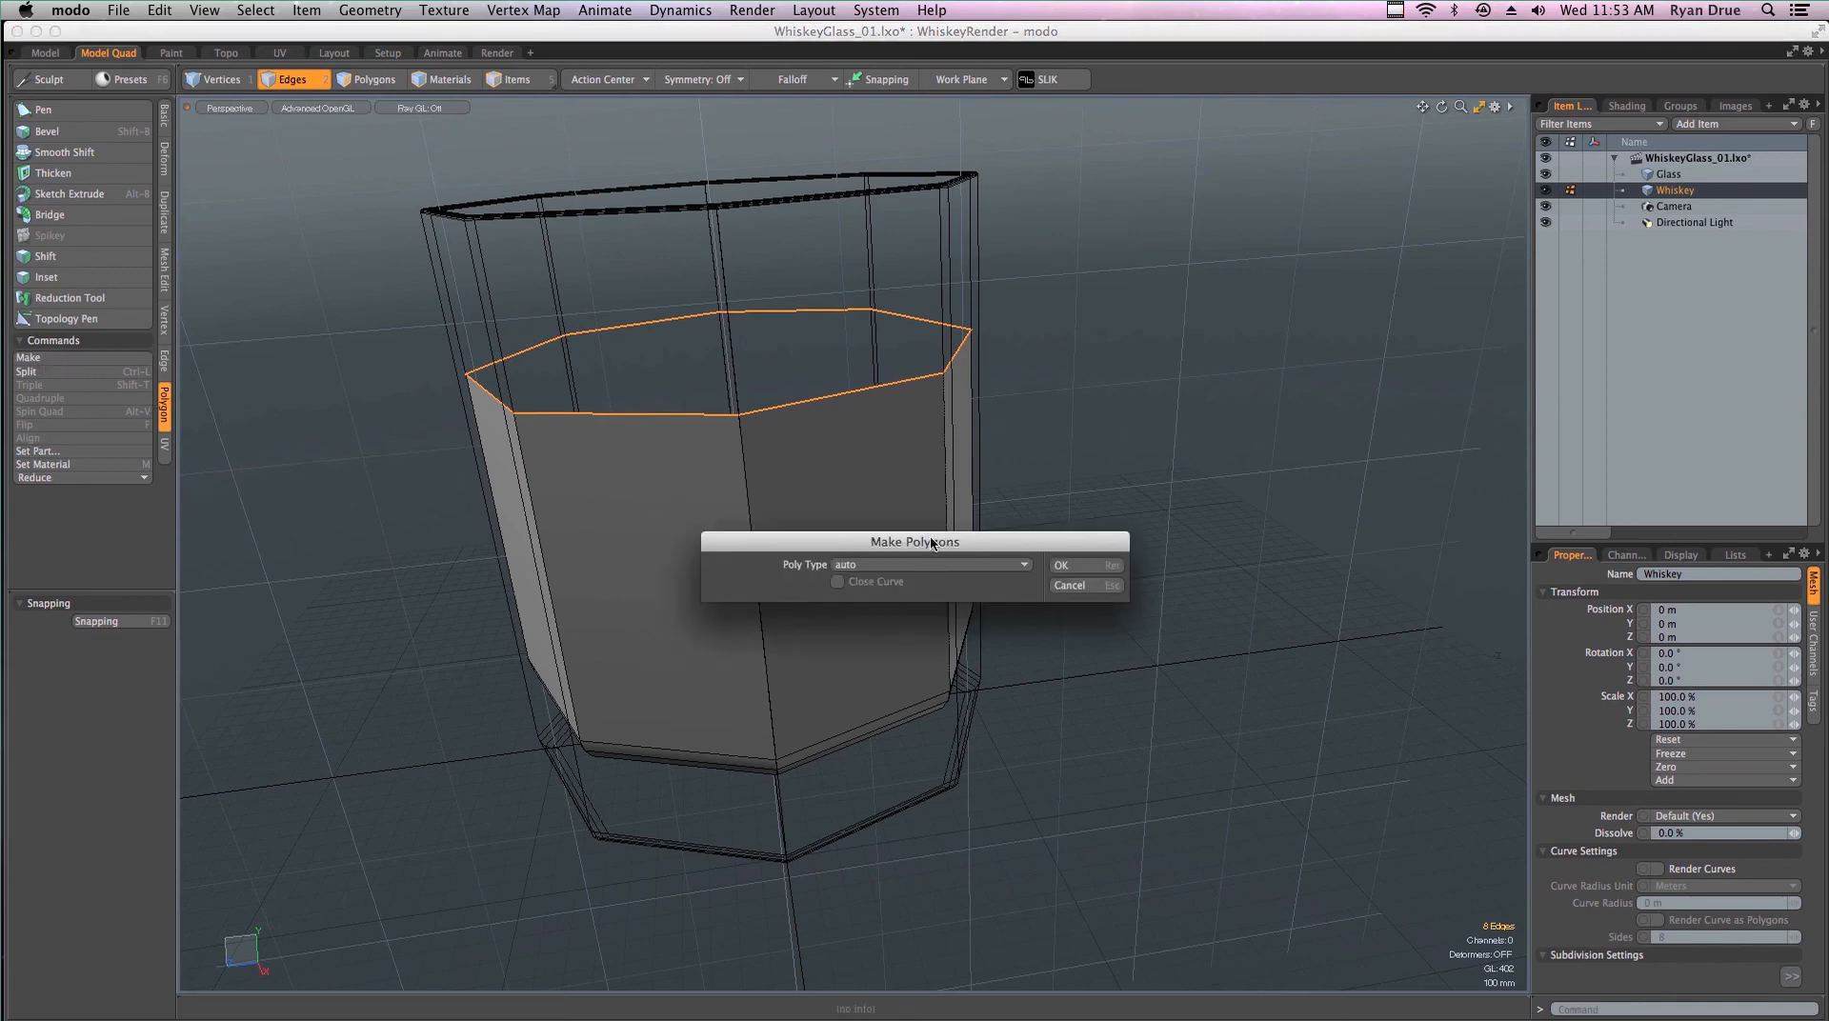
{"action": "left_click_drag", "start_coordinate": [930, 543], "coordinate": [867, 480]}
{"action": "left_click", "coordinate": [1040, 505]}
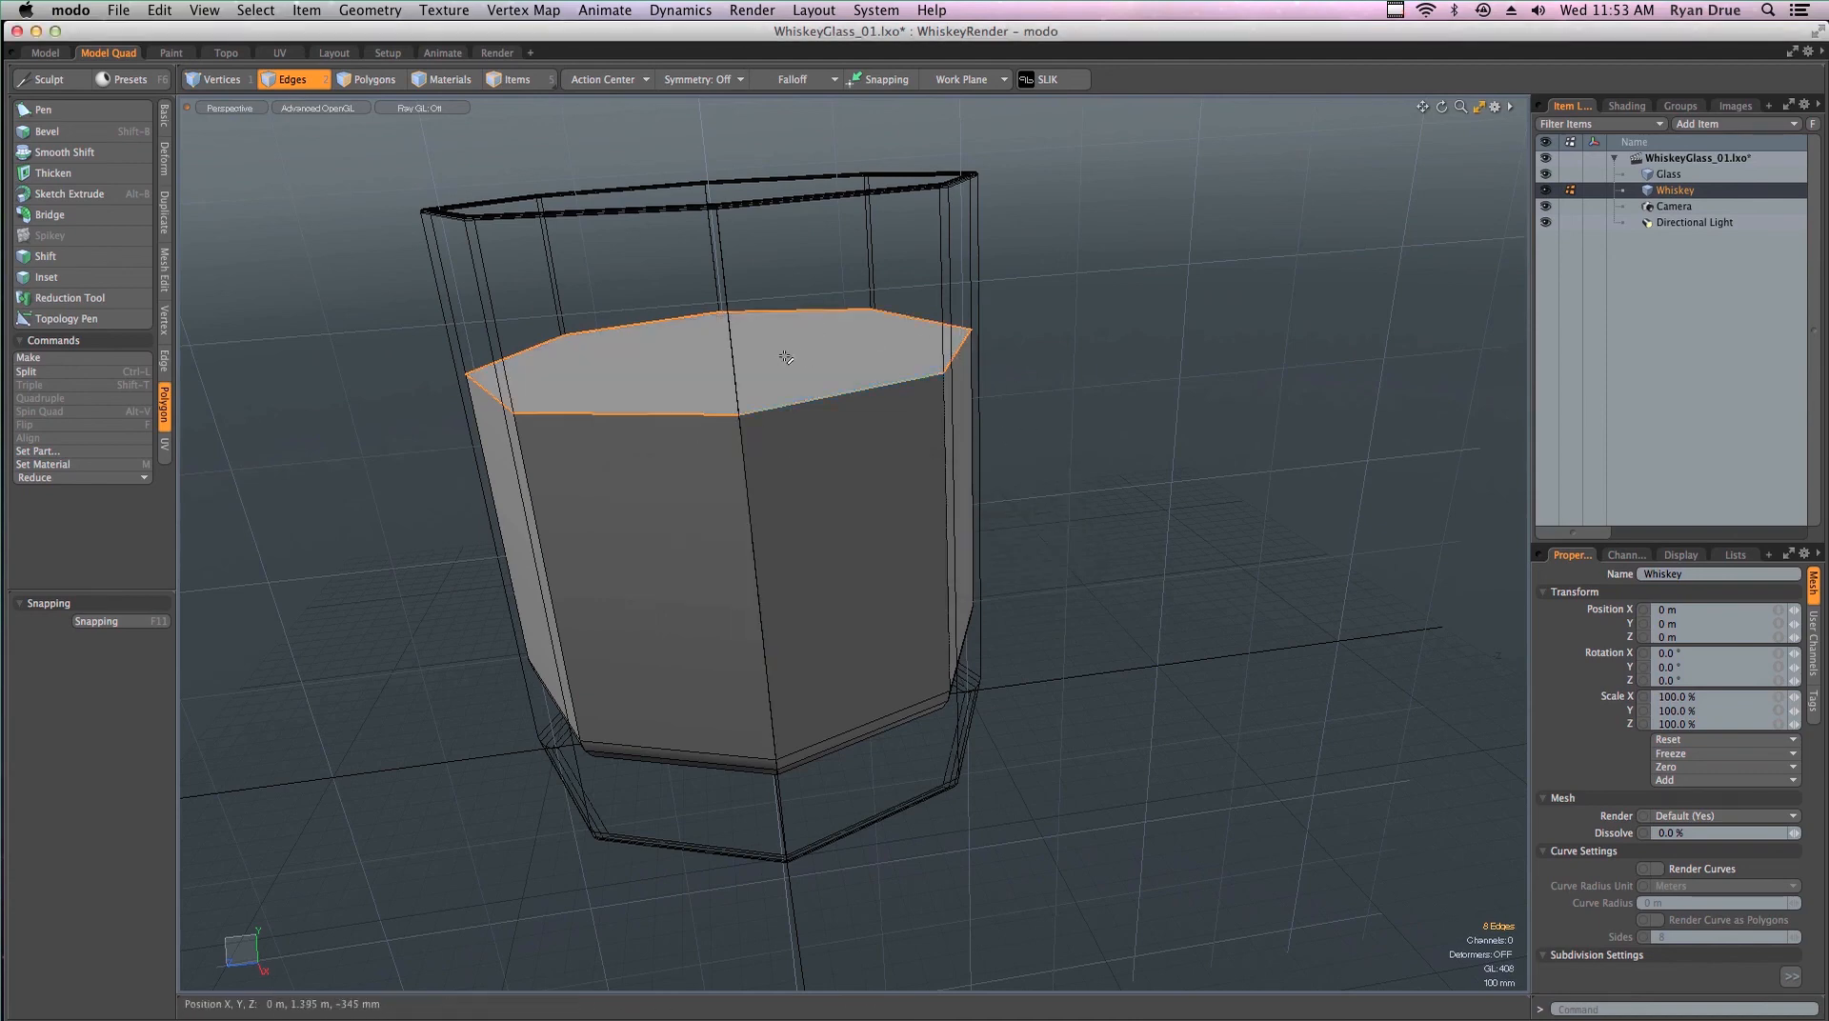
Select the new cap polygon on top of the Whiskey mesh and delete it
{"action": "key", "text": "alt"}
{"action": "left_click_drag", "start_coordinate": [1112, 564], "coordinate": [1128, 507], "text": "alt"}
{"action": "key", "text": "3"}
{"action": "key", "text": "Delete"}
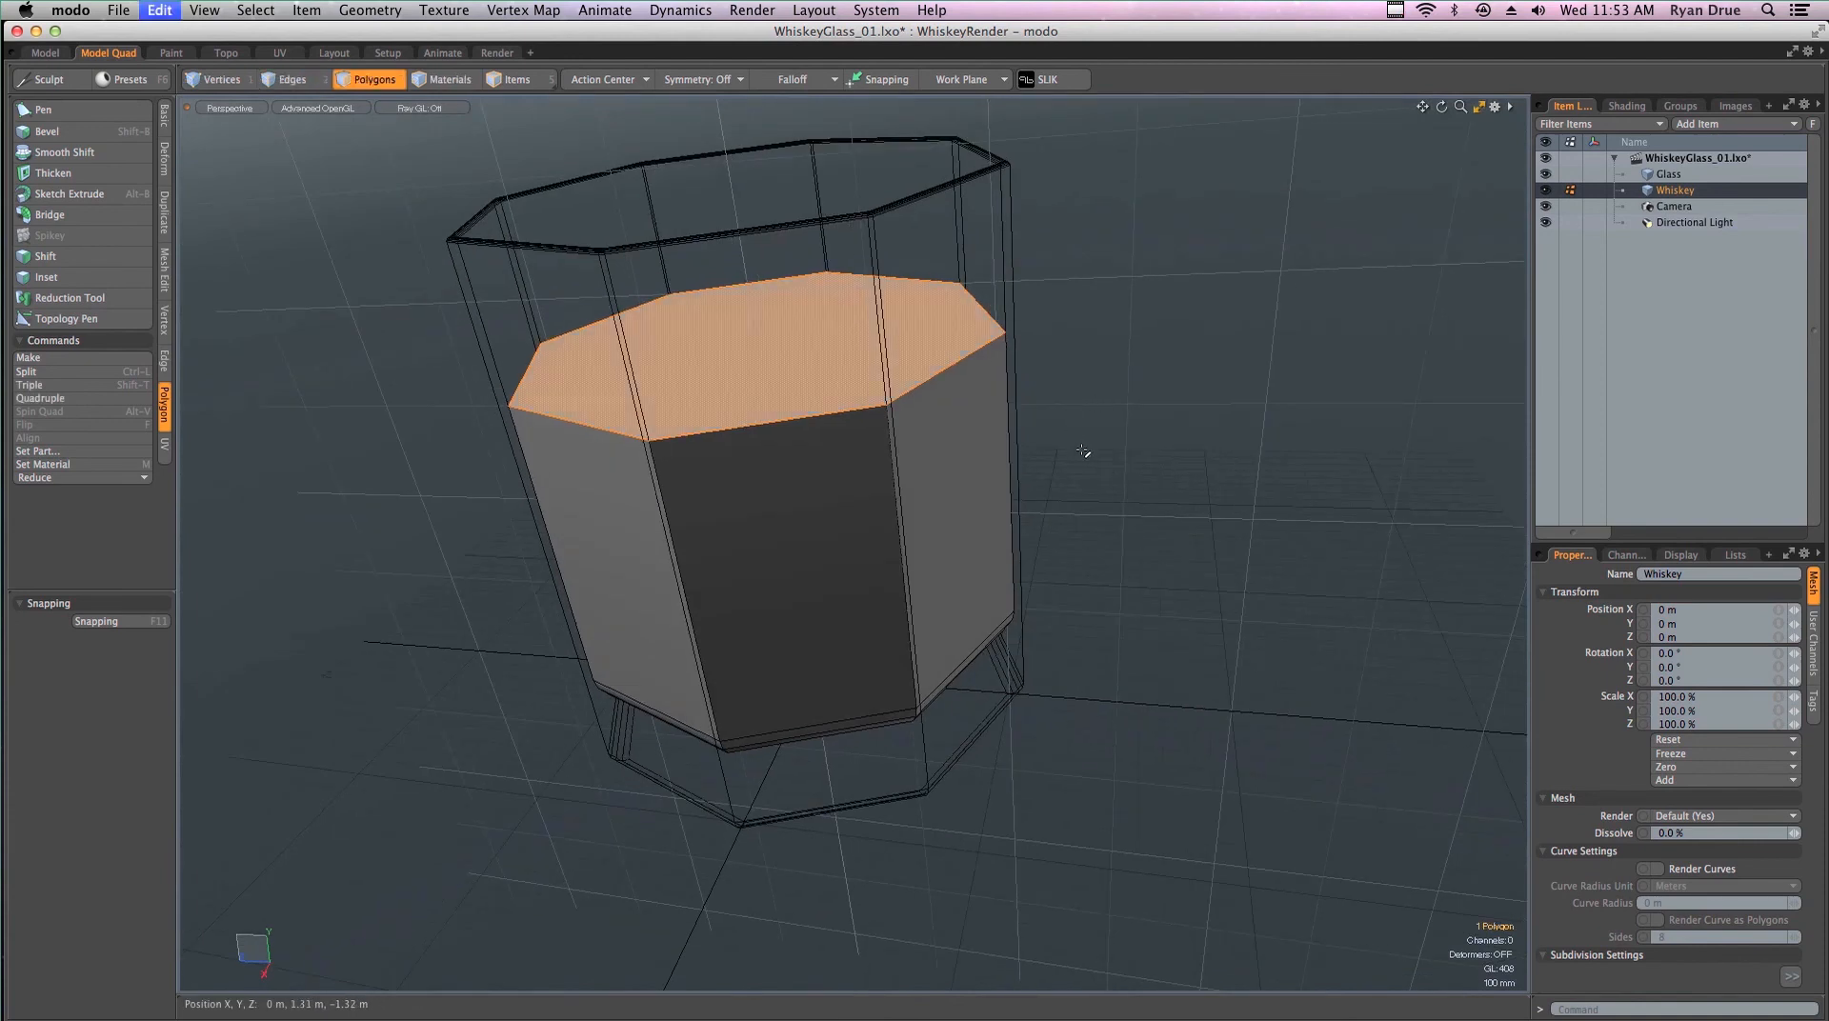
Return to edge selection, make the cap polygon again from the selected upper loop, and clear the selection
{"action": "key", "text": "2"}
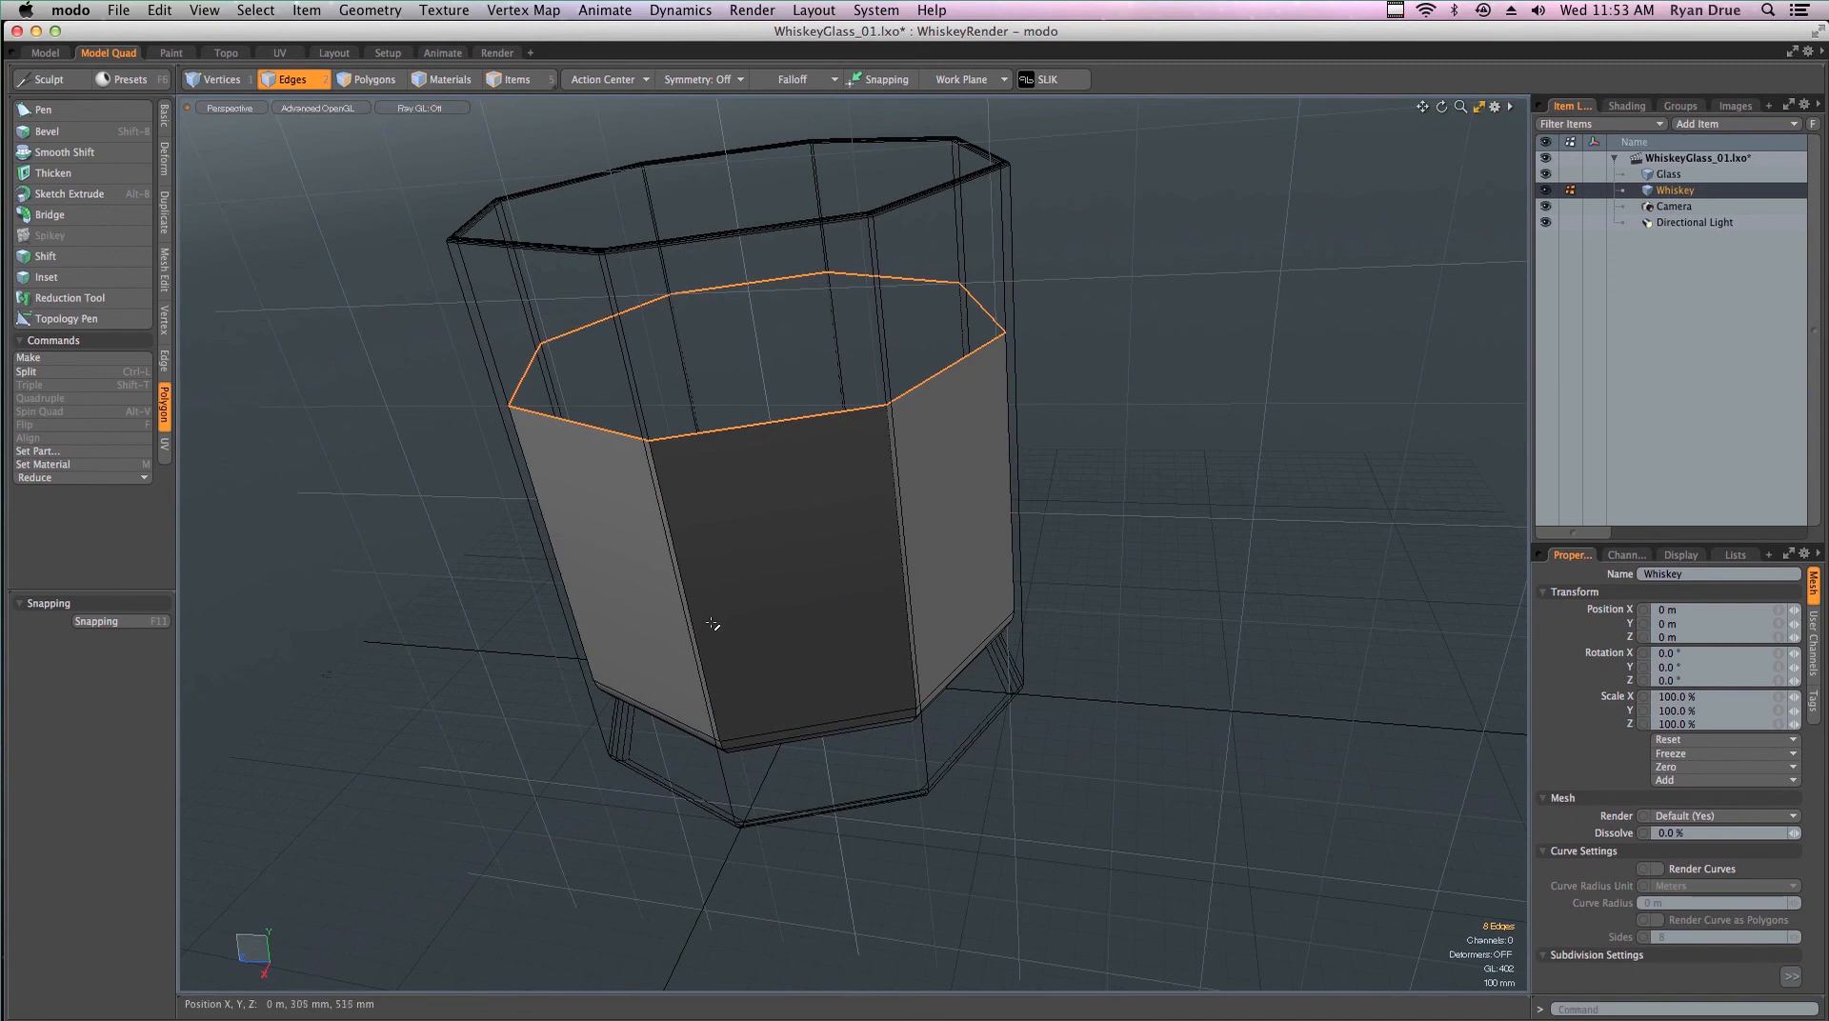
{"action": "key", "text": "p"}
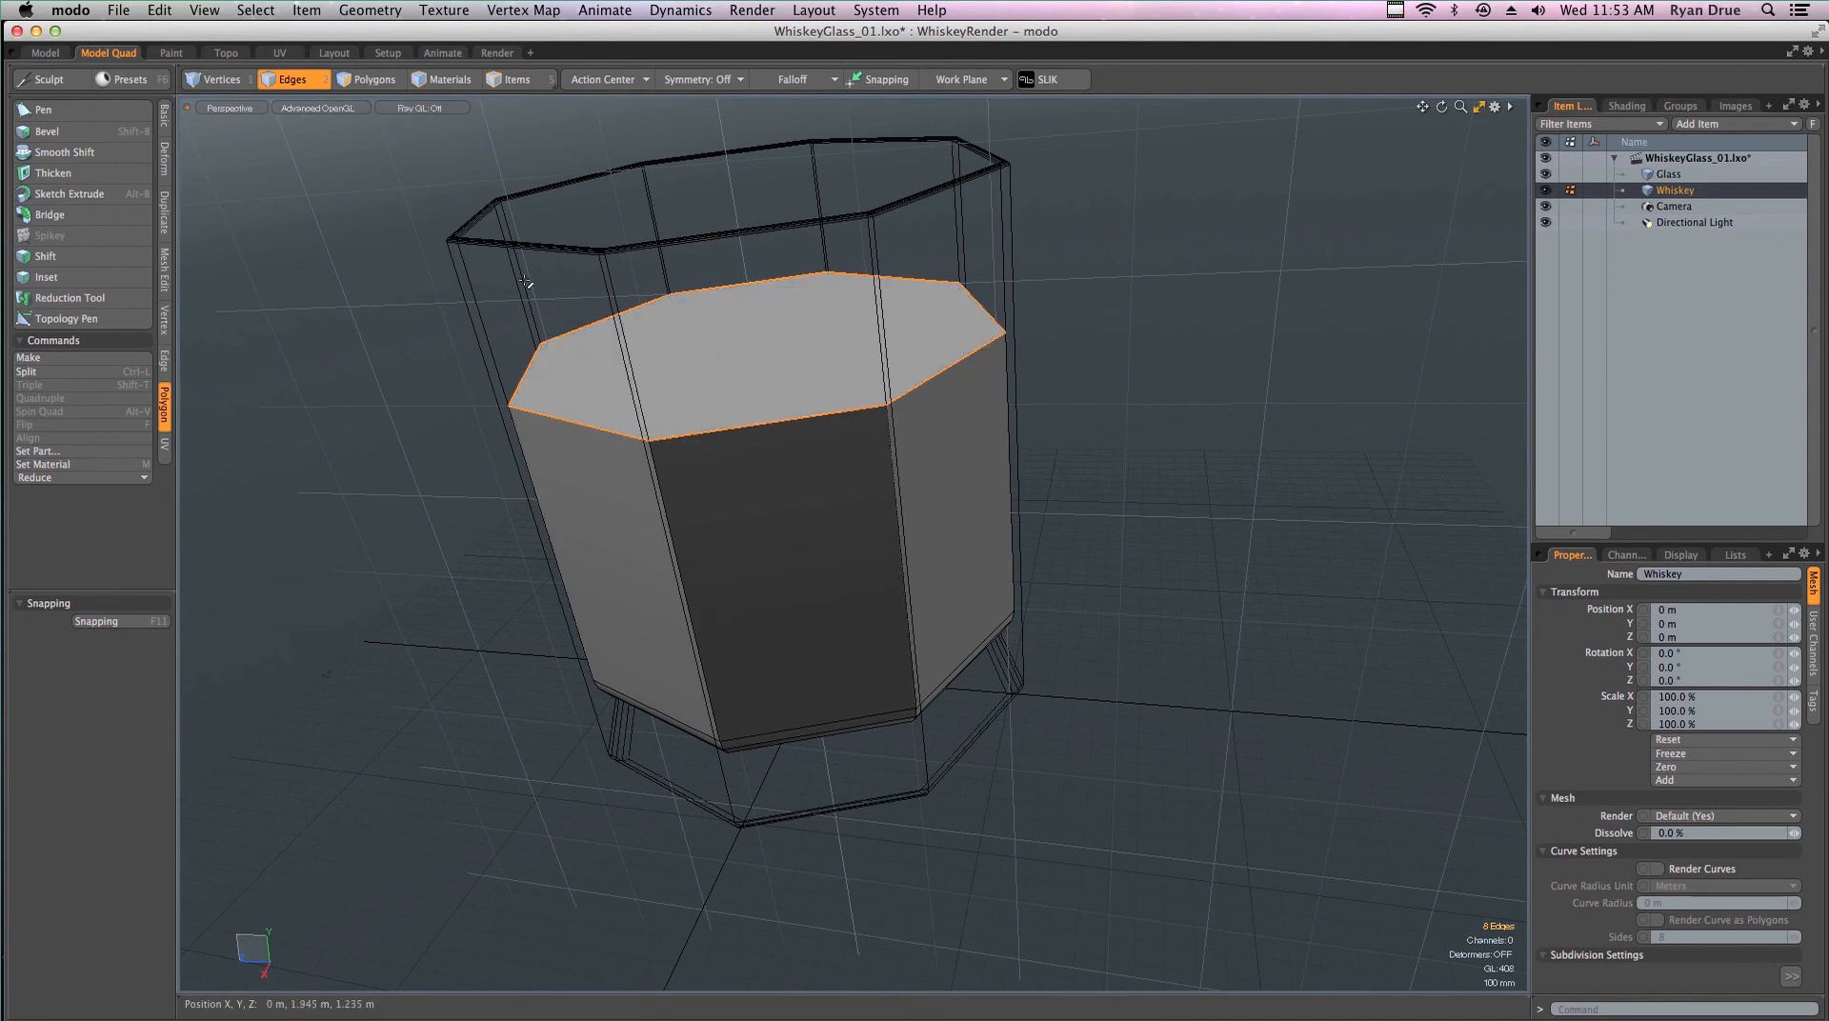
{"action": "left_click", "coordinate": [1126, 455]}
Undo the recreated cap polygon so the top of the Whiskey mesh is open again
{"action": "key", "text": "super+z"}
{"action": "key", "text": "super+z"}
{"action": "key", "text": "super+z"}
{"action": "key", "text": "super+z"}
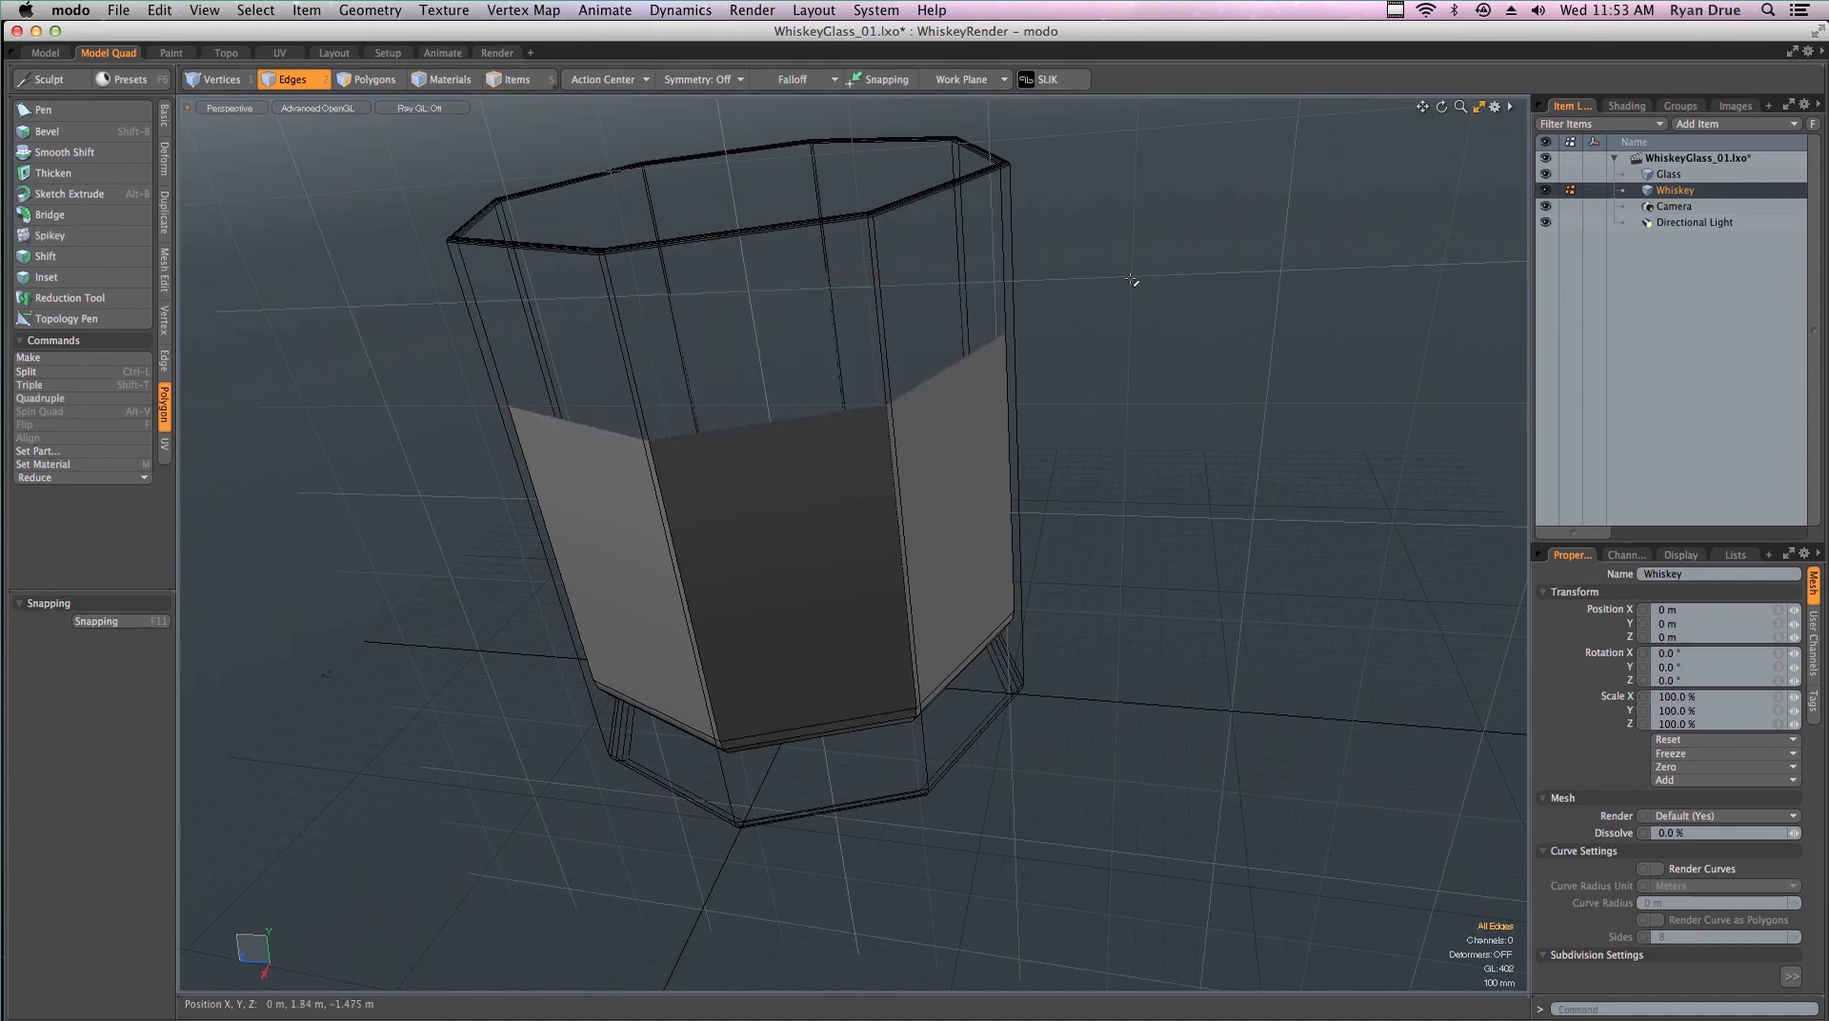
Try capping the open top of the Whiskey mesh with a polygon made from its upper rim vertices, and undo it
{"action": "key", "text": "1"}
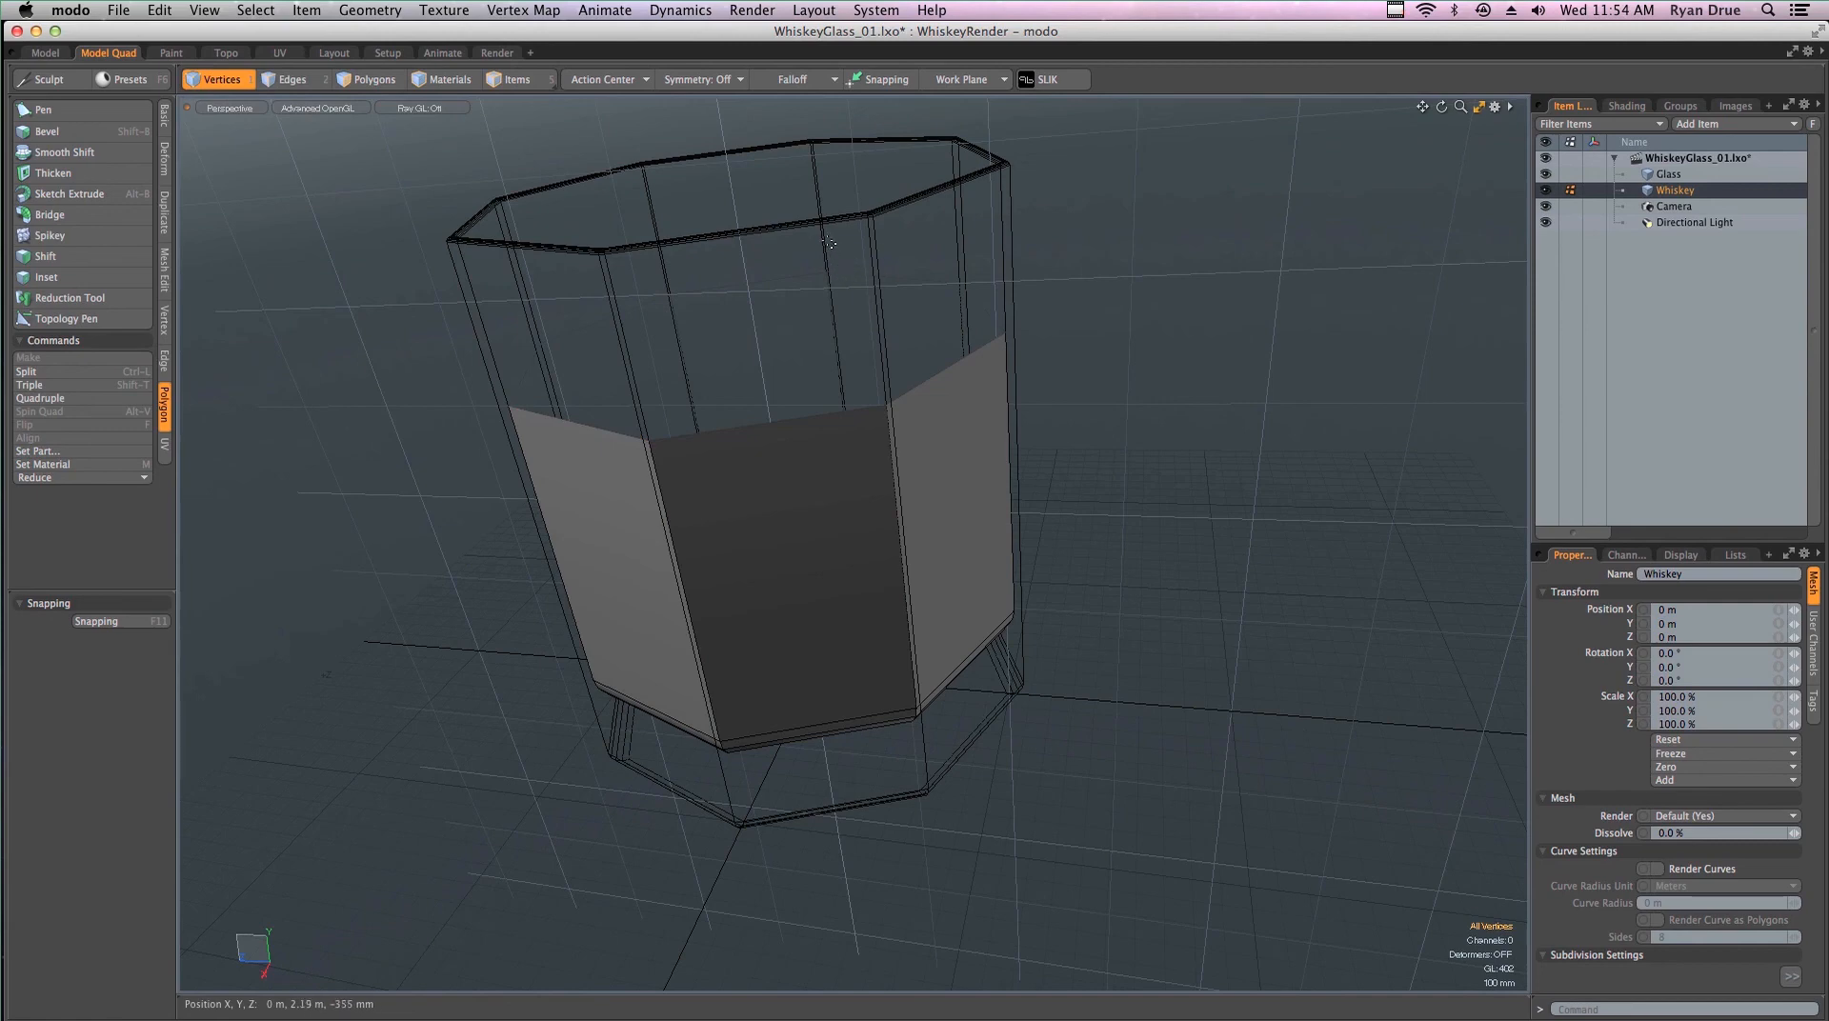
{"action": "left_click", "coordinate": [826, 272]}
{"action": "left_click", "coordinate": [94, 359]}
{"action": "left_click", "coordinate": [1027, 507]}
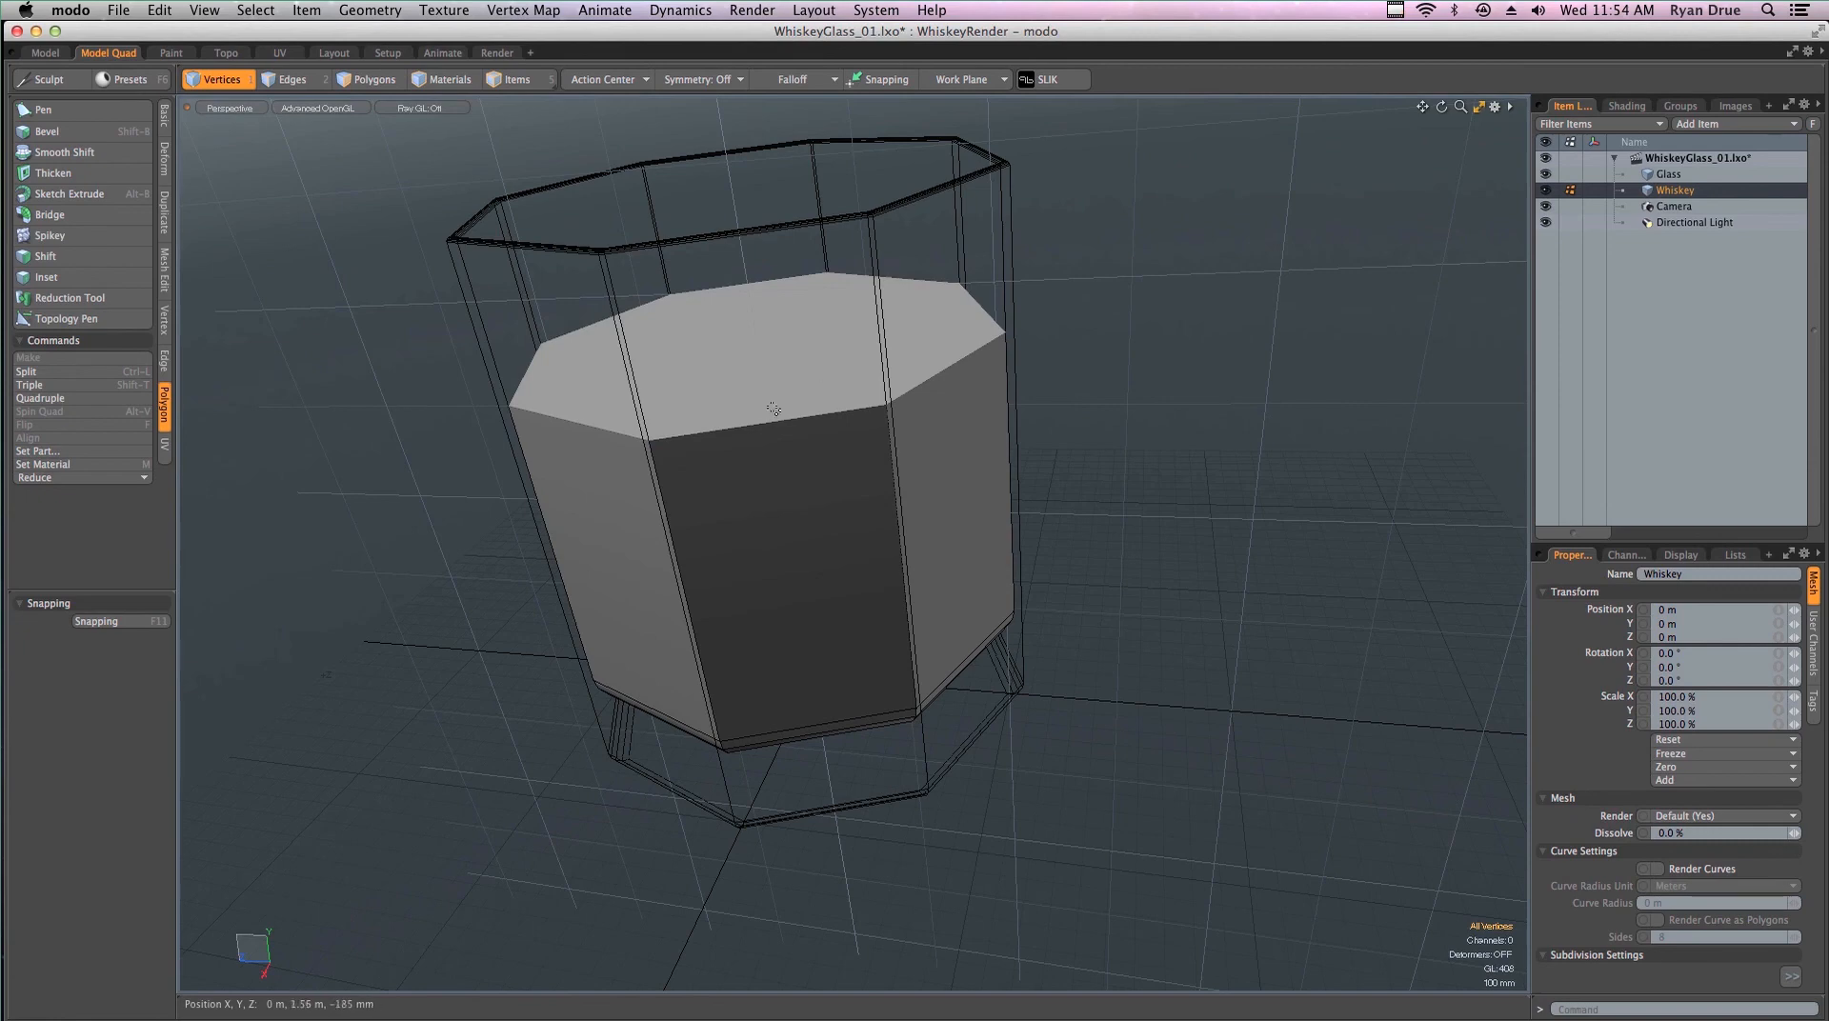
{"action": "key", "text": "super+z"}
Try making a polygon from only three of the Whiskey mesh's upper rim vertices, and undo it
{"action": "left_click", "coordinate": [1095, 348]}
{"action": "left_click", "coordinate": [825, 272]}
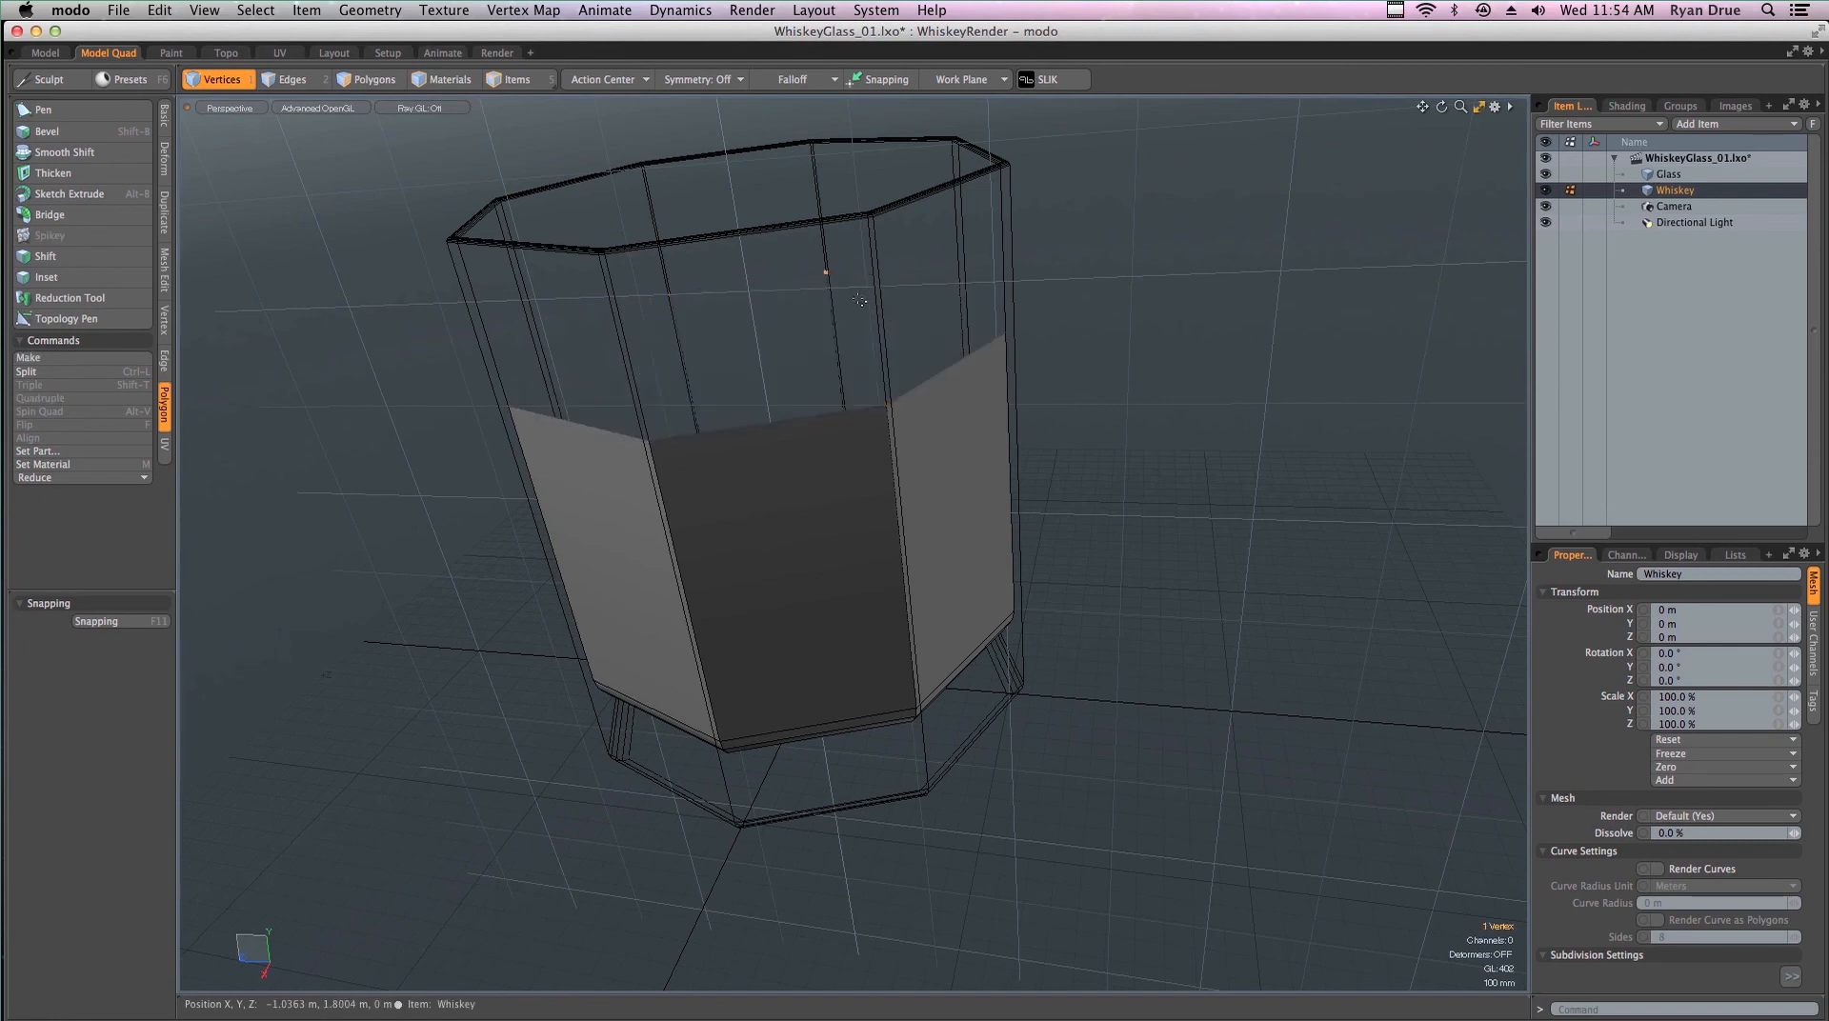
{"action": "left_click", "coordinate": [885, 407], "text": "shift"}
{"action": "key", "text": "p"}
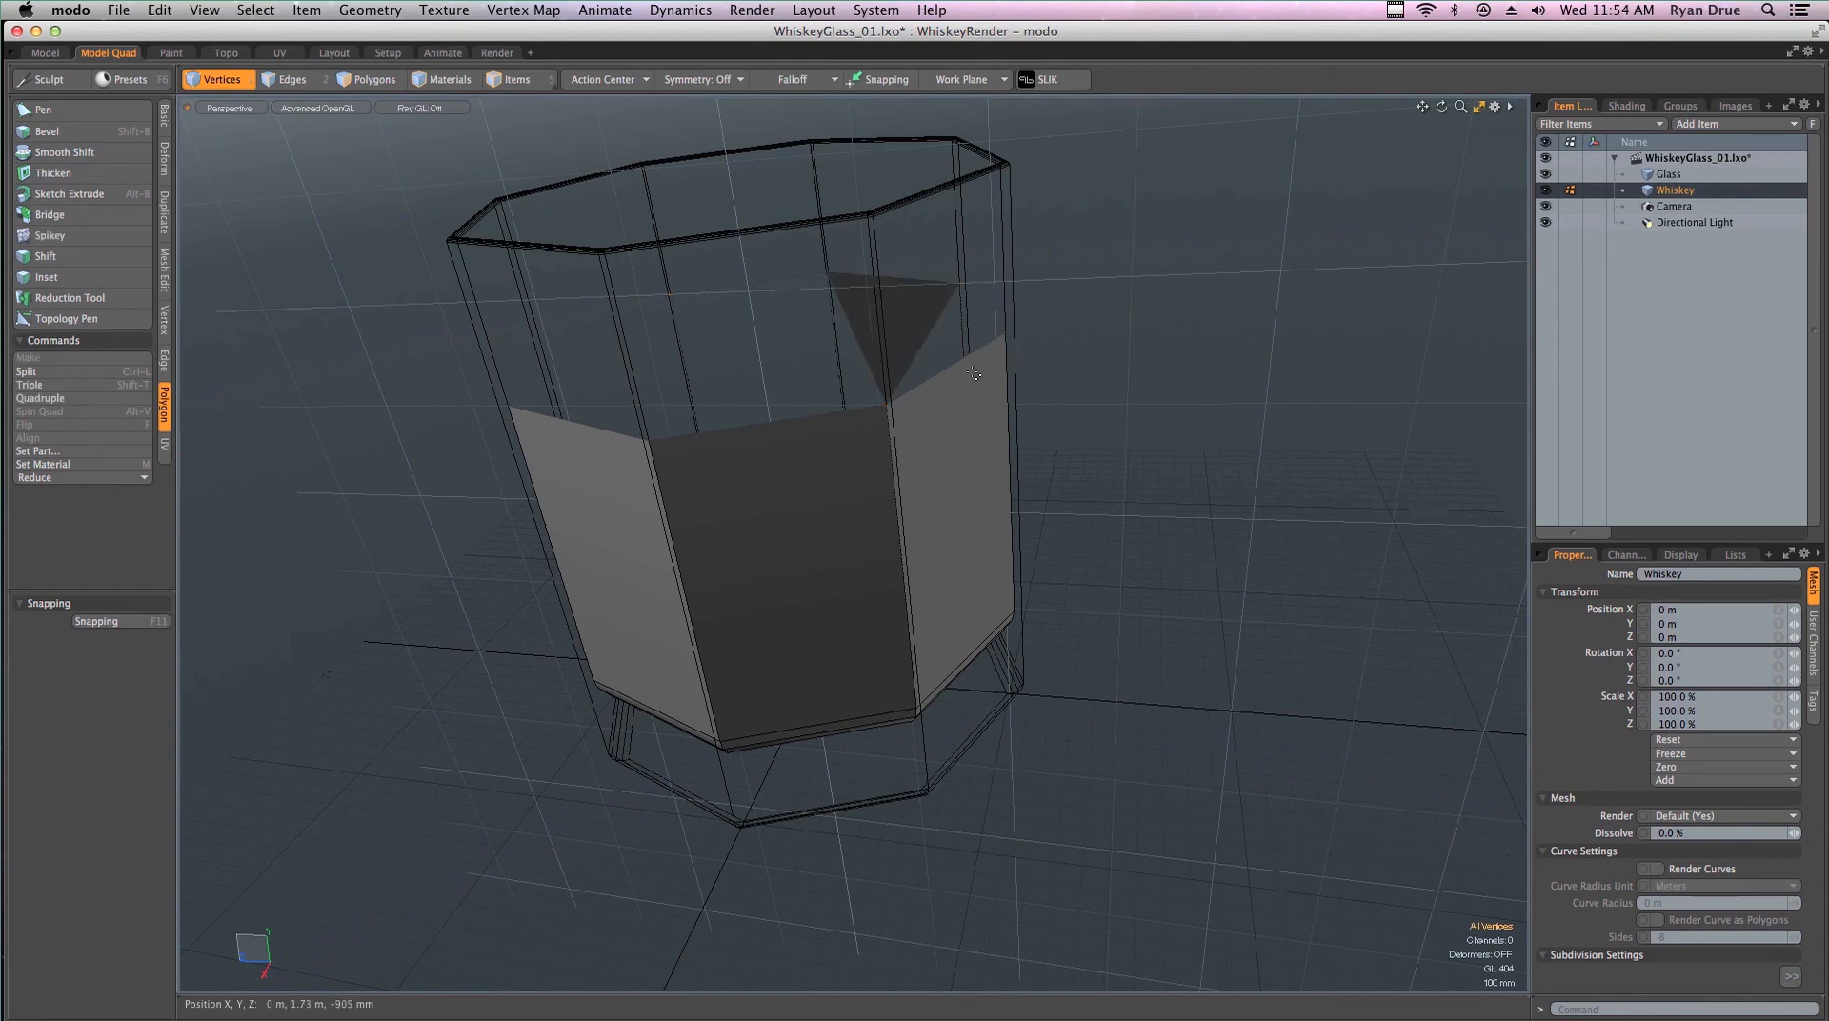
{"action": "left_click_drag", "start_coordinate": [973, 374], "coordinate": [991, 462], "text": "alt"}
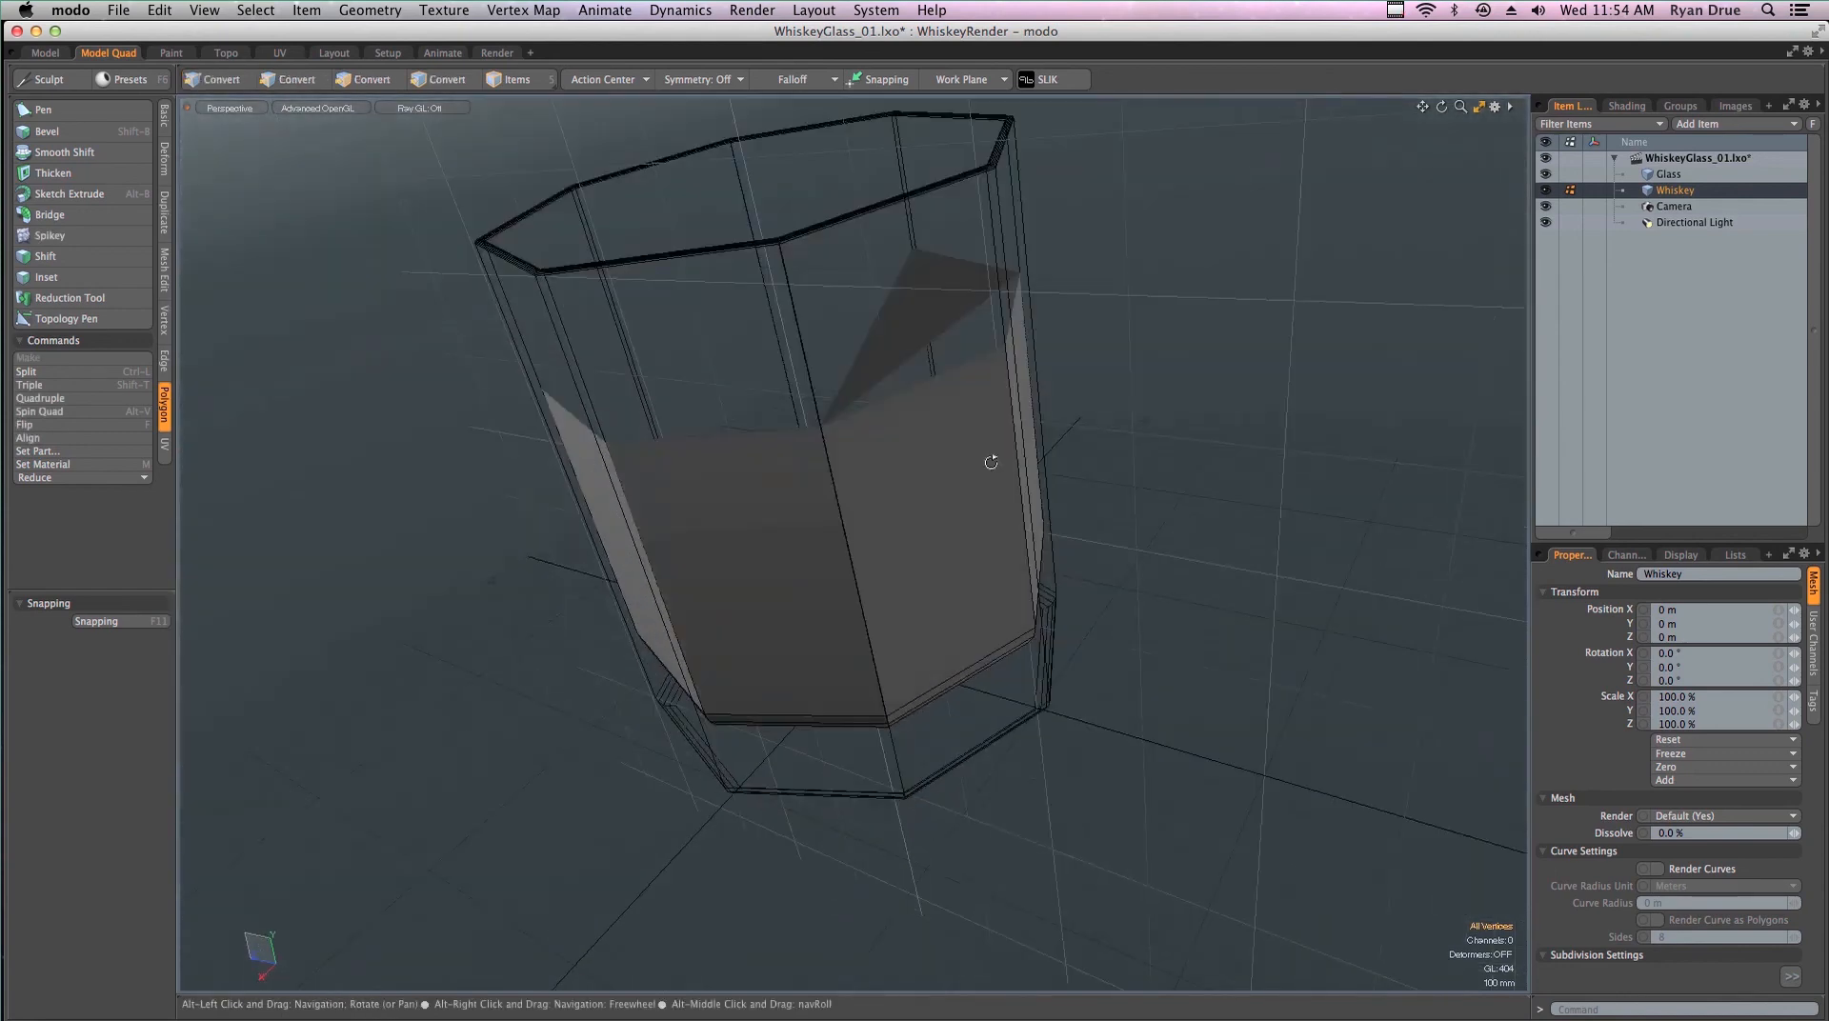
{"action": "key", "text": "super+z"}
{"action": "left_click", "coordinate": [712, 512]}
{"action": "left_click_drag", "start_coordinate": [712, 512], "coordinate": [901, 416], "text": "alt"}
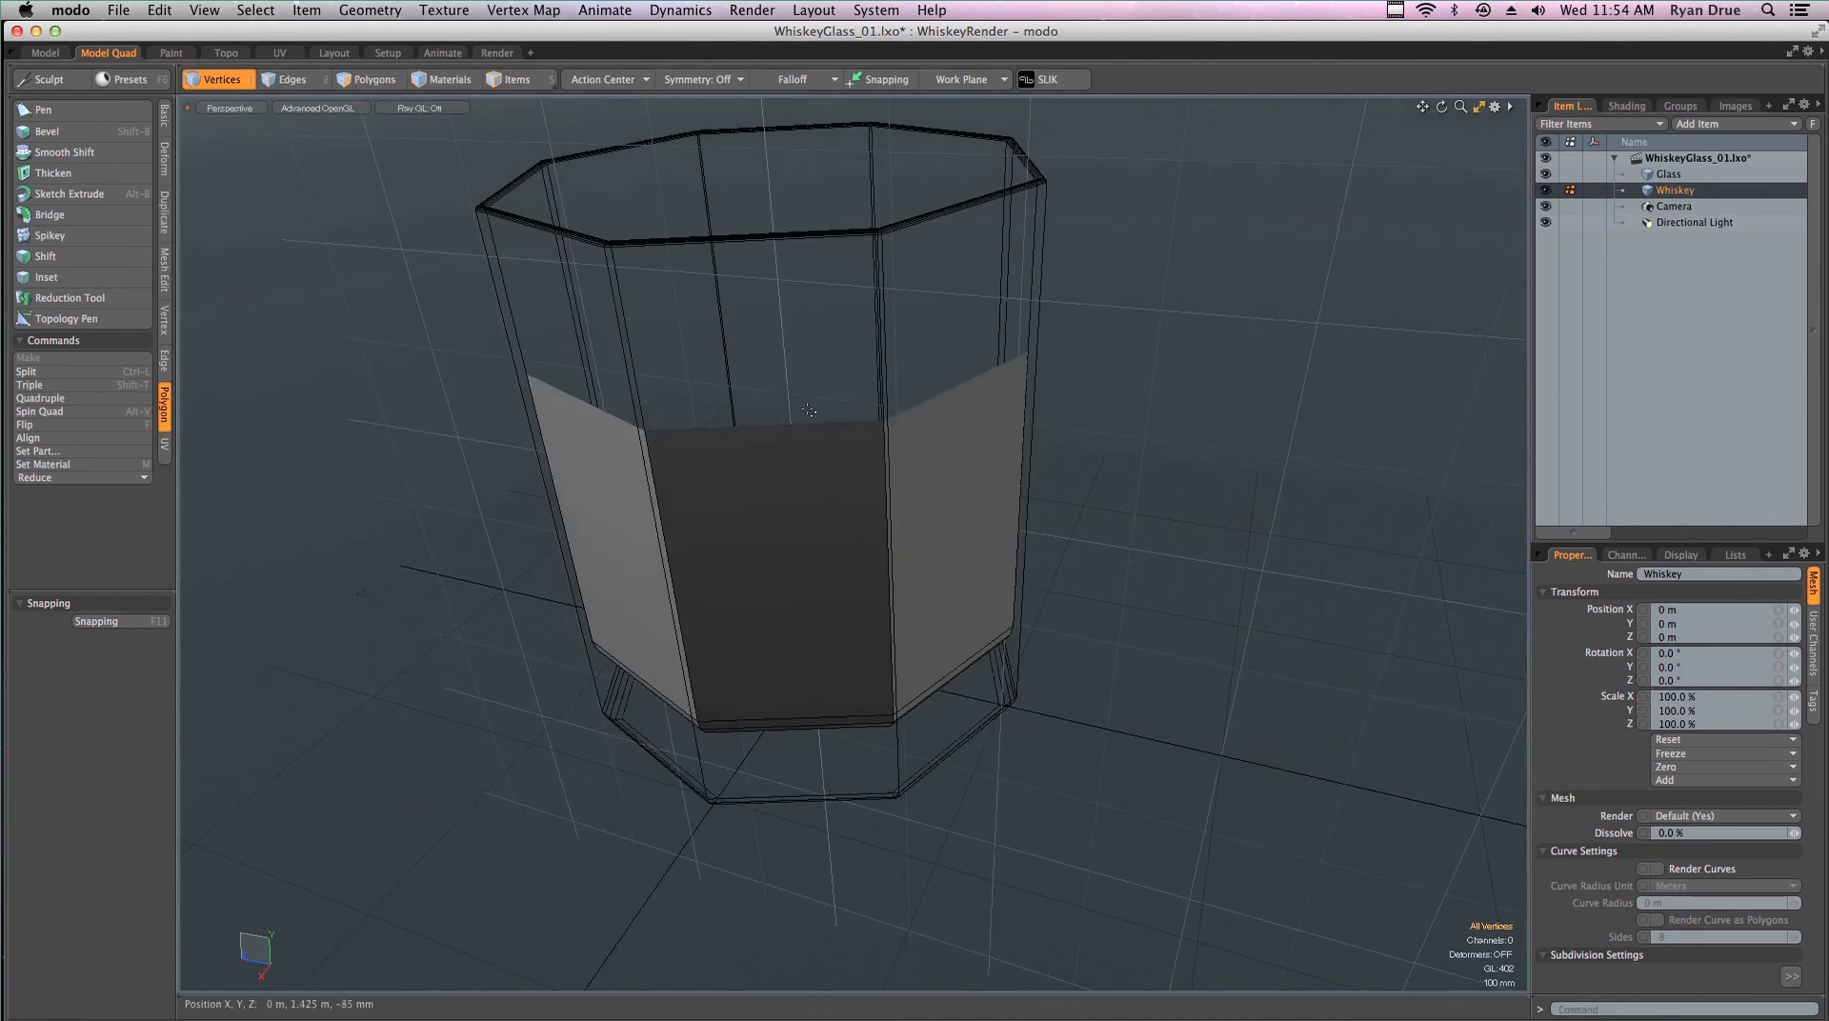
In edge selection, select the open upper edge loop of the Whiskey mesh, make the cap polygon from it, and clear the selection
{"action": "key", "text": "2"}
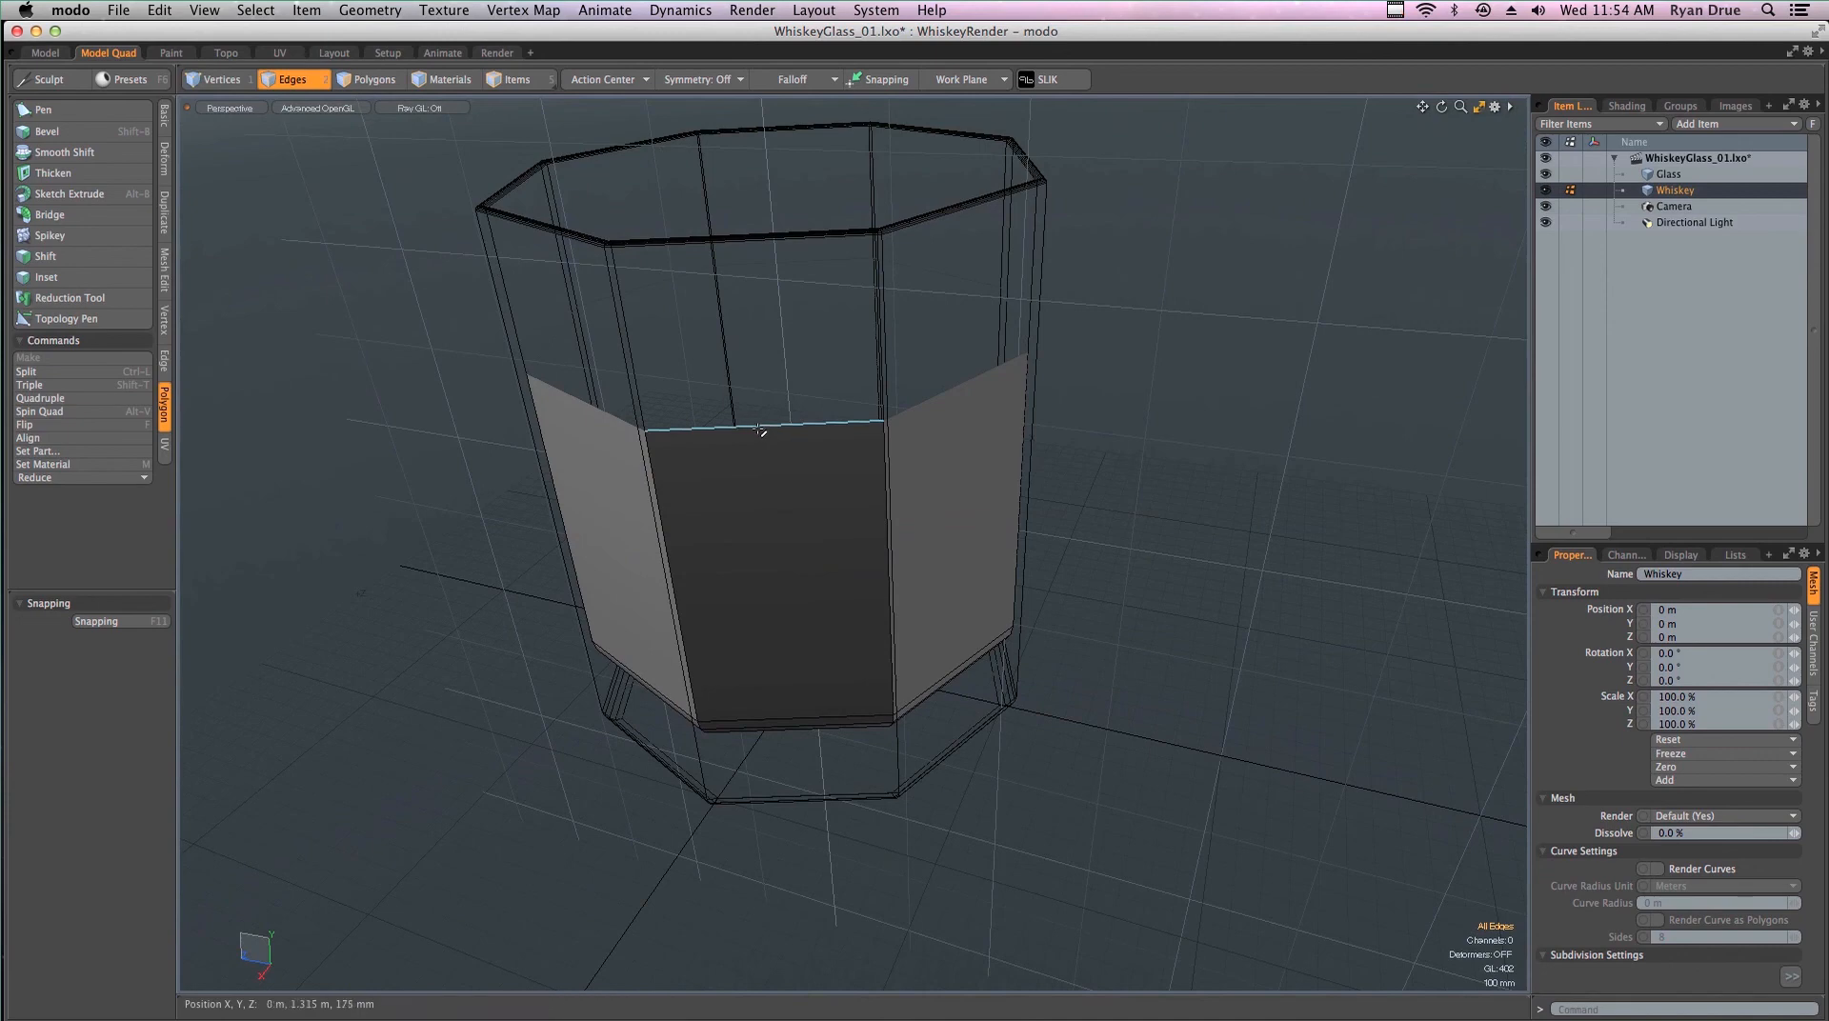
{"action": "double_click", "coordinate": [759, 426]}
{"action": "key", "text": "p"}
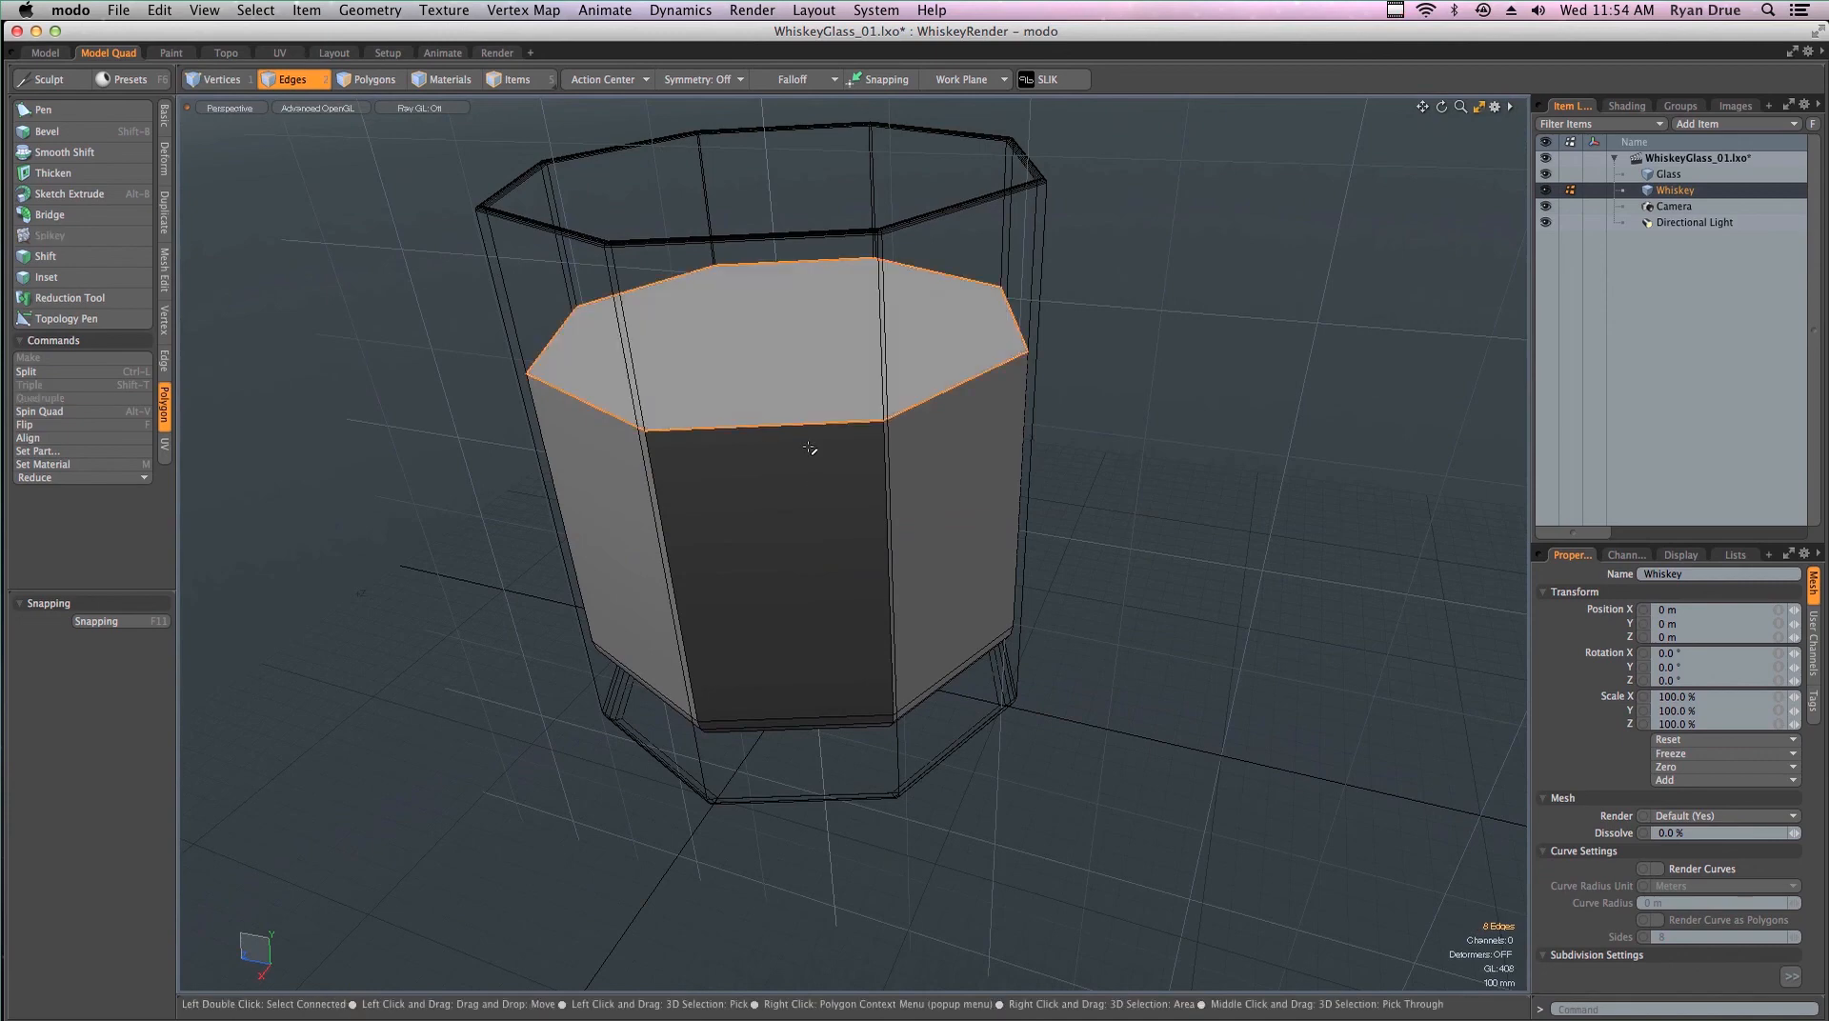
{"action": "left_click_drag", "start_coordinate": [809, 447], "coordinate": [829, 620], "text": "alt"}
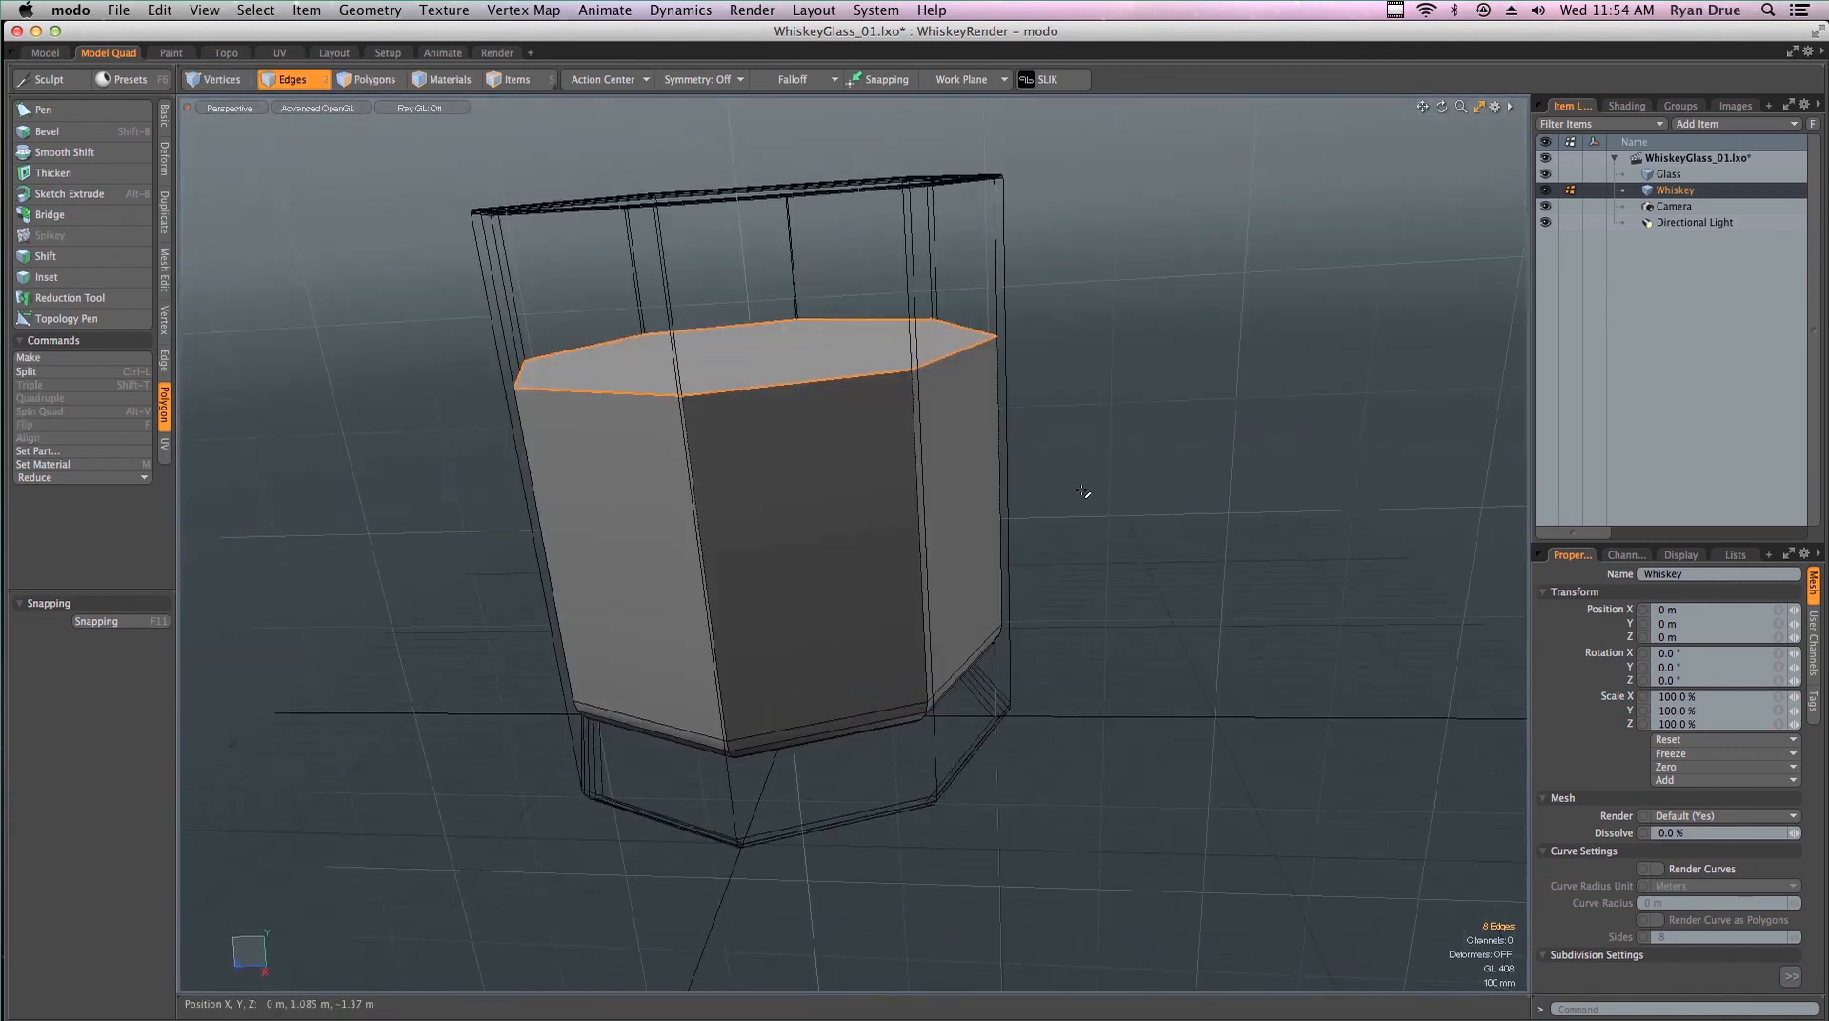
{"action": "left_click", "coordinate": [1110, 489]}
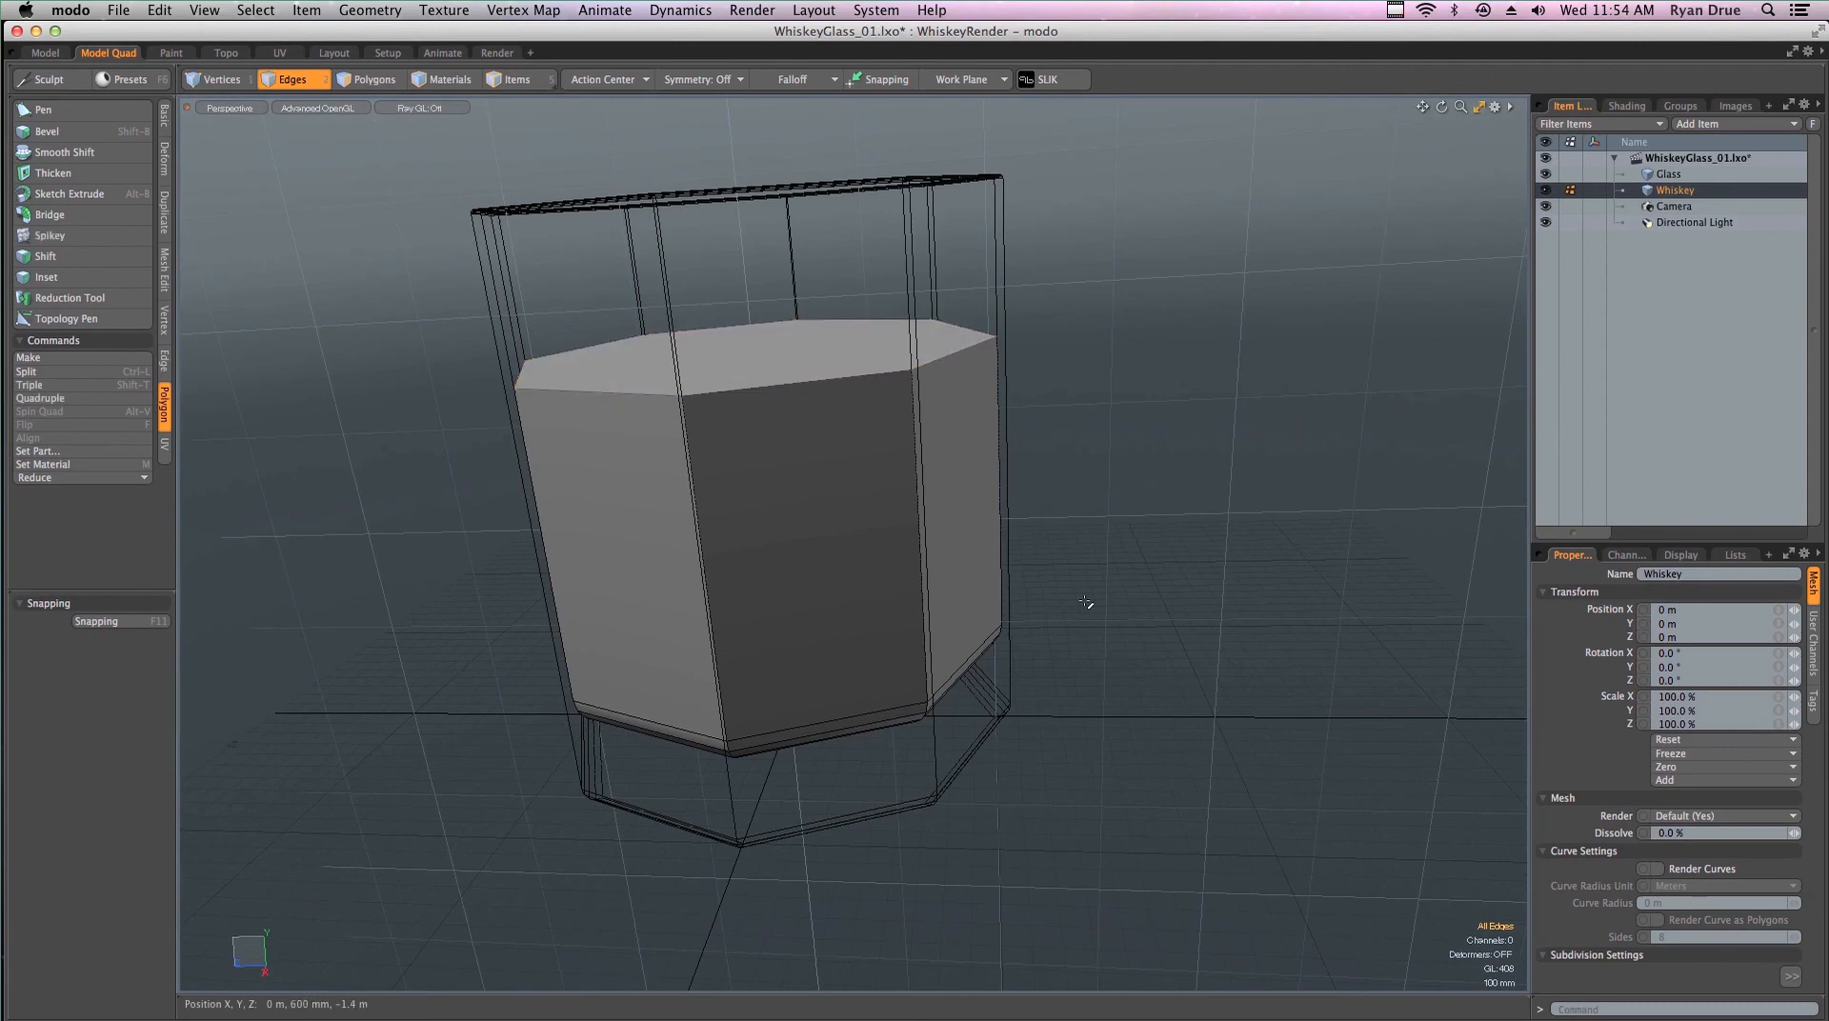
Preview the capped Whiskey mesh with subdivision smoothing and switch it back to plain polygons
{"action": "key", "text": "Tab"}
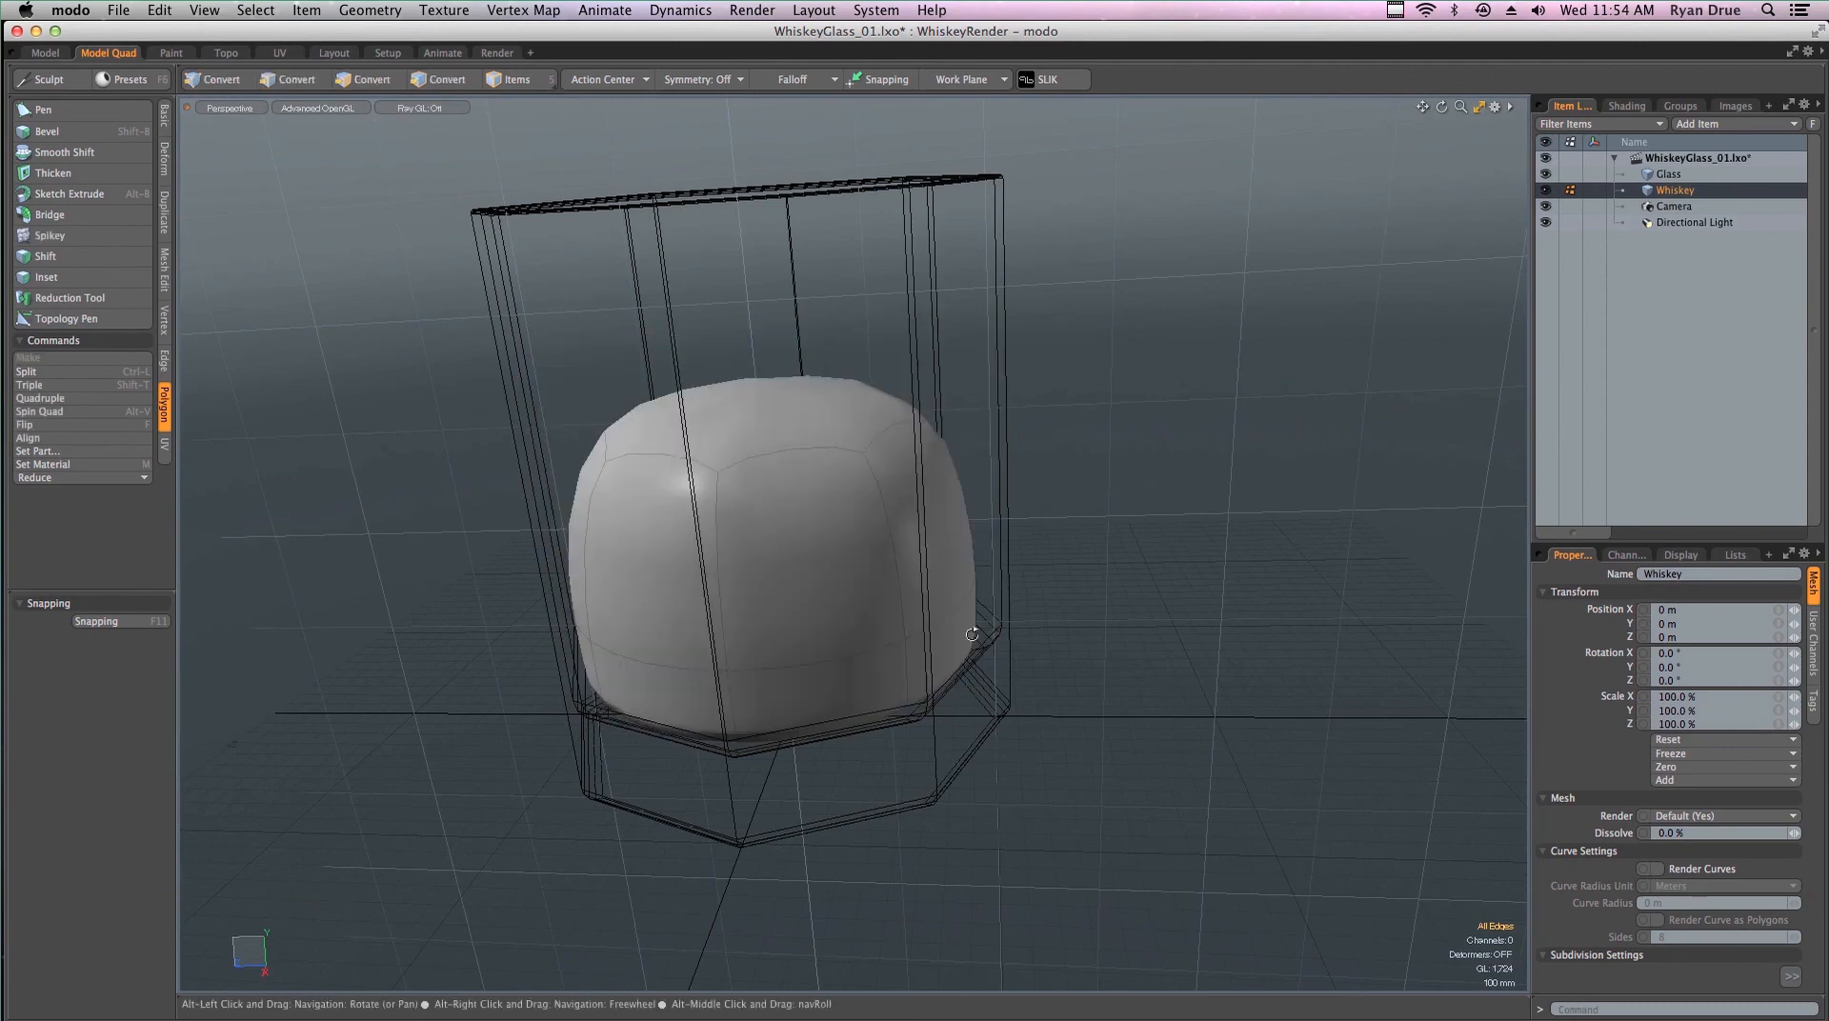
{"action": "left_click_drag", "start_coordinate": [1102, 368], "coordinate": [553, 735], "text": "alt"}
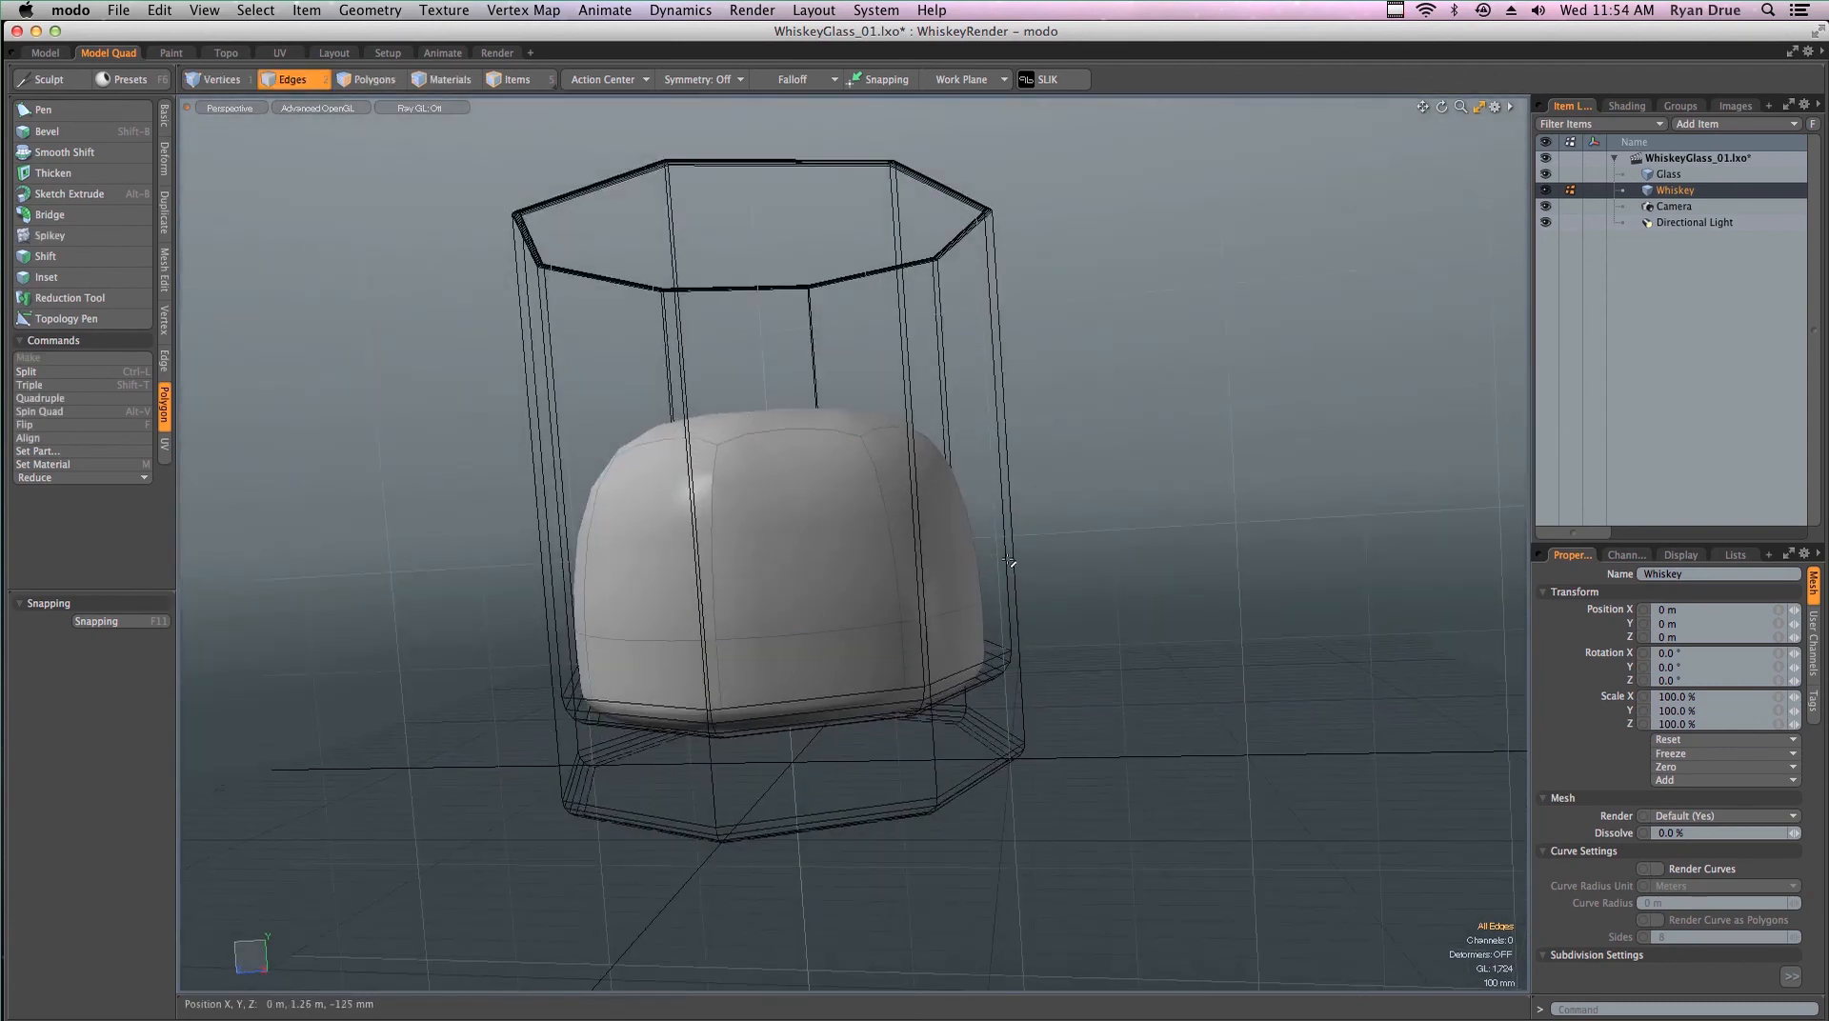
{"action": "key", "text": "Tab"}
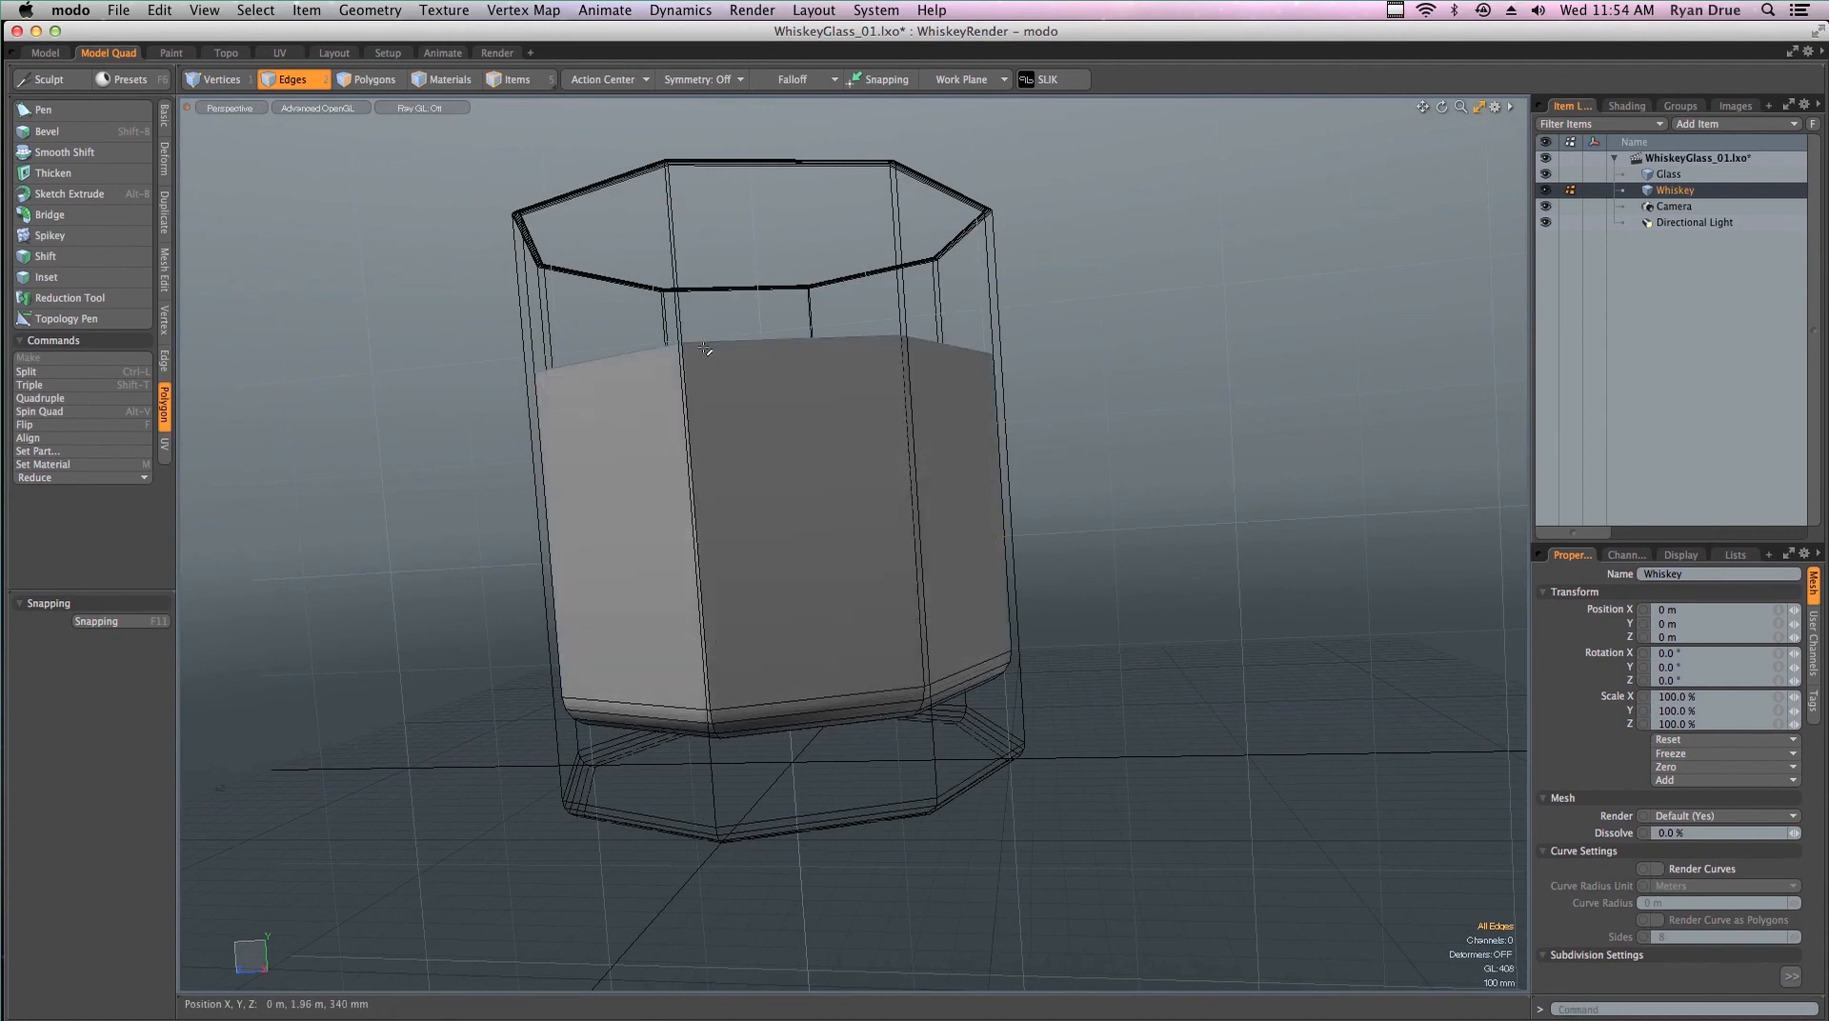
{"action": "key", "text": "Tab"}
{"action": "key", "text": "Tab"}
{"action": "left_click_drag", "start_coordinate": [789, 357], "coordinate": [817, 449], "text": "alt"}
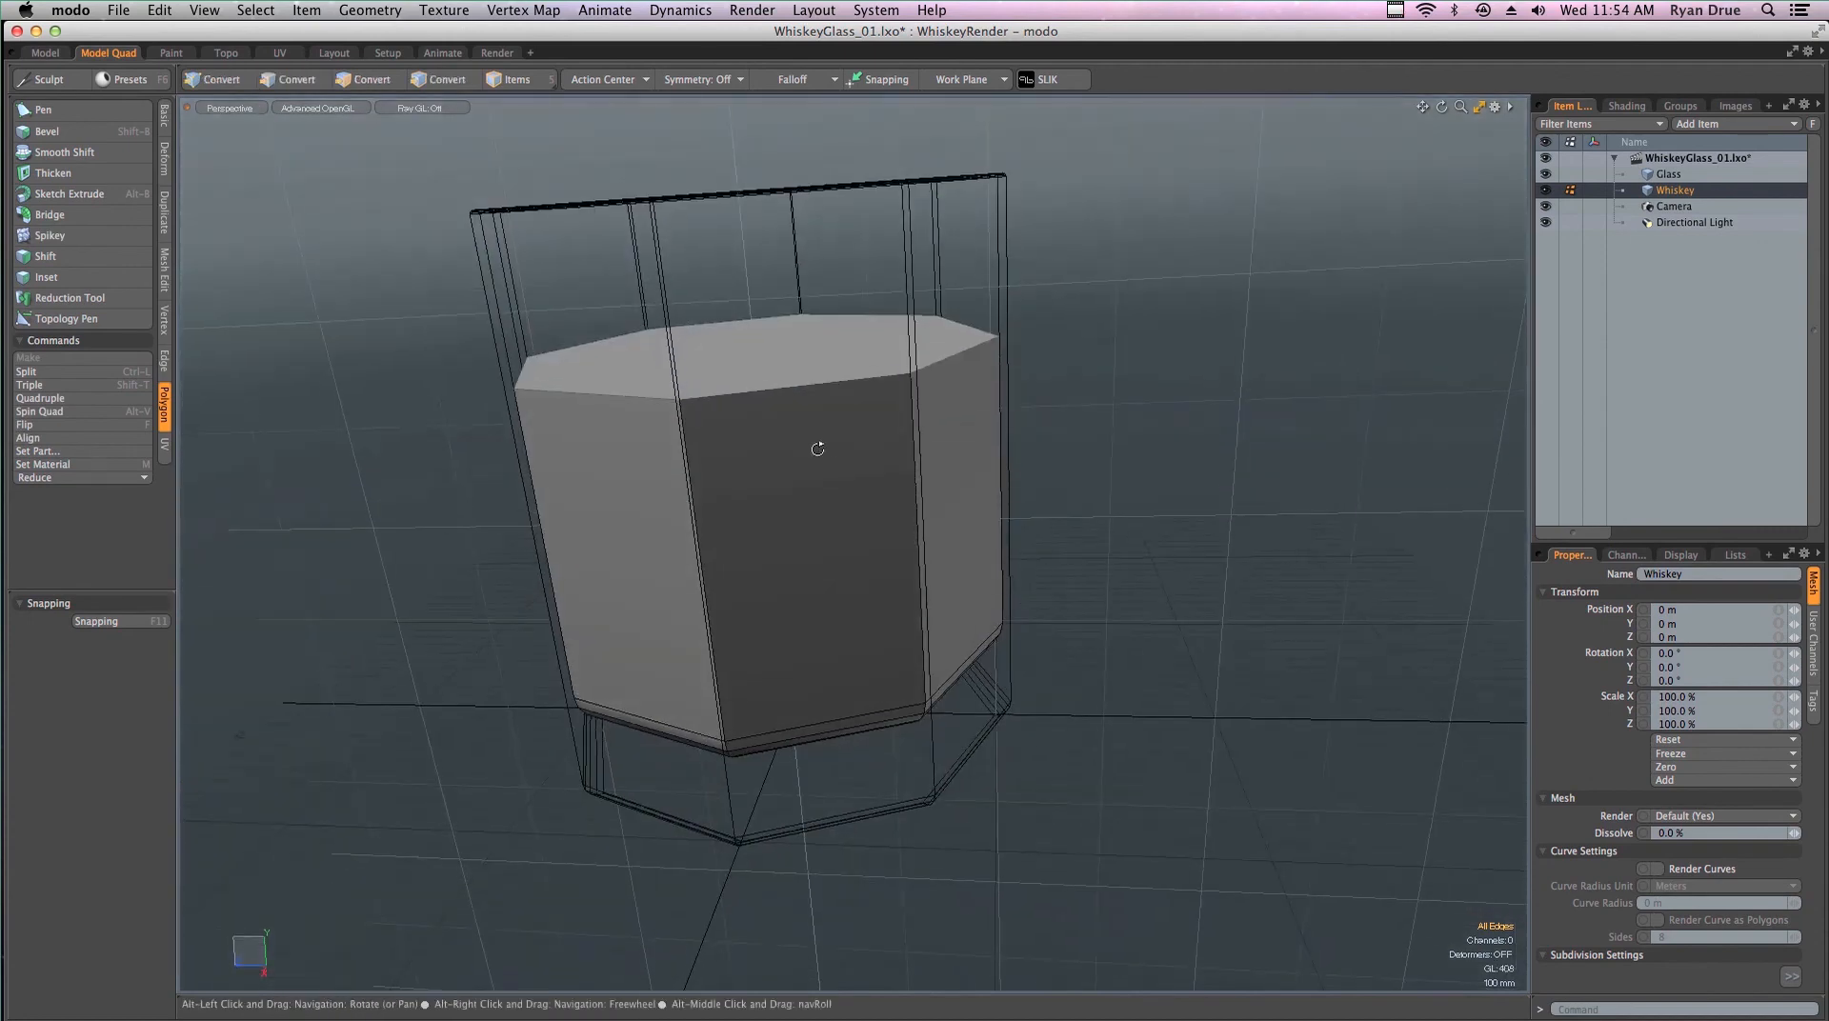
Bevel the upper edge loop of the Whiskey mesh by 6.4 mm with Round Level 2, and clear the selection
{"action": "double_click", "coordinate": [722, 396]}
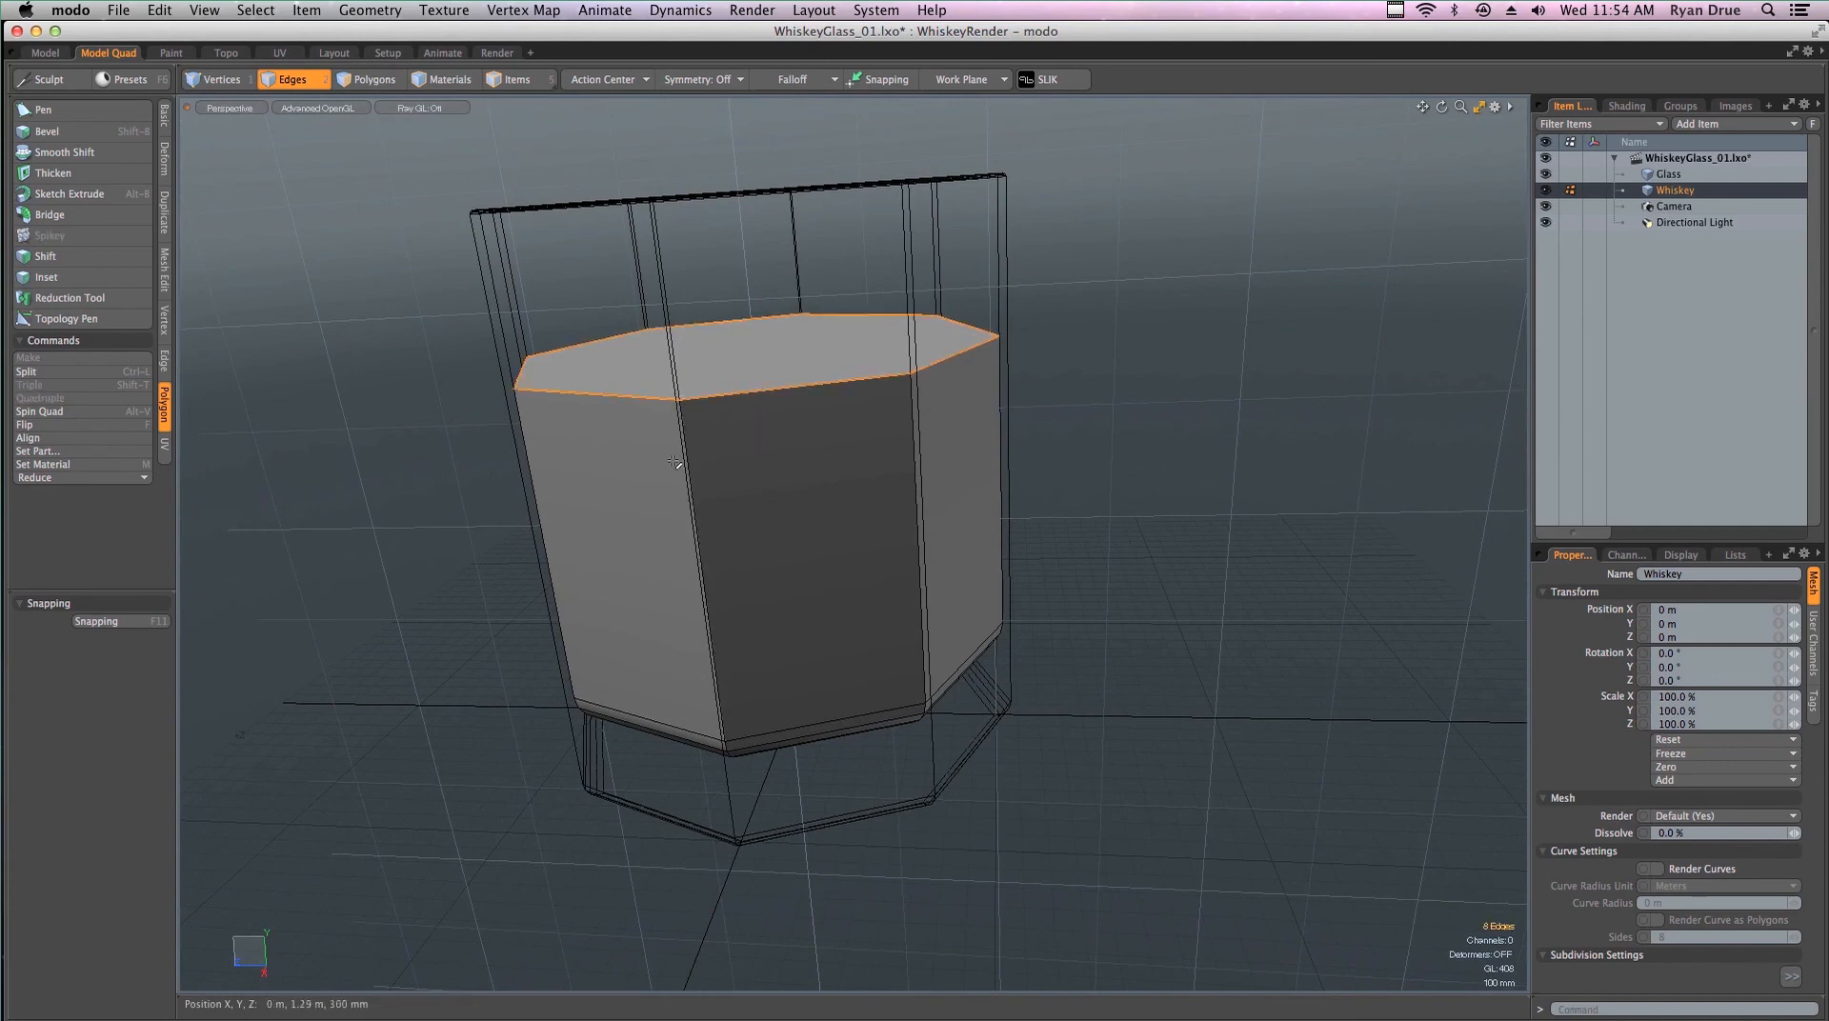
{"action": "left_click", "coordinate": [164, 116]}
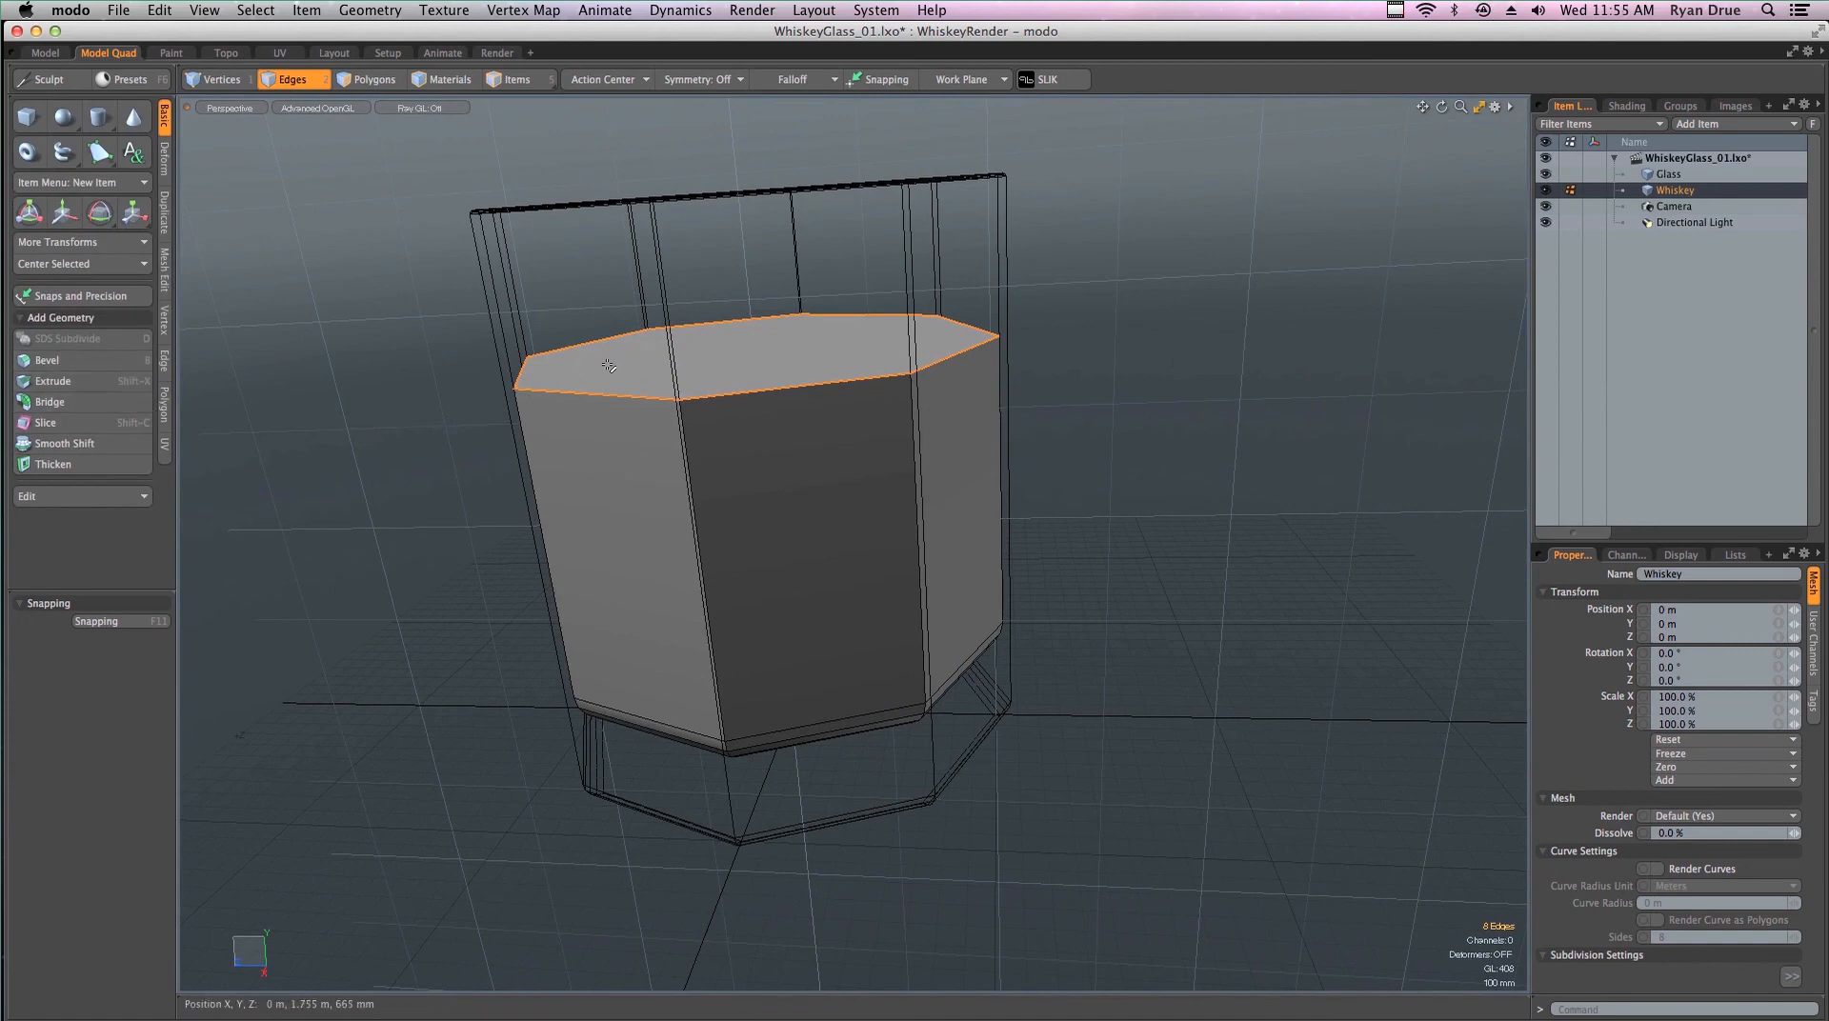
{"action": "key", "text": "b"}
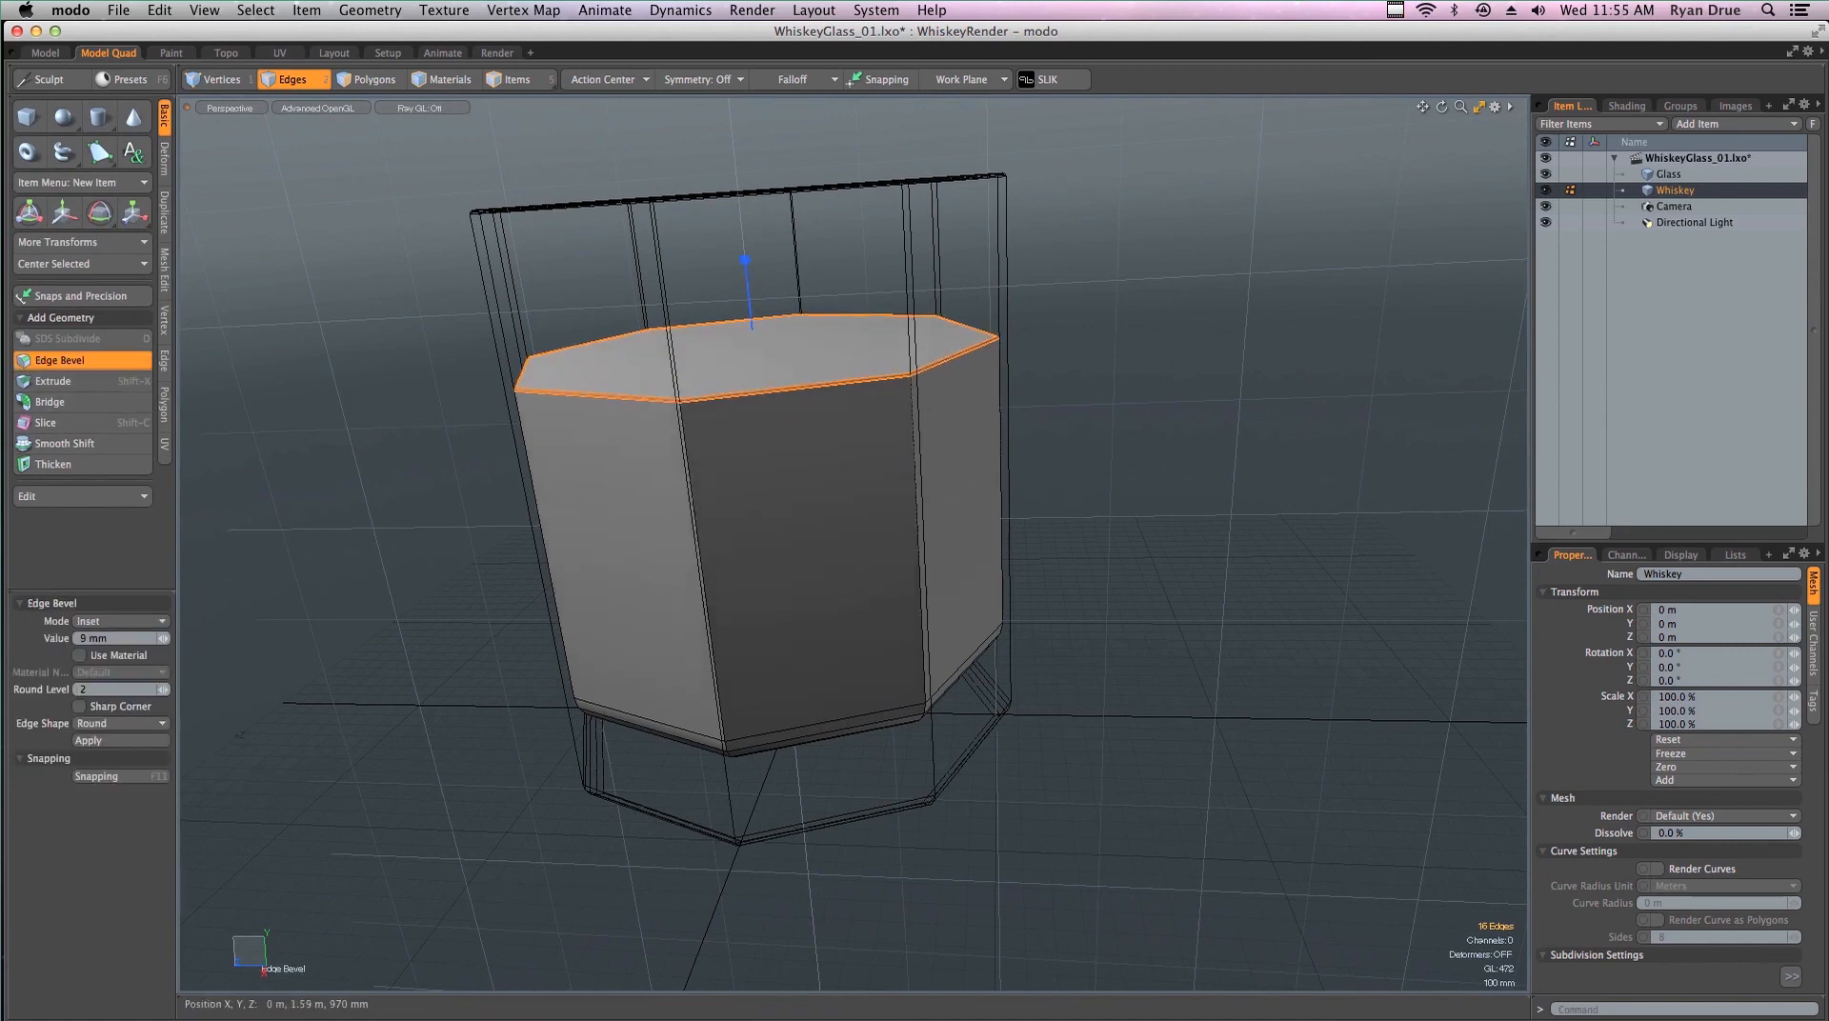
{"action": "left_click_drag", "start_coordinate": [584, 415], "coordinate": [726, 436], "text": "ctrl+alt"}
{"action": "mouse_move", "coordinate": [540, 391]}
{"action": "left_mouse_down"}
{"action": "mouse_move", "coordinate": [505, 391]}
{"action": "mouse_move", "coordinate": [535, 377]}
{"action": "left_mouse_up"}
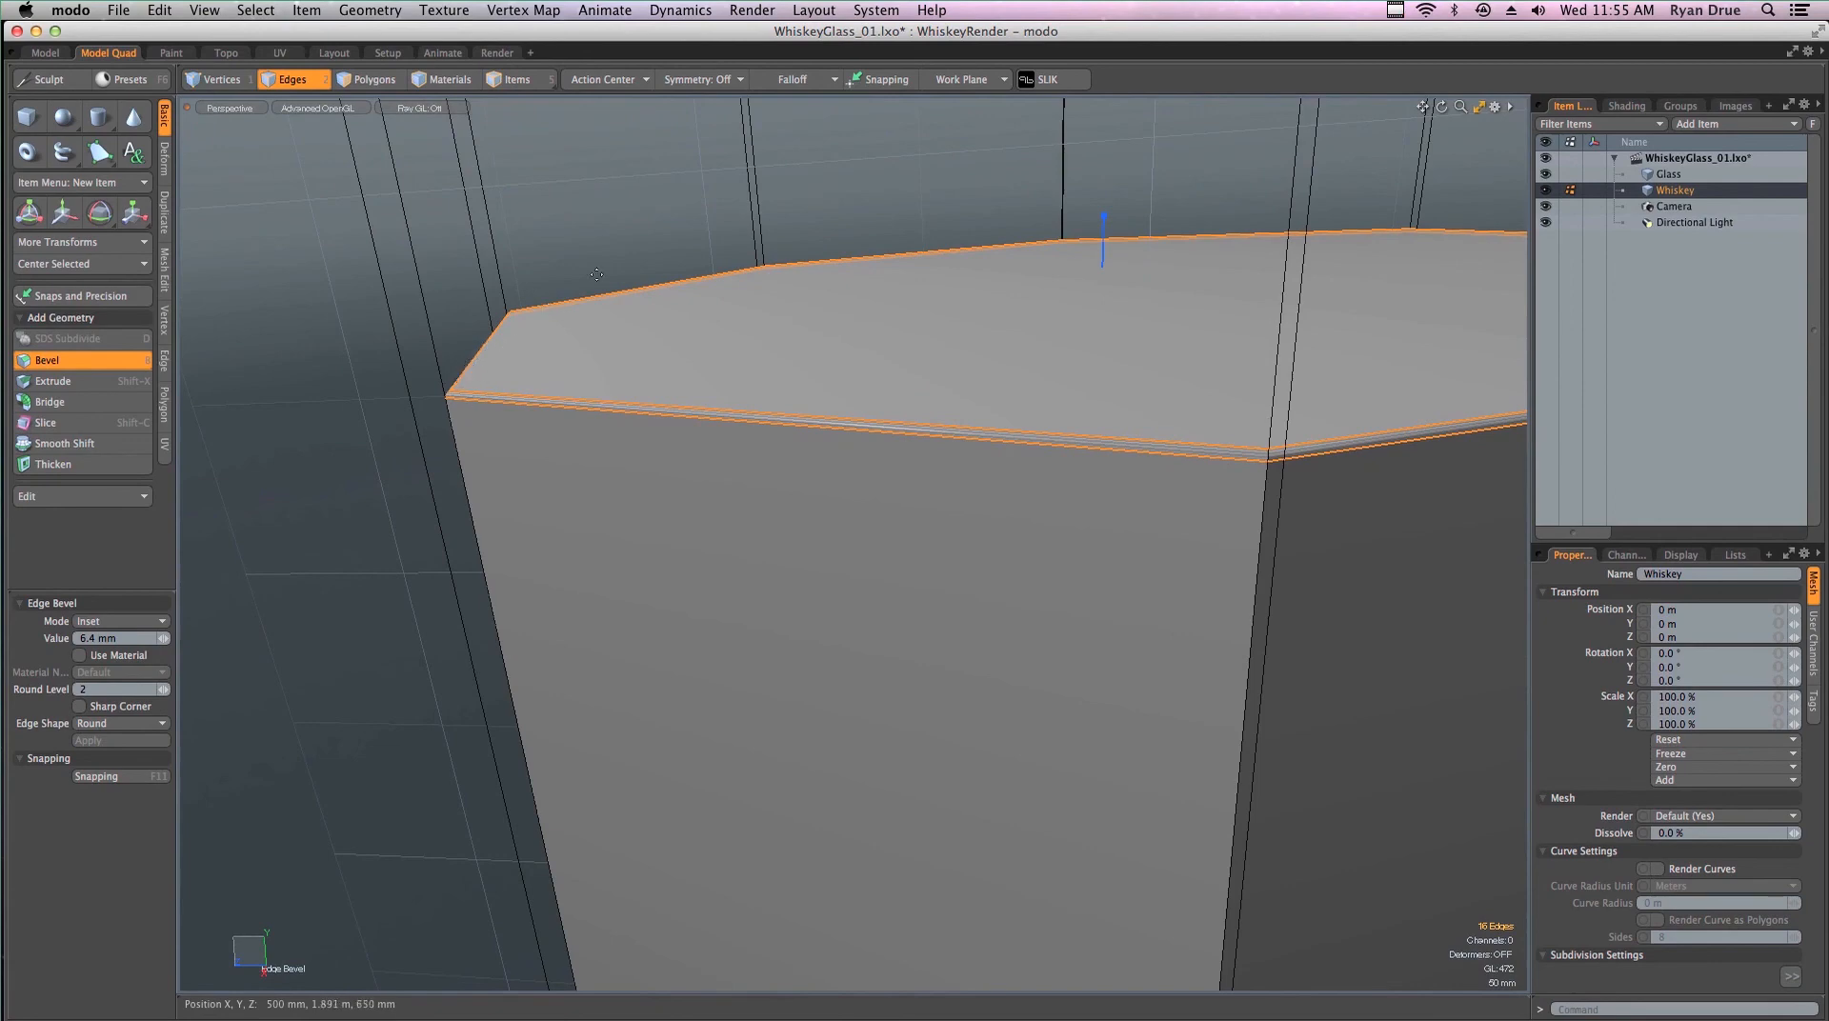
{"action": "key", "text": "space"}
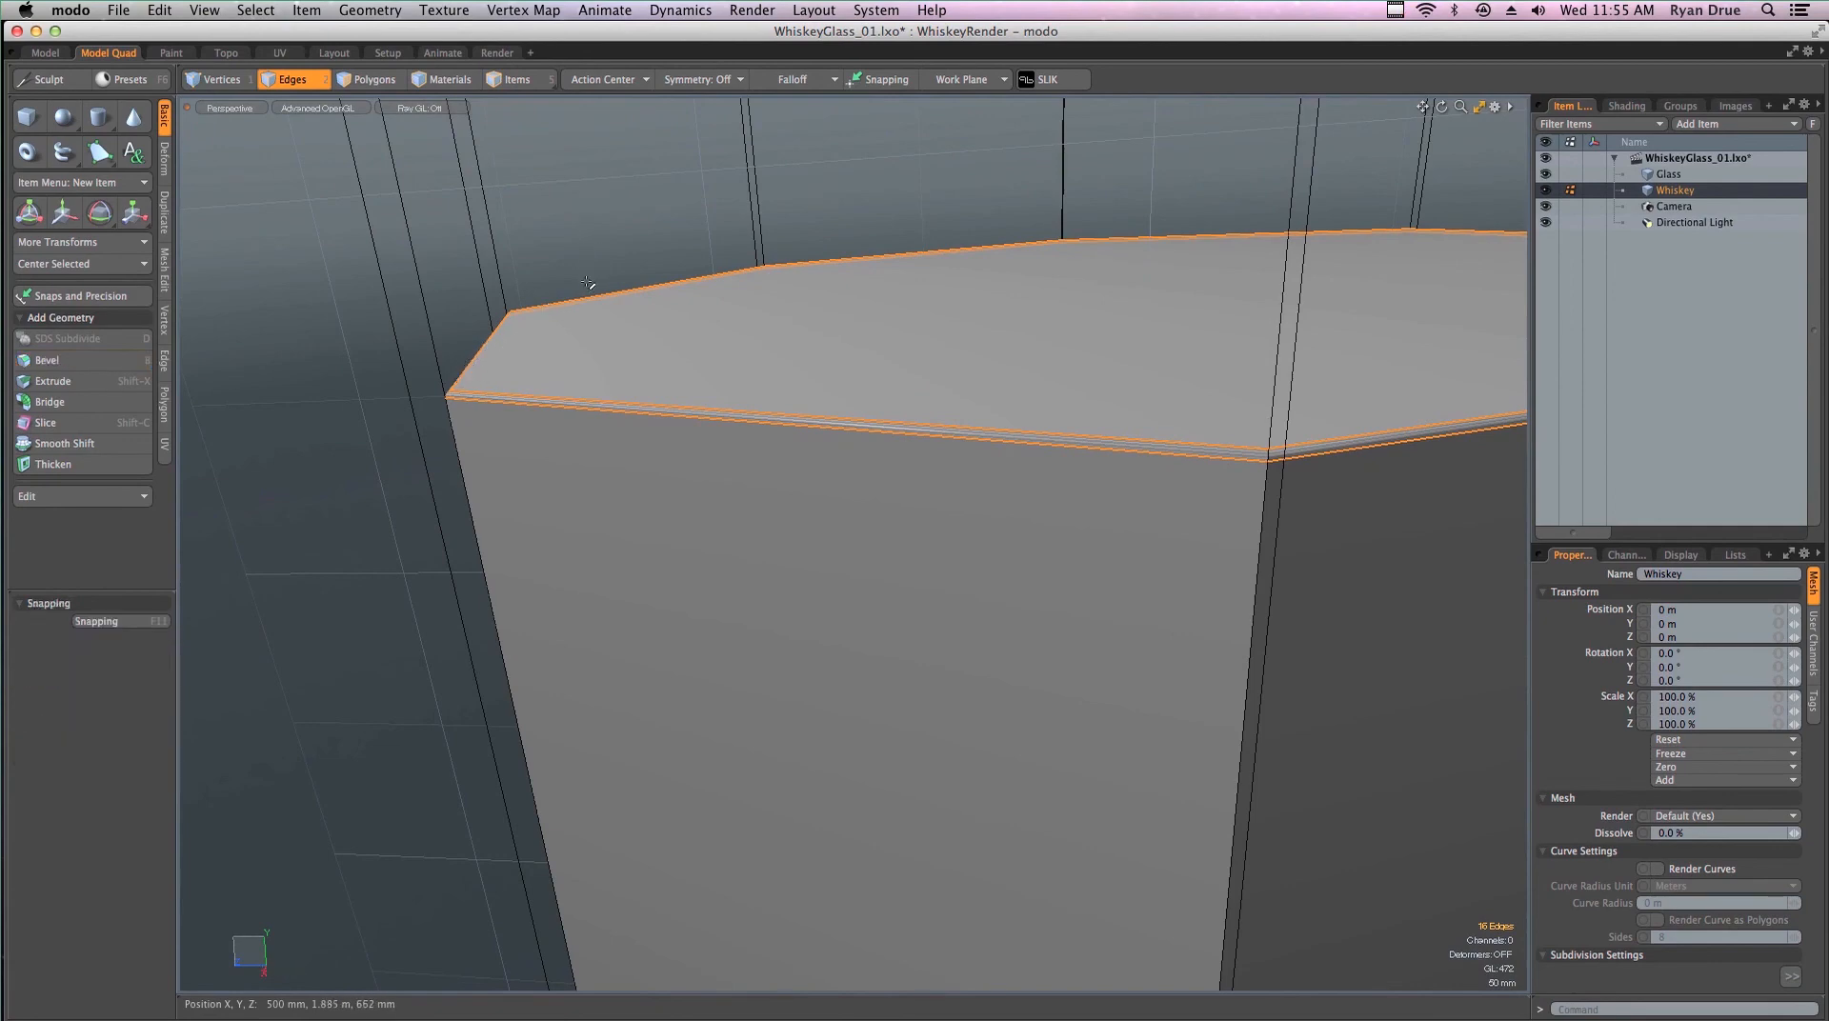
{"action": "left_click", "coordinate": [549, 227]}
Turn on subdivision smoothing for the Whiskey mesh and the Glass mesh
{"action": "key", "text": "Tab"}
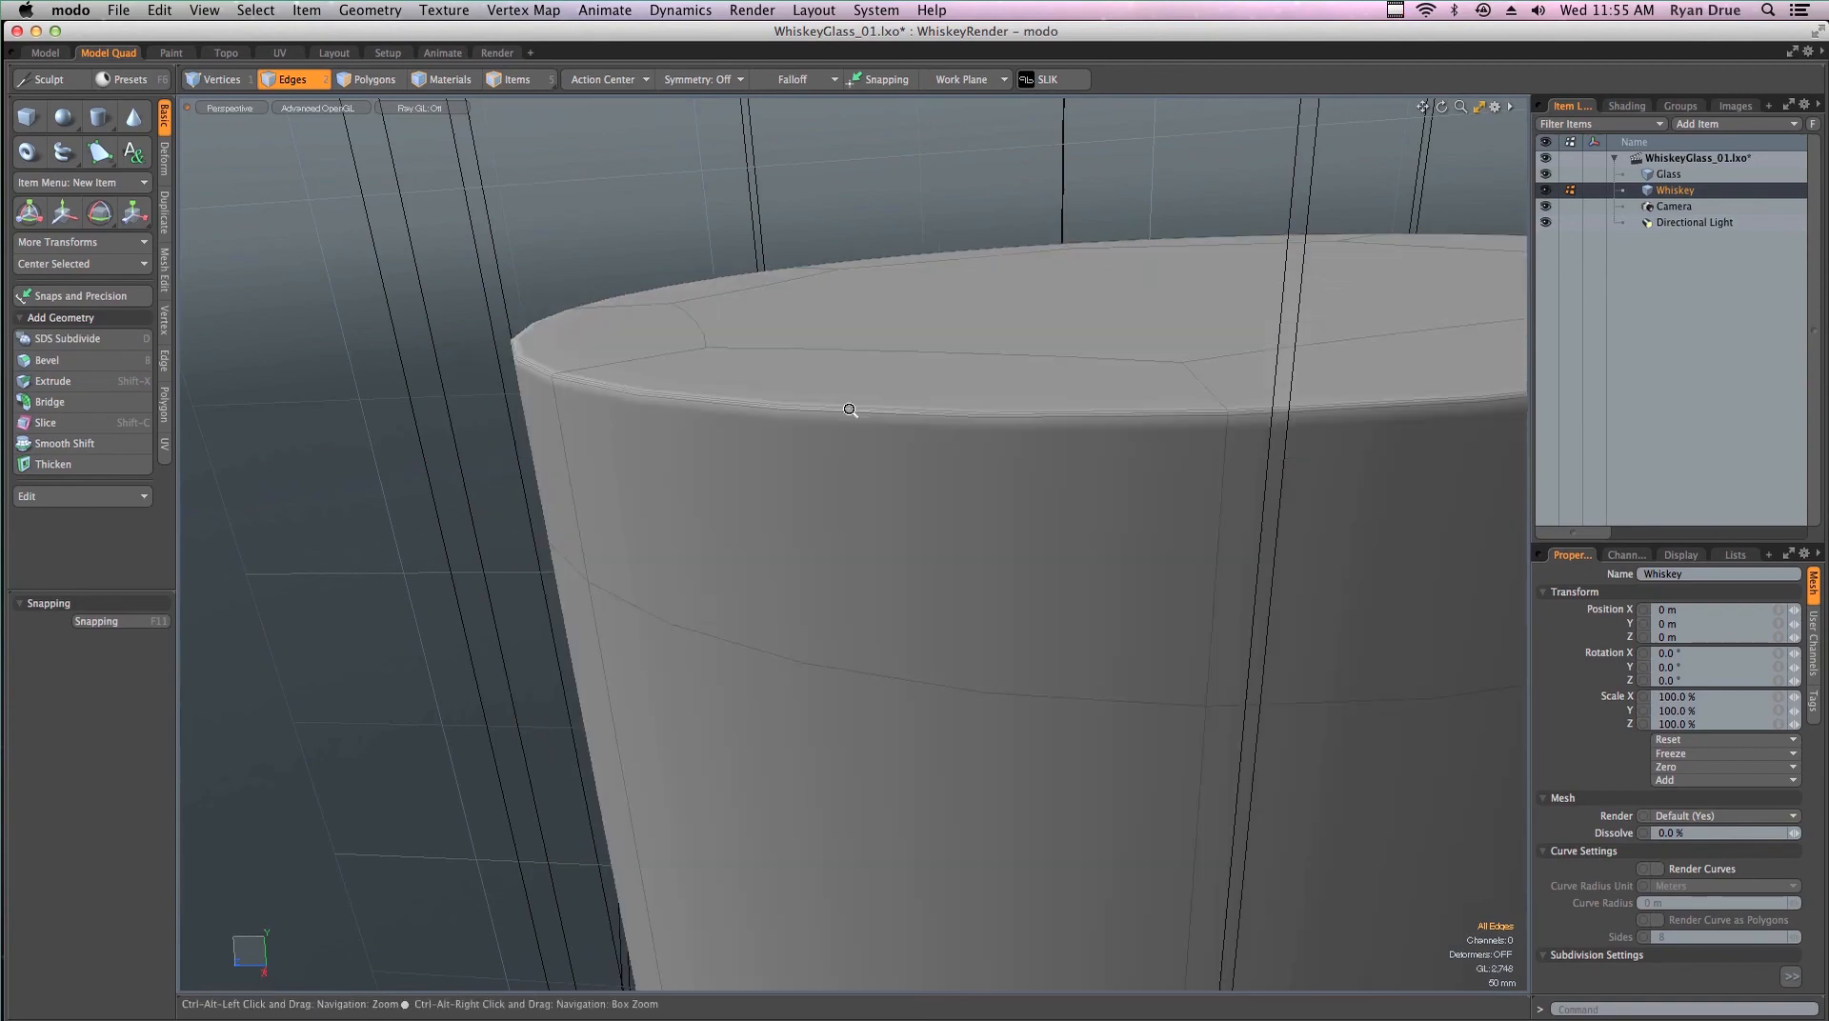
{"action": "mouse_move", "coordinate": [848, 408]}
{"action": "left_mouse_down", "text": "ctrl+alt"}
{"action": "mouse_move", "coordinate": [739, 420]}
{"action": "mouse_move", "coordinate": [846, 402]}
{"action": "left_mouse_up", "text": "ctrl+alt"}
{"action": "left_click_drag", "start_coordinate": [672, 604], "coordinate": [981, 419], "text": "alt"}
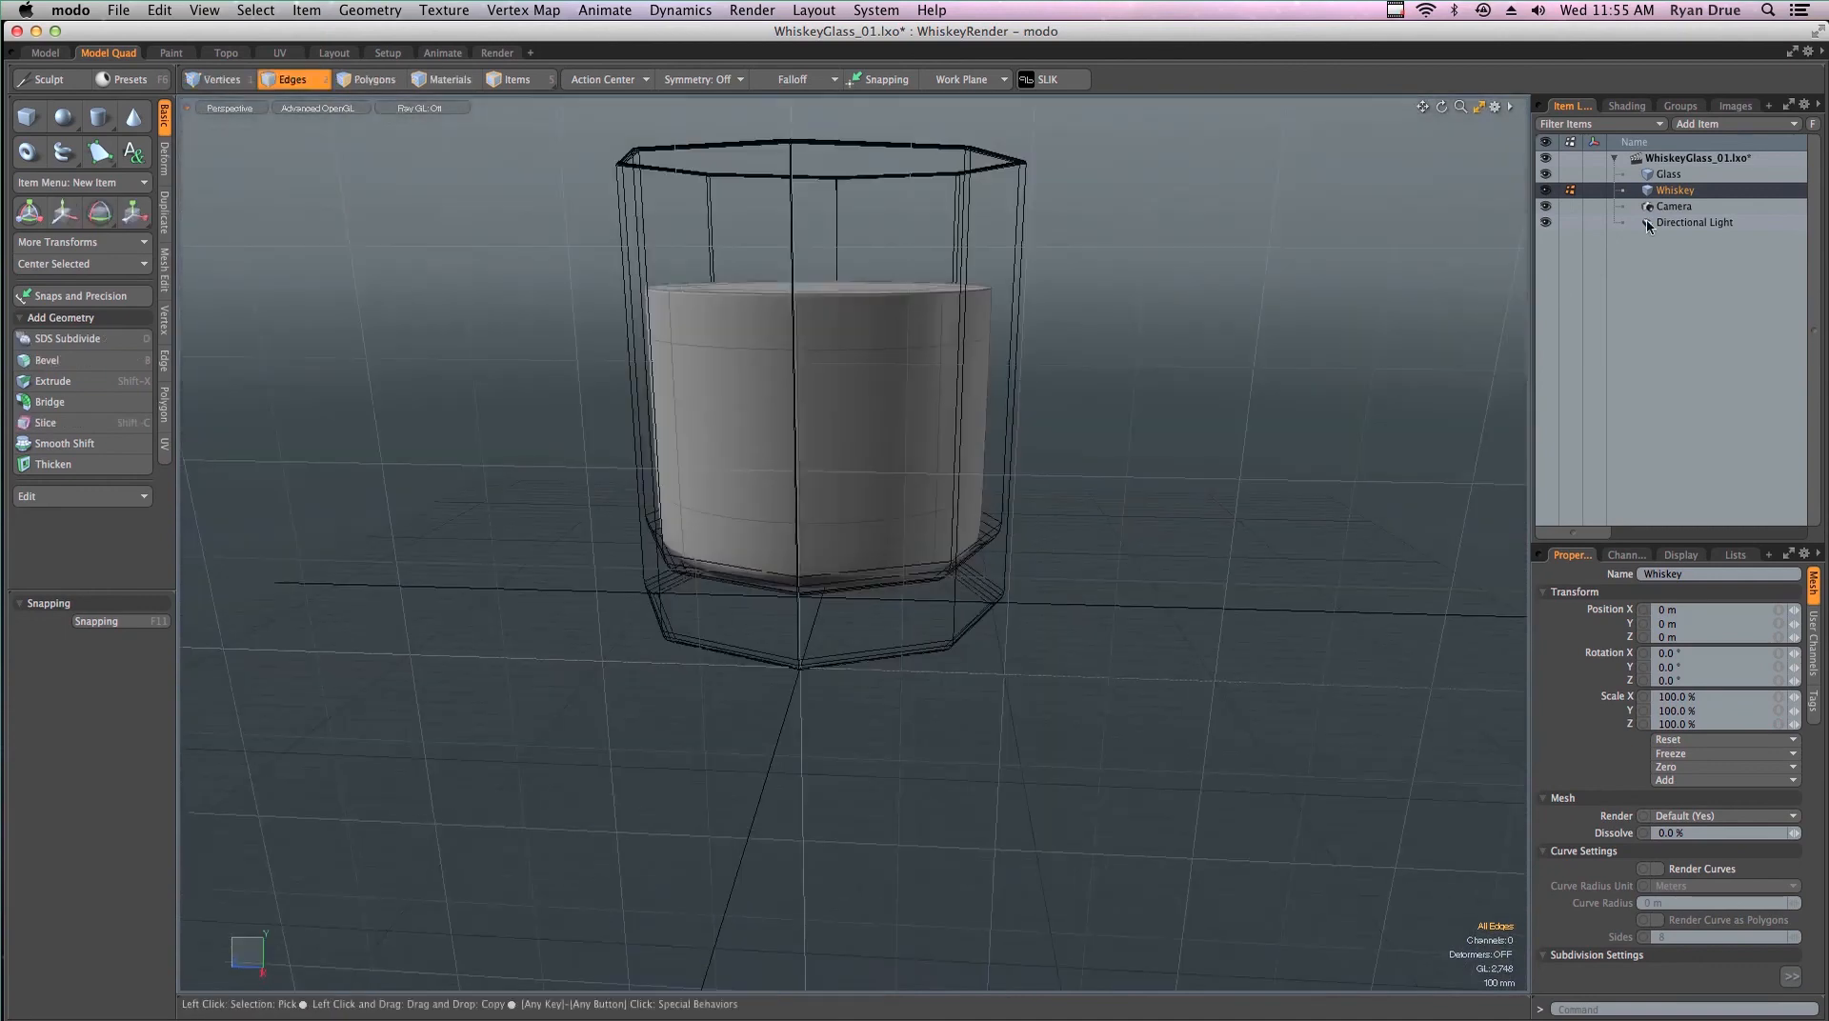
{"action": "left_click", "coordinate": [1668, 174]}
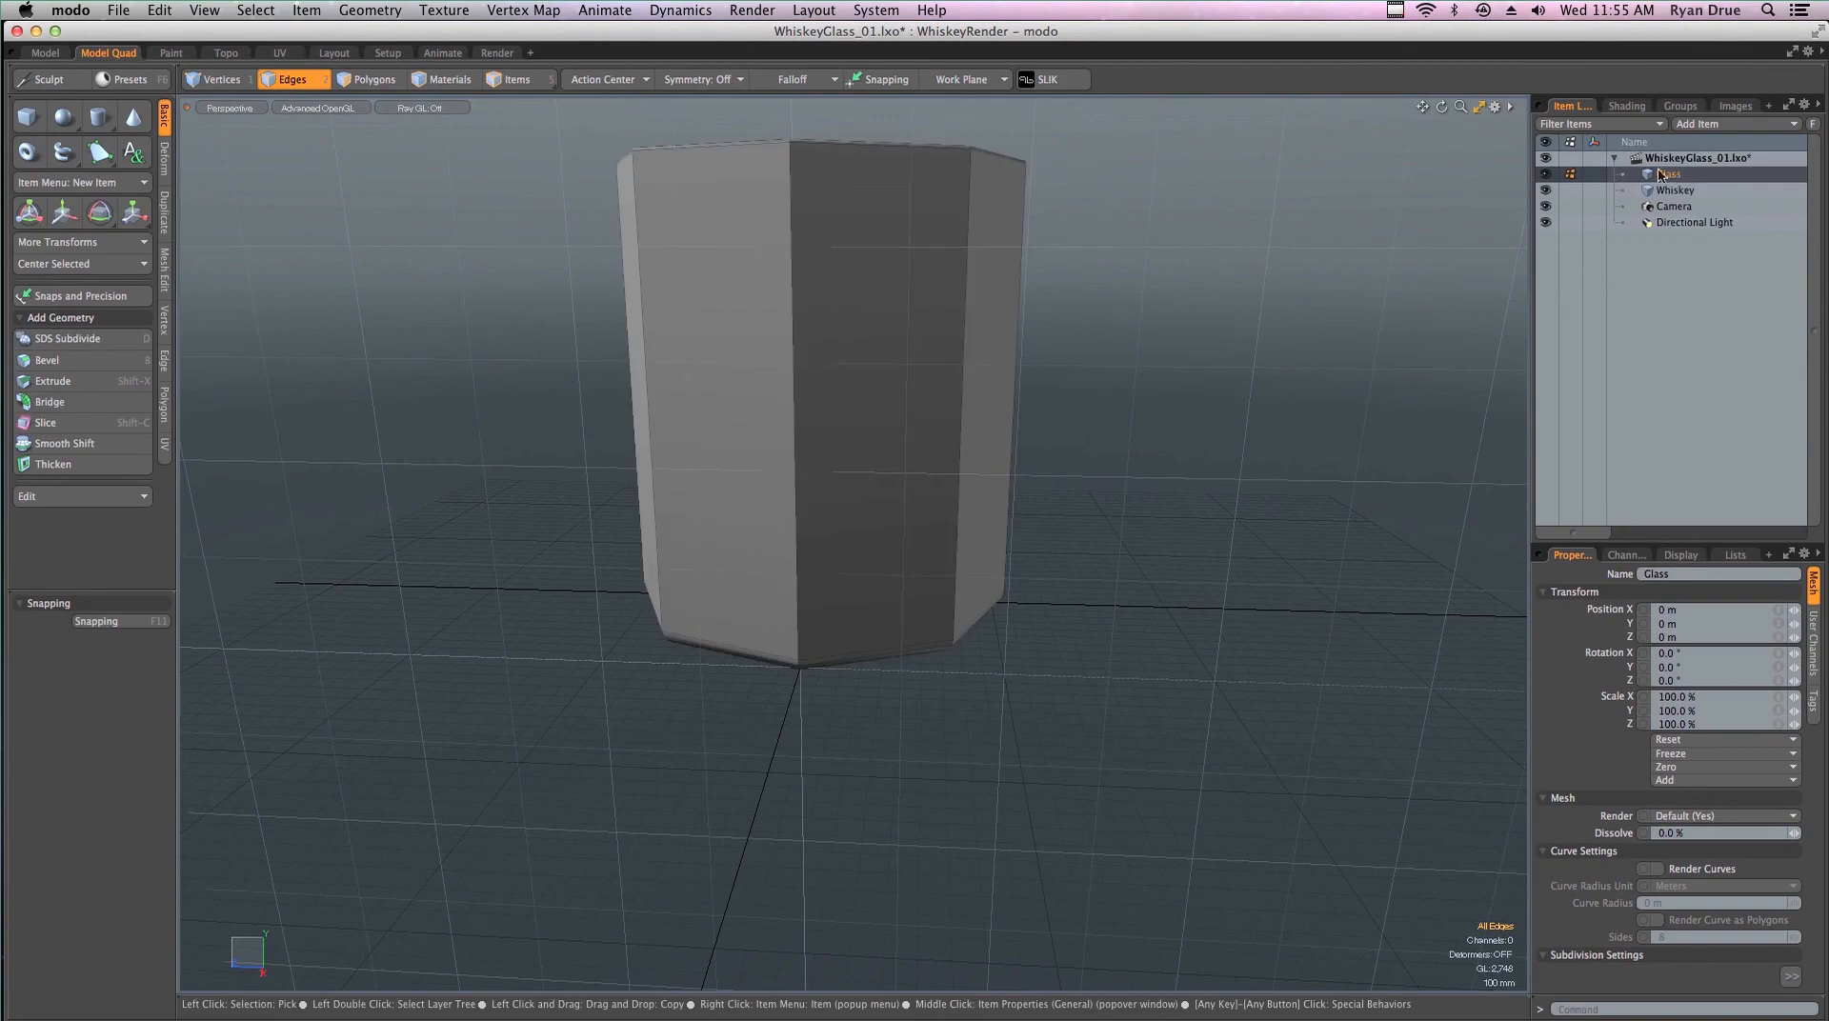
{"action": "key", "text": "Tab"}
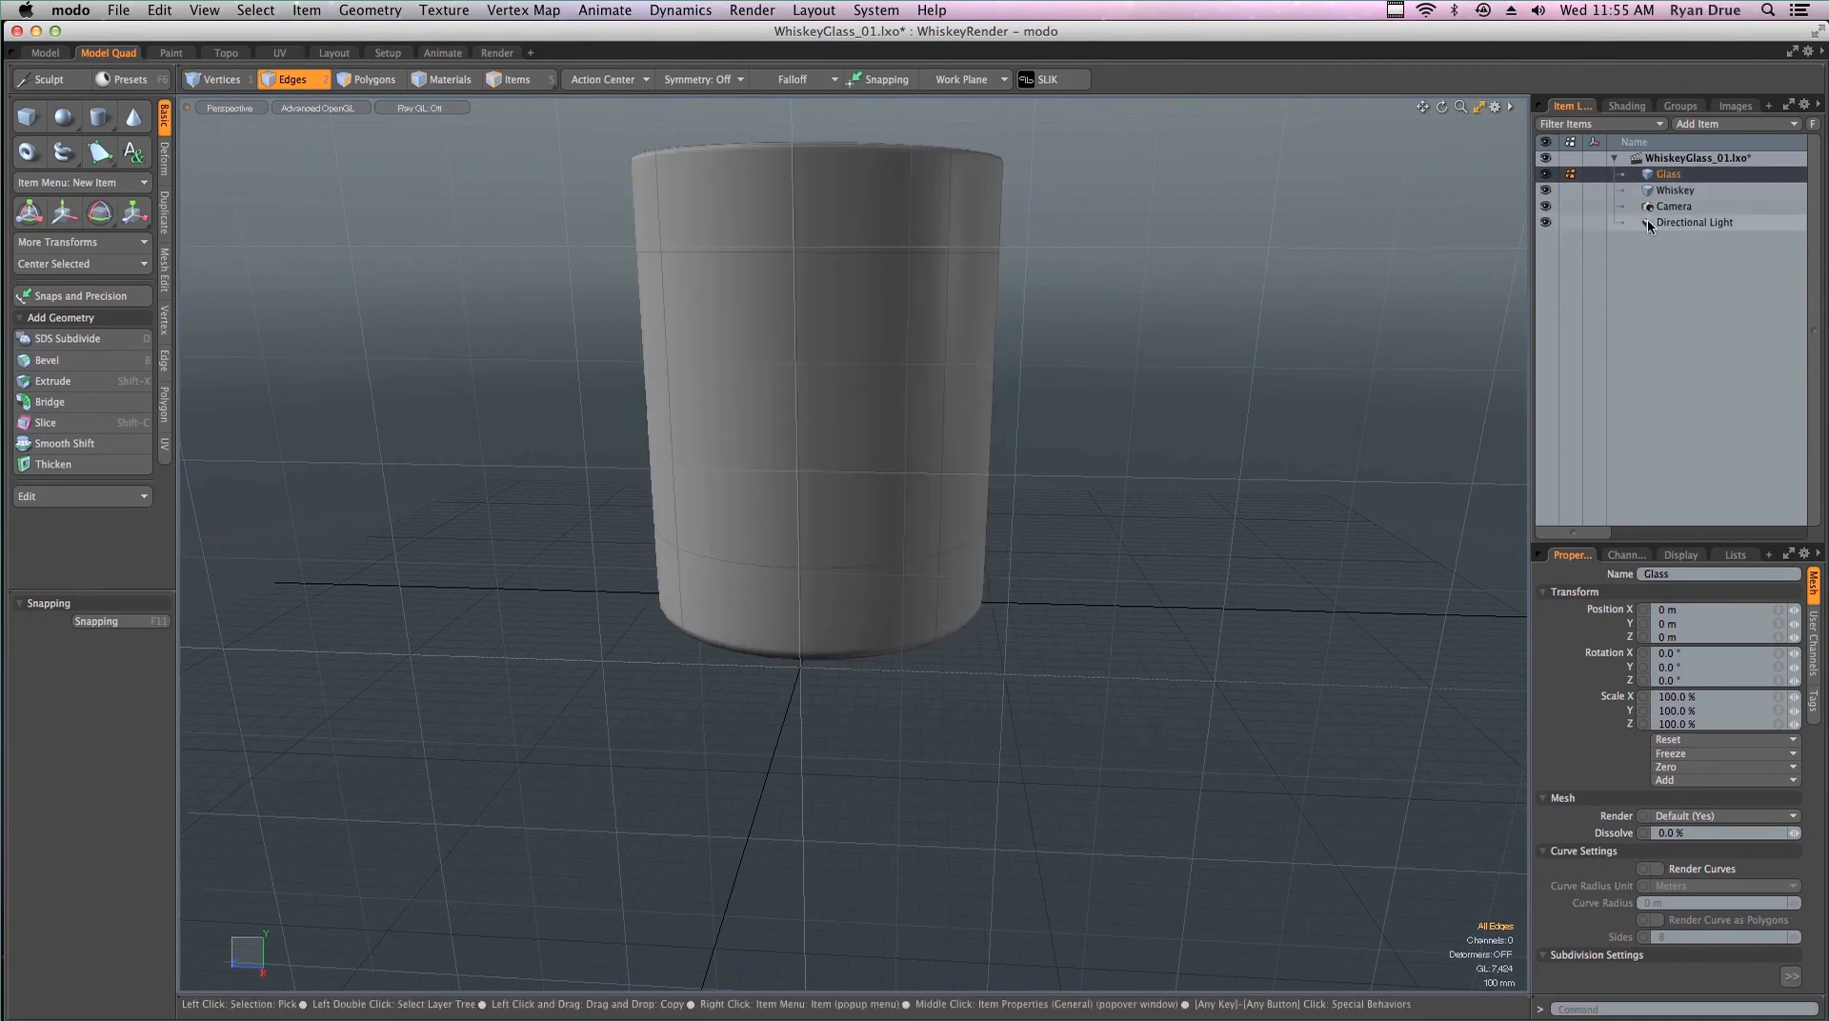
{"action": "left_click_drag", "start_coordinate": [1318, 278], "coordinate": [890, 896], "text": "alt"}
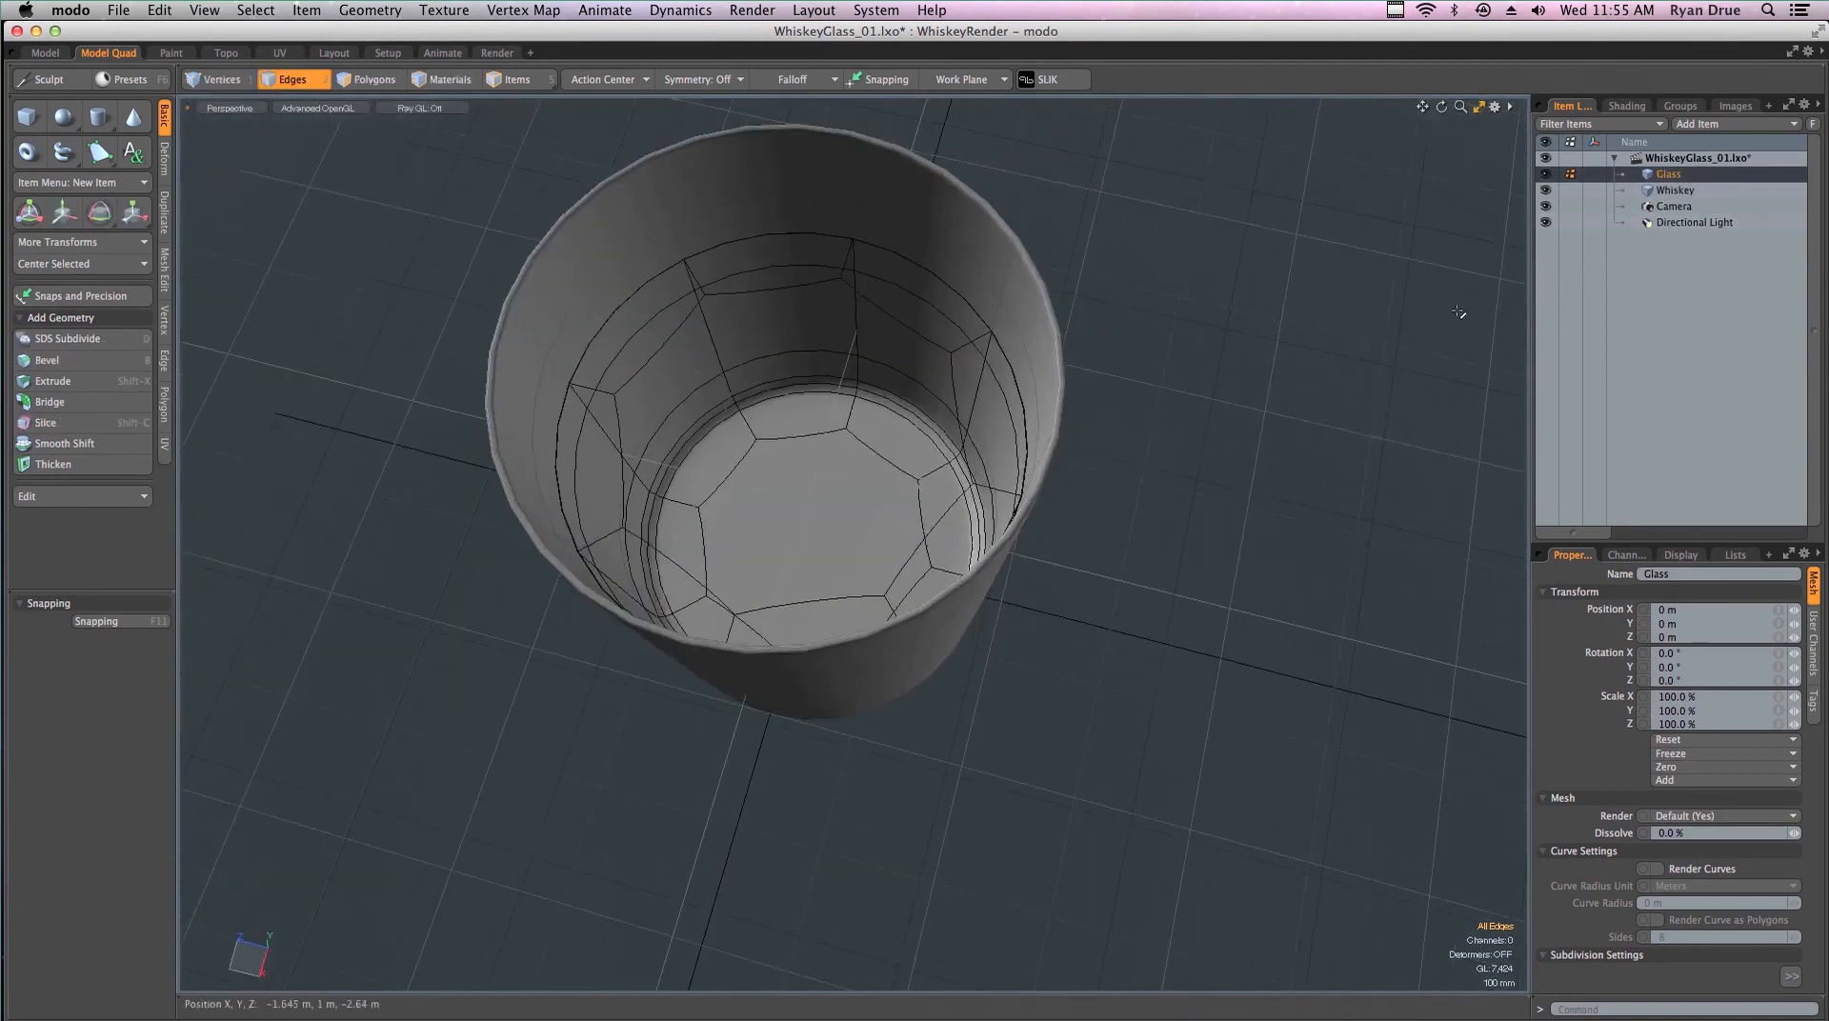
Select the Glass and Whiskey meshes together and examine how they fit in an enlarged four-view layout
{"action": "left_click", "coordinate": [1671, 192], "text": "shift"}
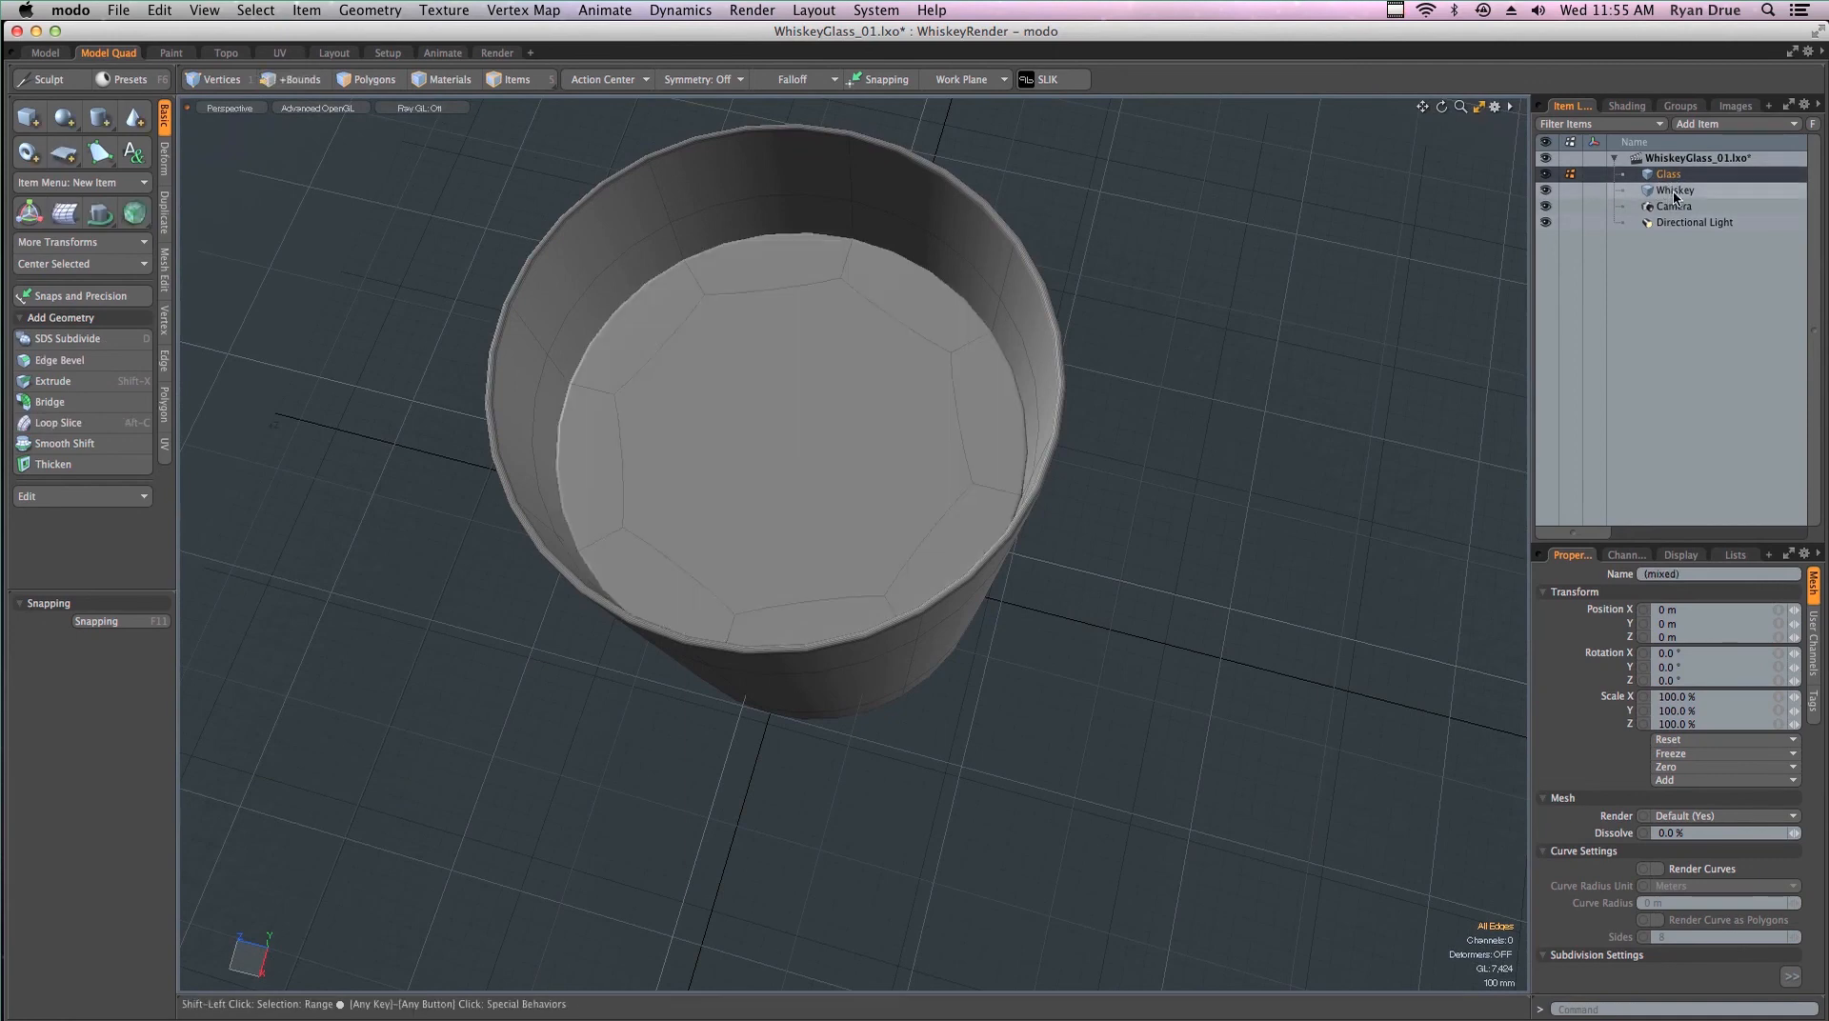
{"action": "left_click_drag", "start_coordinate": [1096, 495], "coordinate": [782, 358], "text": "alt"}
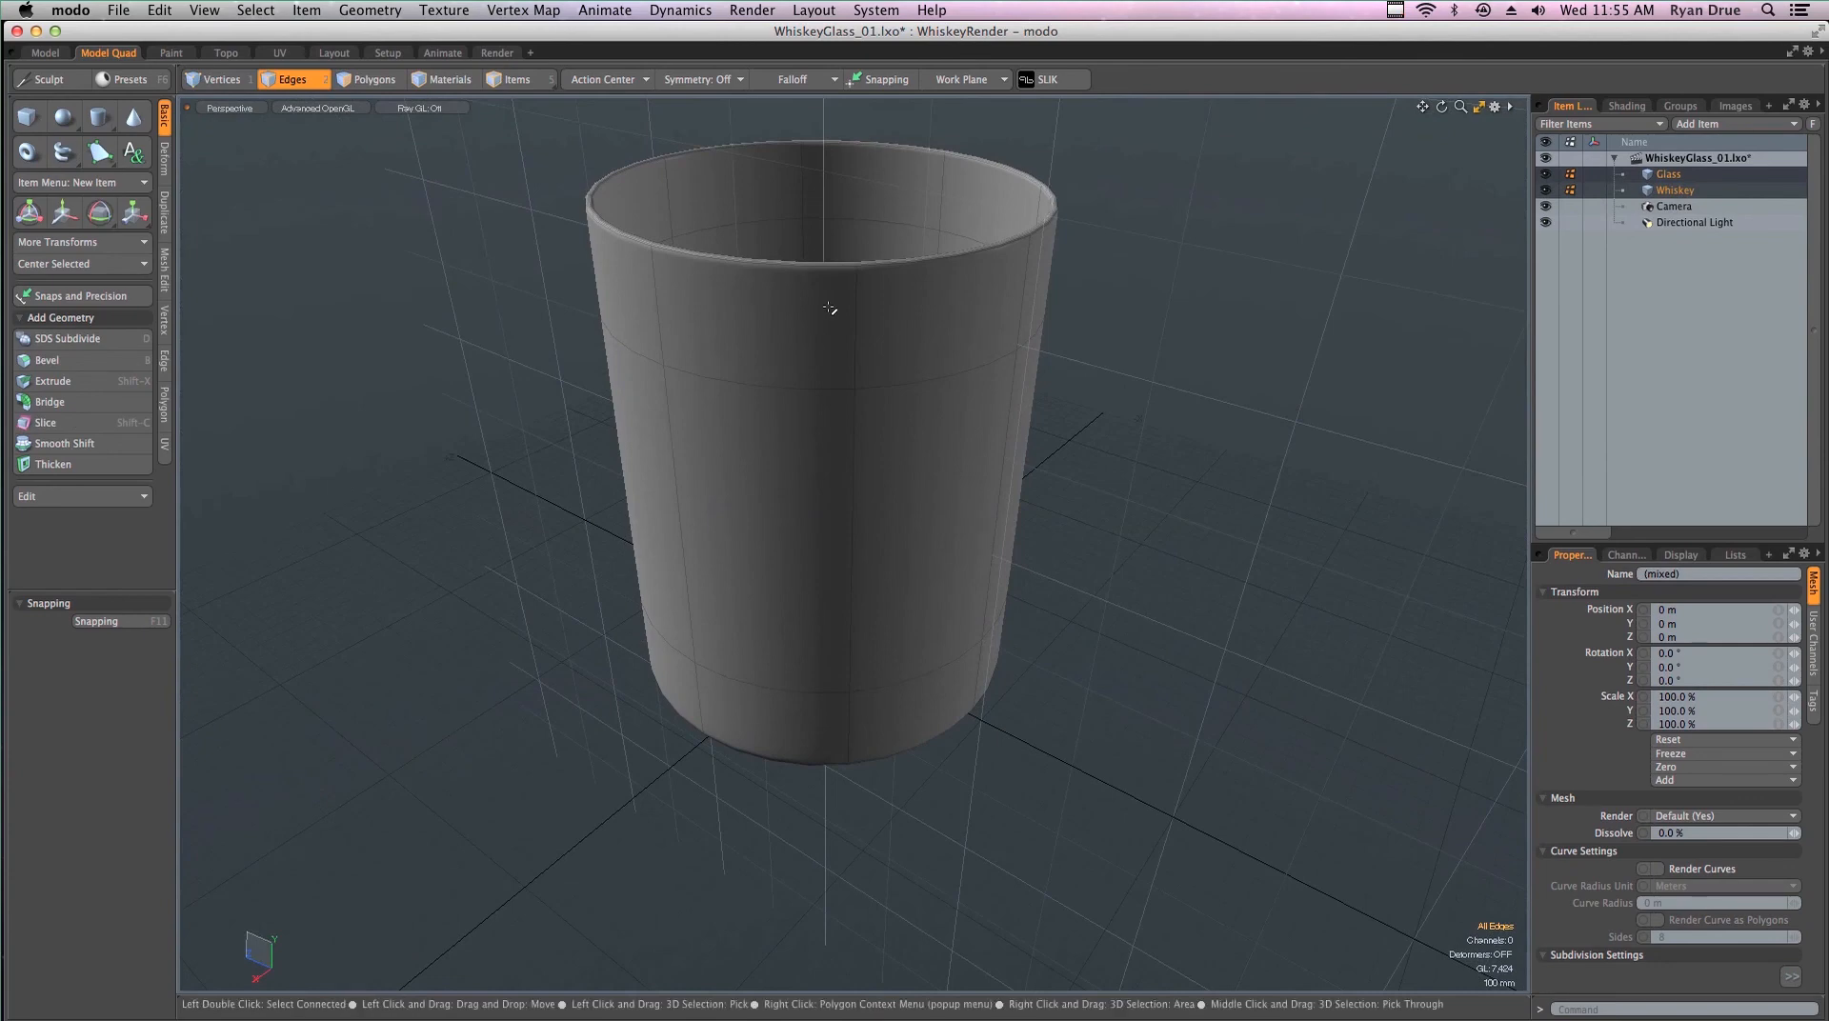
{"action": "left_click", "coordinate": [1479, 107]}
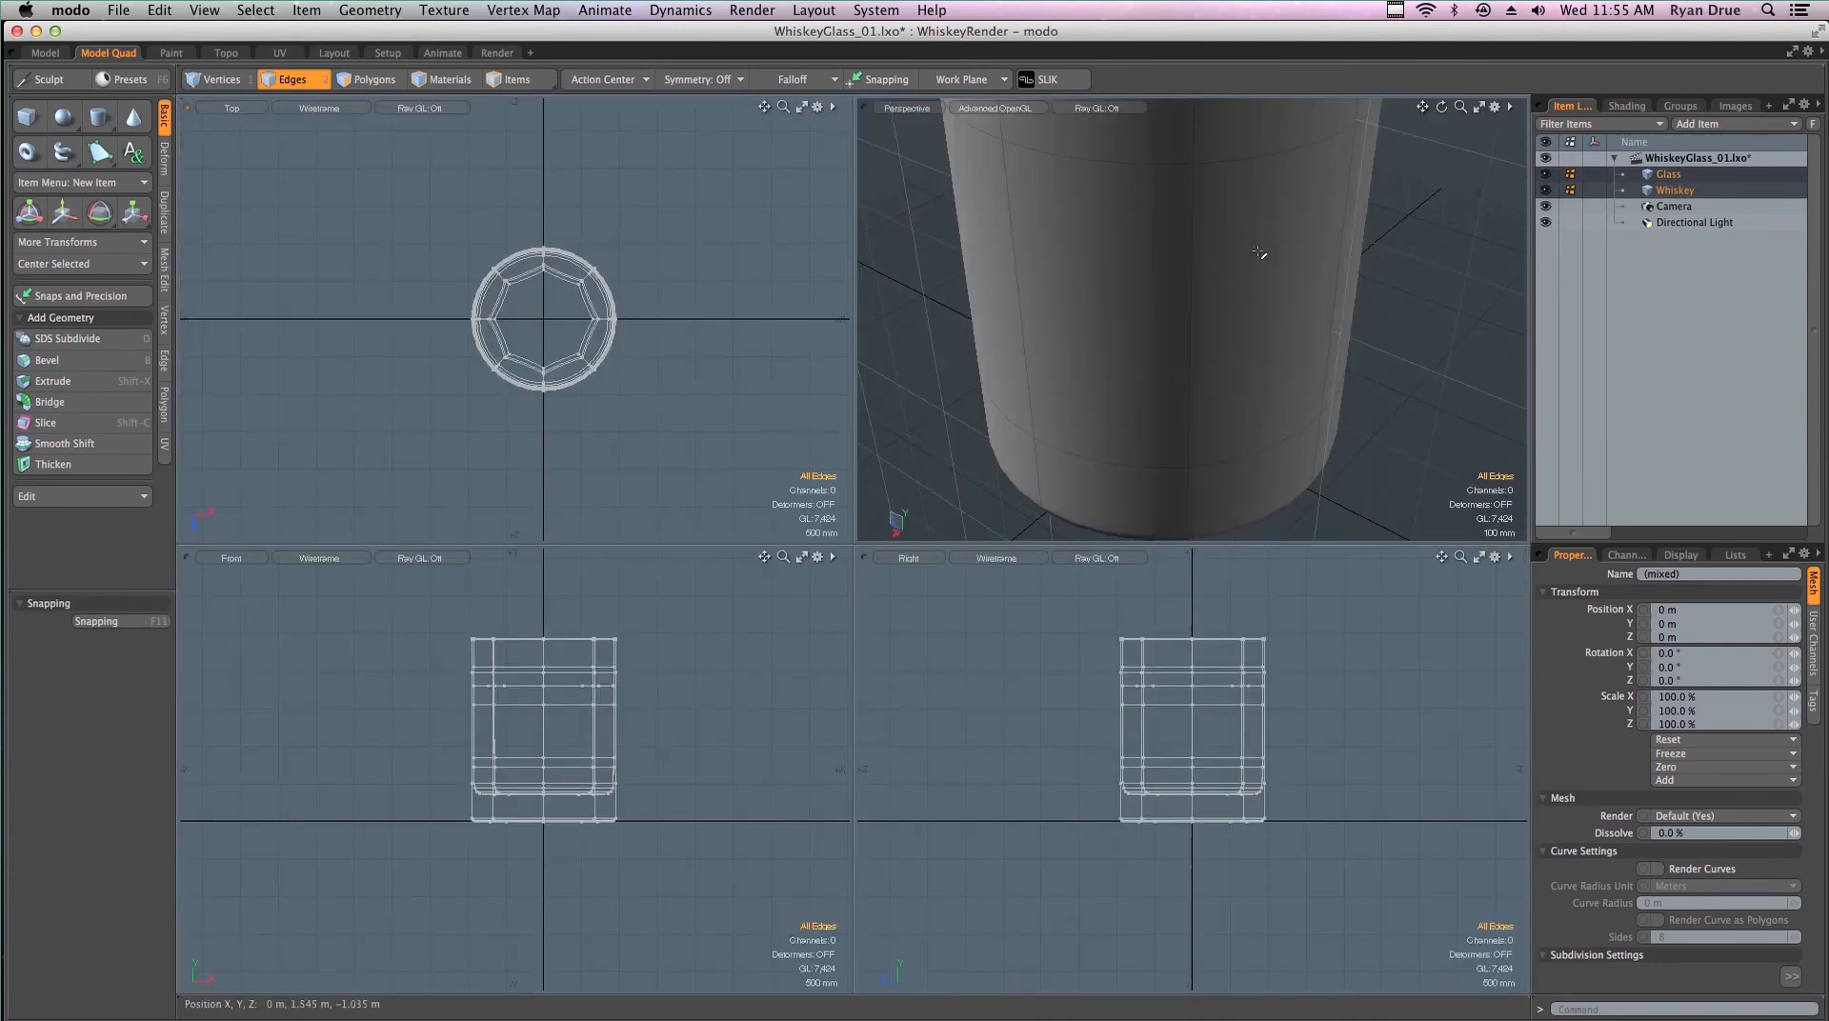
{"action": "left_click_drag", "start_coordinate": [523, 767], "coordinate": [673, 793], "text": "ctrl+alt"}
{"action": "left_click_drag", "start_coordinate": [673, 793], "coordinate": [603, 887], "text": "alt+shift"}
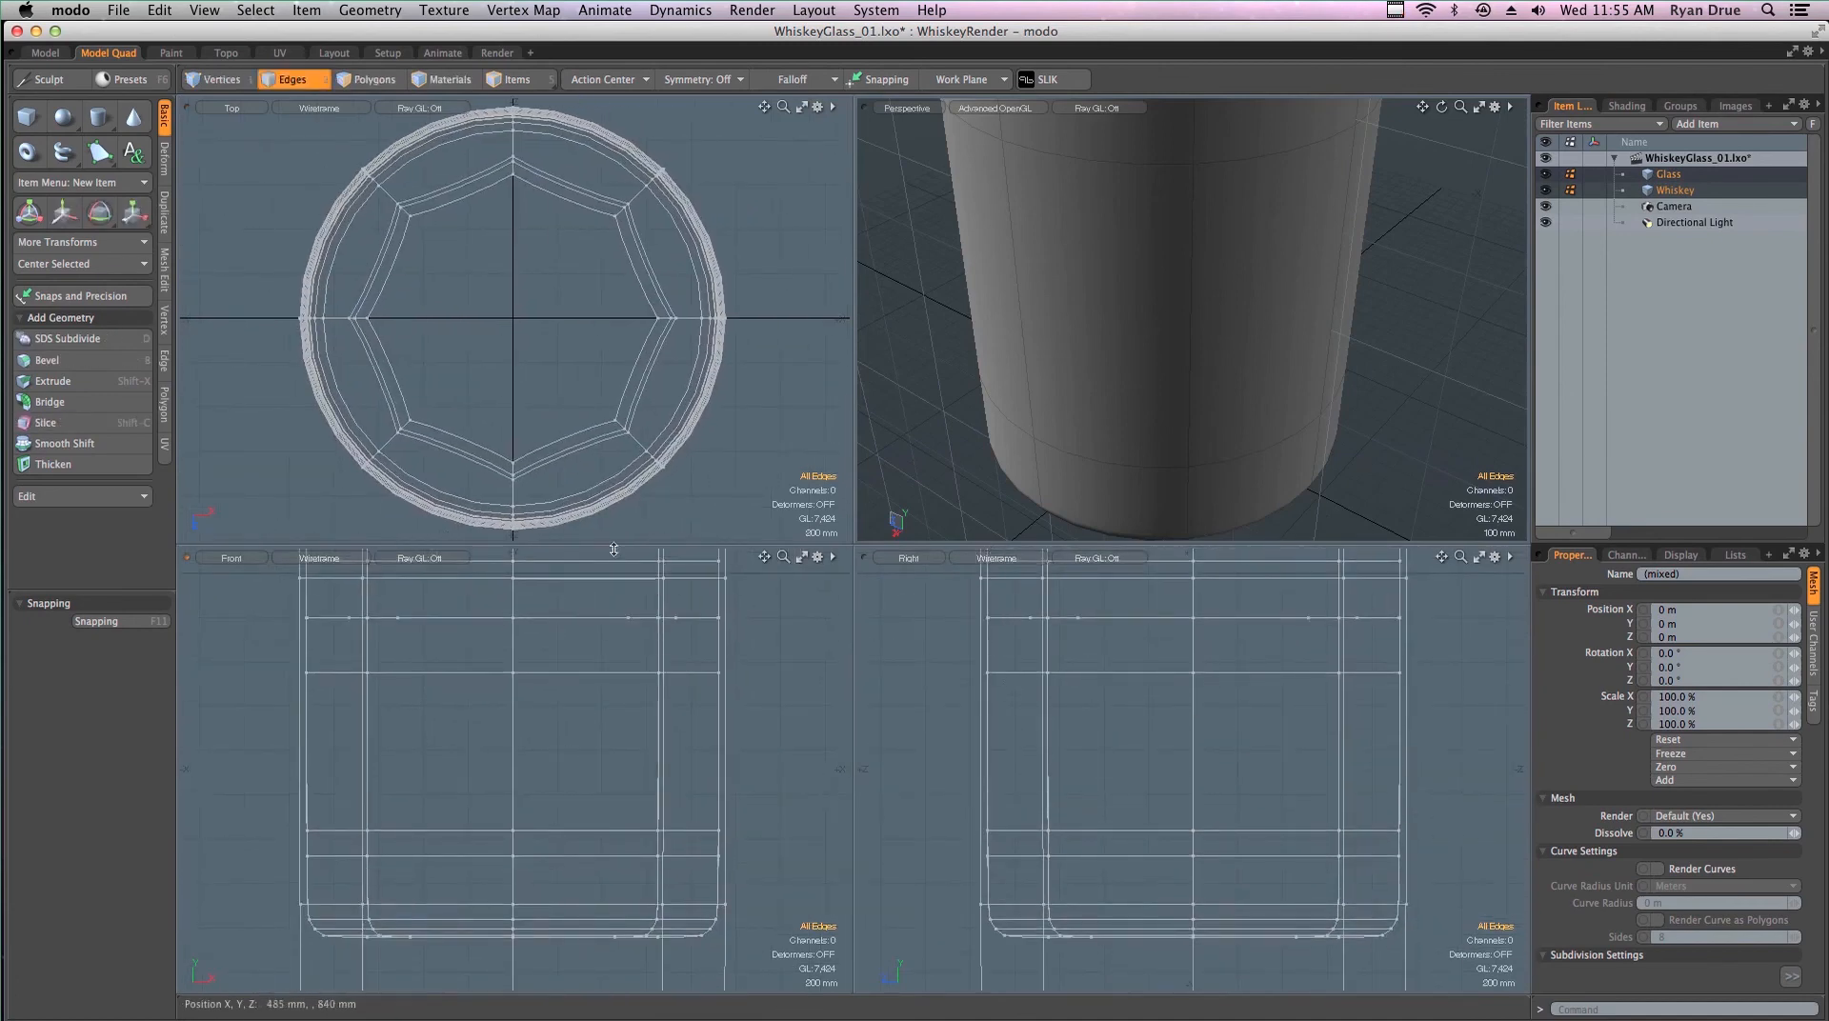
Select only the Whiskey mesh and scale it uniformly to 100.5% so it slightly overlaps the glass walls
{"action": "left_click", "coordinate": [1669, 193]}
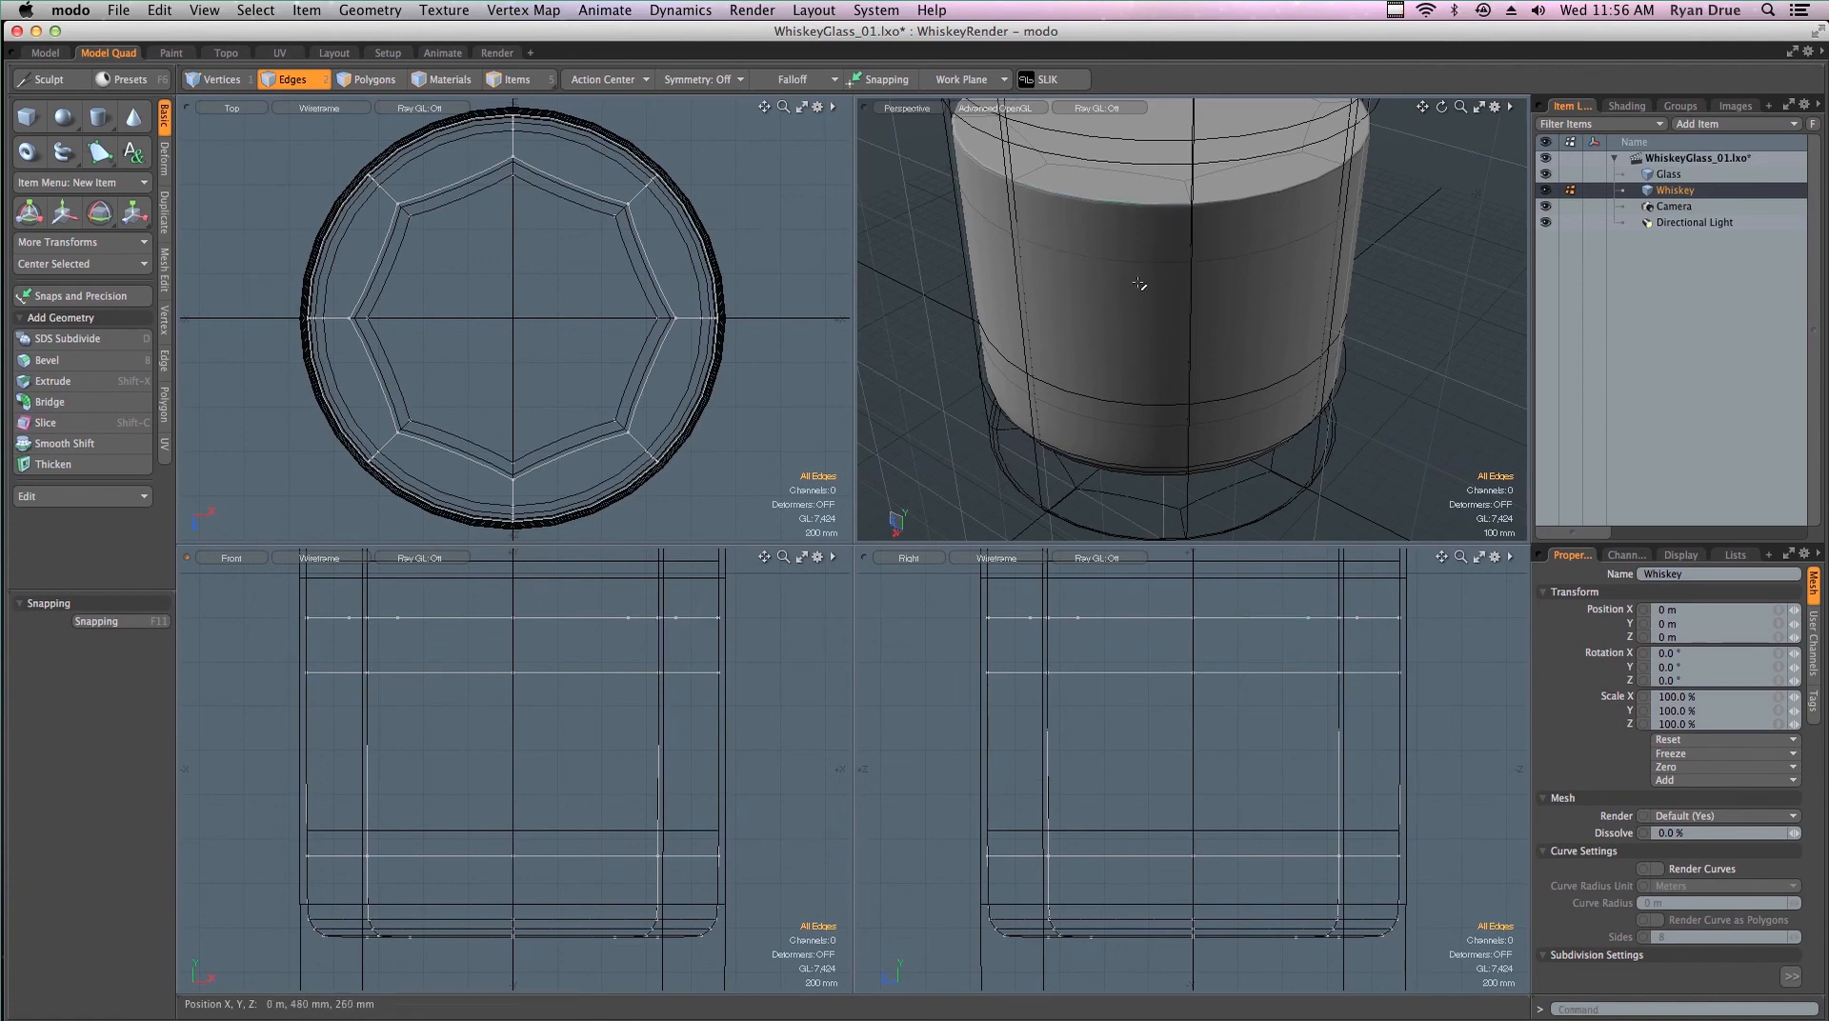
{"action": "left_click_drag", "start_coordinate": [1139, 284], "coordinate": [973, 218], "text": "alt"}
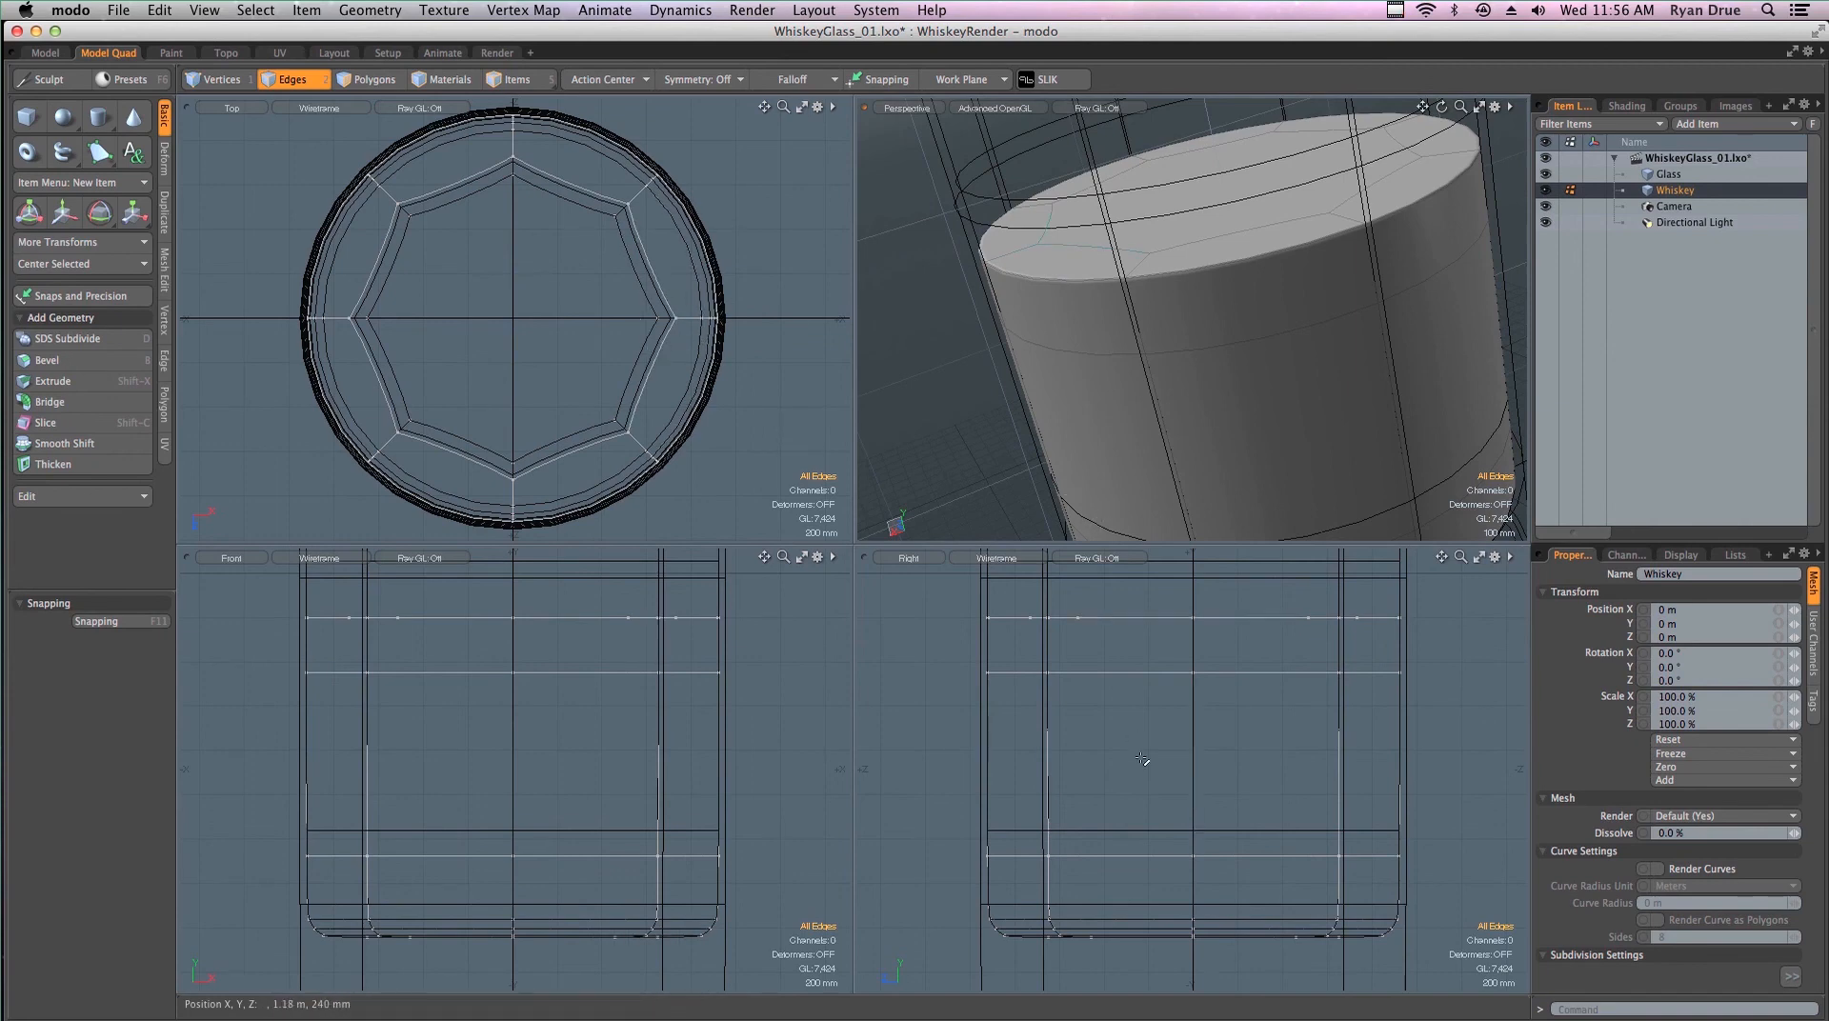
{"action": "key", "text": "r"}
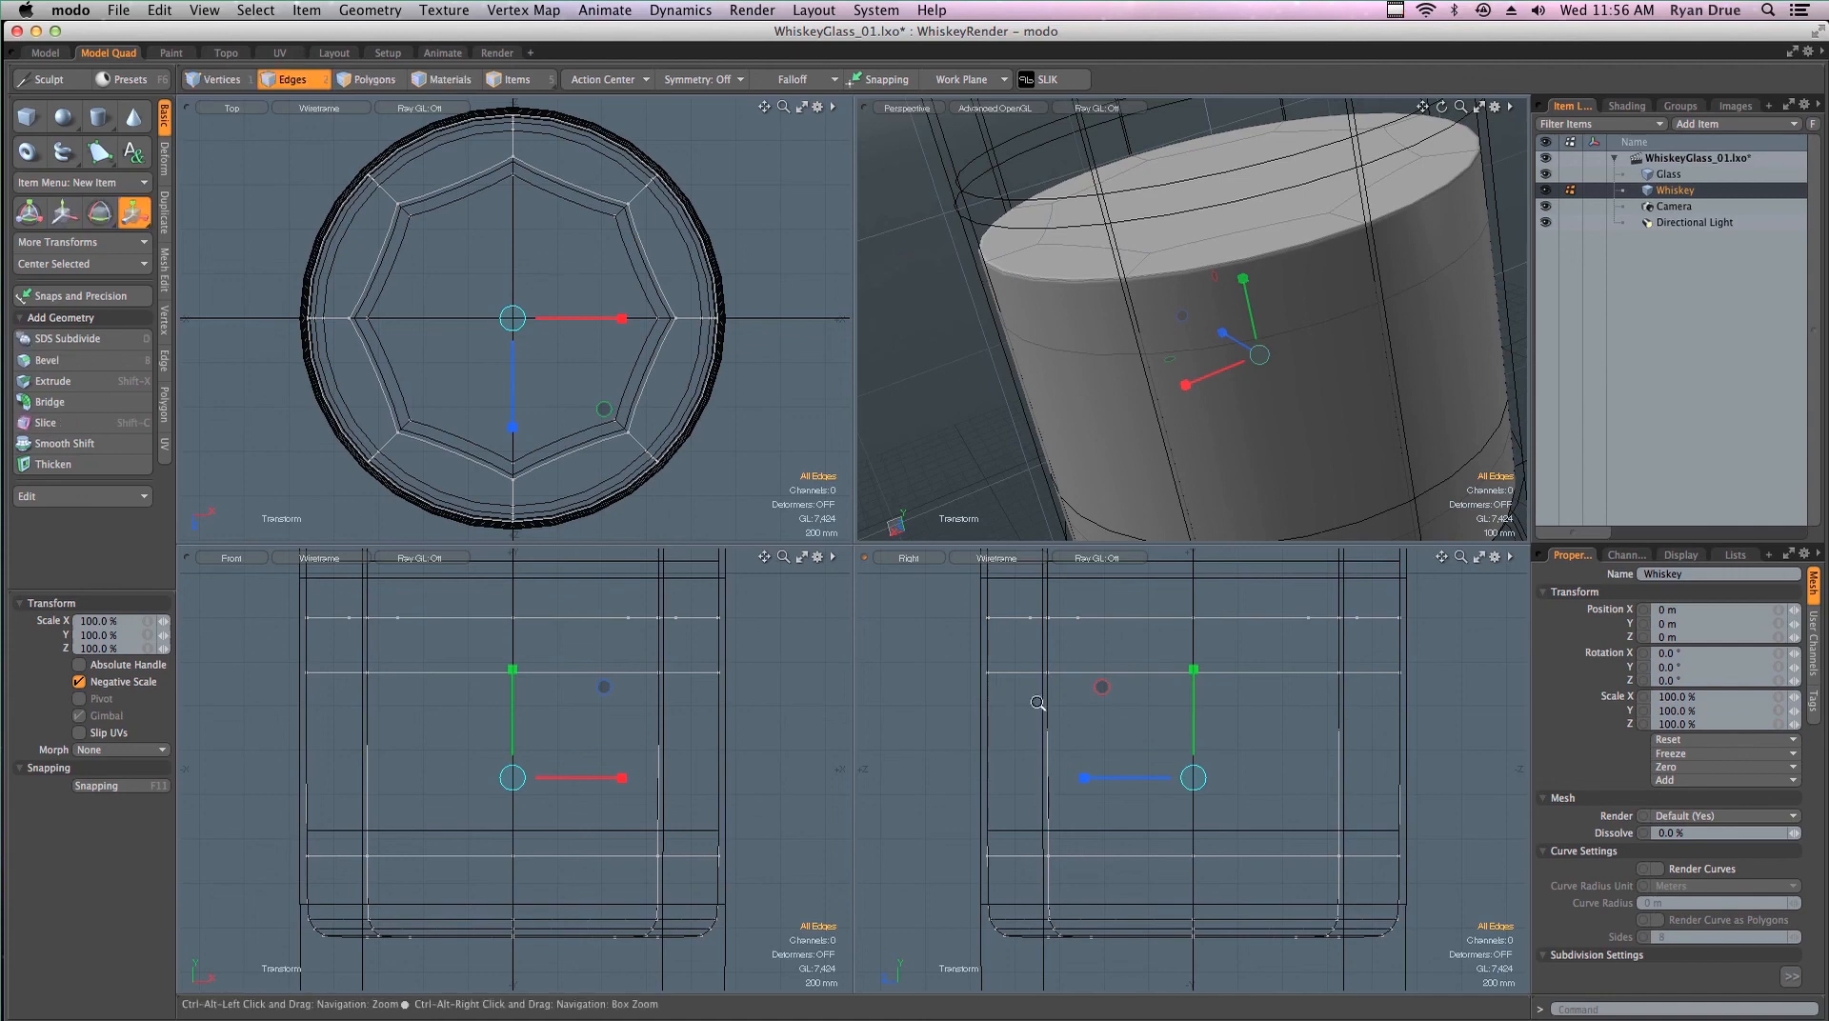
{"action": "scroll", "coordinate": [1038, 743], "scroll_direction": "up", "scroll_amount": 5}
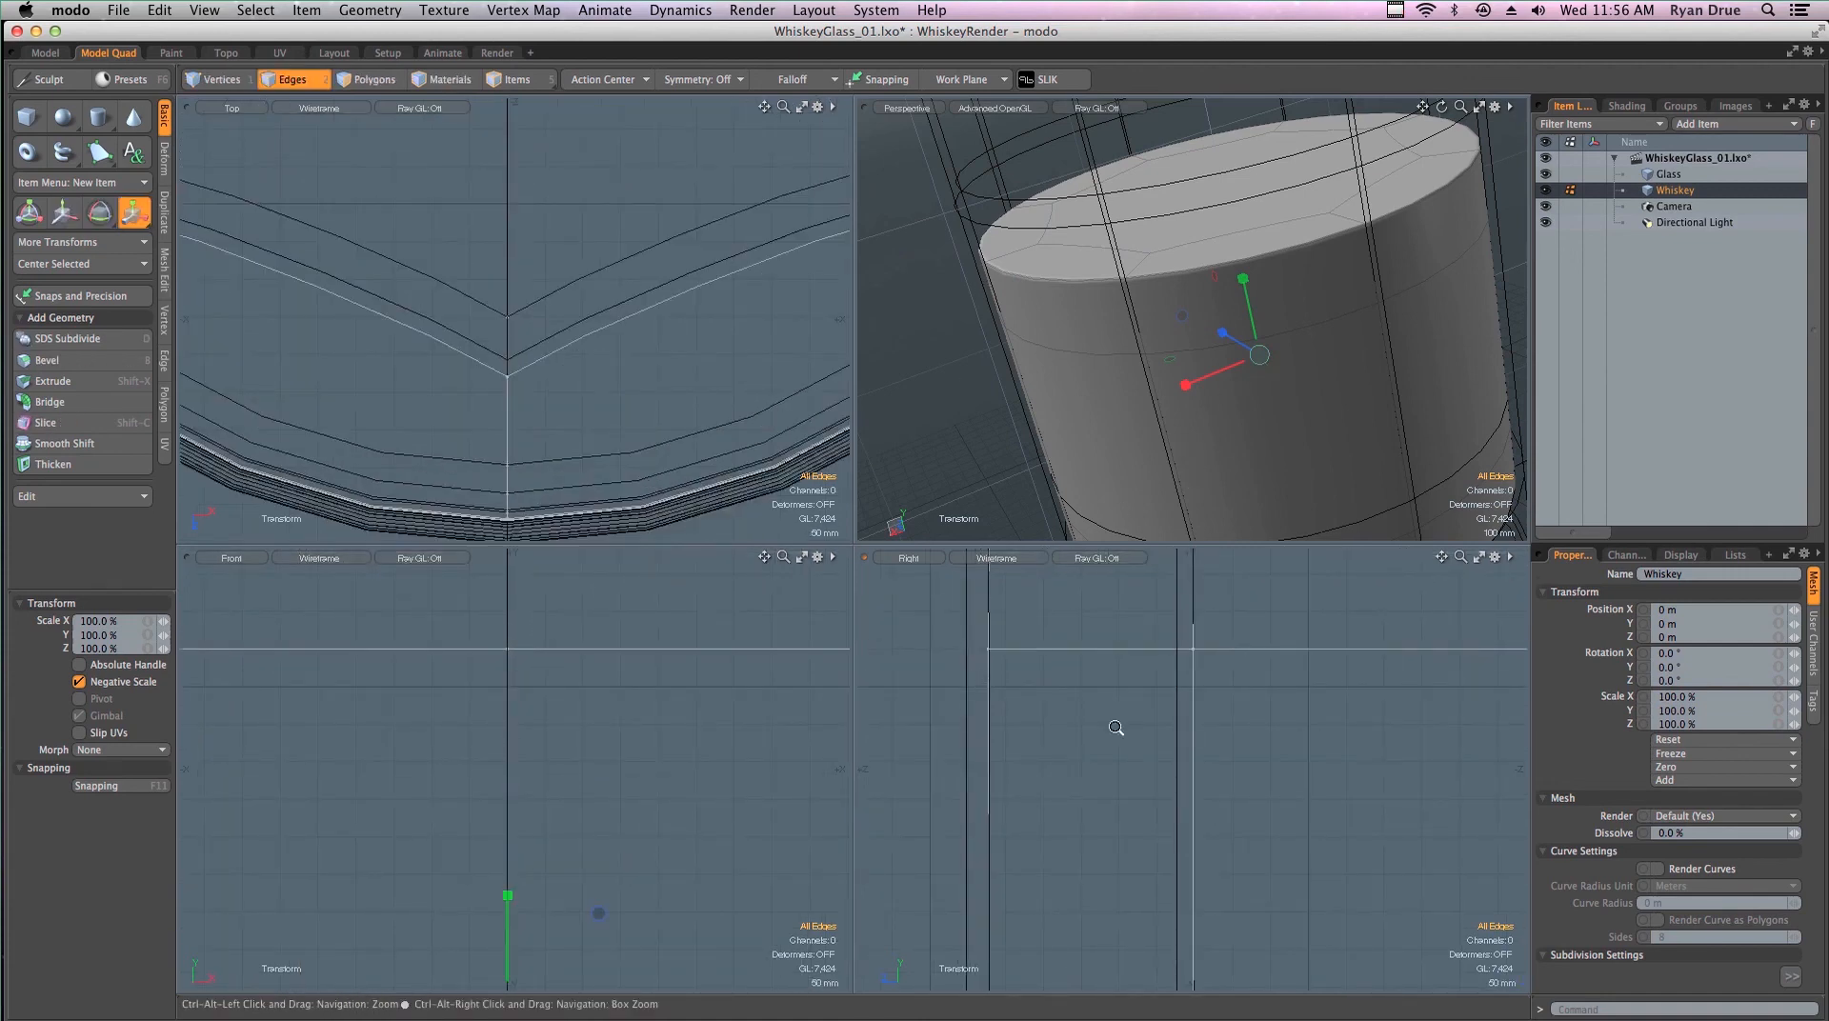
{"action": "scroll", "coordinate": [1115, 727], "scroll_direction": "down", "scroll_amount": 5}
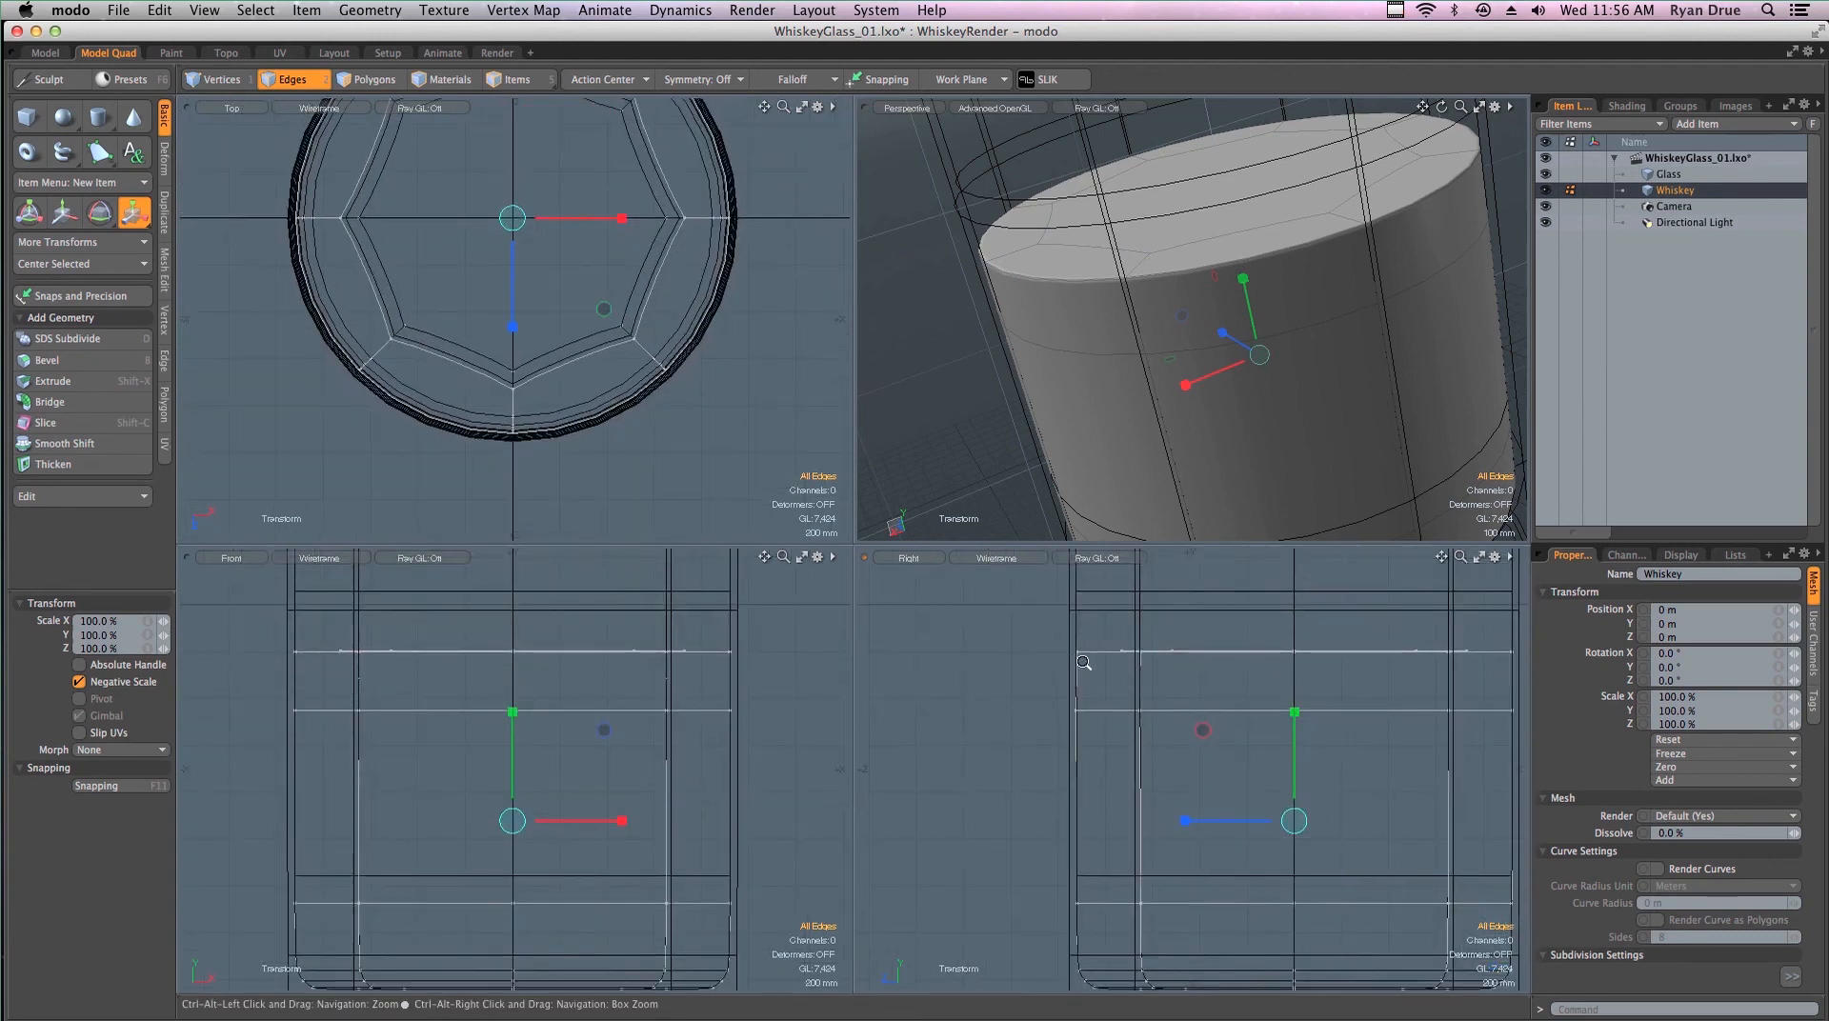
{"action": "left_click_drag", "start_coordinate": [1262, 394], "coordinate": [1150, 267], "text": "alt"}
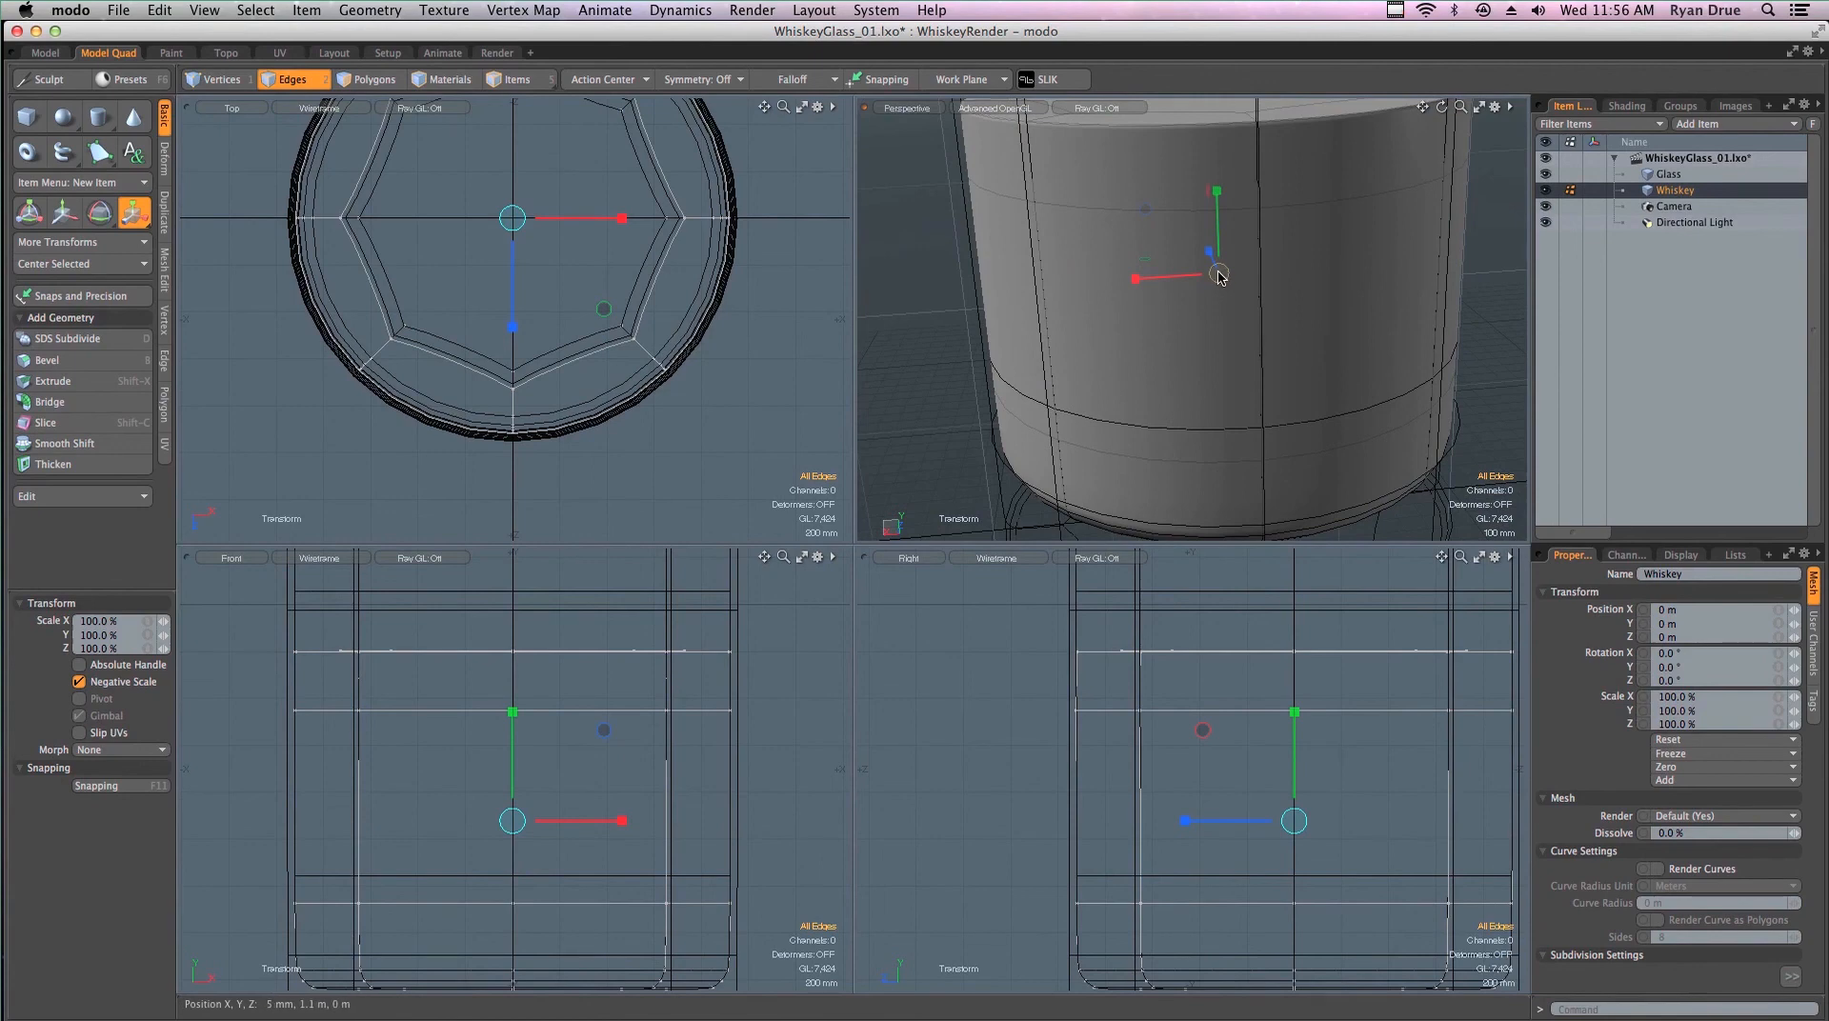
{"action": "left_click_drag", "start_coordinate": [1219, 273], "coordinate": [1223, 273]}
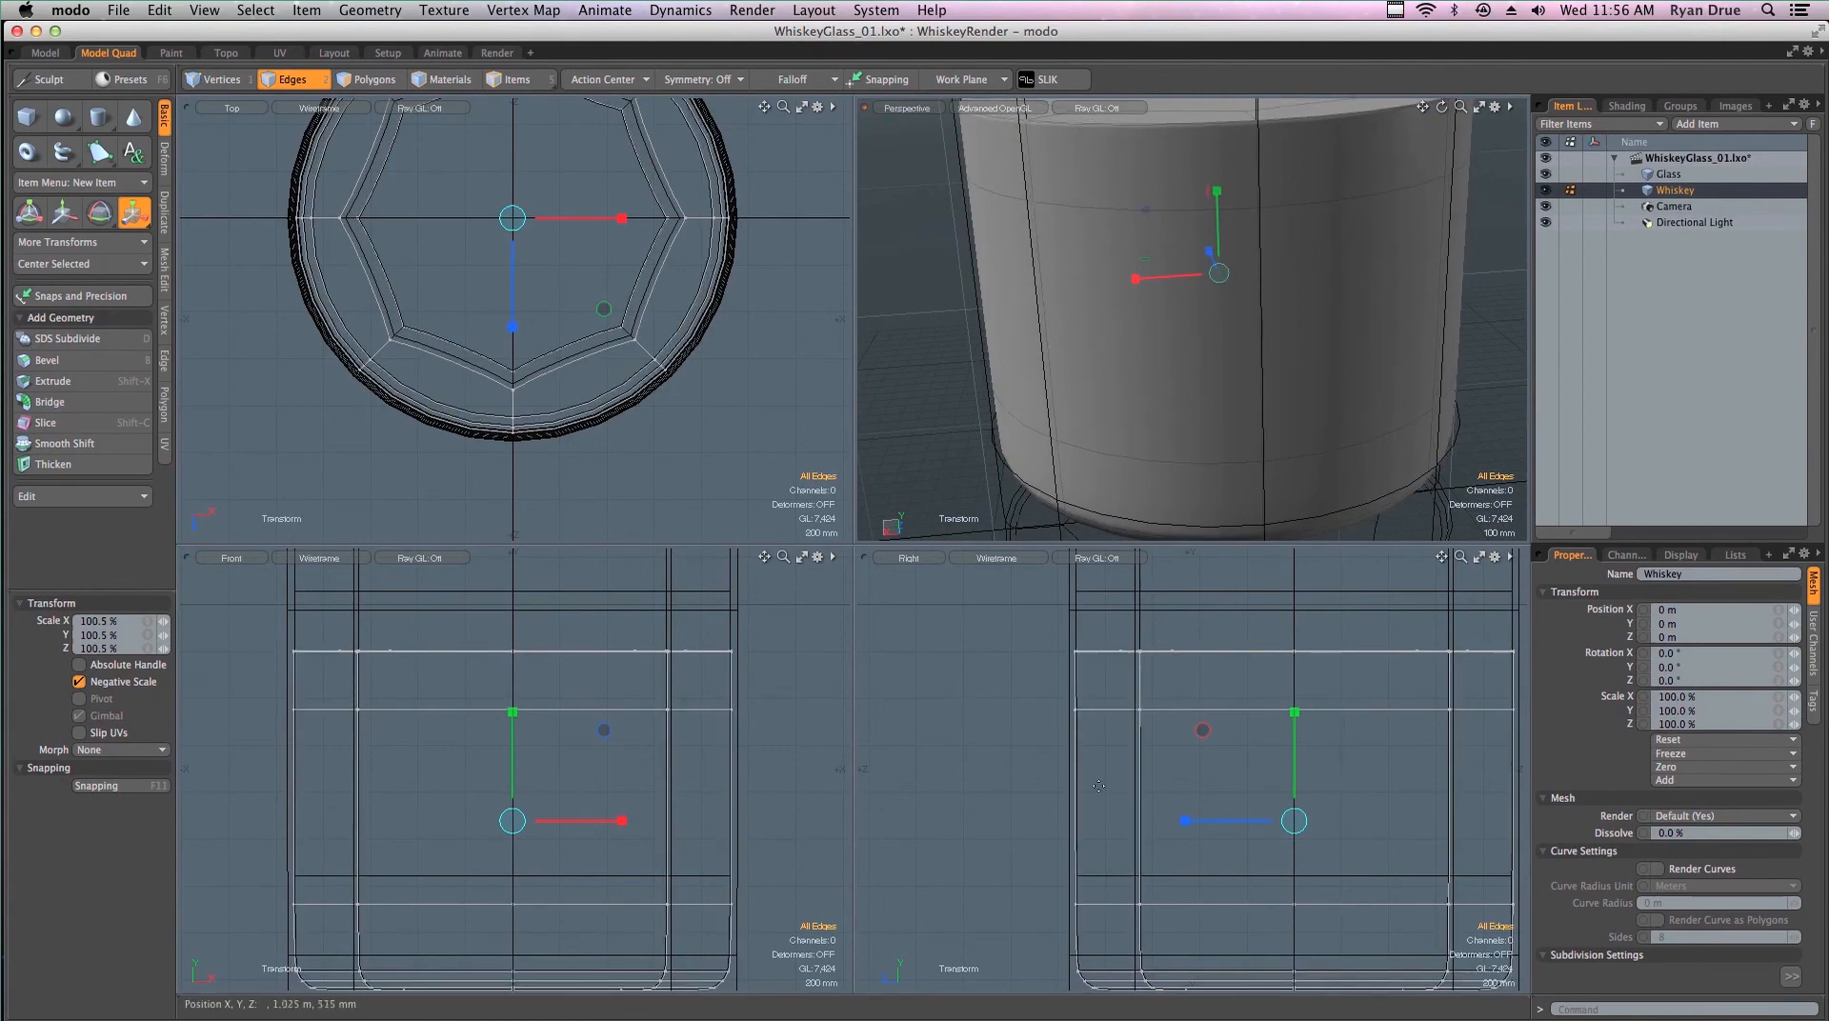
Increase the Whiskey mesh's uniform scale to 101% so it overlaps the glass walls, check the fit, and end the transform
{"action": "left_click_drag", "start_coordinate": [1223, 273], "coordinate": [1227, 273]}
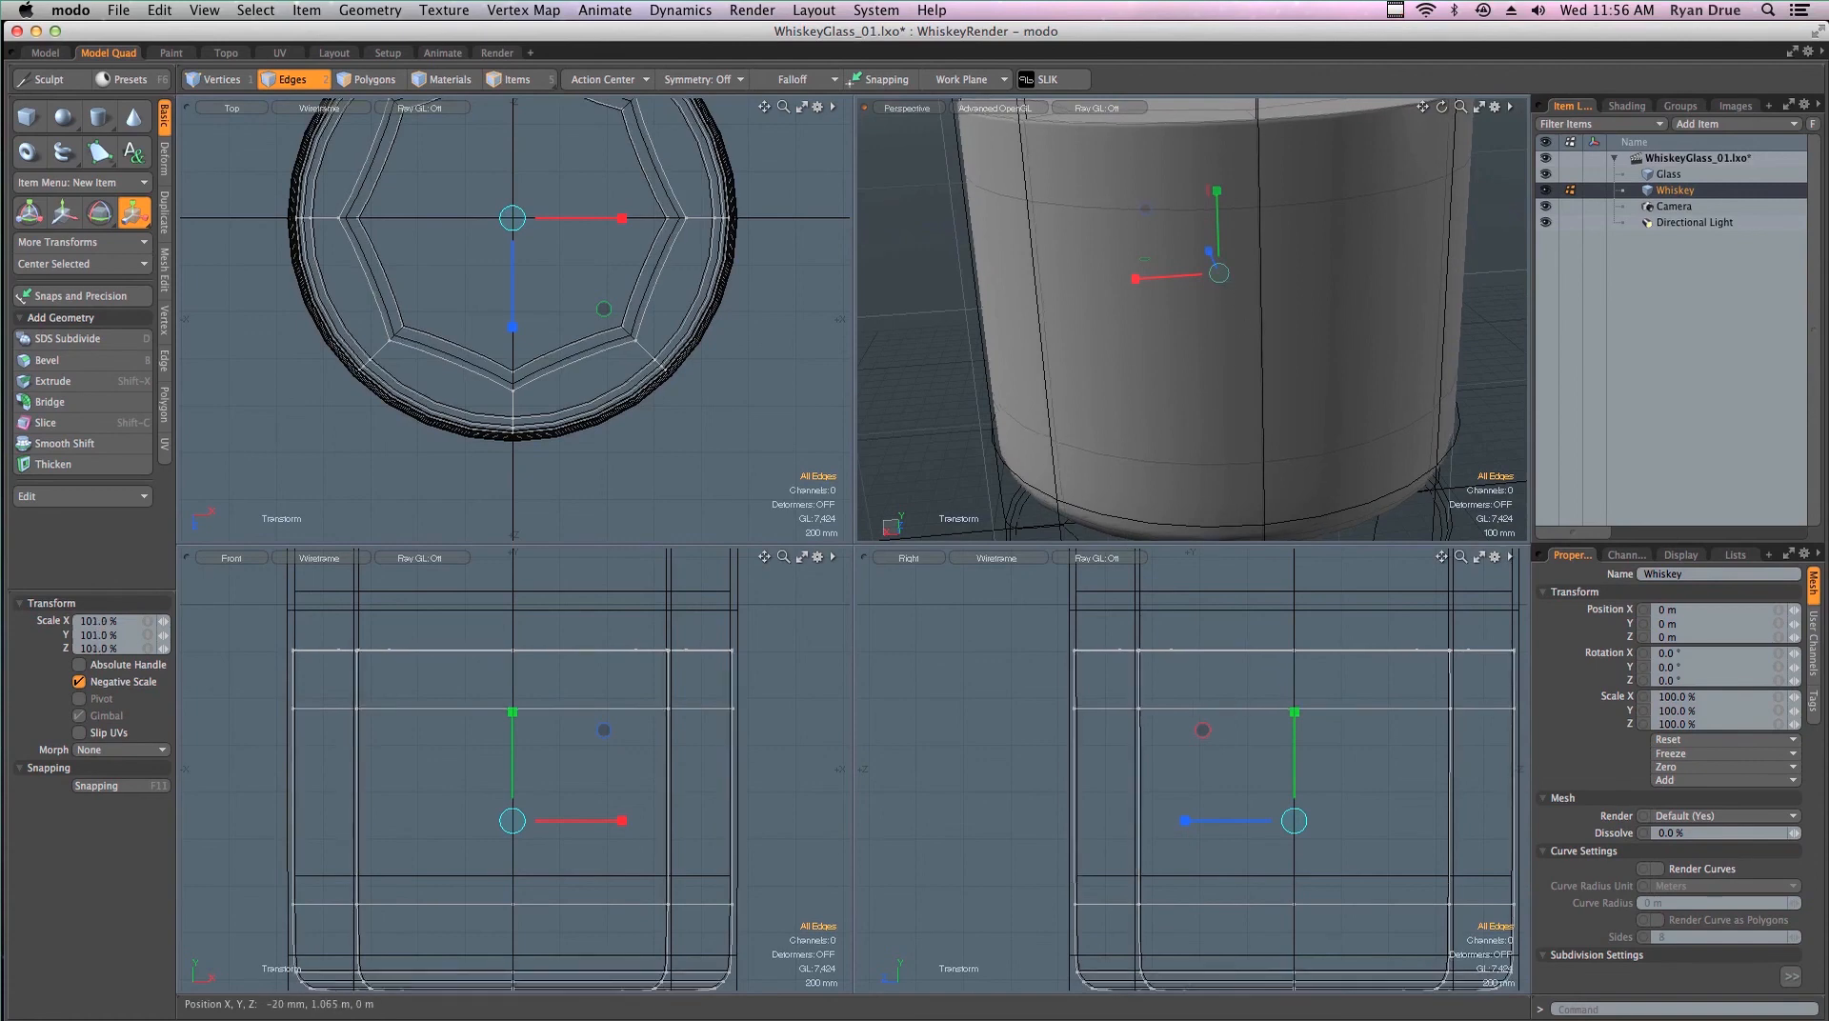
{"action": "left_click_drag", "start_coordinate": [1114, 969], "coordinate": [987, 892], "text": "alt"}
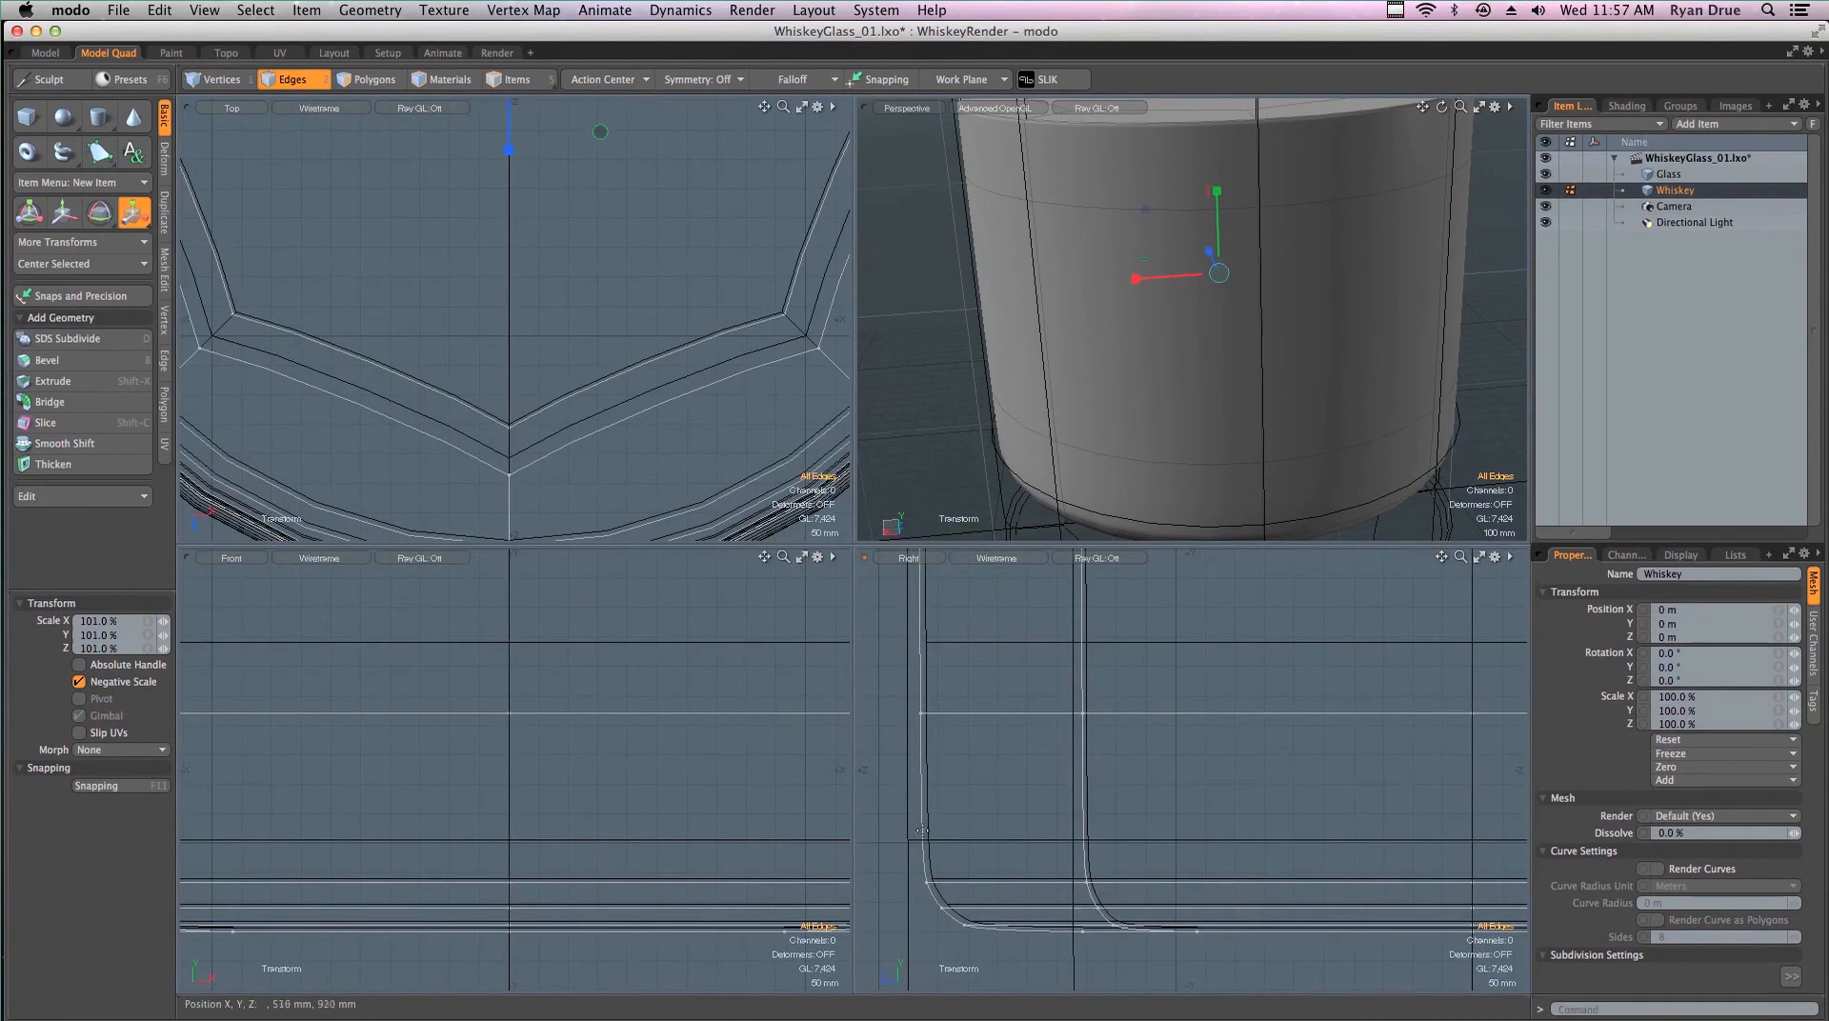
{"action": "key", "text": "a"}
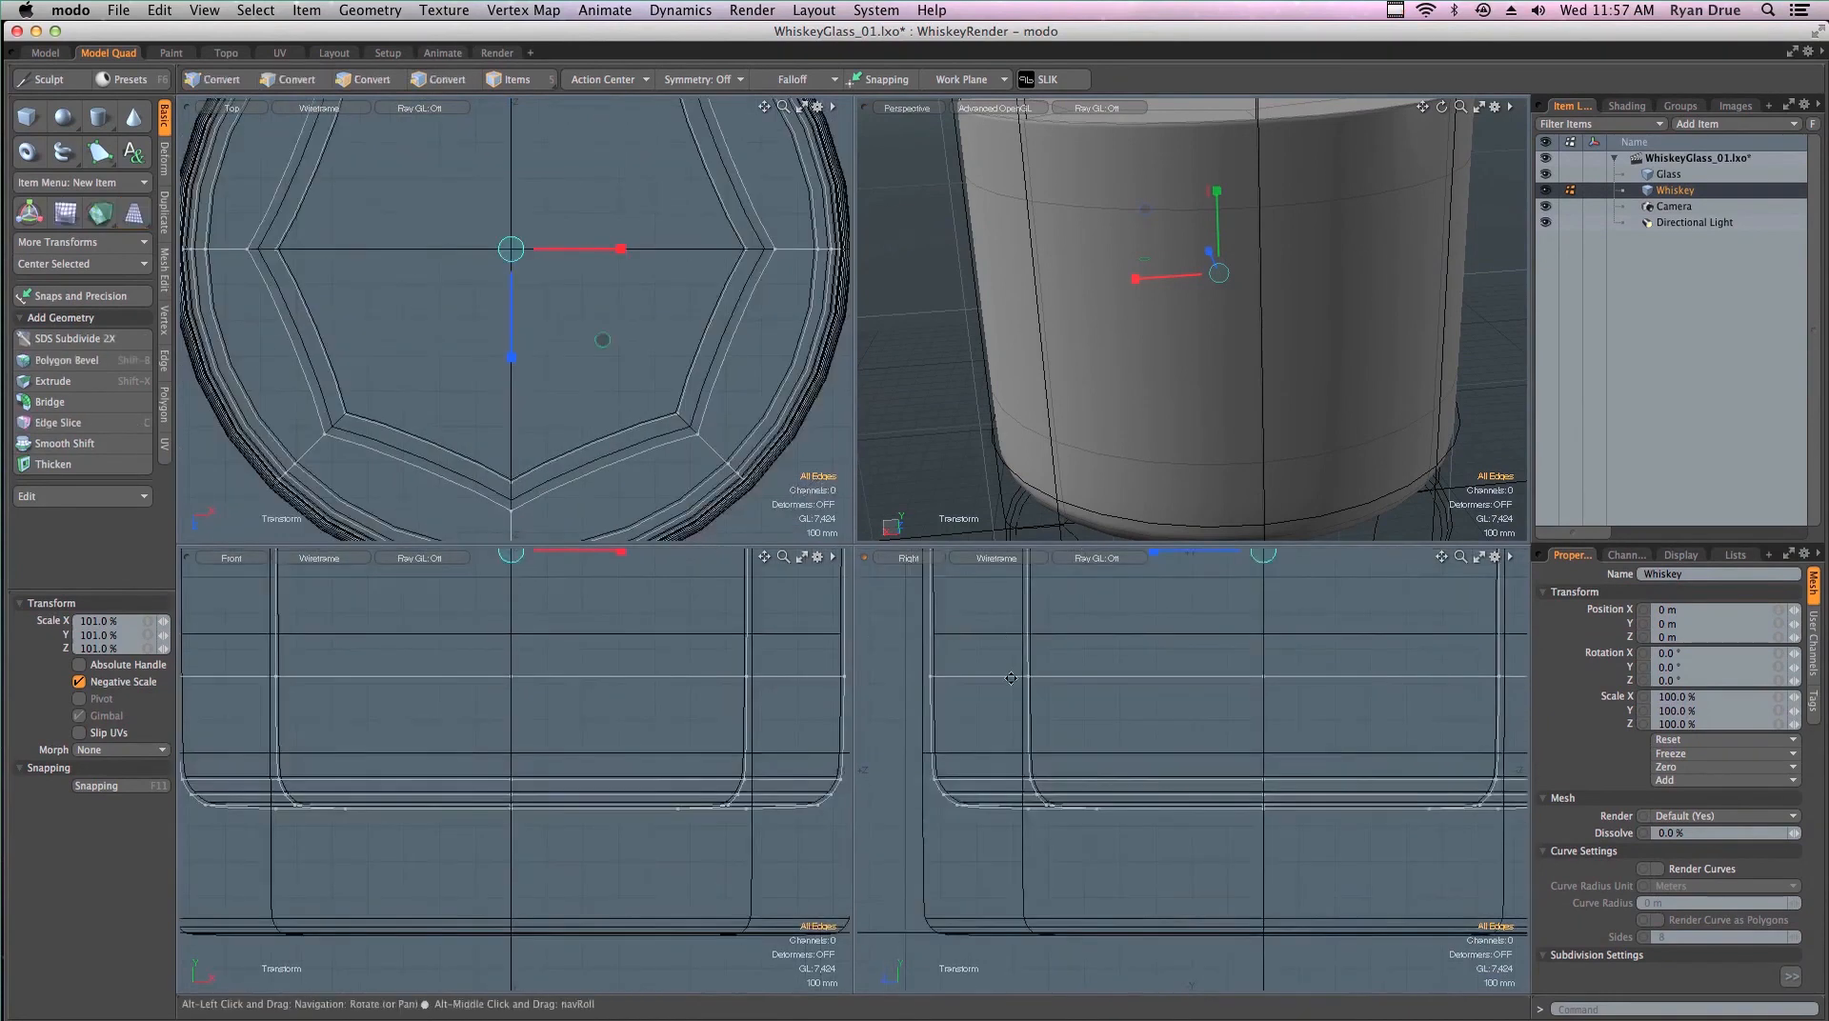
{"action": "left_click_drag", "start_coordinate": [1046, 570], "coordinate": [1011, 721], "text": "alt"}
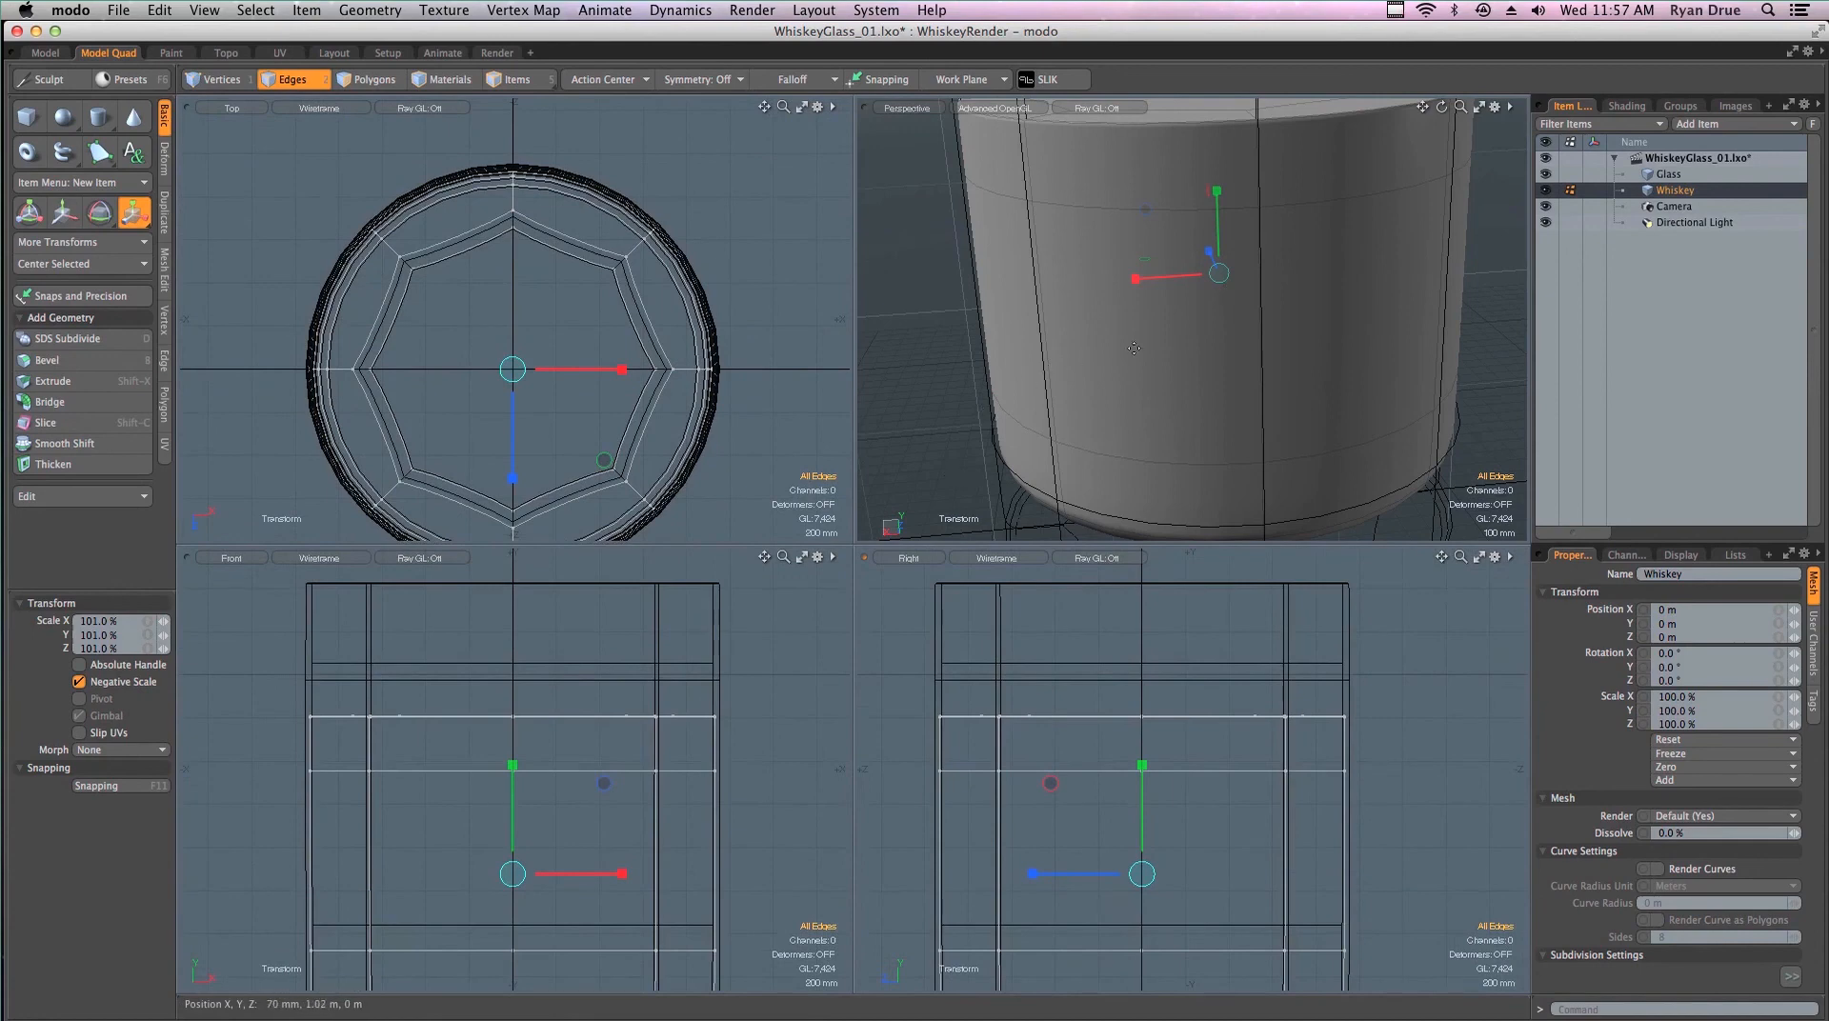
{"action": "key", "text": "q"}
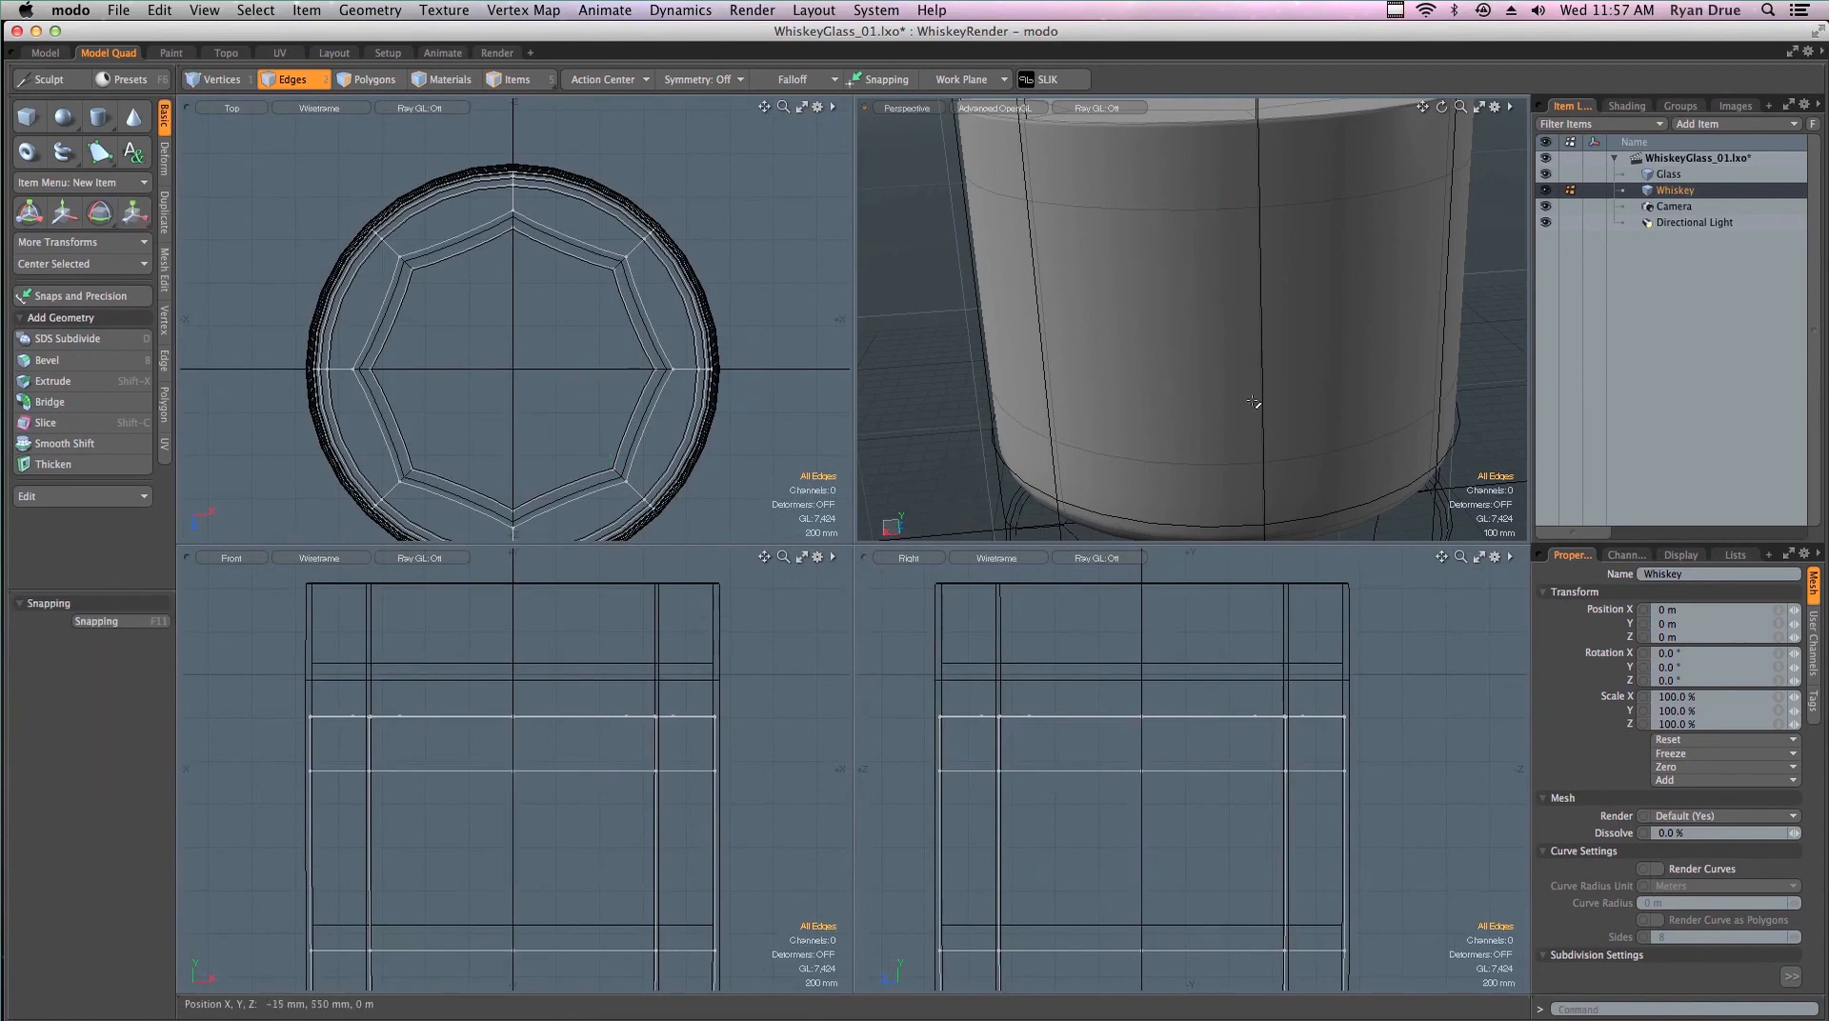
Examine the whole glass and whiskey in perspective with the Whiskey mesh selected, and switch to Photoshop to view the whiskey glass reference image
{"action": "left_click_drag", "start_coordinate": [1254, 401], "coordinate": [1429, 319], "text": "ctrl+alt"}
{"action": "left_click", "coordinate": [1679, 177]}
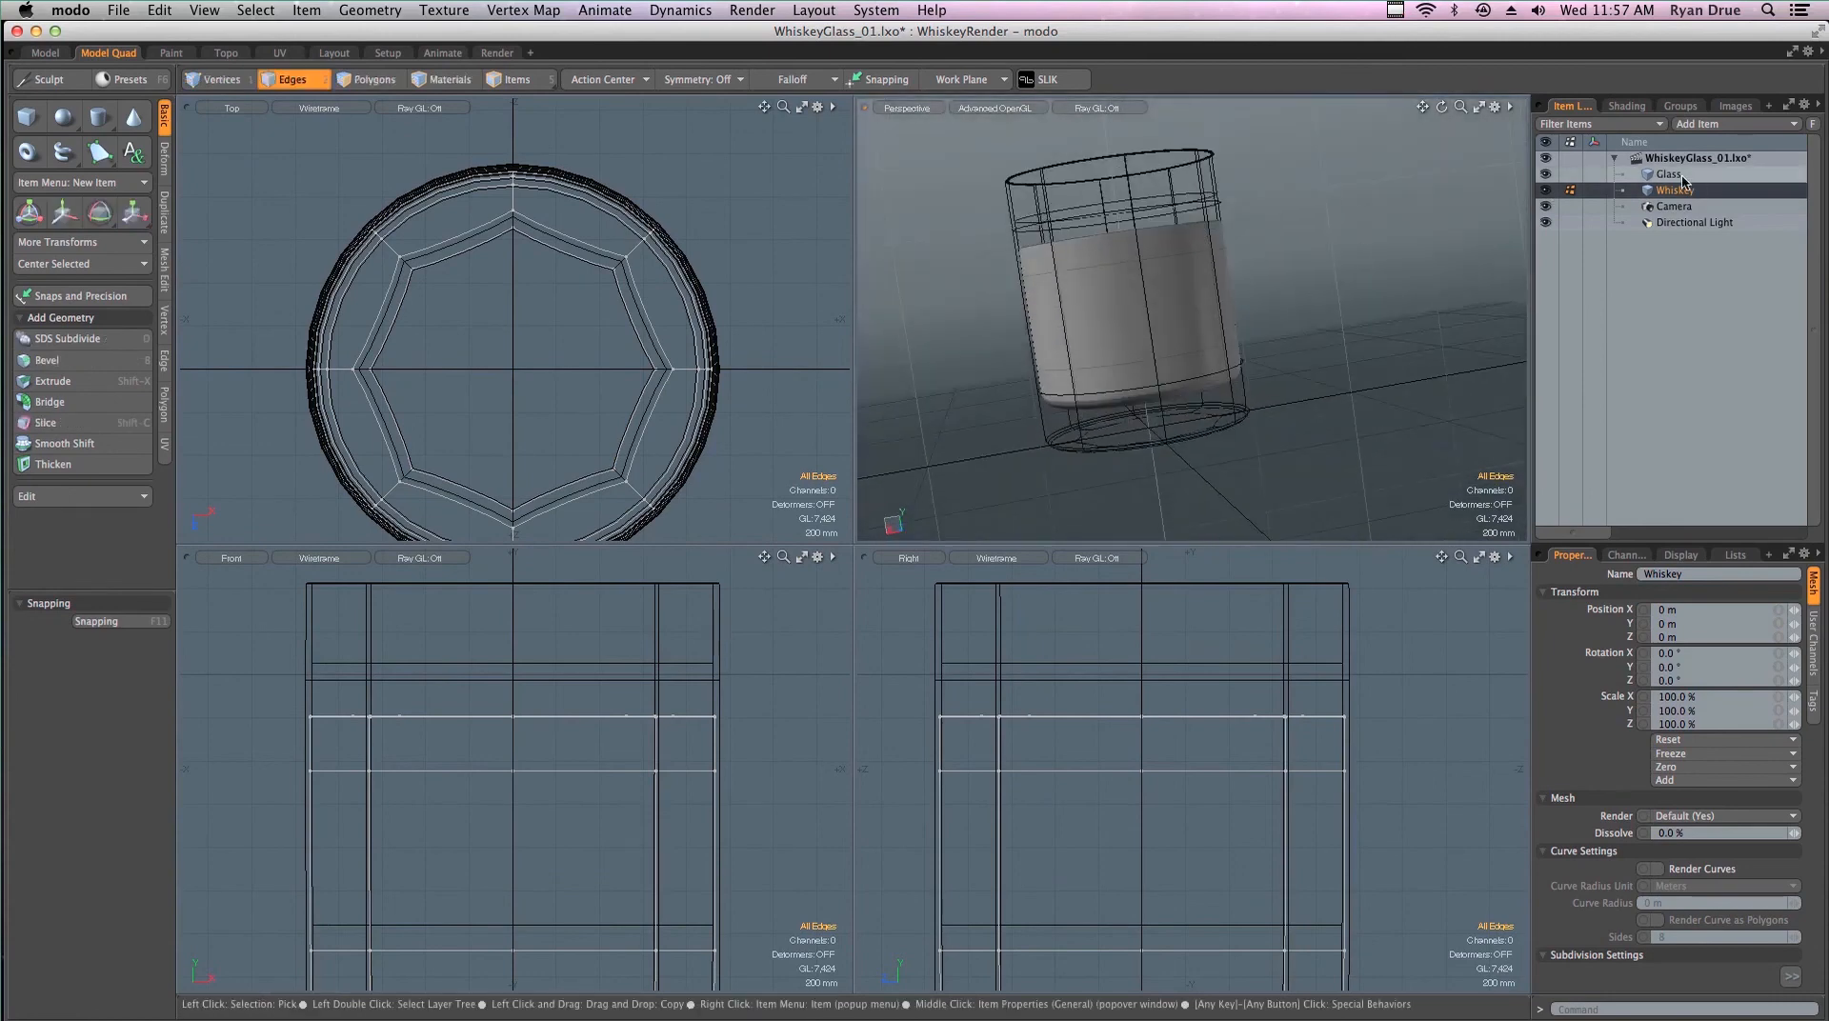
{"action": "left_click", "coordinate": [1679, 191]}
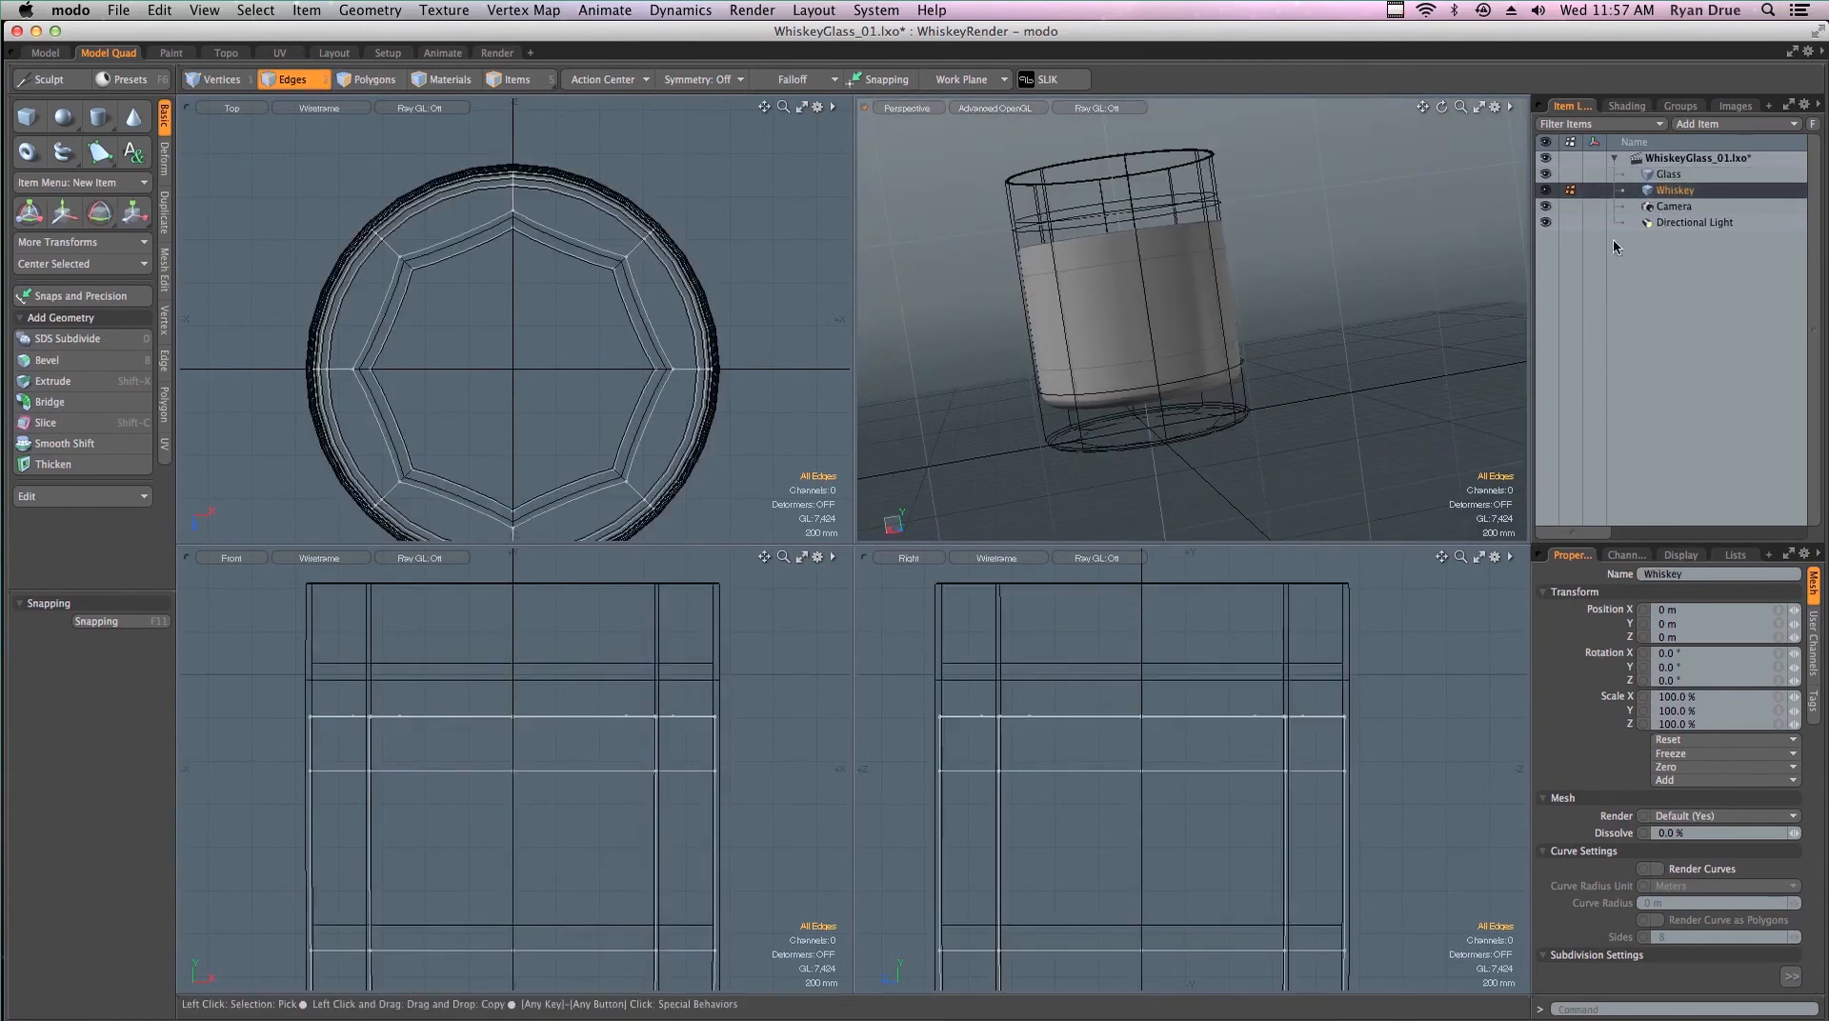
{"action": "left_click_drag", "start_coordinate": [1238, 323], "coordinate": [1367, 285], "text": "alt"}
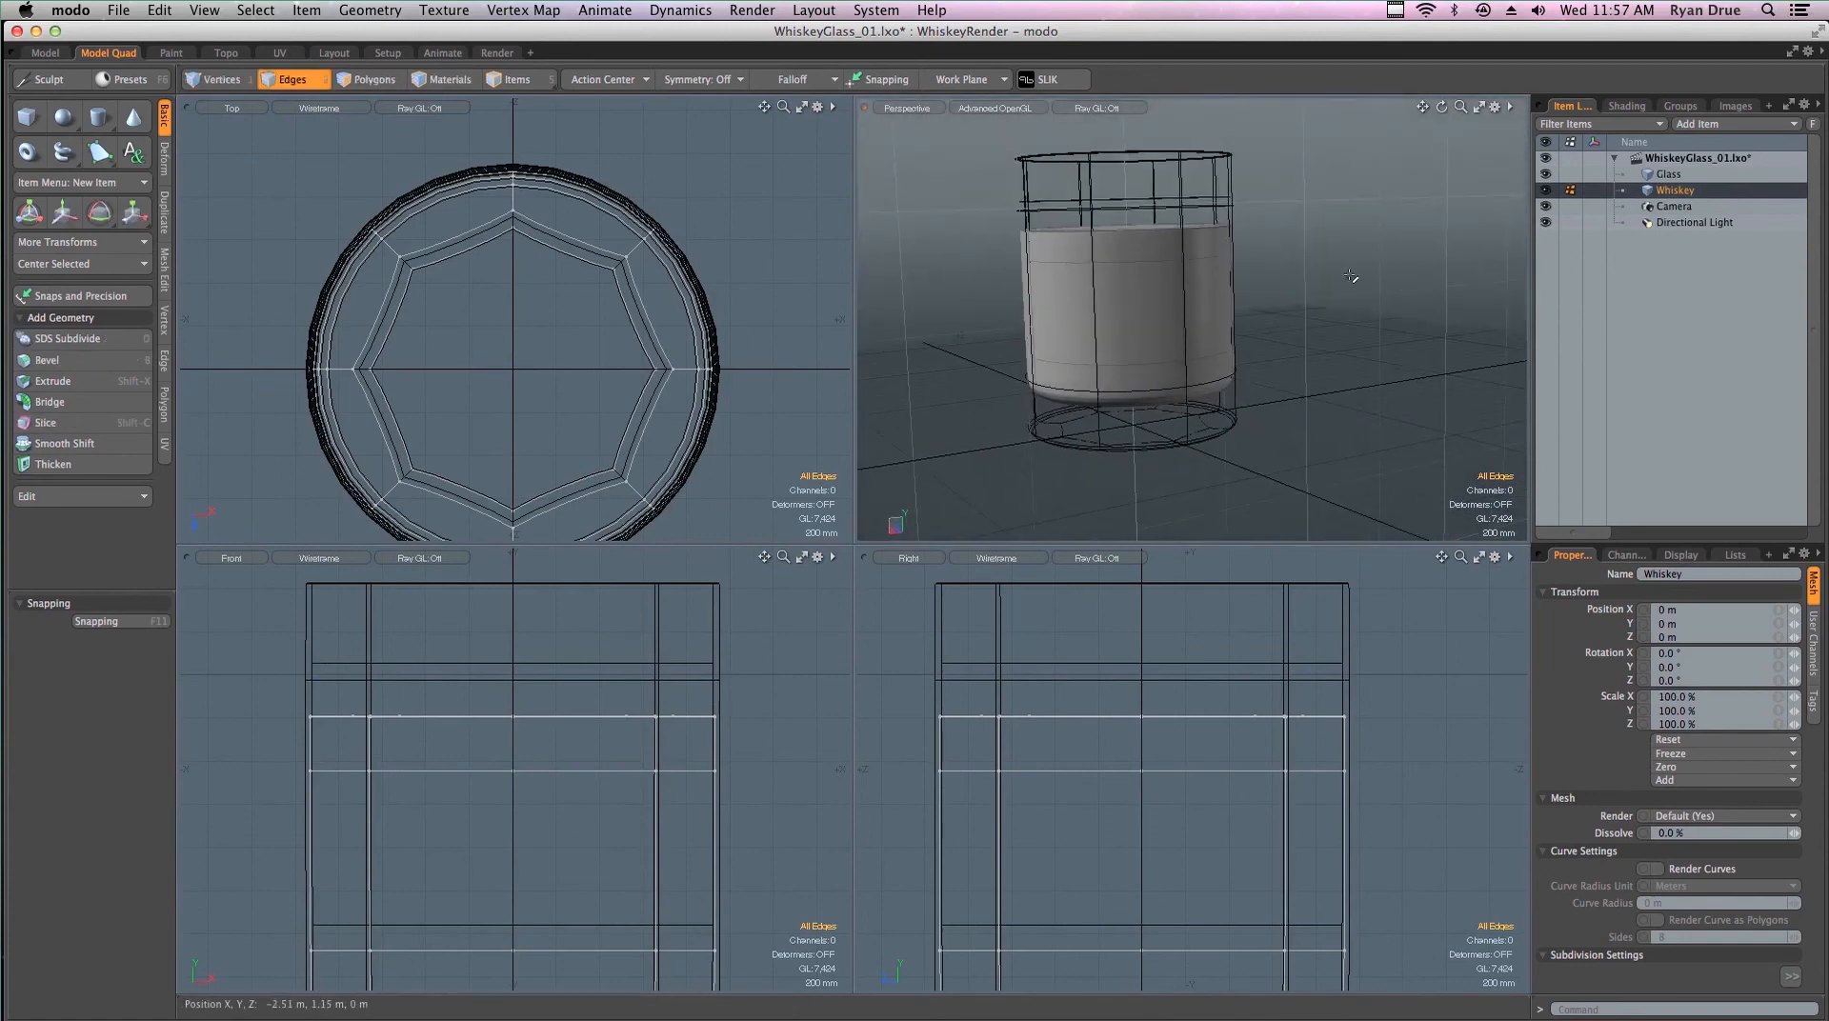
{"action": "key", "text": "super+Tab"}
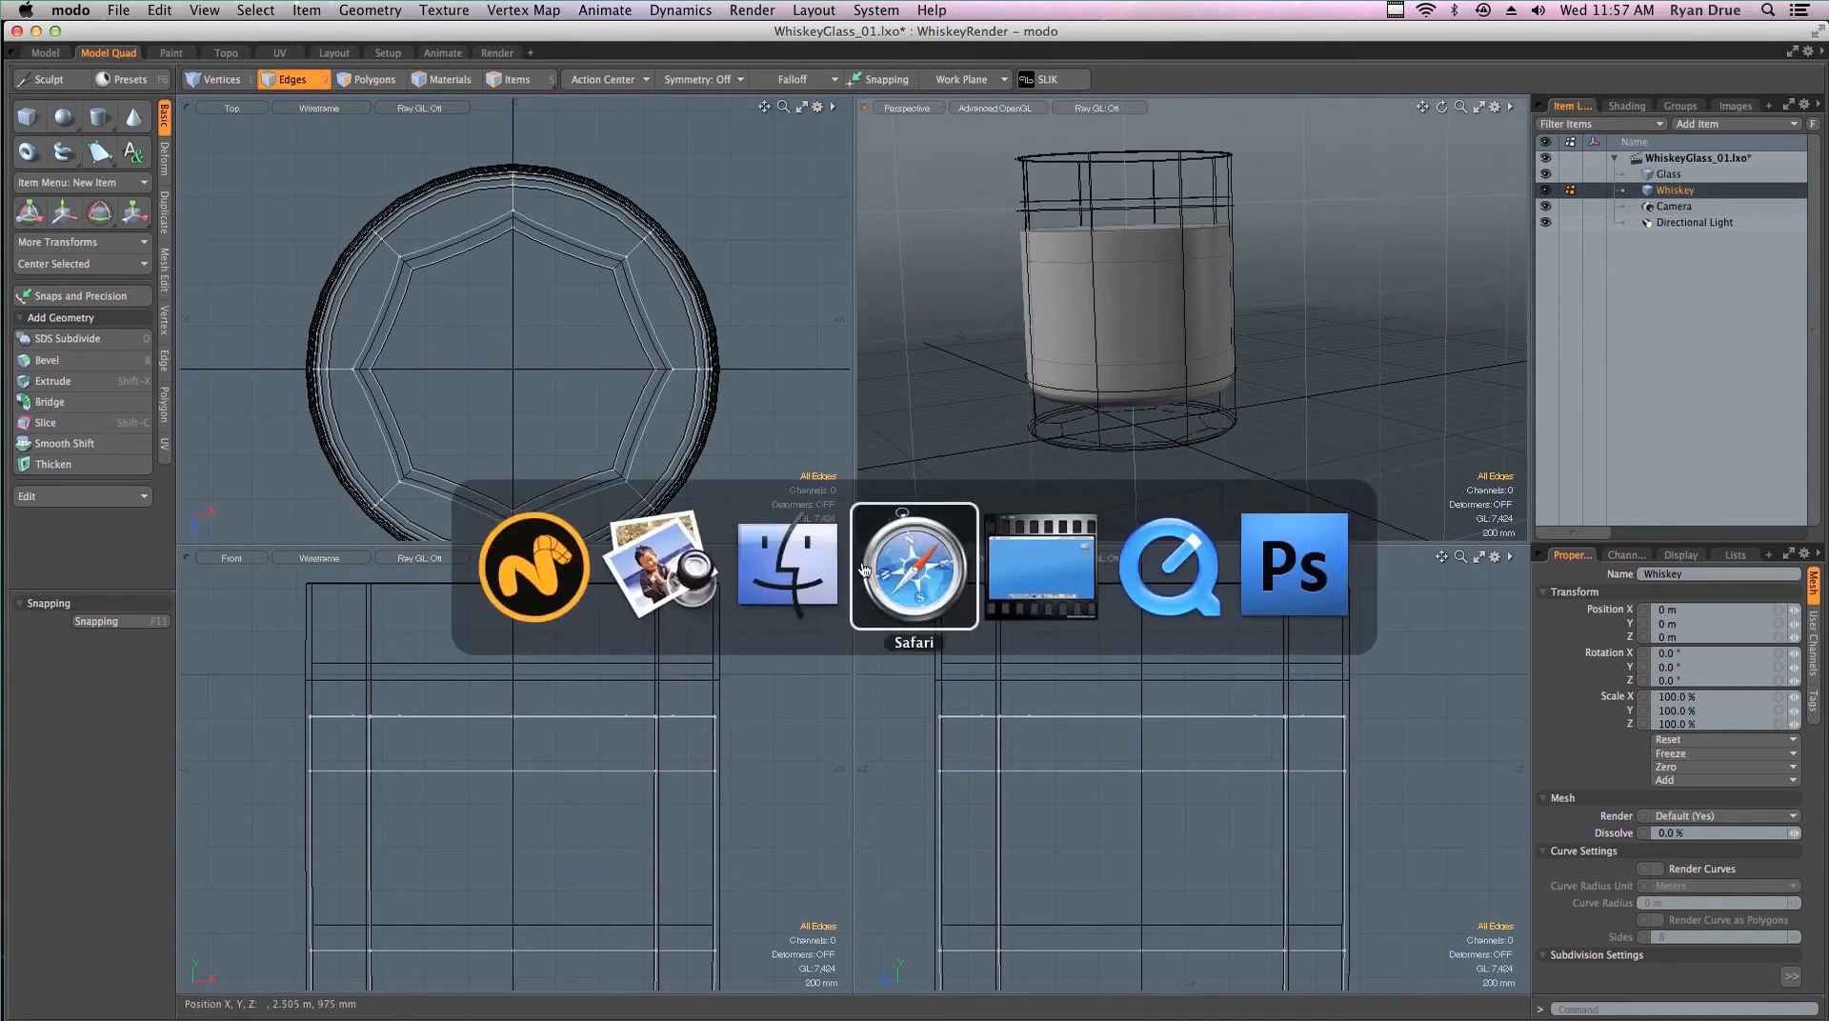
{"action": "left_click", "coordinate": [1334, 571]}
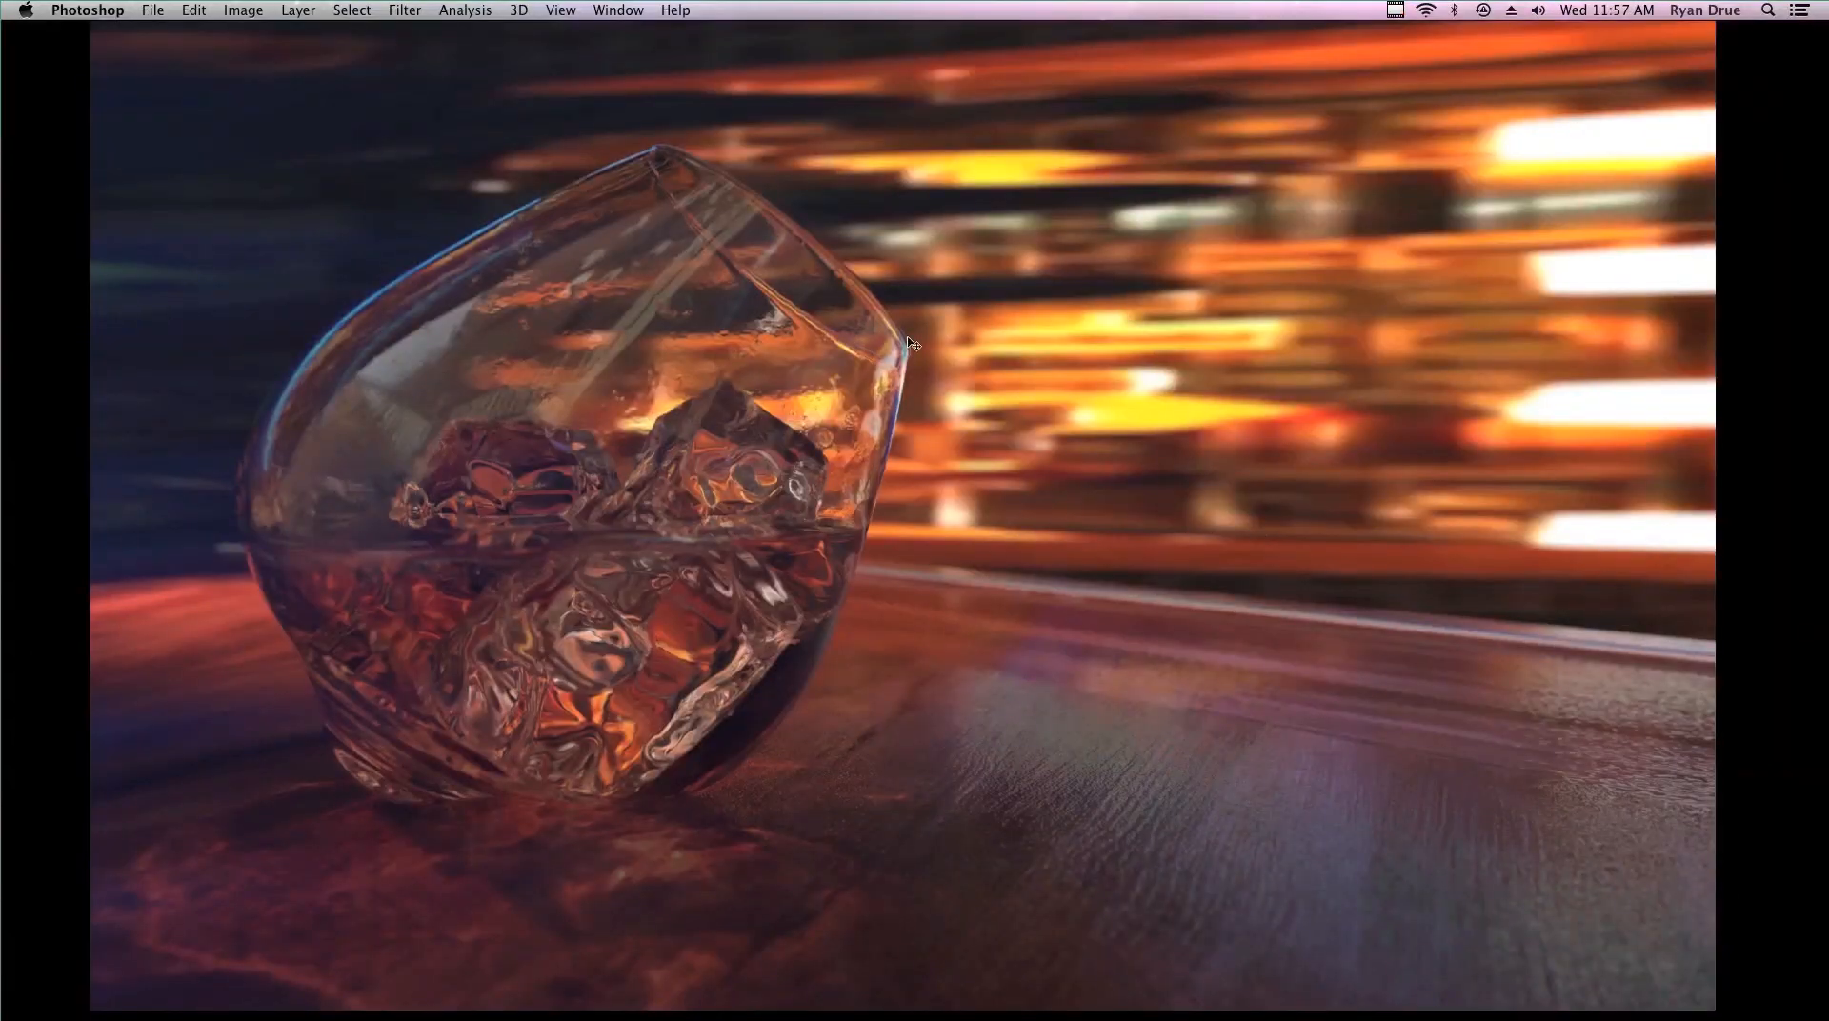